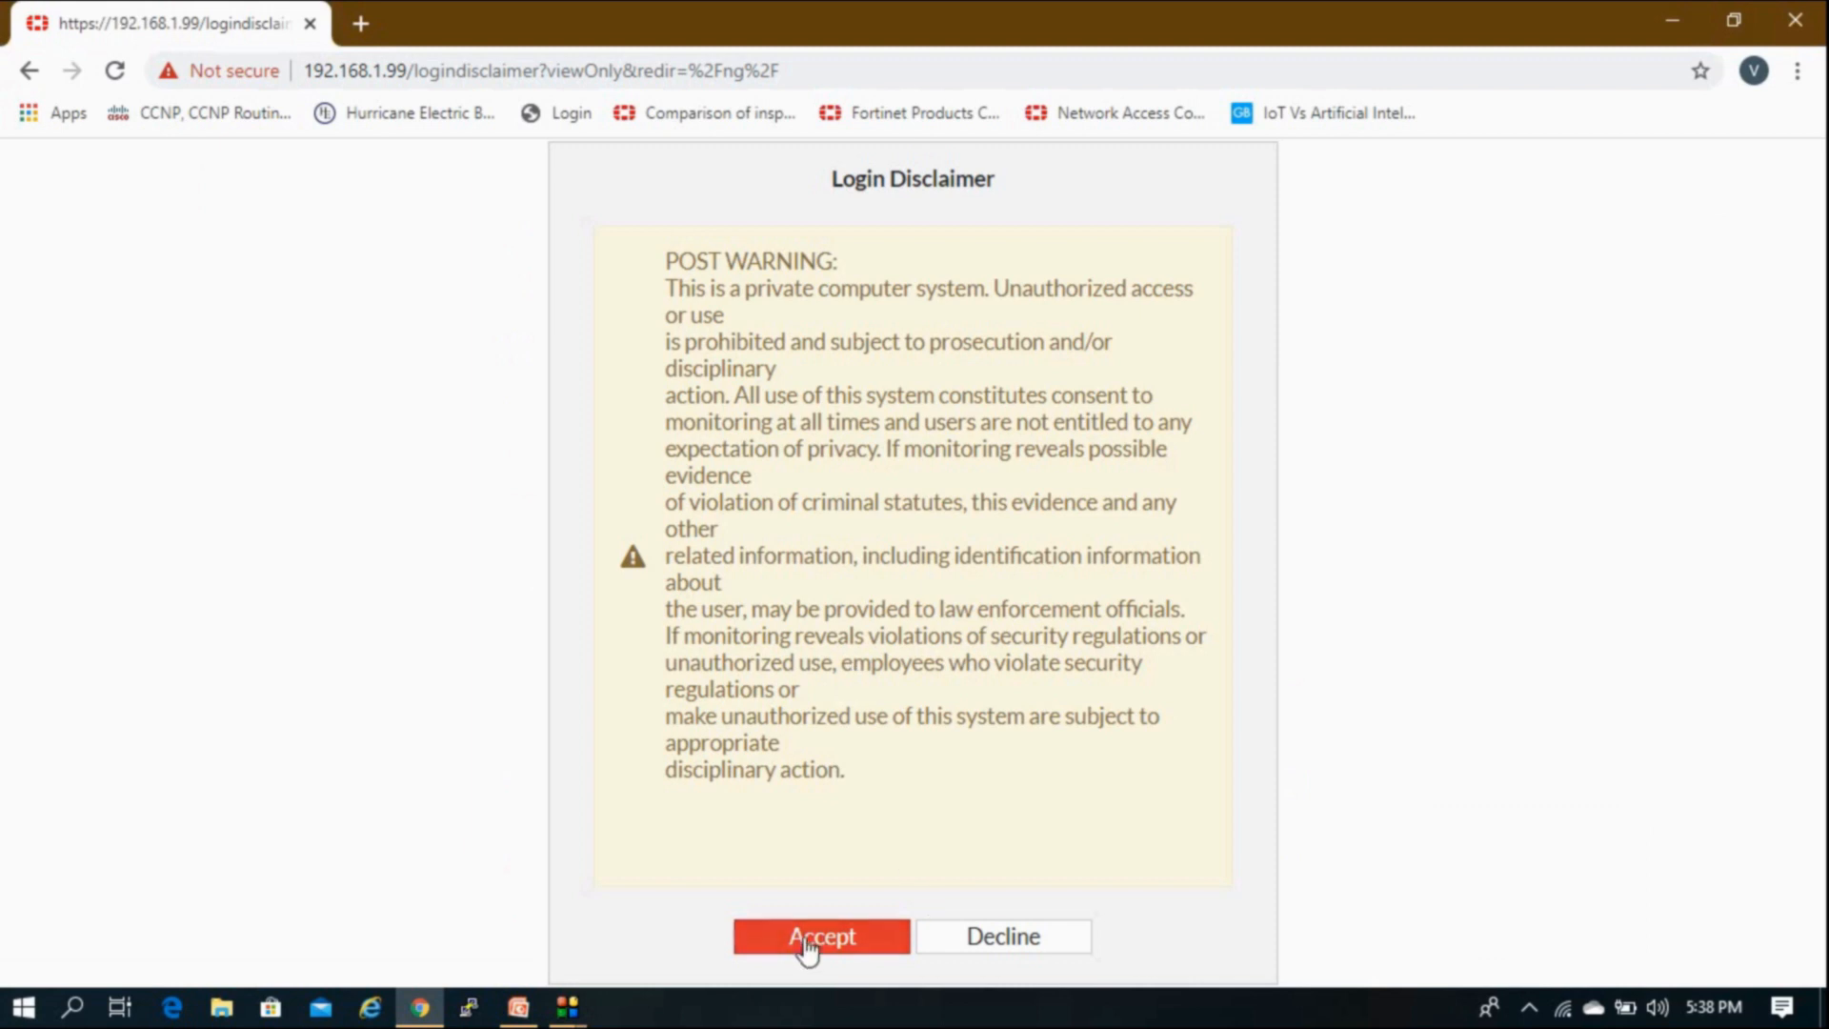
Step: Accept the login disclaimer and check the VDOM list, staying in the Global view
{"action": "left_click", "coordinate": [808, 942]}
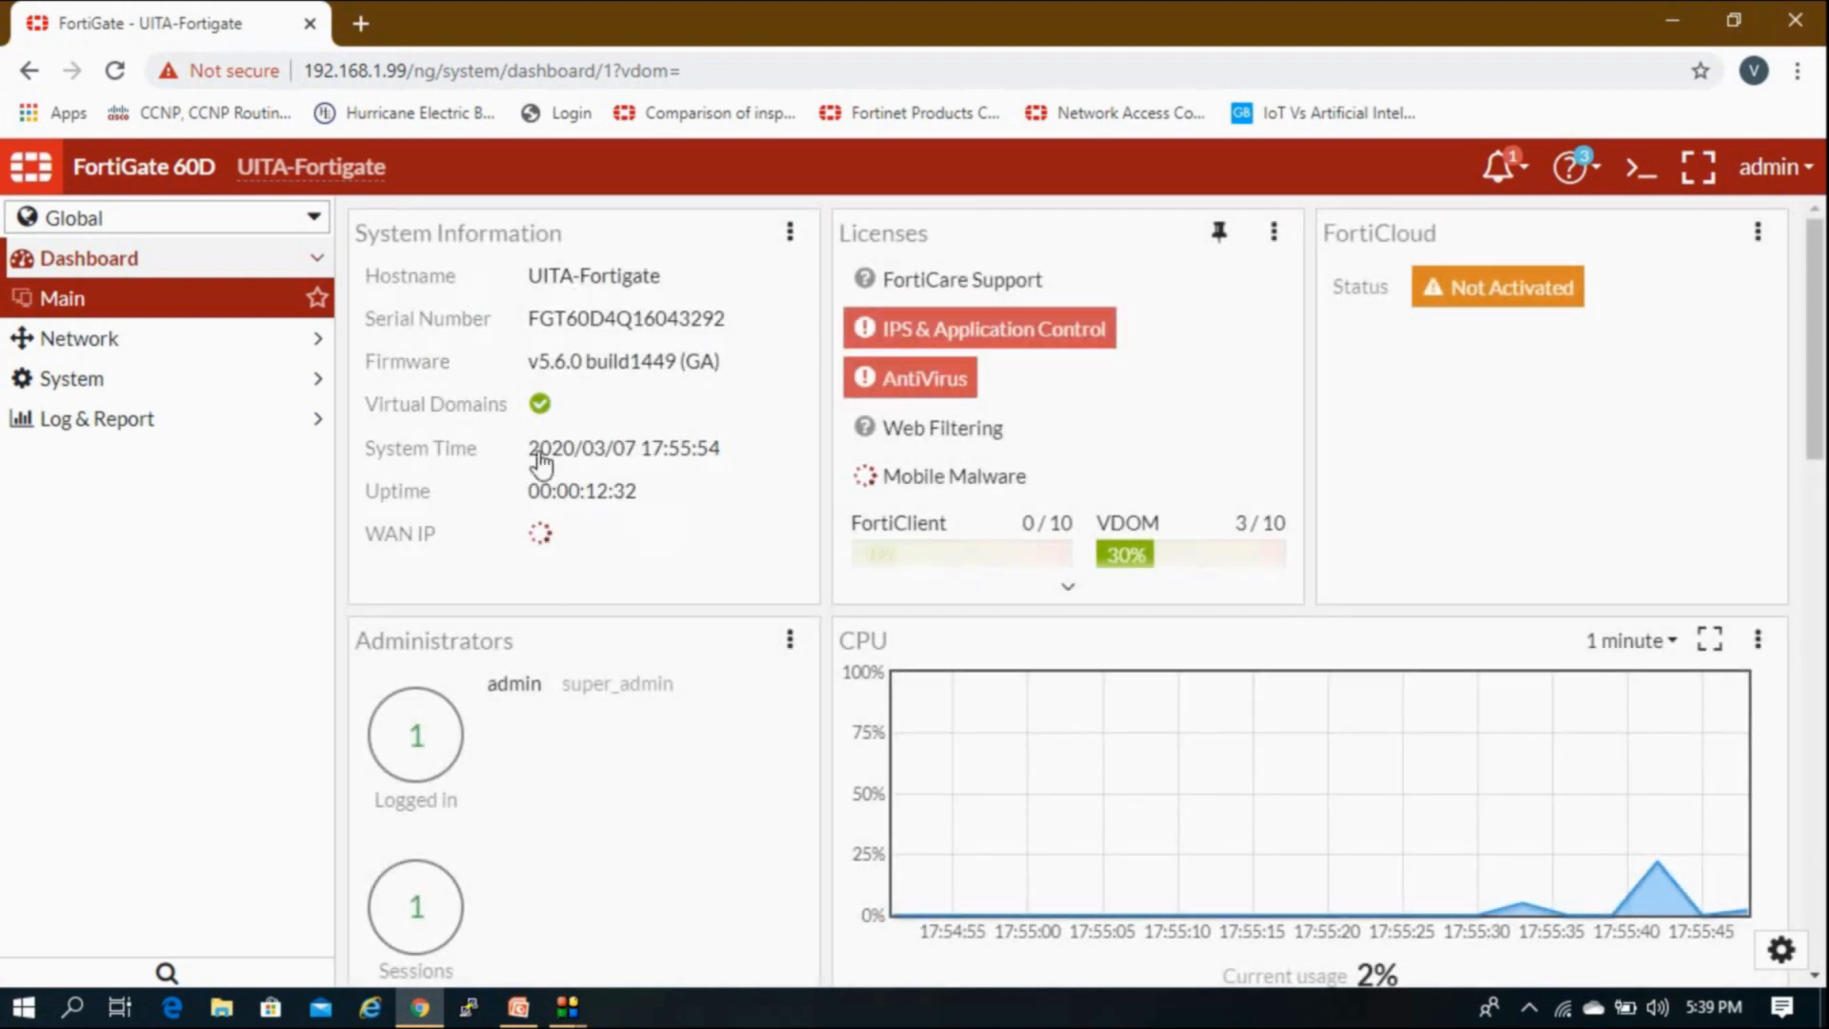
{"action": "left_click", "coordinate": [286, 219]}
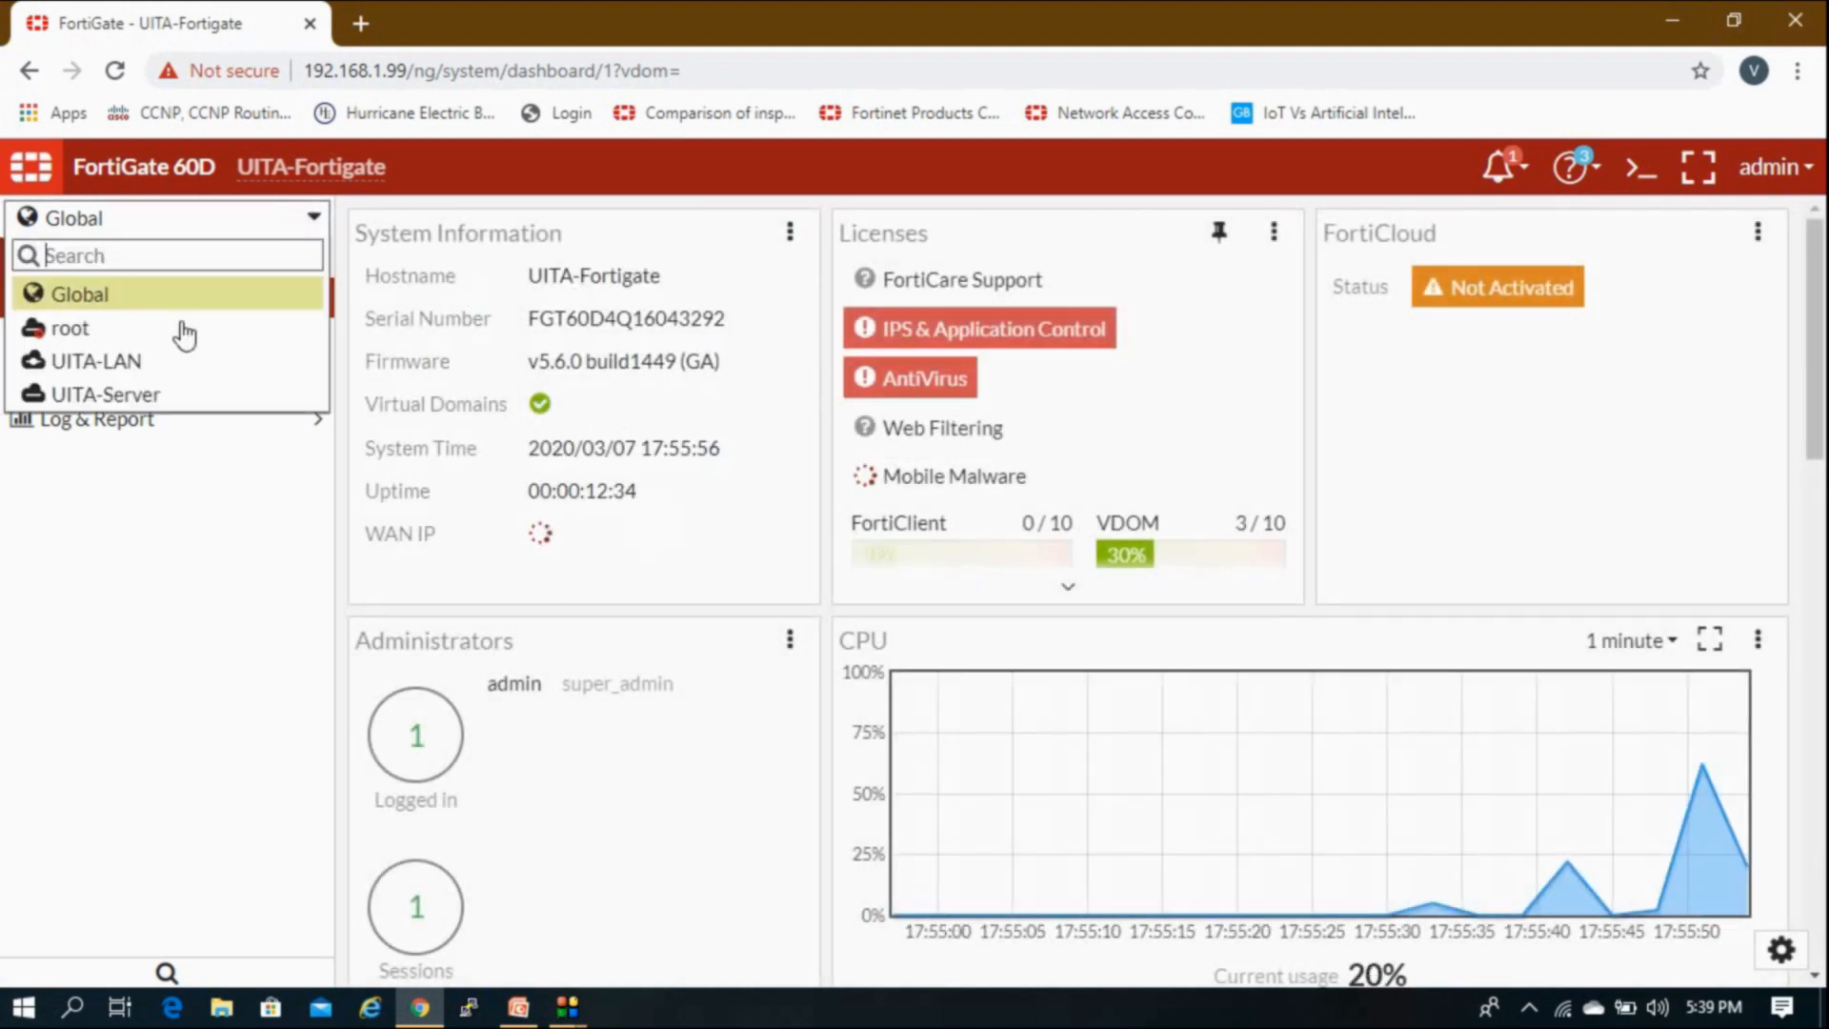
{"action": "mouse_move", "coordinate": [164, 367]}
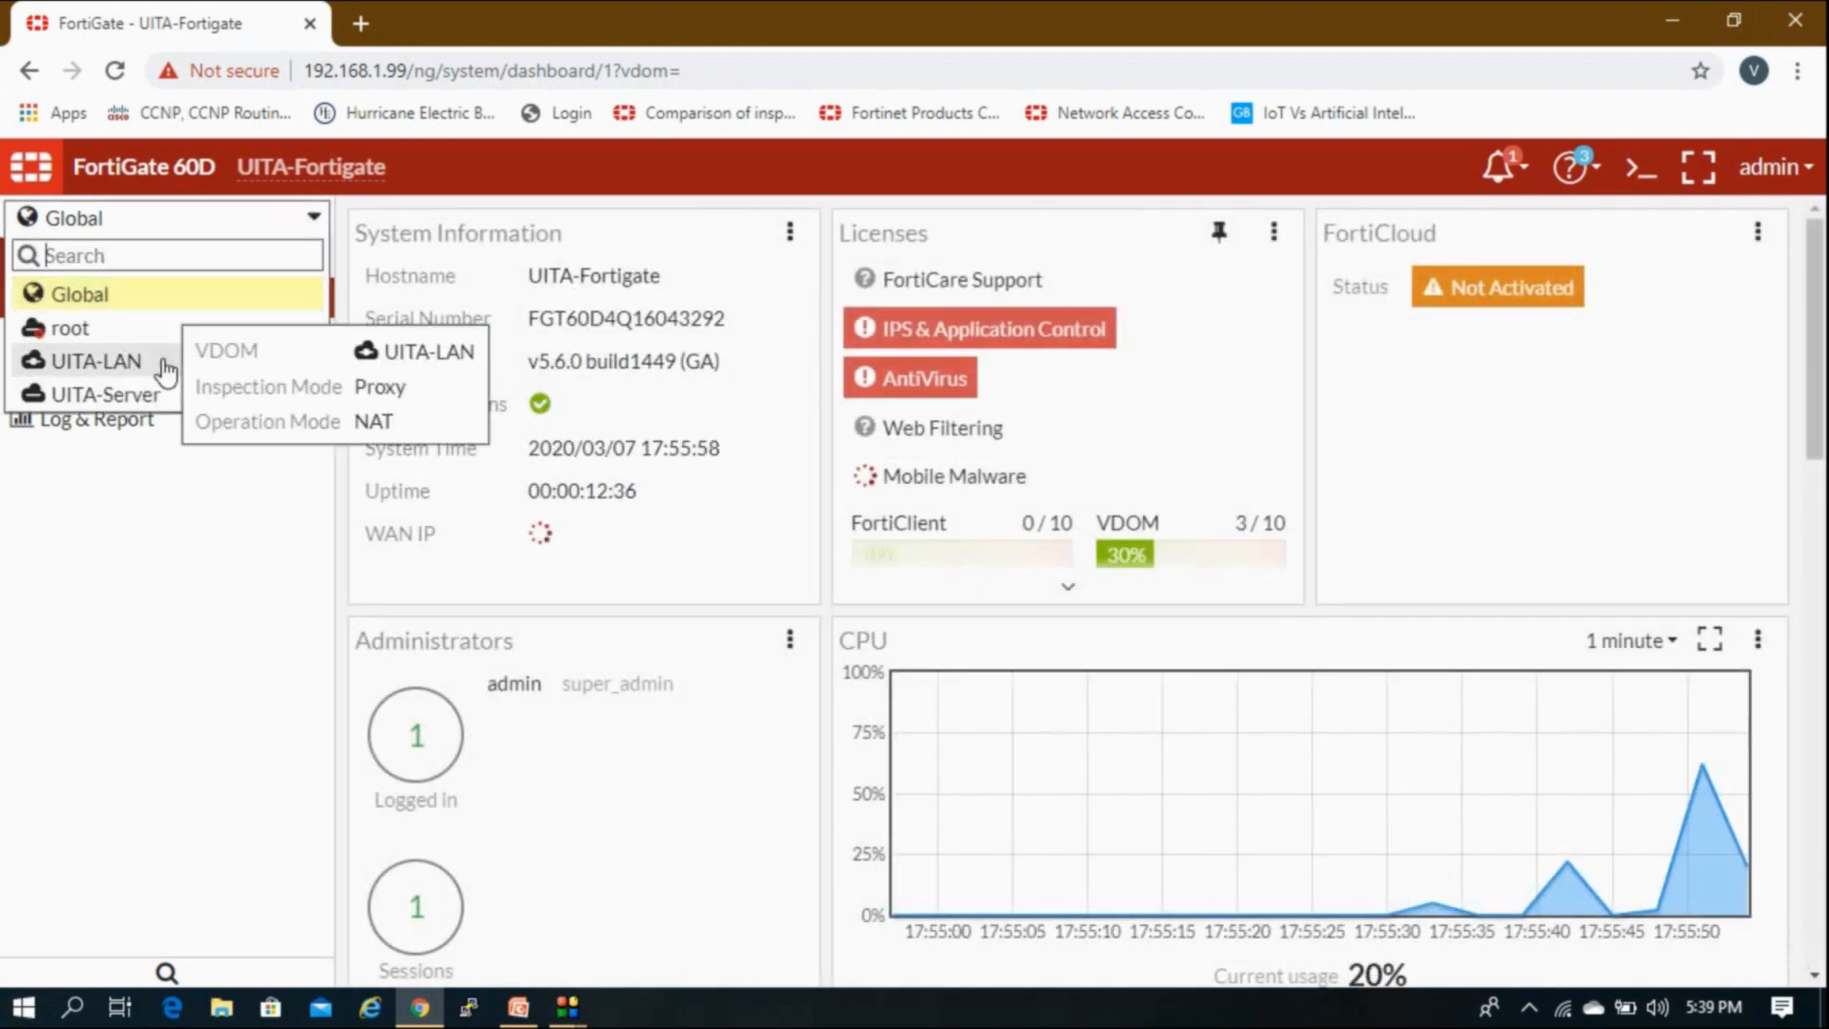
{"action": "left_click", "coordinate": [151, 563]}
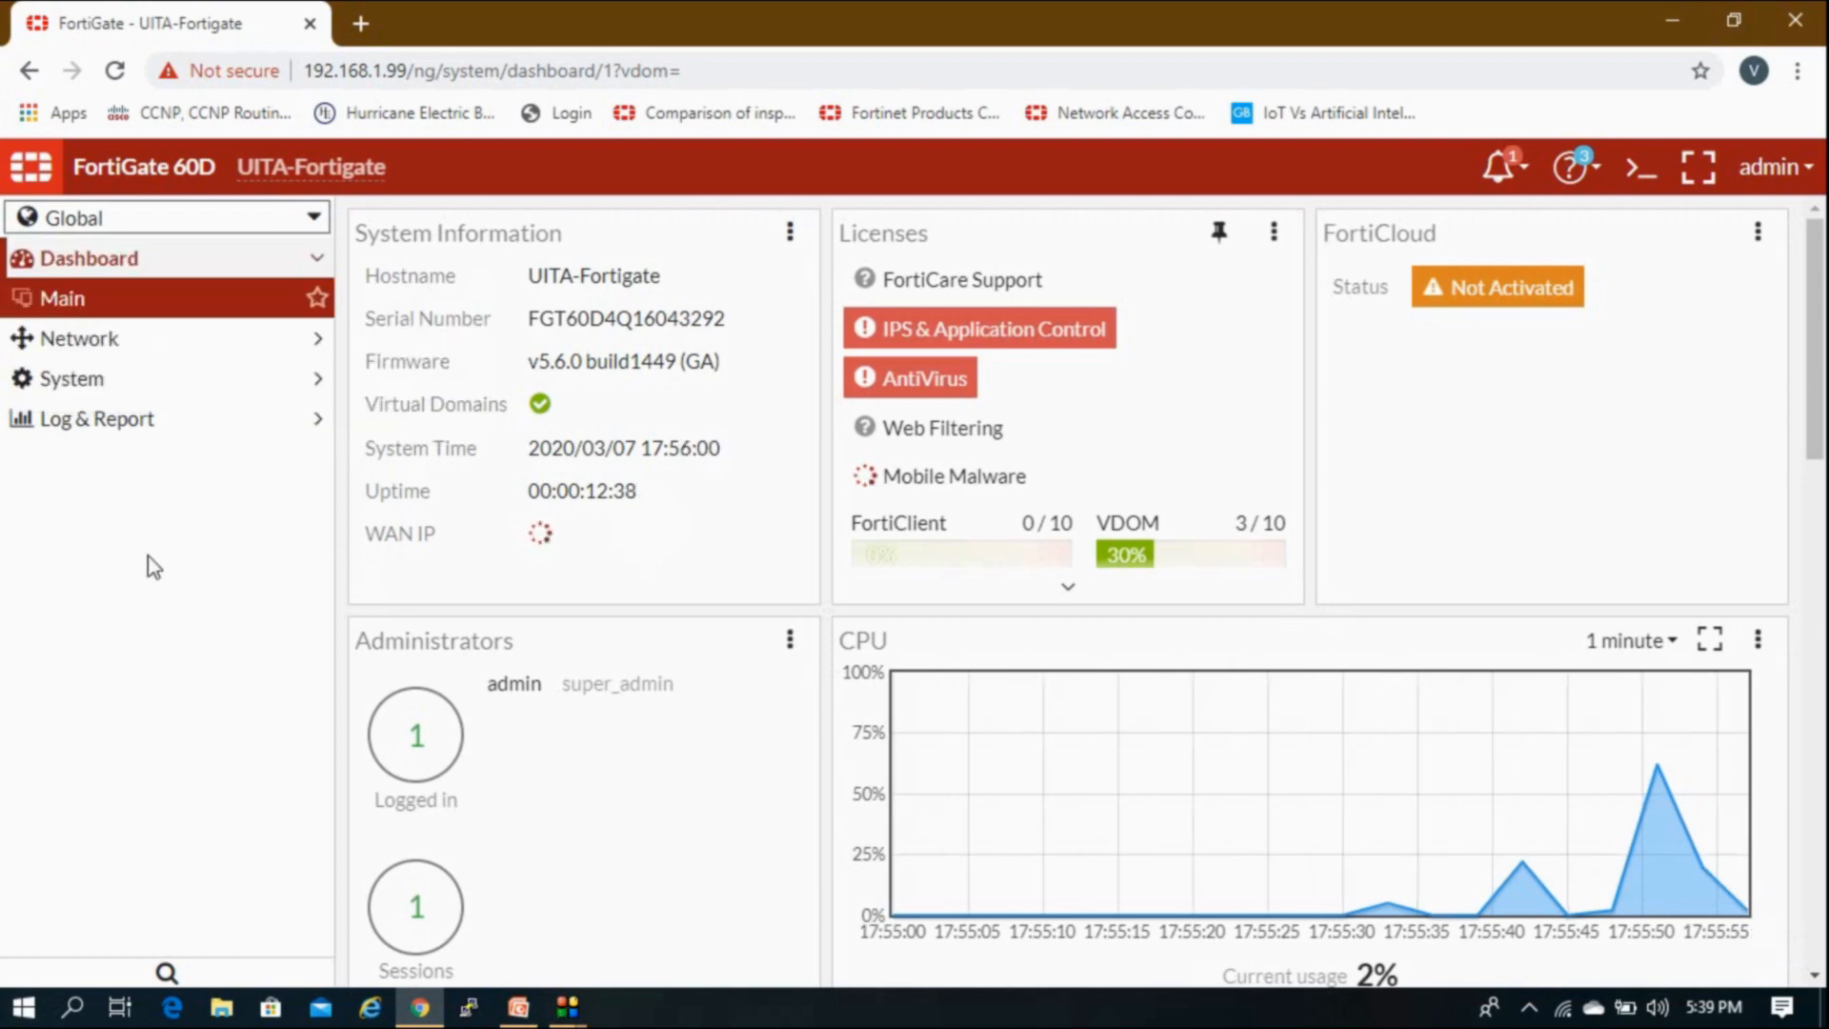
{"action": "left_click", "coordinate": [519, 1007]}
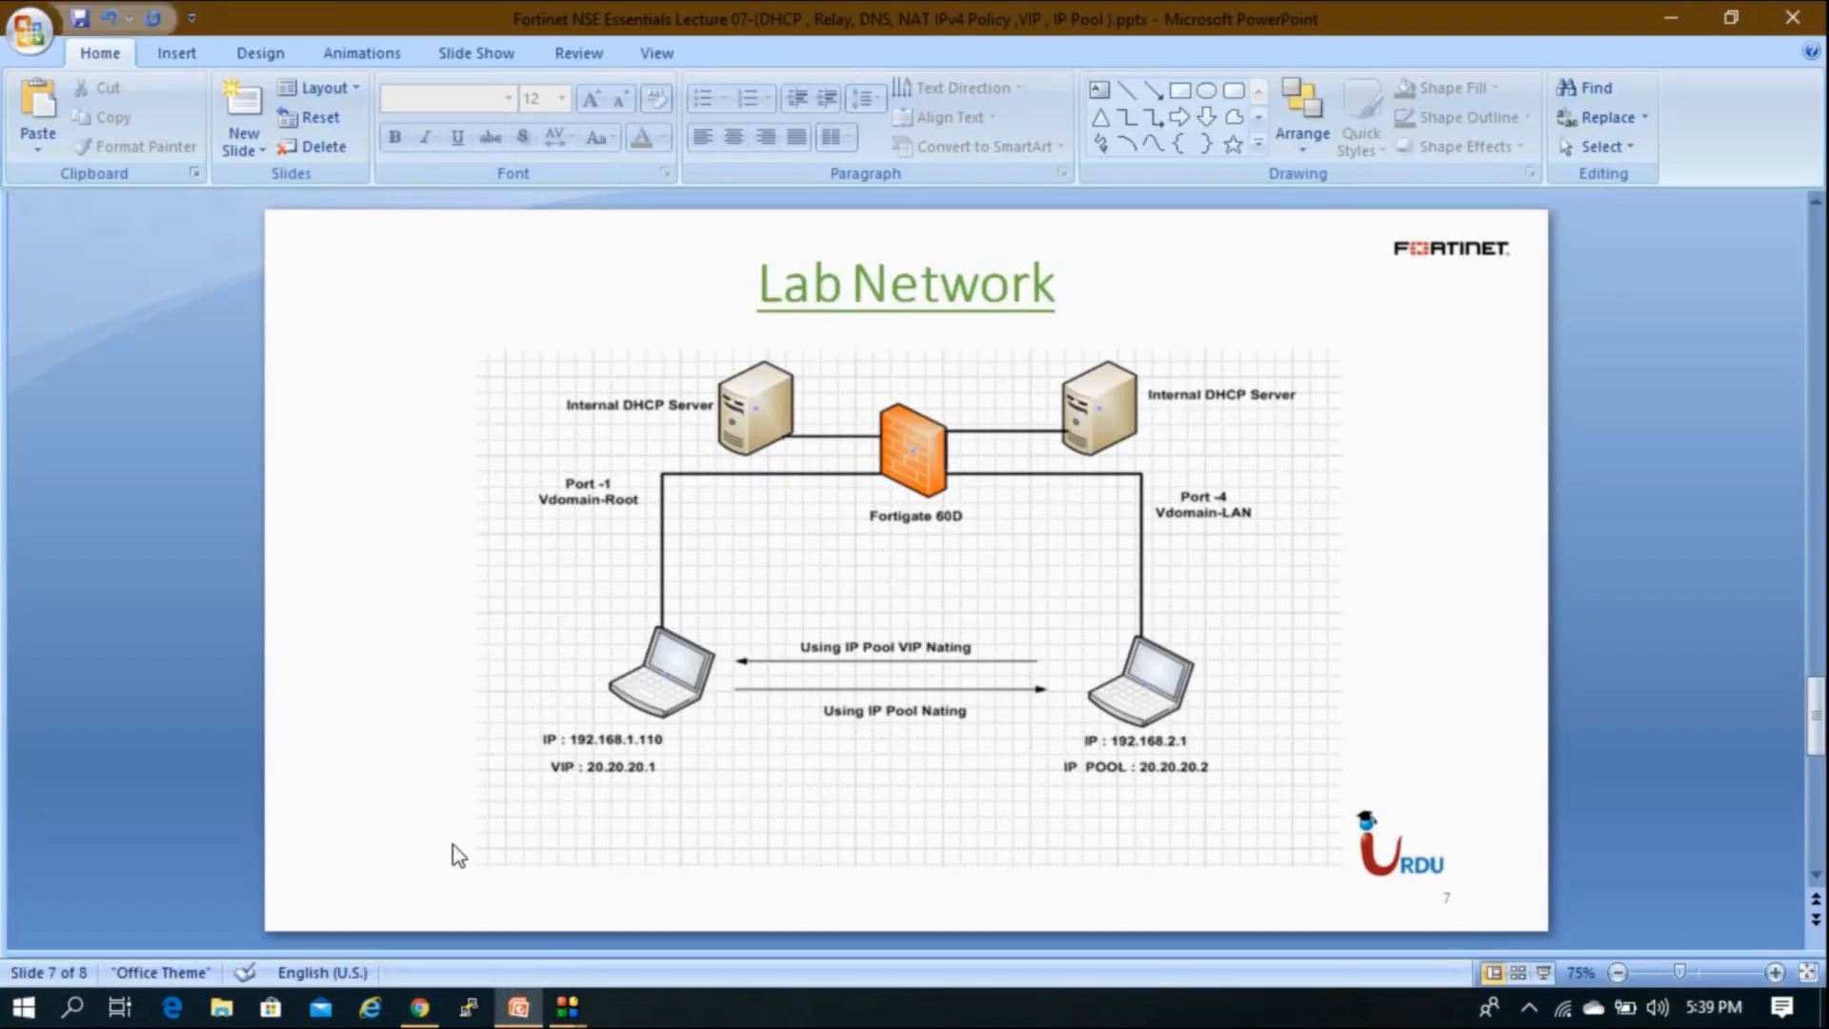
{"action": "scroll", "coordinate": [453, 844], "scroll_direction": "up", "scroll_amount": 6}
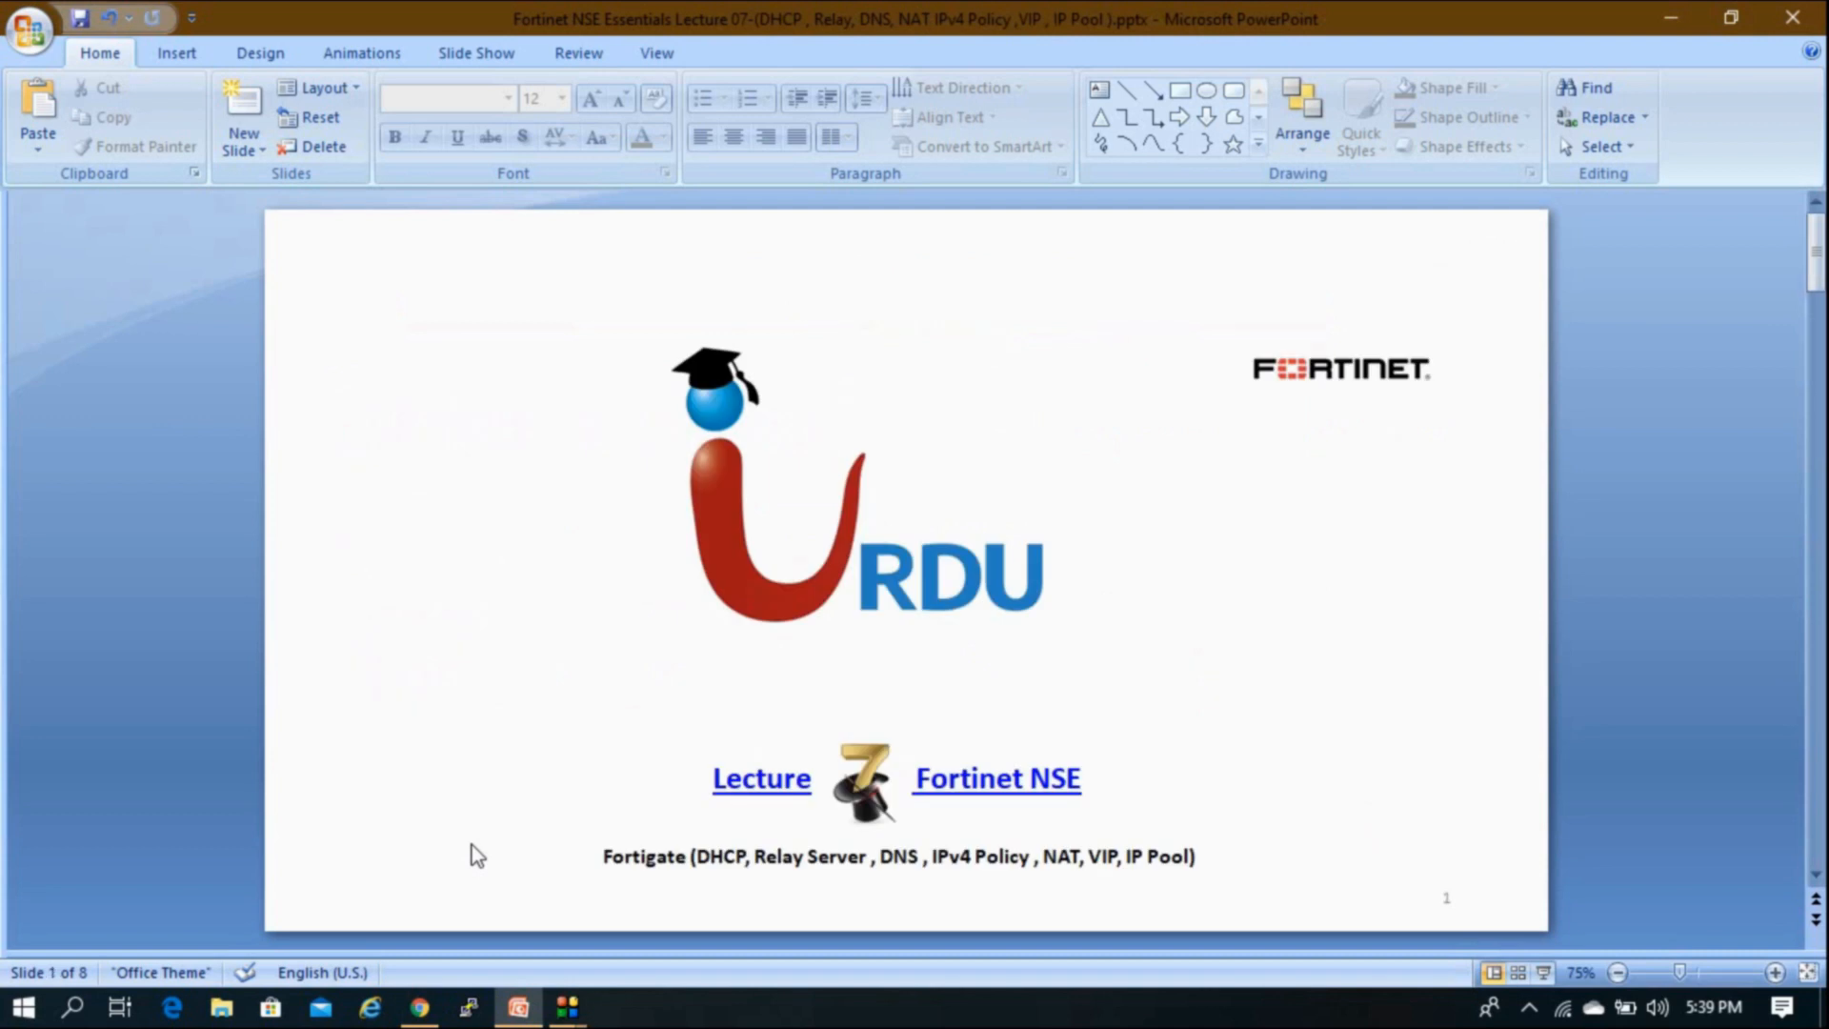
{"action": "scroll", "coordinate": [472, 842], "scroll_direction": "down", "scroll_amount": 1}
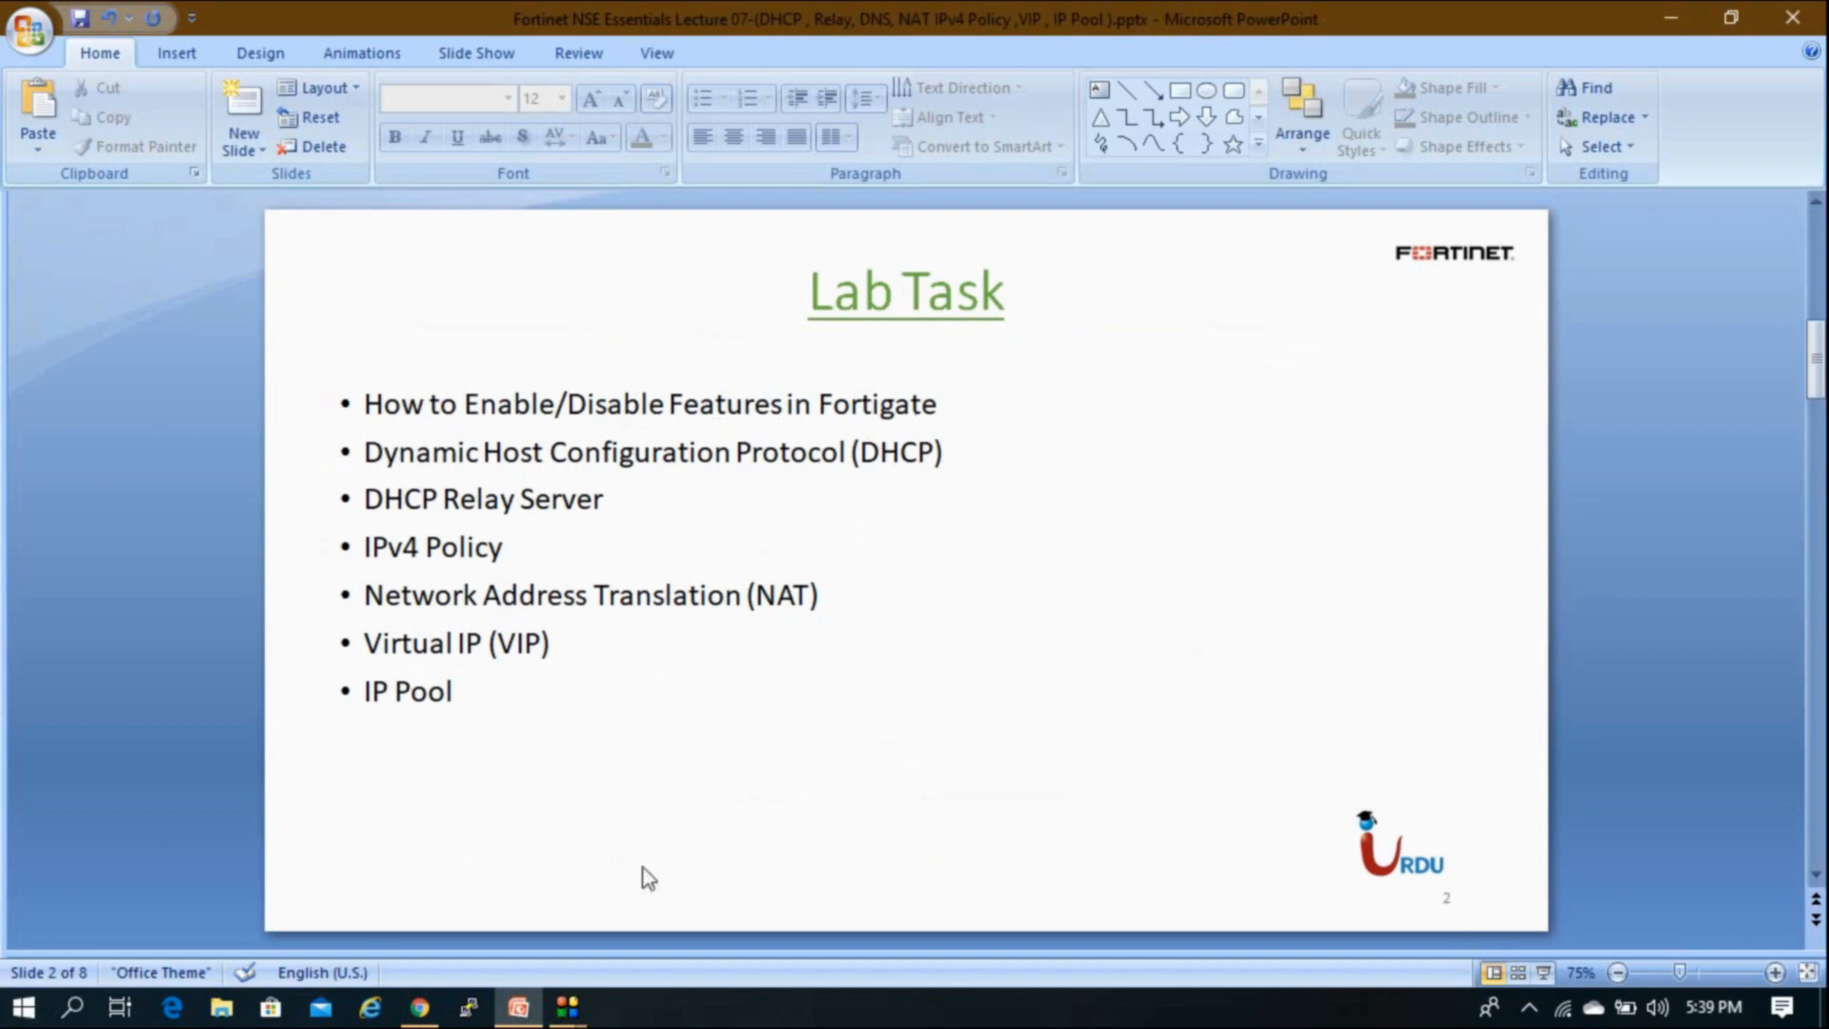
{"action": "left_click", "coordinate": [420, 1007]}
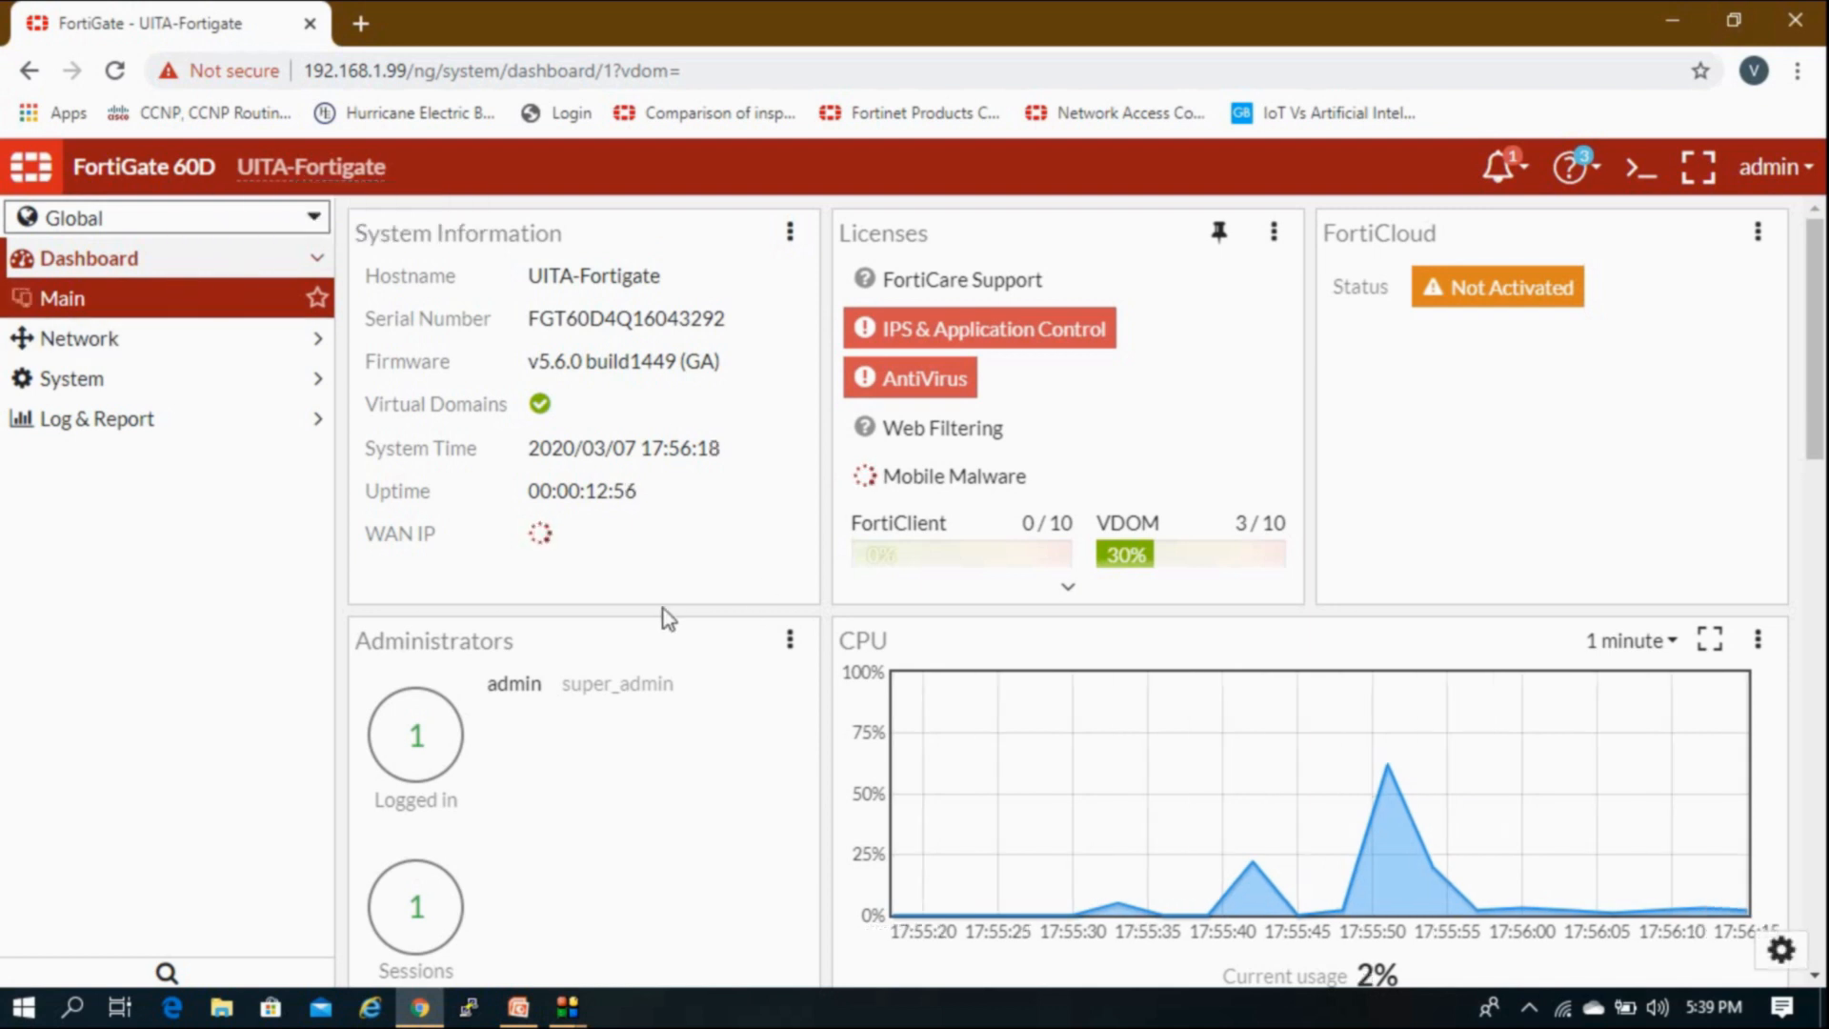
Step: Switch to the UITA-LAN VDOM and view its FortiView Physical Topology showing UITA-Fortigate
{"action": "left_click", "coordinate": [182, 227]}
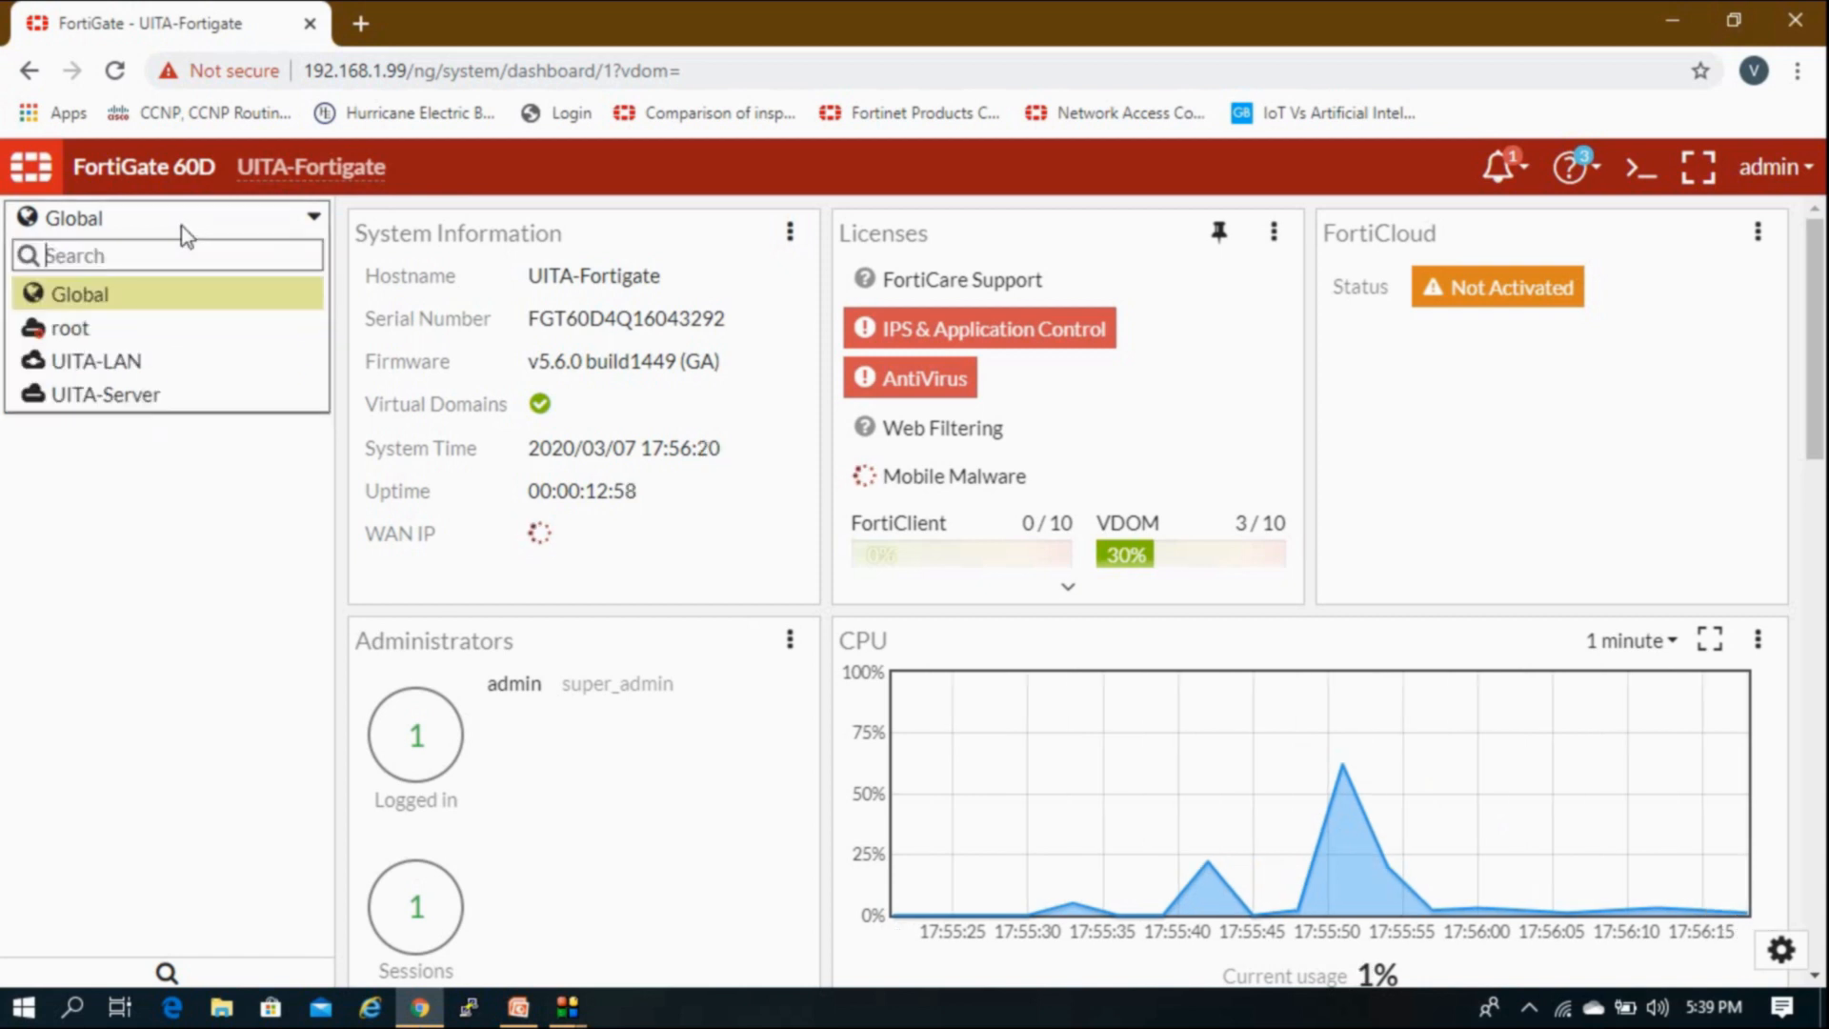
{"action": "left_click", "coordinate": [123, 361]}
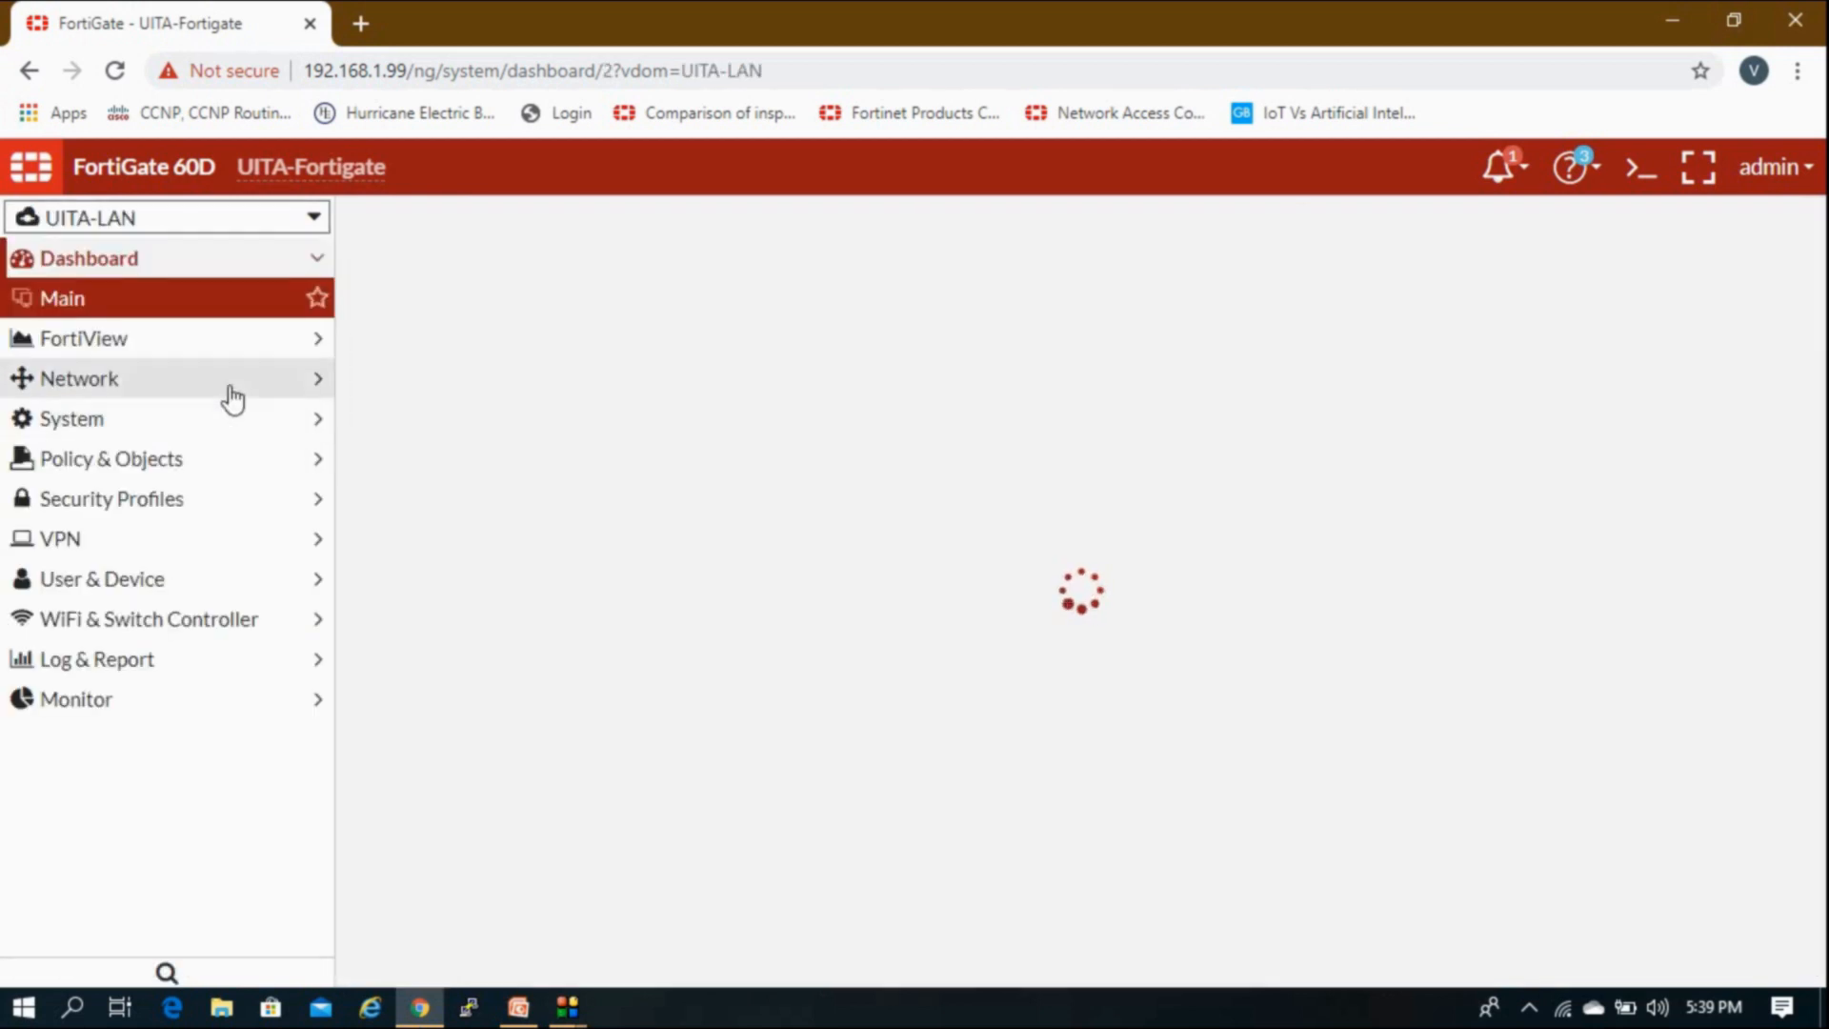
{"action": "left_click", "coordinate": [229, 355]}
{"action": "left_click", "coordinate": [225, 358]}
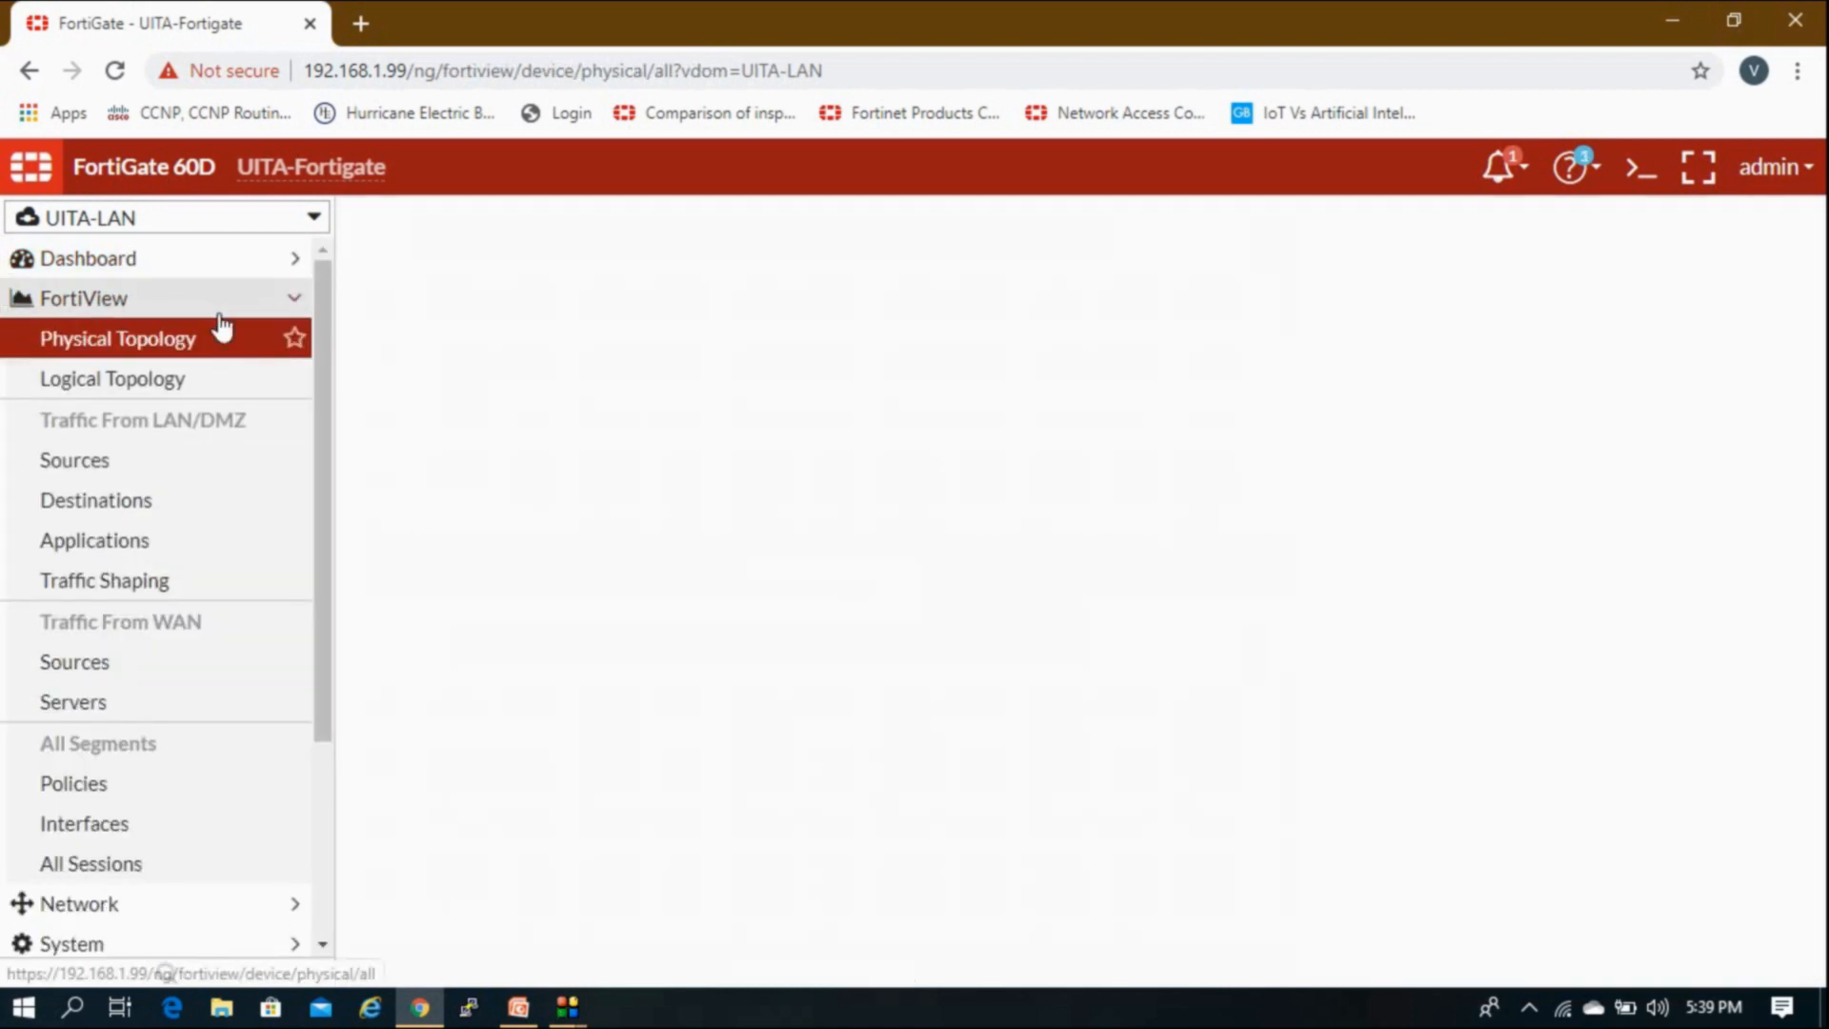
{"action": "left_click", "coordinate": [222, 324]}
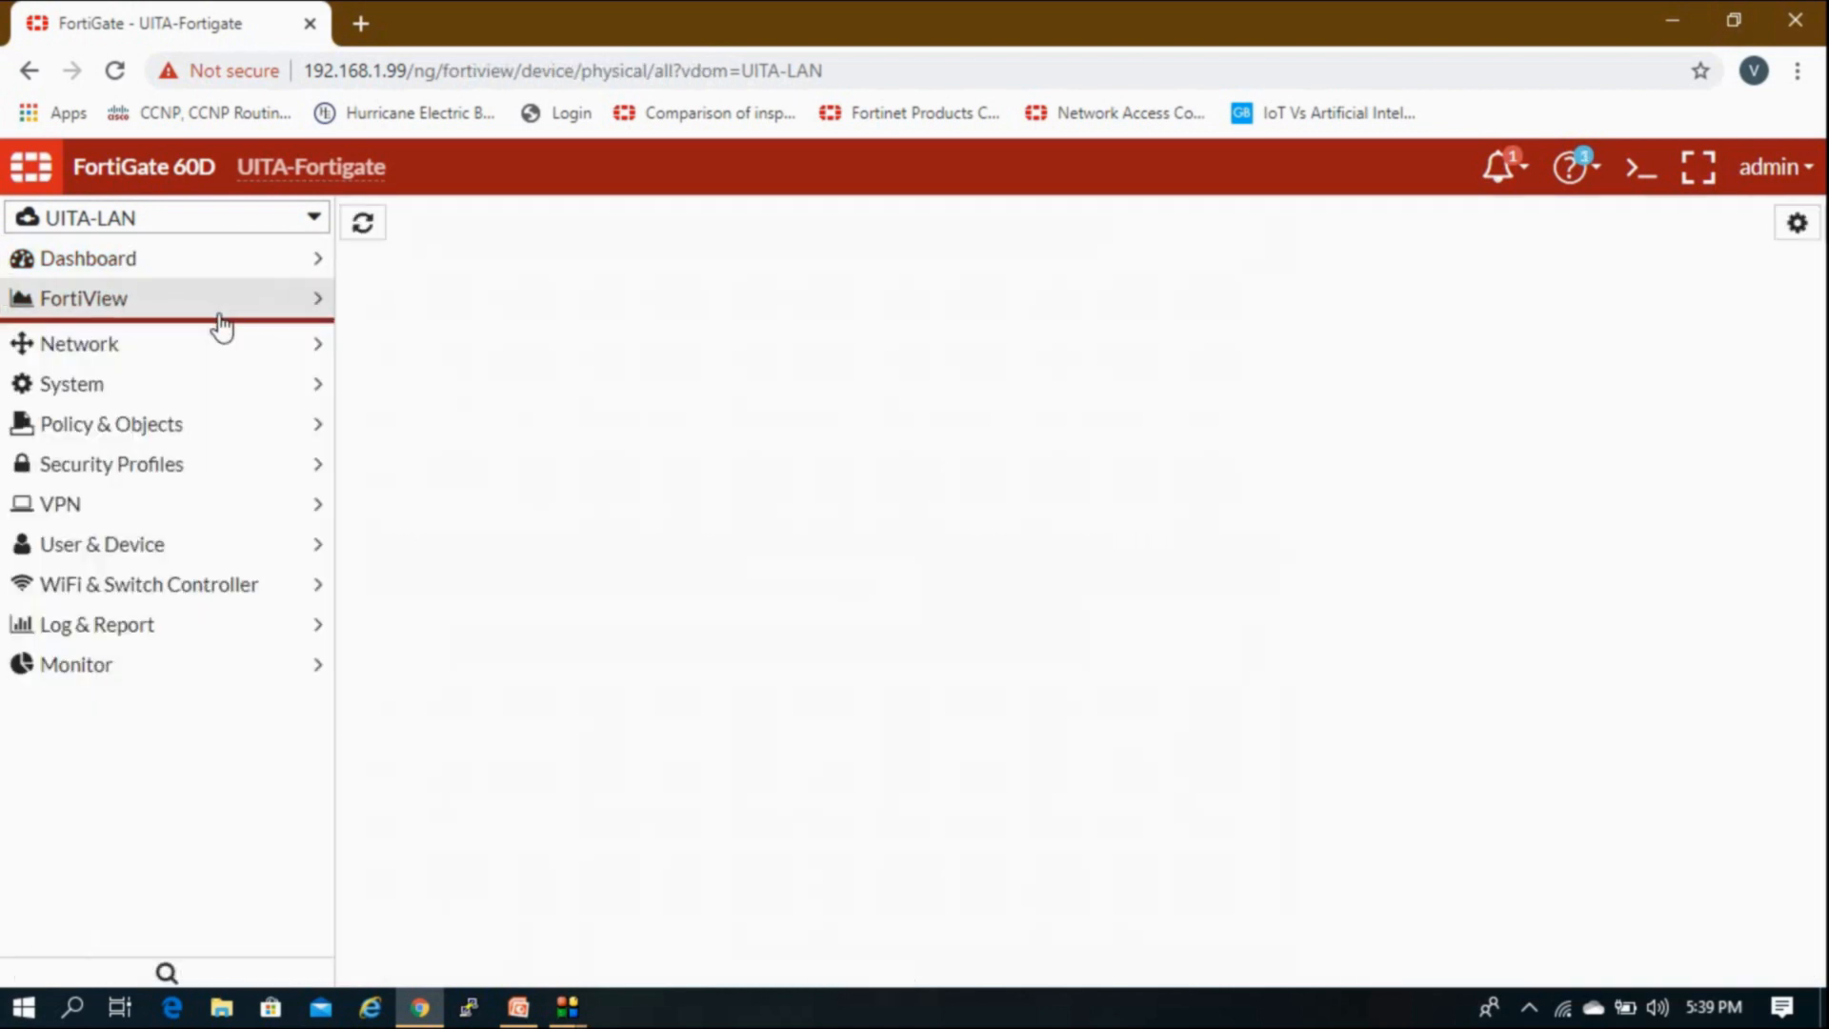
{"action": "left_click", "coordinate": [191, 221]}
{"action": "left_click", "coordinate": [135, 362]}
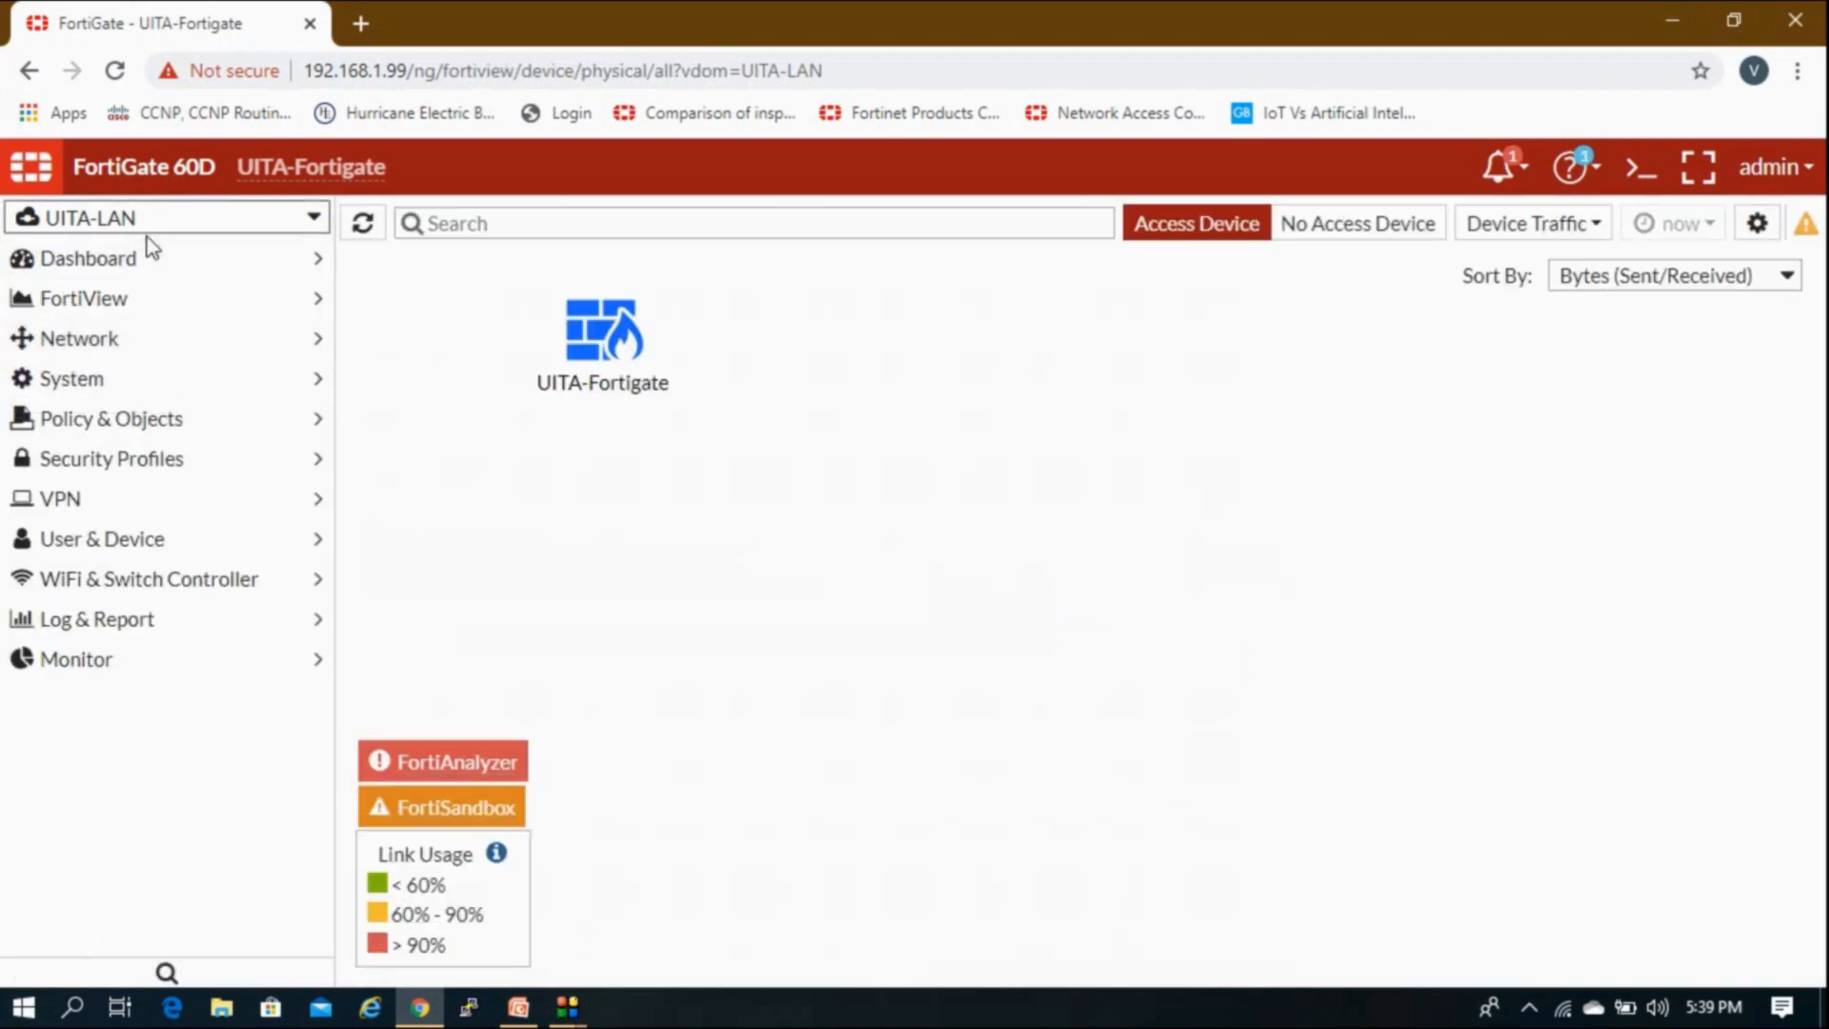
{"action": "left_click", "coordinate": [136, 389]}
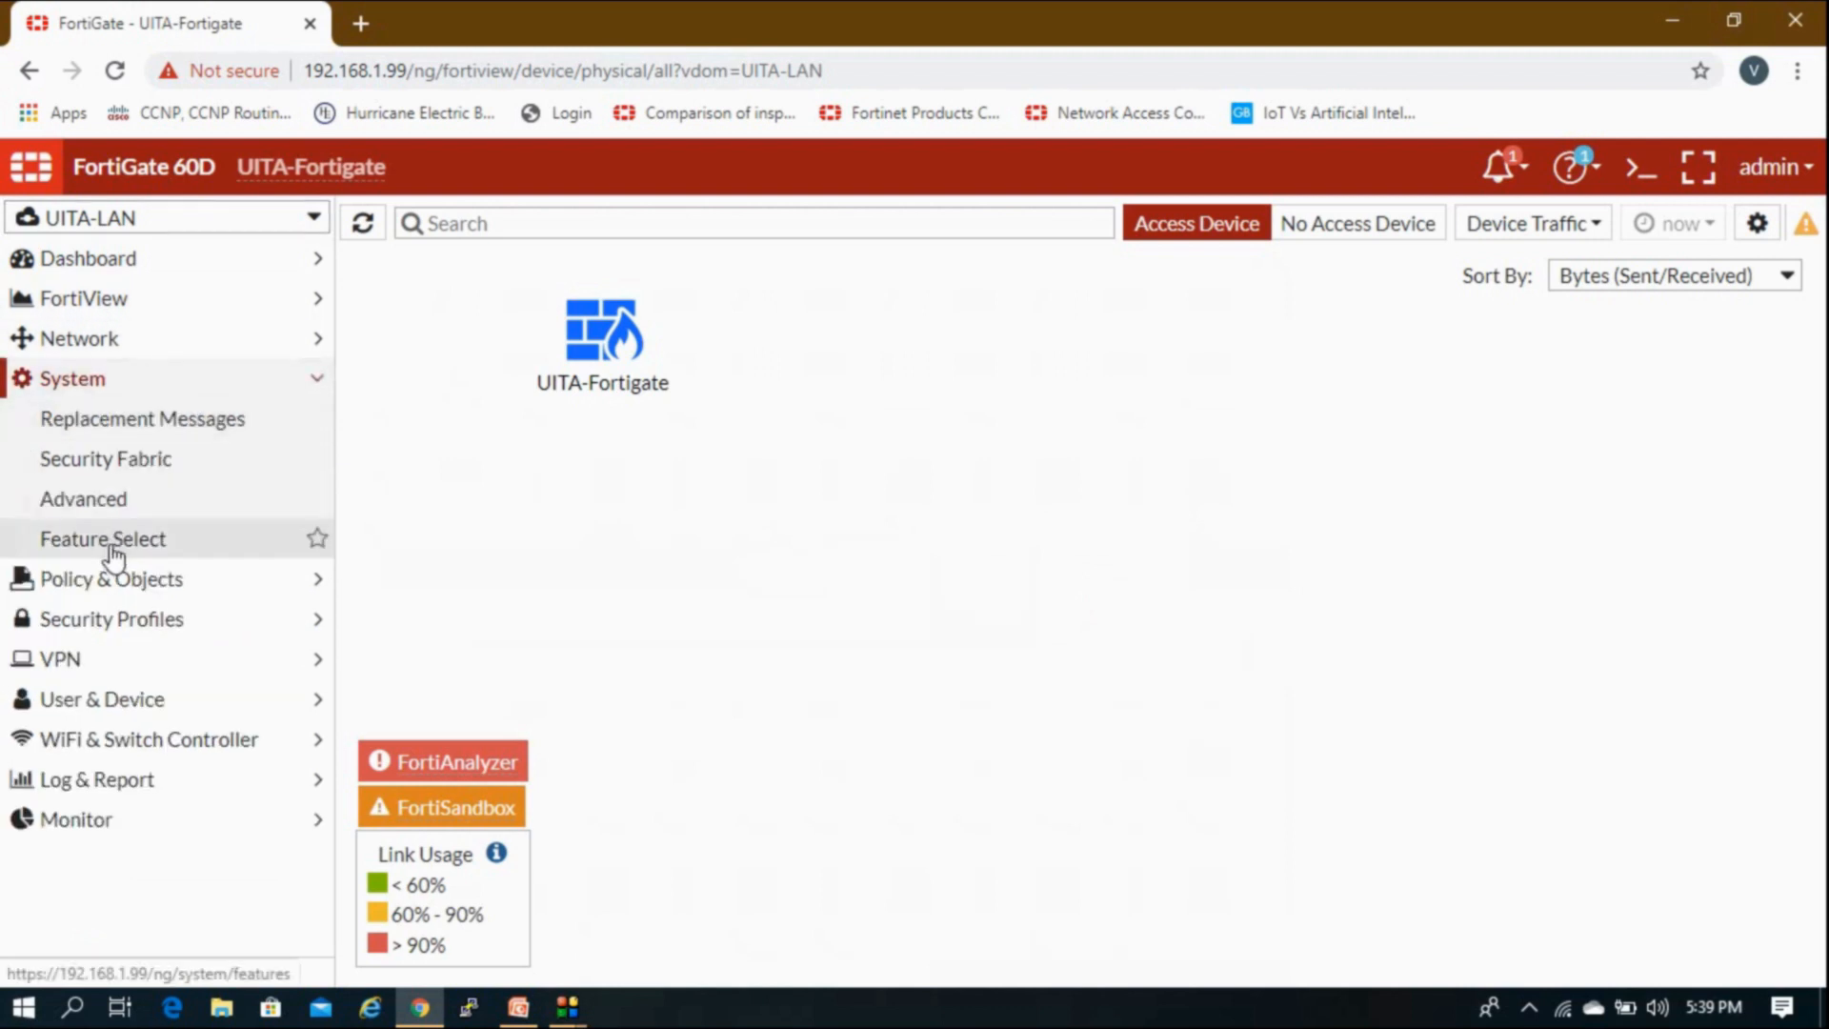
Step: Open Feature Select and read the Advanced Routing description listing RIP, OSPF and BGP
{"action": "left_click", "coordinate": [114, 548]}
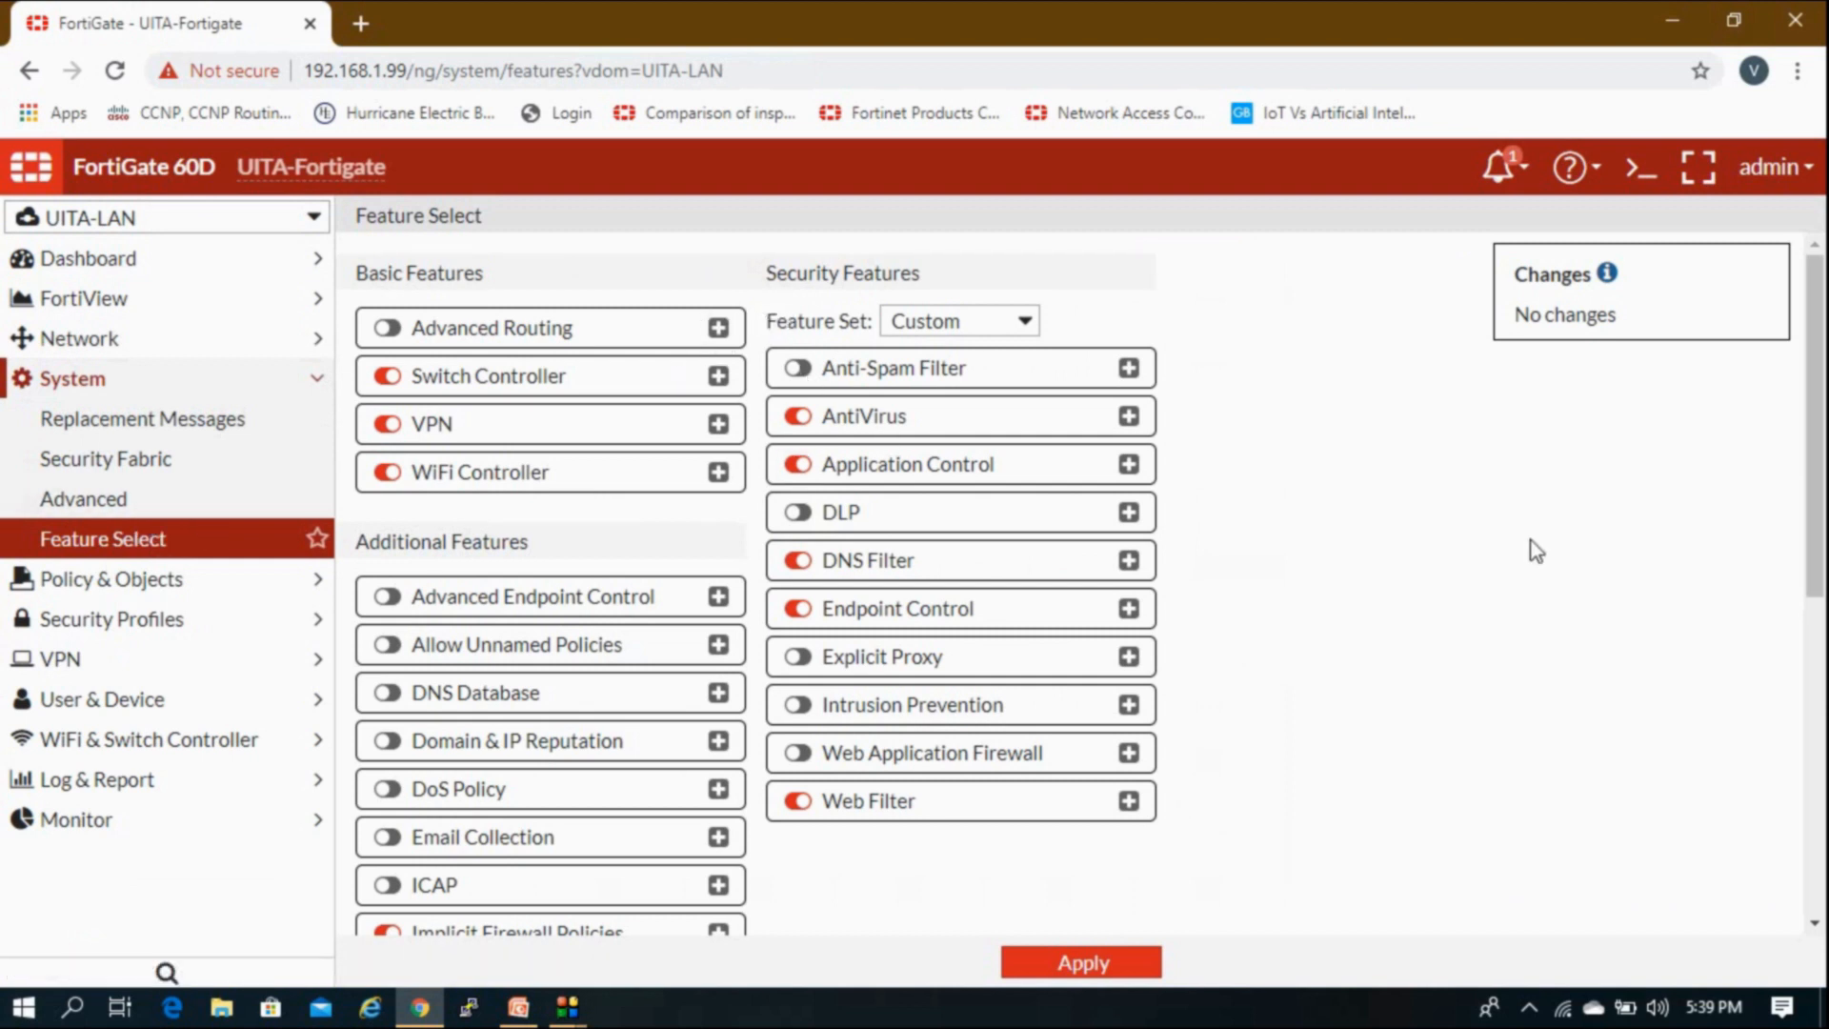
{"action": "scroll", "coordinate": [1530, 540], "scroll_direction": "down", "scroll_amount": 2}
{"action": "scroll", "coordinate": [1530, 539], "scroll_direction": "up", "scroll_amount": 2}
{"action": "left_click", "coordinate": [719, 334]}
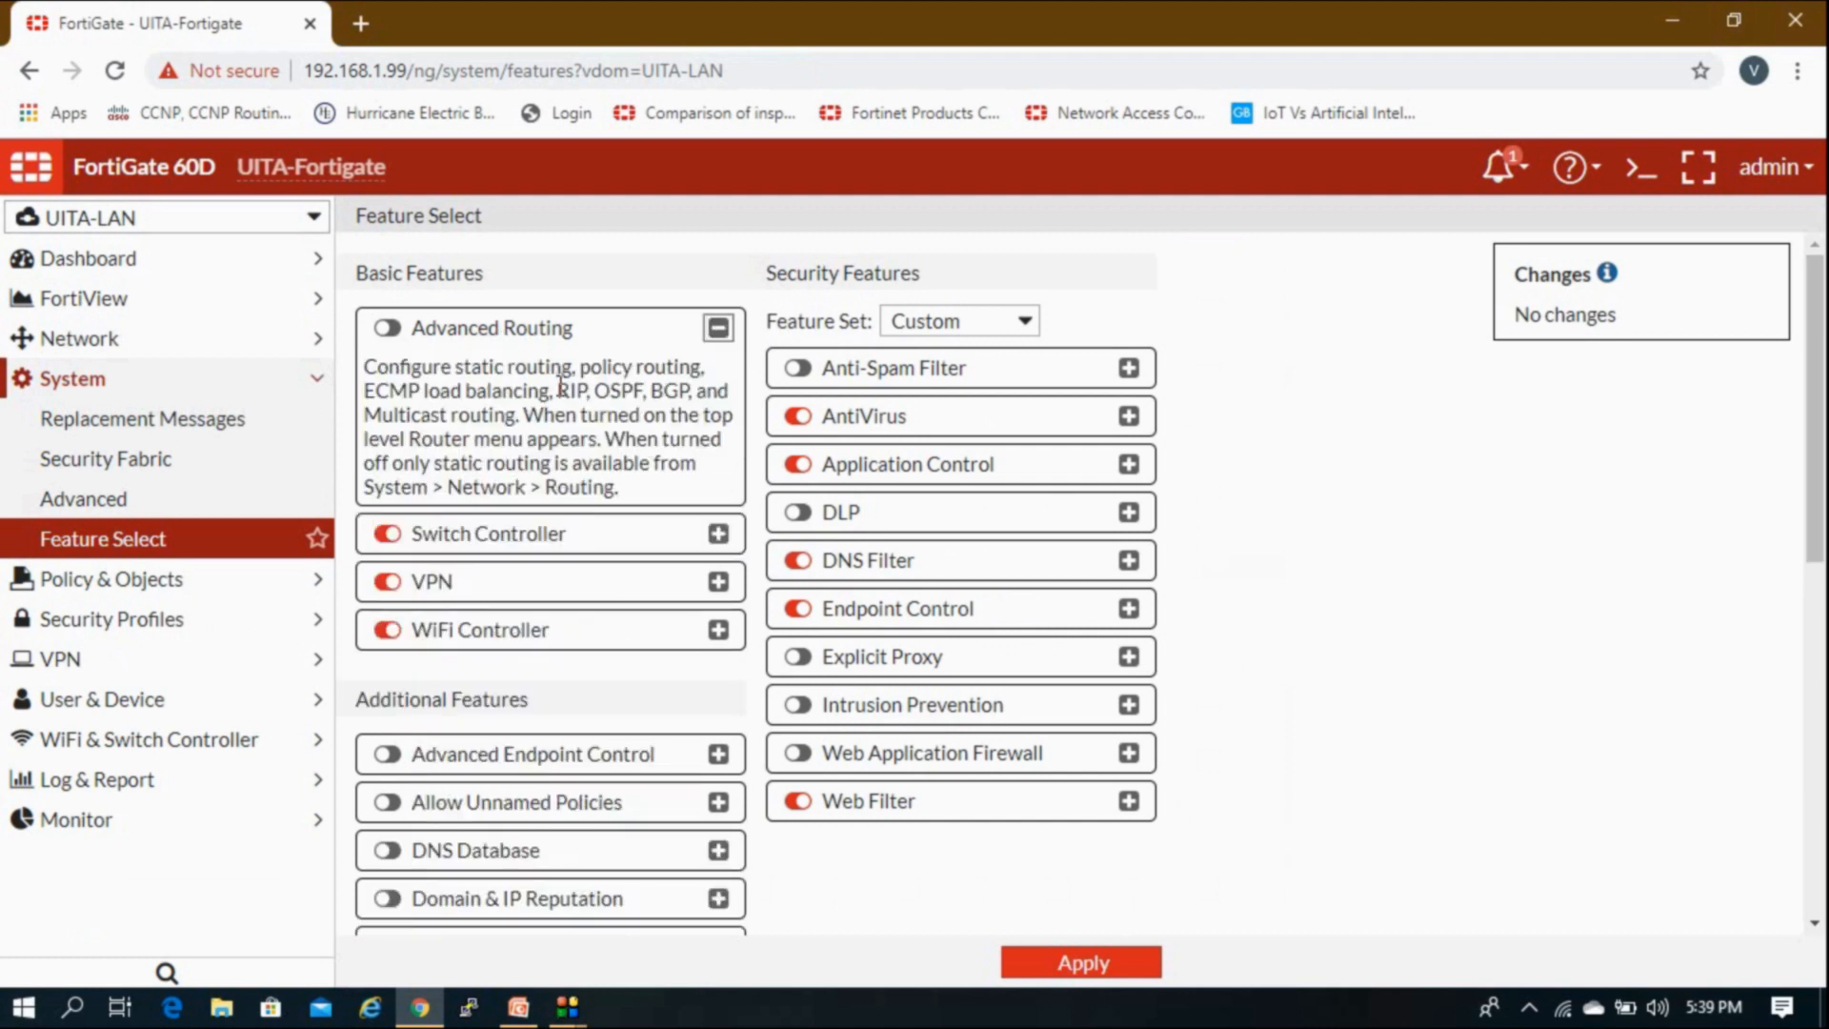
{"action": "left_click_drag", "start_coordinate": [420, 397], "coordinate": [686, 392]}
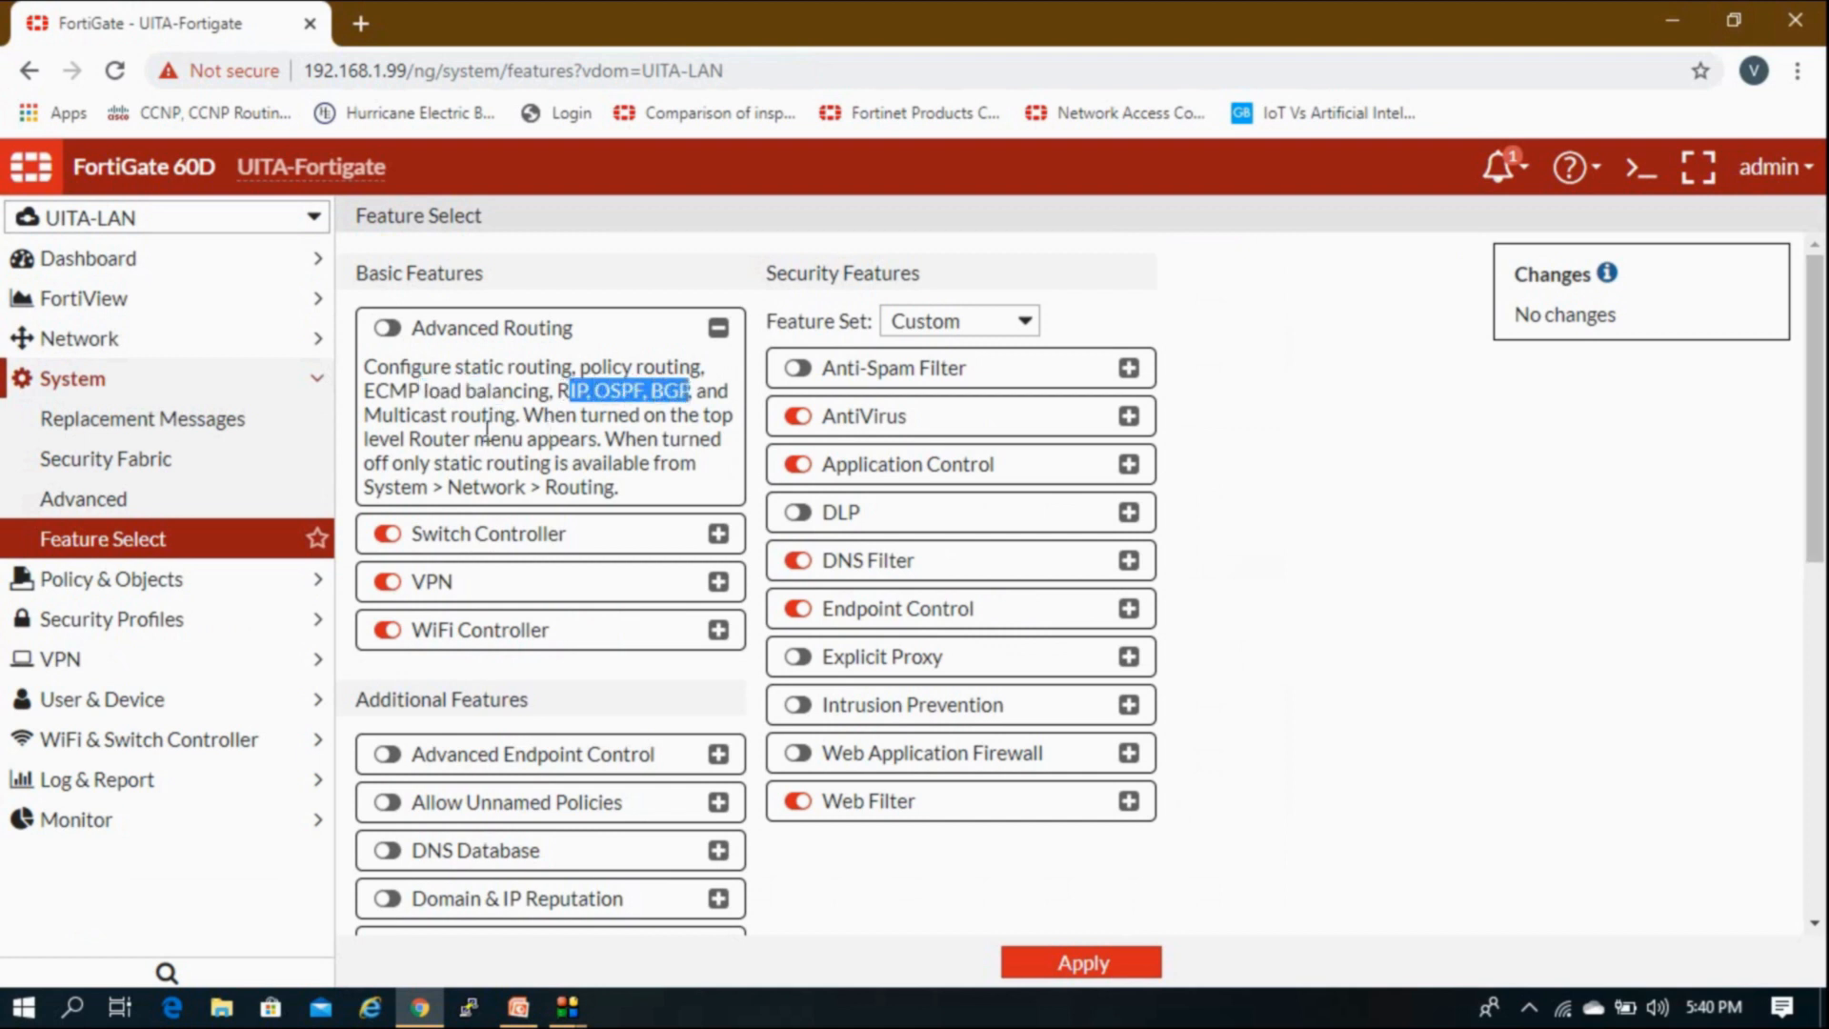
{"action": "left_click_drag", "start_coordinate": [483, 420], "coordinate": [527, 422]}
{"action": "left_click", "coordinate": [546, 421]}
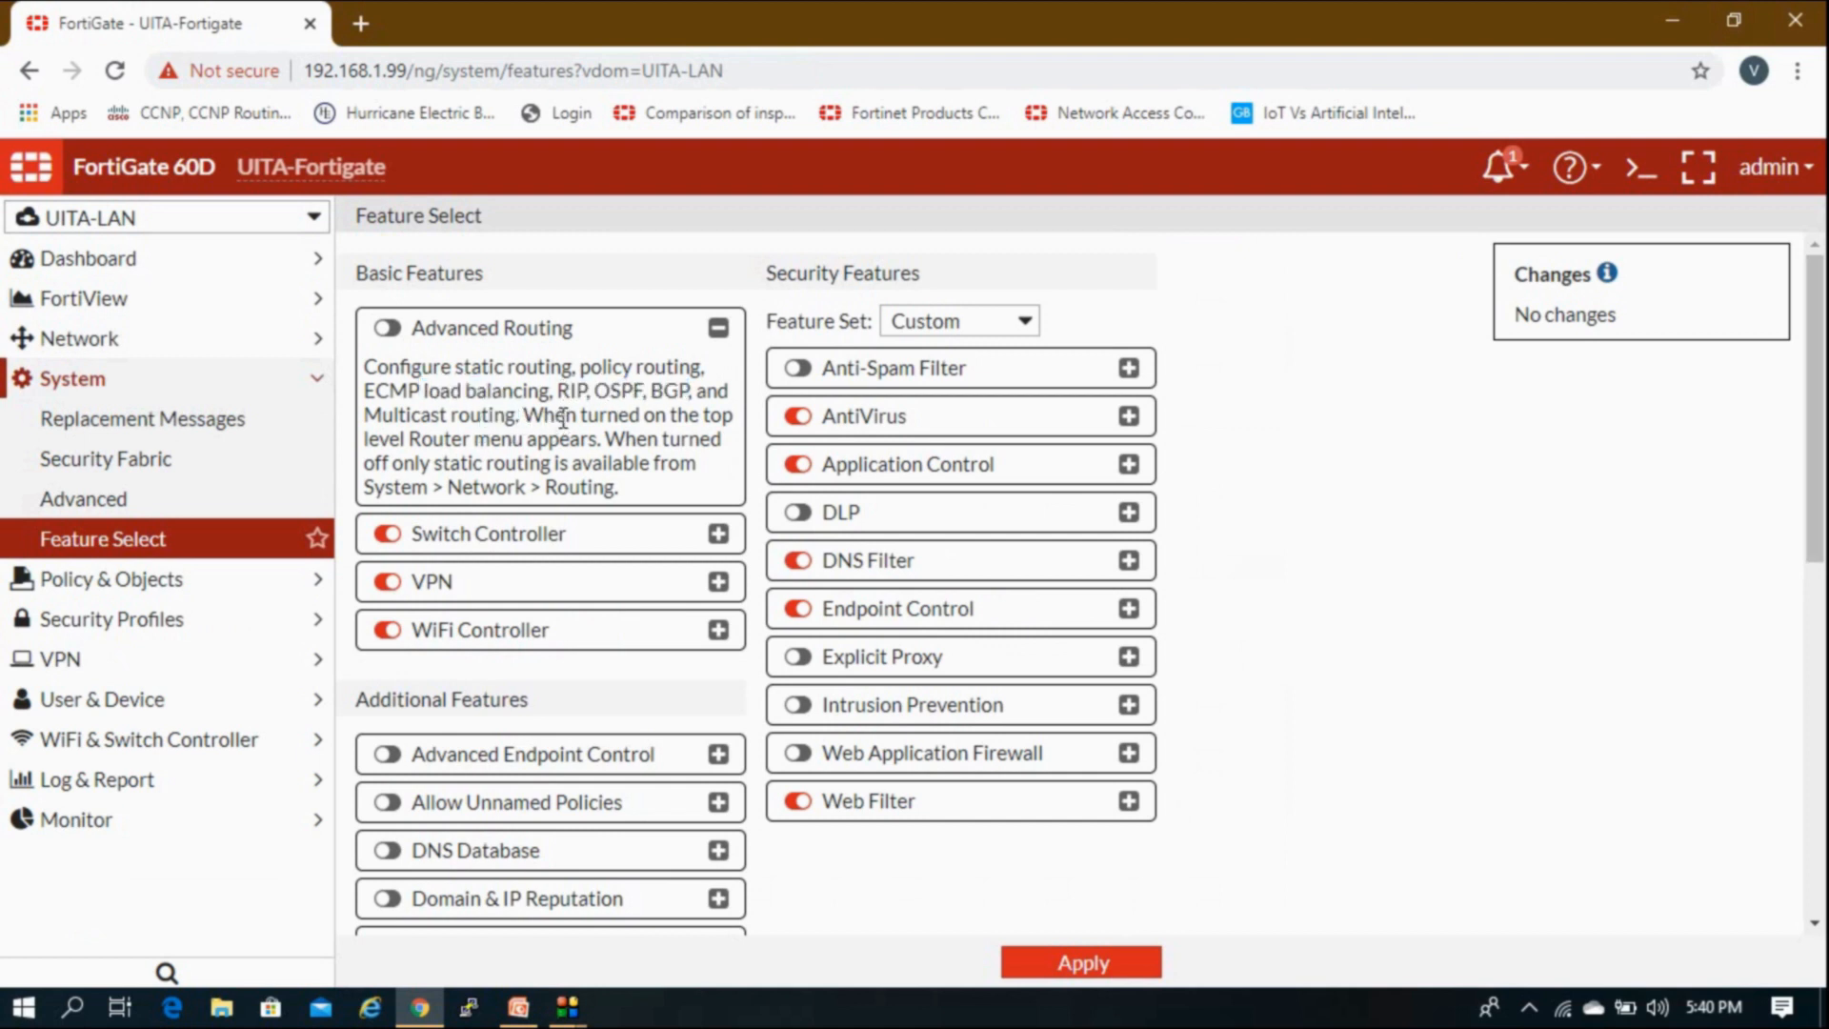
Step: Try the Advanced Routing toggle, leave it off, and check Network's current routing pages
{"action": "left_click", "coordinate": [387, 328]}
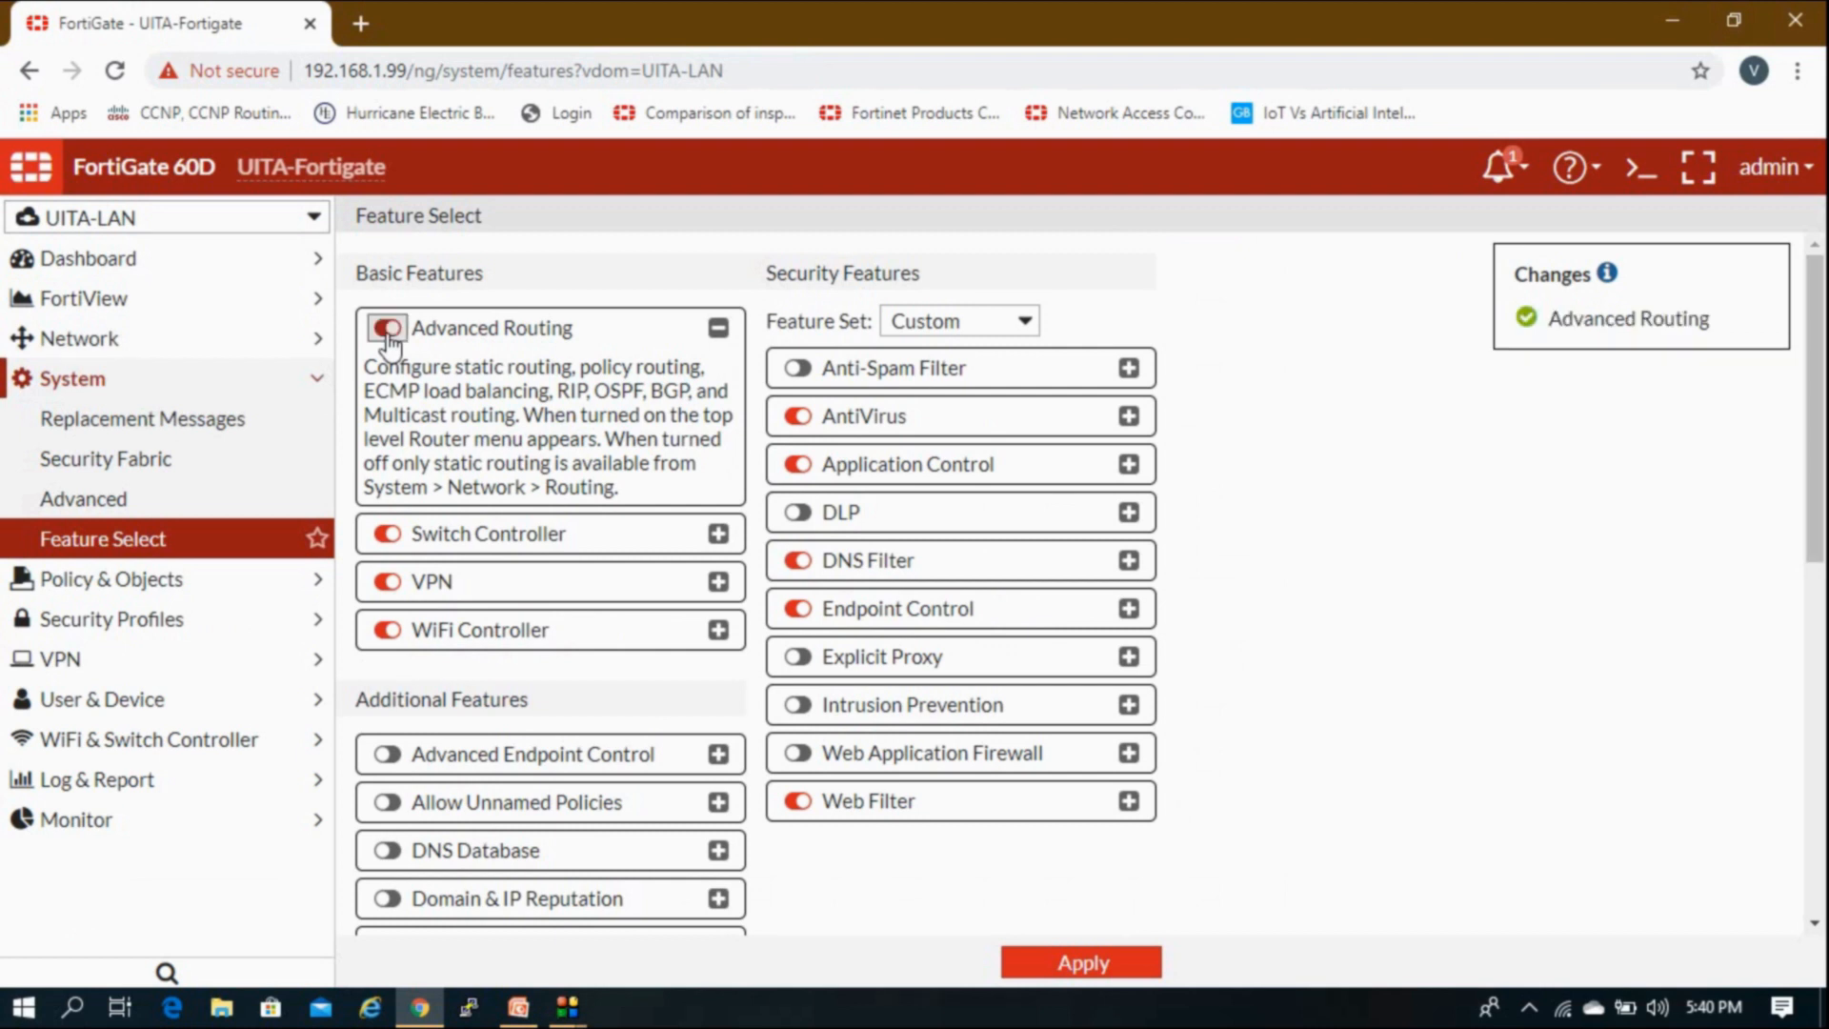
{"action": "left_click", "coordinate": [387, 328]}
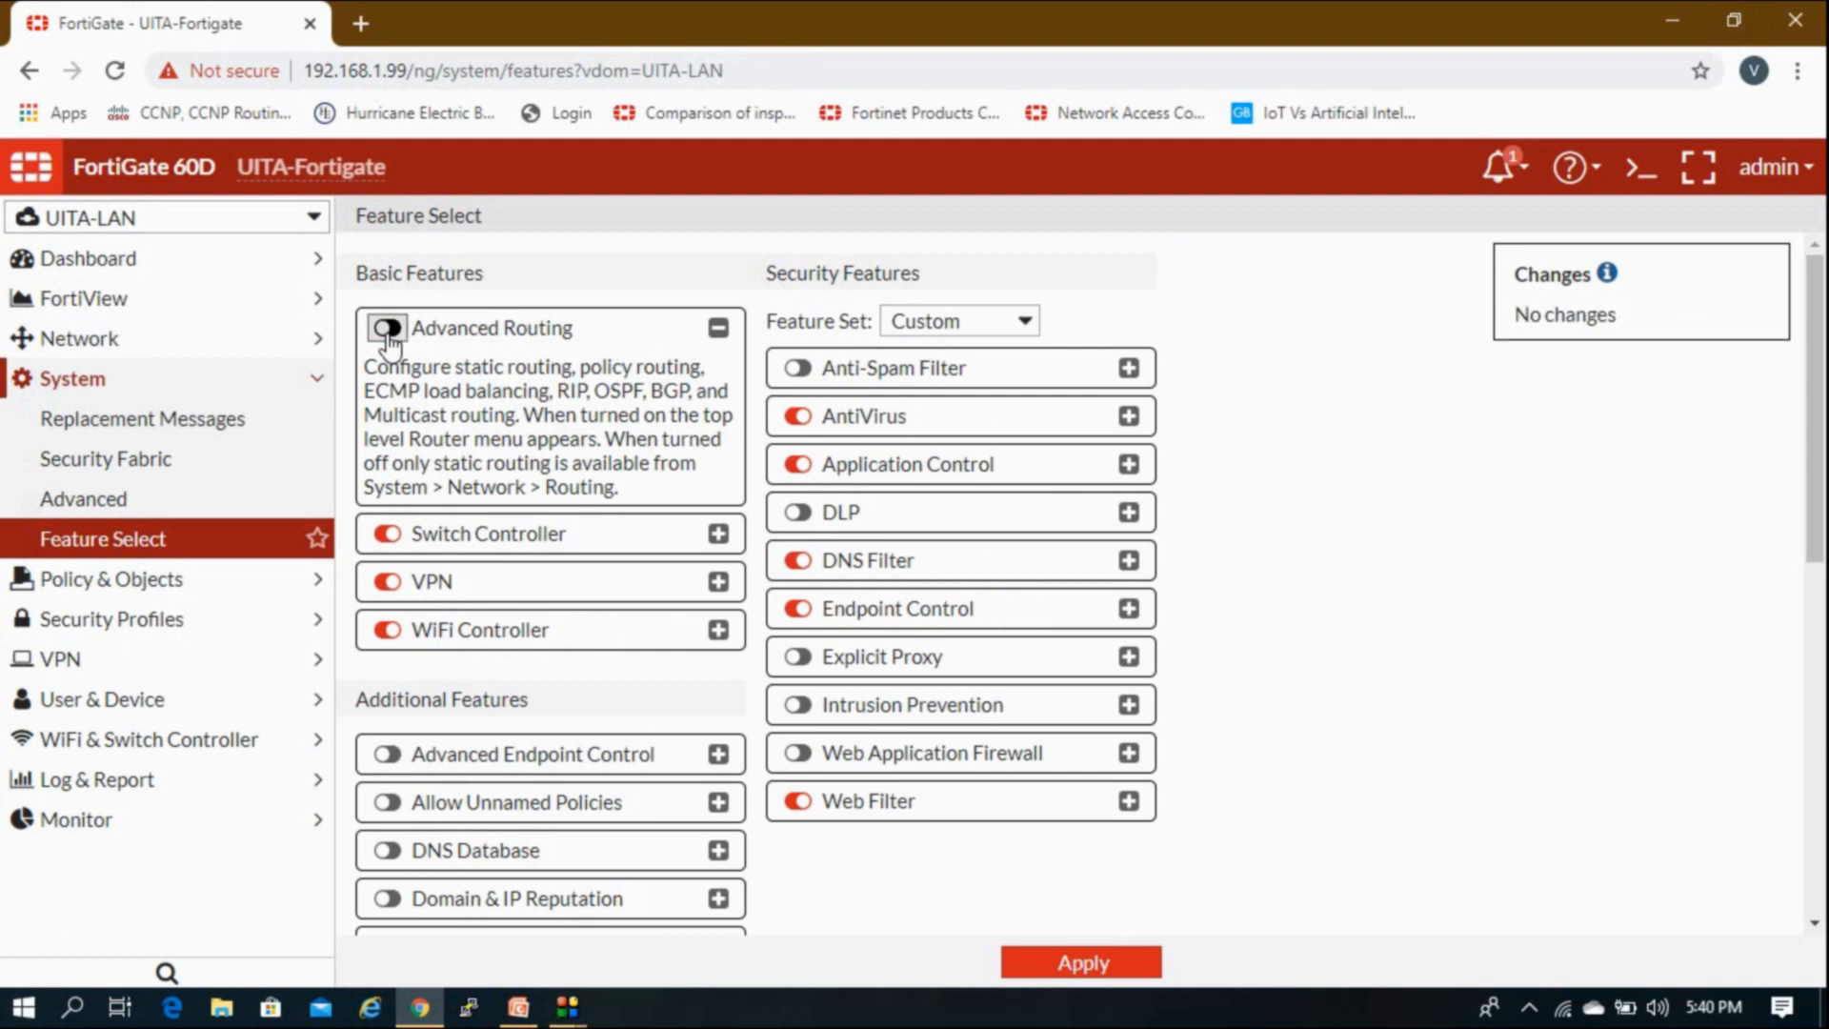
{"action": "left_click", "coordinate": [718, 328]}
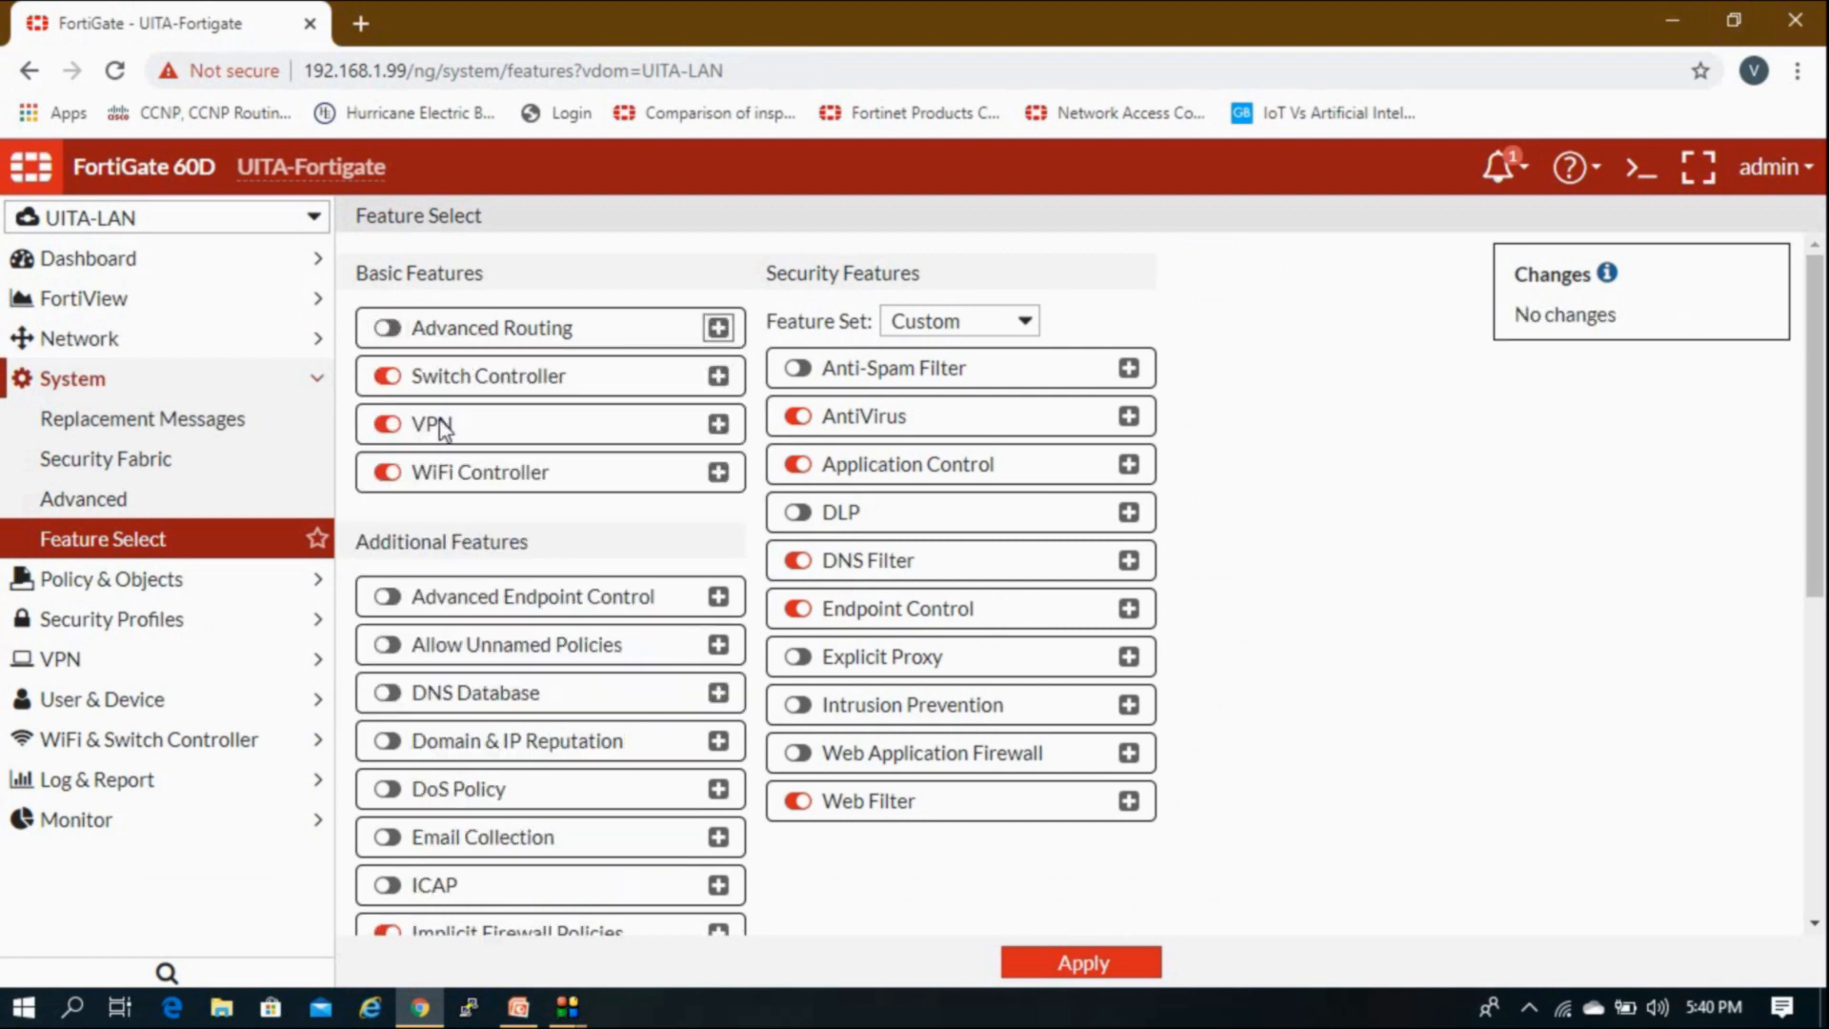
{"action": "left_click", "coordinate": [198, 381]}
{"action": "left_click", "coordinate": [205, 351]}
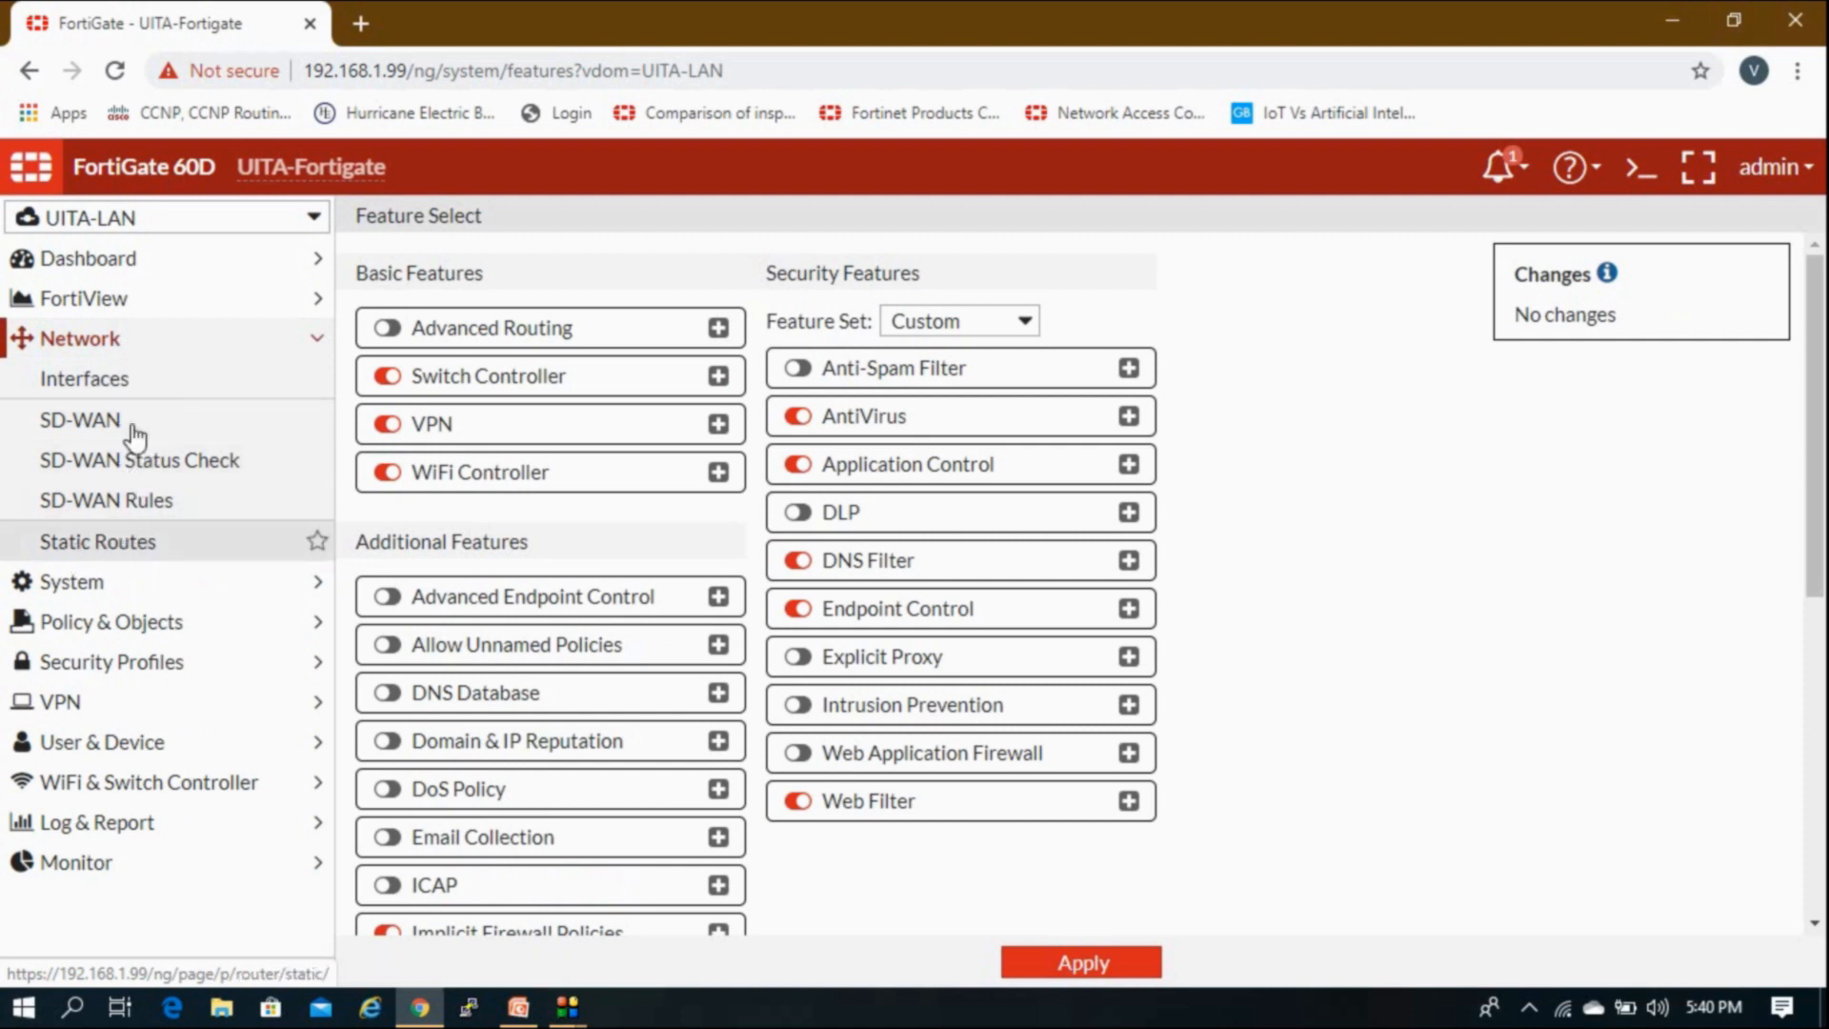
{"action": "left_click", "coordinate": [168, 349]}
Step: Turn on Advanced Routing, apply it, and confirm RIP, OSPF and BGP appear under Network
{"action": "left_click", "coordinate": [158, 381]}
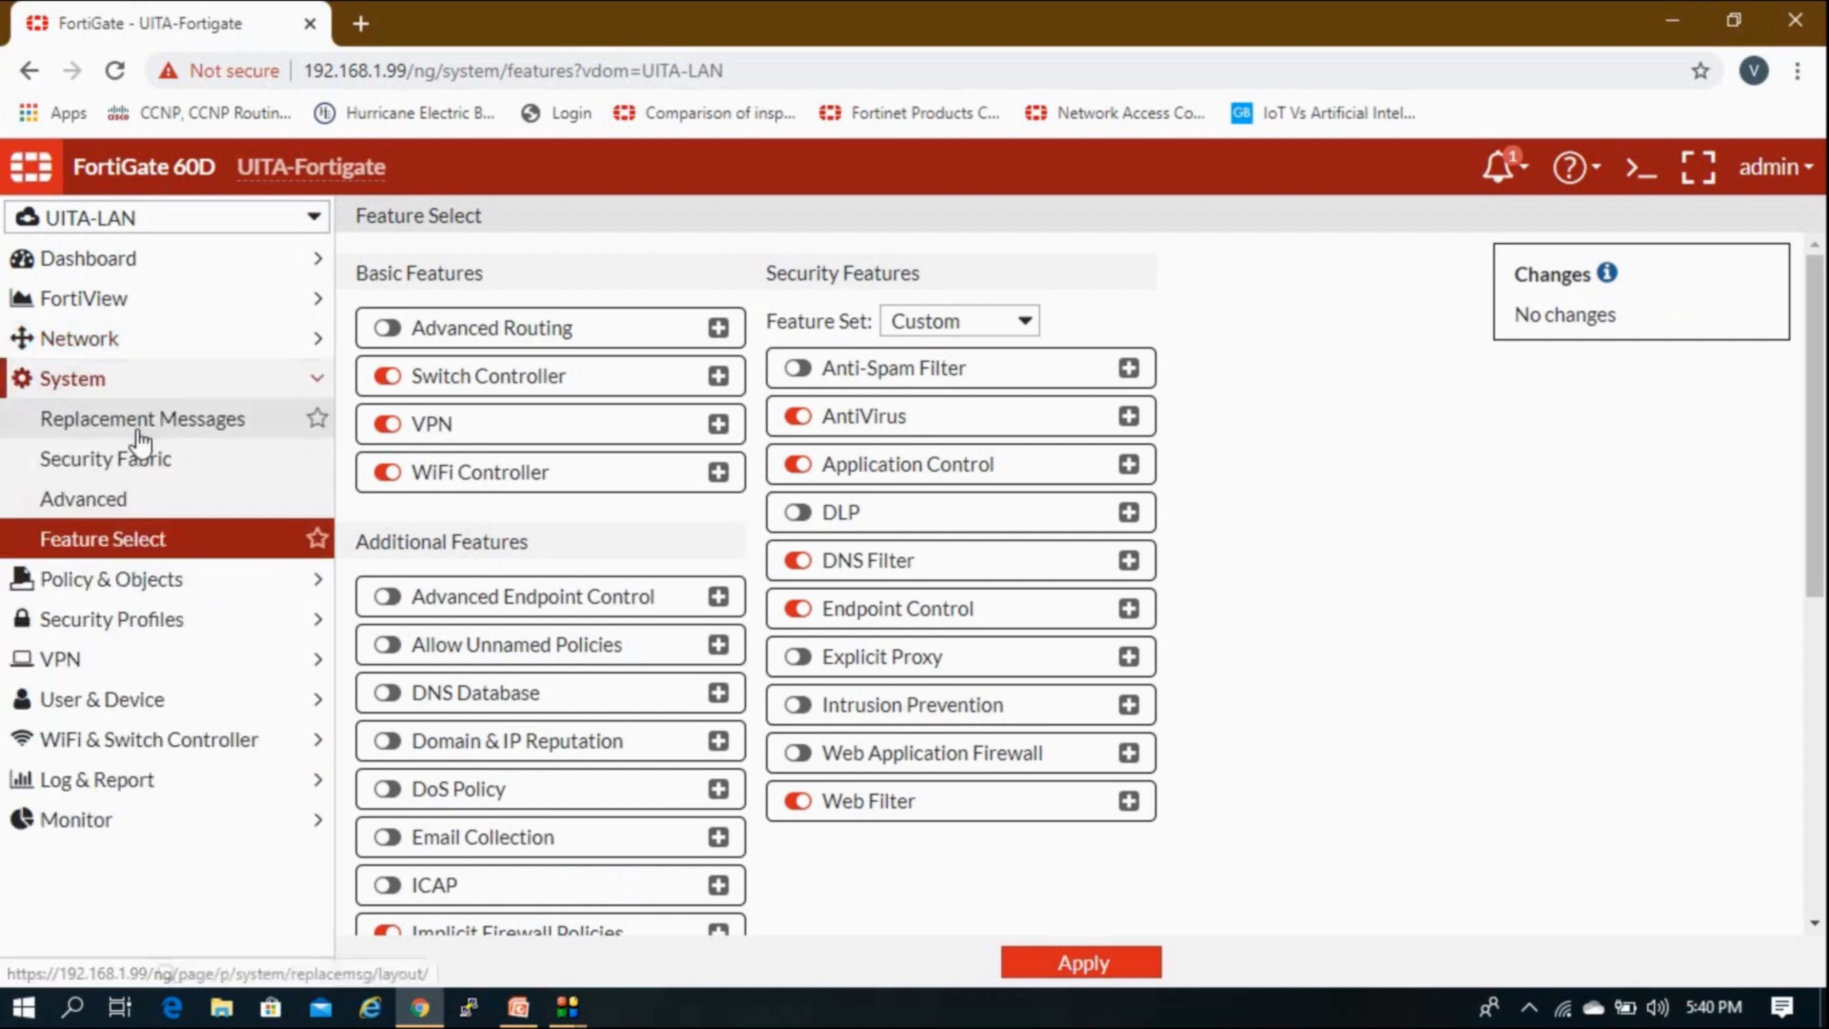
{"action": "left_click", "coordinate": [387, 328]}
{"action": "left_click", "coordinate": [1108, 966]}
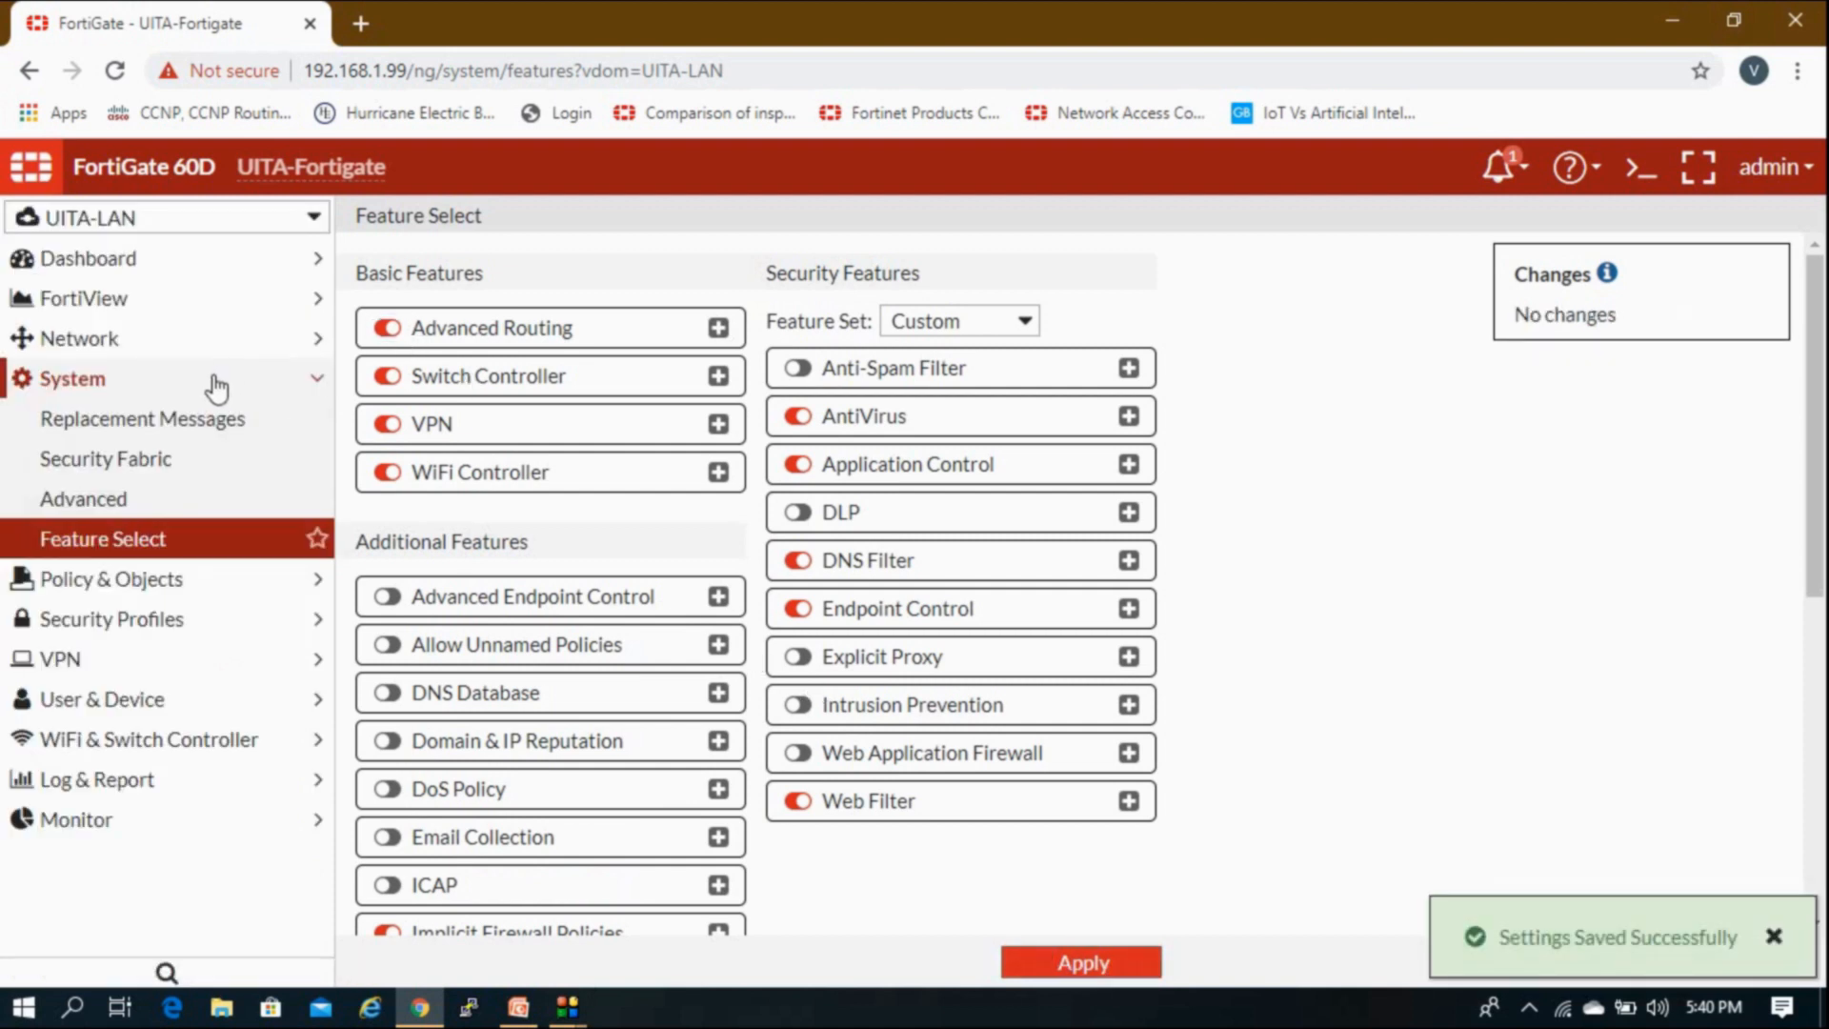
{"action": "left_click", "coordinate": [212, 386]}
{"action": "left_click", "coordinate": [234, 343]}
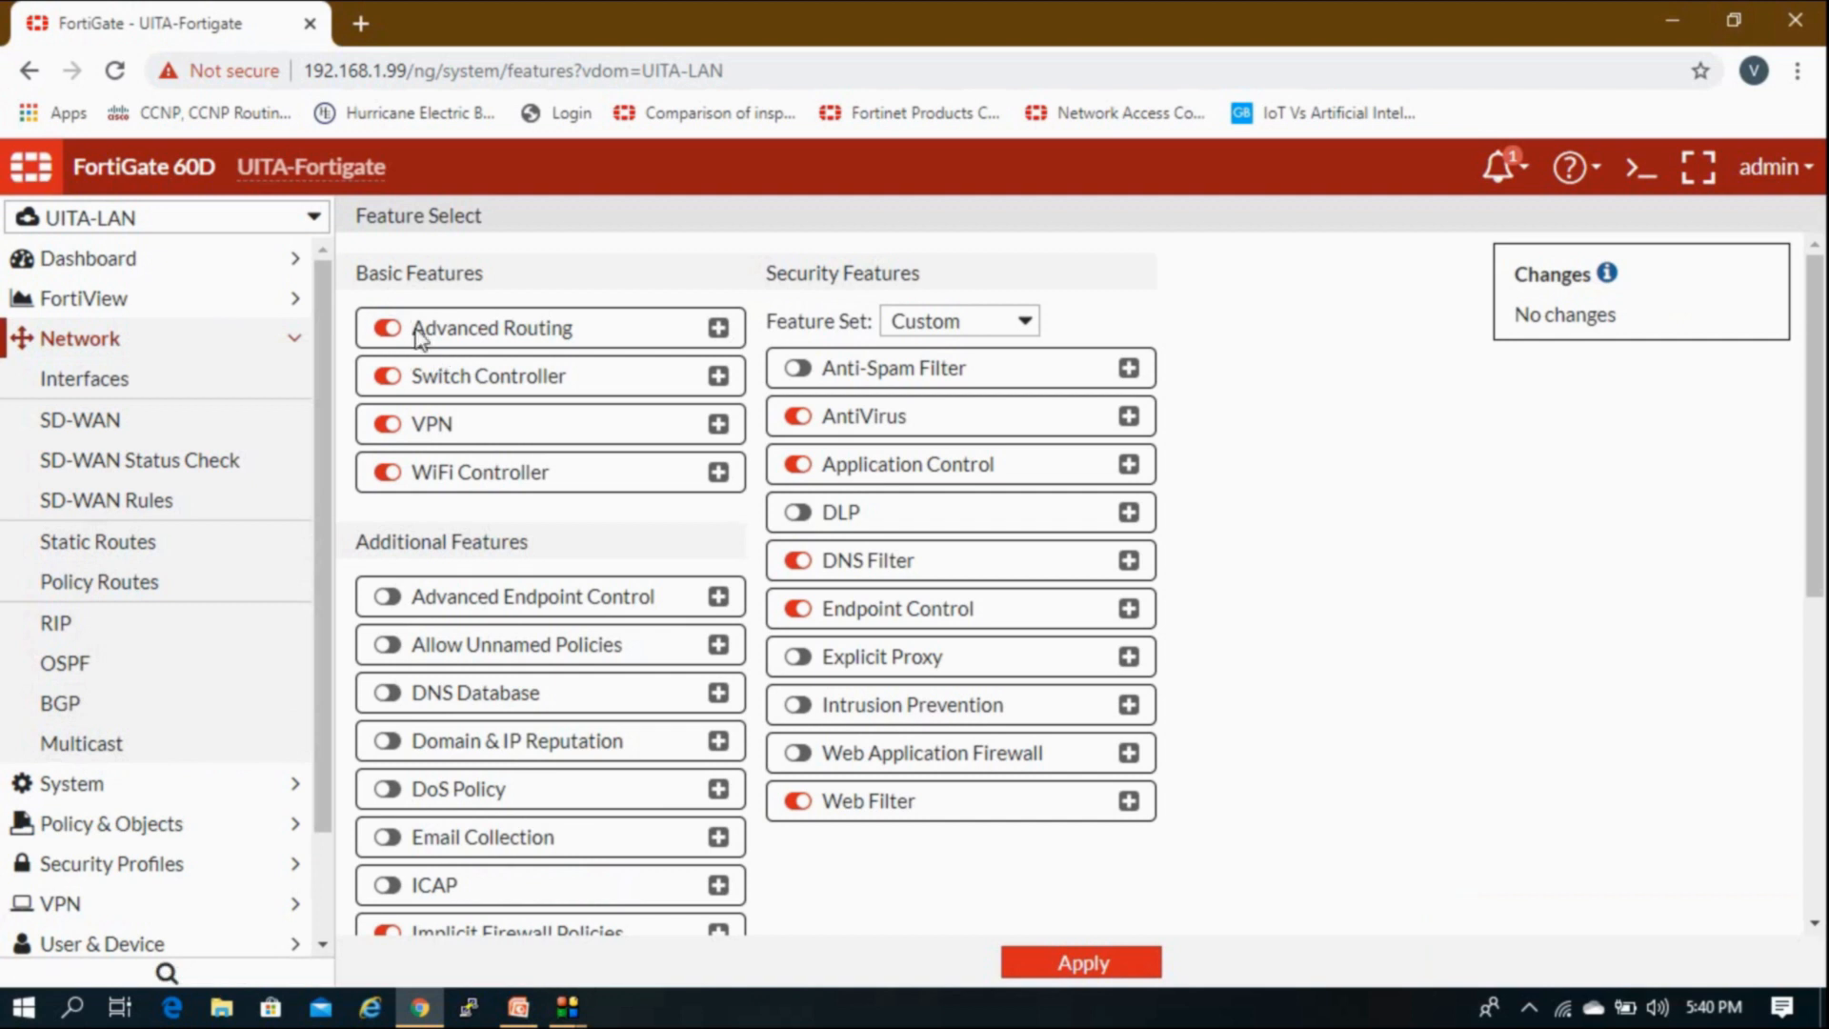
Step: Switch on SSL-VPN Personal Bookmark and SSL-VPN Realms further down the Feature Select list
{"action": "left_click", "coordinate": [290, 339]}
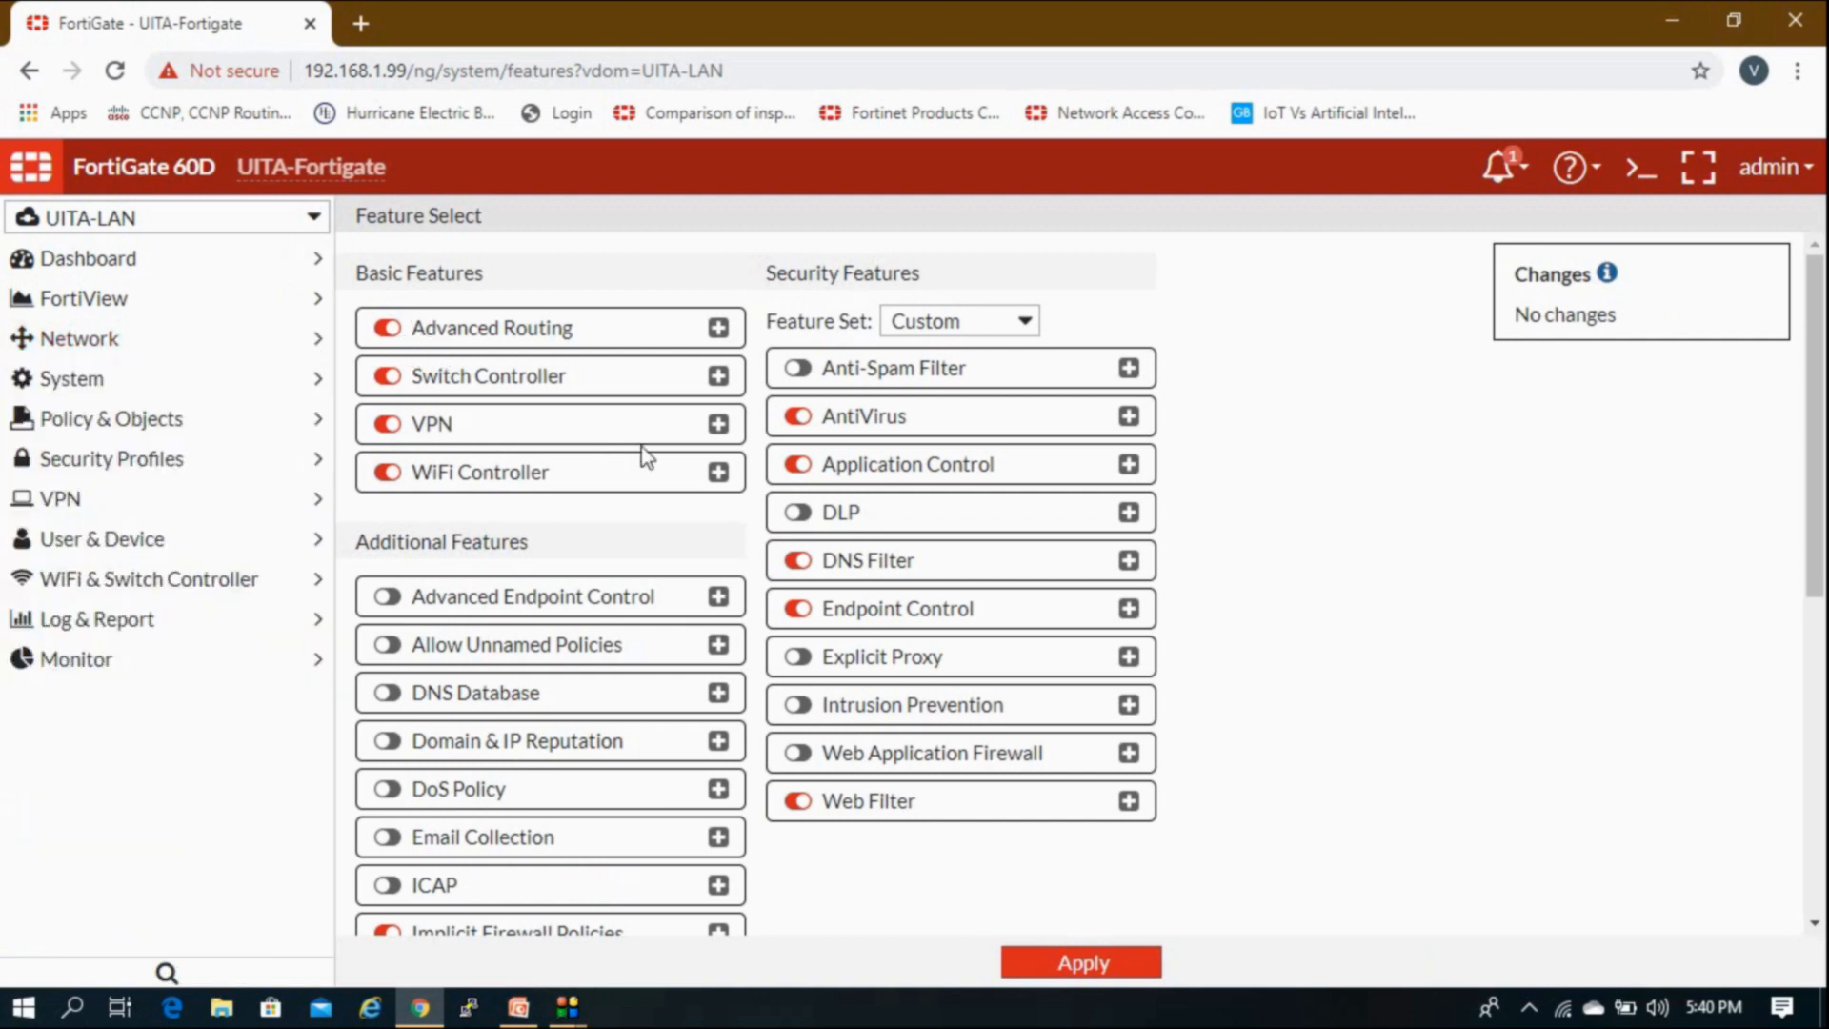
{"action": "scroll", "coordinate": [641, 448], "scroll_direction": "down", "scroll_amount": 1}
{"action": "scroll", "coordinate": [644, 457], "scroll_direction": "up", "scroll_amount": 1}
{"action": "scroll", "coordinate": [647, 458], "scroll_direction": "down", "scroll_amount": 1}
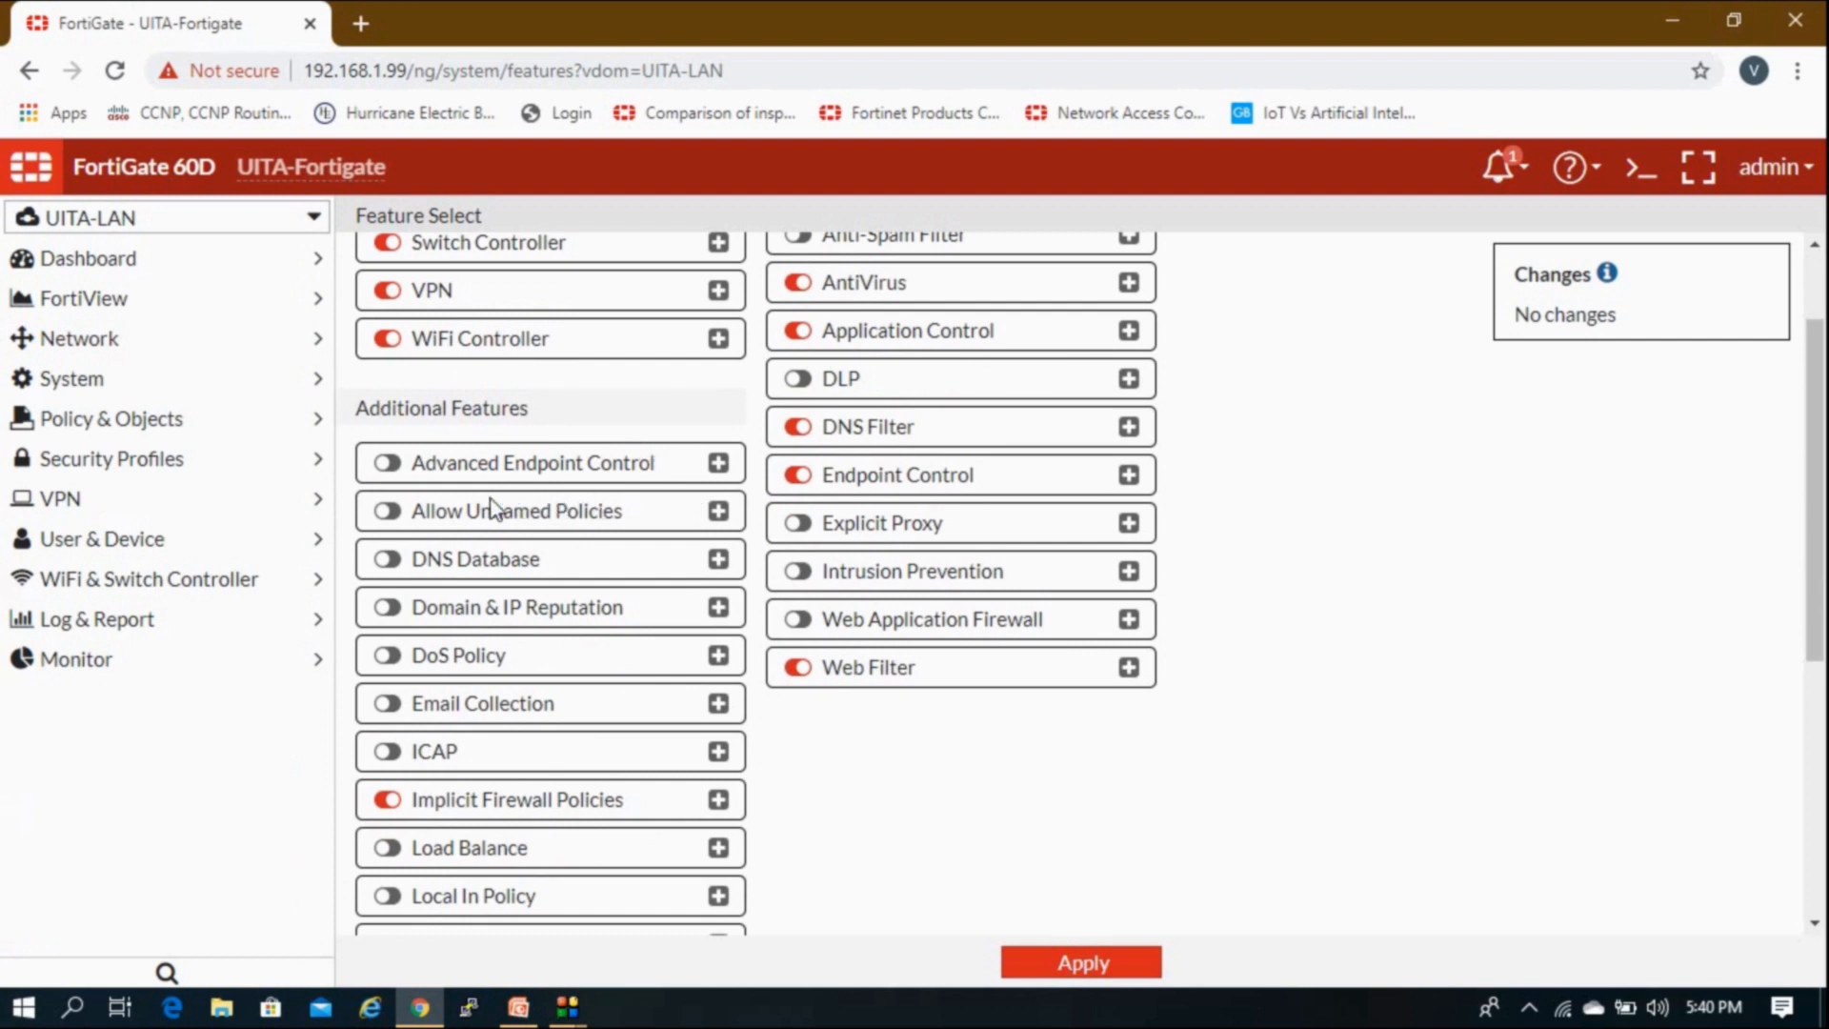
{"action": "scroll", "coordinate": [600, 474], "scroll_direction": "down", "scroll_amount": 2}
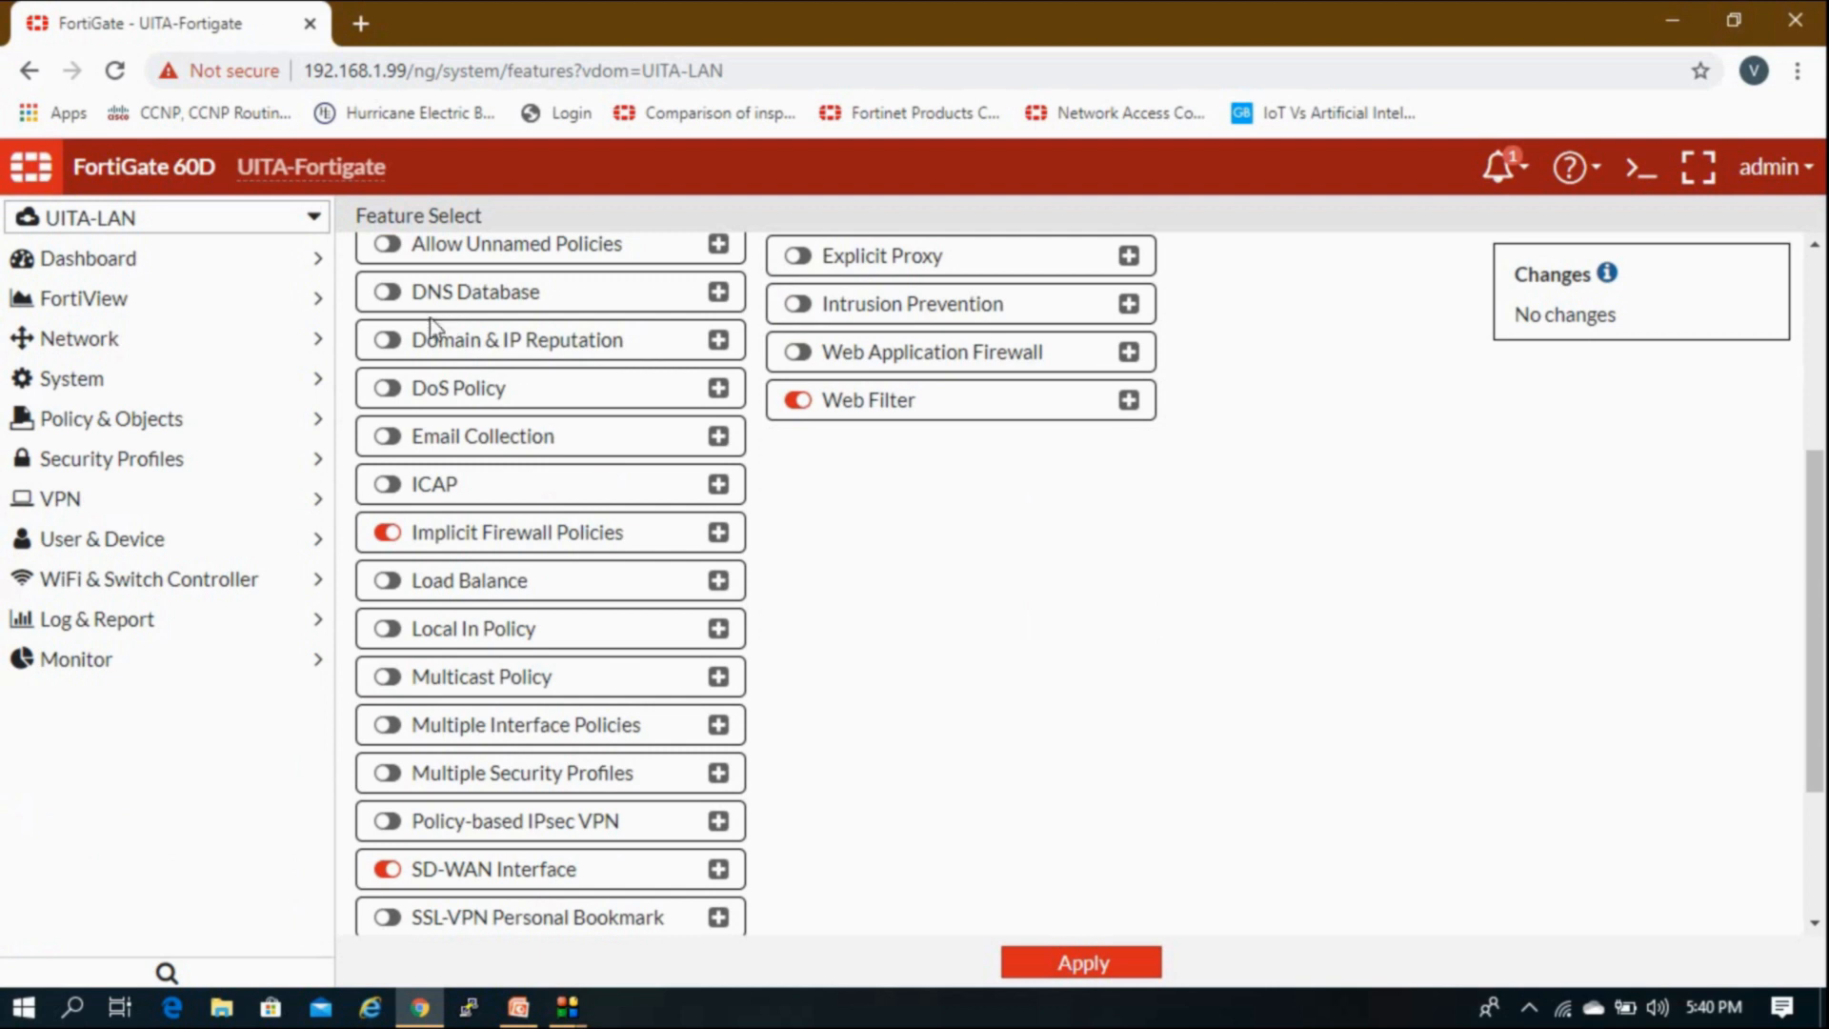
{"action": "scroll", "coordinate": [434, 472], "scroll_direction": "down", "scroll_amount": 2}
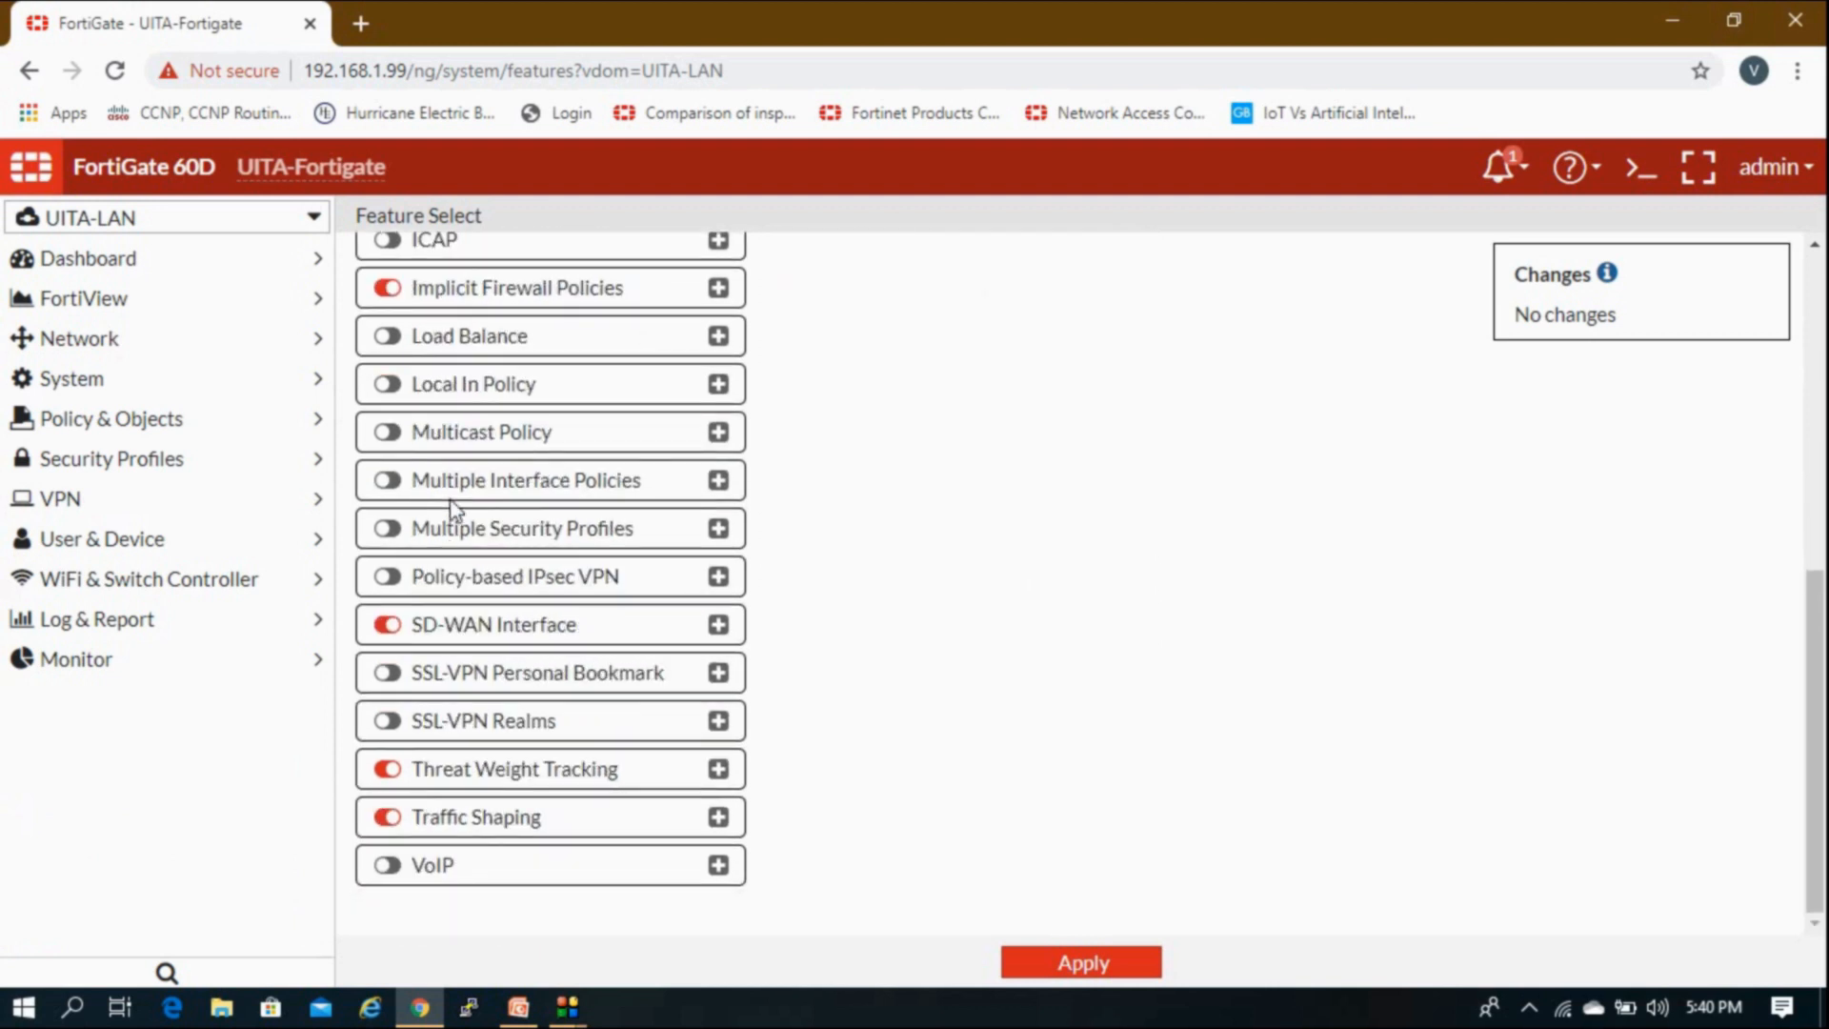
{"action": "left_click", "coordinate": [387, 673]}
{"action": "left_click", "coordinate": [388, 721]}
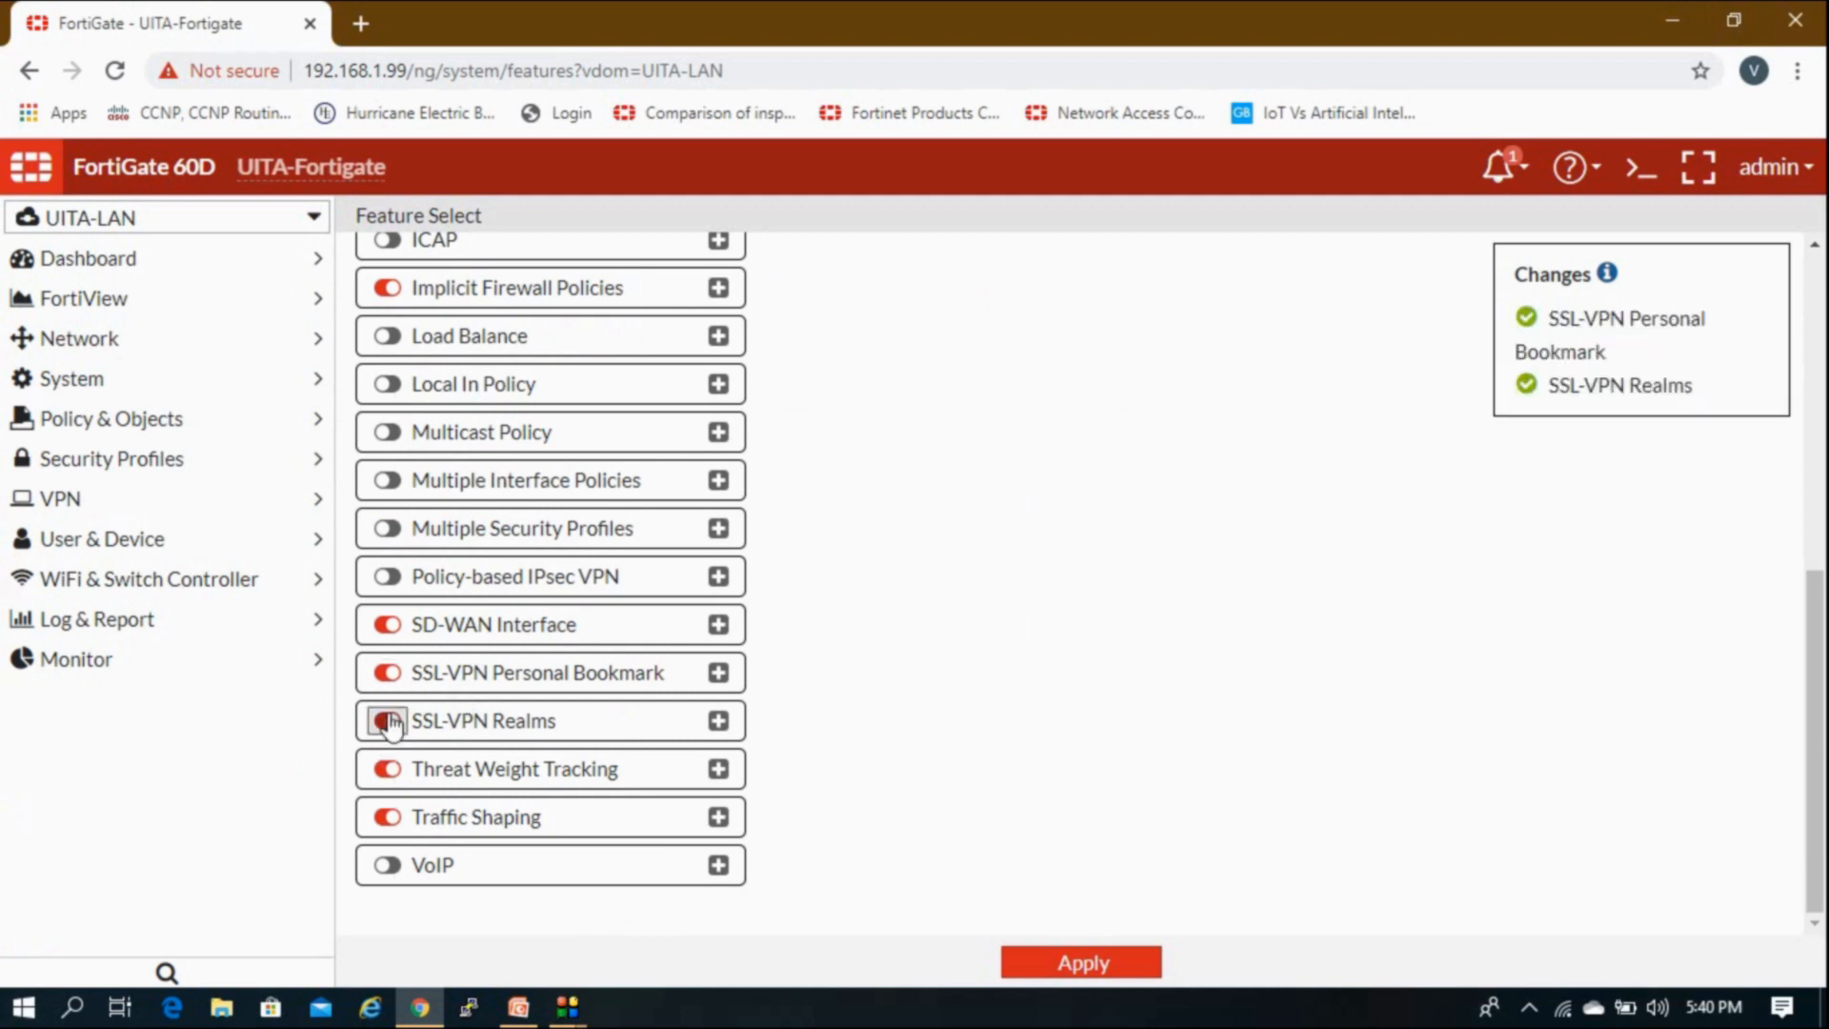
{"action": "scroll", "coordinate": [388, 721], "scroll_direction": "up", "scroll_amount": 7}
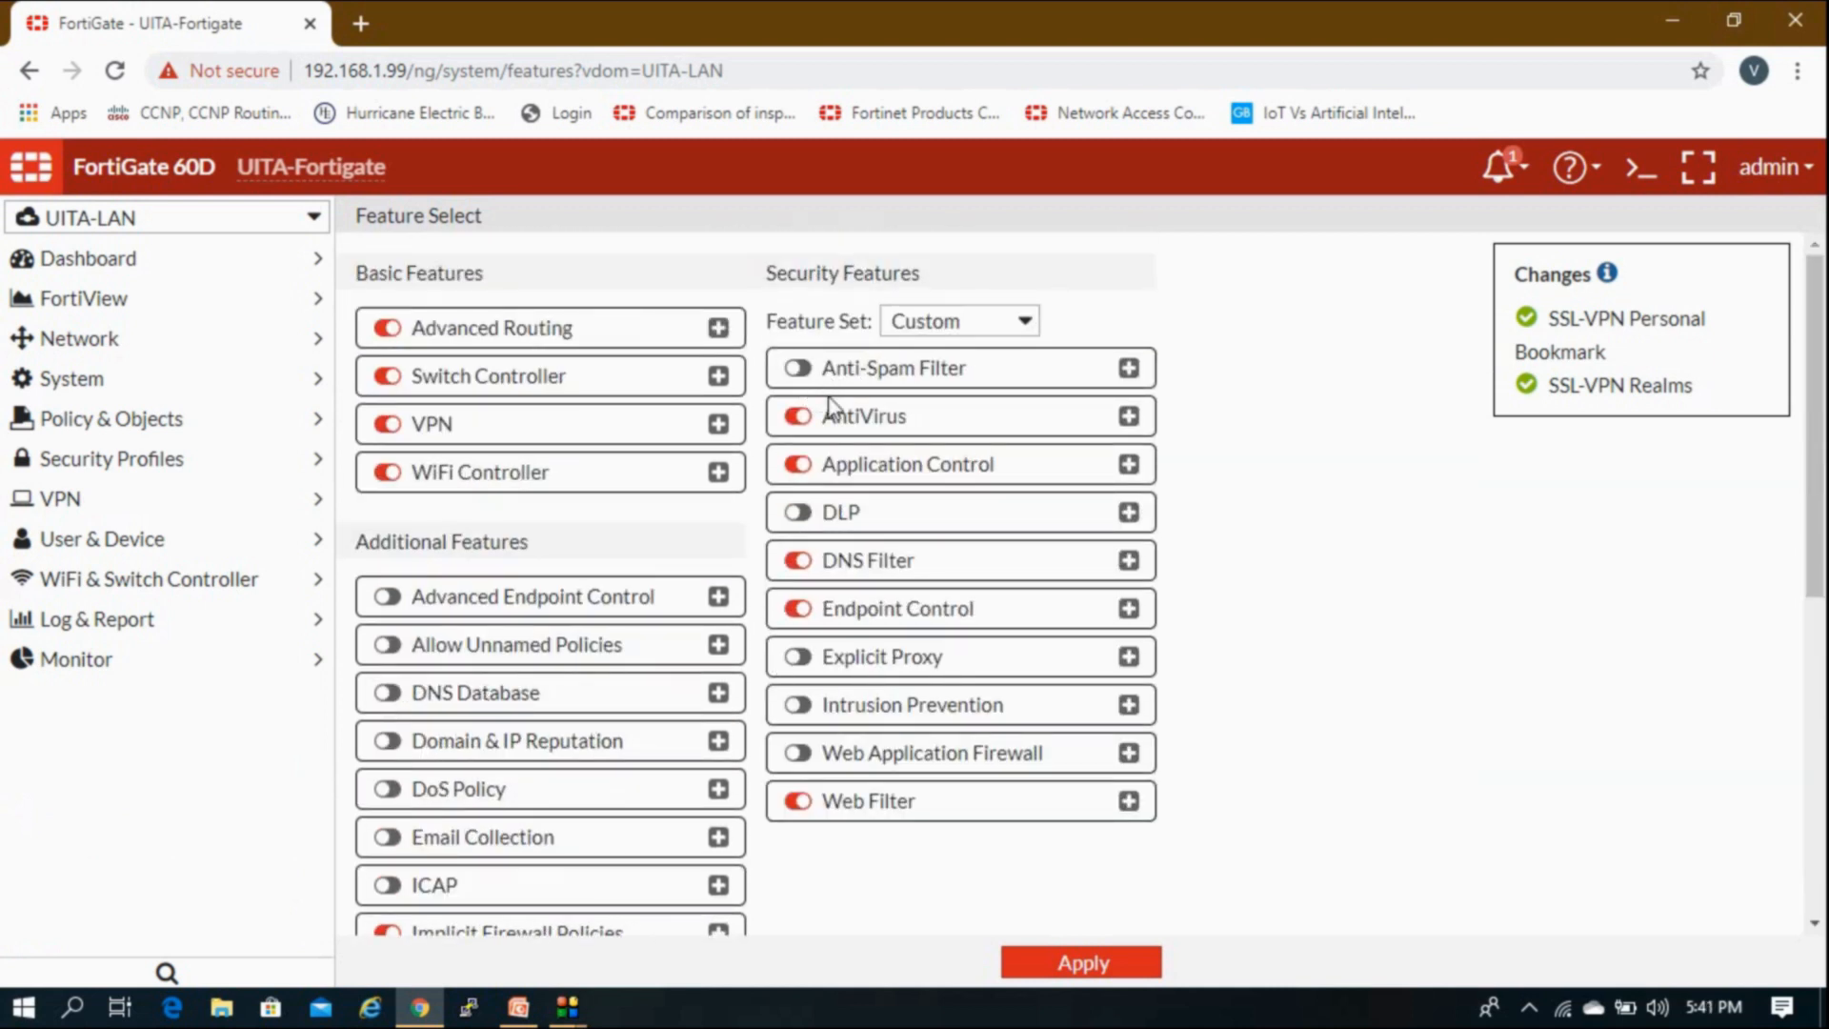
Step: Turn on DLP, Intrusion Prevention and Web Application Firewall, then apply the UTM feature set
{"action": "left_click", "coordinate": [798, 514]}
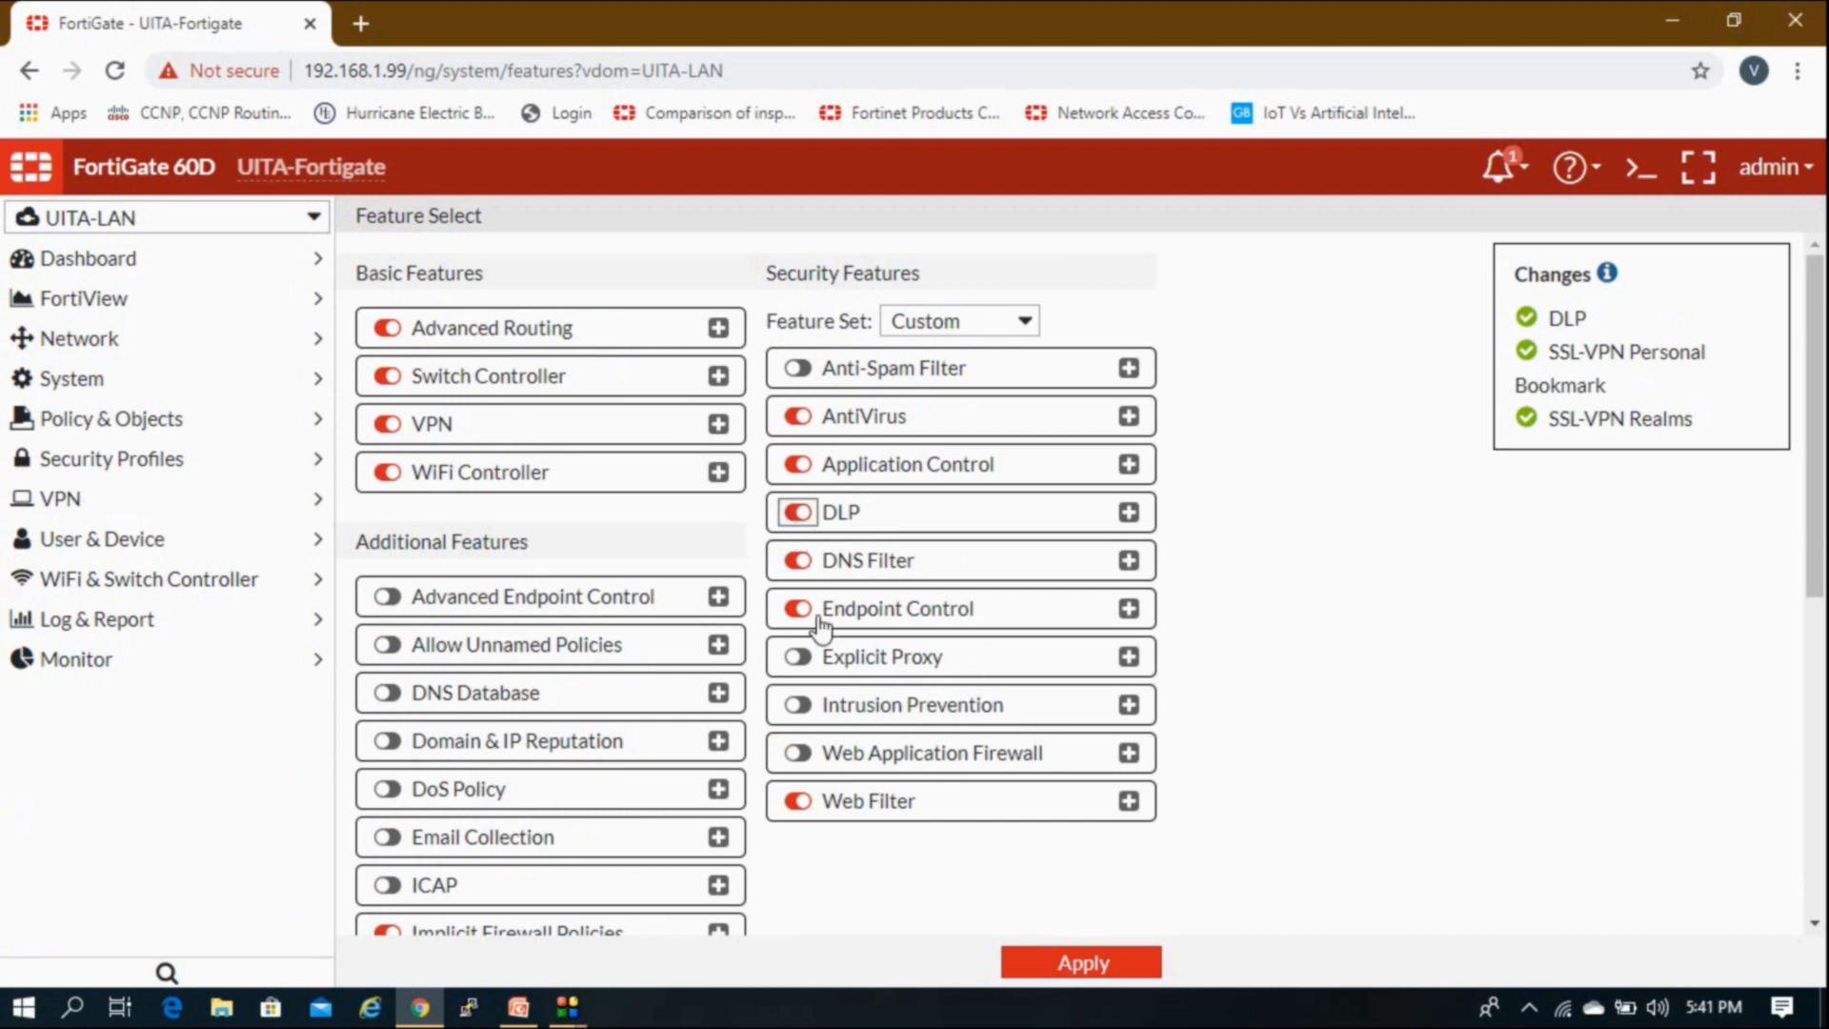
{"action": "left_click", "coordinate": [800, 707]}
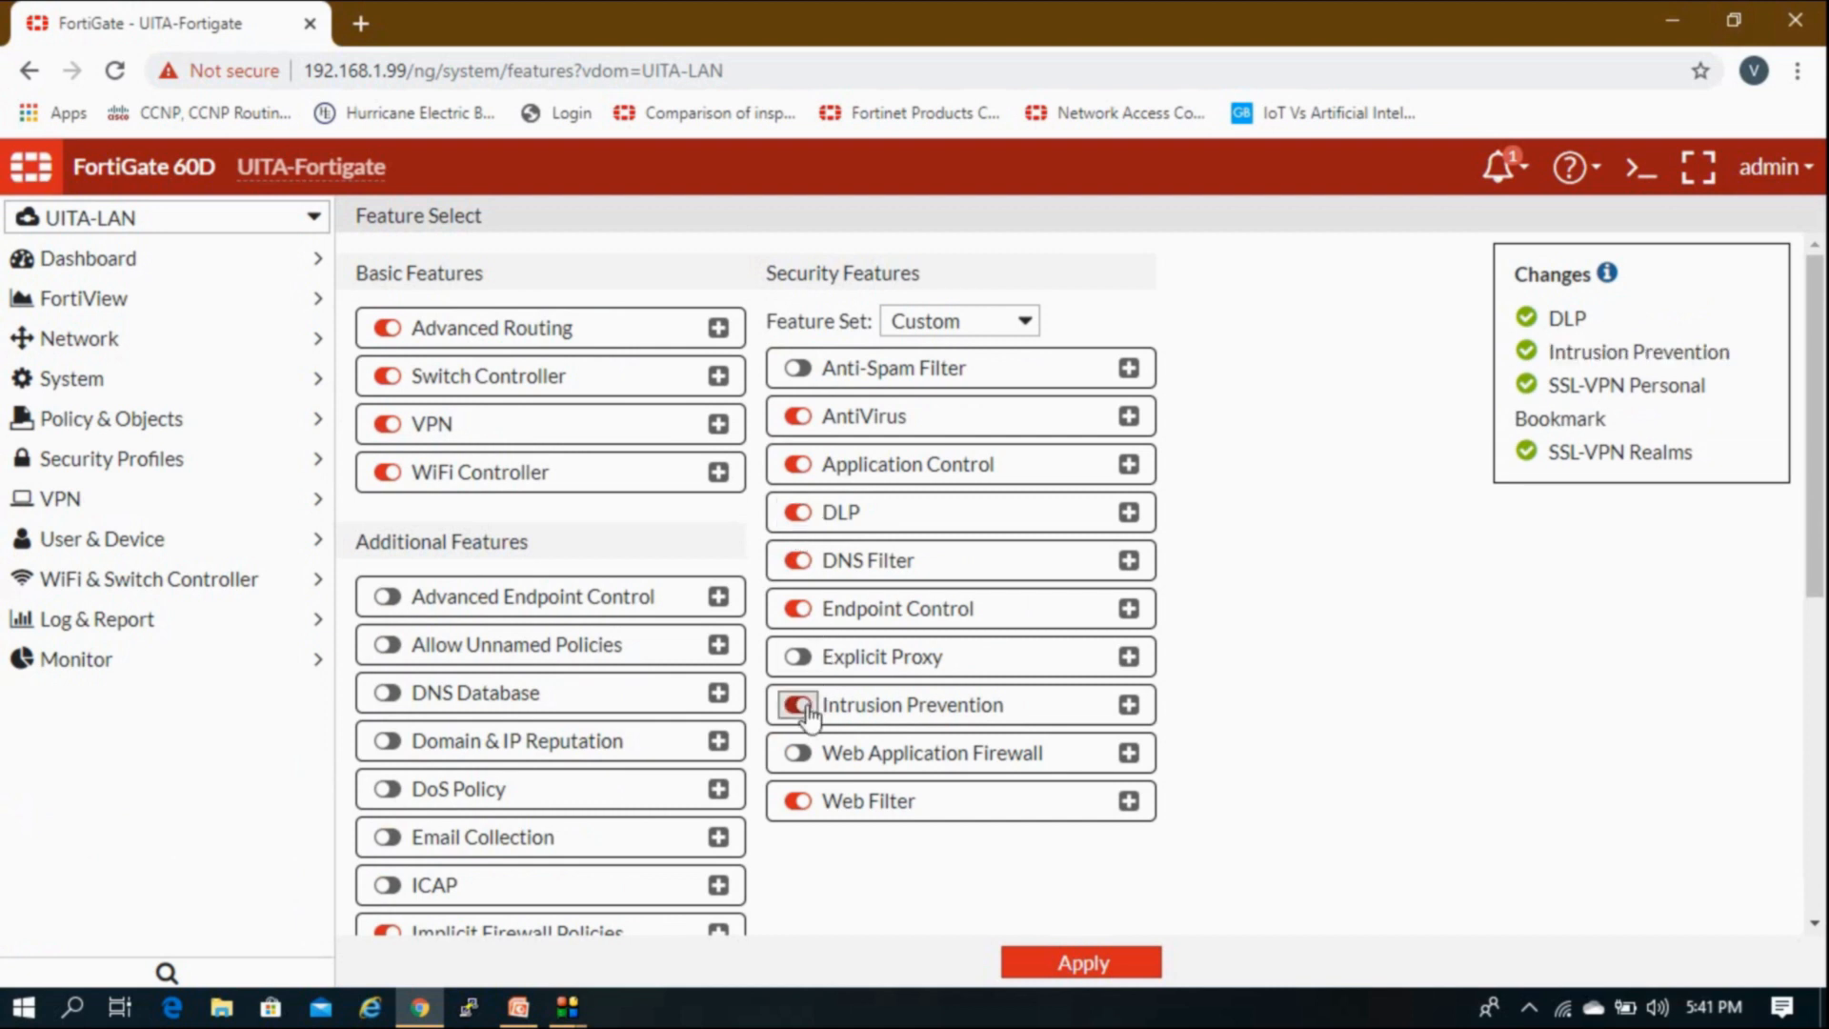
{"action": "left_click", "coordinate": [795, 754]}
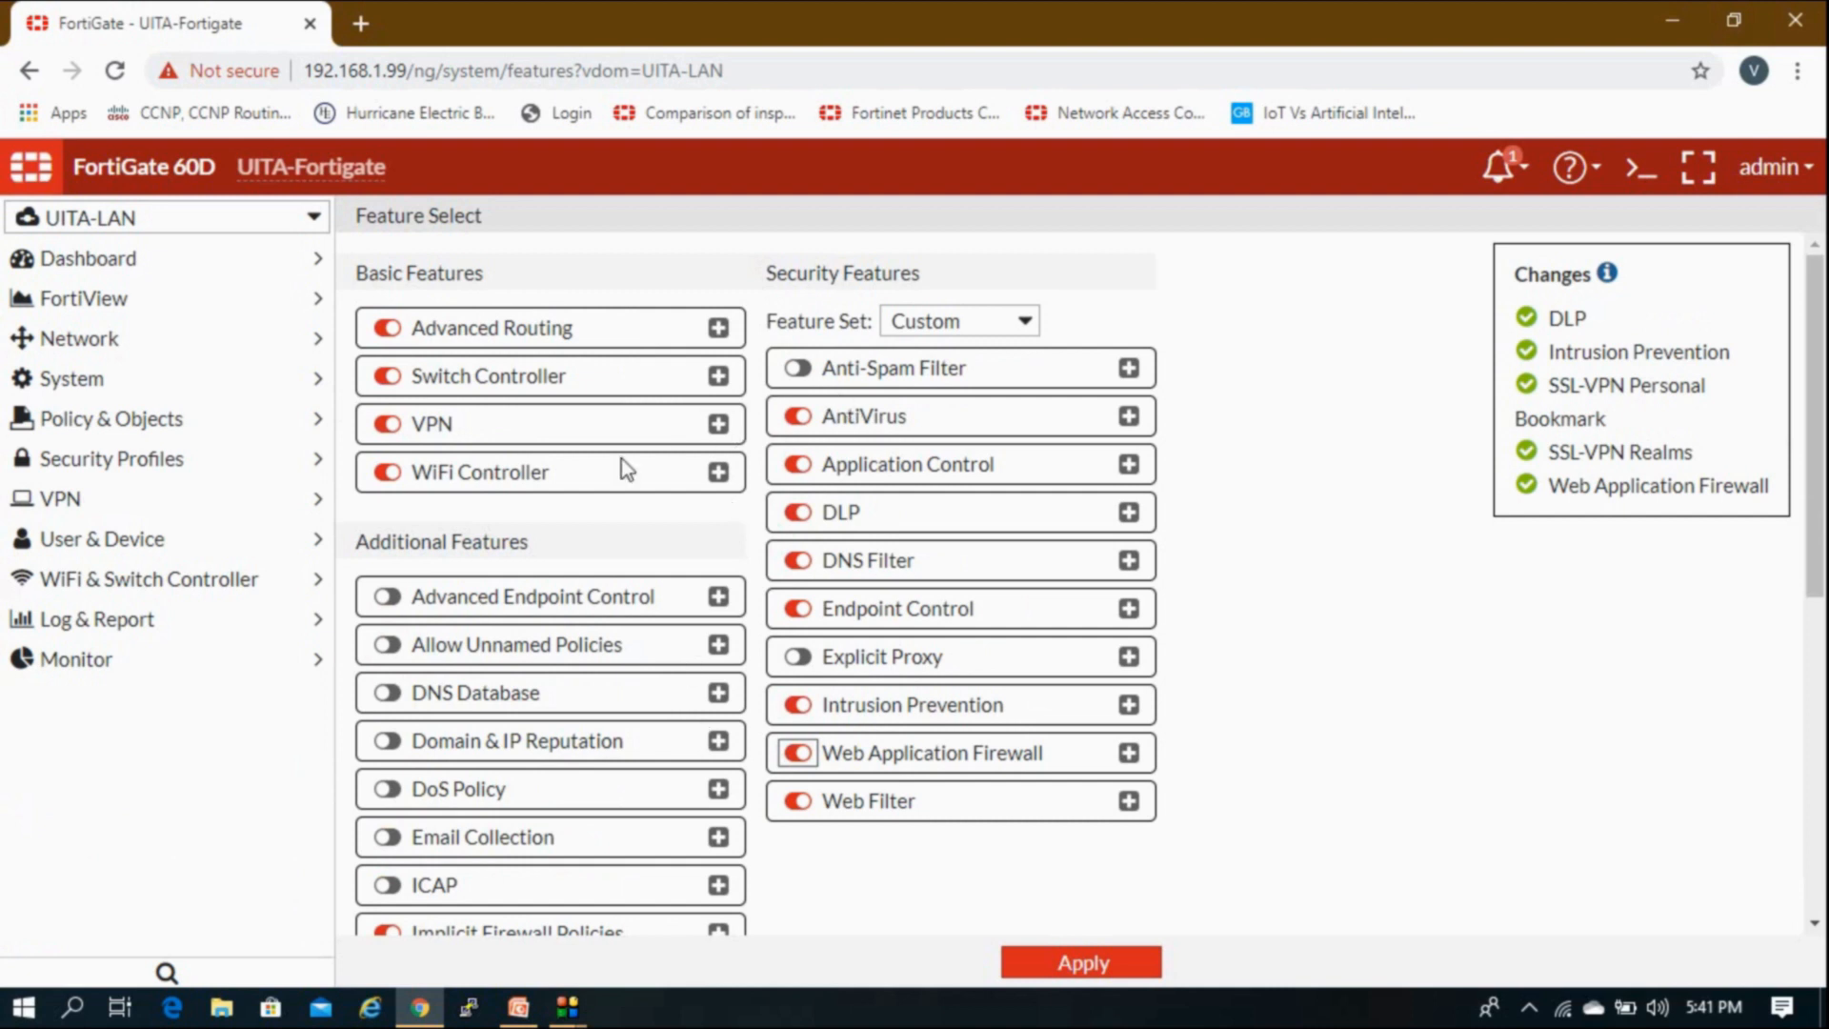
{"action": "left_click", "coordinate": [963, 324]}
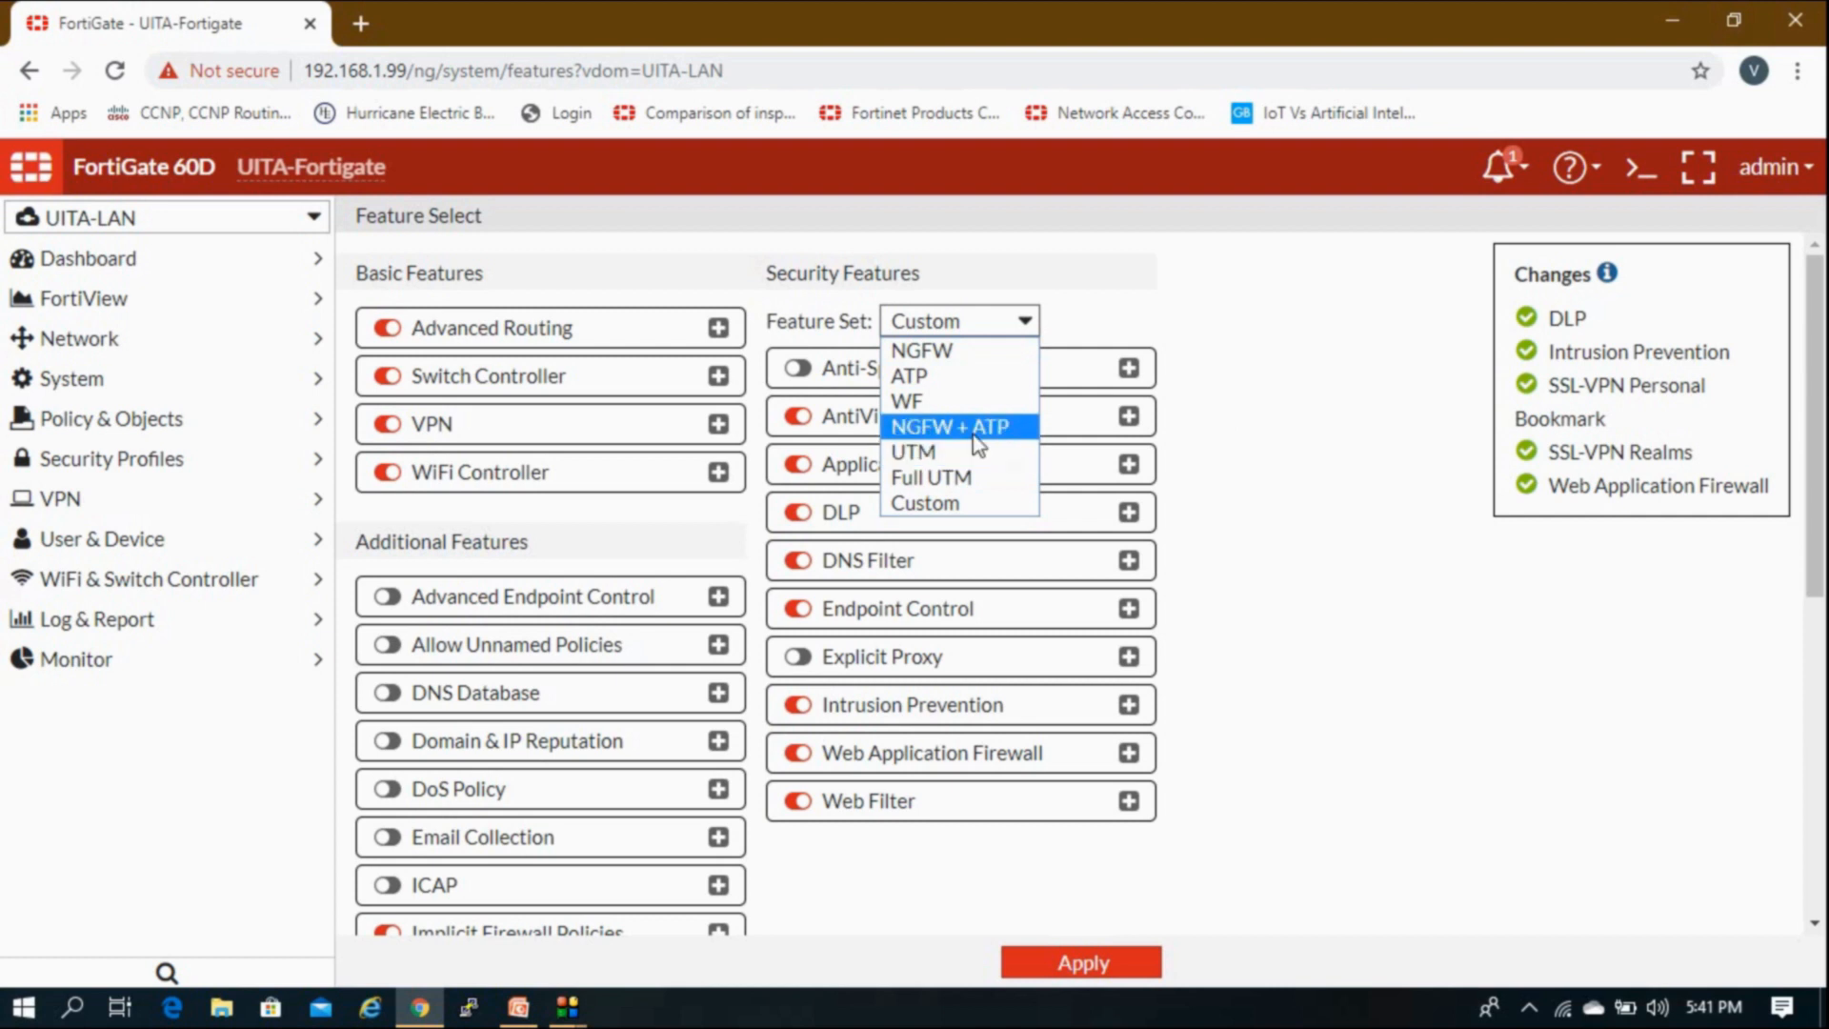
{"action": "left_click", "coordinate": [960, 462]}
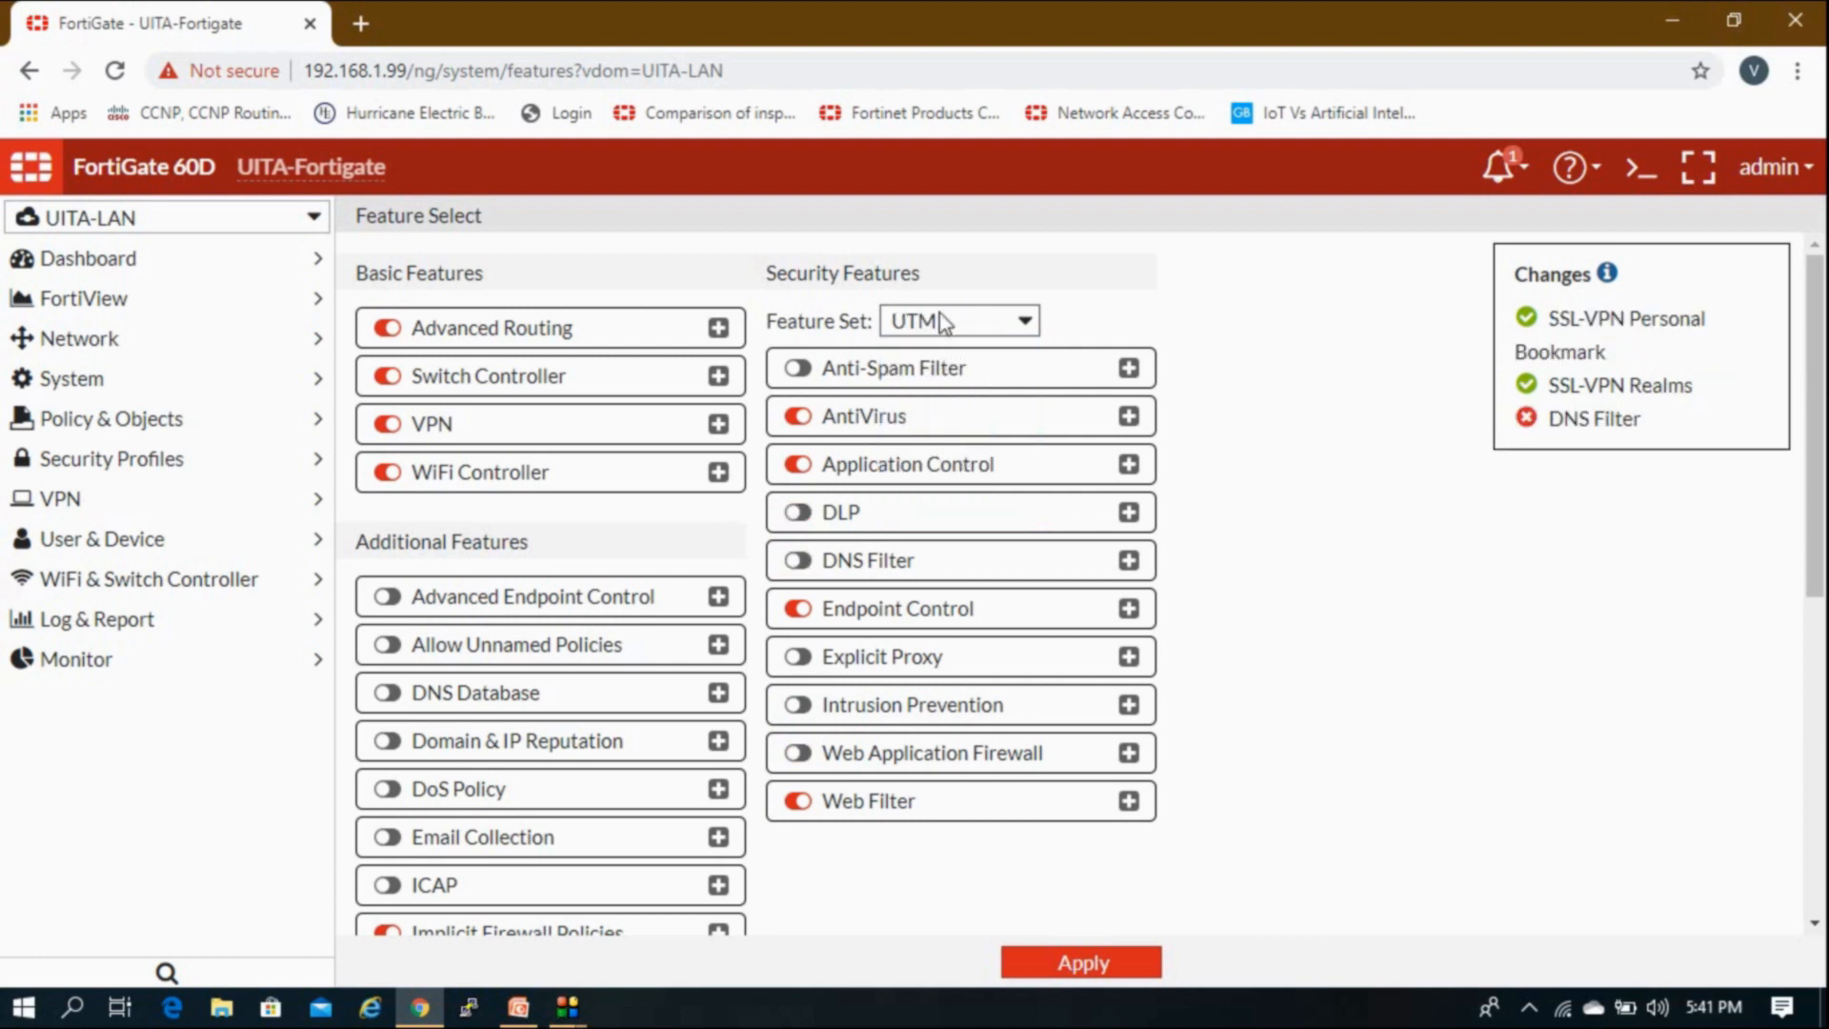
Step: Try the NGFW and Full UTM feature sets, then settle on Custom
{"action": "left_click", "coordinate": [940, 312]}
{"action": "left_click", "coordinate": [953, 453]}
{"action": "left_click", "coordinate": [926, 322]}
{"action": "left_click", "coordinate": [938, 349]}
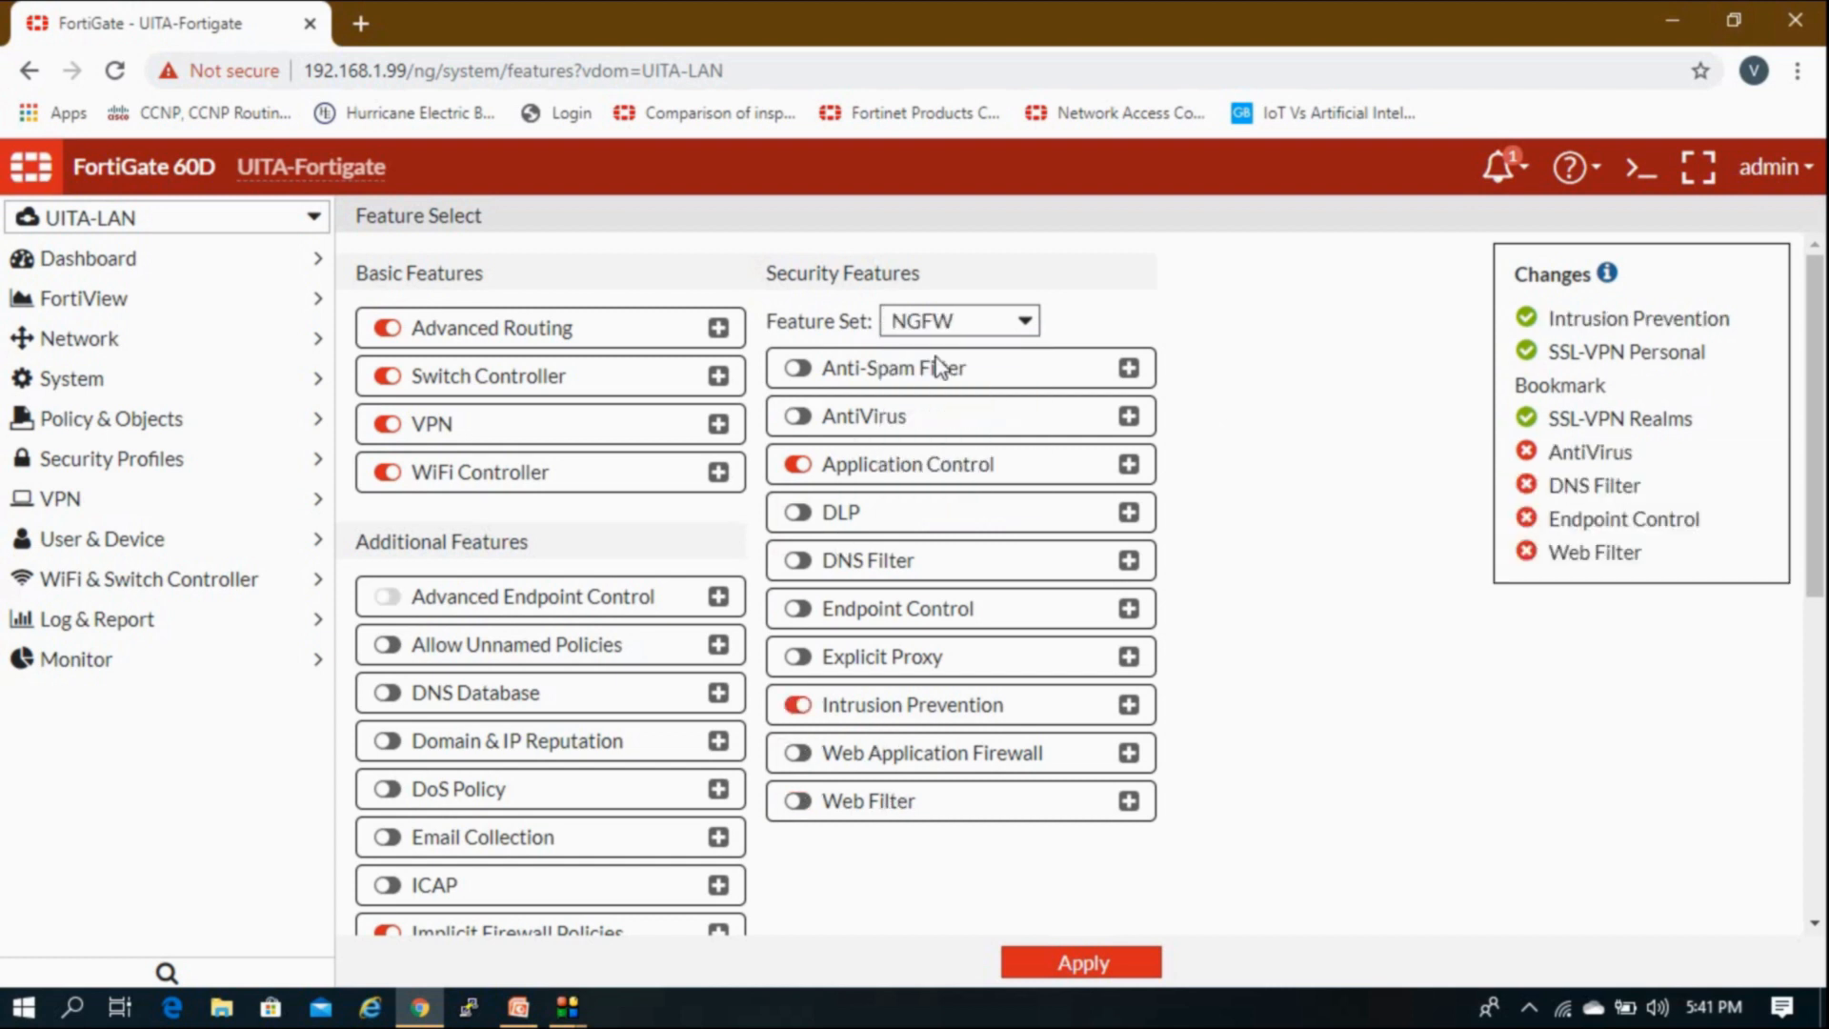
{"action": "left_click", "coordinate": [950, 324]}
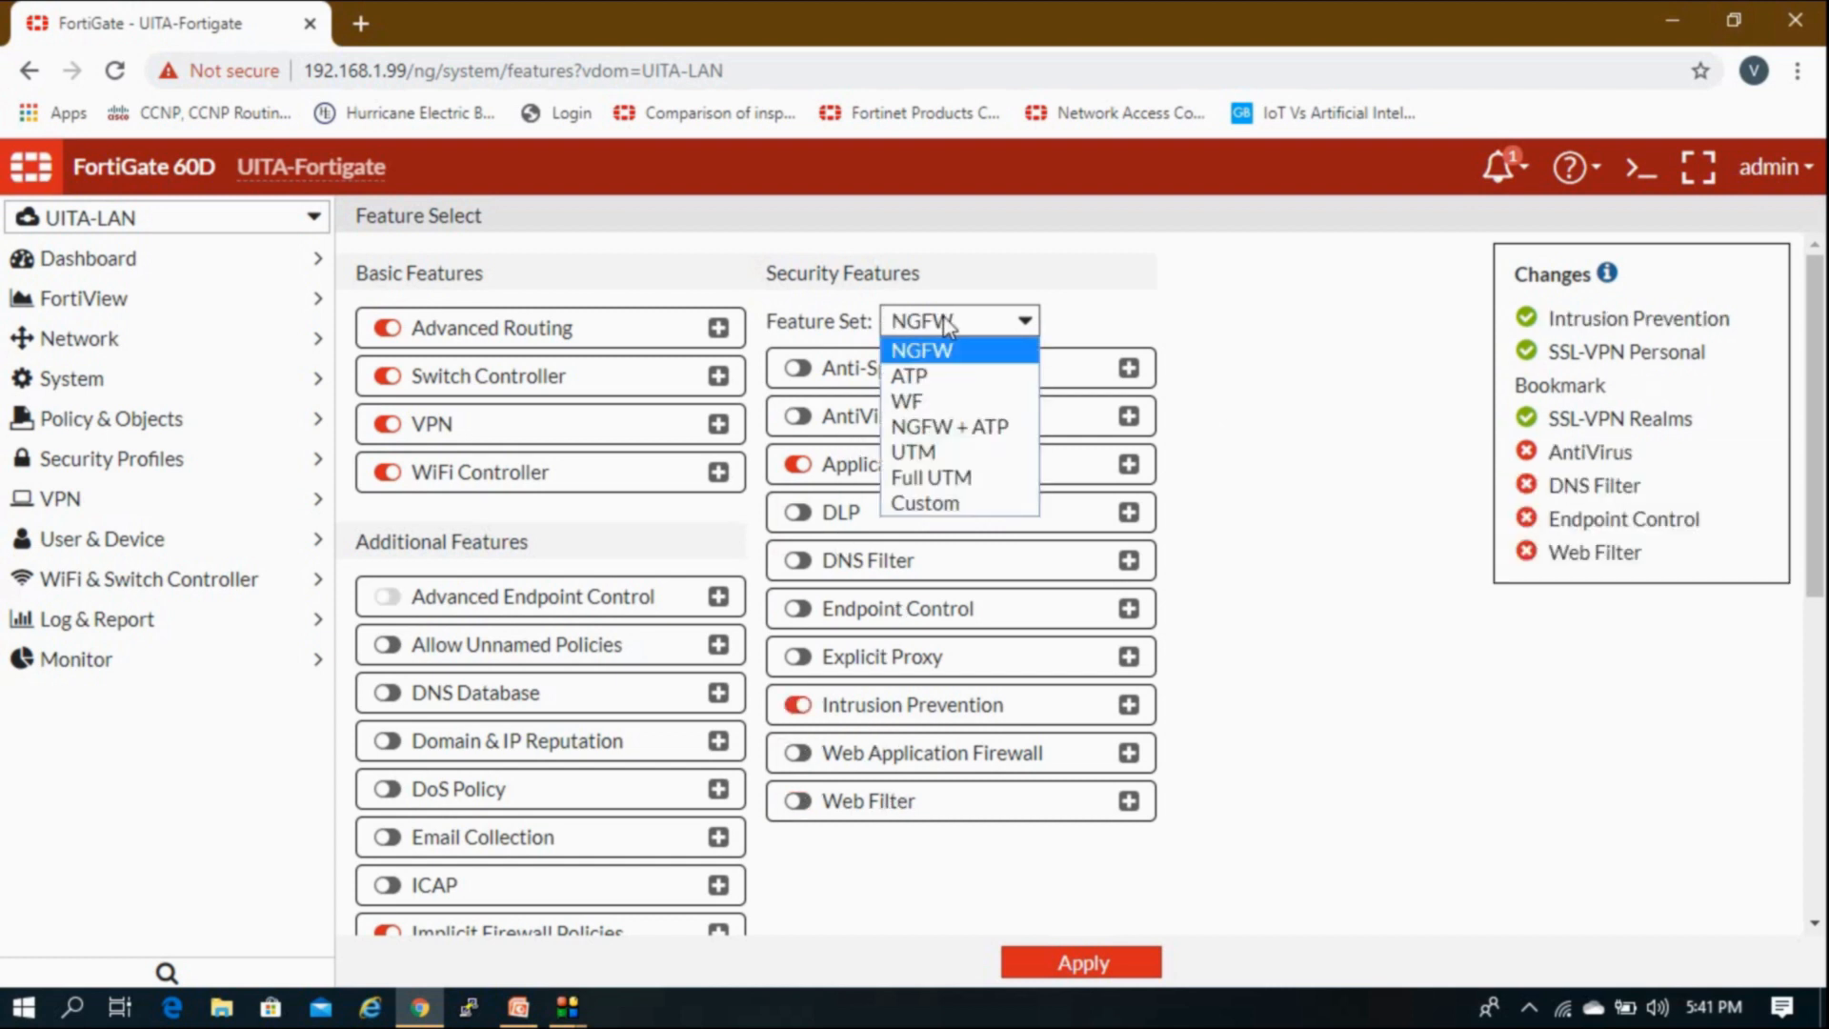
{"action": "left_click", "coordinate": [927, 479]}
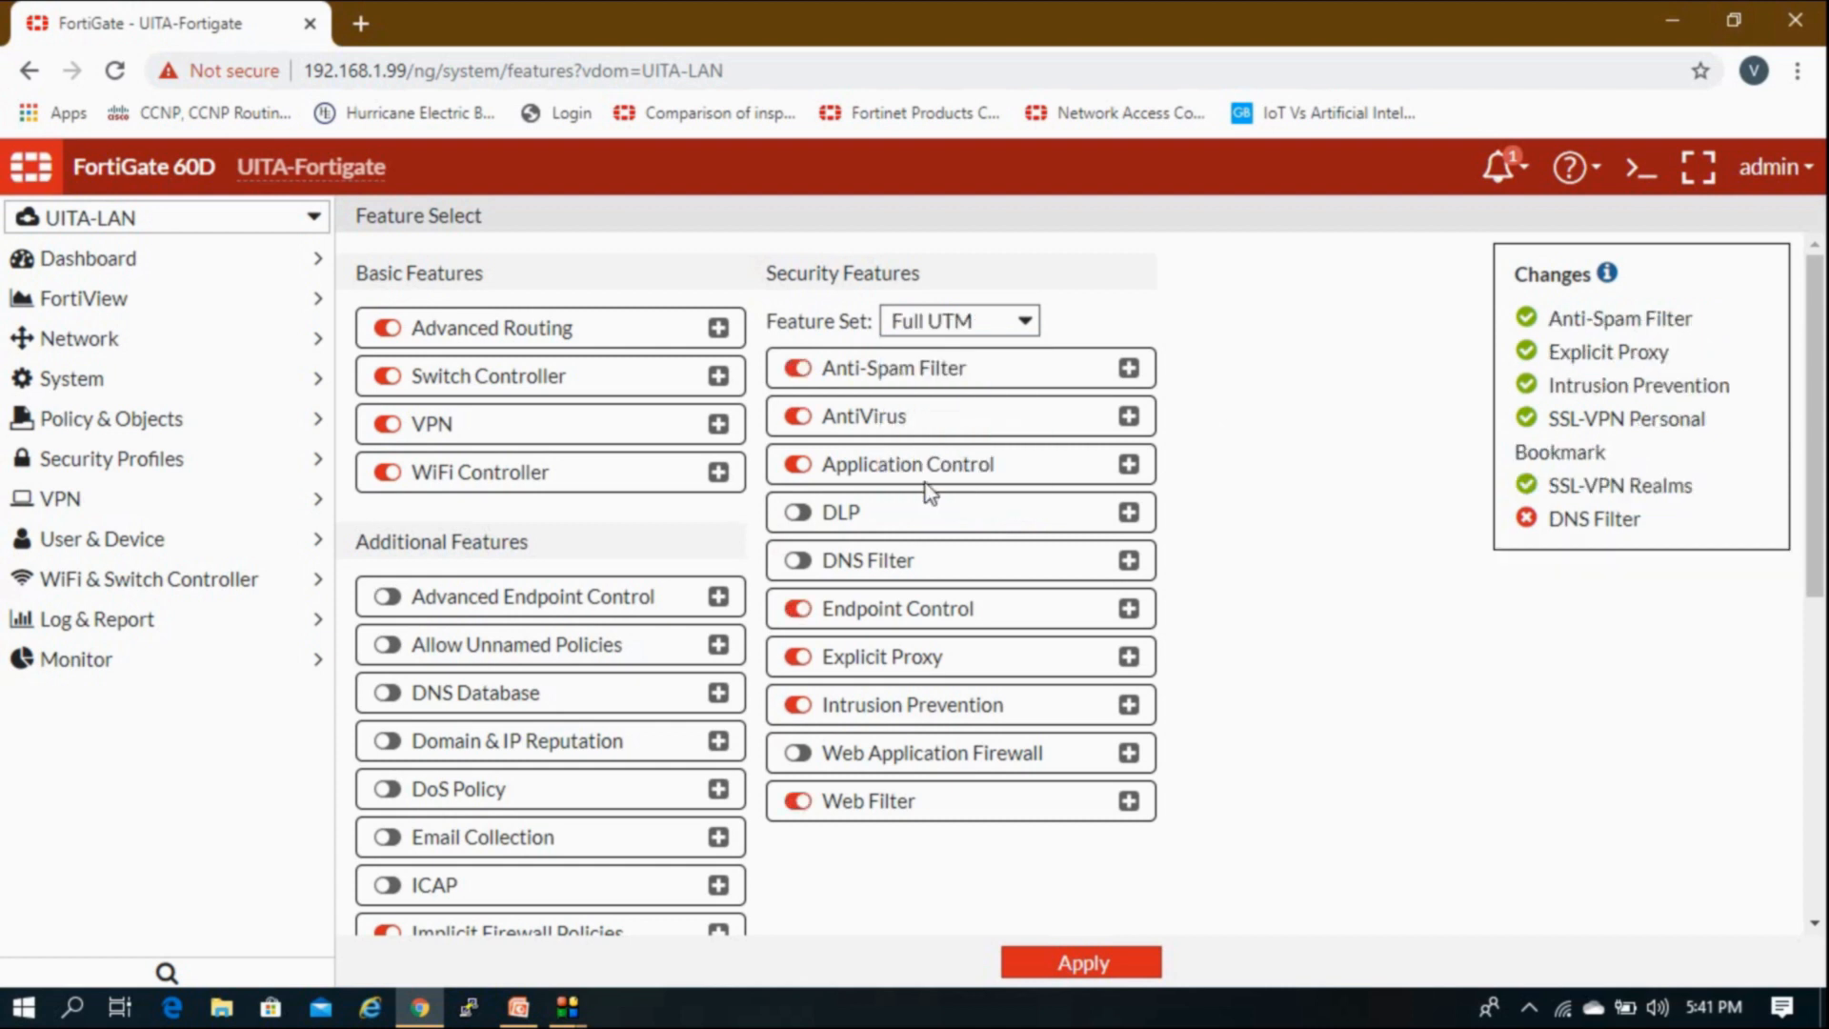
{"action": "left_click", "coordinate": [960, 329]}
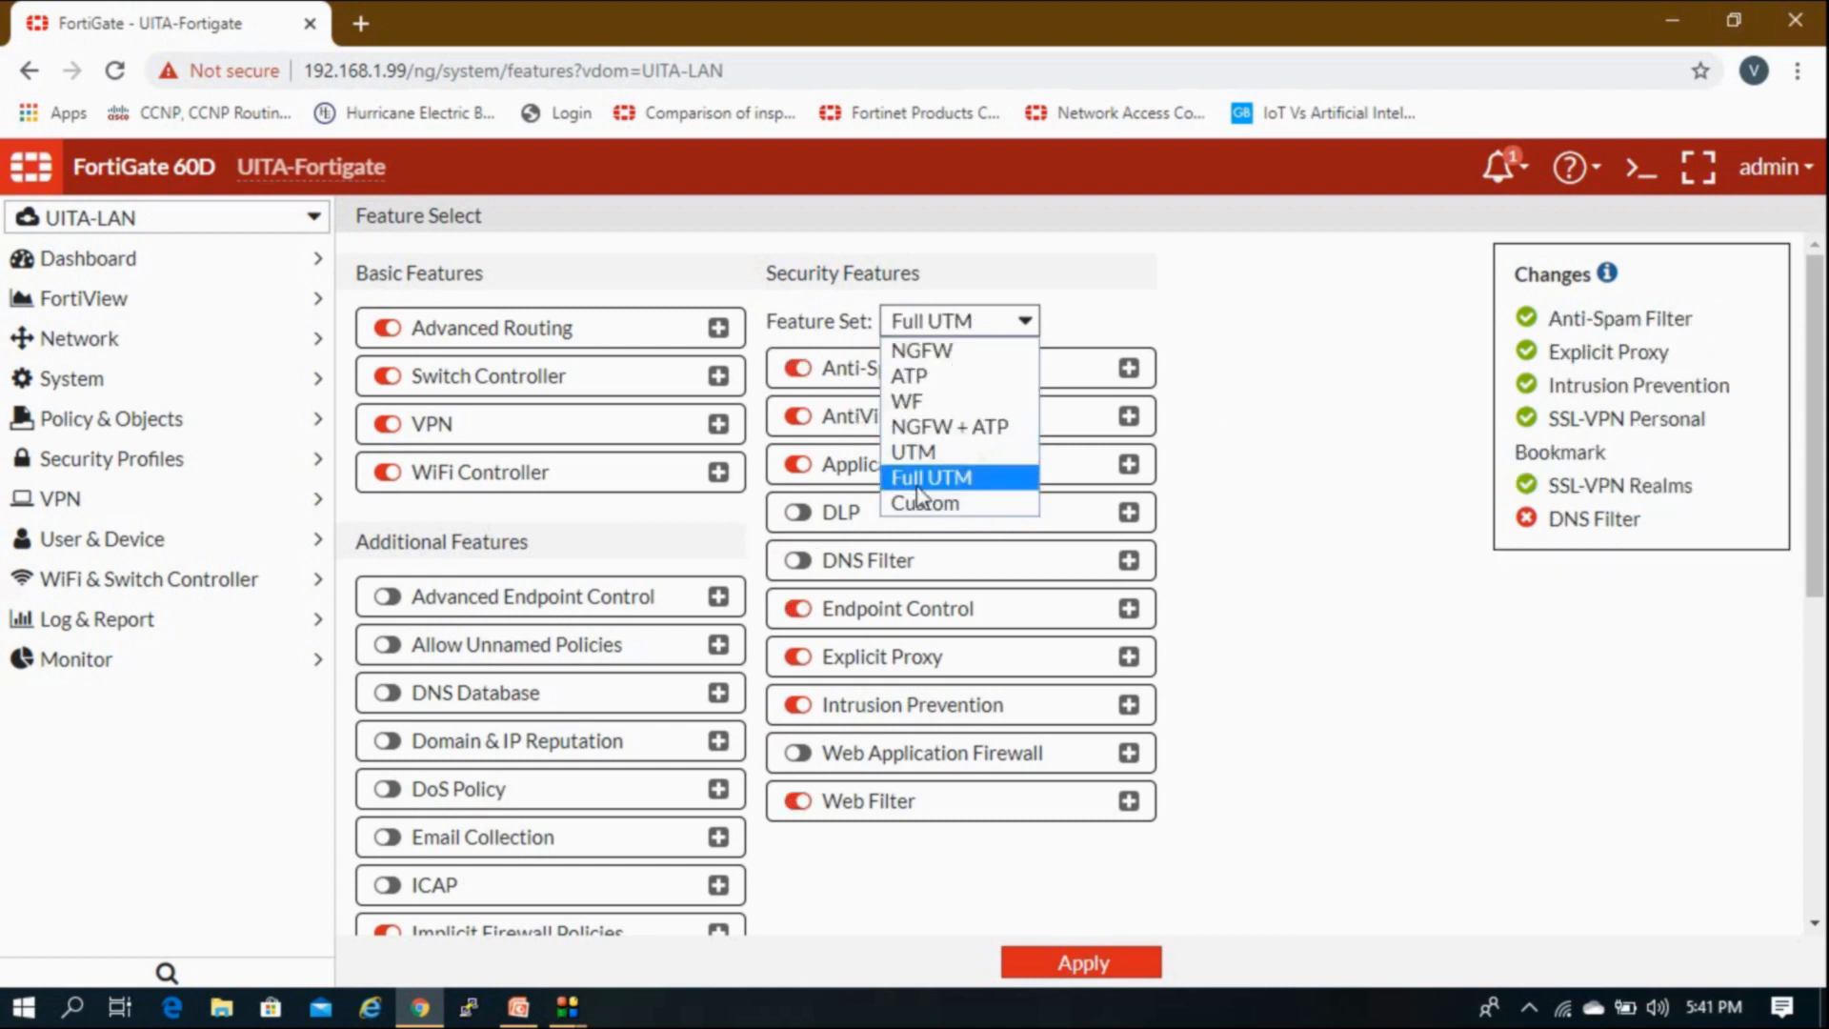
{"action": "left_click", "coordinate": [920, 500]}
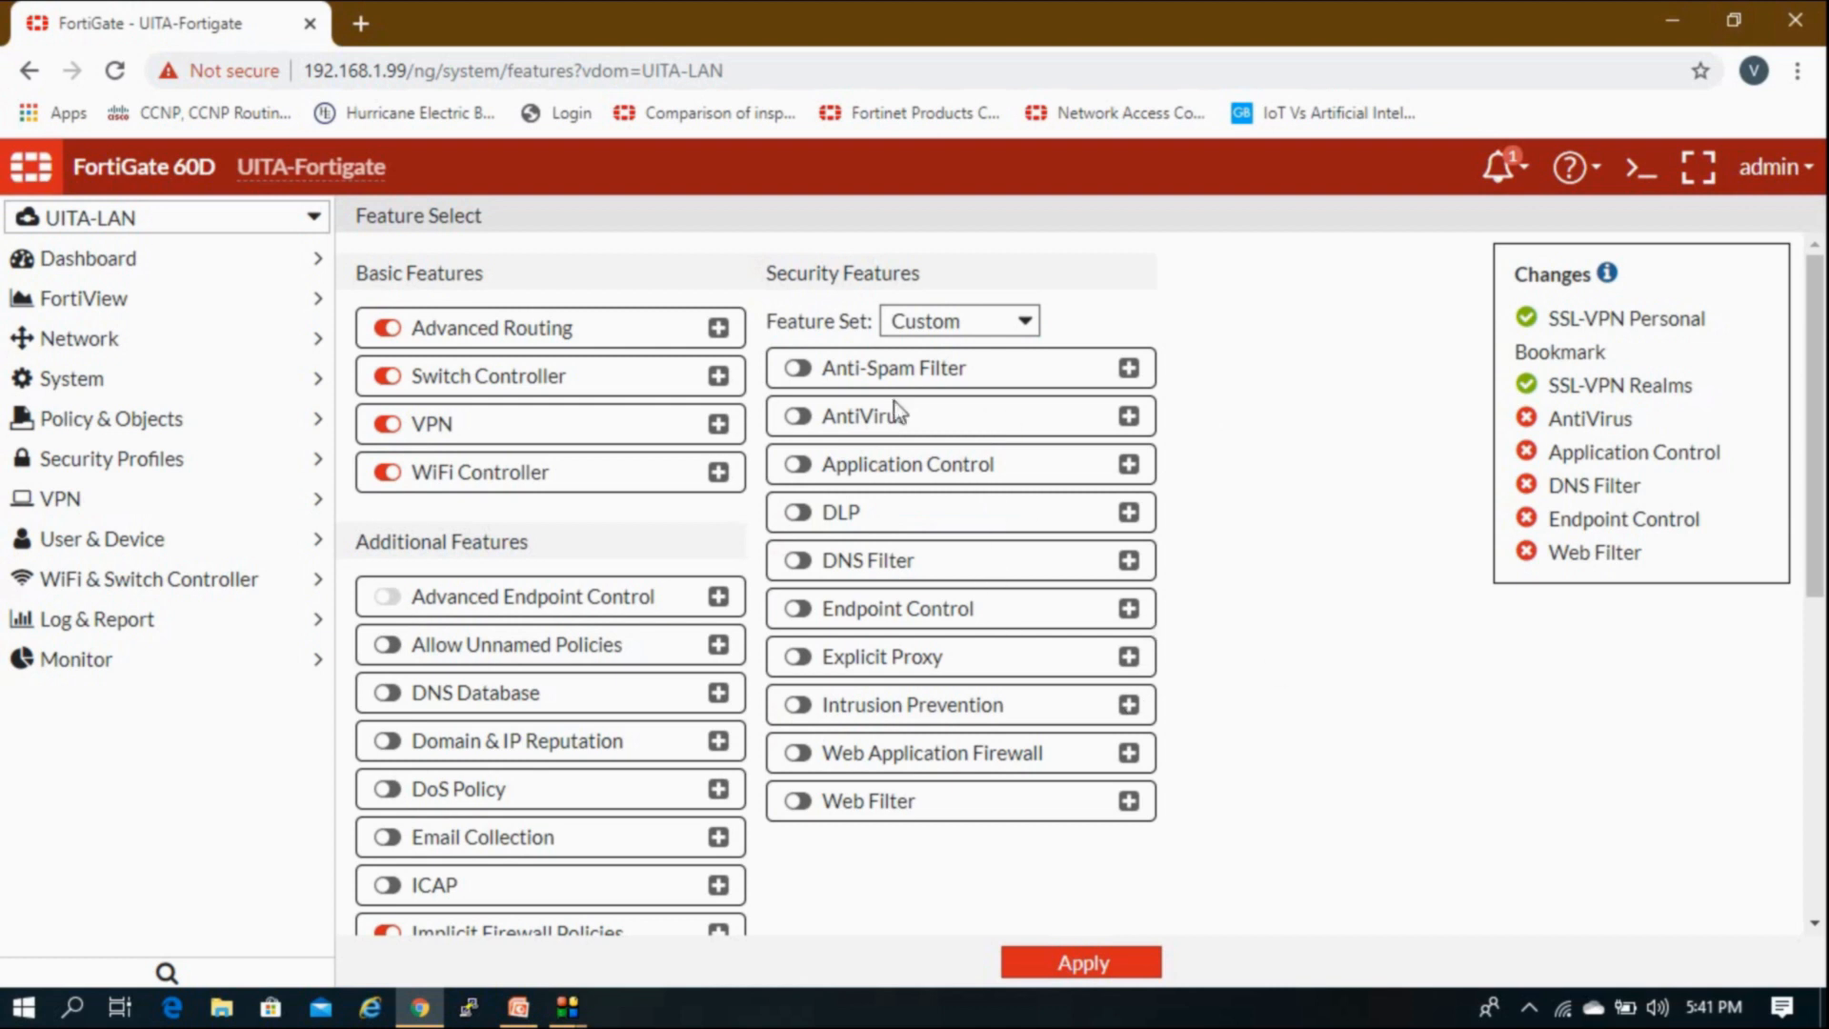
Step: Enable AntiVirus, Application Control, DLP, DNS Filter, Endpoint Control, WAF, IPS, Explicit Proxy; switch to UITA-Server
{"action": "left_click", "coordinate": [797, 415]}
{"action": "left_click", "coordinate": [796, 464]}
{"action": "left_click", "coordinate": [797, 513]}
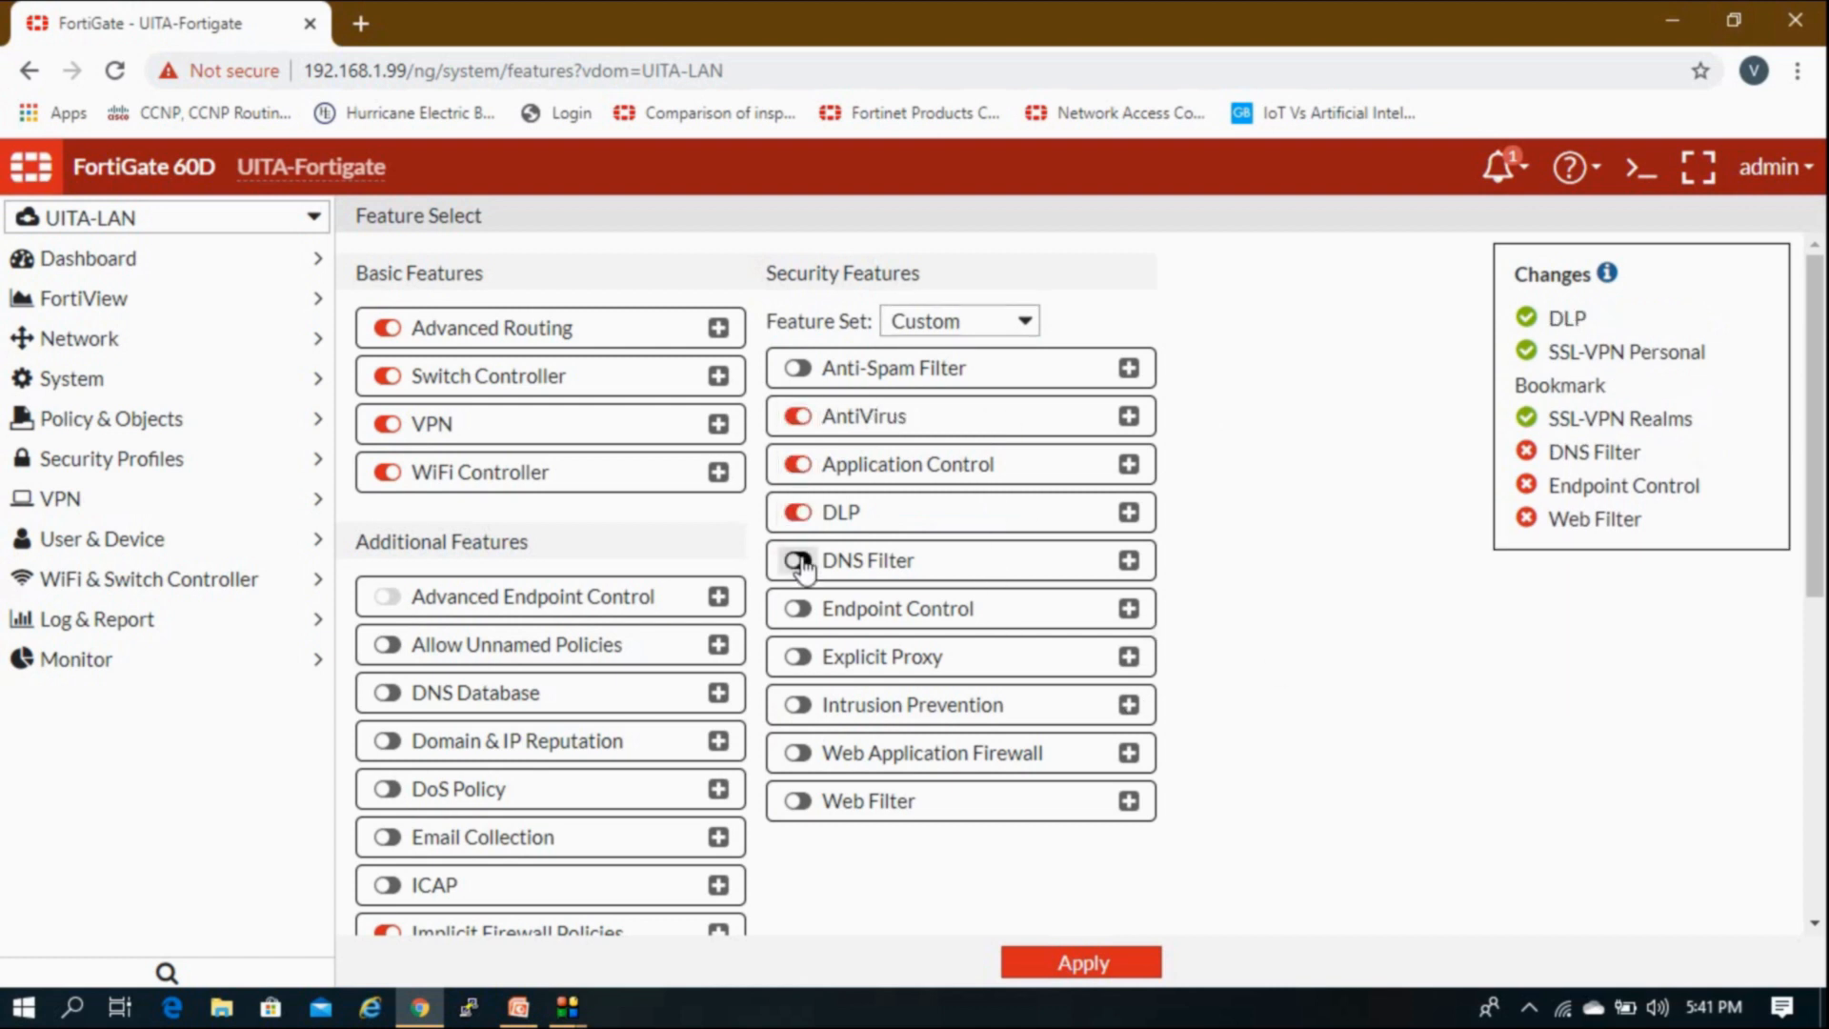
{"action": "left_click", "coordinate": [798, 560]}
{"action": "left_click", "coordinate": [797, 607]}
{"action": "left_click", "coordinate": [797, 753]}
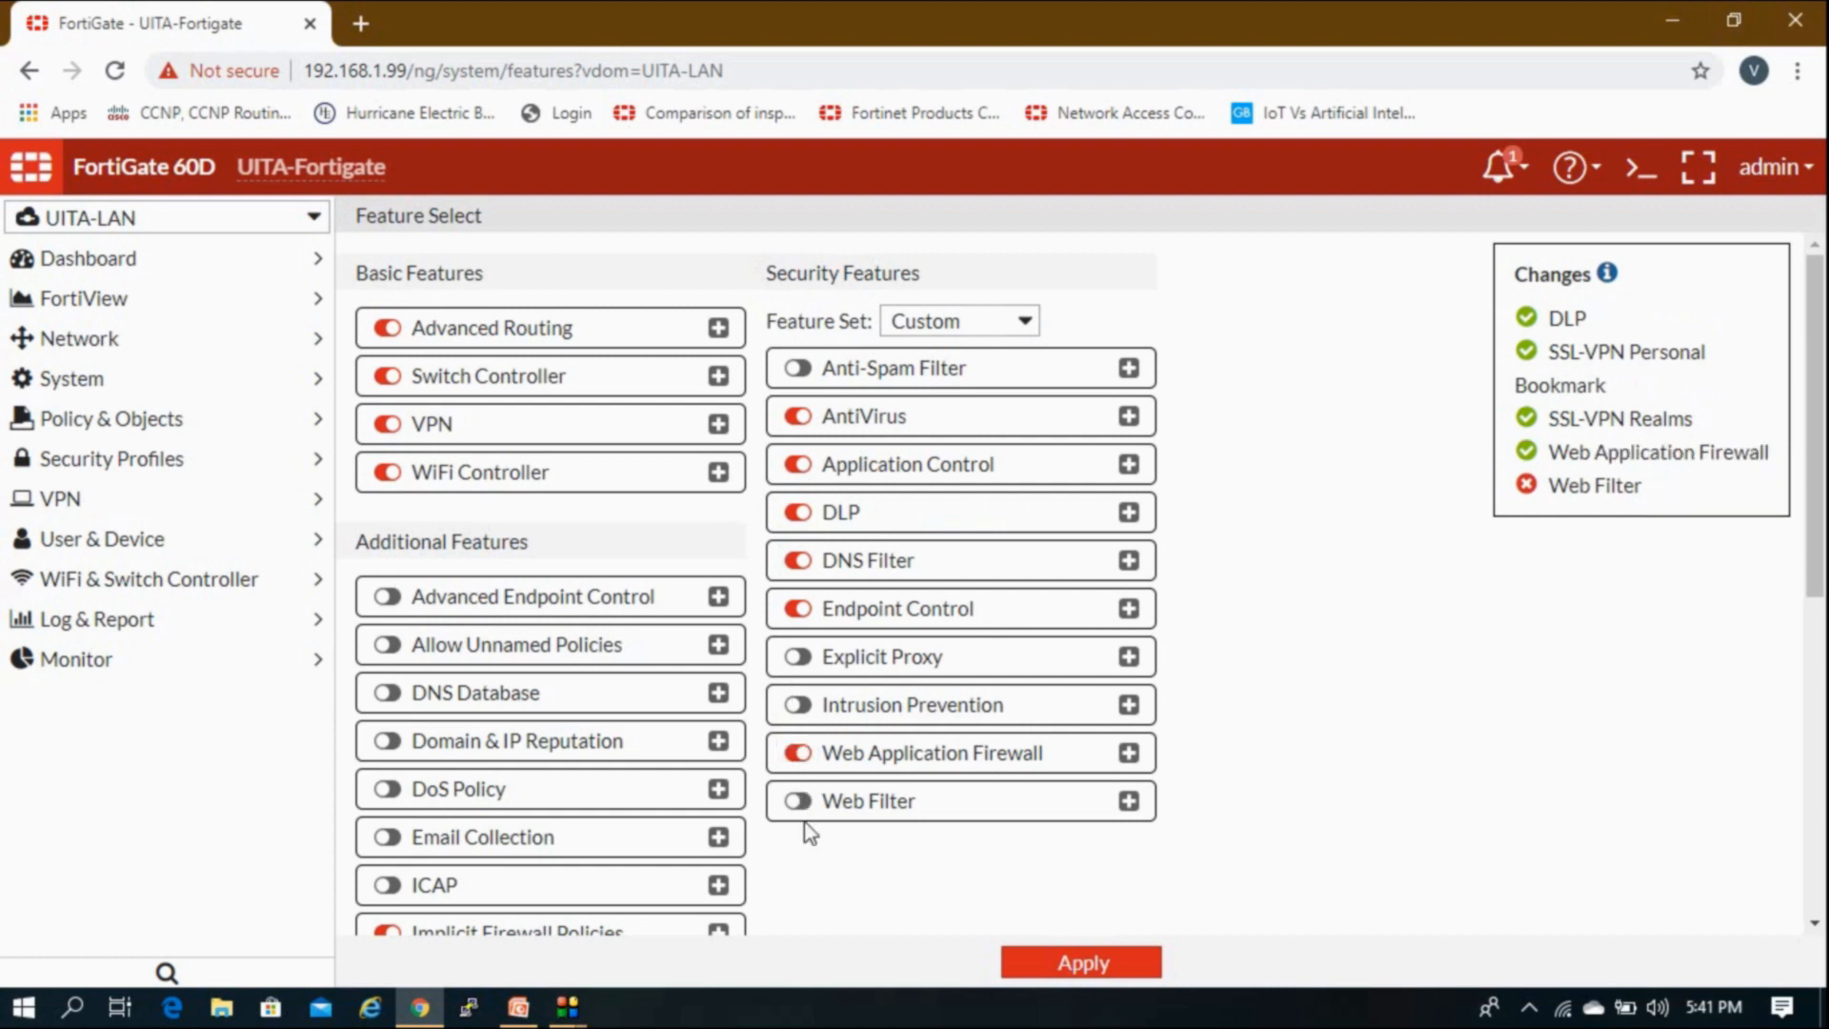
{"action": "left_click", "coordinate": [799, 705]}
{"action": "left_click", "coordinate": [799, 656]}
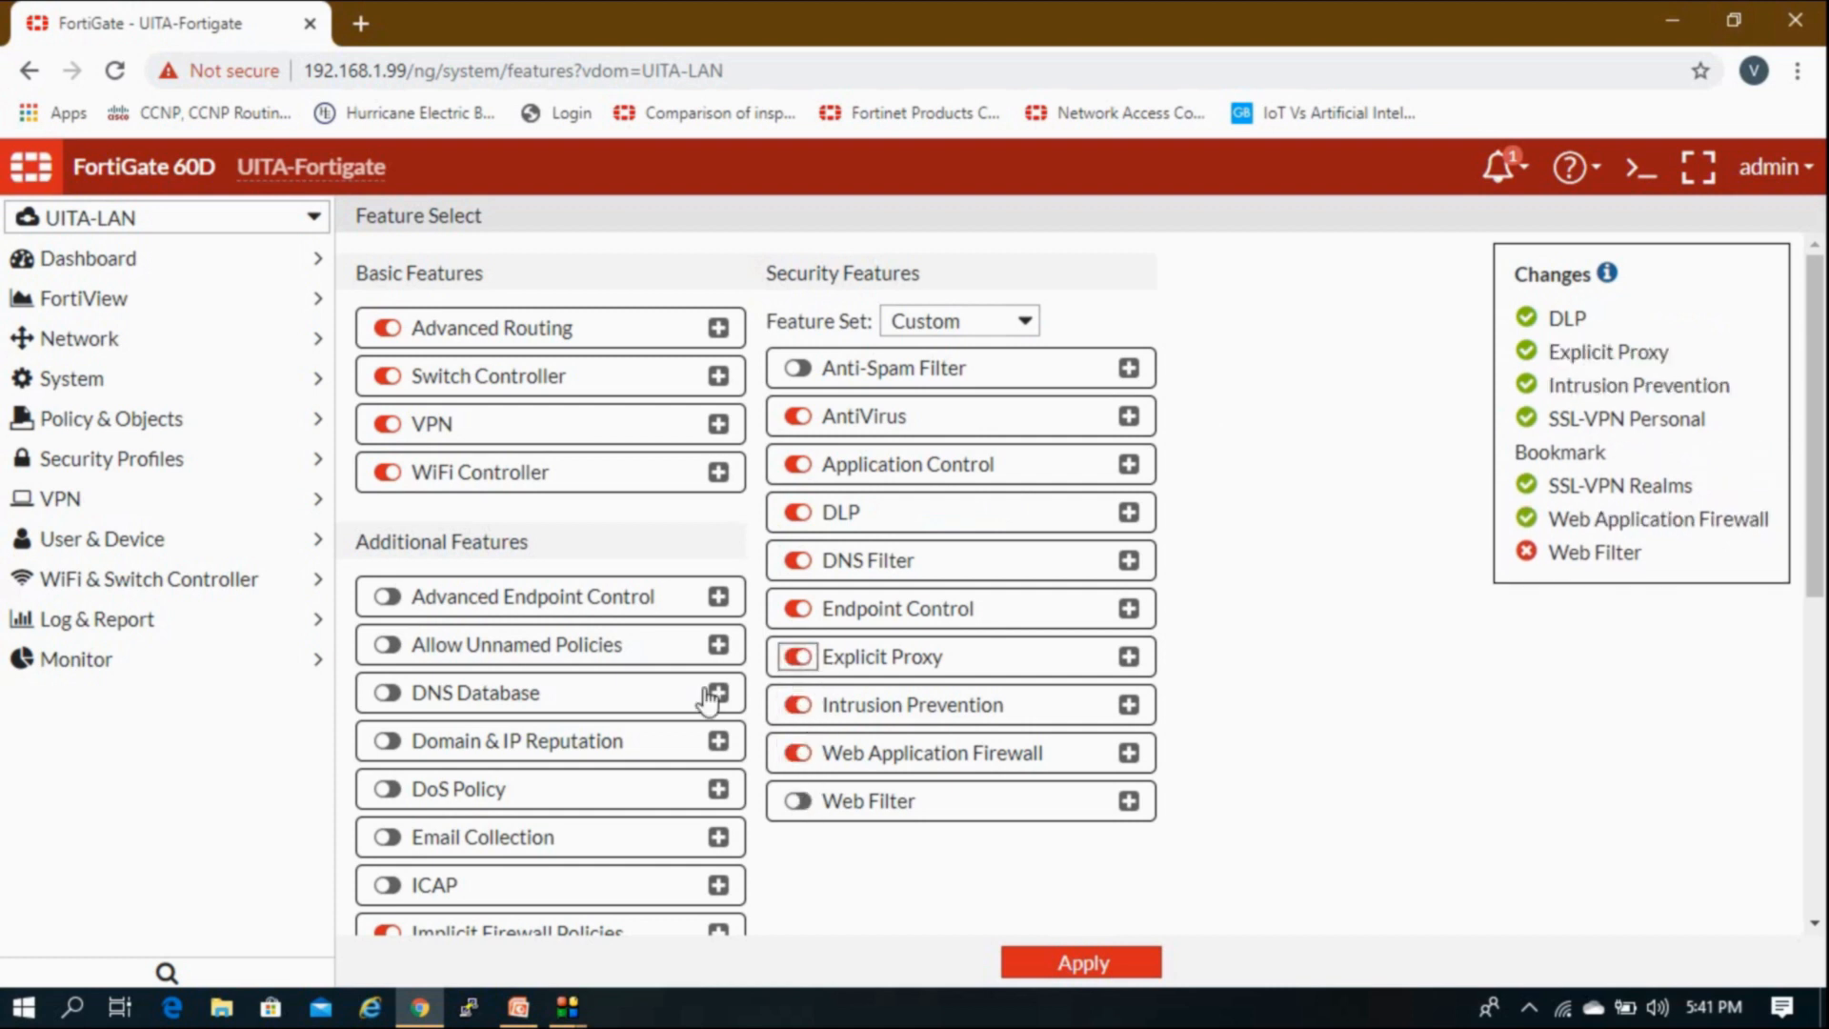
{"action": "left_click", "coordinate": [291, 228]}
{"action": "left_click", "coordinate": [148, 402]}
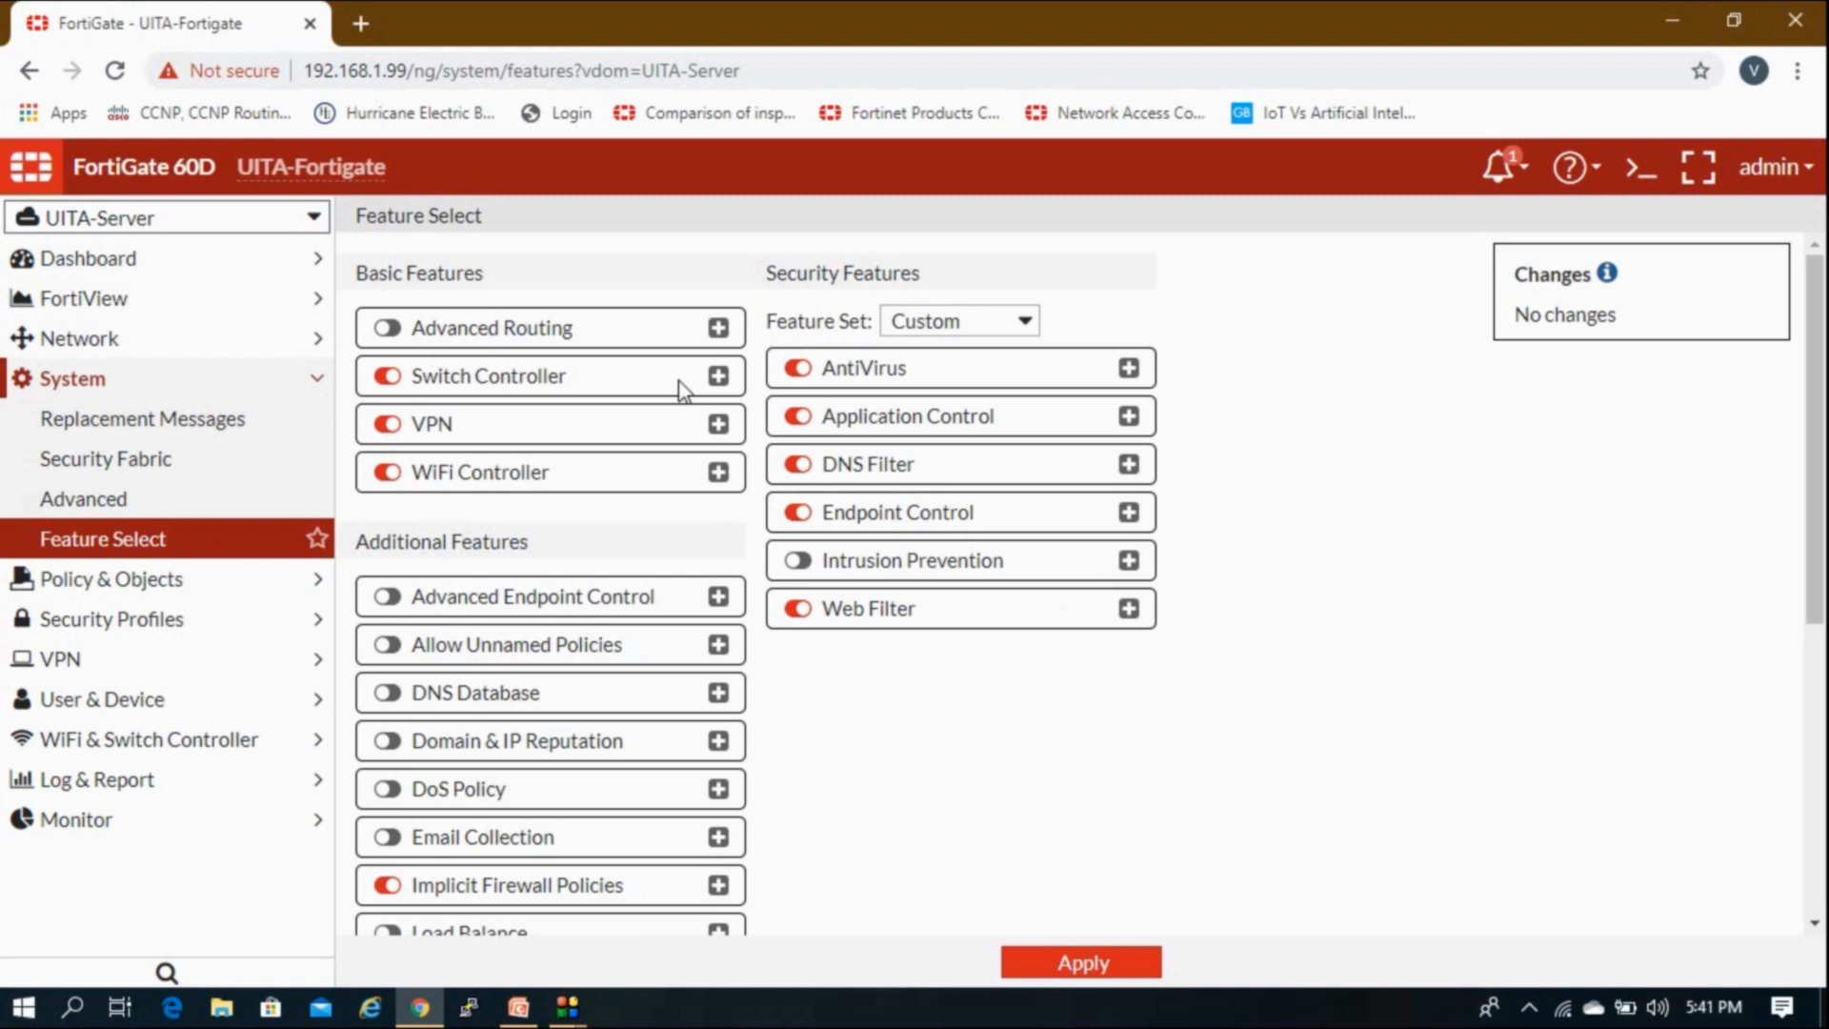
Step: Collapse the System menu and bring up the PowerPoint Lab Task slide
{"action": "left_click", "coordinate": [273, 386]}
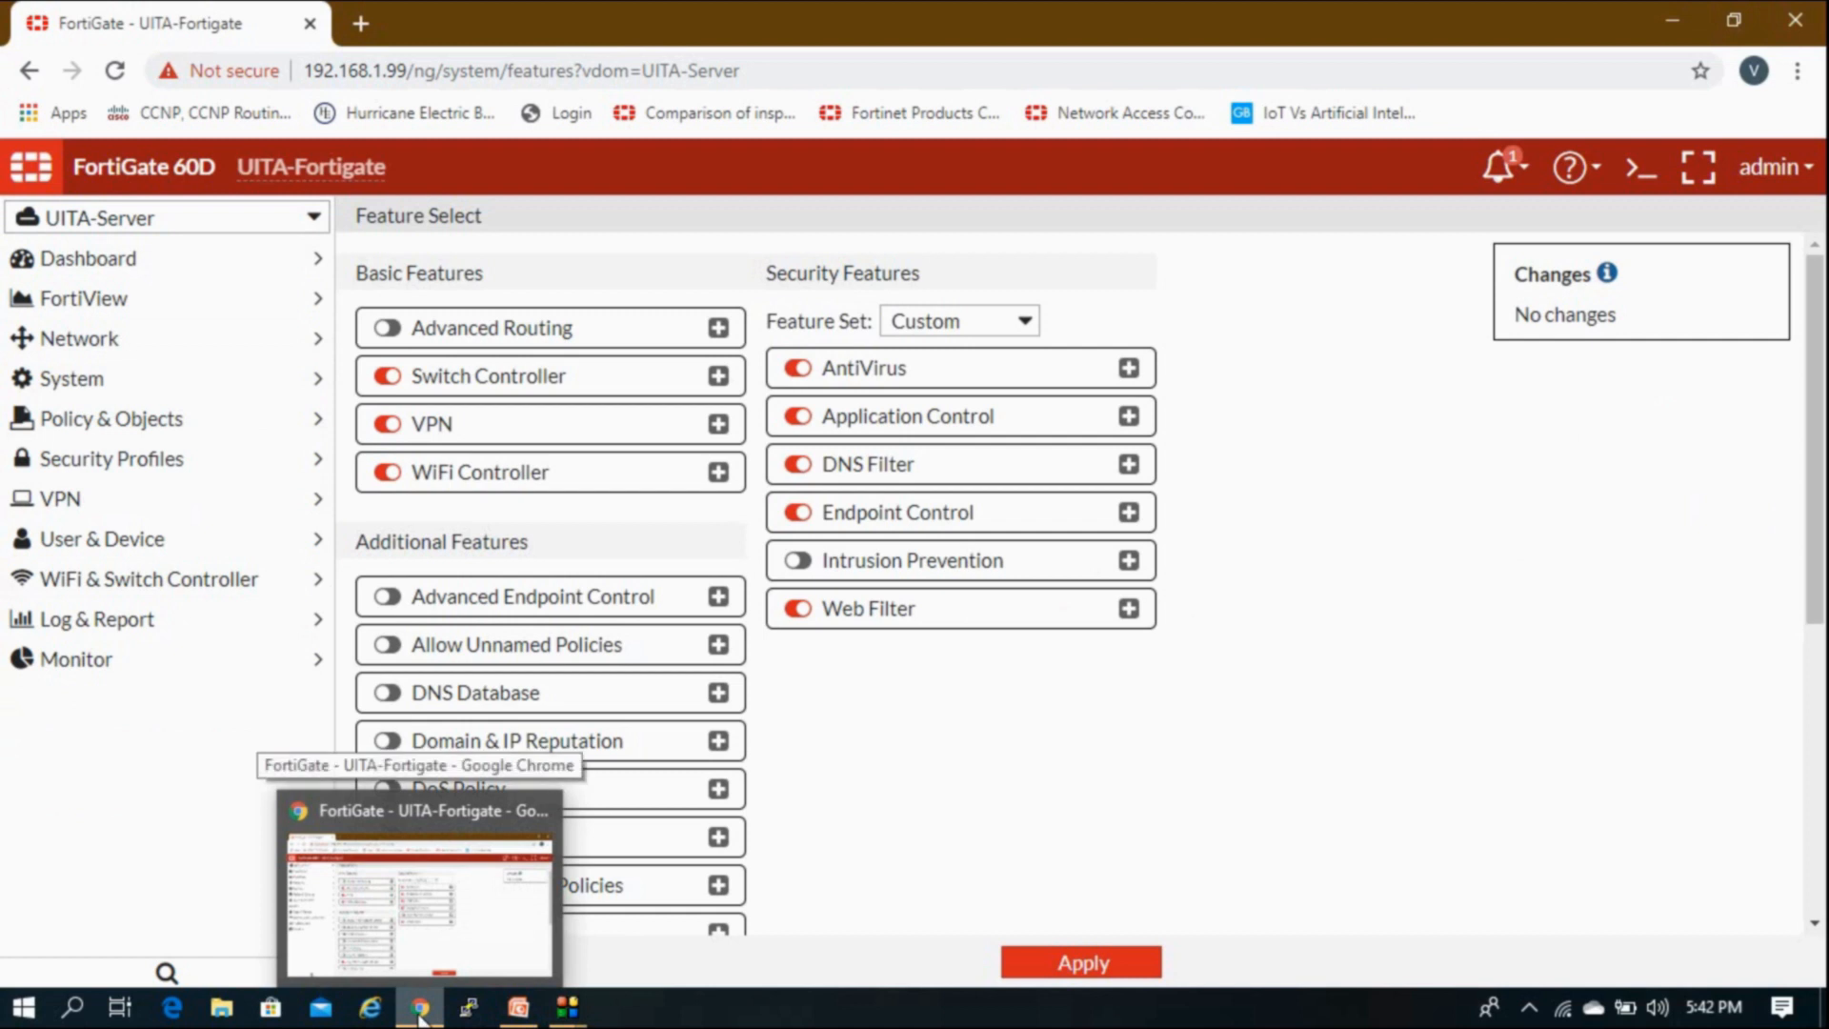
{"action": "left_click", "coordinate": [518, 1007]}
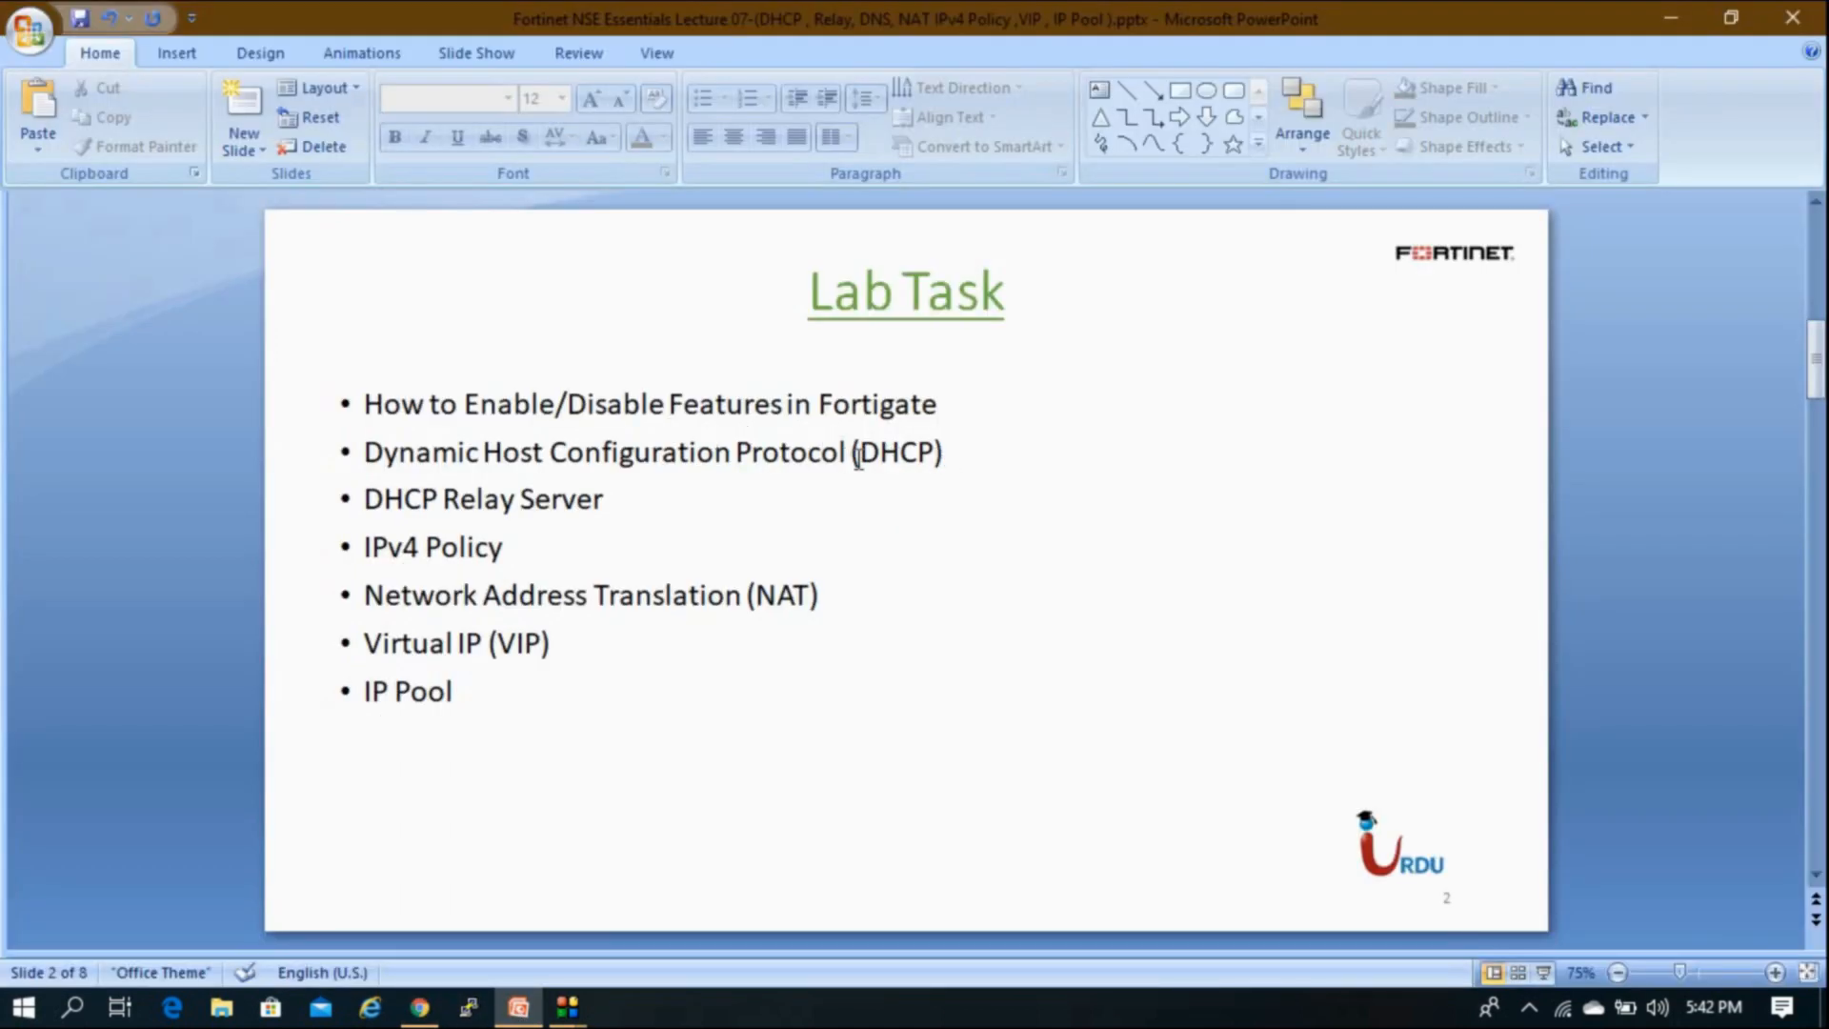
Step: Advance PowerPoint to the Lab Network diagram slide, then return to the FortiGate VDOM list
{"action": "left_click", "coordinate": [416, 1010]}
{"action": "scroll", "coordinate": [1066, 738], "scroll_direction": "down", "scroll_amount": 5}
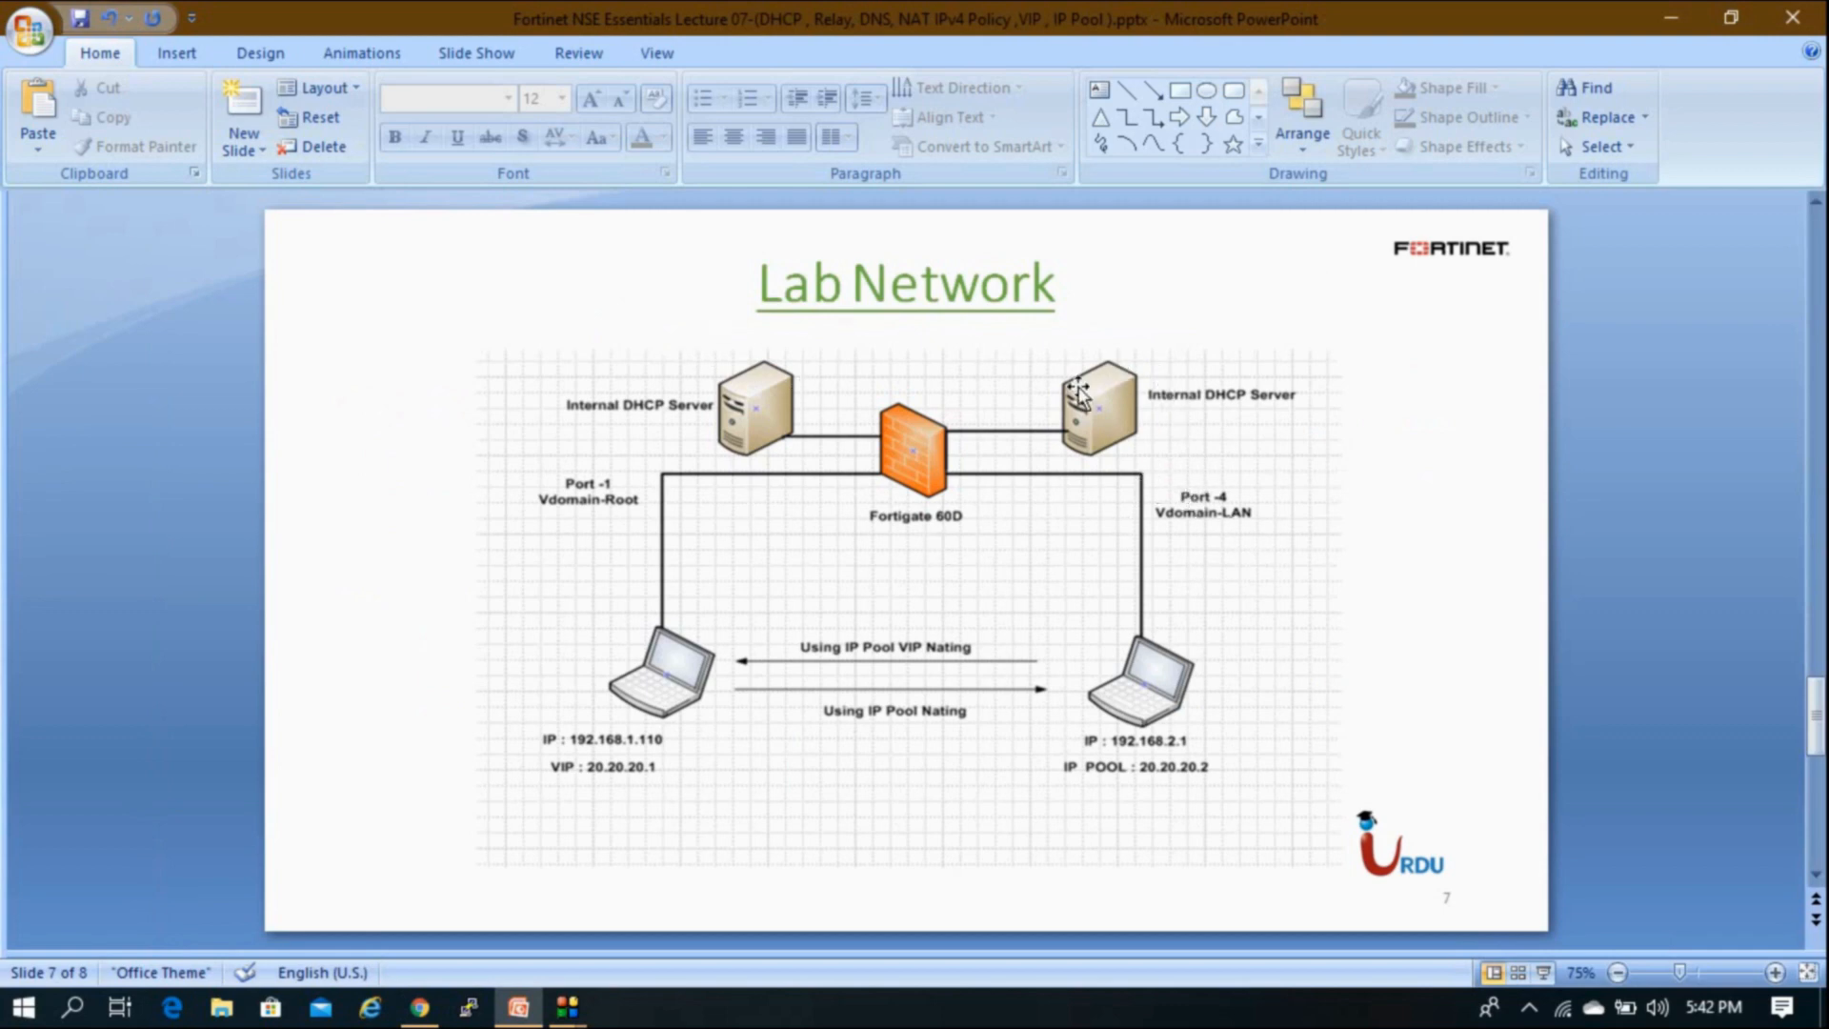
{"action": "left_click", "coordinate": [420, 1007]}
{"action": "left_click", "coordinate": [135, 224]}
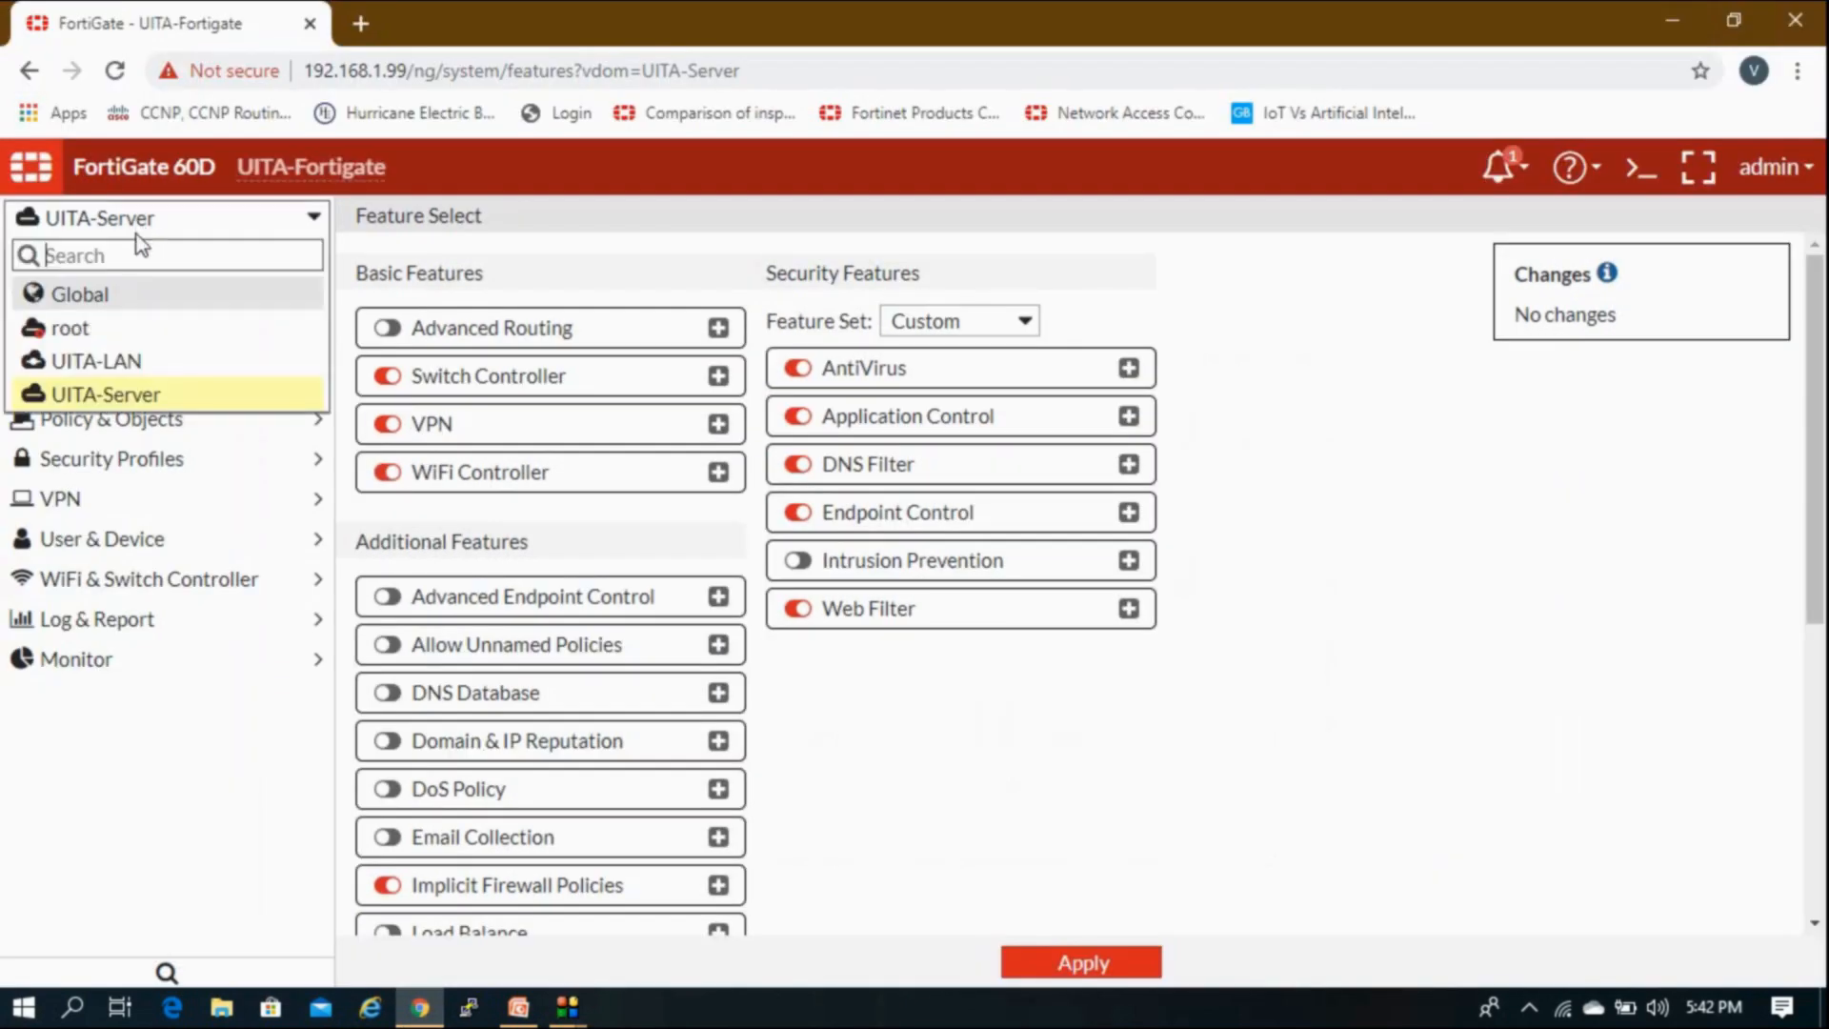
Step: Switch to the root VDOM and review the internal interface settings without saving
{"action": "left_click", "coordinate": [107, 333]}
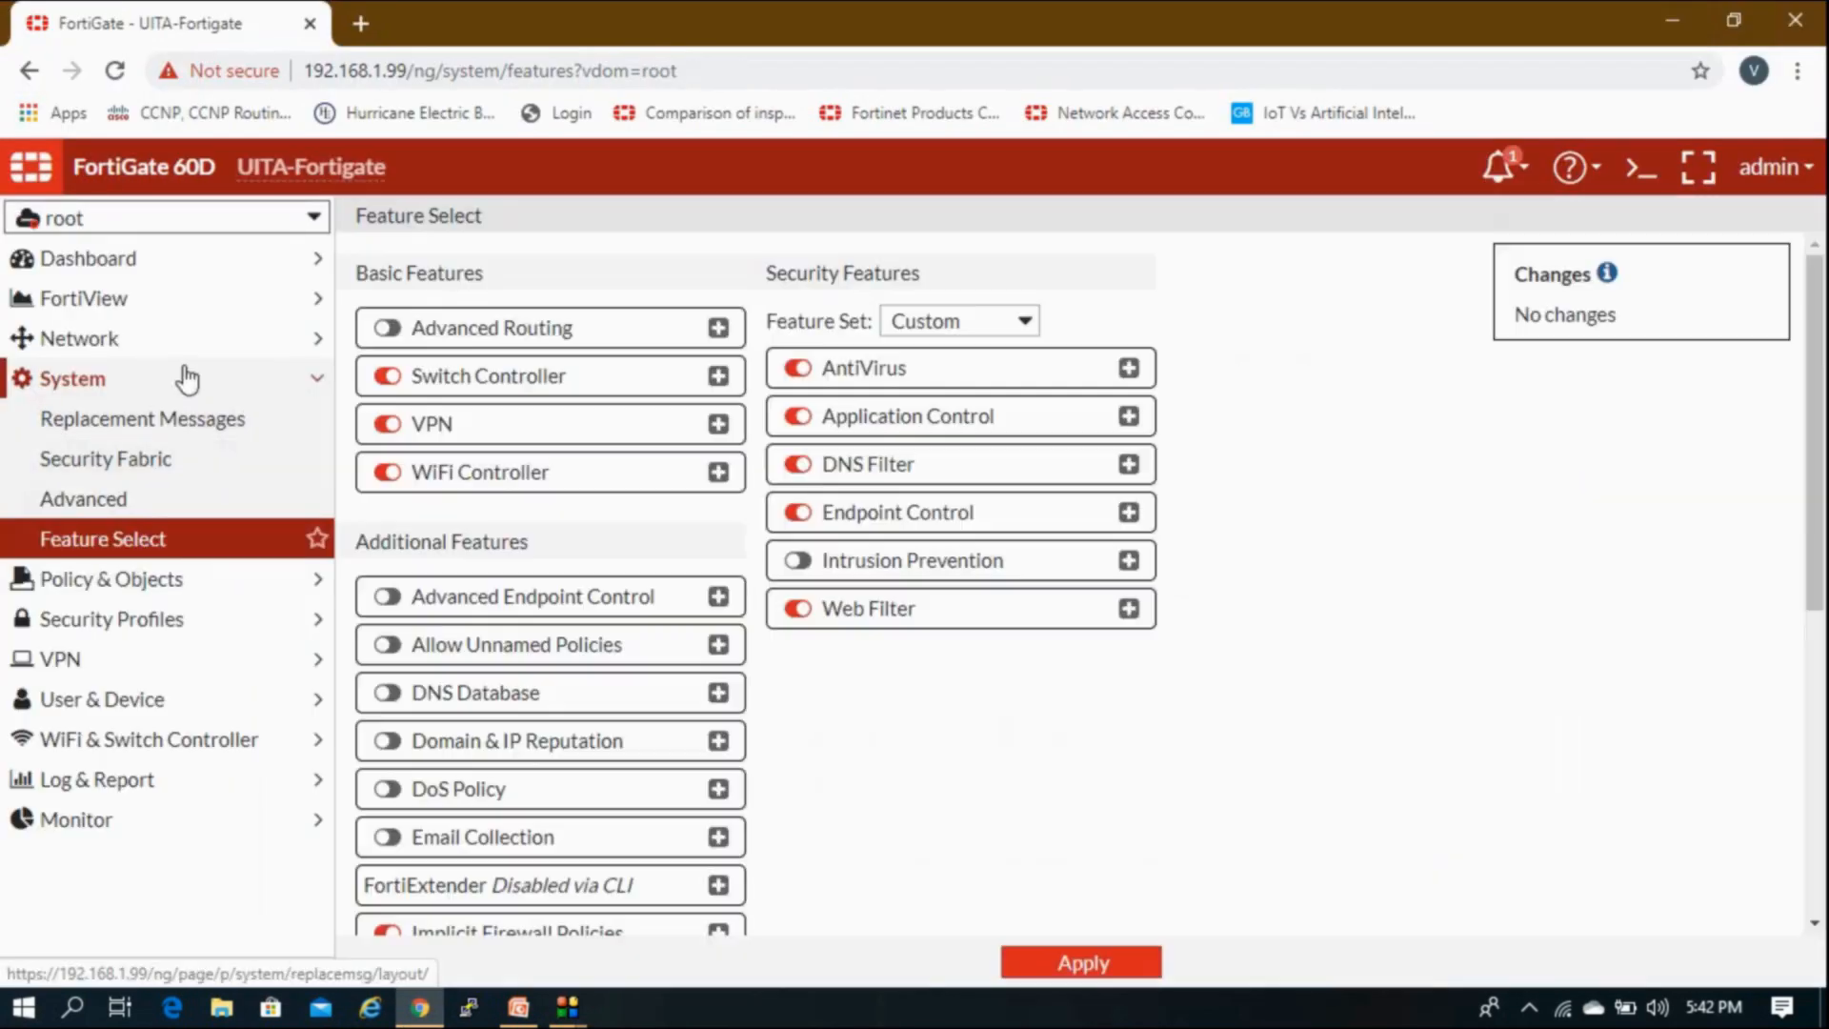
{"action": "left_click", "coordinate": [173, 386]}
{"action": "left_click", "coordinate": [176, 345]}
{"action": "left_click", "coordinate": [167, 386]}
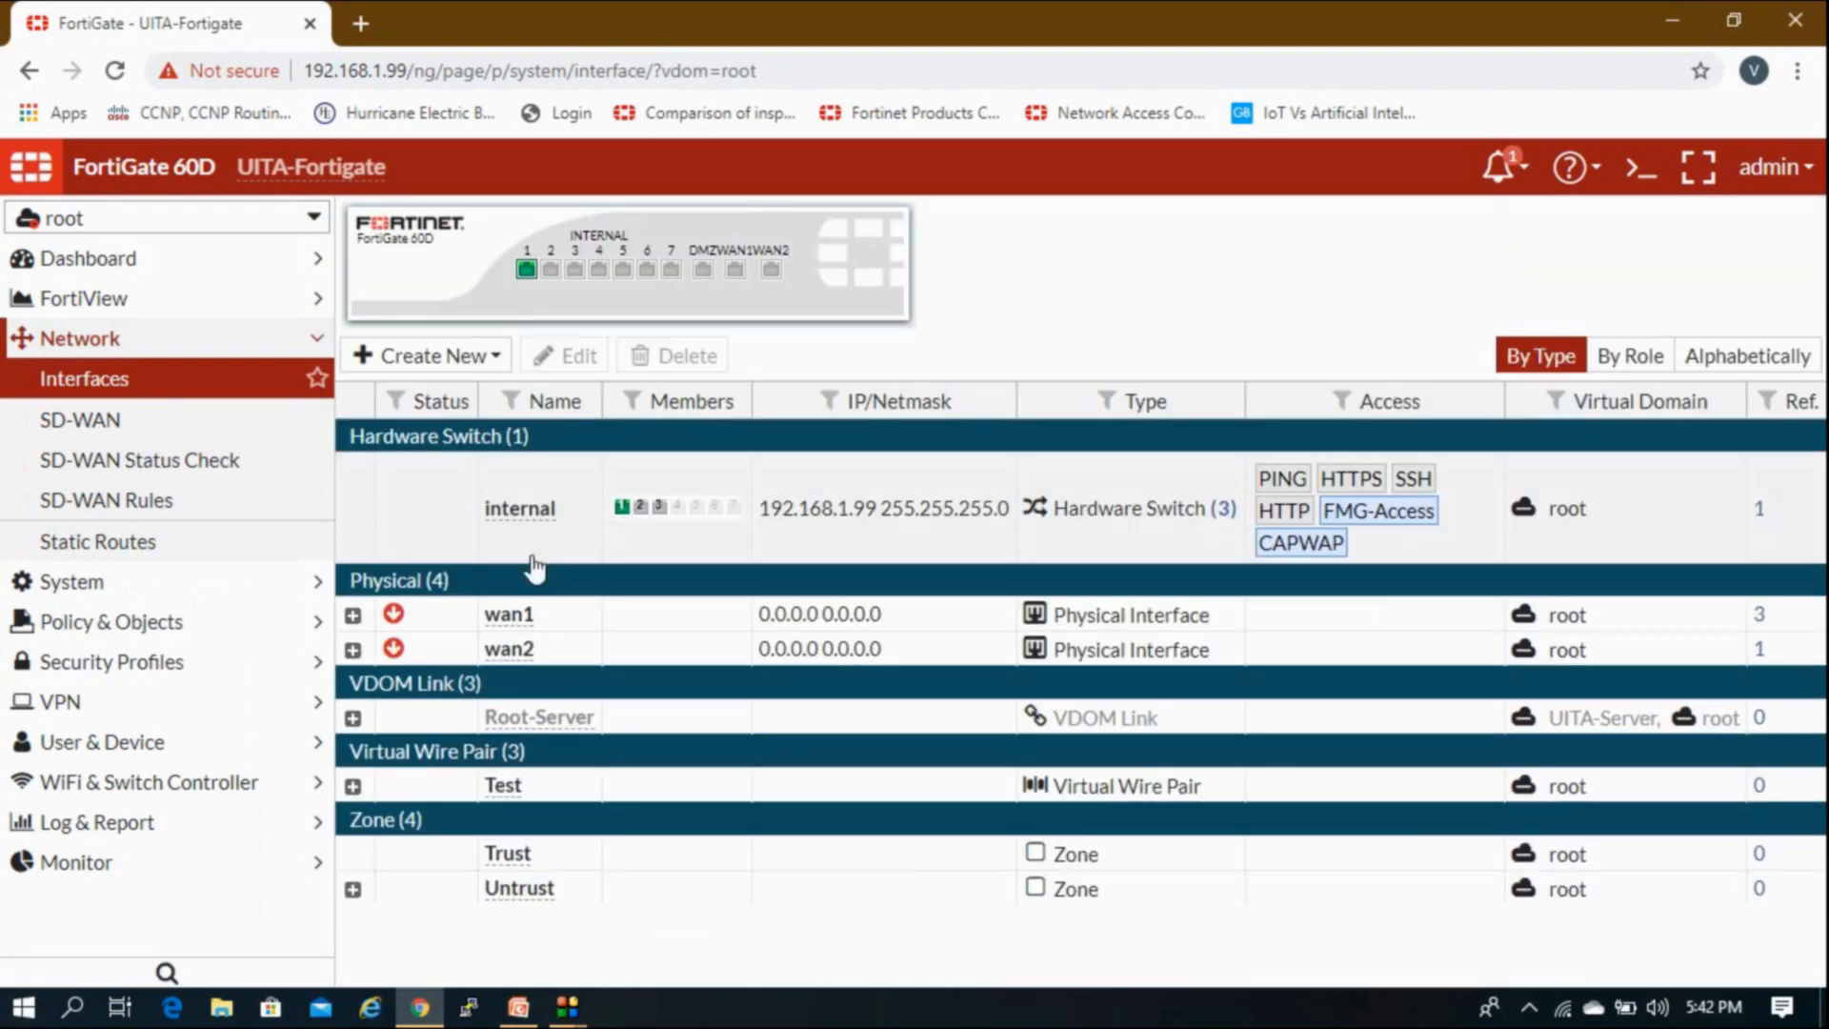
{"action": "double_click", "coordinate": [788, 519]}
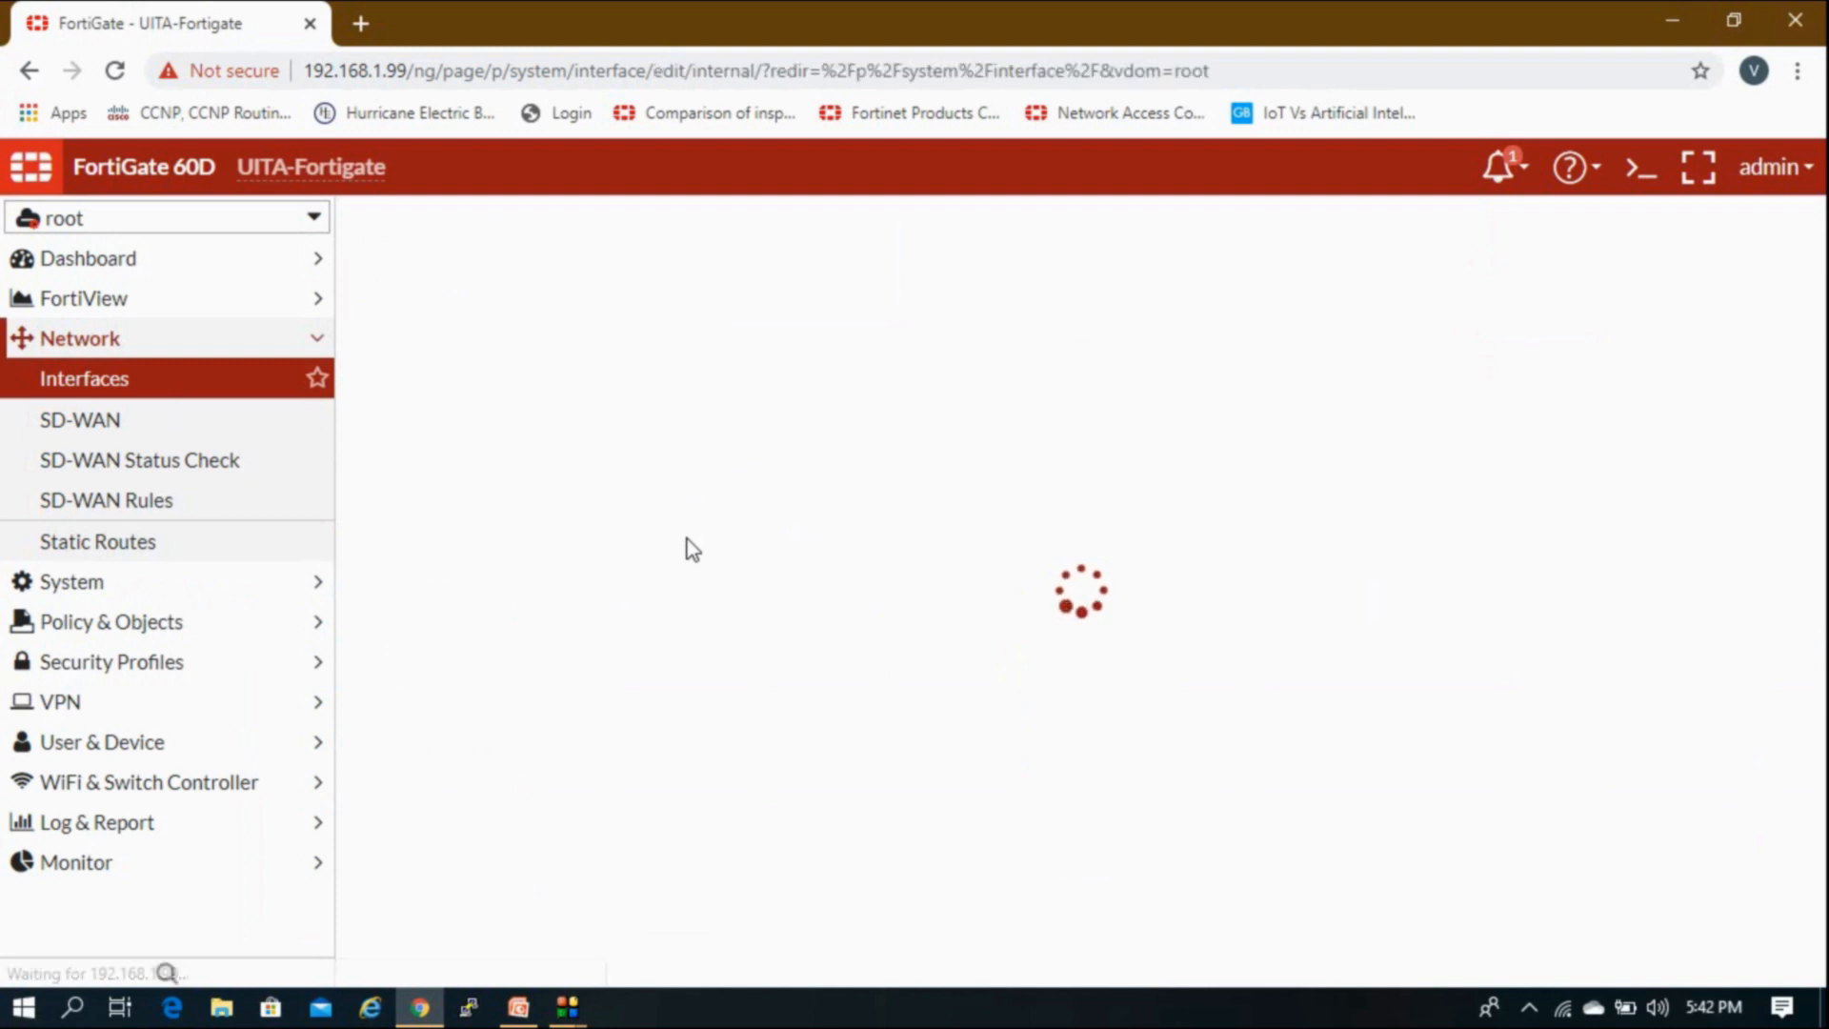
{"action": "scroll", "coordinate": [667, 562], "scroll_direction": "down", "scroll_amount": 4}
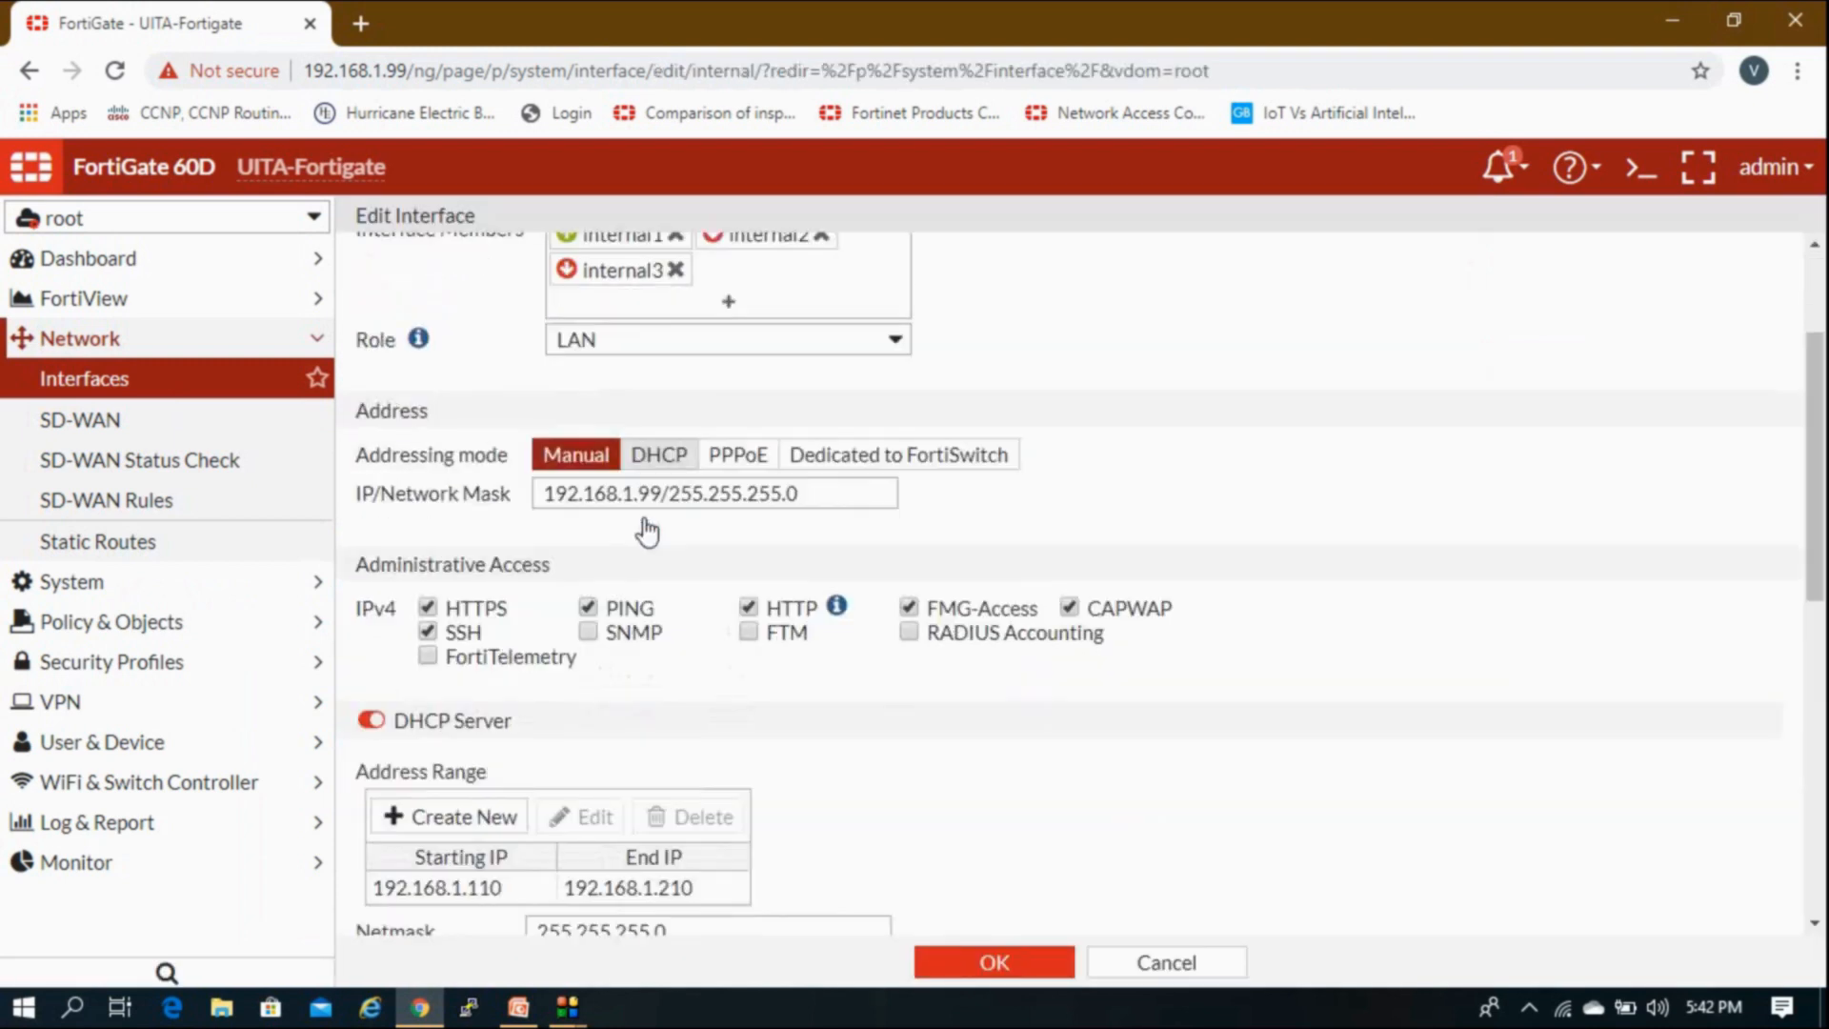
{"action": "scroll", "coordinate": [590, 610], "scroll_direction": "down", "scroll_amount": 1}
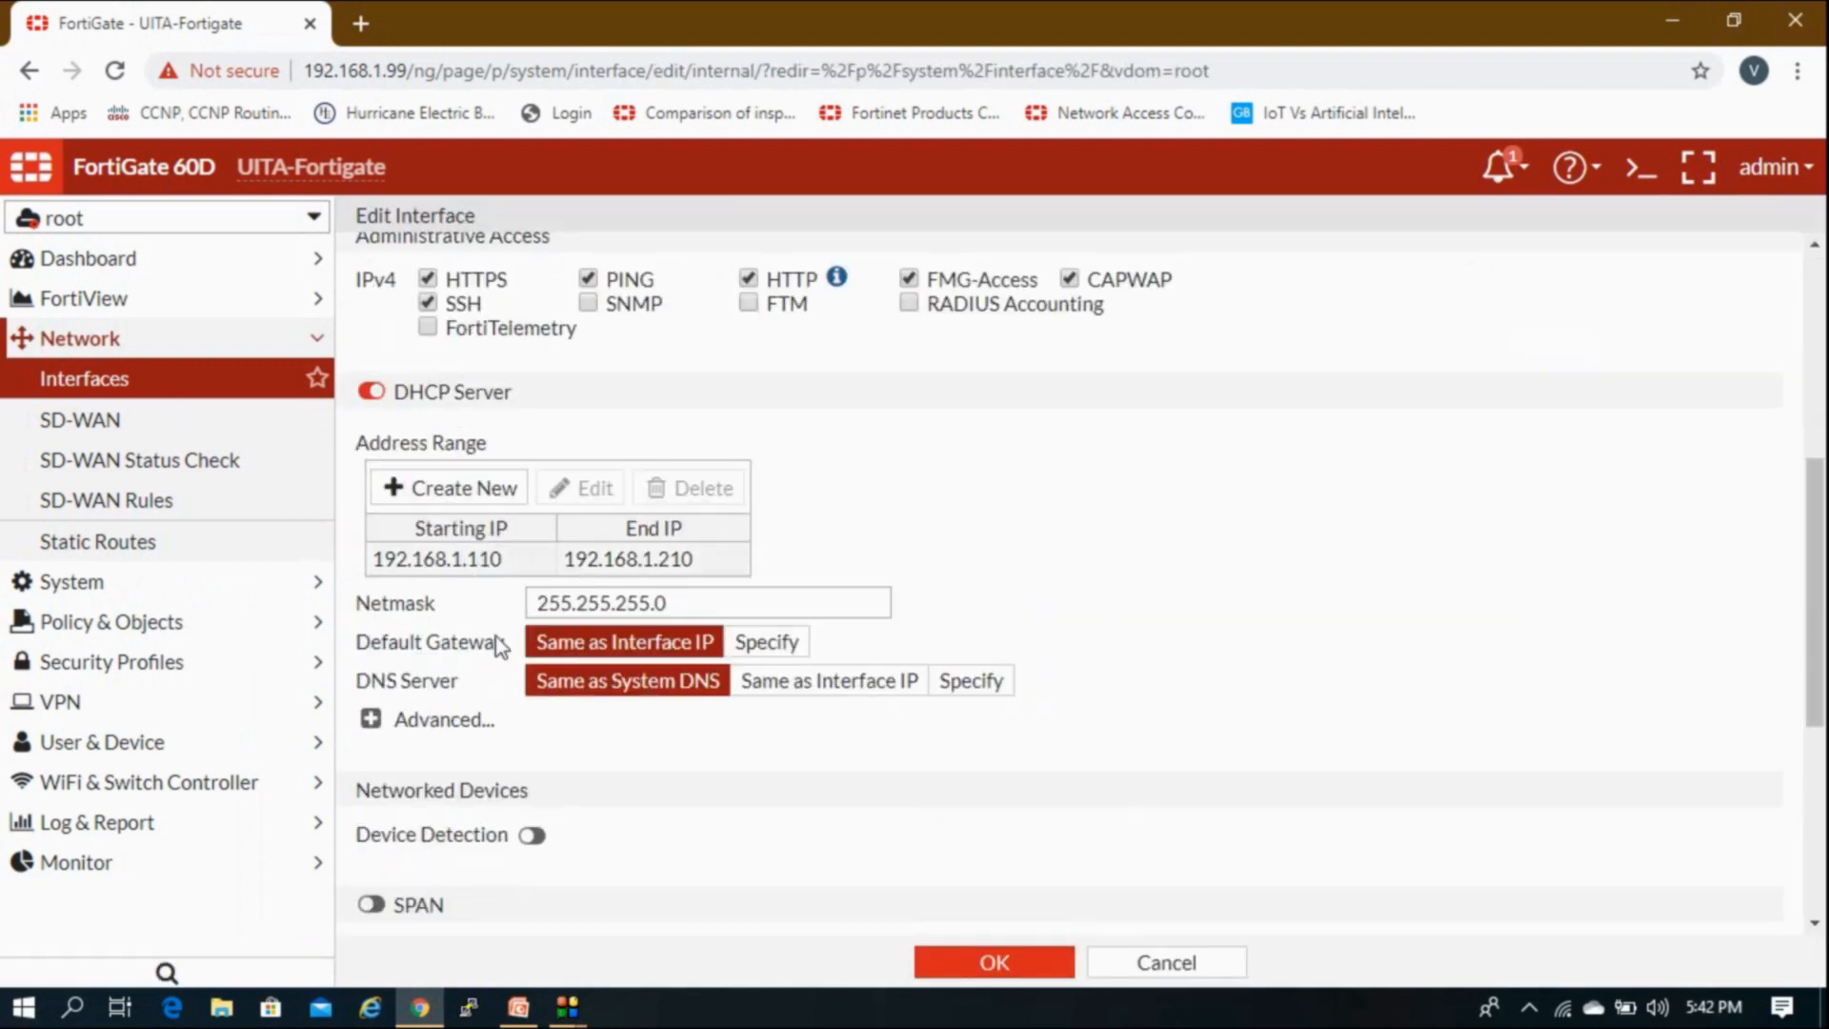
{"action": "scroll", "coordinate": [1058, 867], "scroll_direction": "down", "scroll_amount": 1}
{"action": "left_click", "coordinate": [1164, 960]}
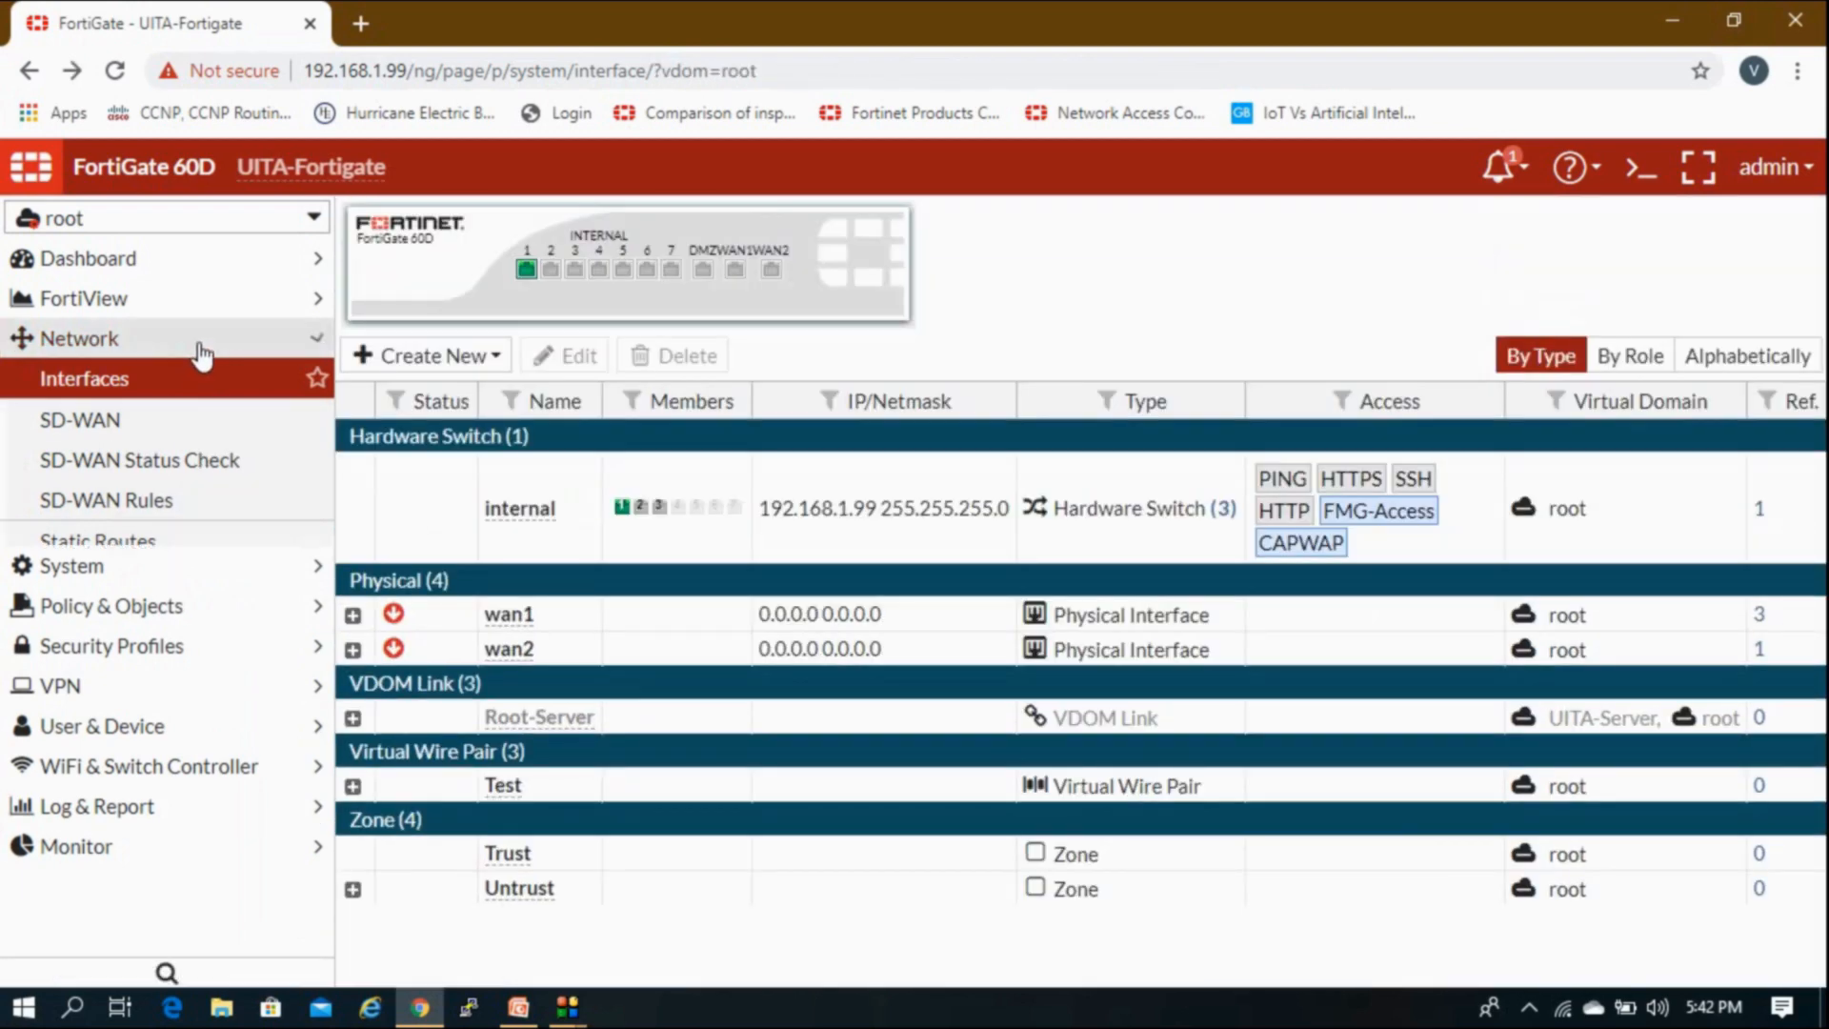
Step: Switch to the UITA-LAN VDOM and bring up the PowerPoint Lab Network slide
{"action": "left_click", "coordinate": [196, 341]}
{"action": "left_click", "coordinate": [197, 217]}
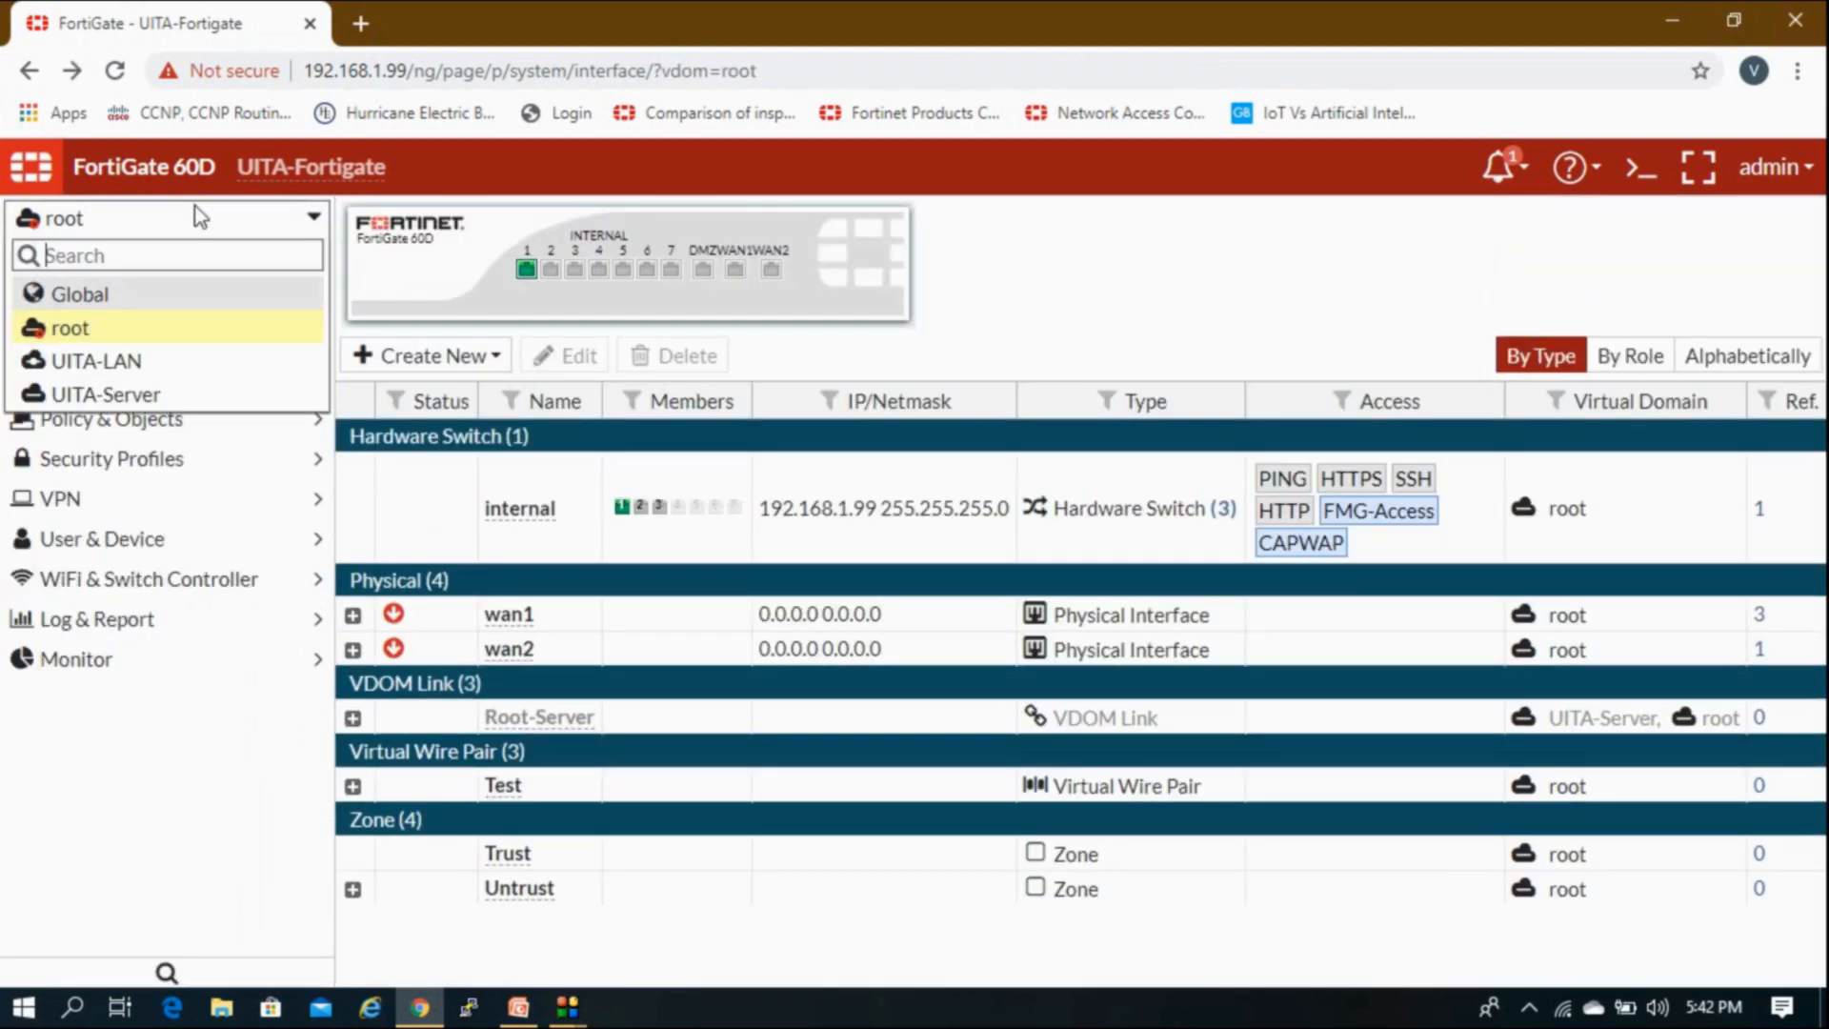
{"action": "left_click", "coordinate": [114, 359]}
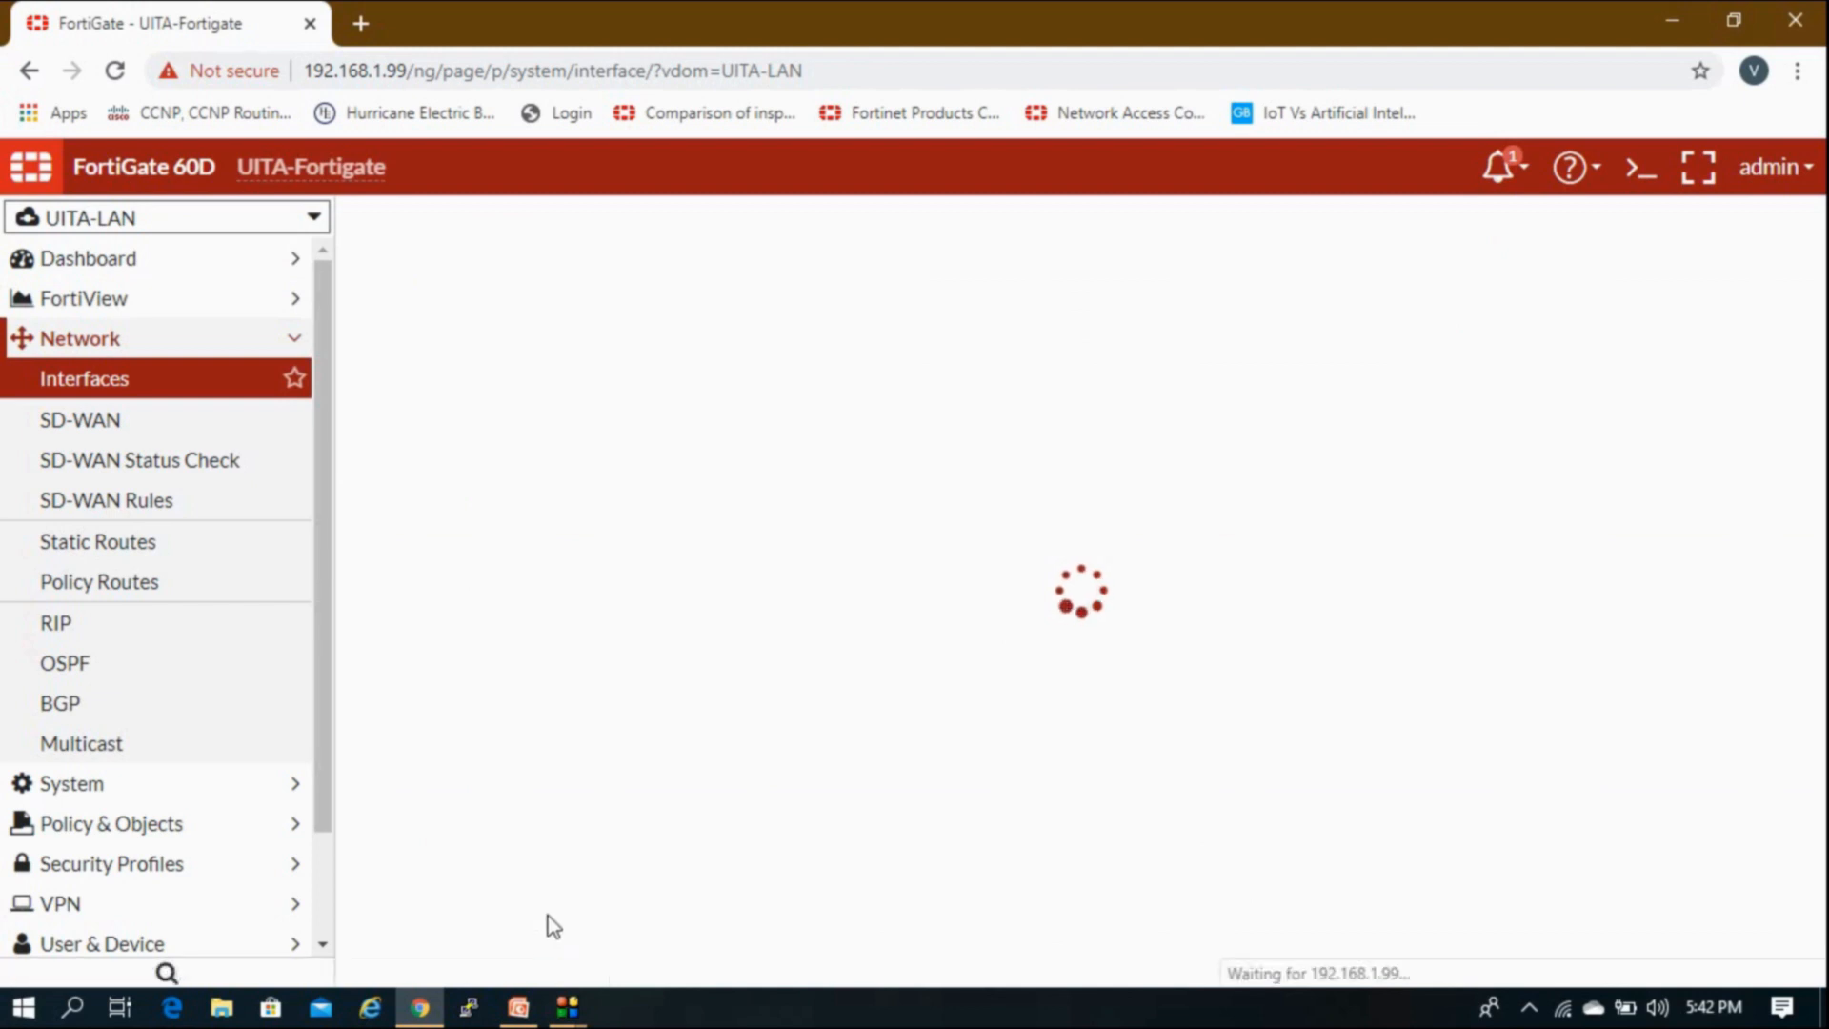
{"action": "left_click", "coordinate": [519, 1007]}
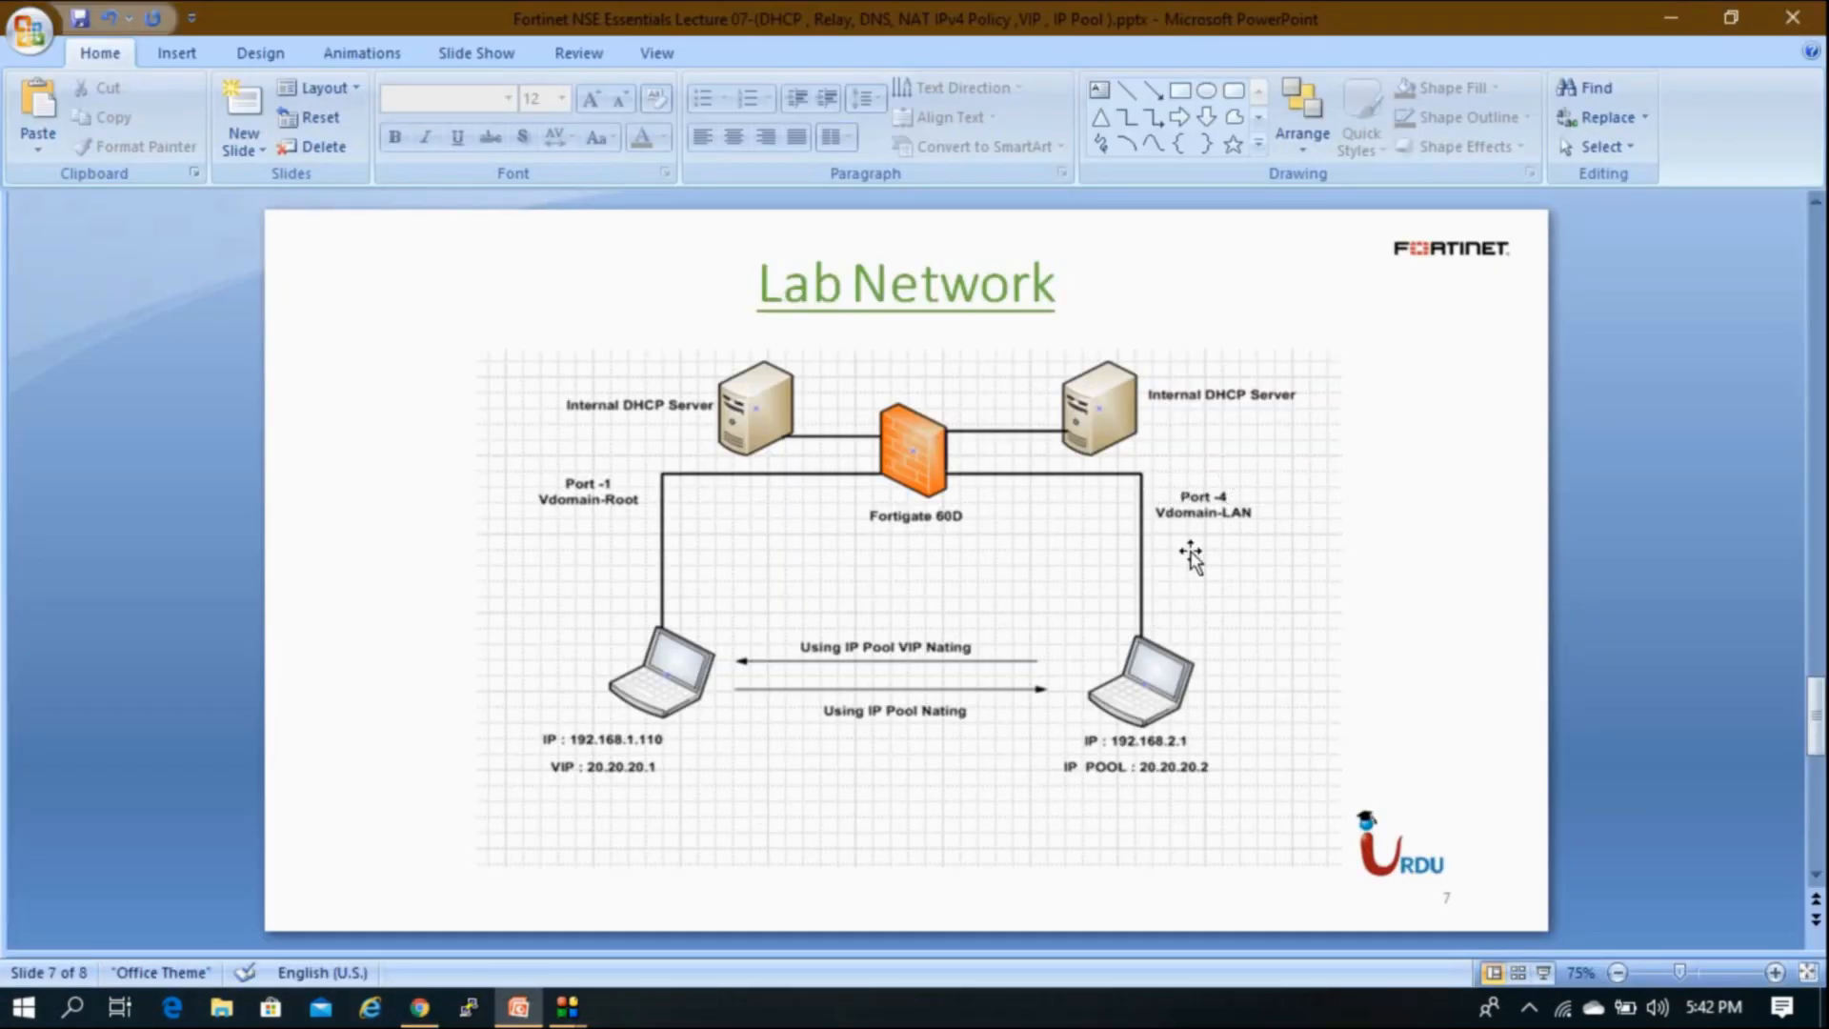
Step: Return from PowerPoint to the FortiGate UITA-LAN Interfaces page
{"action": "left_click", "coordinate": [419, 1010]}
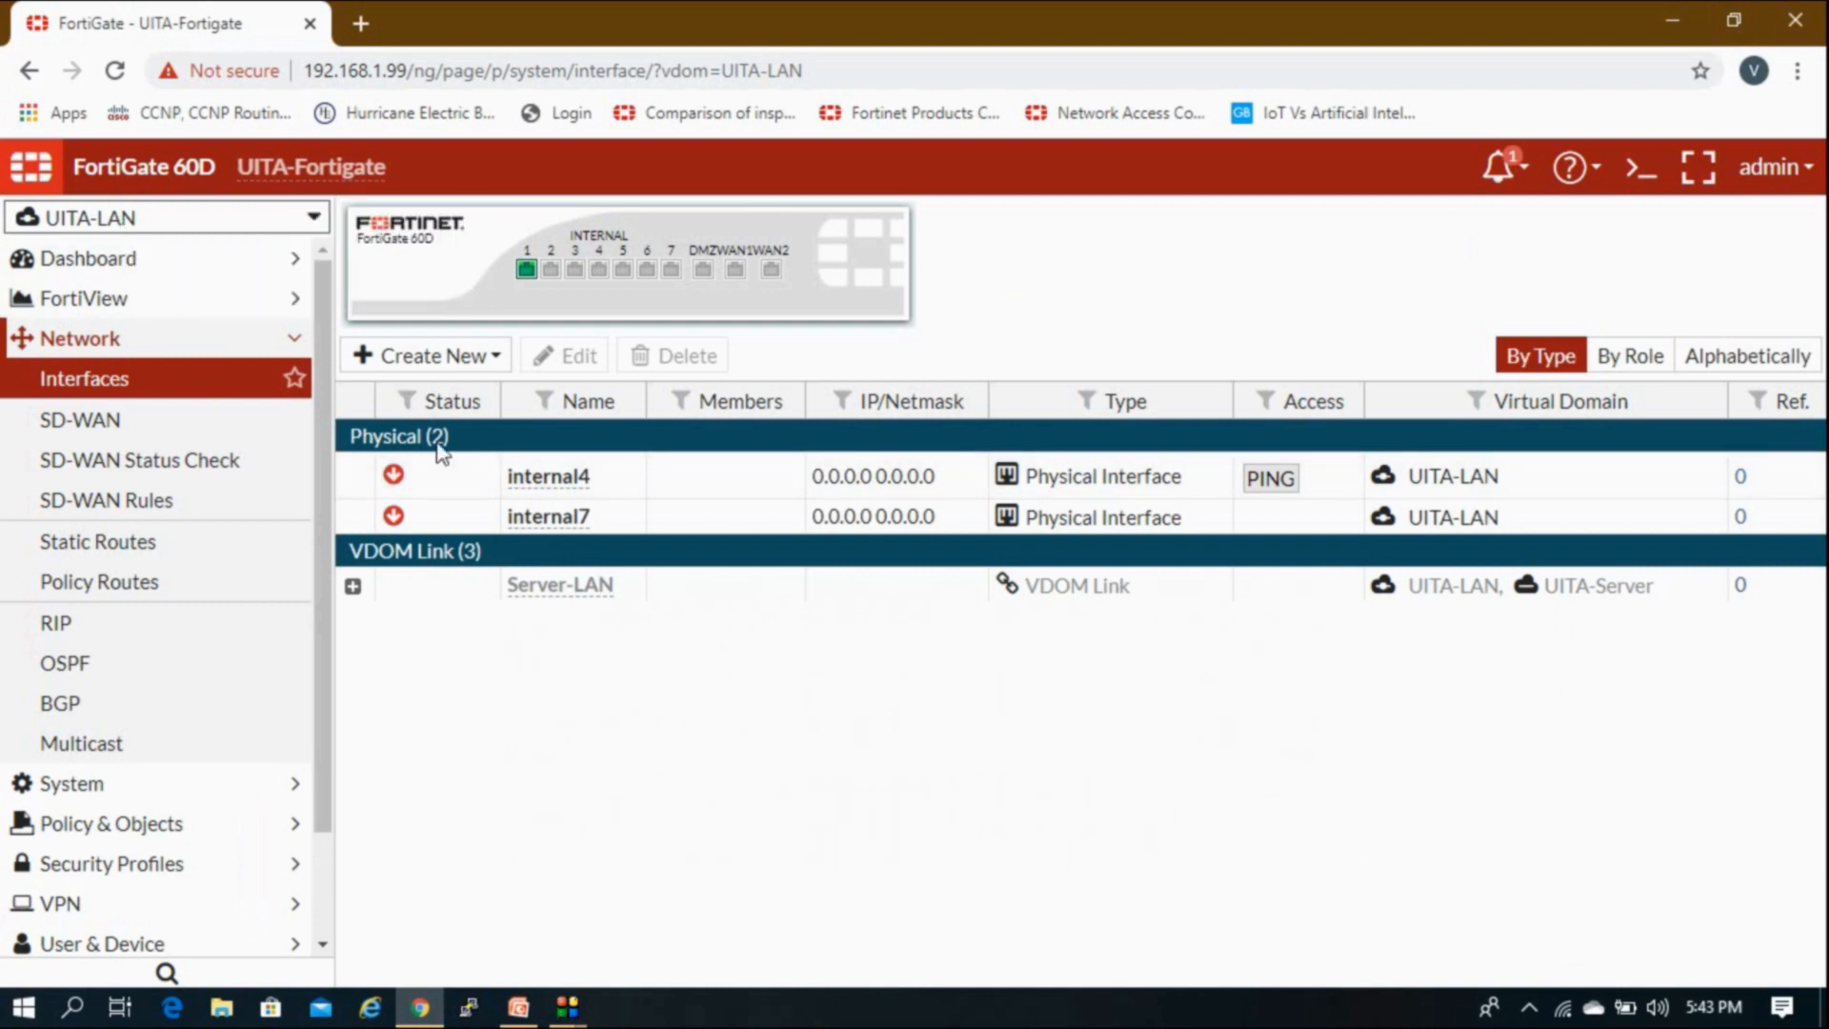
Step: Open internal4 for editing, type alias 'T', and set its role to LAN
{"action": "left_click", "coordinate": [595, 486]}
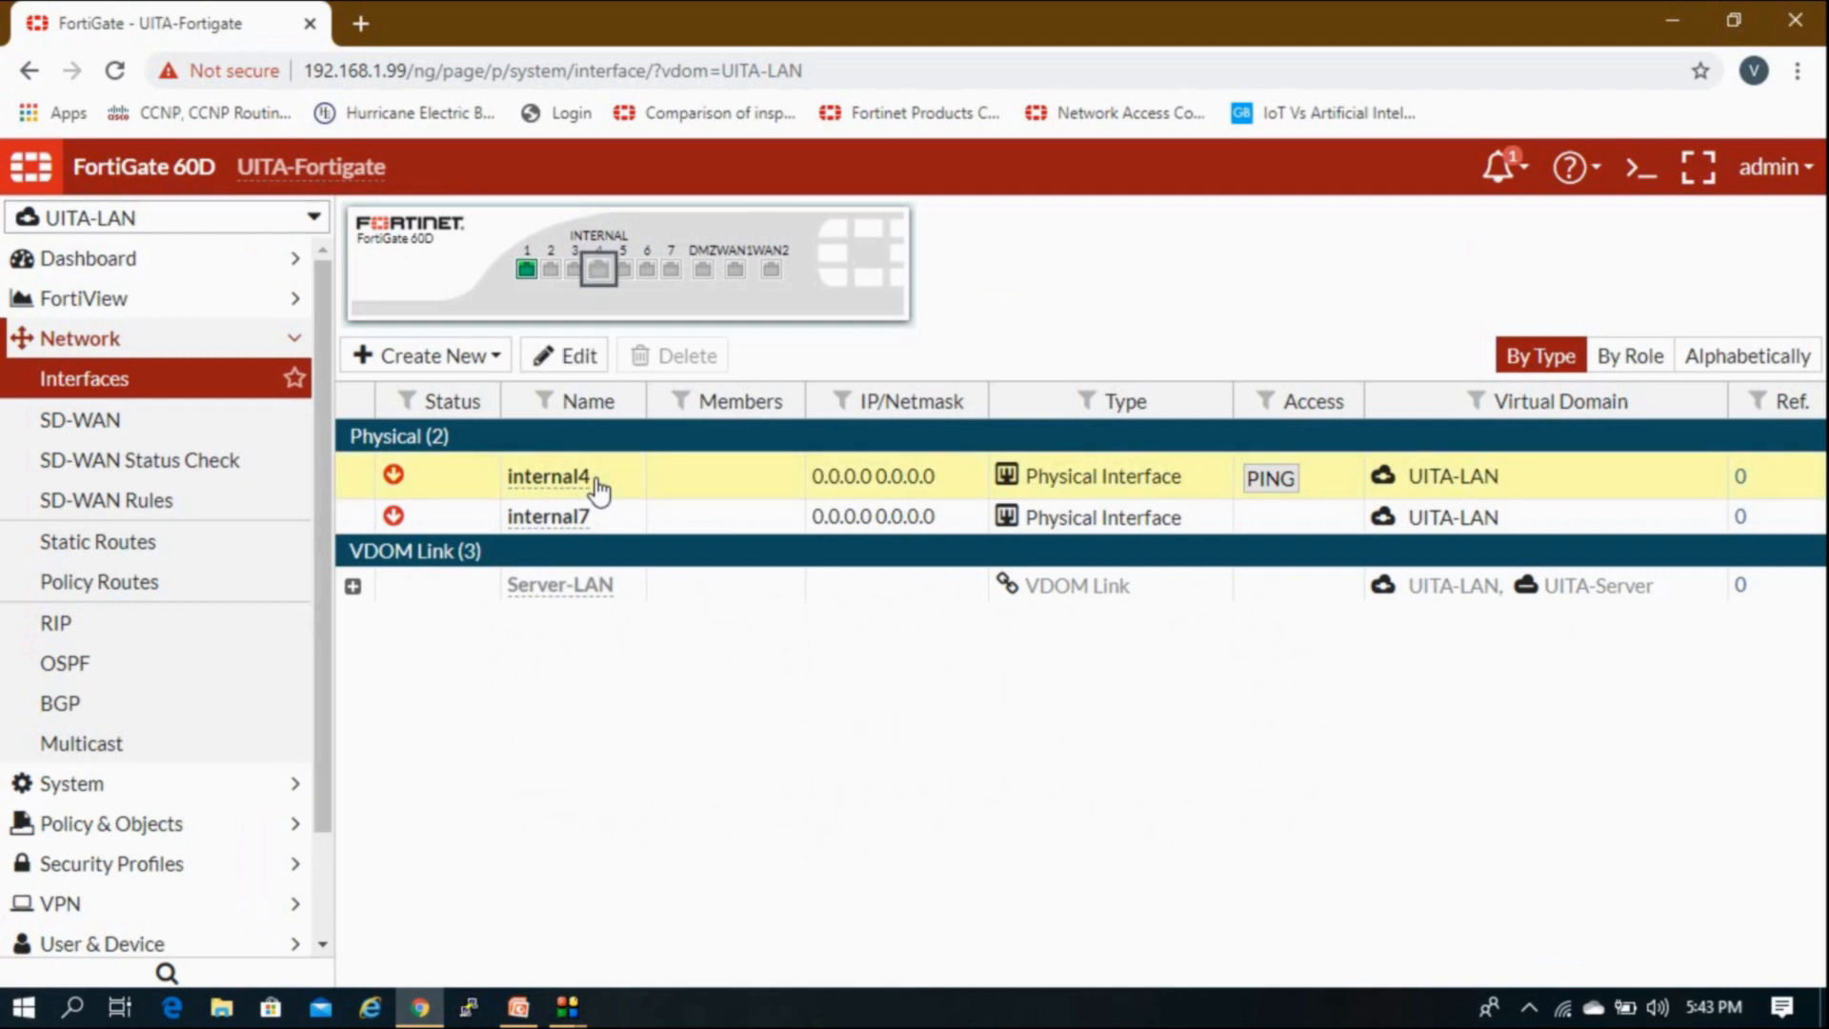
{"action": "double_click", "coordinate": [599, 488]}
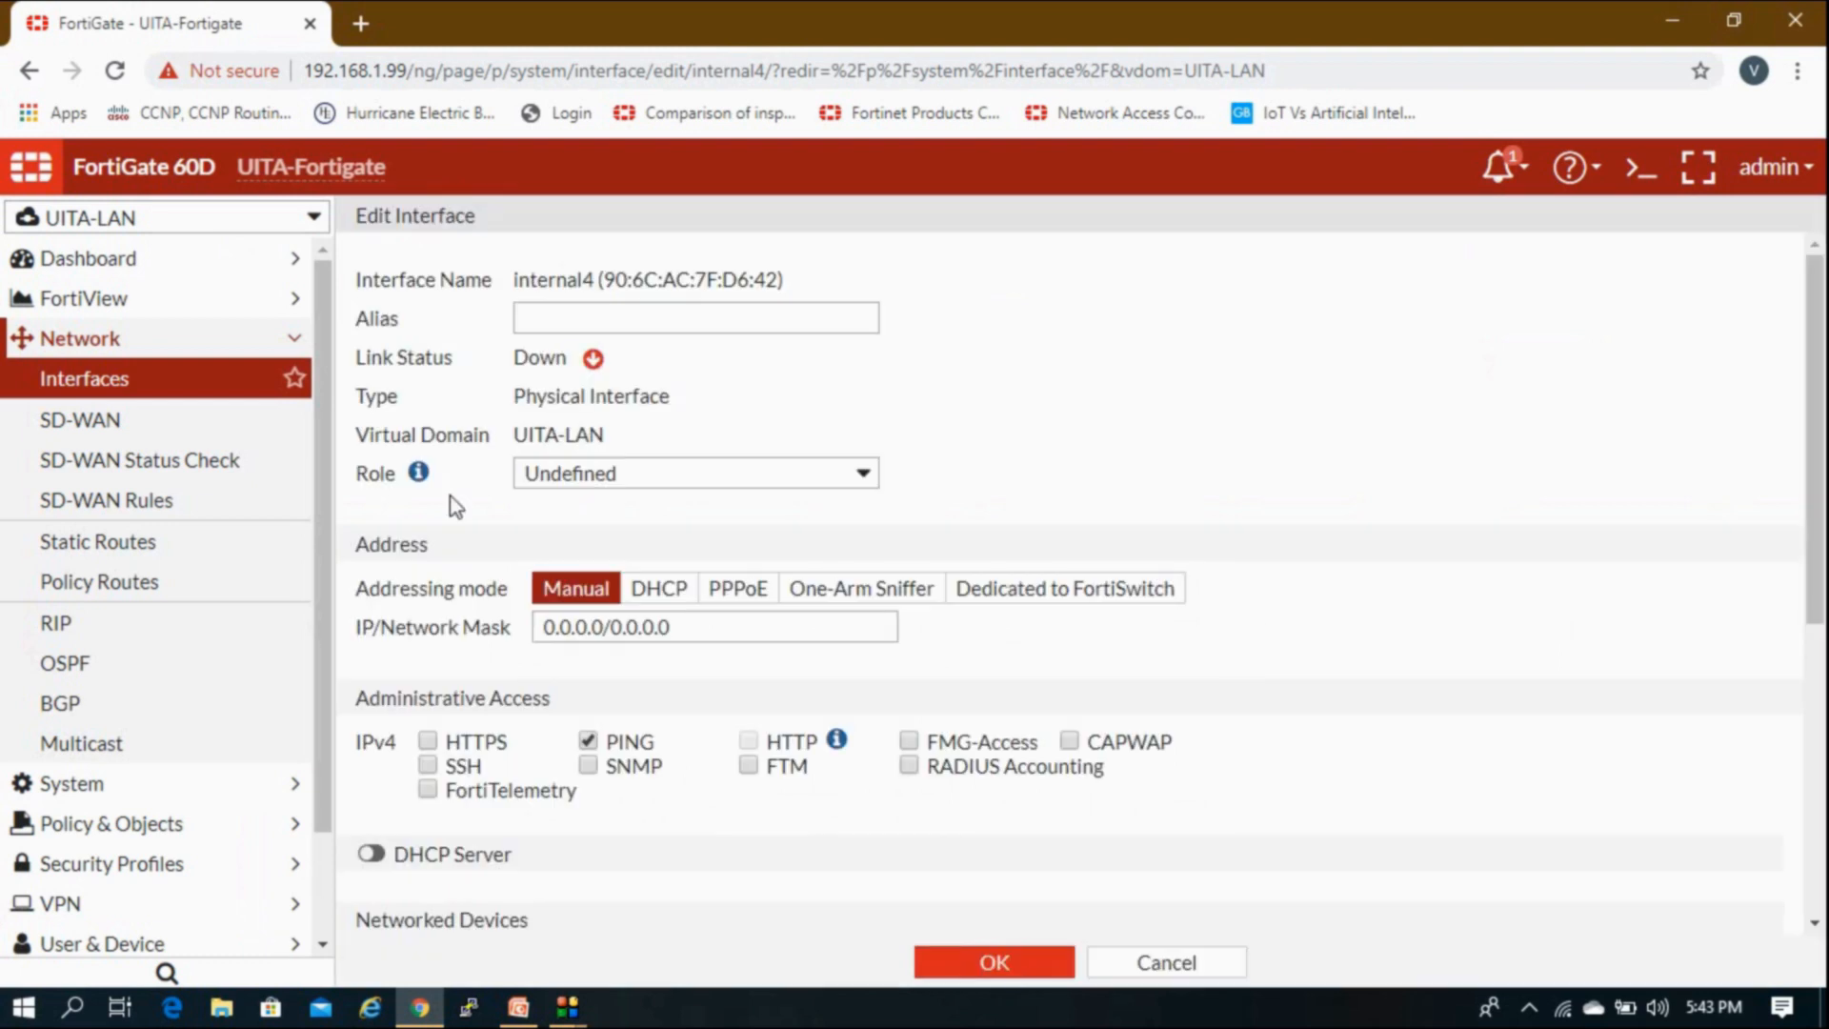
{"action": "left_click", "coordinate": [580, 321]}
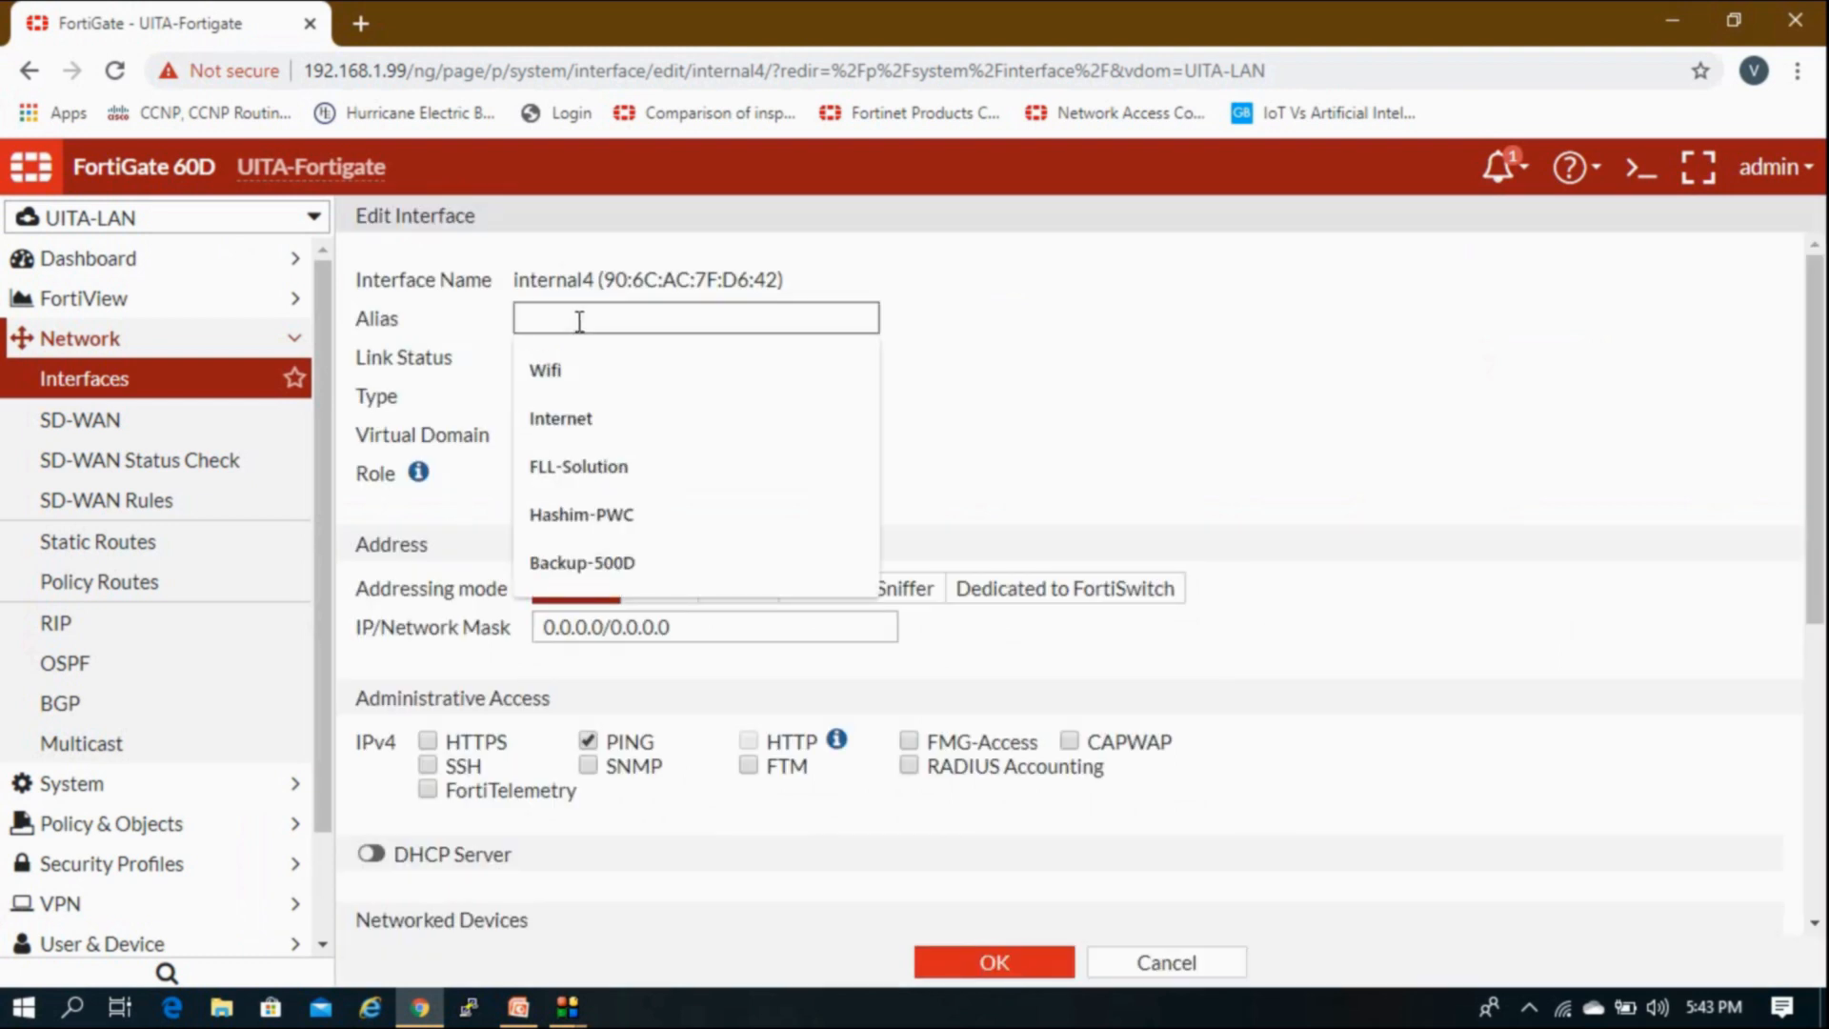
{"action": "type", "text": "Test"}
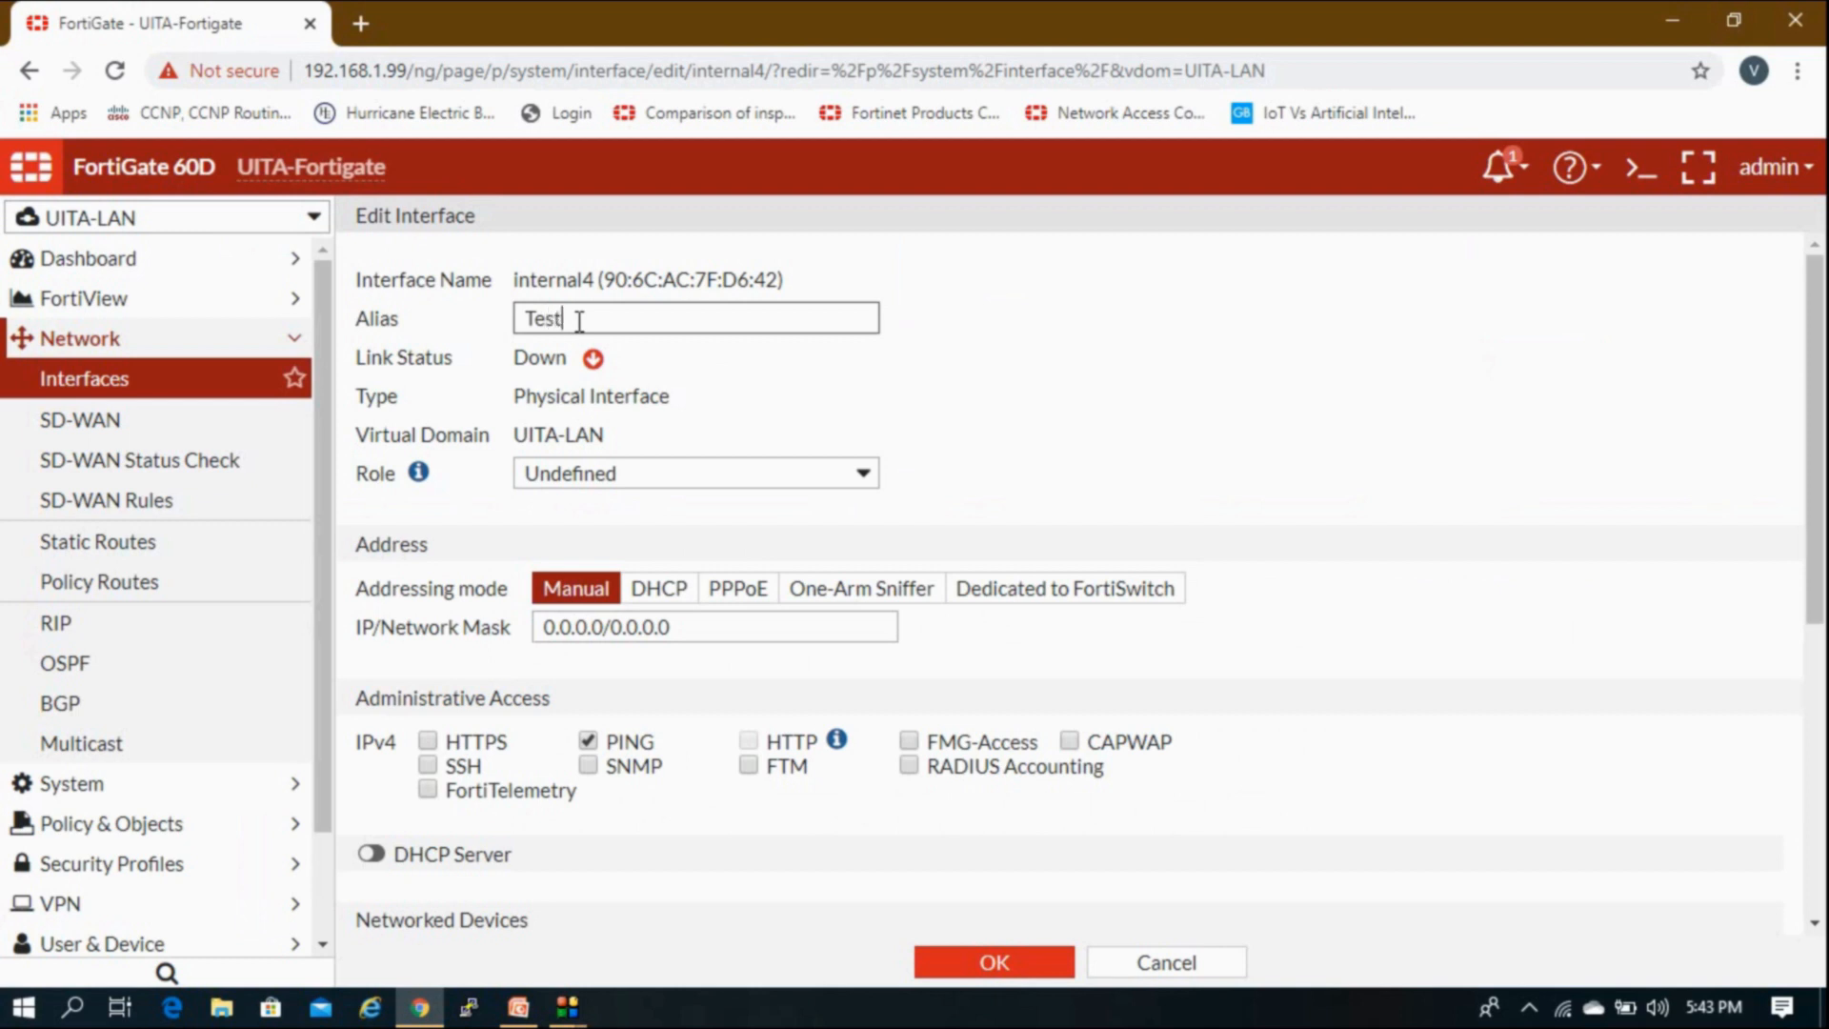
{"action": "left_click", "coordinate": [598, 481]}
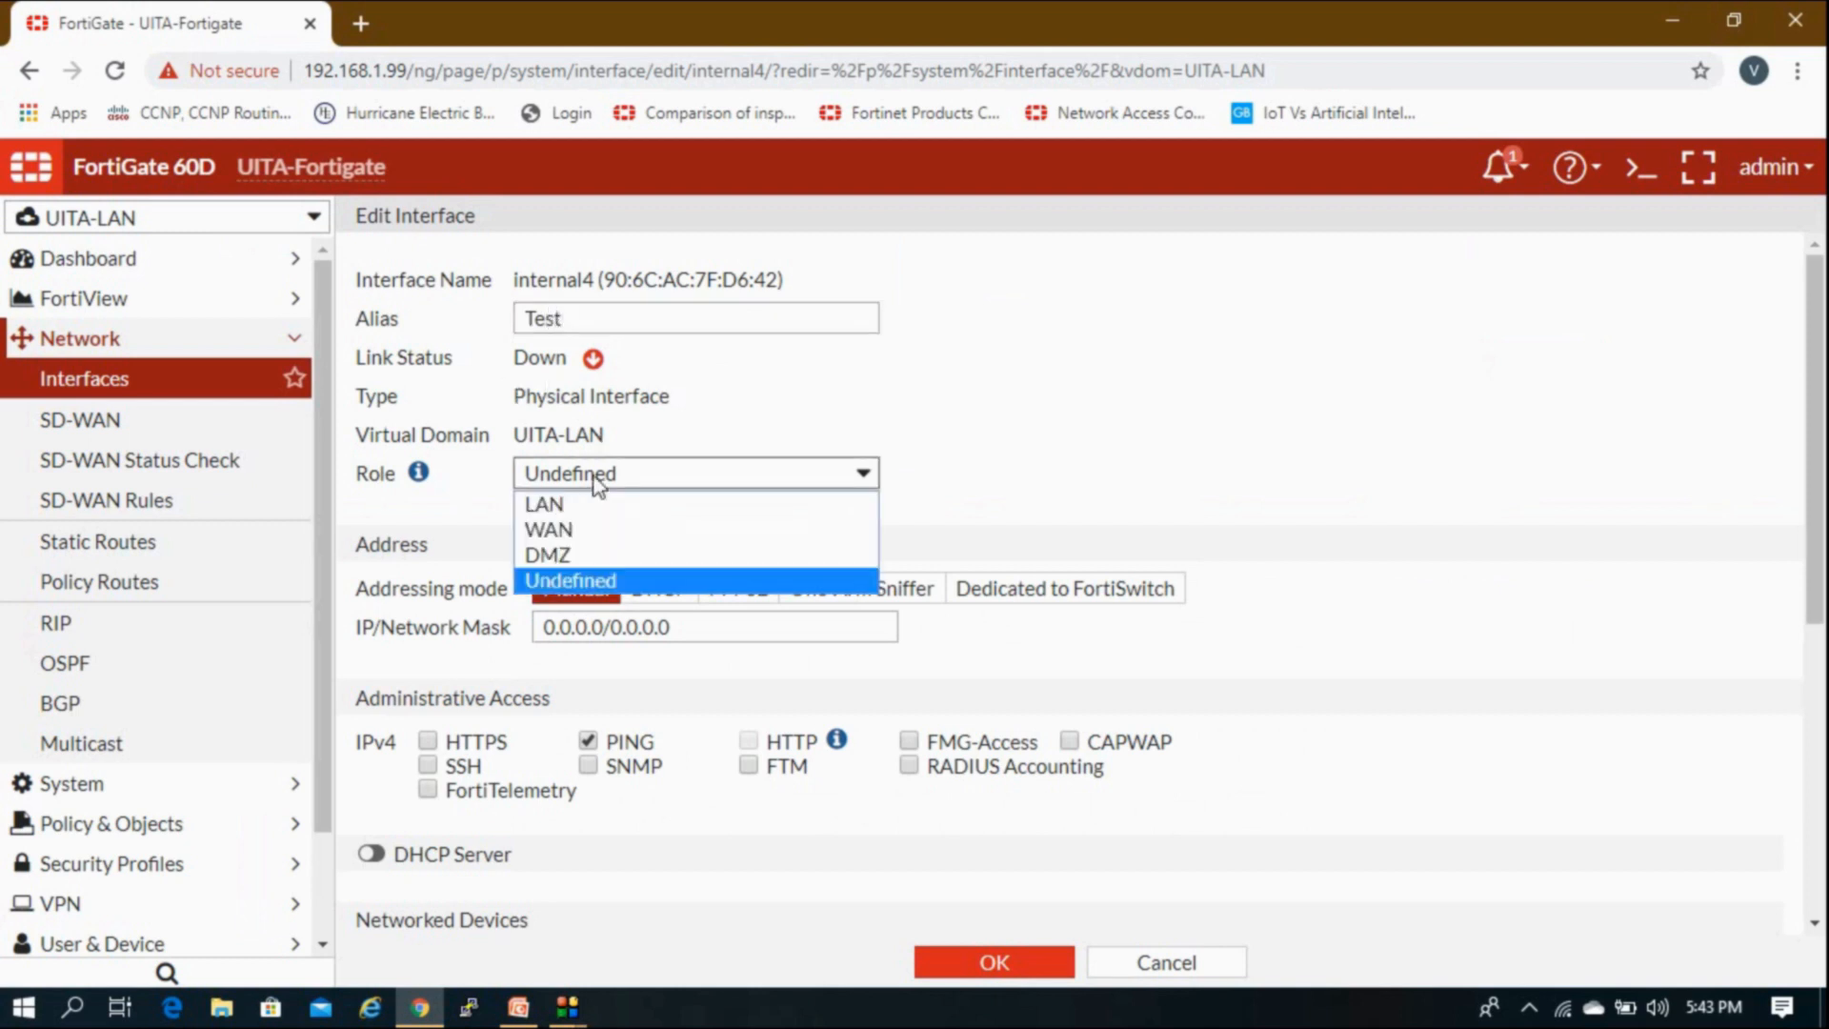
{"action": "left_click", "coordinate": [583, 505]}
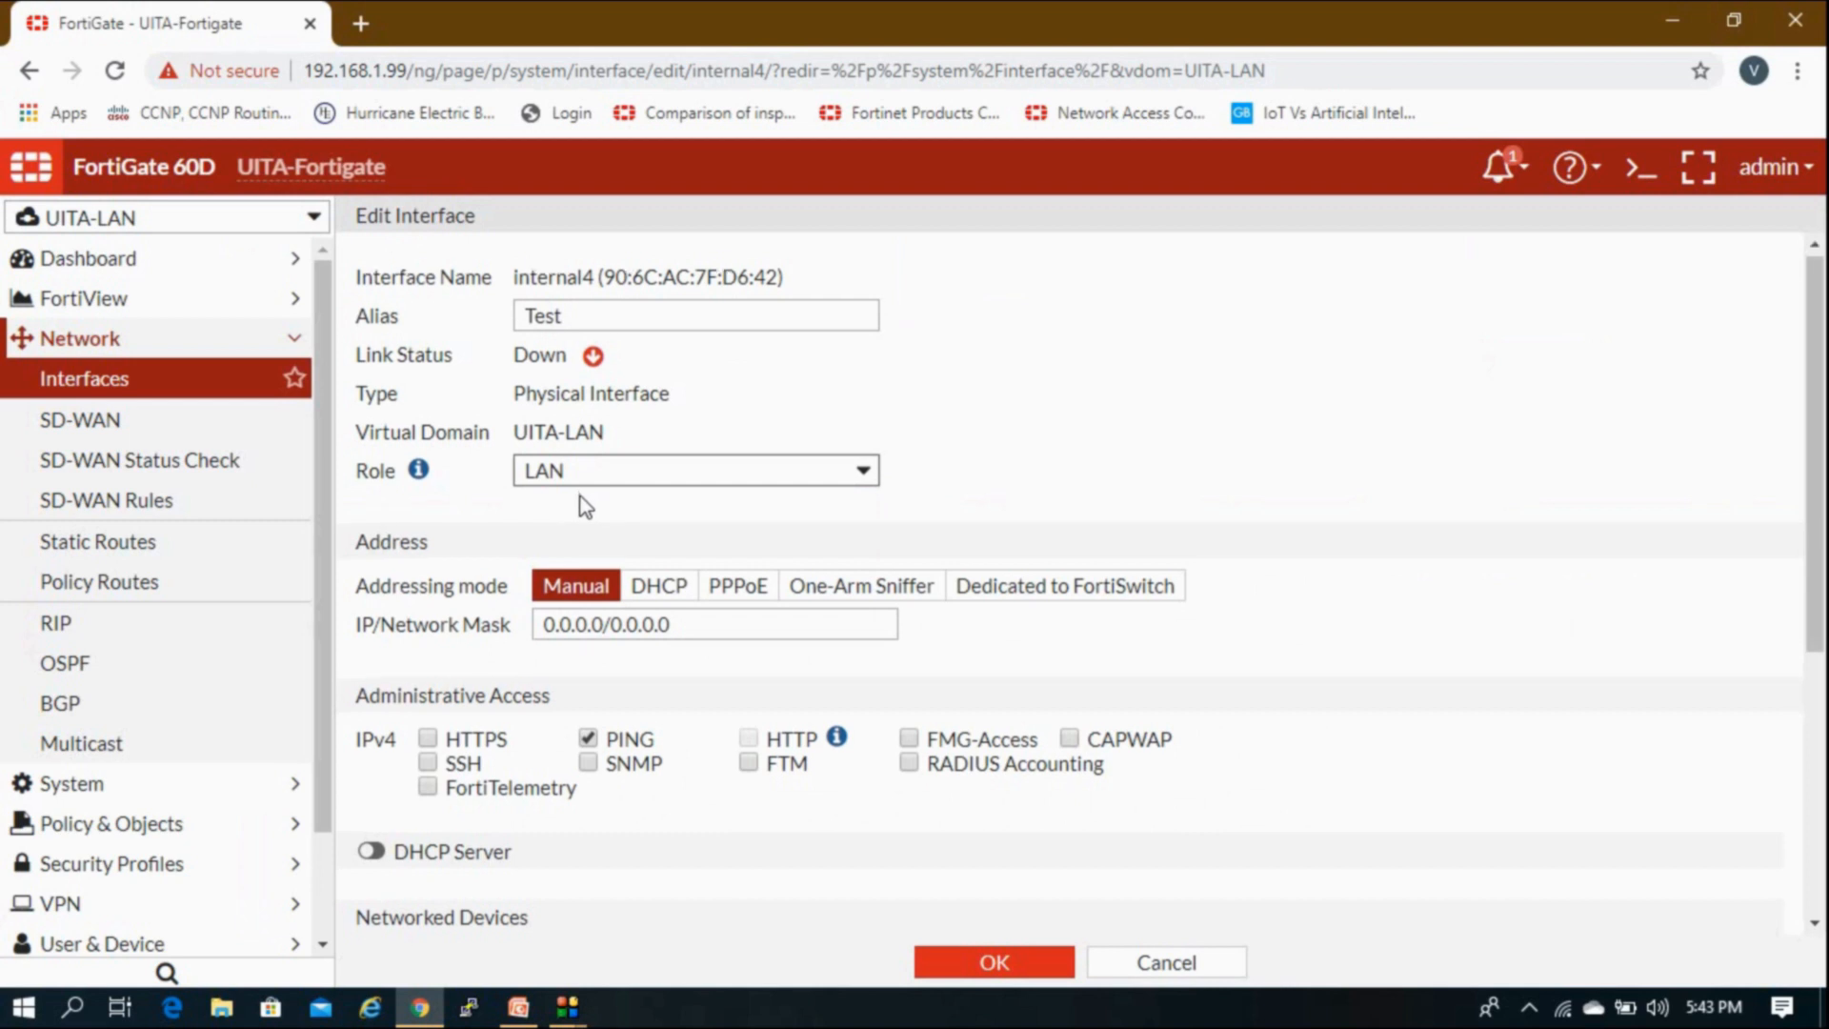
Step: Replace internal4's 0.0.0.0/0.0.0.0 address with 192.168.2.99/255.255.255.0
{"action": "scroll", "coordinate": [580, 495], "scroll_direction": "down", "scroll_amount": 1}
{"action": "left_click_drag", "start_coordinate": [678, 503], "coordinate": [434, 486]}
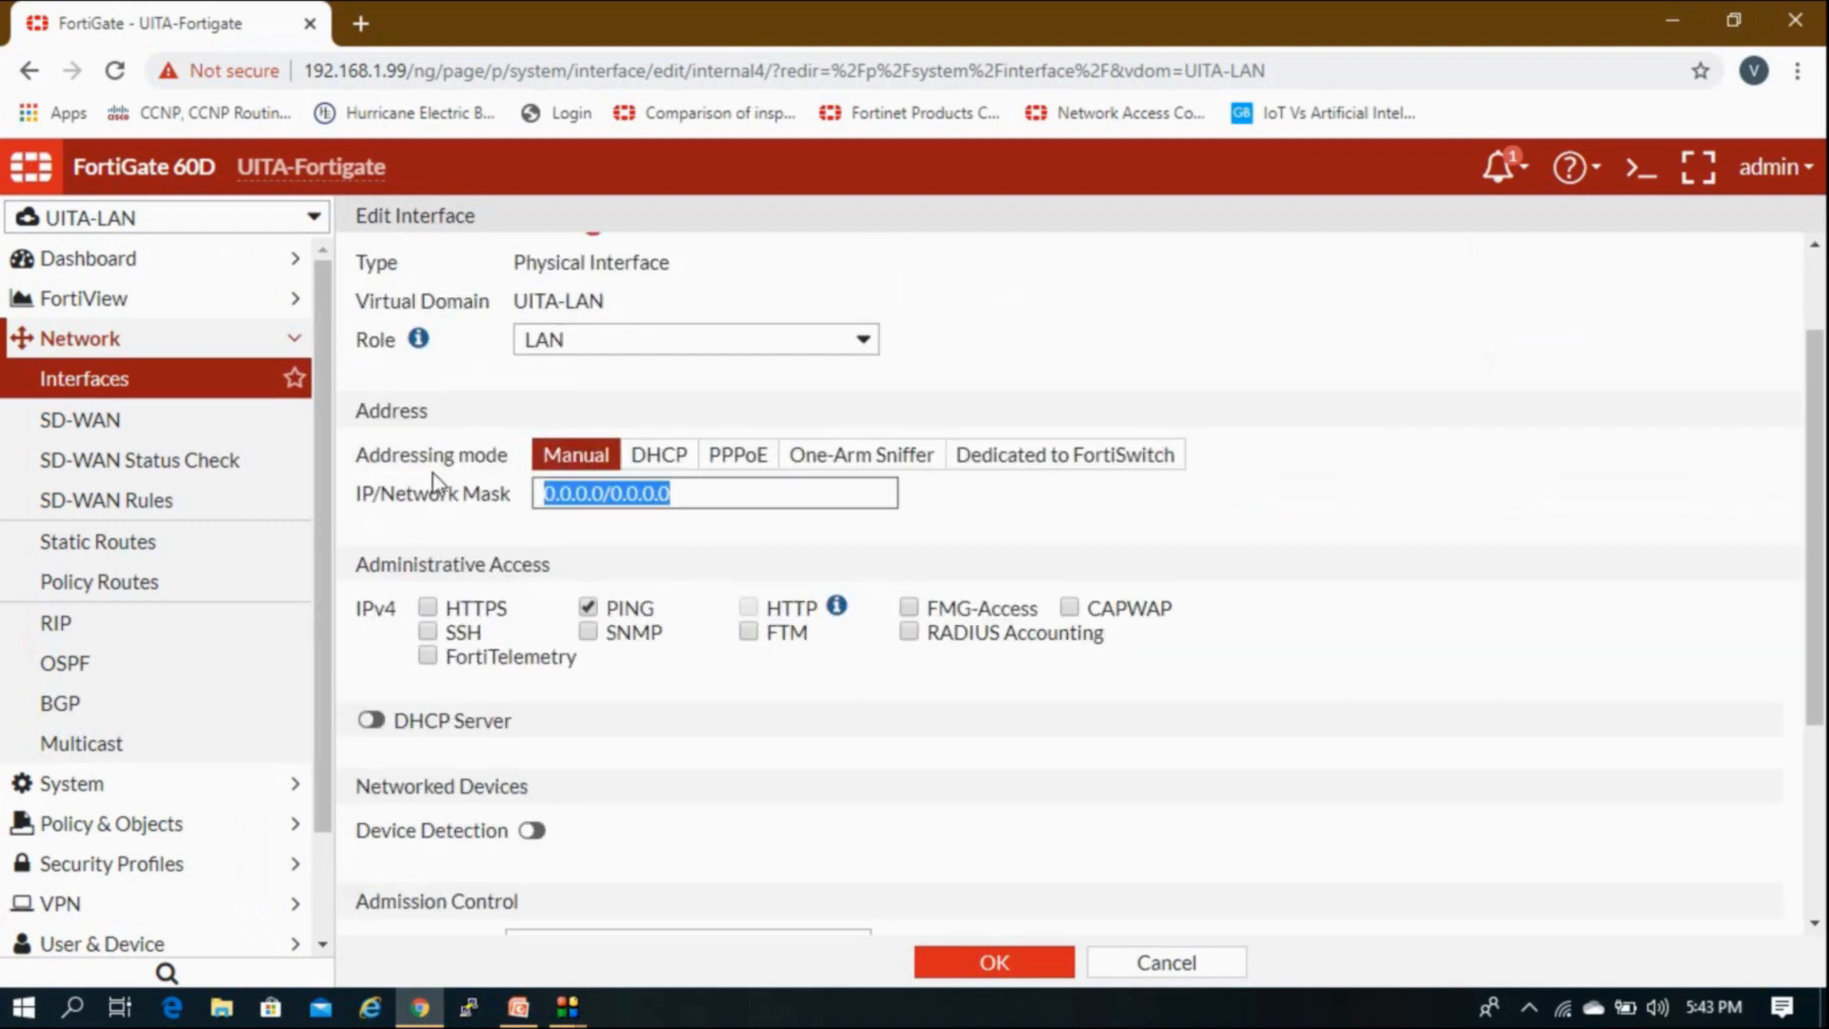
{"action": "type", "text": "192.1"}
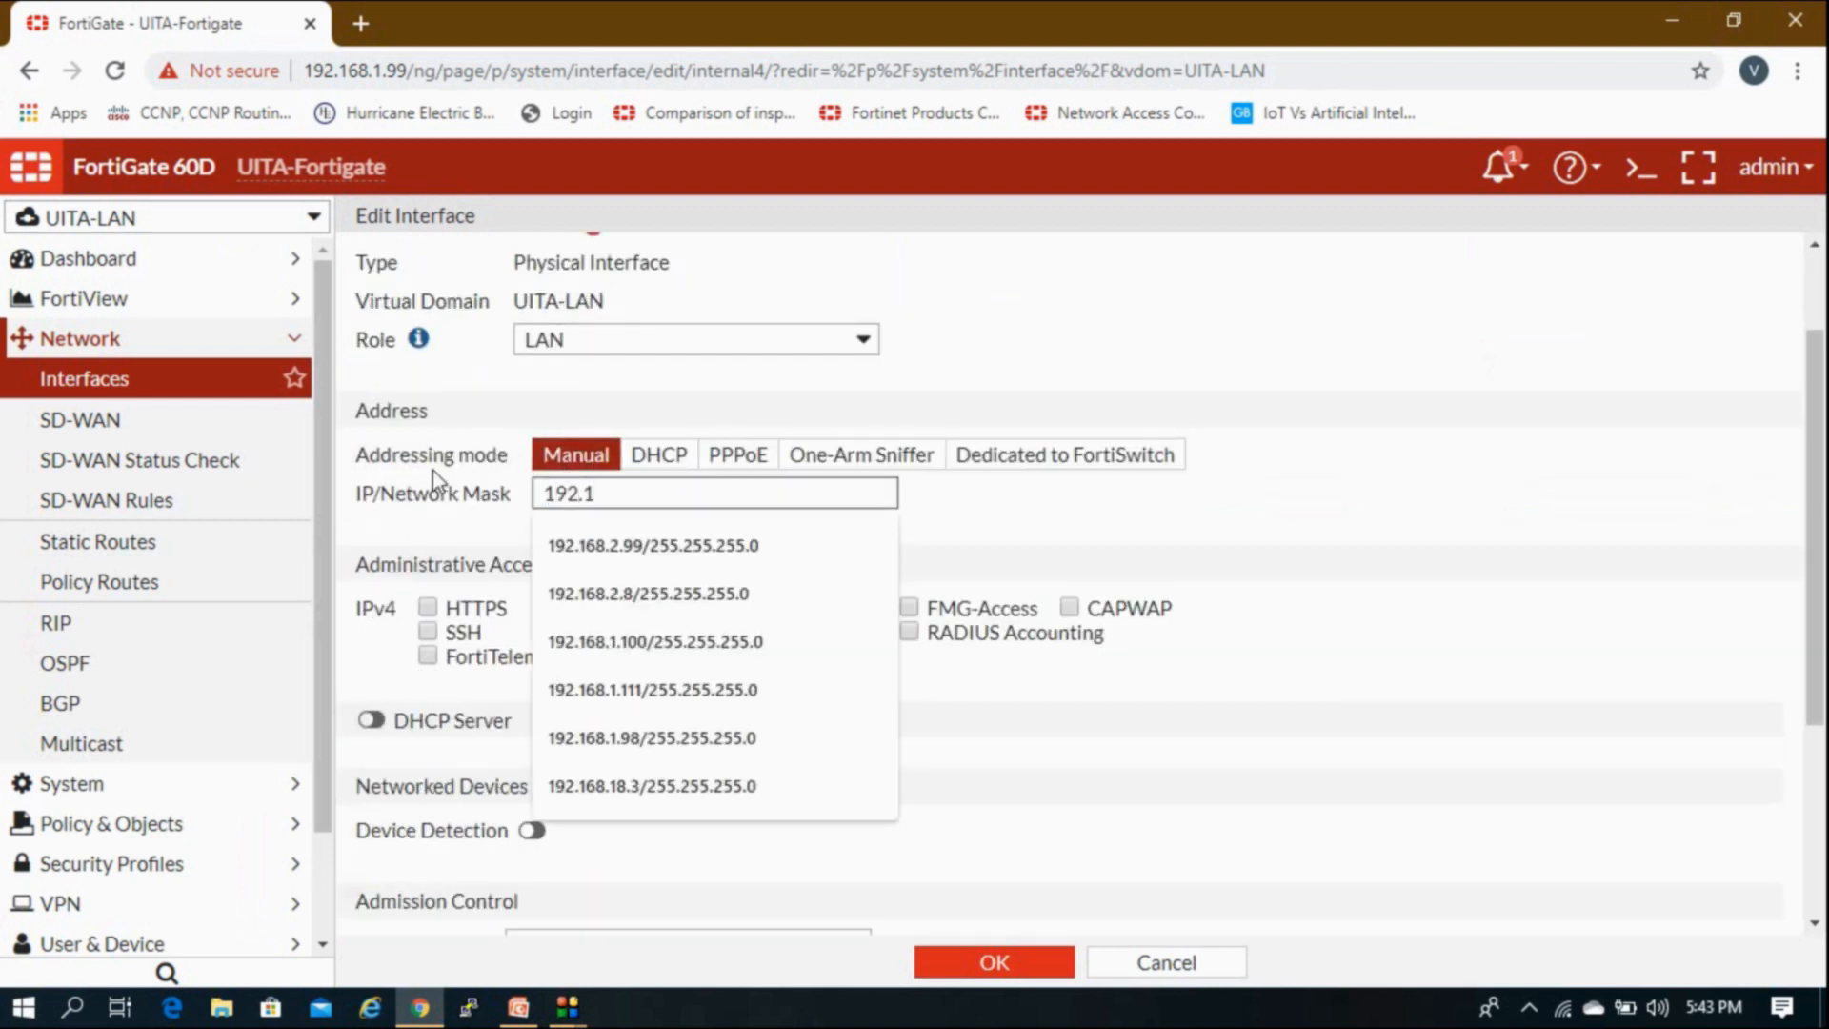
{"action": "type", "text": "8"}
{"action": "key", "text": "BackSpace"}
{"action": "type", "text": "68.2"}
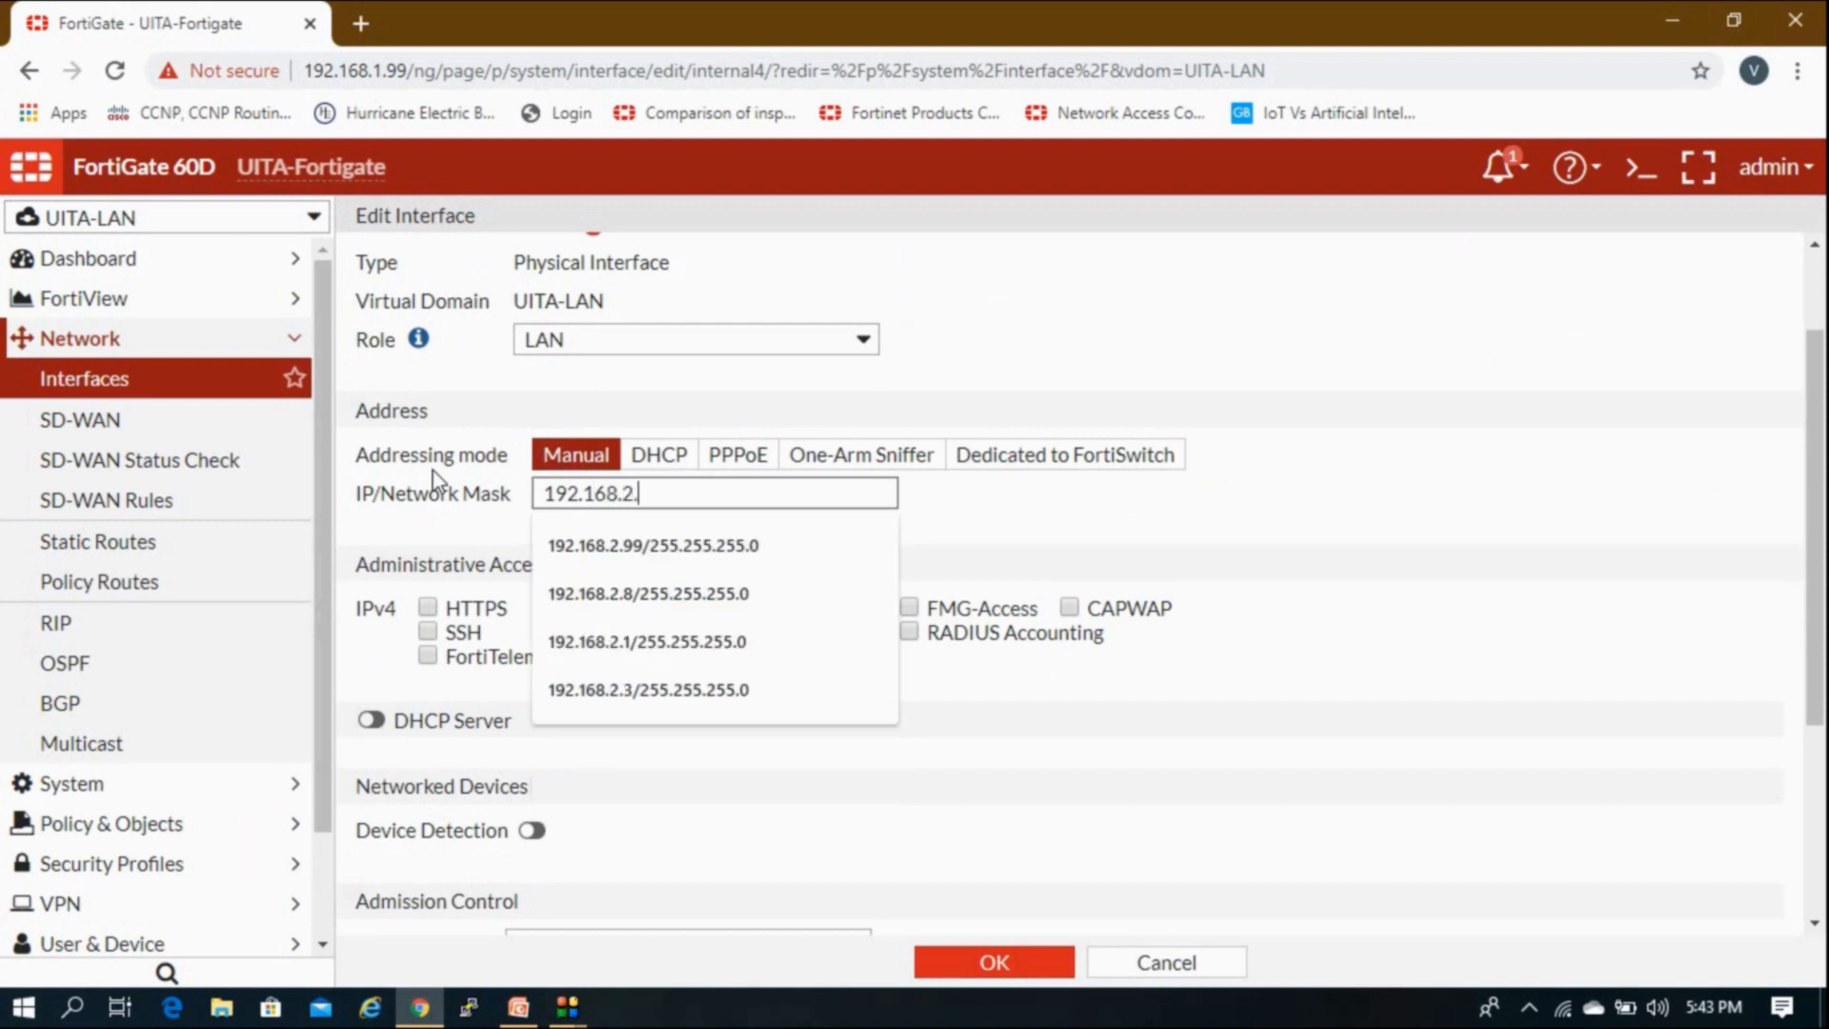
{"action": "type", "text": ".99/255.255.255.0"}
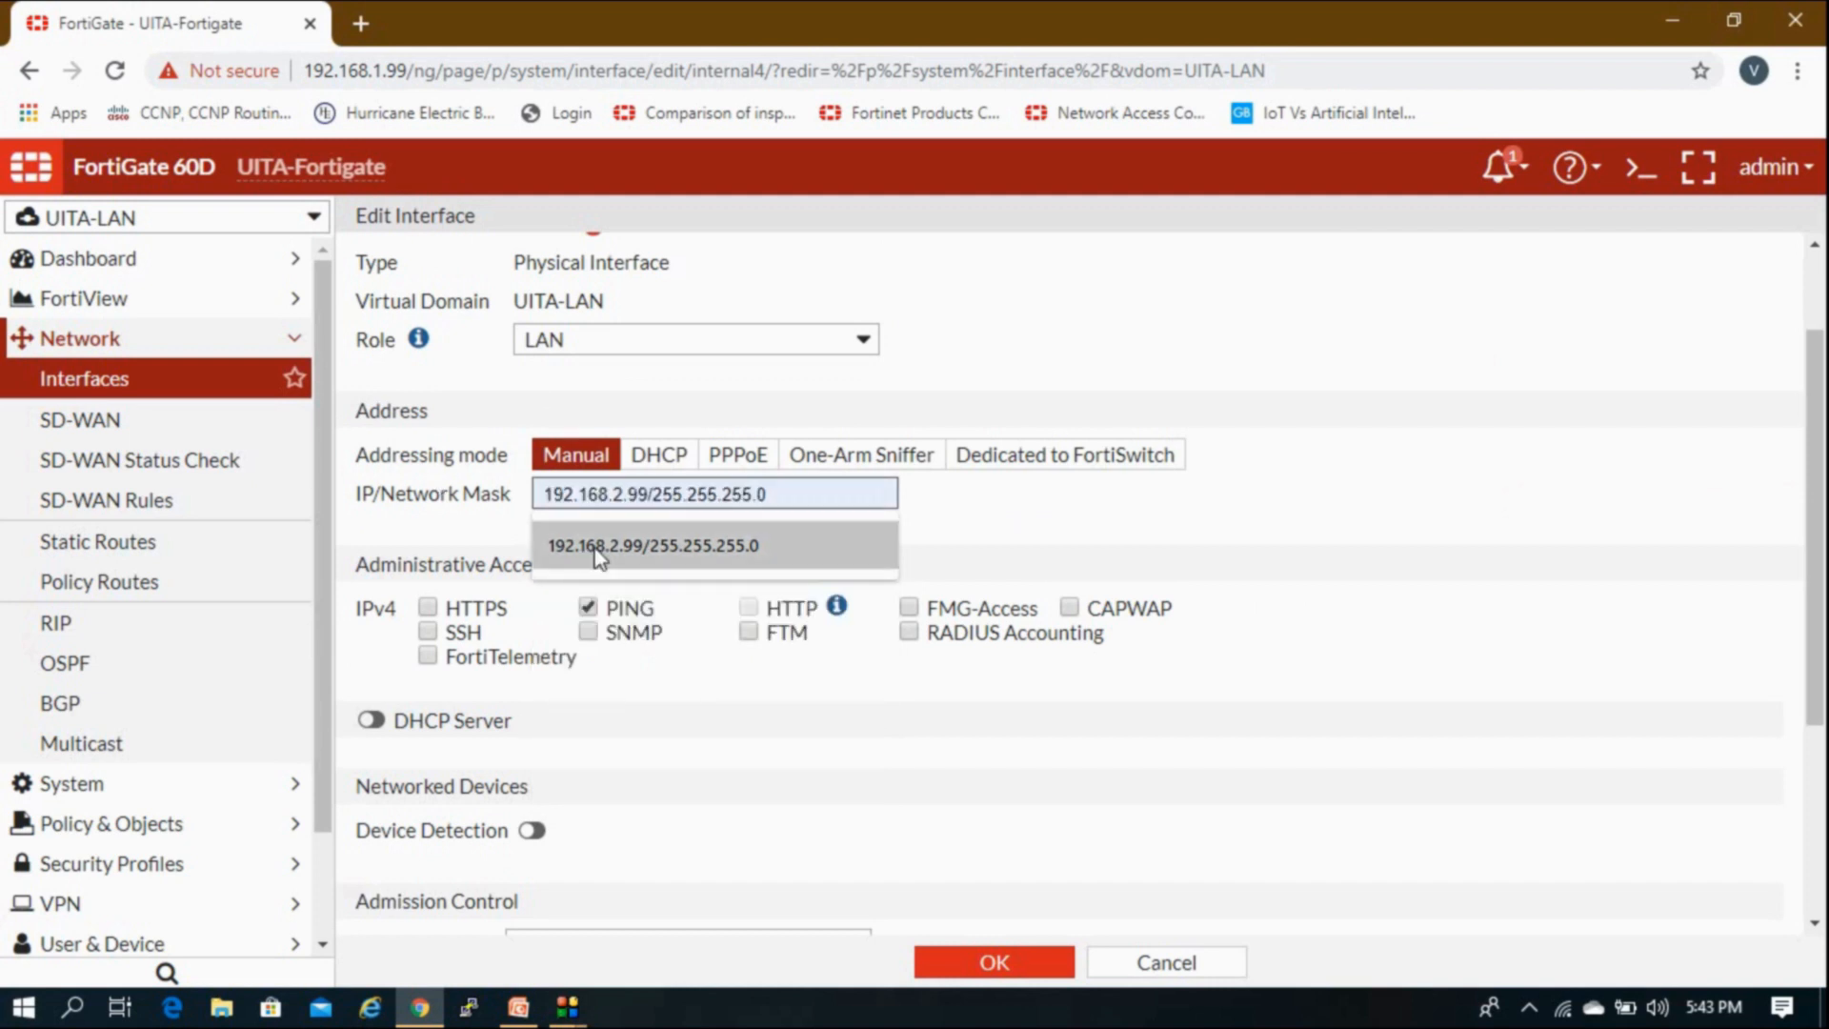
{"action": "left_click", "coordinate": [596, 546]}
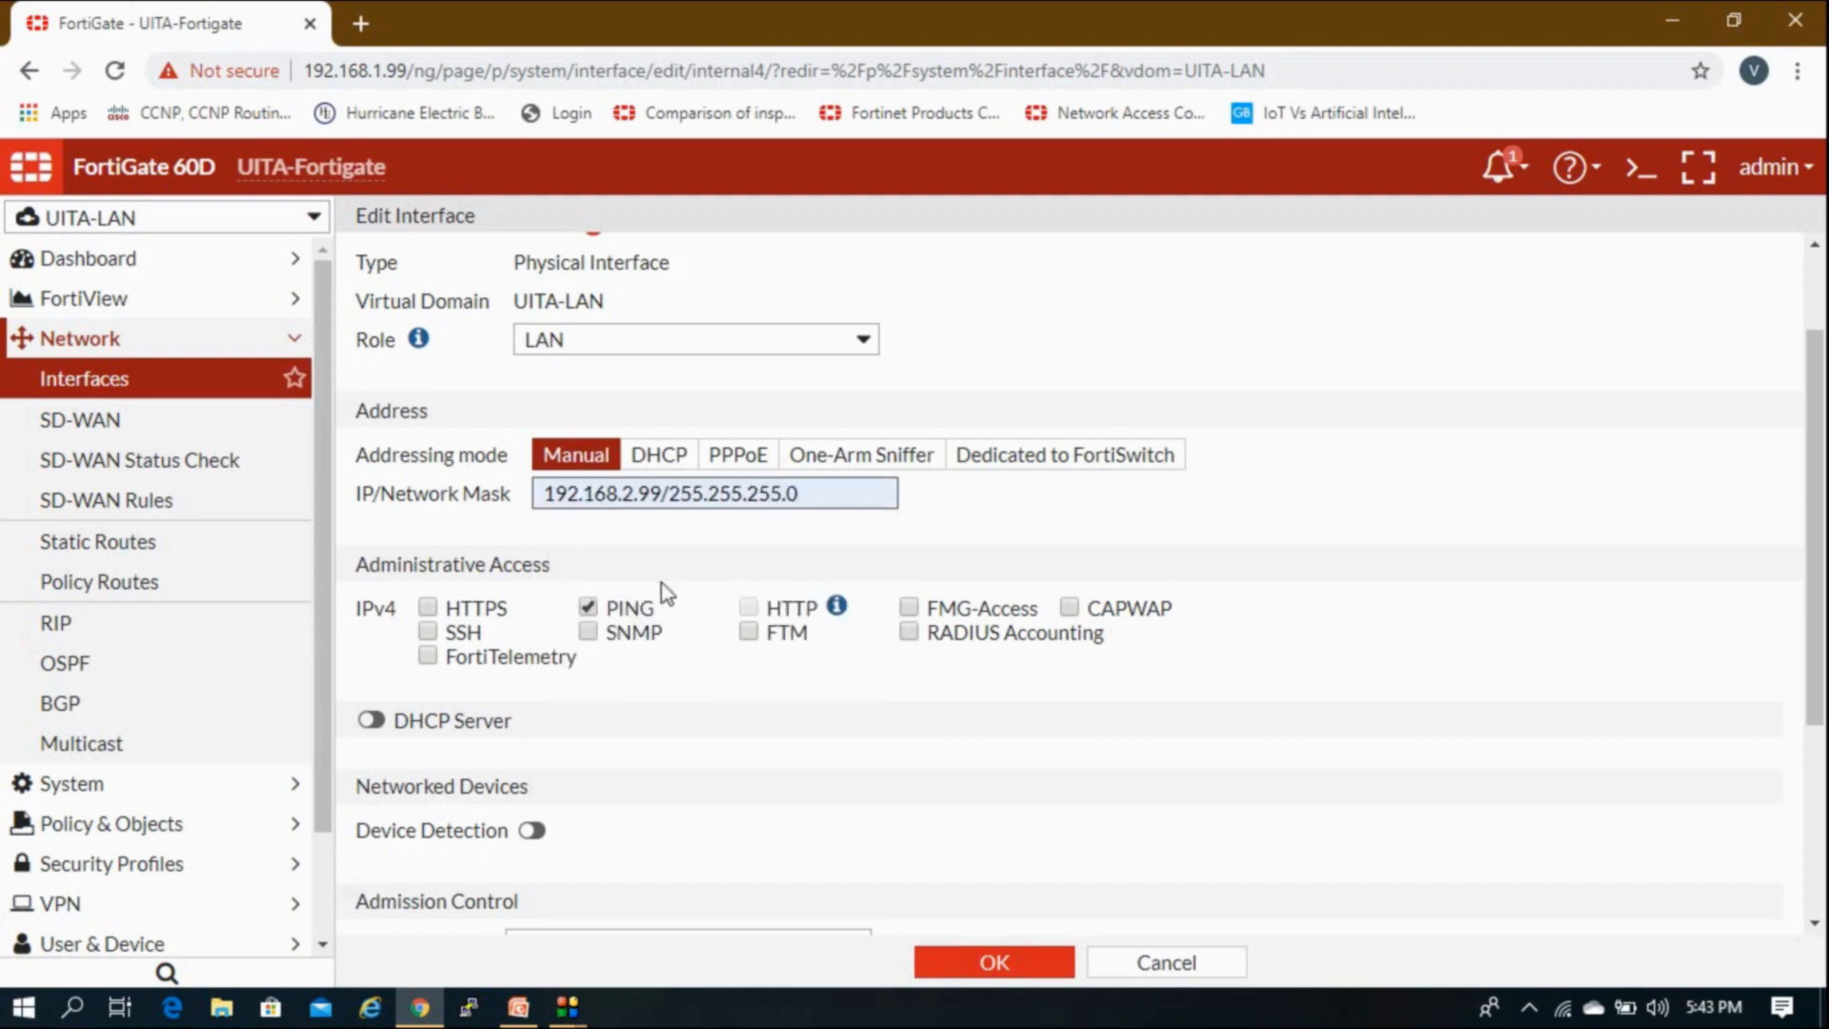
Step: Enable the DHCP server on internal4 and review ranges 192.168.2.1–98 and 192.168.2.100–254
{"action": "scroll", "coordinate": [674, 624], "scroll_direction": "down", "scroll_amount": 3}
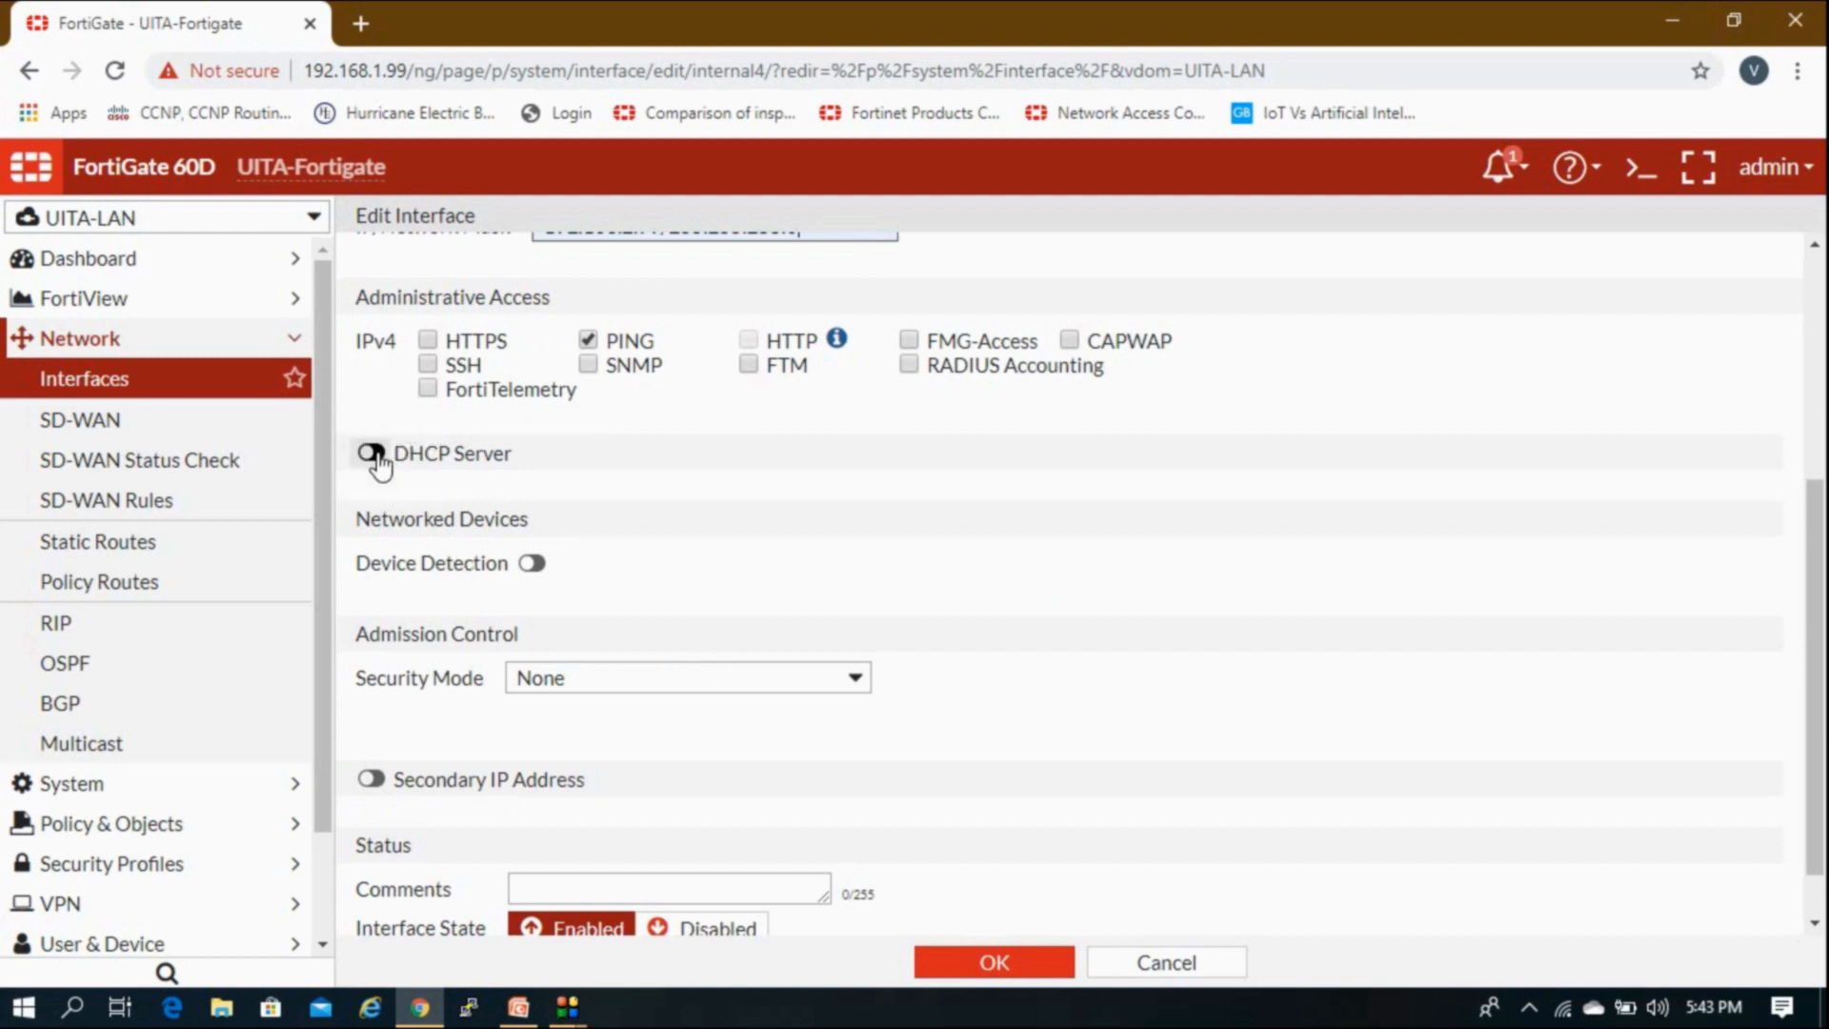
{"action": "scroll", "coordinate": [759, 540], "scroll_direction": "up", "scroll_amount": 3}
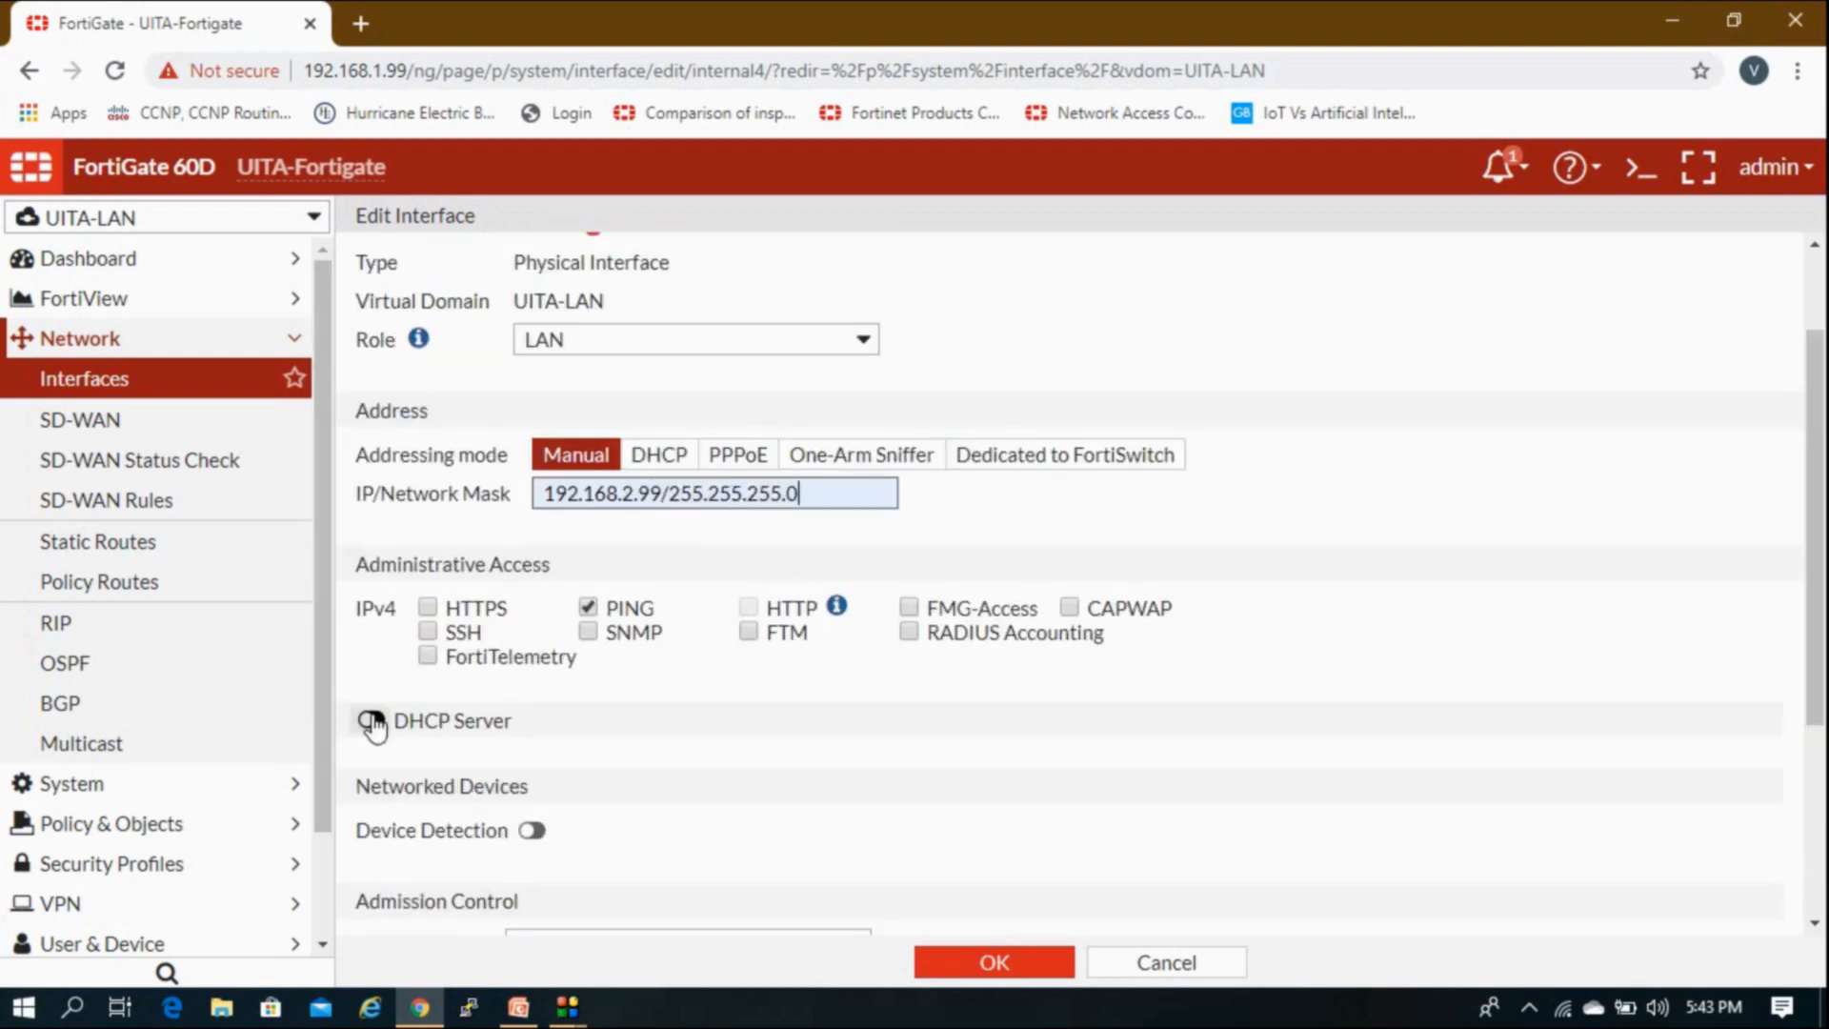
{"action": "left_click", "coordinate": [372, 722]}
{"action": "scroll", "coordinate": [377, 726], "scroll_direction": "down", "scroll_amount": 3}
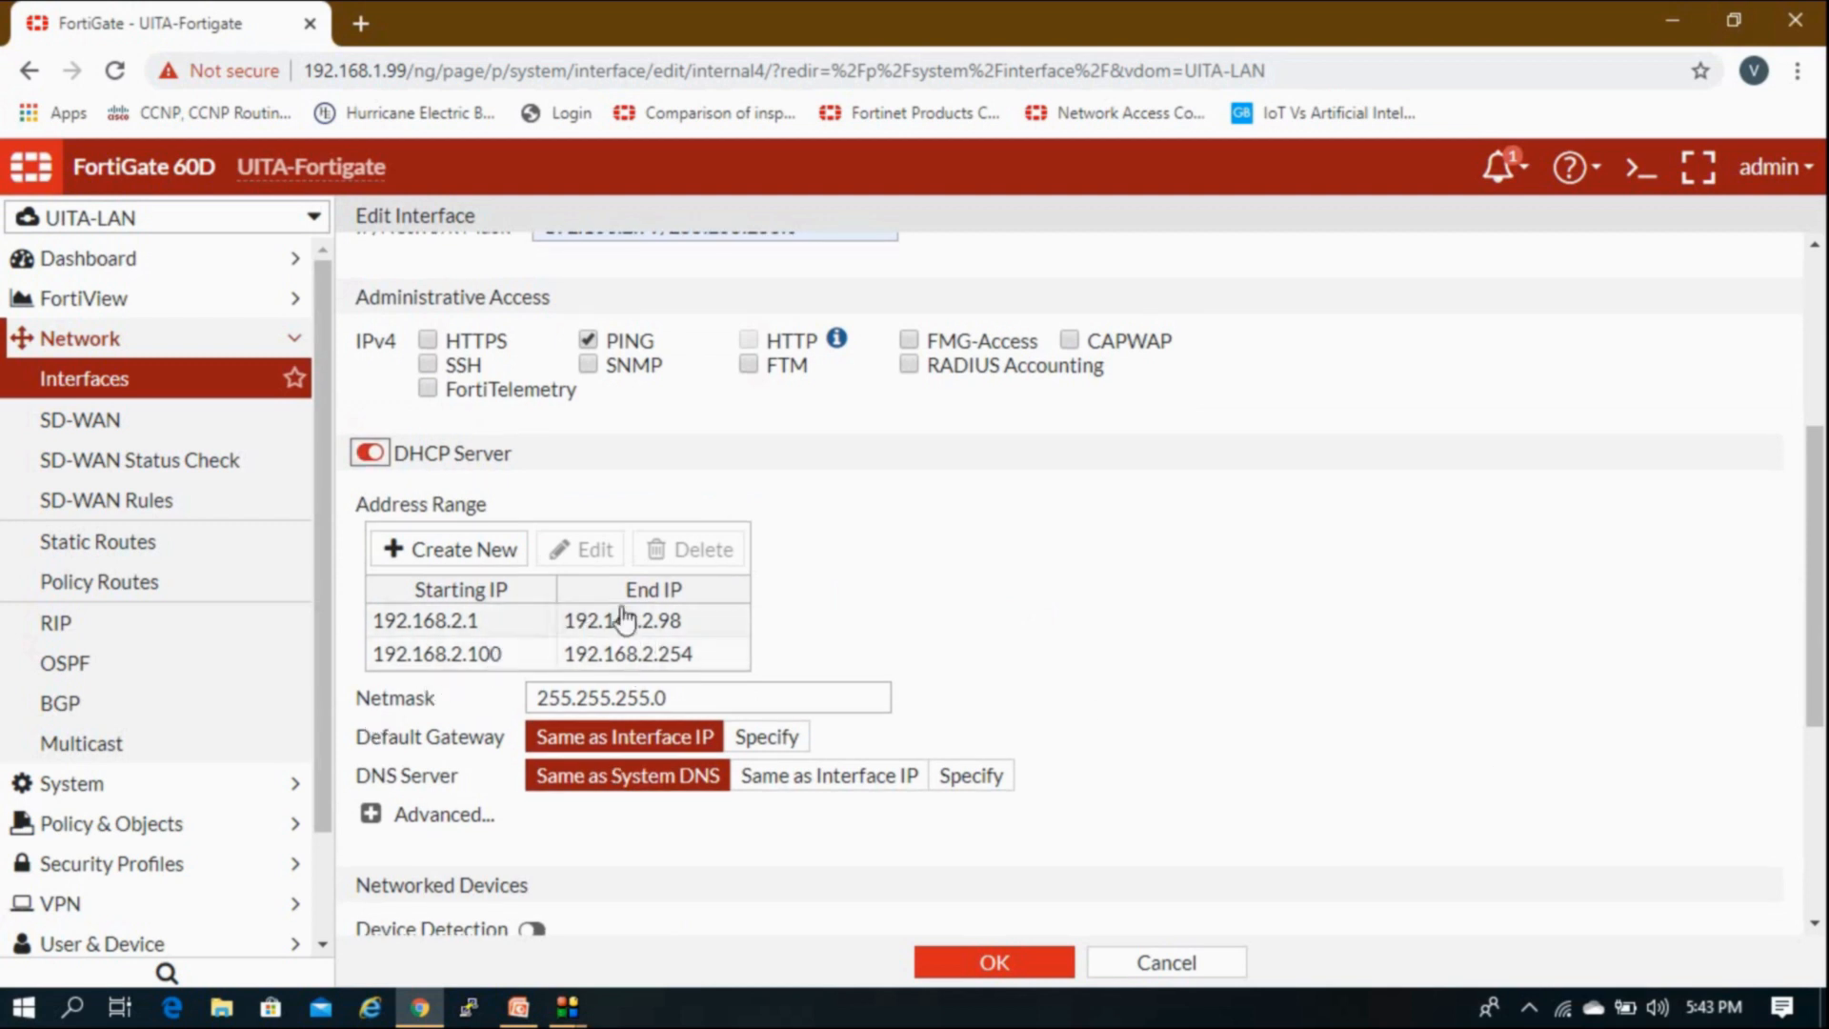
{"action": "scroll", "coordinate": [584, 652], "scroll_direction": "down", "scroll_amount": 1}
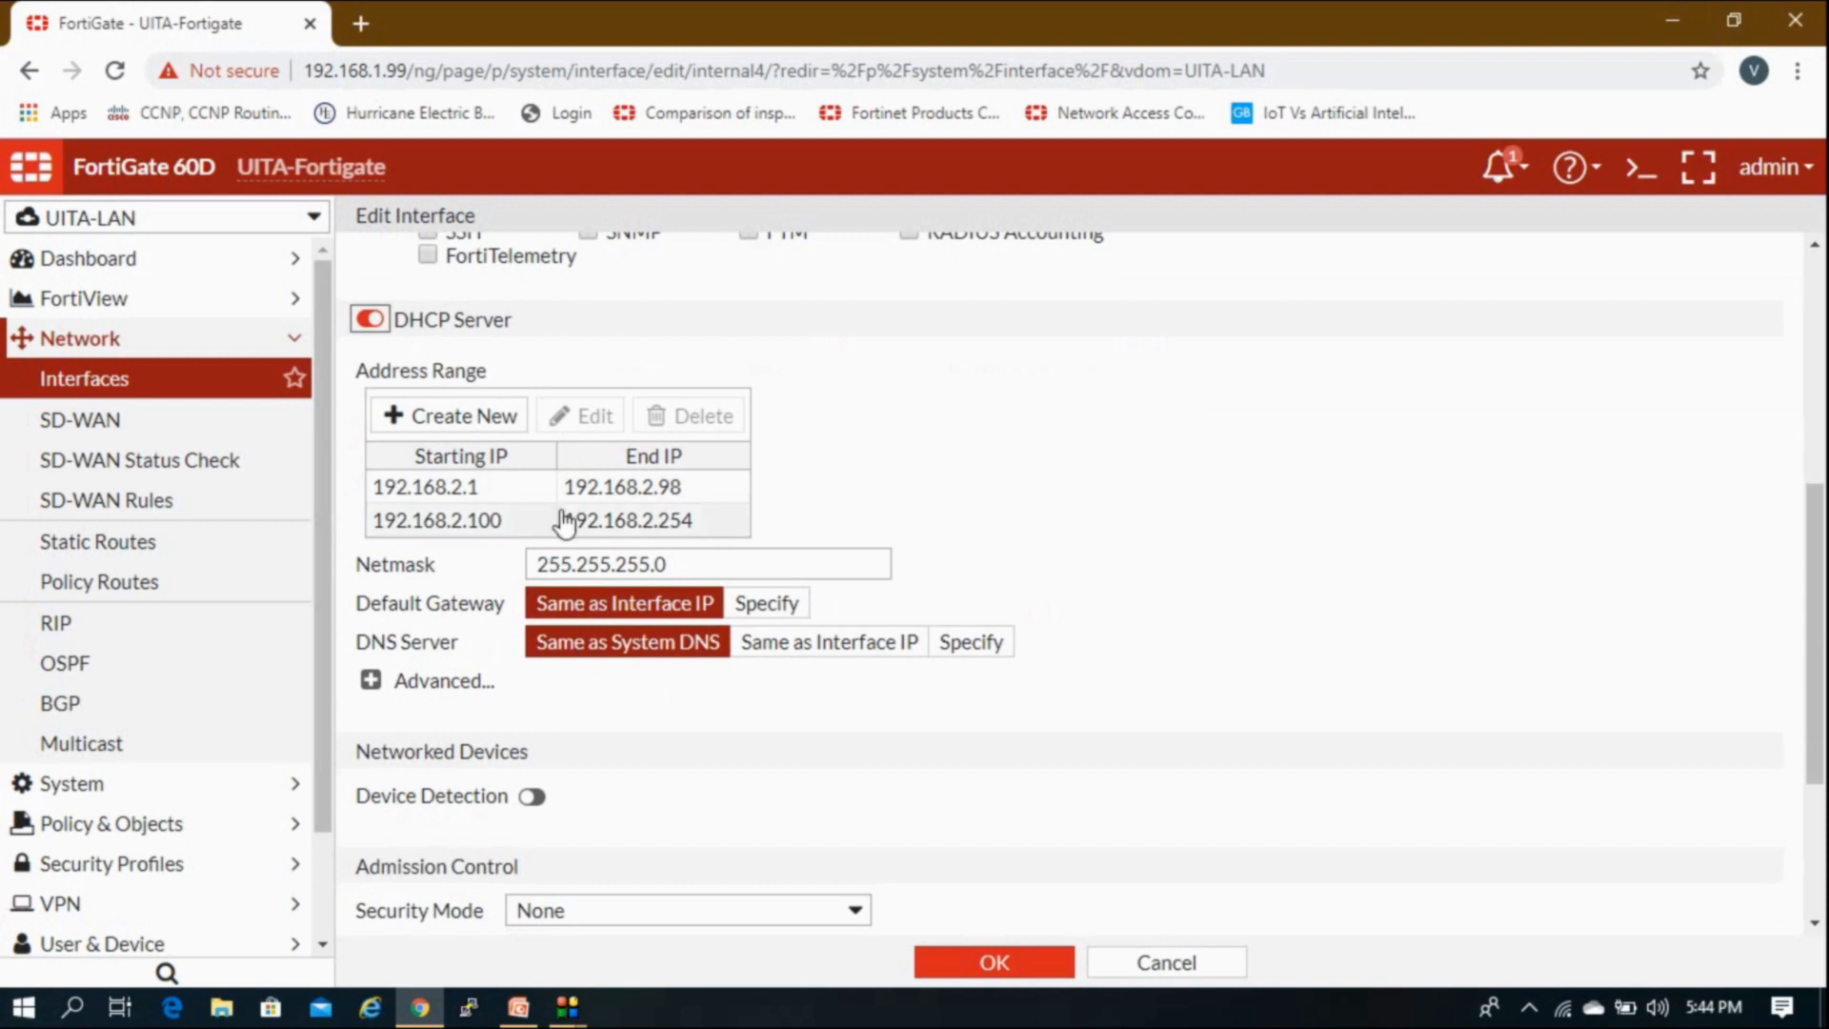
{"action": "scroll", "coordinate": [473, 505], "scroll_direction": "up", "scroll_amount": 1}
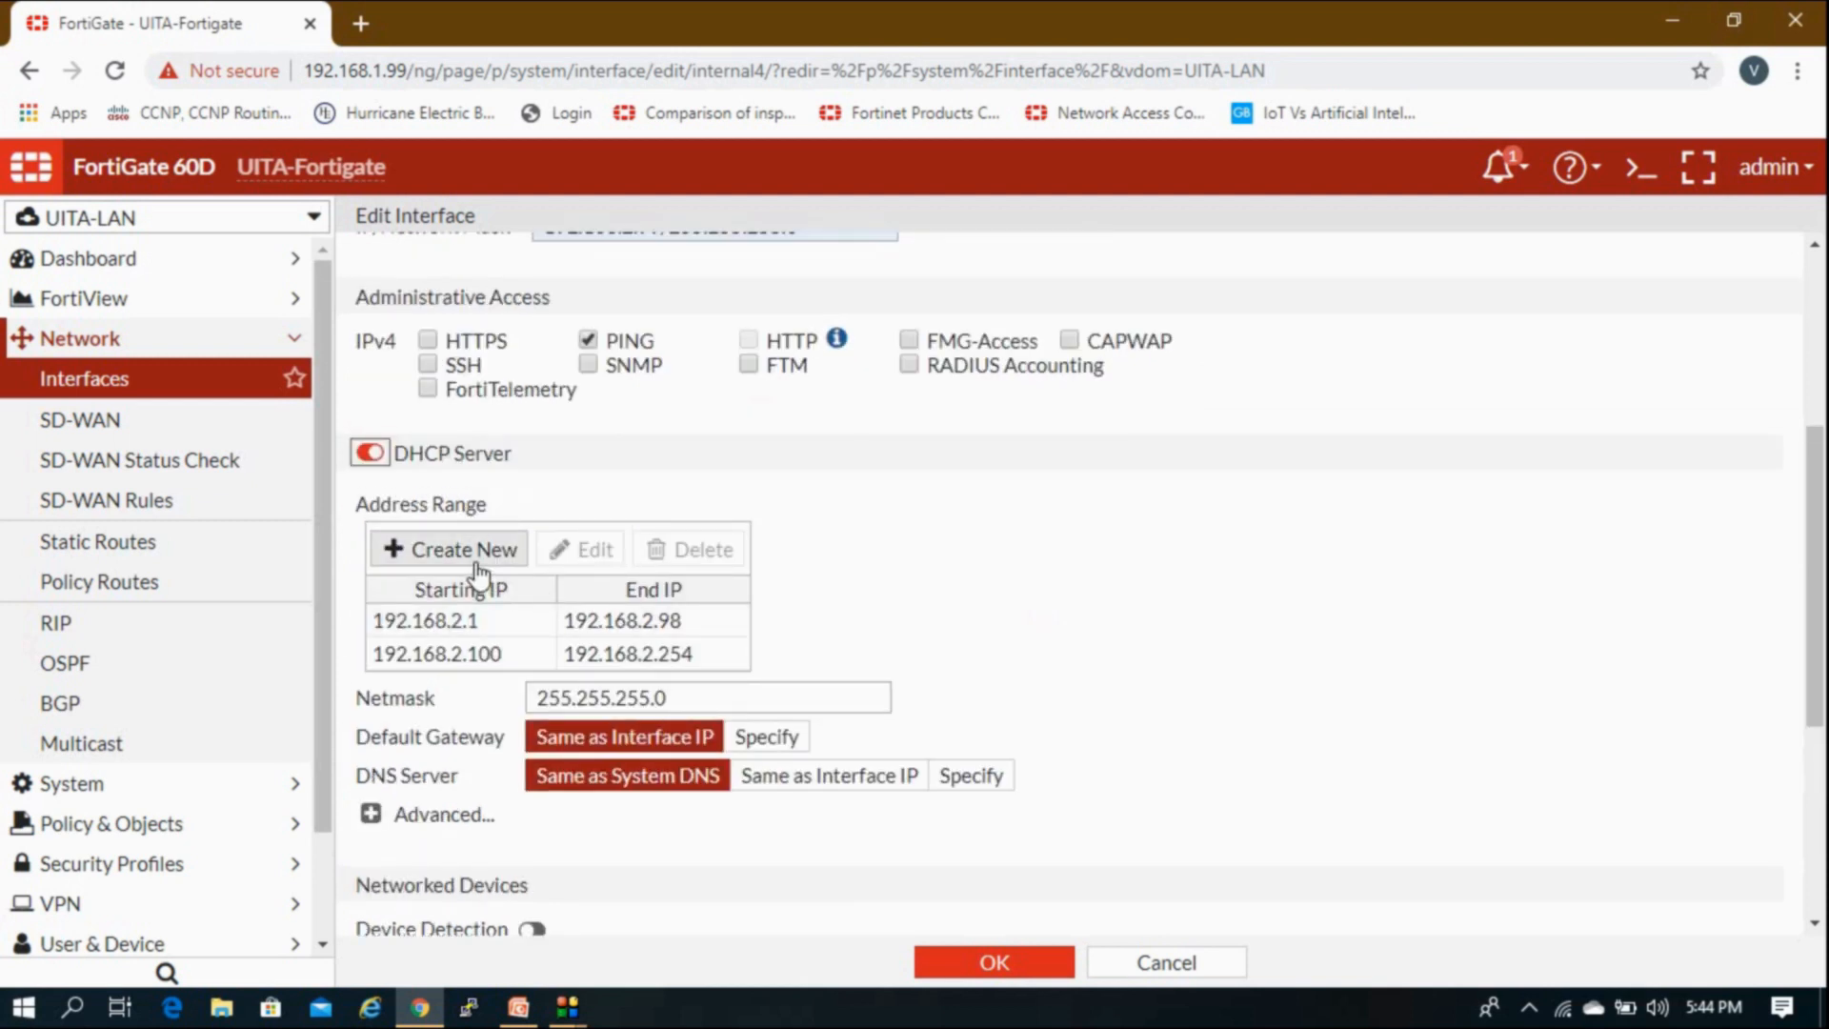
{"action": "left_click", "coordinate": [484, 657]}
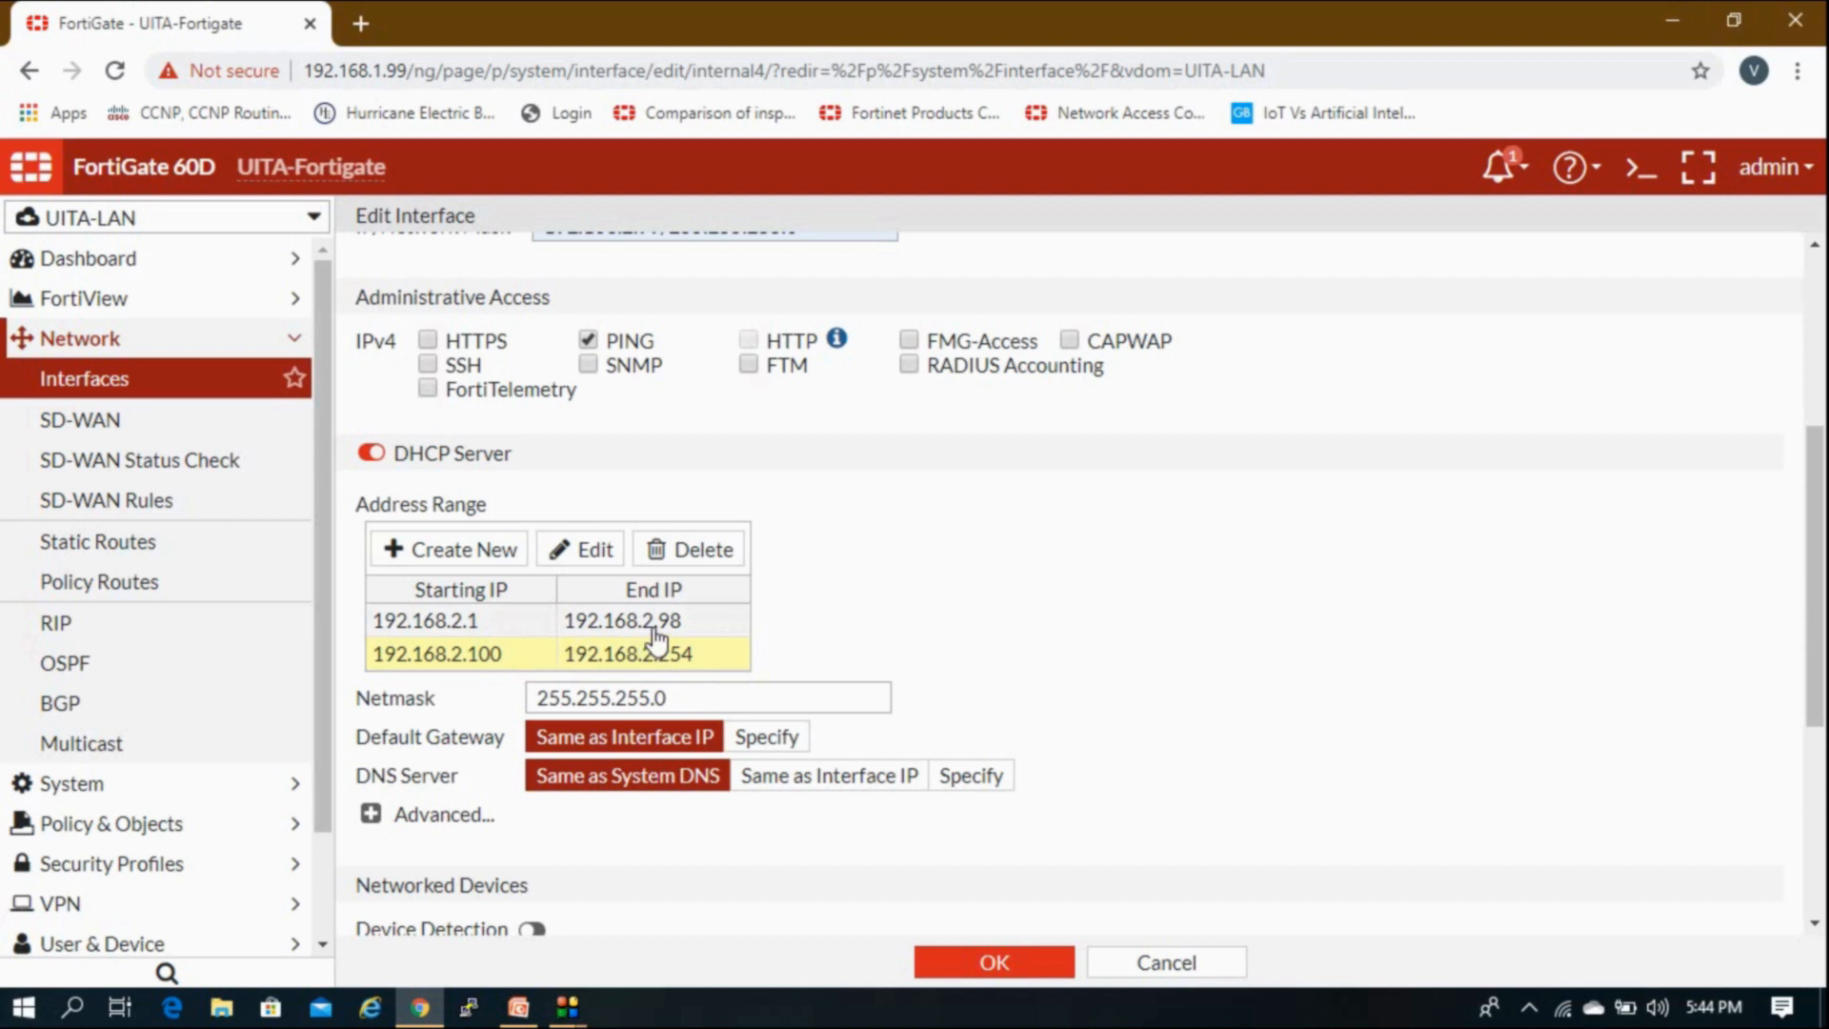
{"action": "left_click", "coordinate": [598, 697]}
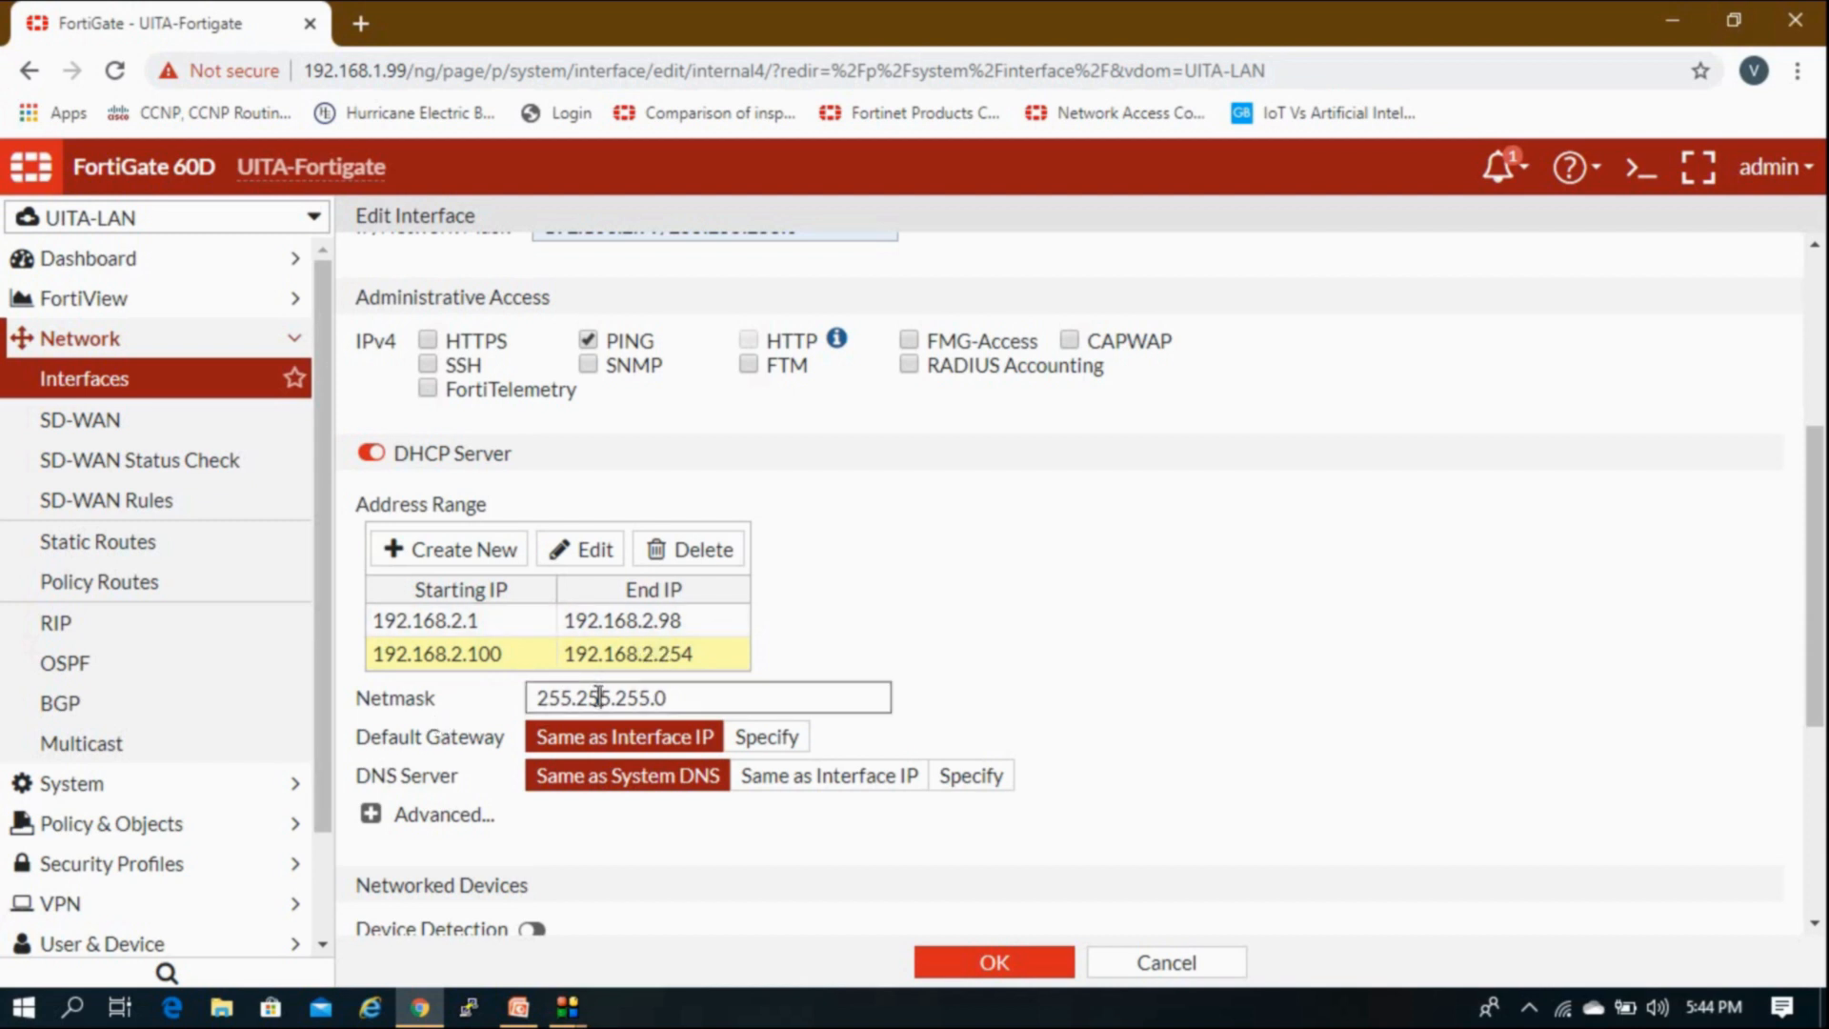
{"action": "scroll", "coordinate": [598, 698], "scroll_direction": "down", "scroll_amount": 1}
{"action": "left_click_drag", "start_coordinate": [387, 606], "coordinate": [485, 616]}
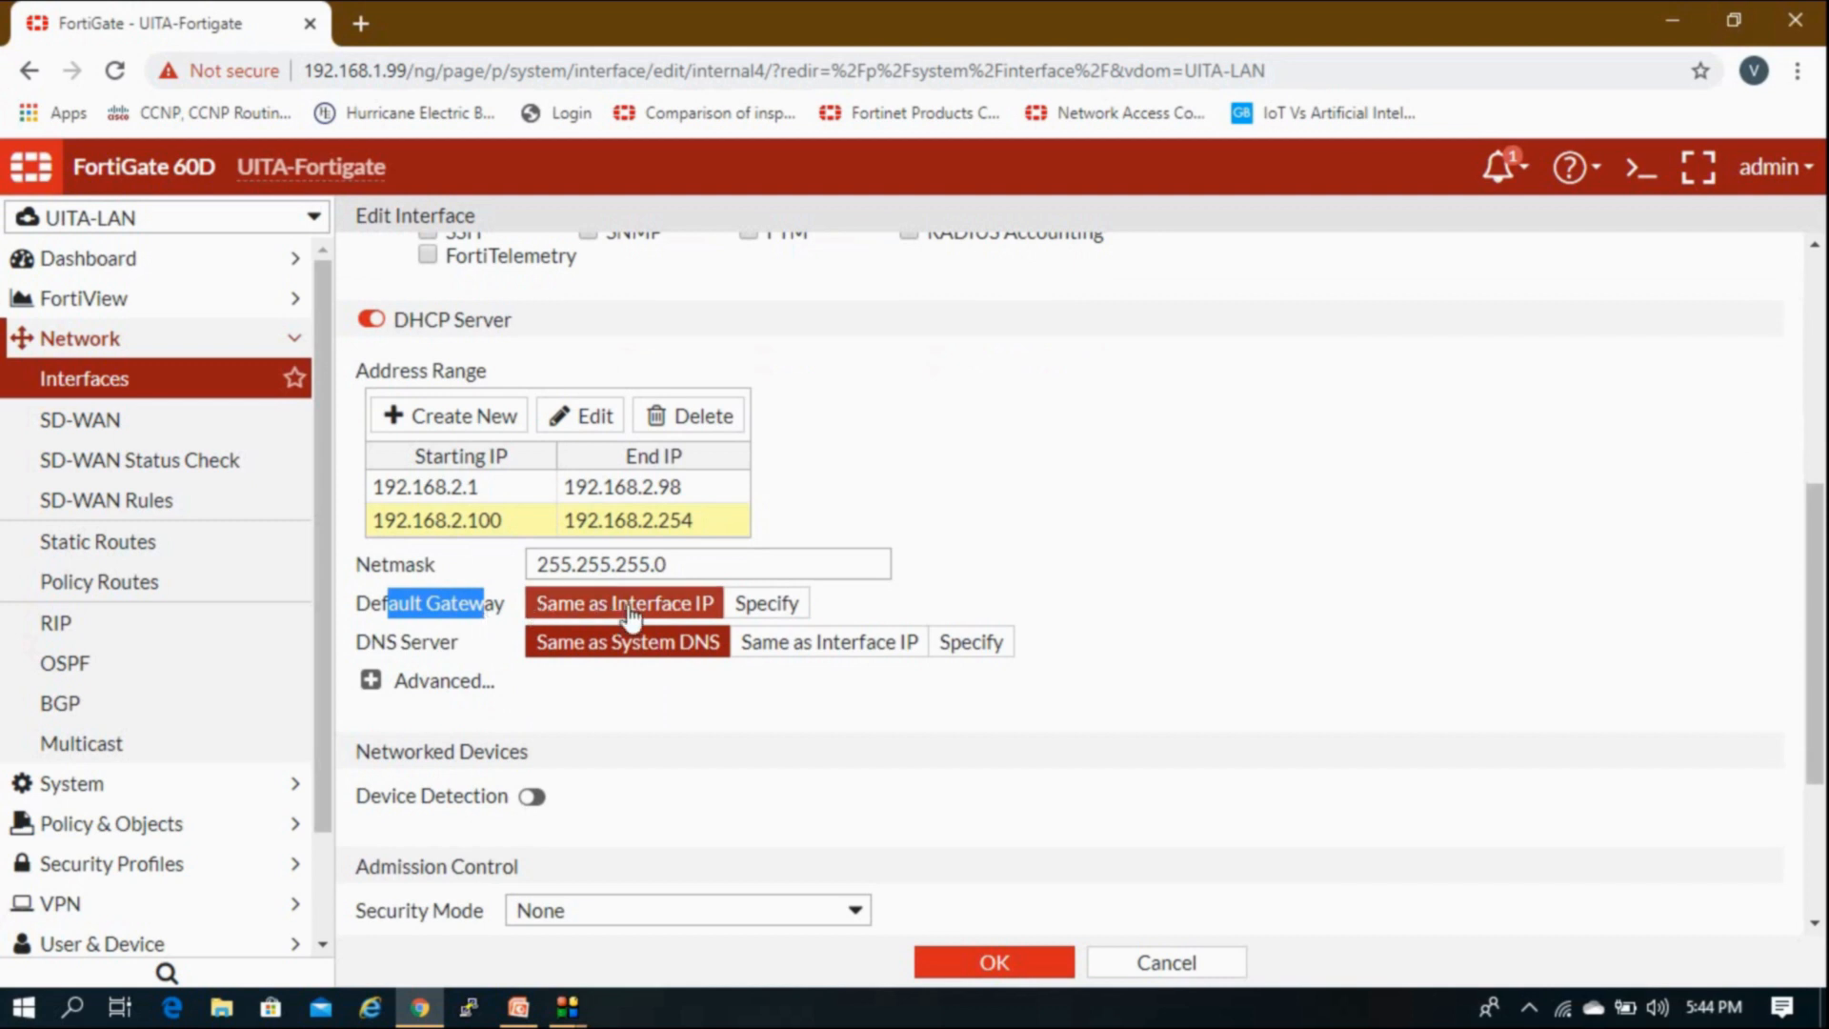
{"action": "scroll", "coordinate": [624, 620], "scroll_direction": "up", "scroll_amount": 2}
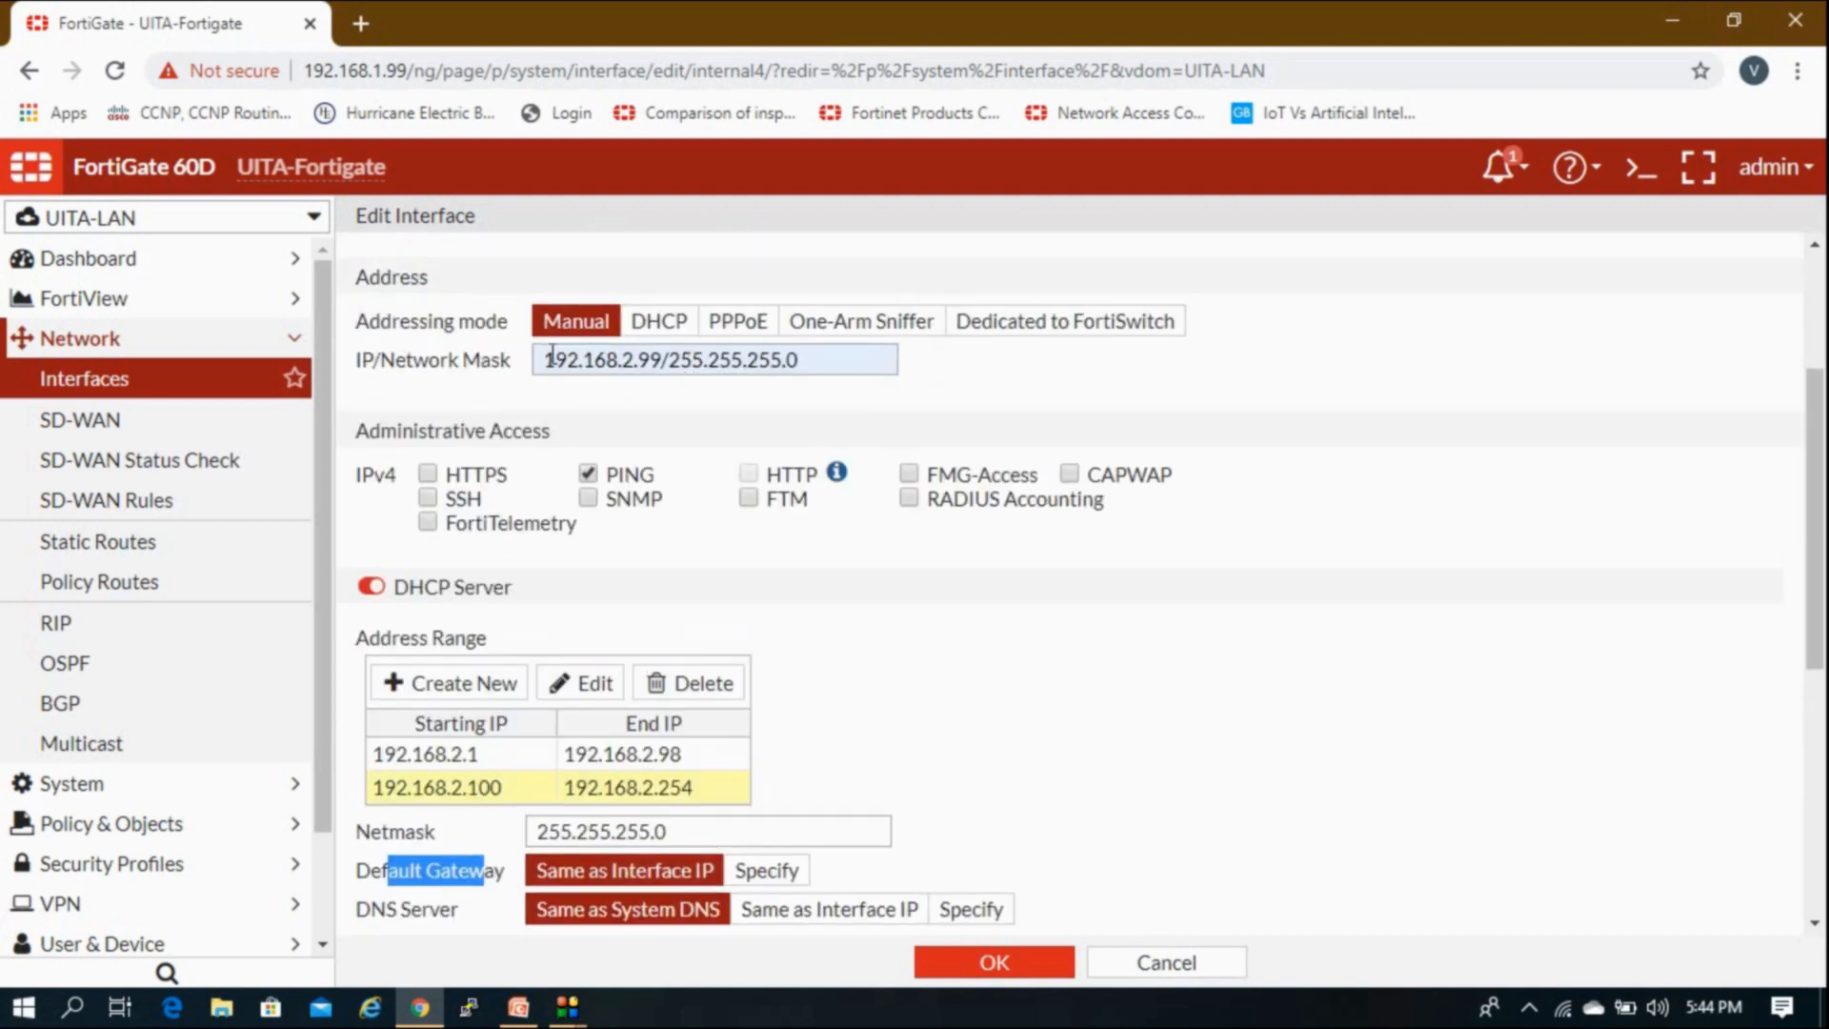
{"action": "left_click", "coordinate": [748, 872]}
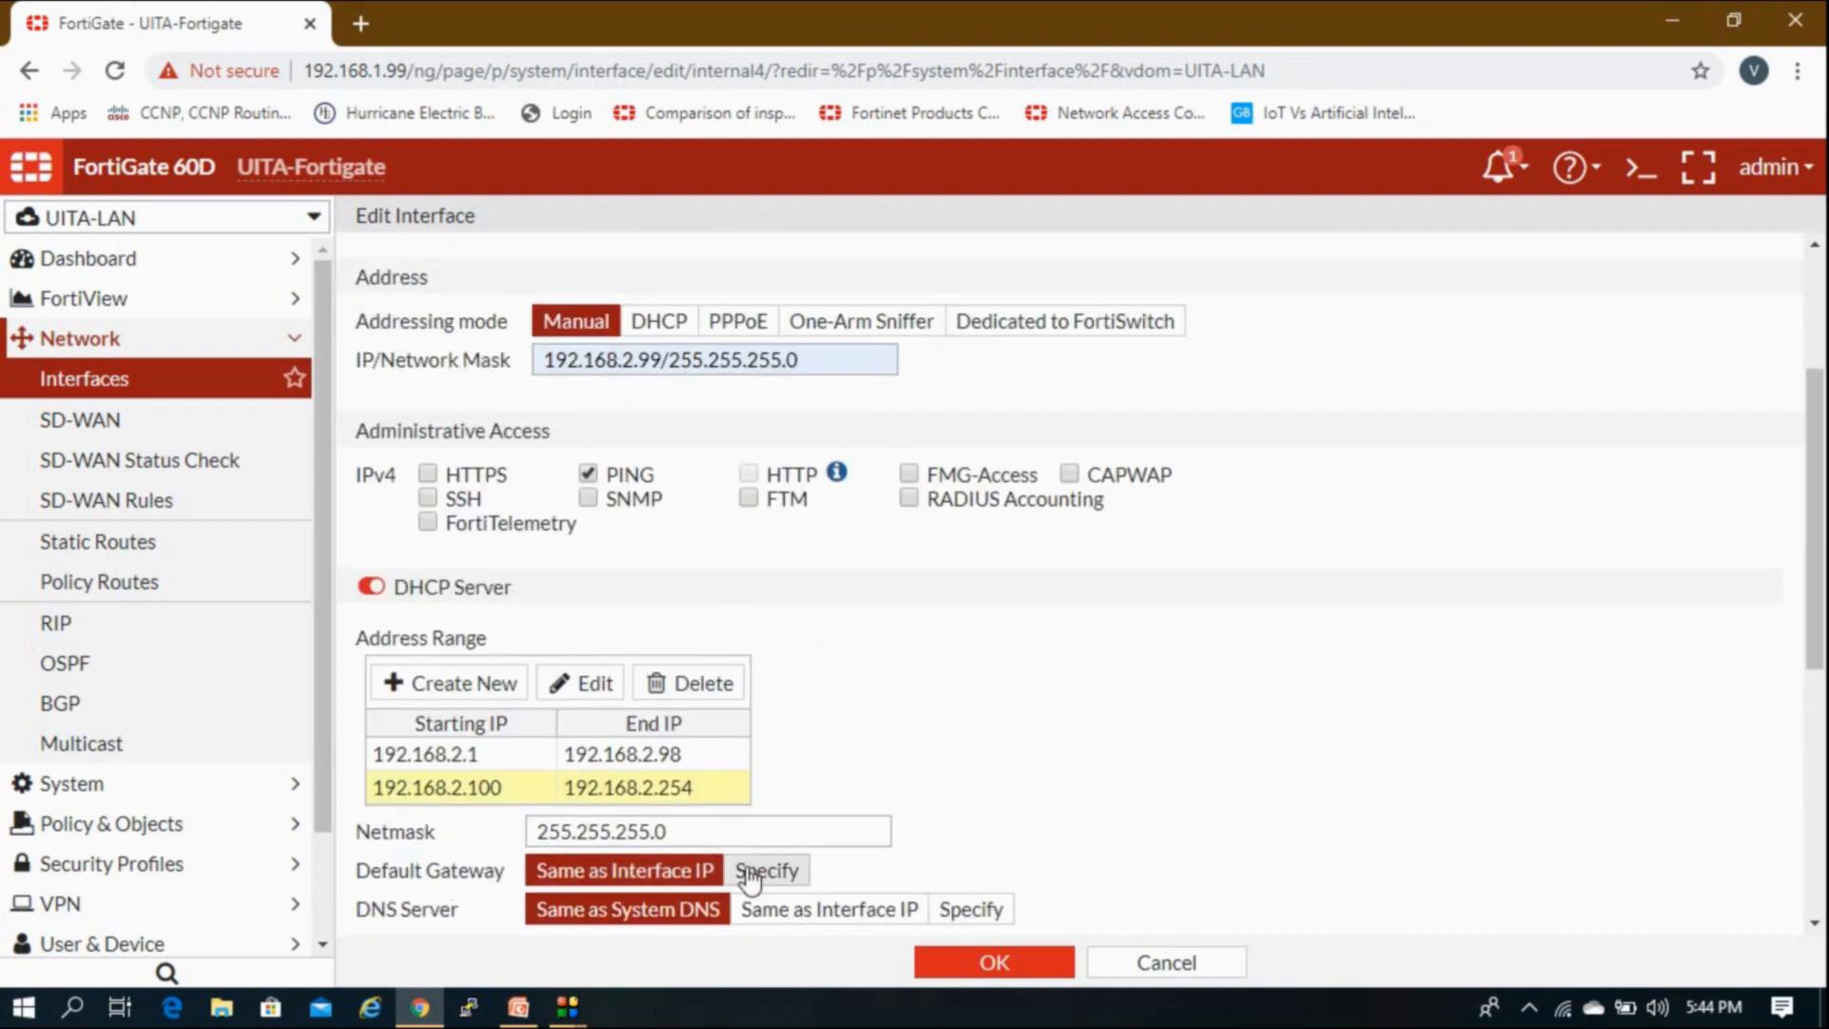
{"action": "scroll", "coordinate": [667, 858], "scroll_direction": "down", "scroll_amount": 1}
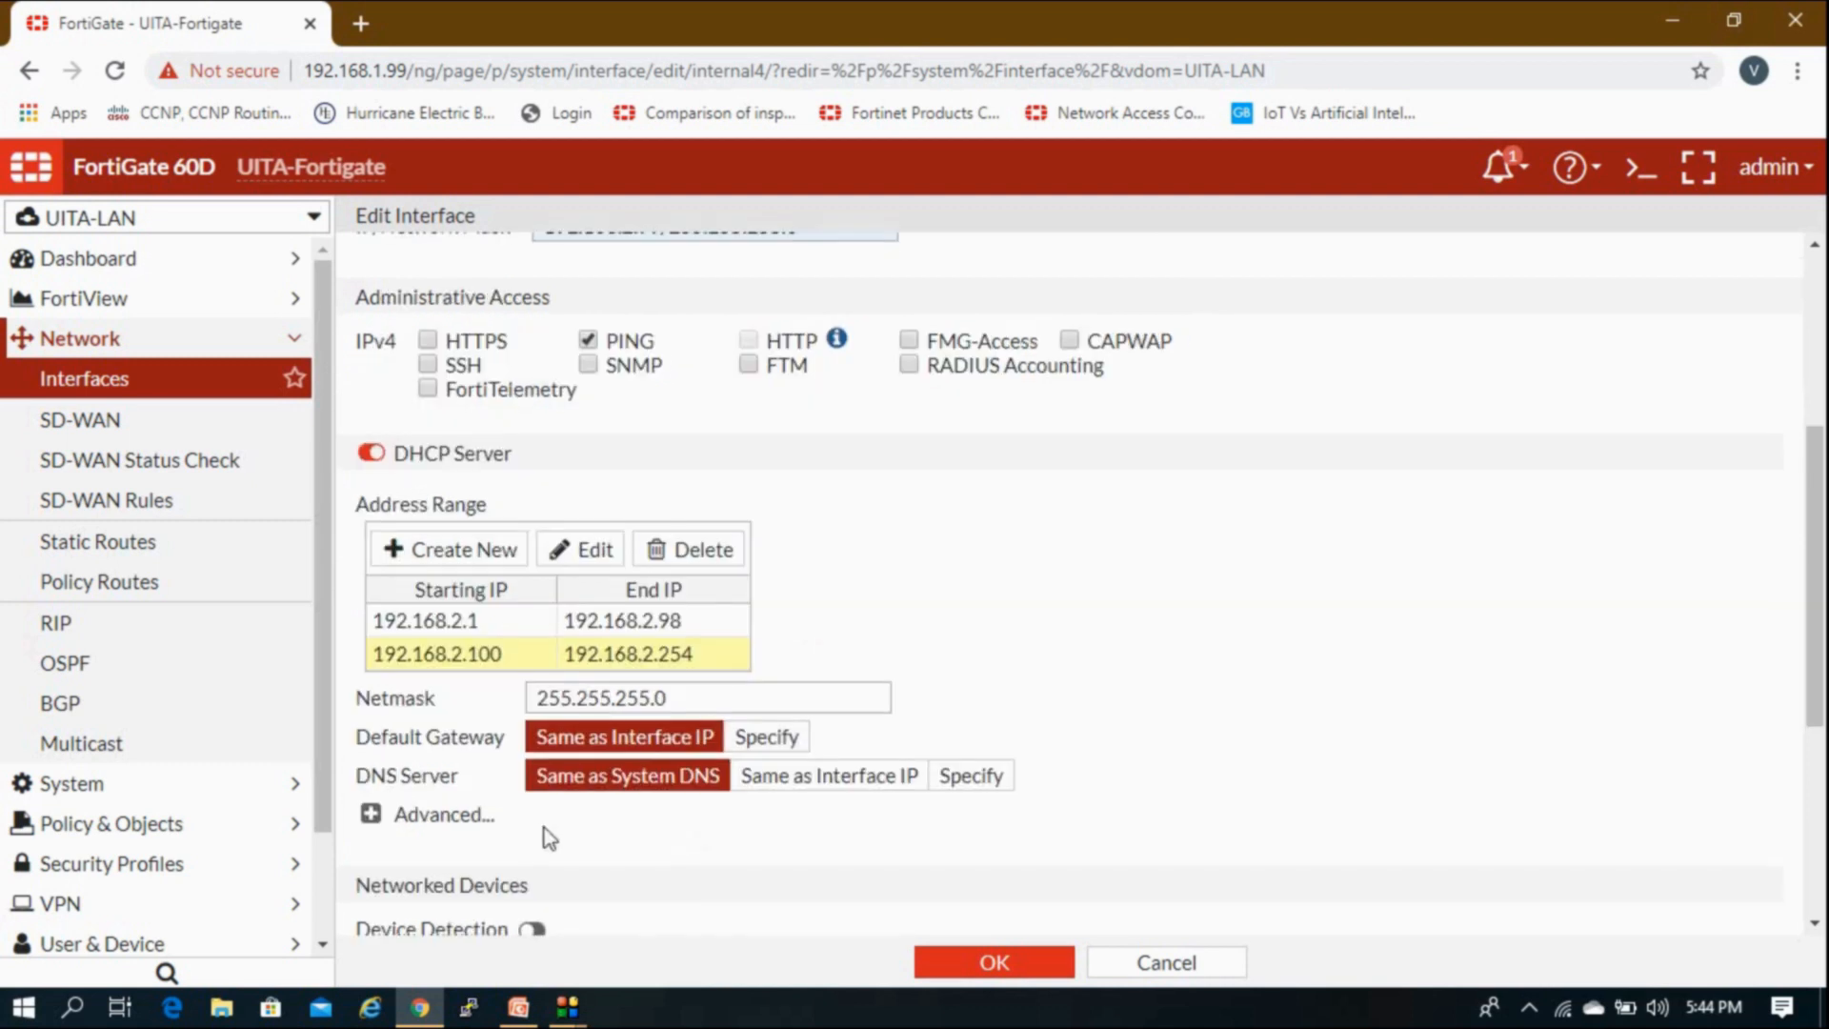
Step: Set the DHCP DNS Server to Specify with 8.8.8.8,8.8.8.4
{"action": "triple_click", "coordinate": [367, 789]}
{"action": "left_click", "coordinate": [368, 789]}
{"action": "left_click_drag", "start_coordinate": [484, 783], "coordinate": [398, 781]}
{"action": "left_click", "coordinate": [398, 781]}
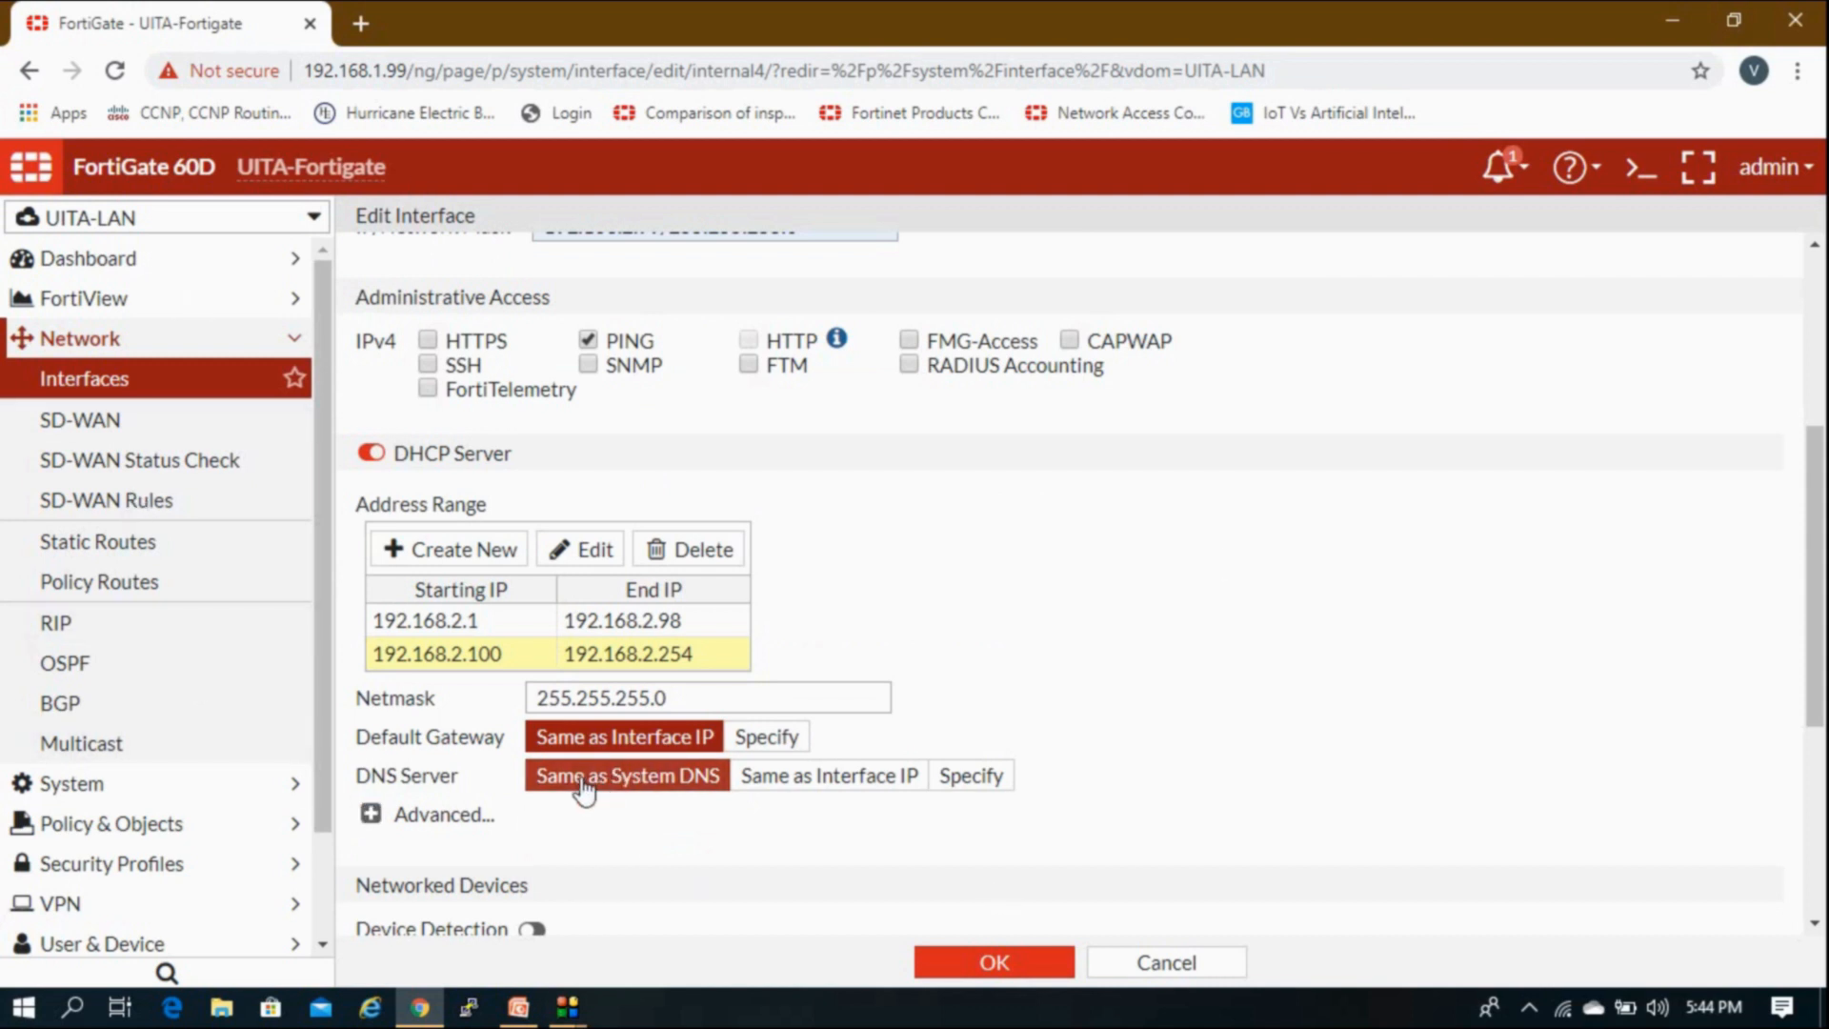
{"action": "left_click", "coordinate": [789, 798]}
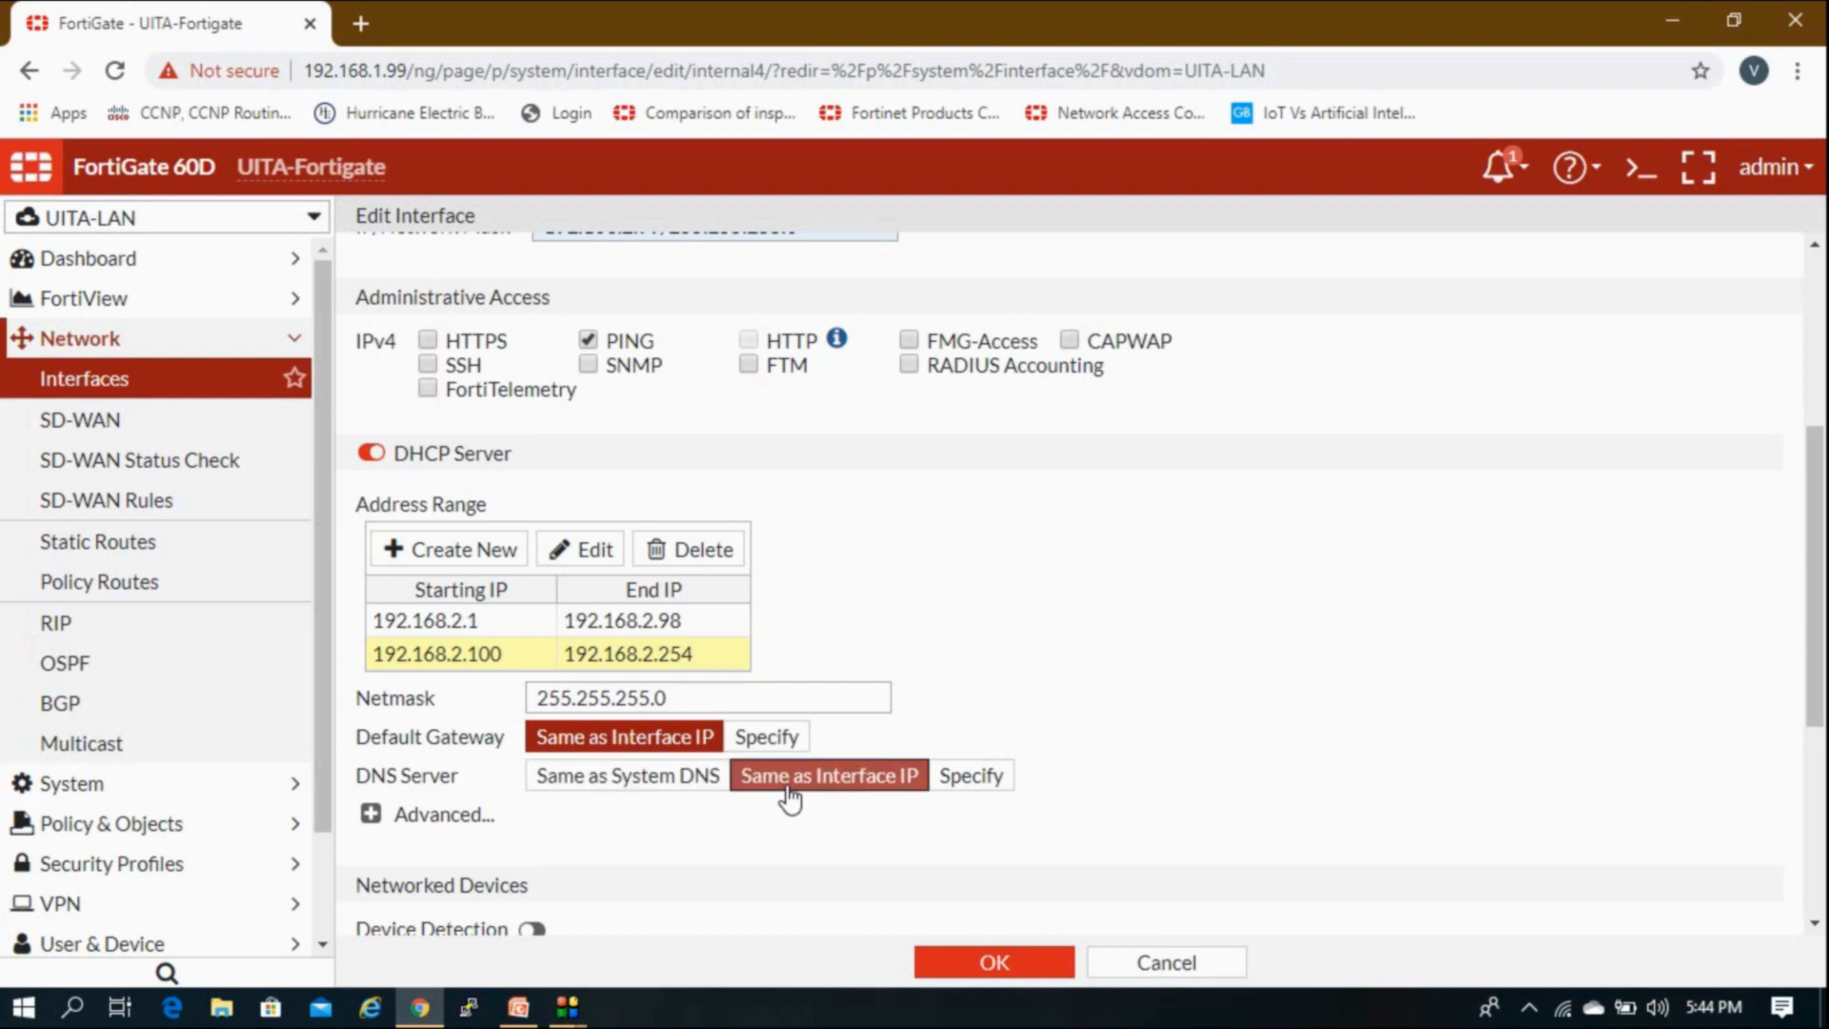
{"action": "left_click", "coordinate": [945, 774]}
{"action": "left_click", "coordinate": [999, 780]}
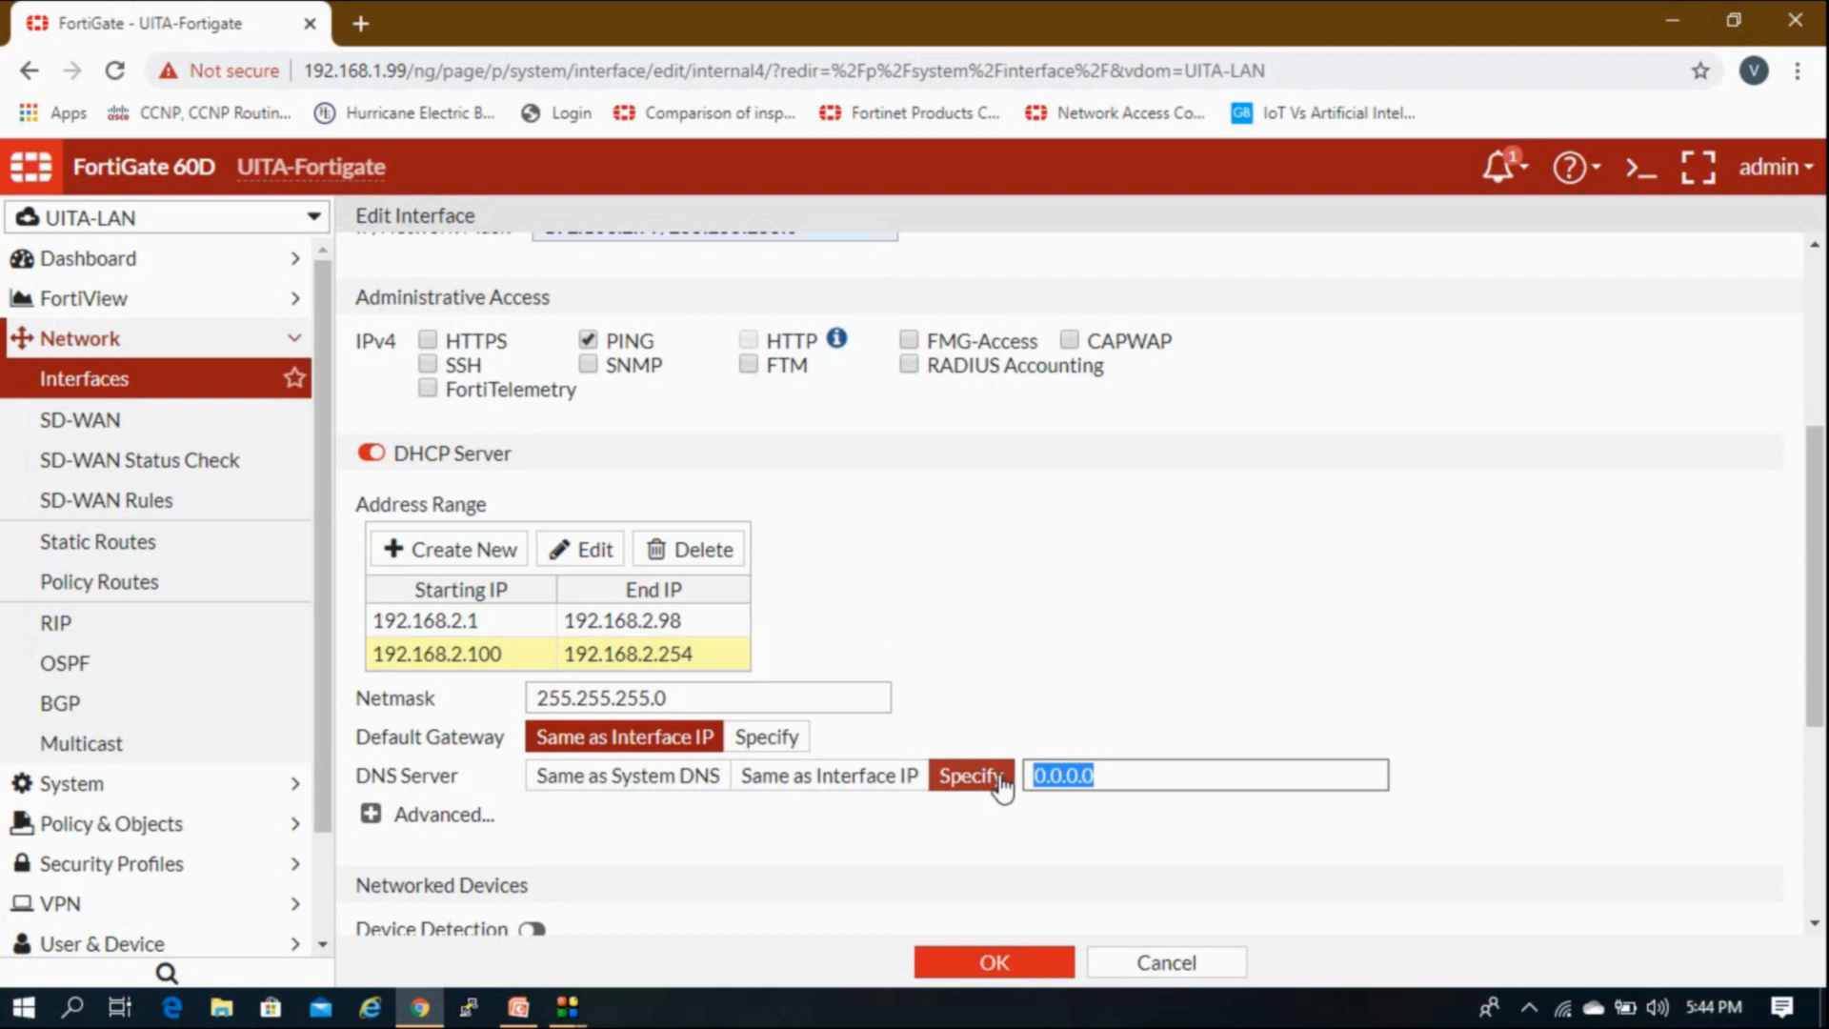
{"action": "type", "text": "8.8.8.8"}
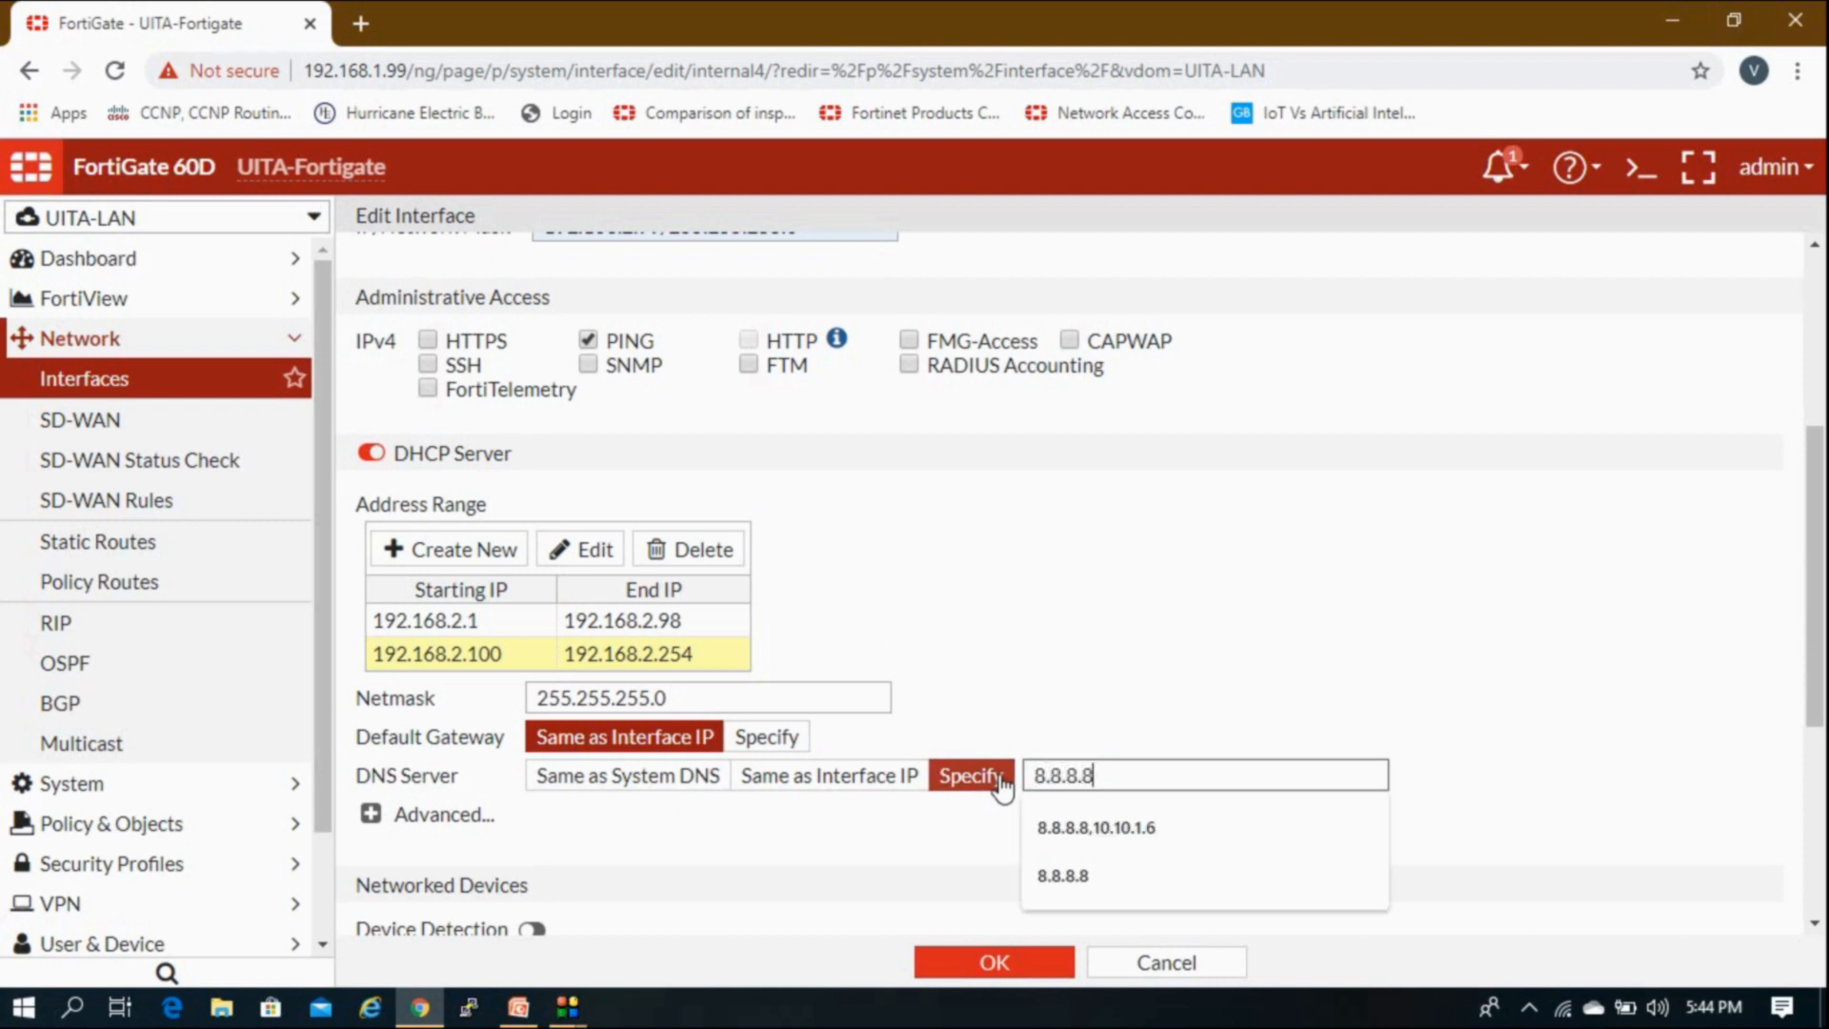
{"action": "type", "text": ","}
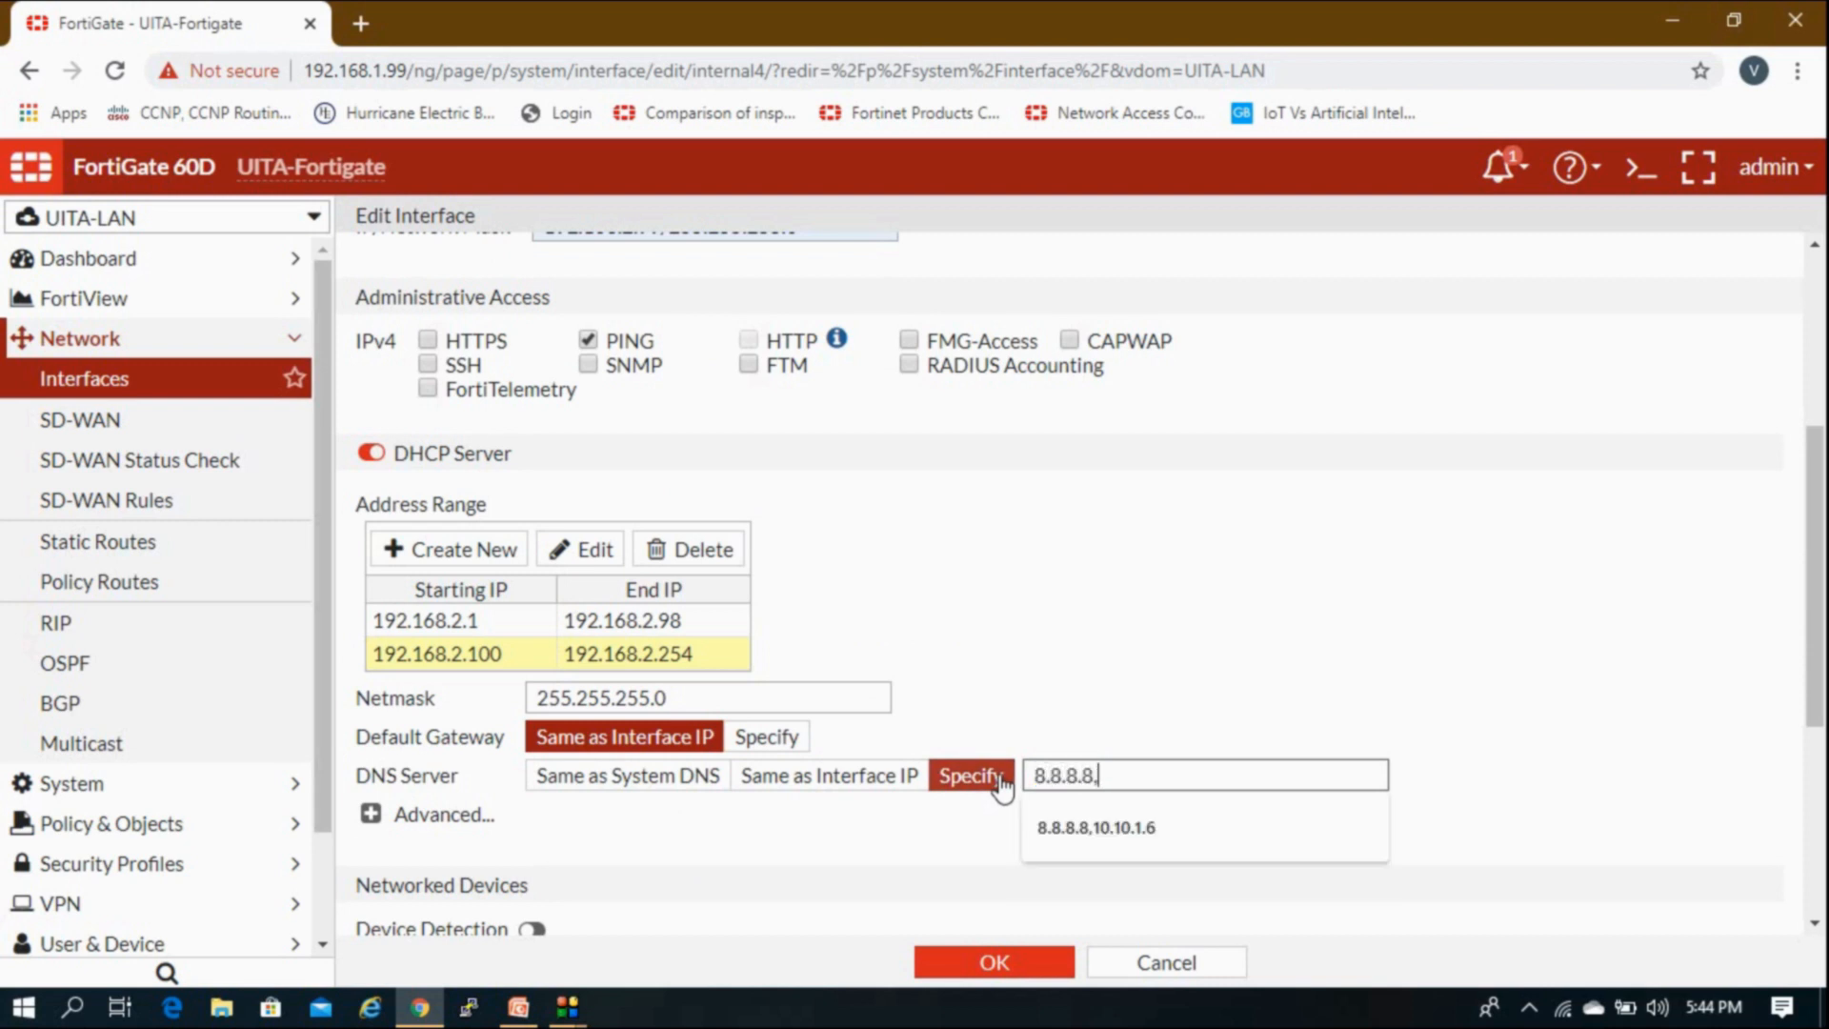
{"action": "type", "text": "8.8.844"}
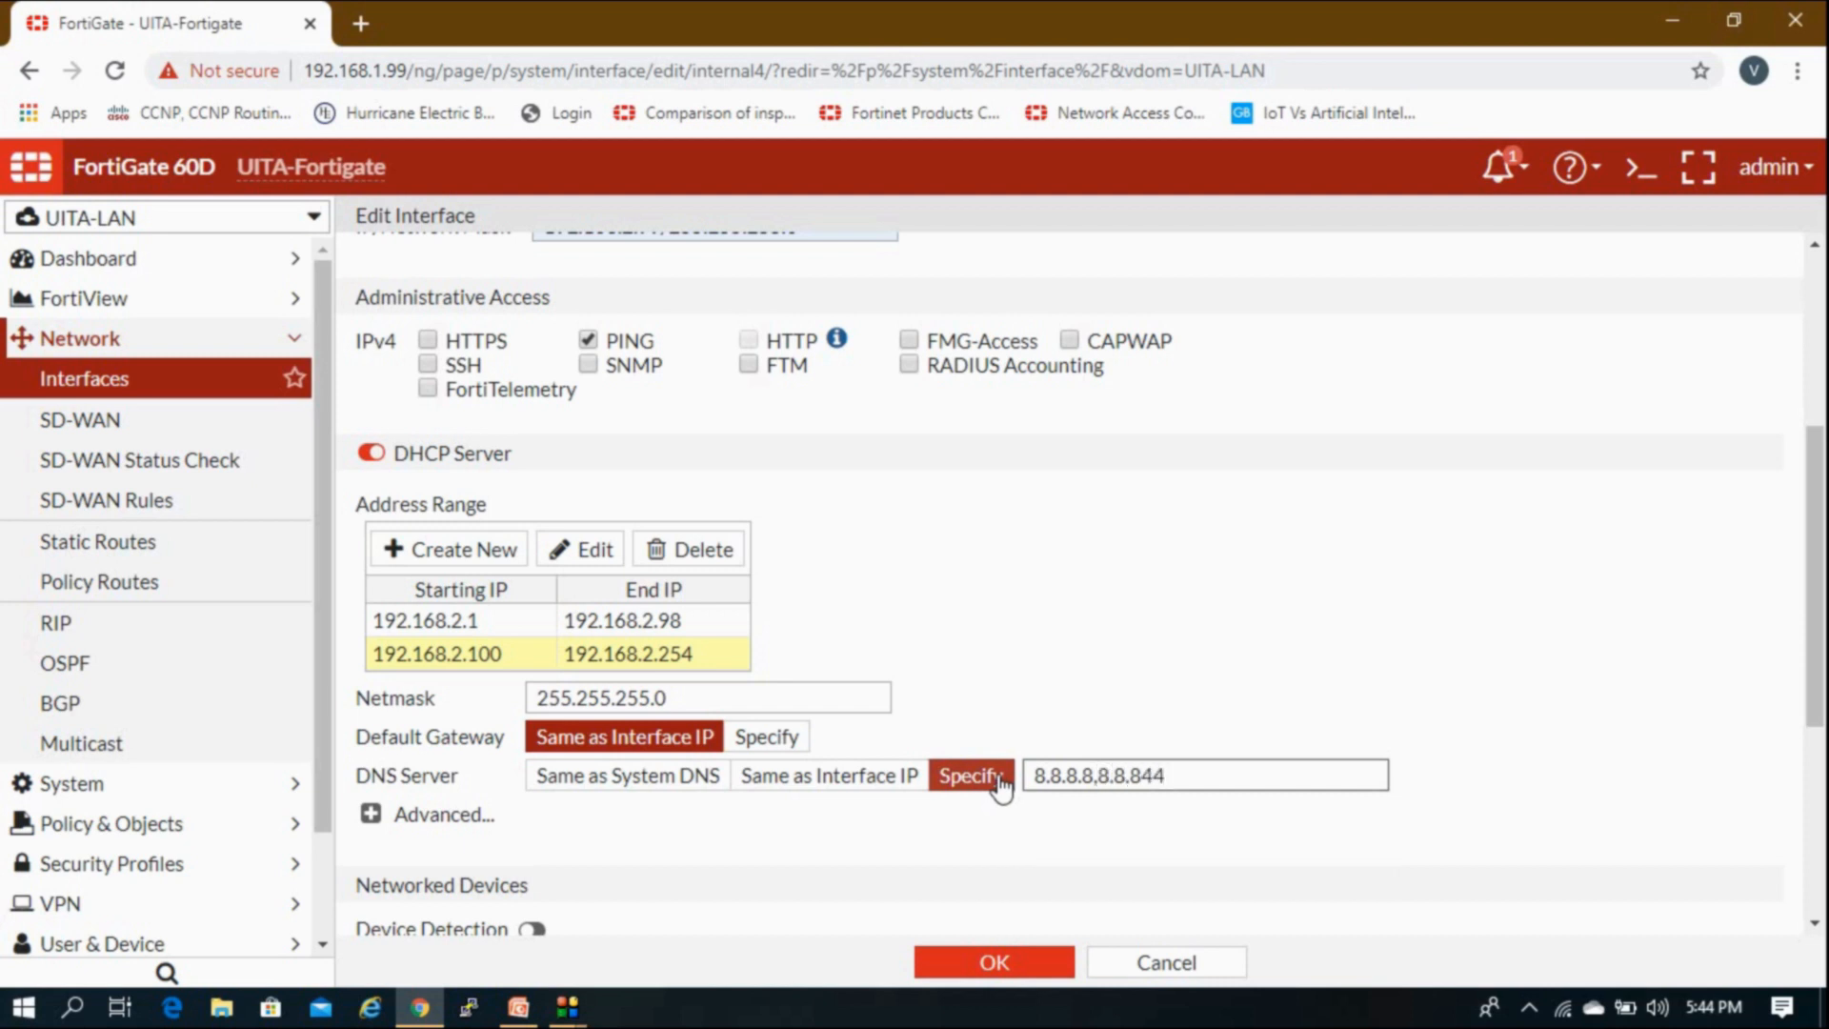
{"action": "left_click", "coordinate": [1285, 624]}
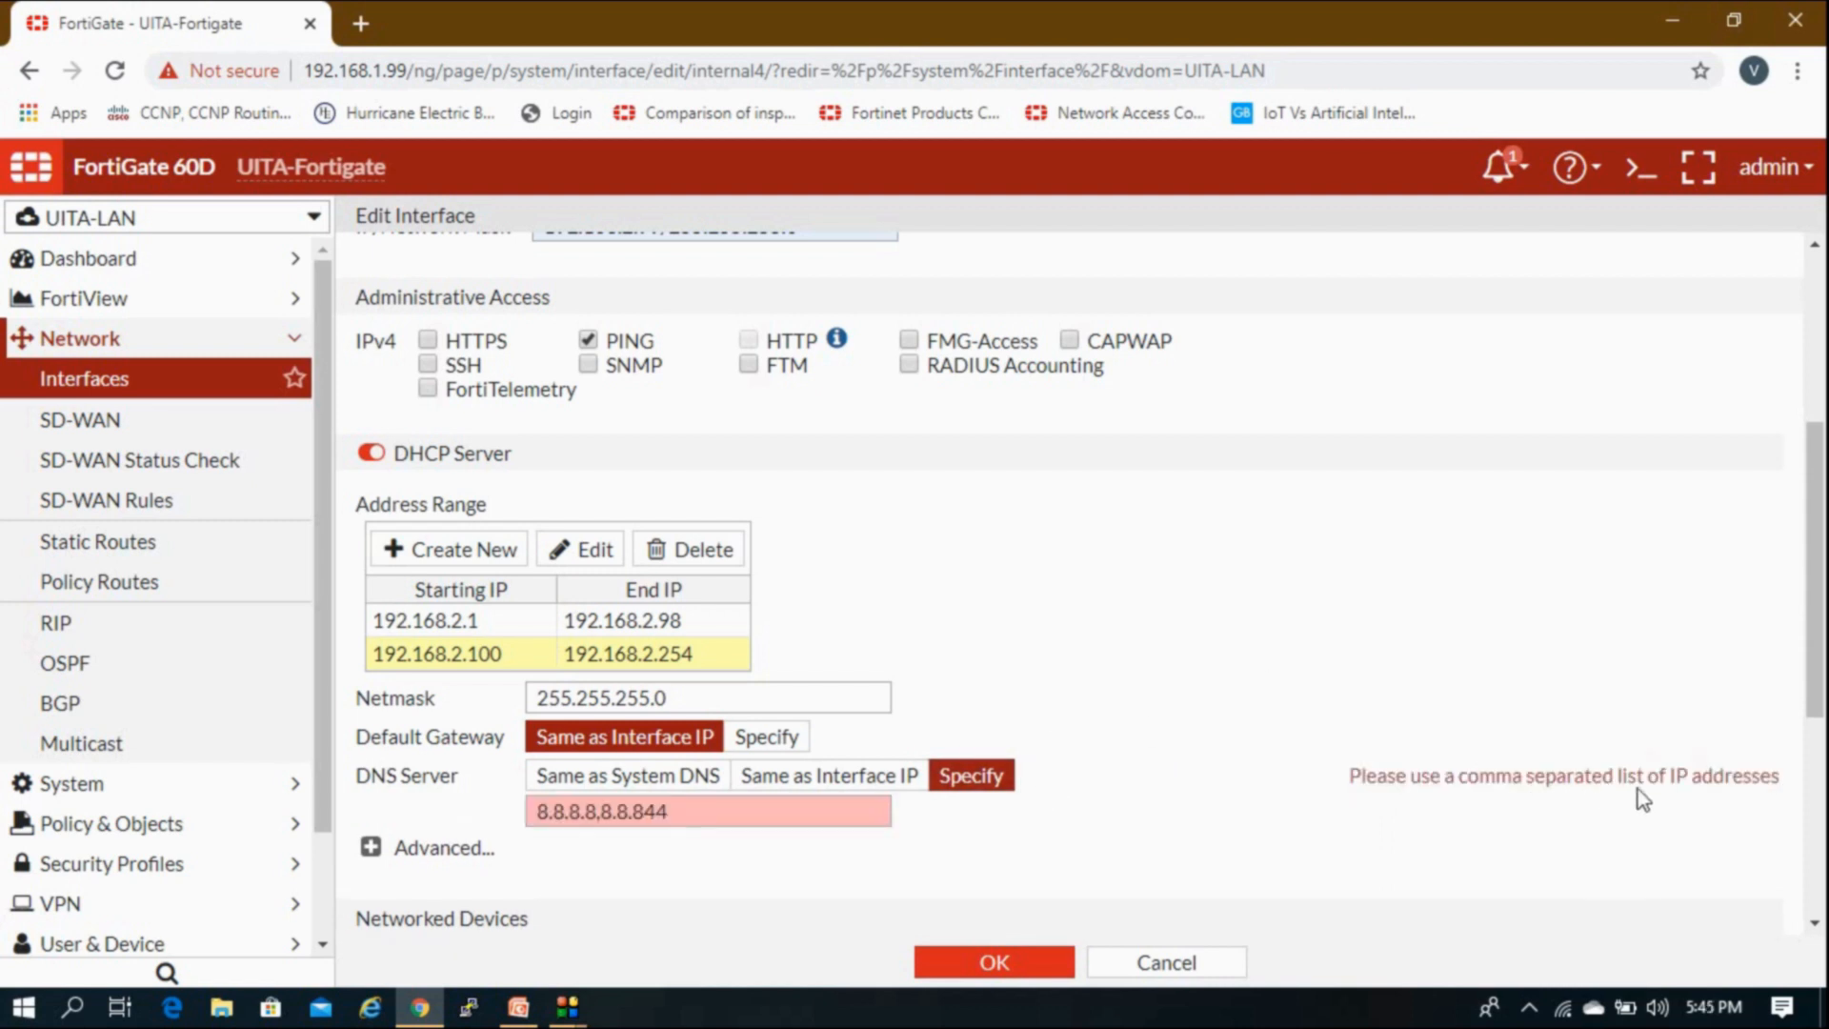
{"action": "left_click", "coordinate": [600, 813]}
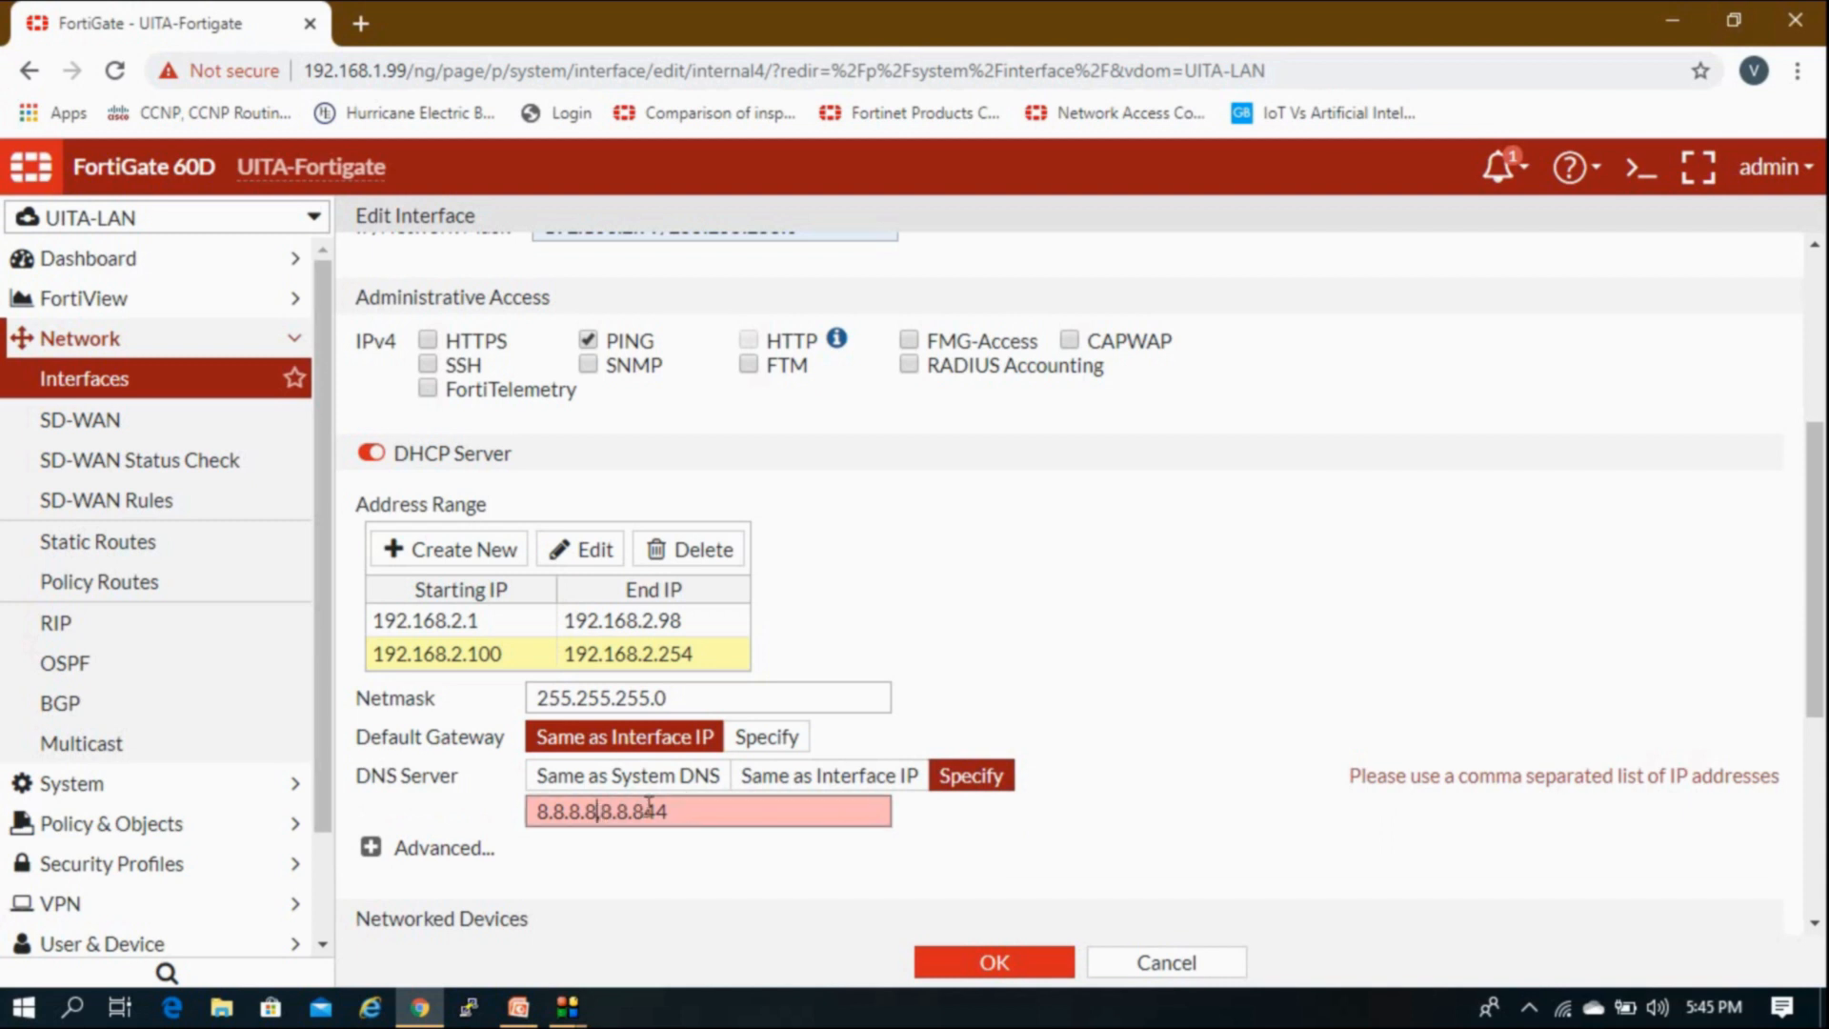
{"action": "type", "text": "."}
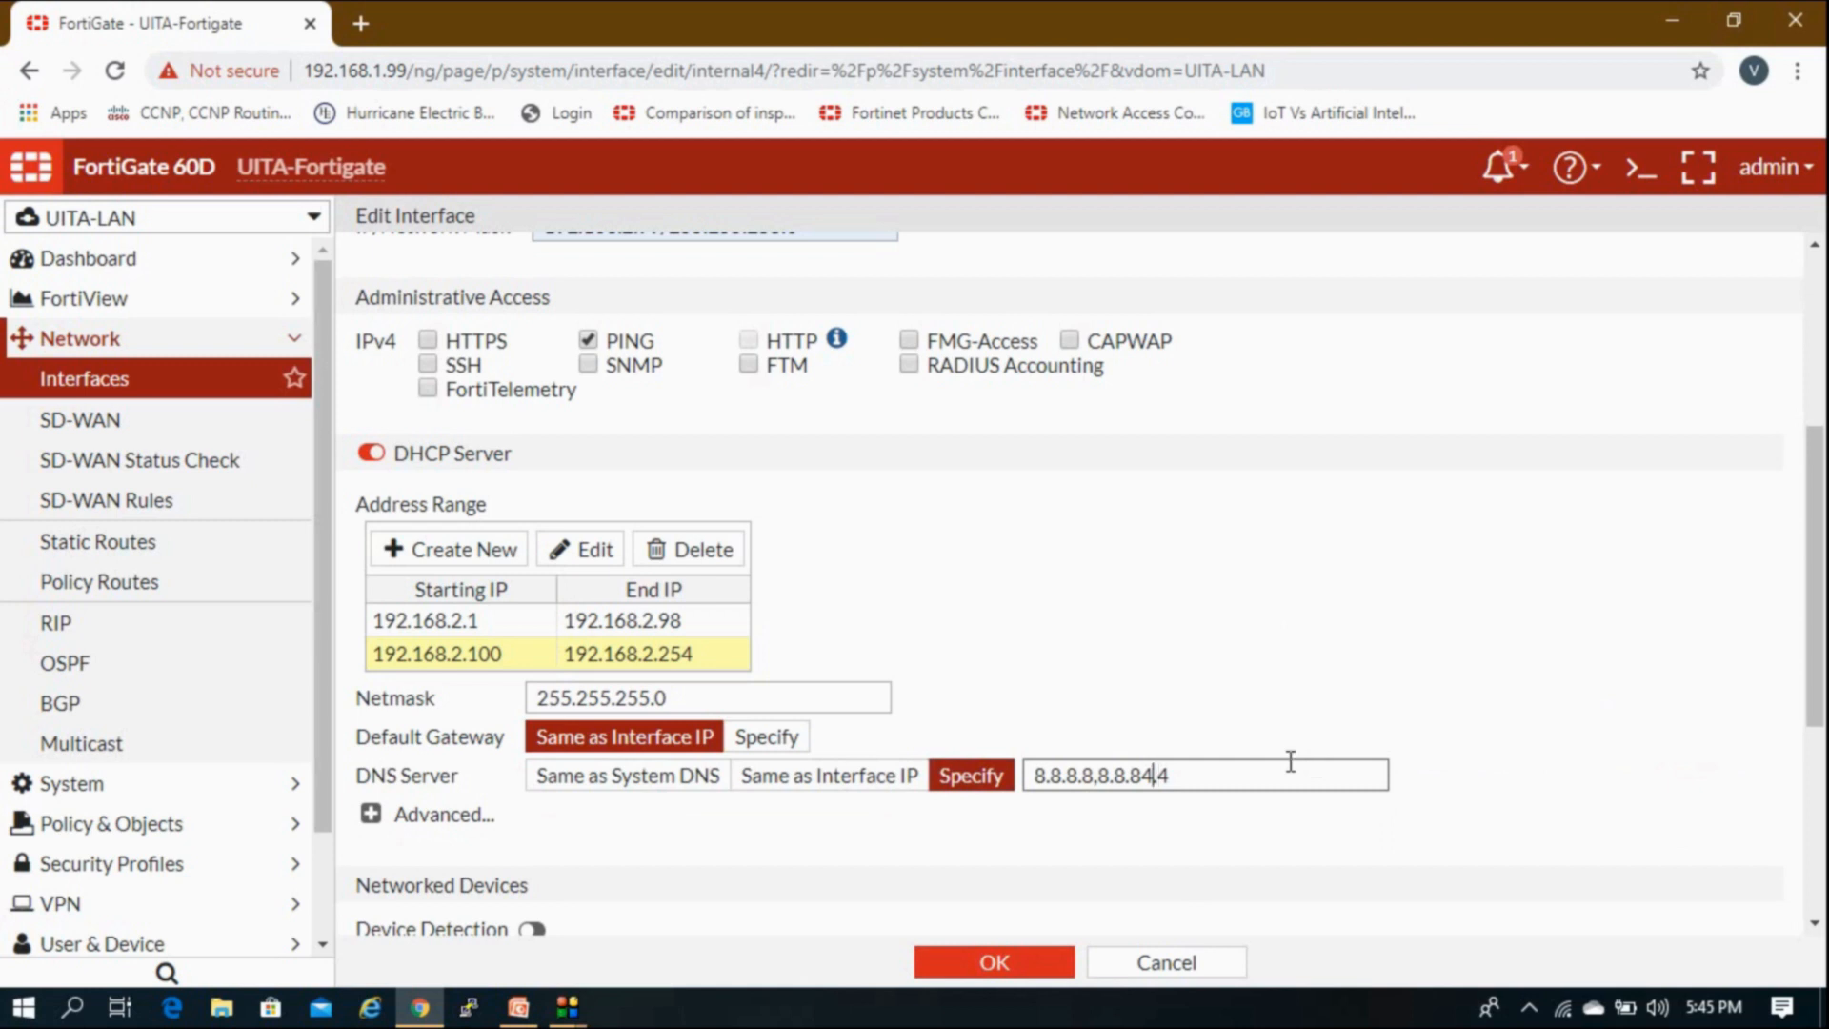
{"action": "key", "text": "BackSpace"}
{"action": "left_click", "coordinate": [1200, 684]}
{"action": "scroll", "coordinate": [1191, 686], "scroll_direction": "down", "scroll_amount": 1}
{"action": "scroll", "coordinate": [1188, 694], "scroll_direction": "down", "scroll_amount": 3}
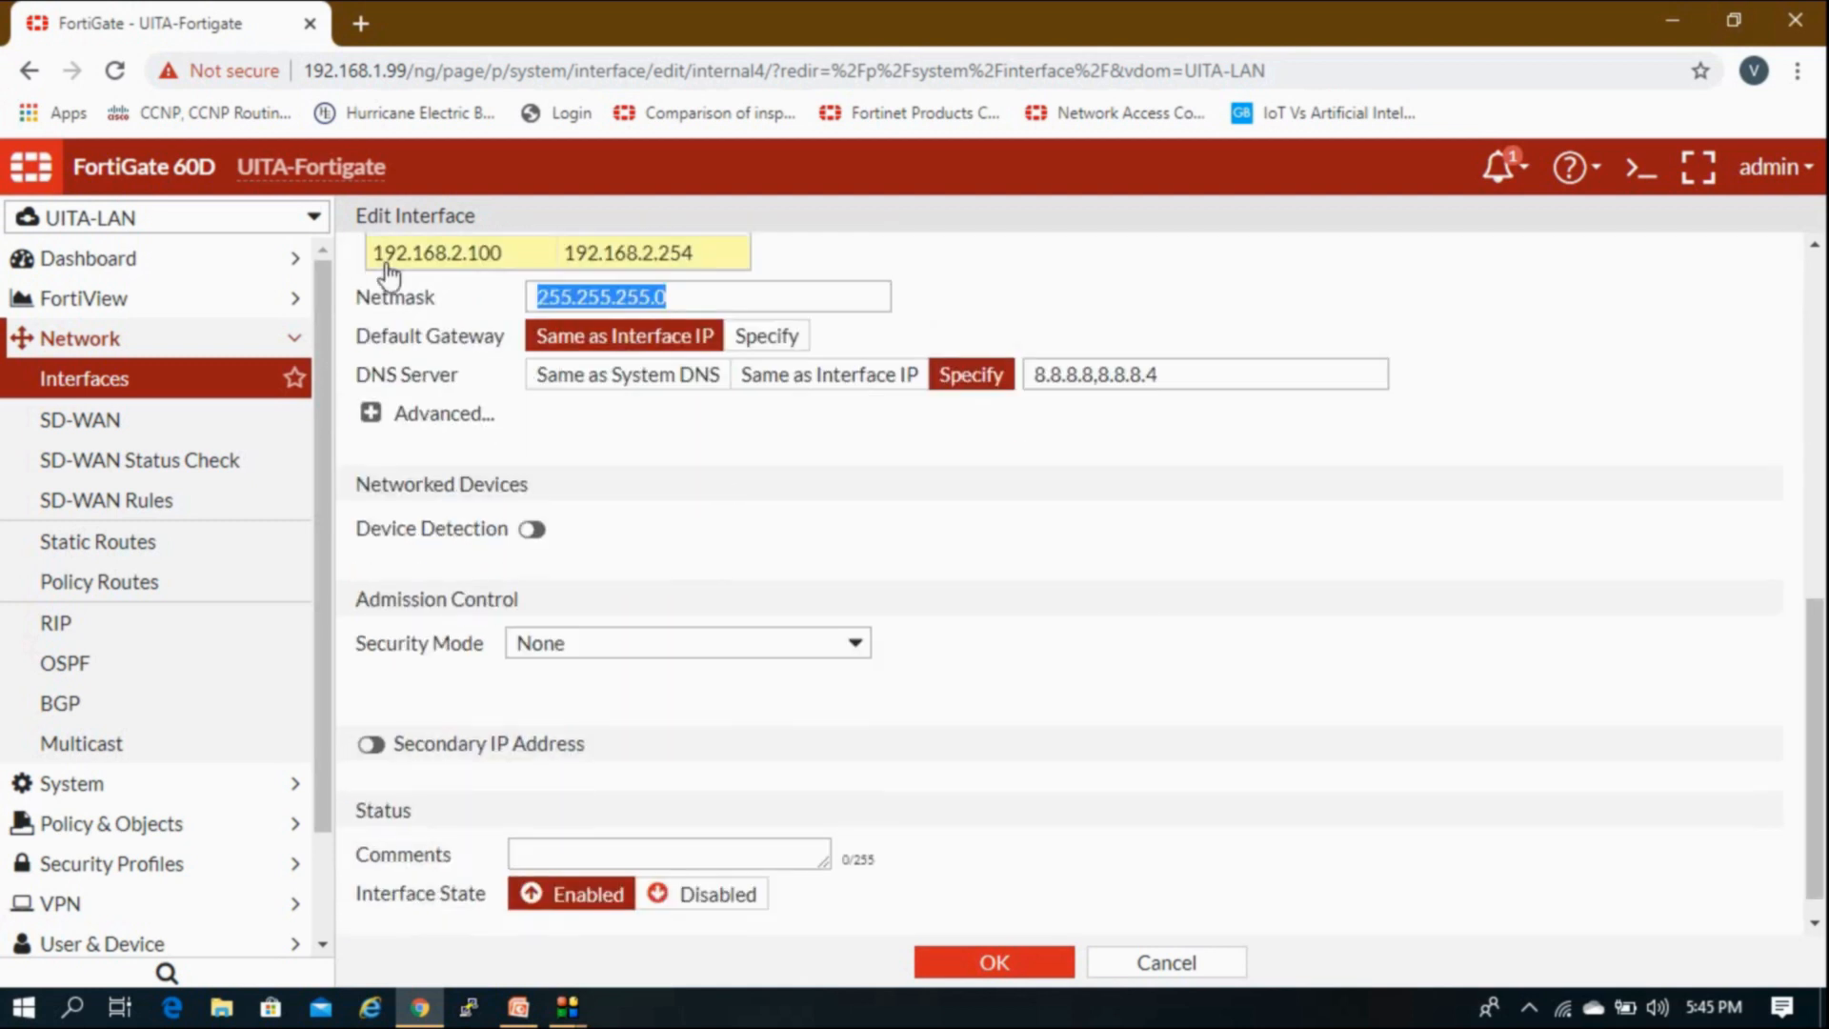
{"action": "left_click", "coordinate": [371, 412]}
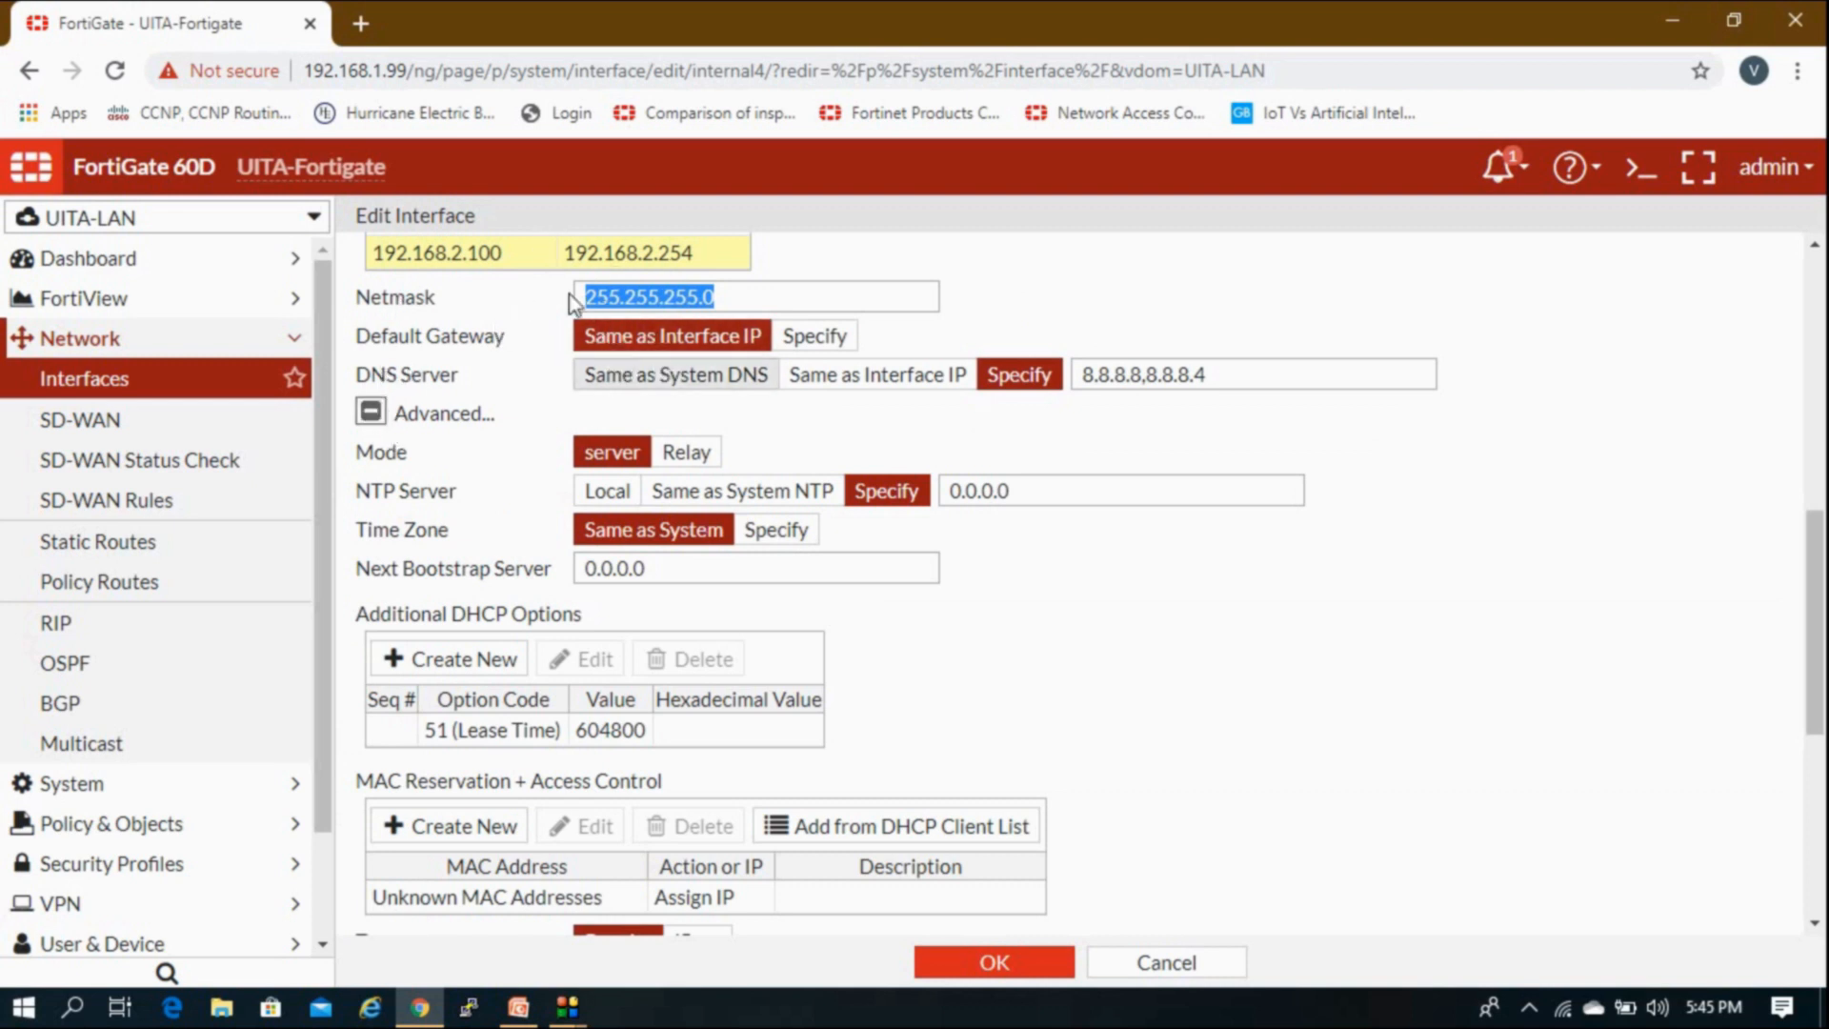
{"action": "left_click", "coordinate": [401, 345]}
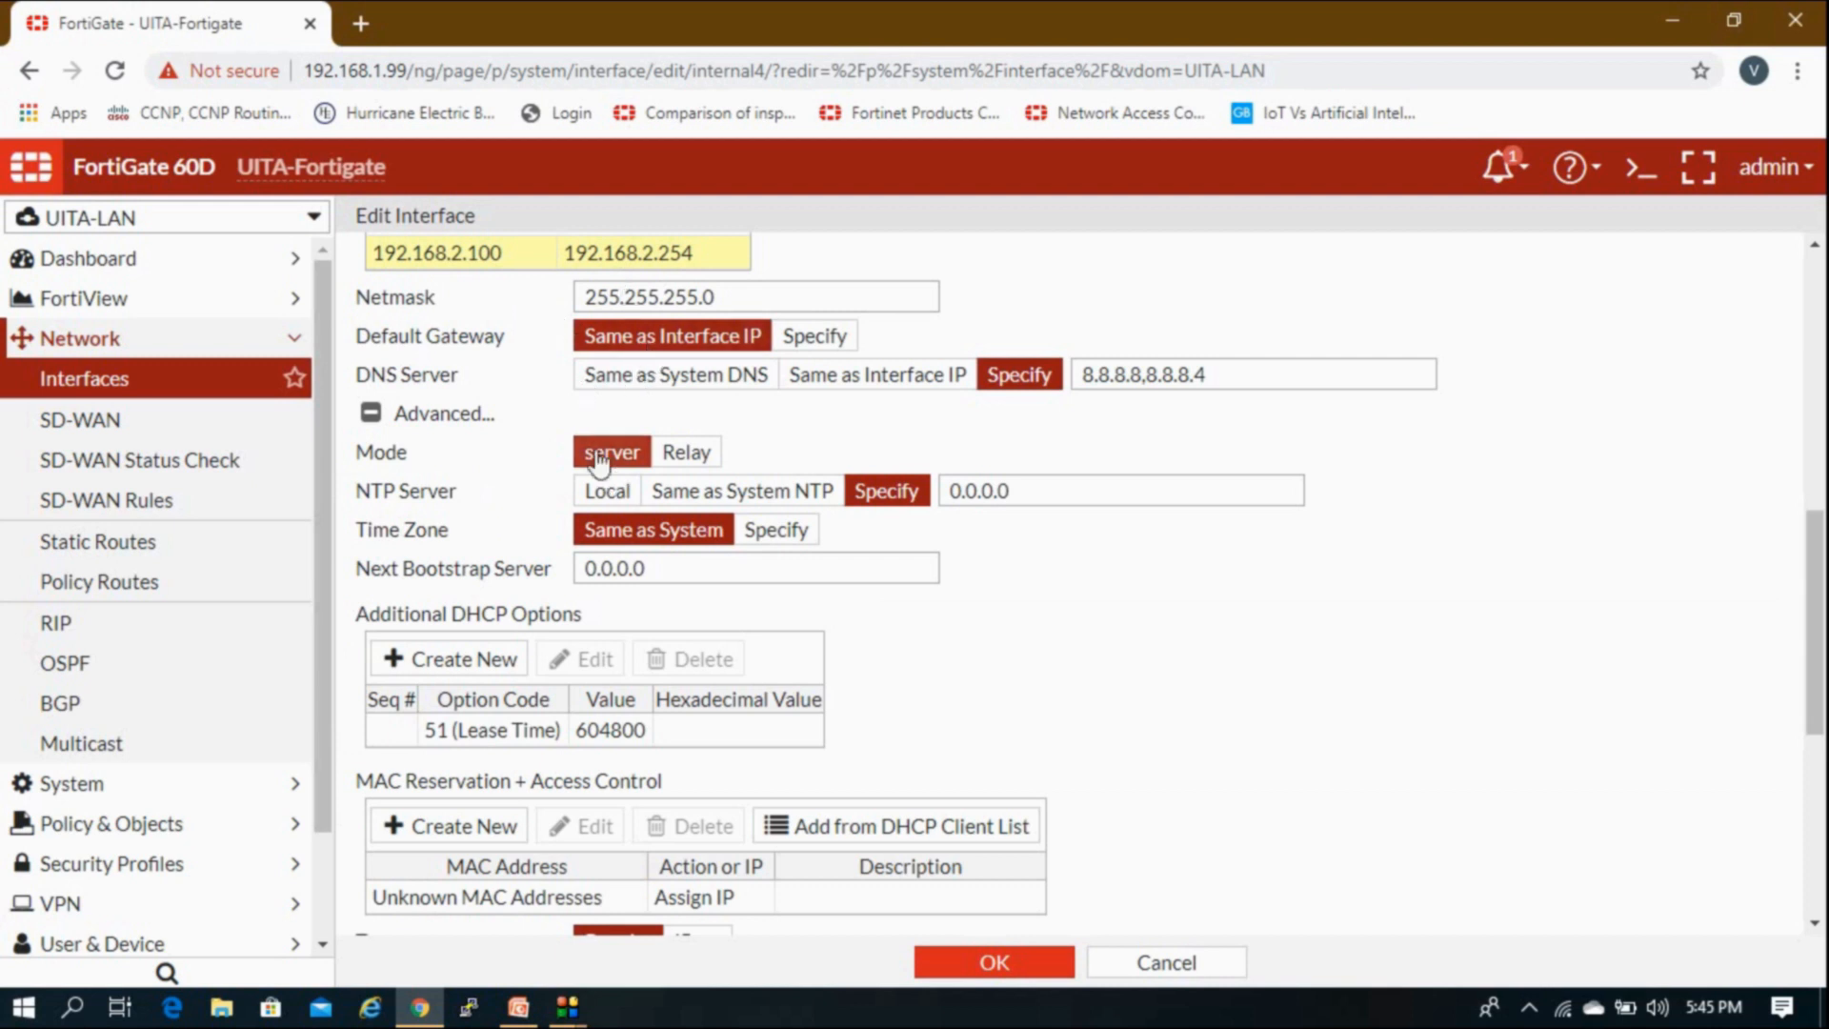
{"action": "left_click", "coordinate": [666, 455]}
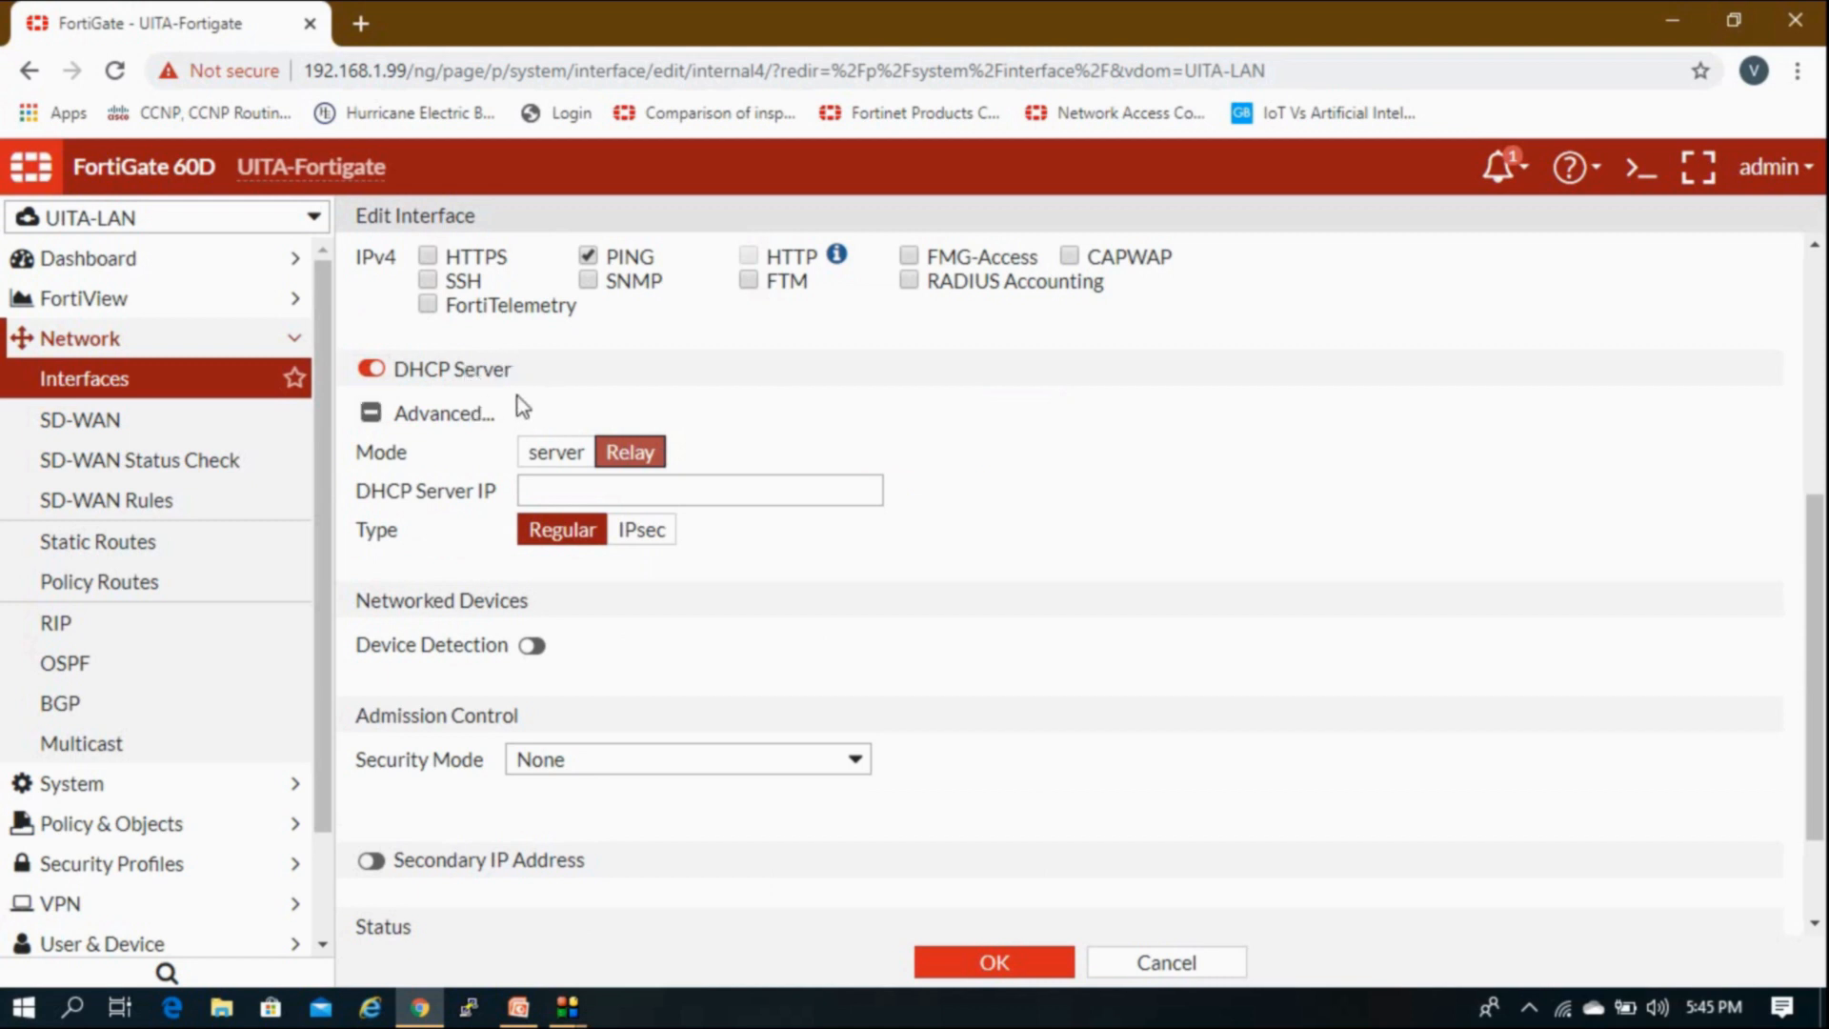
{"action": "left_click", "coordinate": [558, 491]}
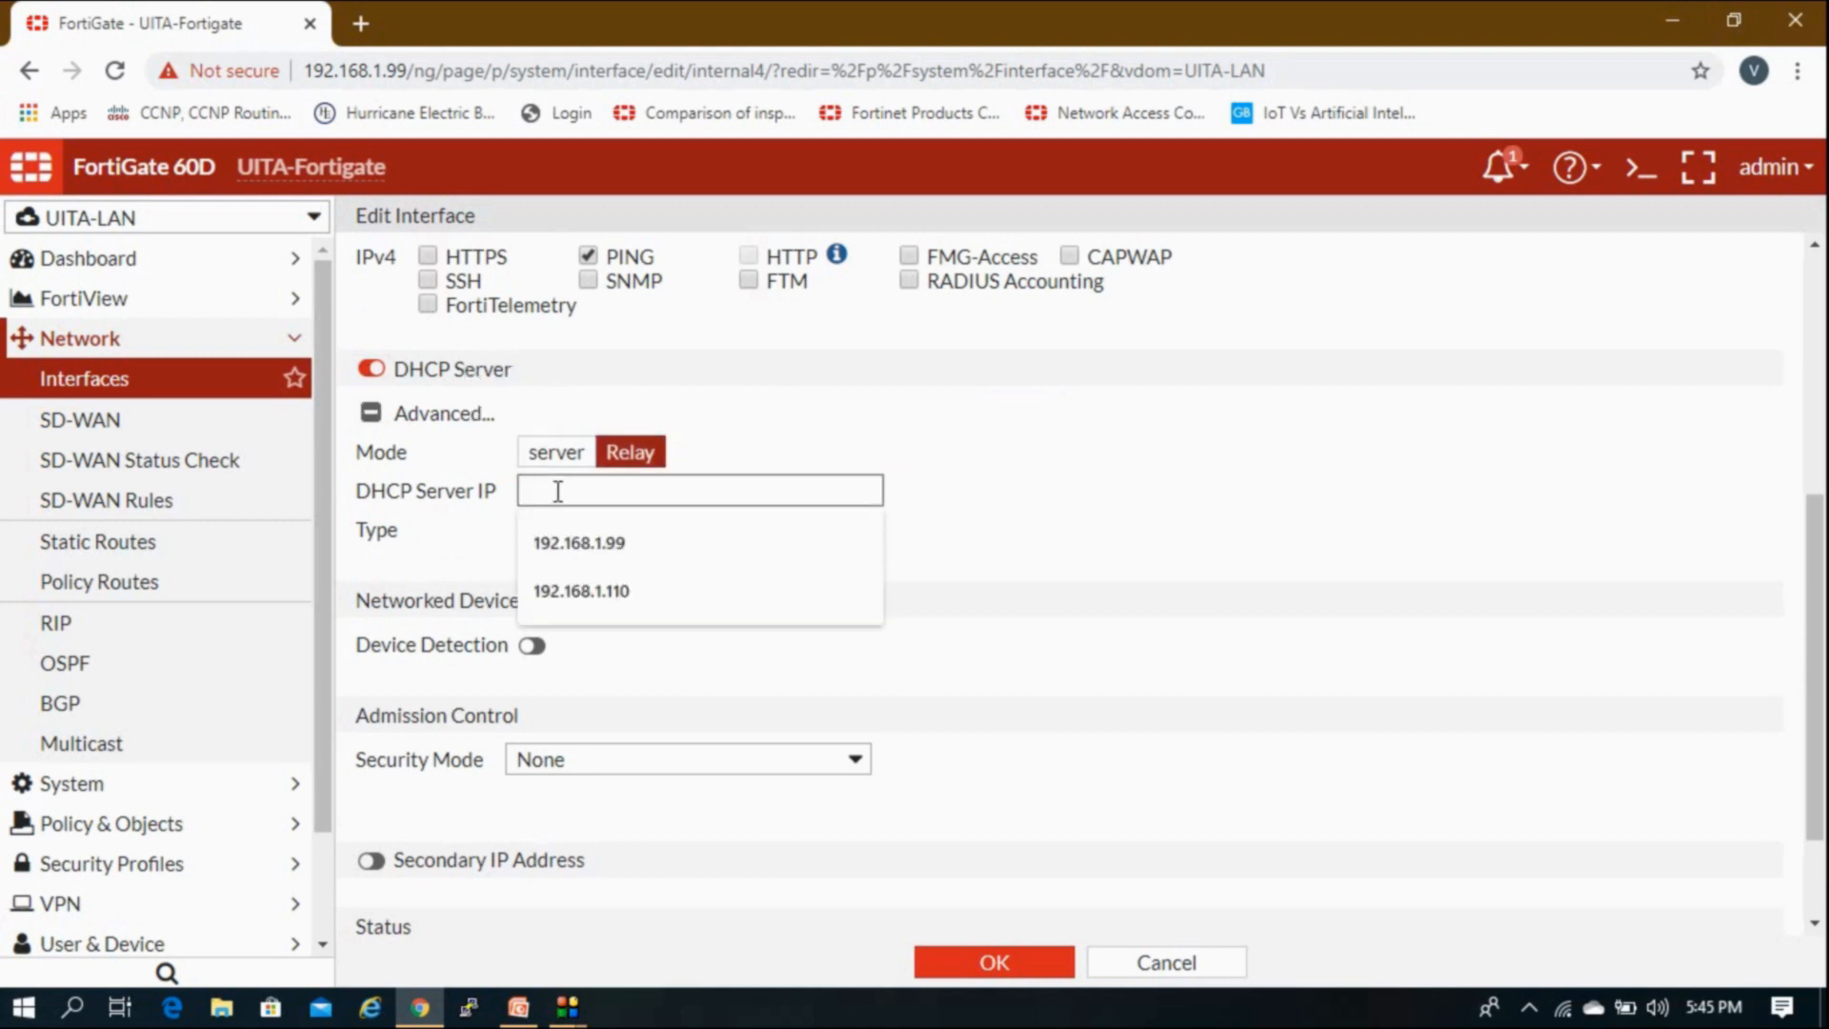
{"action": "left_click", "coordinate": [464, 499]}
{"action": "left_click_drag", "start_coordinate": [372, 493], "coordinate": [489, 496]}
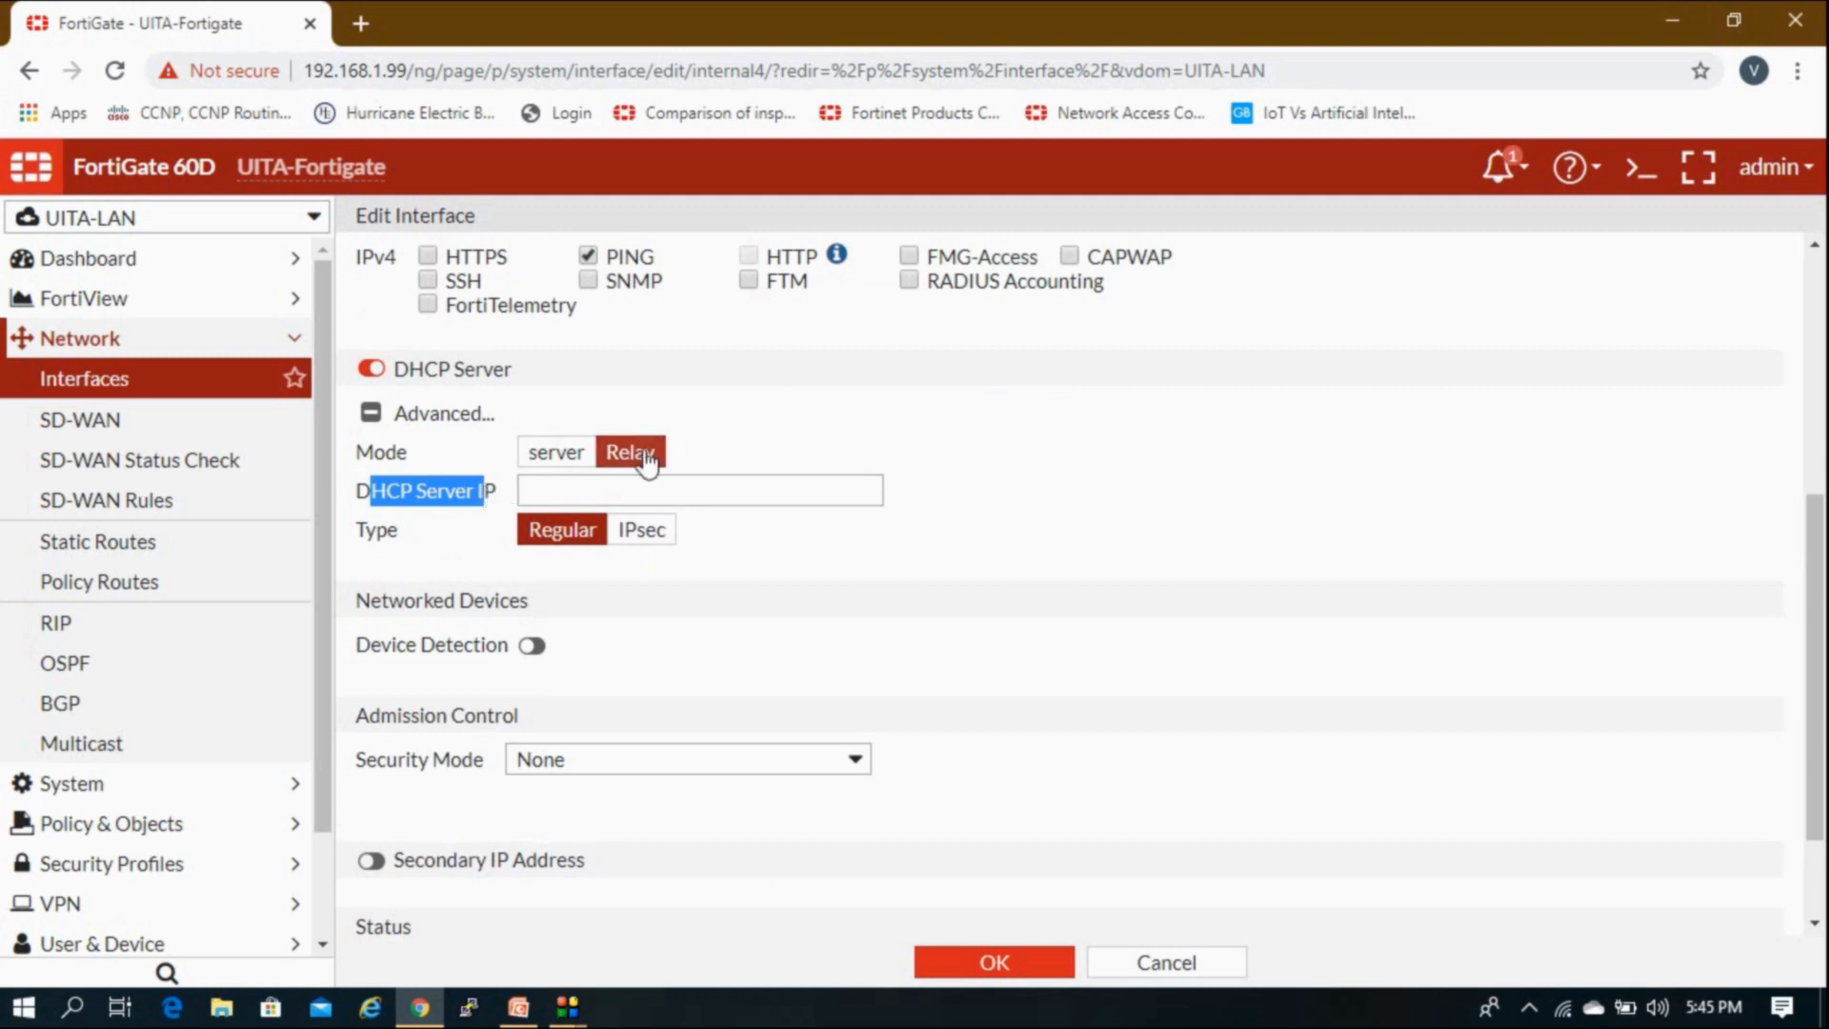
{"action": "left_click", "coordinate": [630, 483]}
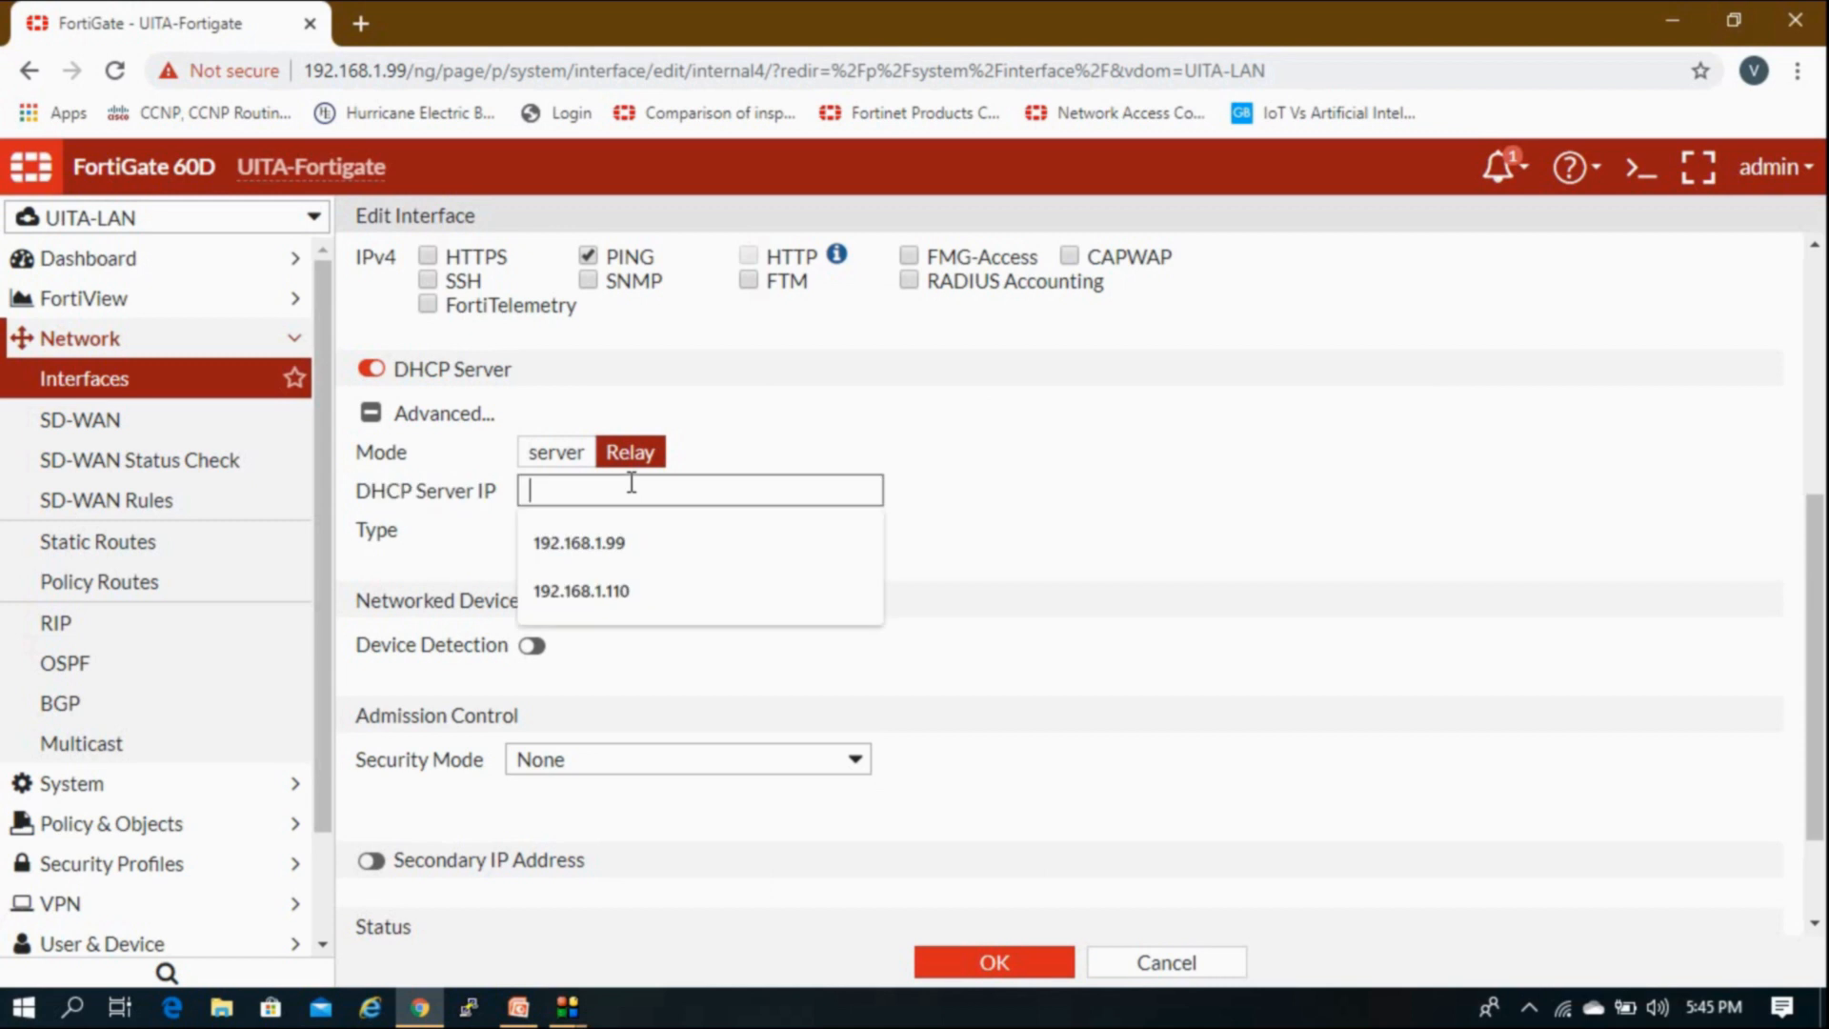
{"action": "left_click", "coordinate": [443, 500]}
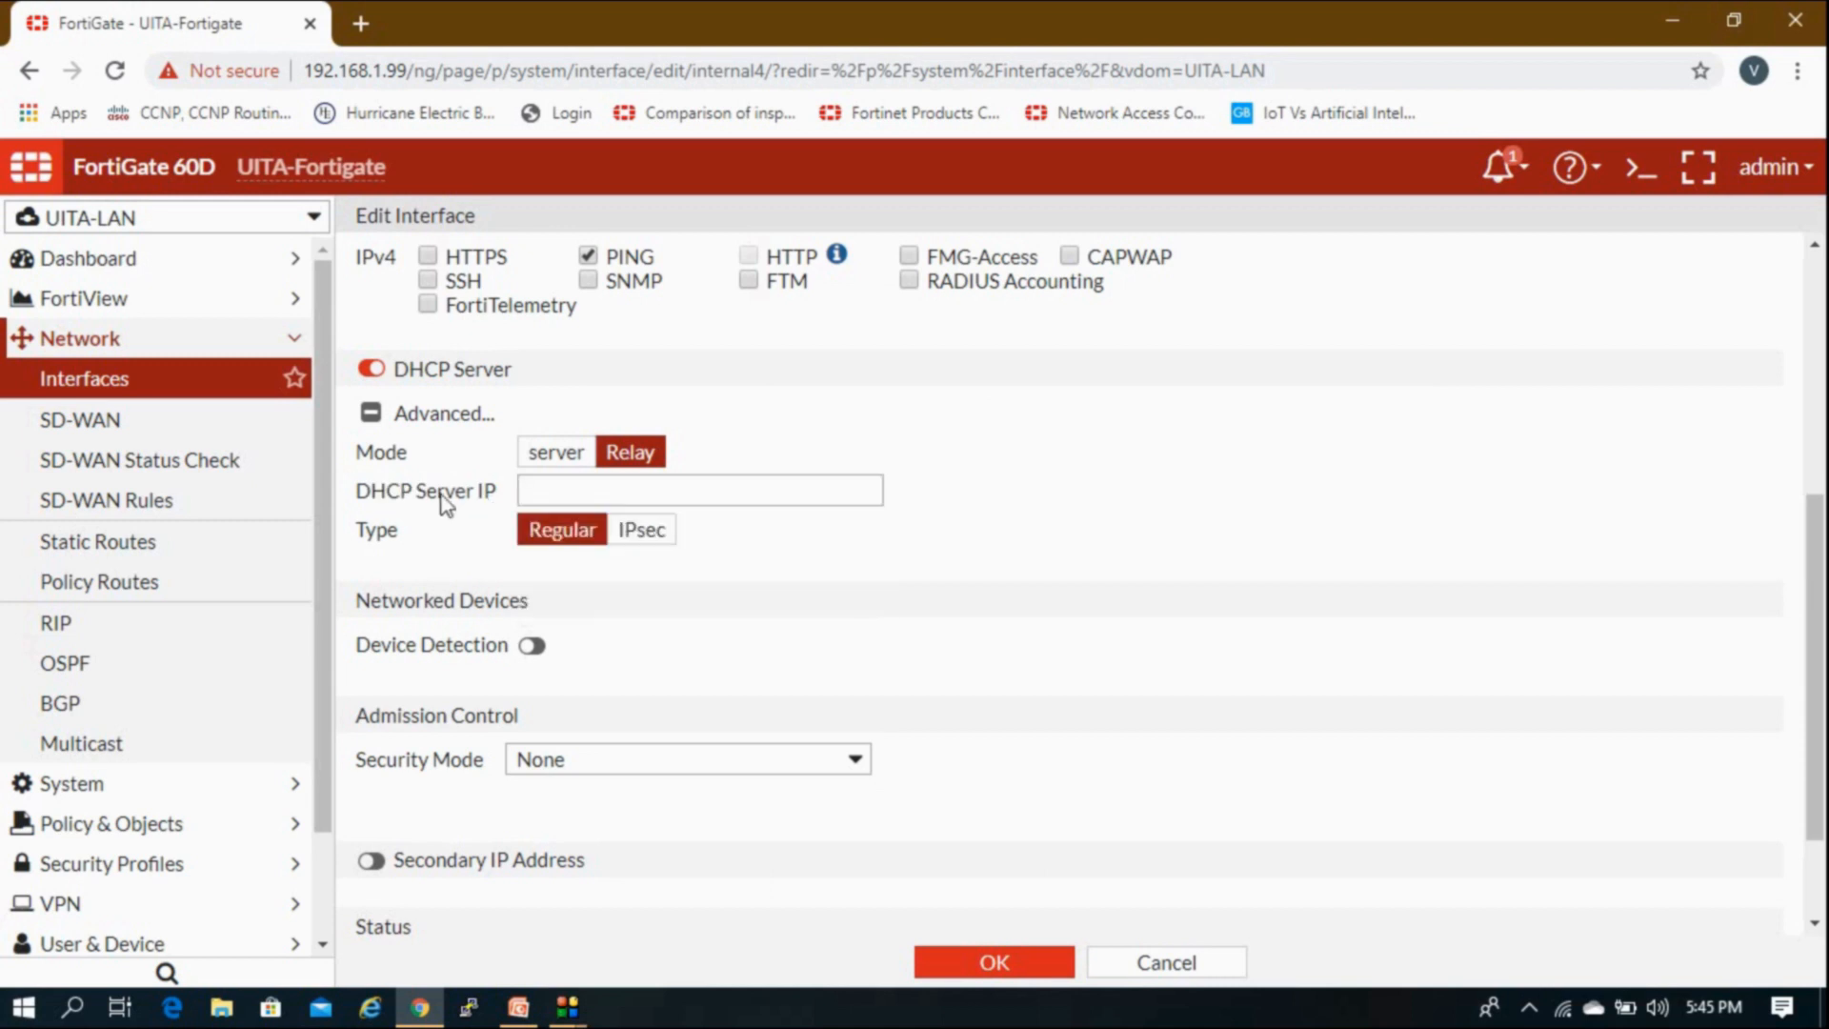
Step: Switch internal4's DHCP to server mode, set NTP to Same as System NTP, select Unknown MAC Addresses
{"action": "left_click", "coordinate": [569, 465]}
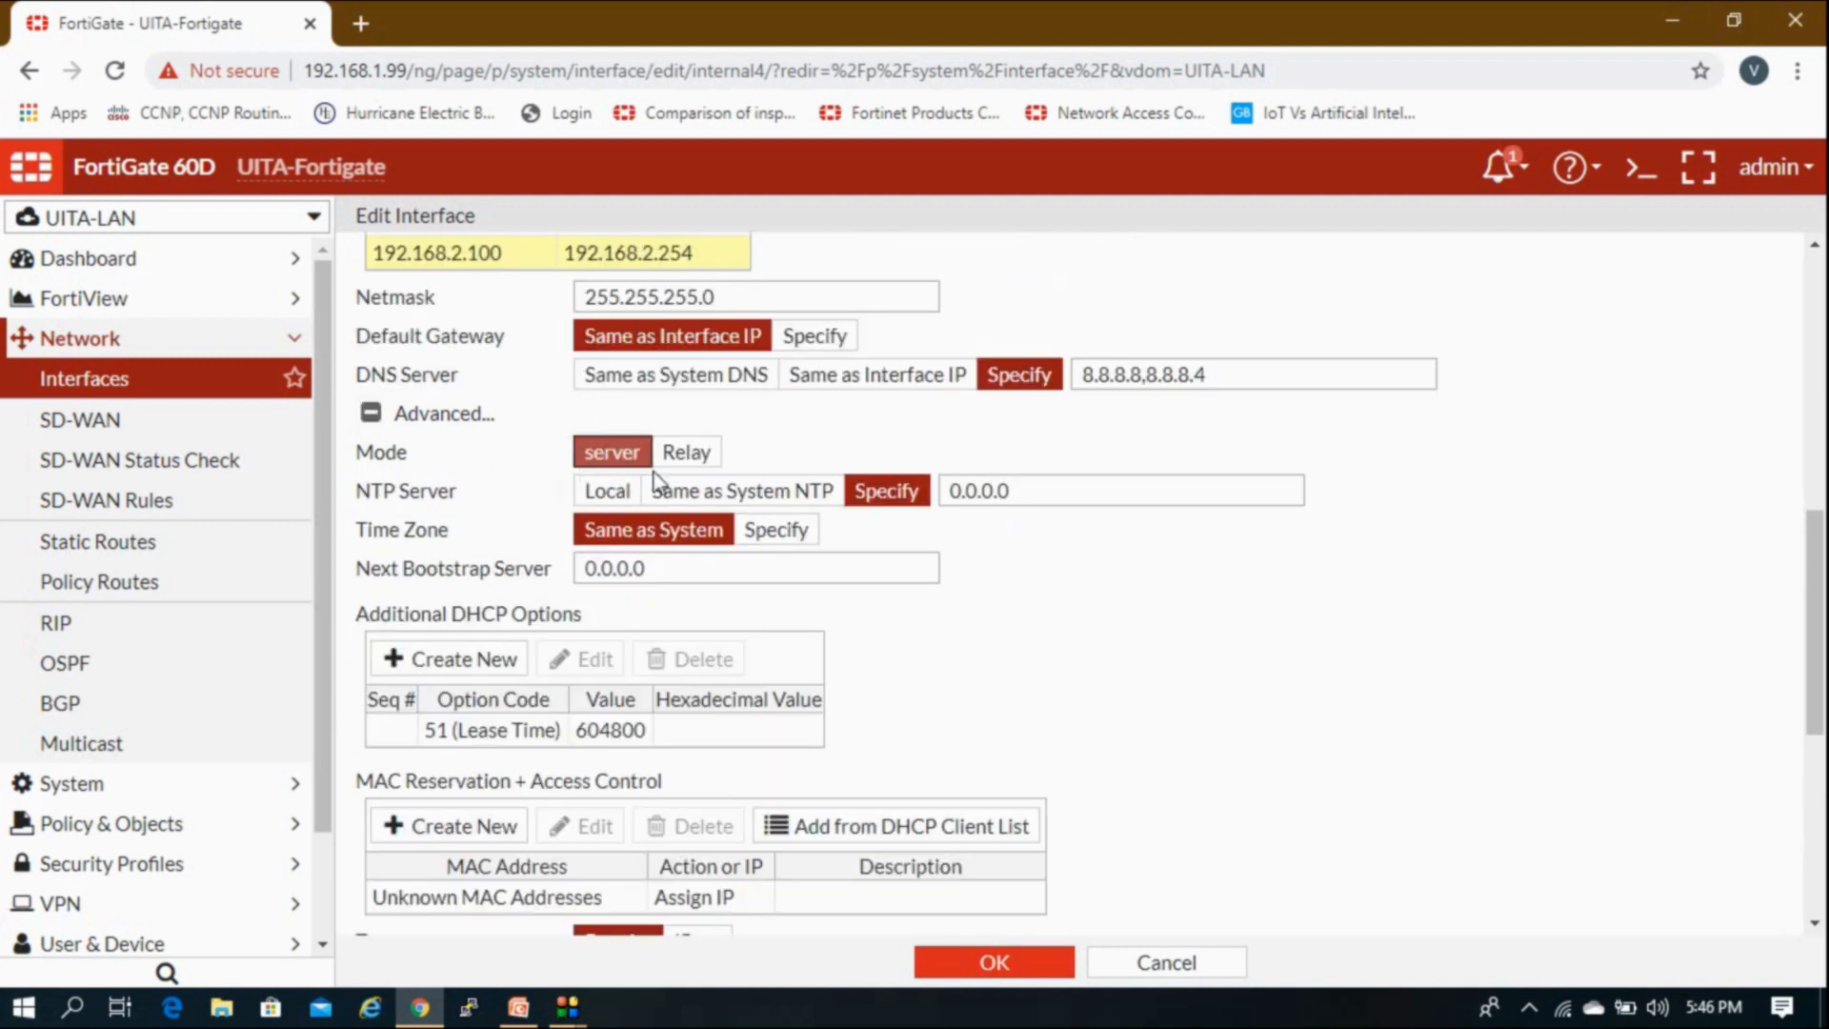
{"action": "scroll", "coordinate": [657, 488], "scroll_direction": "up", "scroll_amount": 1}
{"action": "scroll", "coordinate": [672, 551], "scroll_direction": "down", "scroll_amount": 3}
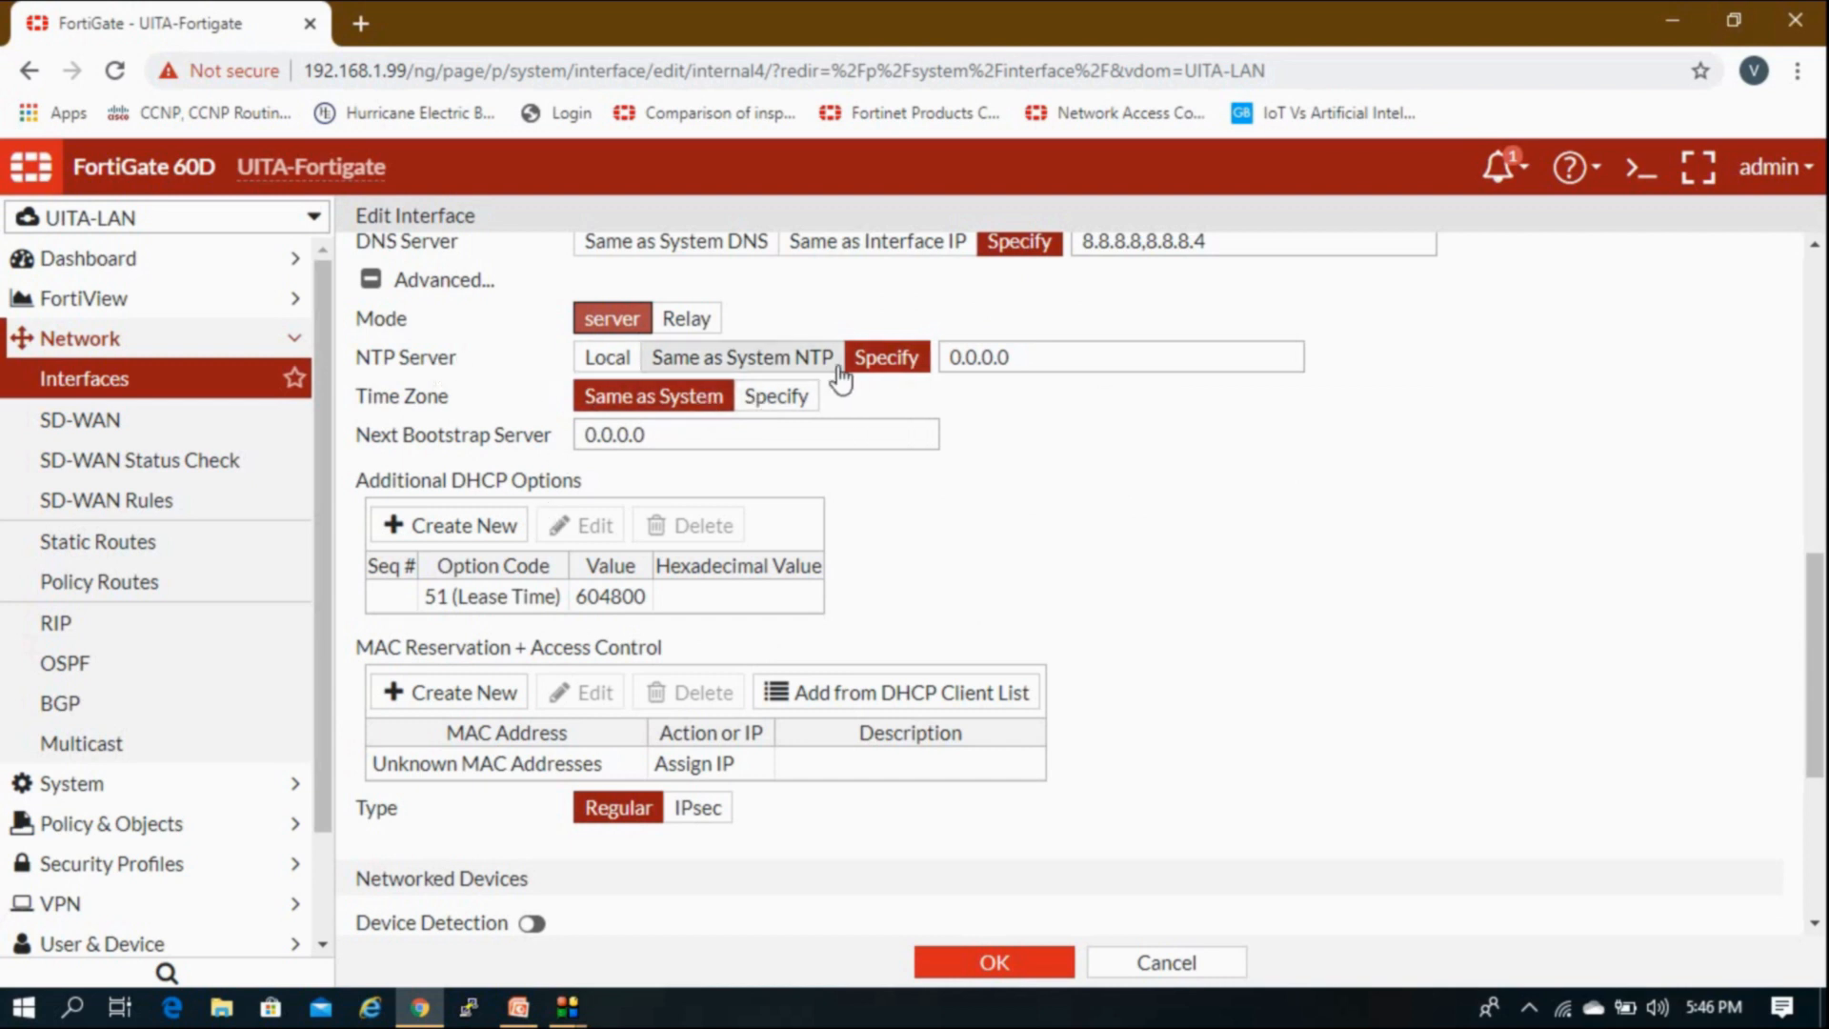
{"action": "left_click", "coordinate": [811, 358]}
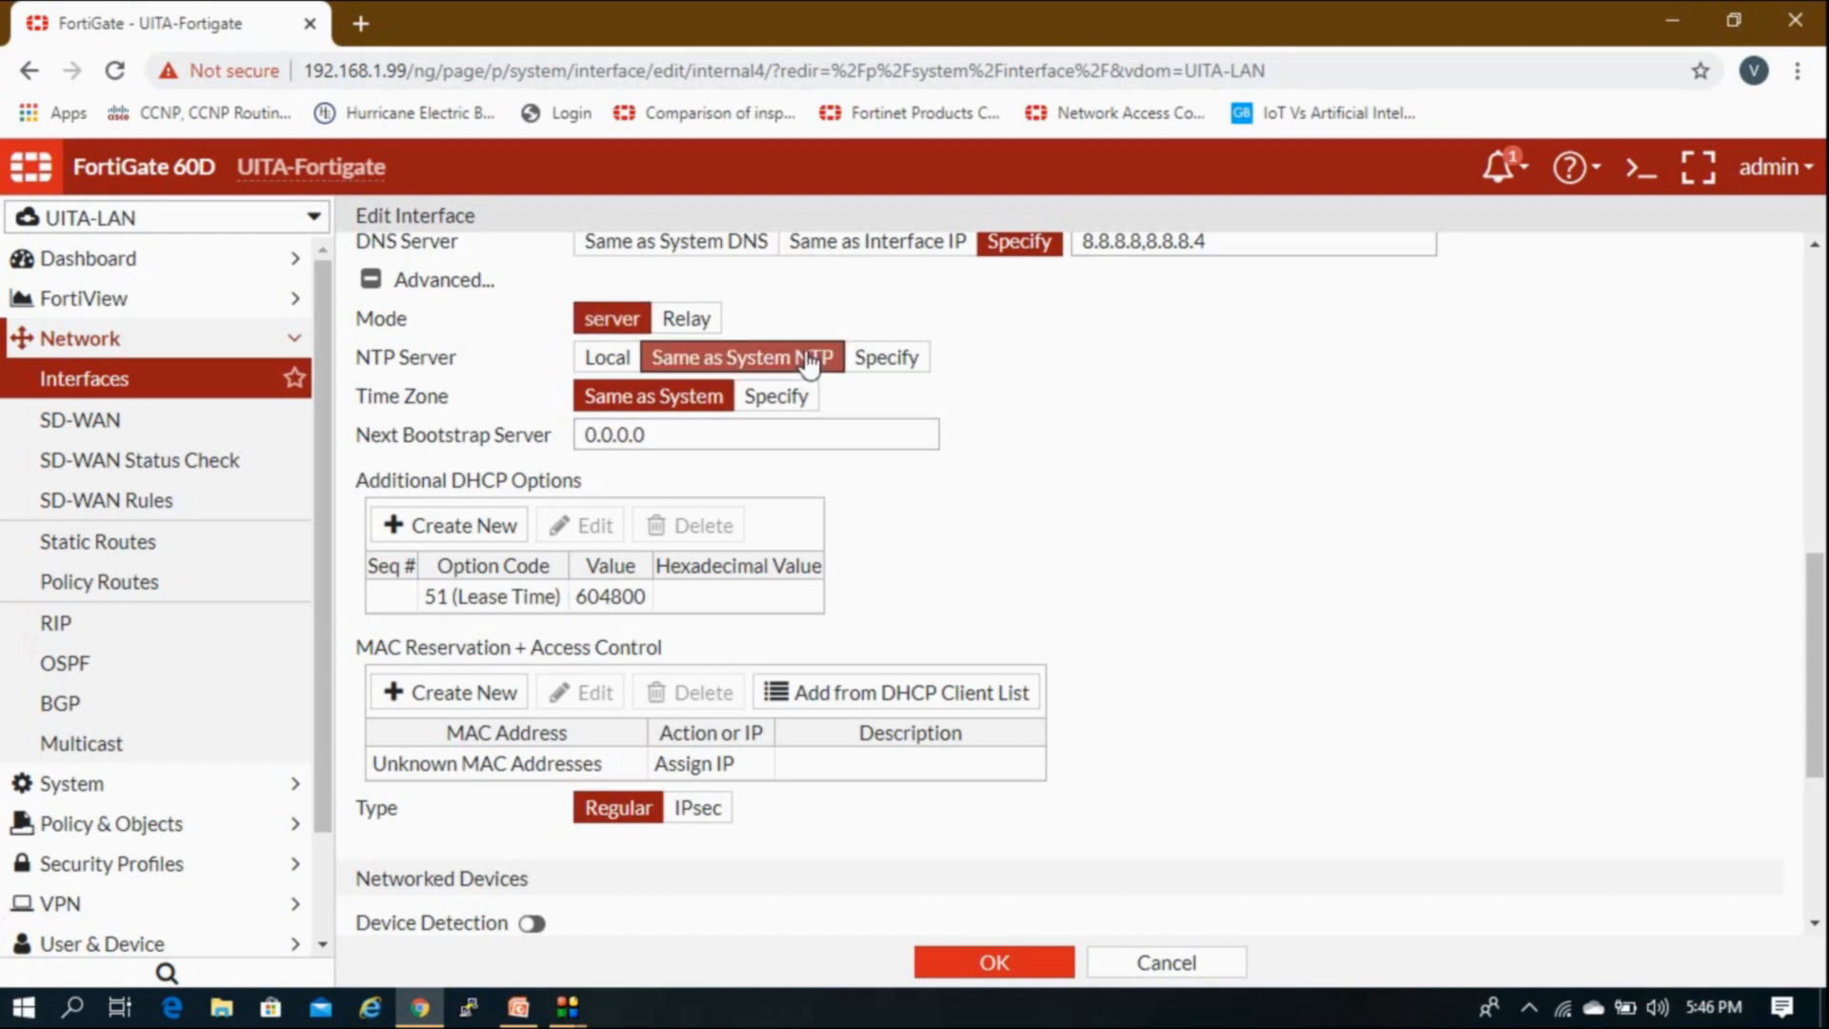
{"action": "scroll", "coordinate": [642, 535], "scroll_direction": "down", "scroll_amount": 1}
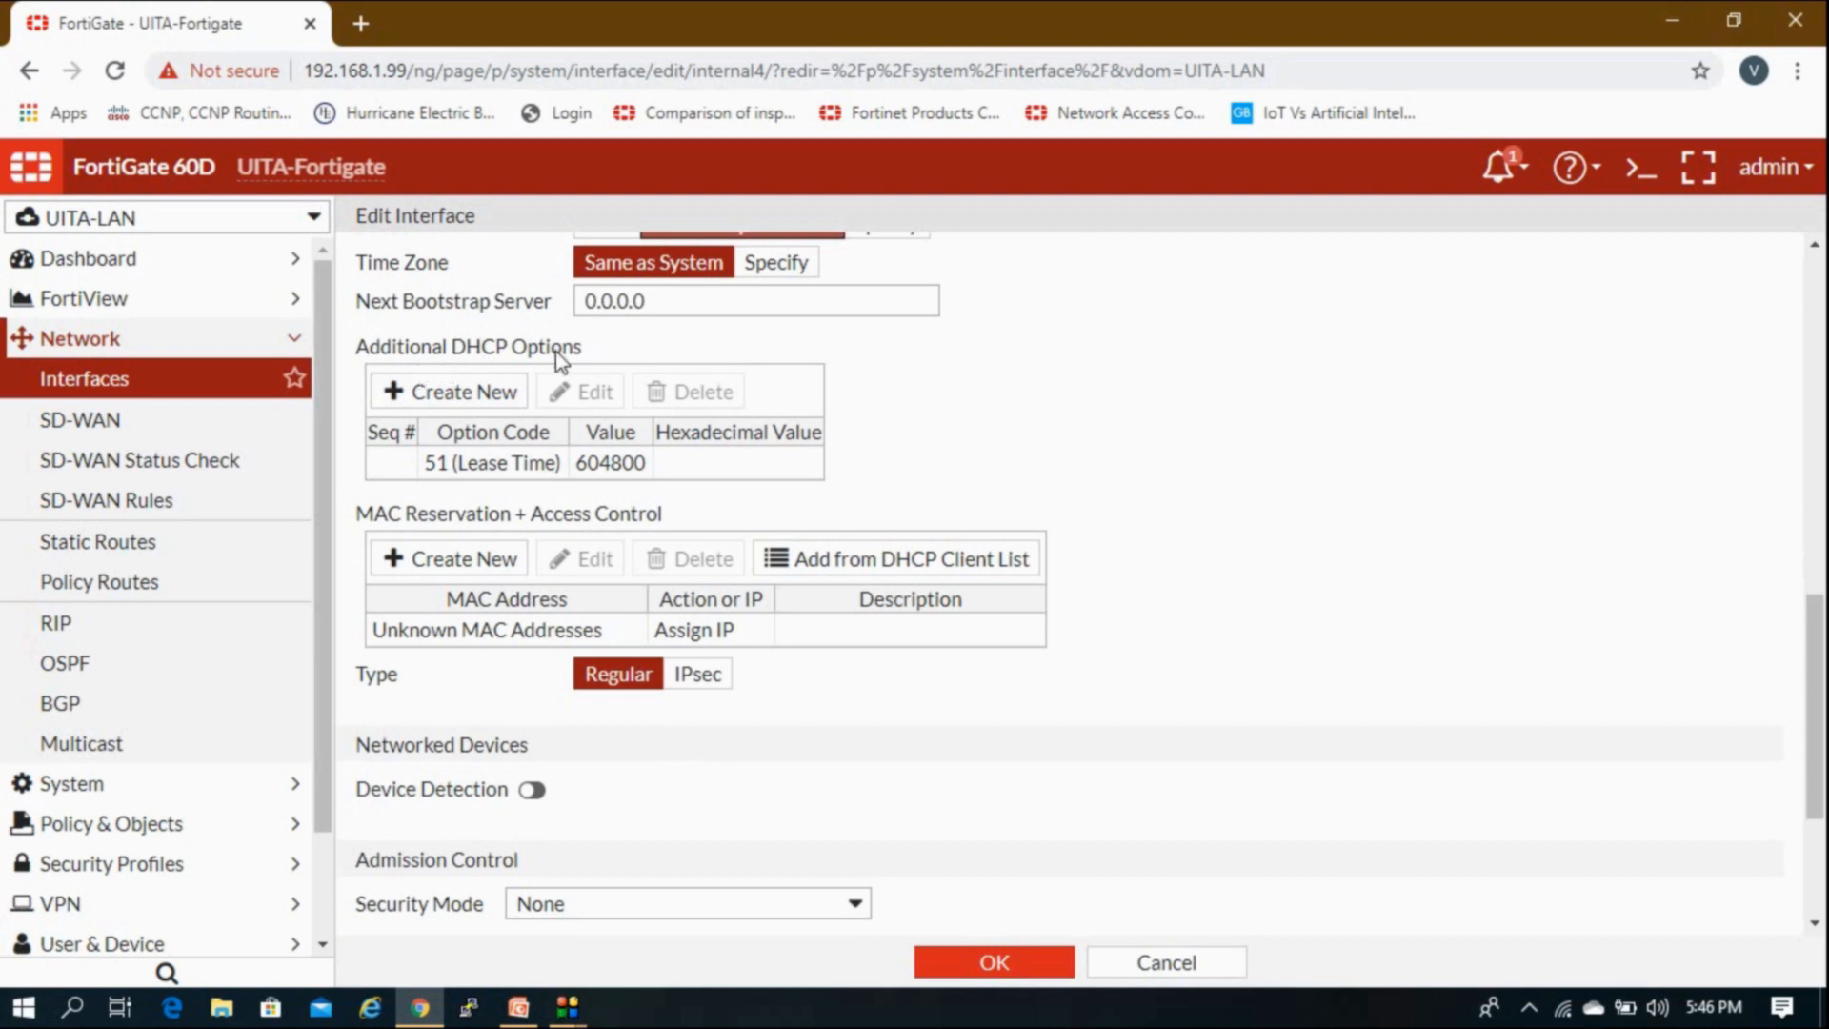
{"action": "scroll", "coordinate": [523, 483], "scroll_direction": "down", "scroll_amount": 1}
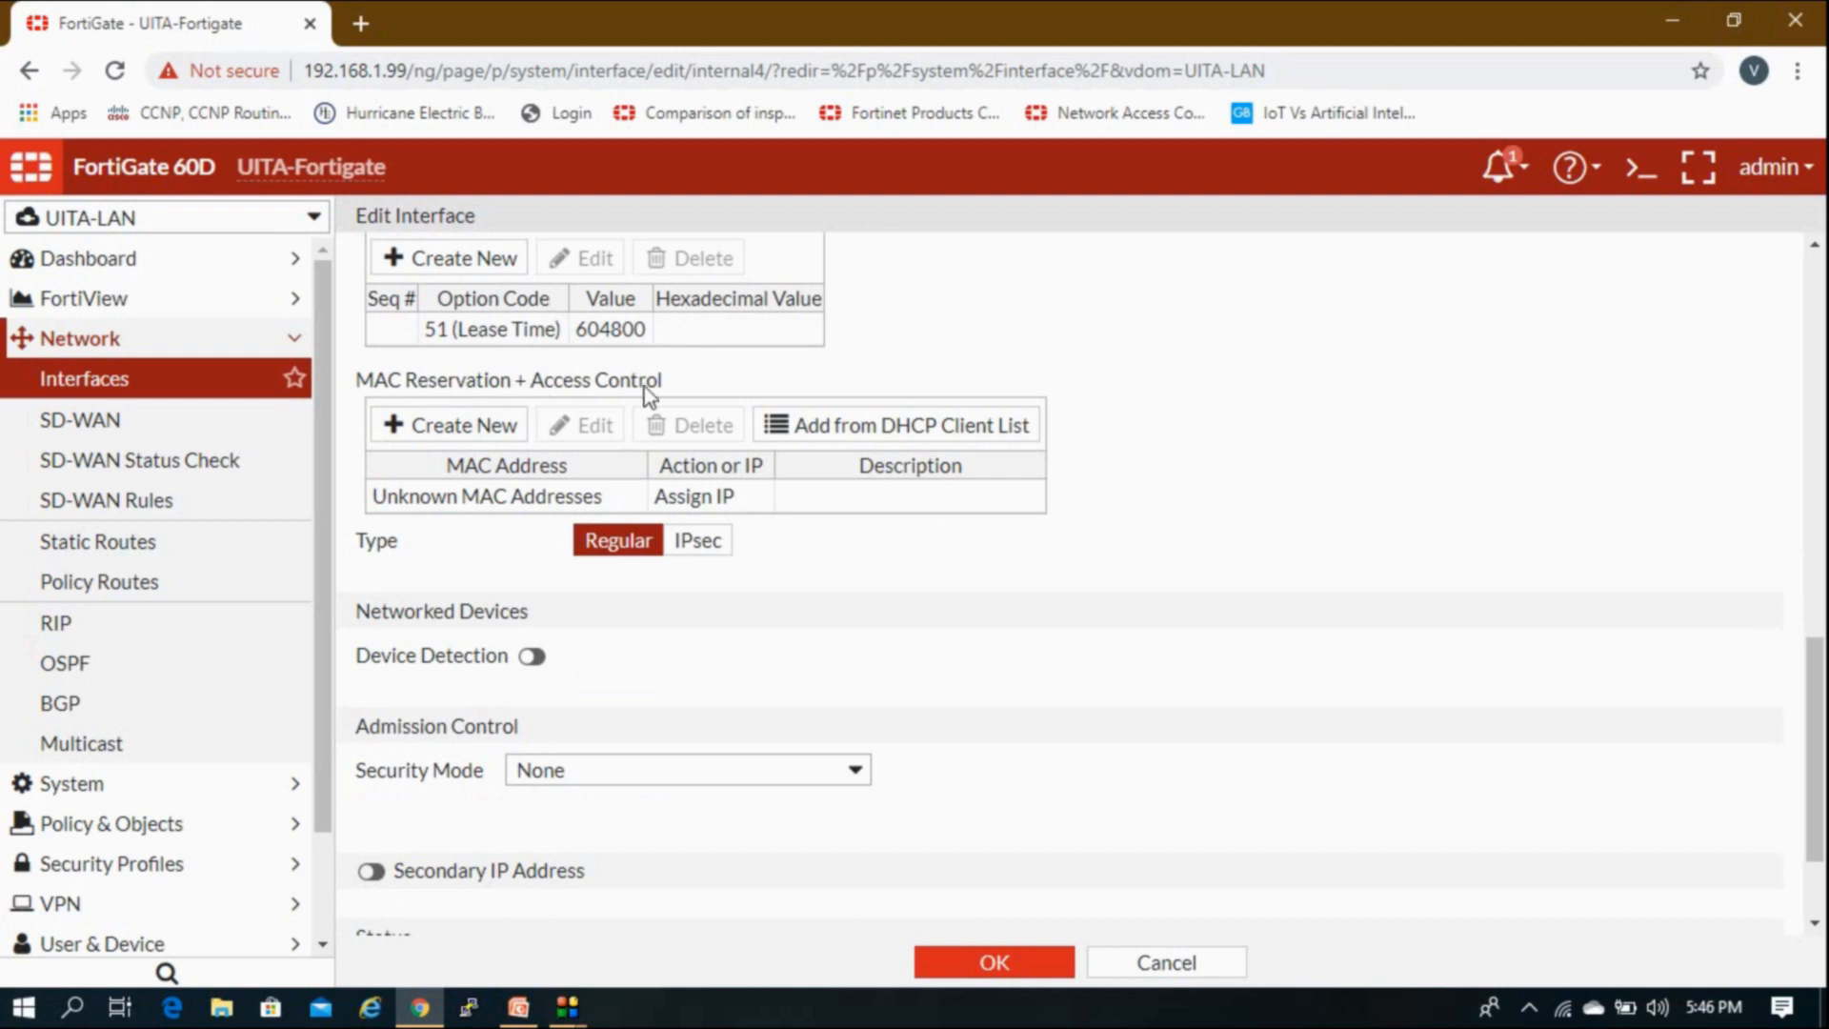
{"action": "left_click", "coordinate": [624, 510]}
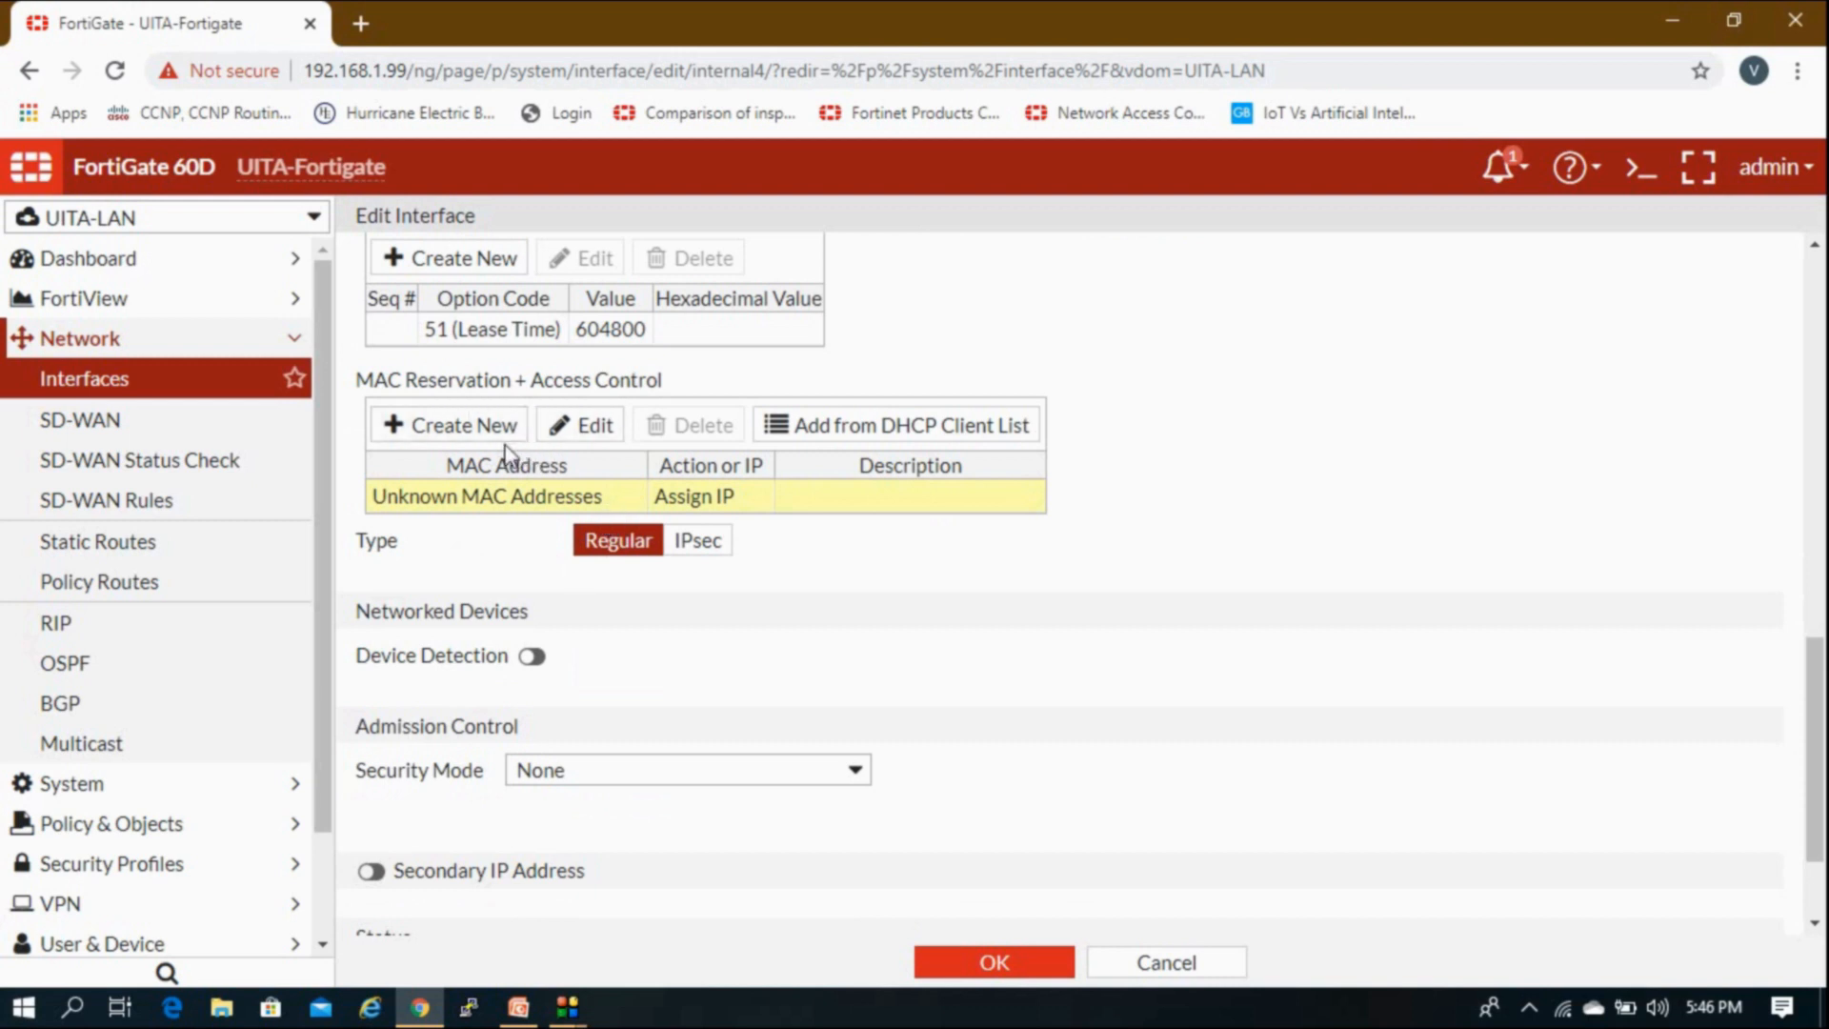
{"action": "left_click", "coordinate": [469, 425]}
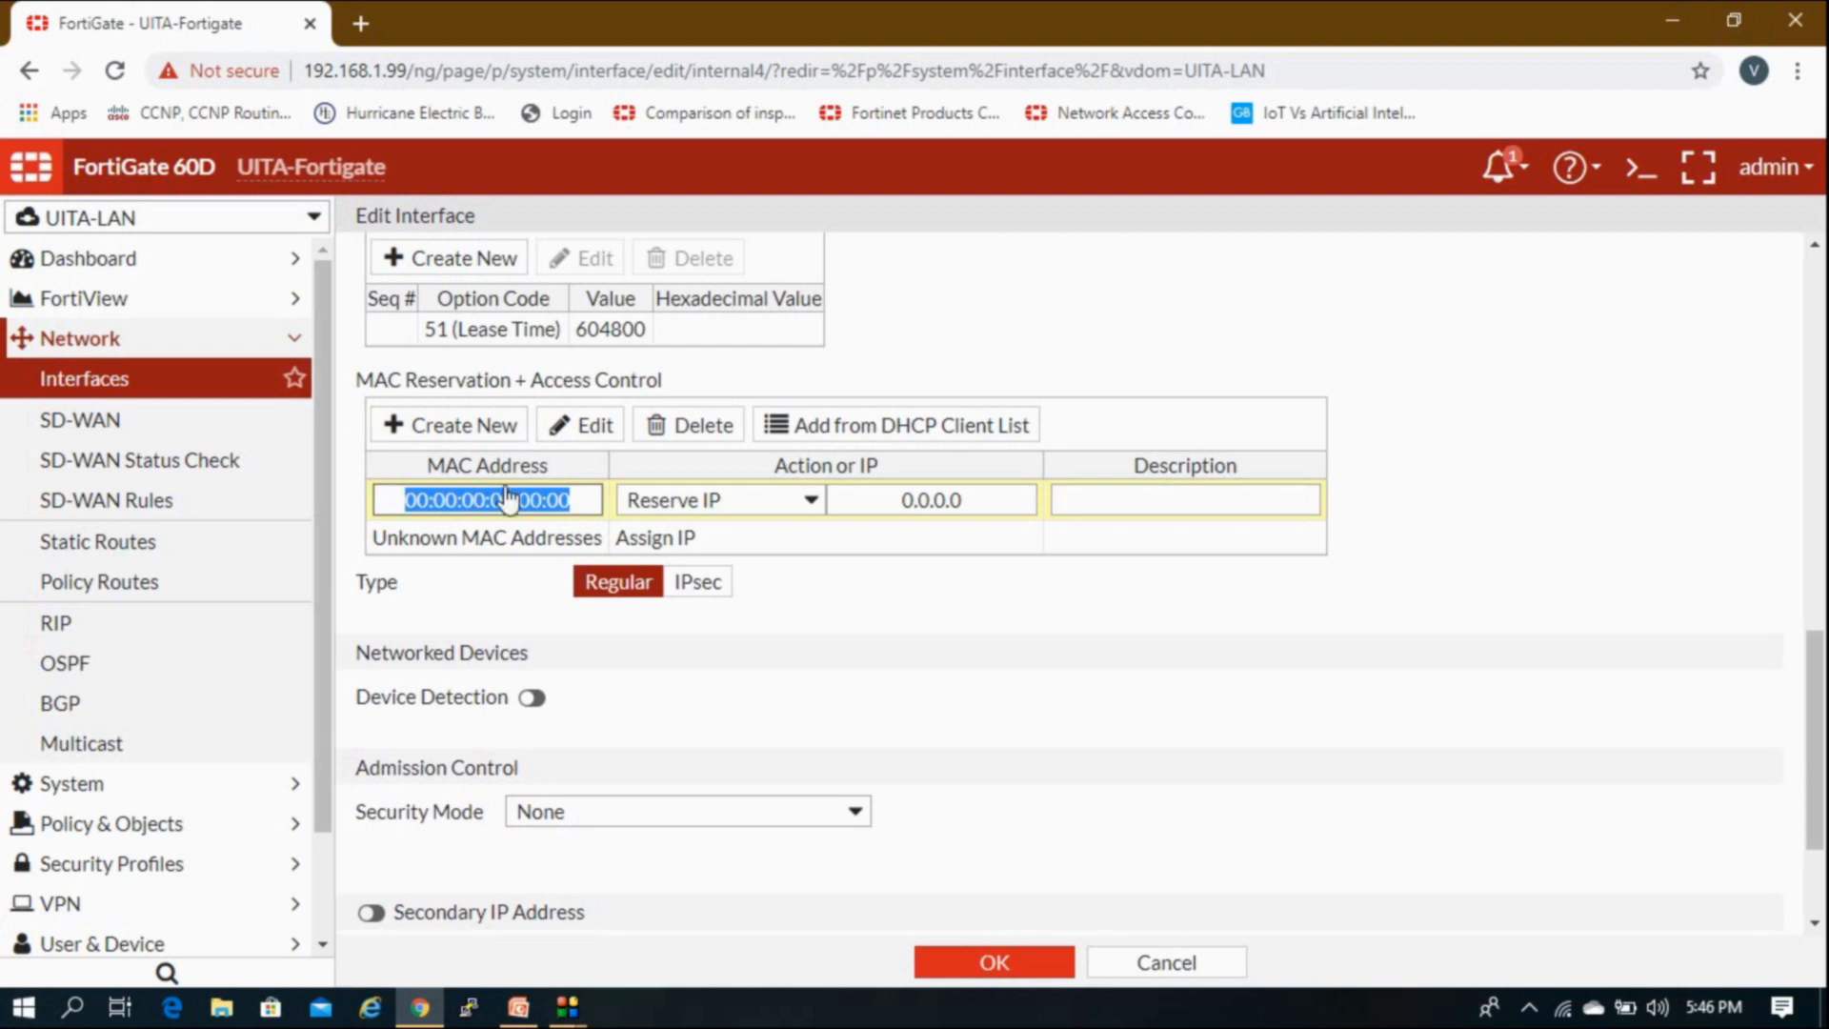
{"action": "left_click", "coordinate": [705, 507]}
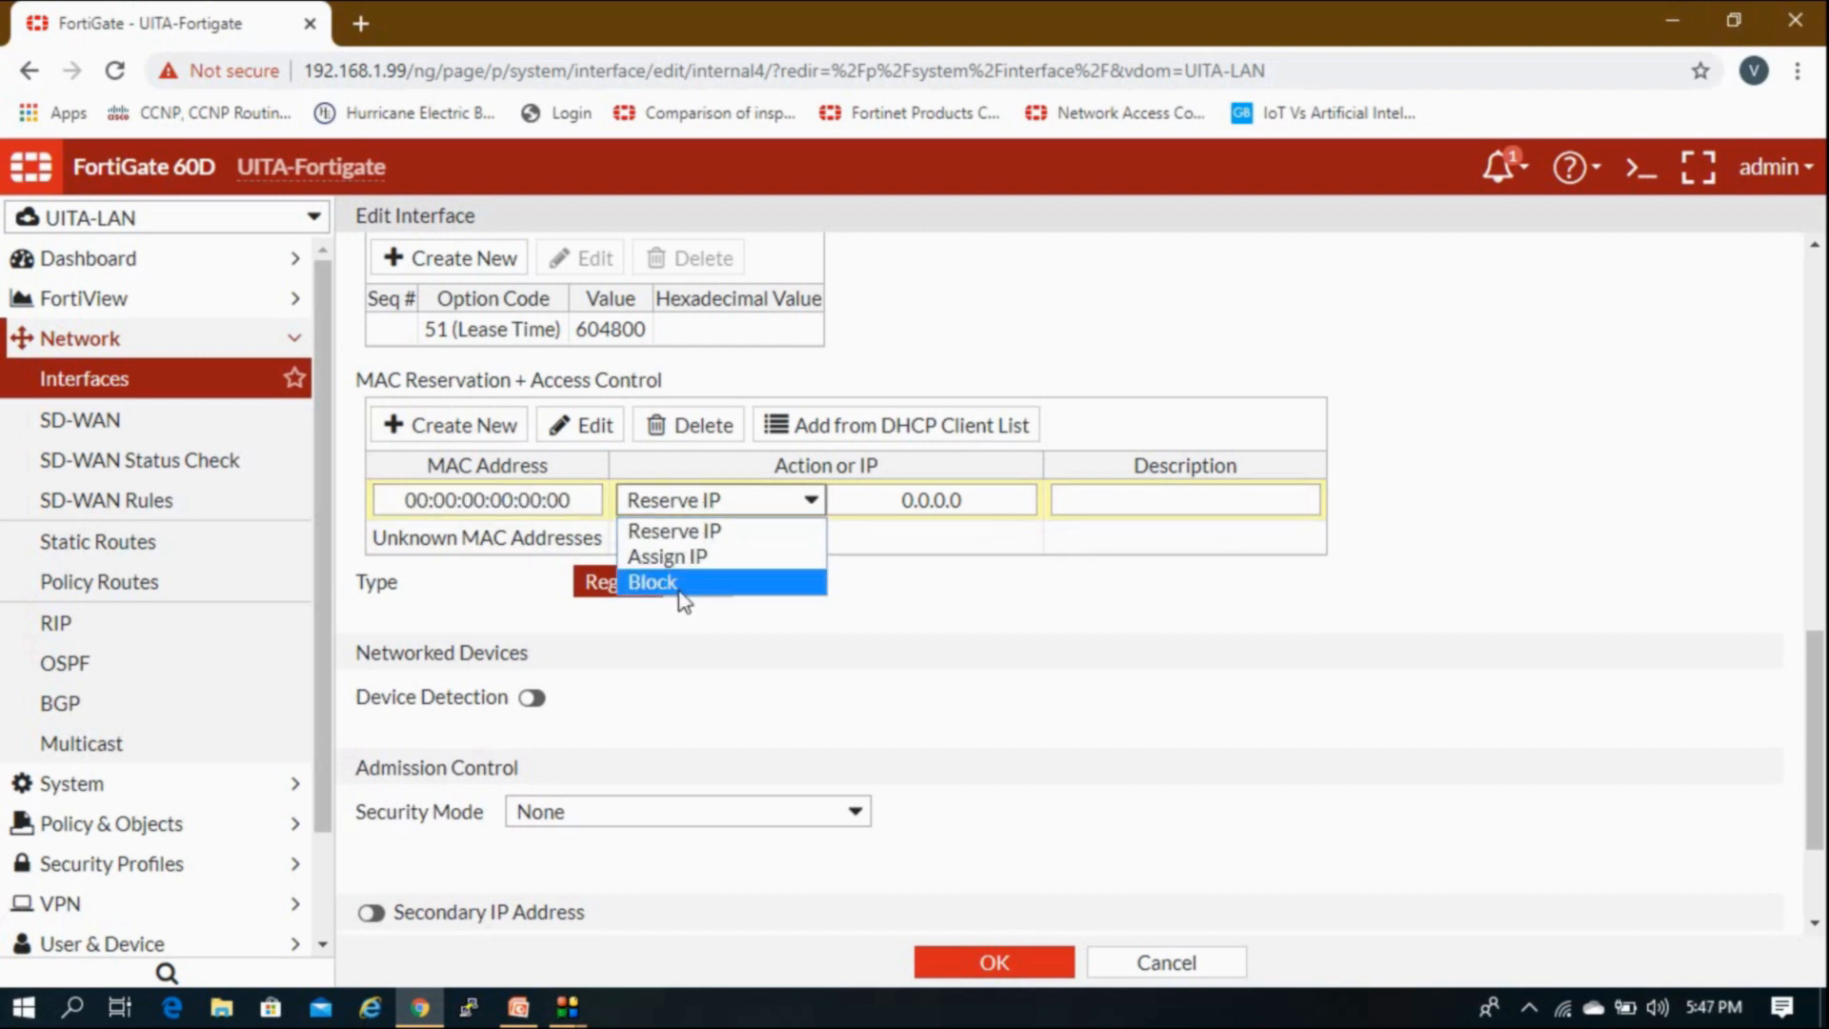
{"action": "left_click", "coordinate": [727, 539]}
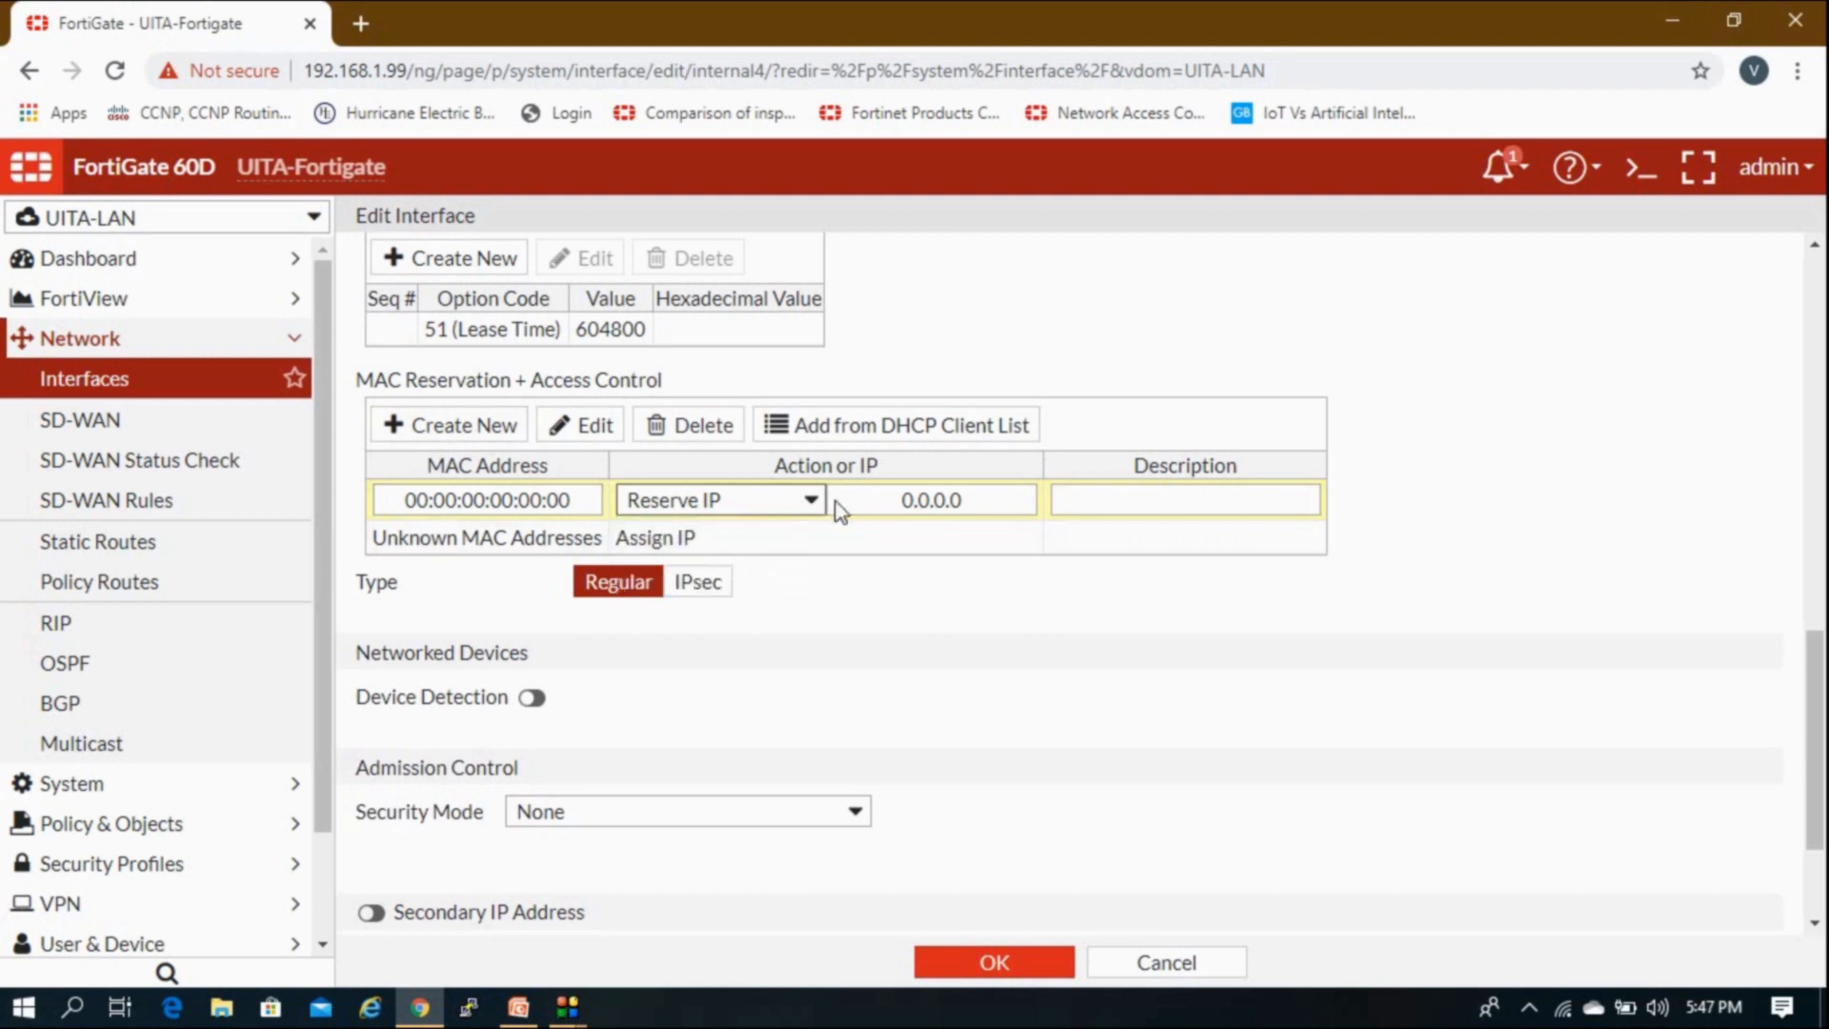
{"action": "left_click_drag", "start_coordinate": [900, 502], "coordinate": [1025, 500]}
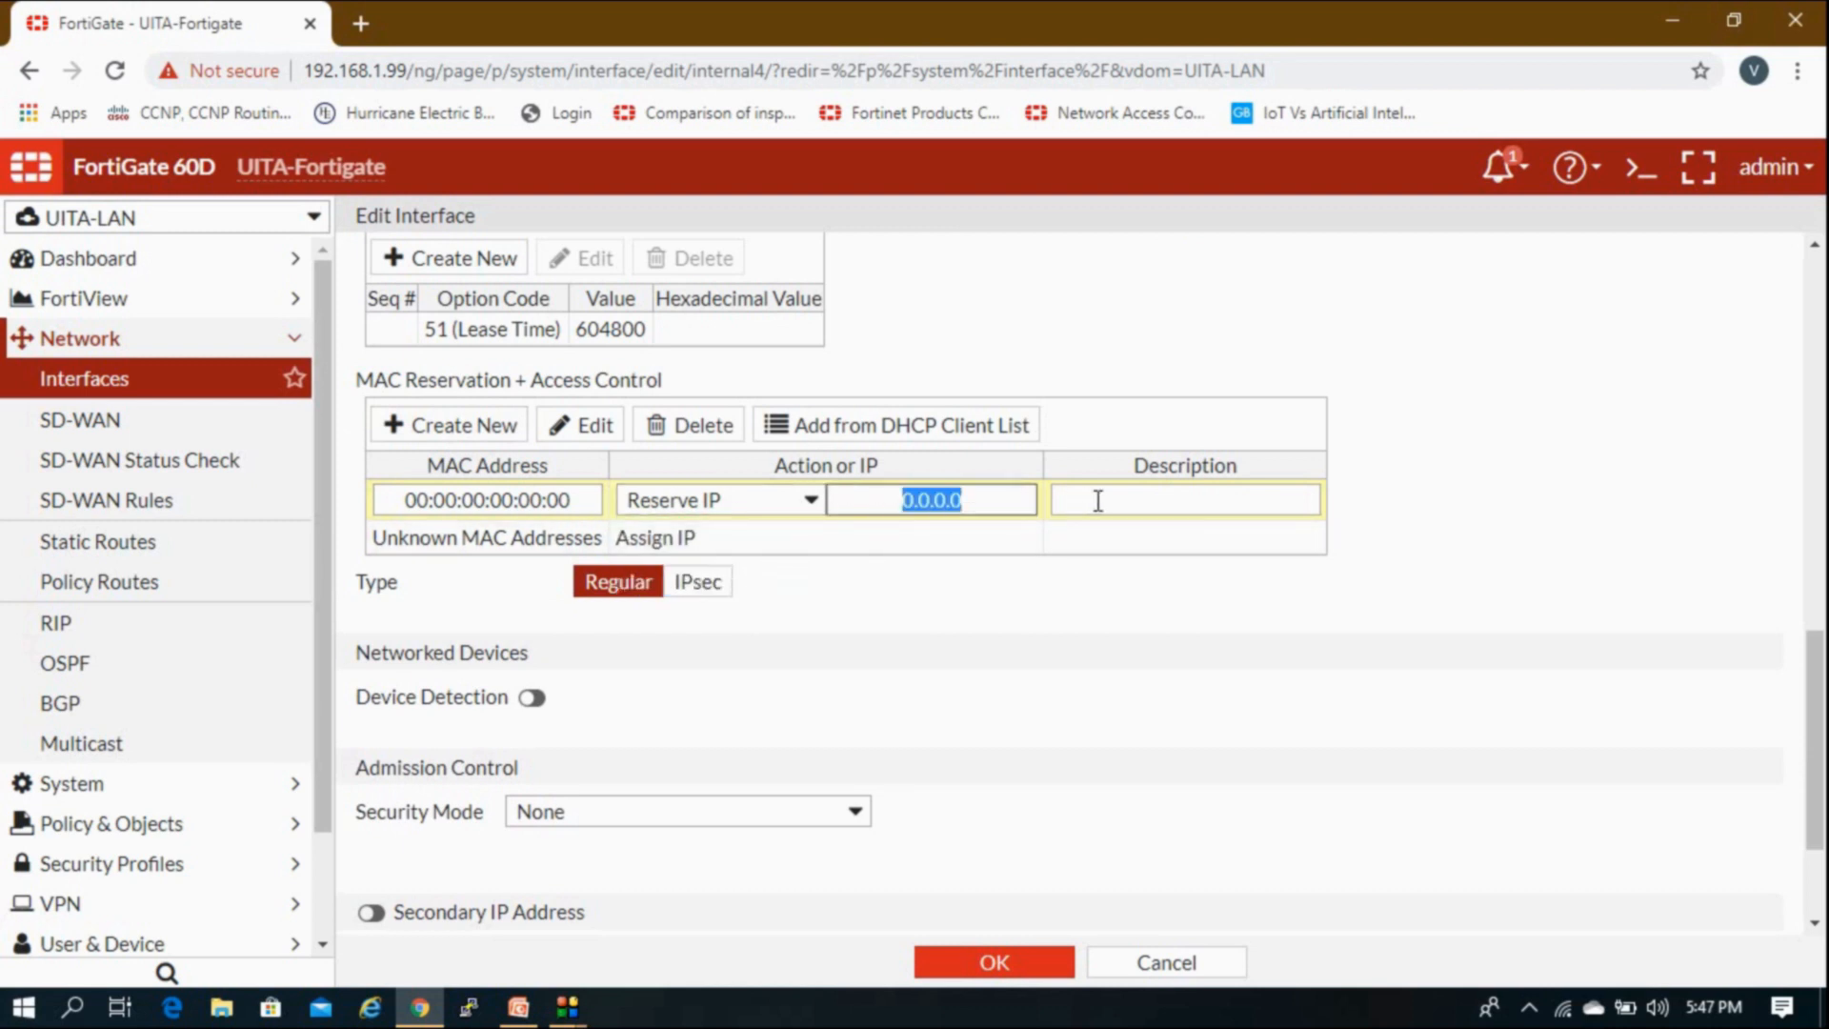
{"action": "left_click", "coordinate": [1163, 500]}
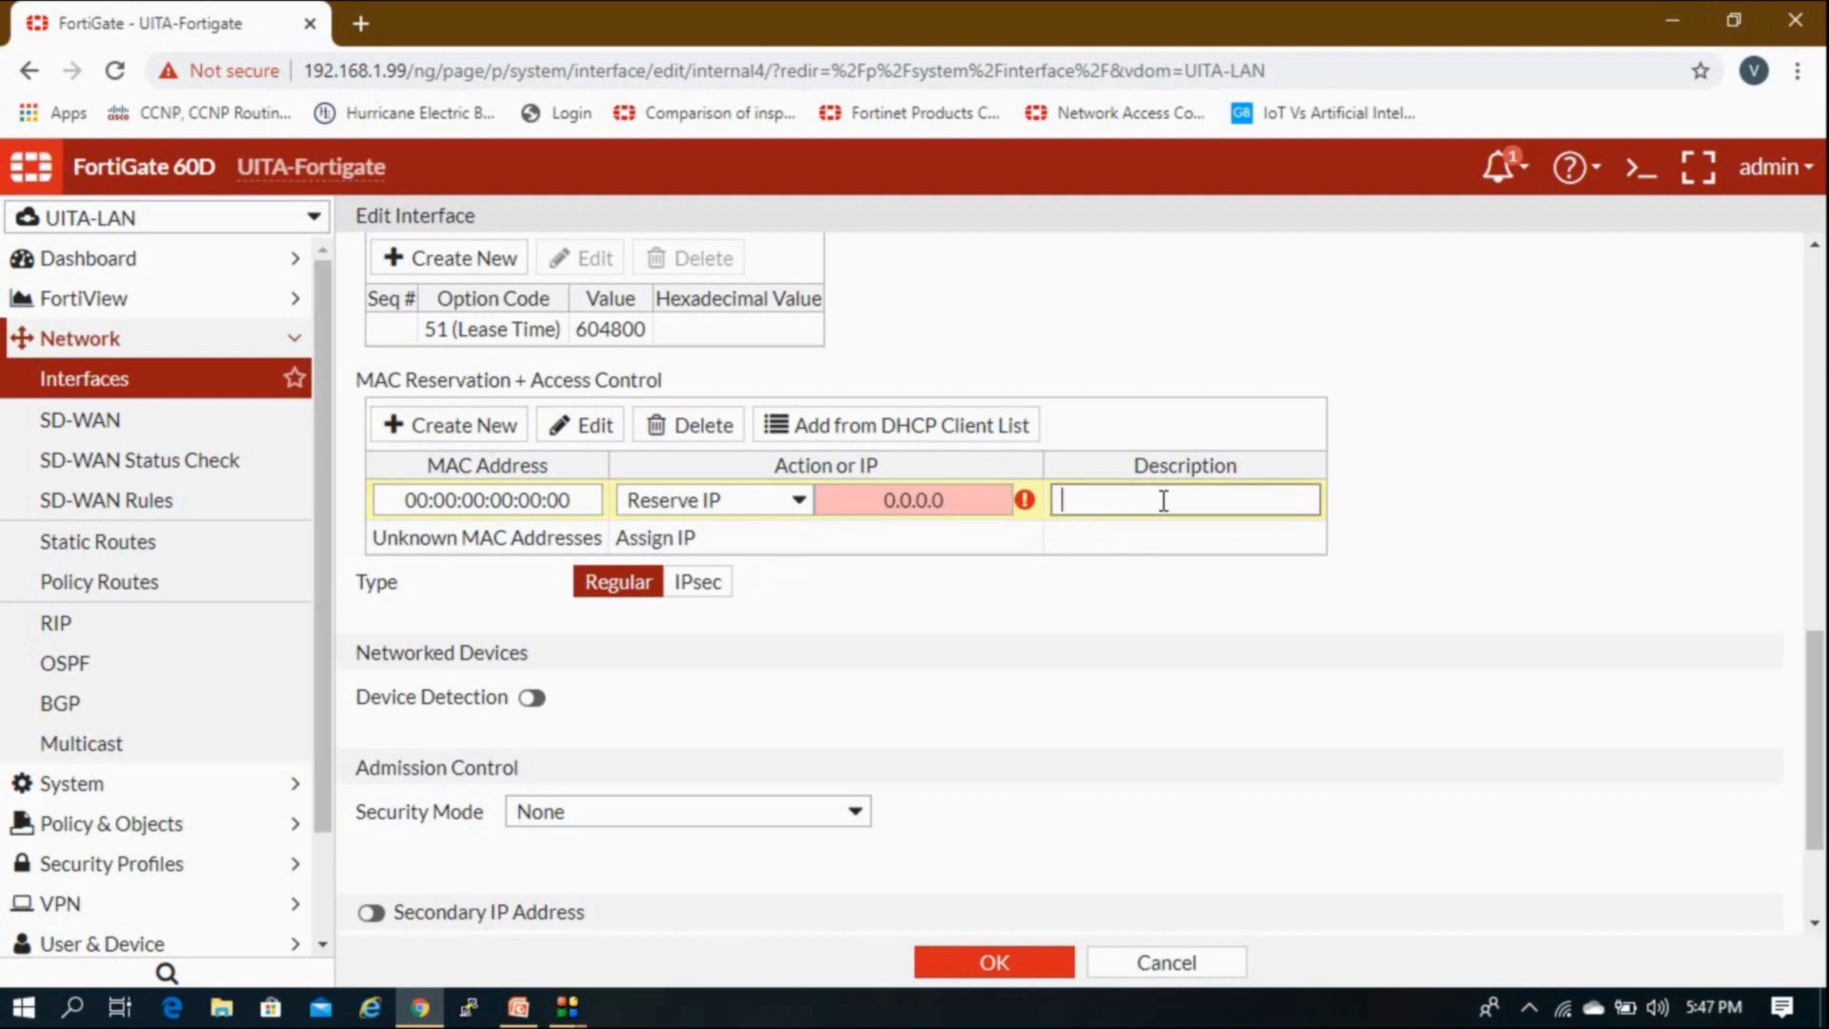
{"action": "left_click", "coordinate": [644, 541]}
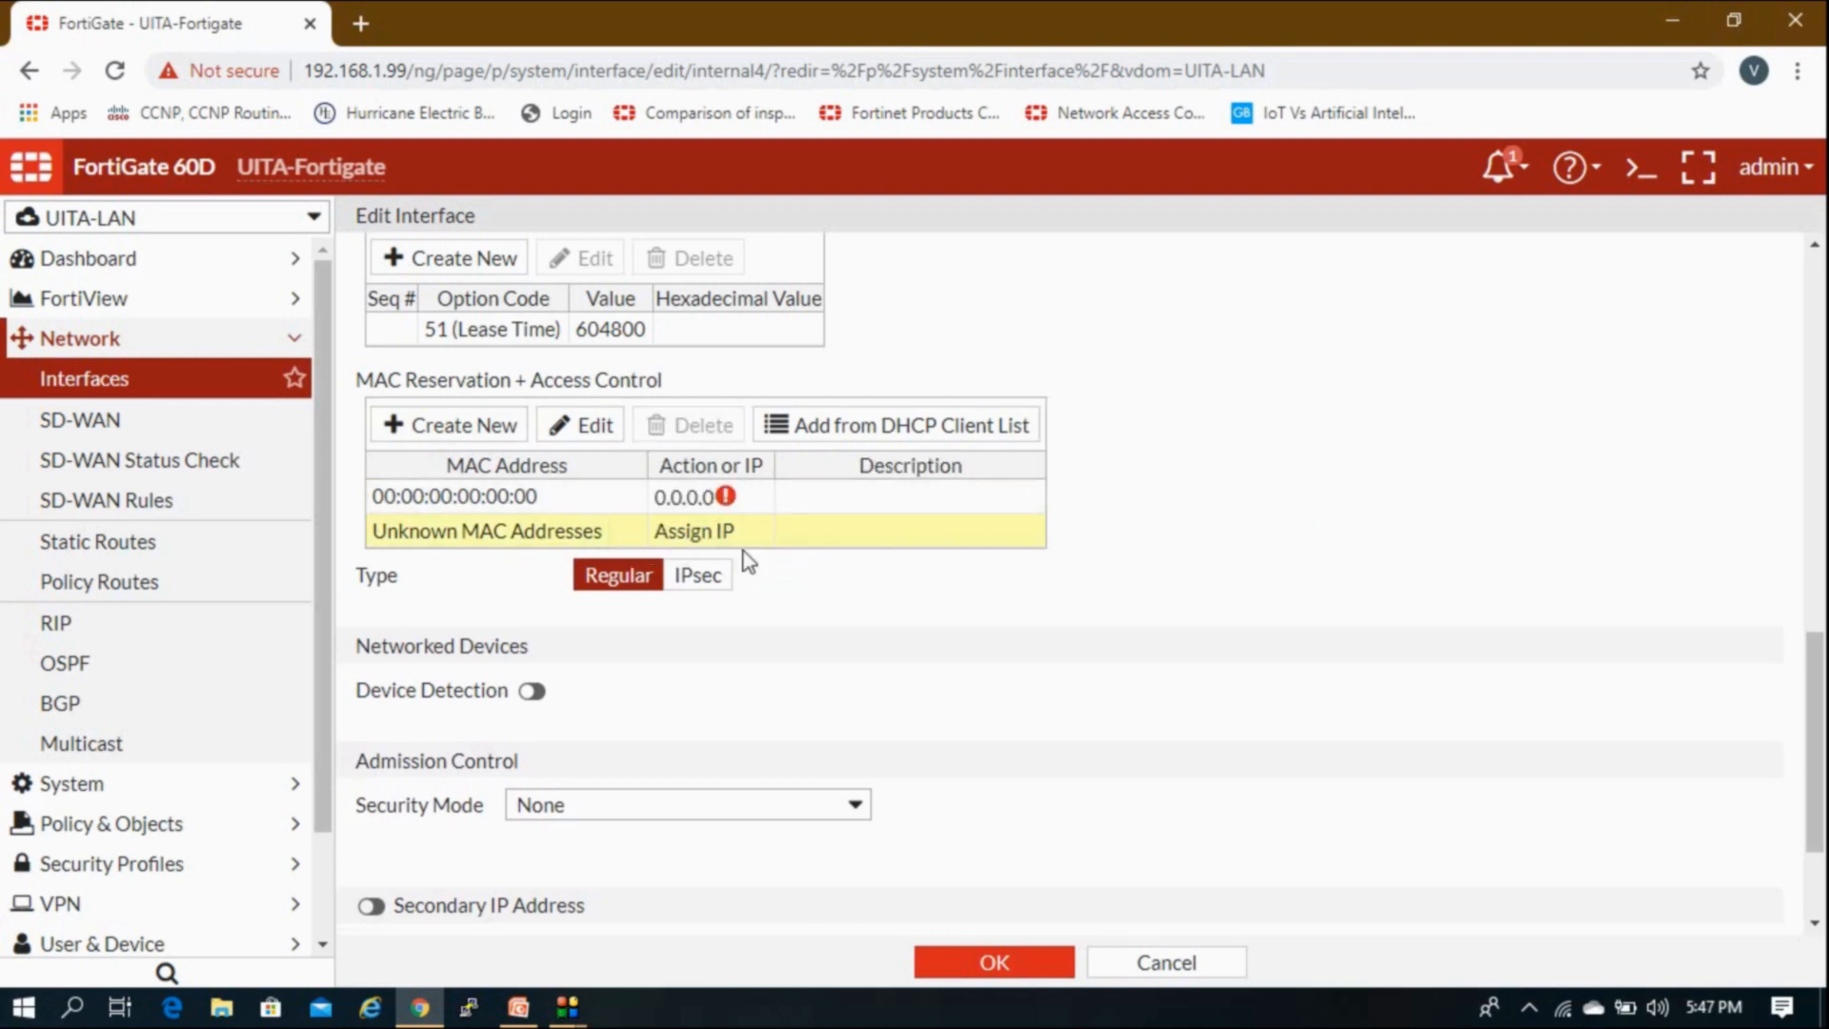
{"action": "right_click", "coordinate": [739, 543]}
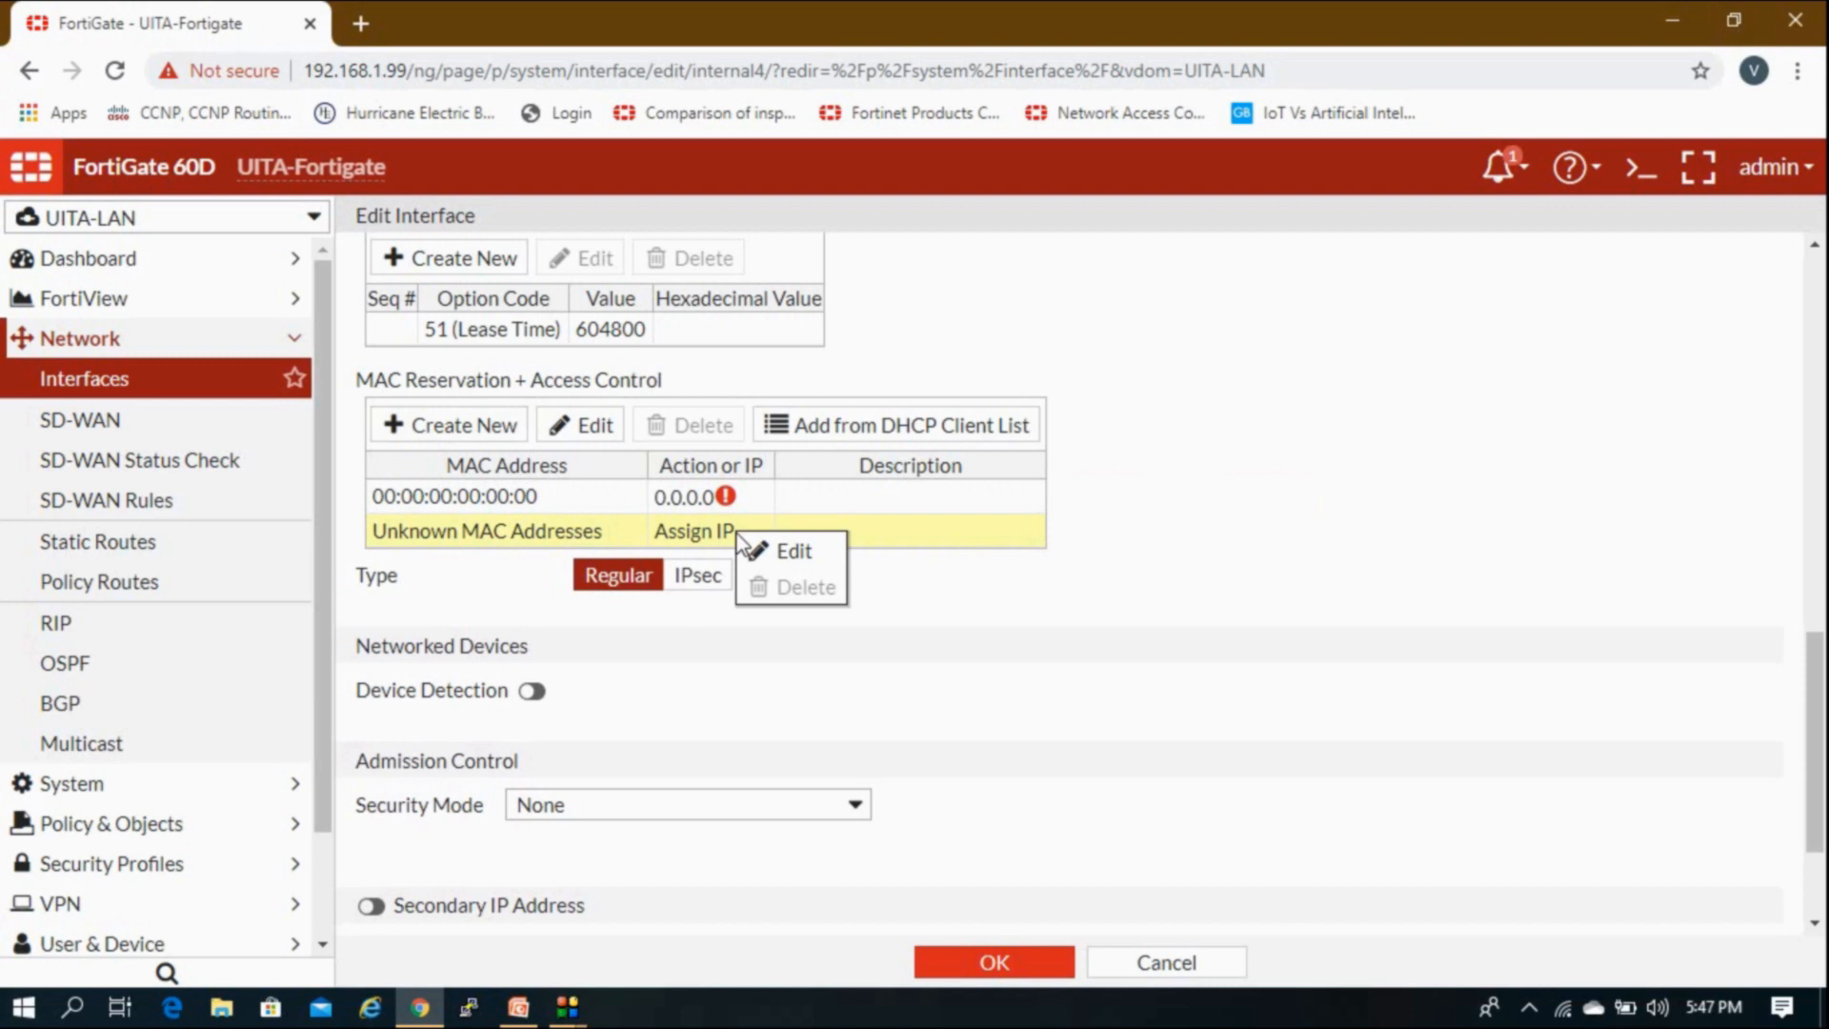
{"action": "left_click", "coordinate": [757, 551]}
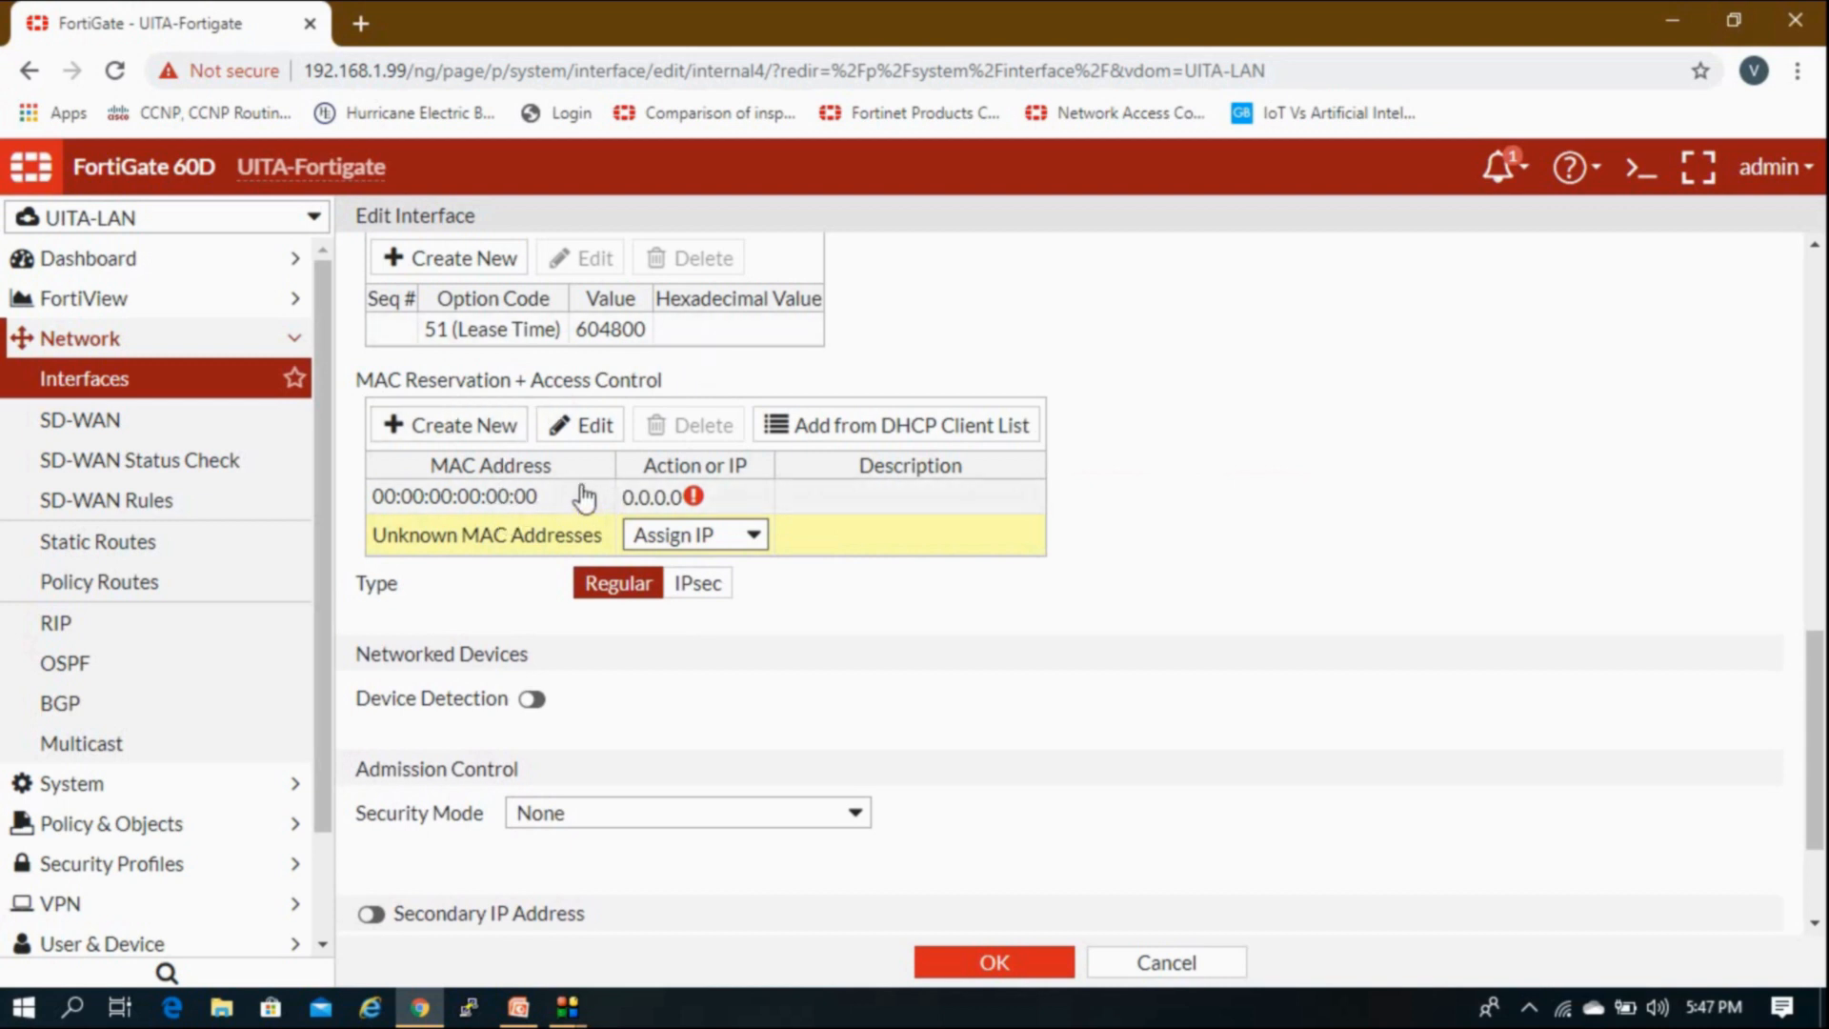
{"action": "left_click", "coordinate": [674, 535]}
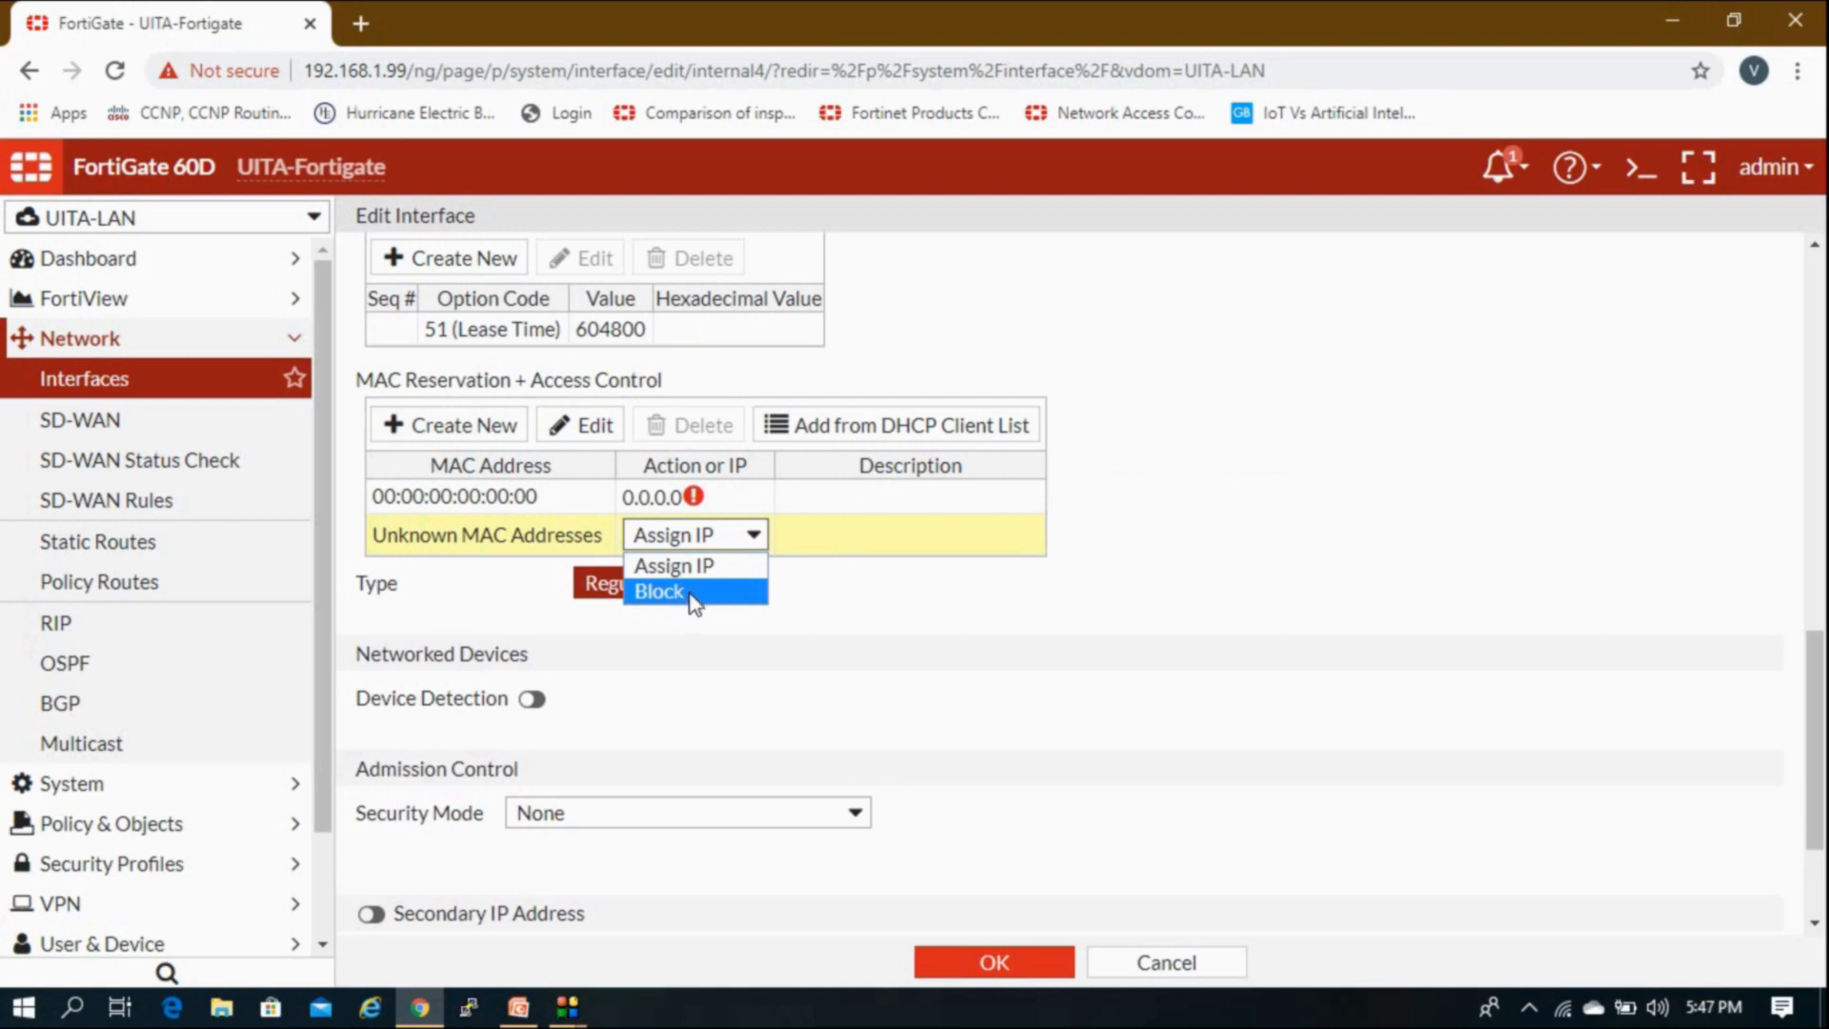
{"action": "left_click", "coordinate": [731, 569]}
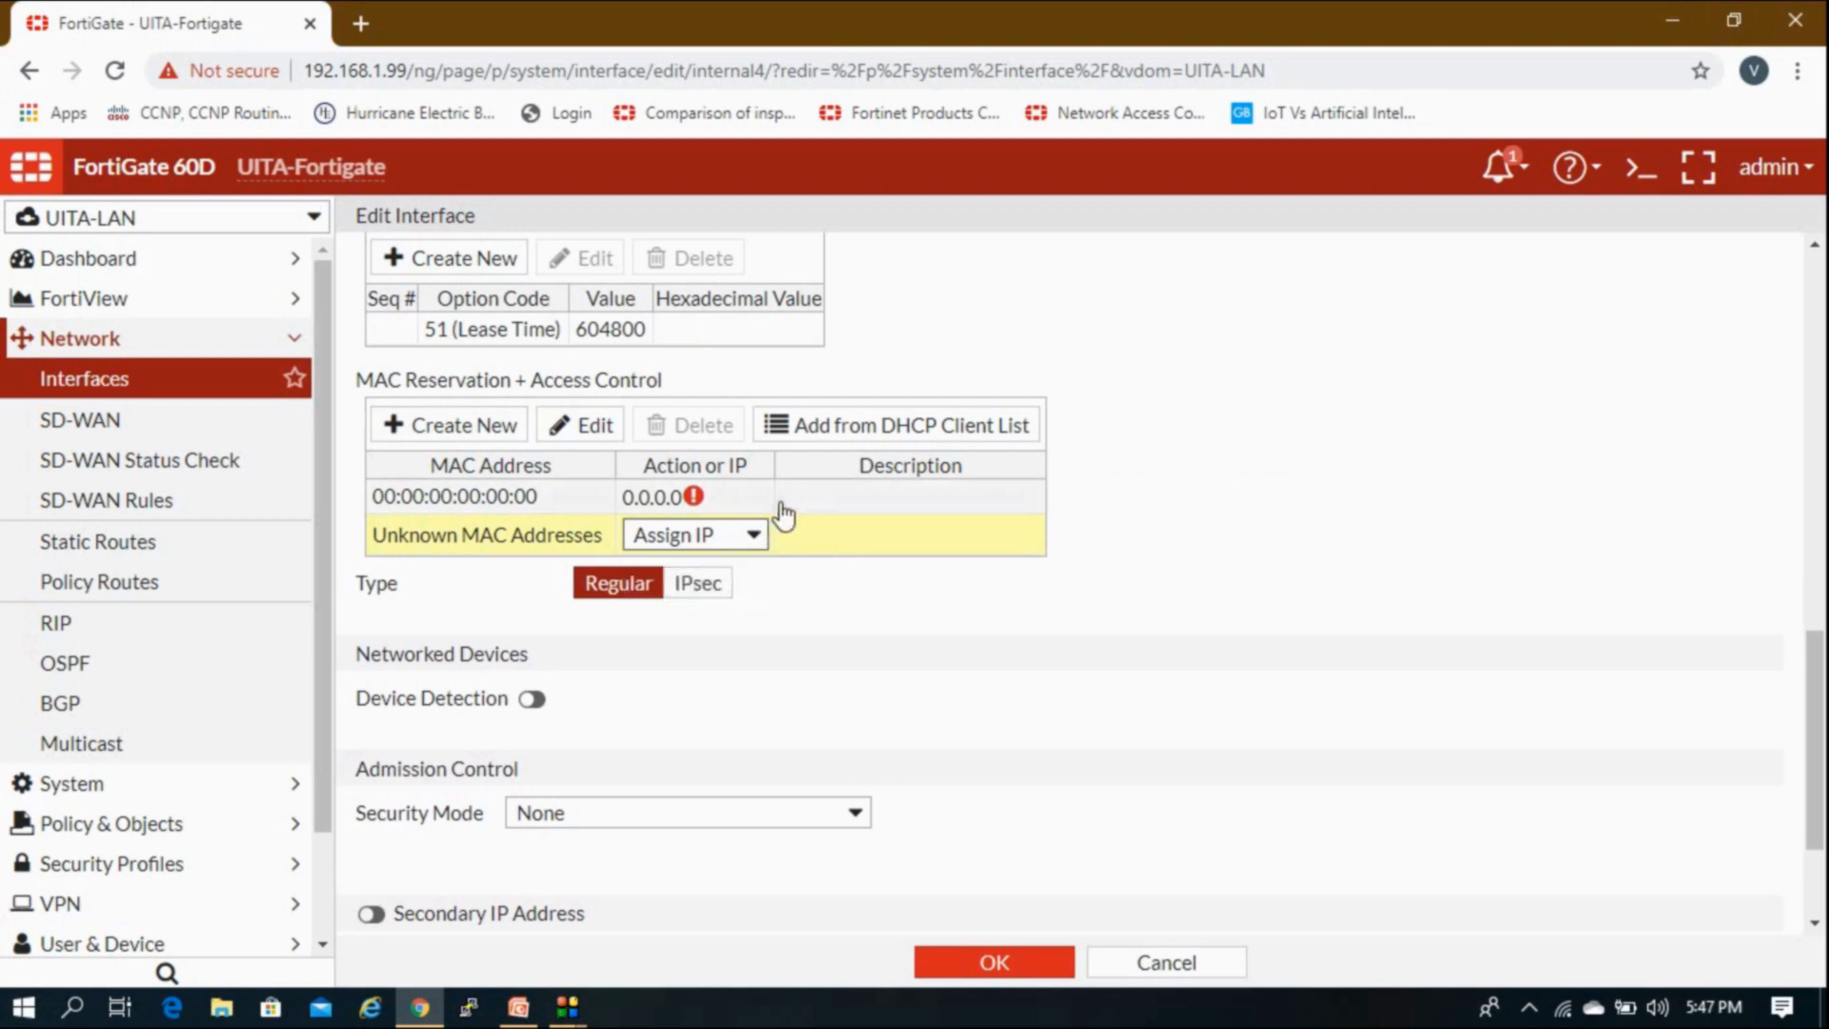
{"action": "left_click", "coordinate": [809, 510]}
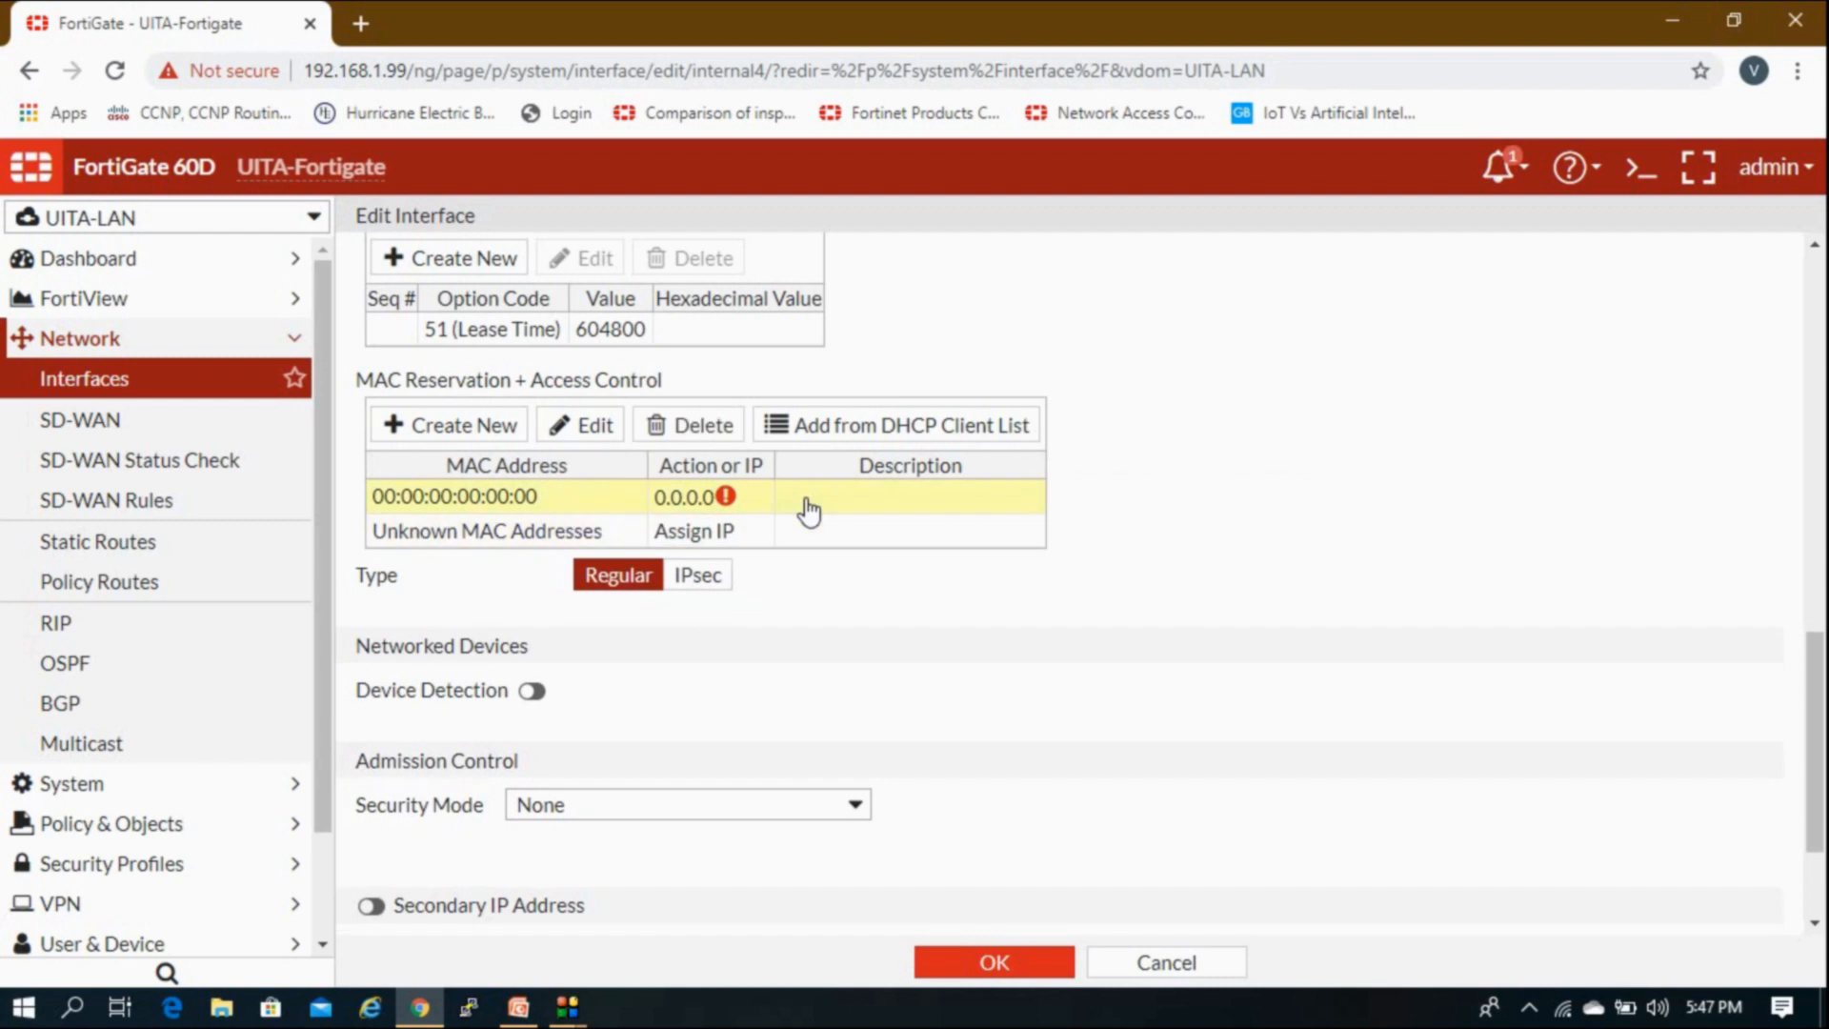
{"action": "left_click", "coordinate": [729, 431]}
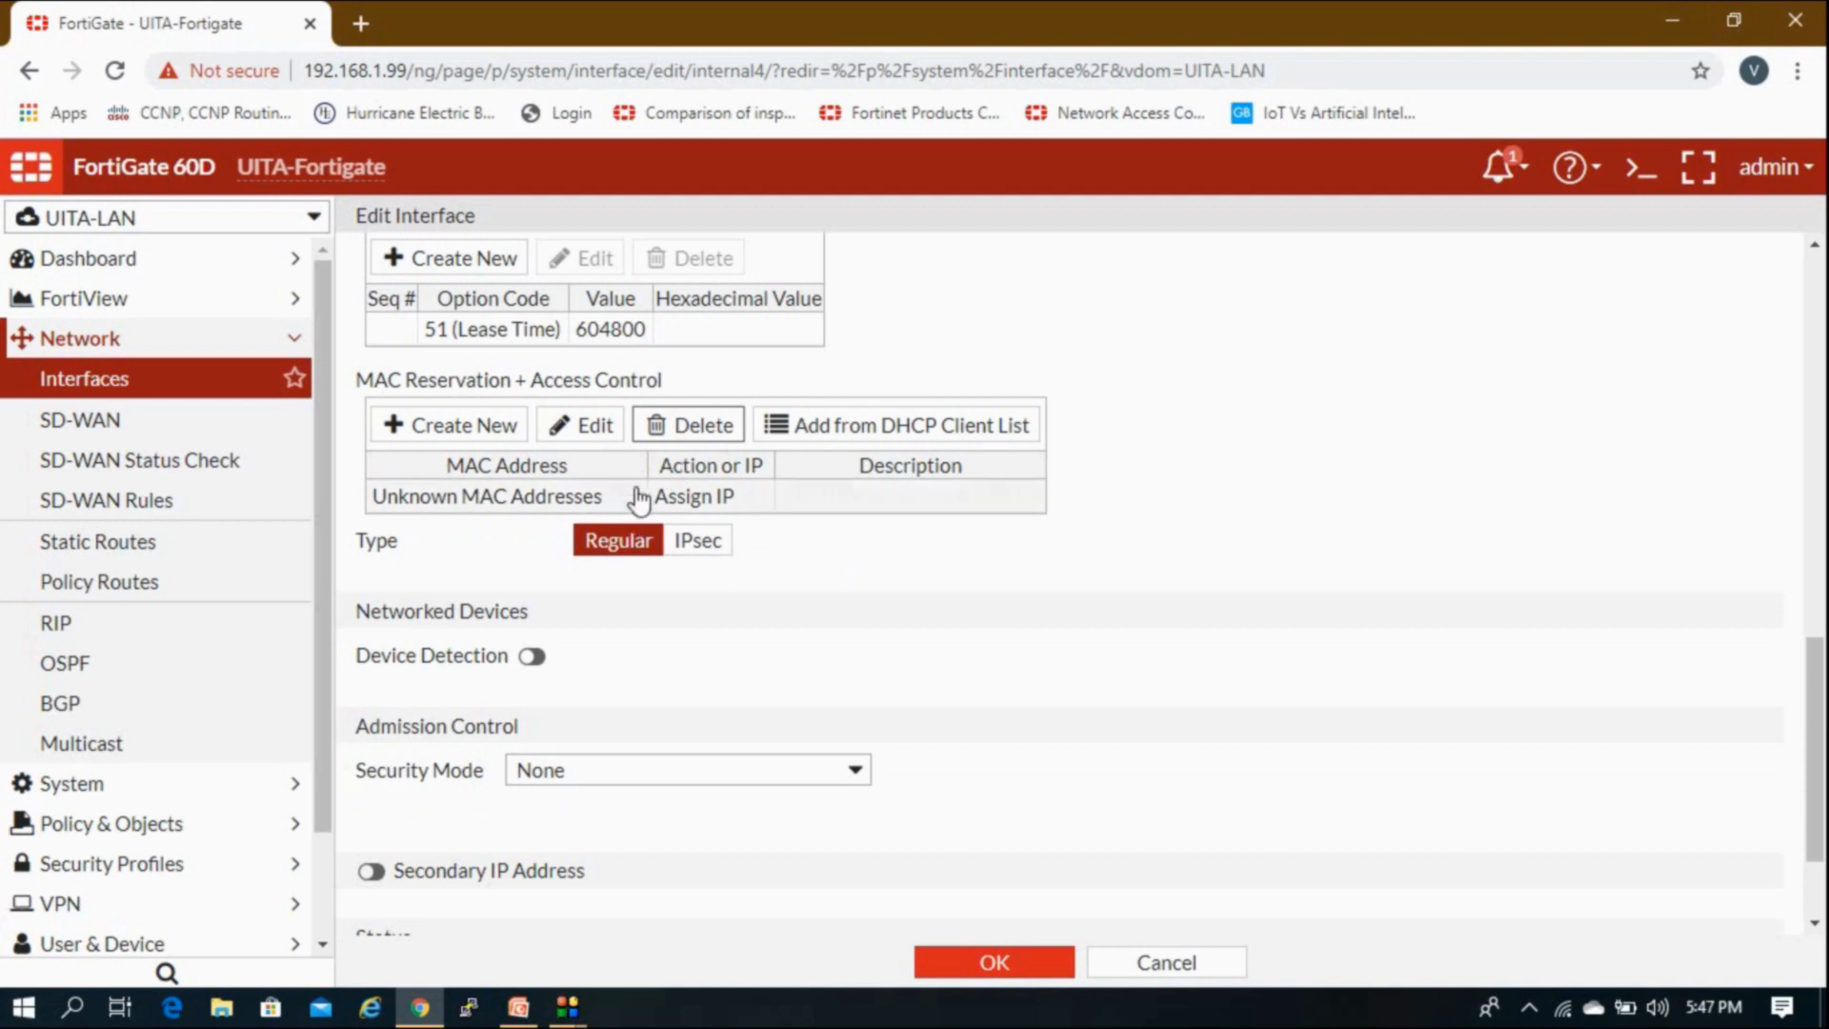
{"action": "scroll", "coordinate": [632, 506], "scroll_direction": "down", "scroll_amount": 3}
Step: Enable Device Detection on internal4 and save the interface
{"action": "left_click", "coordinate": [533, 500]}
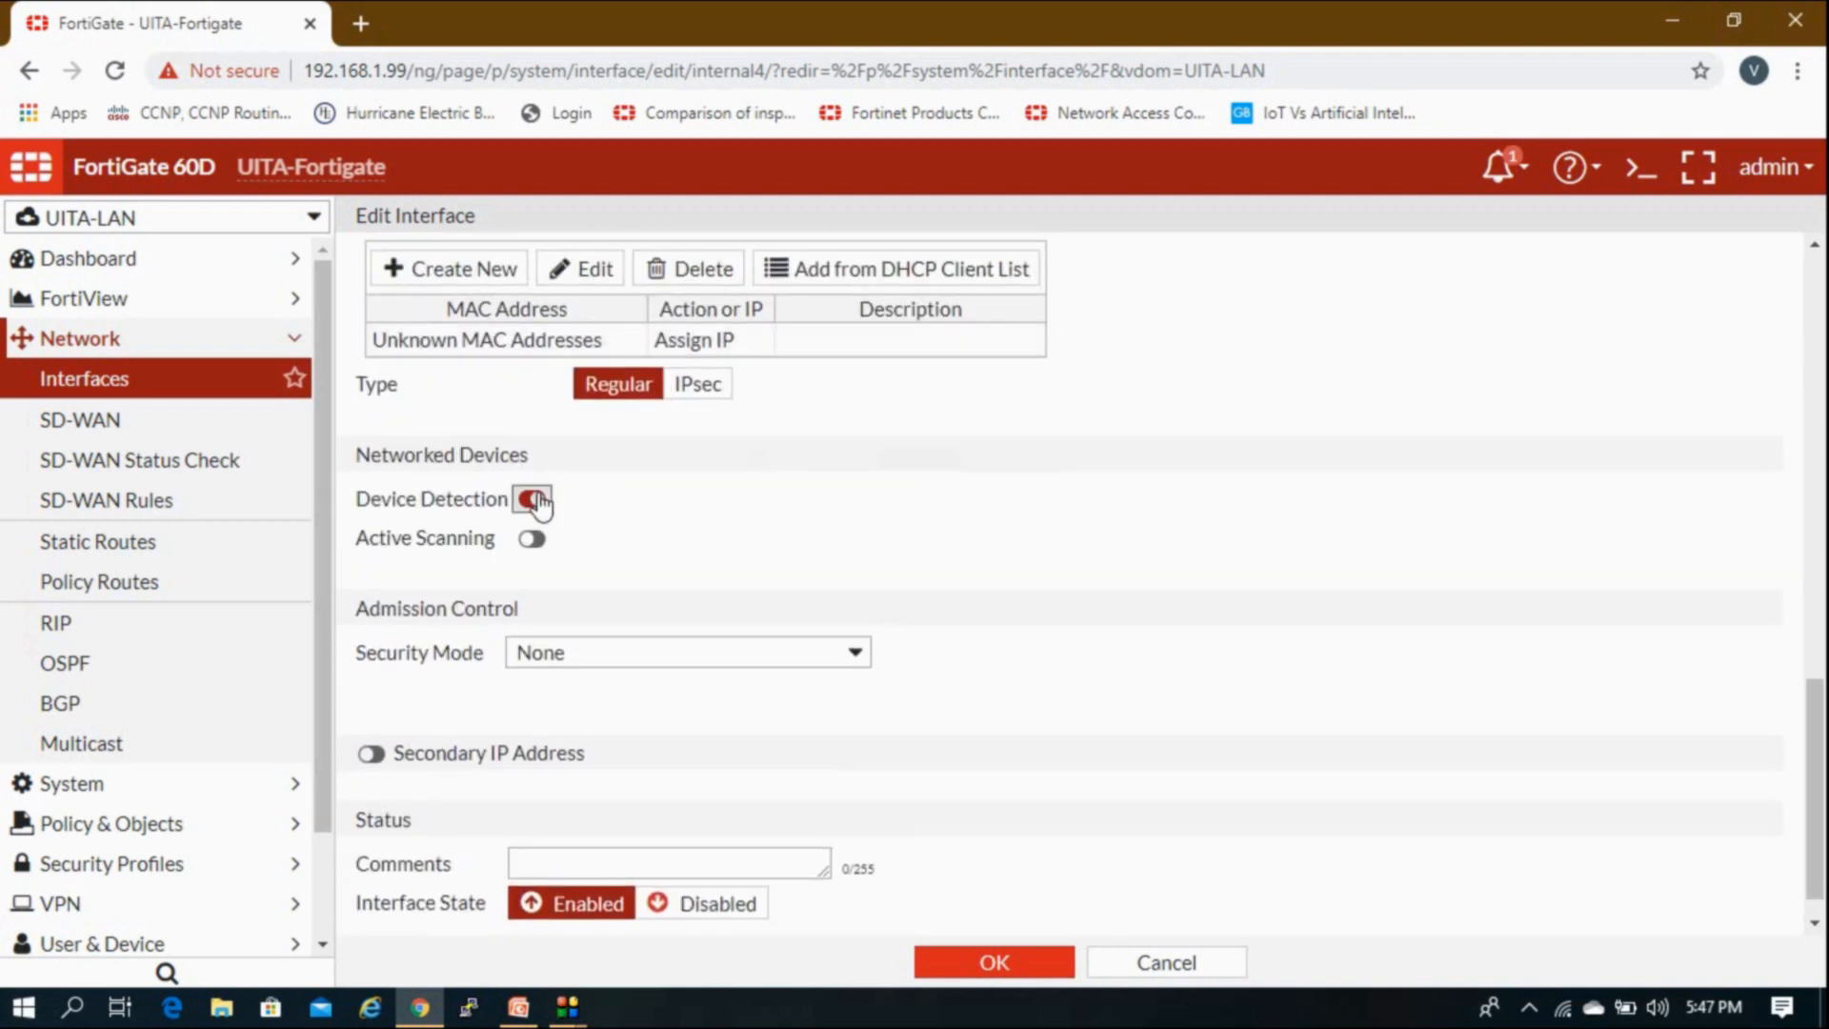
{"action": "scroll", "coordinate": [635, 491], "scroll_direction": "down", "scroll_amount": 1}
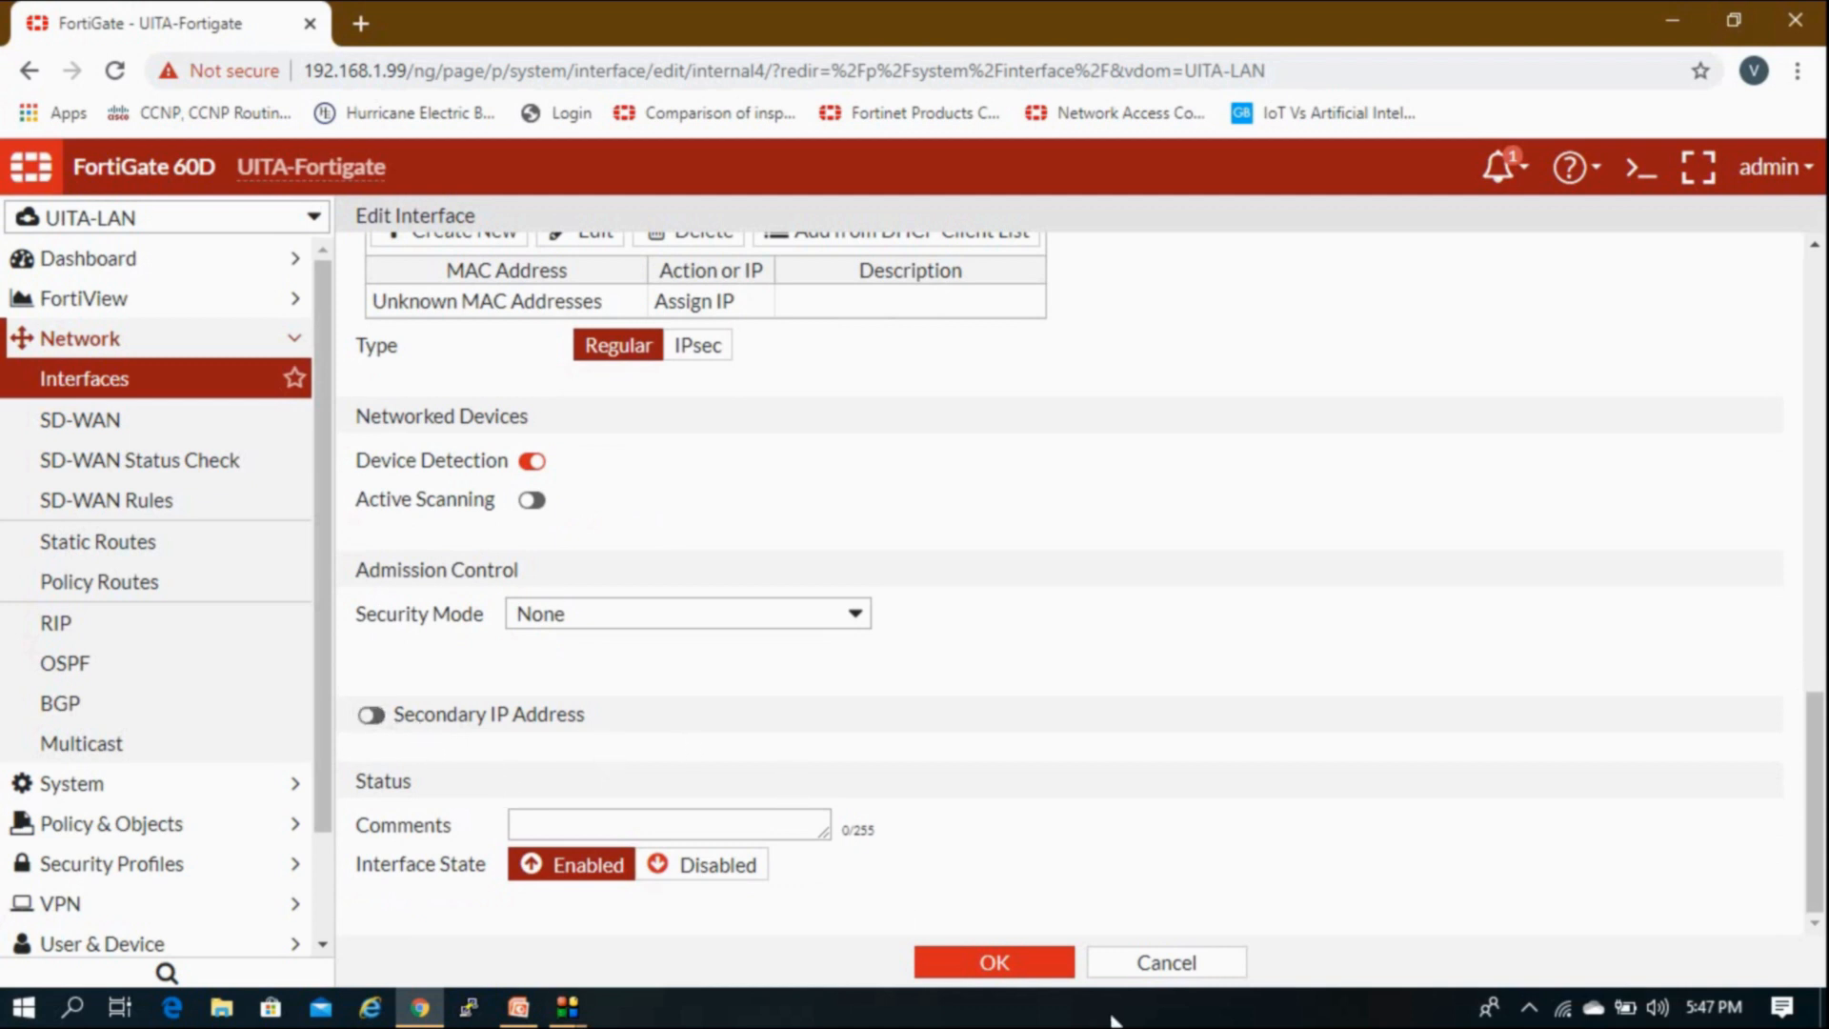
{"action": "left_click", "coordinate": [1006, 967]}
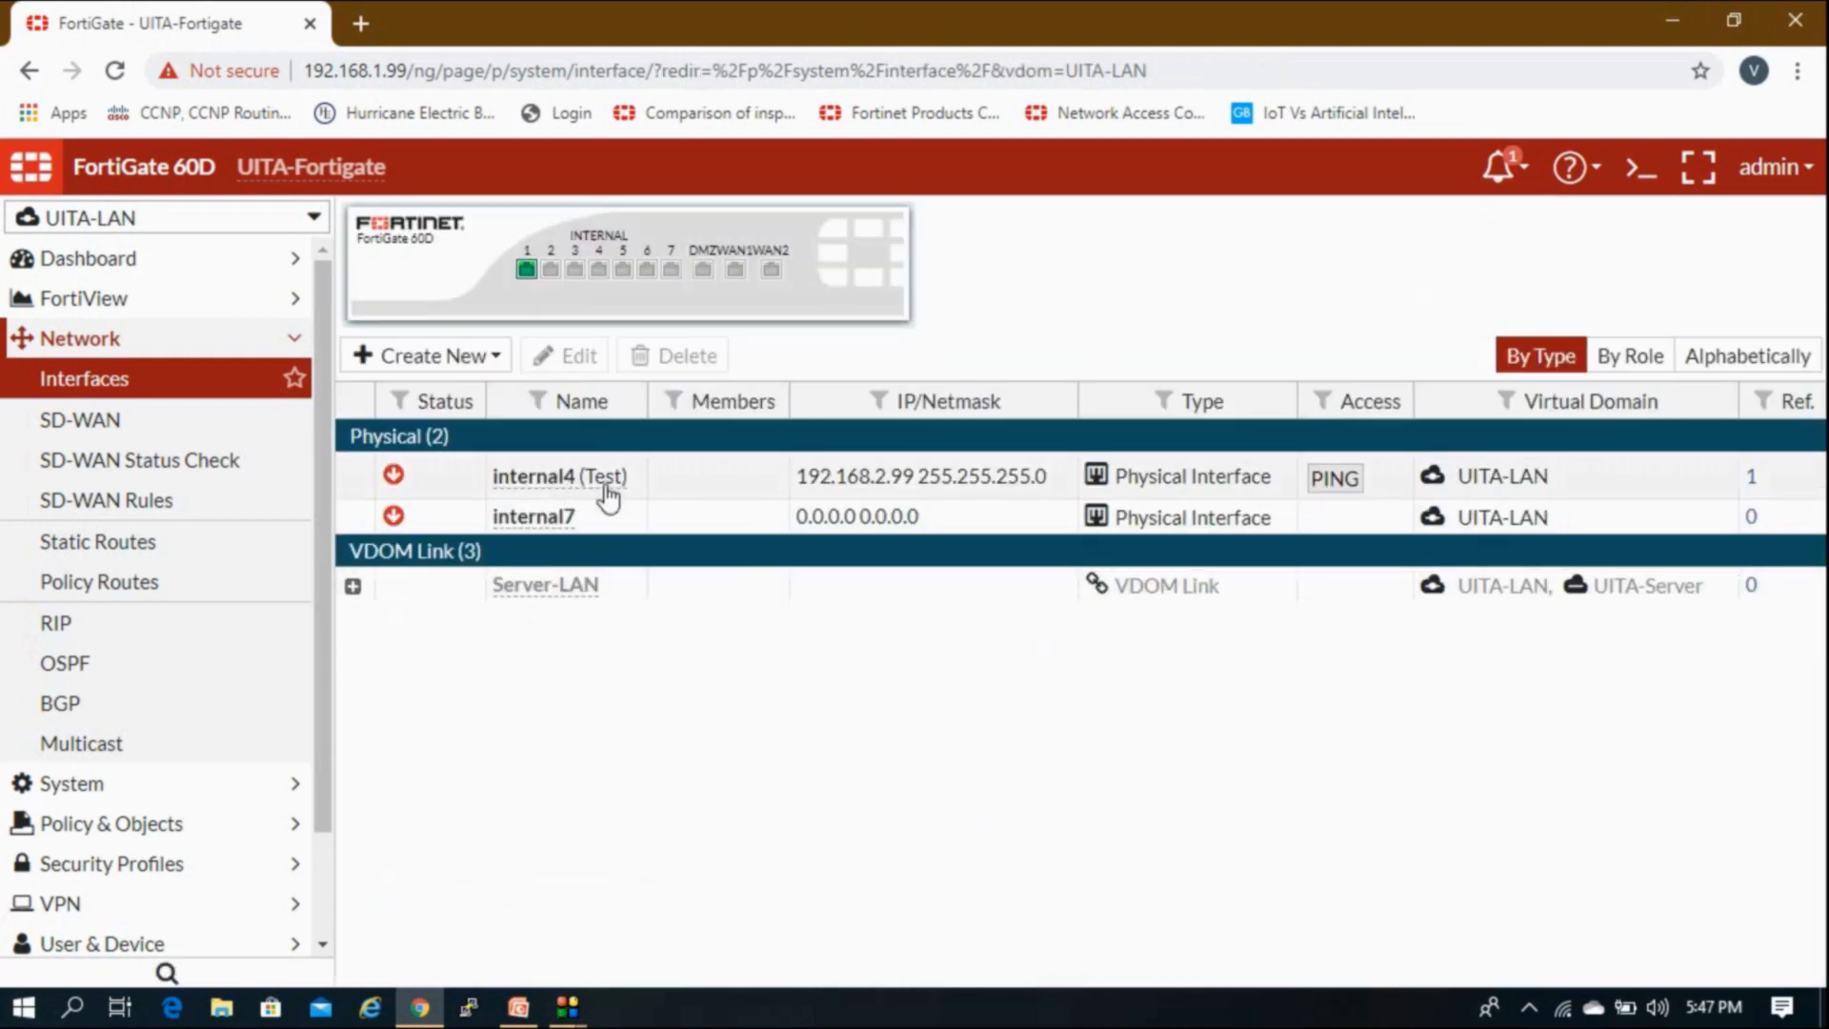
Step: Select internal4 and reload the Network > Interfaces list
{"action": "left_click", "coordinate": [633, 488]}
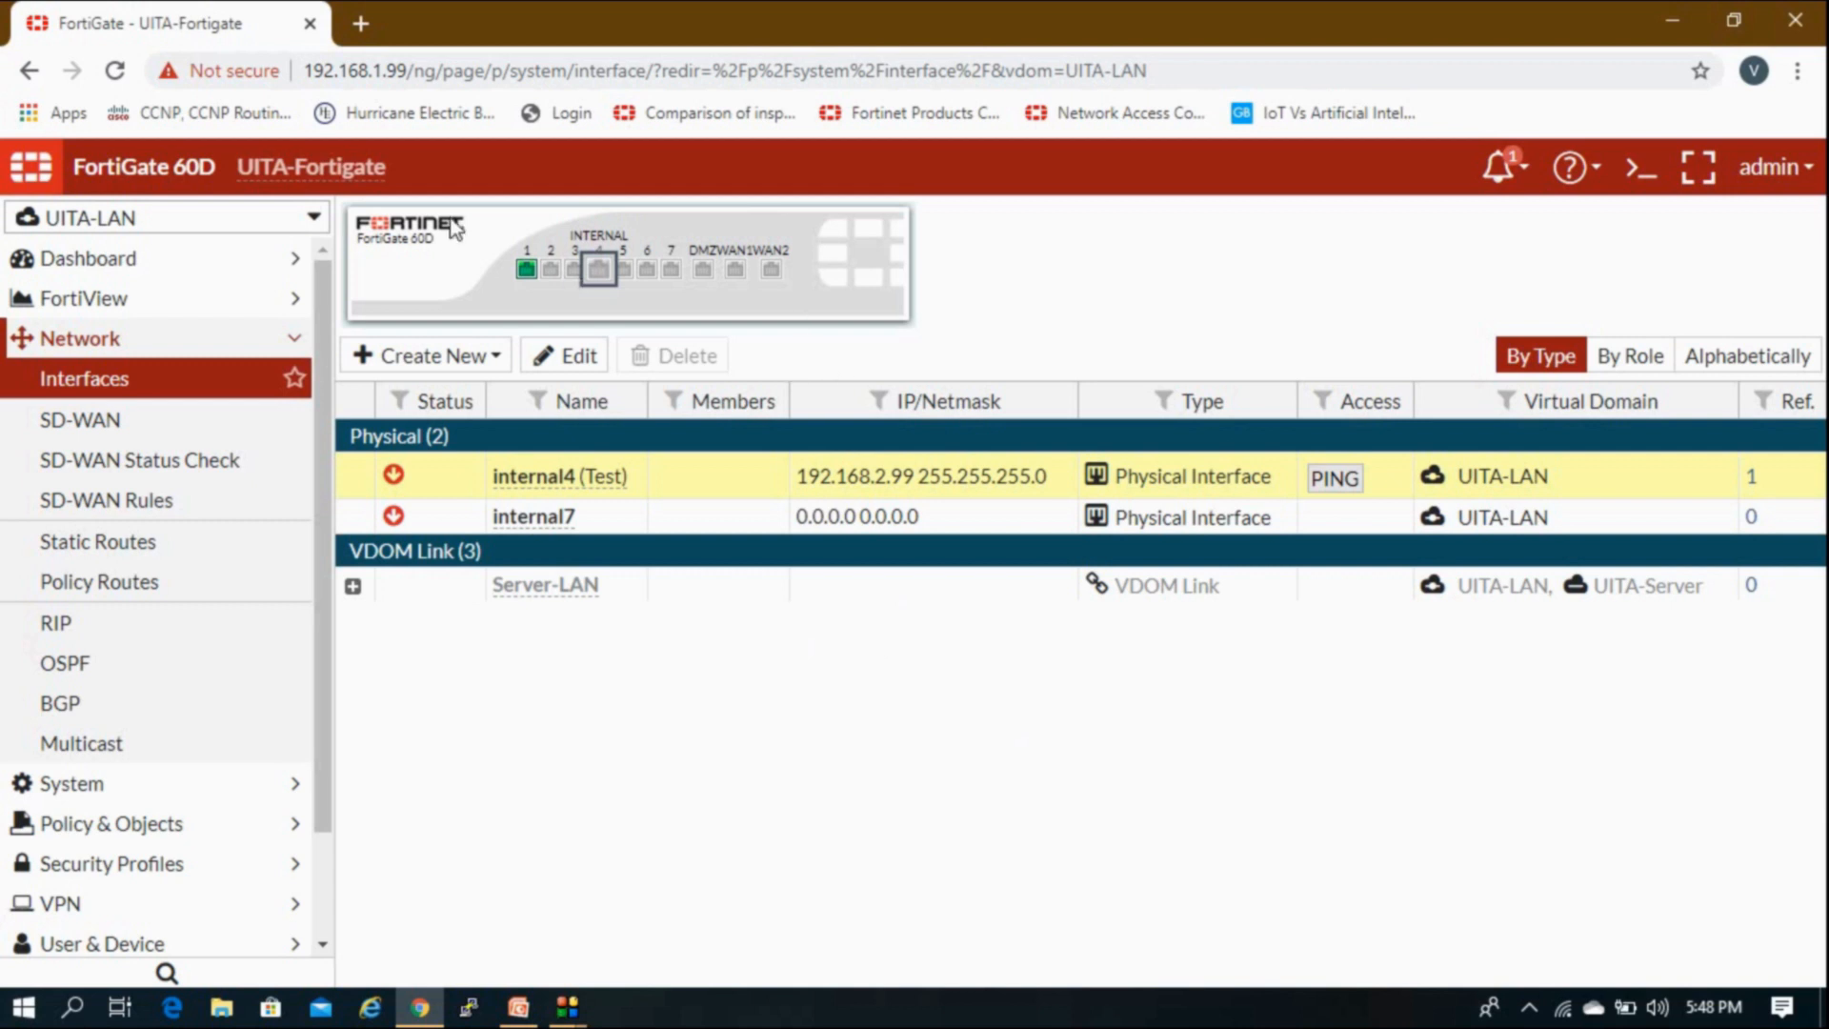
{"action": "mouse_move", "coordinate": [600, 274]}
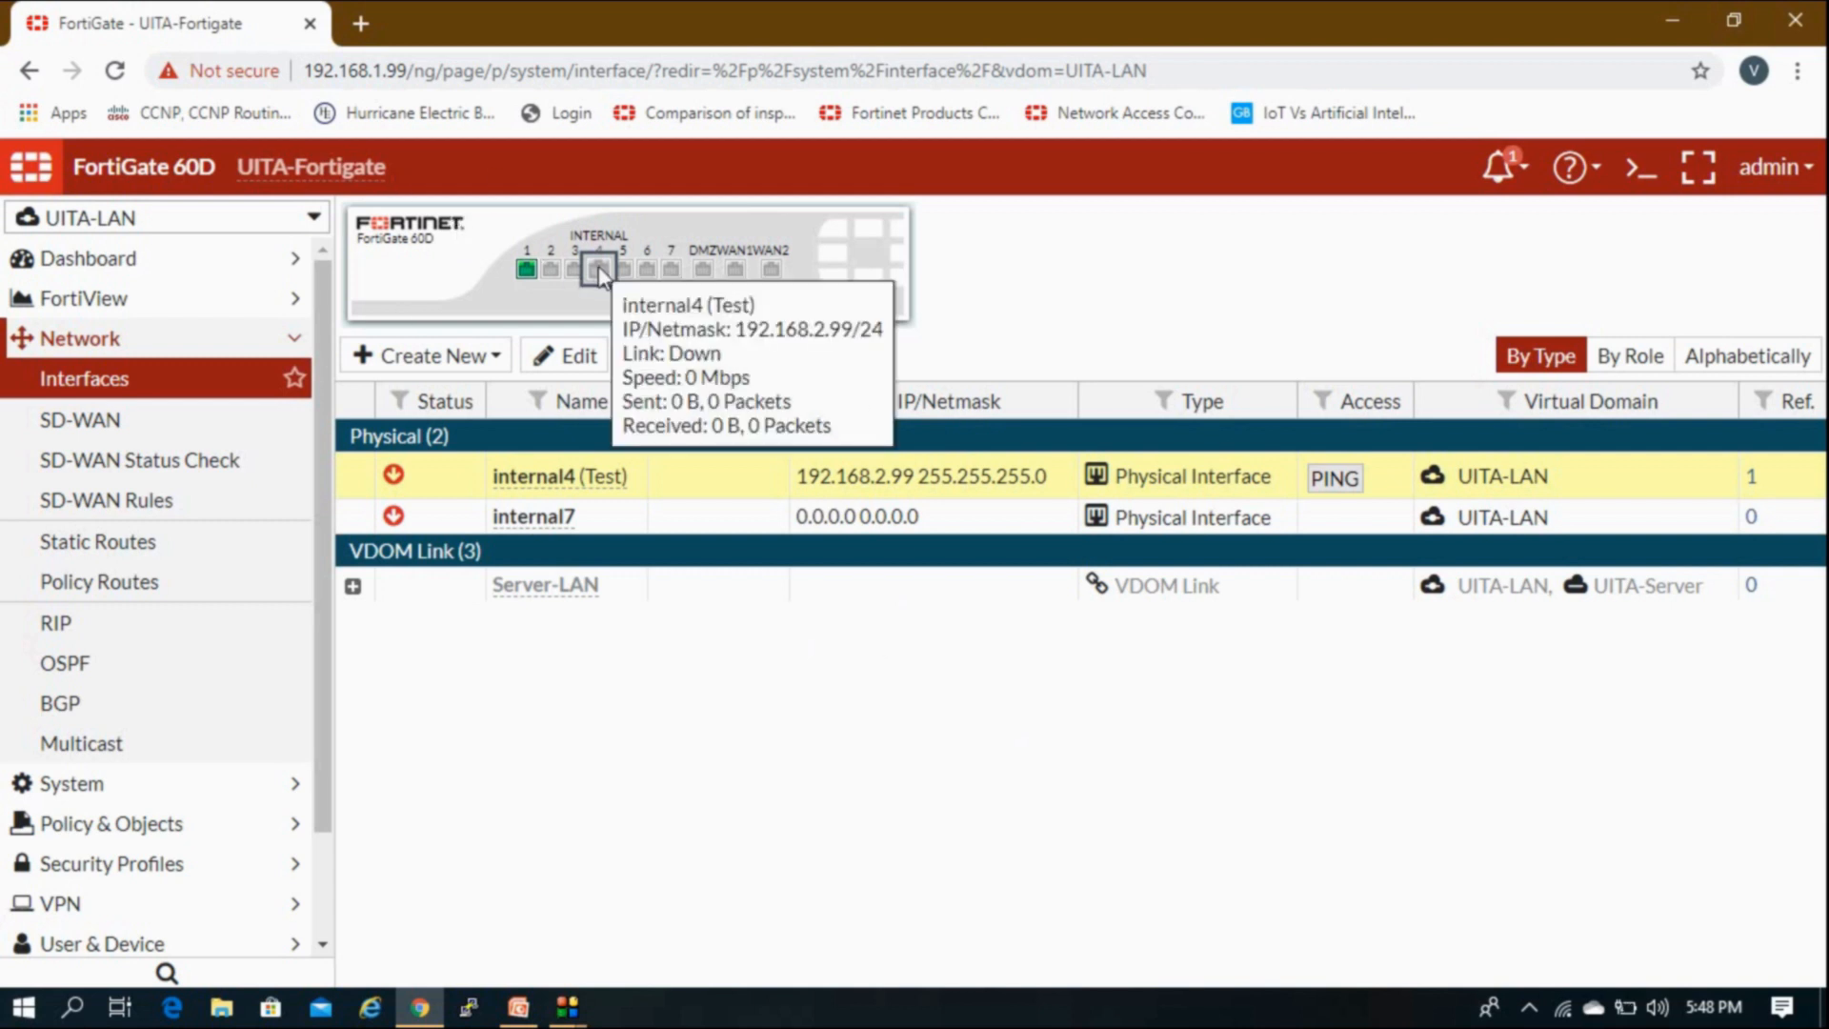
{"action": "left_click", "coordinate": [252, 387]}
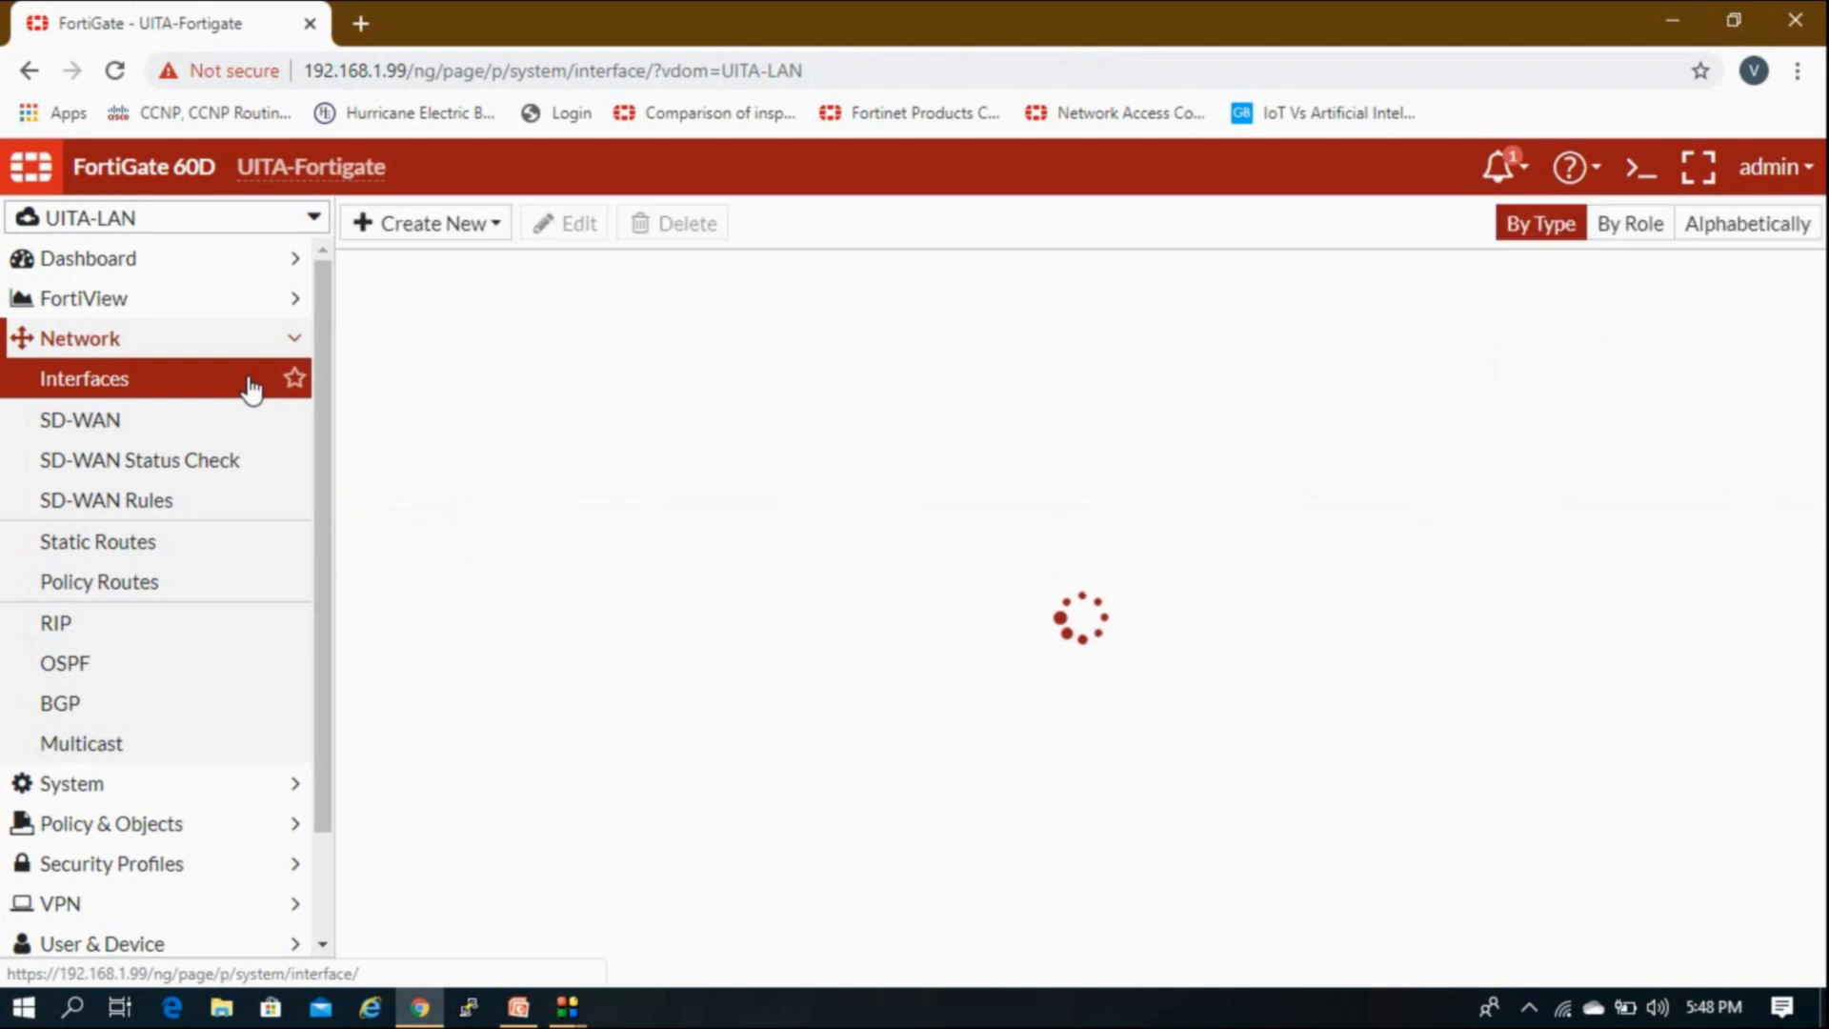
{"action": "mouse_move", "coordinate": [600, 274]}
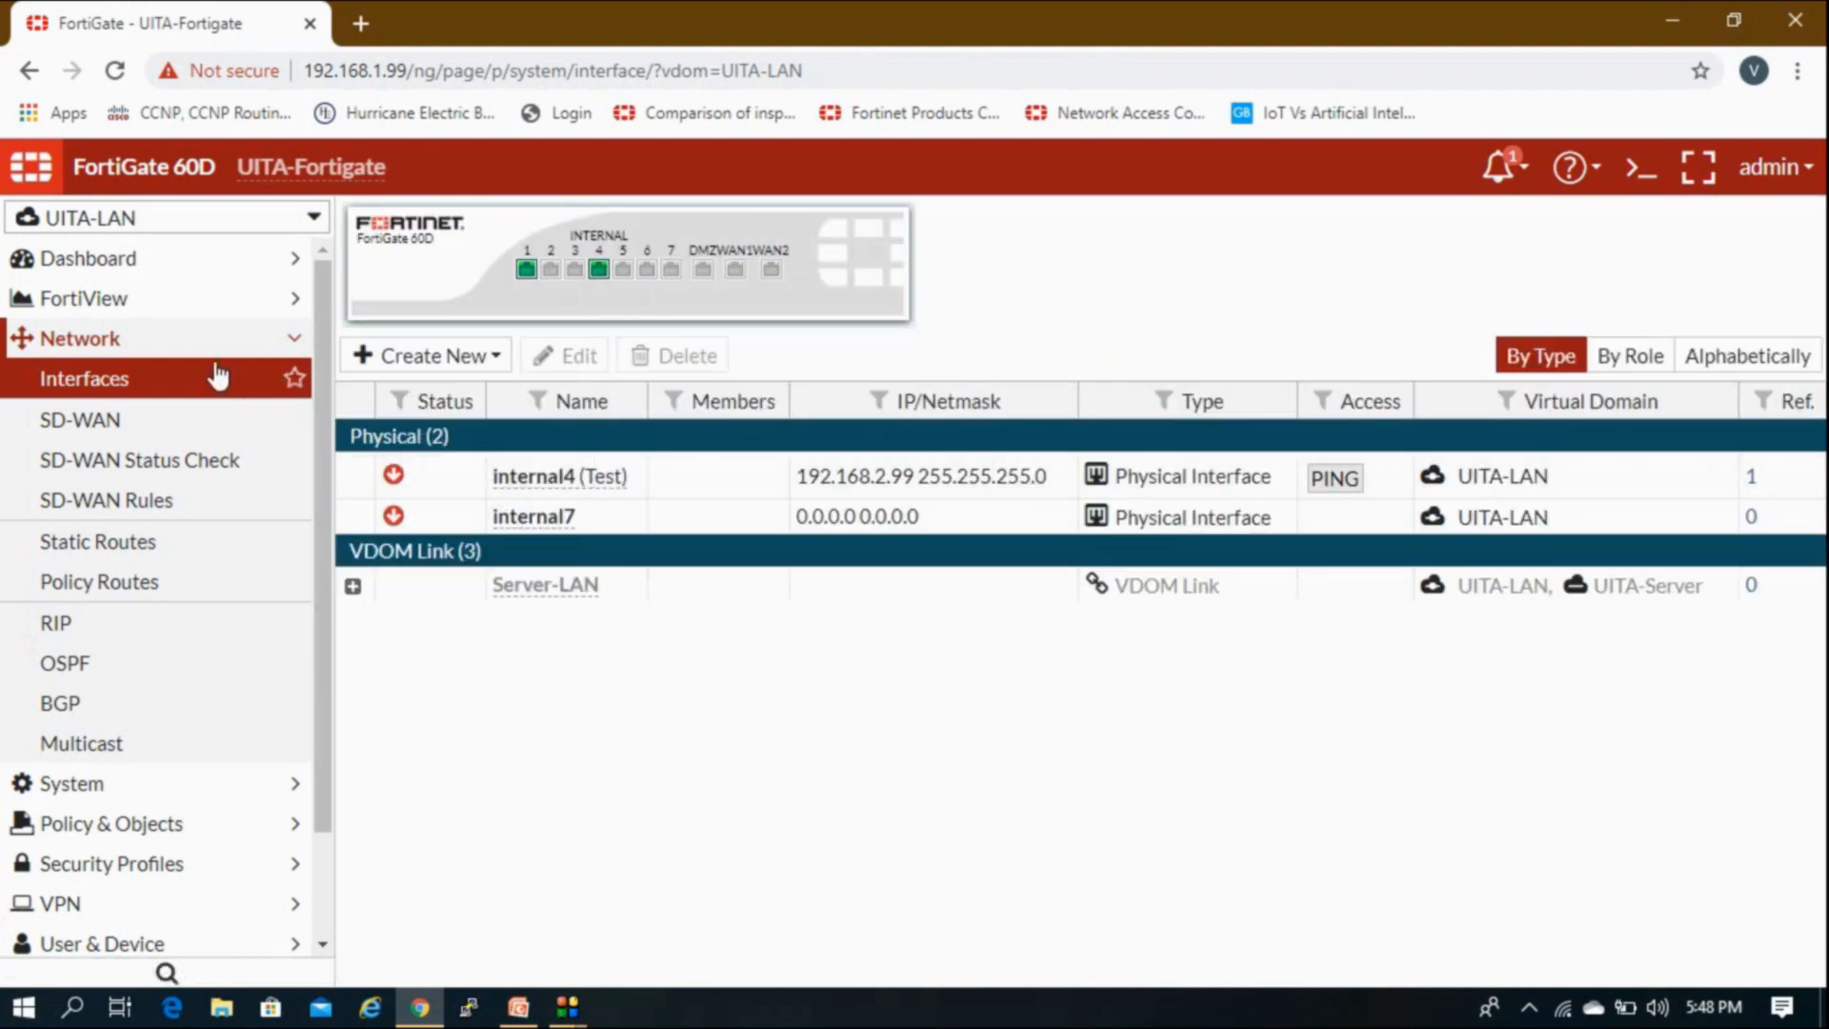
Step: Refresh the interfaces list, then open Policy & Objects > IPv4 Policy showing only the Implicit policy
{"action": "left_click", "coordinate": [184, 386]}
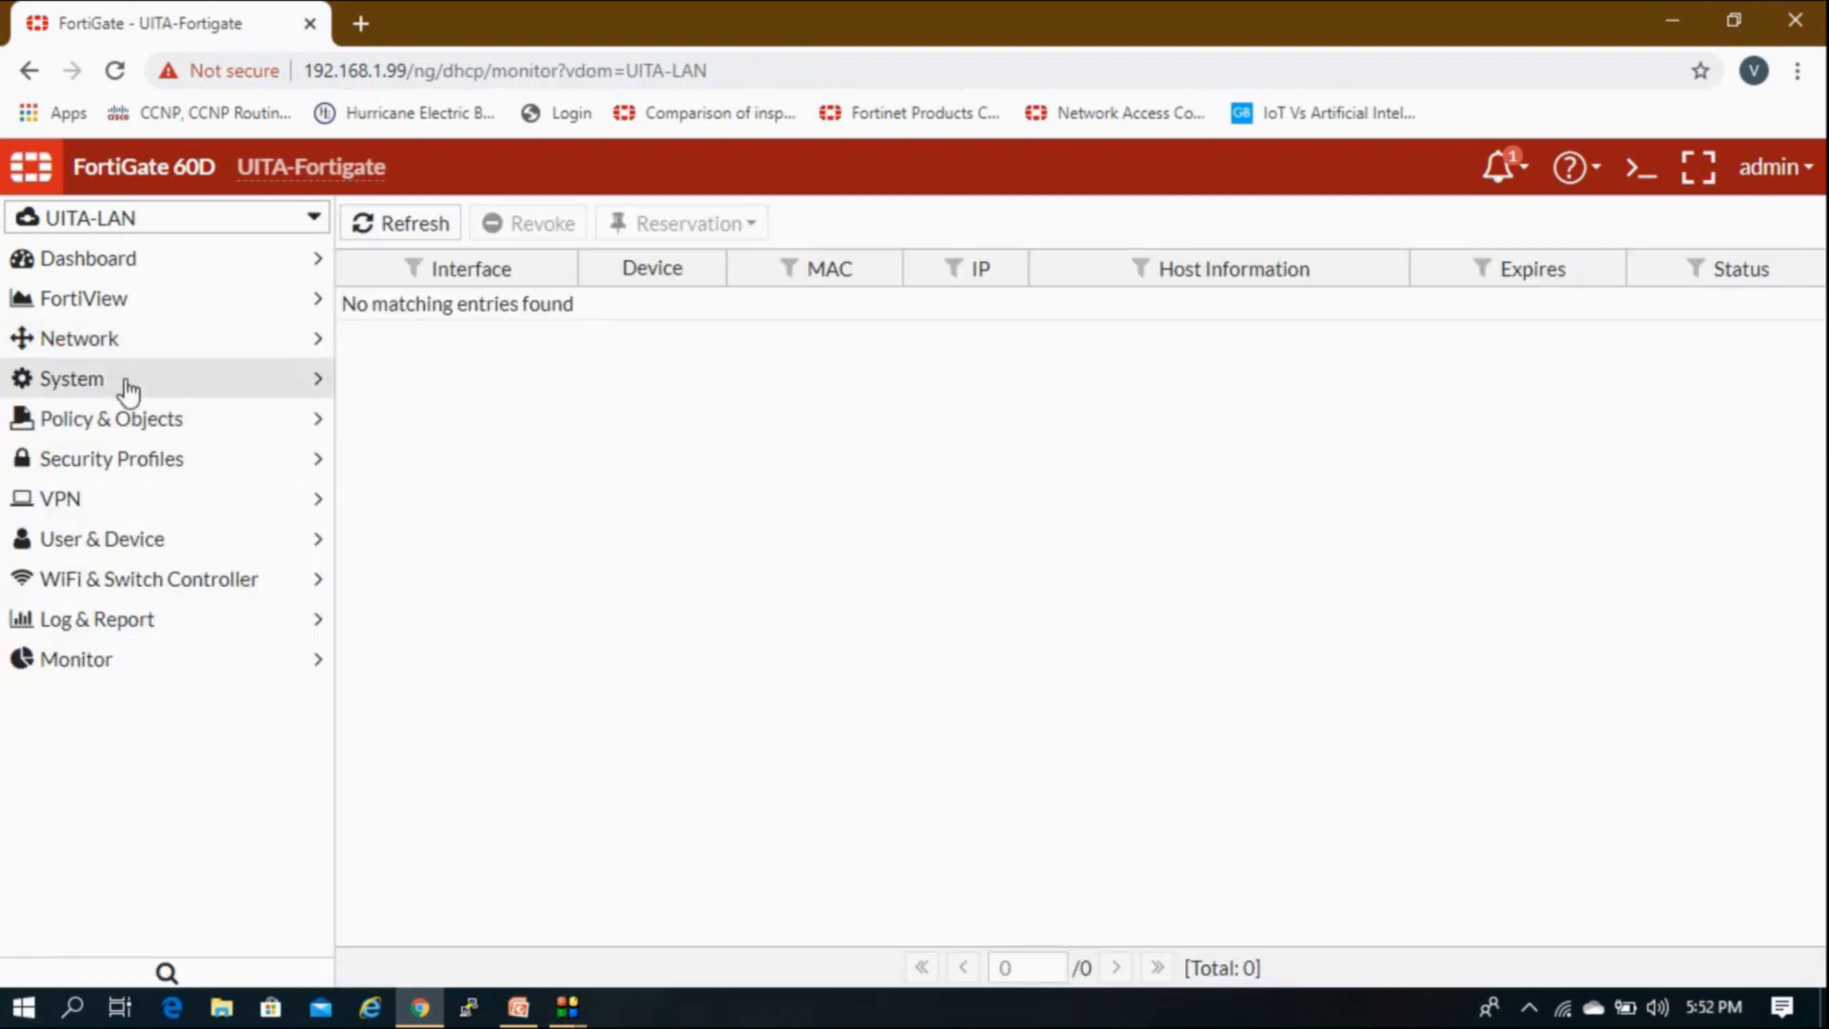
{"action": "left_click", "coordinate": [117, 419]}
{"action": "left_click", "coordinate": [103, 462]}
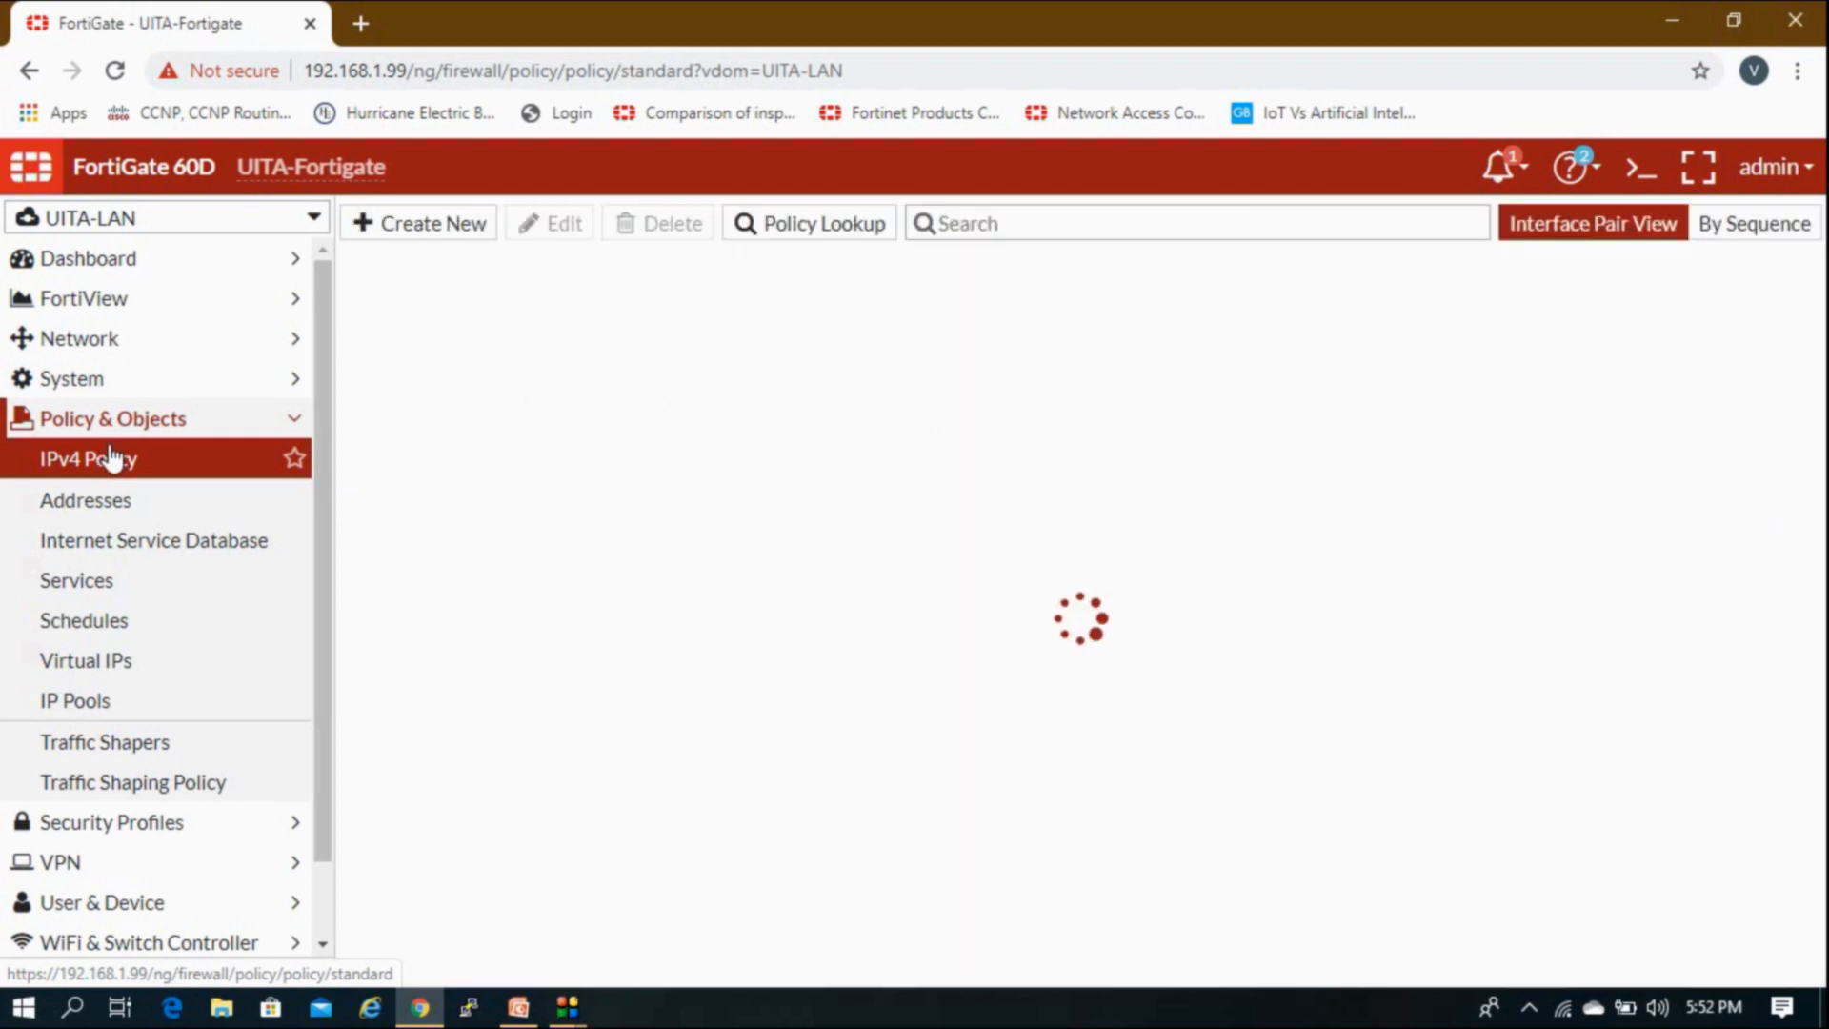
{"action": "left_click", "coordinate": [186, 417]}
{"action": "left_click", "coordinate": [180, 425]}
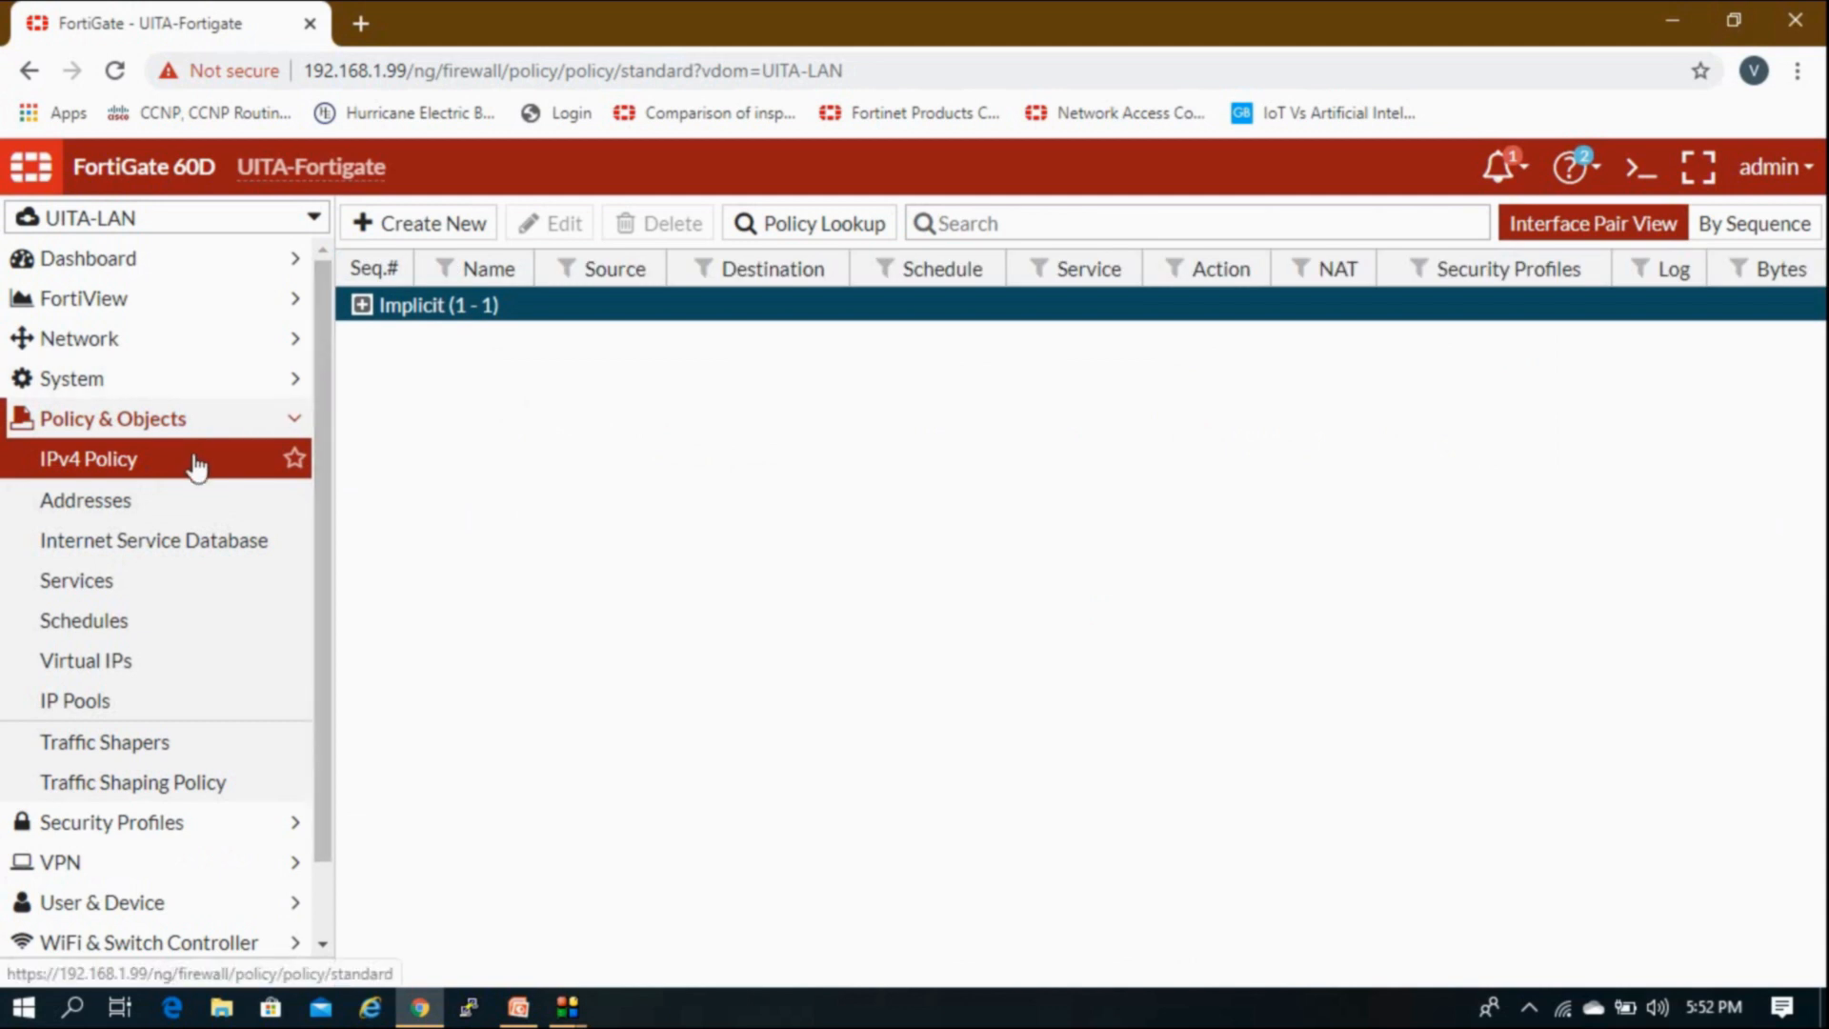
Step: Start a new IPv4 policy, browse the Incoming Interface choices, then cancel without saving
{"action": "left_click", "coordinate": [429, 229]}
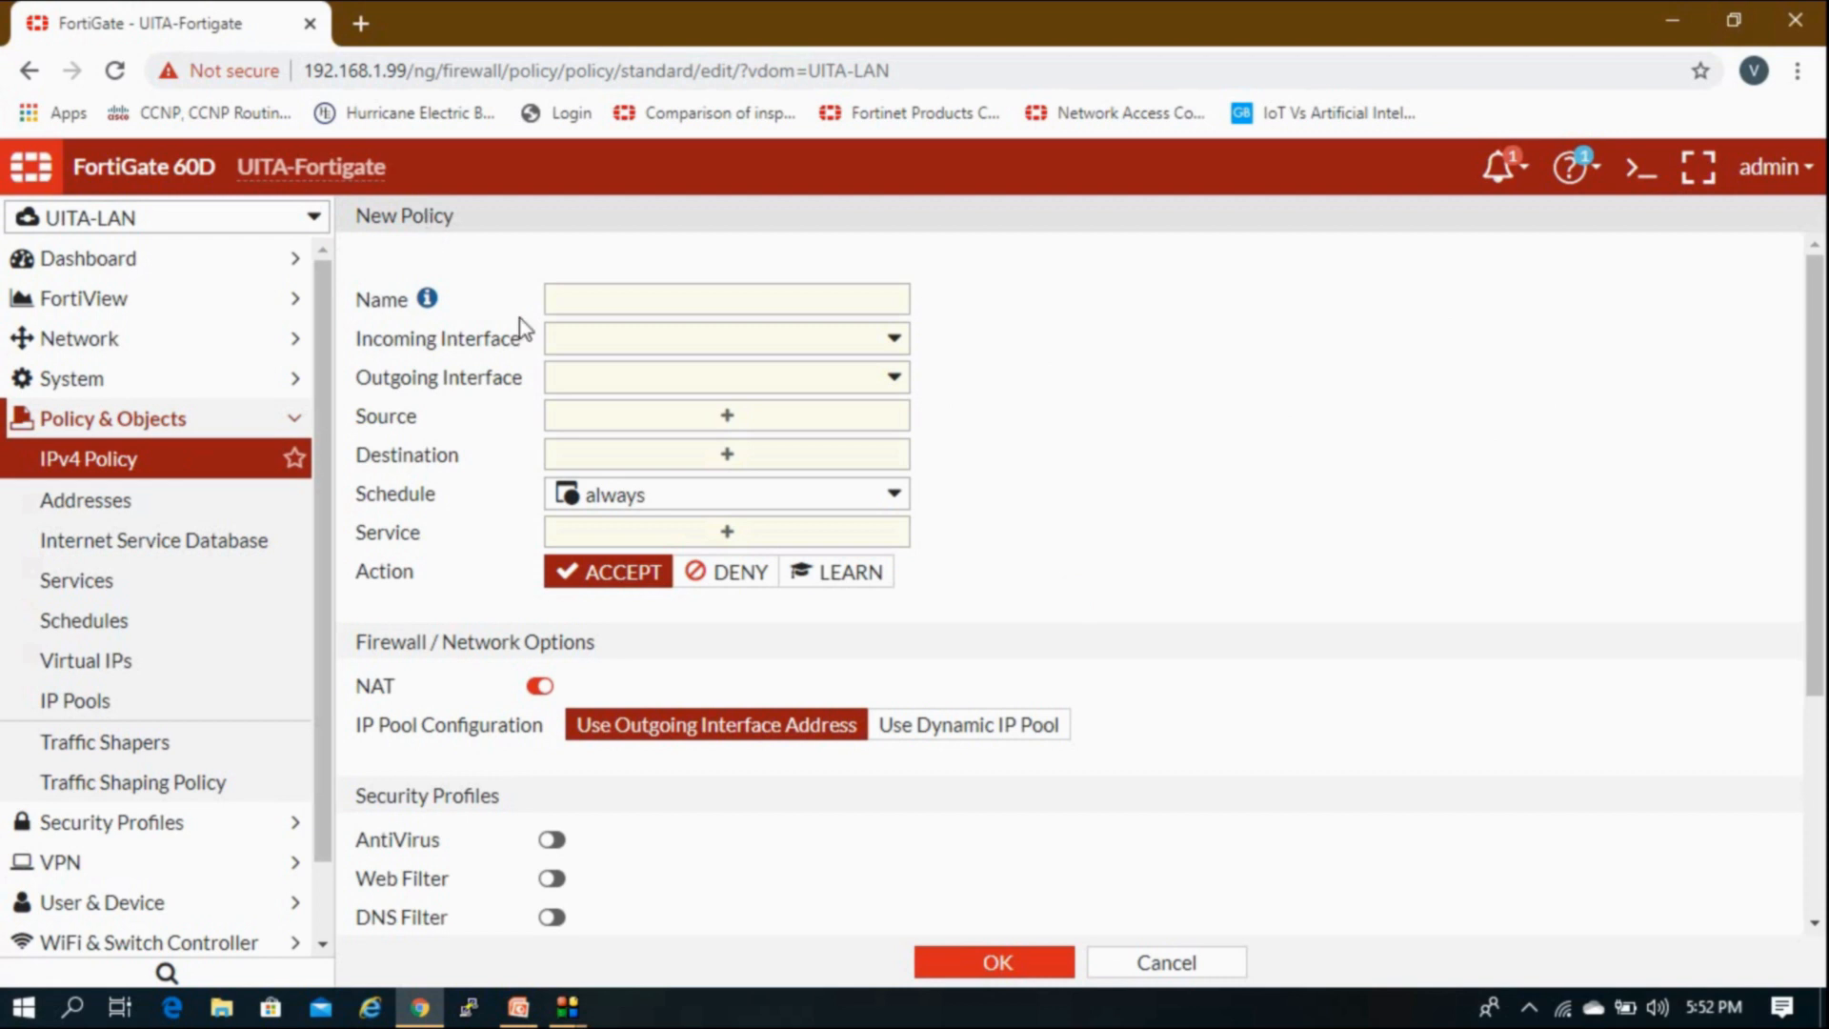
{"action": "left_click", "coordinate": [581, 303]}
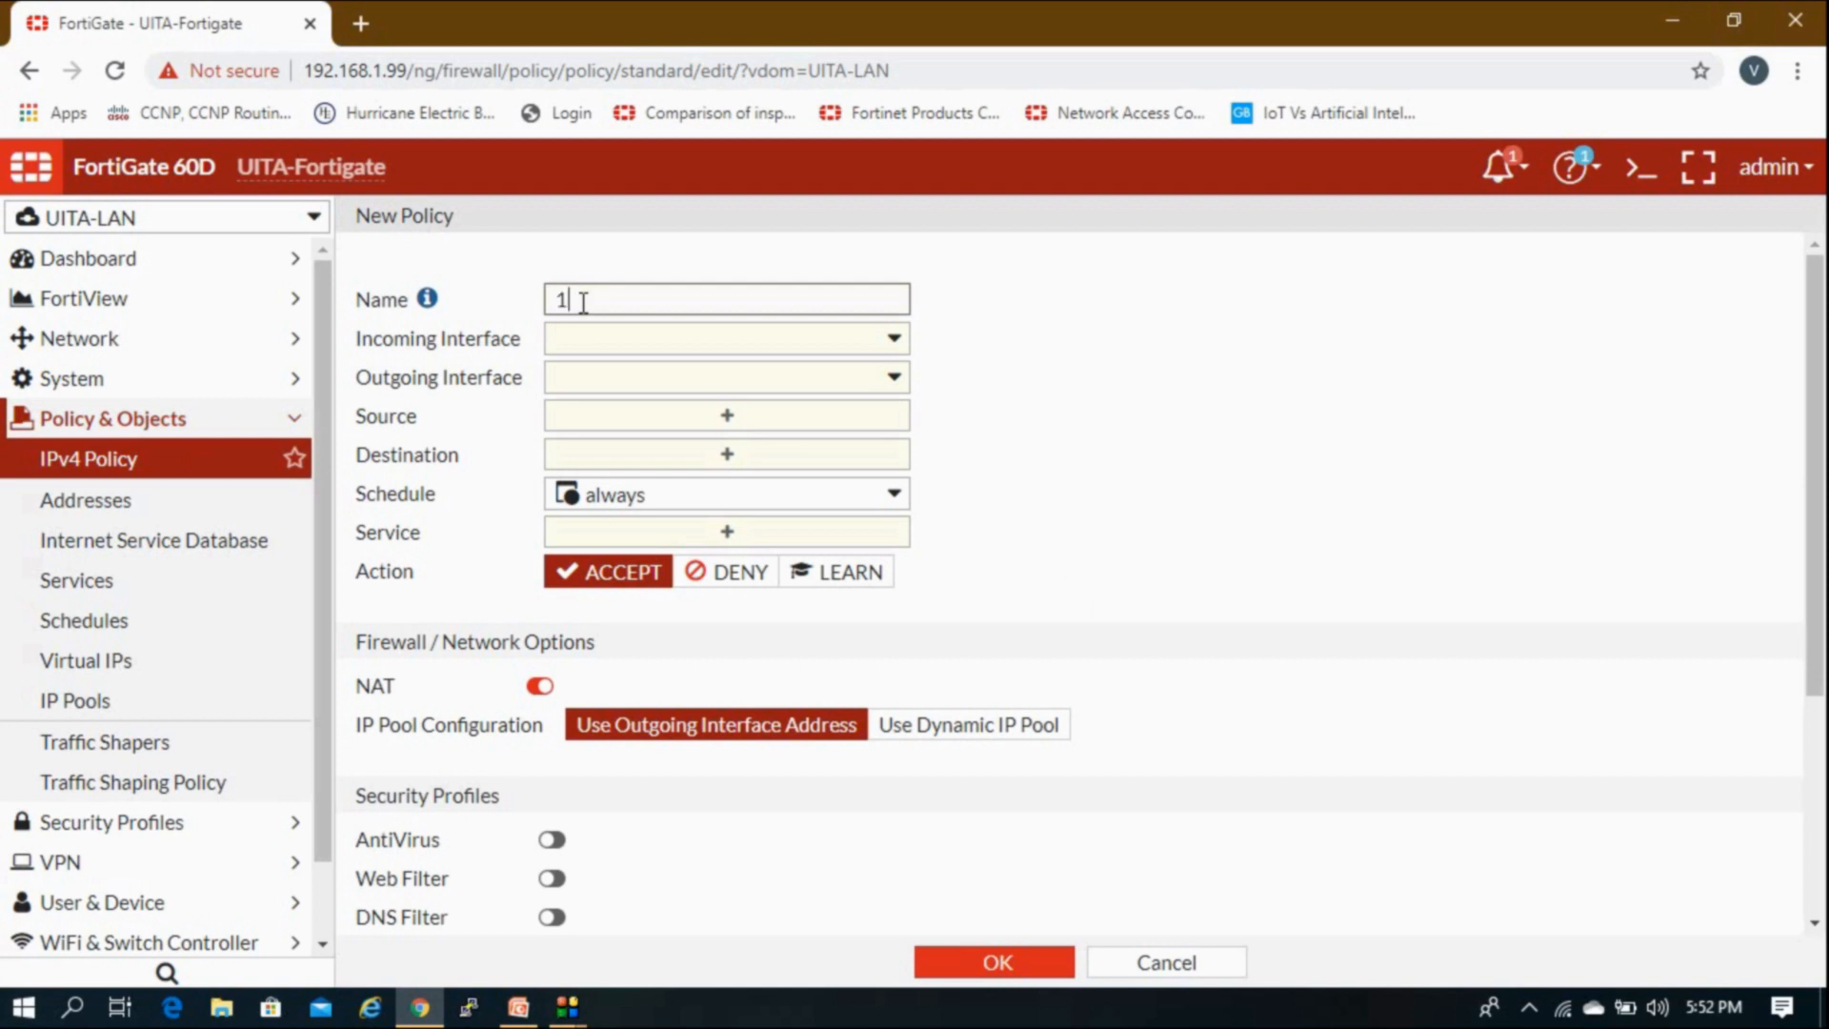
{"action": "left_click", "coordinate": [595, 339]}
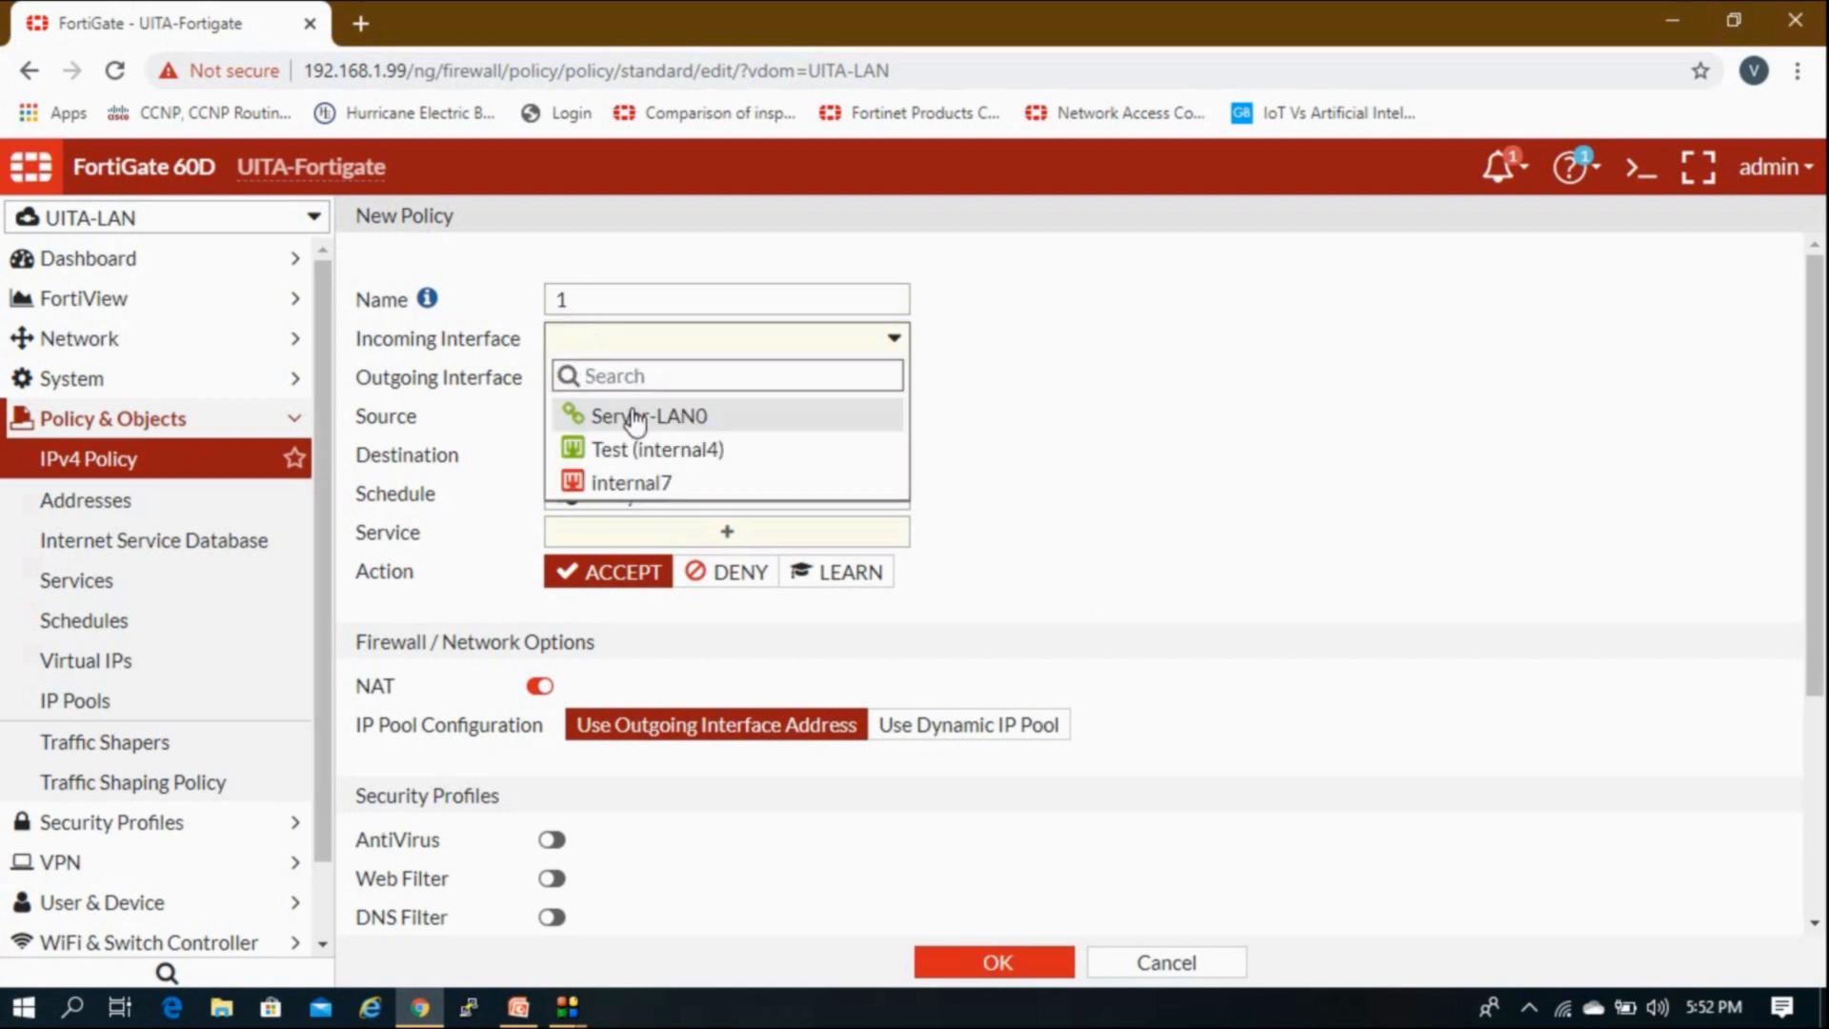
{"action": "mouse_move", "coordinate": [636, 419]}
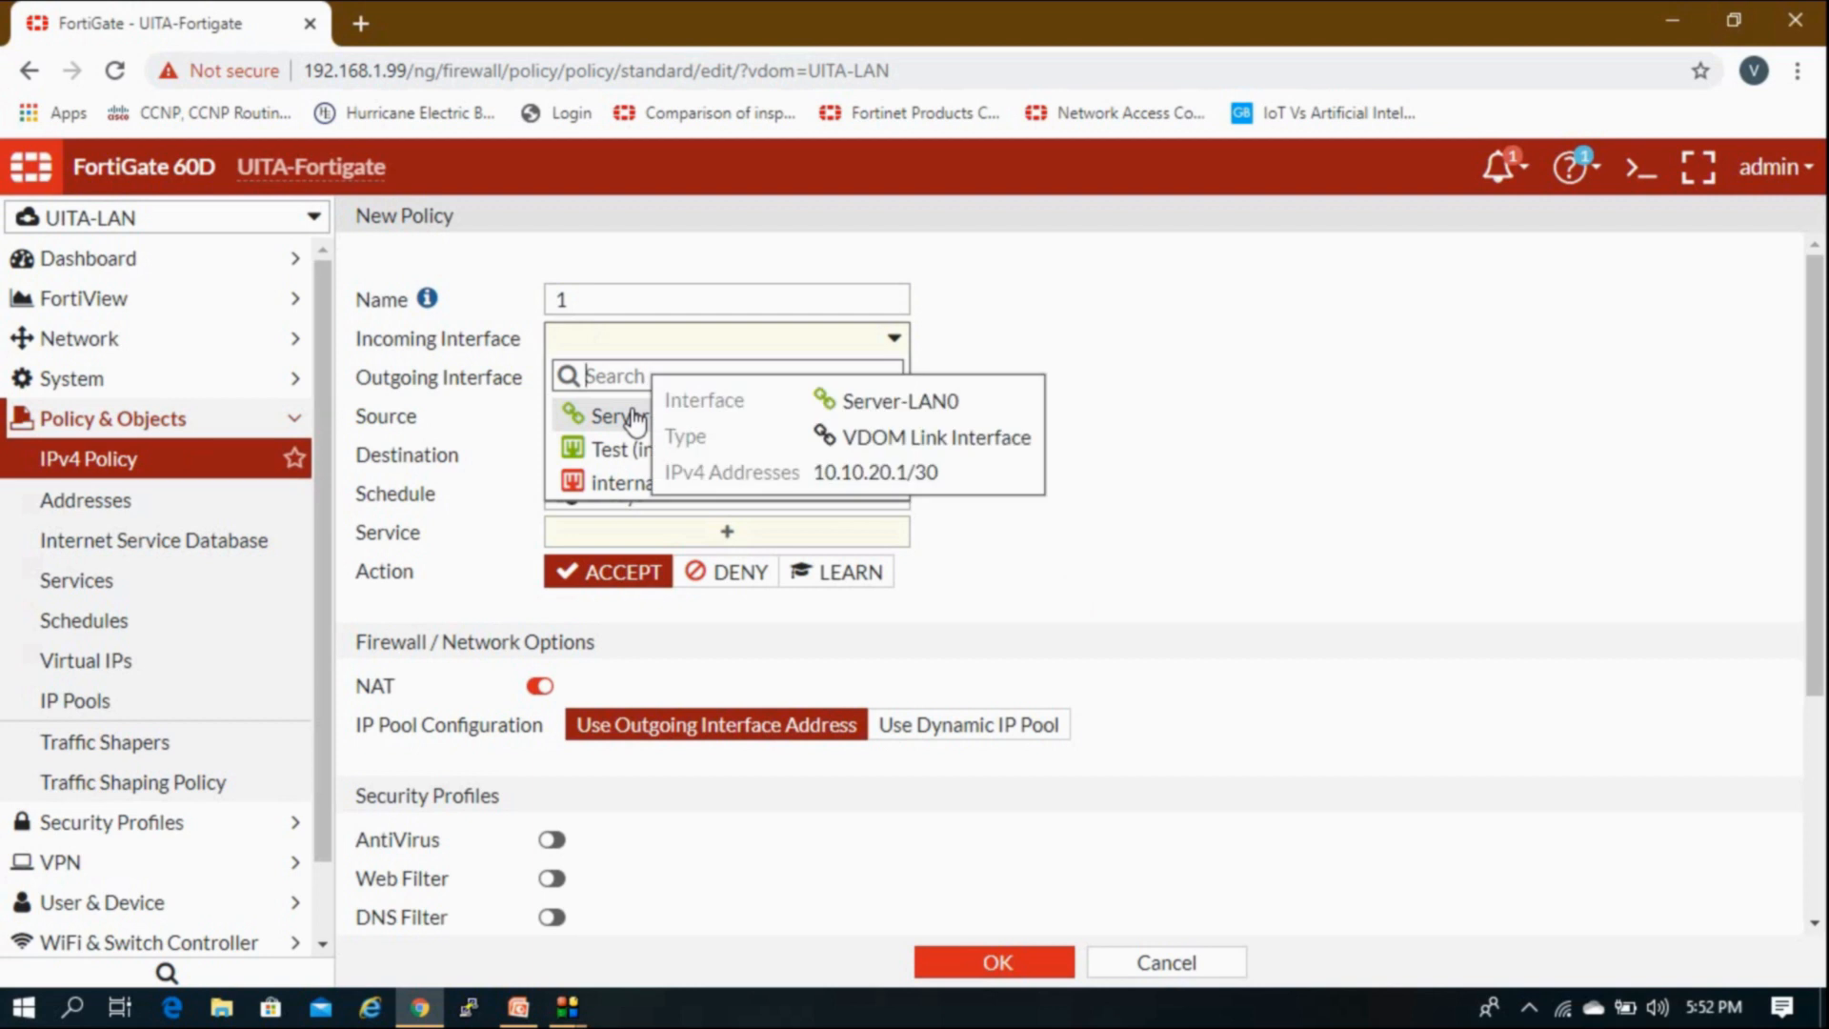
{"action": "left_click", "coordinate": [1158, 351]}
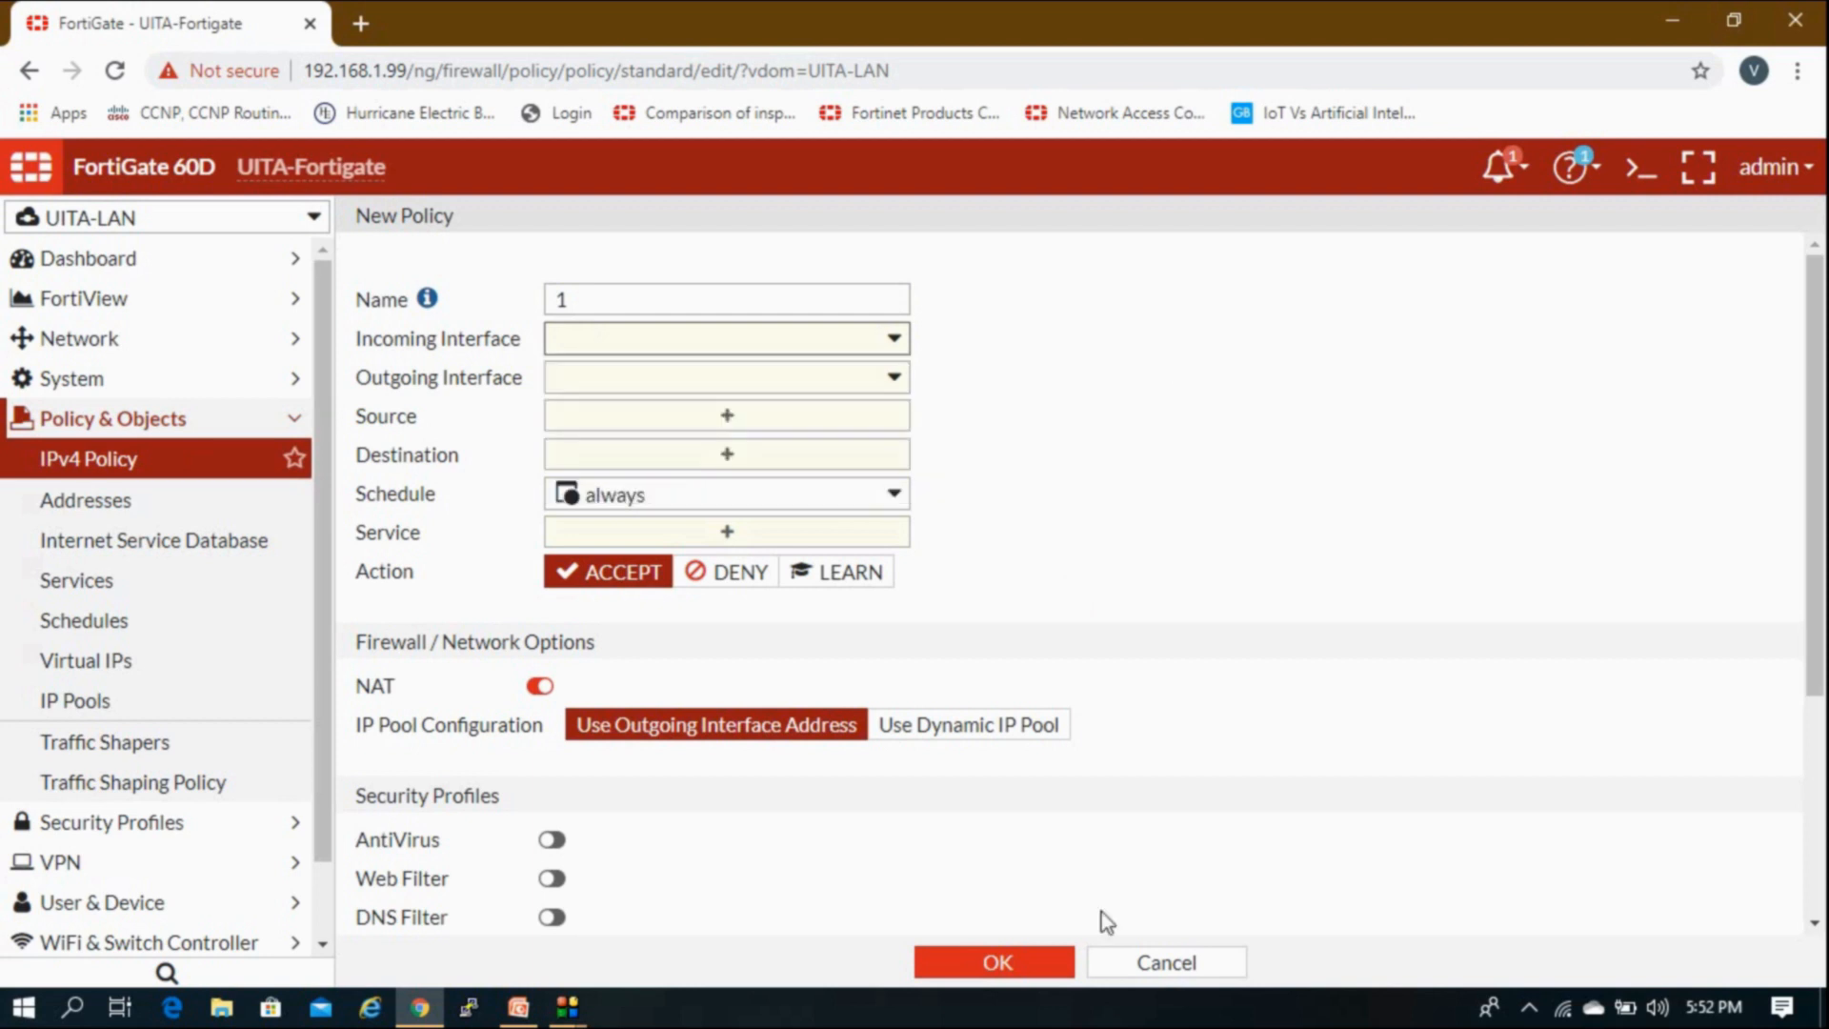
{"action": "left_click", "coordinate": [1124, 964]}
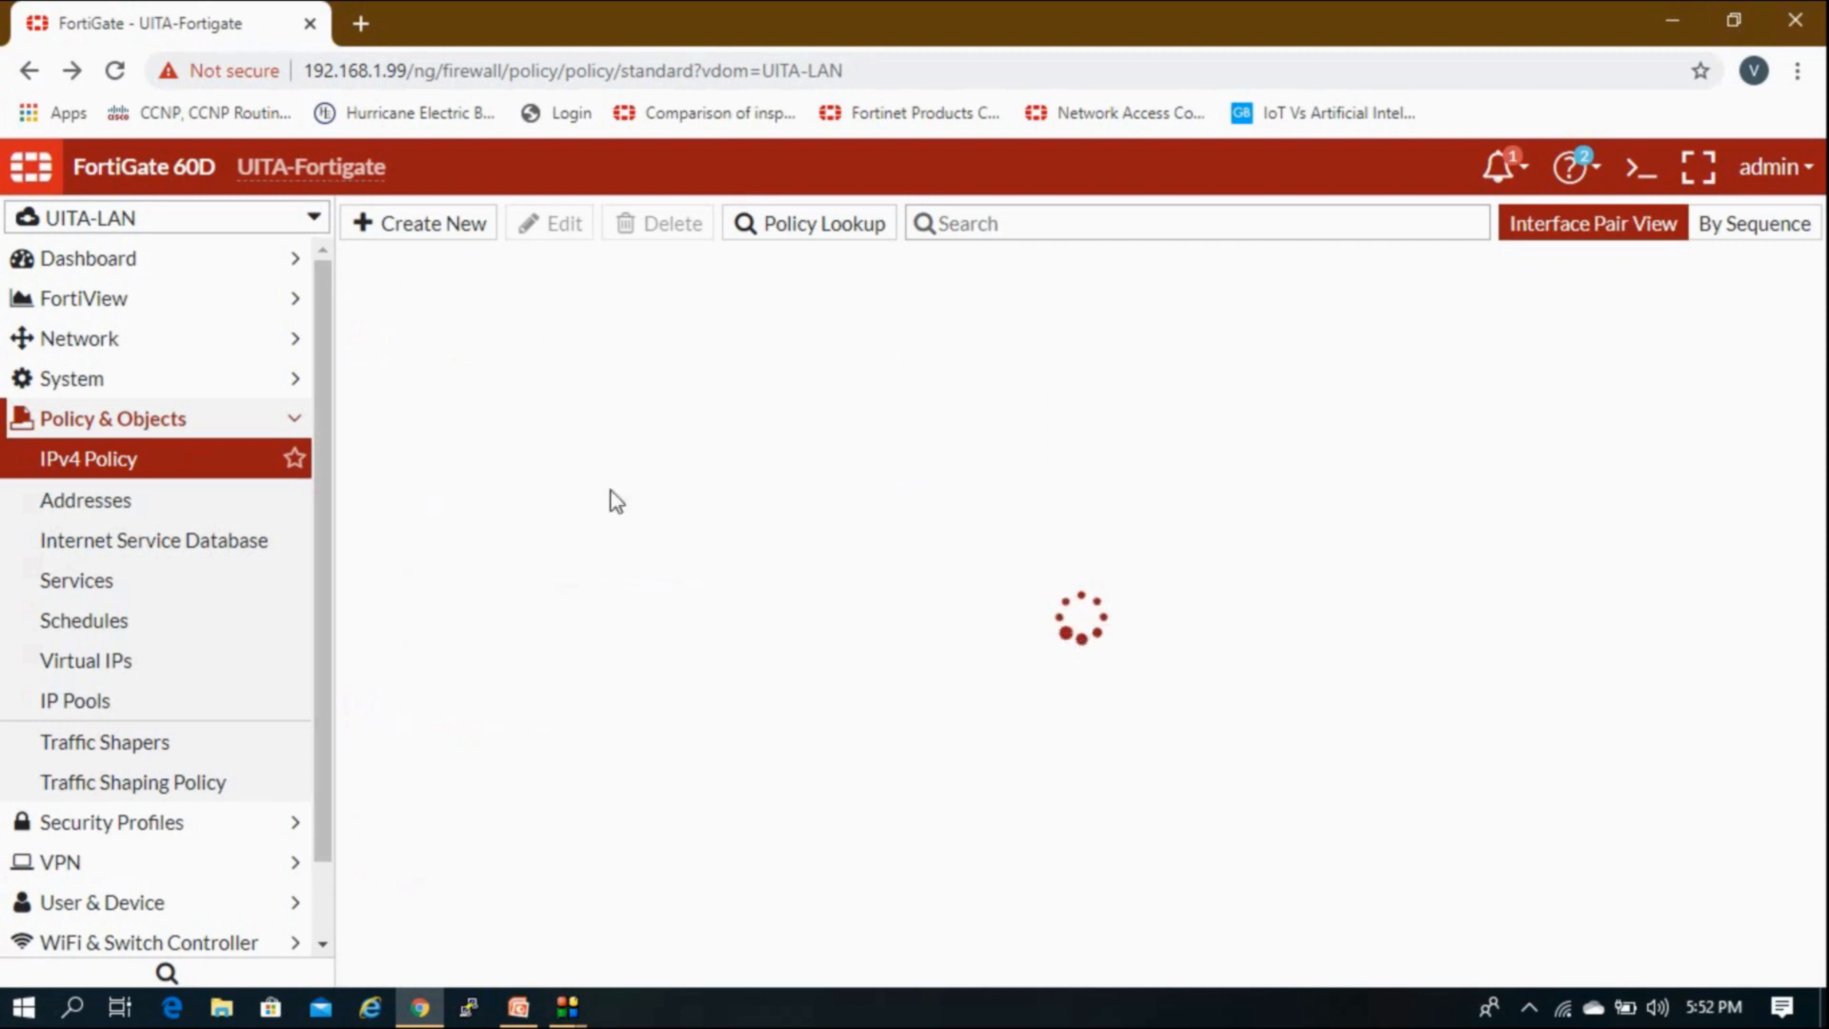
Step: Switch the VDOM selector to root, then to the Global view
{"action": "left_click", "coordinate": [244, 416]}
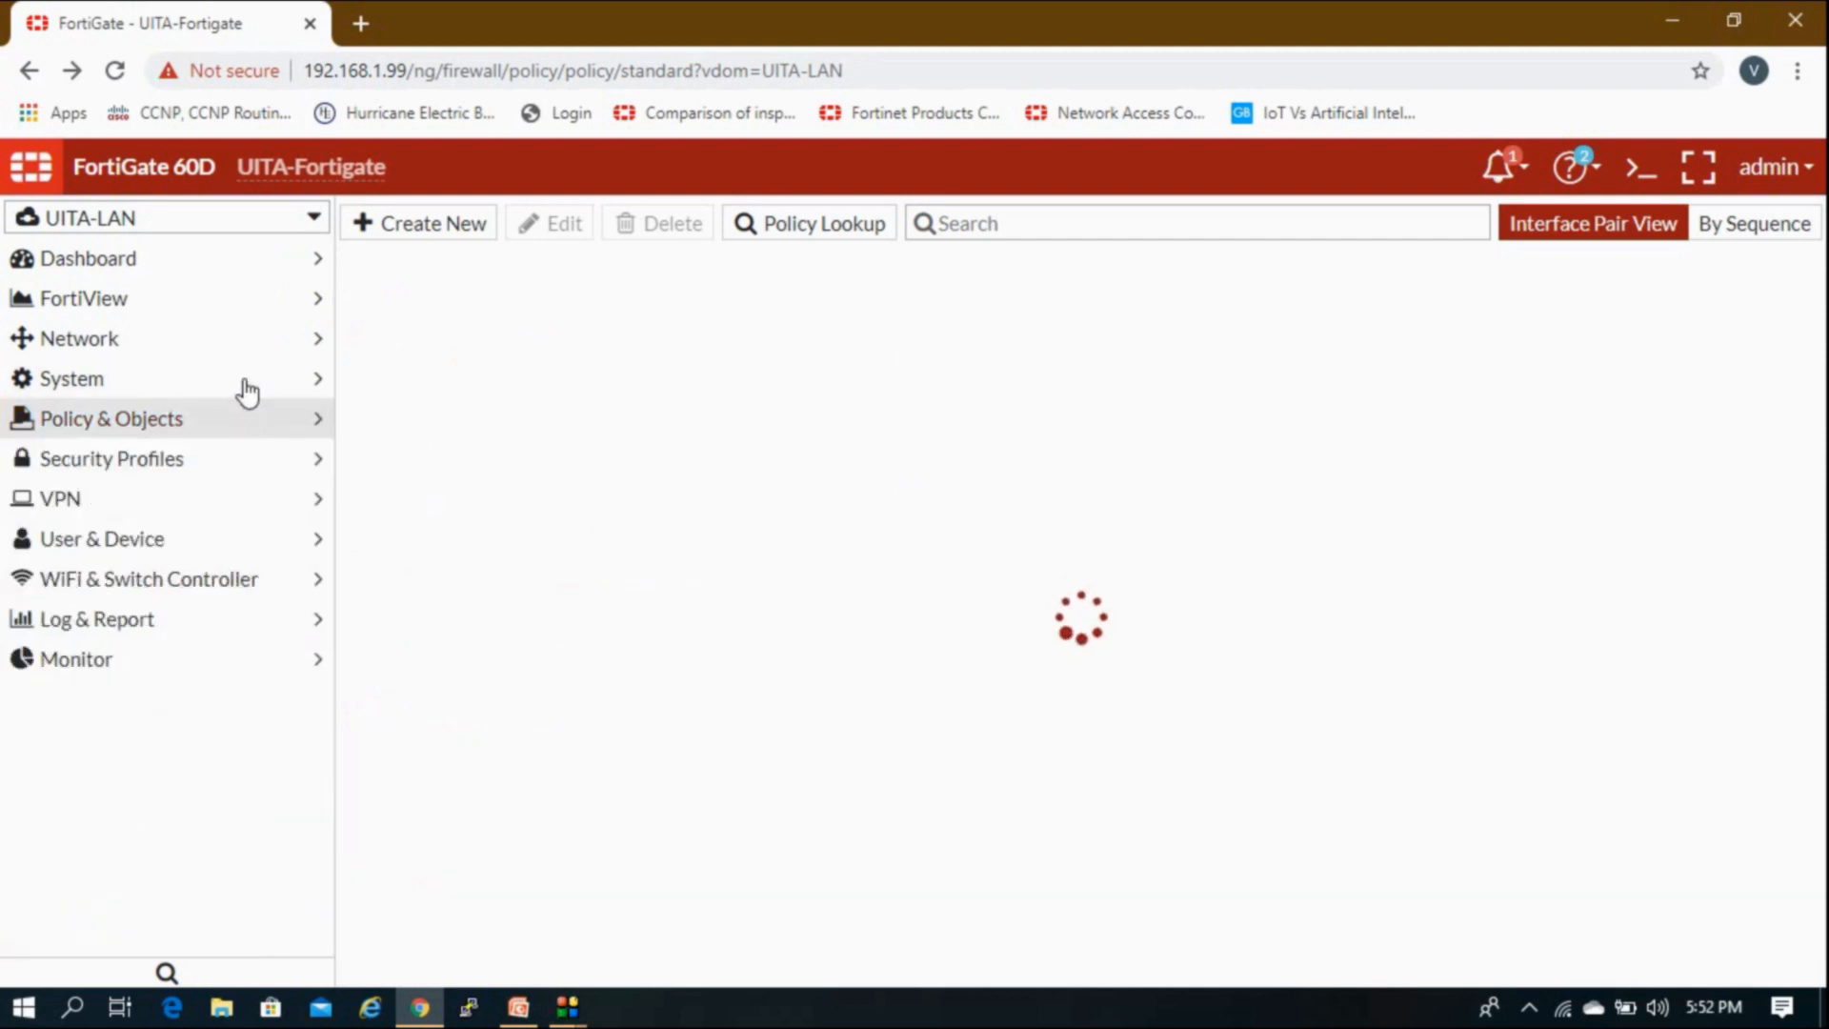
{"action": "left_click", "coordinate": [114, 221]}
{"action": "left_click", "coordinate": [100, 329]}
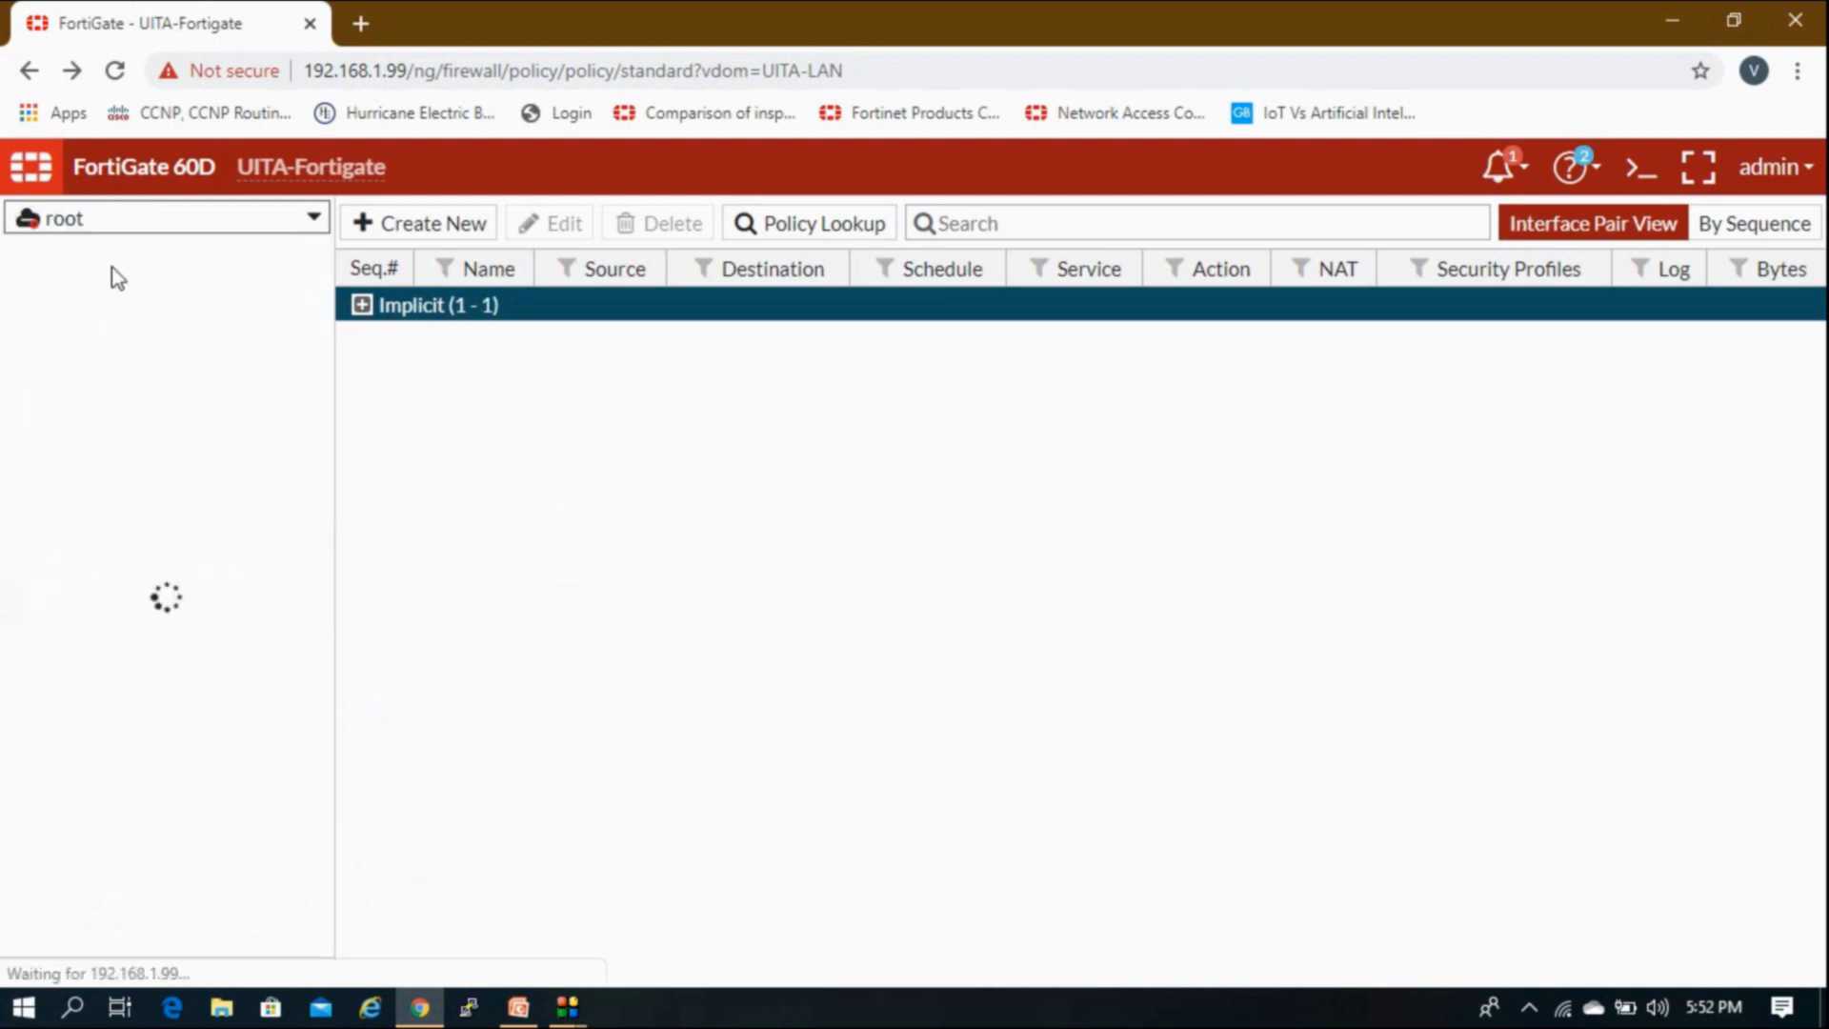
{"action": "left_click", "coordinate": [119, 424]}
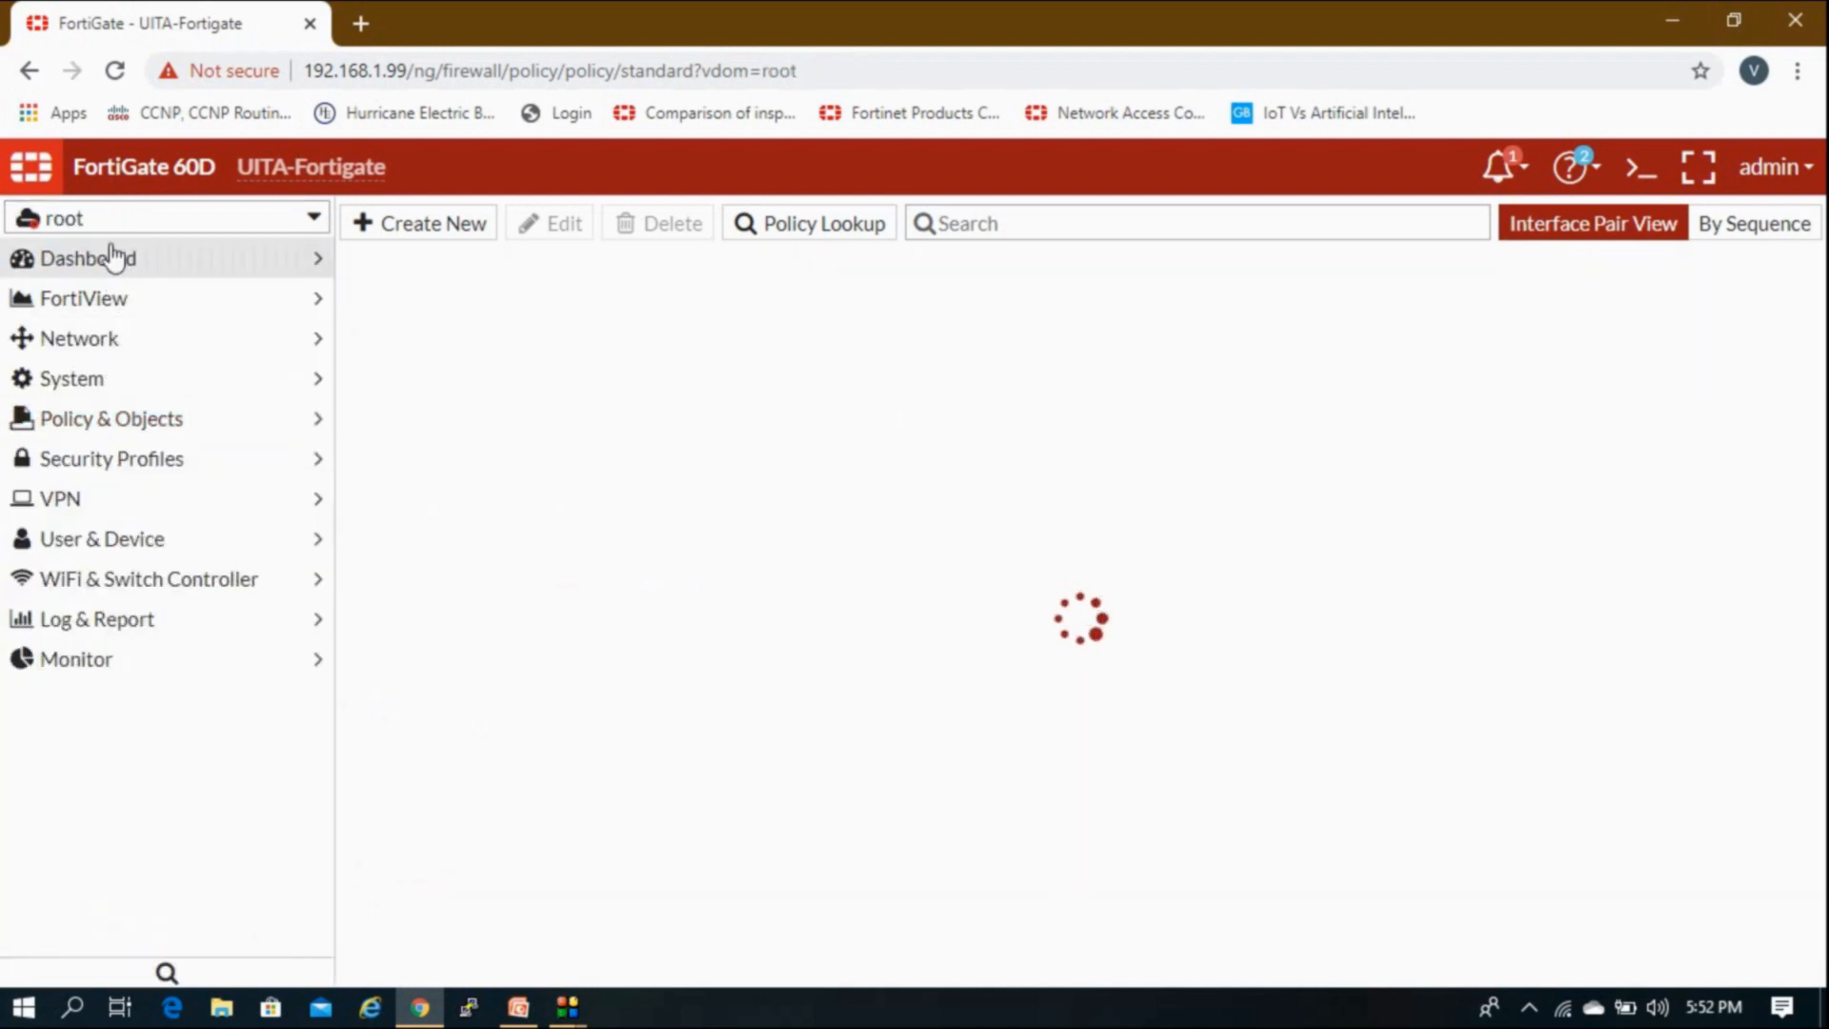
{"action": "left_click", "coordinate": [111, 225]}
{"action": "left_click", "coordinate": [106, 294]}
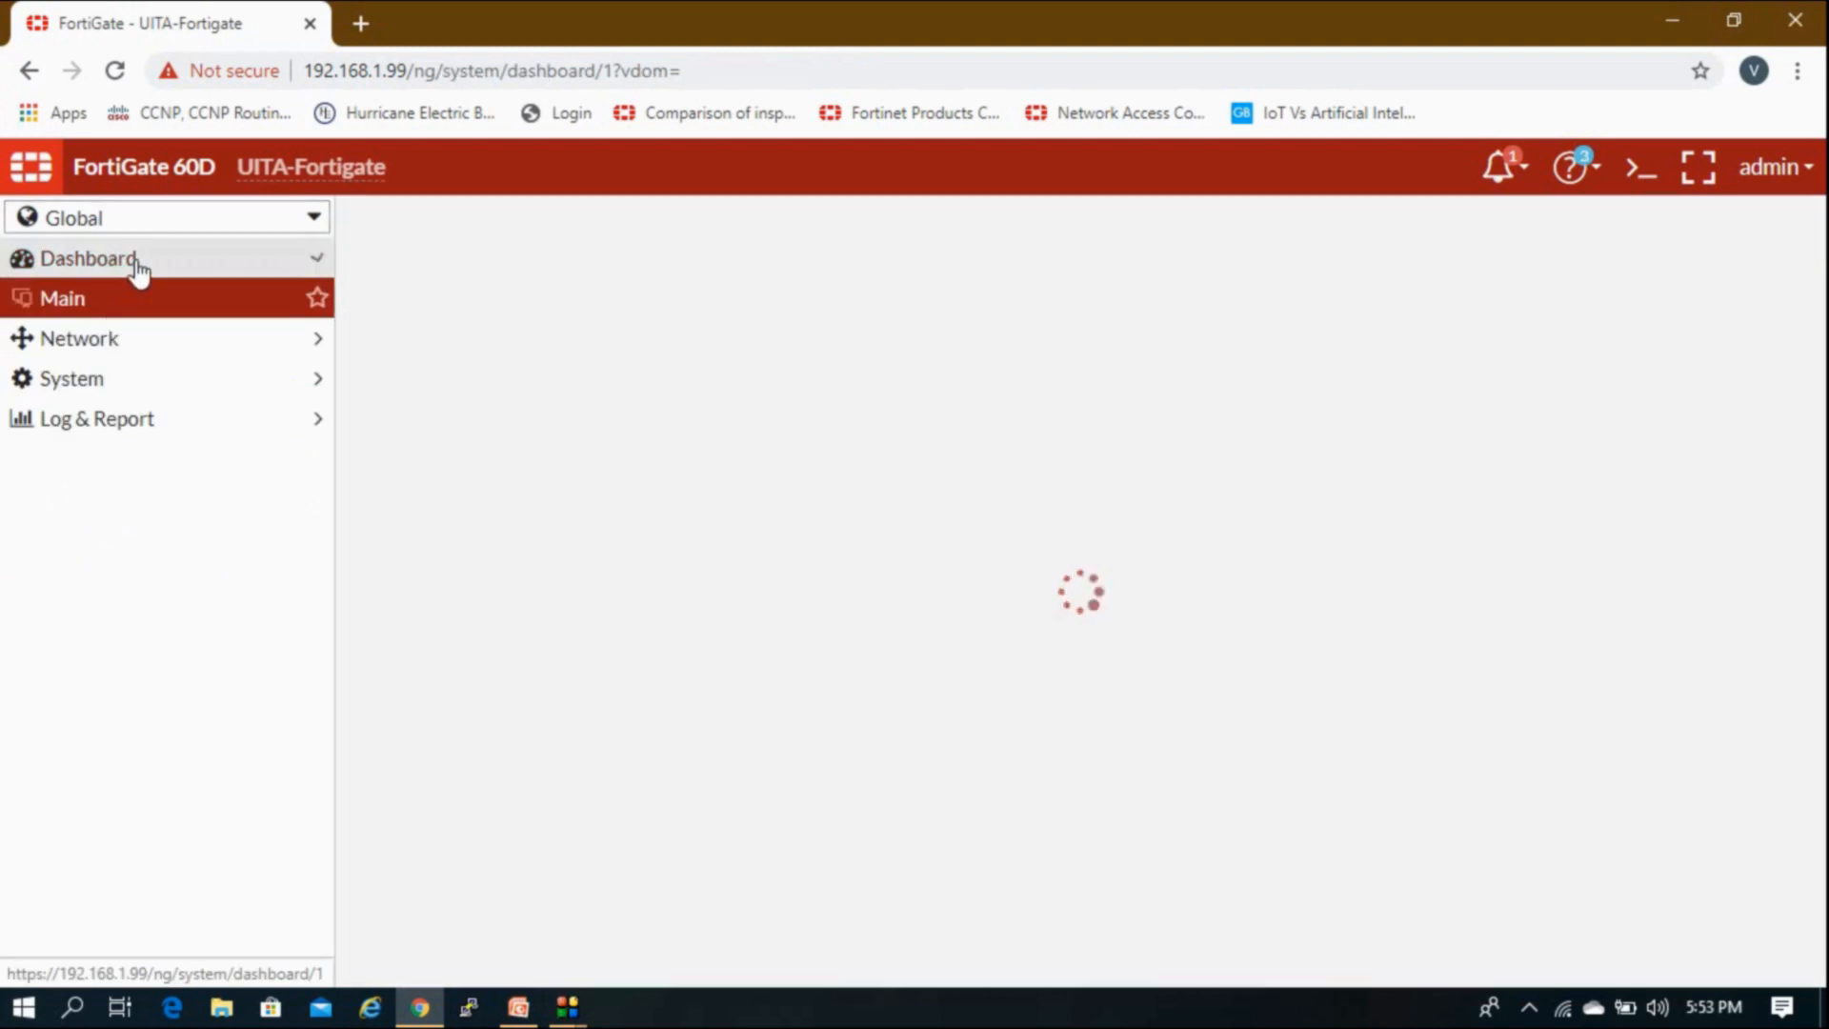
Step: Go to Network > Interfaces and open the Create New dropdown
{"action": "left_click", "coordinate": [136, 263]}
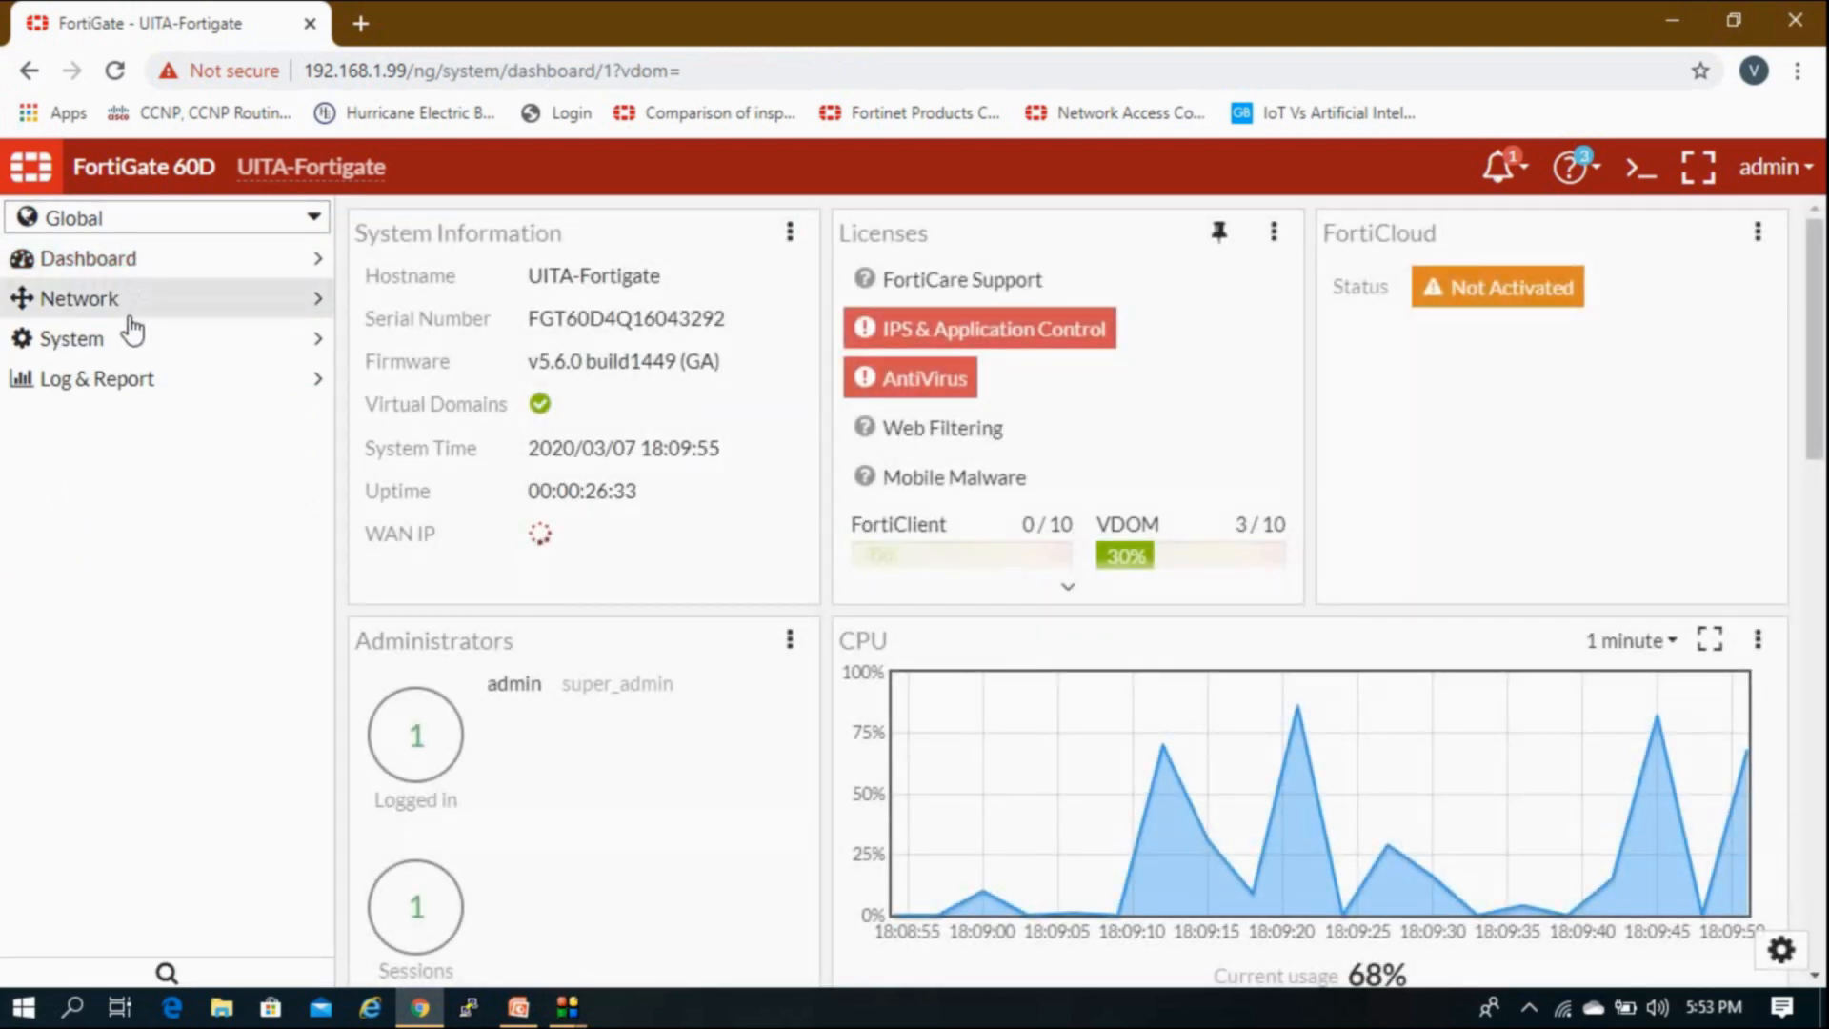
{"action": "left_click", "coordinate": [122, 303]}
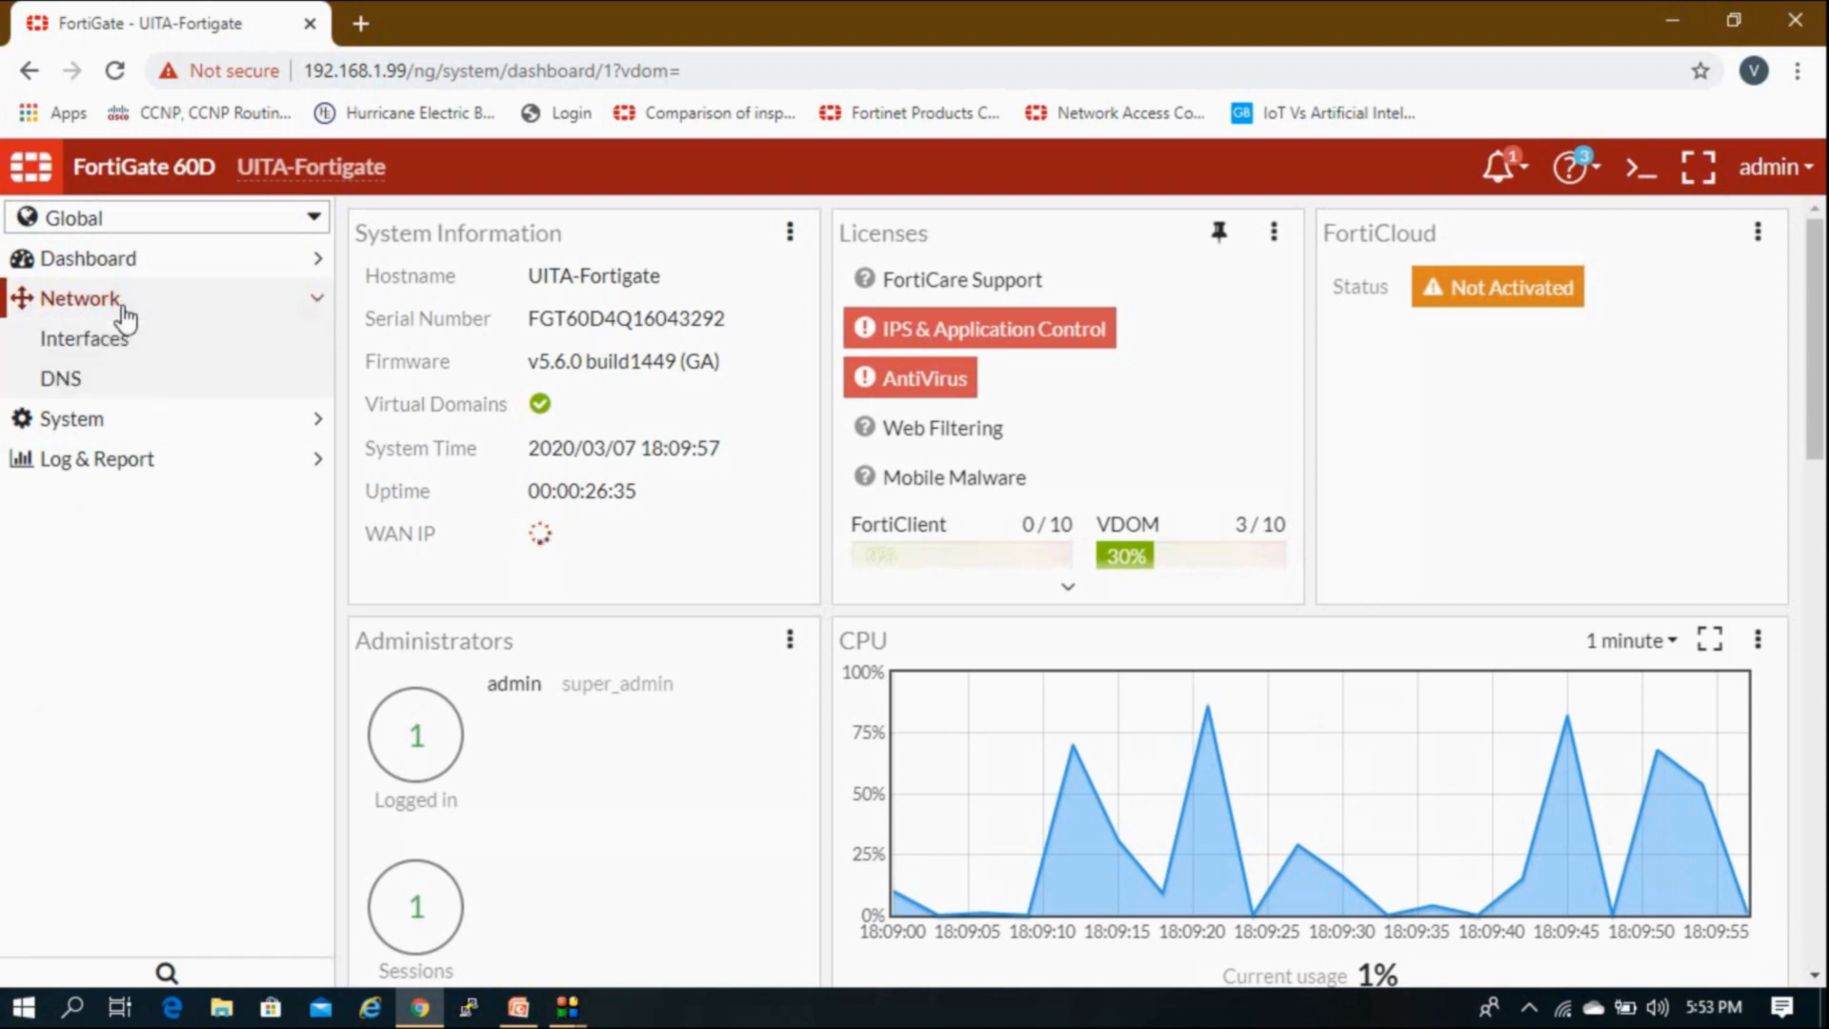
{"action": "left_click", "coordinate": [124, 345]}
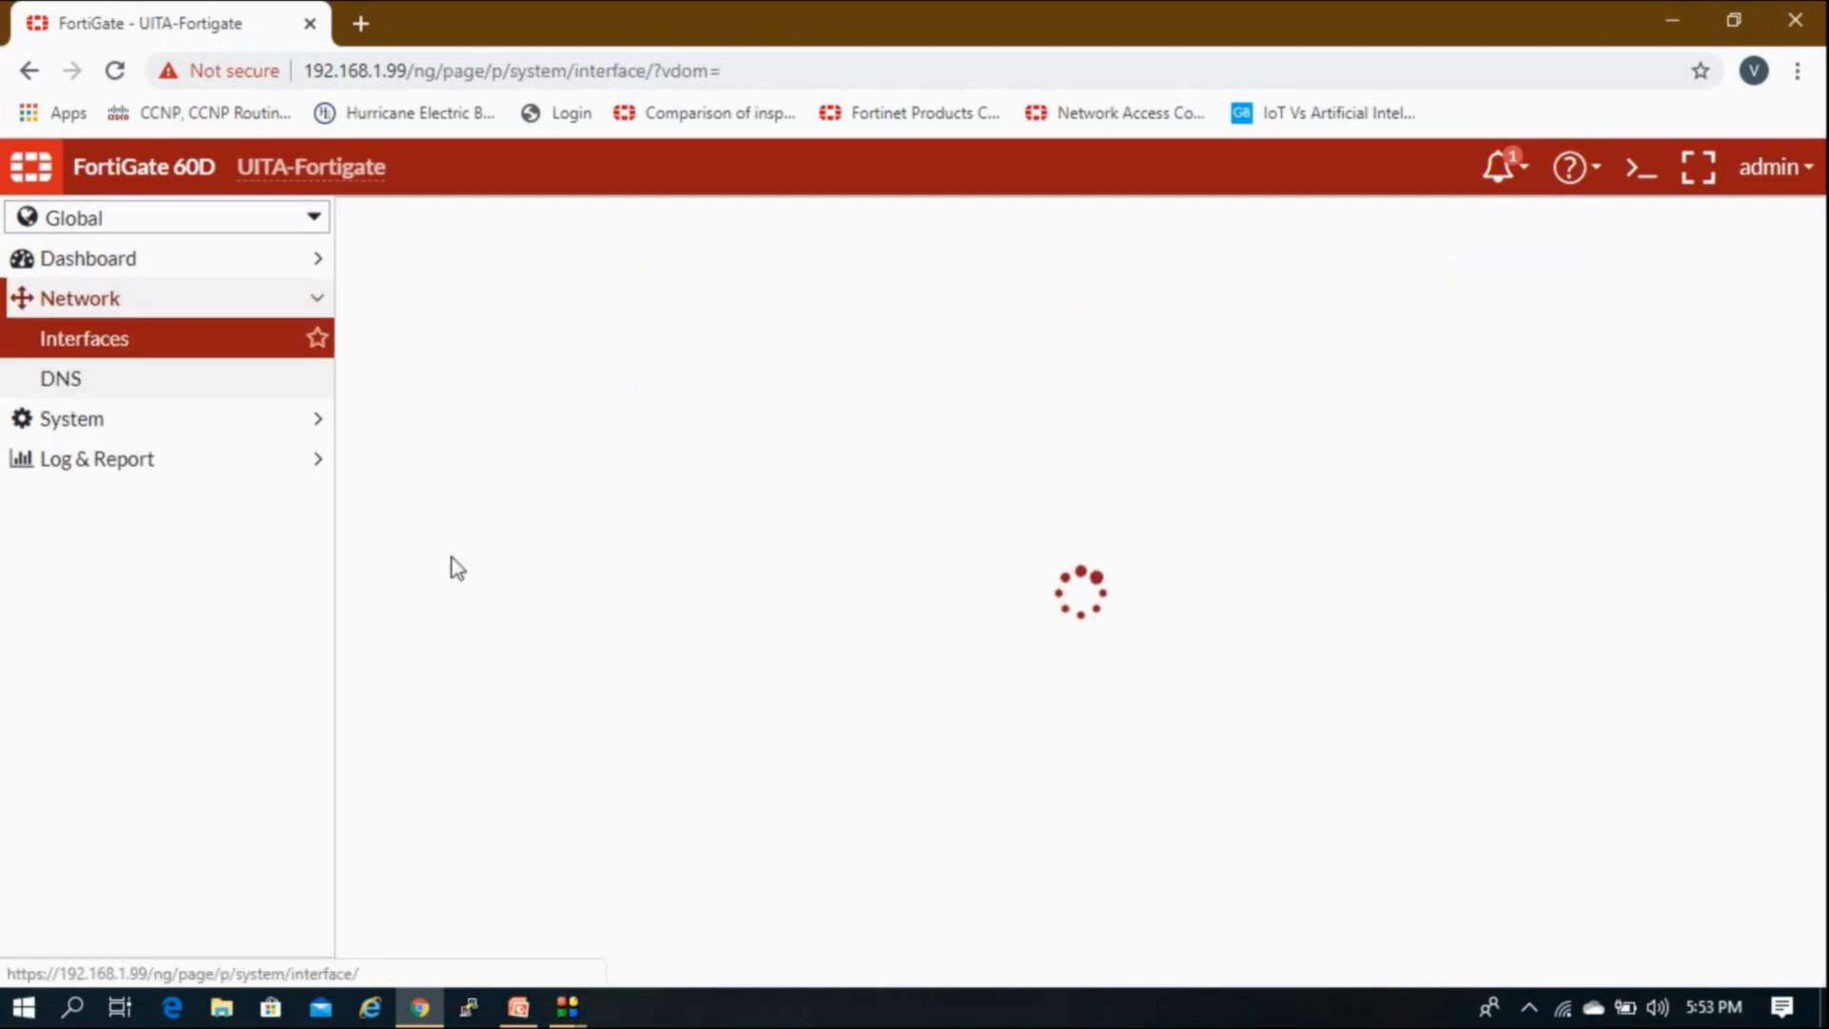
{"action": "scroll", "coordinate": [991, 777], "scroll_direction": "down", "scroll_amount": 2}
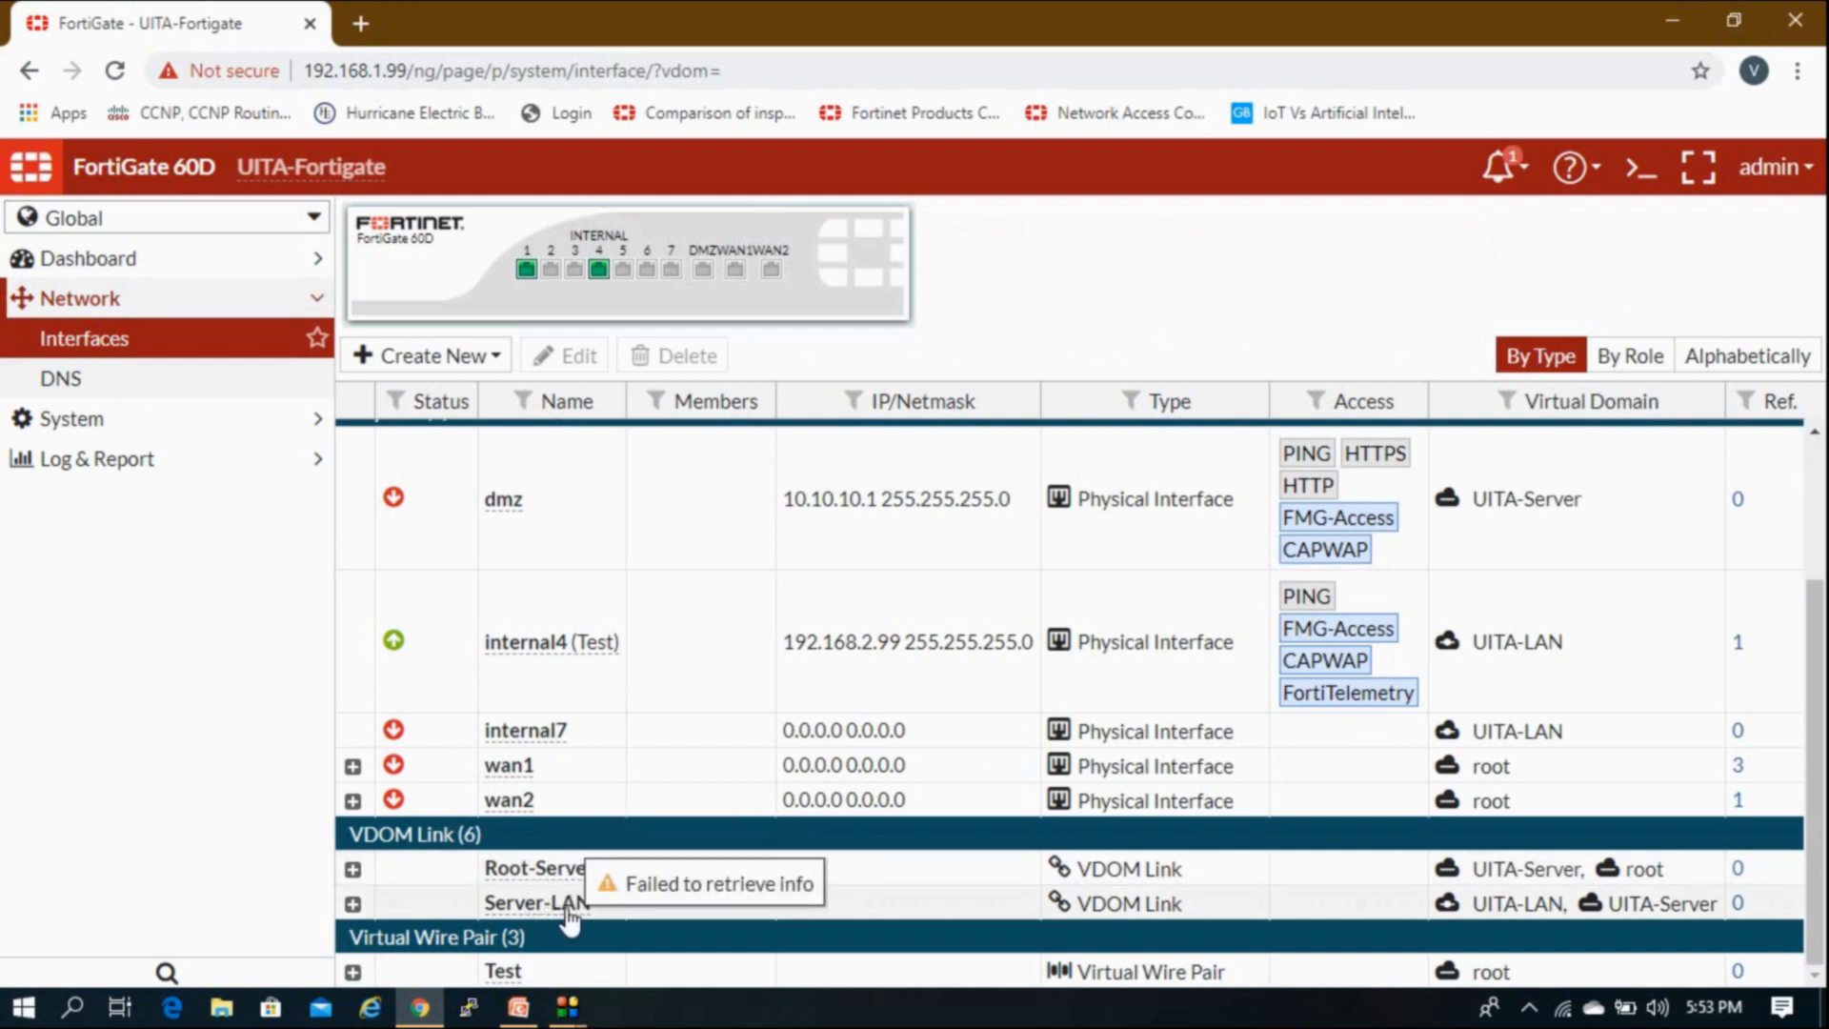
{"action": "scroll", "coordinate": [776, 918], "scroll_direction": "up", "scroll_amount": 3}
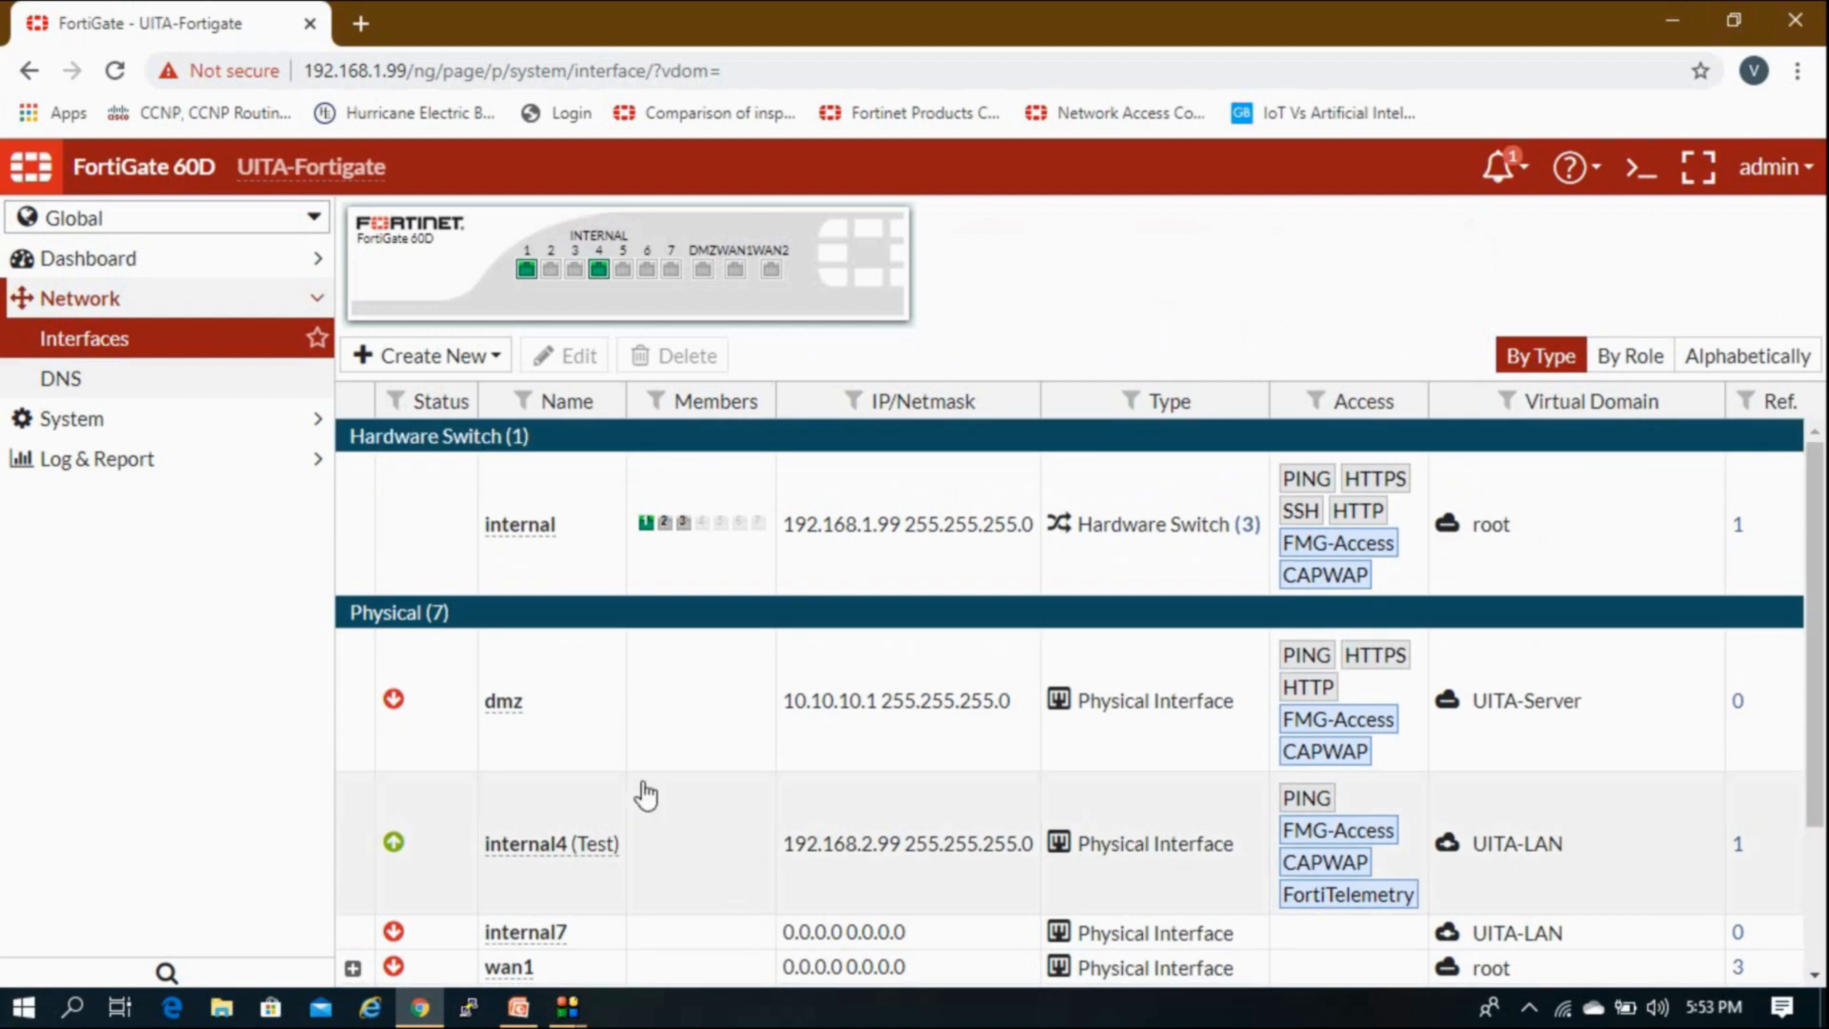
{"action": "left_click", "coordinate": [453, 362]}
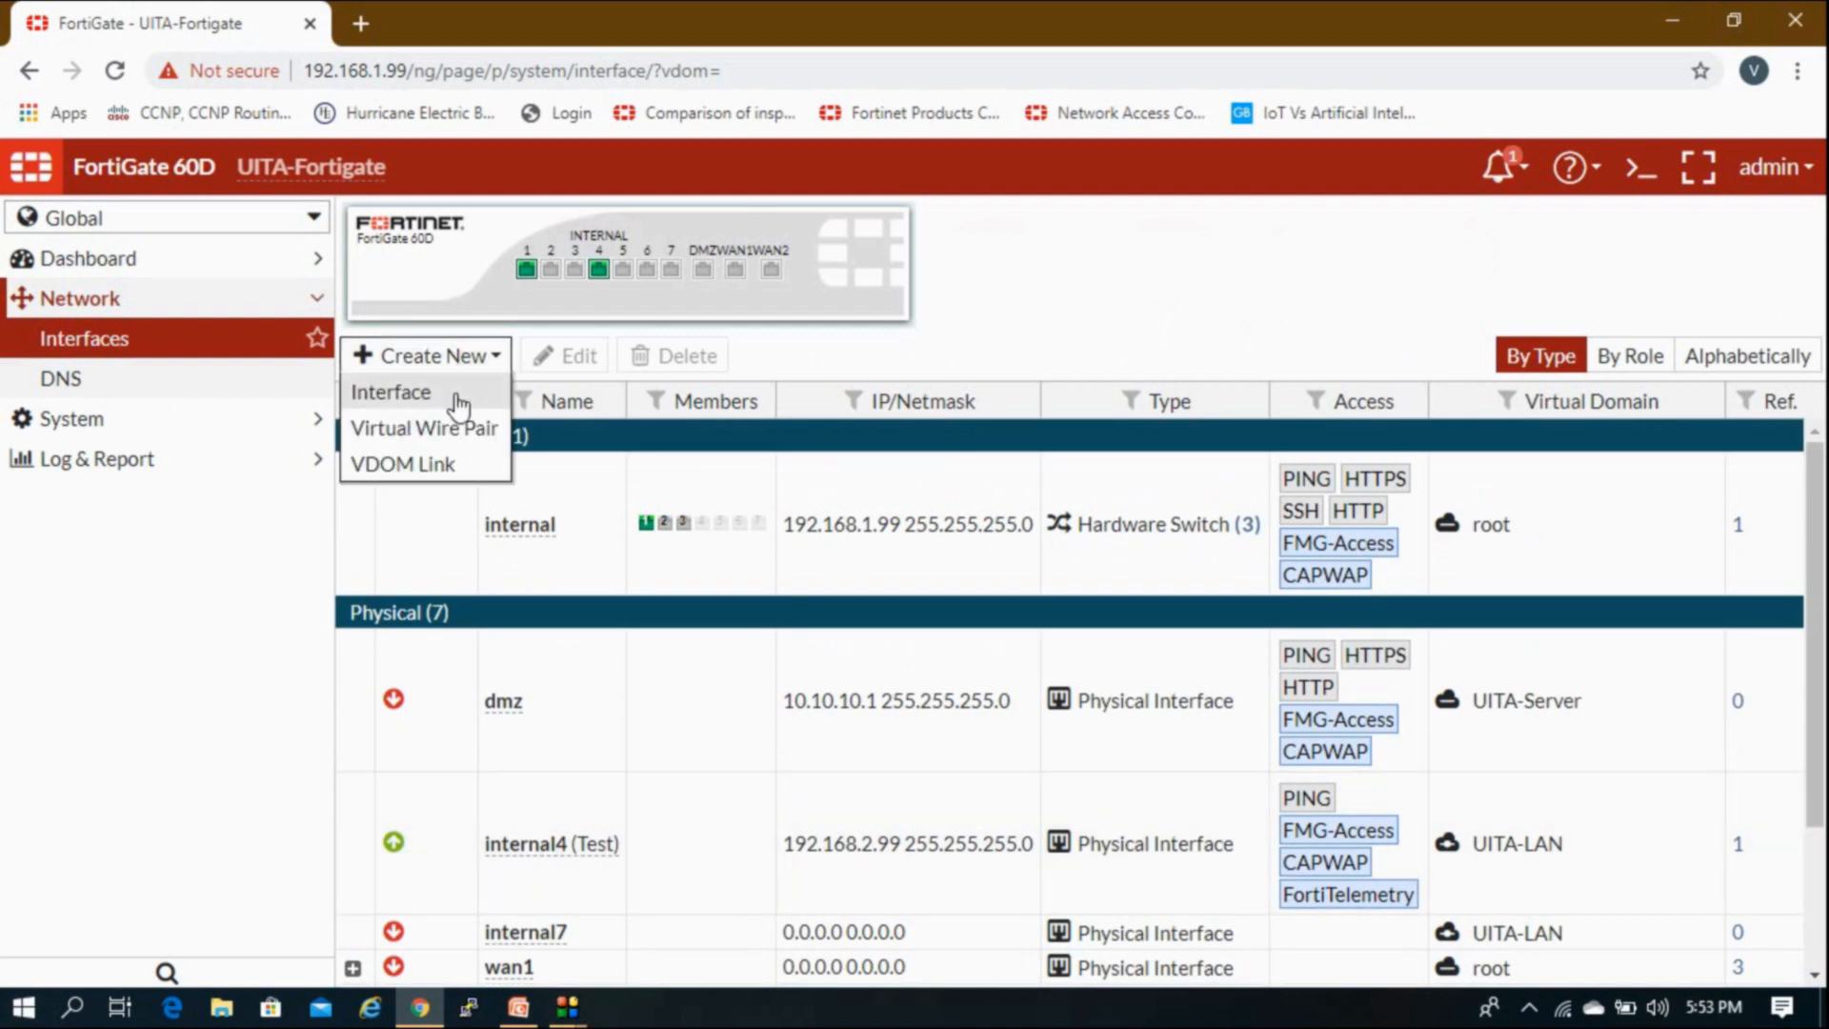
Step: Create a new VDOM Link with root on Interface 0 and UITA-LAN on Interface 1
{"action": "left_click", "coordinate": [448, 467]}
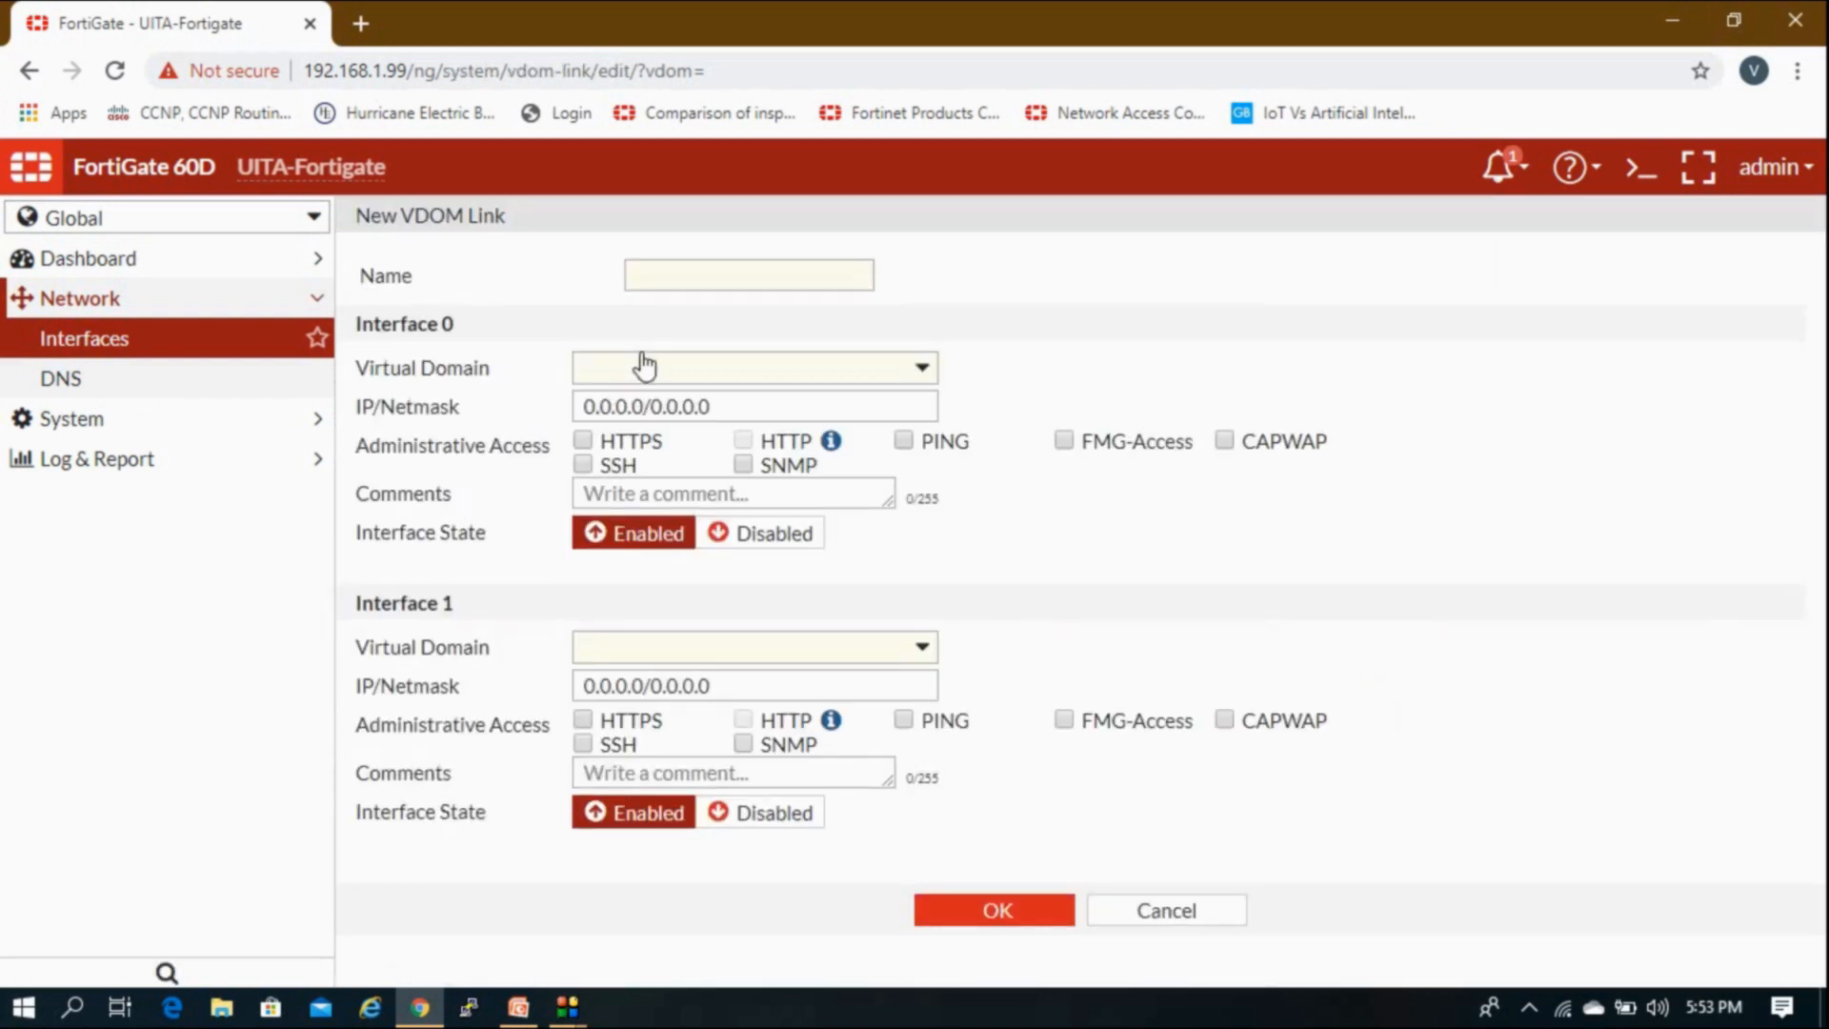
{"action": "left_click", "coordinate": [664, 381]}
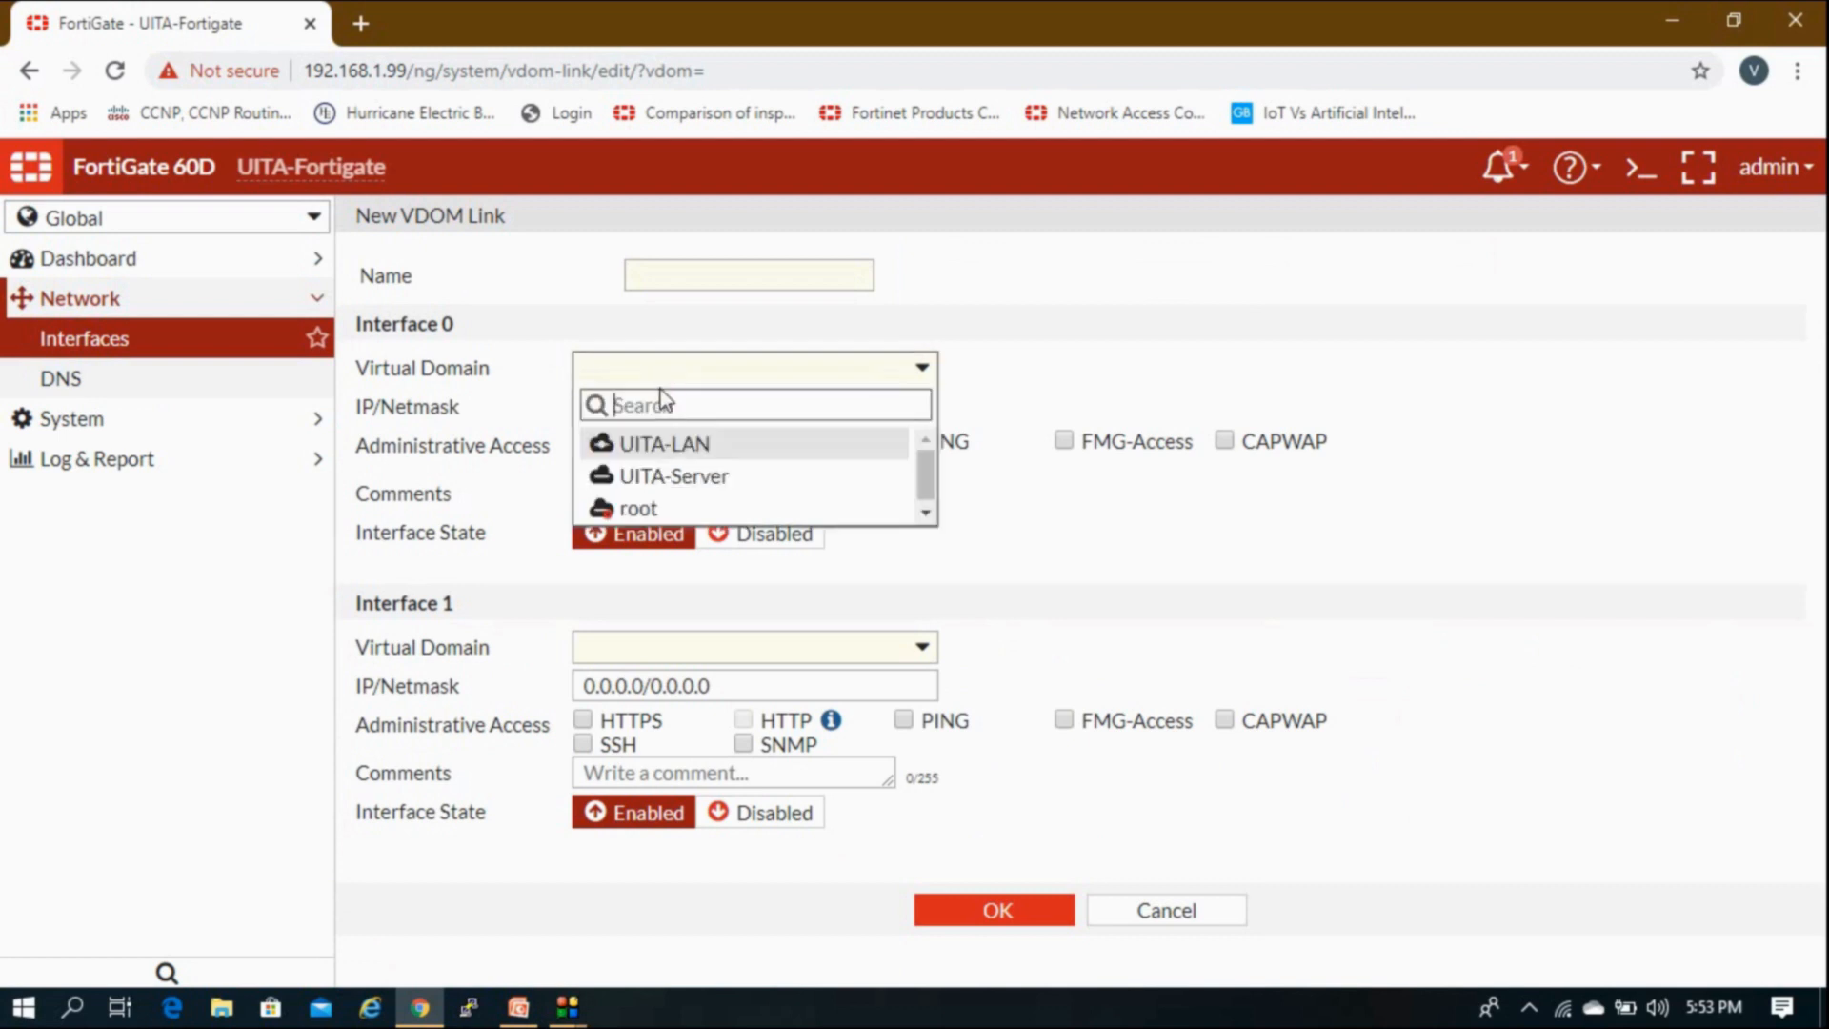
{"action": "left_click", "coordinate": [654, 514]}
{"action": "left_click", "coordinate": [653, 648]}
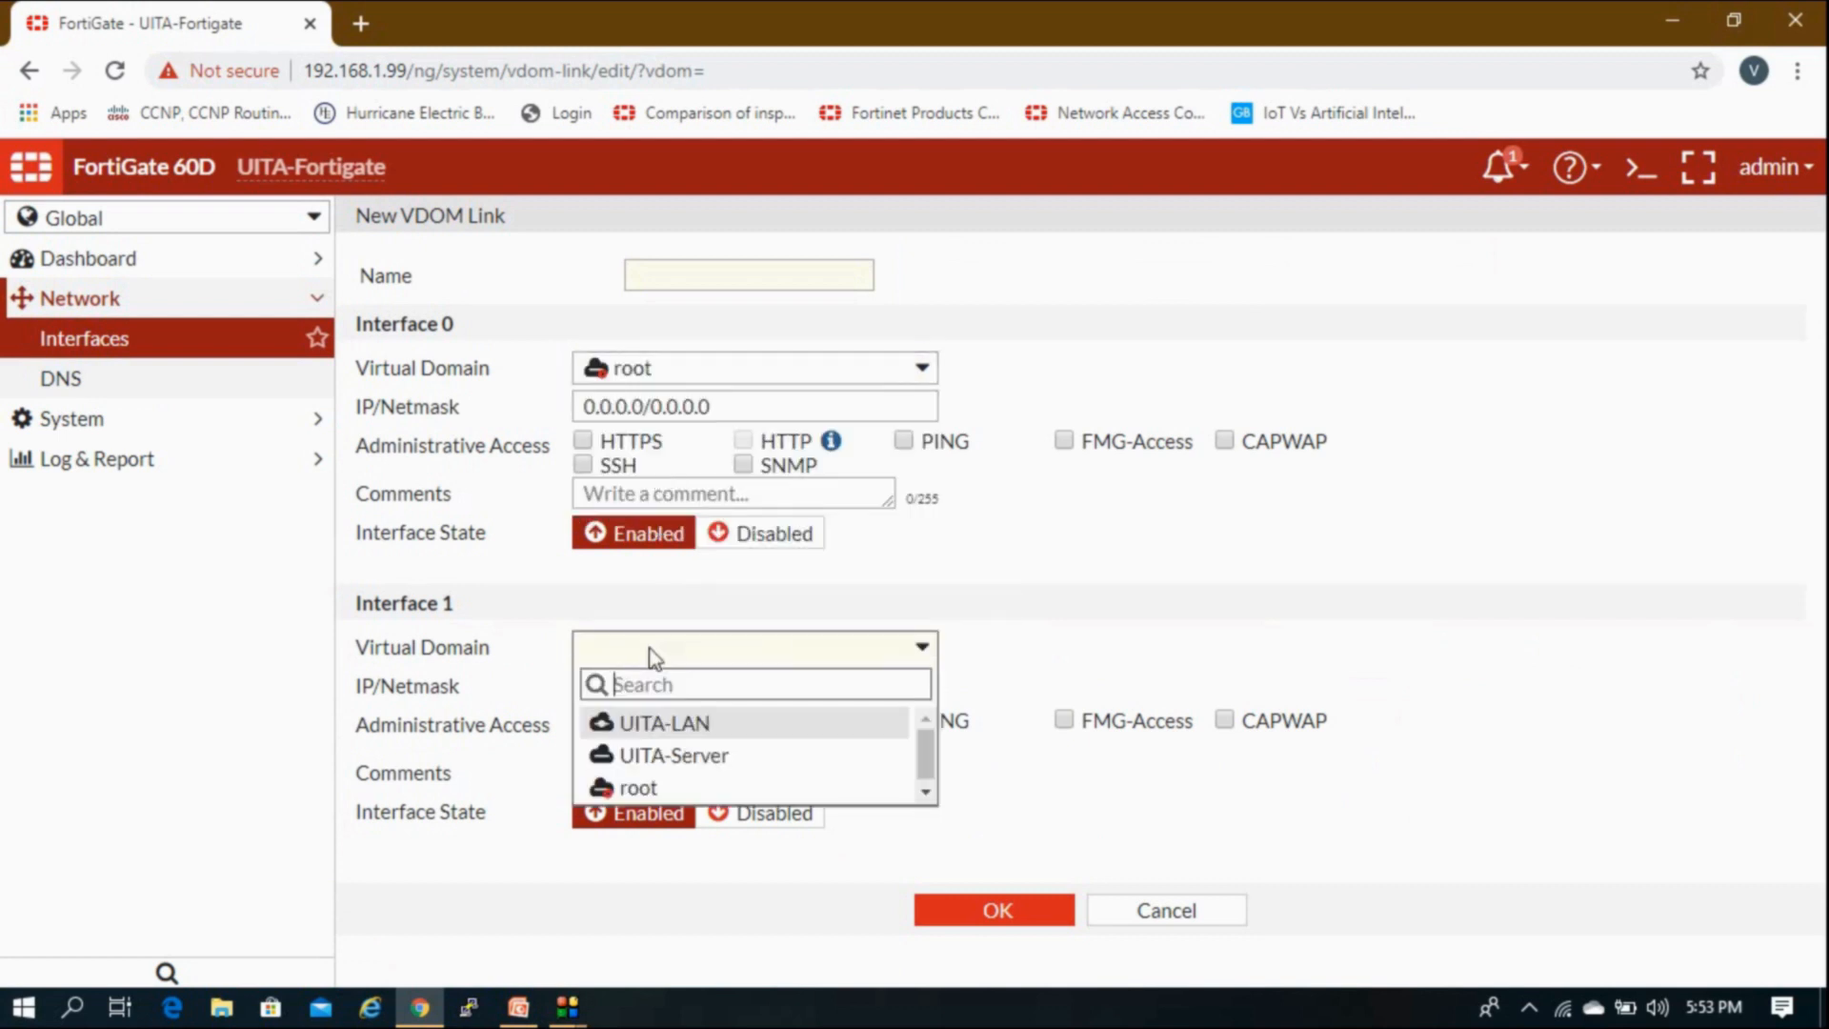
{"action": "left_click", "coordinate": [667, 724]}
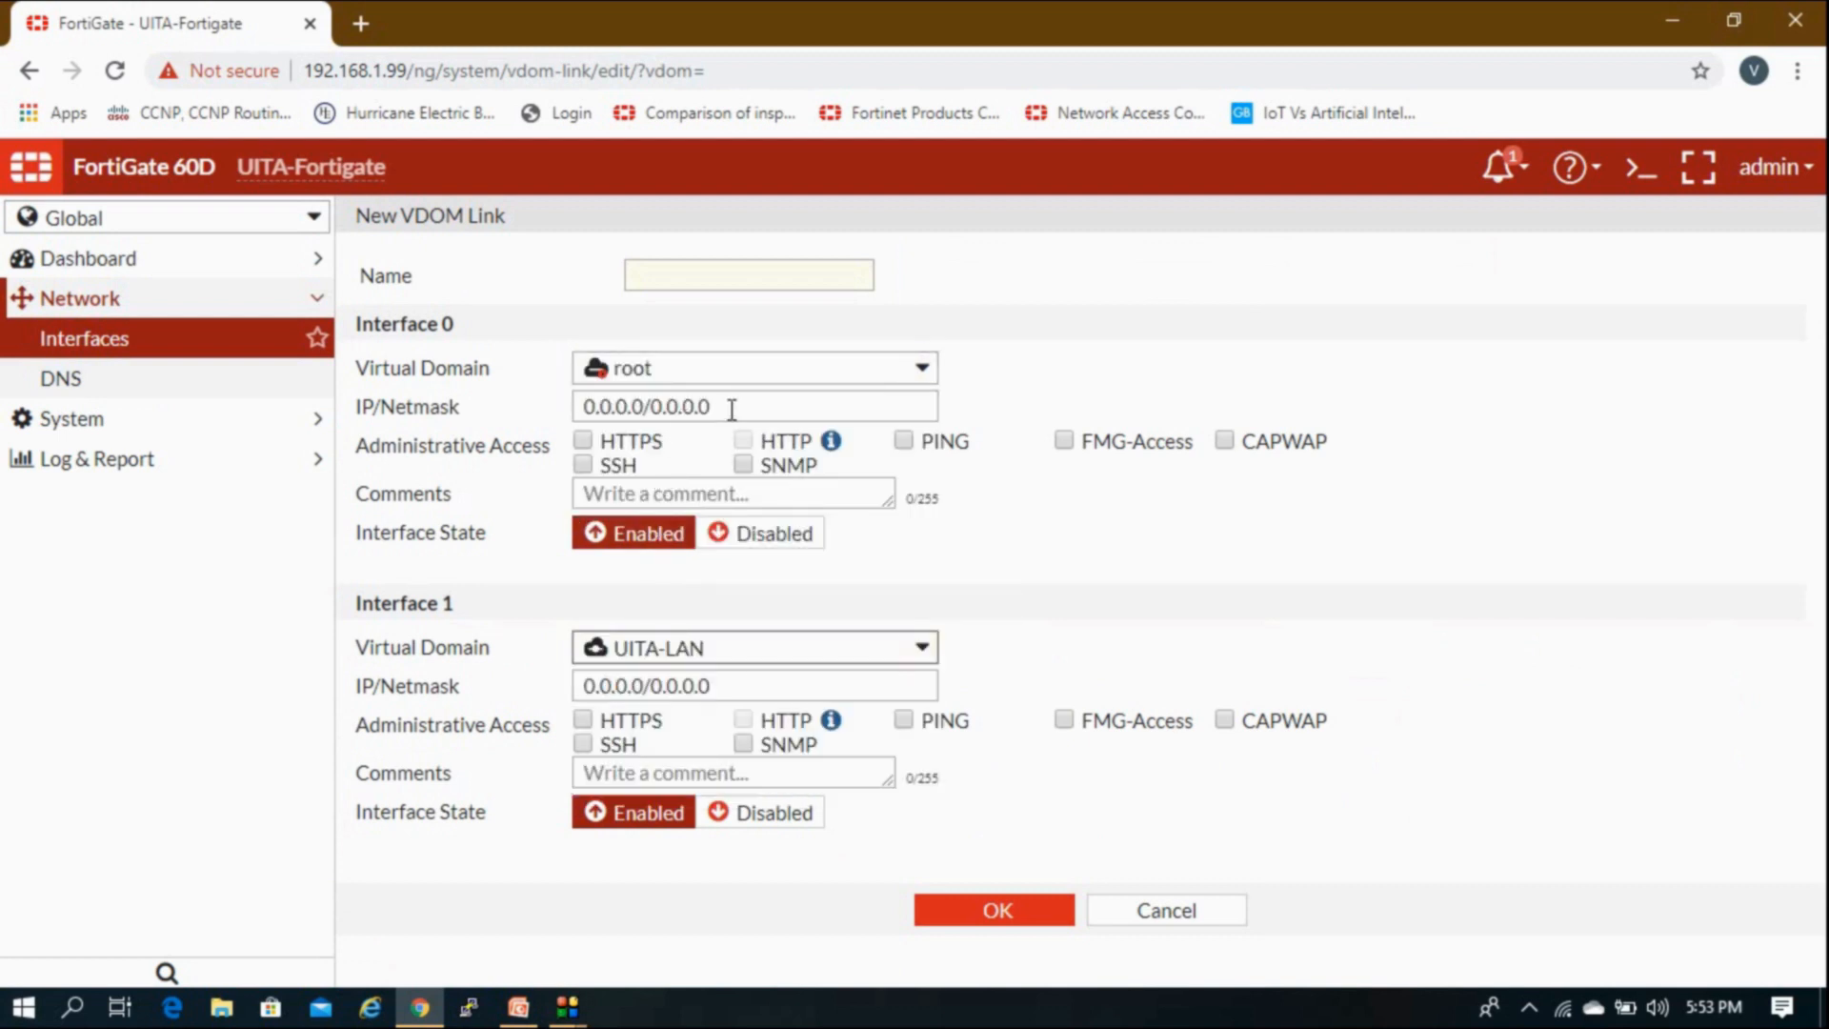
Step: Address the link ends as 10.20.20.1/30 (root) and 10.20.20.2/30 (UITA-LAN)
{"action": "left_click_drag", "start_coordinate": [728, 407], "coordinate": [532, 408]}
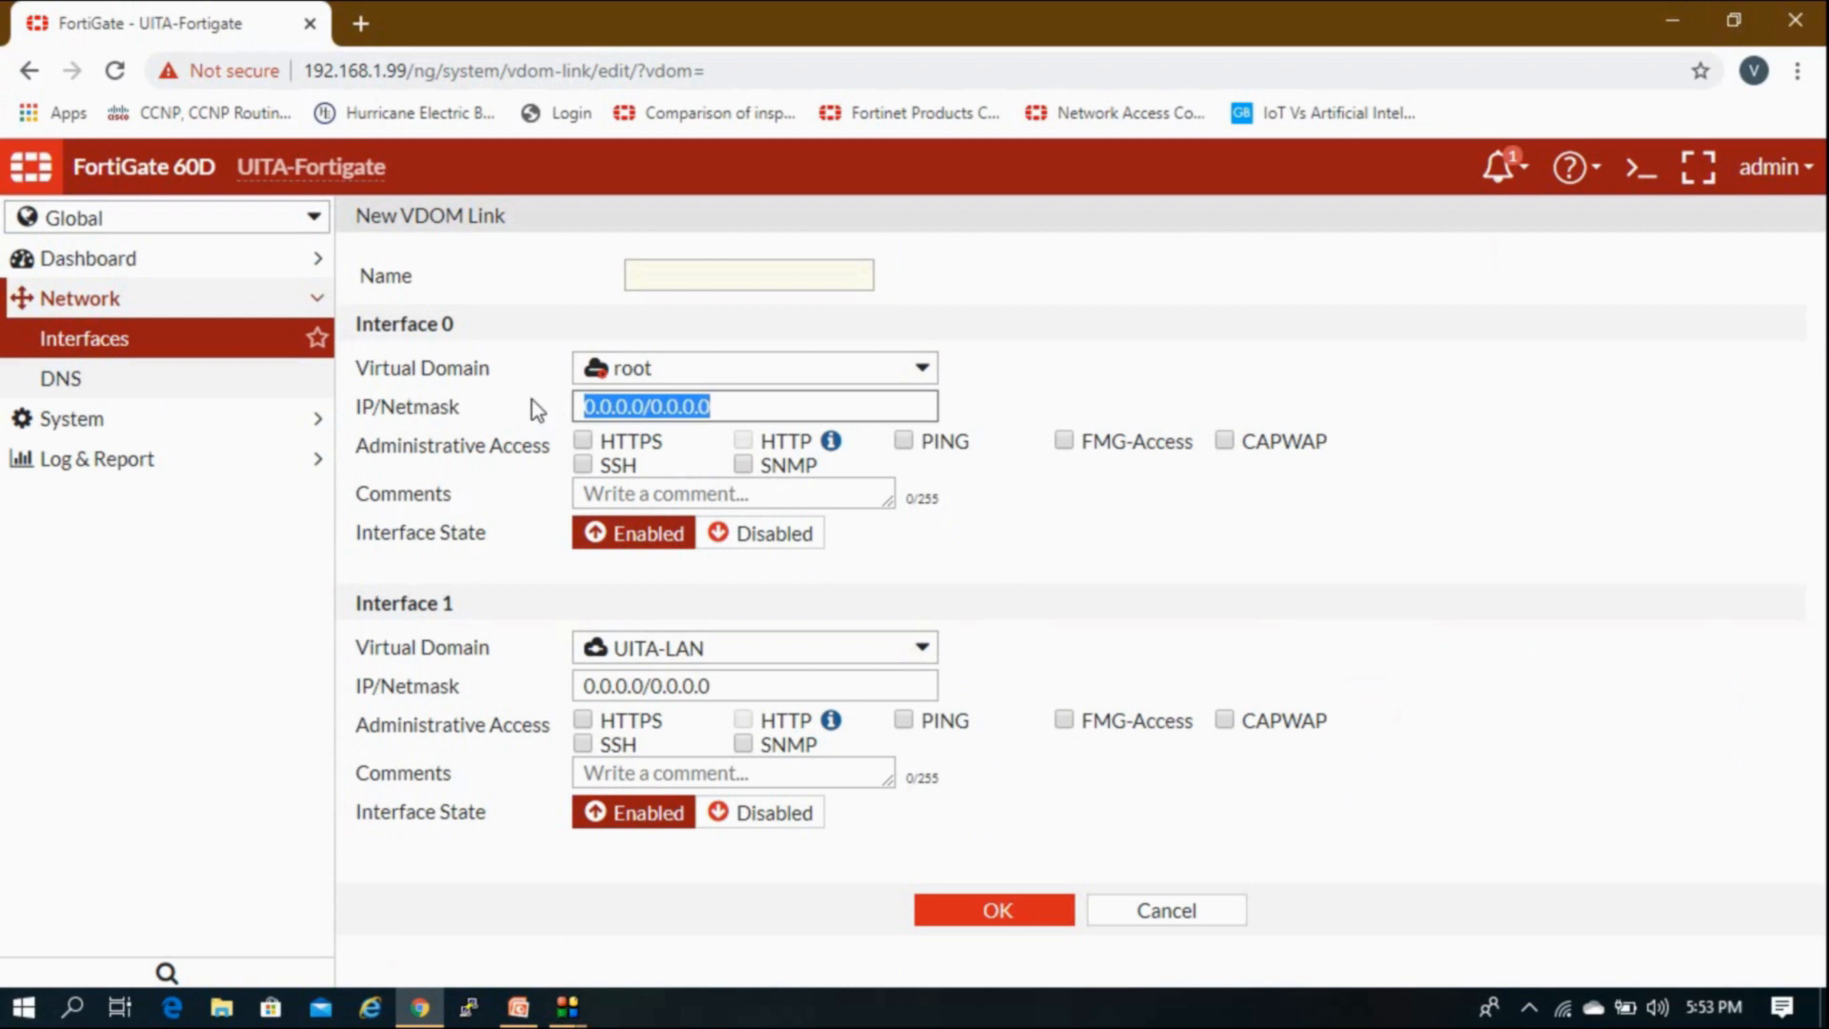
{"action": "type", "text": "1"}
{"action": "key", "text": "BackSpace"}
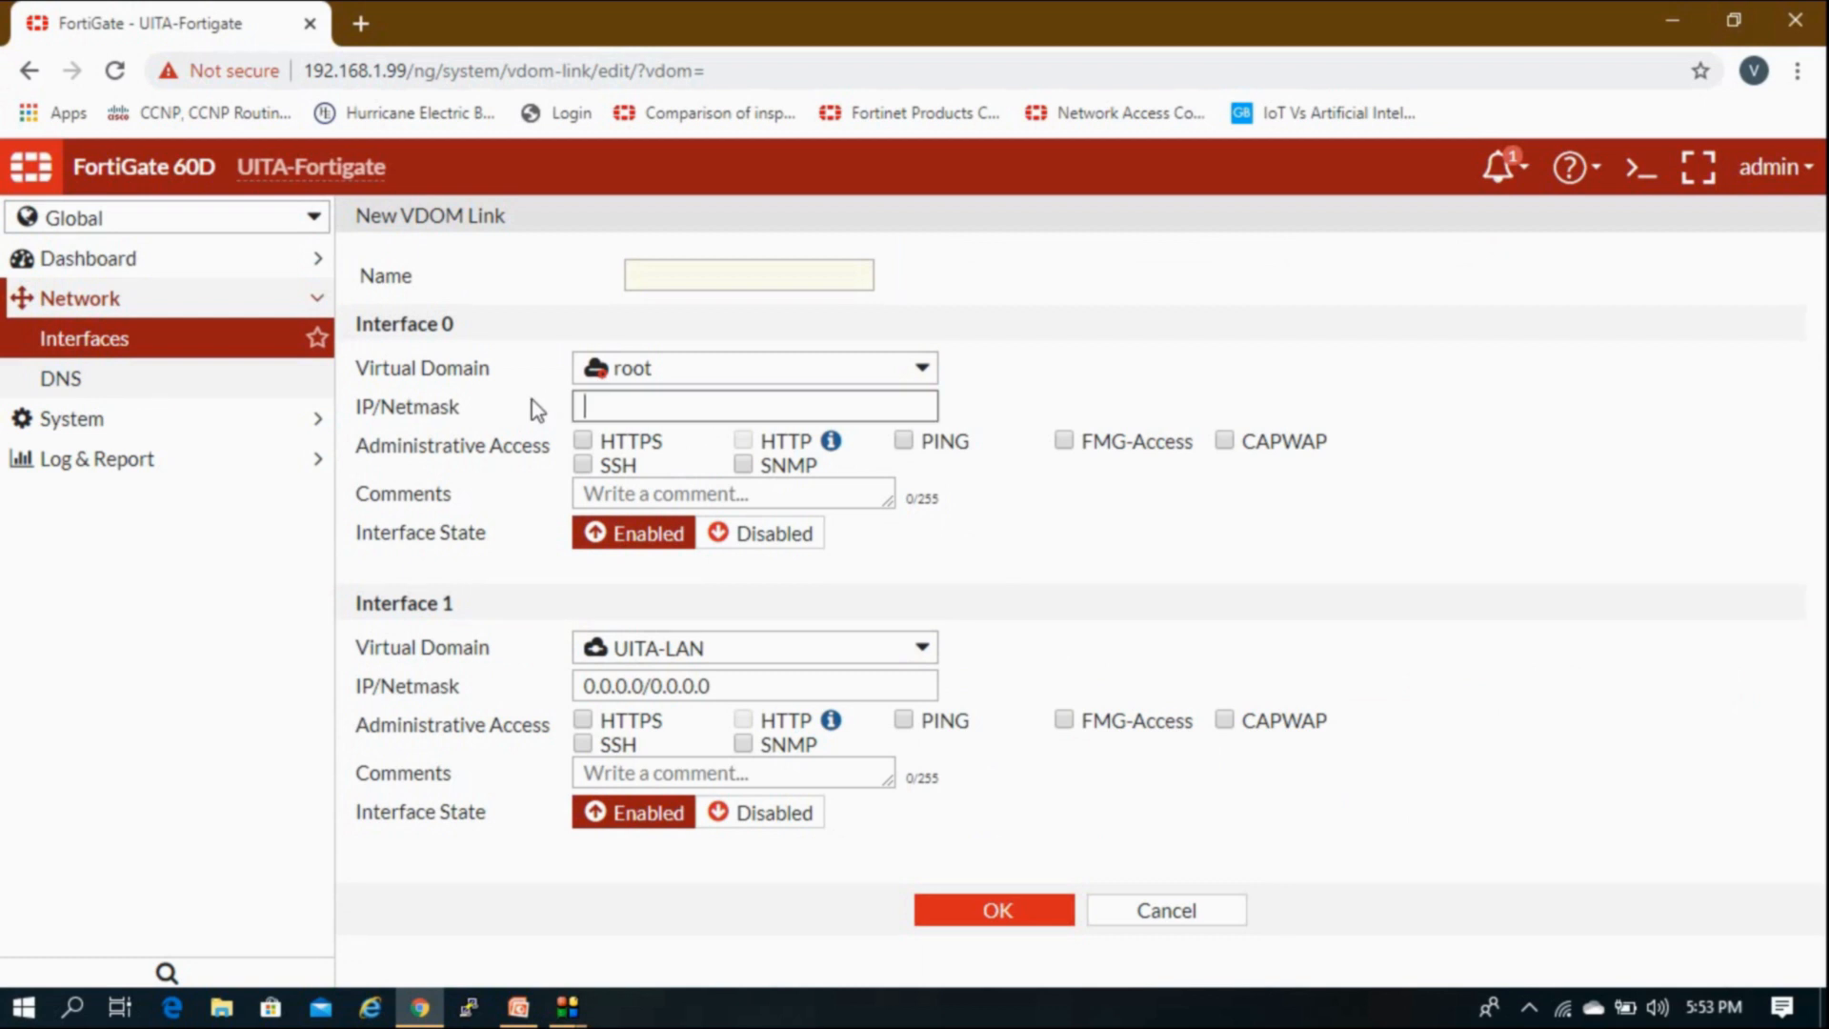
{"action": "type", "text": "20.20"}
{"action": "key", "text": "BackSpace"}
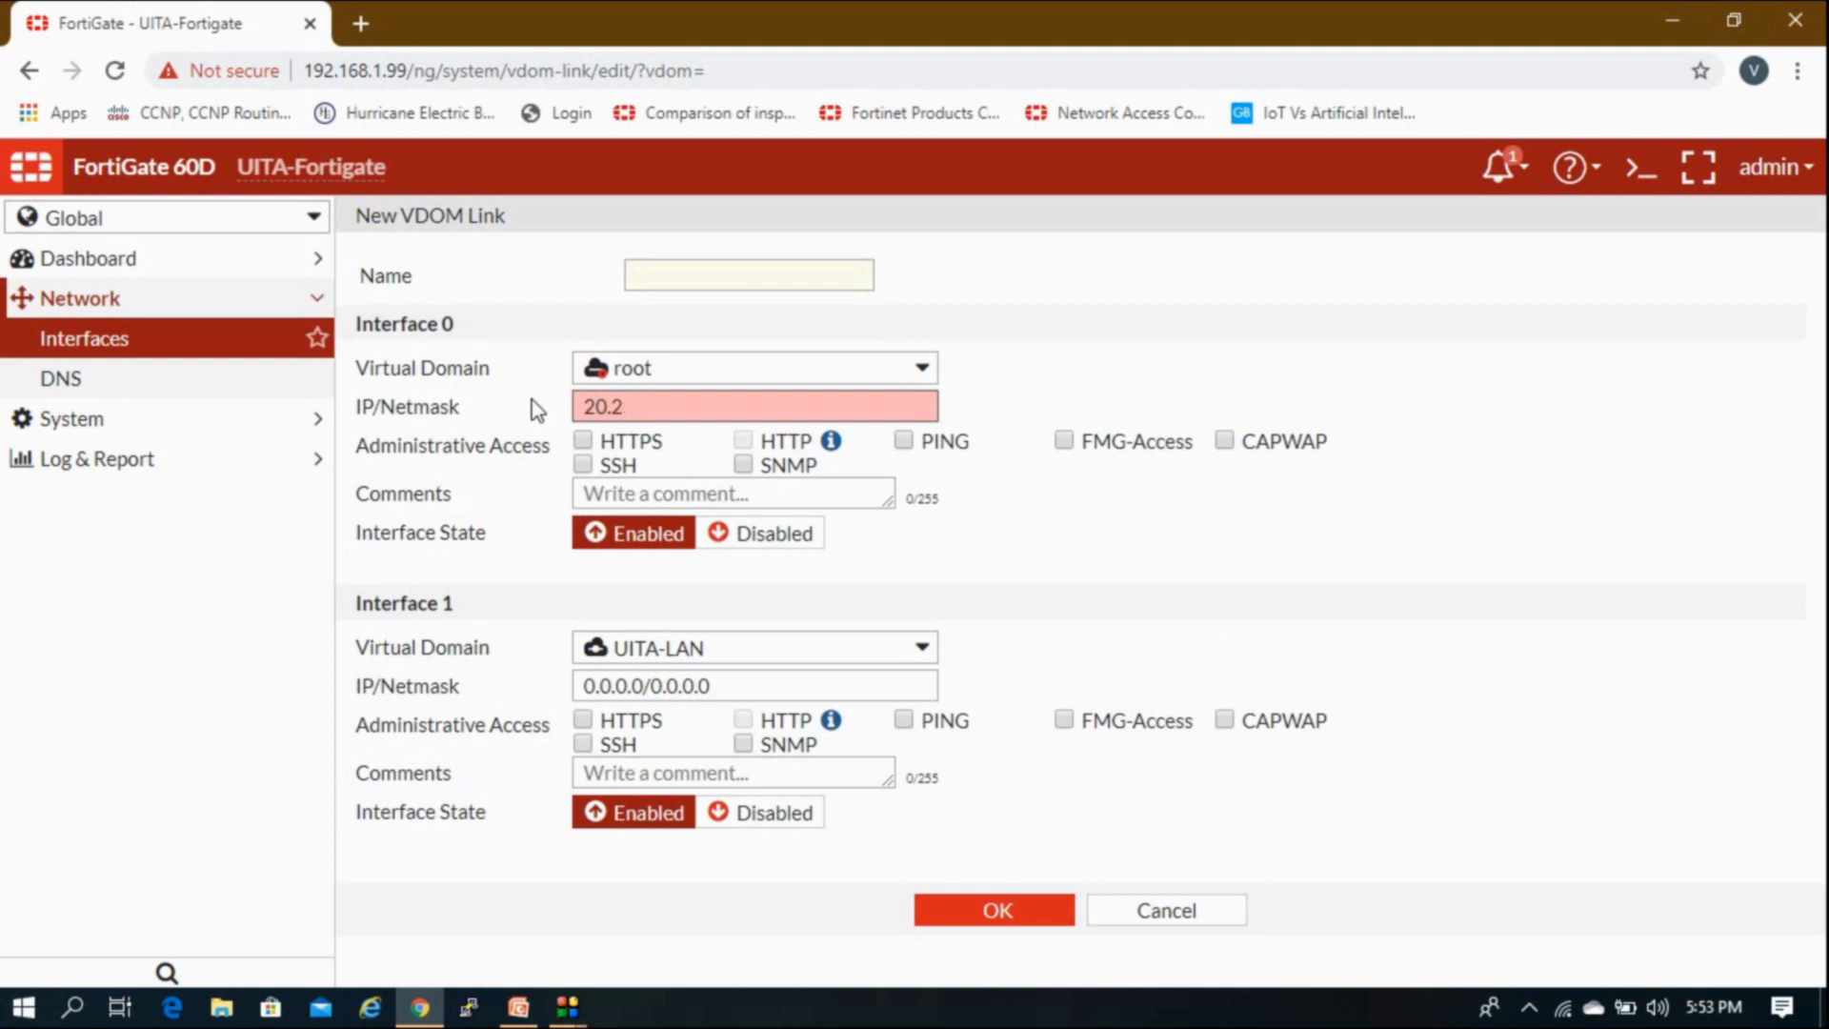
{"action": "key", "text": "BackSpace"}
{"action": "key", "text": "BackSpace"}
{"action": "key", "text": "BackSpace"}
{"action": "key", "text": "BackSpace"}
{"action": "type", "text": "10.20.20.1/30"}
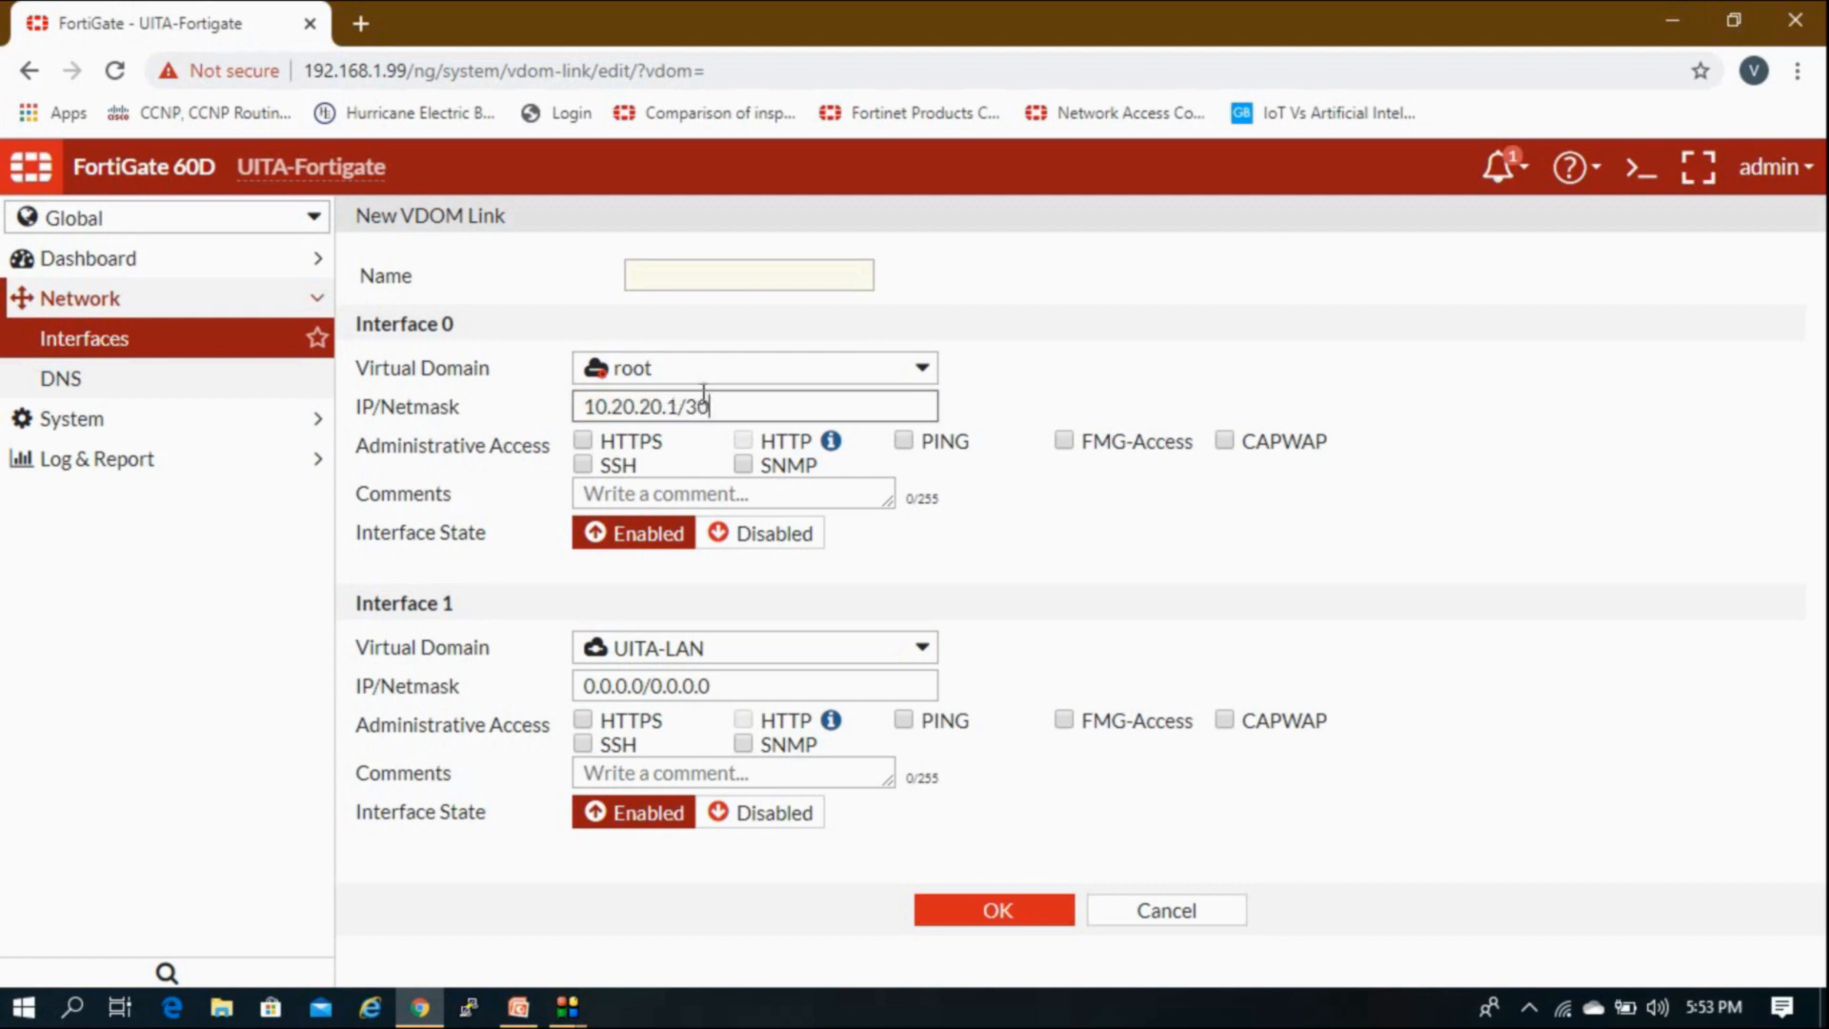
{"action": "left_click_drag", "start_coordinate": [711, 399], "coordinate": [560, 421]}
{"action": "key", "text": "ctrl+c"}
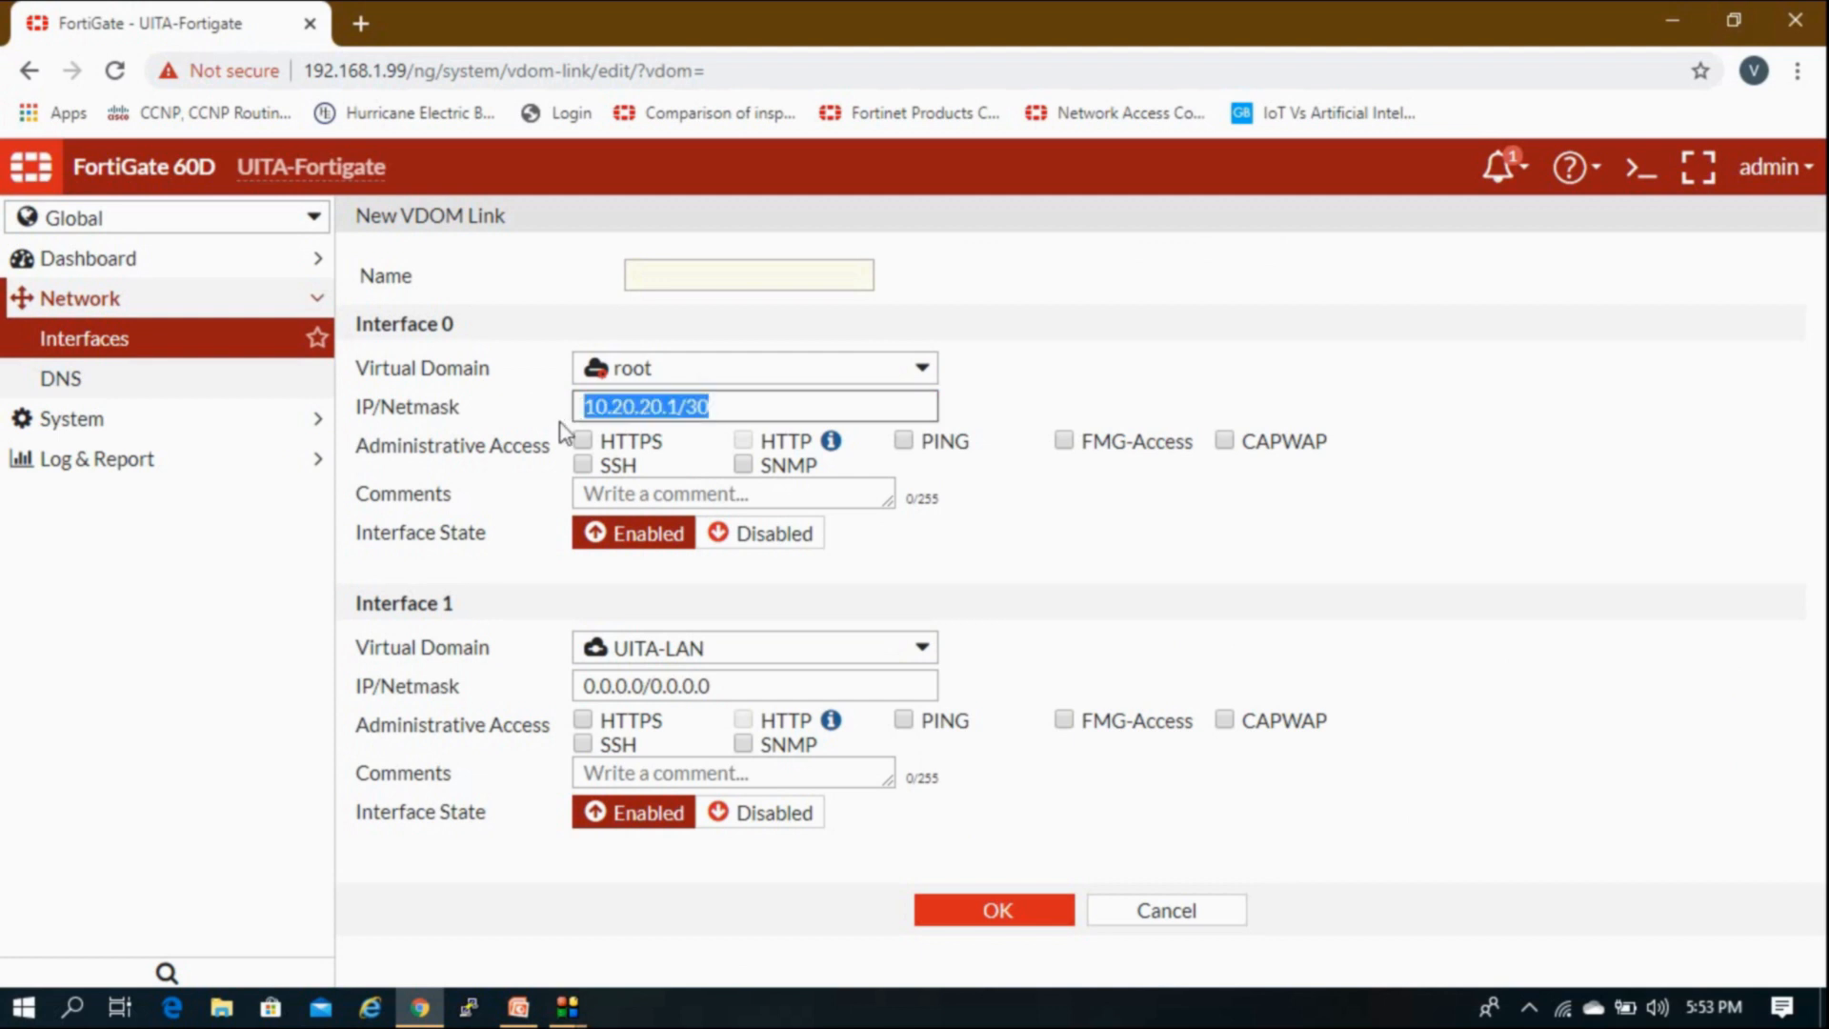
{"action": "triple_click", "coordinate": [678, 685]}
{"action": "key", "text": "ctrl+v"}
{"action": "left_click", "coordinate": [678, 685]}
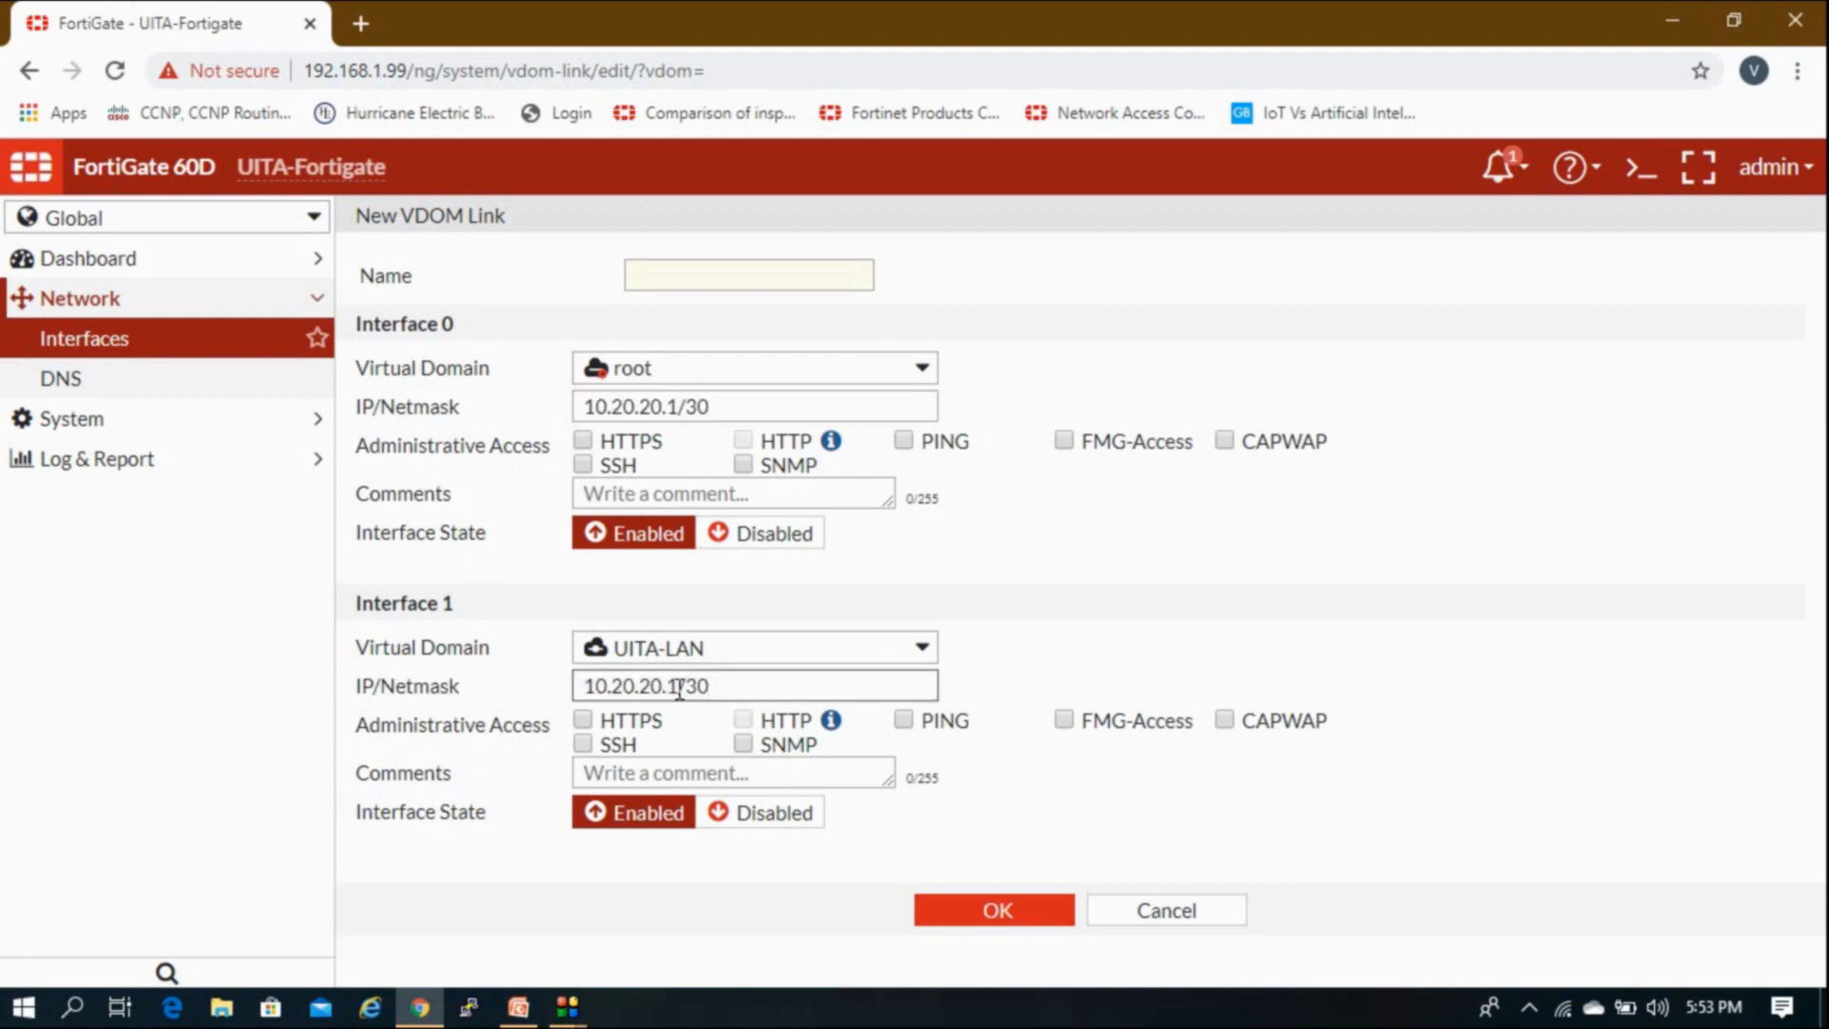
{"action": "key", "text": "BackSpace"}
{"action": "type", "text": "2"}
Step: Name the link Root-Lan, allow PING, and save it
{"action": "left_click", "coordinate": [779, 281]}
{"action": "type", "text": "R"}
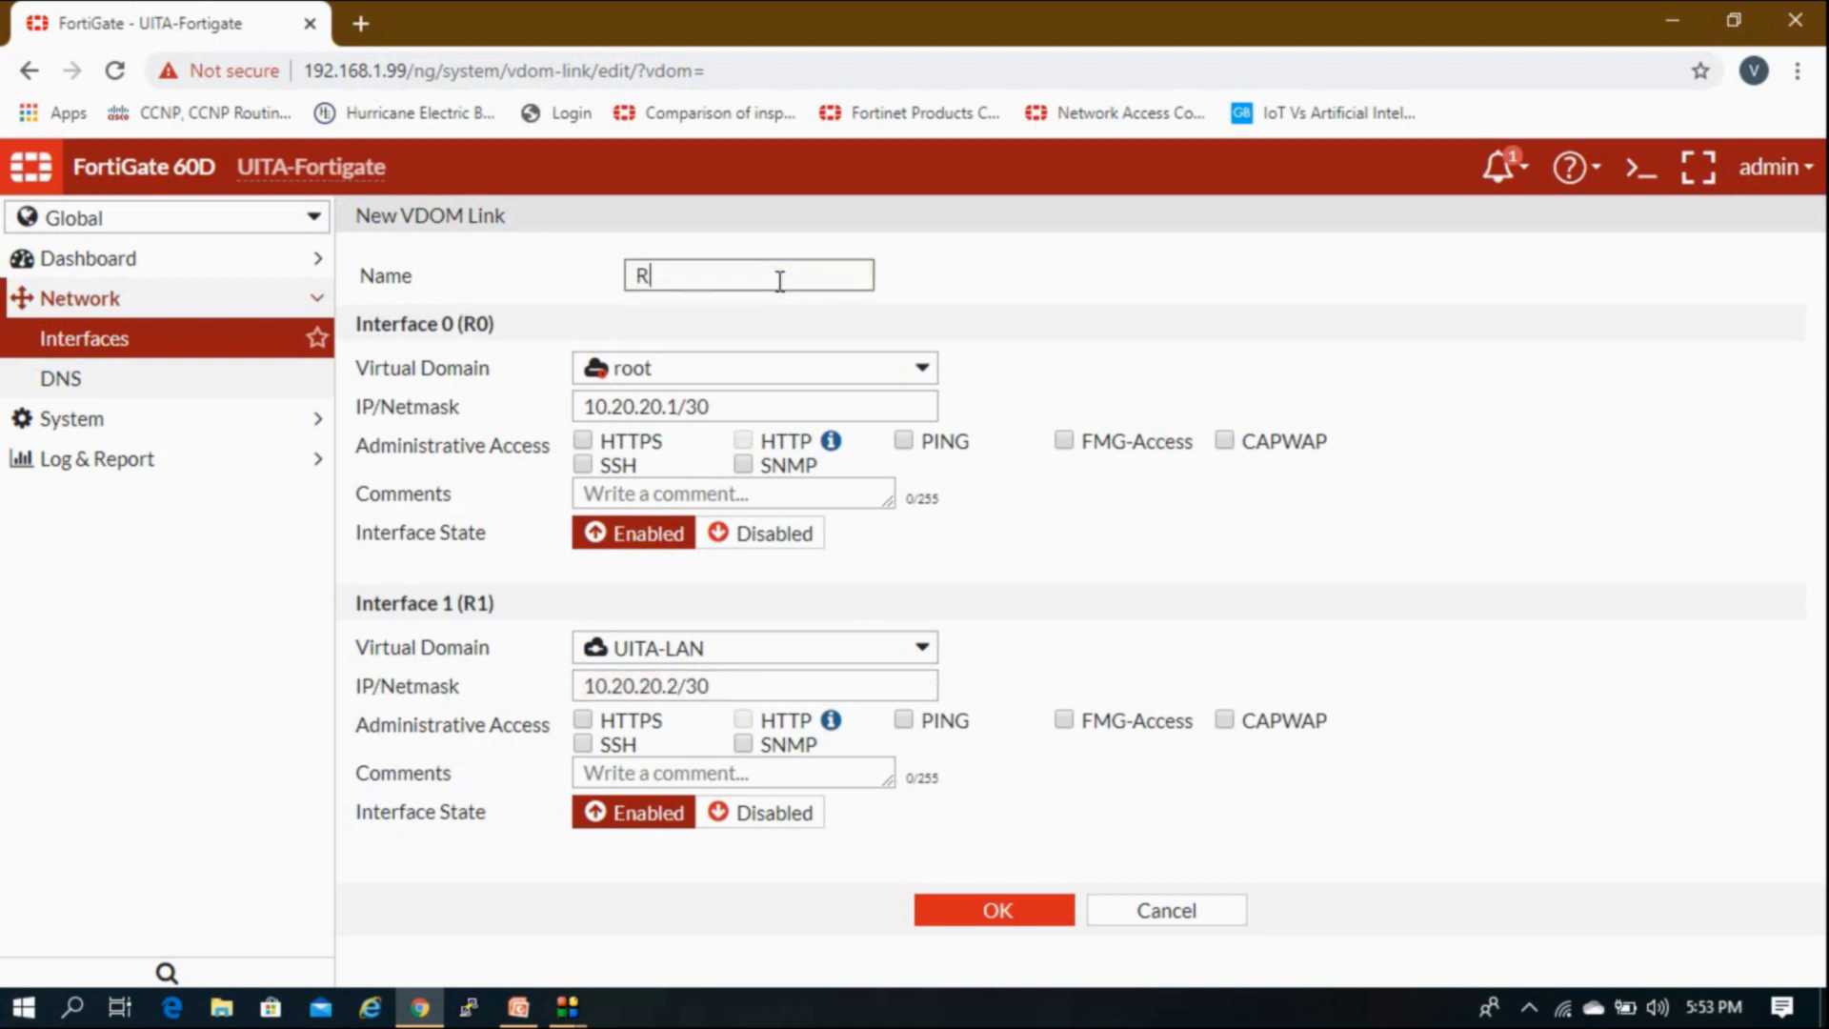
{"action": "type", "text": "oot-Lan"}
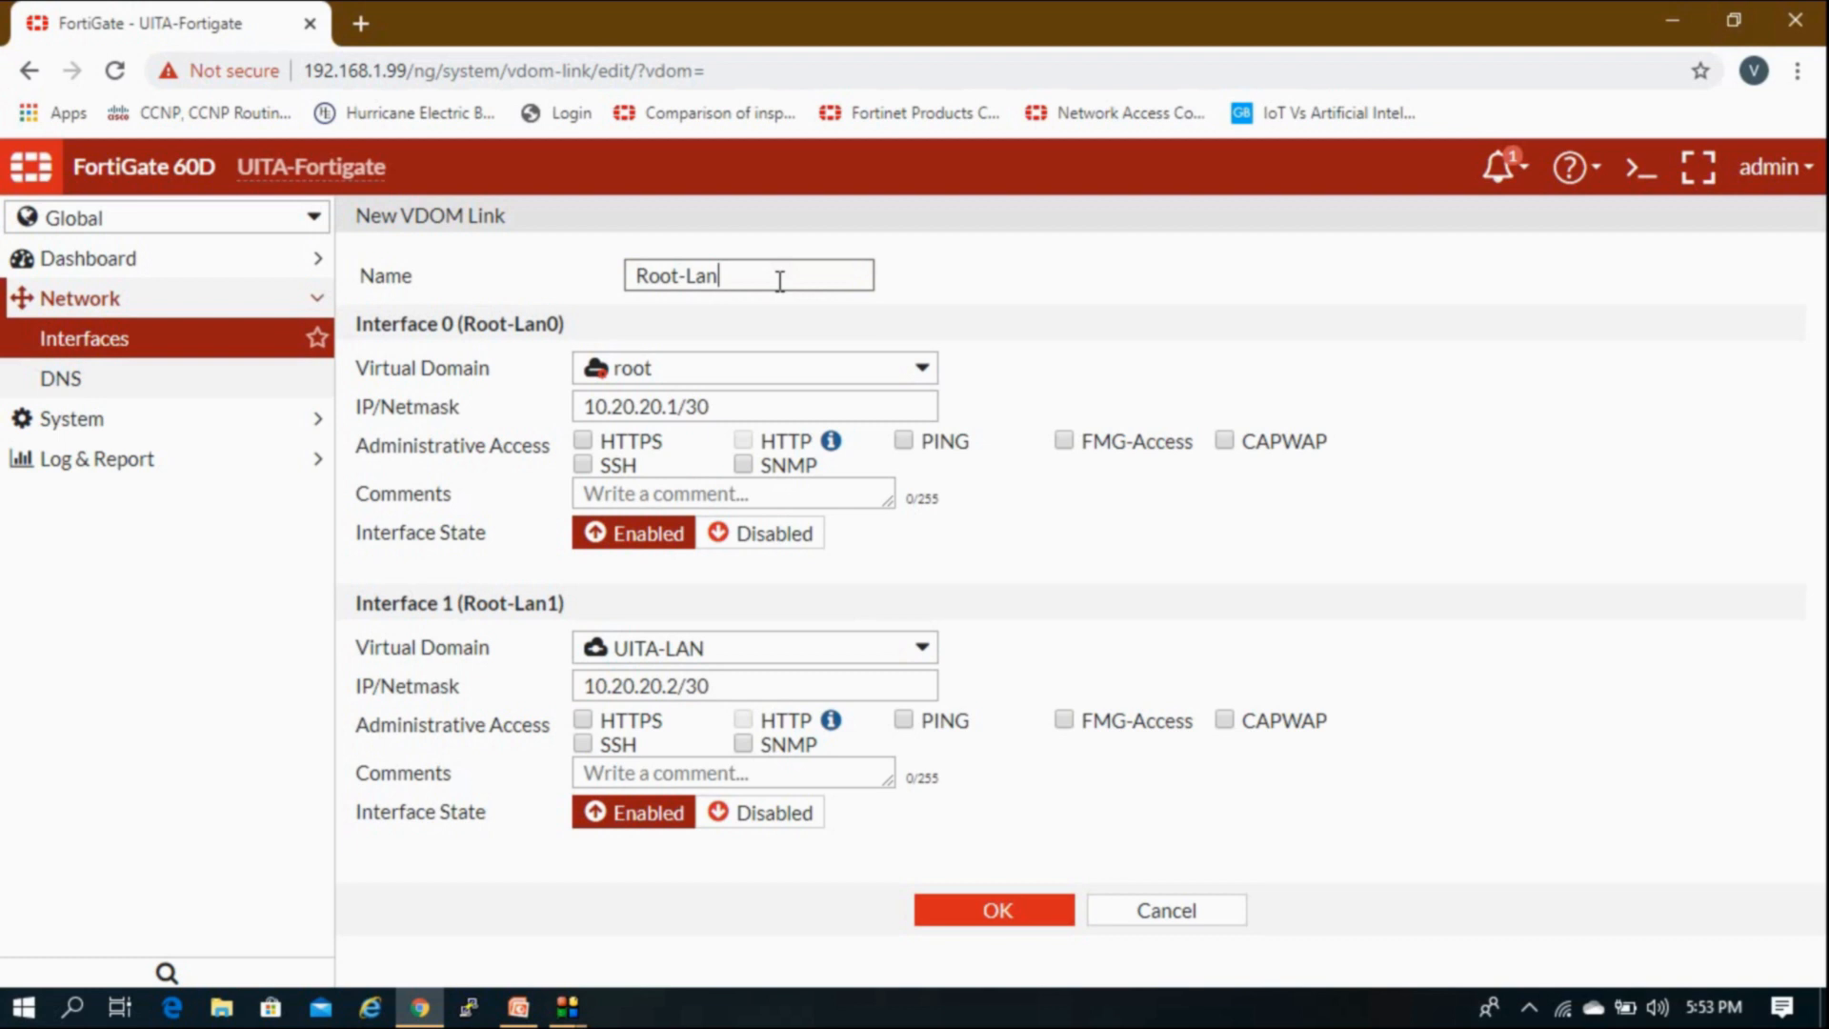
{"action": "left_click", "coordinate": [905, 722]}
{"action": "left_click", "coordinate": [1016, 930]}
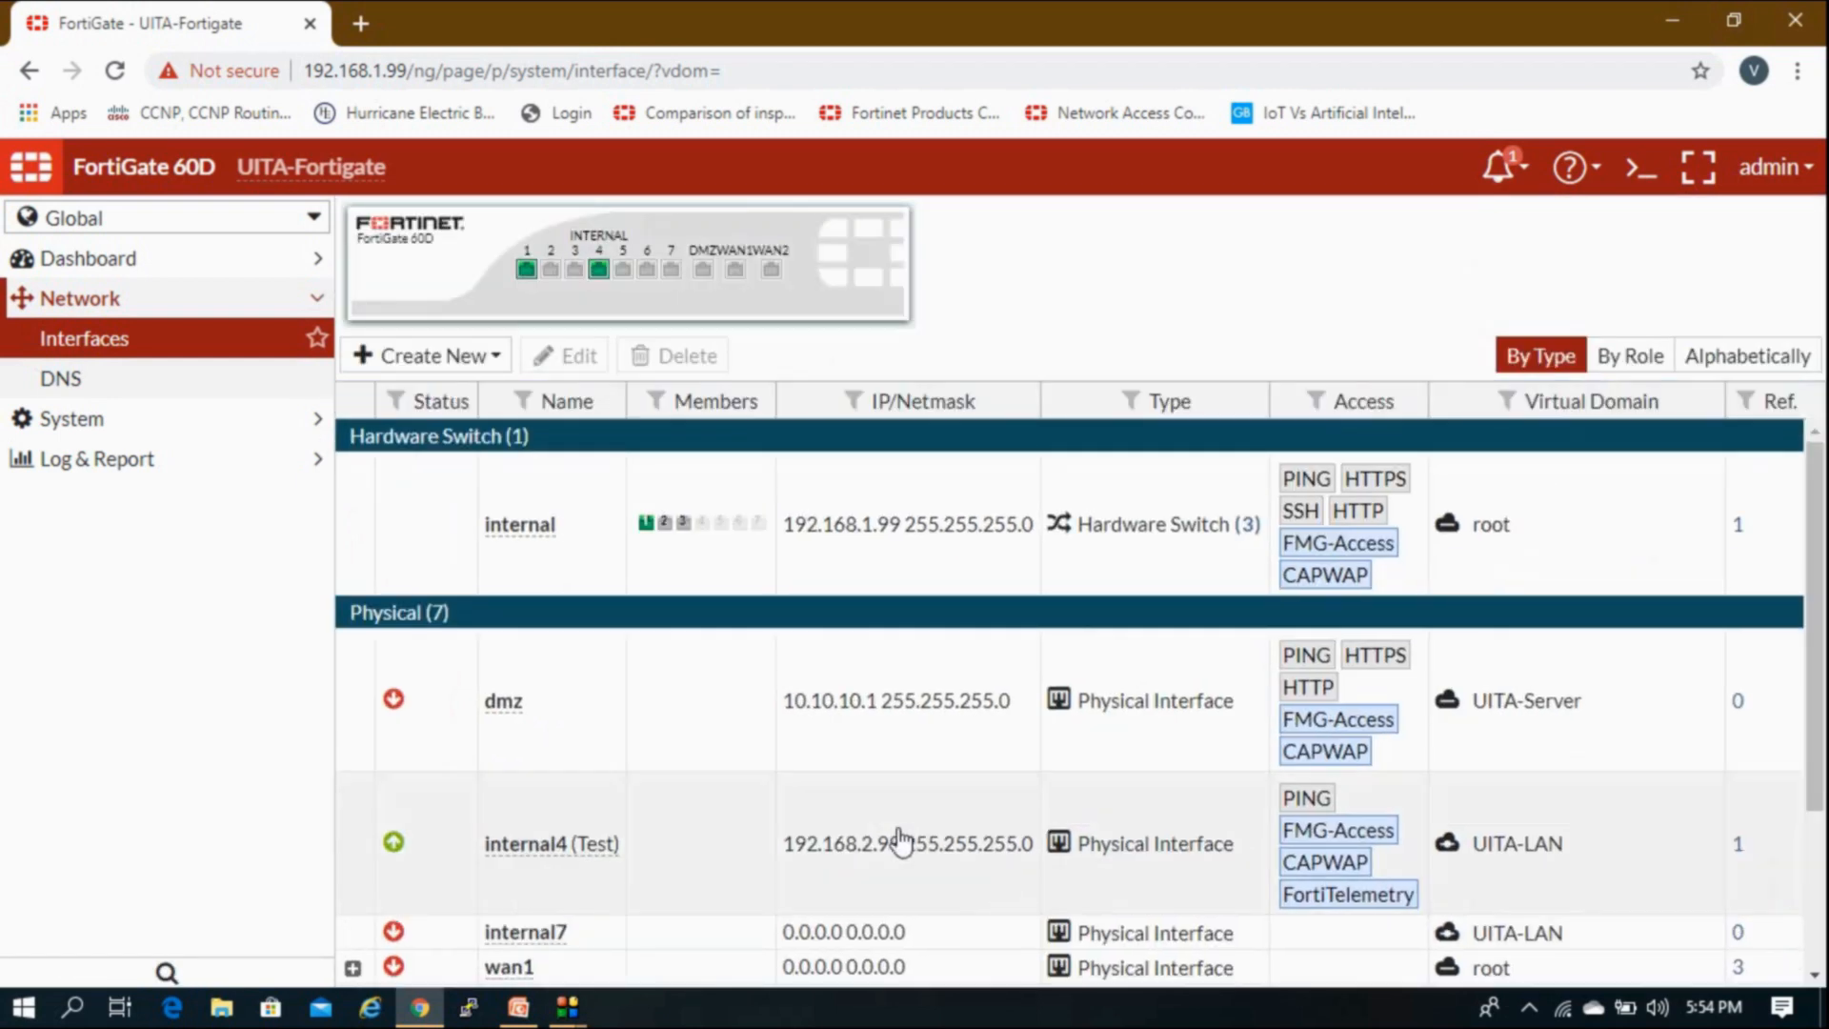
Step: Switch into the root VDOM and open the CLI Console
{"action": "scroll", "coordinate": [858, 838], "scroll_direction": "down", "scroll_amount": 3}
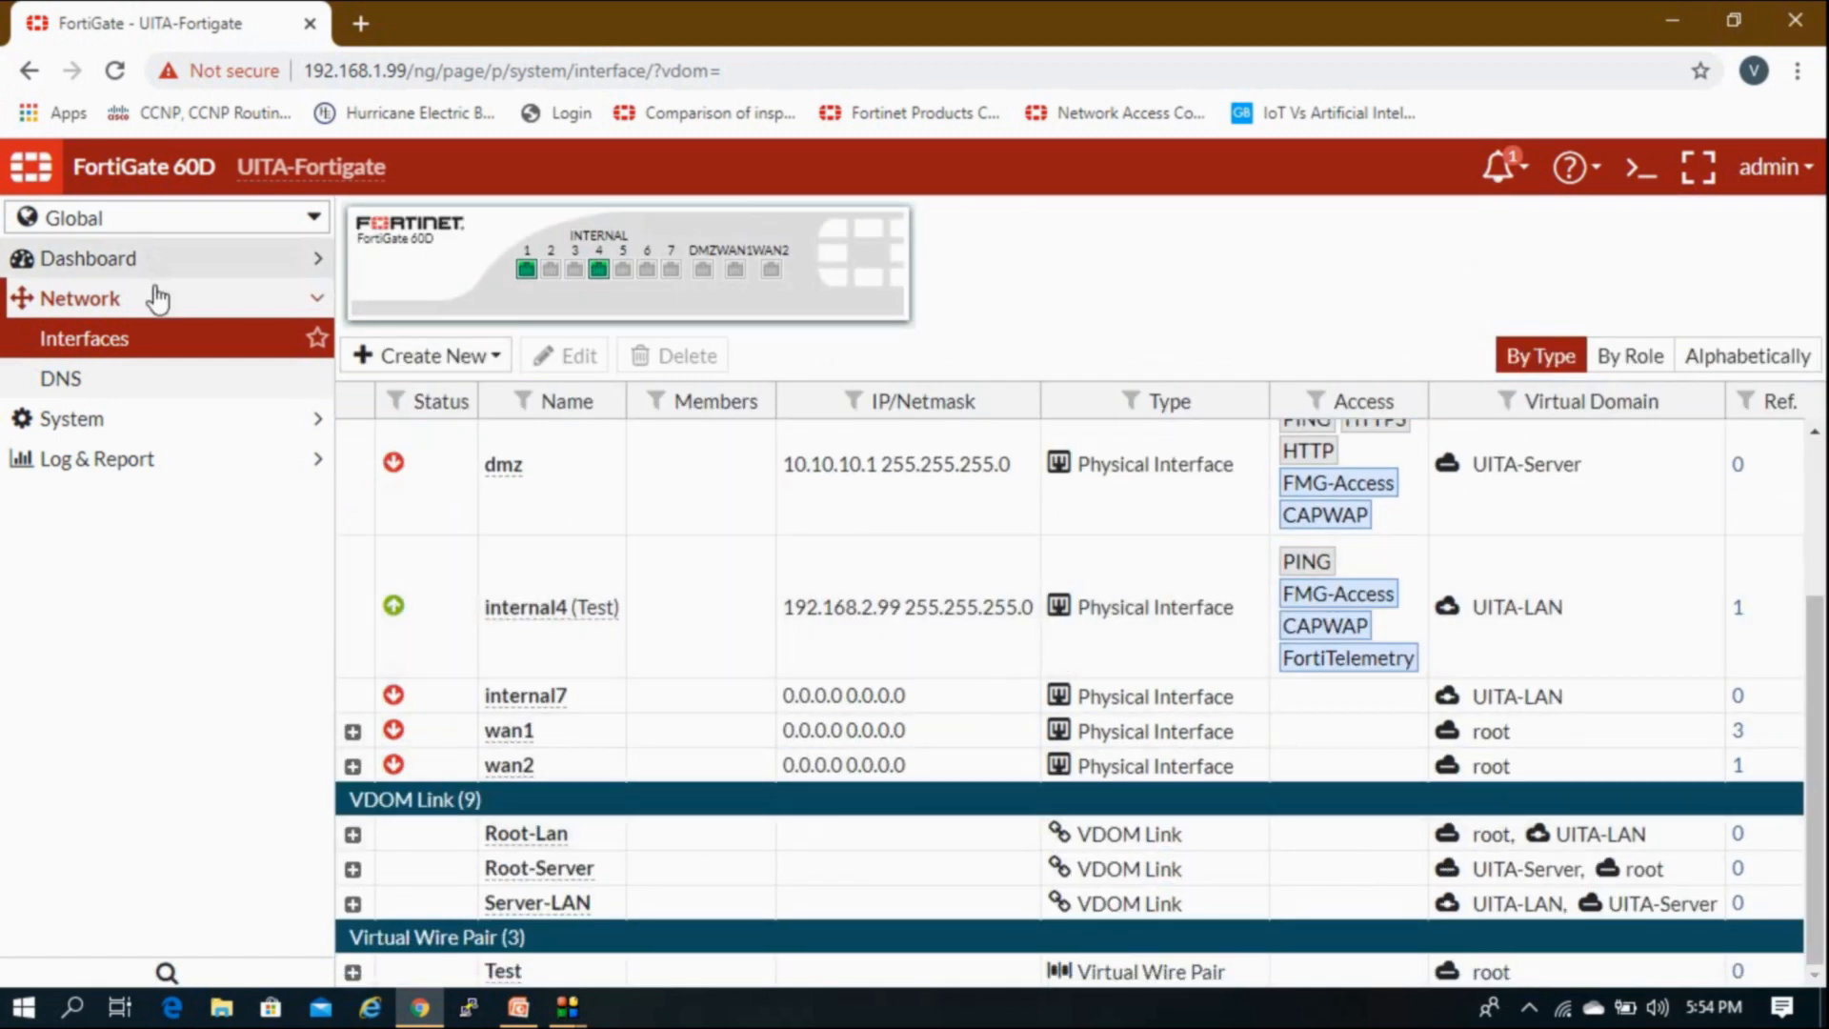
{"action": "left_click", "coordinate": [148, 303]}
{"action": "left_click", "coordinate": [164, 229]}
{"action": "left_click", "coordinate": [147, 327]}
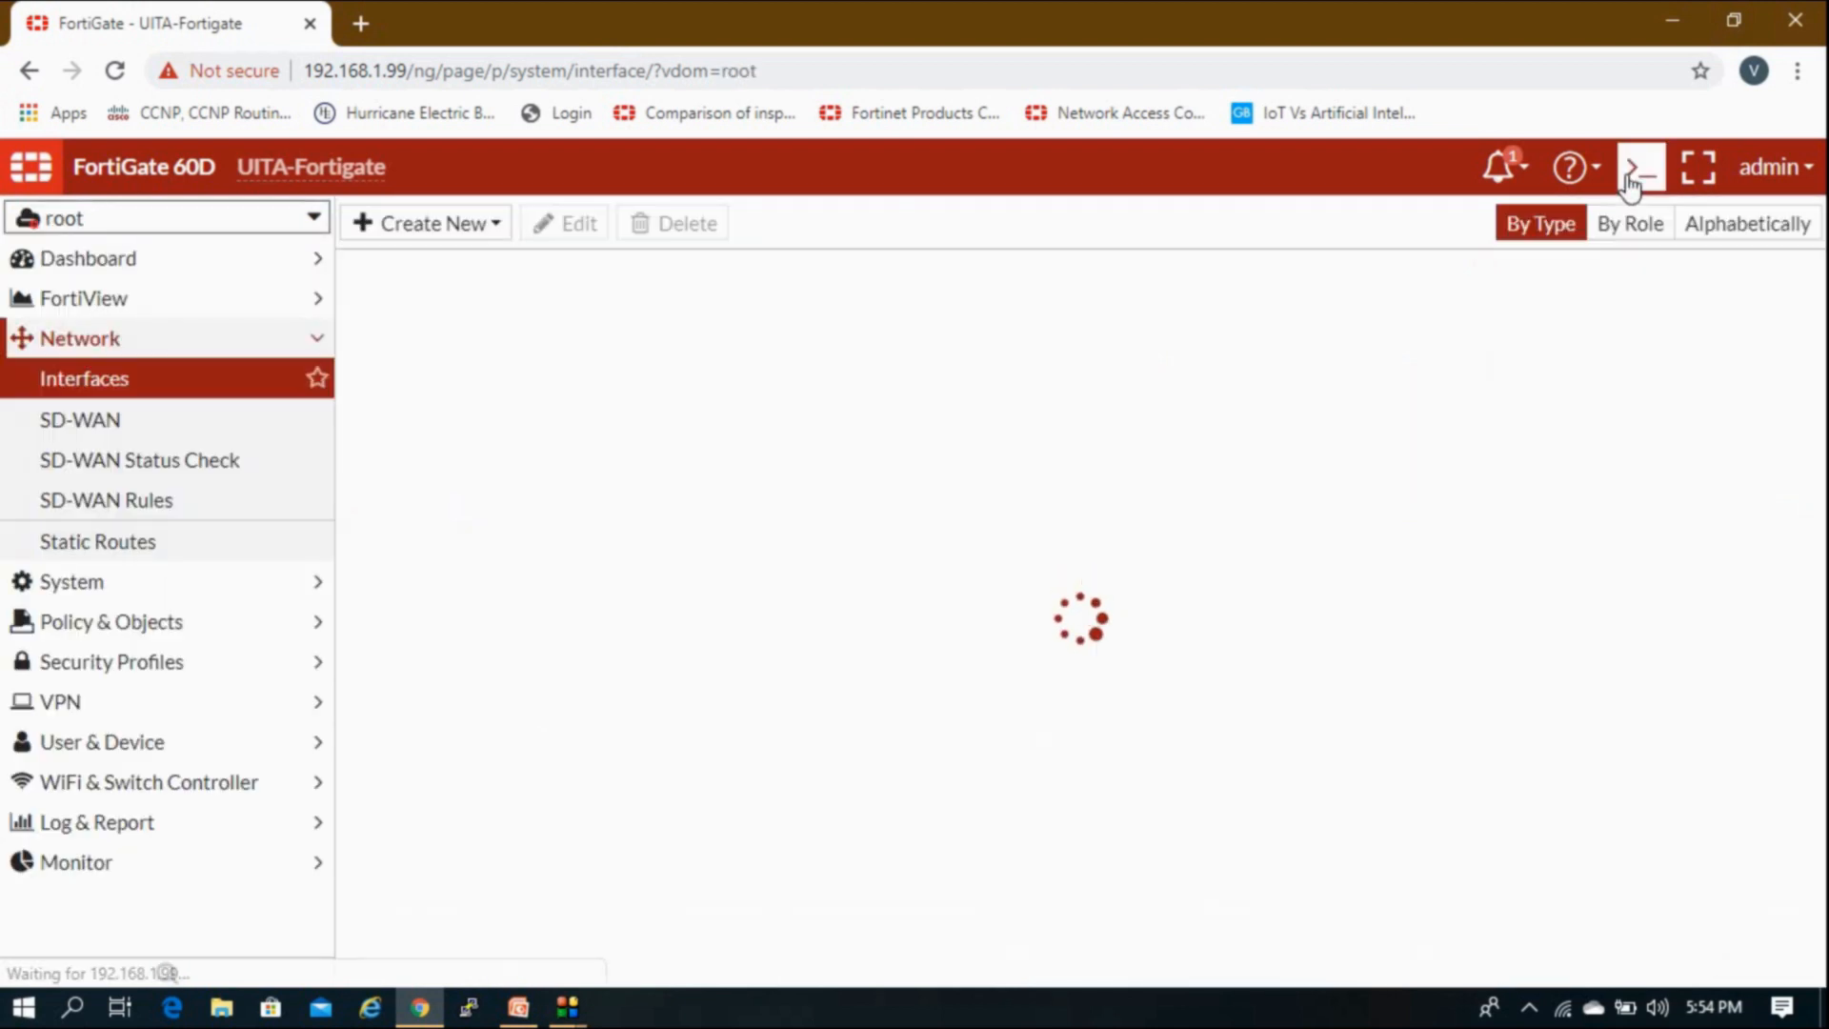
{"action": "left_click", "coordinate": [1638, 169]}
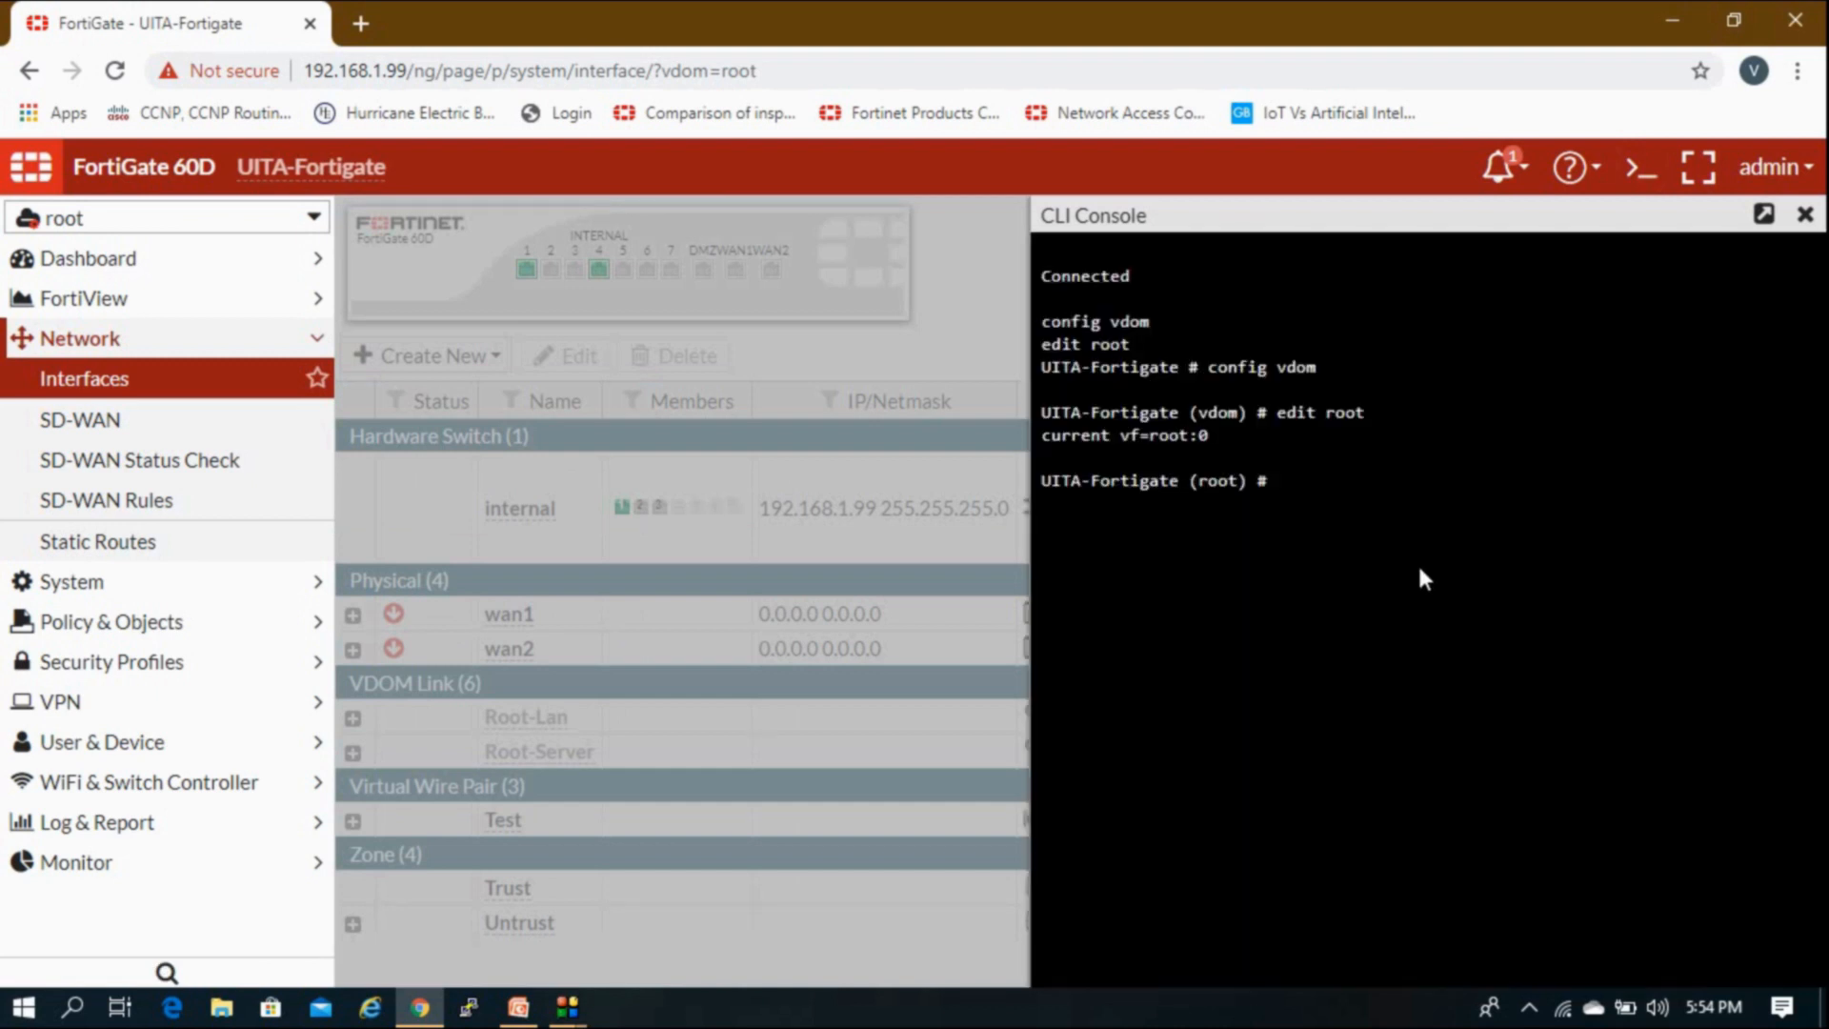
Step: Run execute ping 10.20.20.1, then execute ping 10.20.20.2
{"action": "type", "text": "ping"}
{"action": "key", "text": "BackSpace"}
{"action": "key", "text": "BackSpace"}
{"action": "key", "text": "BackSpace"}
{"action": "key", "text": "BackSpace"}
{"action": "key", "text": "BackSpace"}
{"action": "type", "text": "execute ping 10.20.20.1"}
{"action": "key", "text": "Return"}
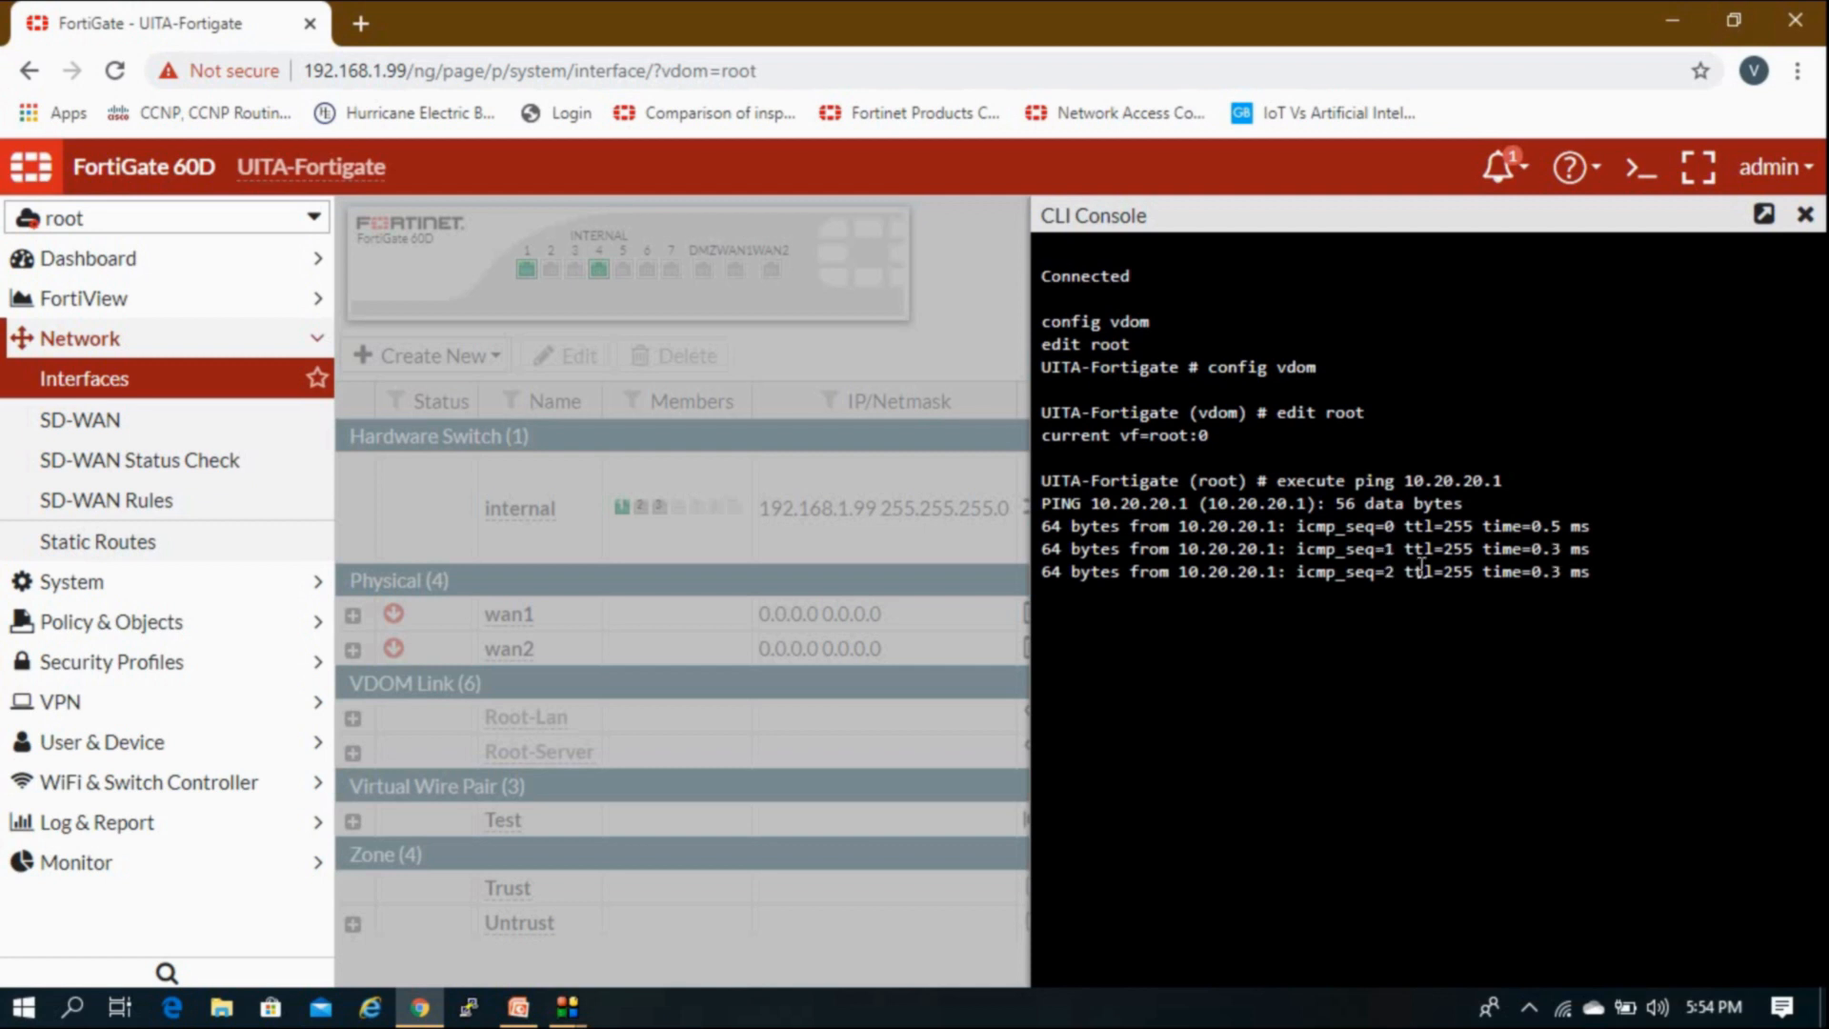
{"action": "key", "text": "Up"}
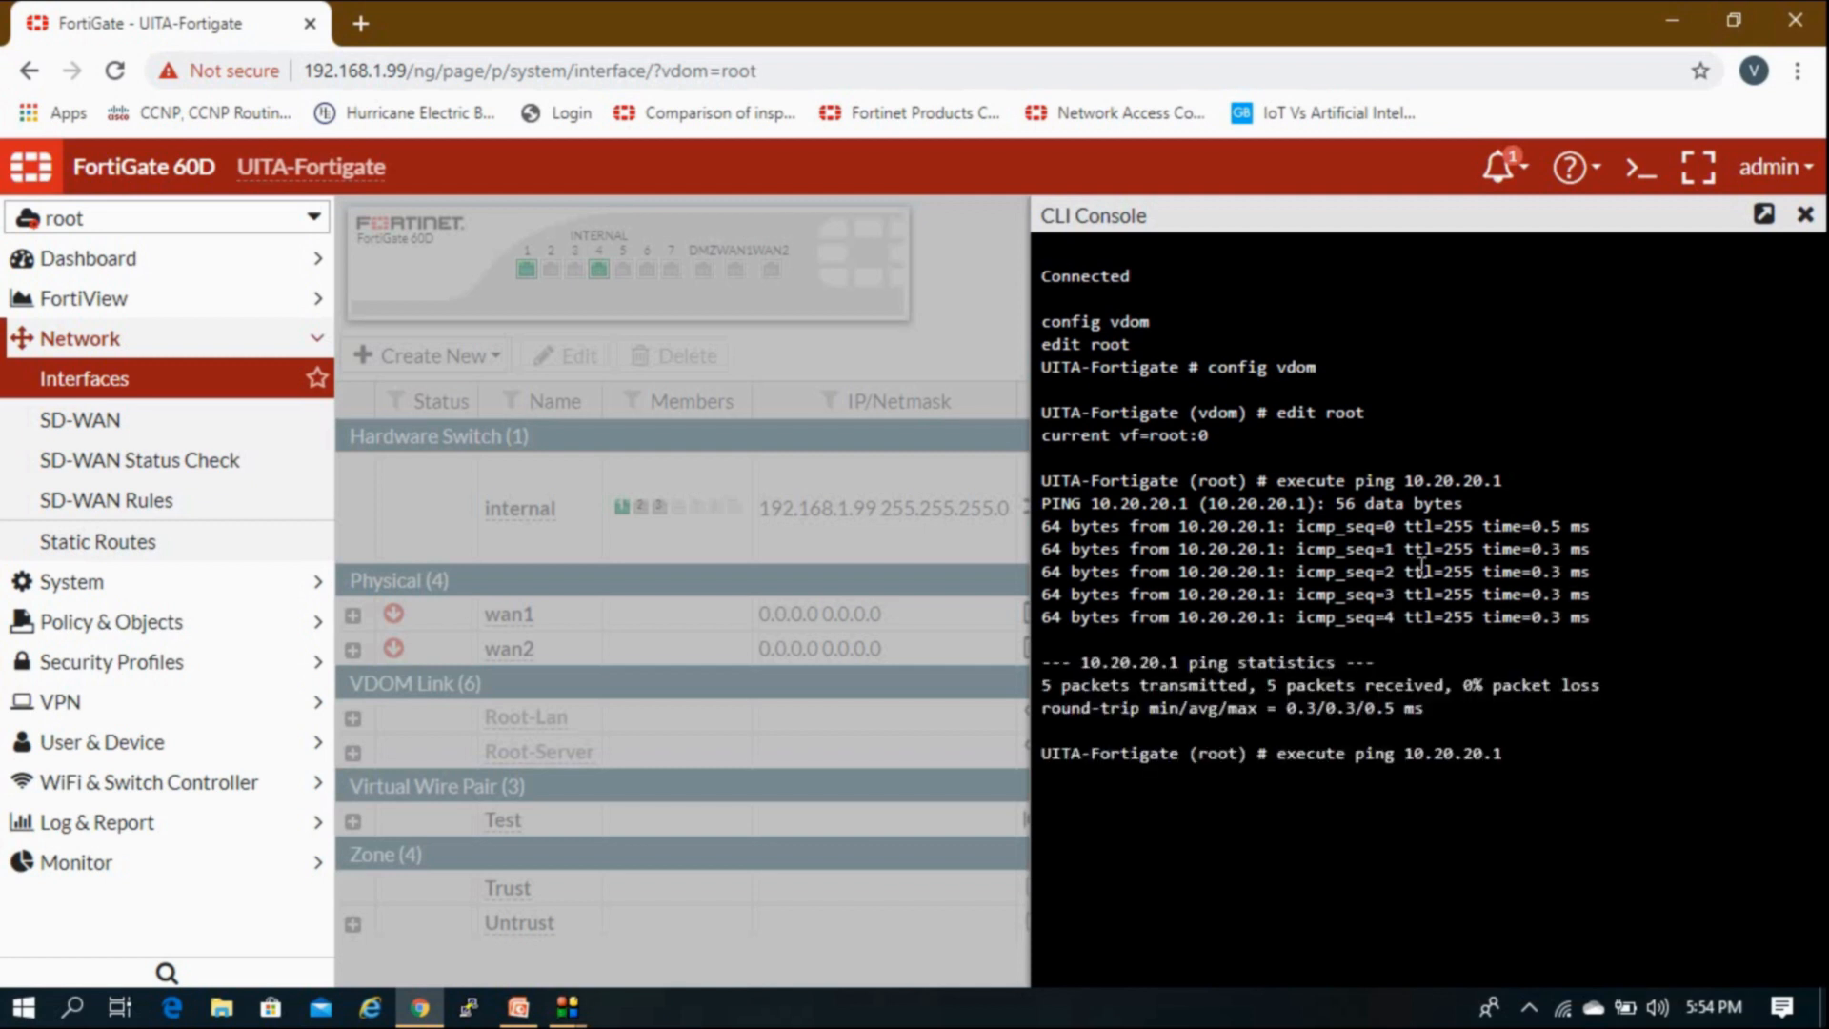
{"action": "key", "text": "BackSpace"}
{"action": "type", "text": "2"}
{"action": "key", "text": "Return"}
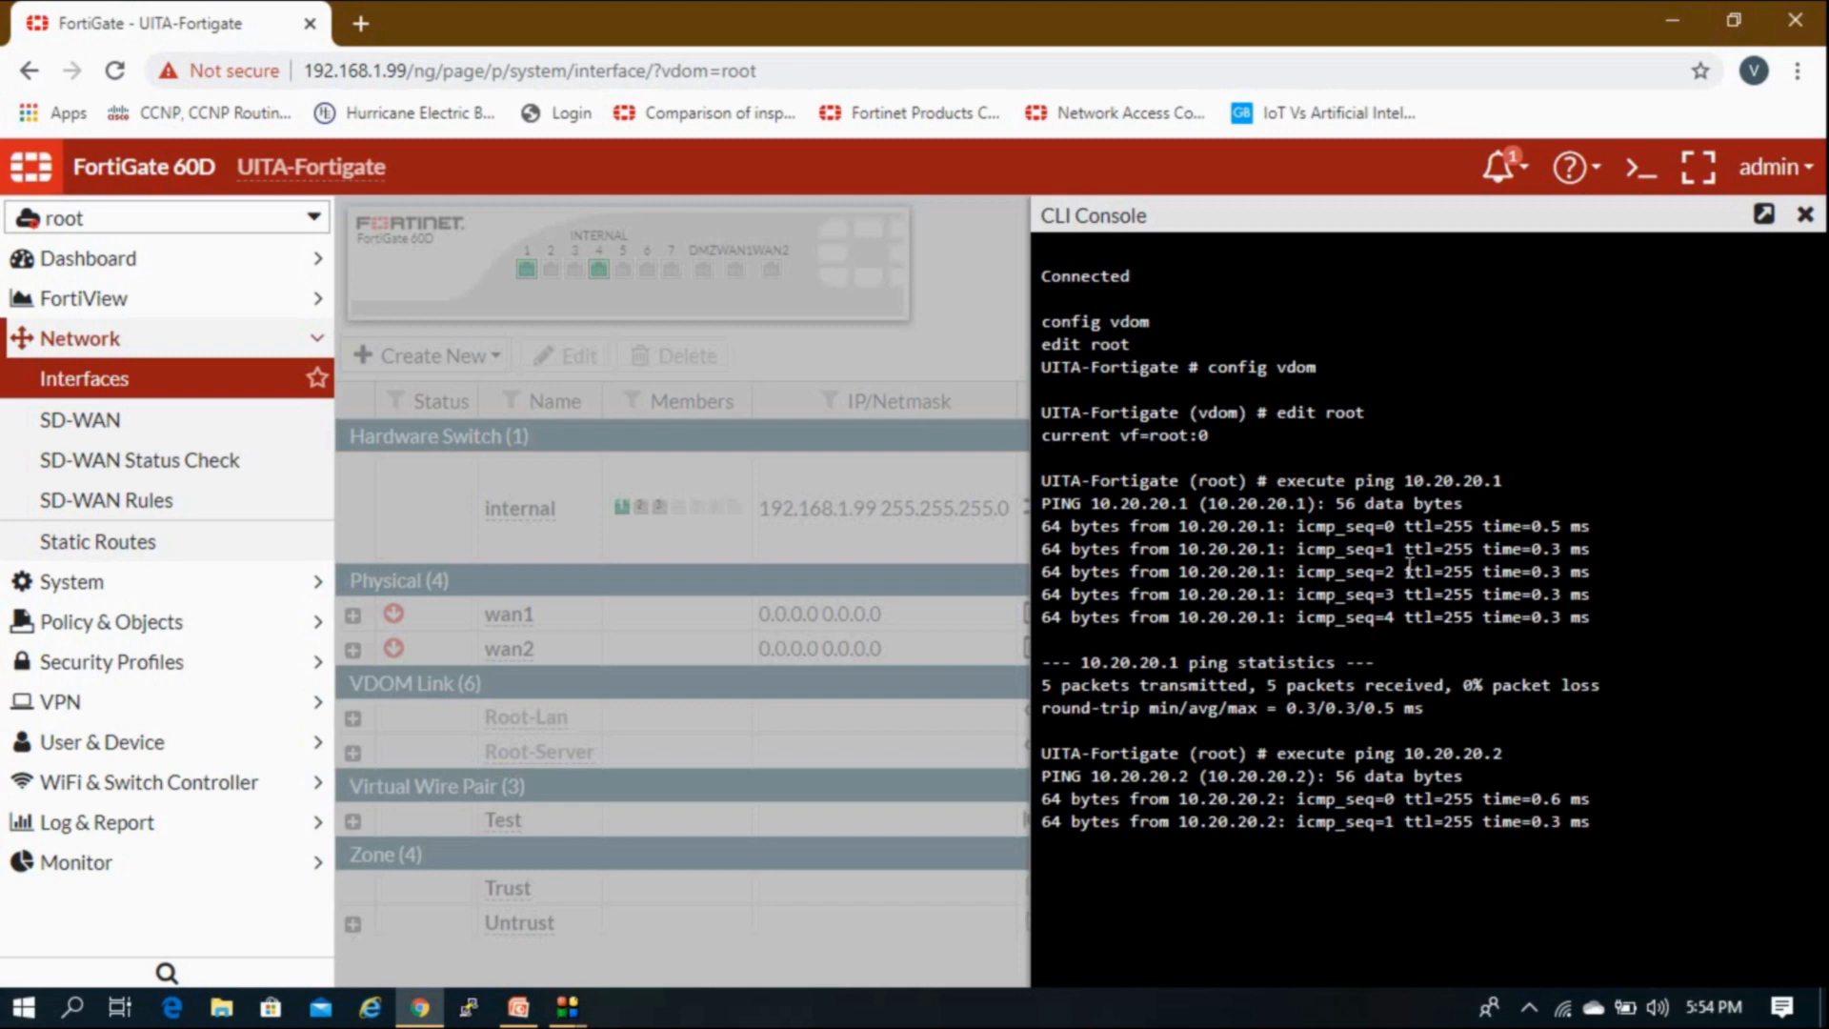
Step: Close the CLI console and start a new route under Network > Static Routes
{"action": "left_click", "coordinate": [1804, 218]}
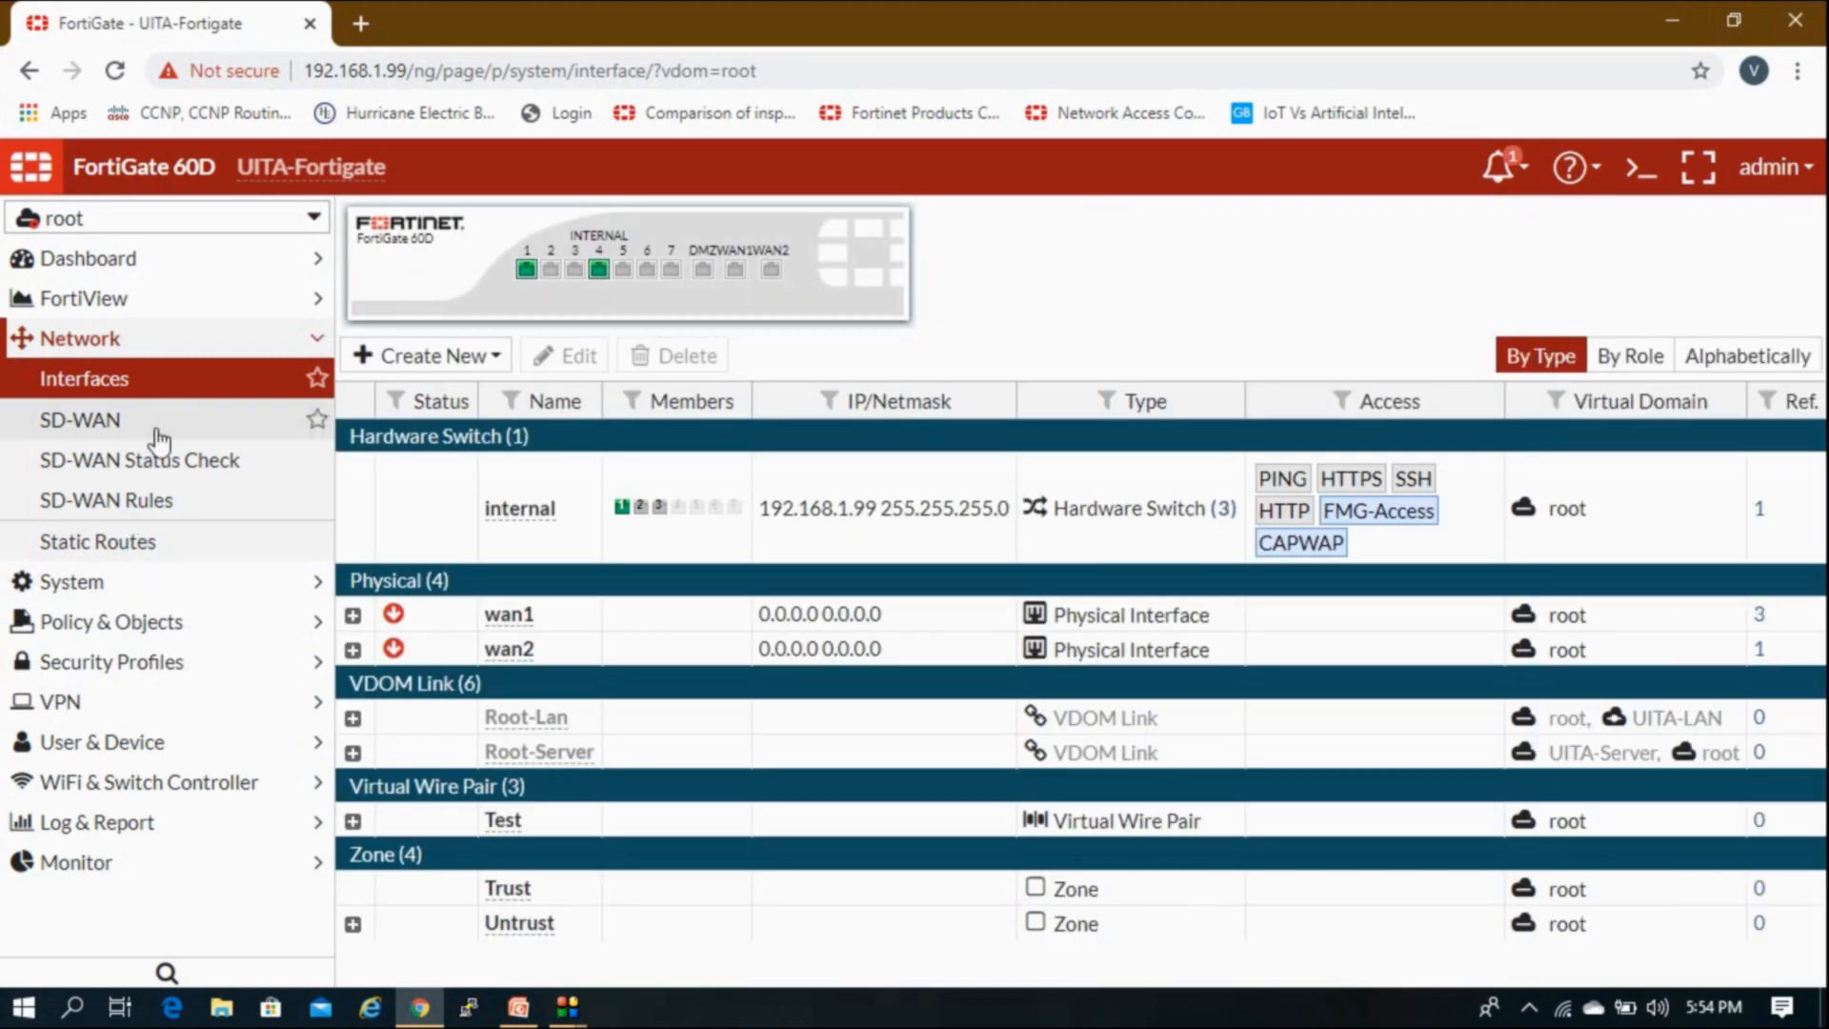
{"action": "left_click", "coordinate": [167, 345]}
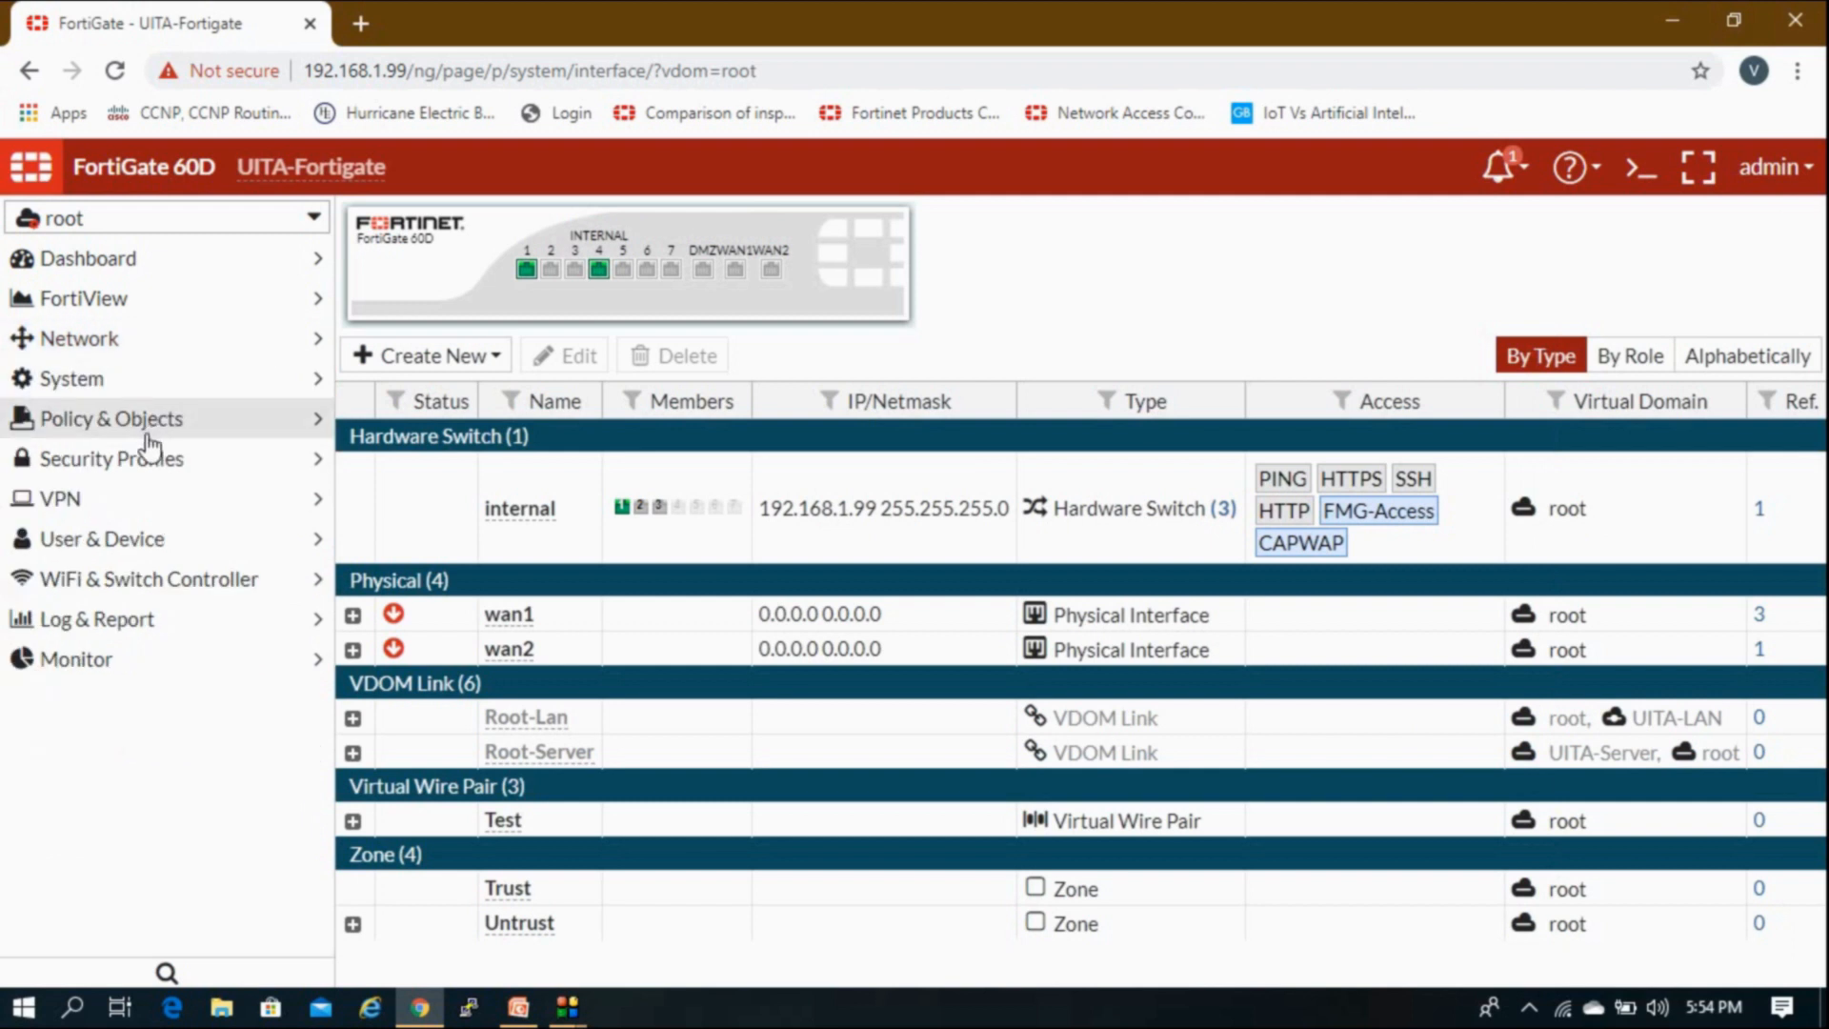
{"action": "left_click", "coordinate": [148, 431]}
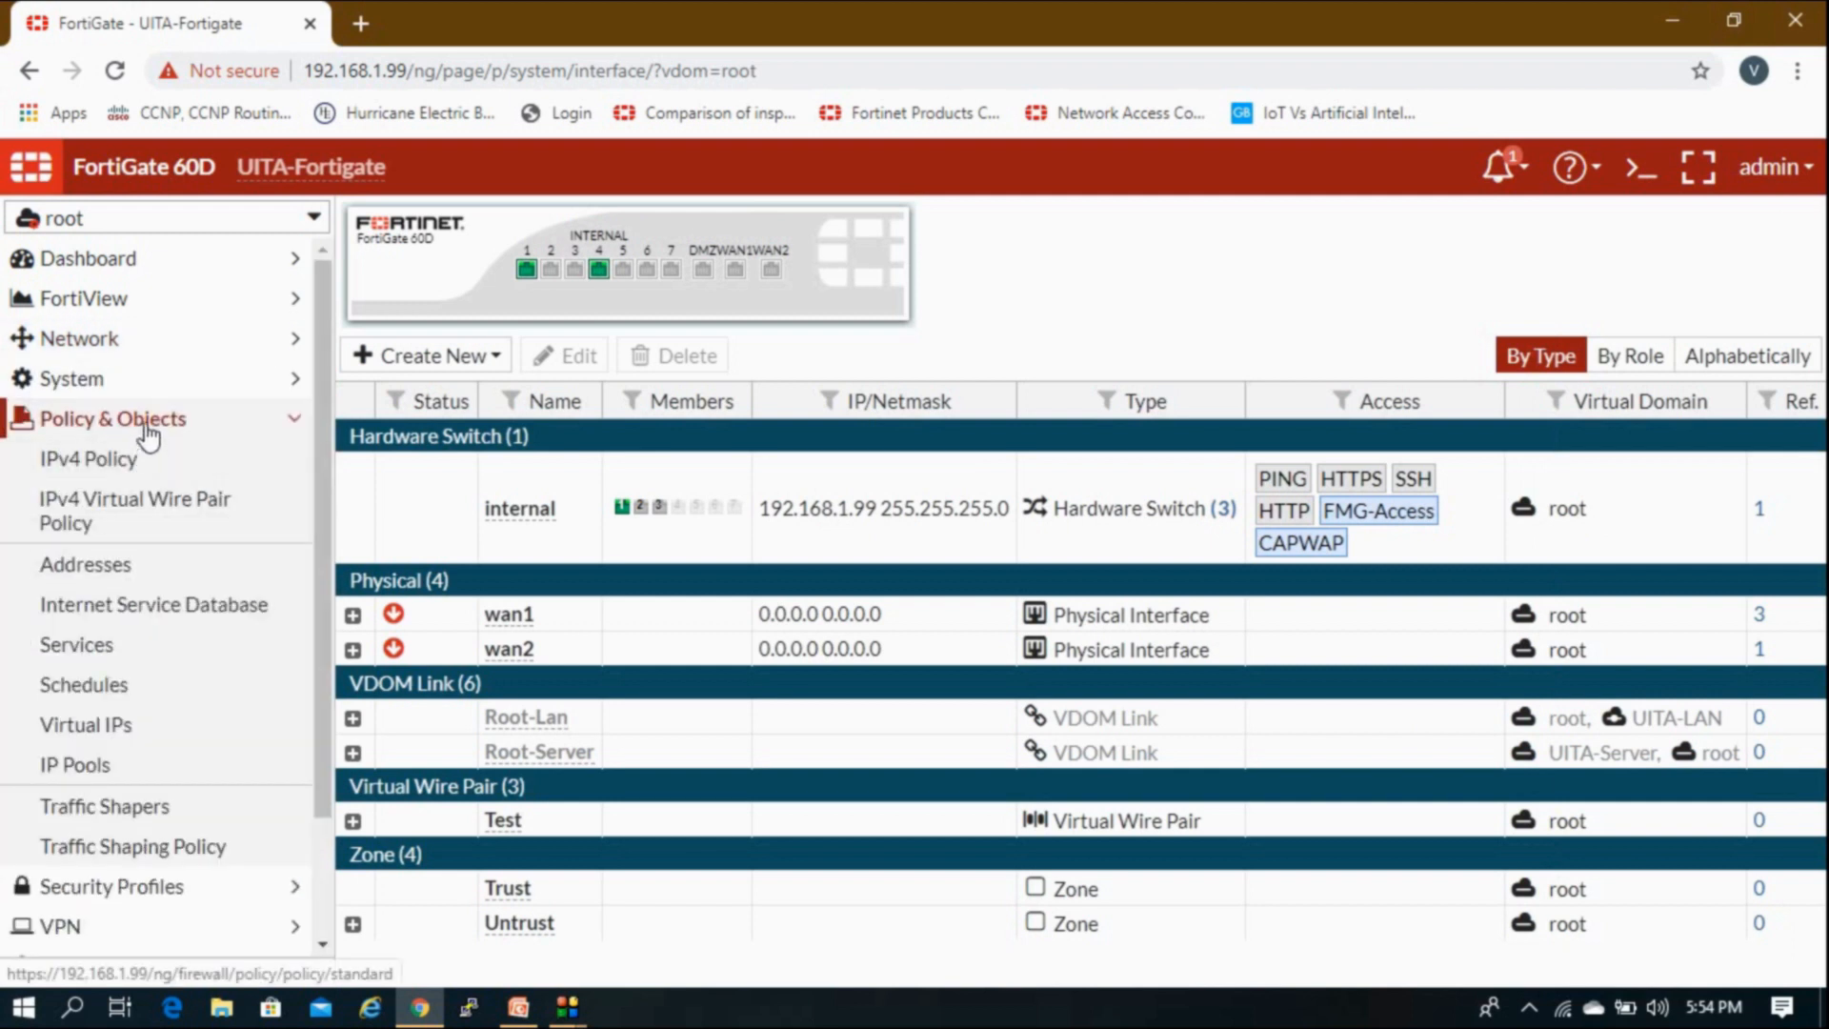
{"action": "left_click", "coordinate": [148, 425]}
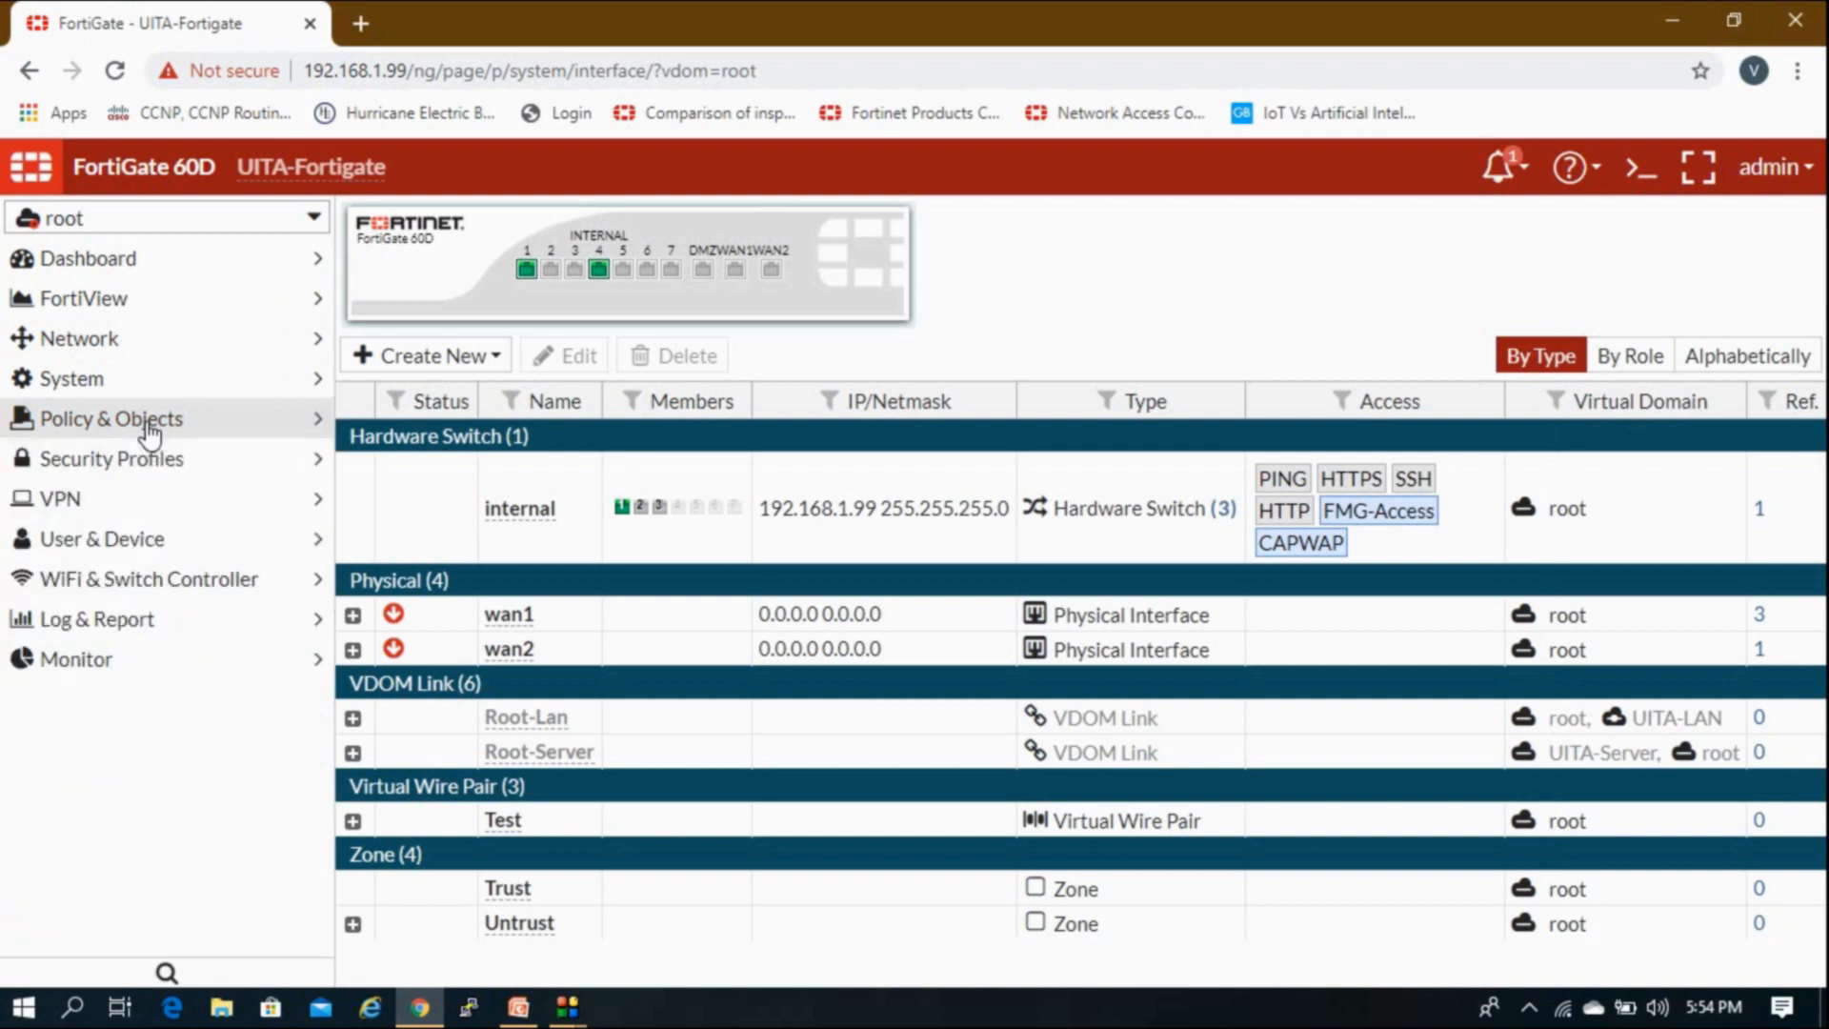
{"action": "left_click", "coordinate": [153, 353]}
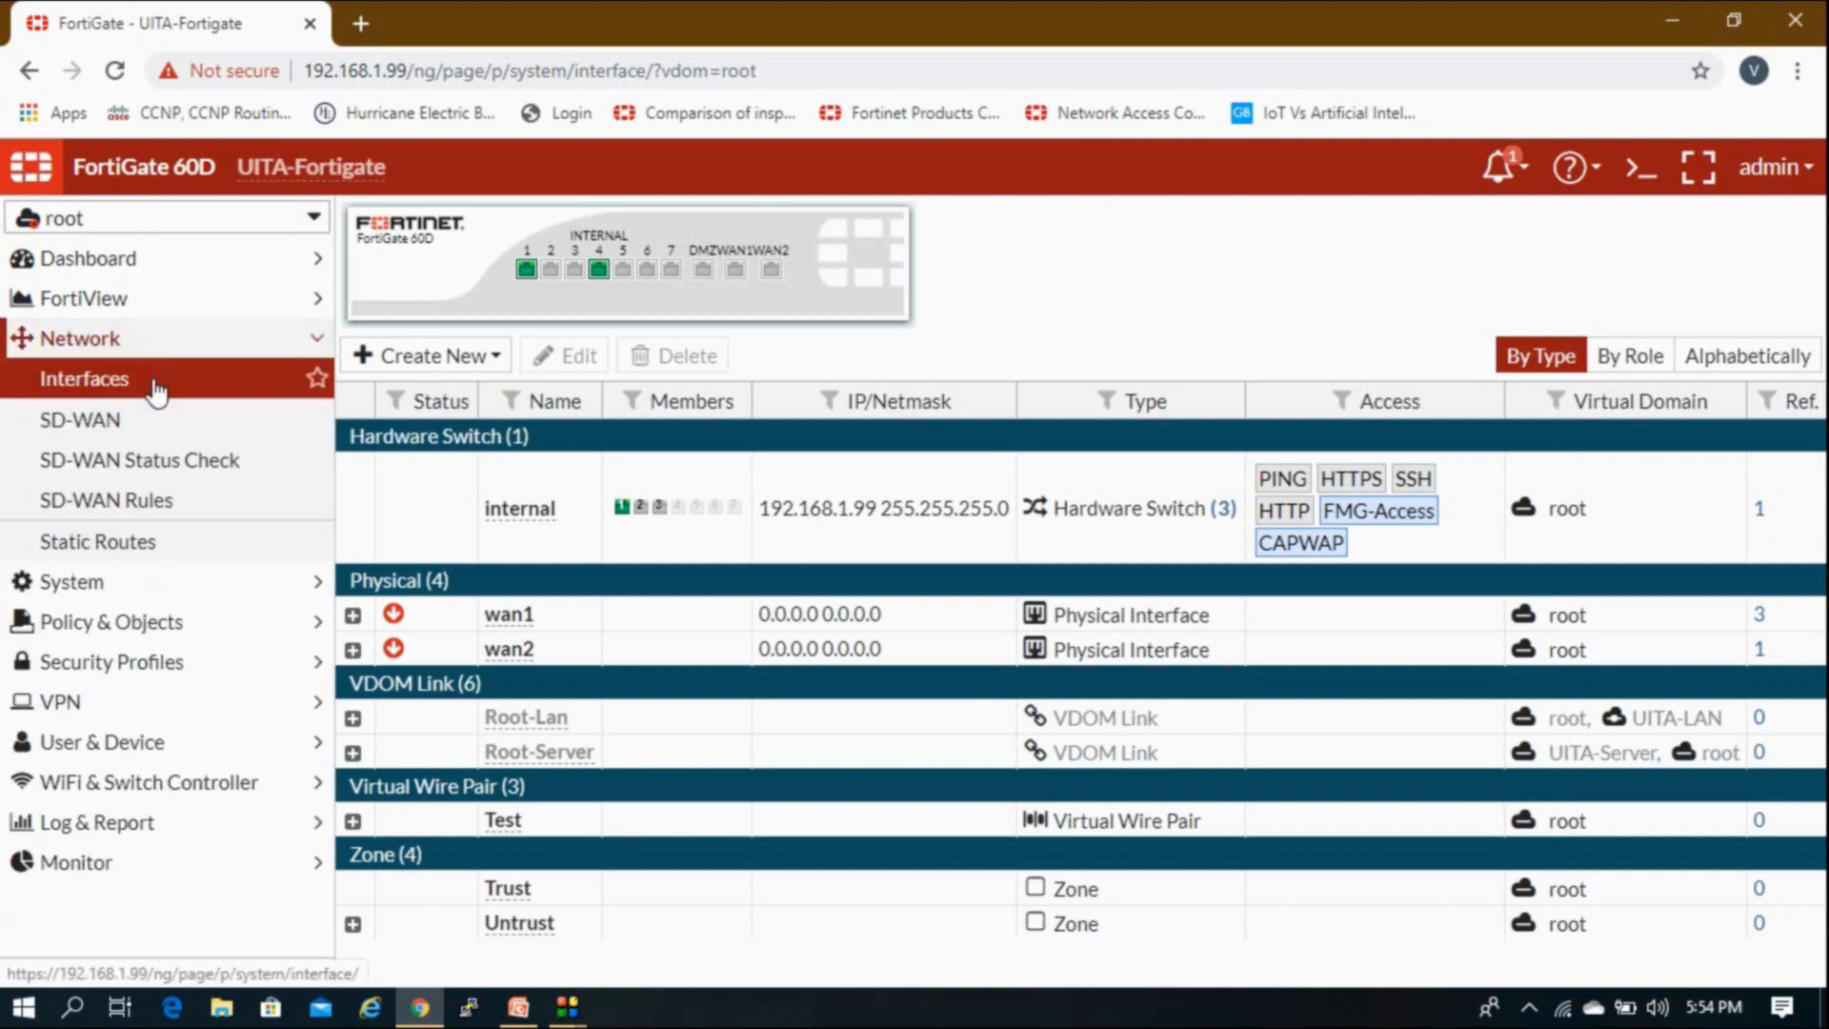
{"action": "left_click", "coordinate": [123, 548]}
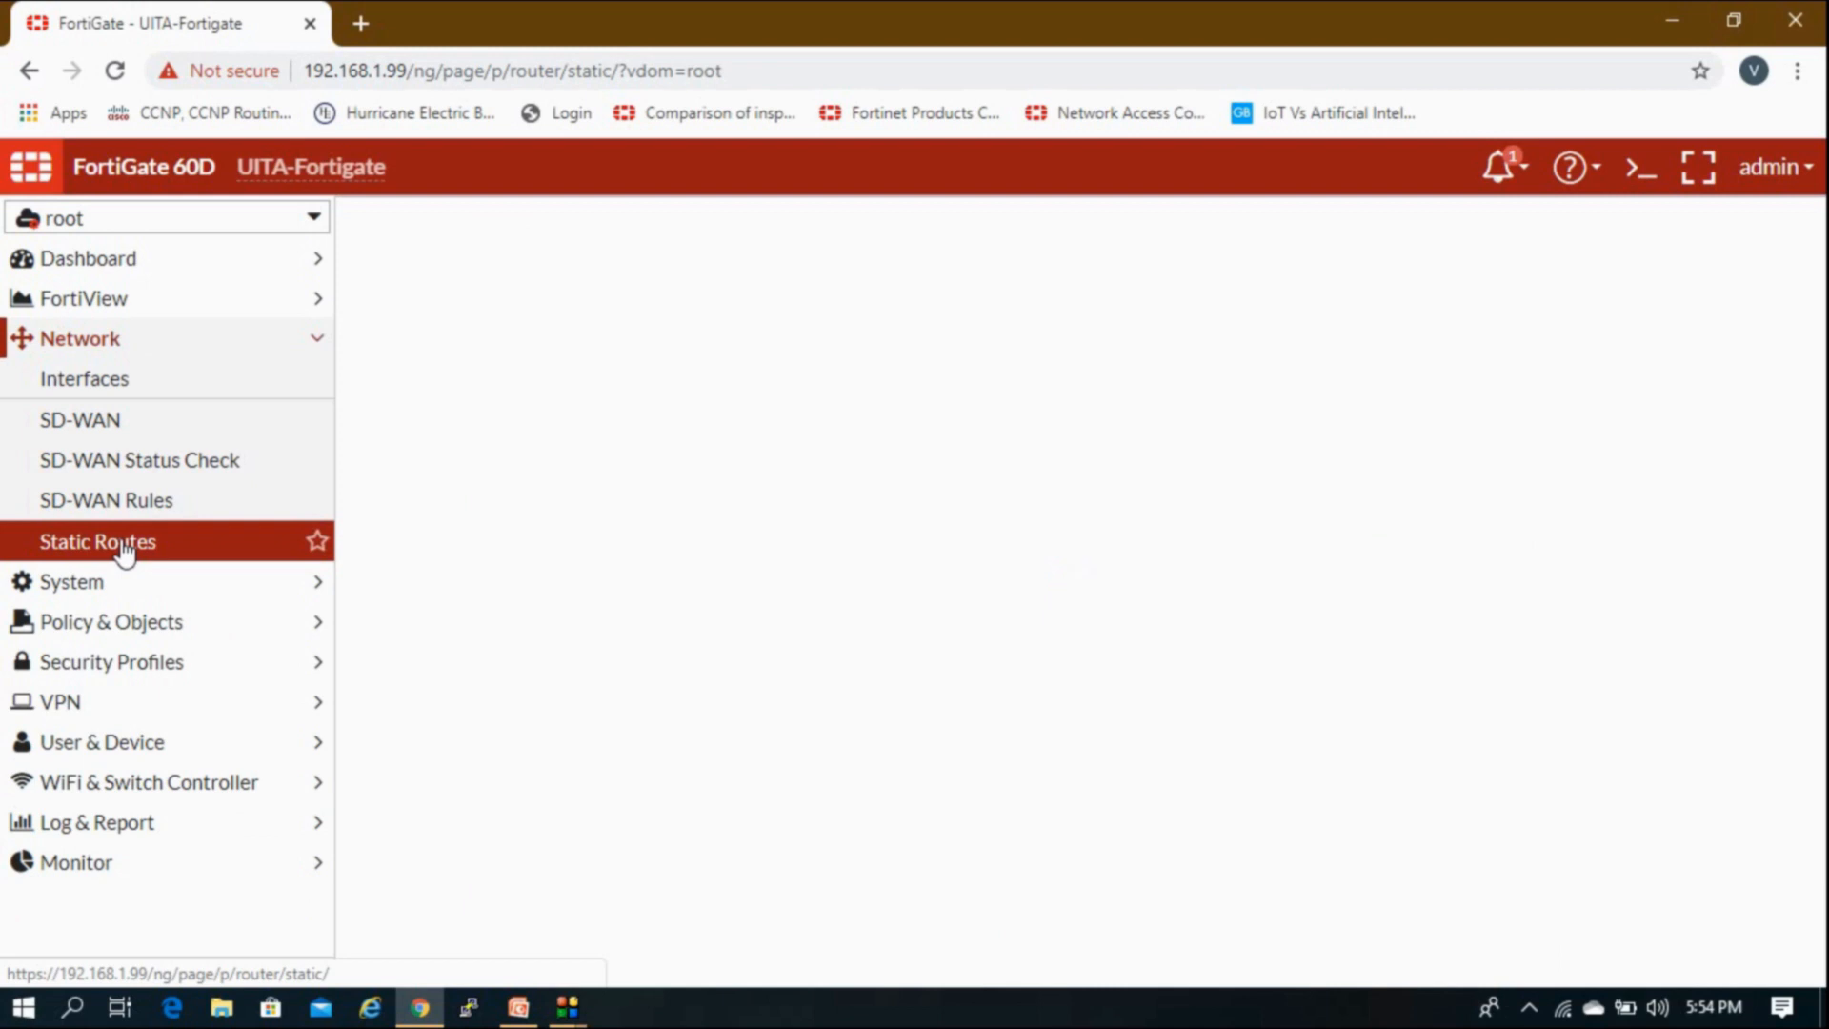
{"action": "left_click", "coordinate": [467, 226]}
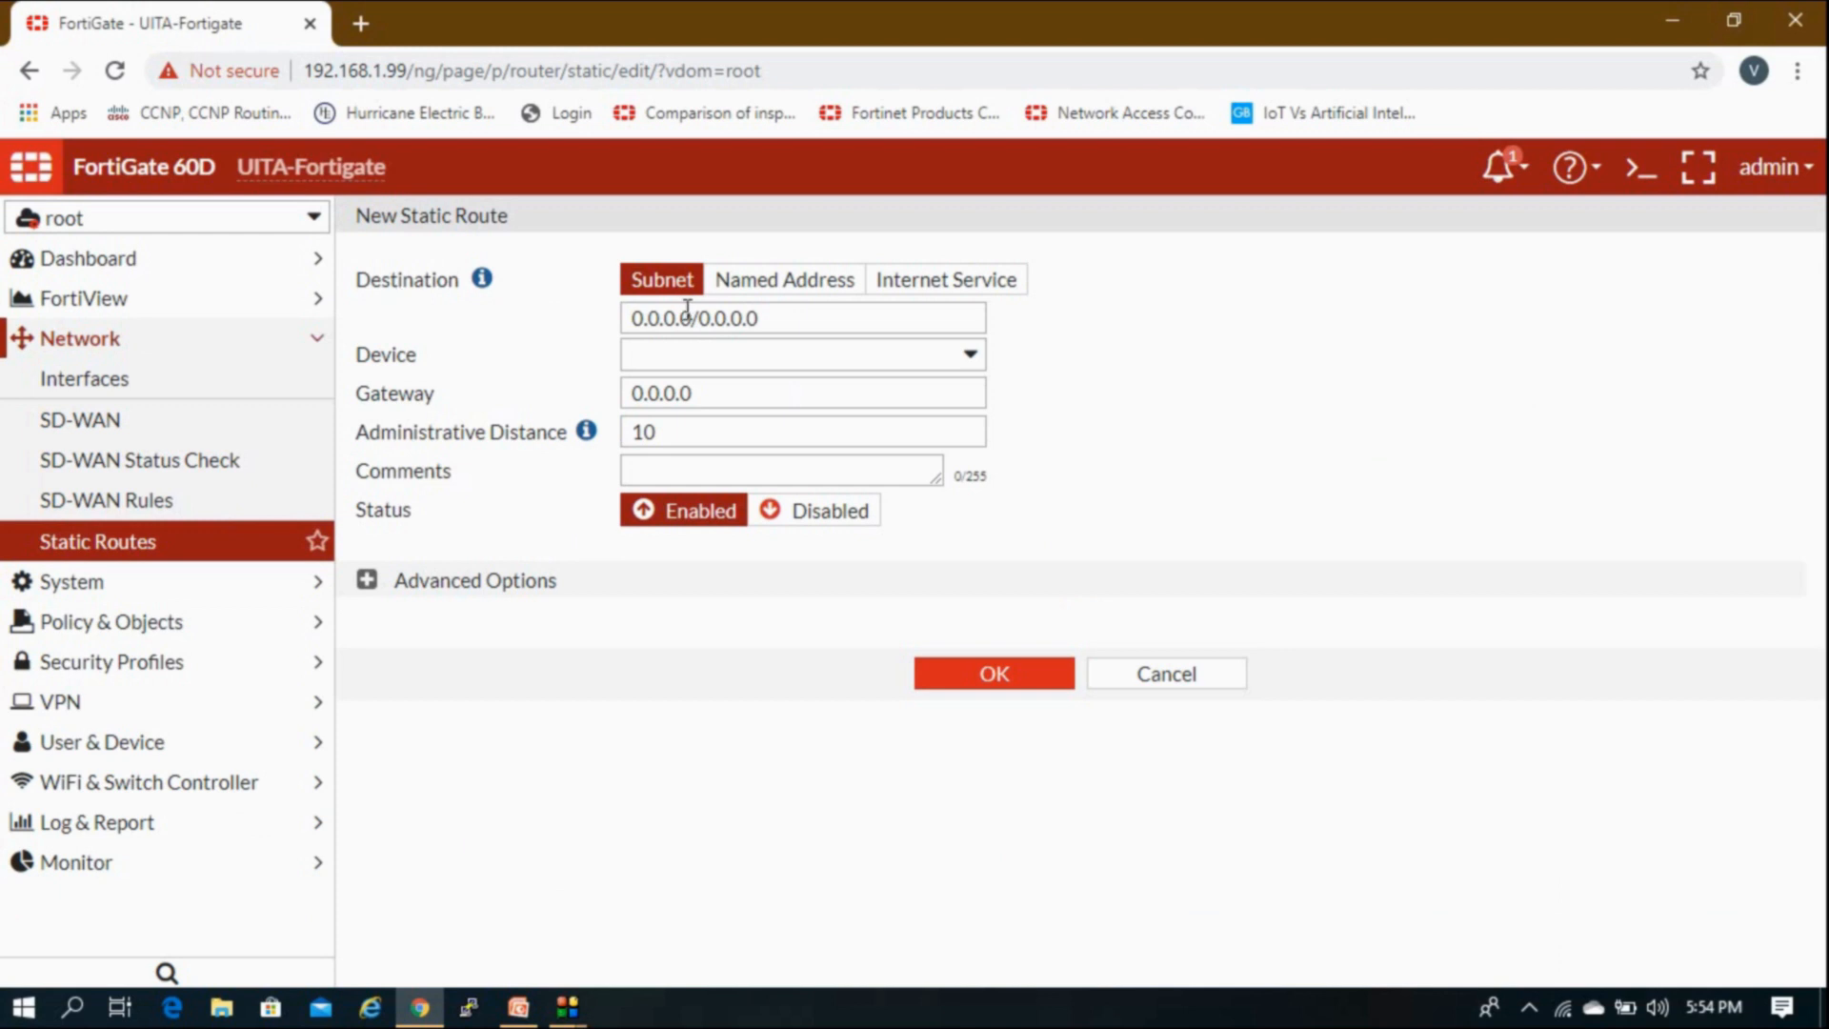
Step: Set the route destination to 192.168.2.0/255.255.255.0
{"action": "left_click_drag", "start_coordinate": [794, 320], "coordinate": [626, 321]}
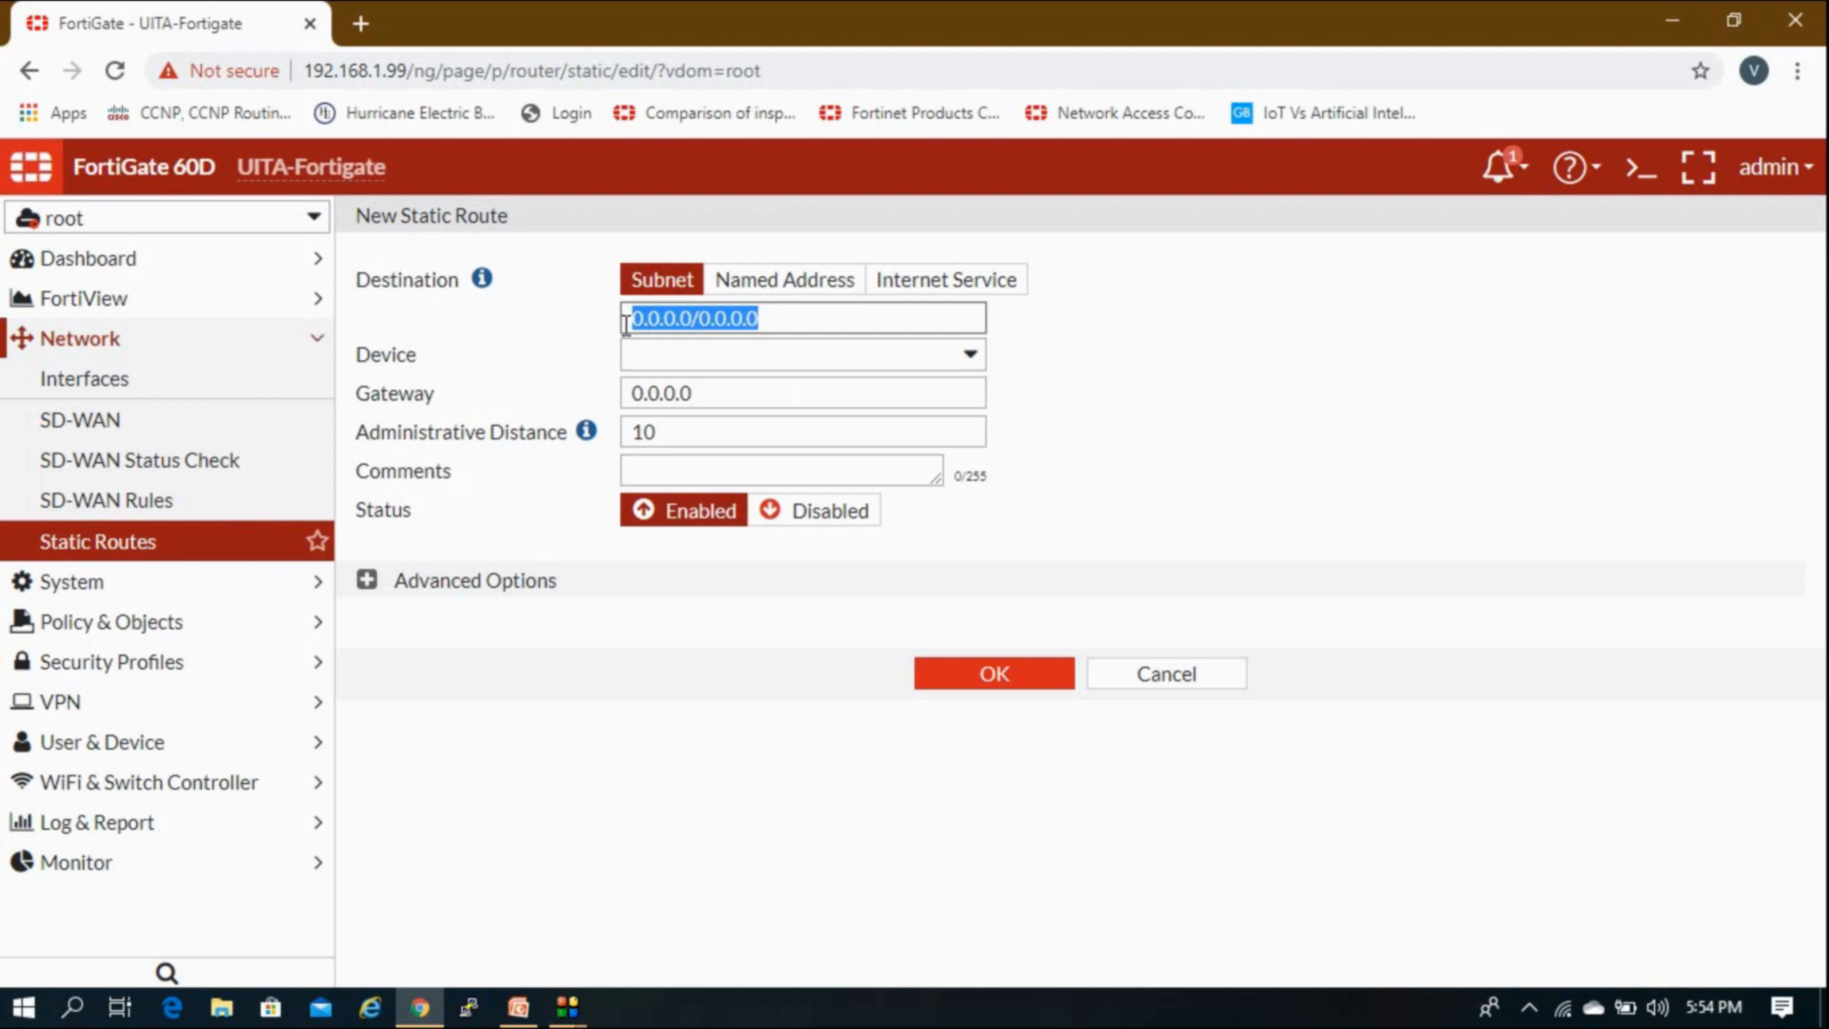
{"action": "type", "text": "192.168"}
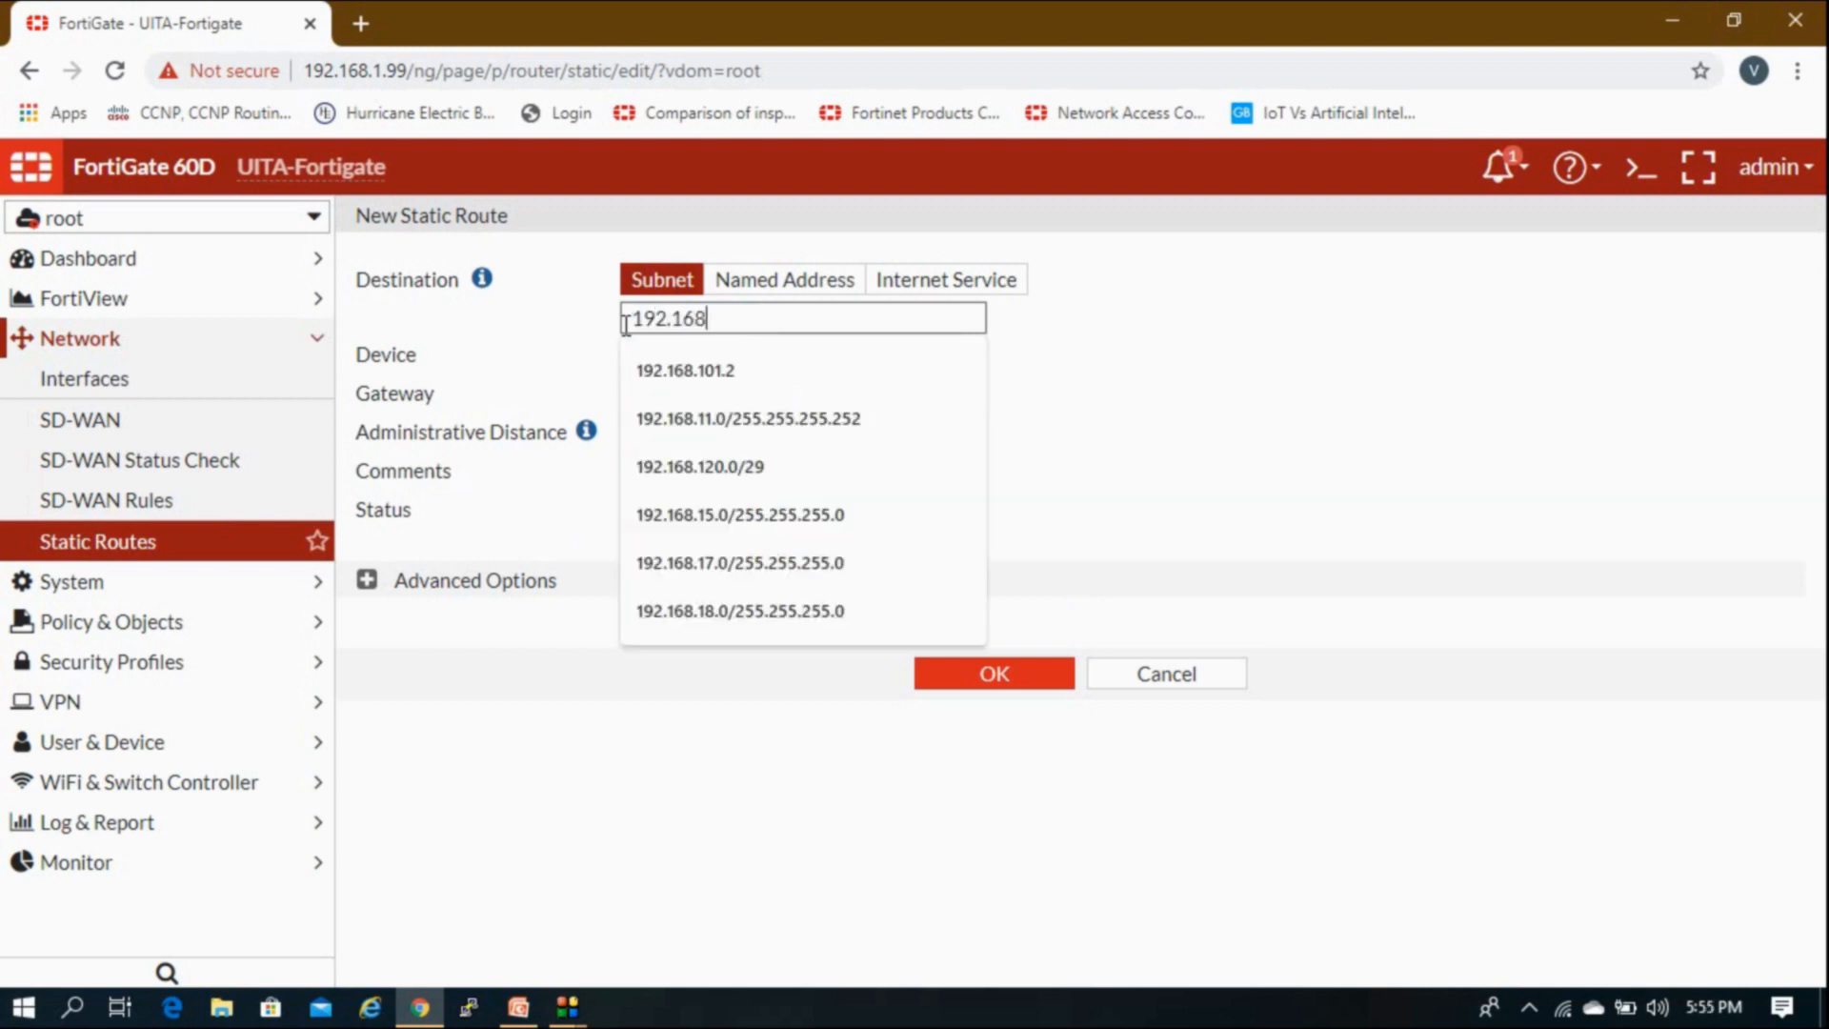
{"action": "type", "text": ".2."}
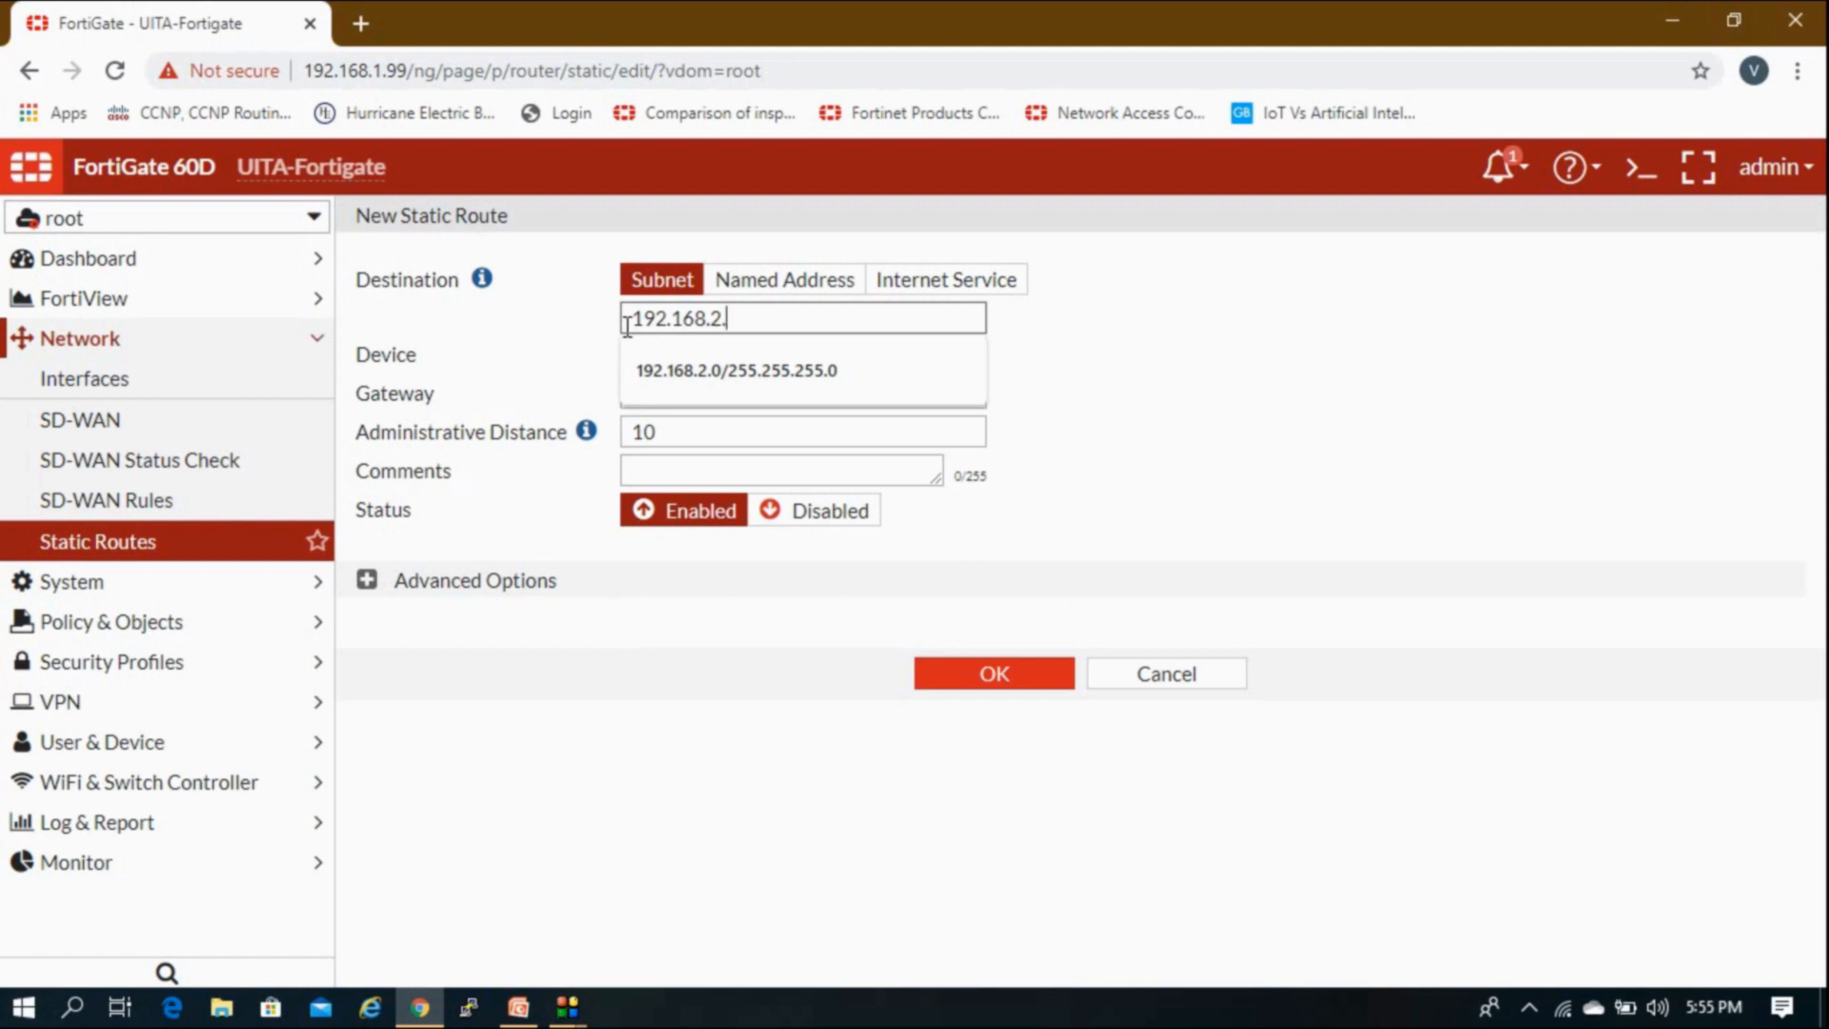
{"action": "key", "text": "Down"}
{"action": "key", "text": "Return"}
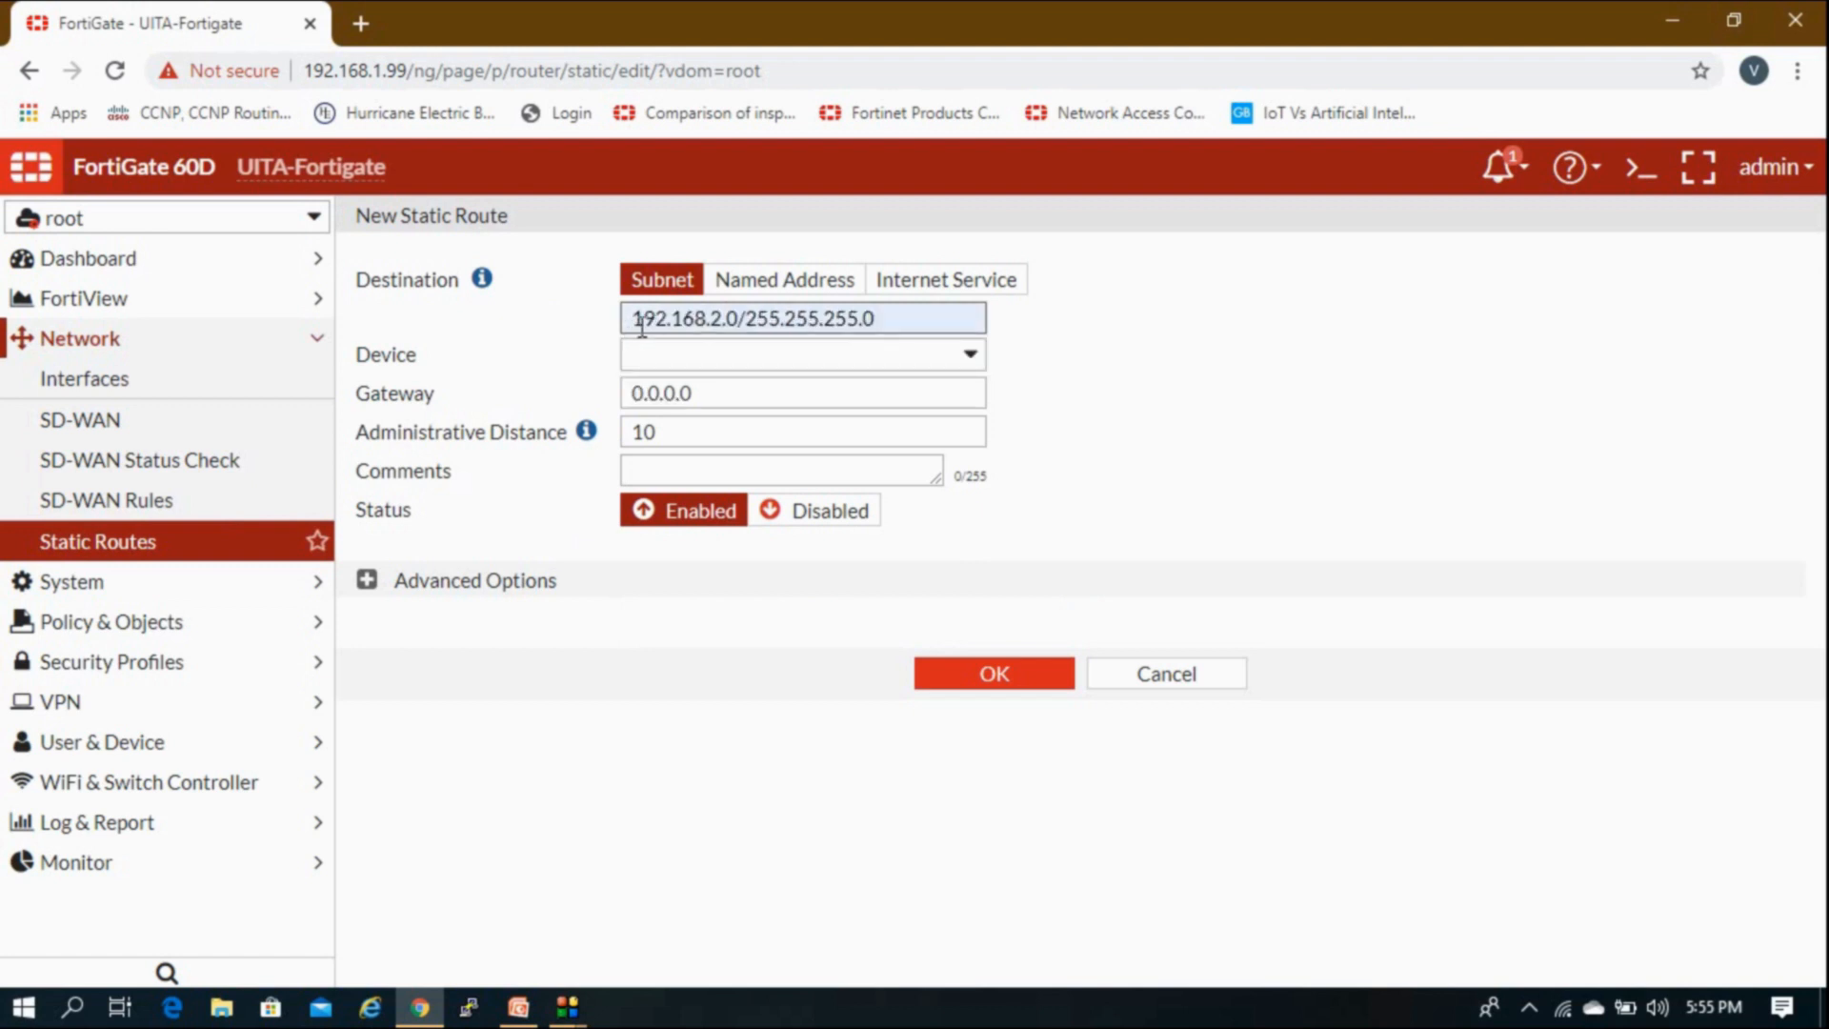
{"action": "left_click_drag", "start_coordinate": [741, 318], "coordinate": [630, 320]}
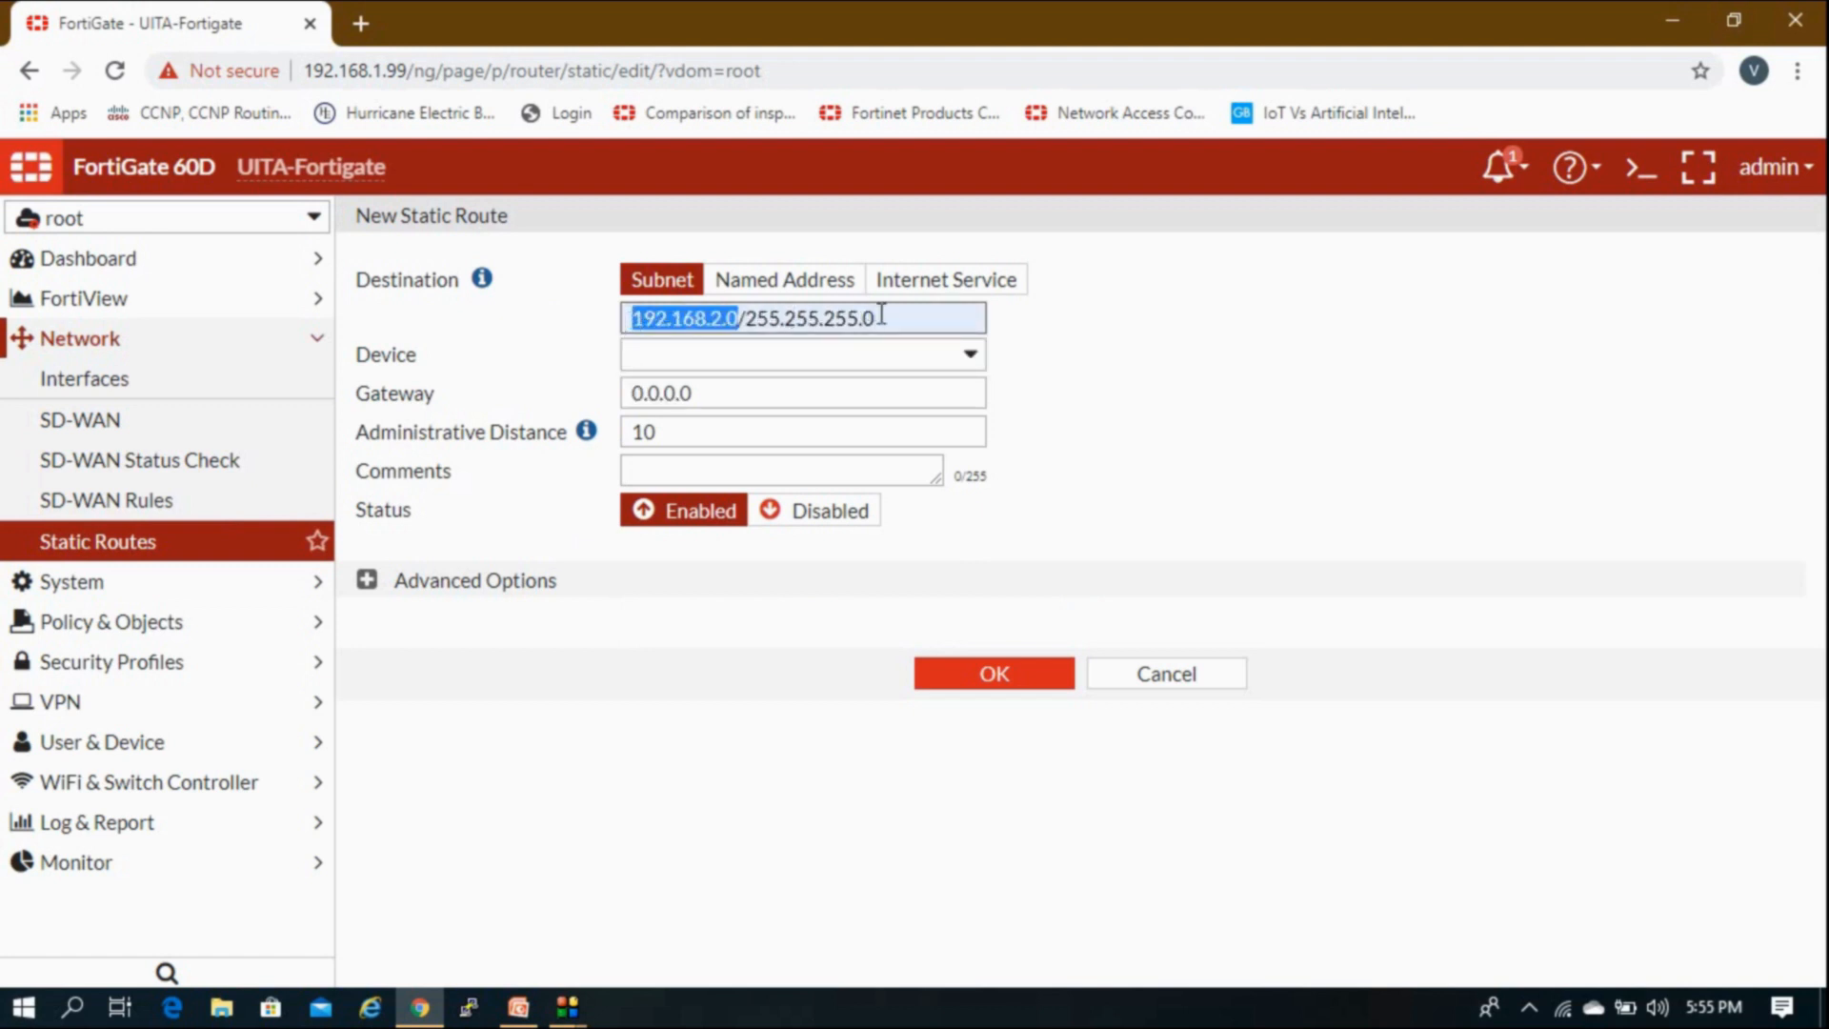
{"action": "left_click_drag", "start_coordinate": [881, 317], "coordinate": [757, 318]}
{"action": "left_click", "coordinate": [757, 318]}
Step: Set interface Root-Lan0 and gateway 10.20.20.2, check advanced options, and save the route
{"action": "left_click", "coordinate": [730, 347]}
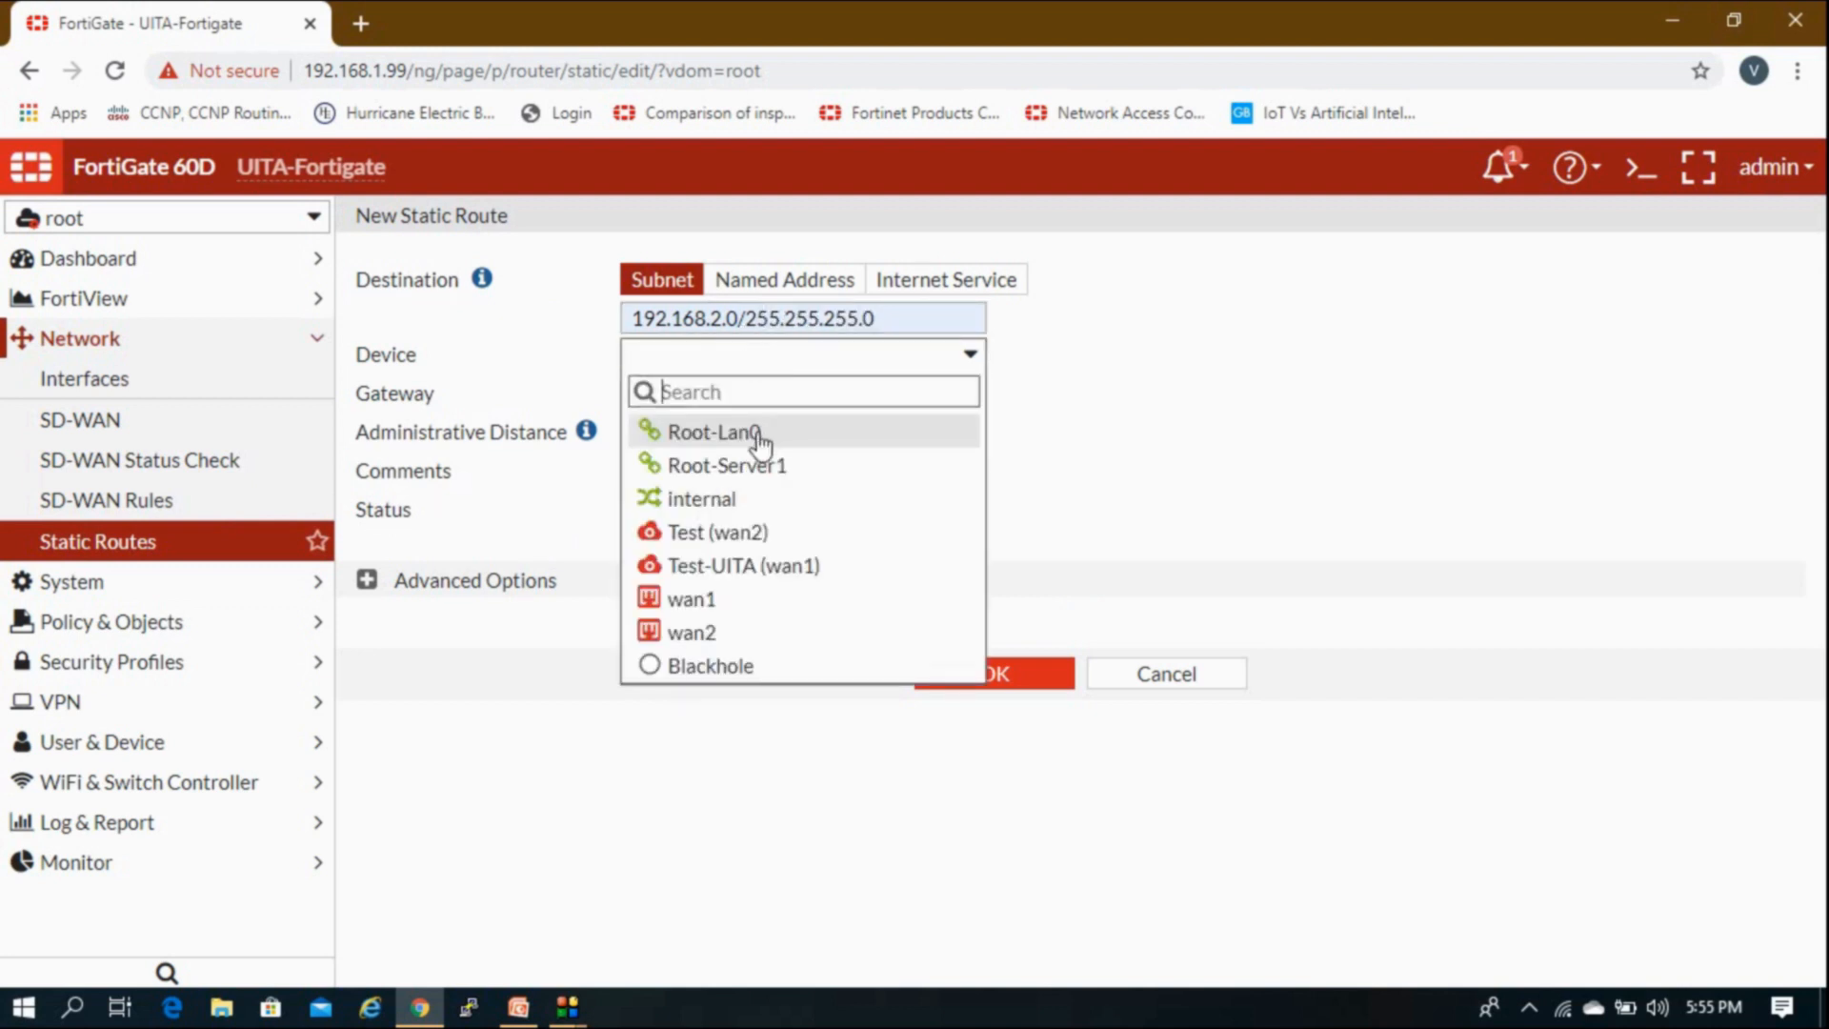
{"action": "mouse_move", "coordinate": [757, 443]}
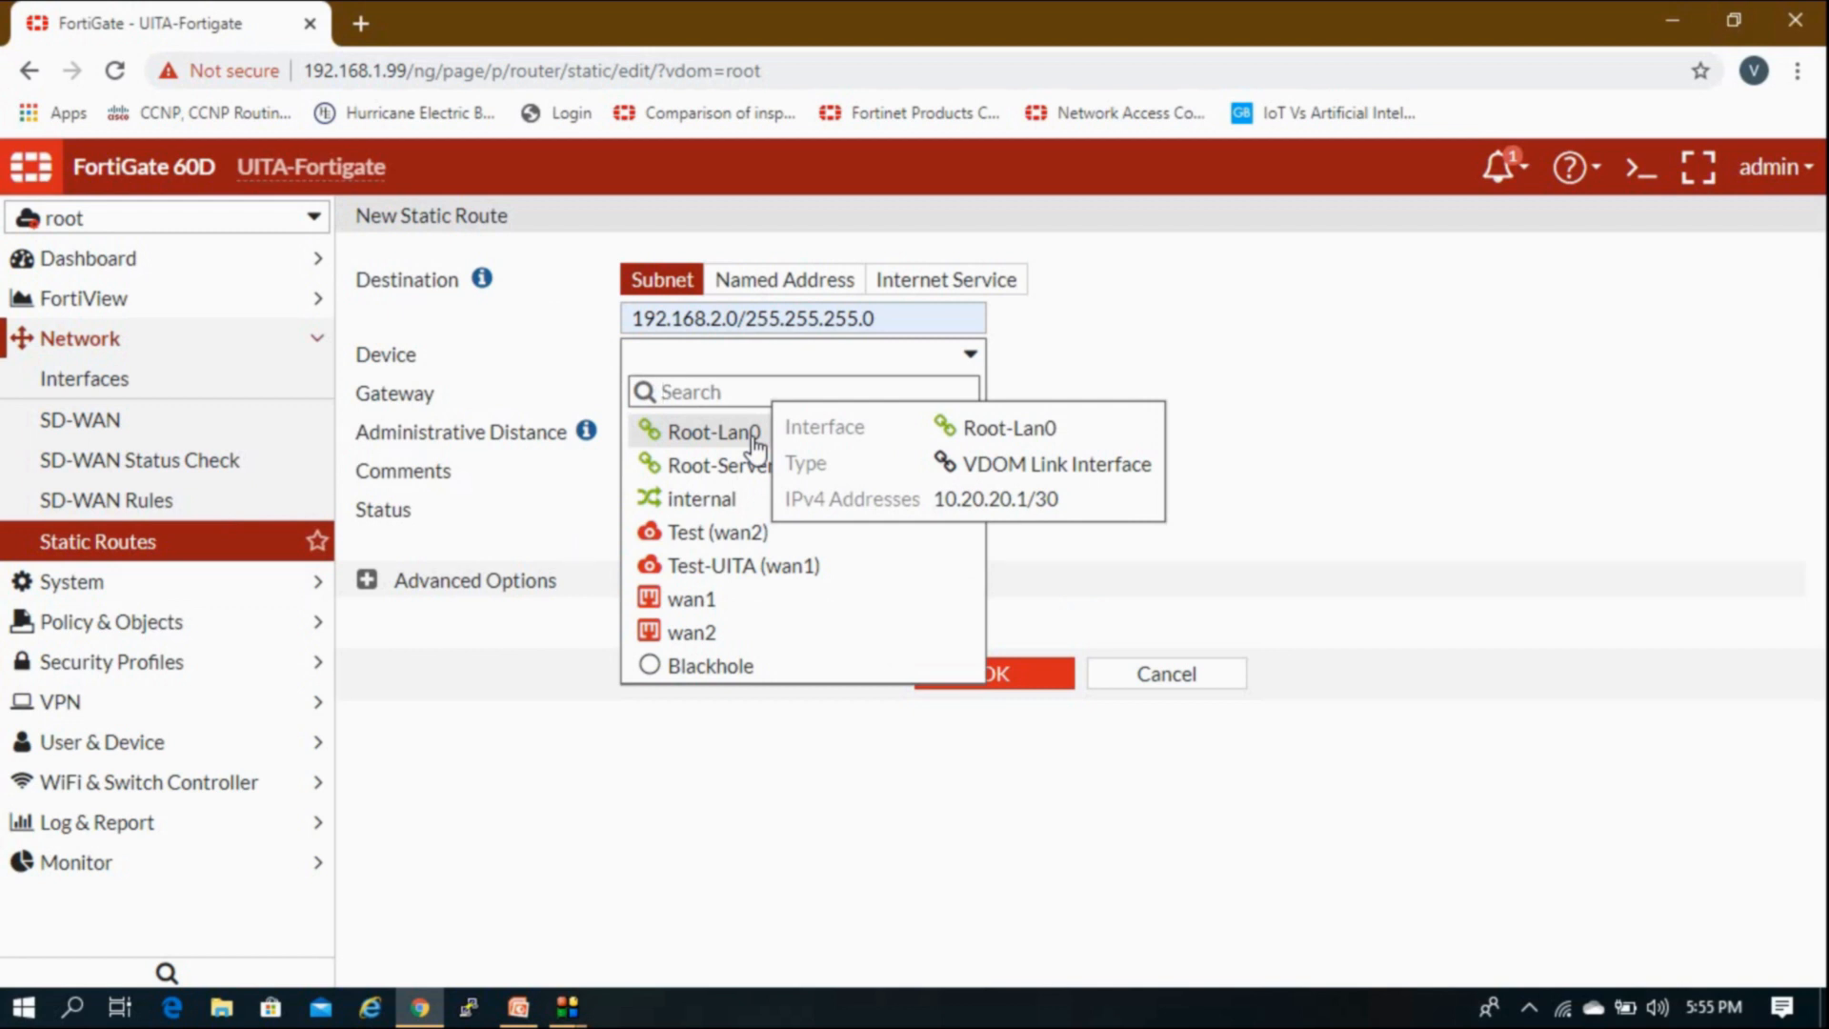
{"action": "left_click", "coordinate": [756, 443]}
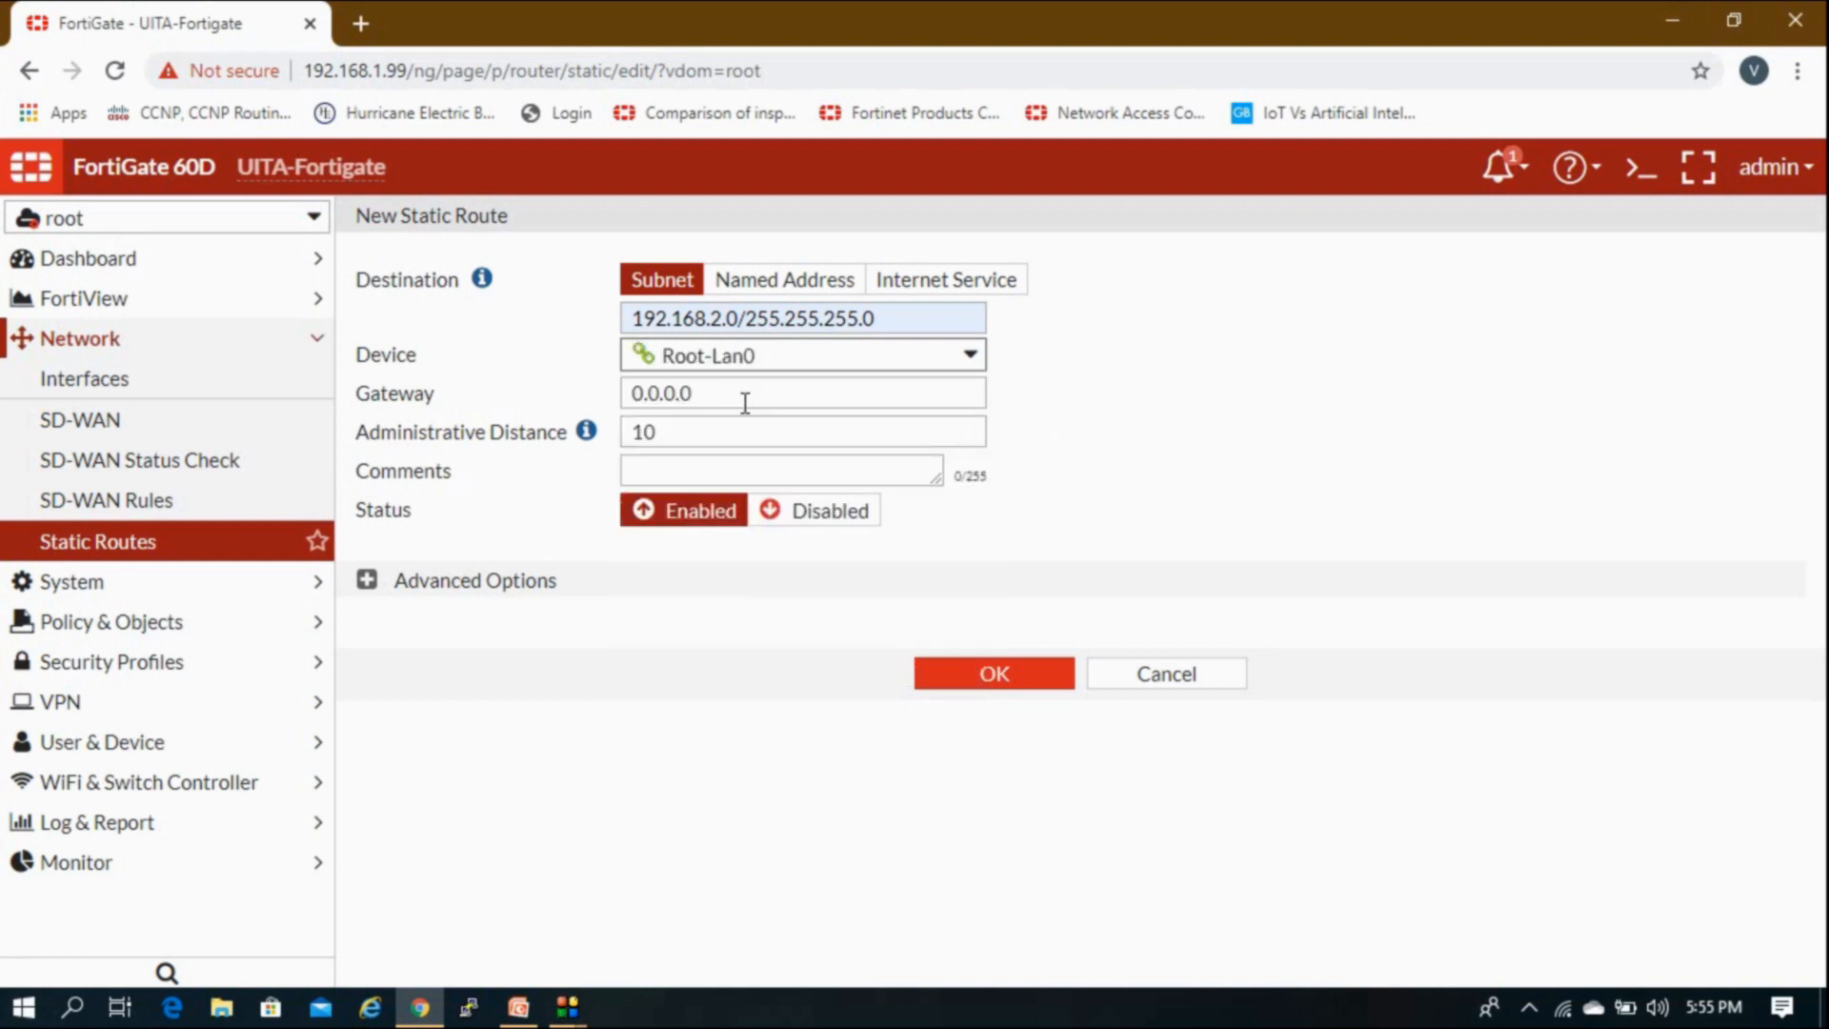
{"action": "key", "text": "Tab"}
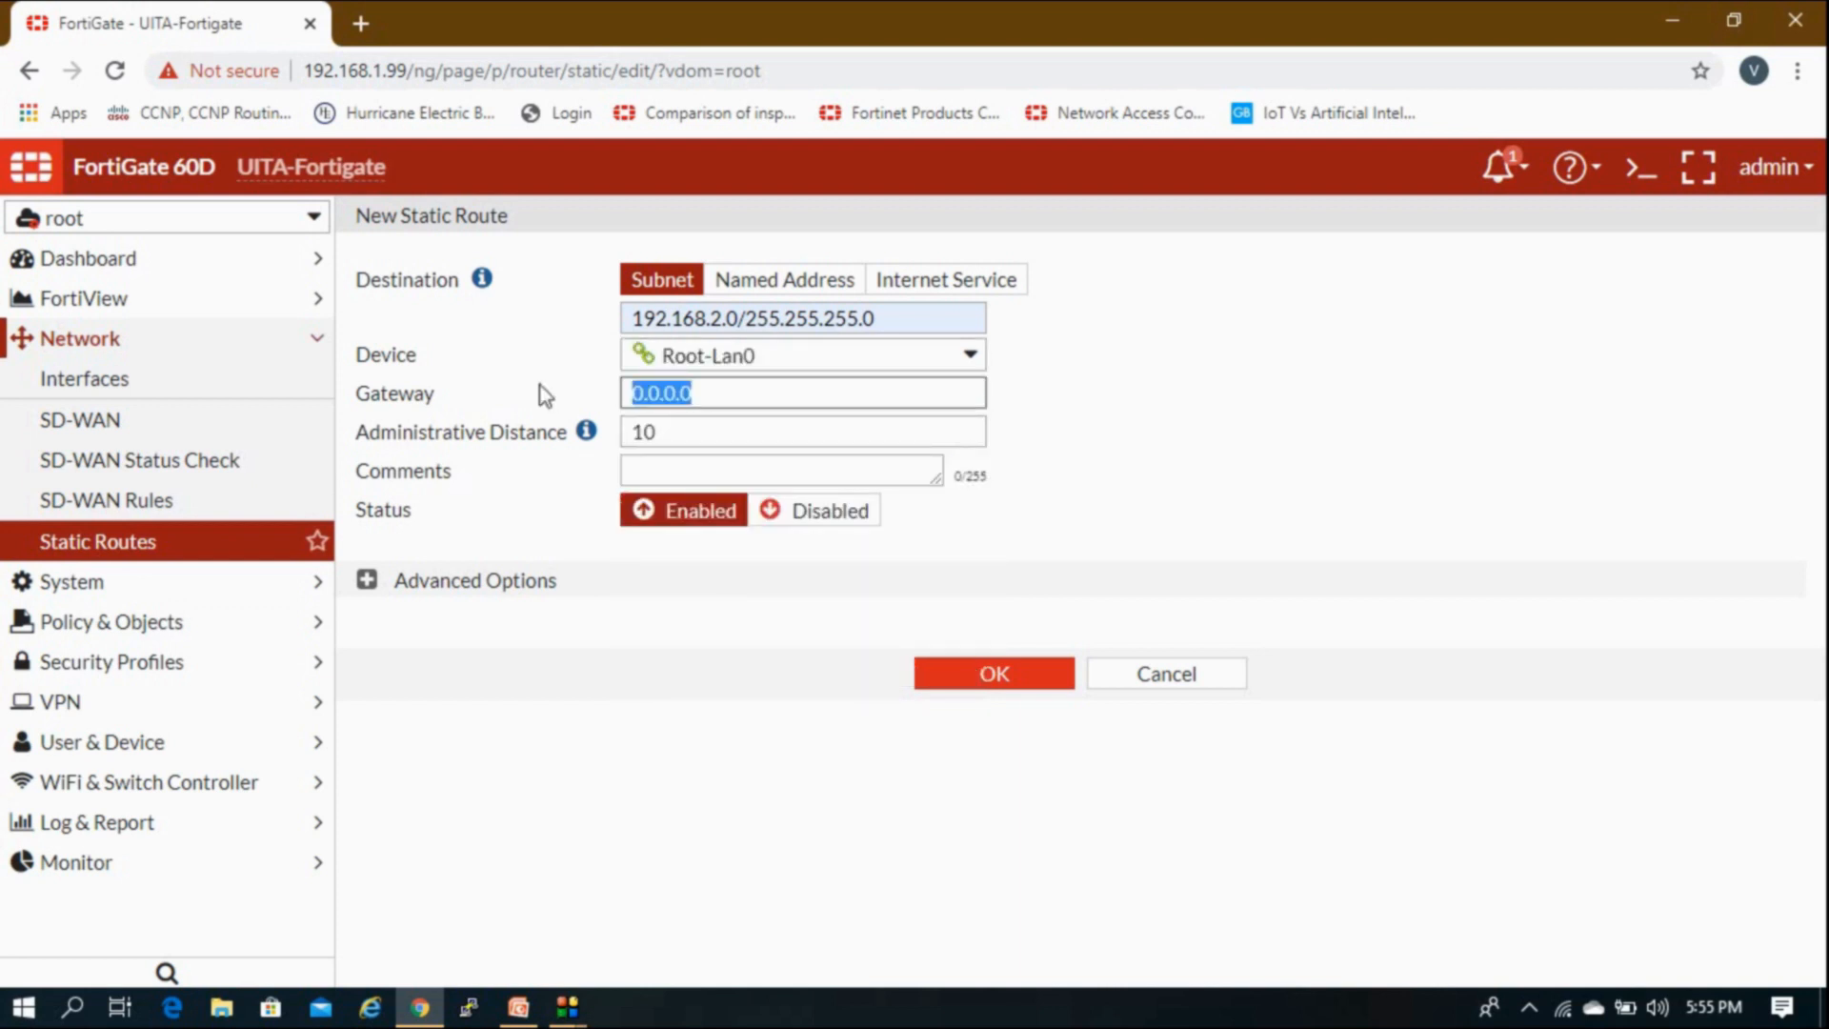
{"action": "type", "text": "10.20.20."}
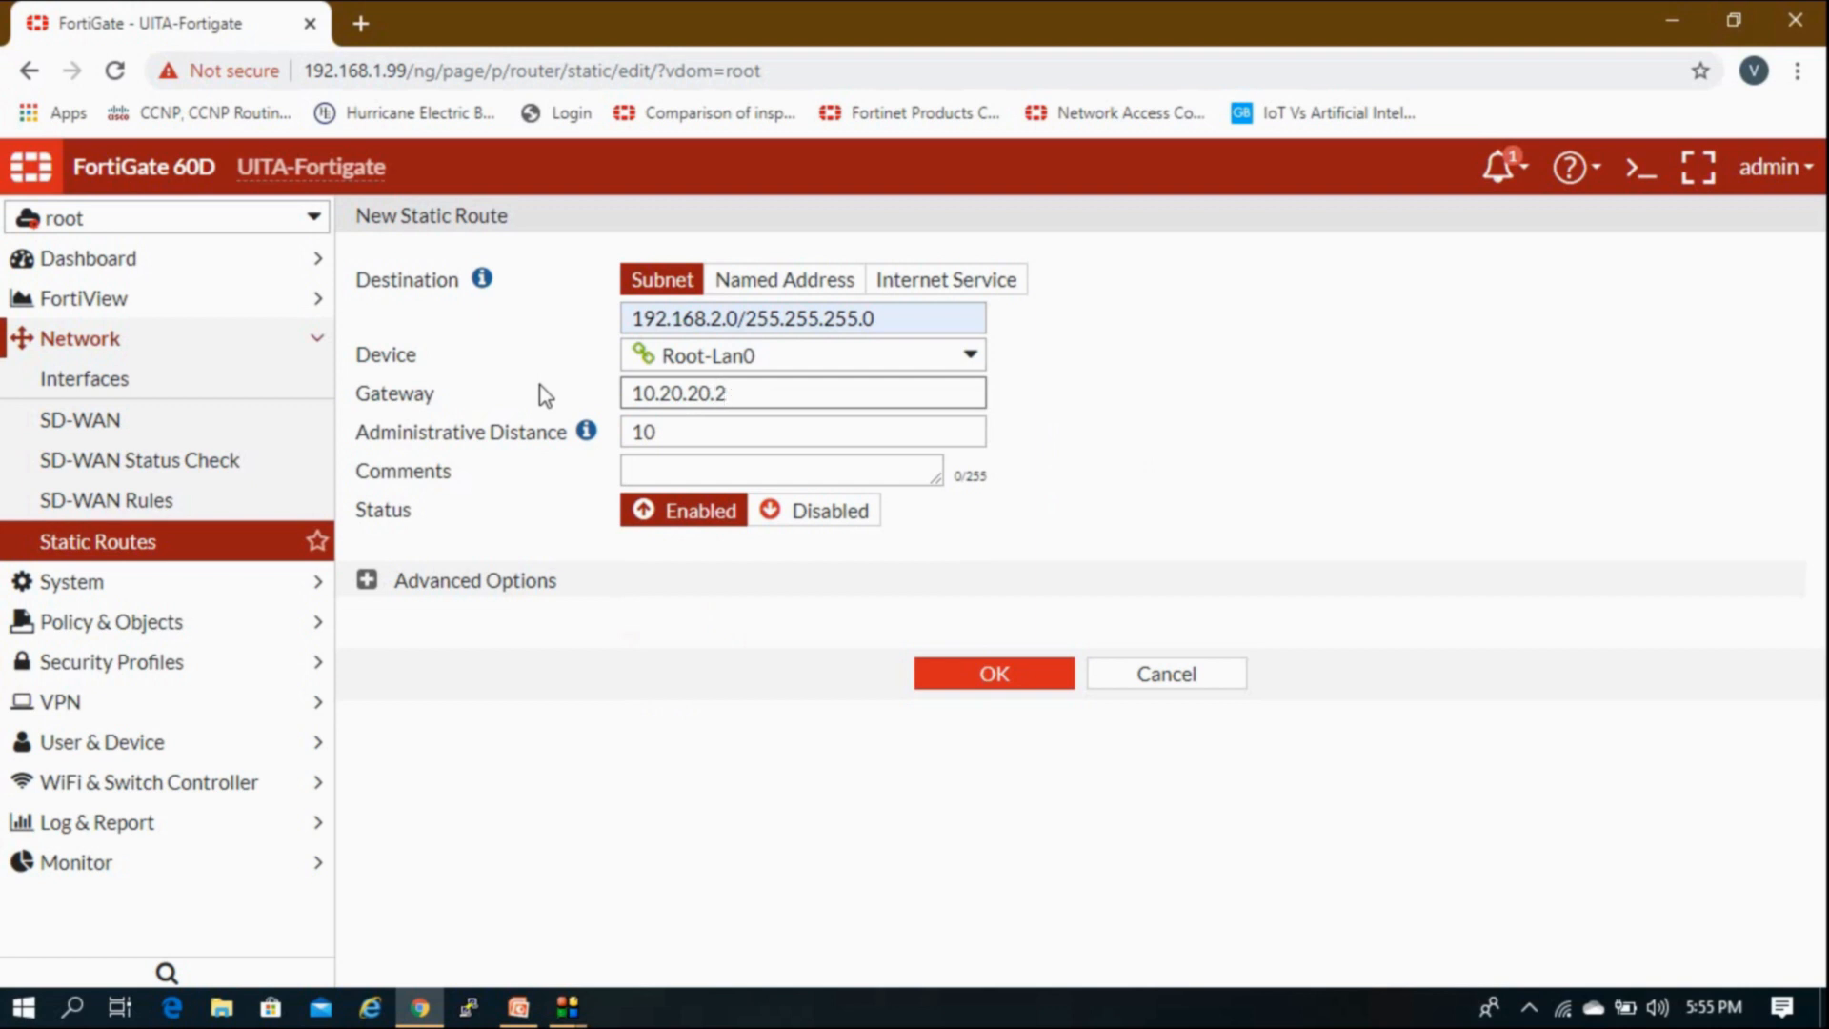
{"action": "left_click", "coordinate": [367, 581]}
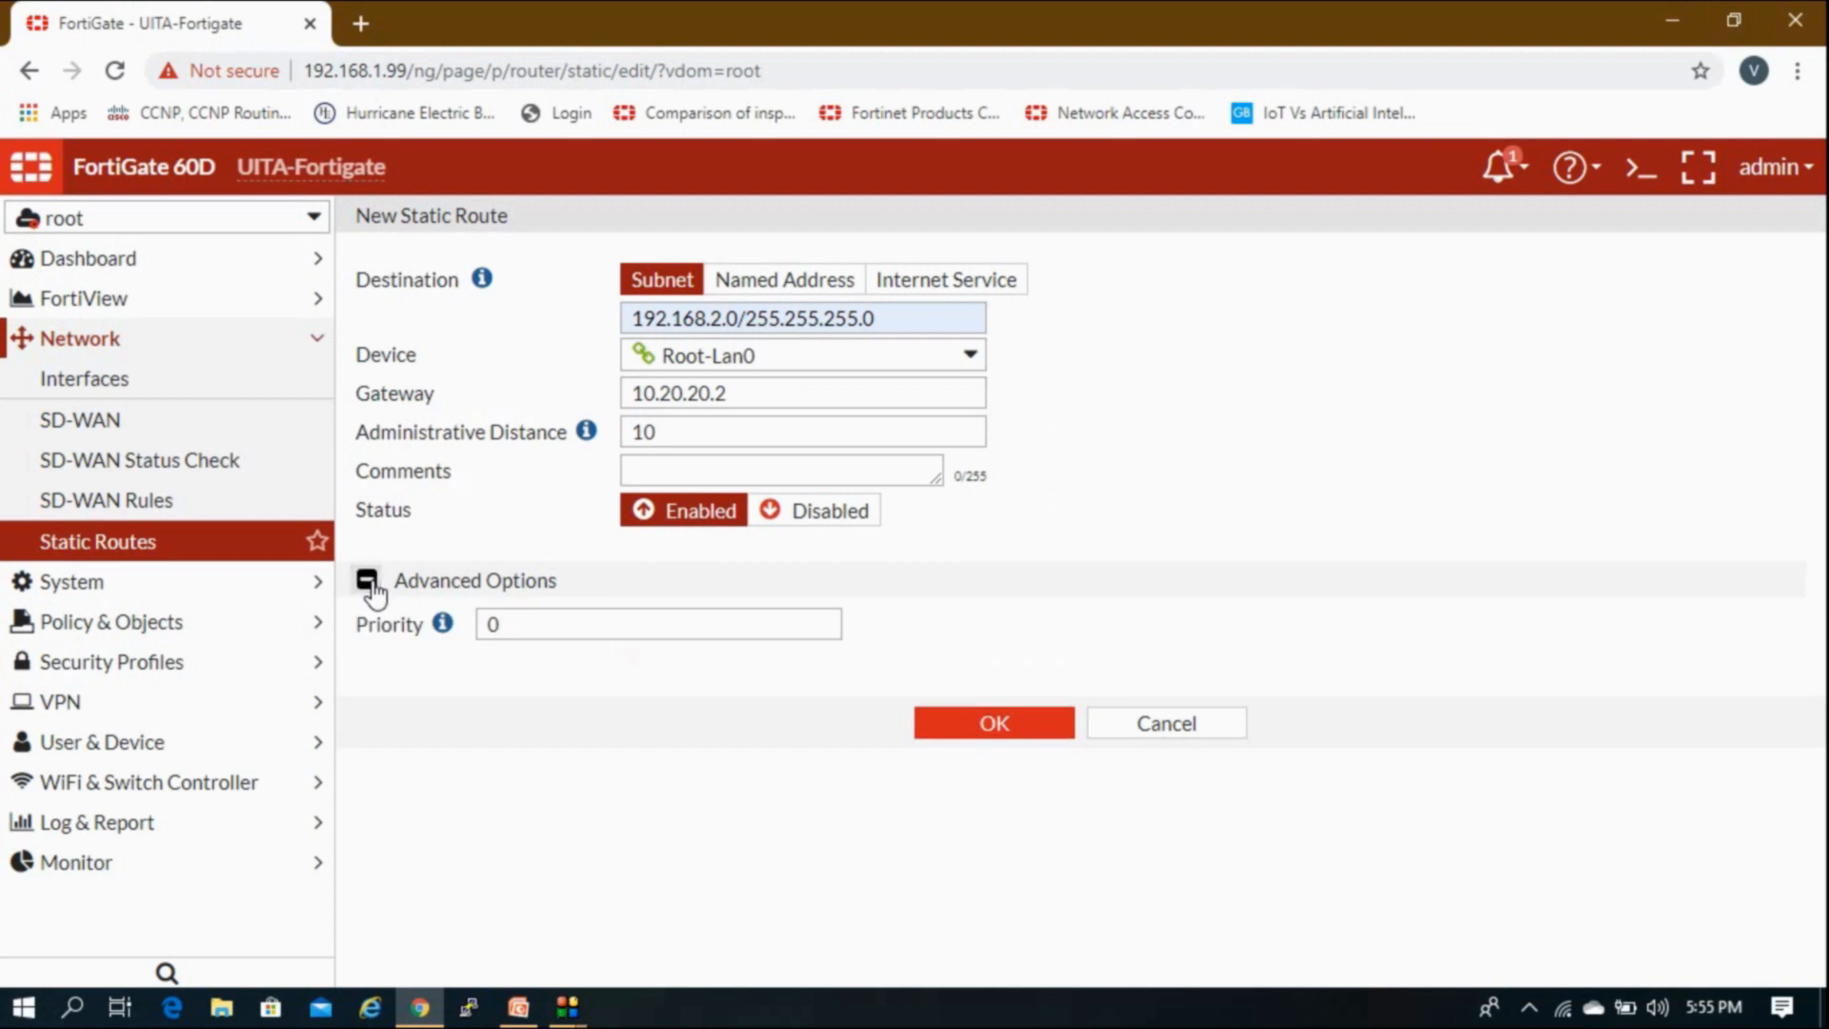
{"action": "left_click", "coordinate": [371, 583]}
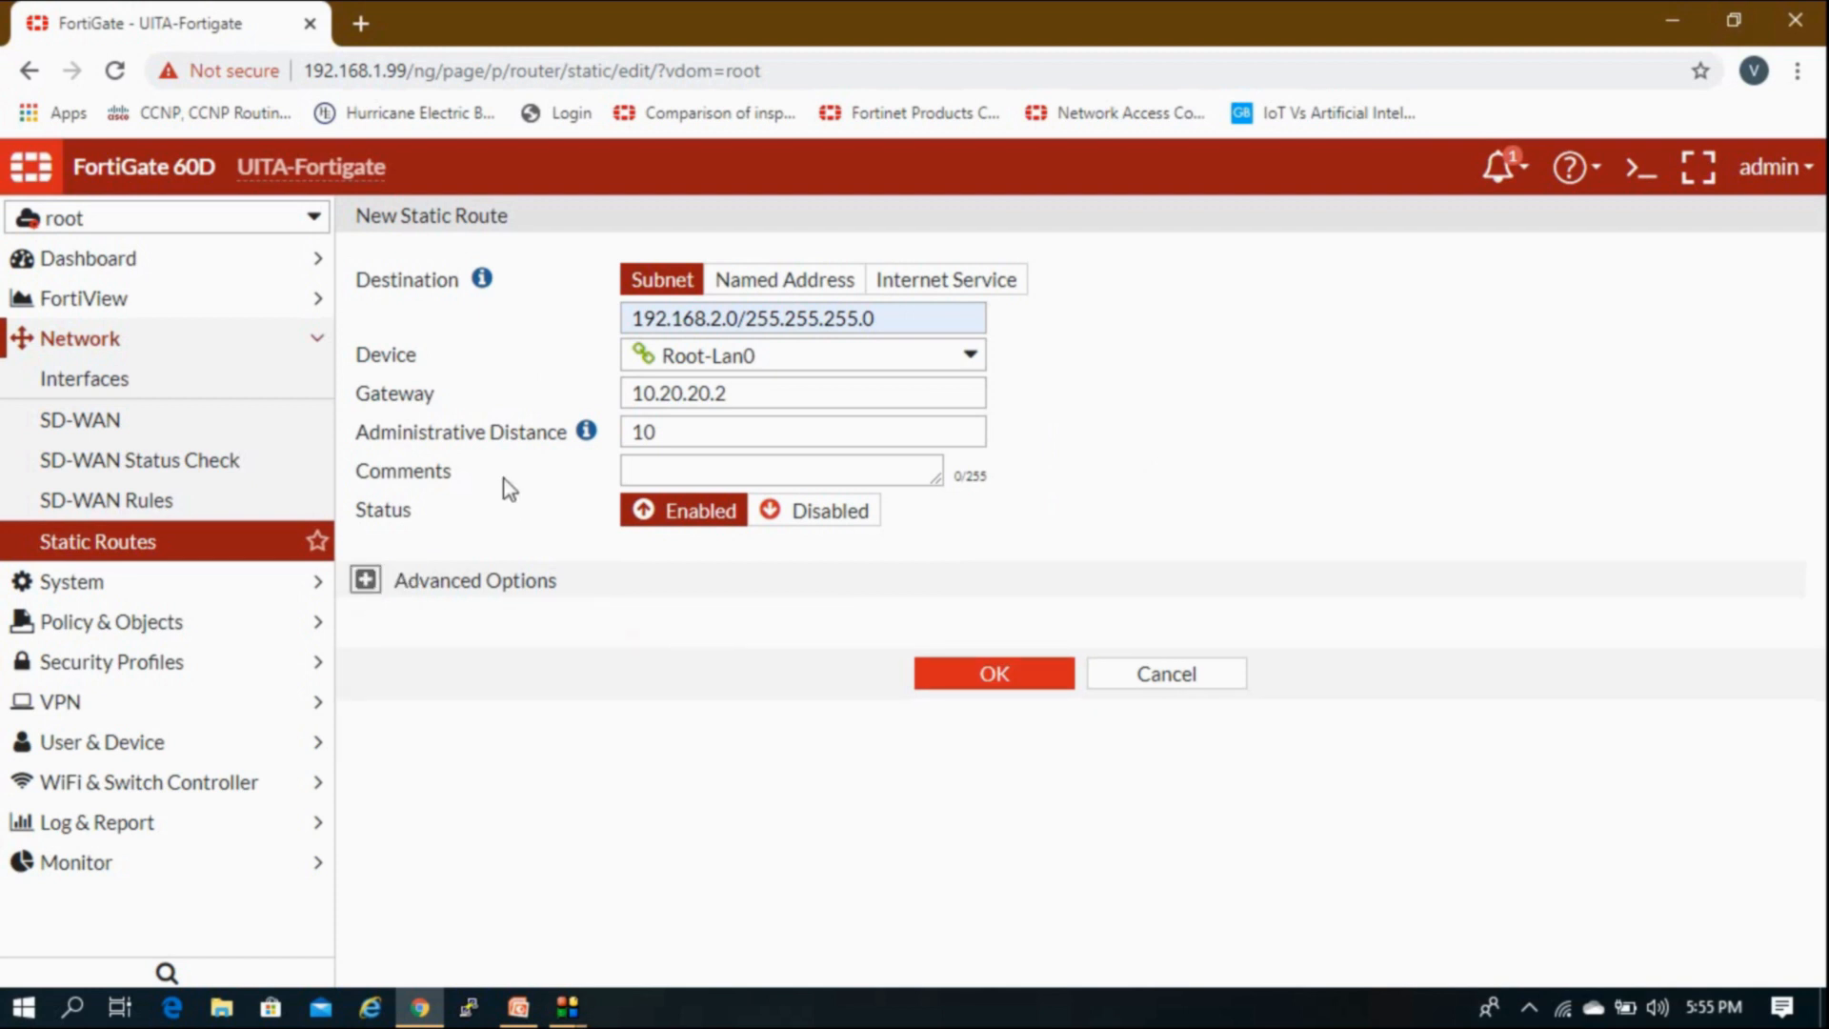
{"action": "double_click", "coordinate": [644, 431]}
{"action": "left_click", "coordinate": [368, 580]}
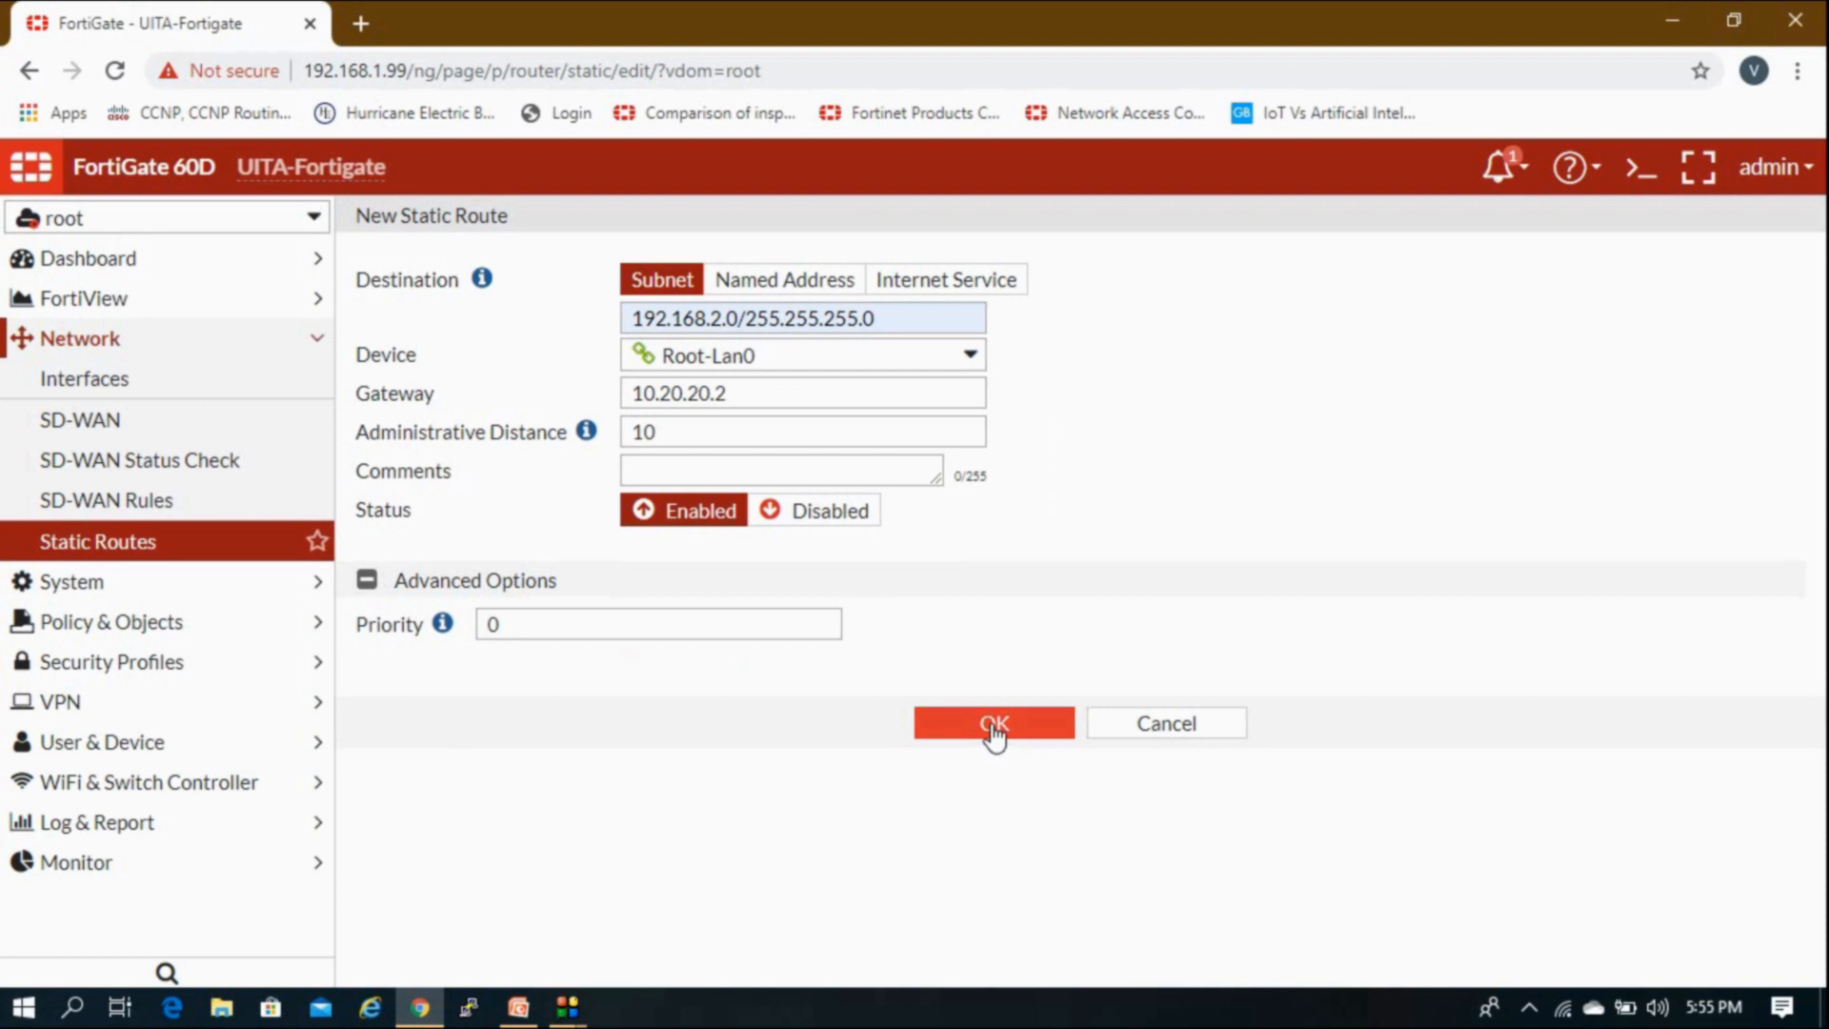
{"action": "left_click", "coordinate": [994, 726]}
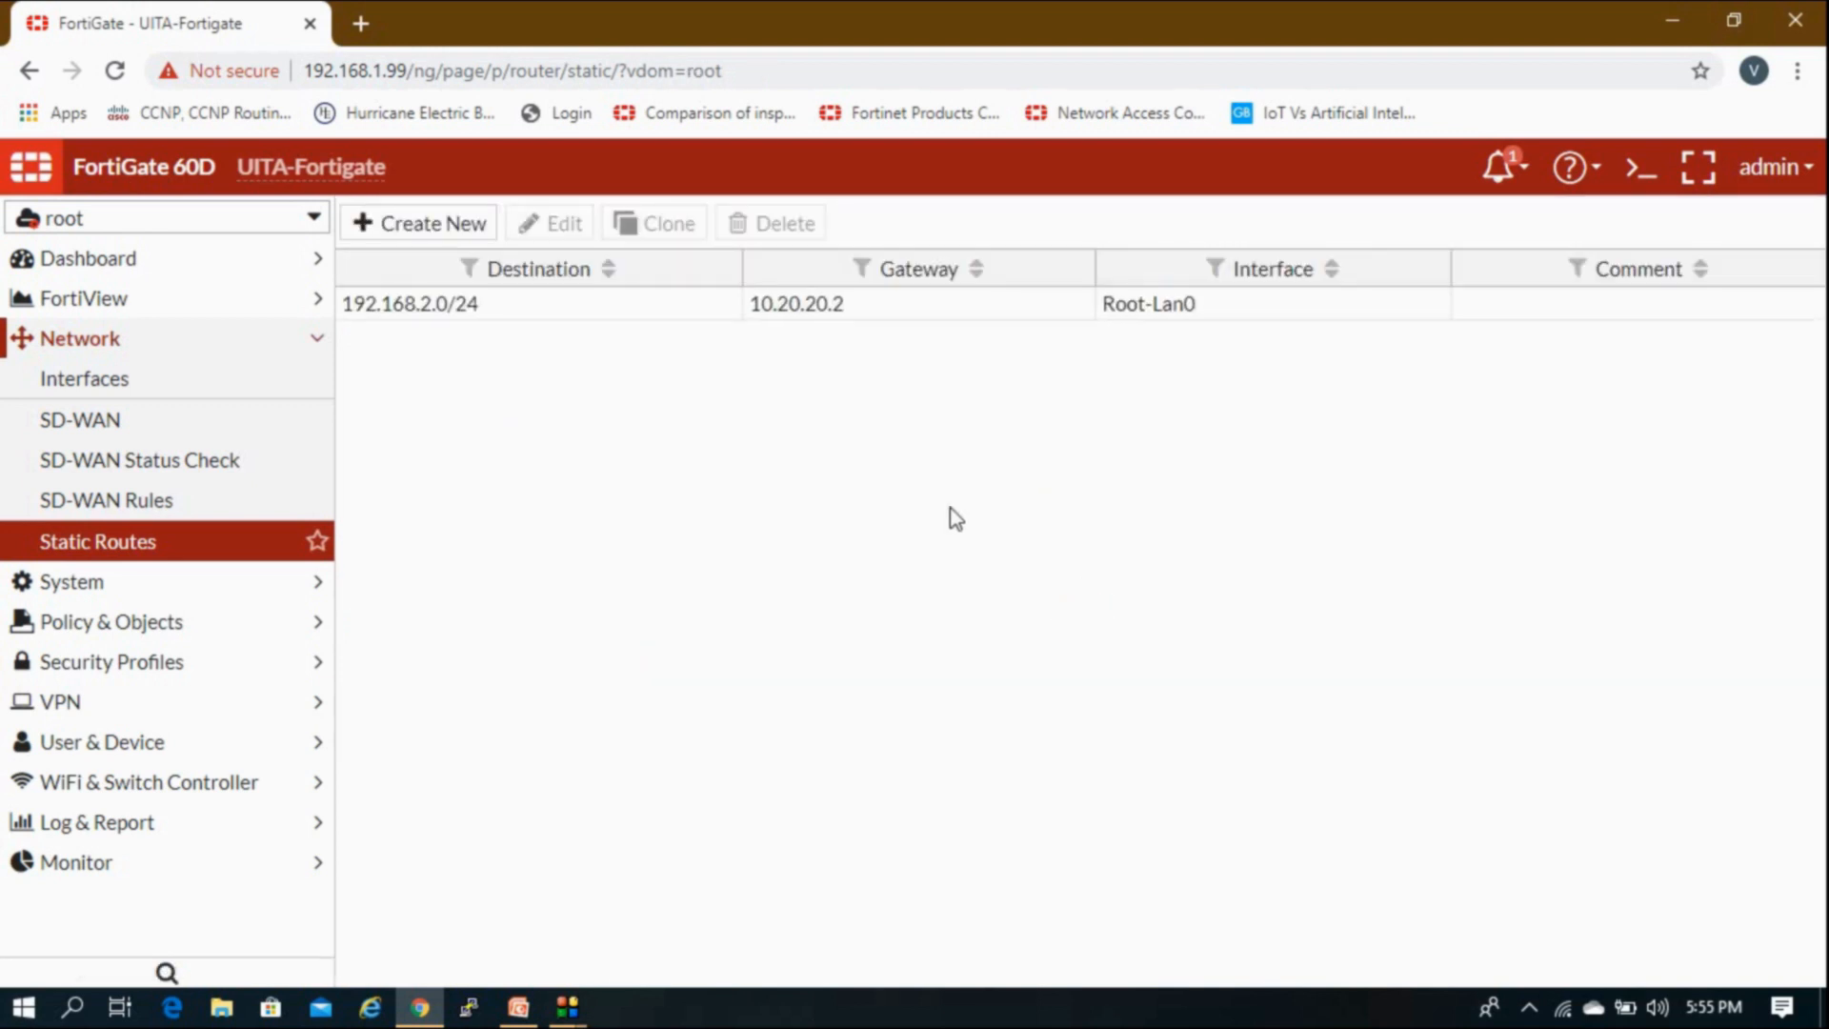
Step: Change the VDOM to UITA-LAN and open a New Static Route form on its empty list
{"action": "left_click", "coordinate": [494, 309]}
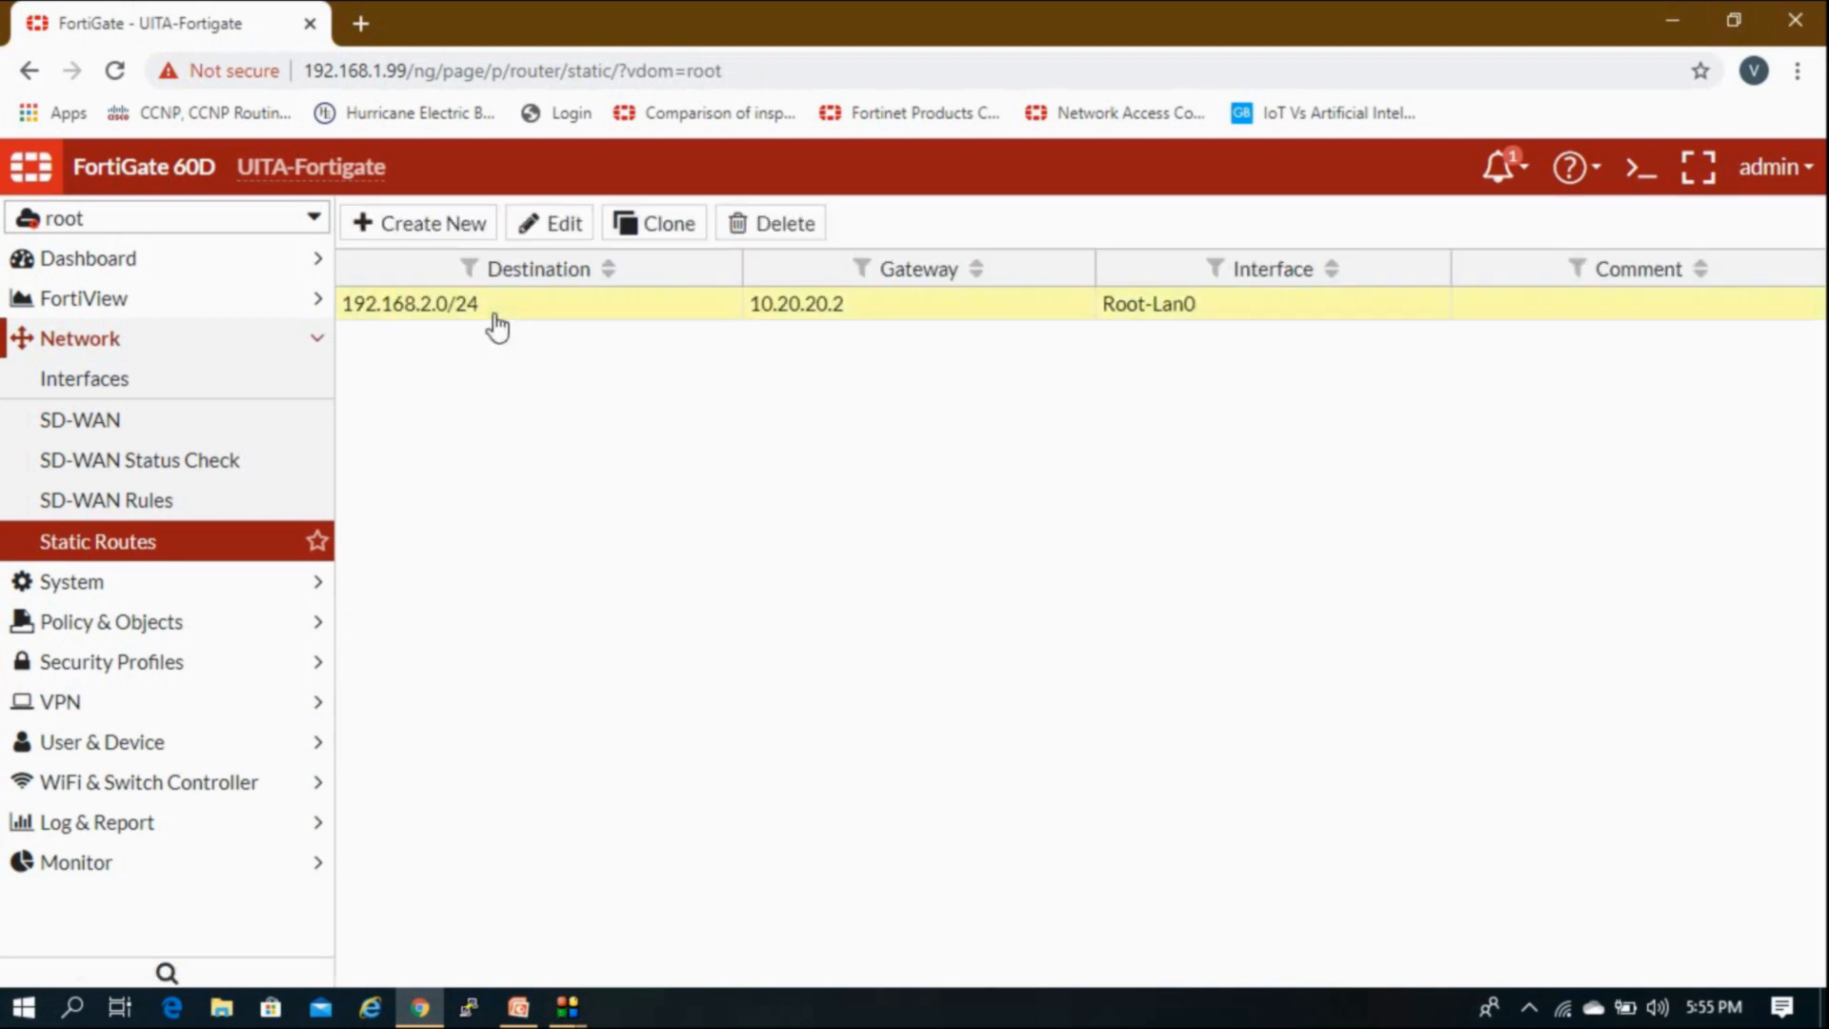
{"action": "left_click", "coordinate": [246, 343]}
{"action": "left_click", "coordinate": [250, 221]}
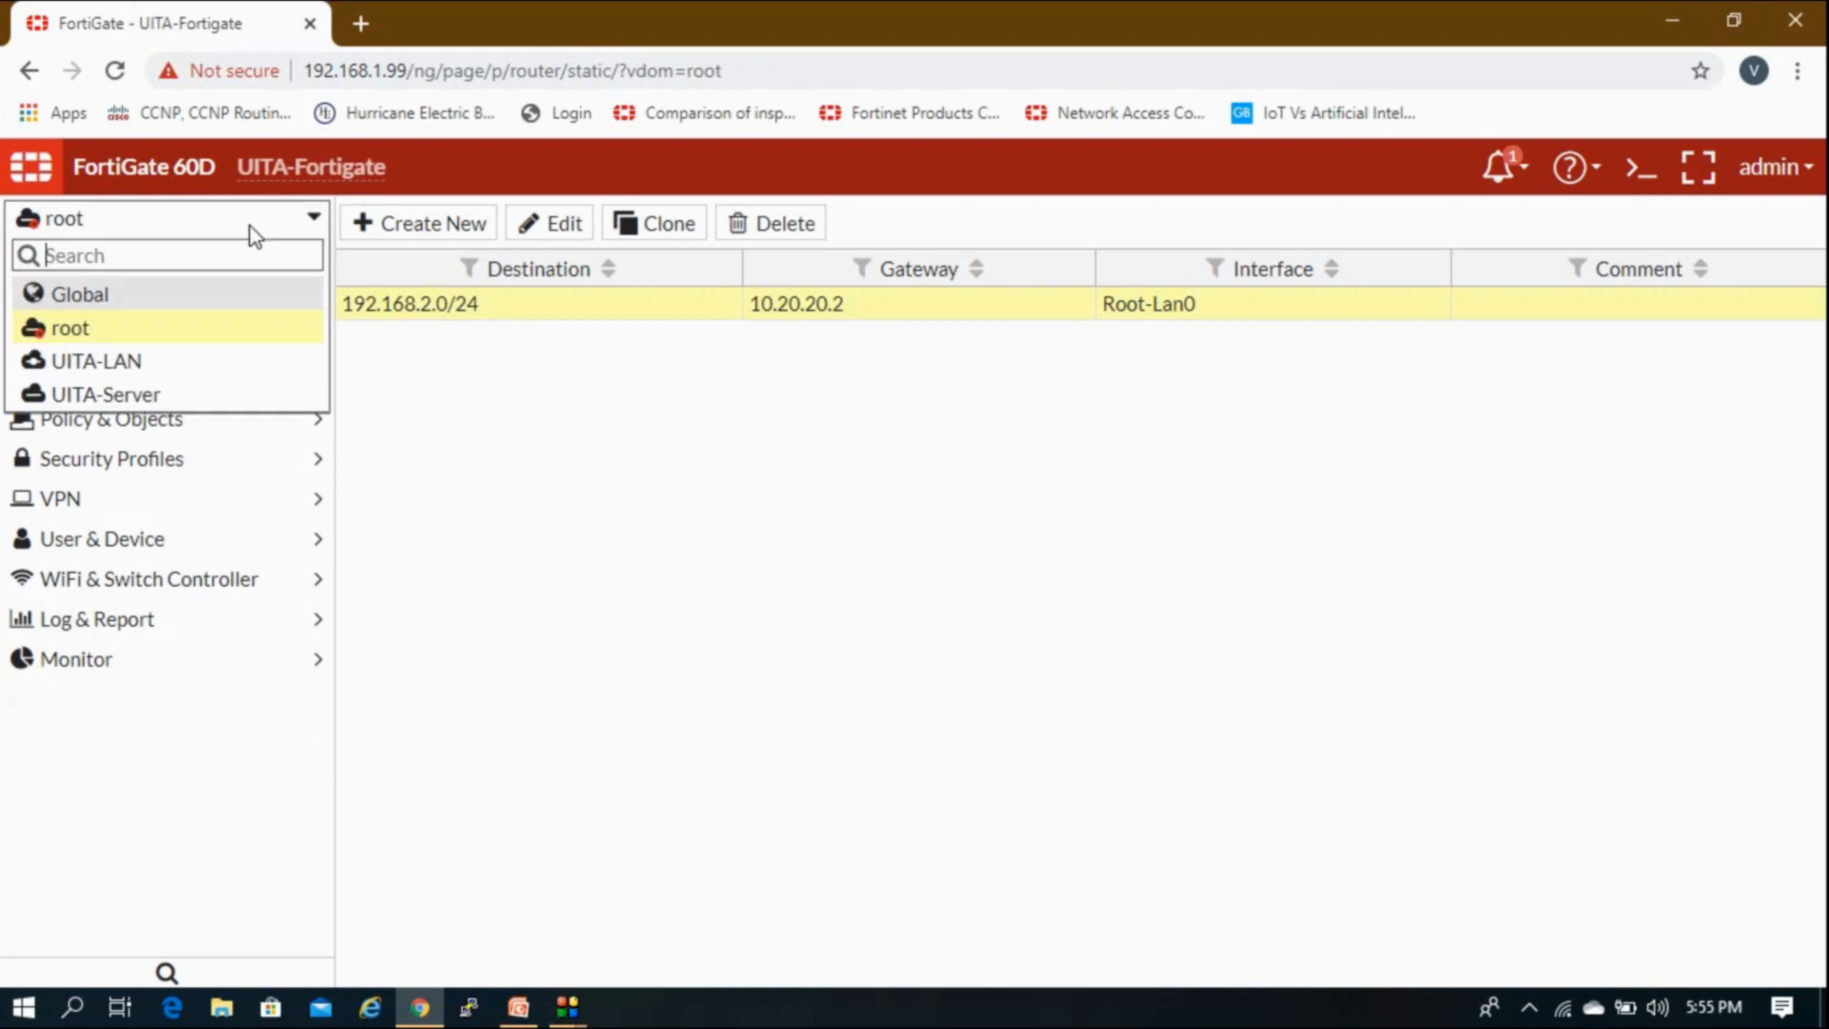
{"action": "left_click", "coordinate": [184, 364]}
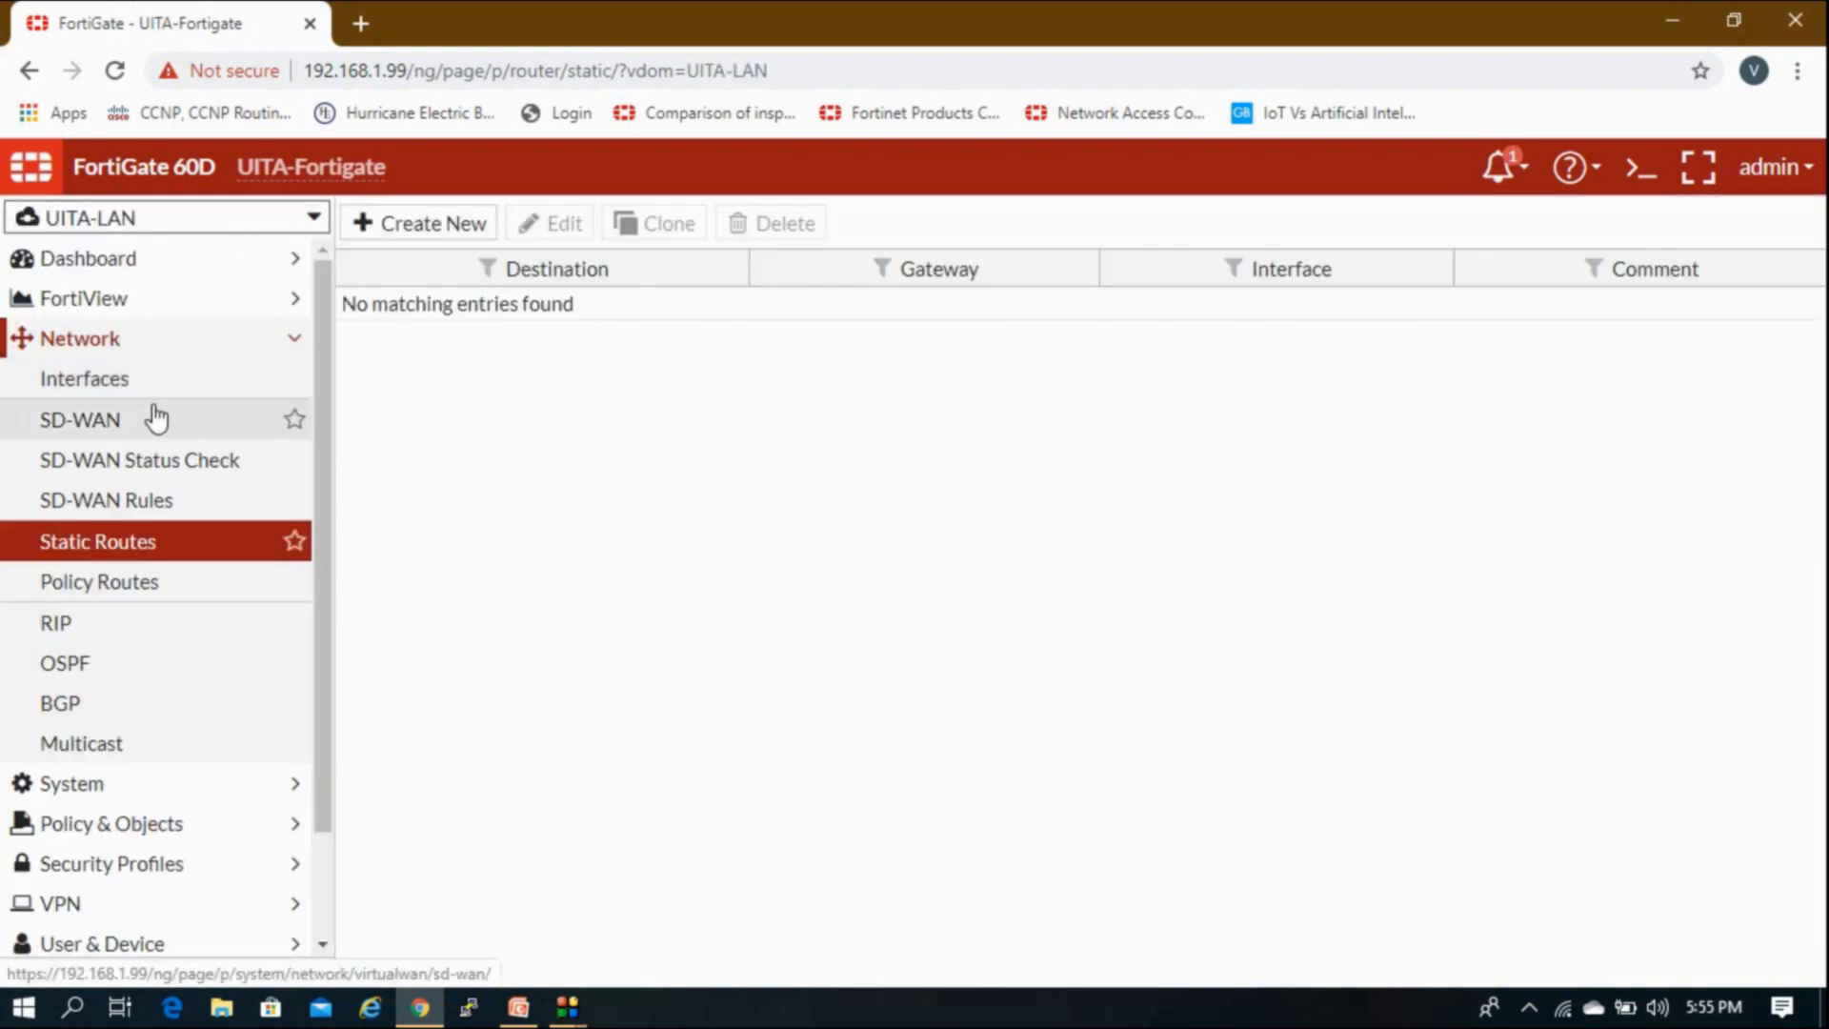
{"action": "left_click", "coordinate": [467, 228]}
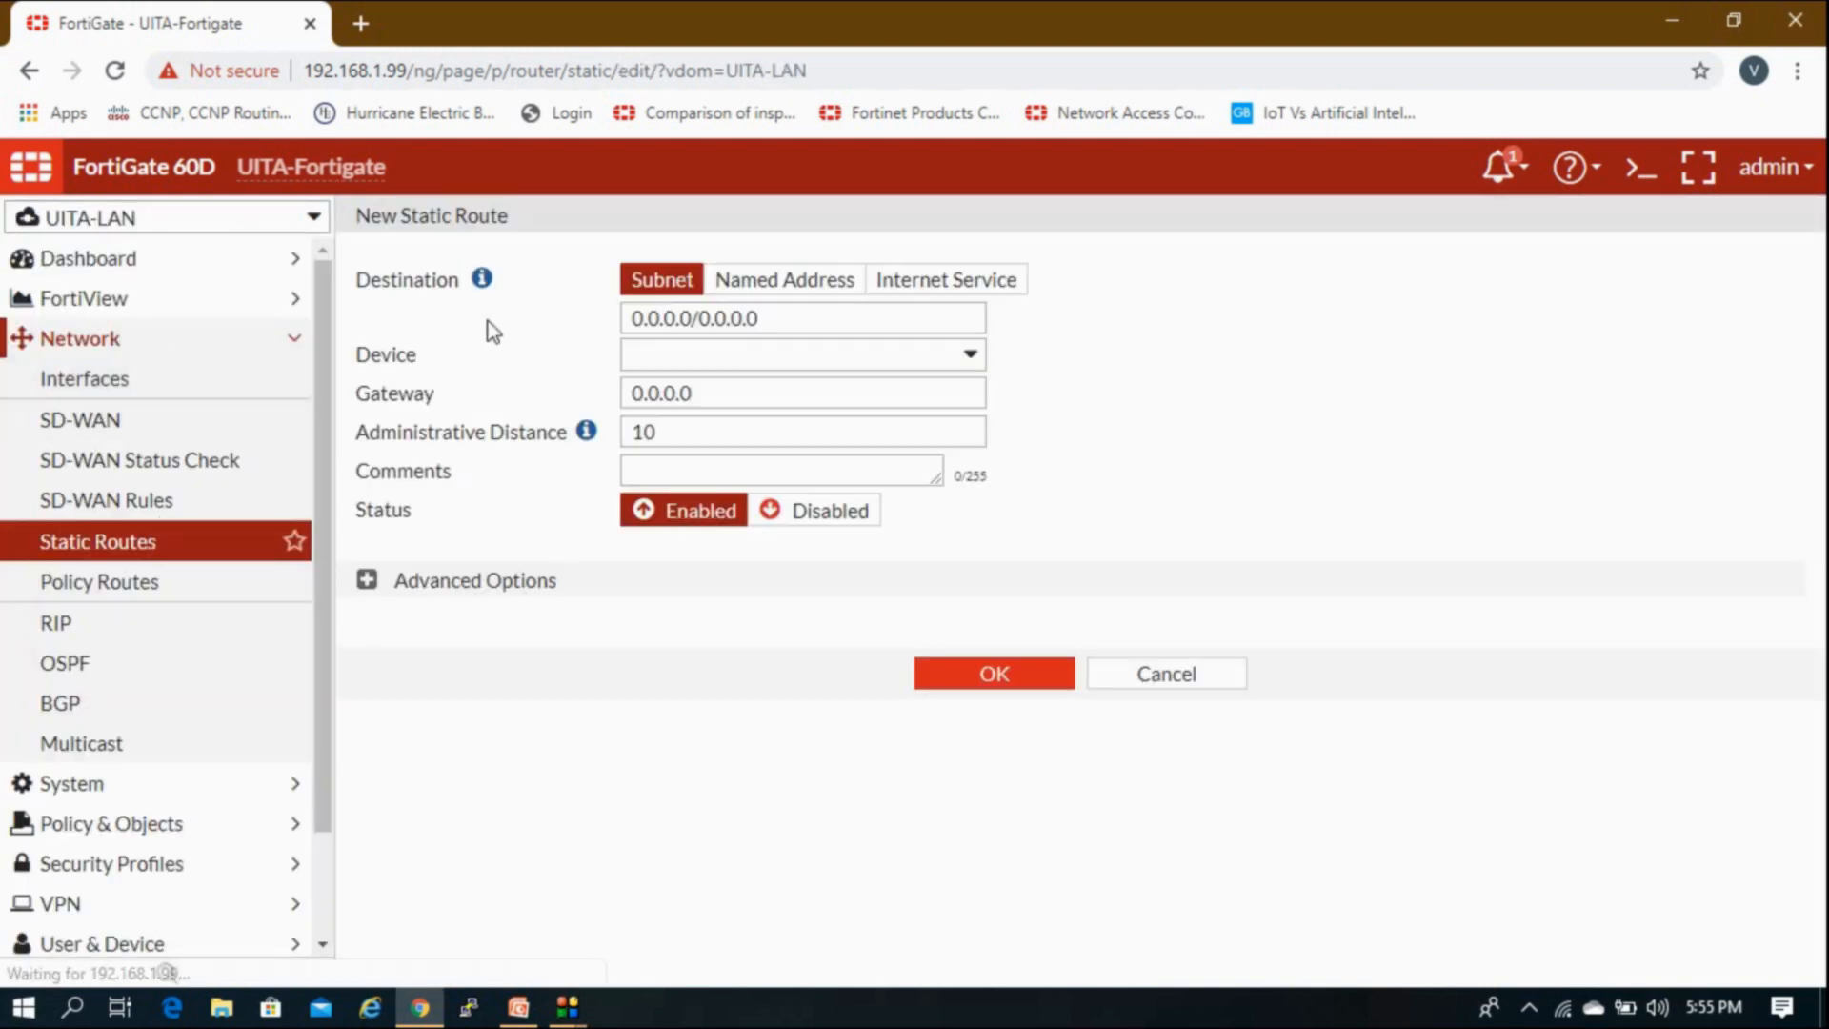
Step: Enter destination 192.168.1.0/24 and choose Root-Lan1 as the outgoing interface
{"action": "left_click", "coordinate": [841, 319]}
{"action": "type", "text": "19"}
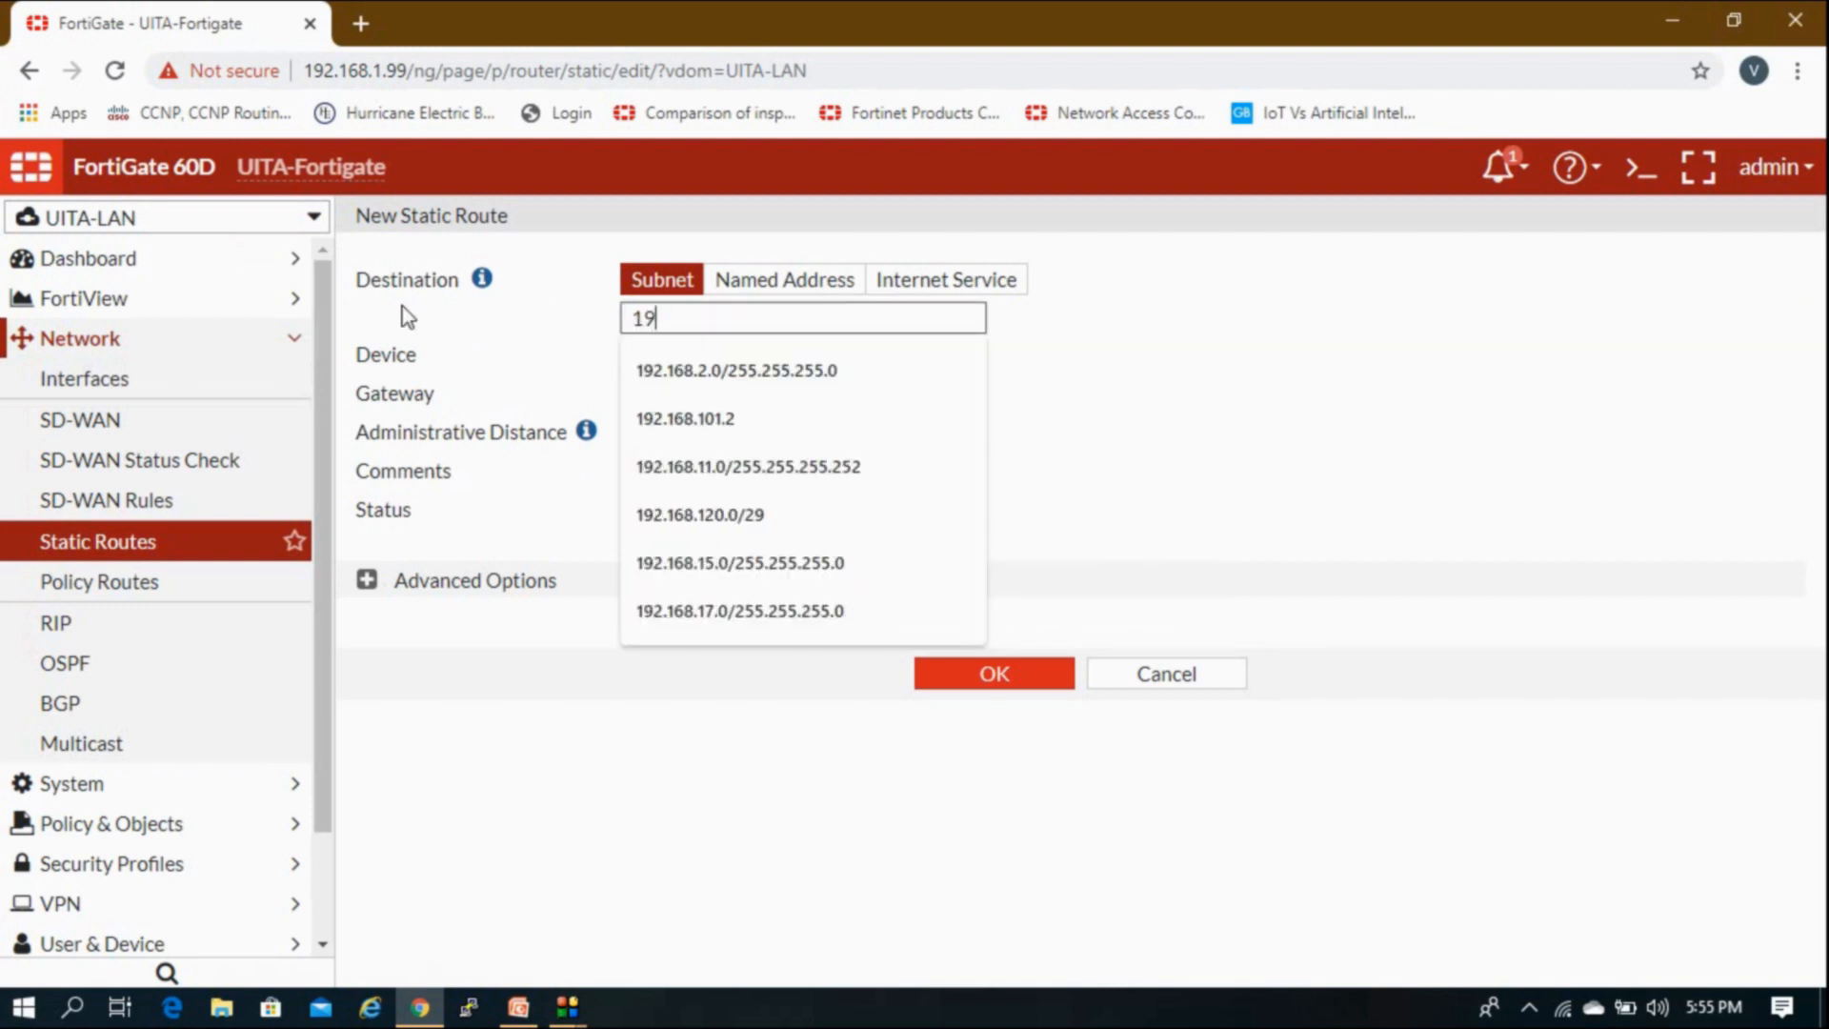
{"action": "type", "text": "2.168.1.0/24"}
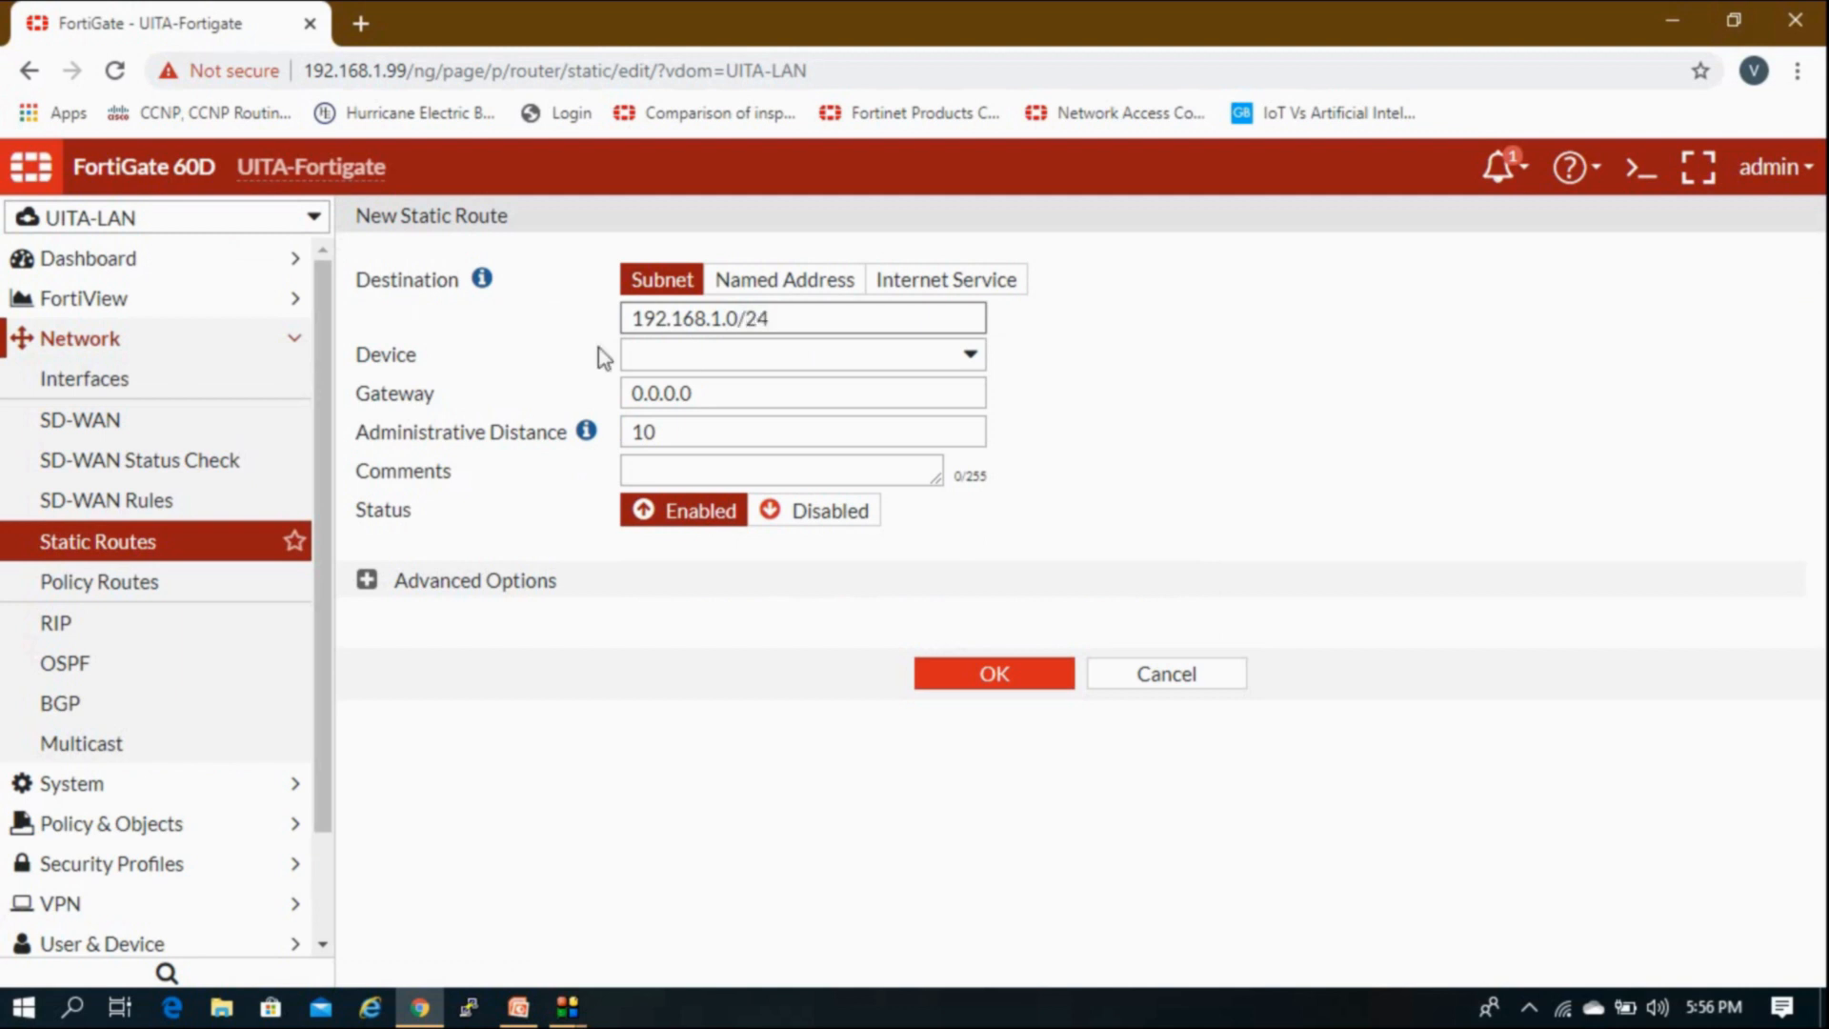
{"action": "left_click", "coordinate": [686, 352]}
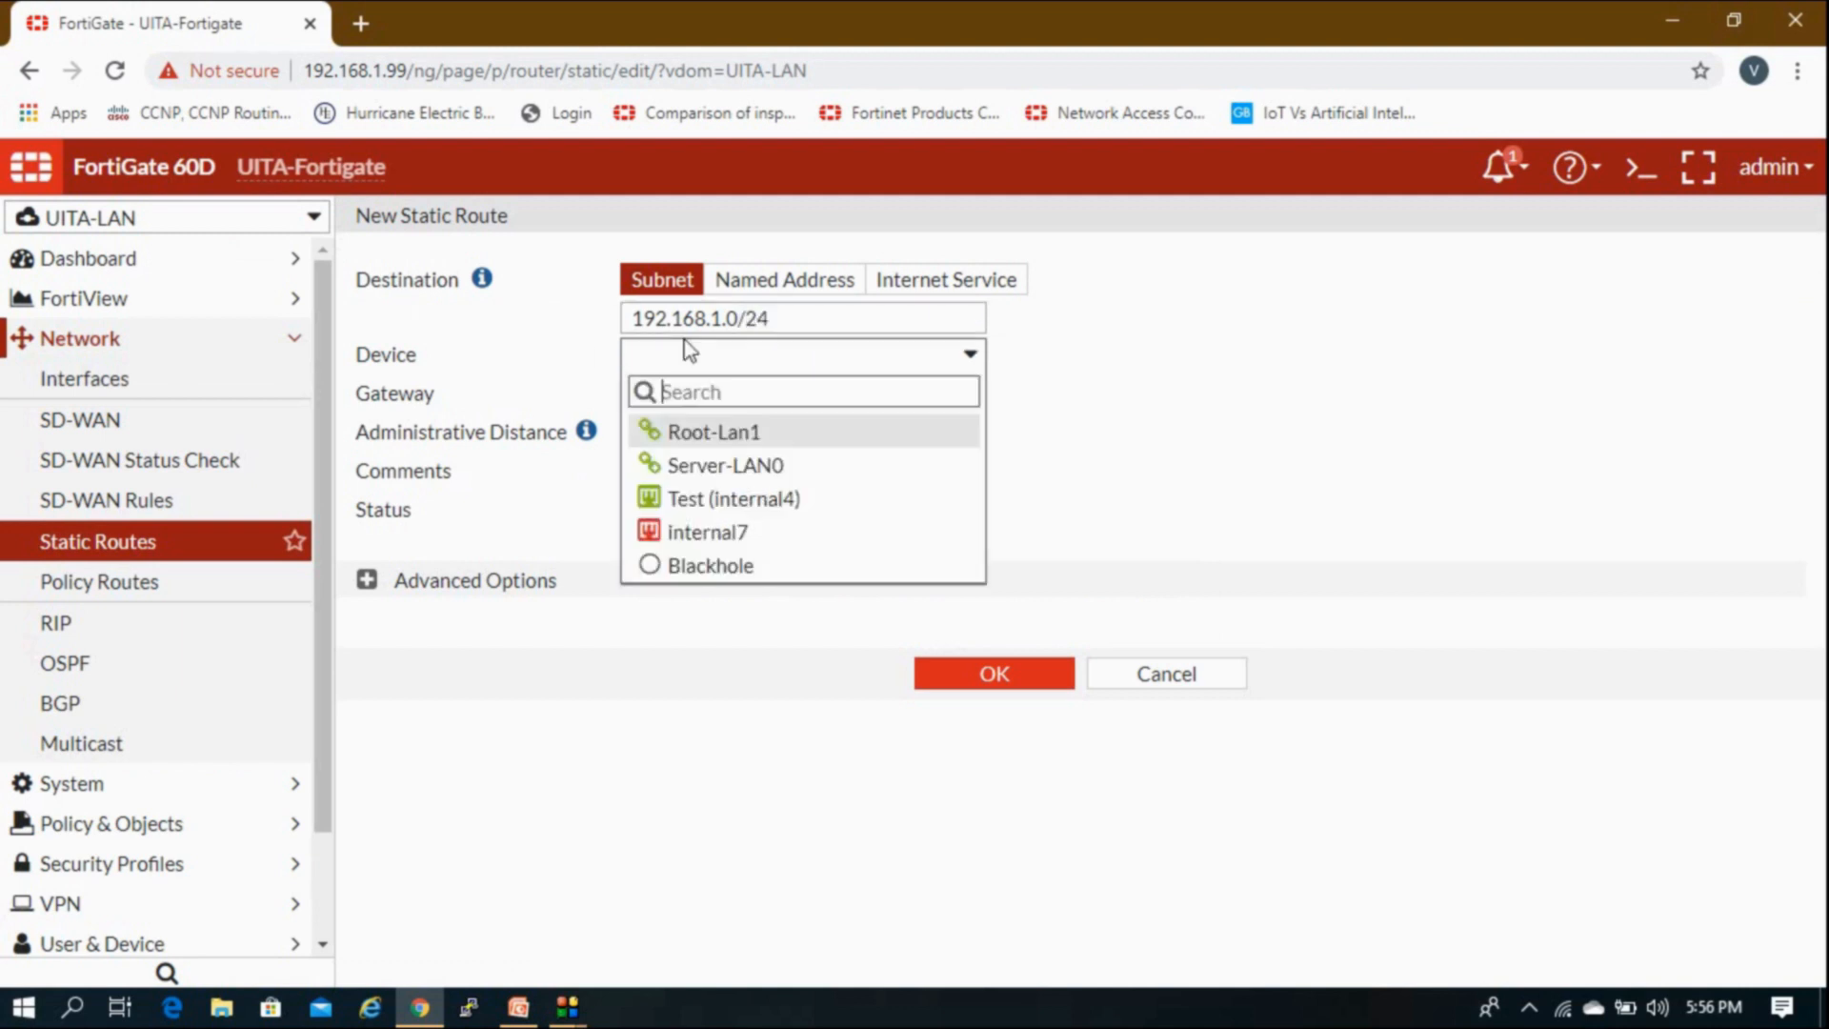
{"action": "left_click", "coordinate": [718, 441]}
Step: Set the gateway to 10.20.20.1 and save the static route
{"action": "left_click", "coordinate": [718, 394]}
{"action": "left_click_drag", "start_coordinate": [718, 393], "coordinate": [422, 400]}
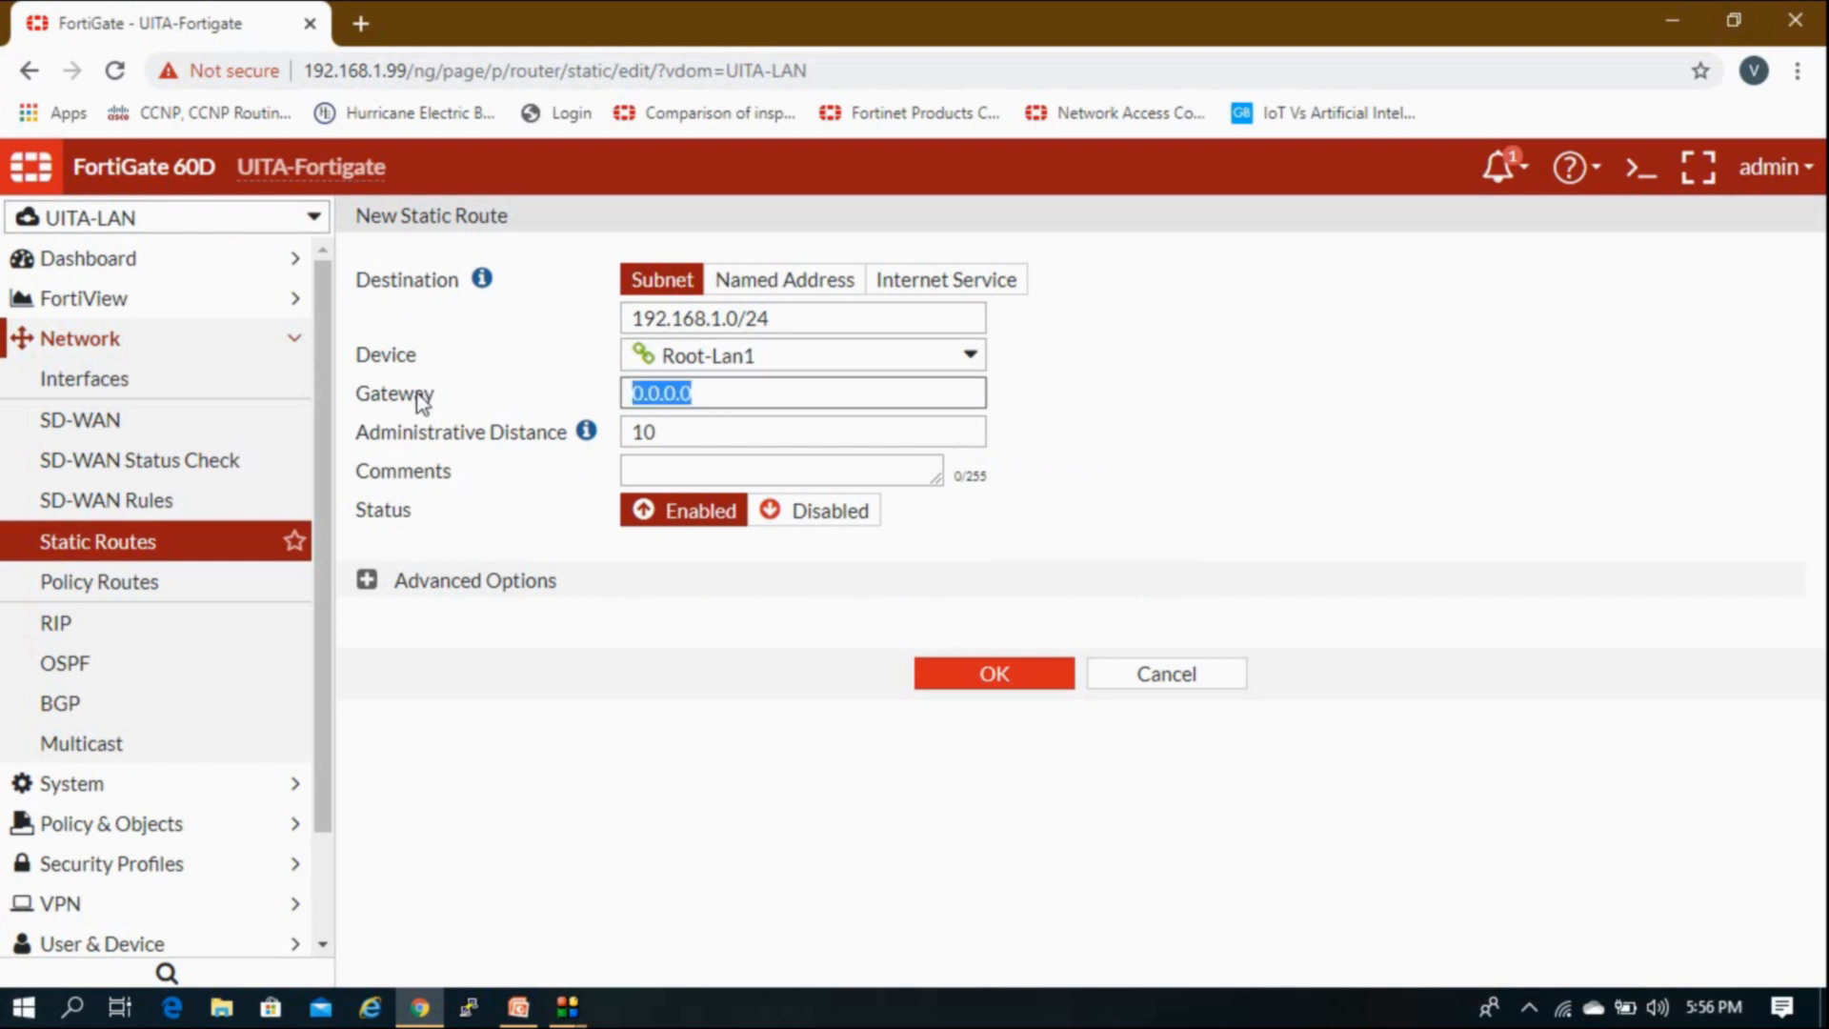
{"action": "type", "text": "10.20.20"}
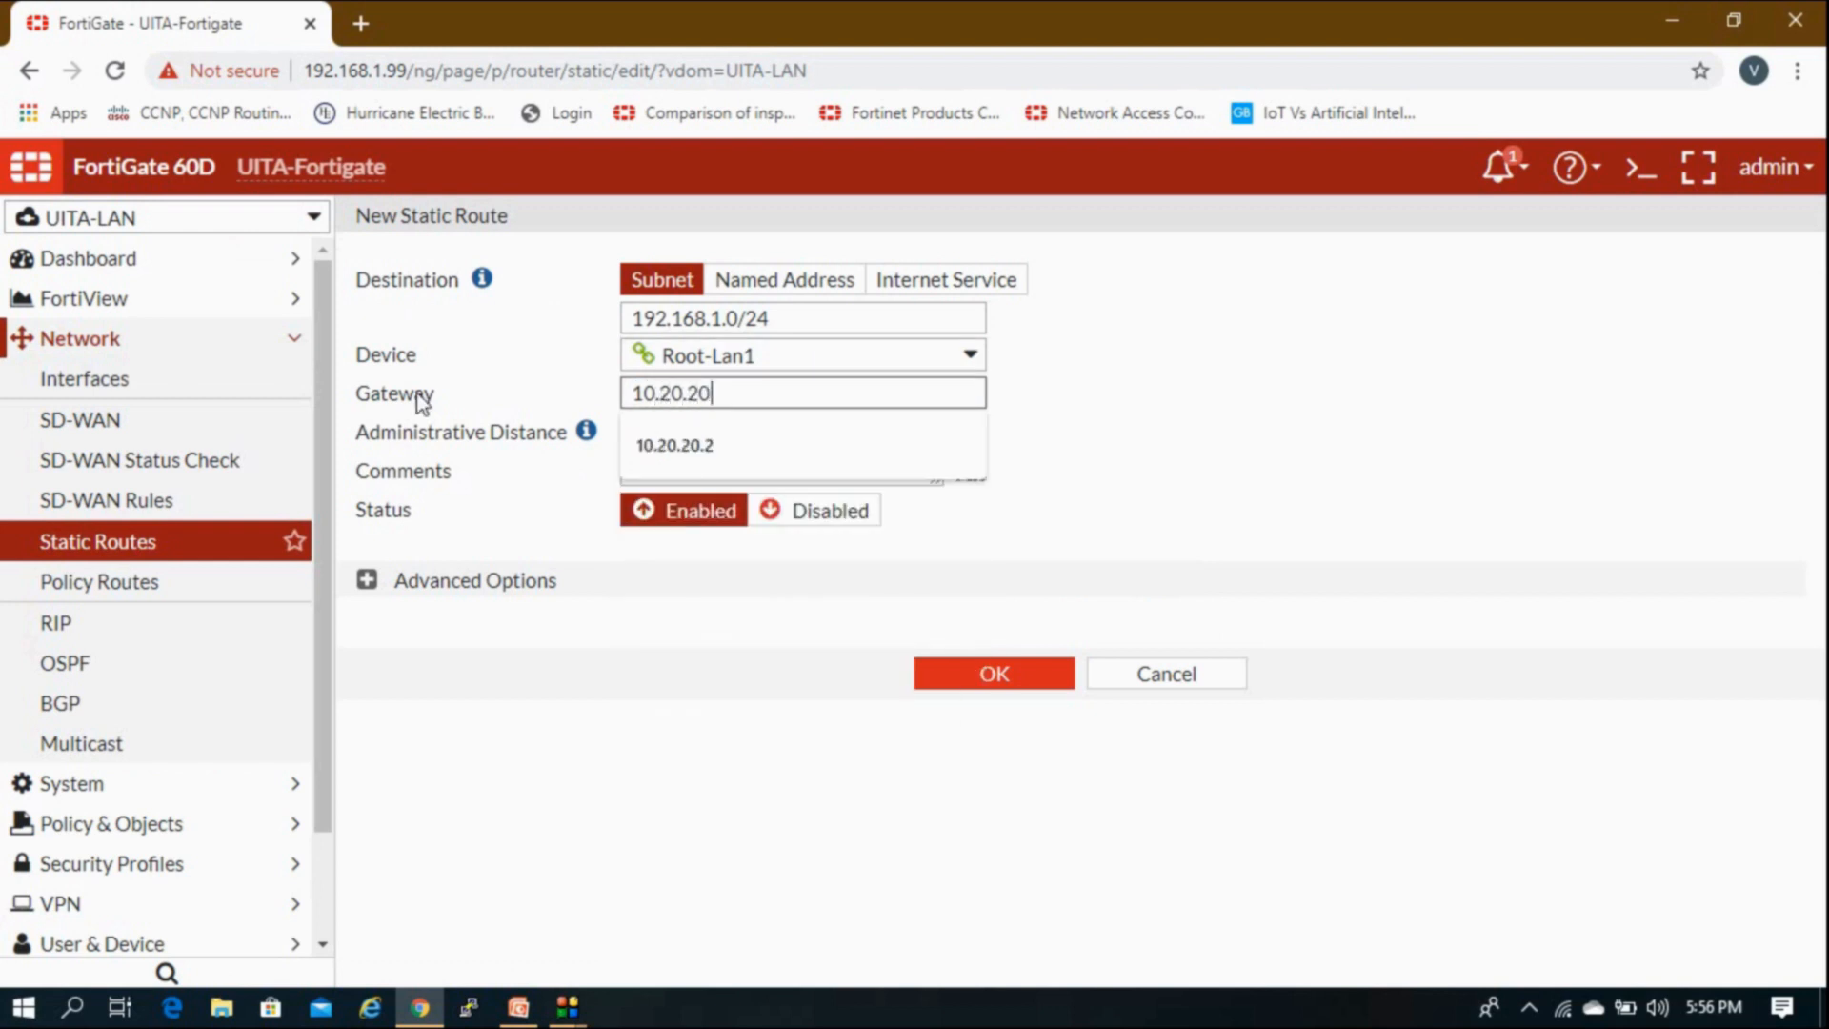
{"action": "type", "text": "."}
{"action": "key", "text": "Down"}
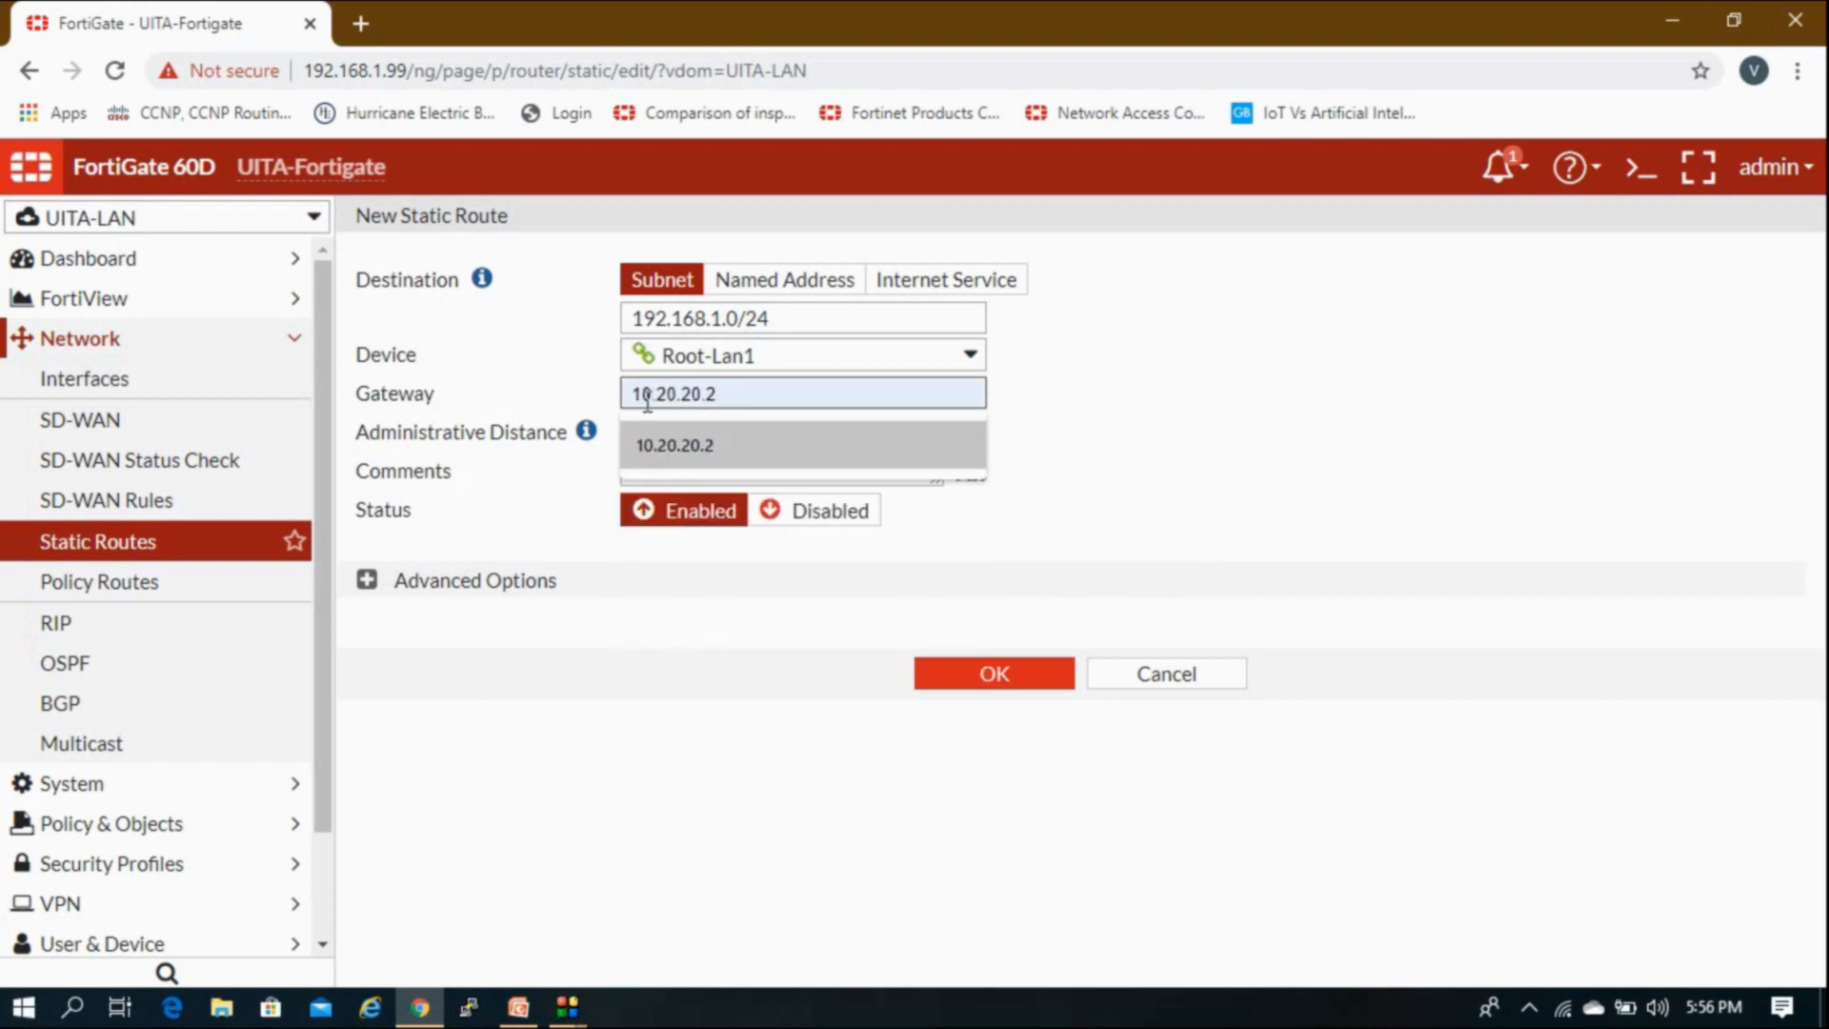
{"action": "left_click", "coordinate": [689, 436]}
{"action": "key", "text": "BackSpace"}
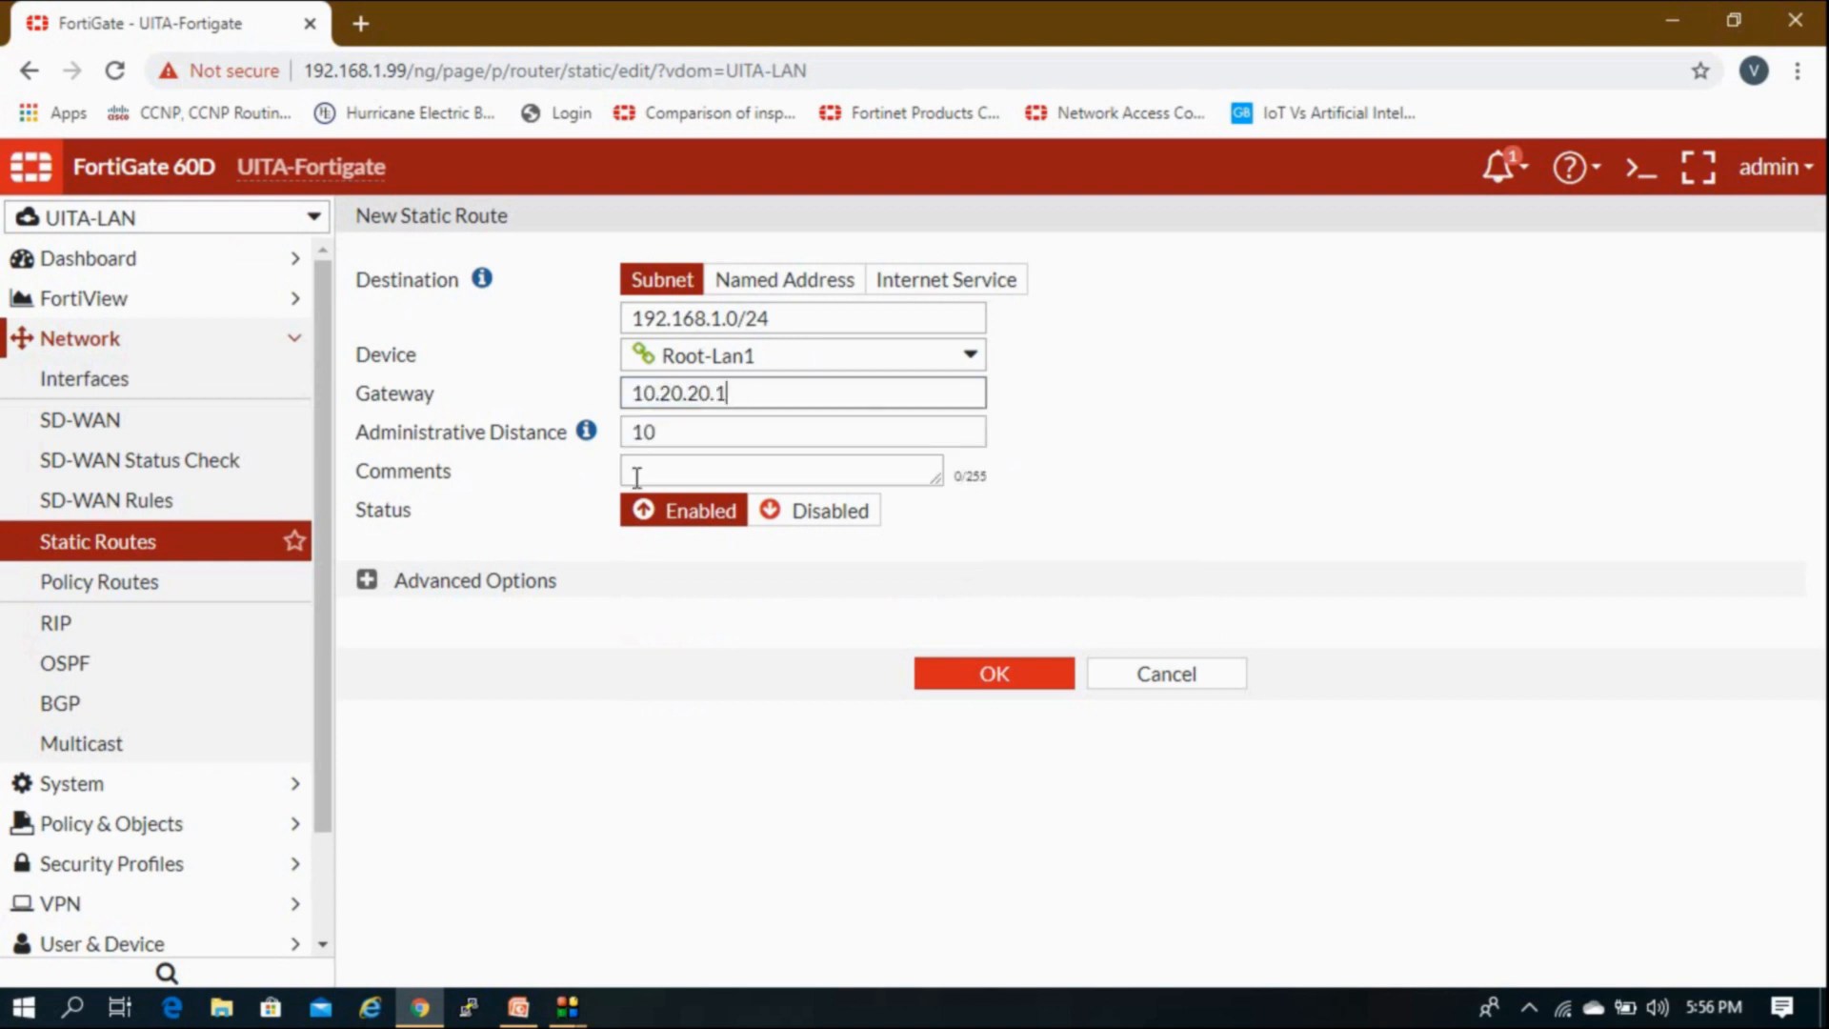
{"action": "left_click", "coordinate": [368, 583]}
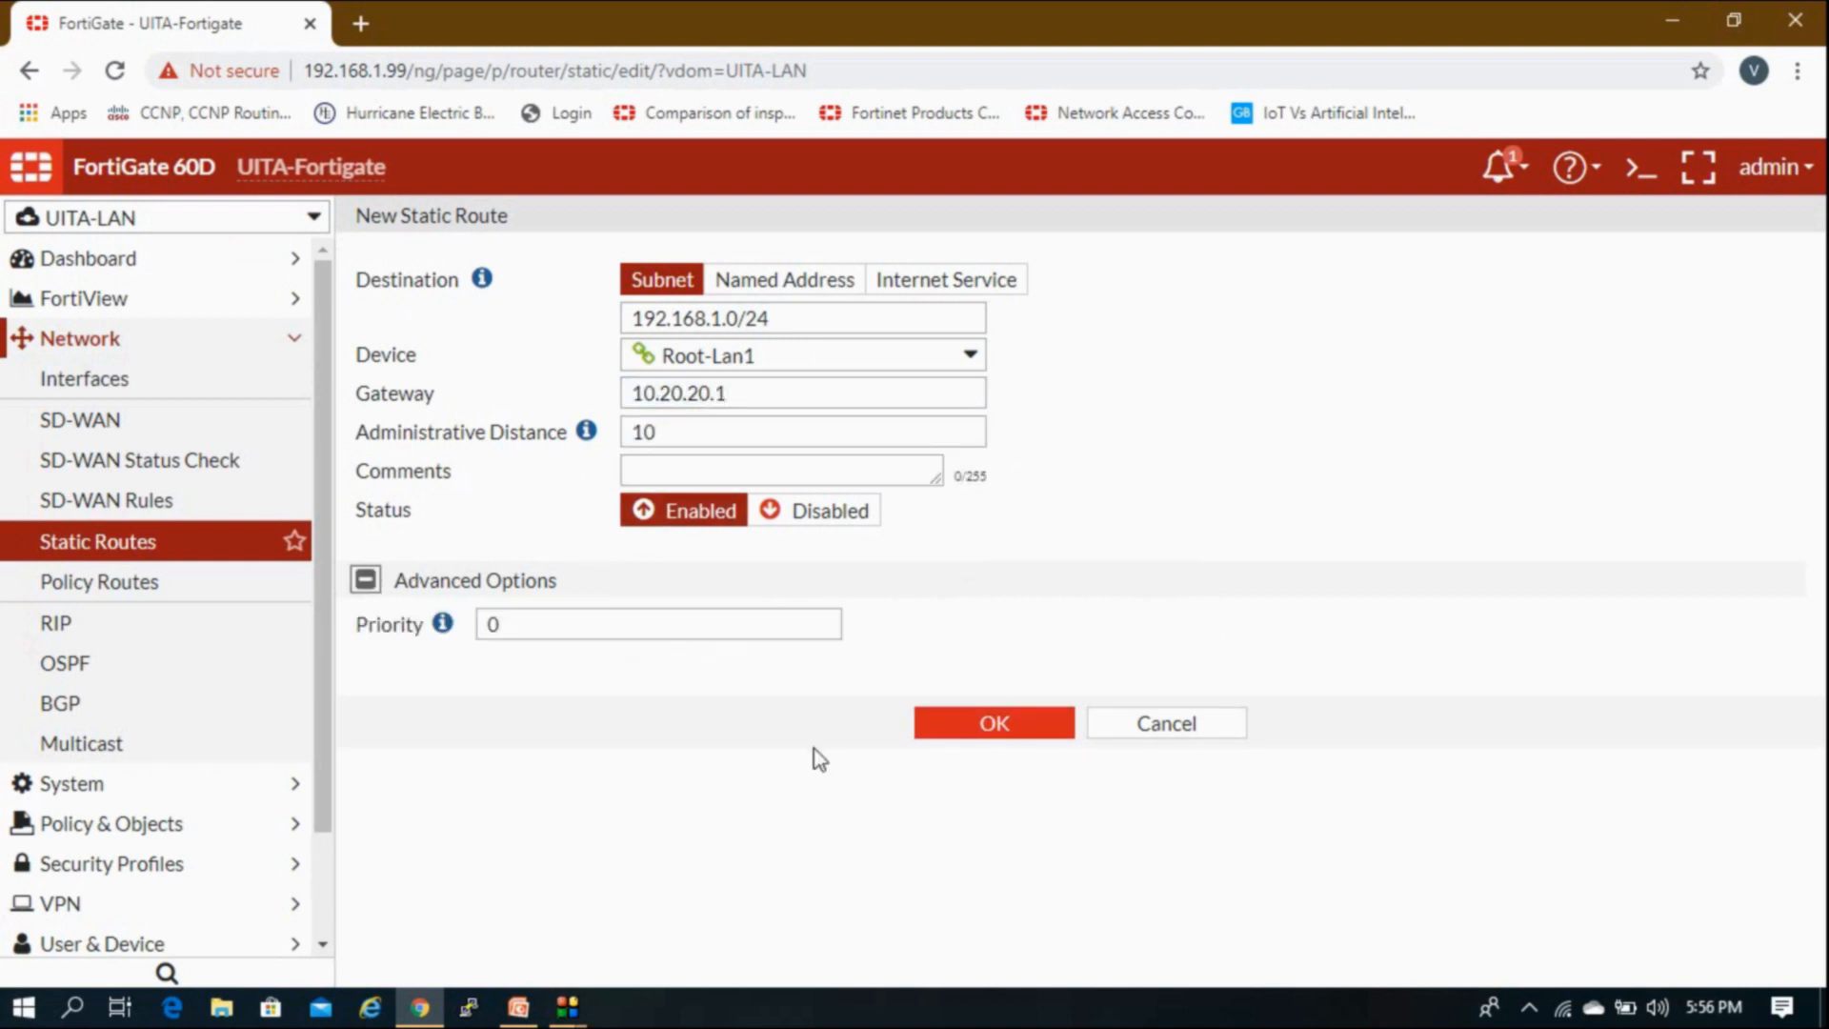
{"action": "left_click", "coordinate": [992, 726]}
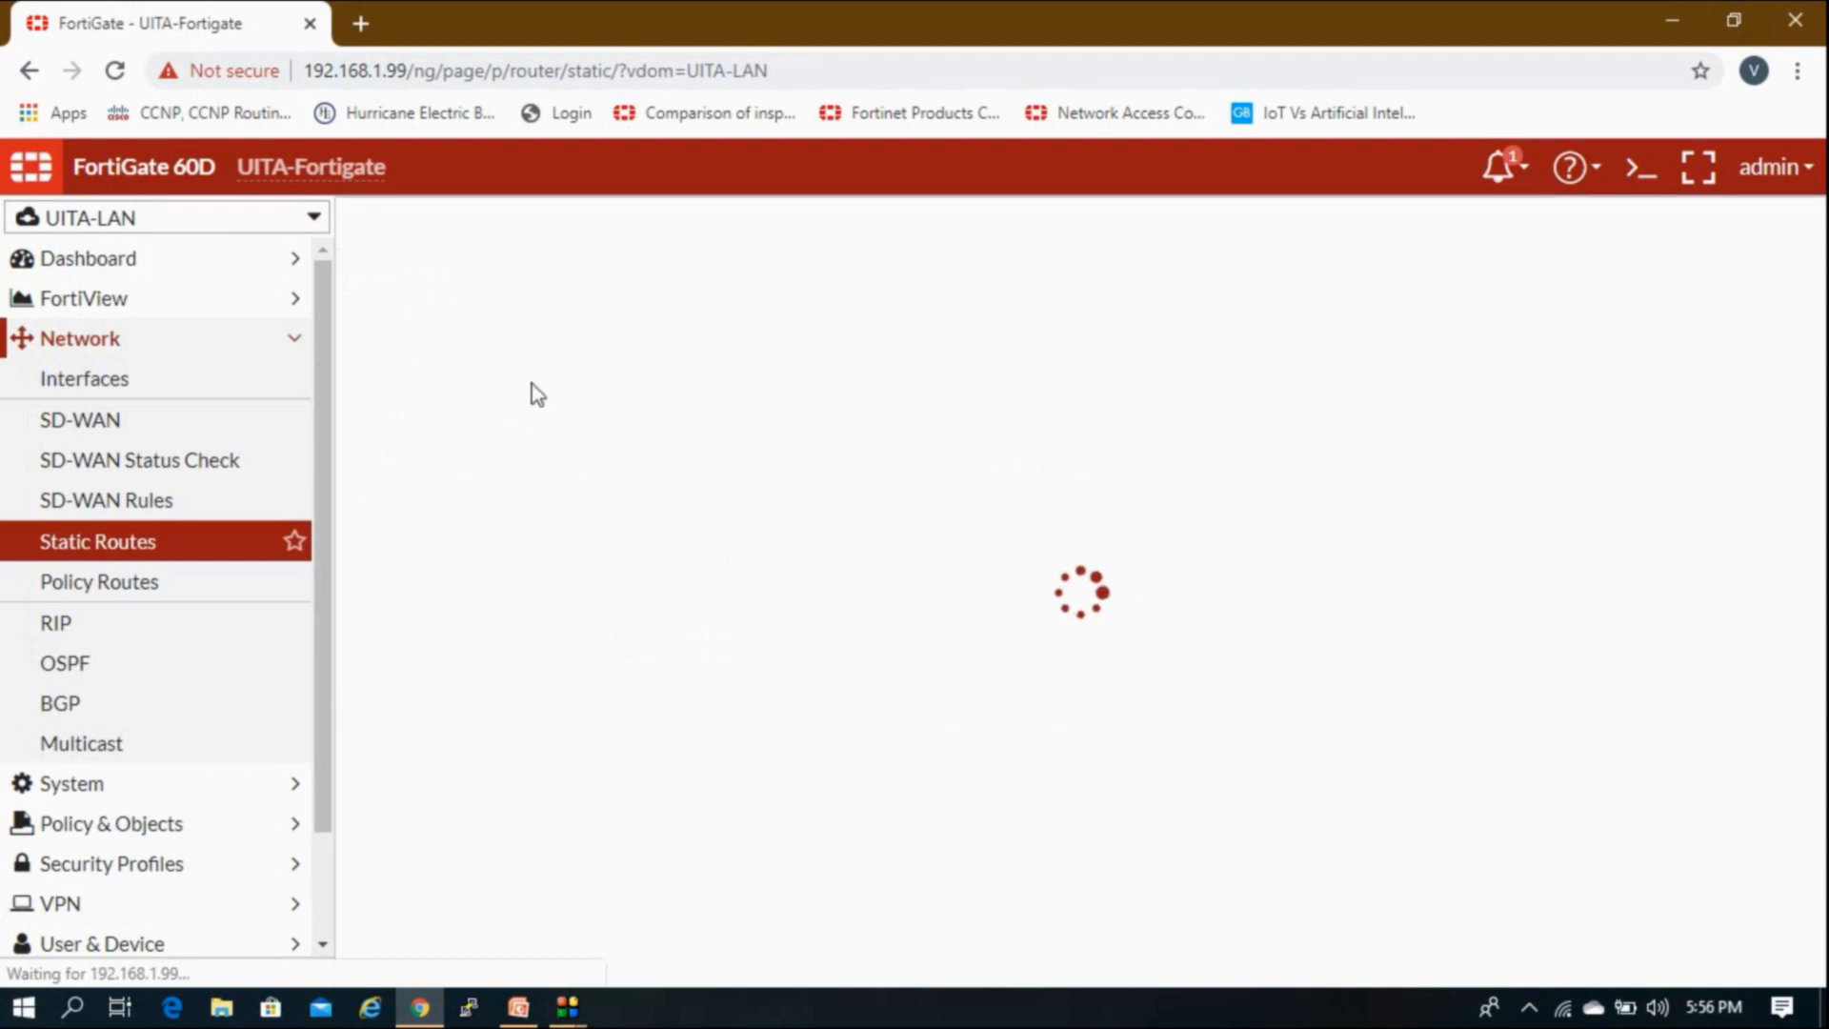
{"action": "left_click", "coordinate": [229, 352]}
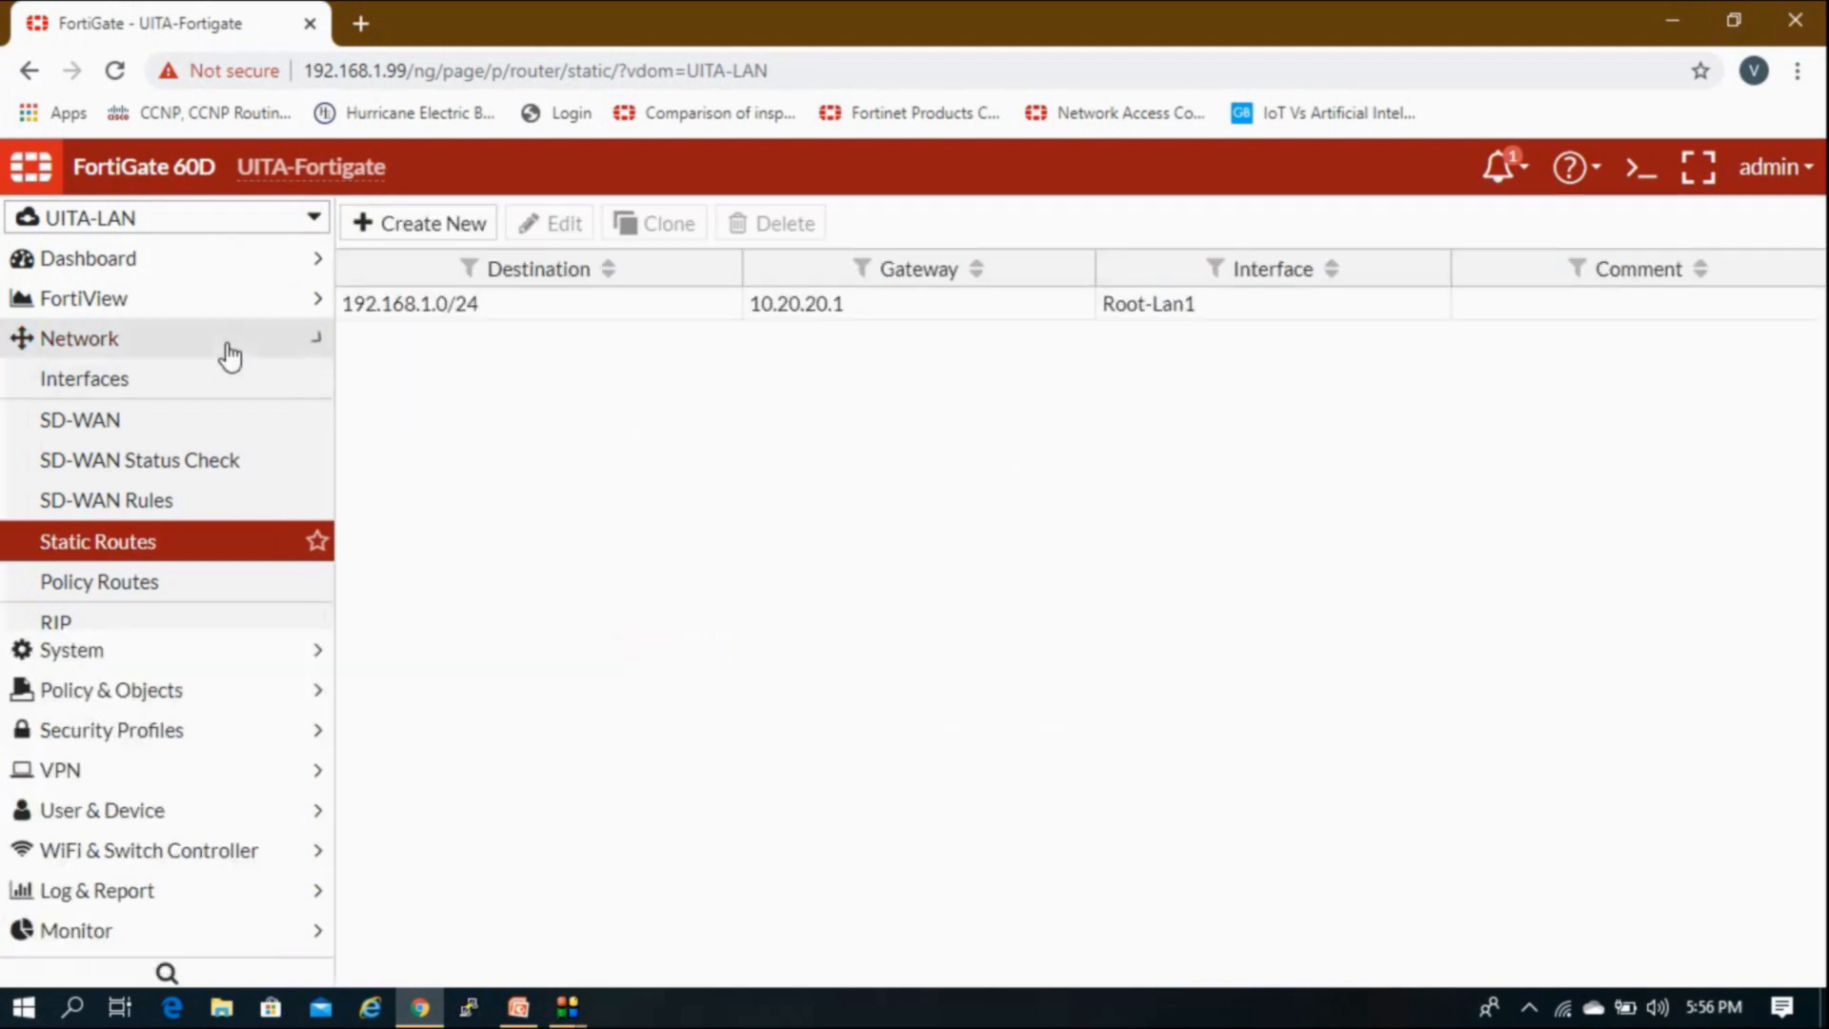
{"action": "left_click", "coordinate": [202, 436]}
Step: Create a new IPv4 policy Lan-Root with incoming Root-Lan1 and outgoing Test (internal4)
{"action": "left_click", "coordinate": [147, 465]}
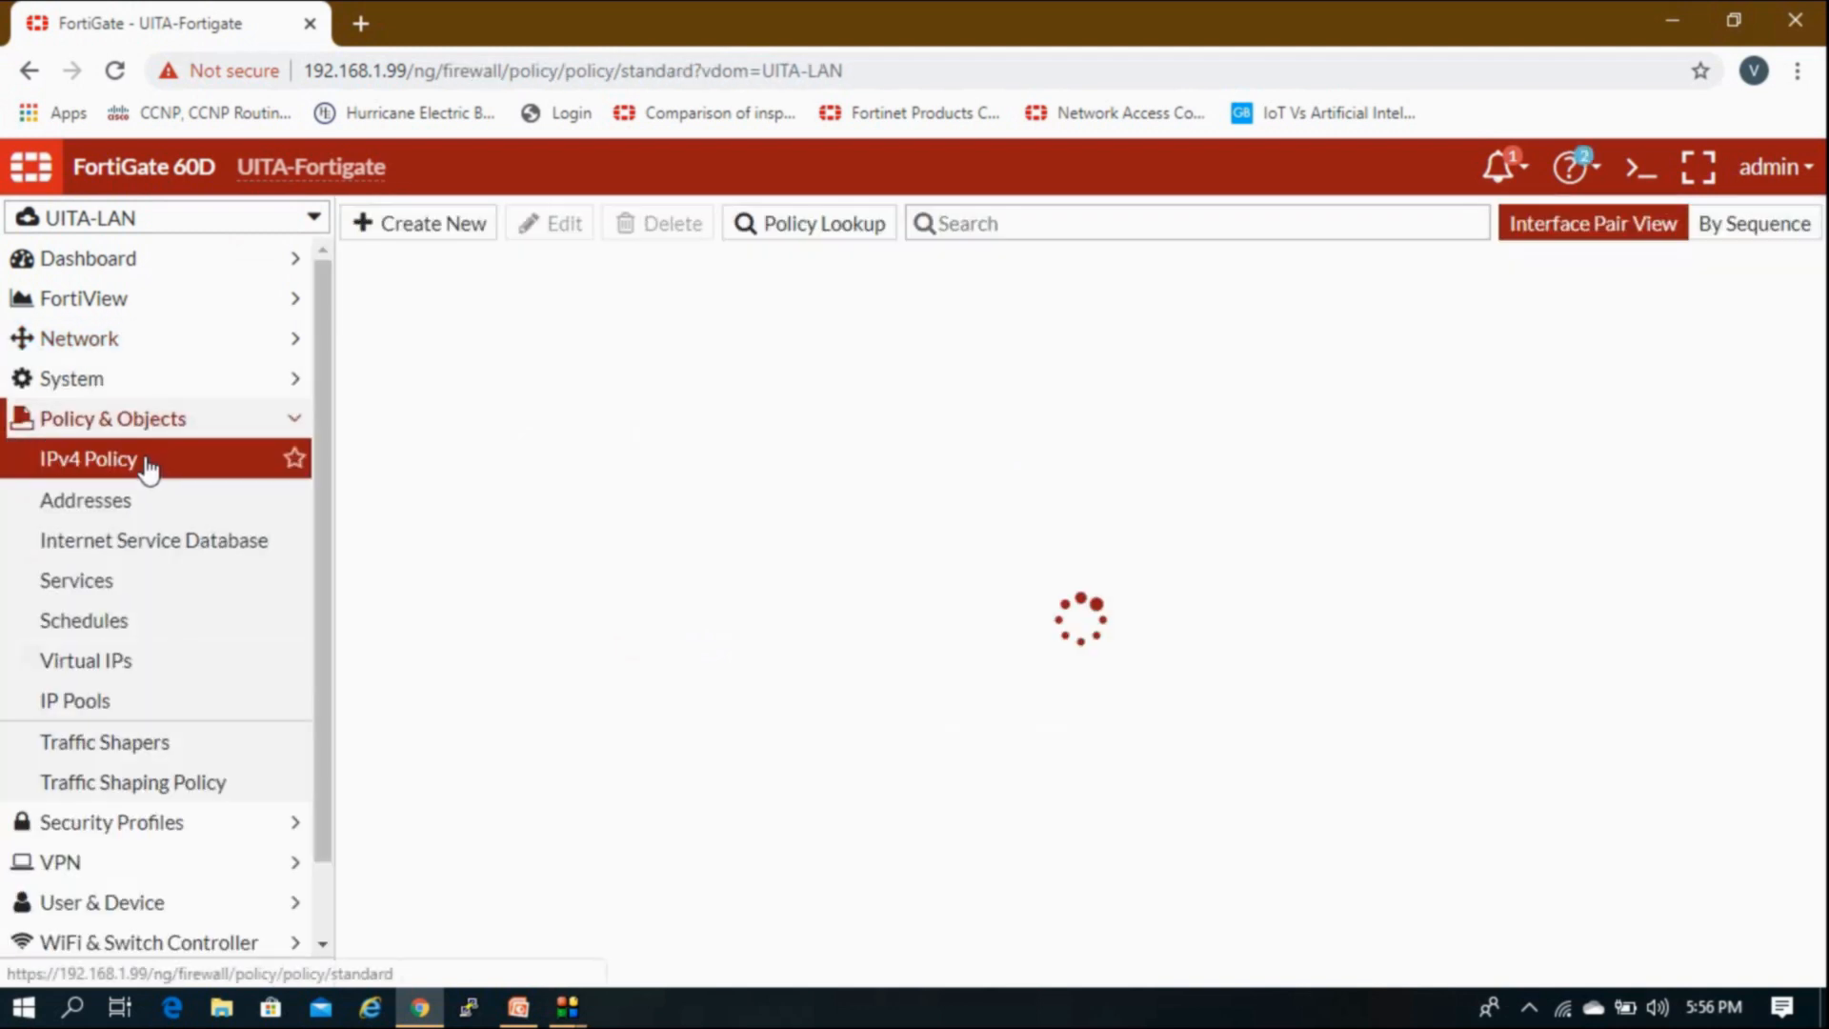
{"action": "left_click", "coordinate": [464, 225]}
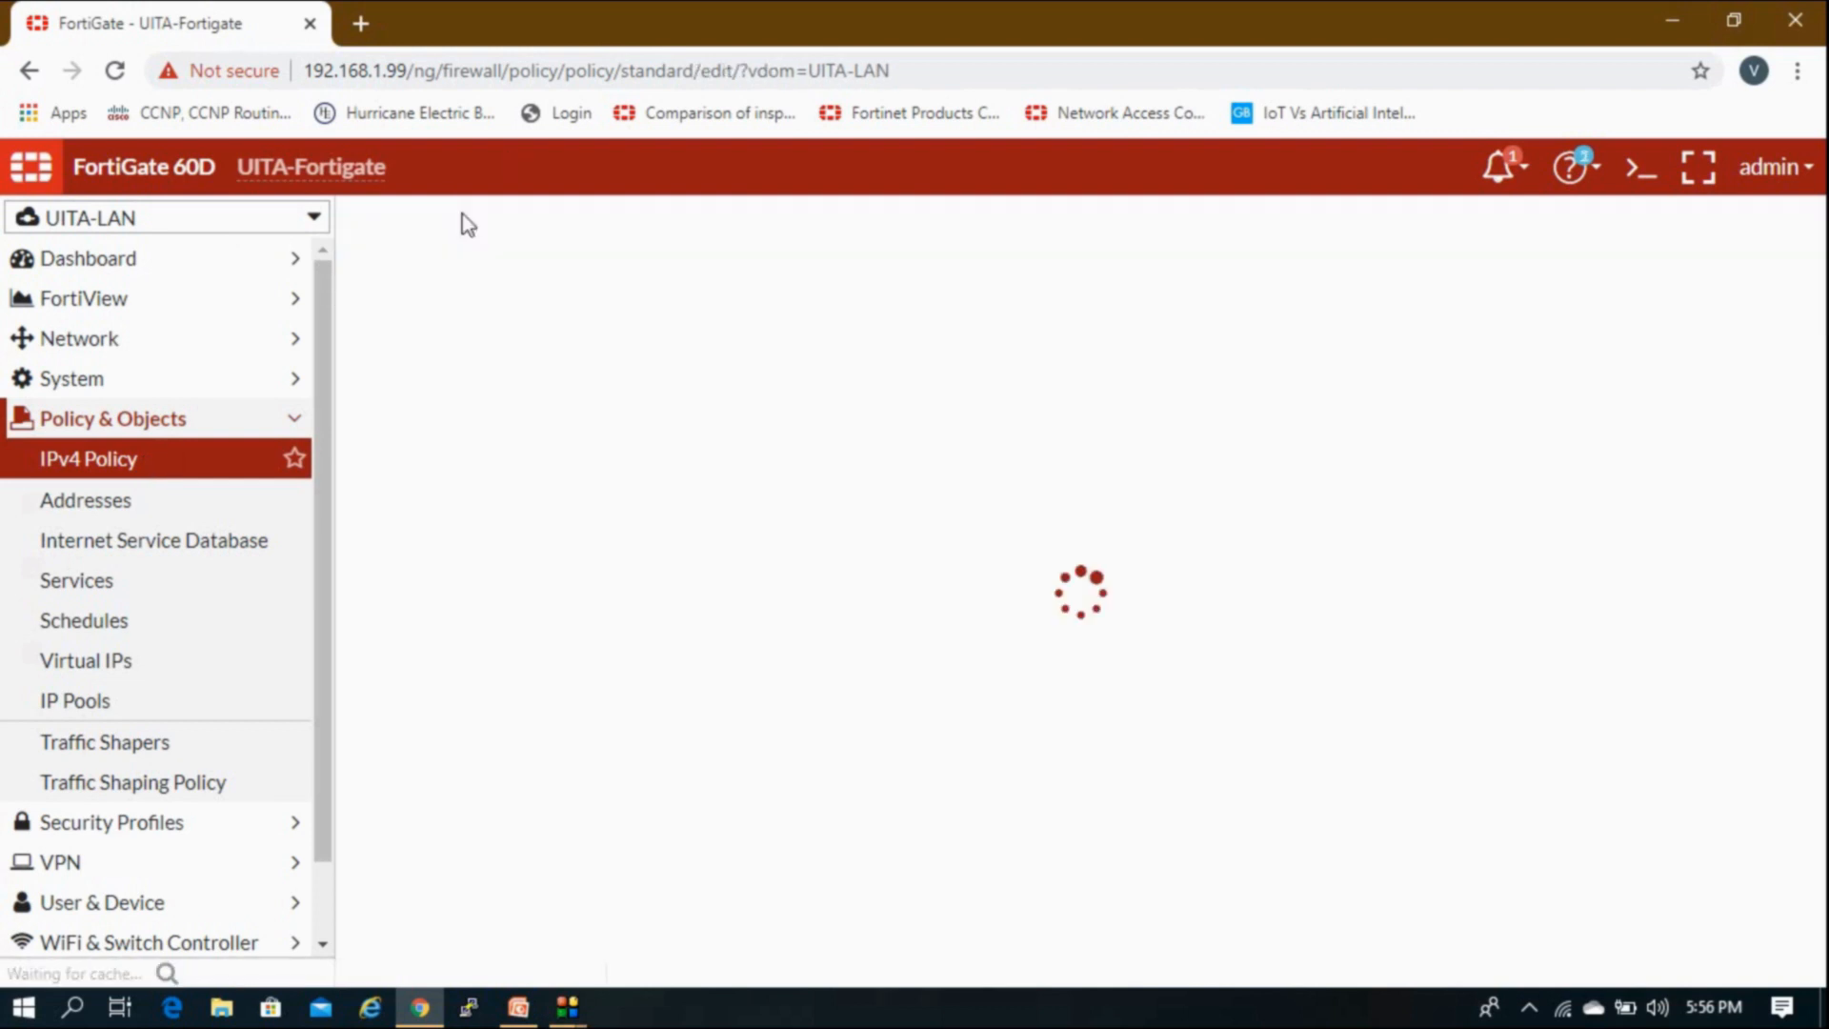
{"action": "left_click", "coordinate": [621, 306]}
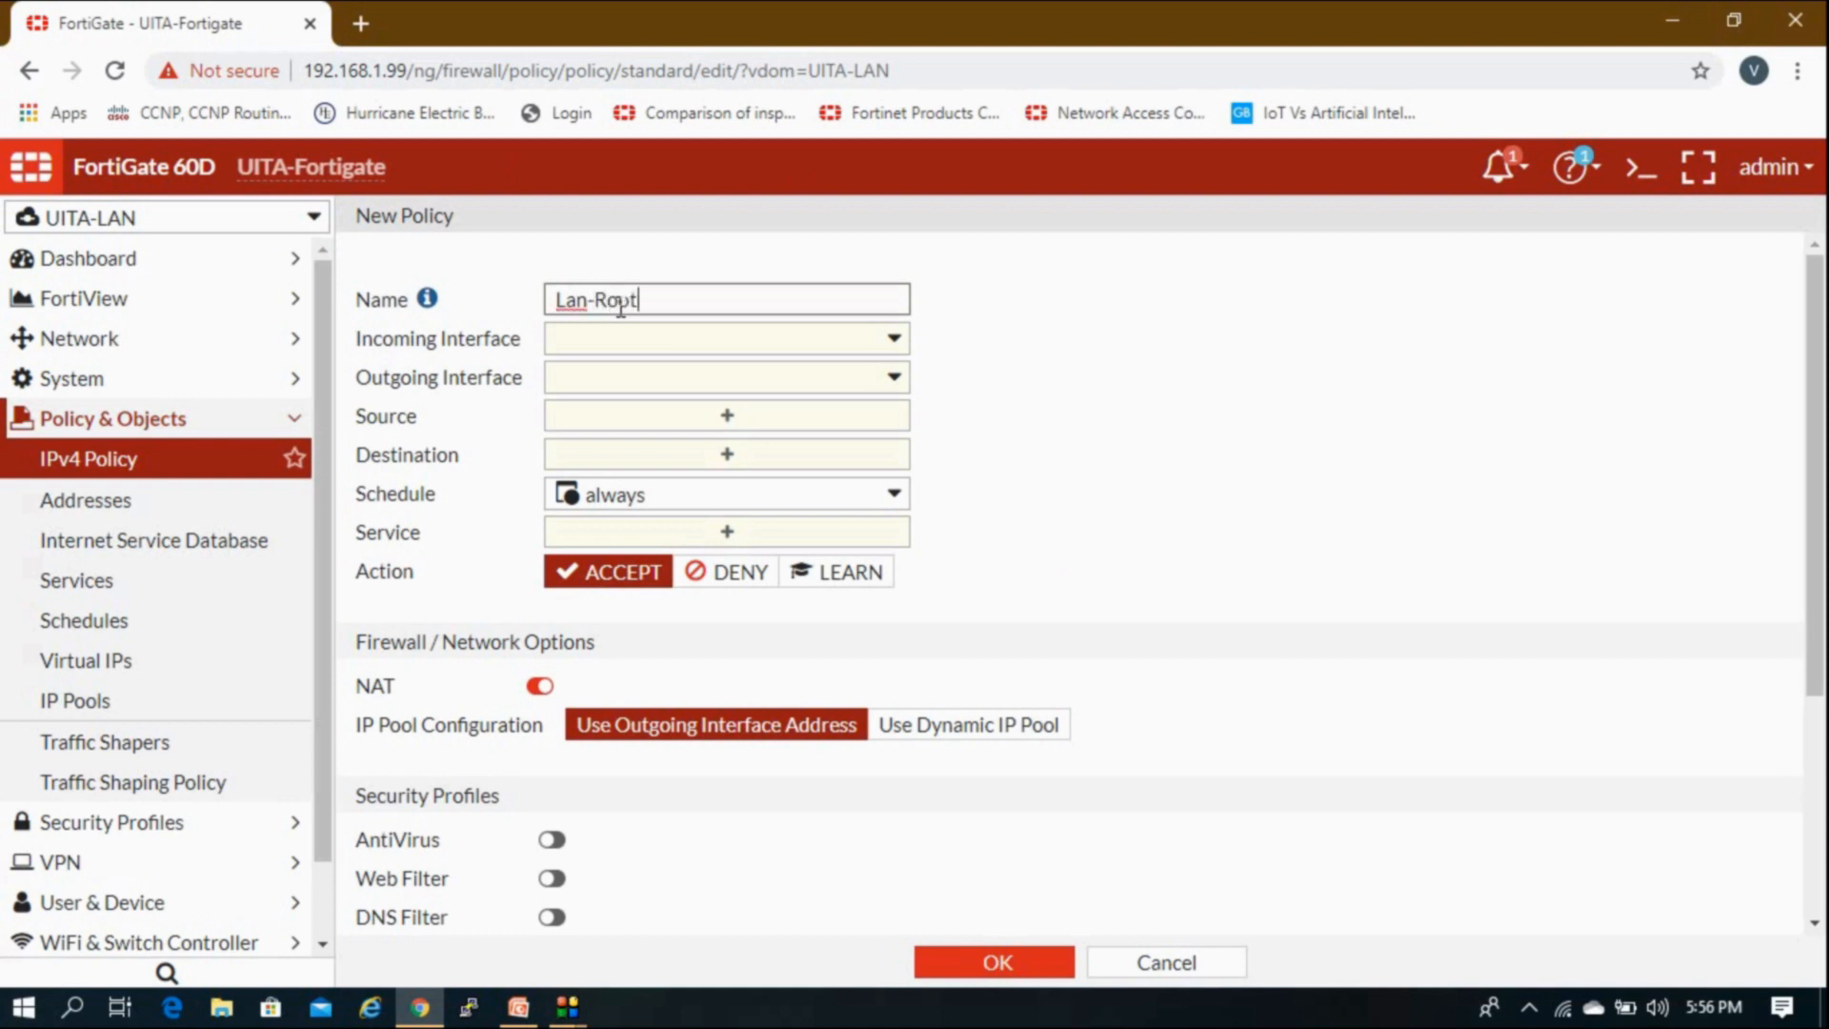
{"action": "left_click", "coordinate": [658, 339]}
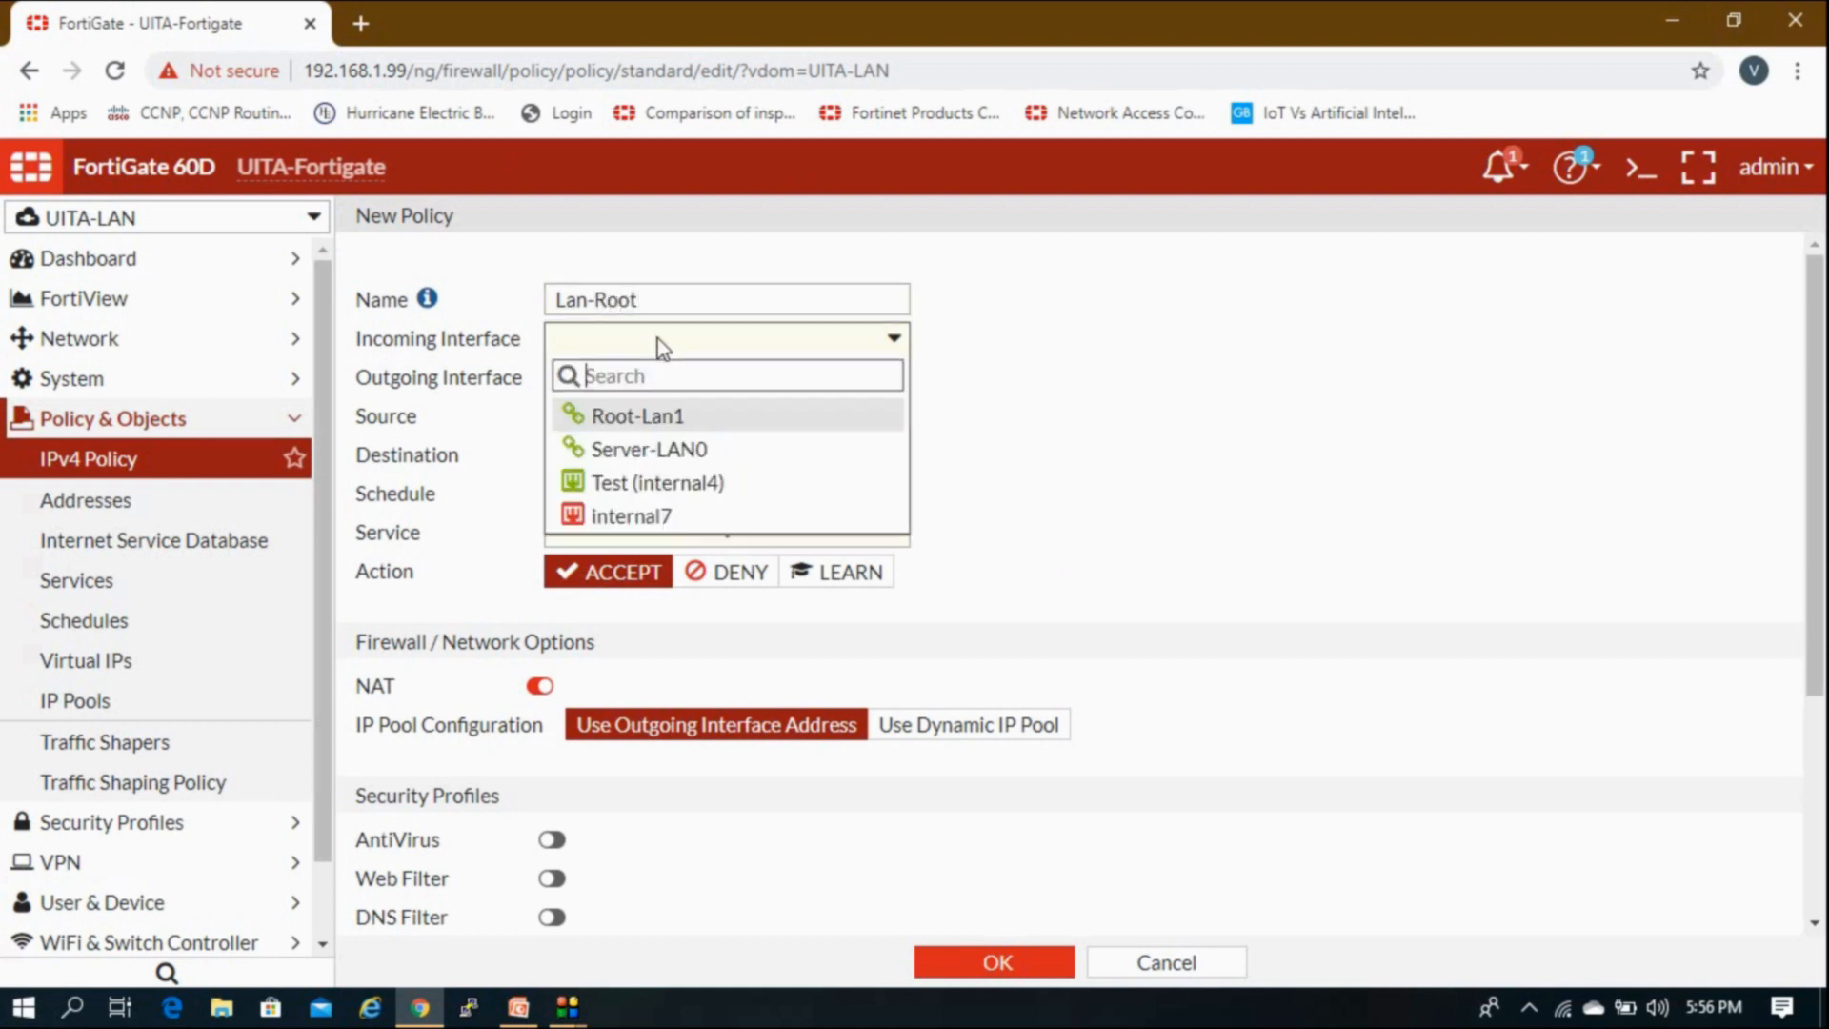
{"action": "left_click", "coordinate": [669, 419]}
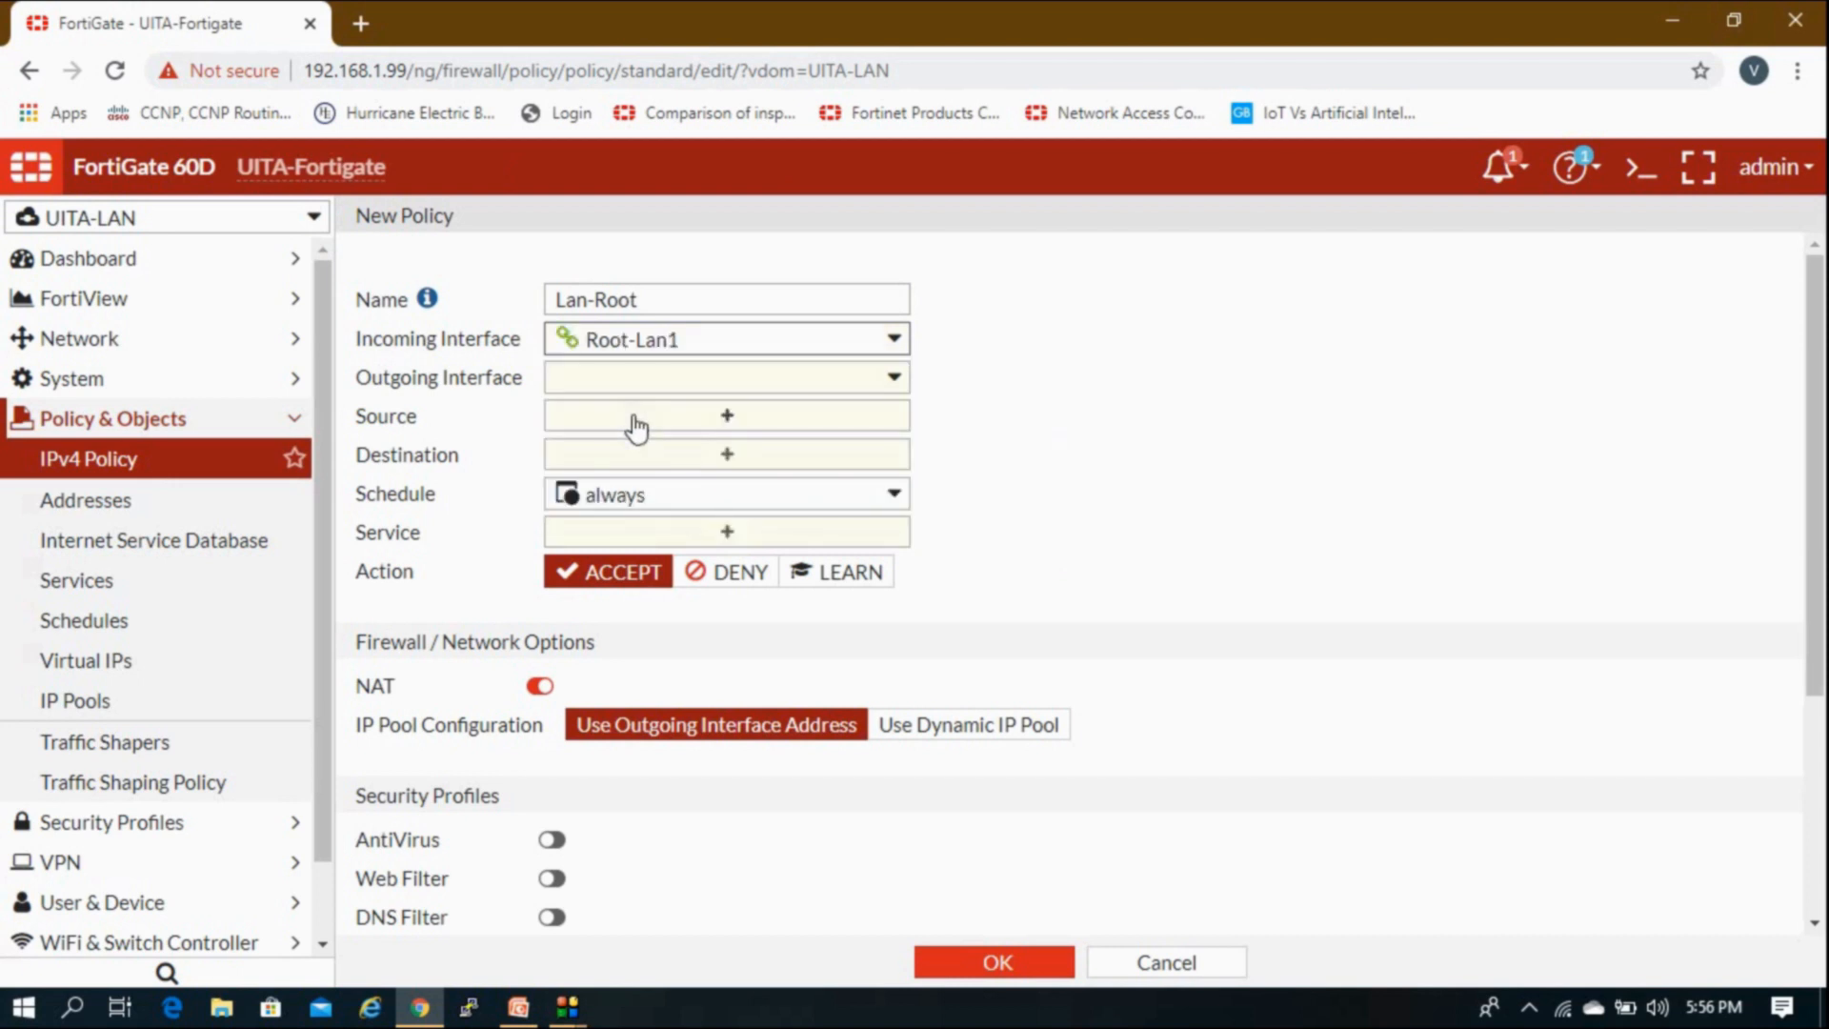
{"action": "left_click", "coordinate": [632, 381]}
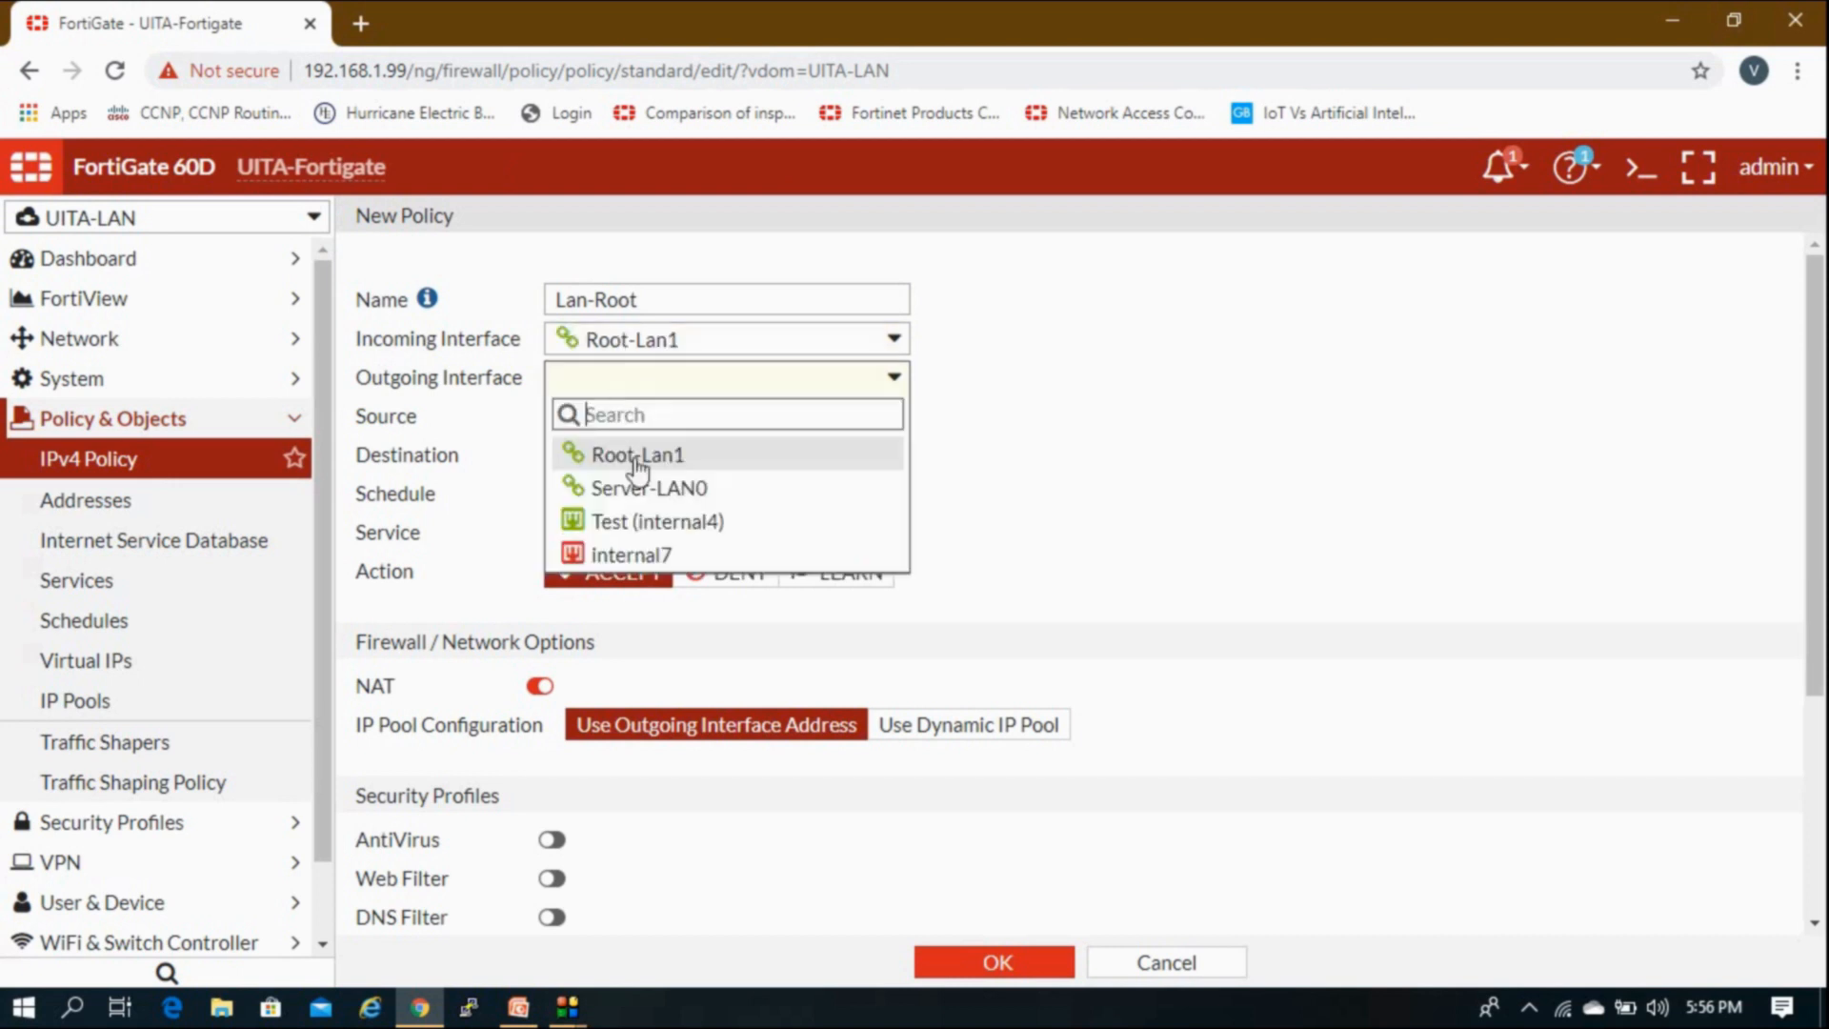
{"action": "left_click", "coordinate": [639, 527]}
{"action": "left_click", "coordinate": [694, 416]}
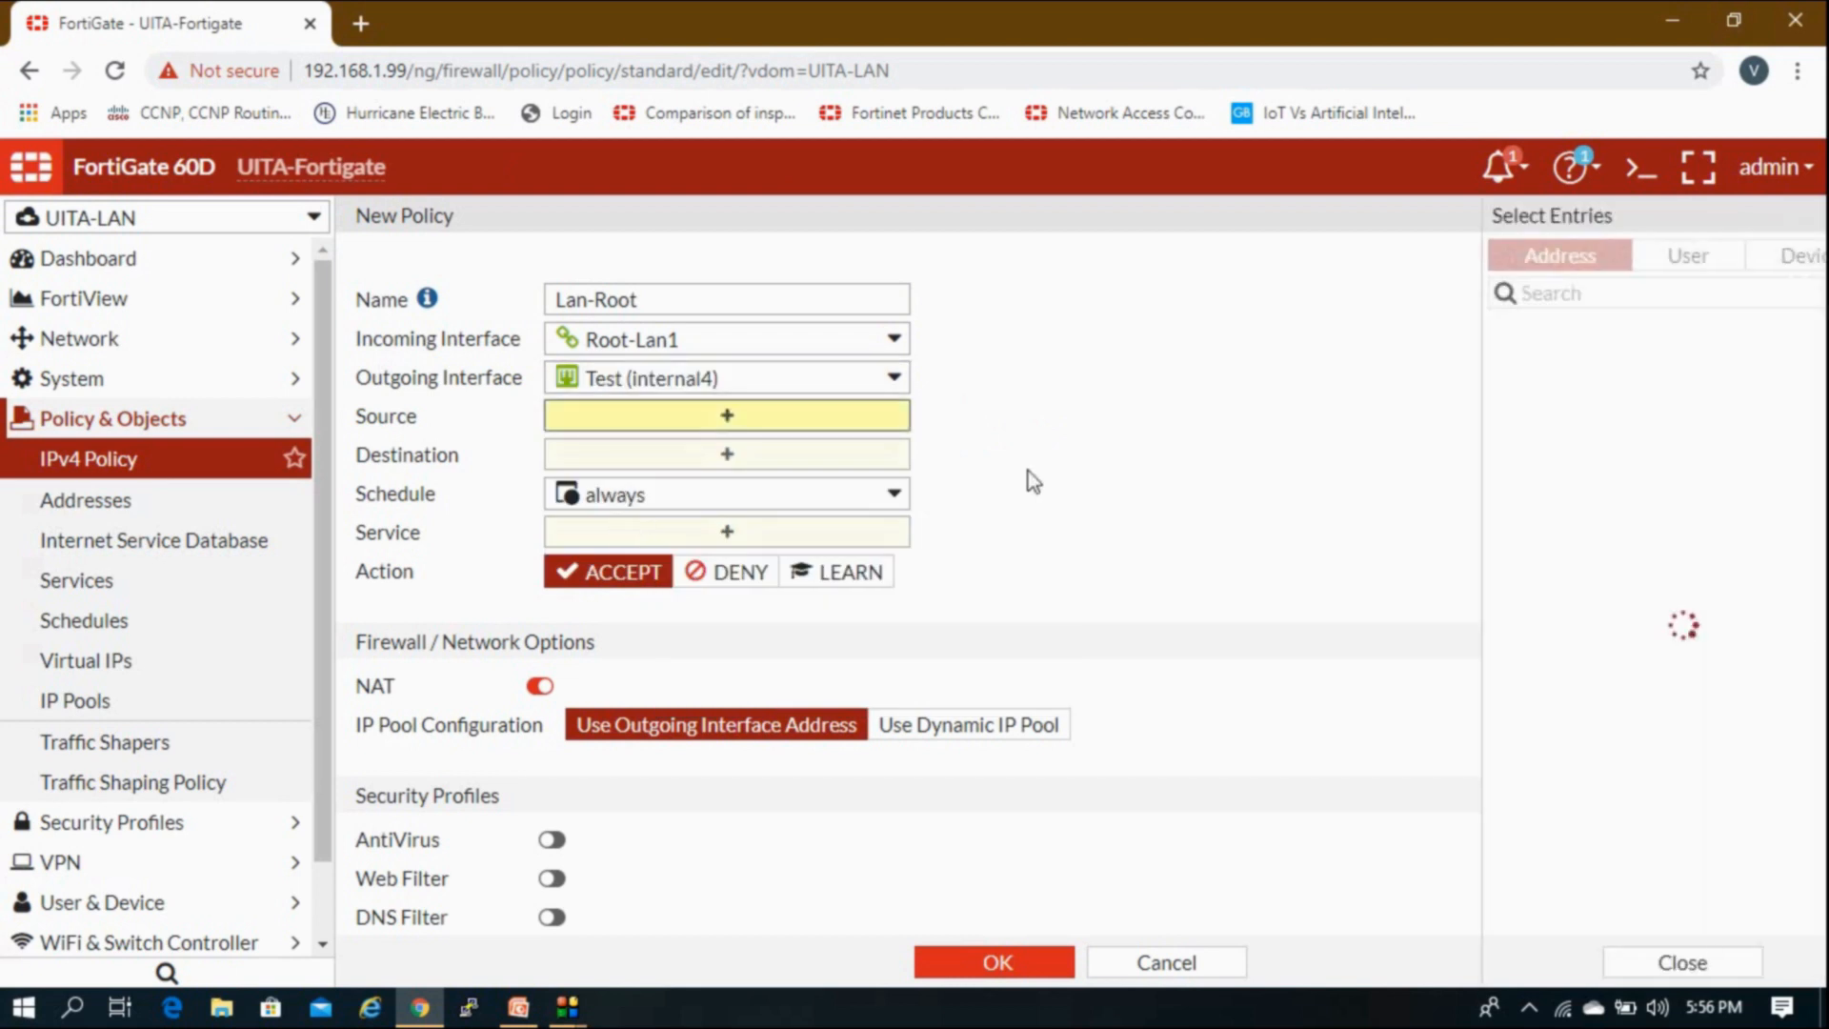
Step: Set source and destination to all and keep the always schedule
{"action": "left_click", "coordinate": [1486, 368]}
{"action": "left_click", "coordinate": [798, 494]}
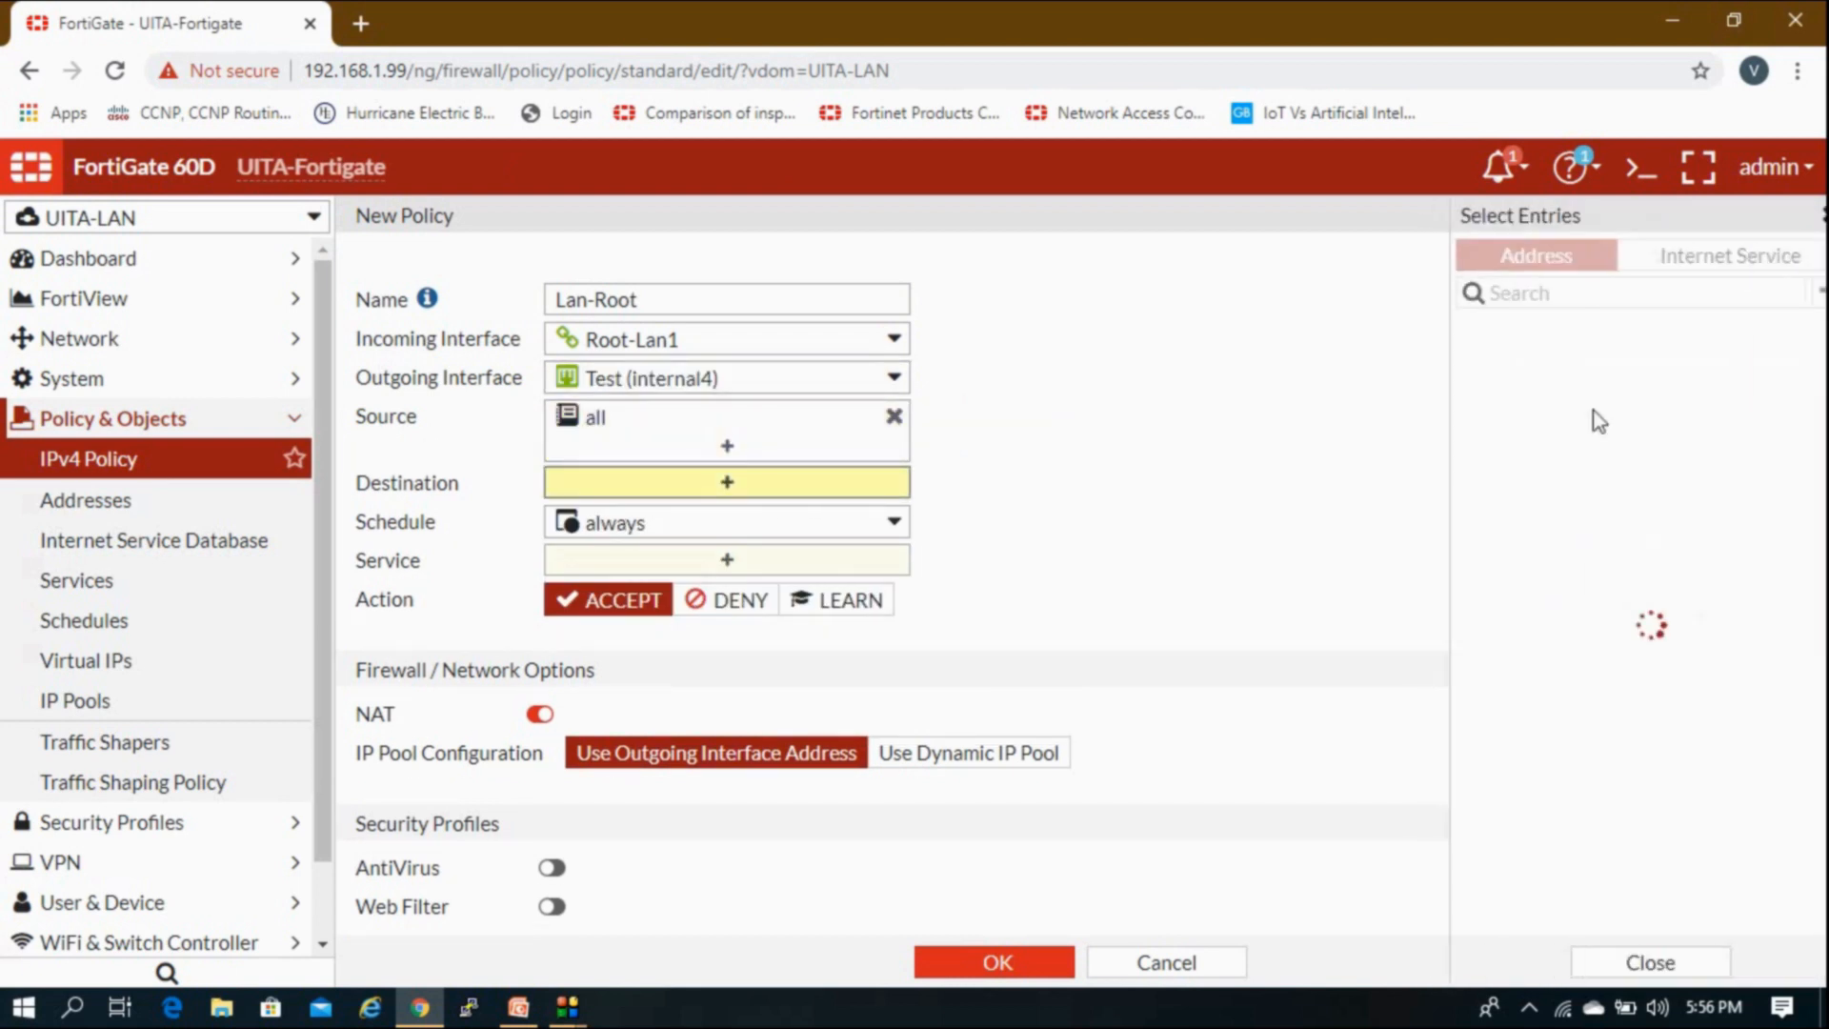
{"action": "left_click", "coordinate": [1553, 370]}
{"action": "left_click", "coordinate": [1218, 442]}
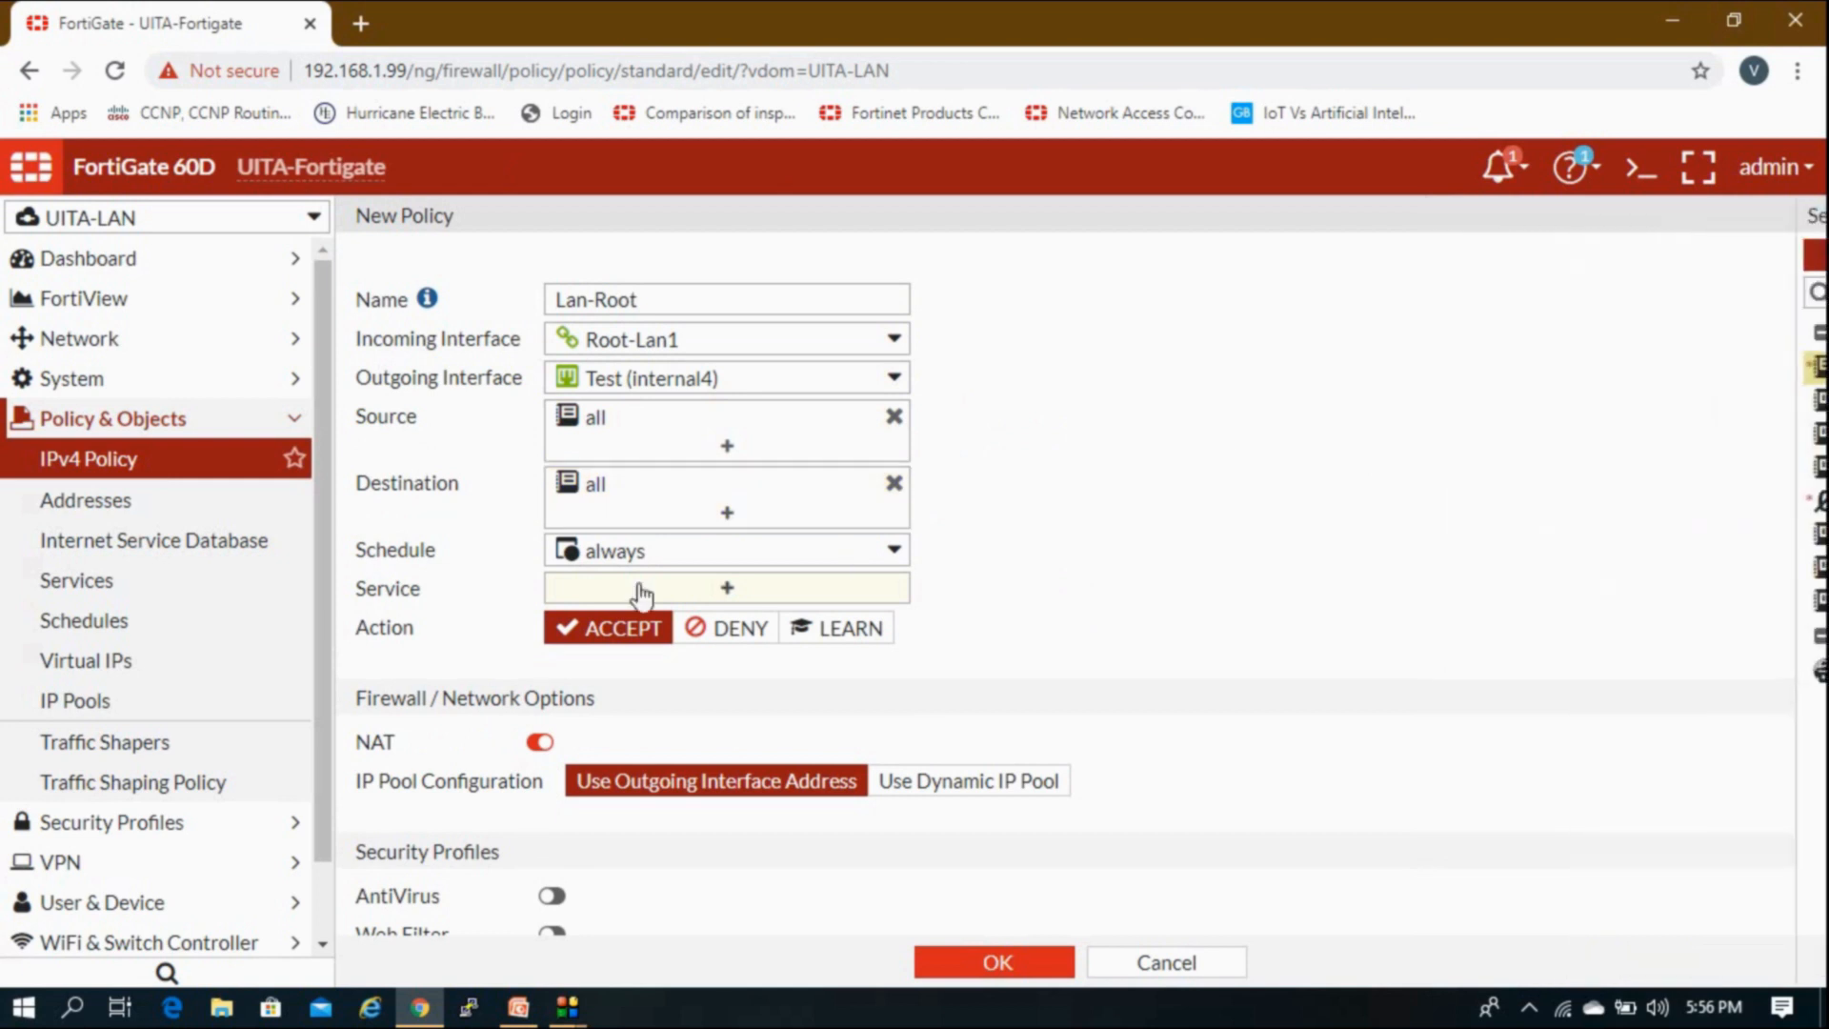
{"action": "left_click", "coordinate": [632, 558]}
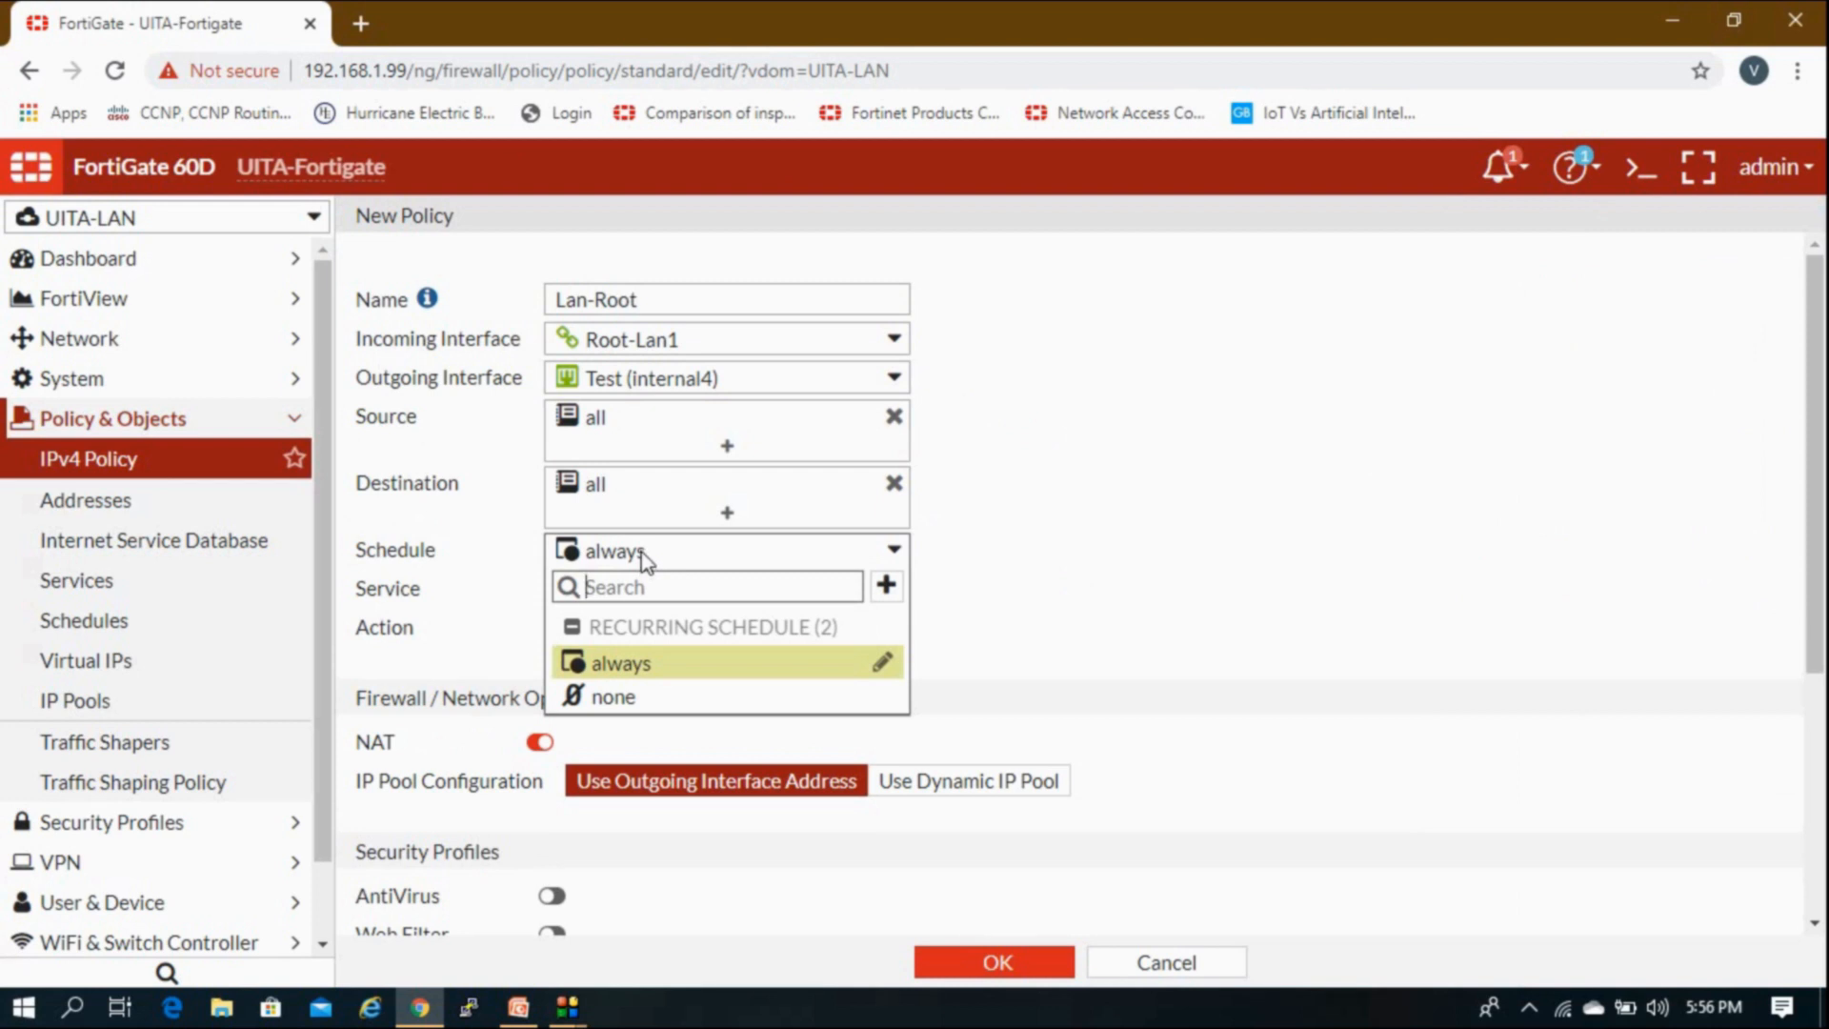
{"action": "left_click", "coordinate": [635, 550]}
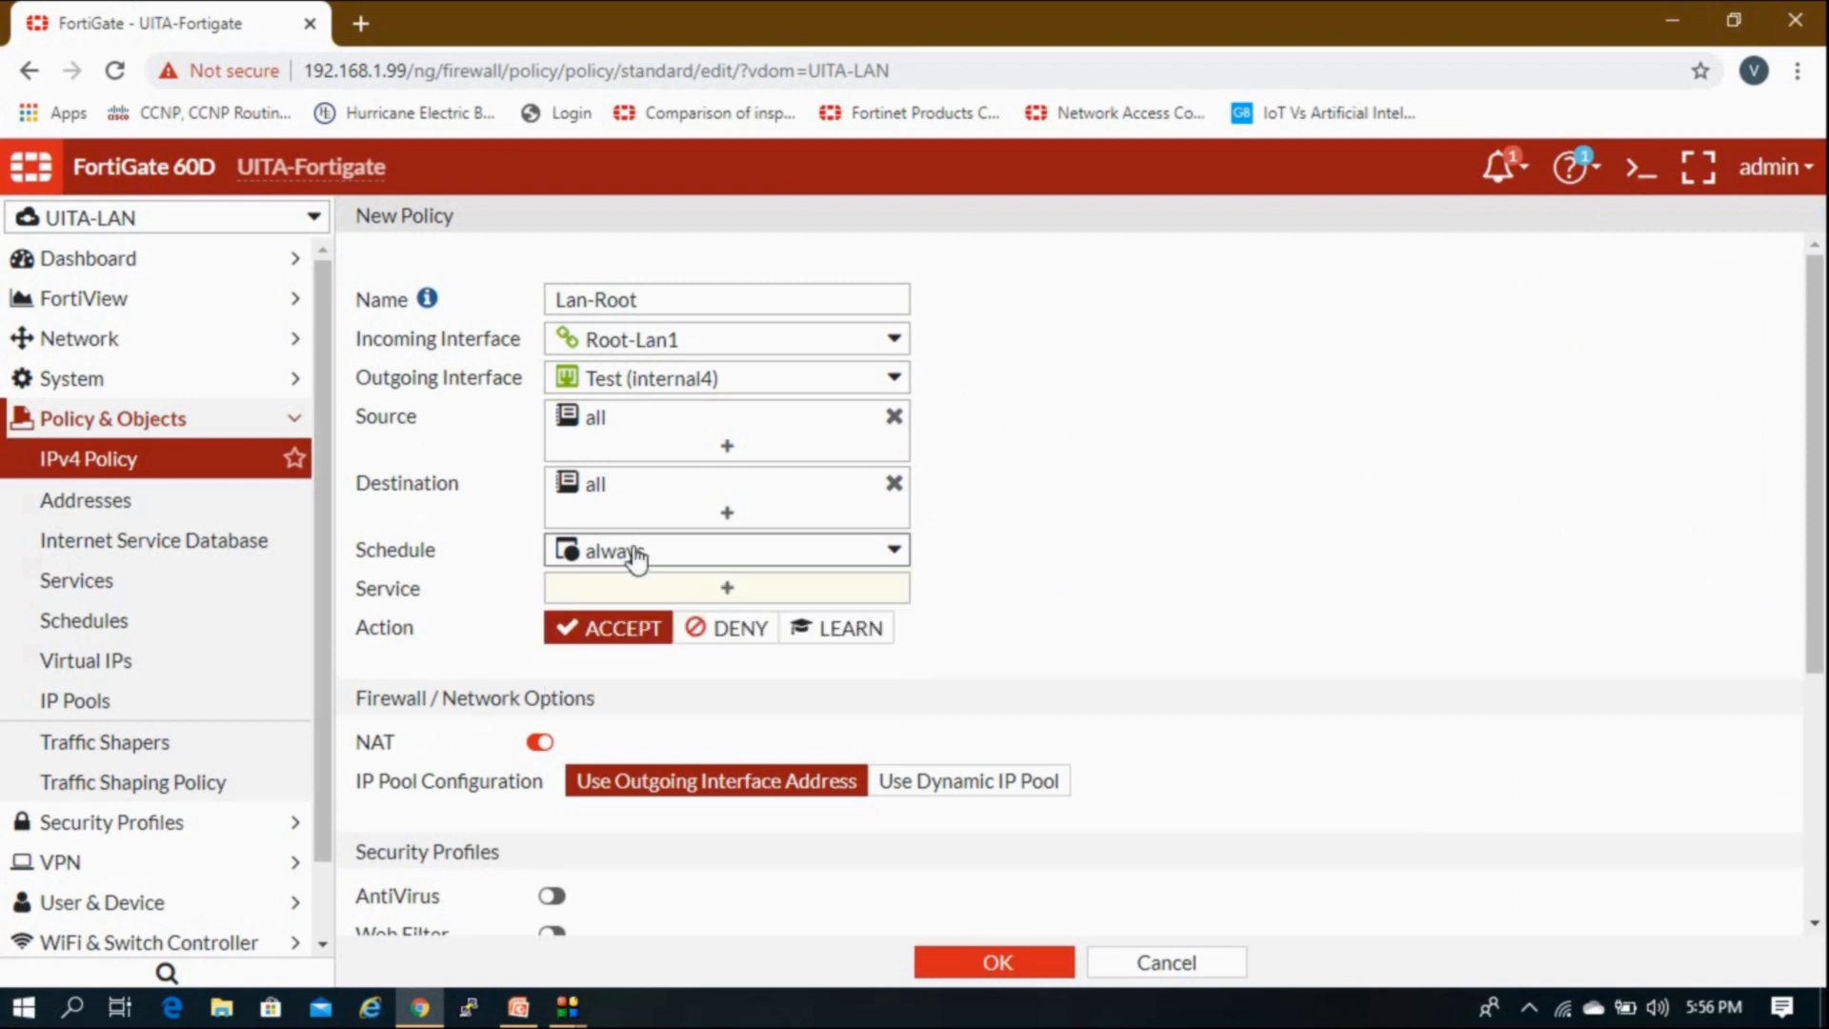
Step: Add ALL as the policy's service
{"action": "left_click", "coordinate": [630, 593]}
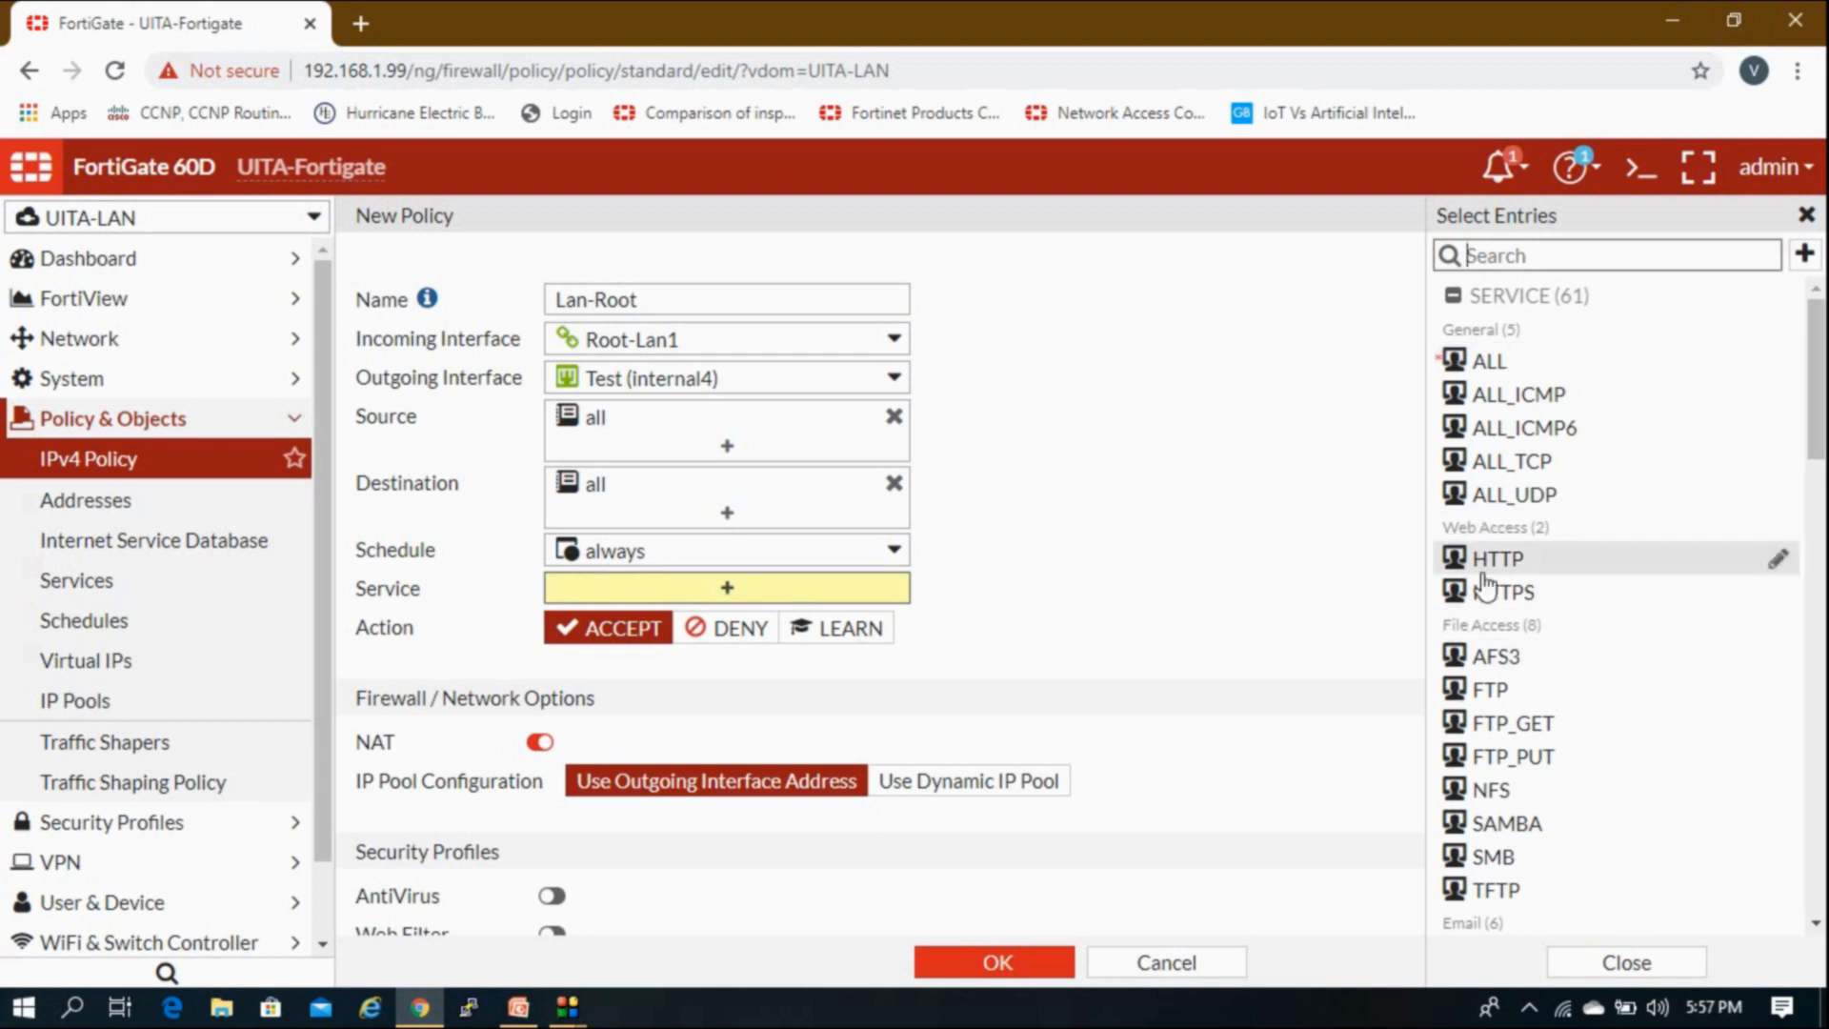
{"action": "scroll", "coordinate": [1487, 596], "scroll_direction": "down", "scroll_amount": 4}
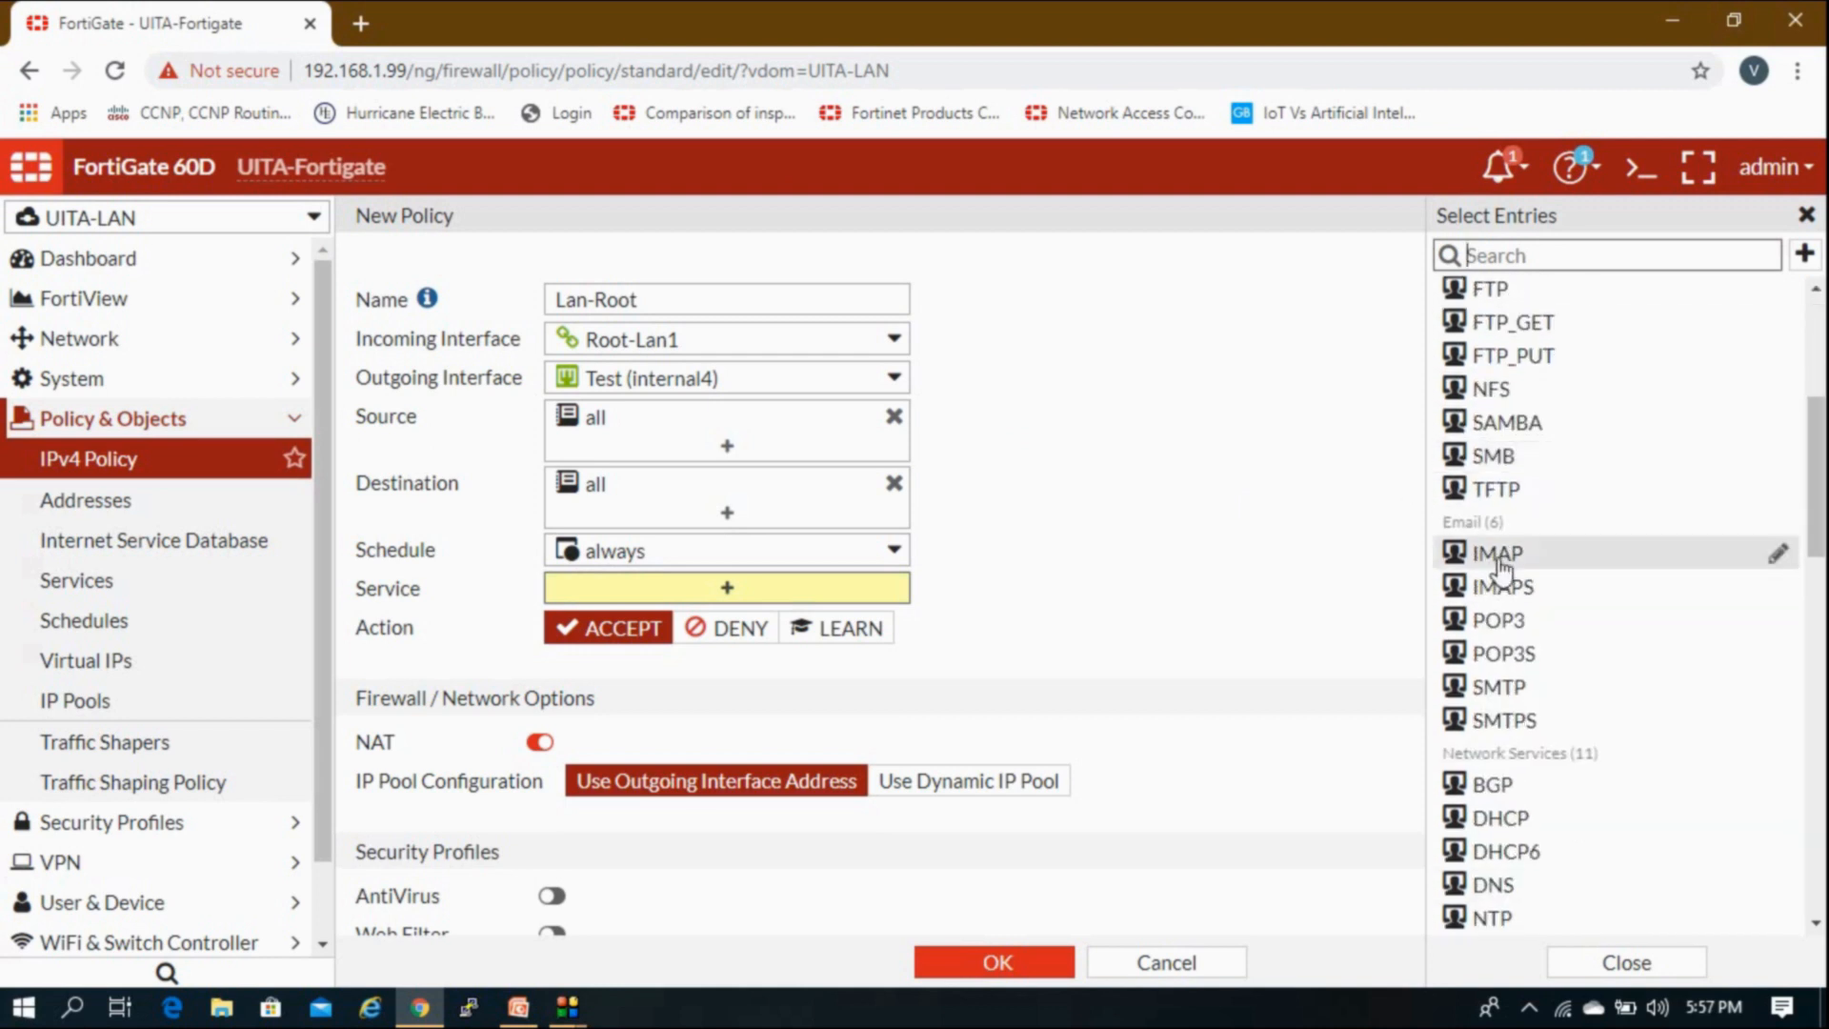
{"action": "scroll", "coordinate": [1519, 698], "scroll_direction": "down", "scroll_amount": 3}
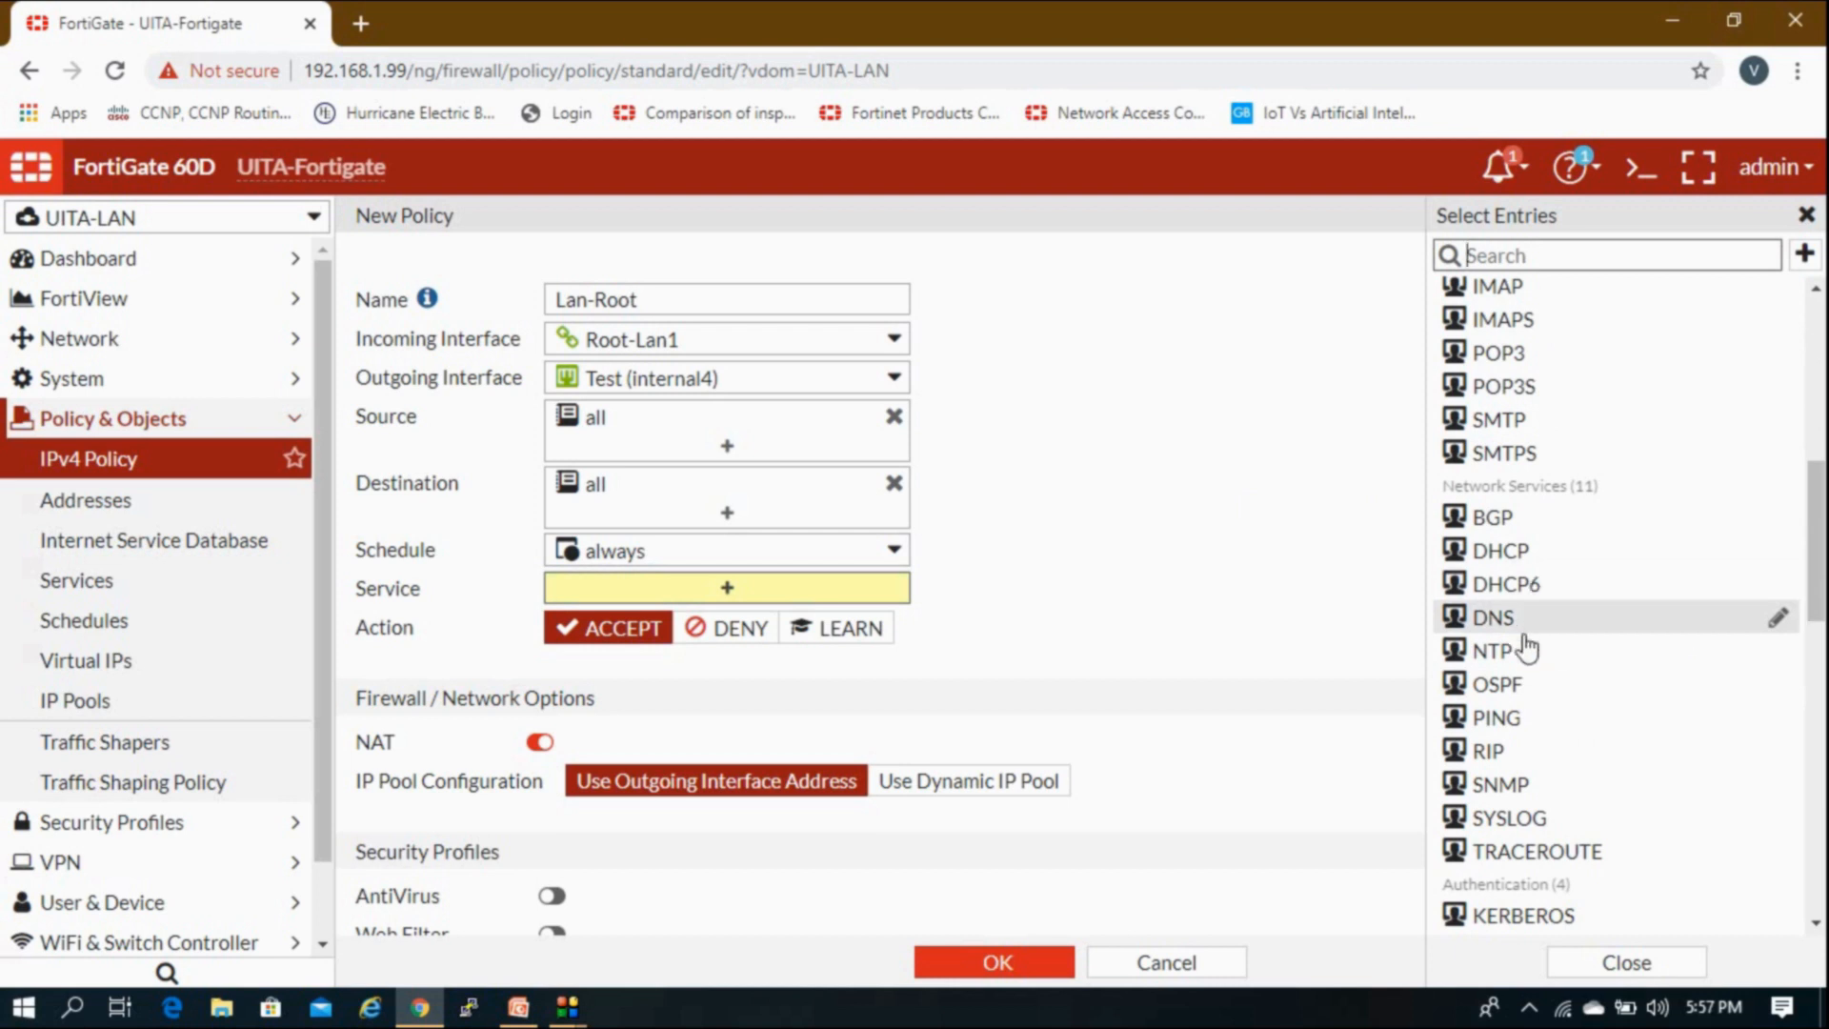
{"action": "scroll", "coordinate": [1510, 648], "scroll_direction": "up", "scroll_amount": 4}
{"action": "scroll", "coordinate": [1524, 619], "scroll_direction": "up", "scroll_amount": 3}
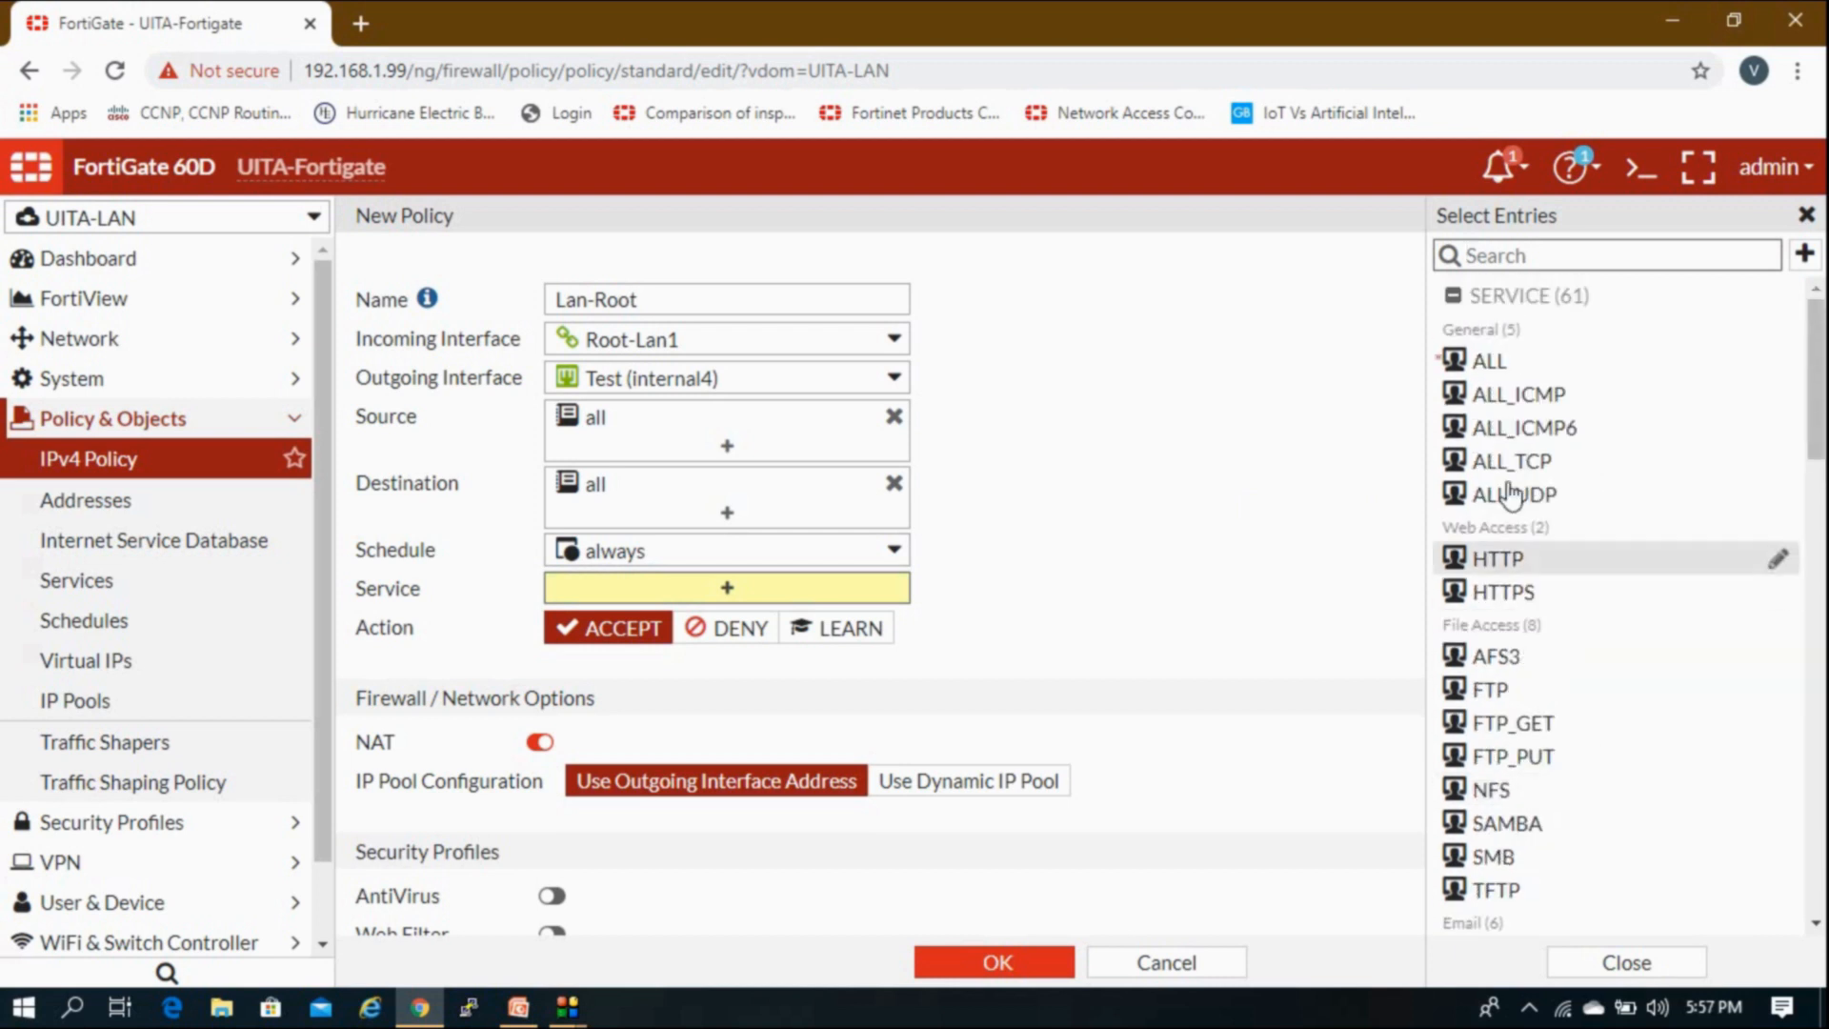
{"action": "left_click", "coordinate": [1507, 379]}
{"action": "left_click", "coordinate": [1115, 392]}
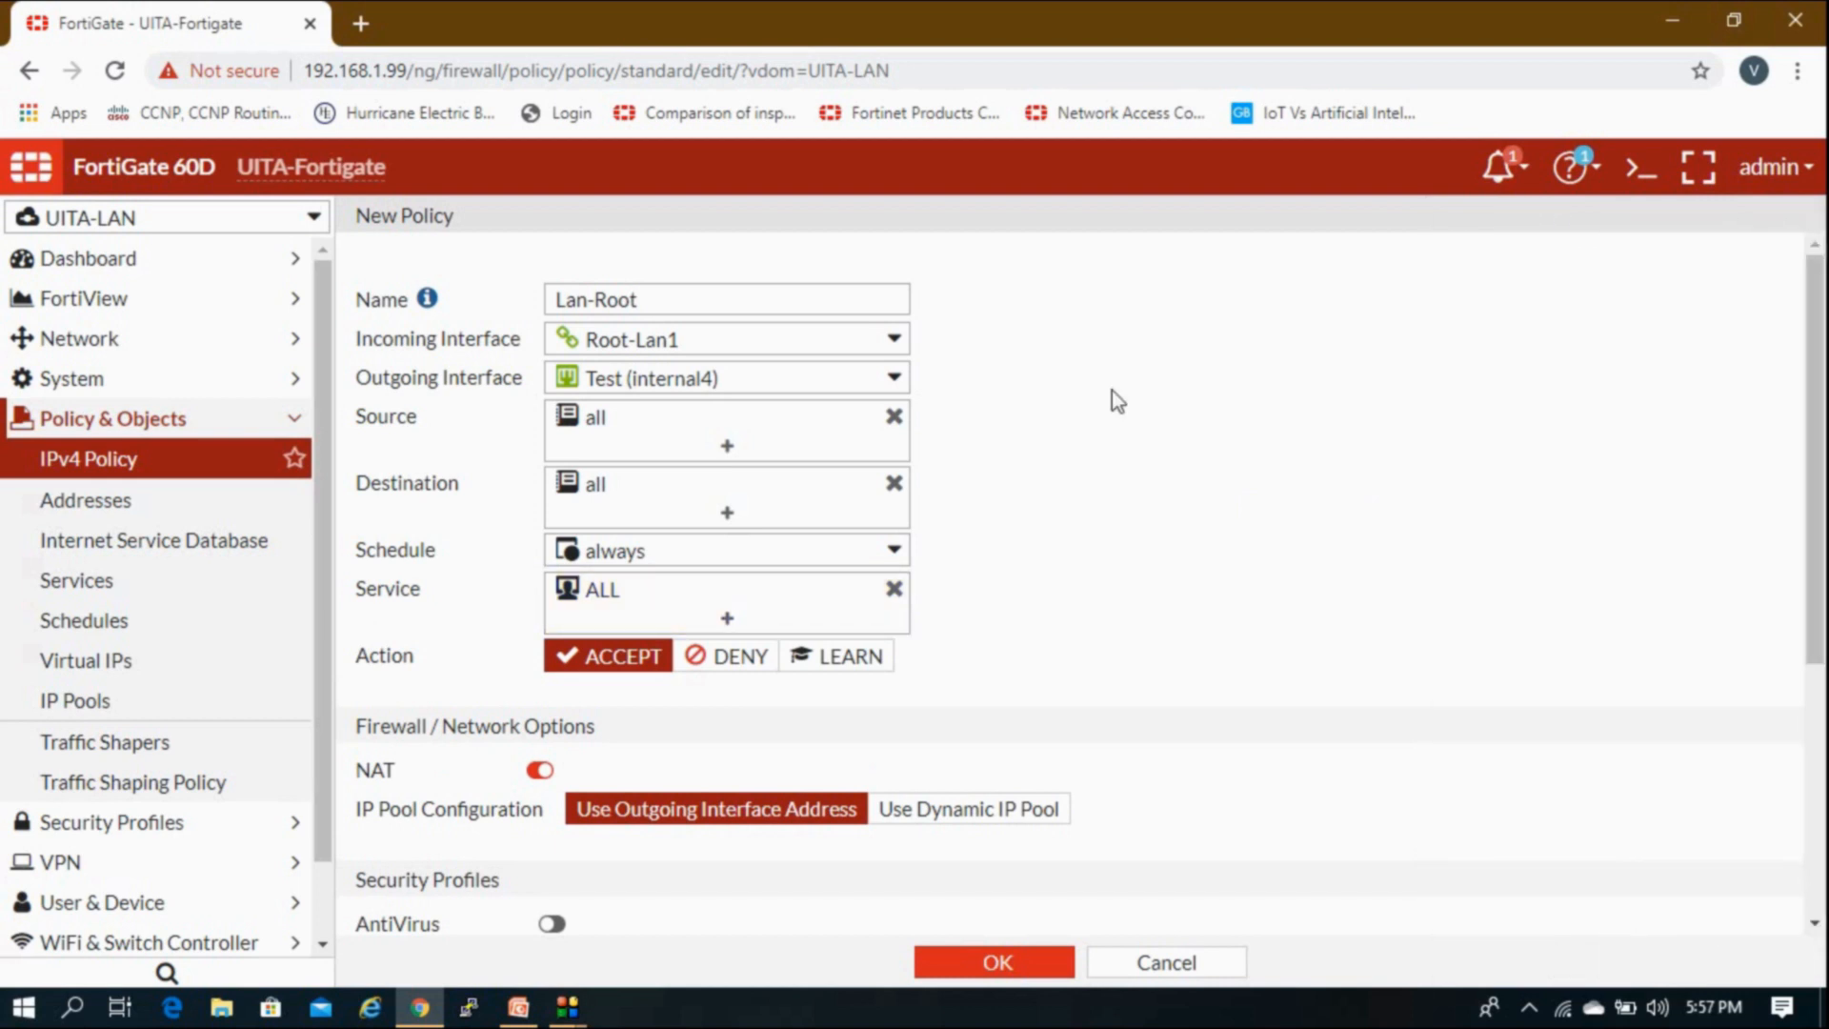
Step: Turn NAT off, log All Sessions of allowed traffic, and save Lan-Root
{"action": "scroll", "coordinate": [933, 695], "scroll_direction": "down", "scroll_amount": 3}
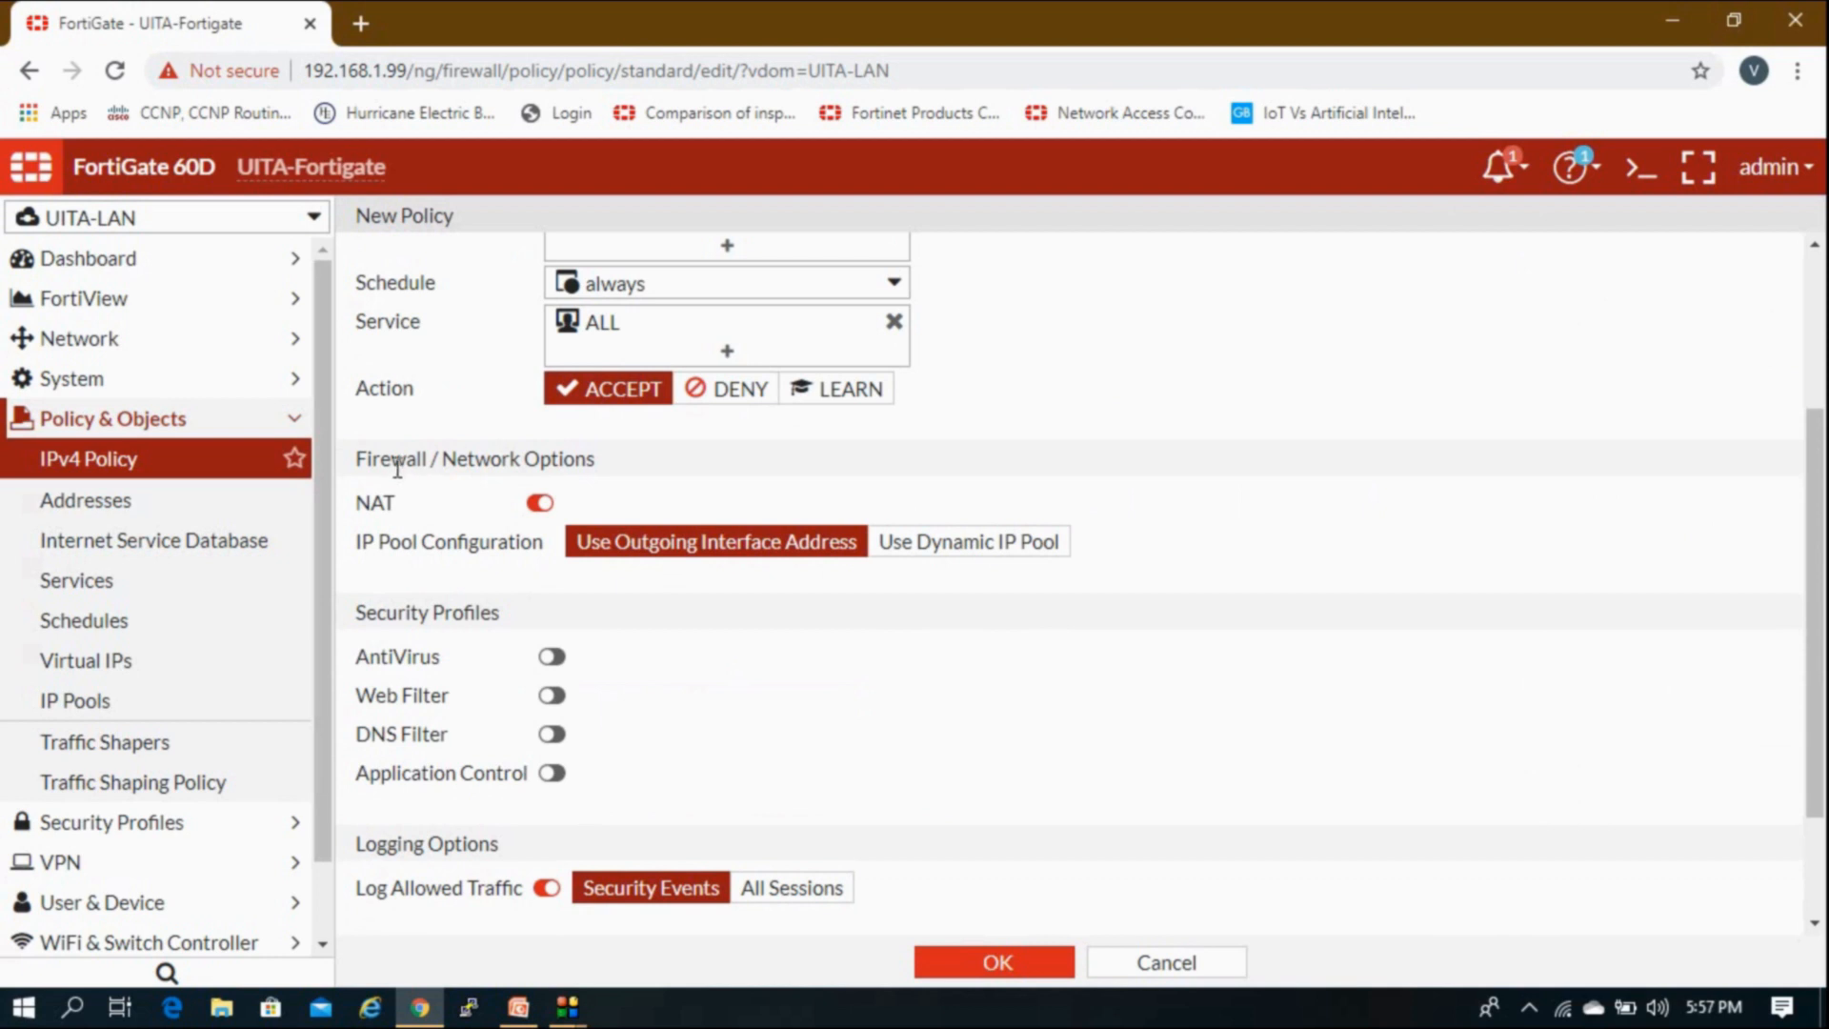
{"action": "left_click", "coordinate": [540, 504]}
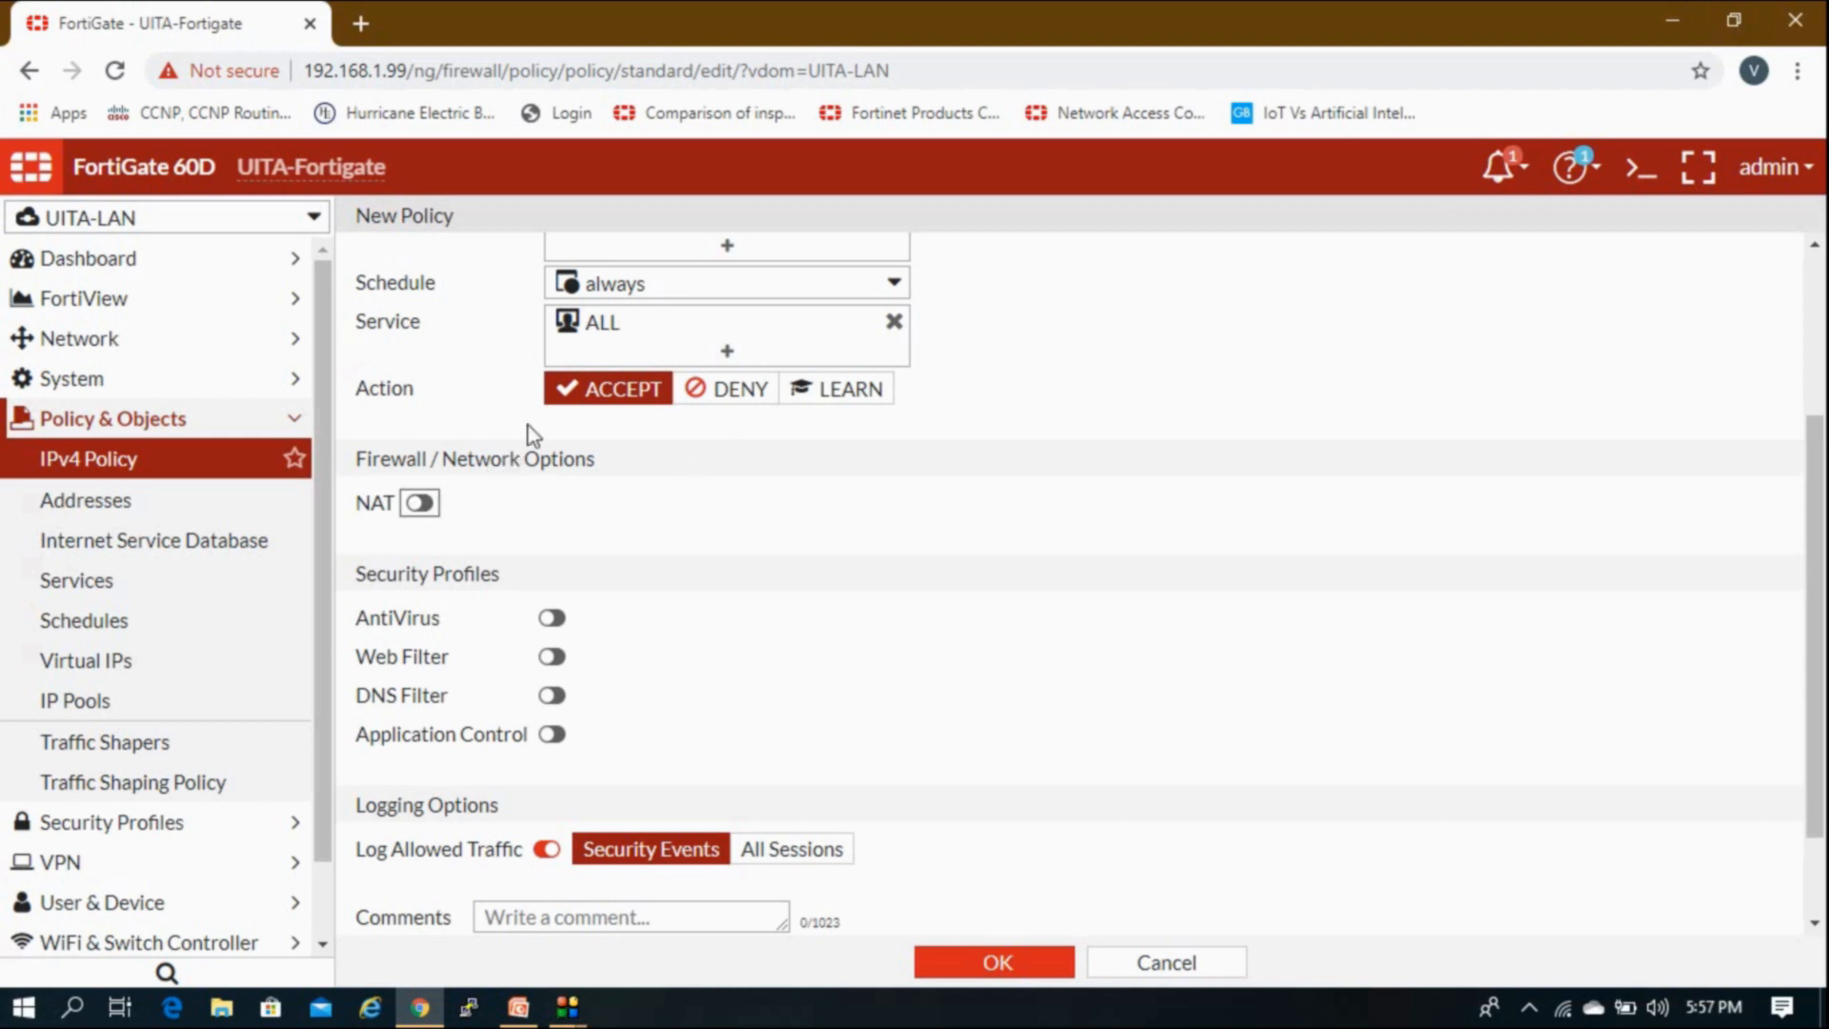
{"action": "scroll", "coordinate": [585, 497], "scroll_direction": "down", "scroll_amount": 2}
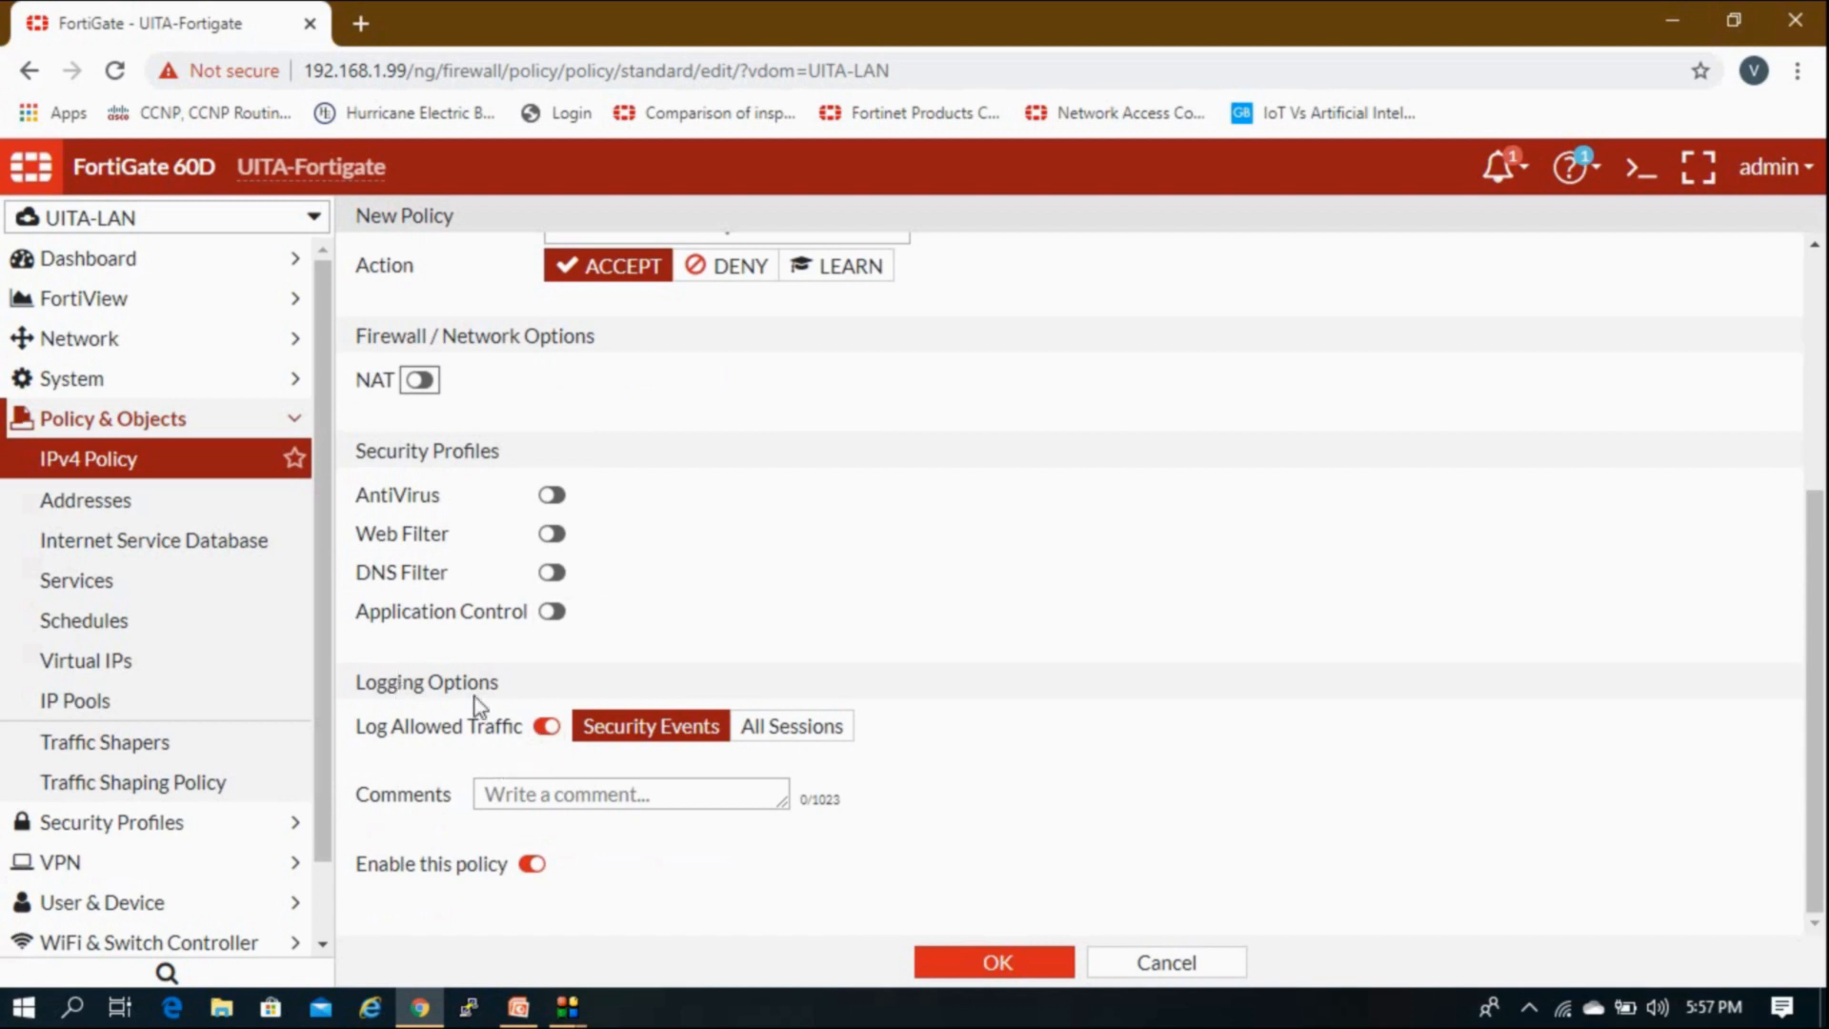
{"action": "left_click", "coordinate": [757, 744]}
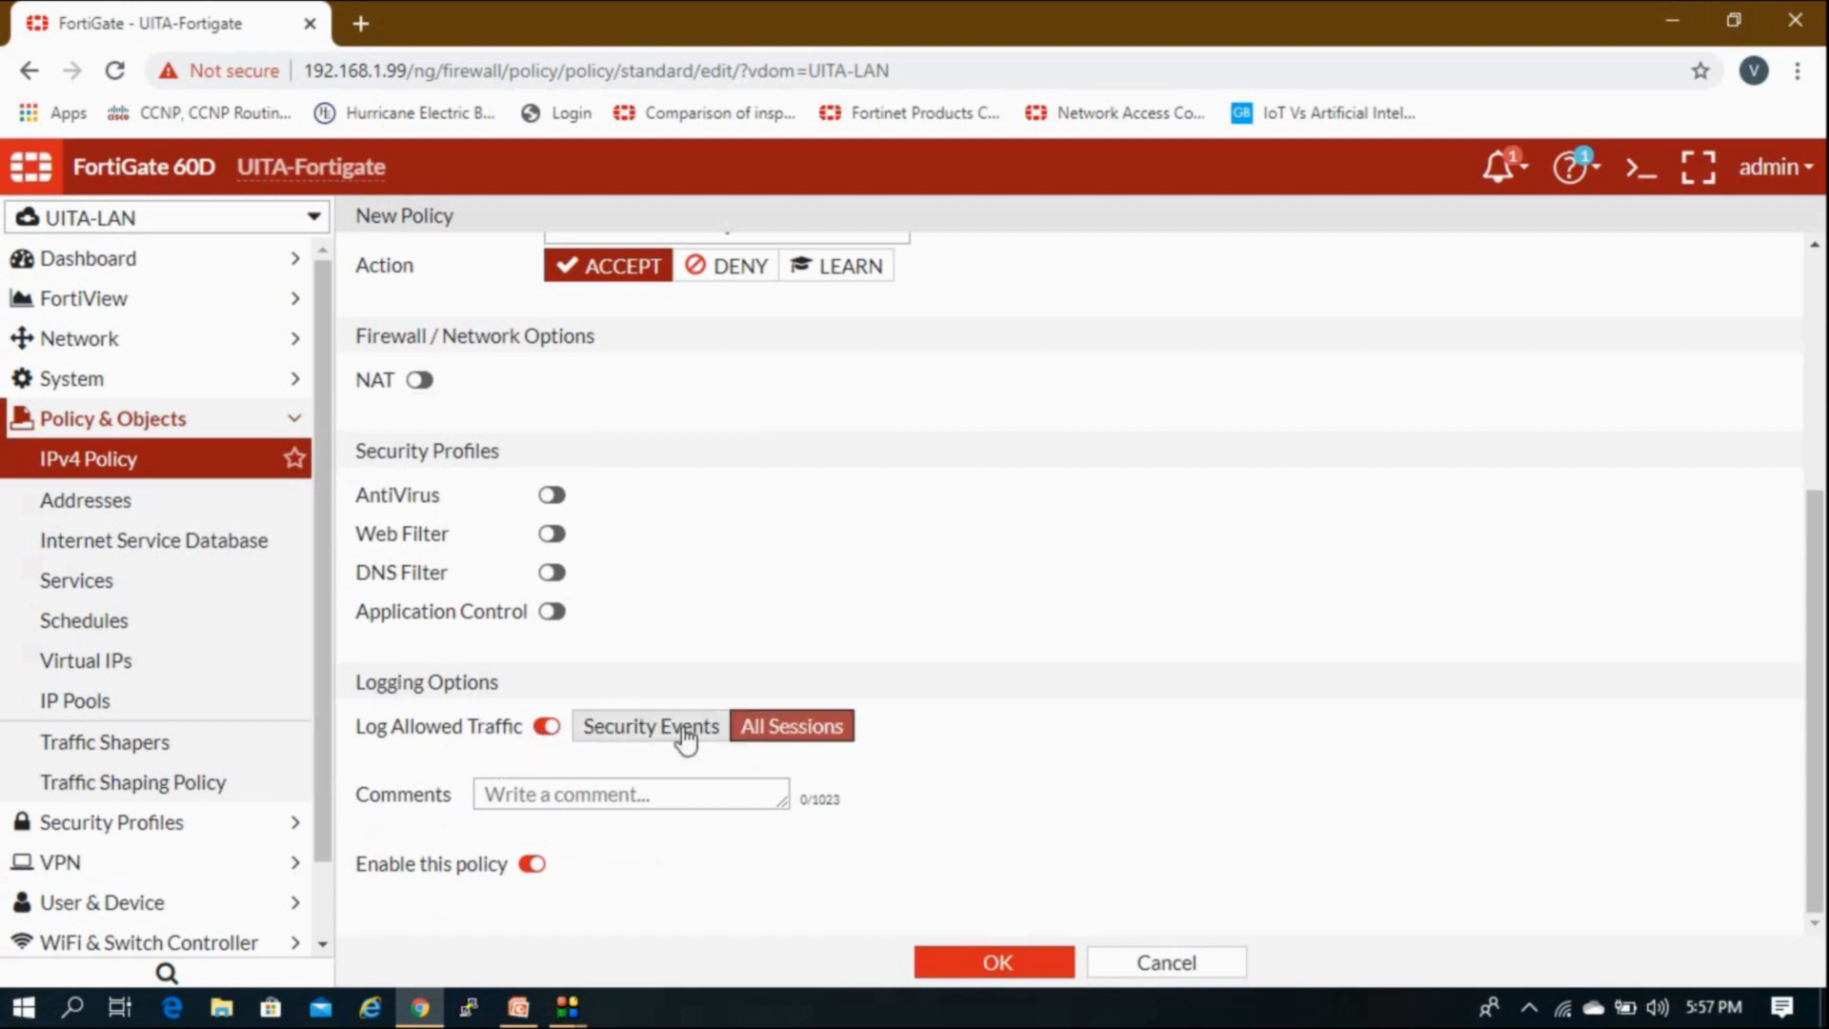
{"action": "left_click", "coordinate": [939, 965]}
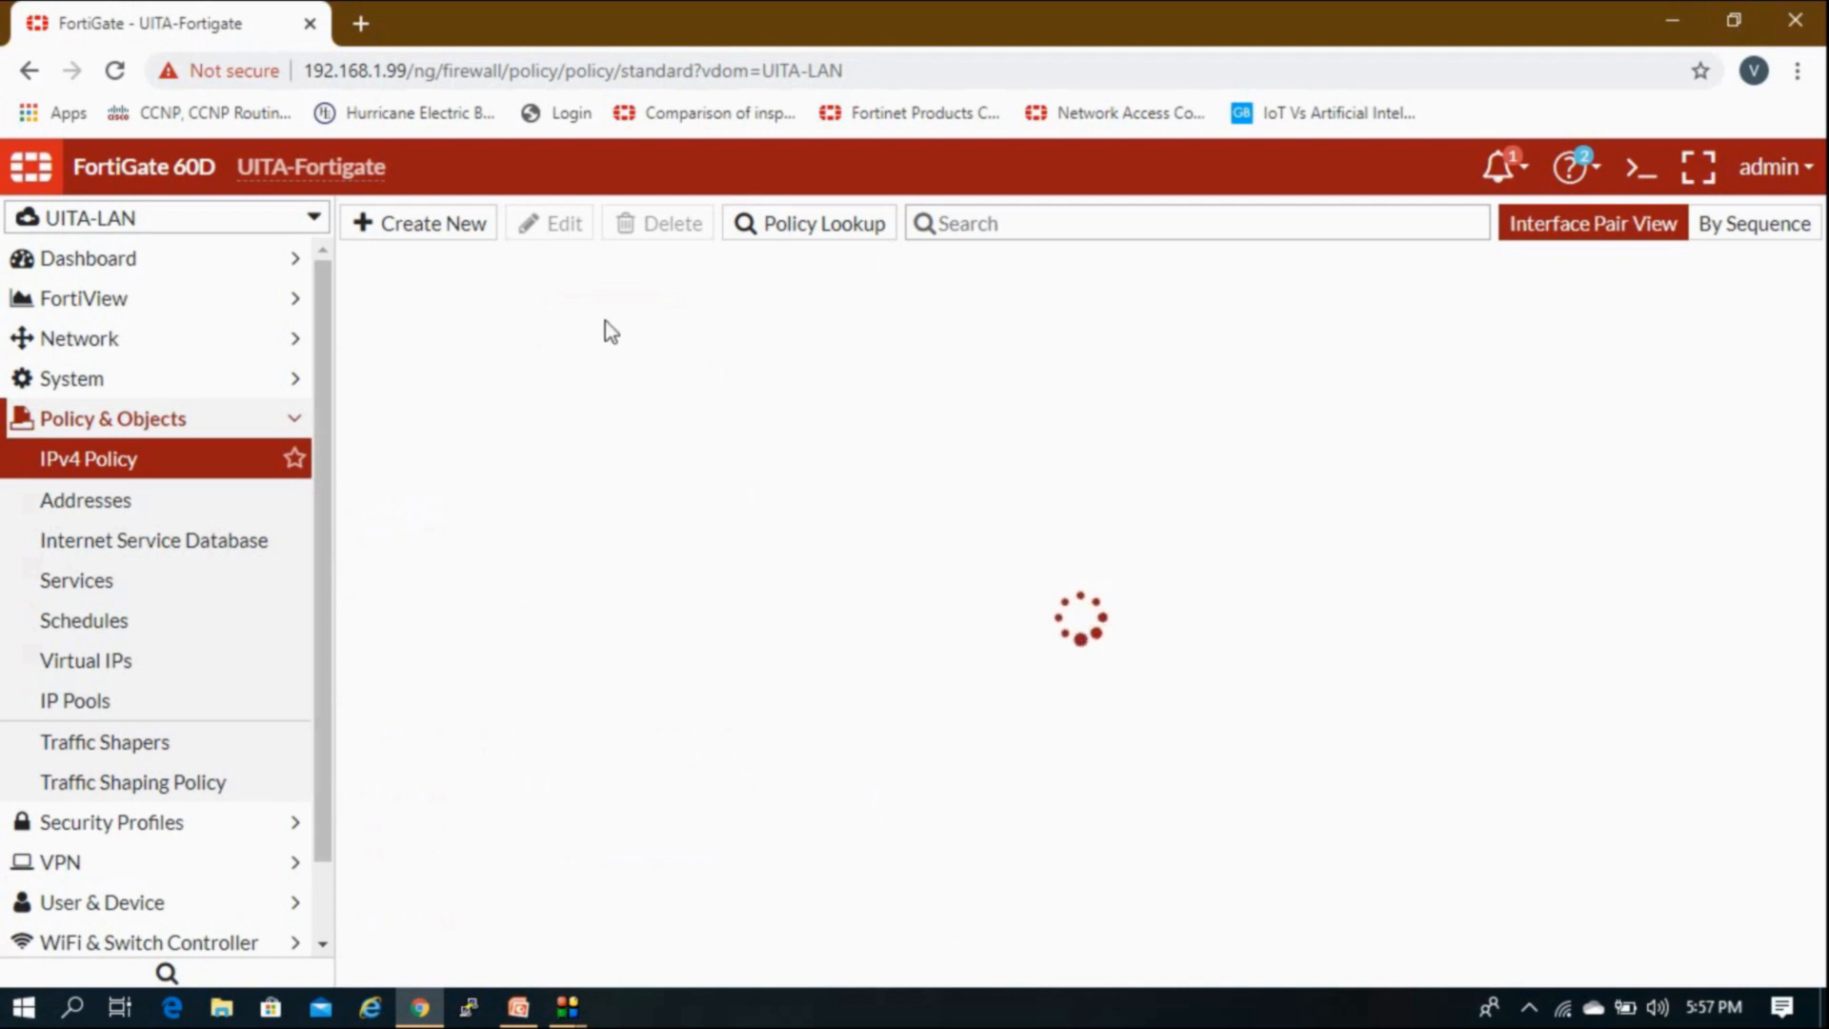
Step: Clone Lan-Root in reverse, producing disabled policy 2 from Test (internal4) to Root-Lan1
{"action": "left_click", "coordinate": [362, 305]}
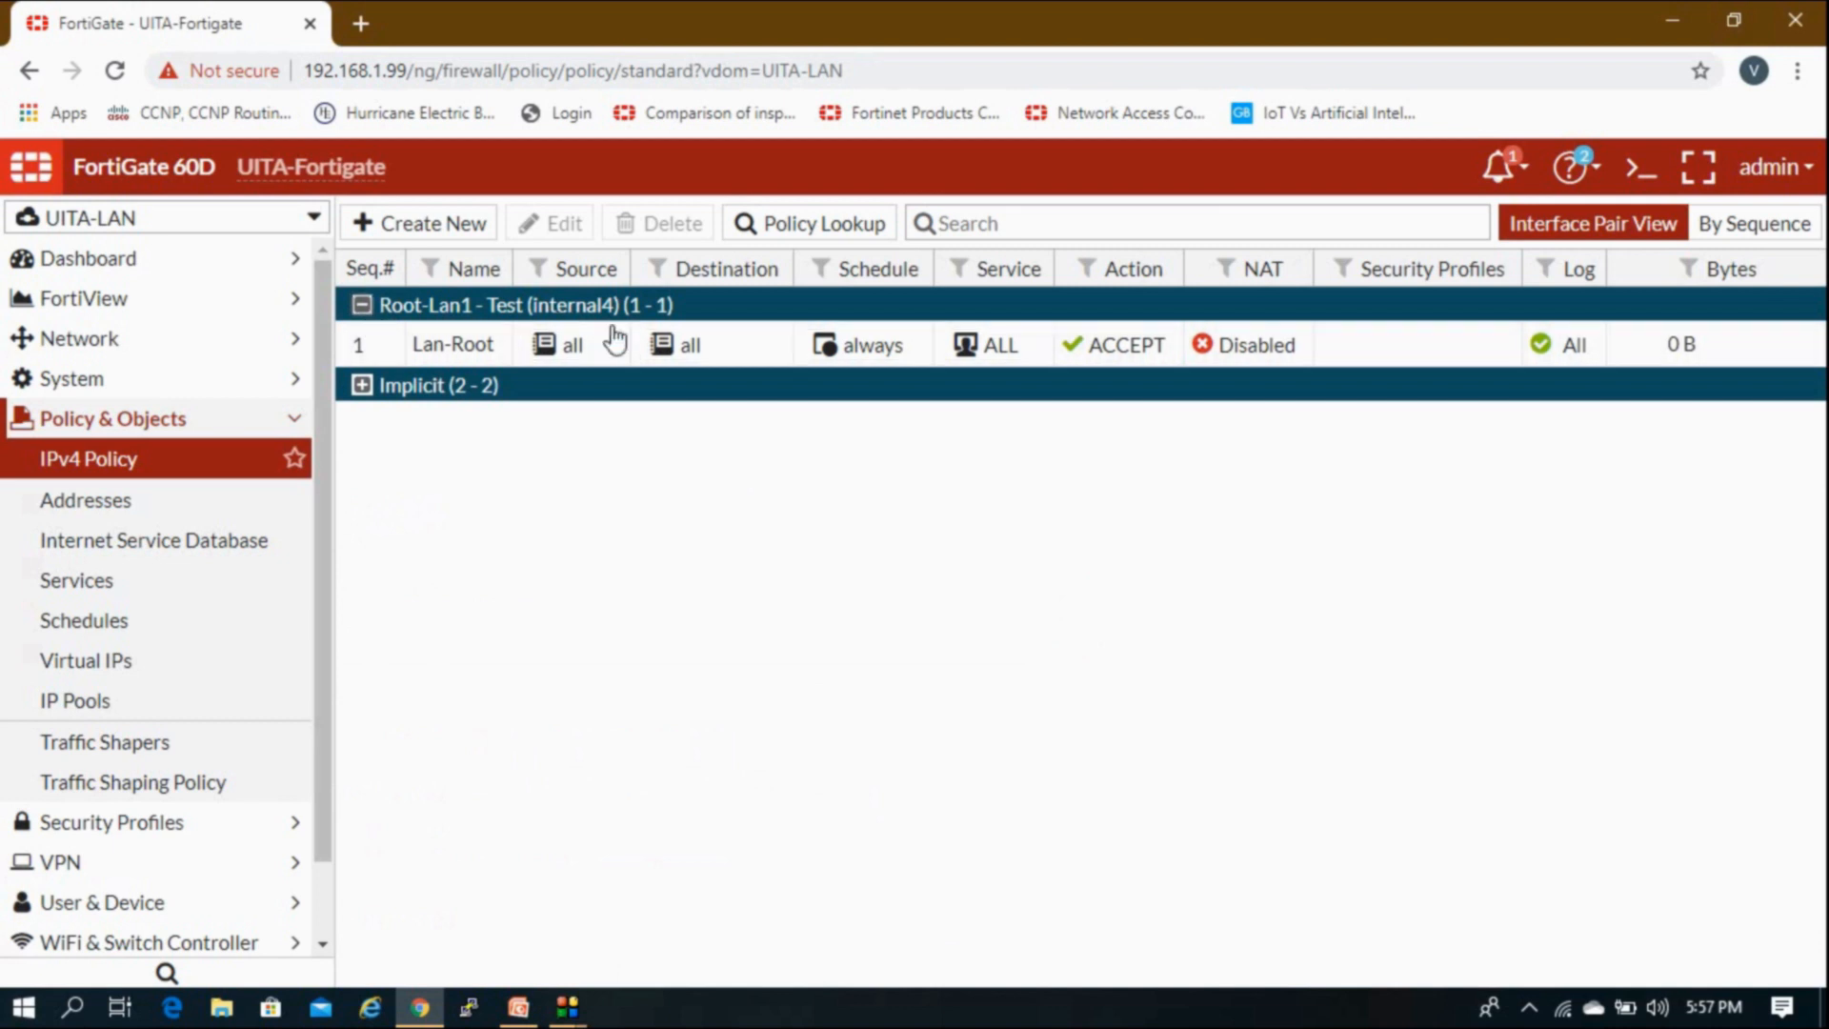
{"action": "left_click", "coordinate": [481, 345]}
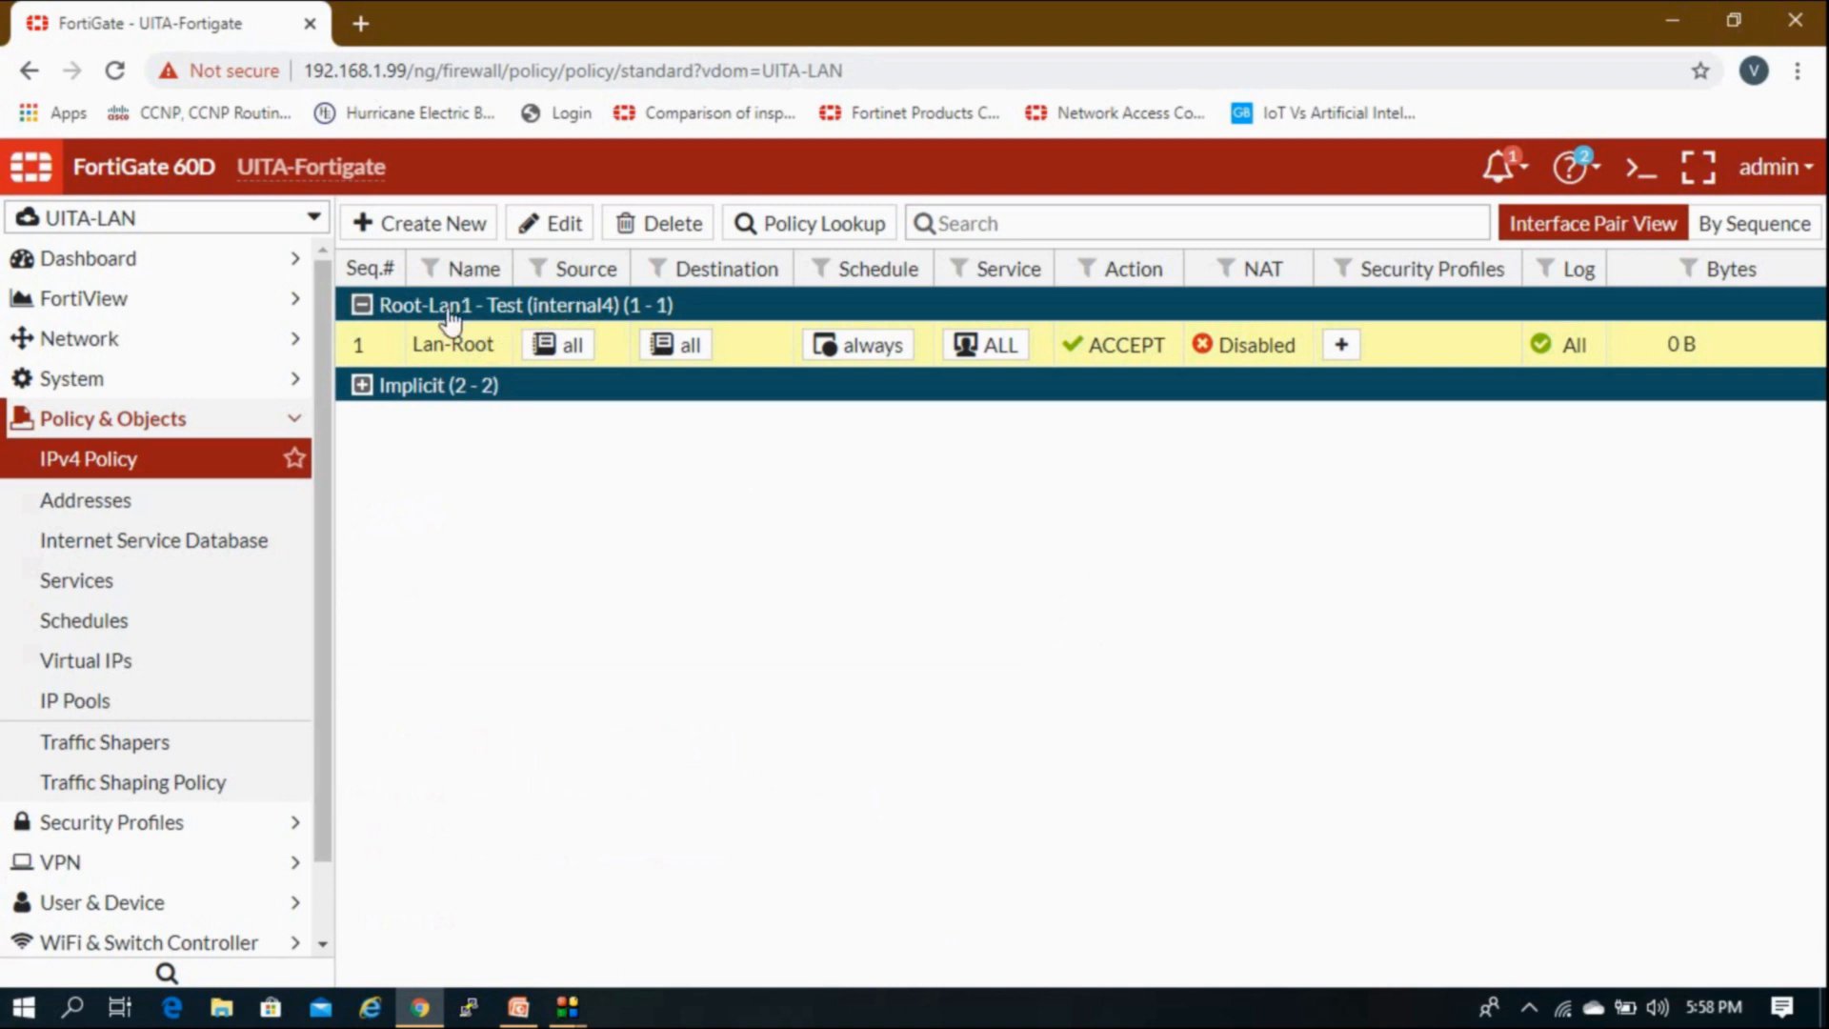
{"action": "right_click", "coordinate": [461, 350]}
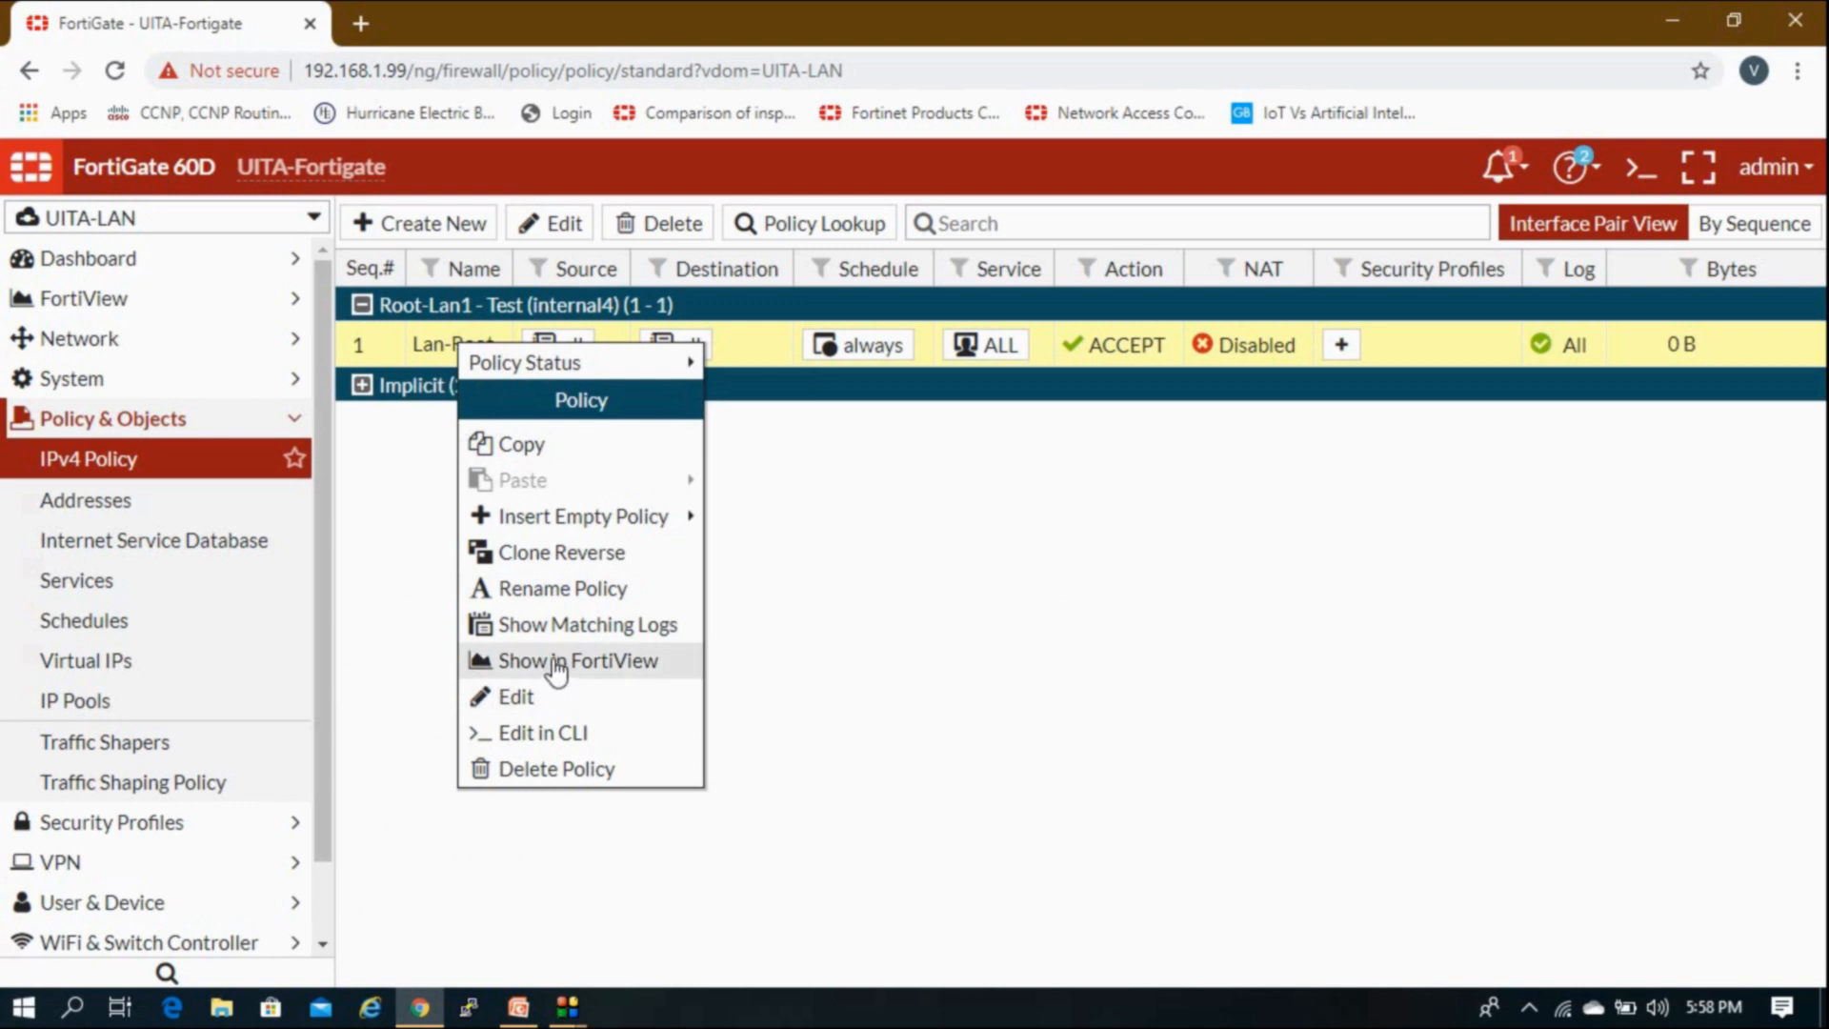
{"action": "left_click", "coordinate": [664, 563]}
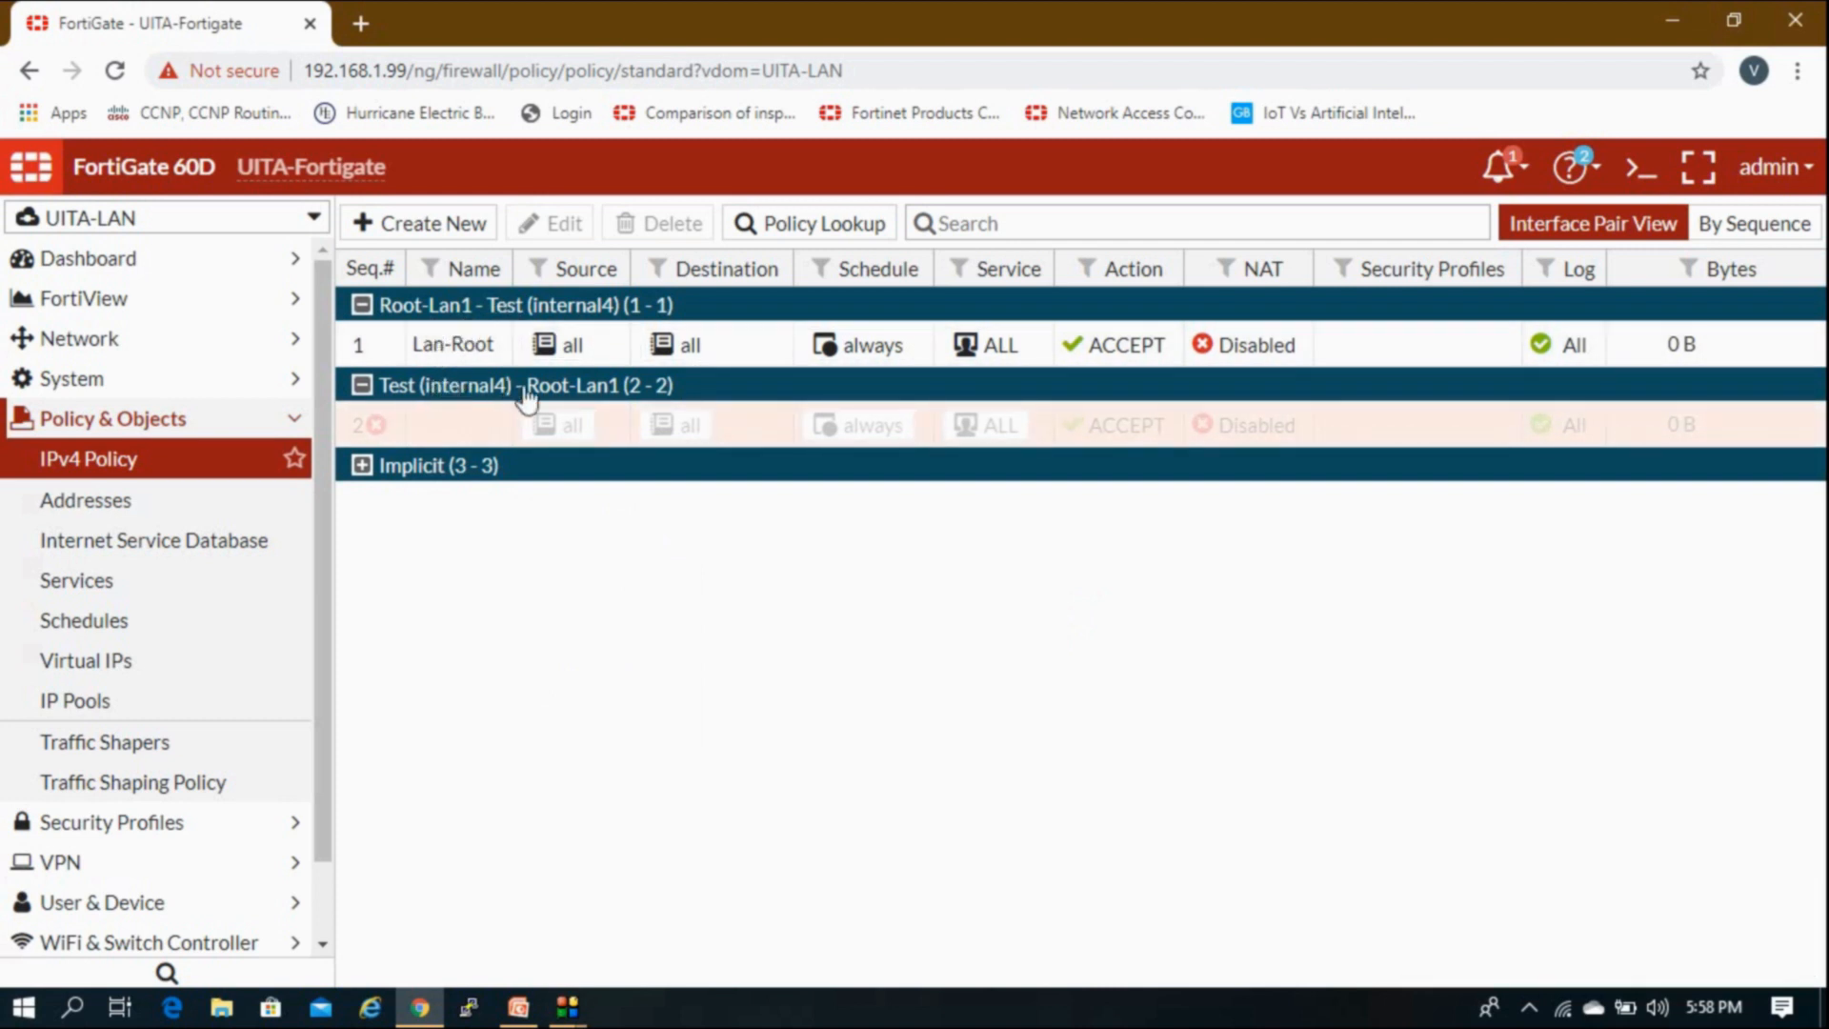
Step: Enable the reverse policy and delete its 'Reverse of Lan-Root' comment
{"action": "double_click", "coordinate": [488, 425]}
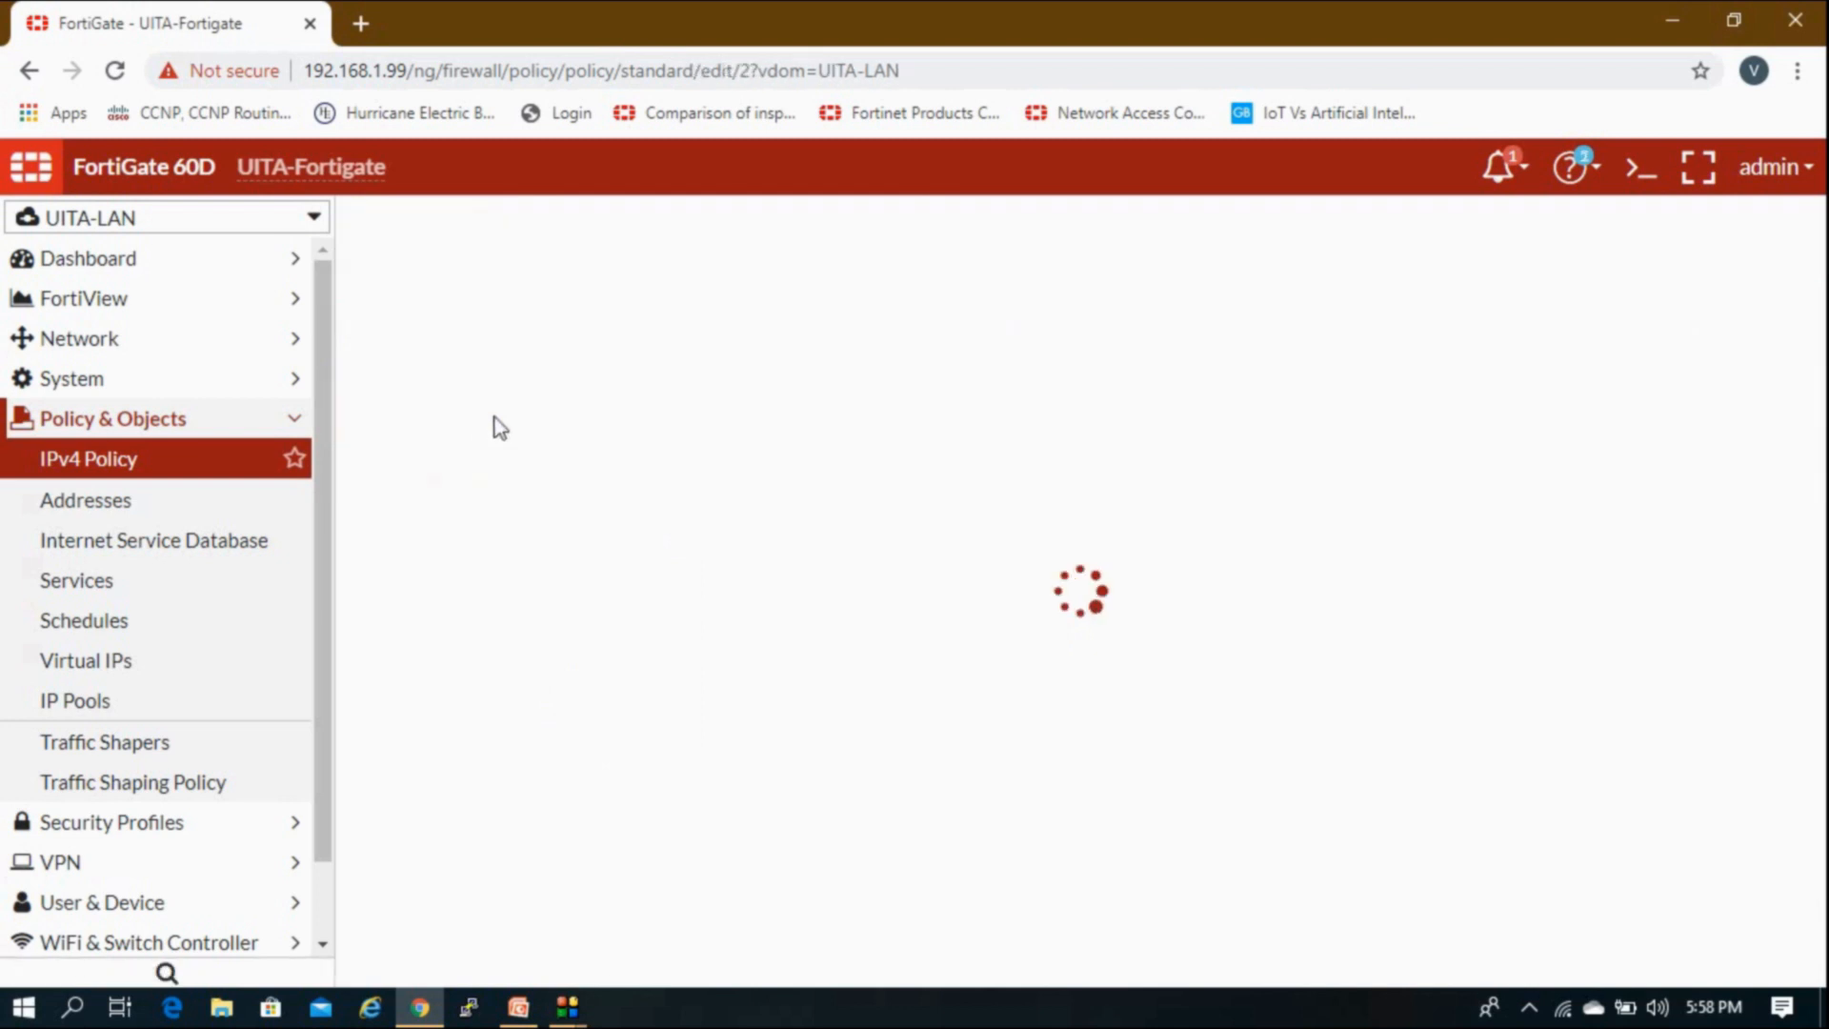
{"action": "scroll", "coordinate": [498, 572], "scroll_direction": "down", "scroll_amount": 4}
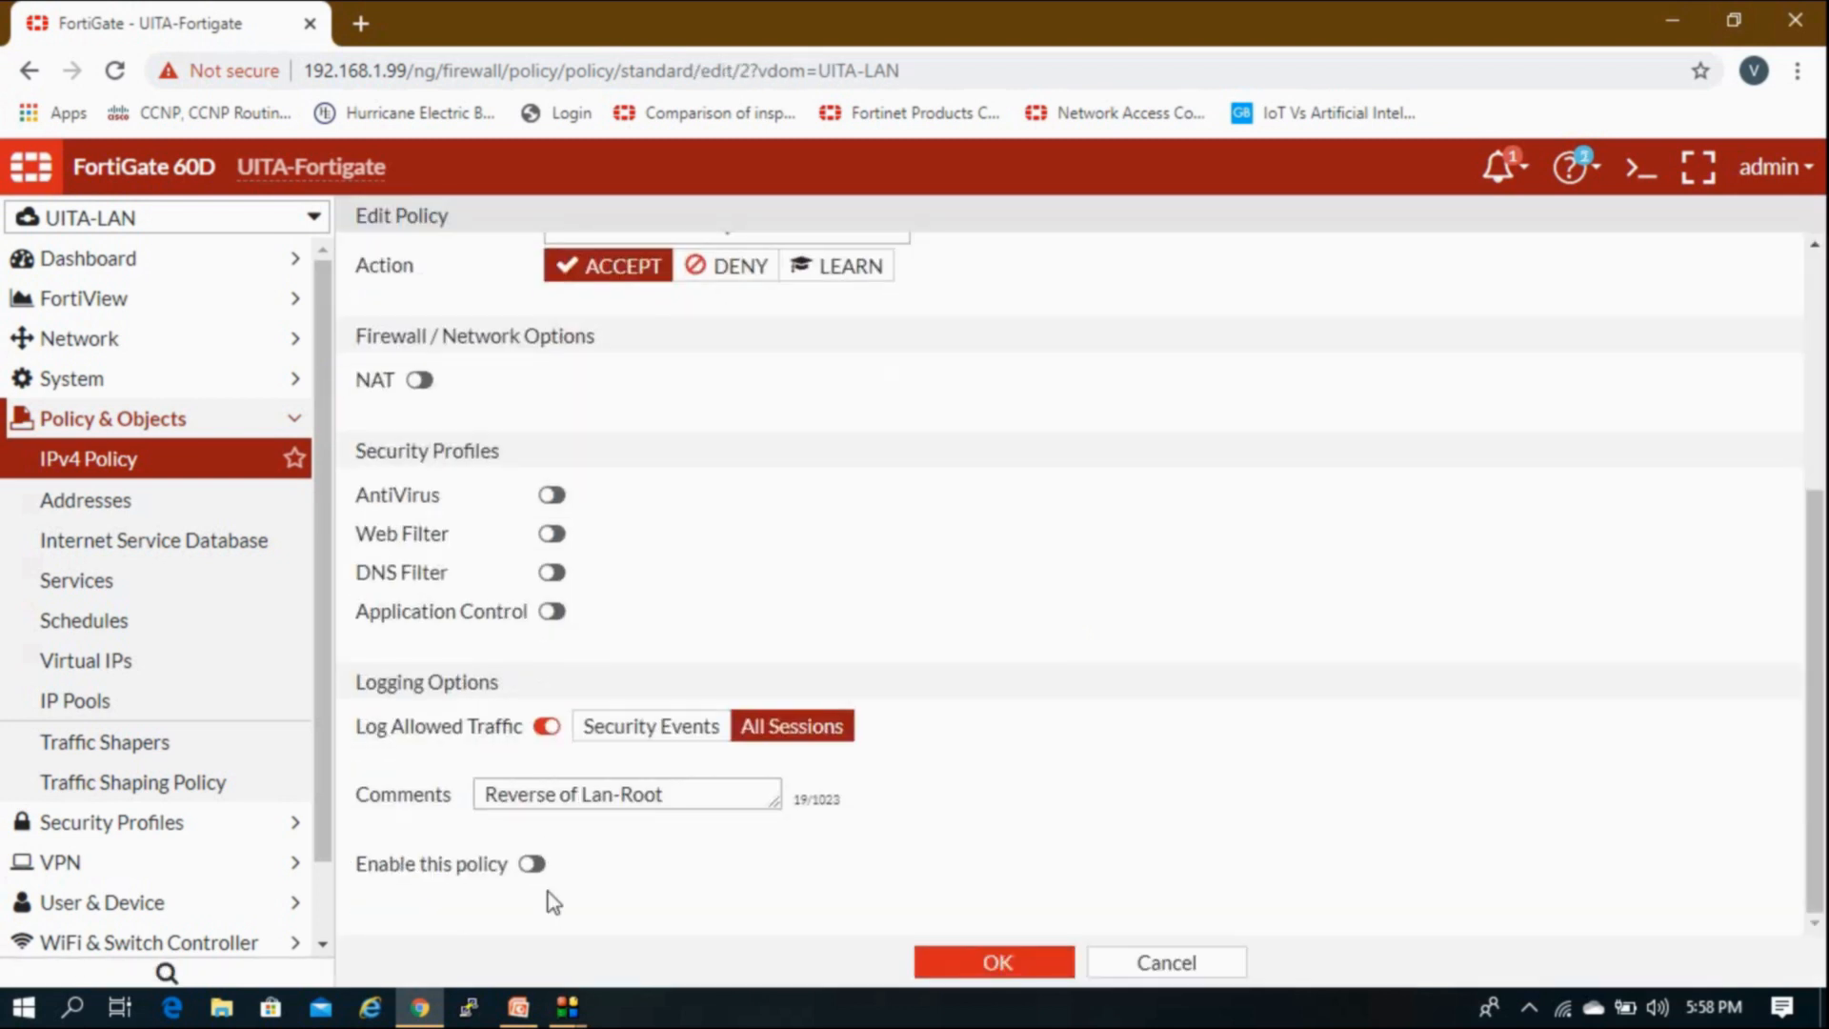
{"action": "left_click", "coordinate": [545, 865]}
{"action": "left_click_drag", "start_coordinate": [698, 792], "coordinate": [396, 740]}
{"action": "key", "text": "BackSpace"}
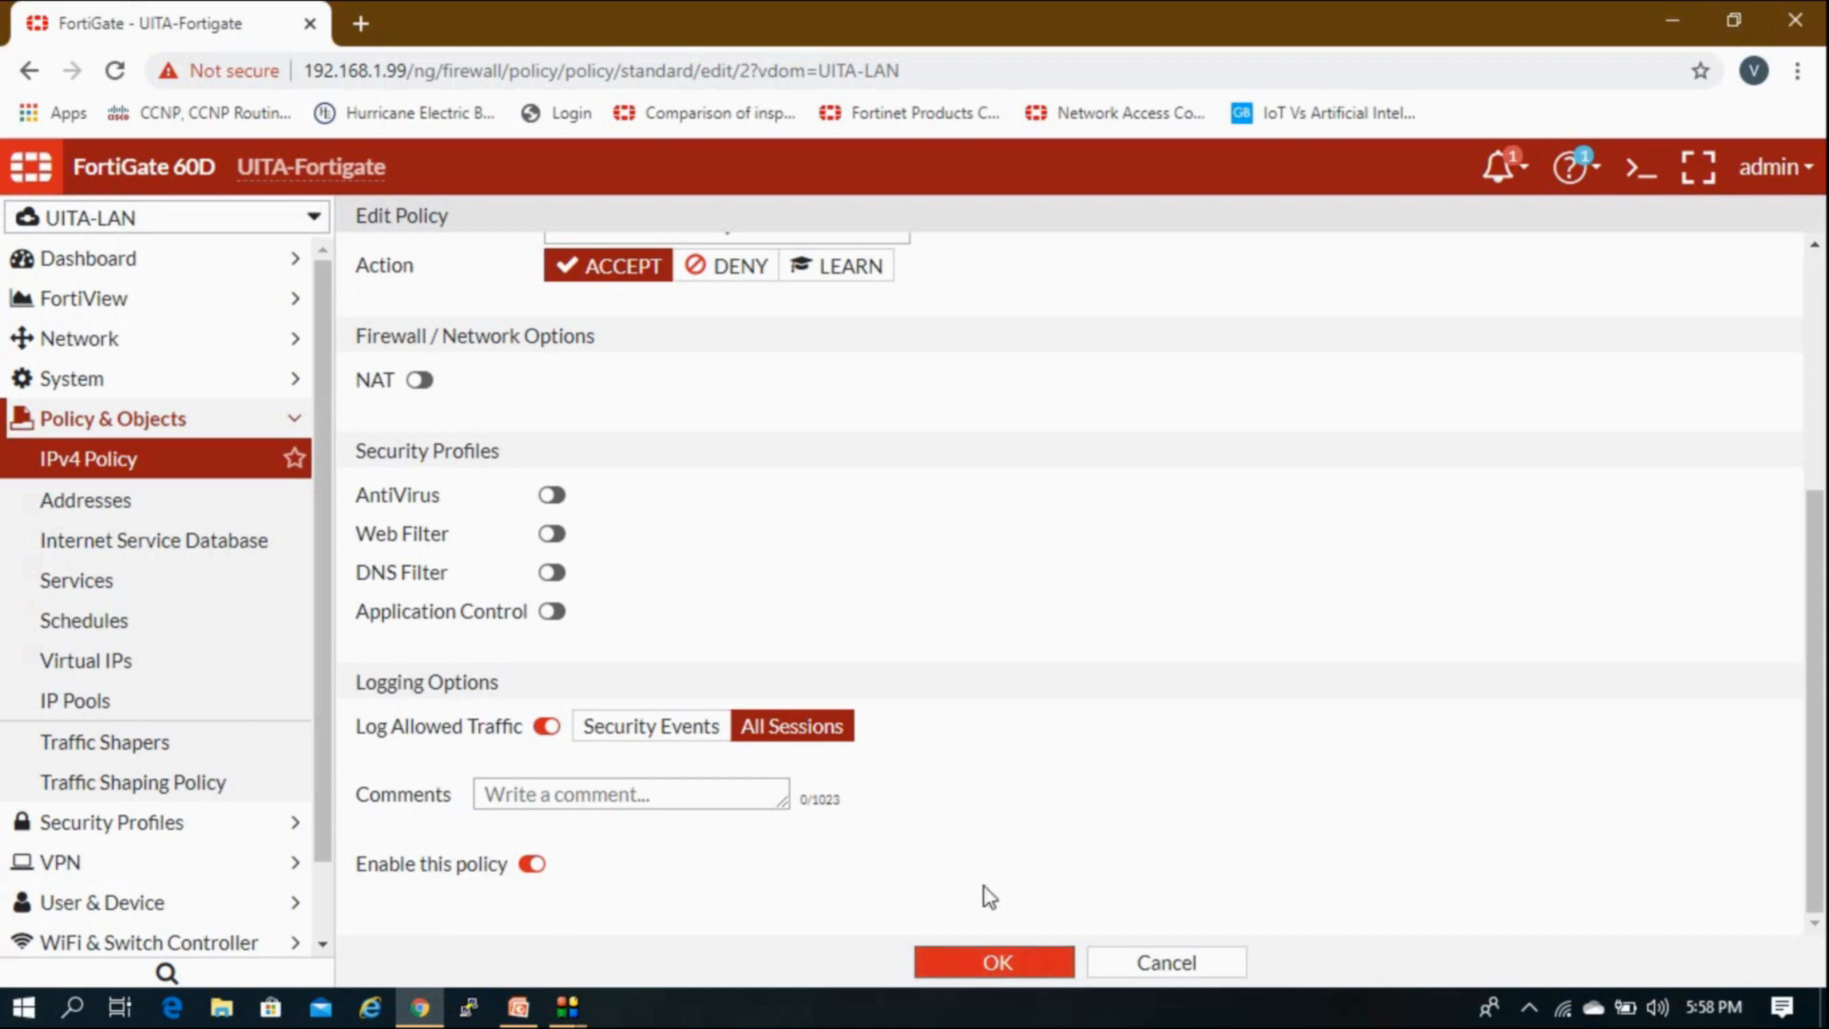
Step: Name the policy Test-Root and save it
{"action": "scroll", "coordinate": [988, 896], "scroll_direction": "up", "scroll_amount": 4}
{"action": "left_click", "coordinate": [754, 301]}
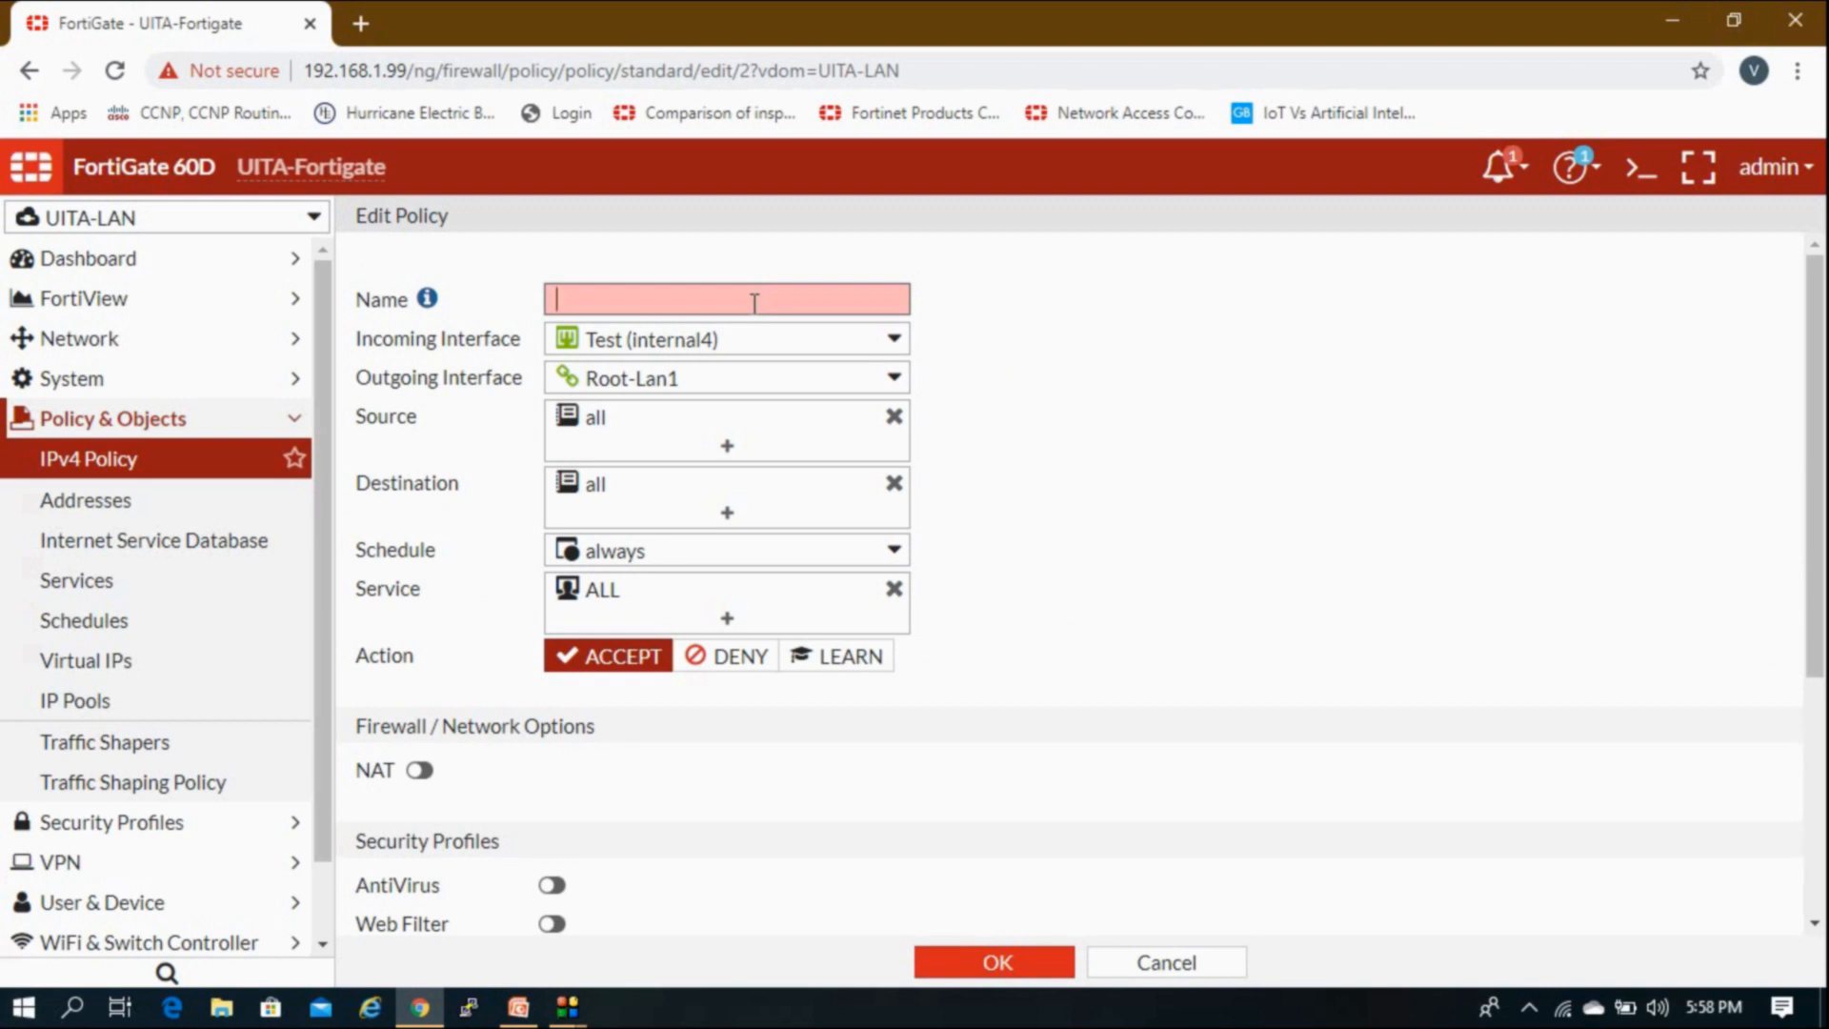
{"action": "type", "text": "Test-Root"}
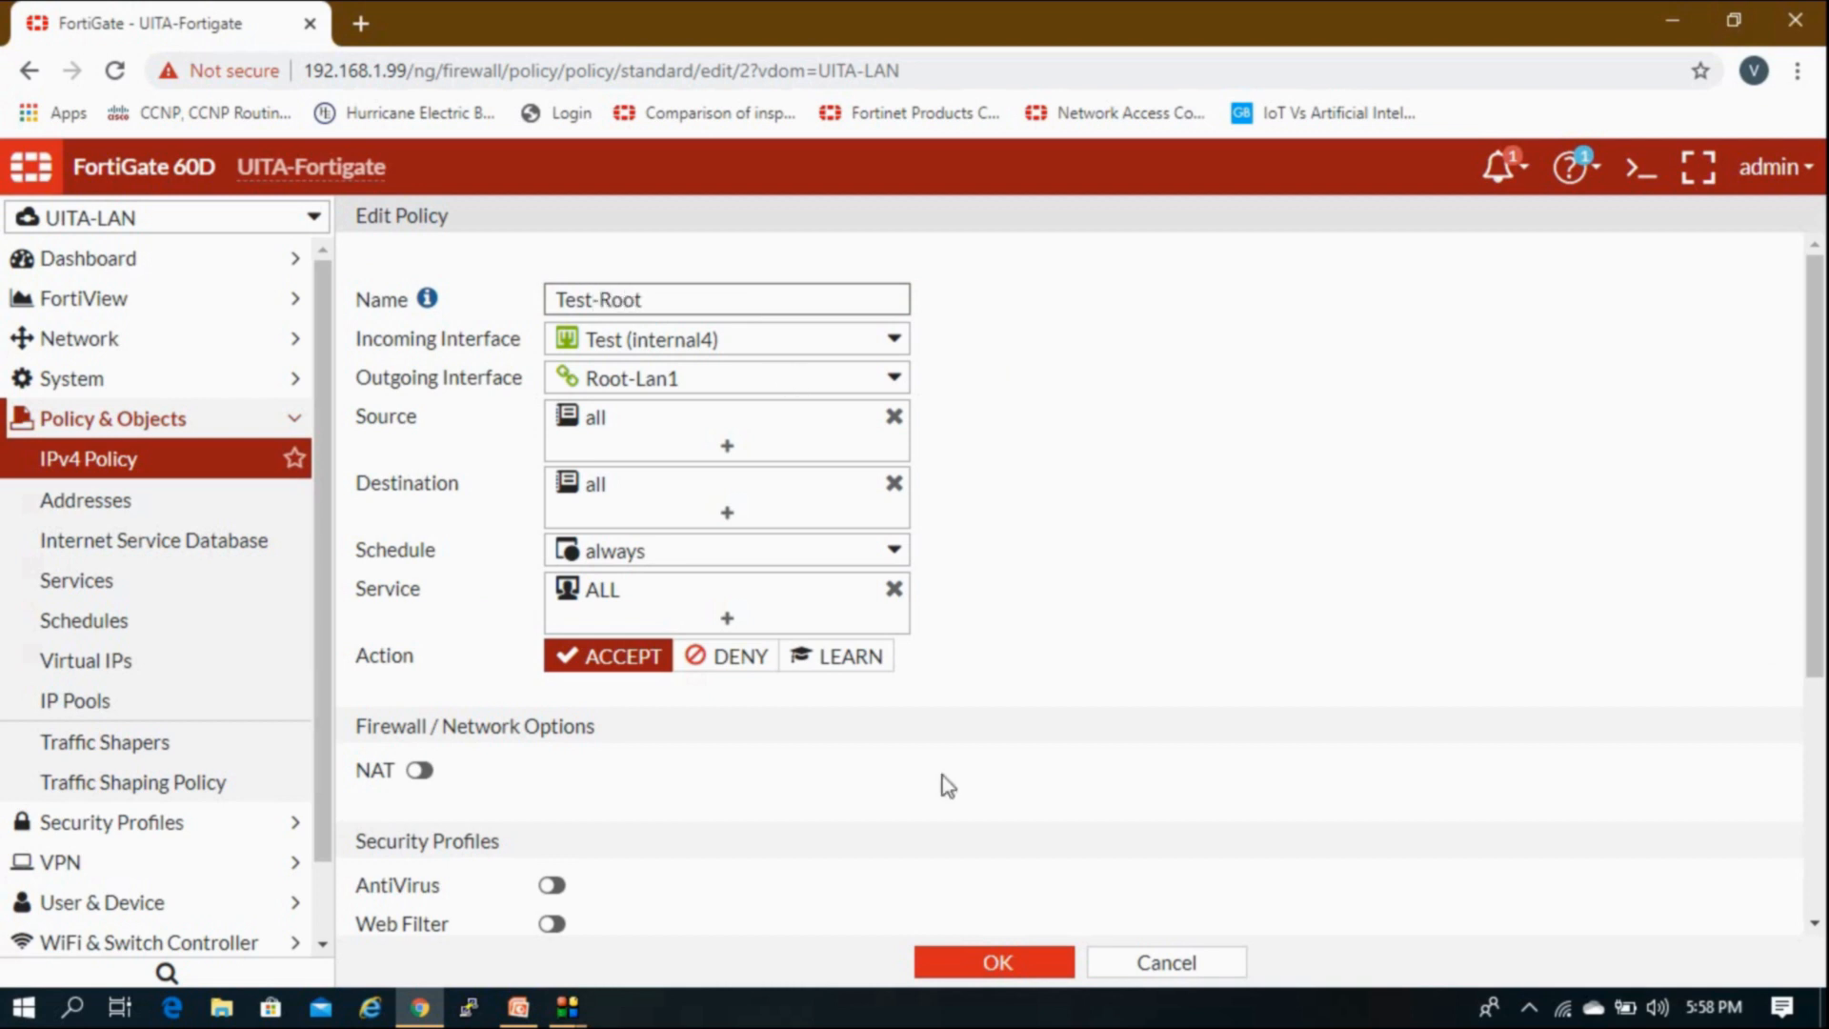
{"action": "left_click", "coordinate": [997, 962]}
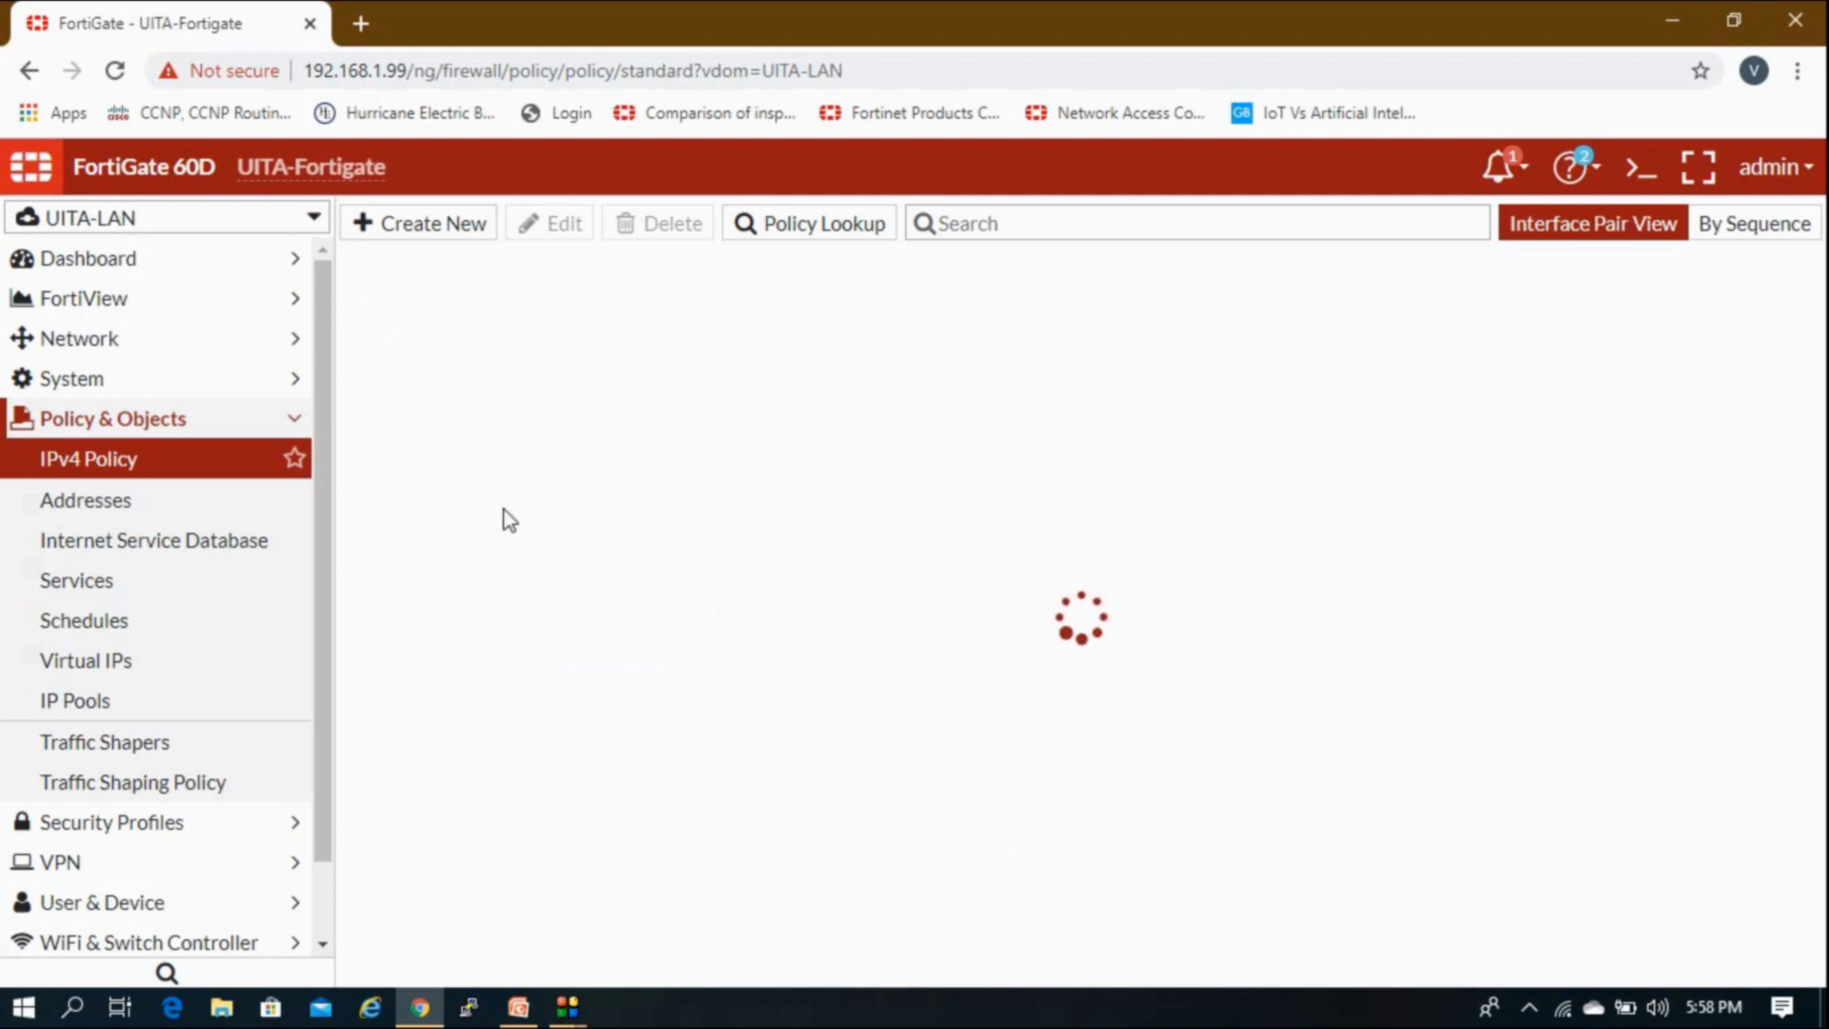
Step: Switch to the root VDOM and show its IPv4 policy list
{"action": "left_click", "coordinate": [361, 386]}
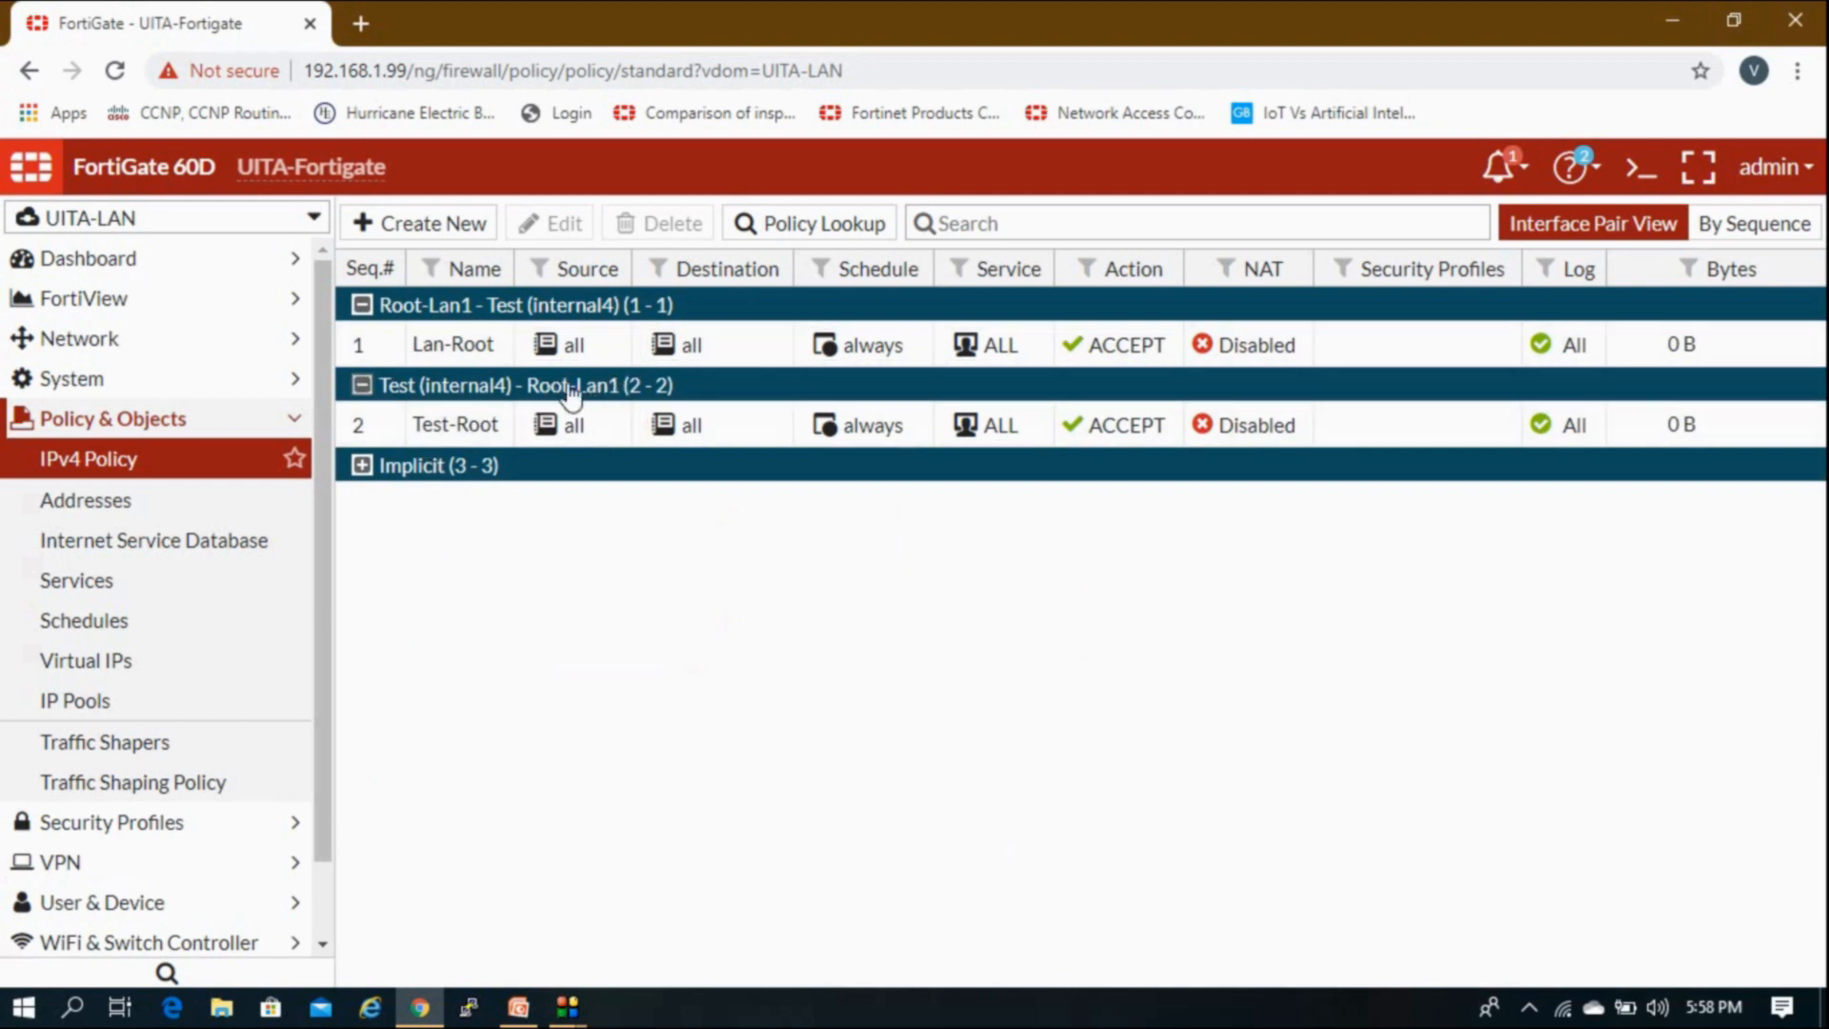
{"action": "left_click", "coordinate": [184, 419]}
{"action": "left_click", "coordinate": [165, 221]}
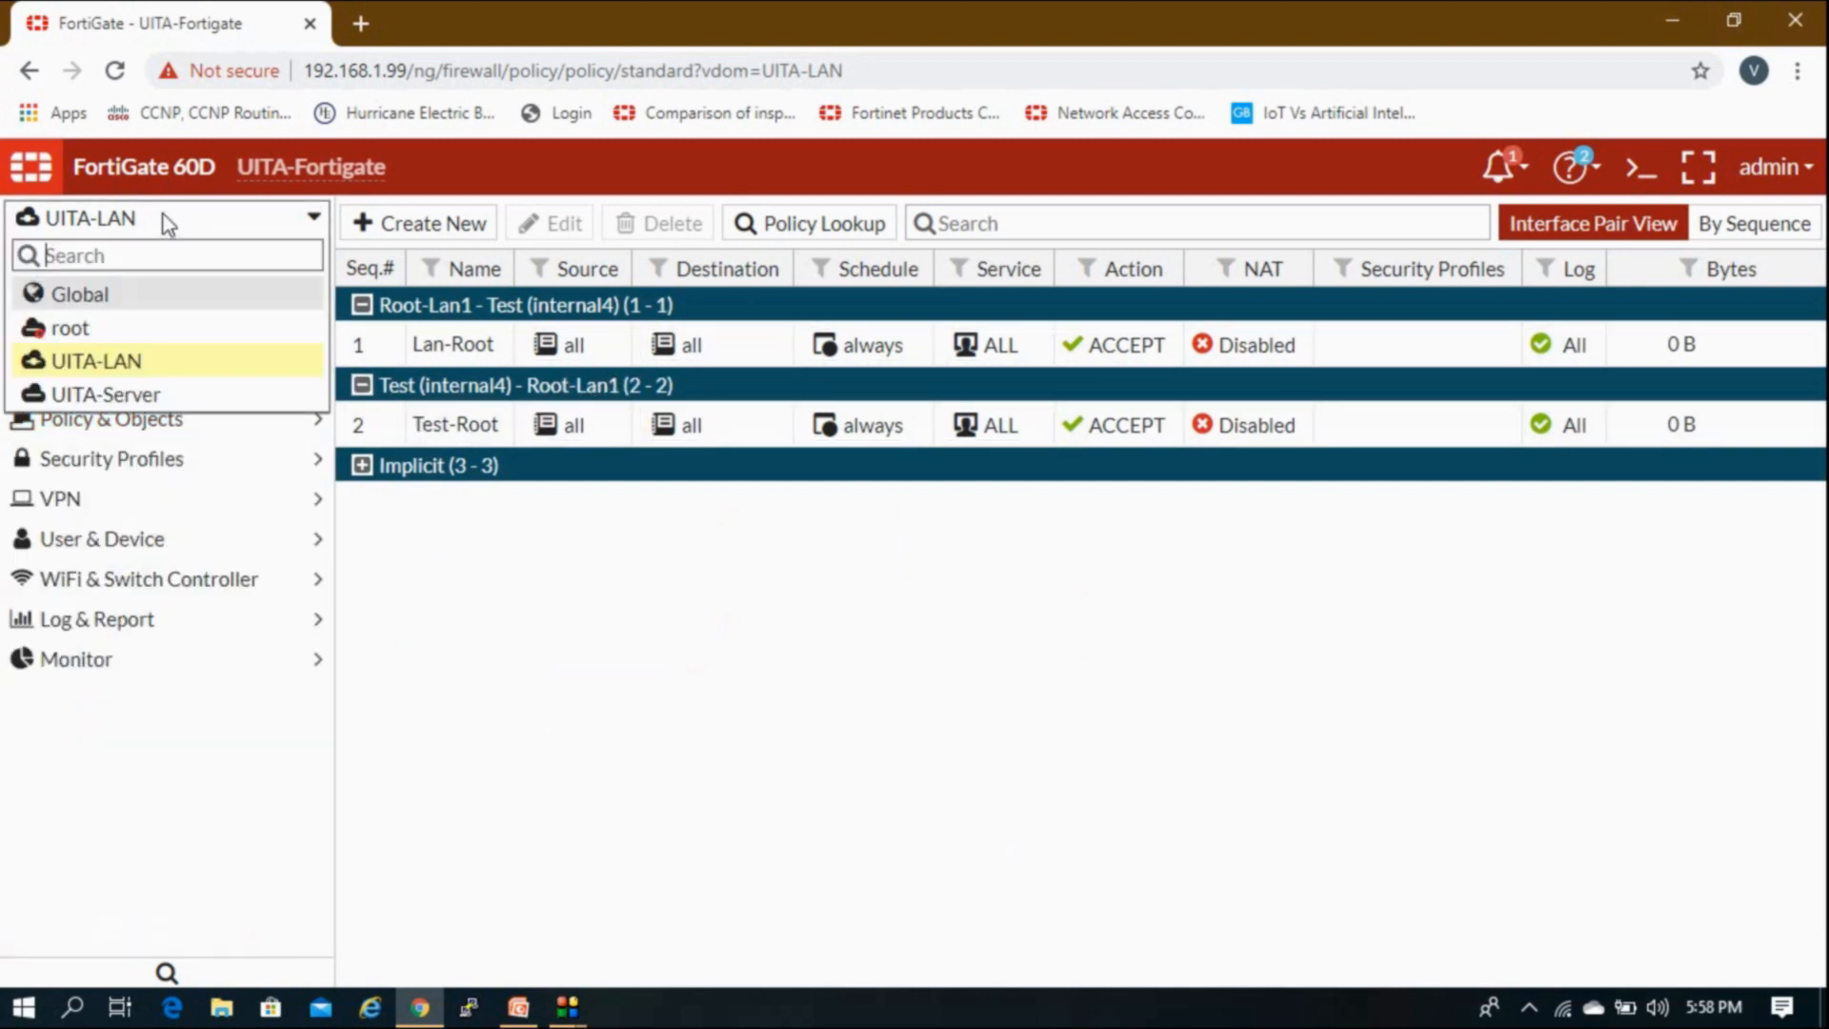
{"action": "left_click", "coordinate": [122, 326]}
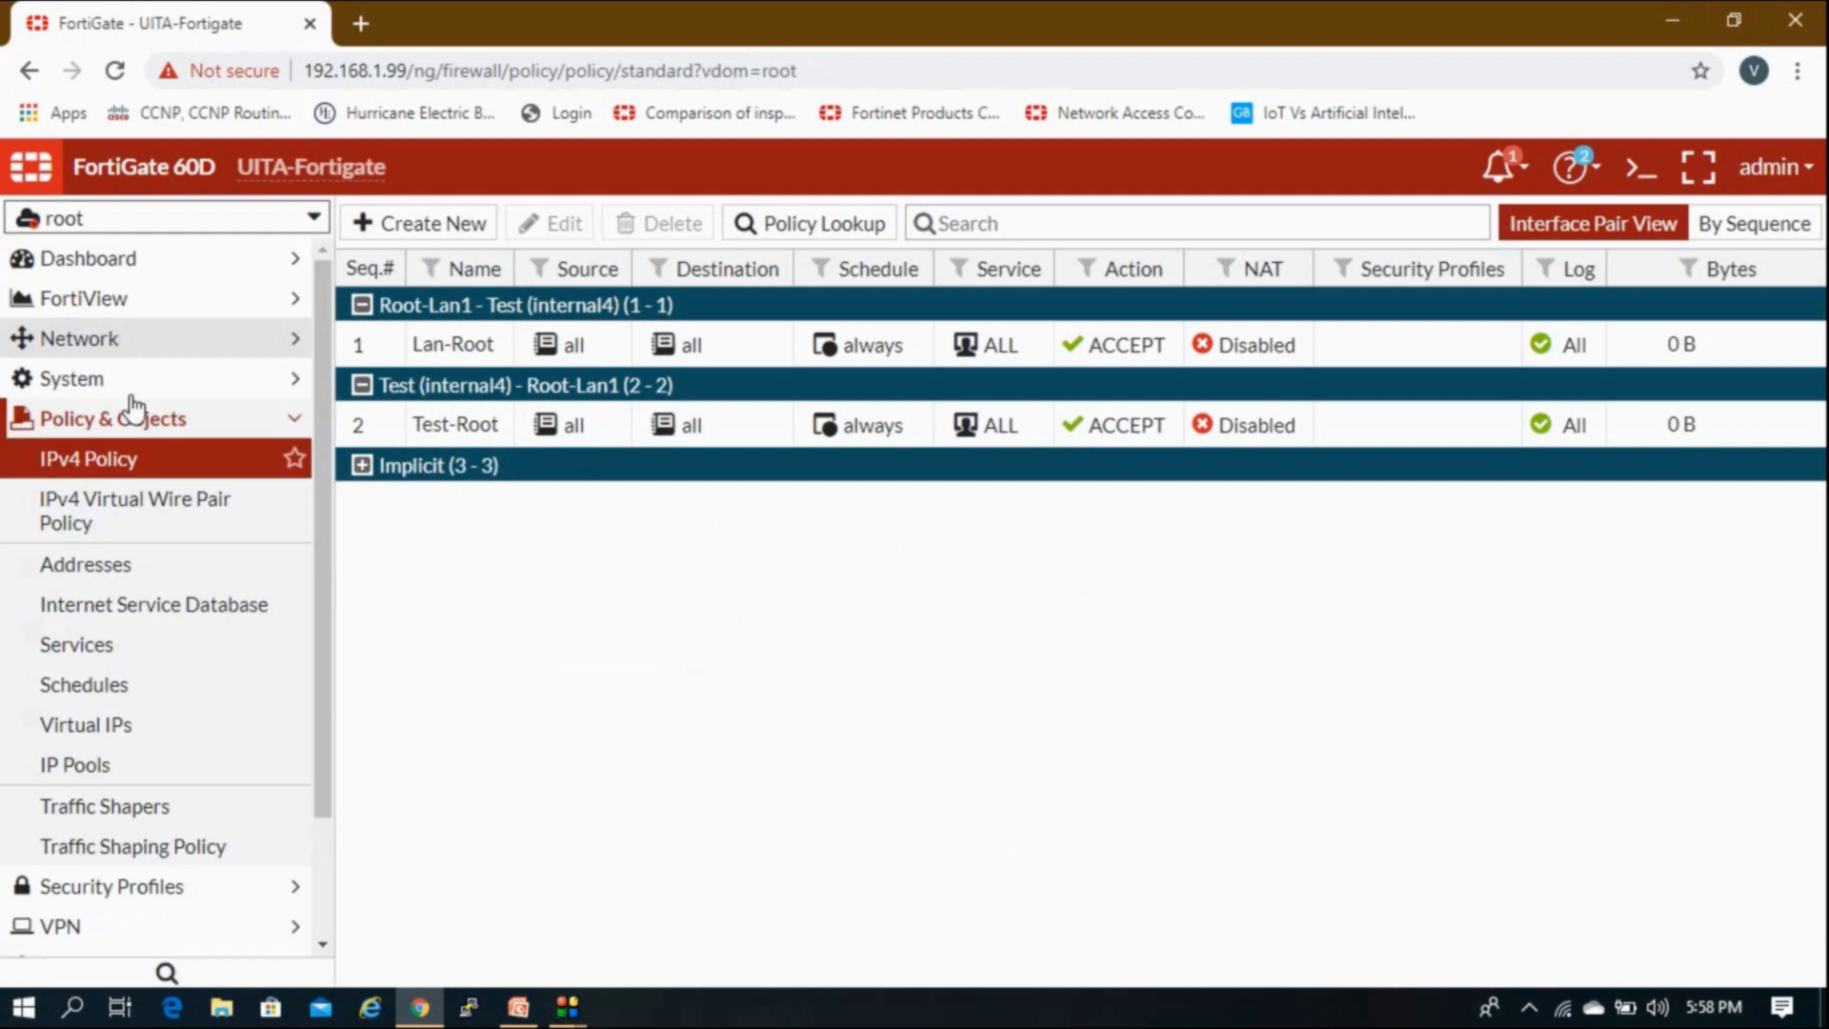
{"action": "left_click", "coordinate": [134, 461]}
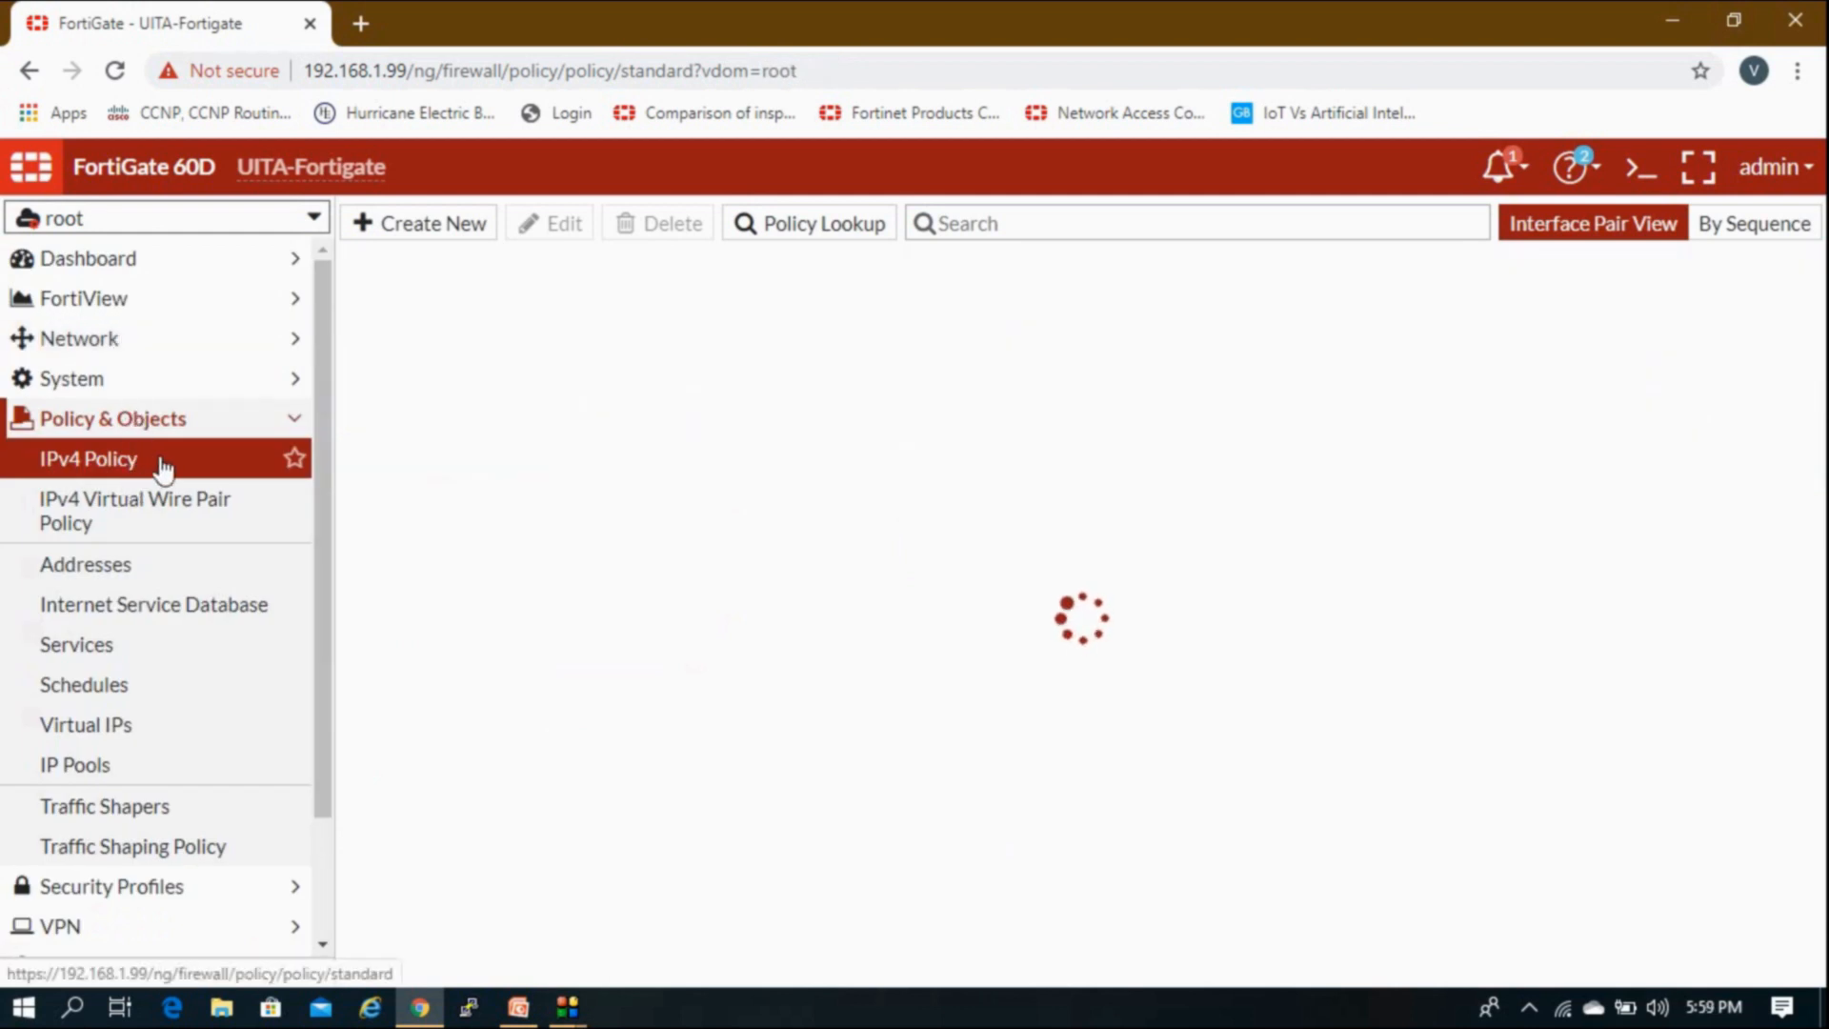
Step: Start a new policy from Root-Lan0 to internal with source all, destination all, service ALL
{"action": "left_click", "coordinate": [404, 234]}
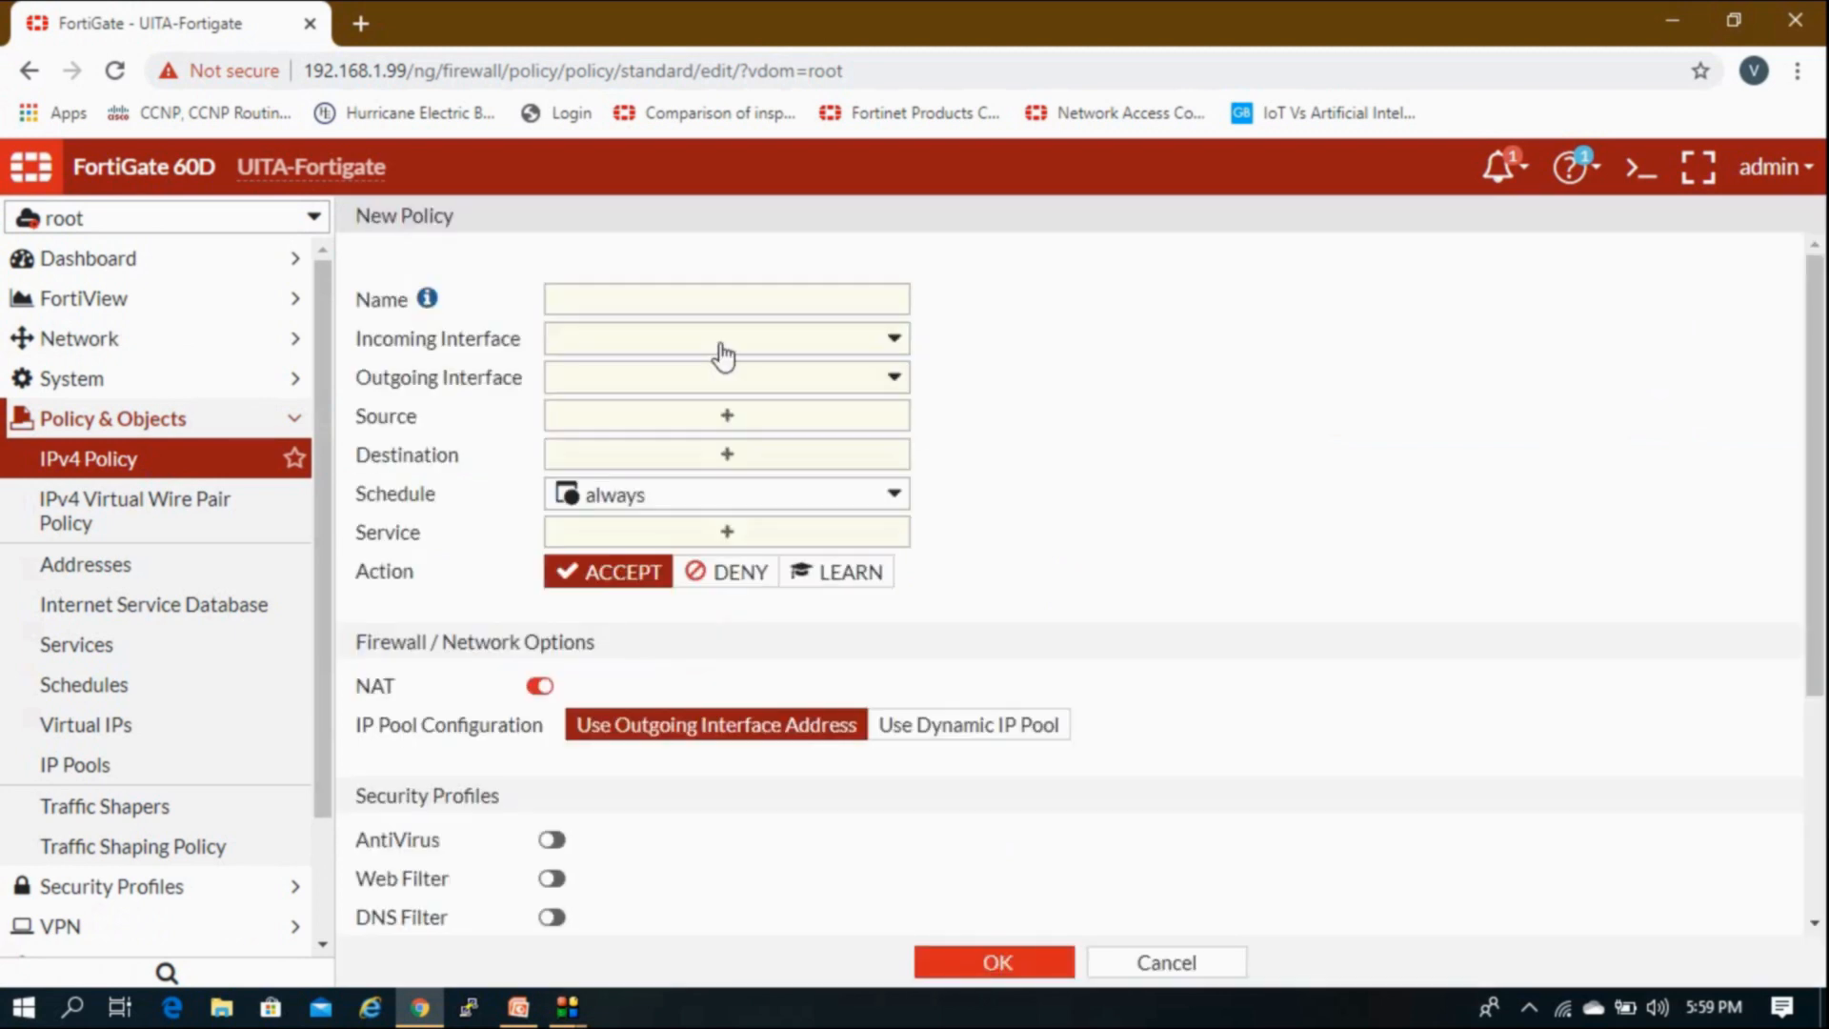
{"action": "left_click", "coordinate": [722, 339]}
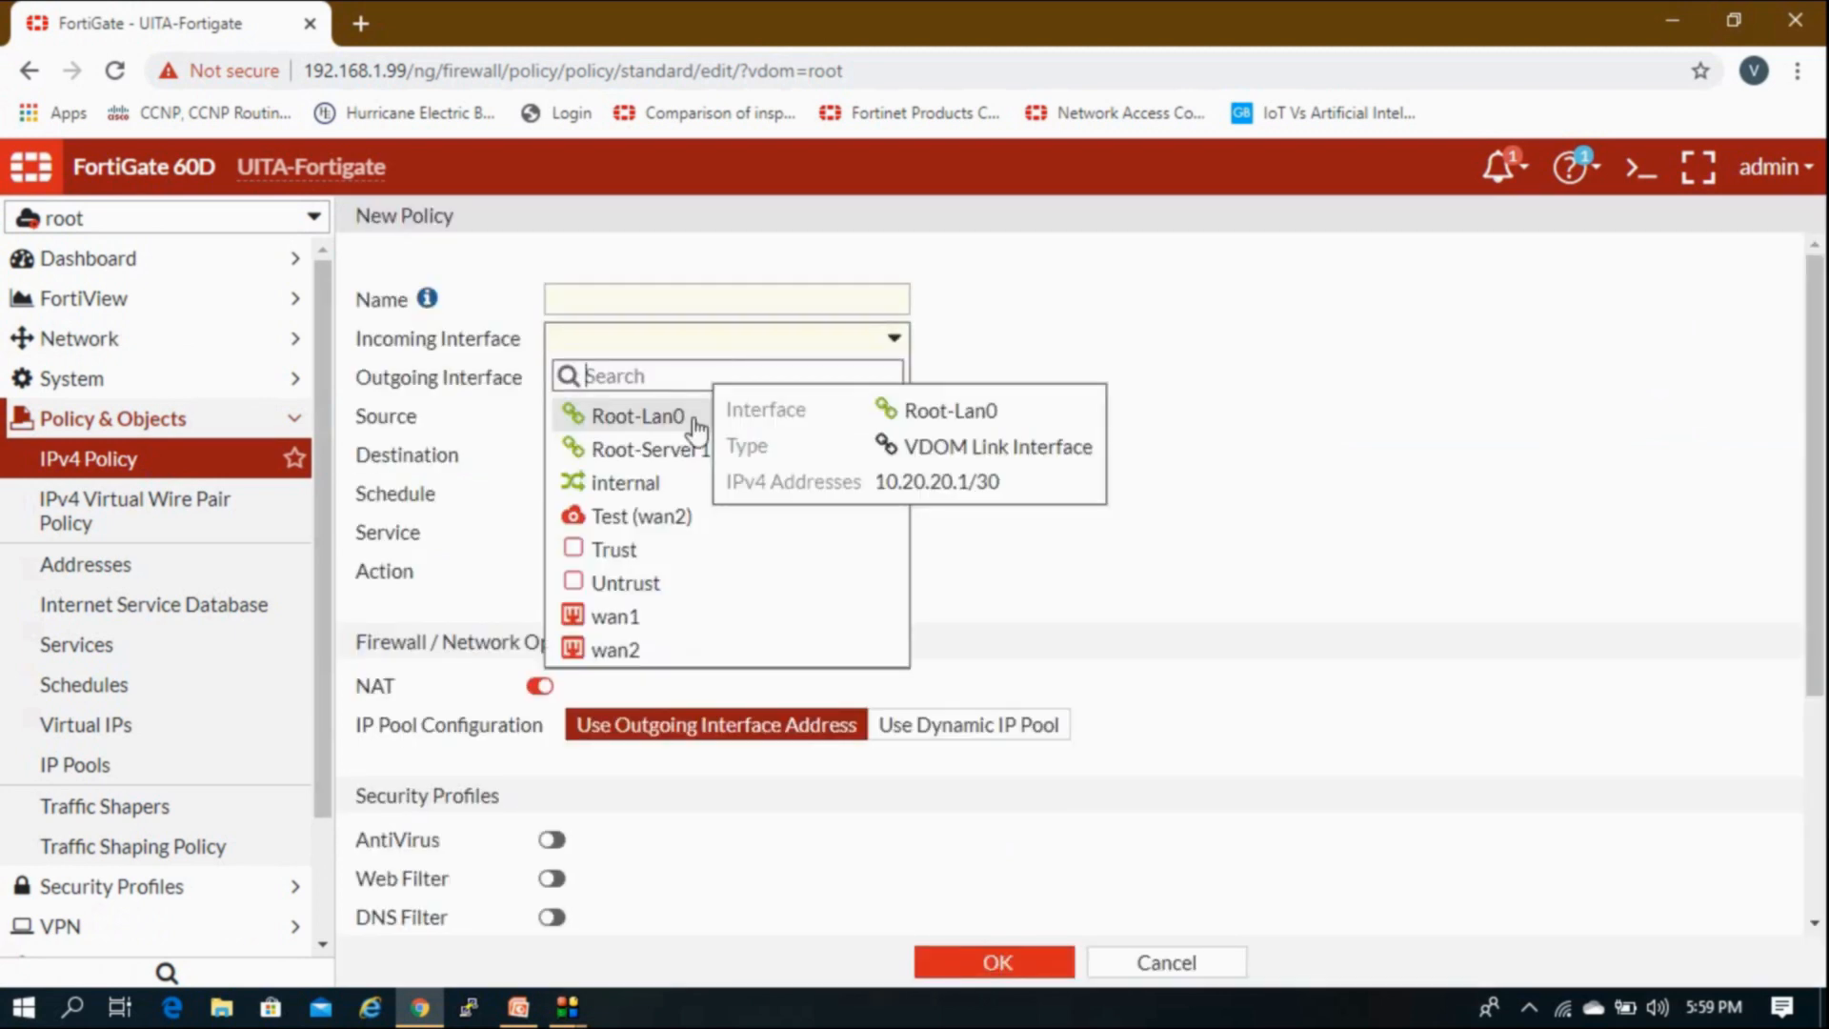
{"action": "left_click", "coordinate": [693, 421]}
{"action": "left_click", "coordinate": [683, 383]}
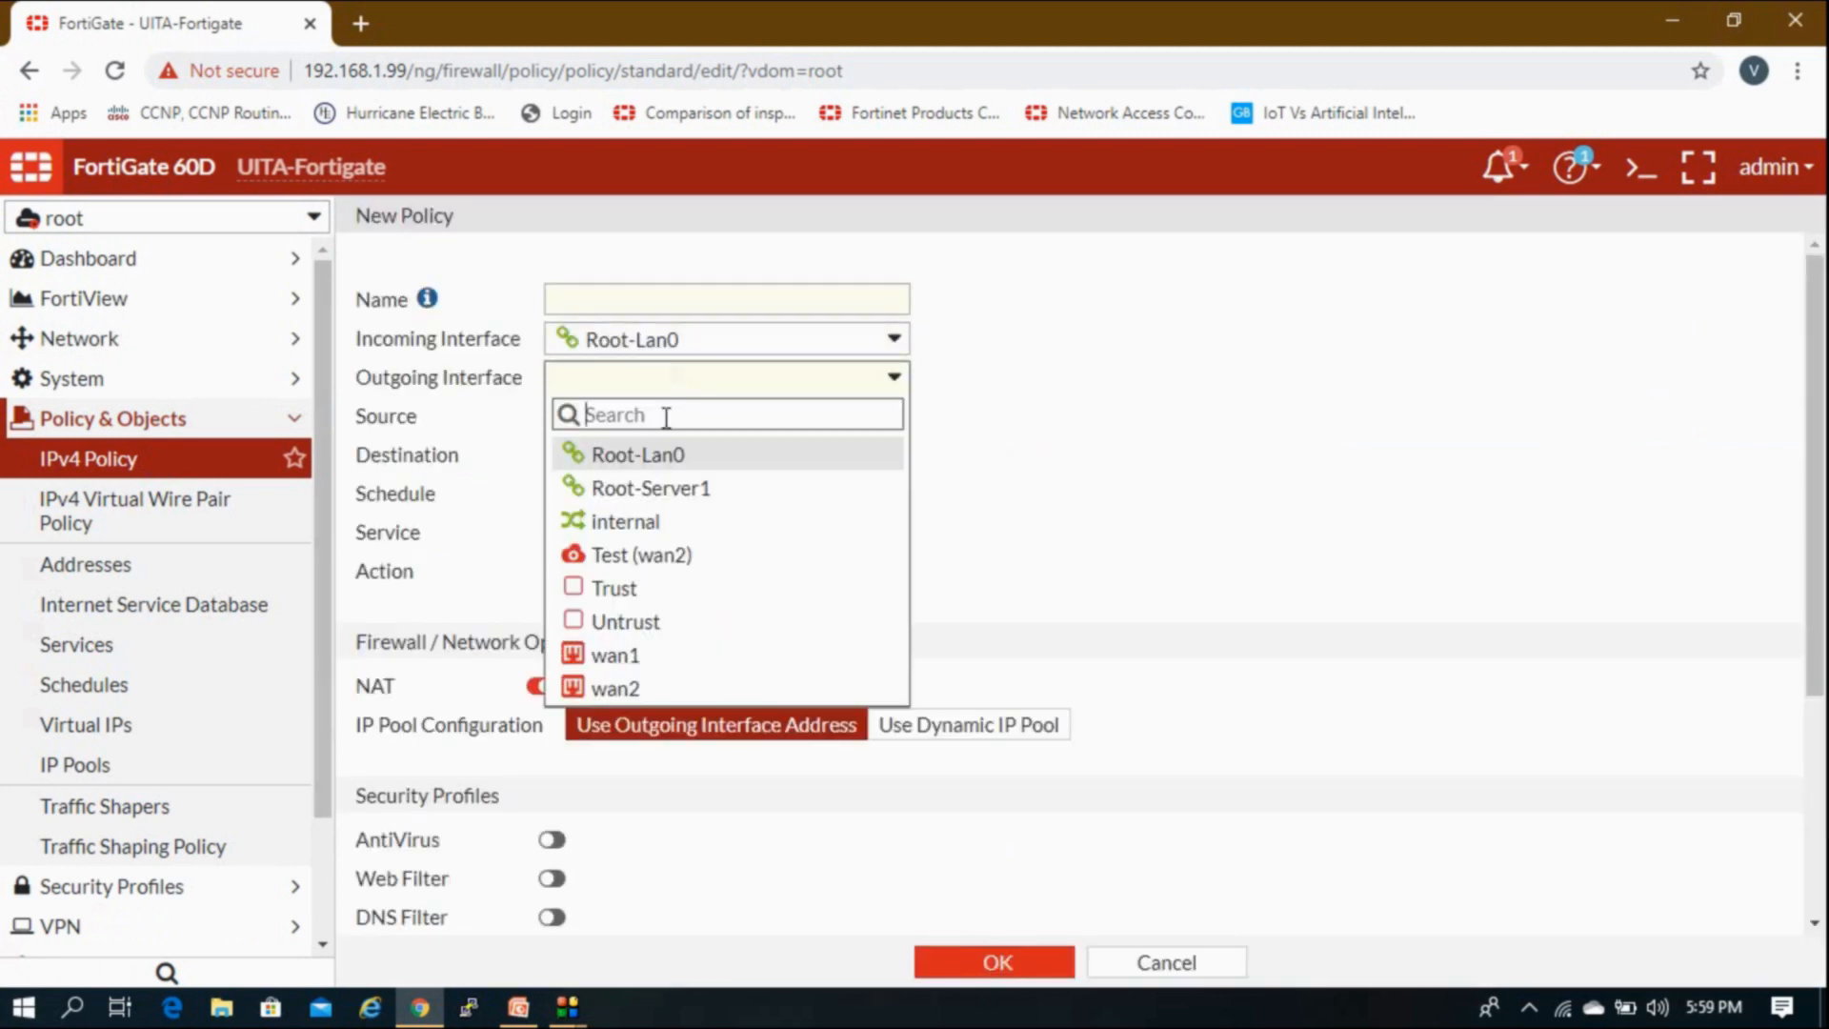
{"action": "left_click", "coordinate": [621, 522]}
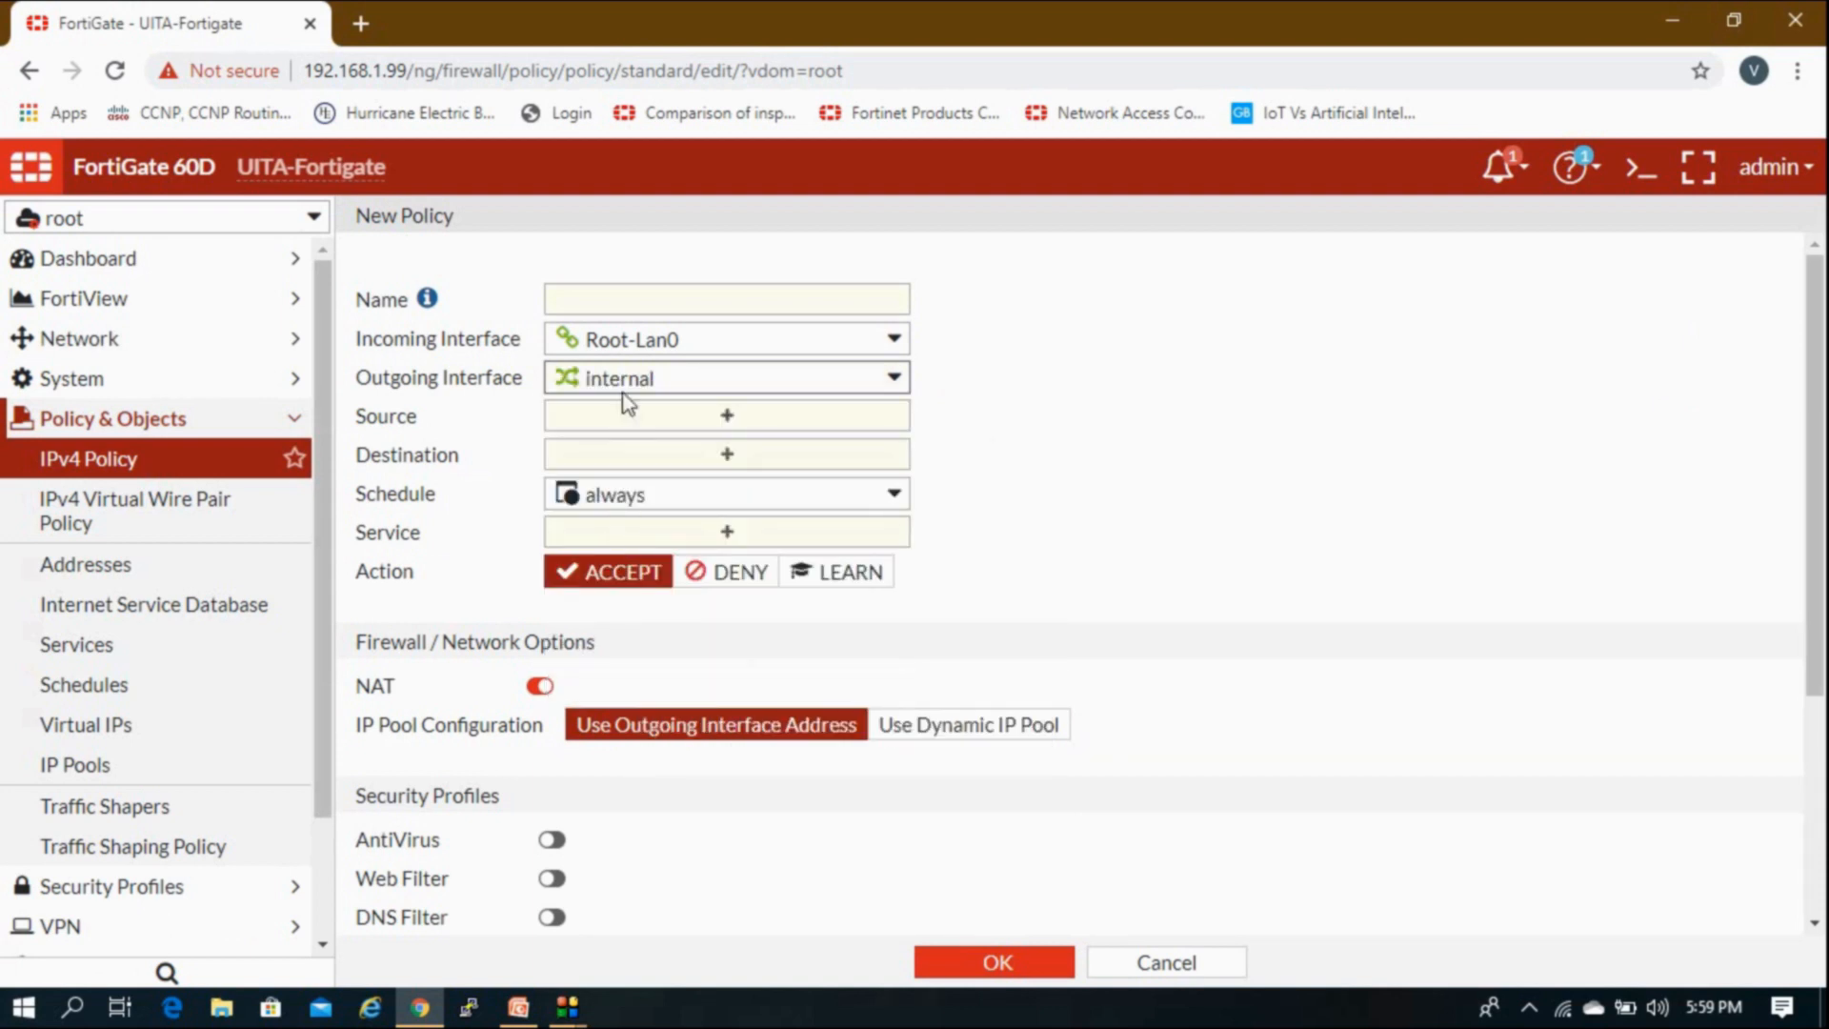
{"action": "left_click", "coordinate": [616, 417]}
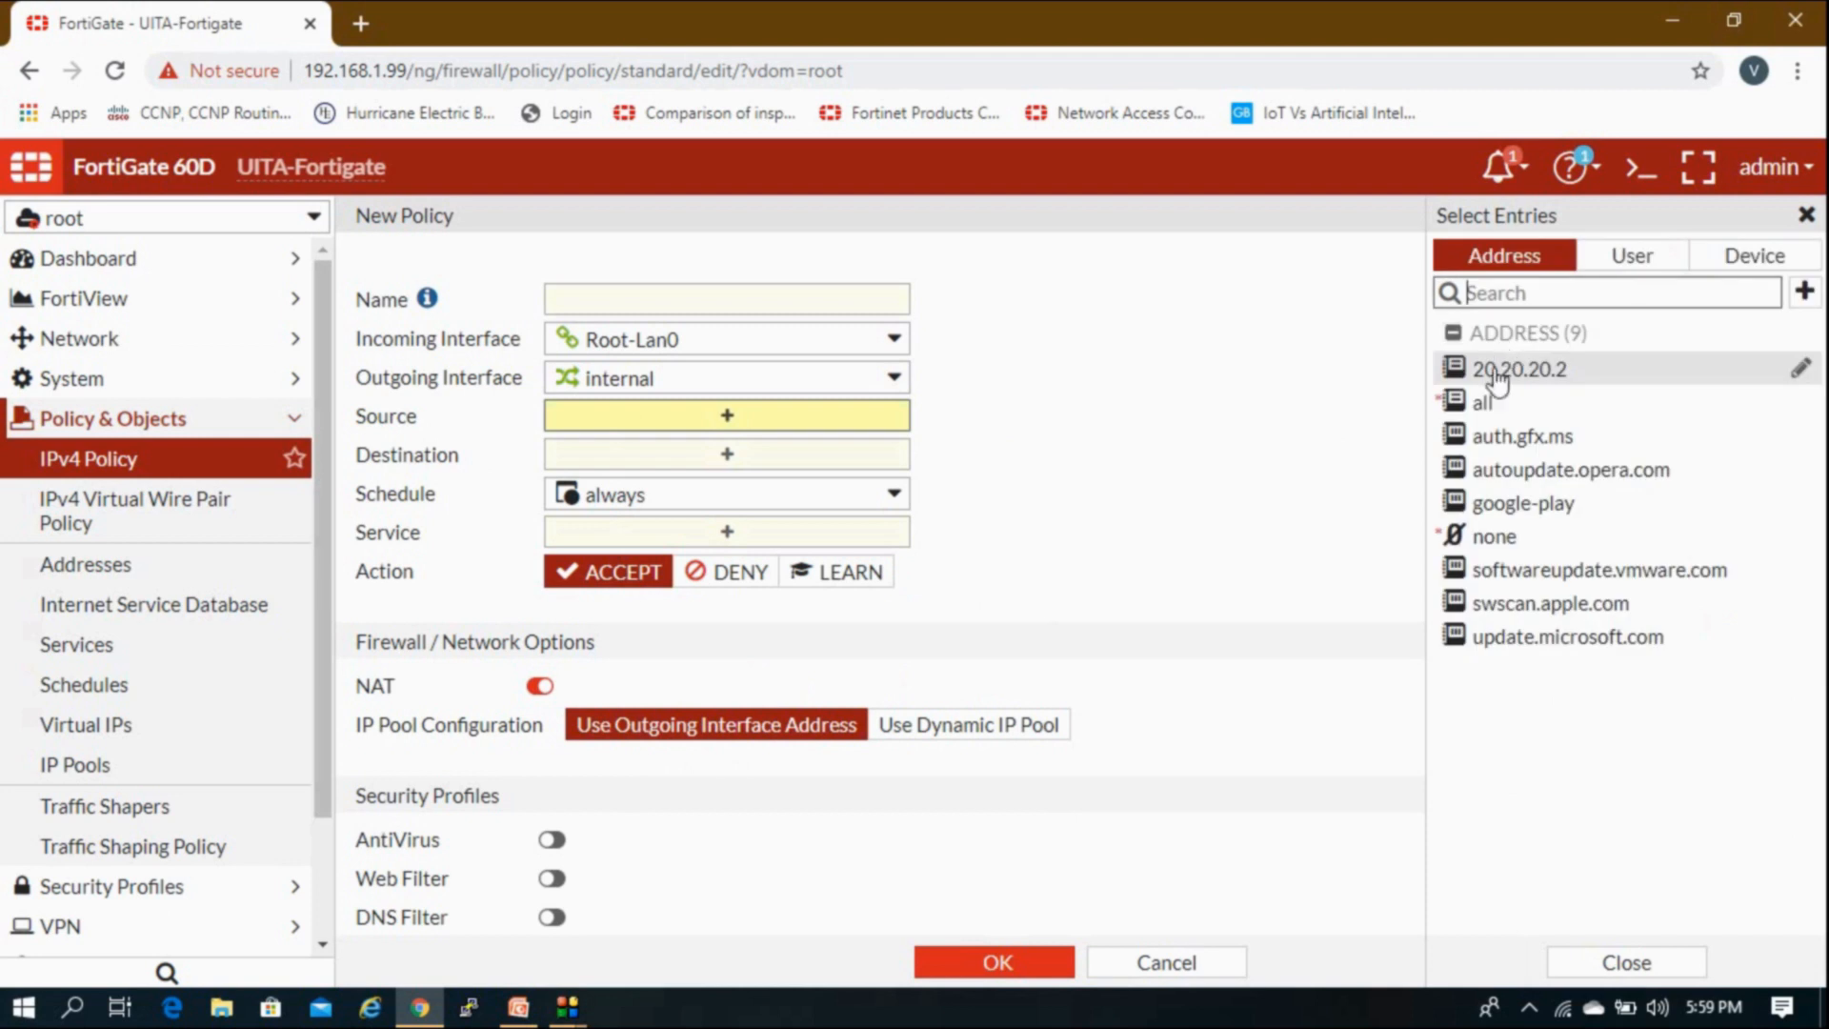
{"action": "left_click", "coordinate": [1487, 403]}
{"action": "left_click", "coordinate": [836, 486]}
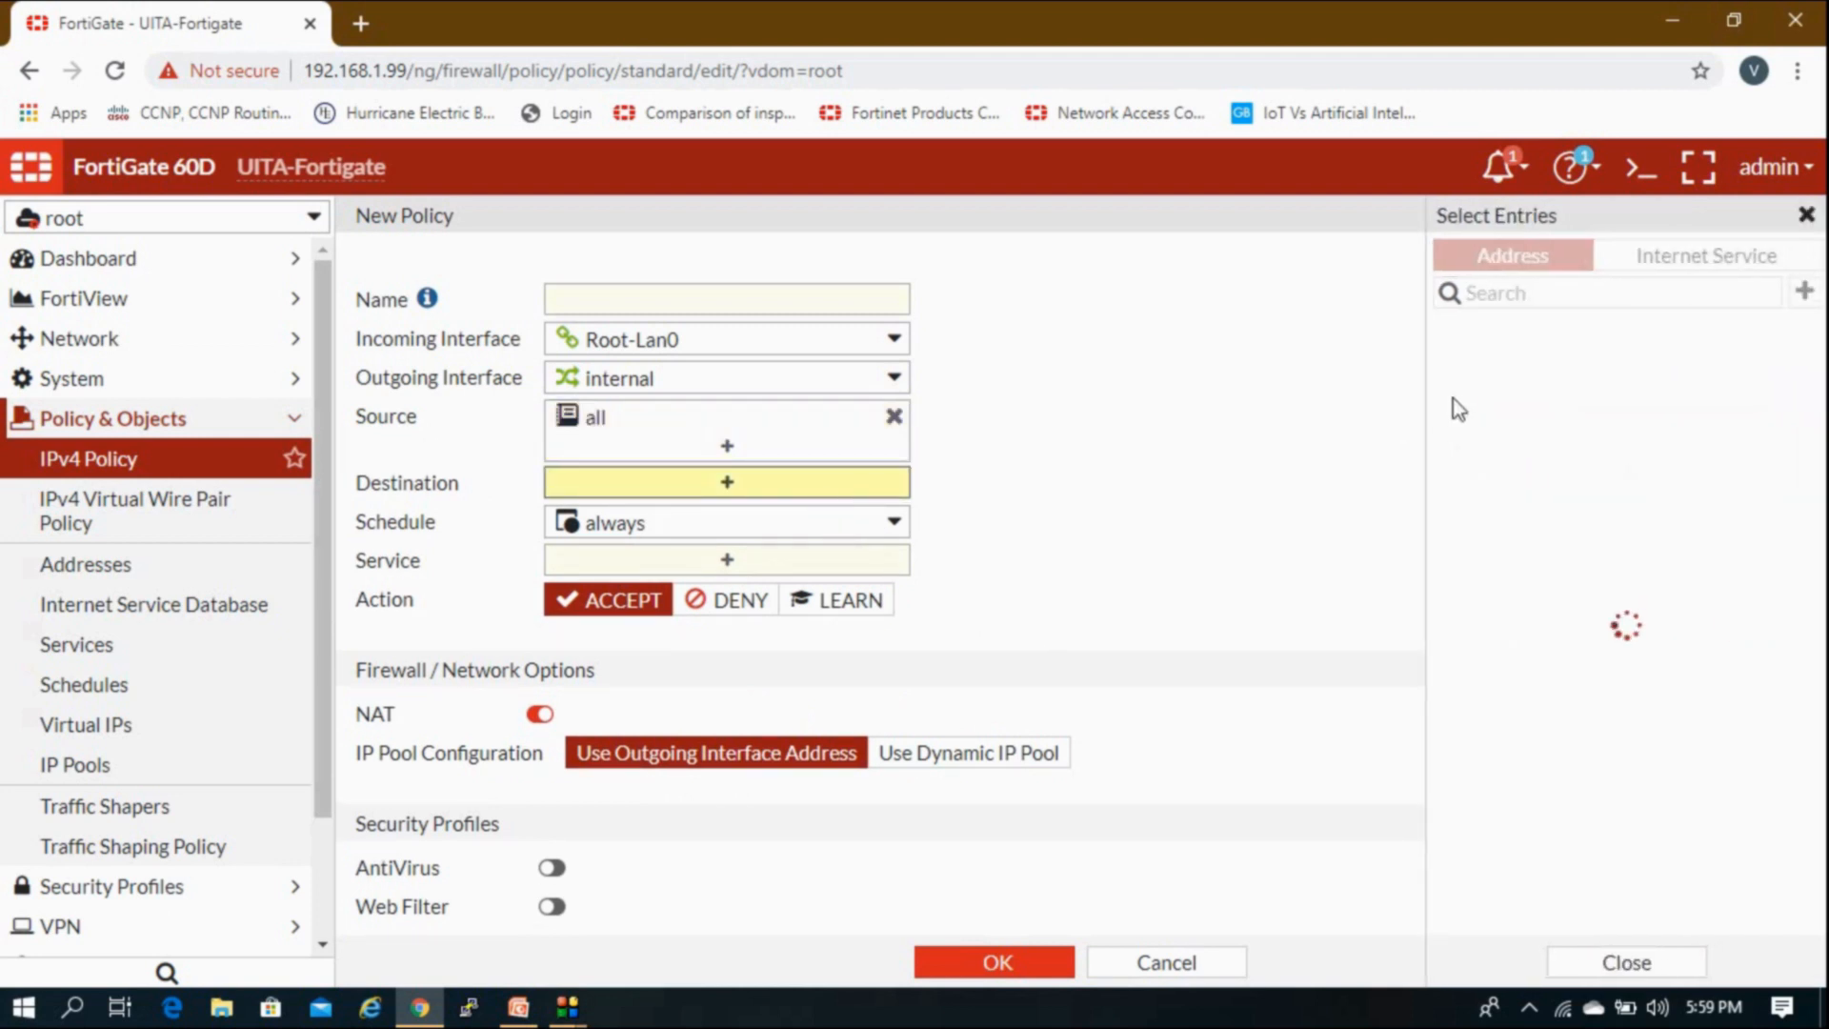
{"action": "left_click", "coordinate": [1477, 405]}
{"action": "left_click", "coordinate": [782, 588]}
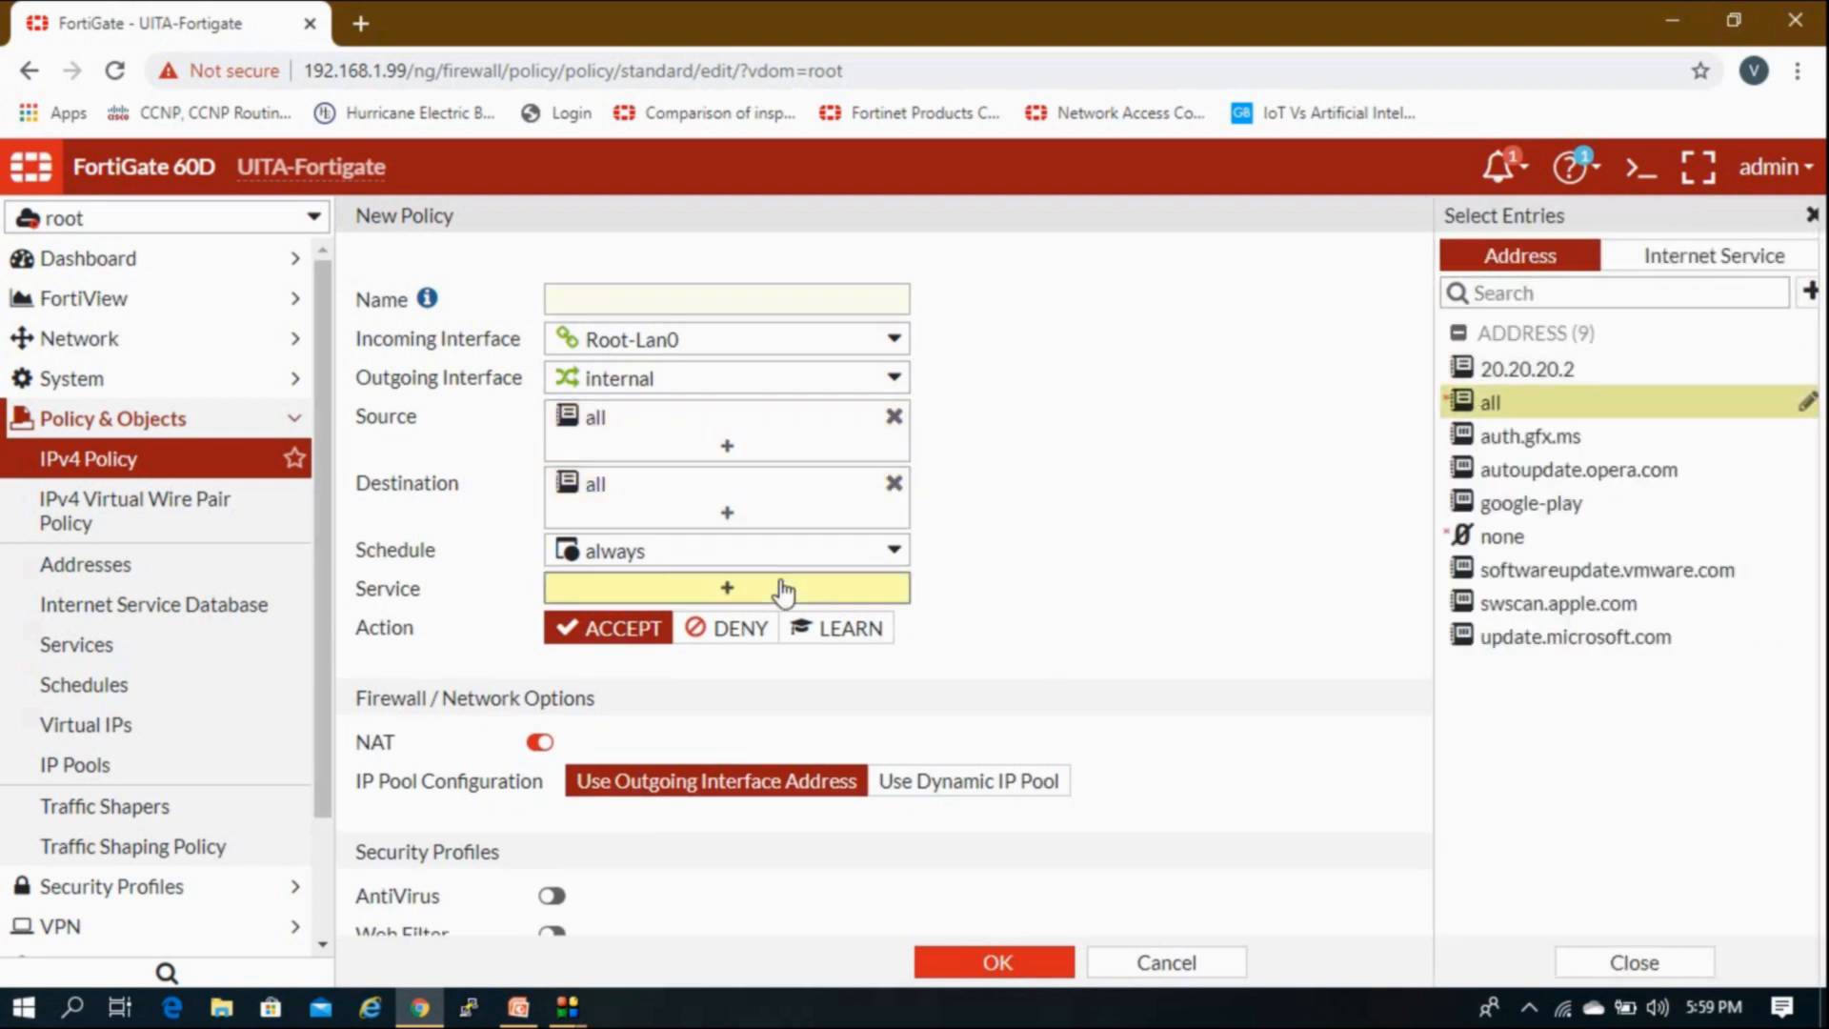
{"action": "left_click", "coordinate": [1504, 363]}
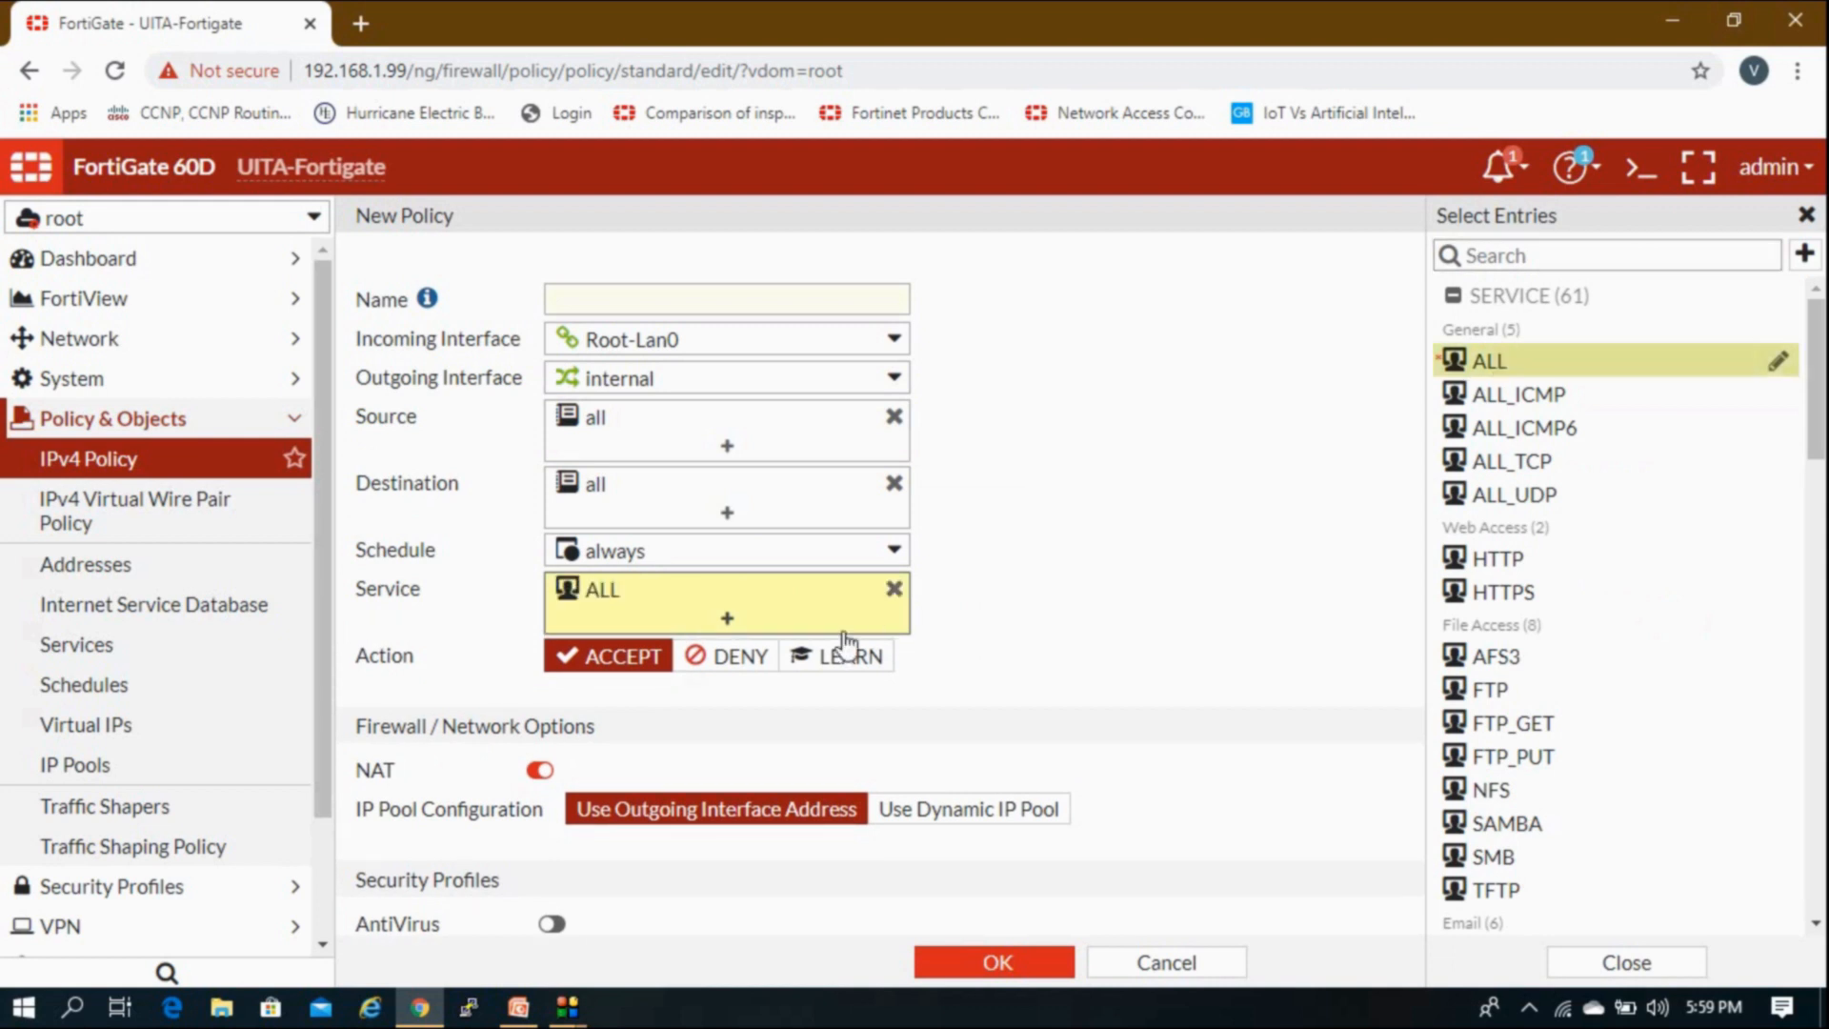
{"action": "left_click", "coordinate": [802, 719]}
Step: Name the policy 12, disable NAT, and save it
{"action": "left_click", "coordinate": [715, 303]}
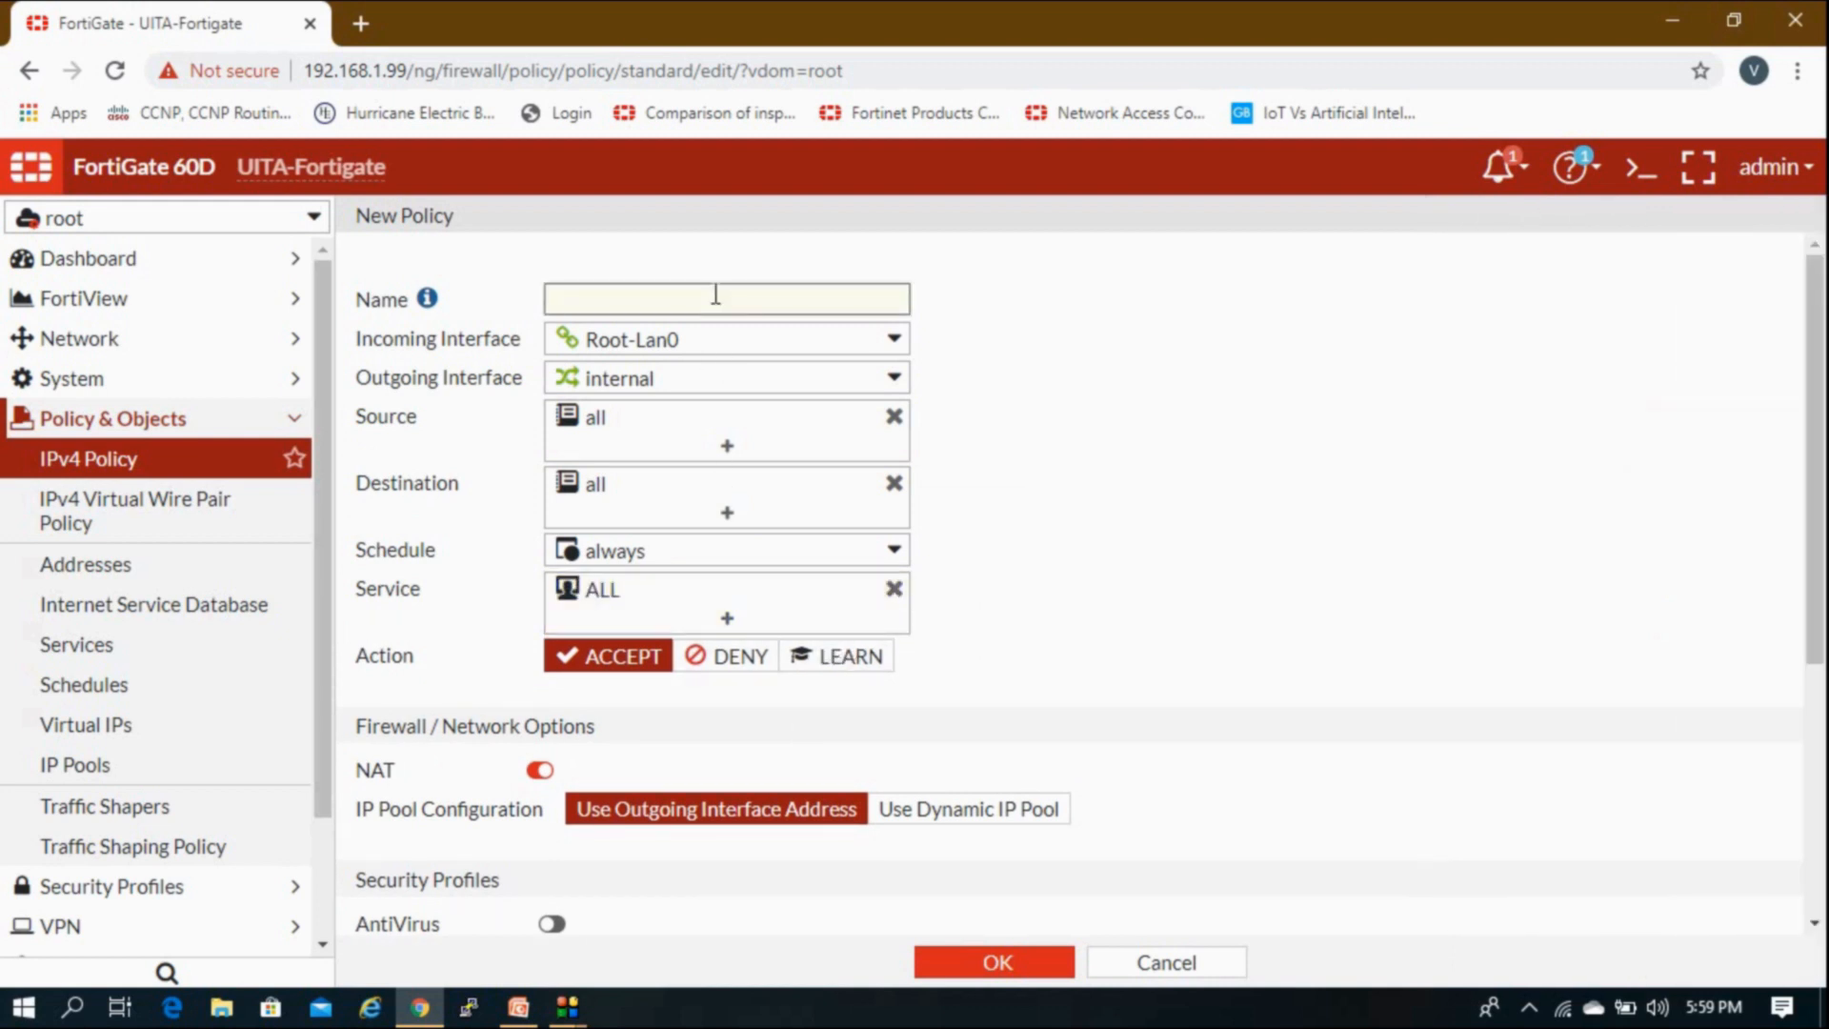
{"action": "type", "text": "12"}
{"action": "left_click", "coordinate": [547, 770]}
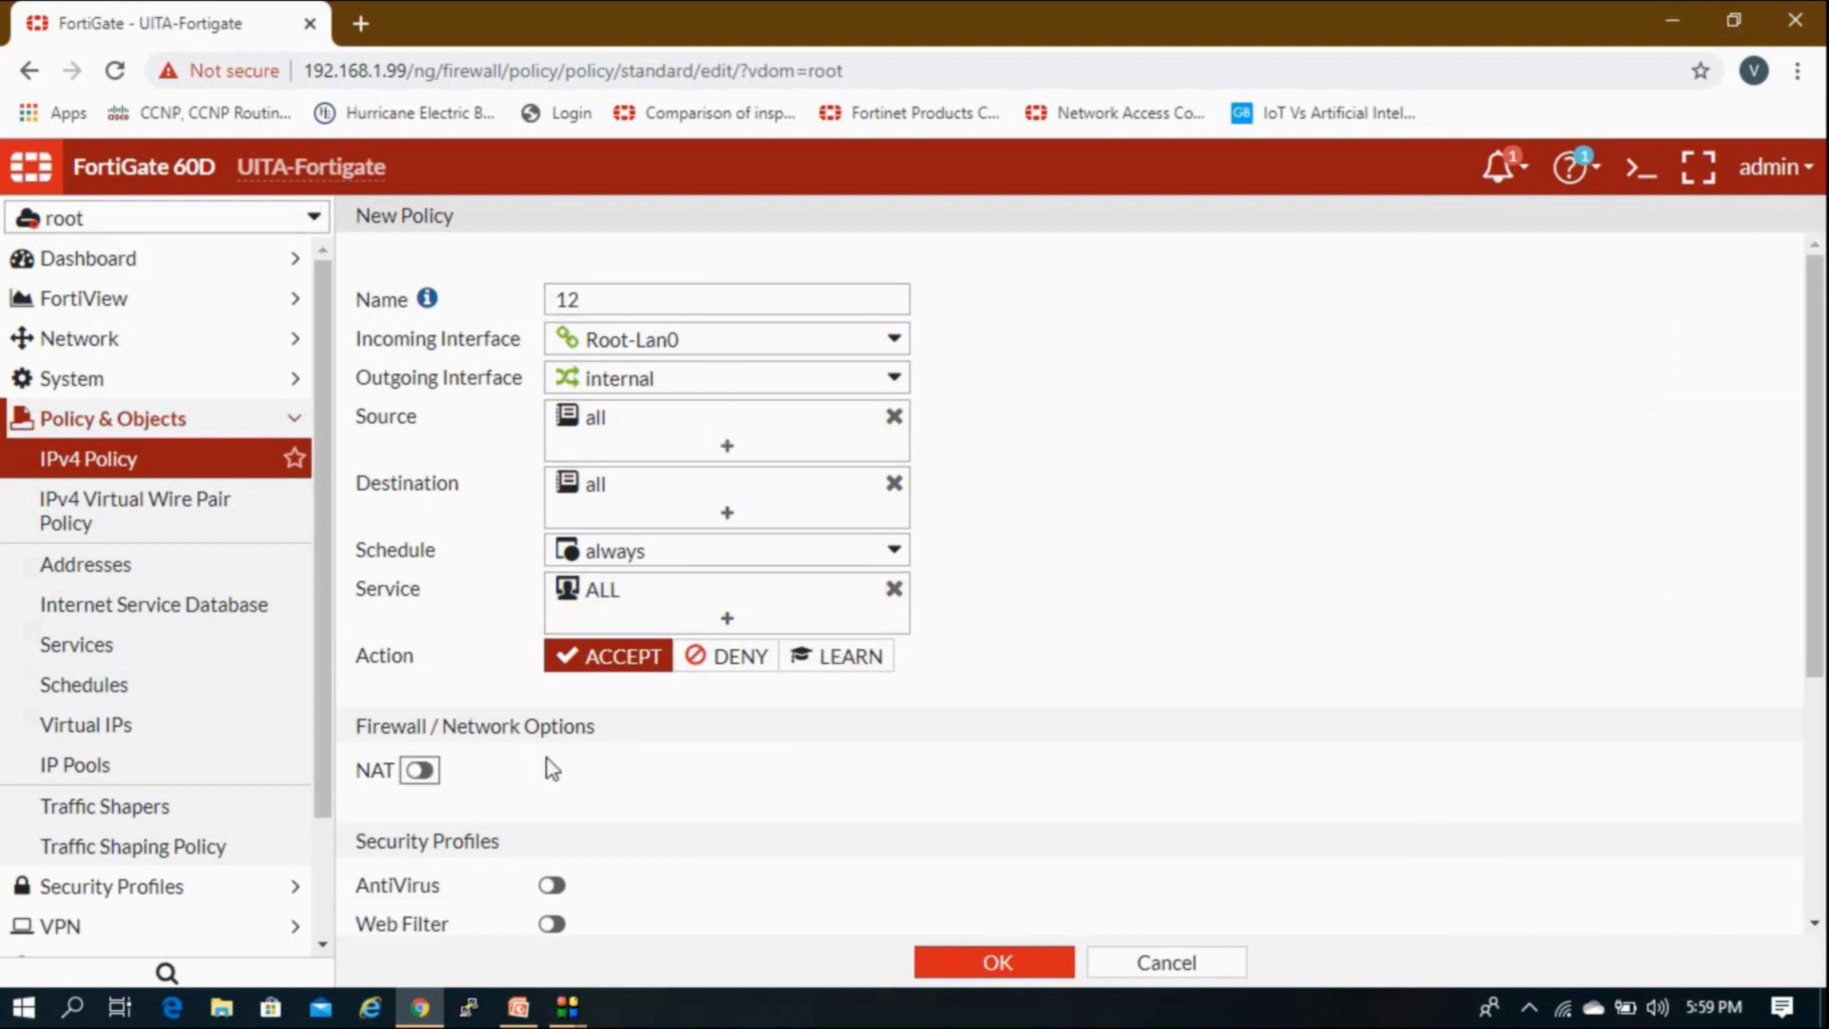
{"action": "scroll", "coordinate": [552, 768], "scroll_direction": "down", "scroll_amount": 4}
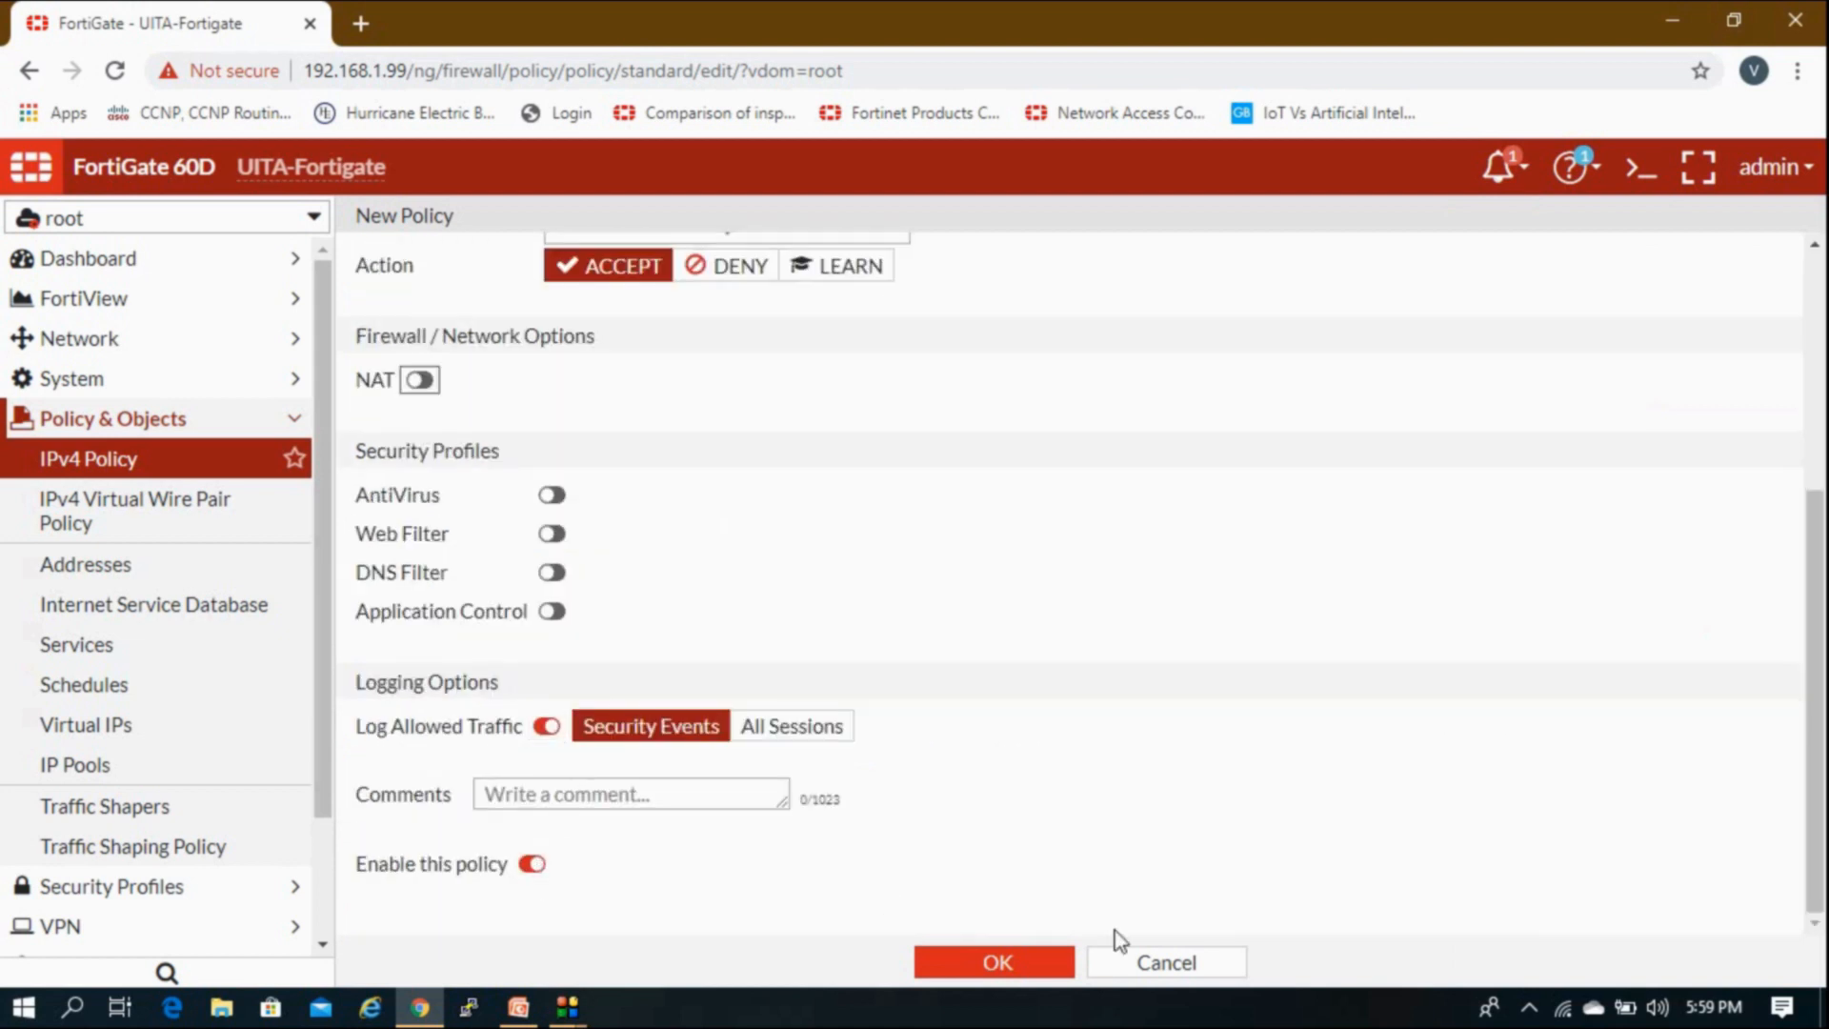
{"action": "left_click", "coordinate": [1063, 966]}
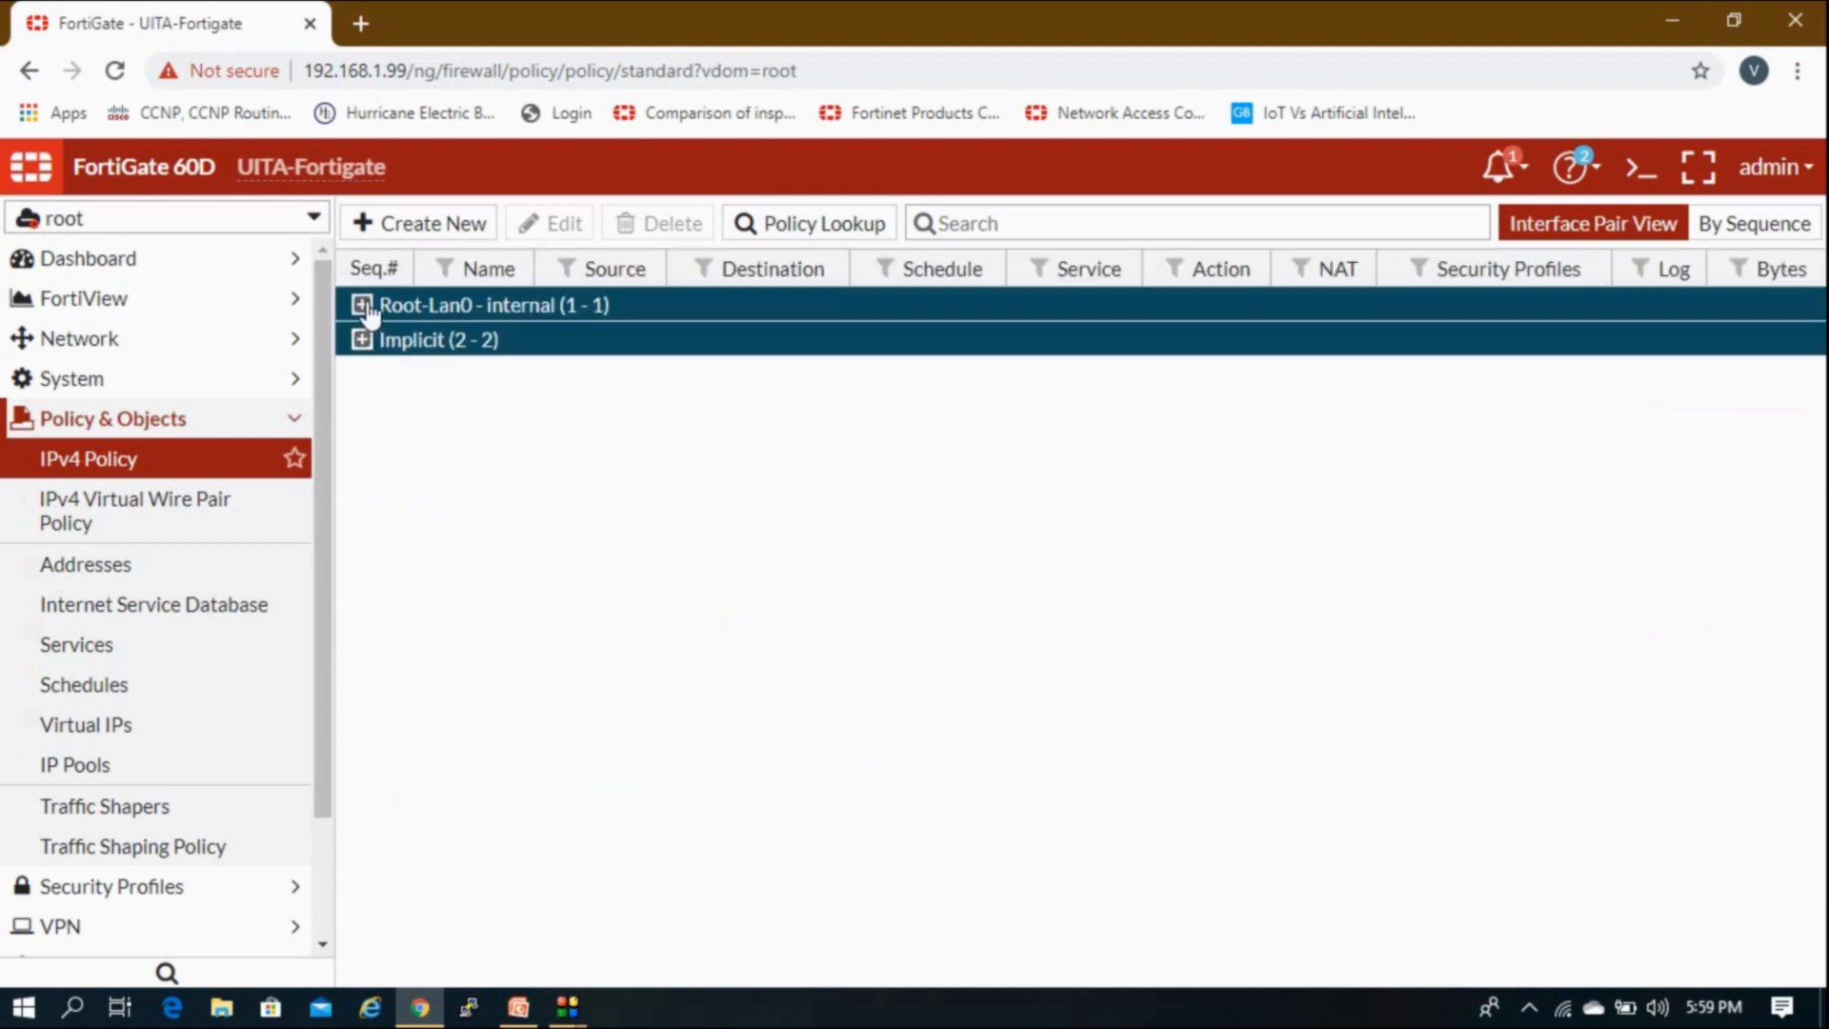
Step: Clone policy 12 in reverse, creating policy 1 from internal to Root-Lan0
{"action": "left_click", "coordinate": [362, 305]}
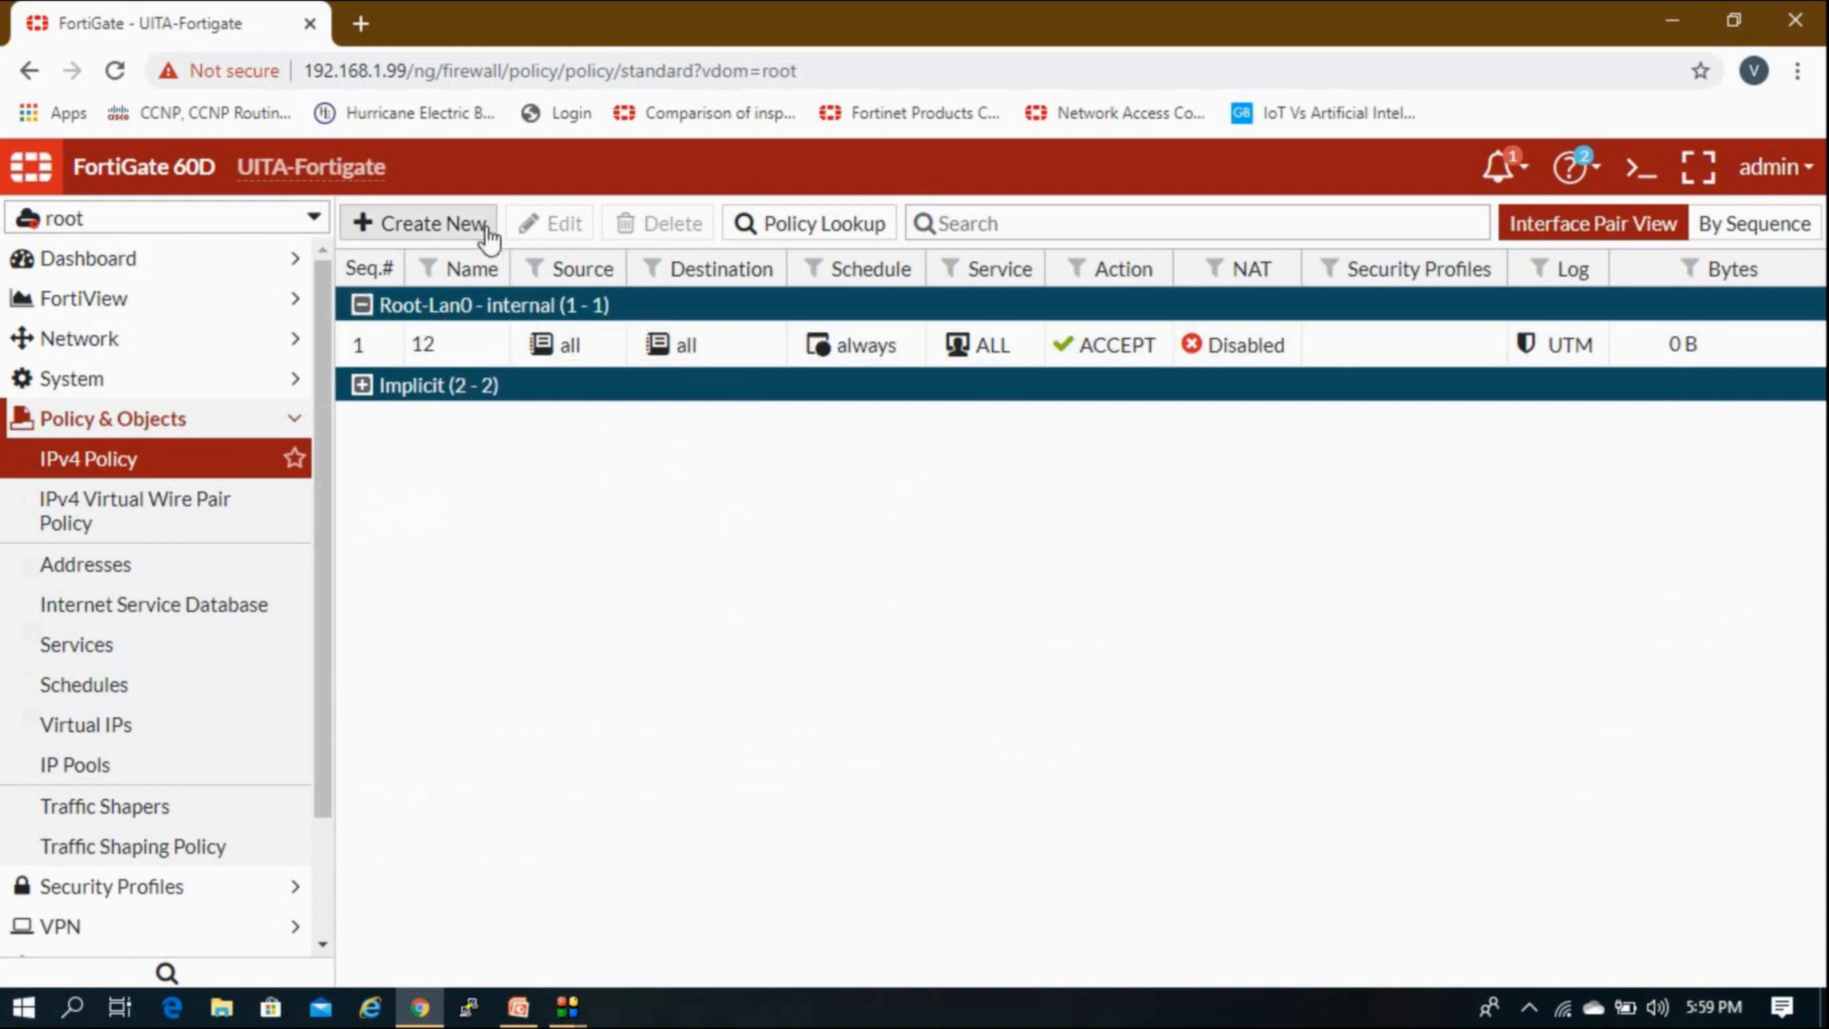
{"action": "left_click", "coordinate": [455, 347]}
{"action": "right_click", "coordinate": [449, 350]}
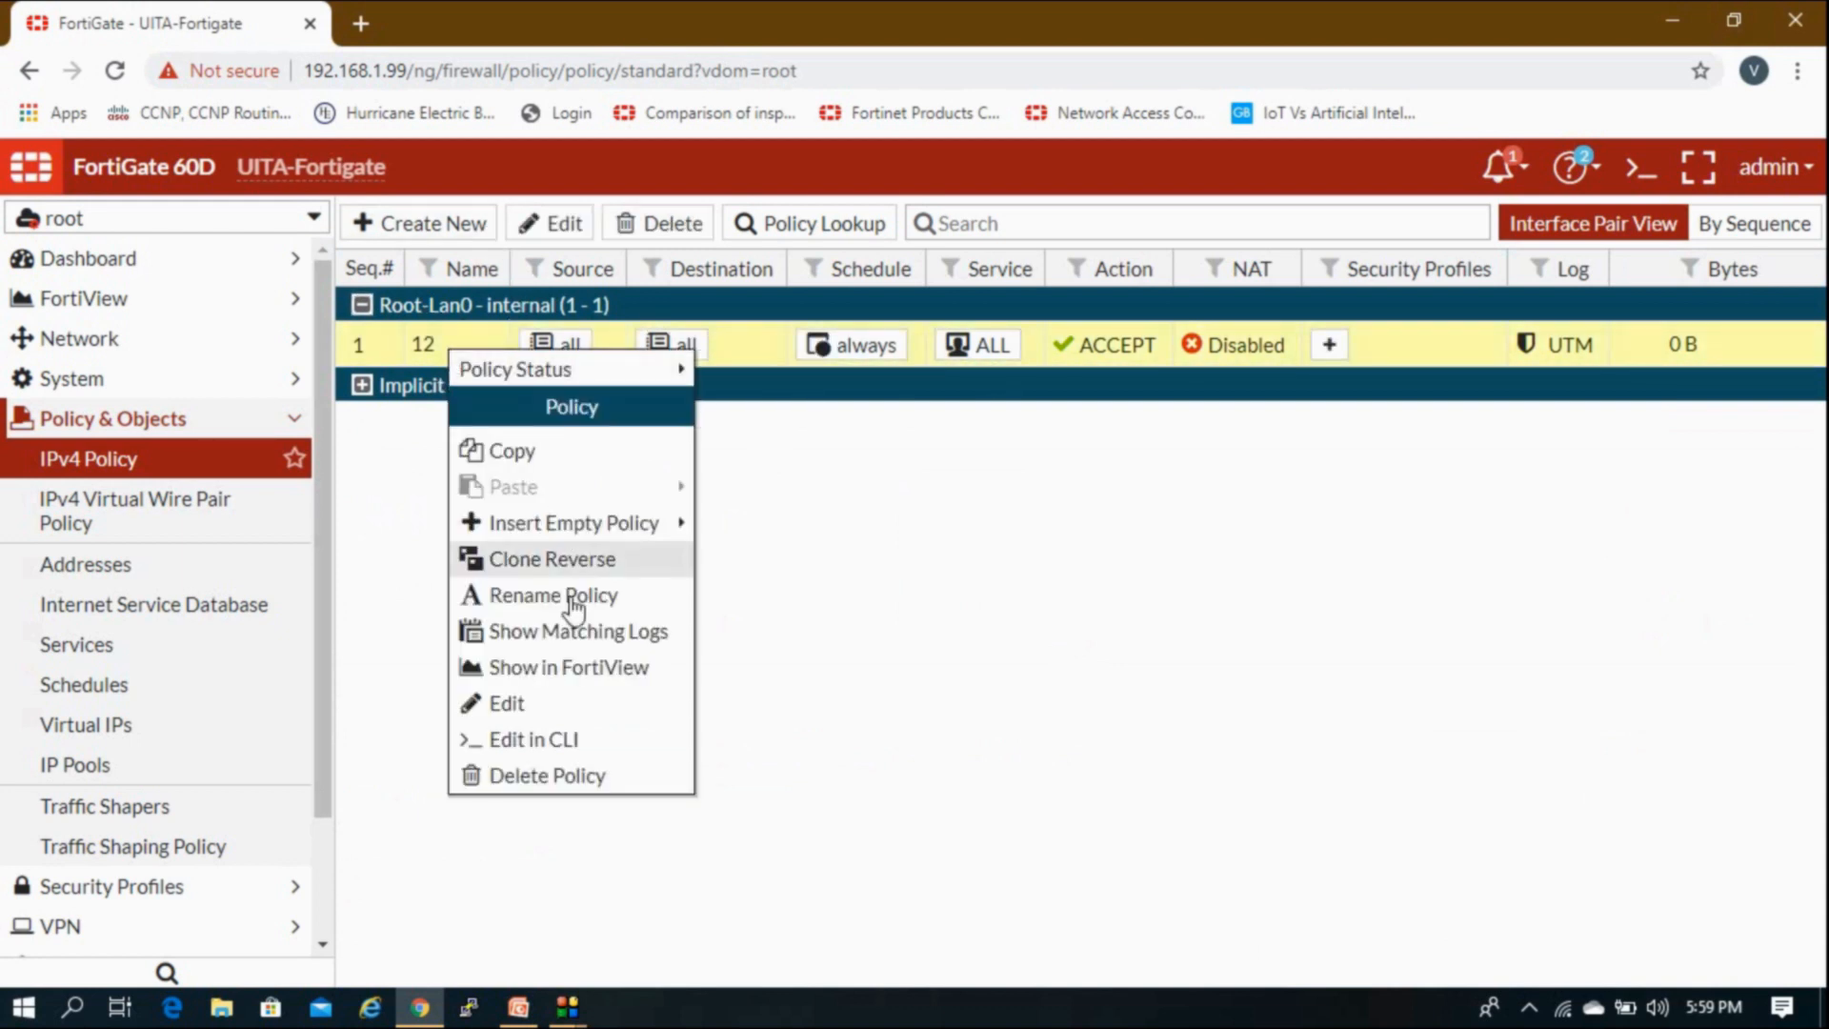
{"action": "left_click", "coordinate": [575, 563]}
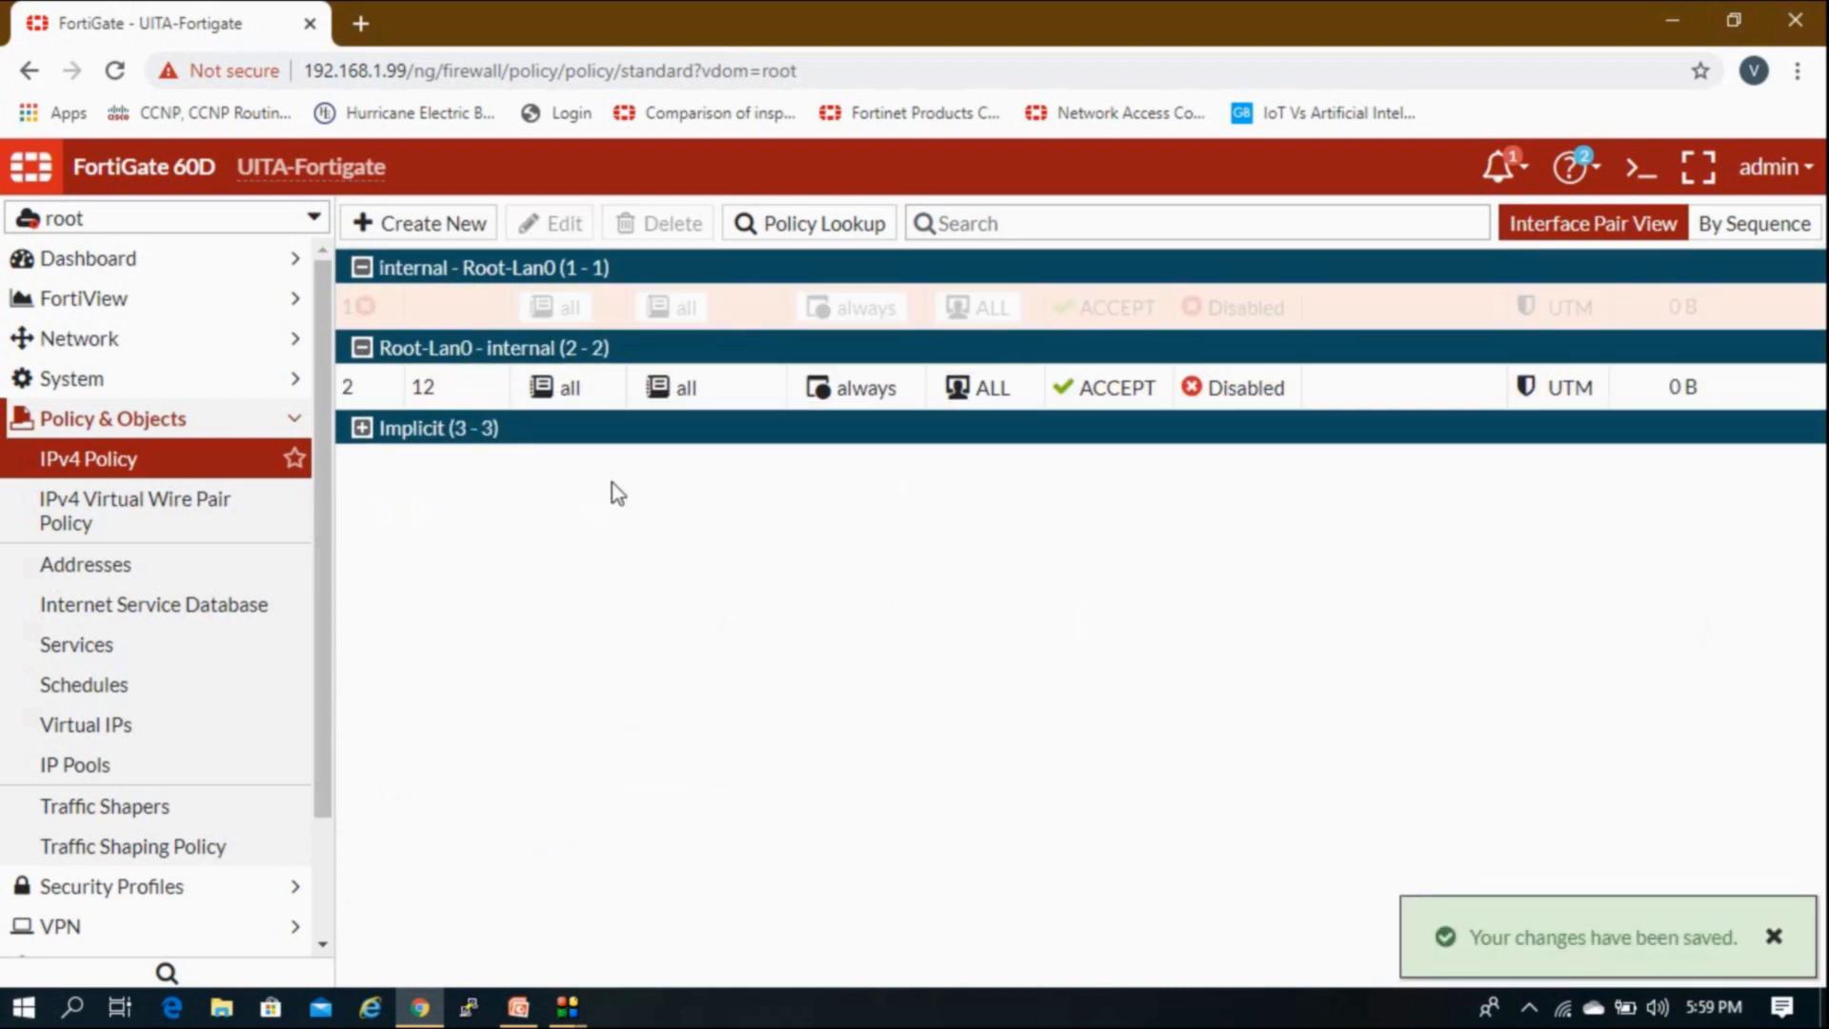
Step: Set the reversed policy's status to Enable and reload the policy list
{"action": "right_click", "coordinate": [474, 350]}
{"action": "mouse_move", "coordinate": [562, 370]}
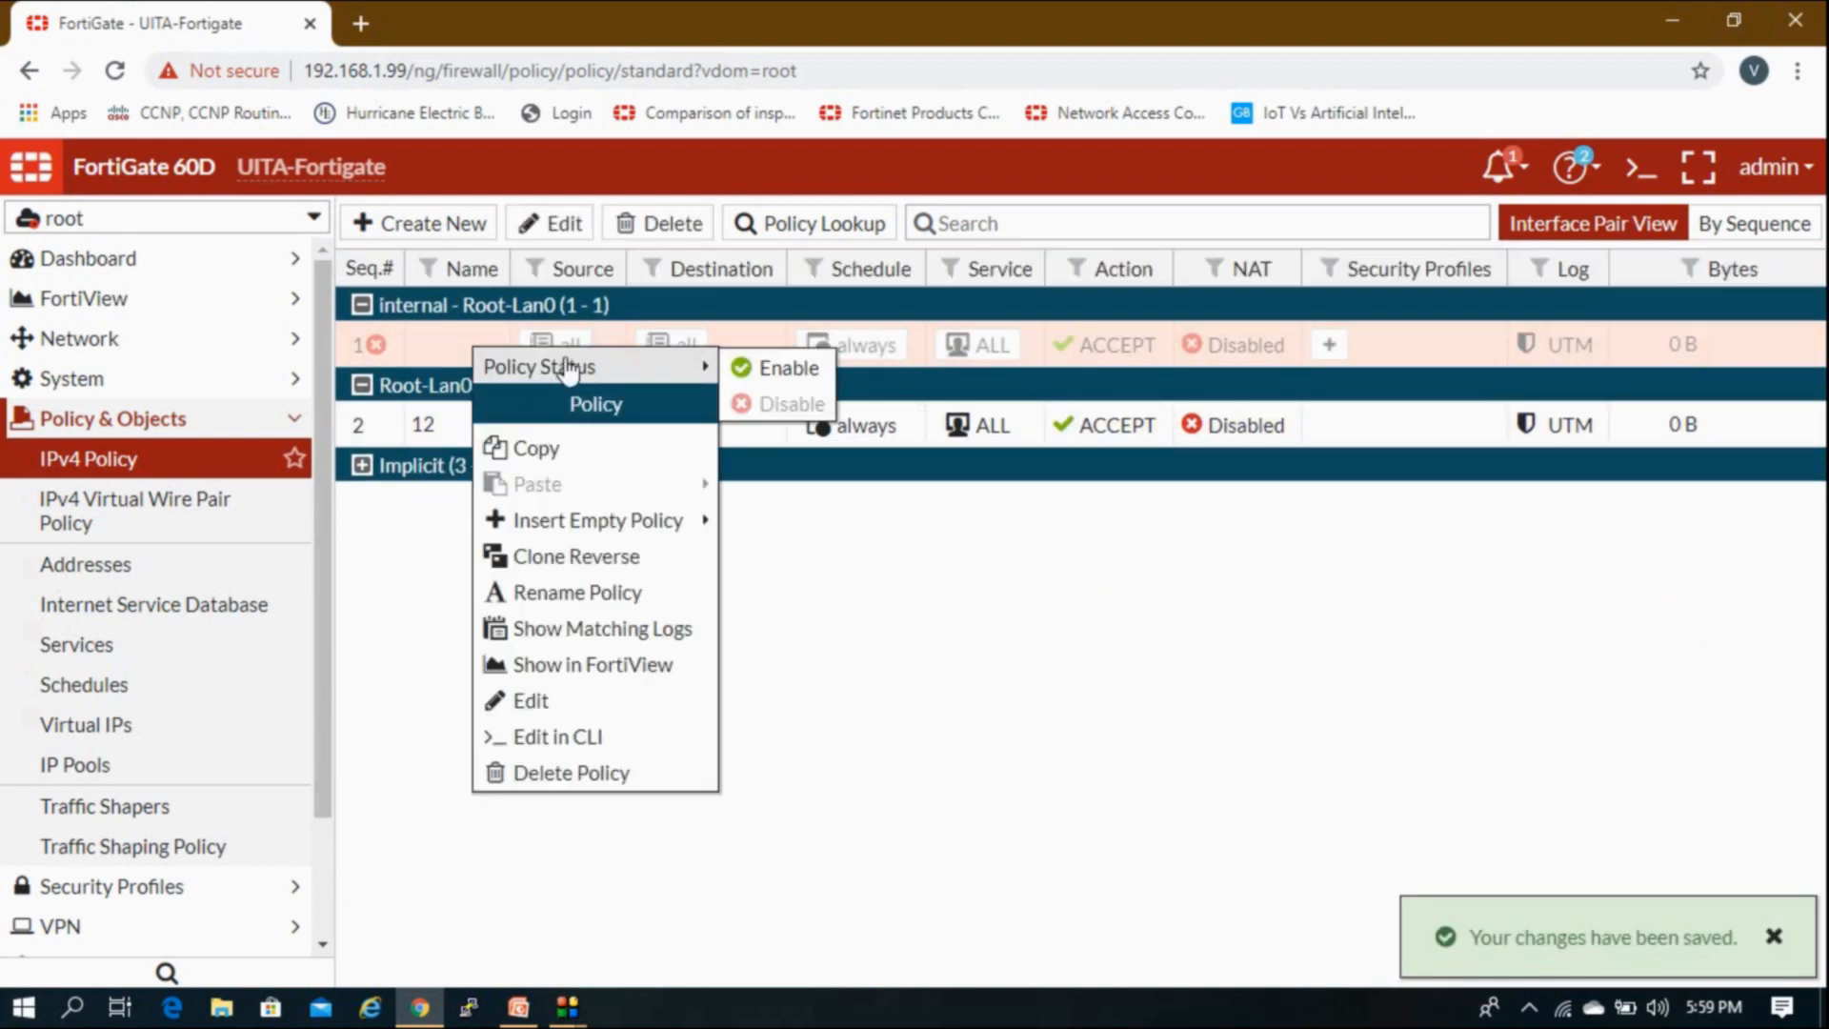
{"action": "left_click", "coordinate": [773, 367]}
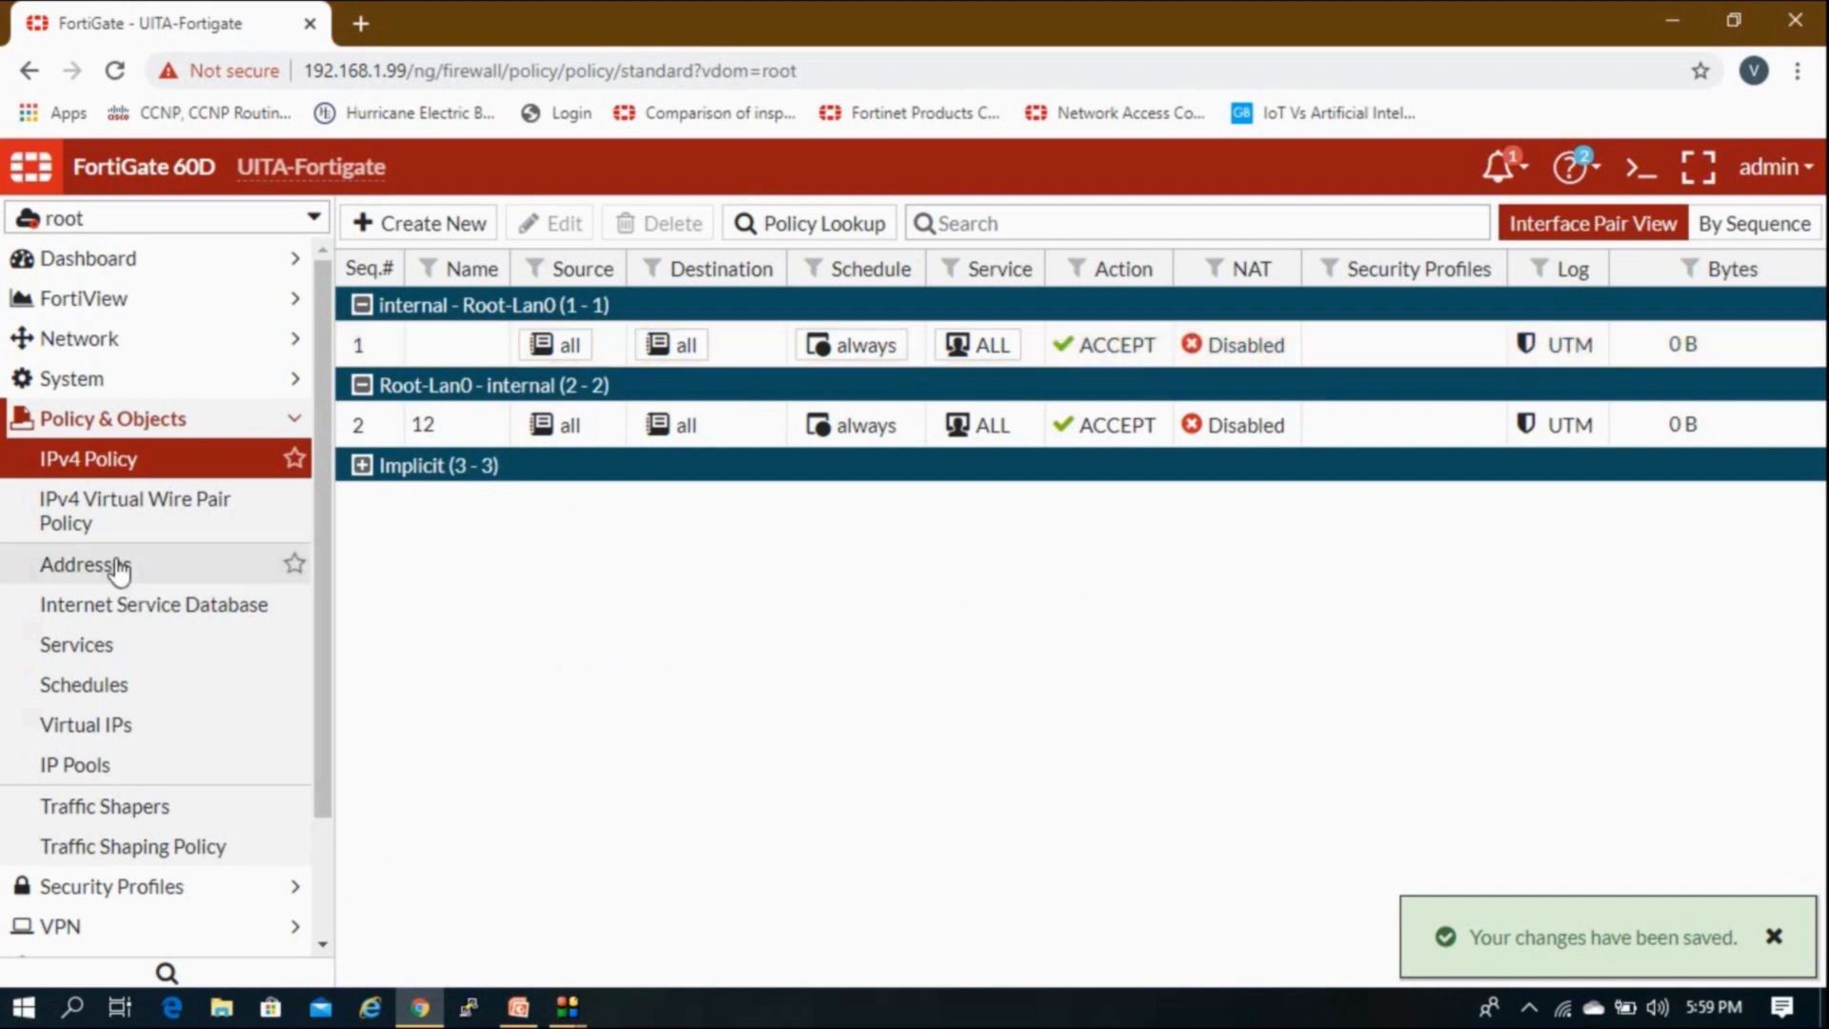
{"action": "left_click", "coordinate": [218, 467]}
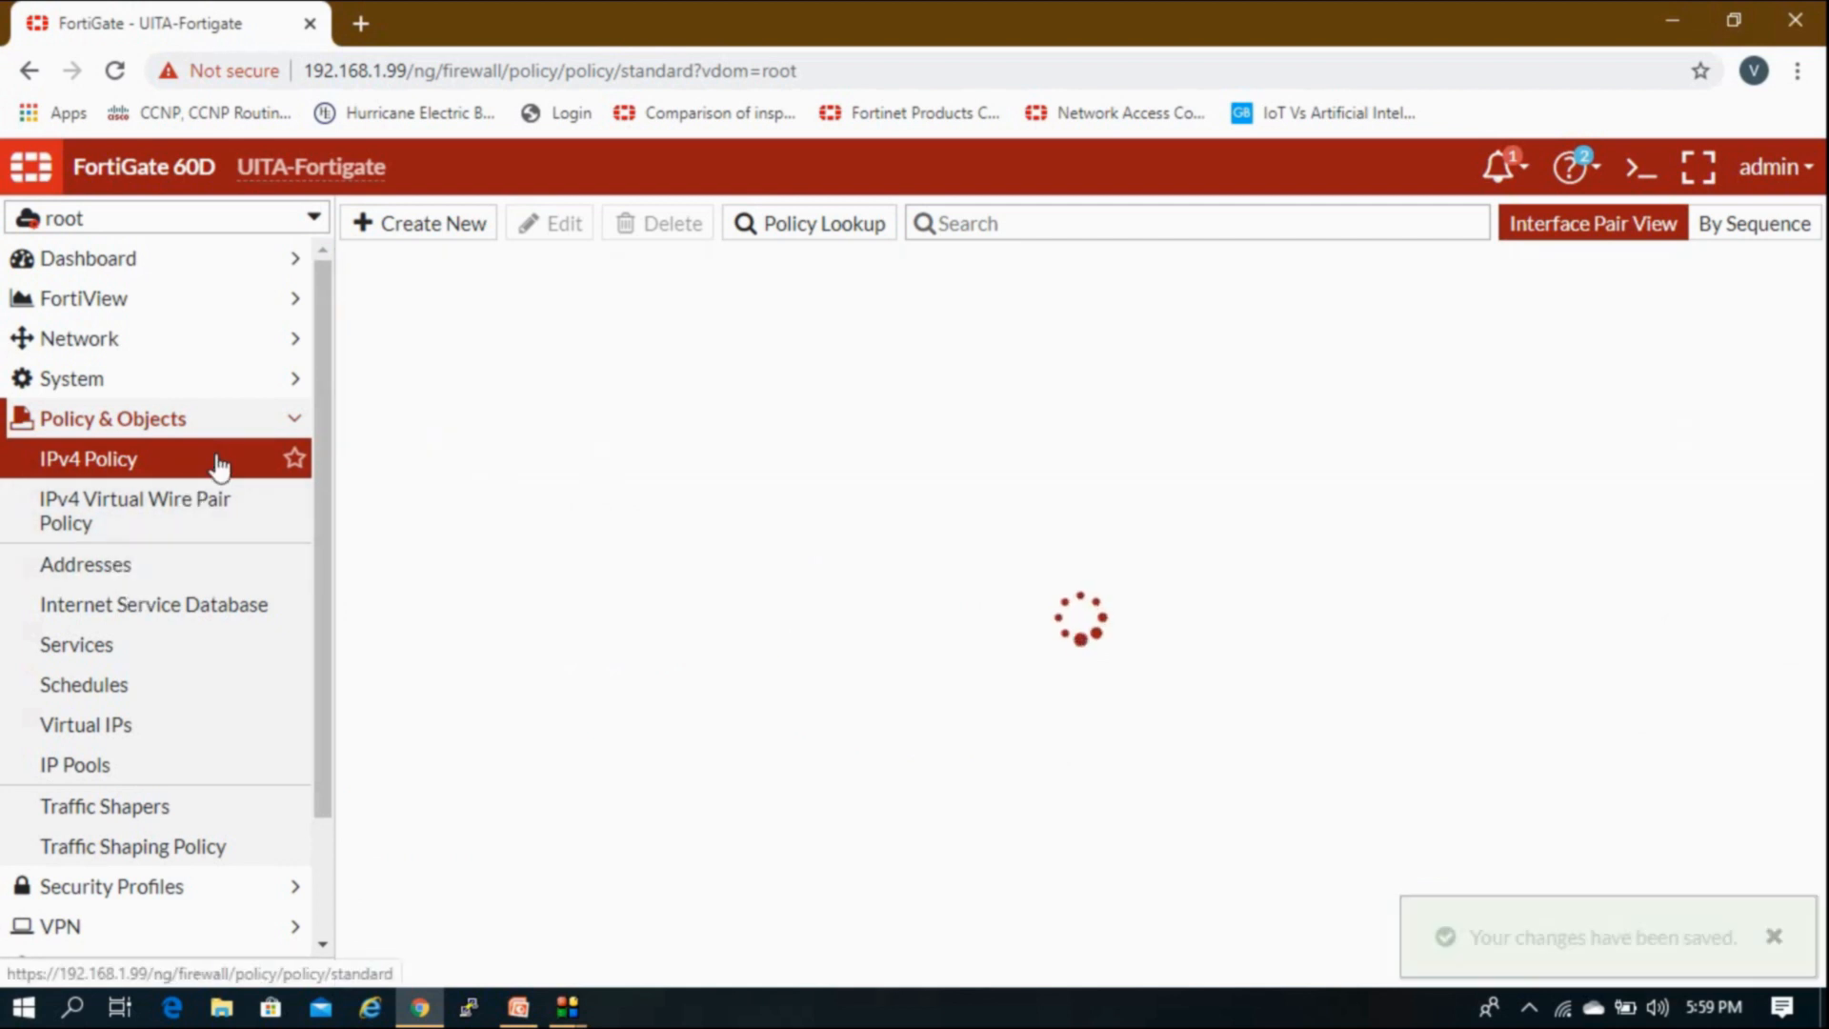
{"action": "left_click", "coordinate": [230, 437]}
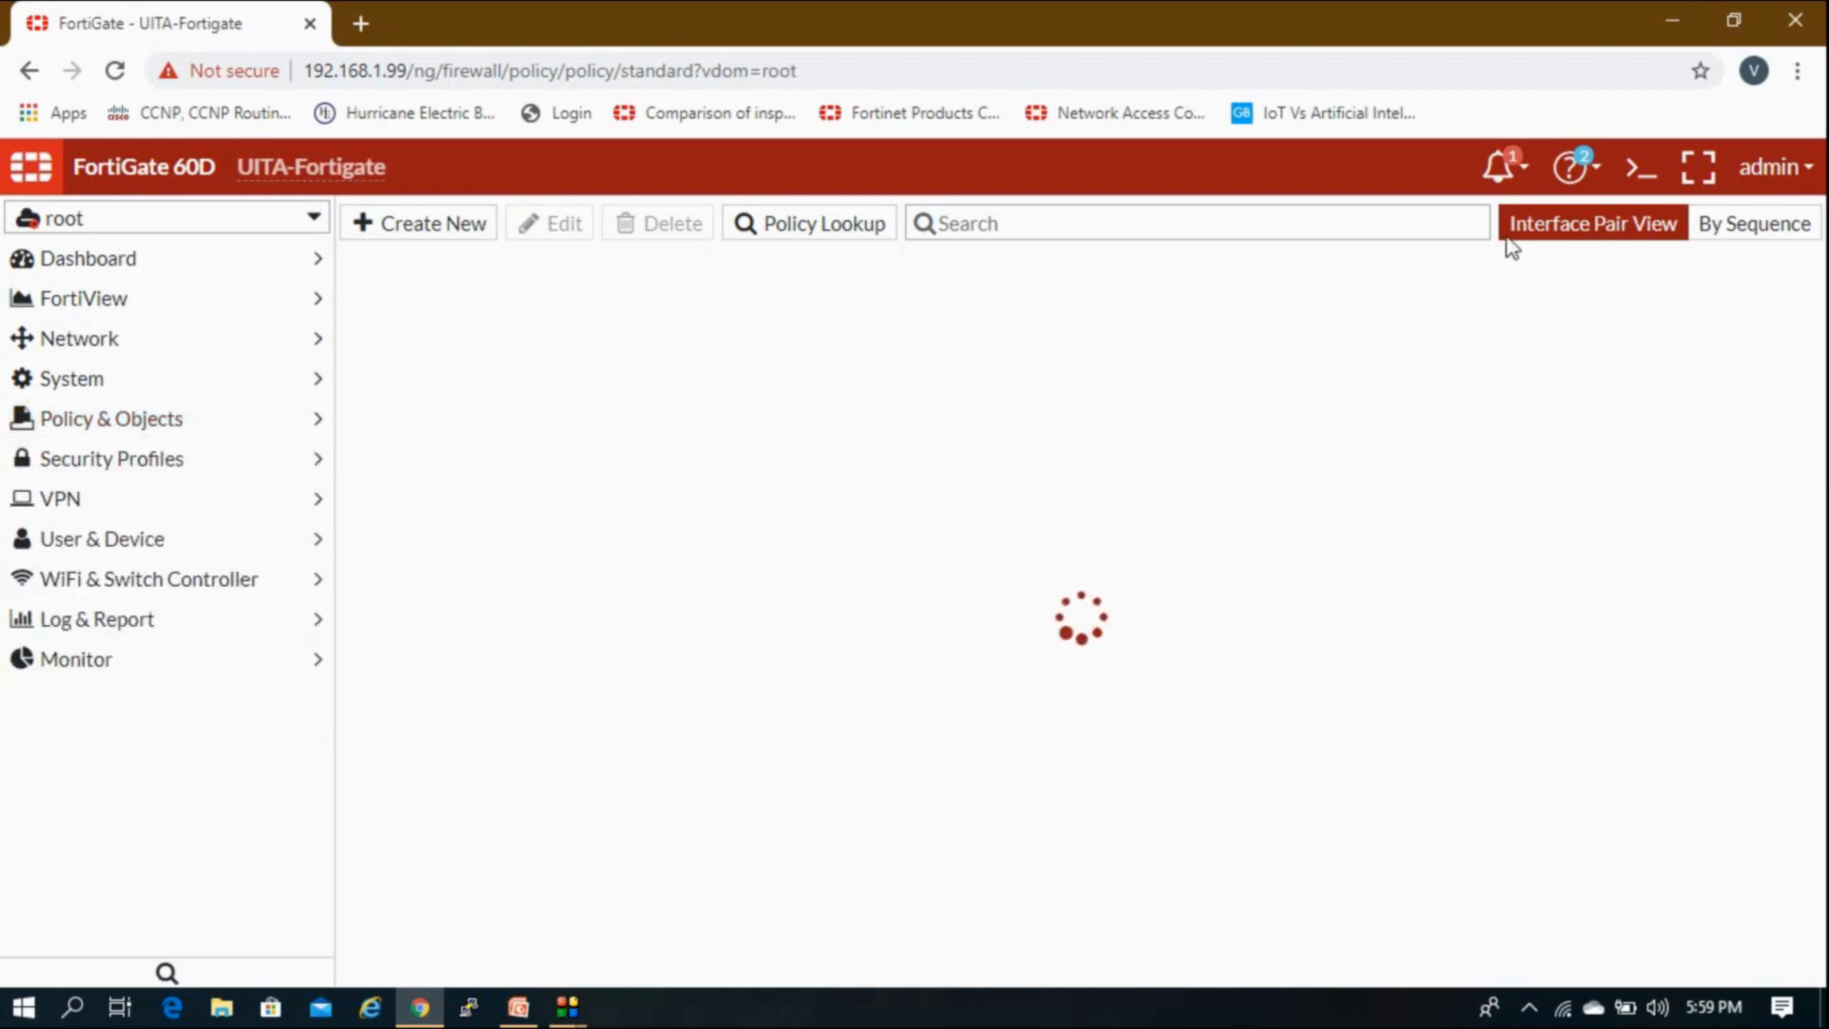
Step: Run 'execute ping 192.168.2.99' in the root CLI console and confirm replies arrive
{"action": "left_click", "coordinate": [1640, 167]}
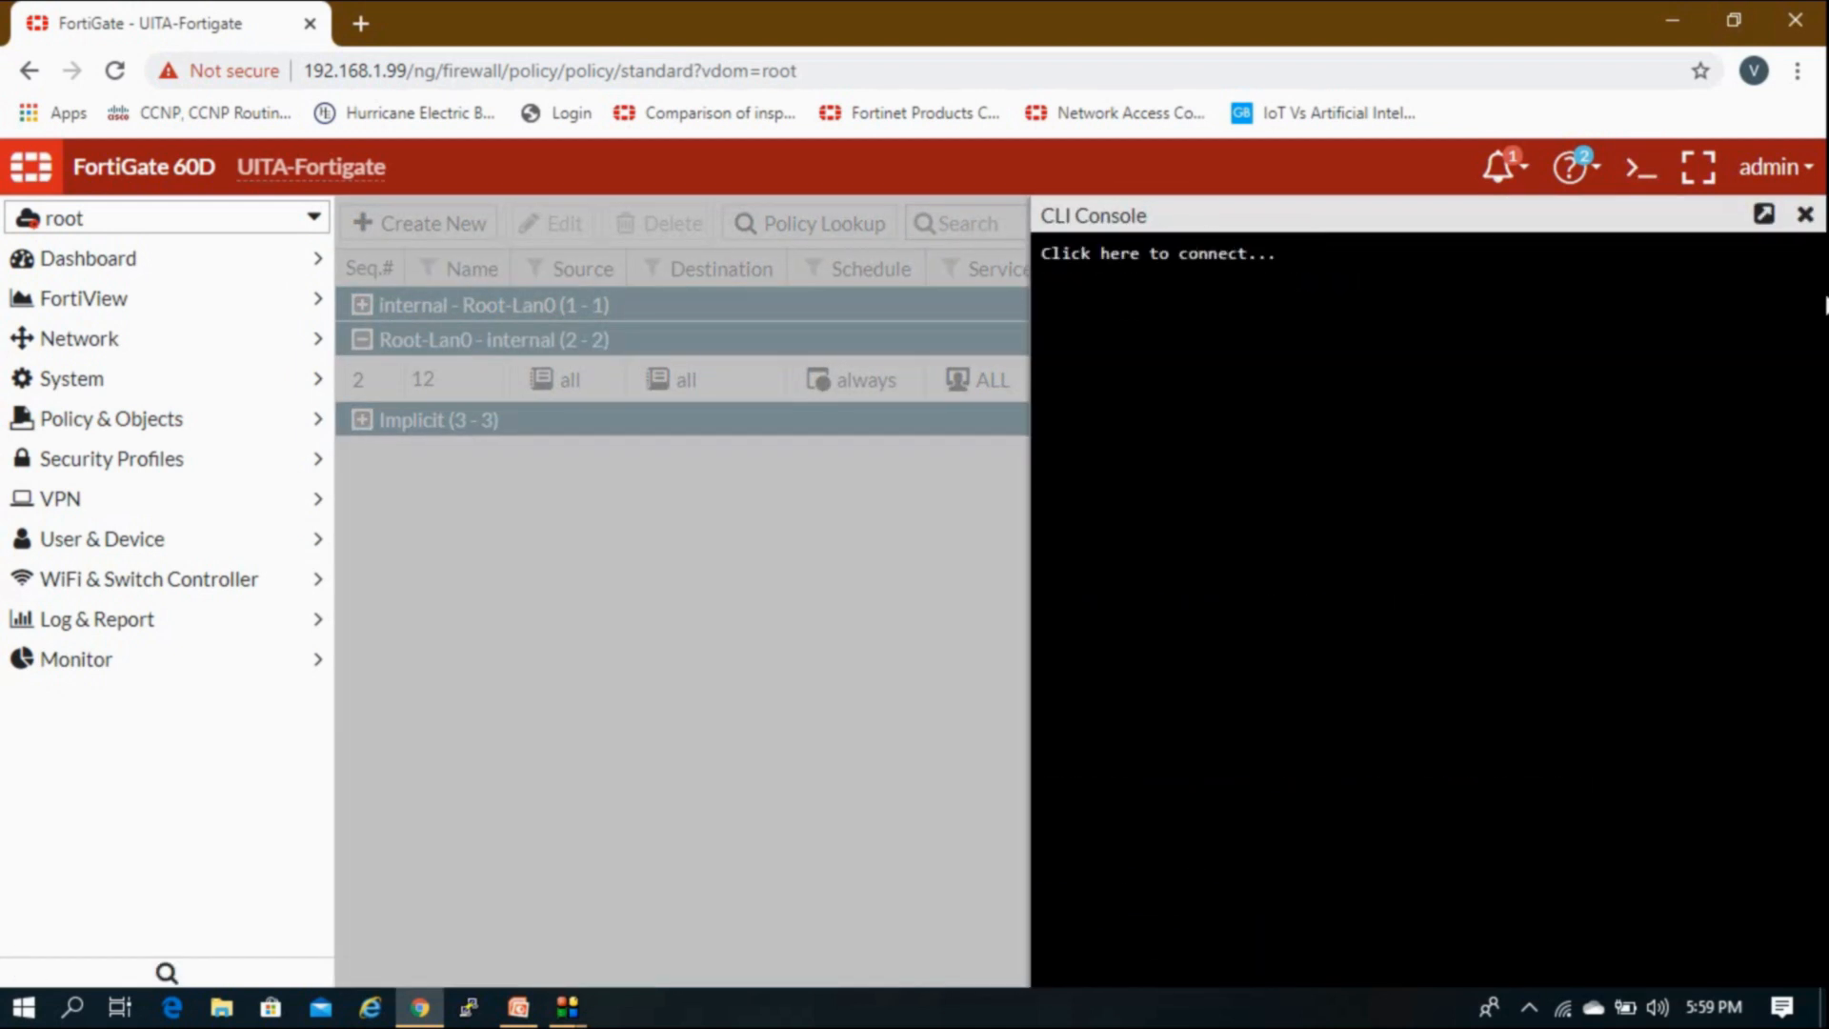
{"action": "left_click", "coordinate": [1804, 214]}
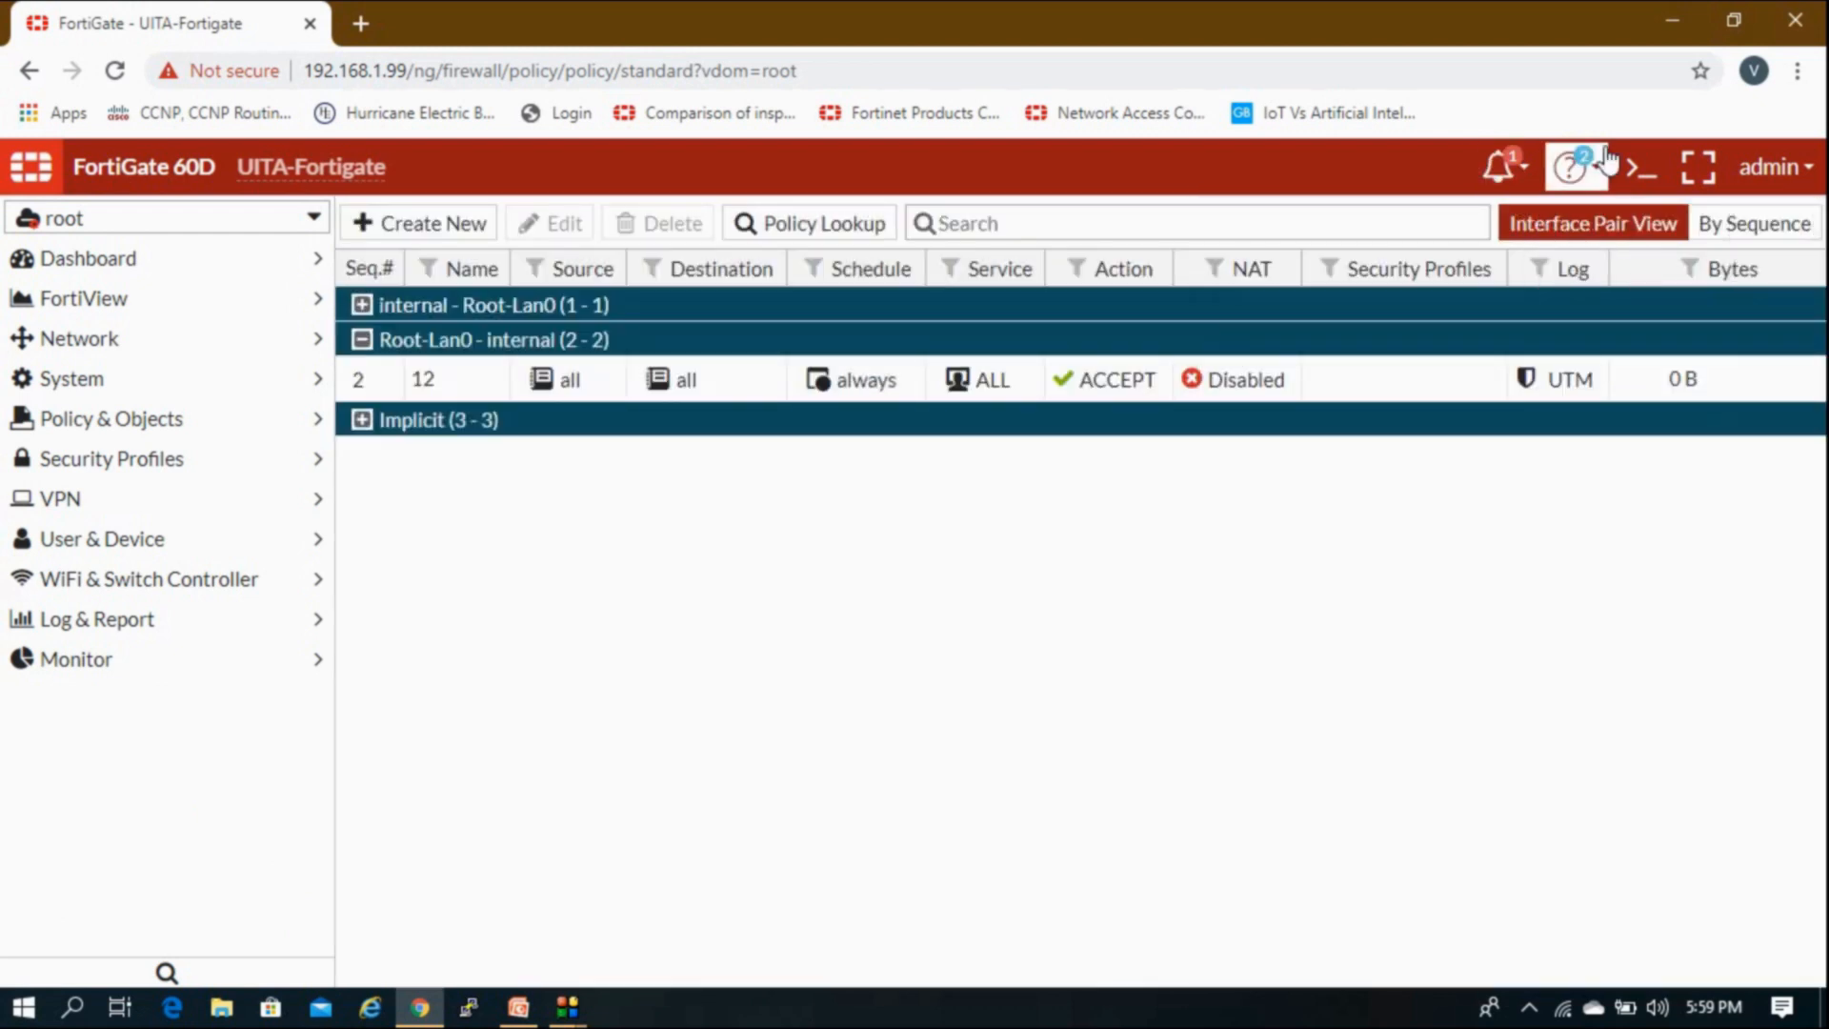
{"action": "left_click", "coordinate": [1629, 173]}
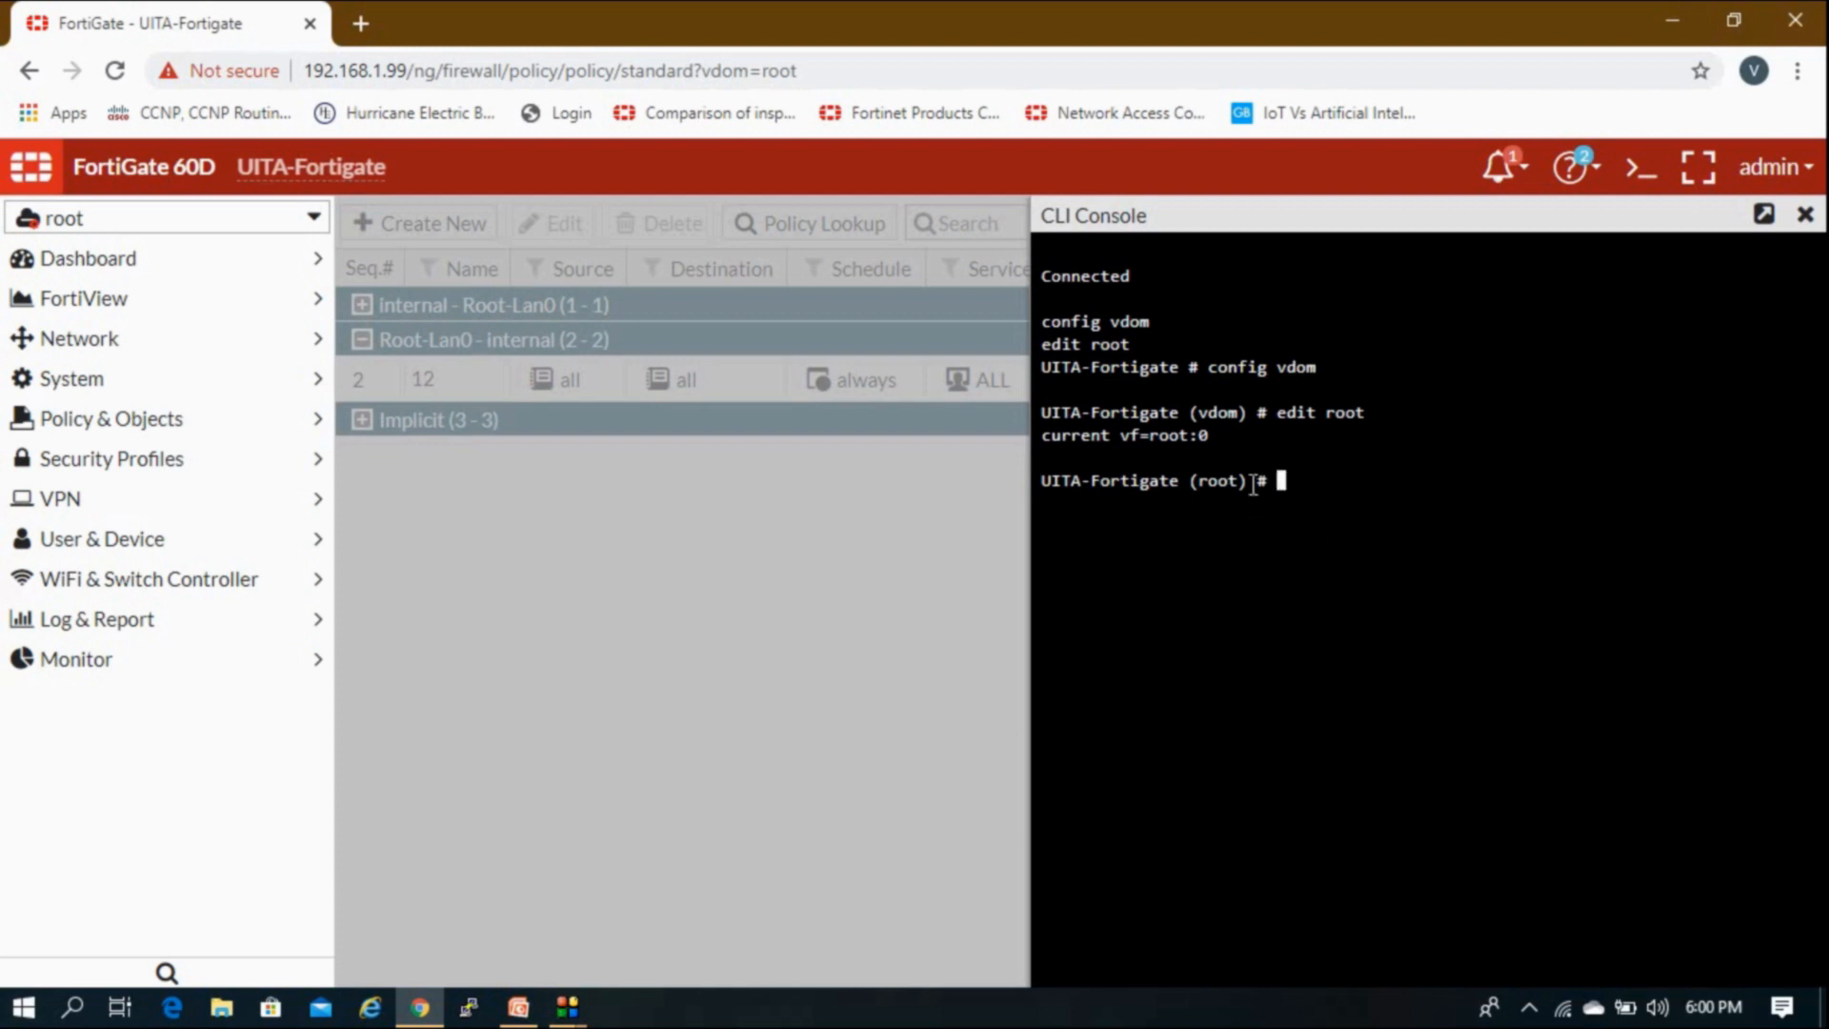
{"action": "left_click_drag", "start_coordinate": [1246, 487], "coordinate": [1084, 500]}
{"action": "left_click", "coordinate": [1084, 499]}
{"action": "type", "text": "execute ping 192.168"}
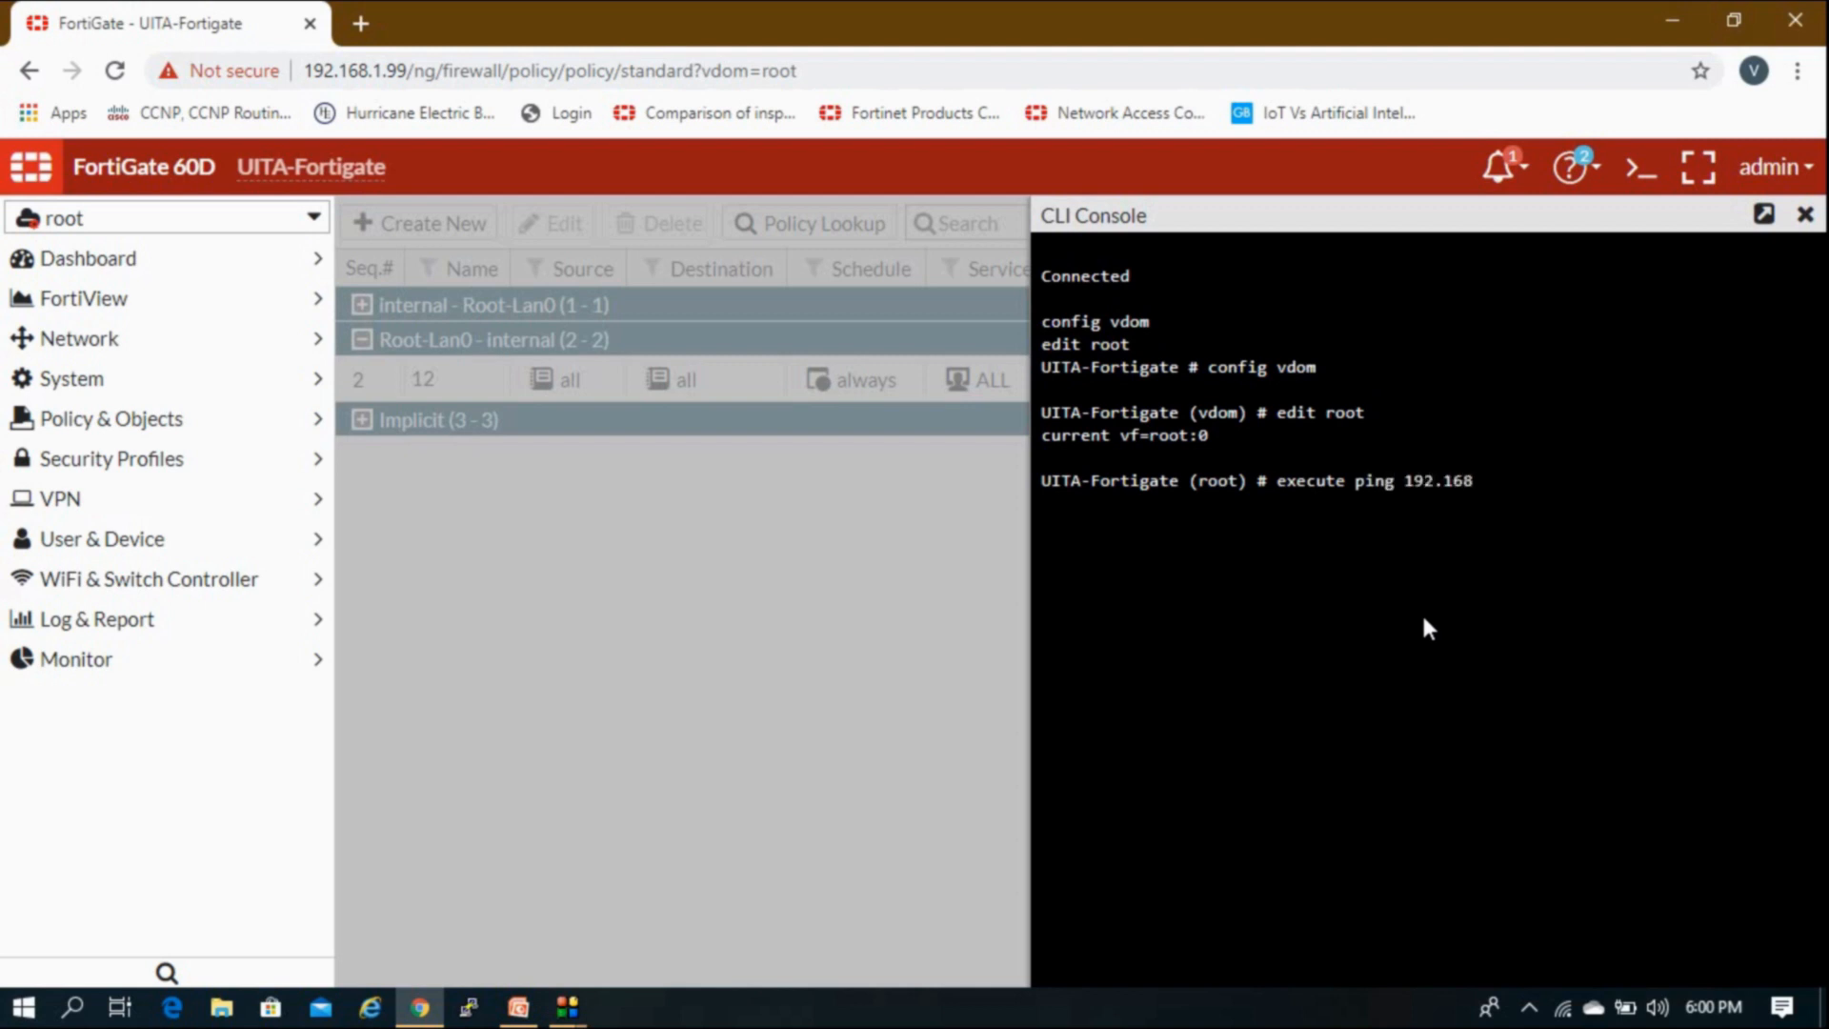
{"action": "type", "text": ".2.99"}
{"action": "key", "text": "Return"}
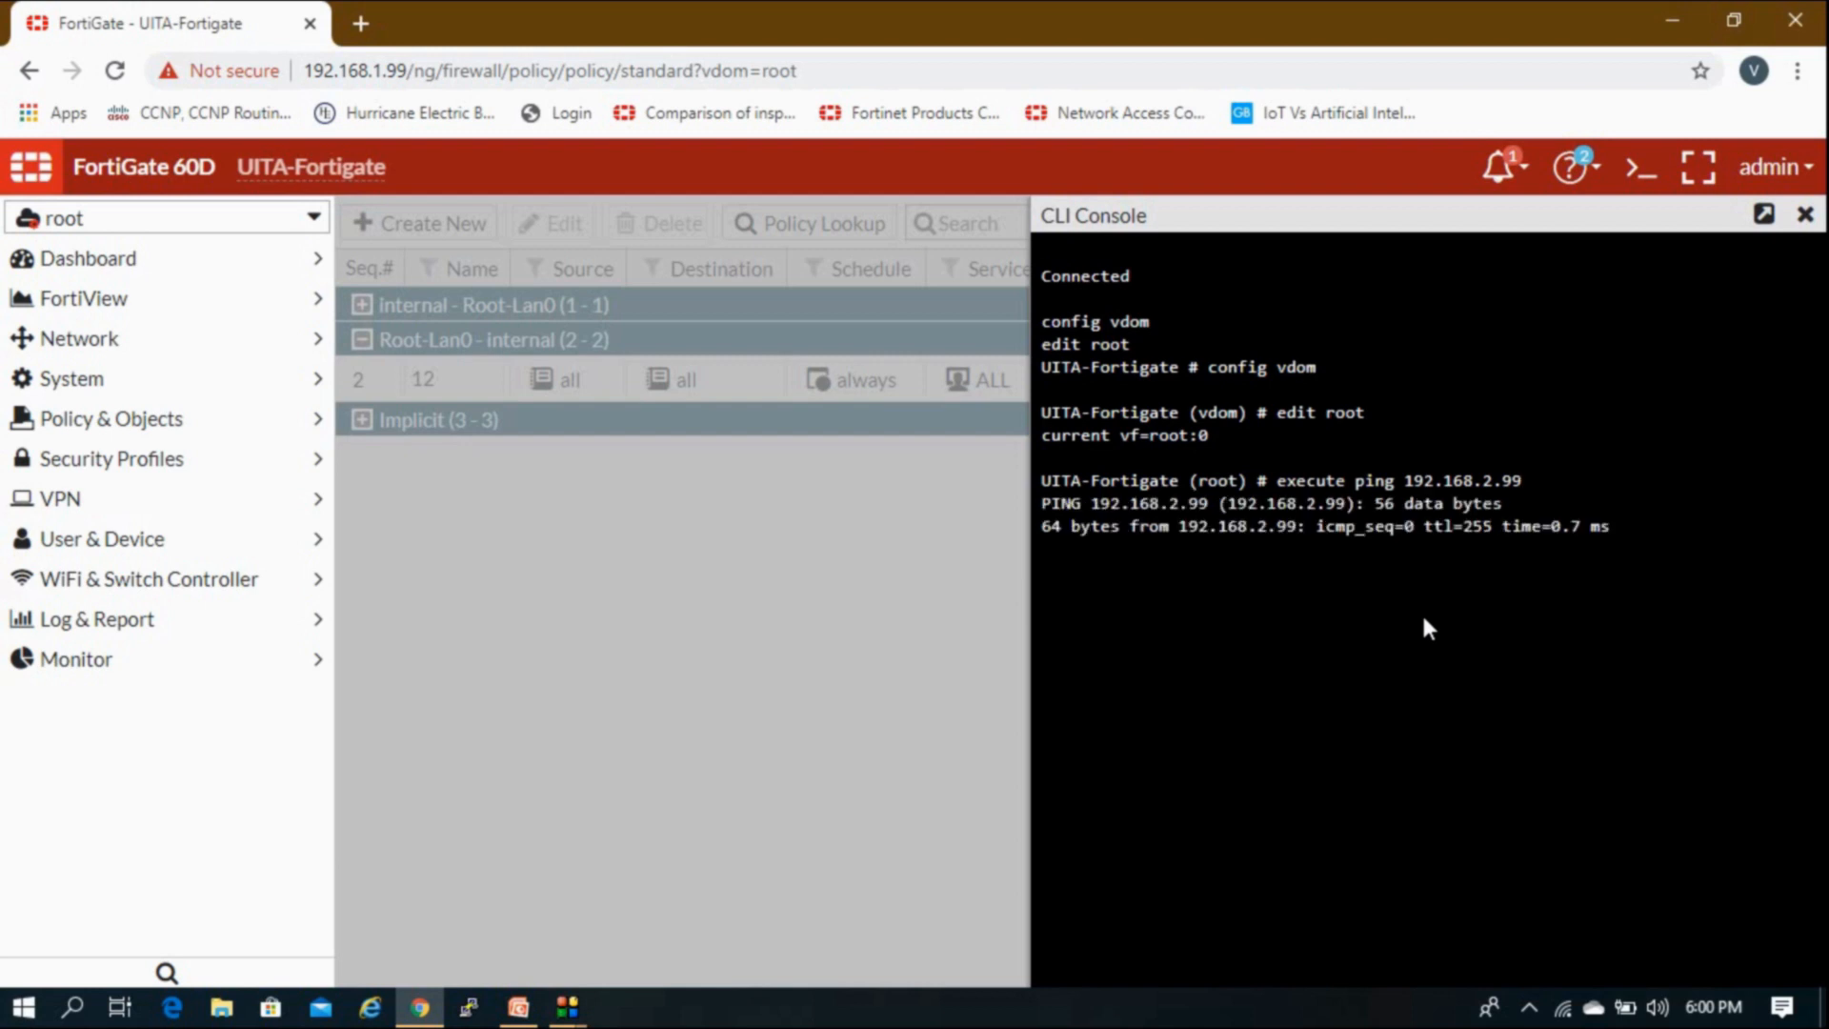
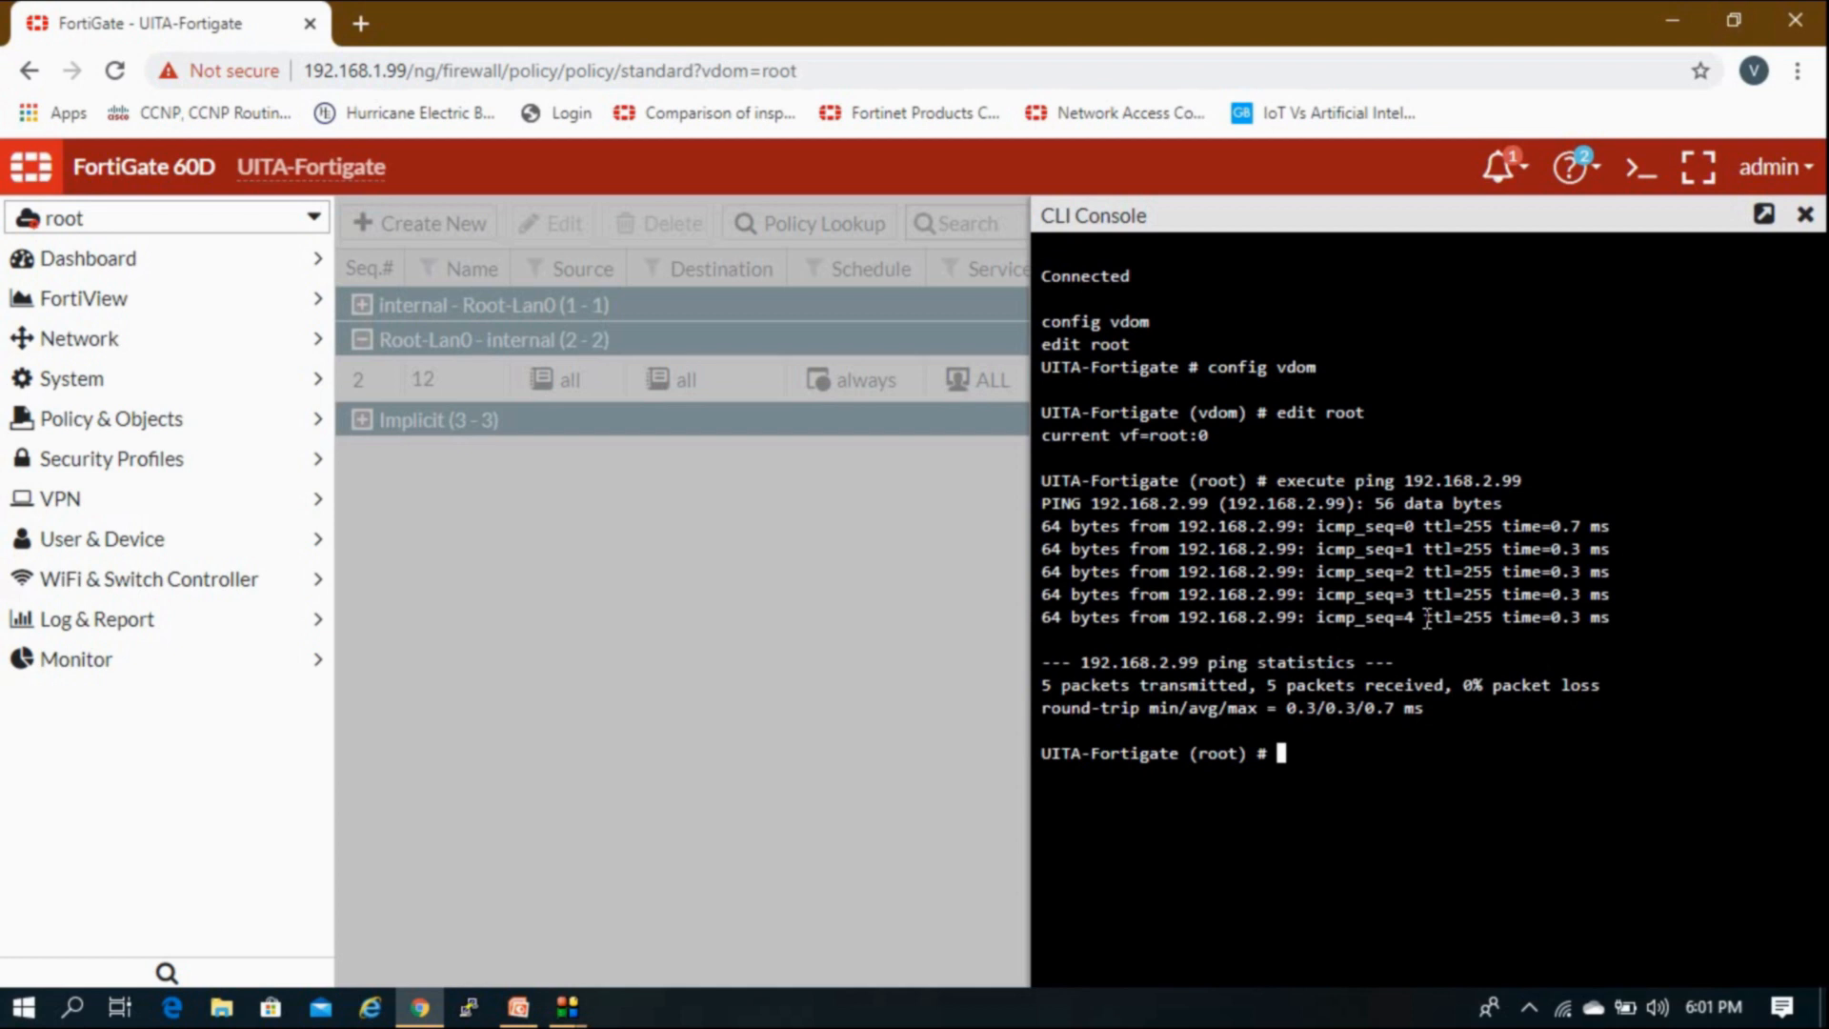
Step: Edit the recalled console ping to target 192.168.2.2, run it, and confirm five replies
{"action": "key", "text": "Up"}
{"action": "key", "text": "Up"}
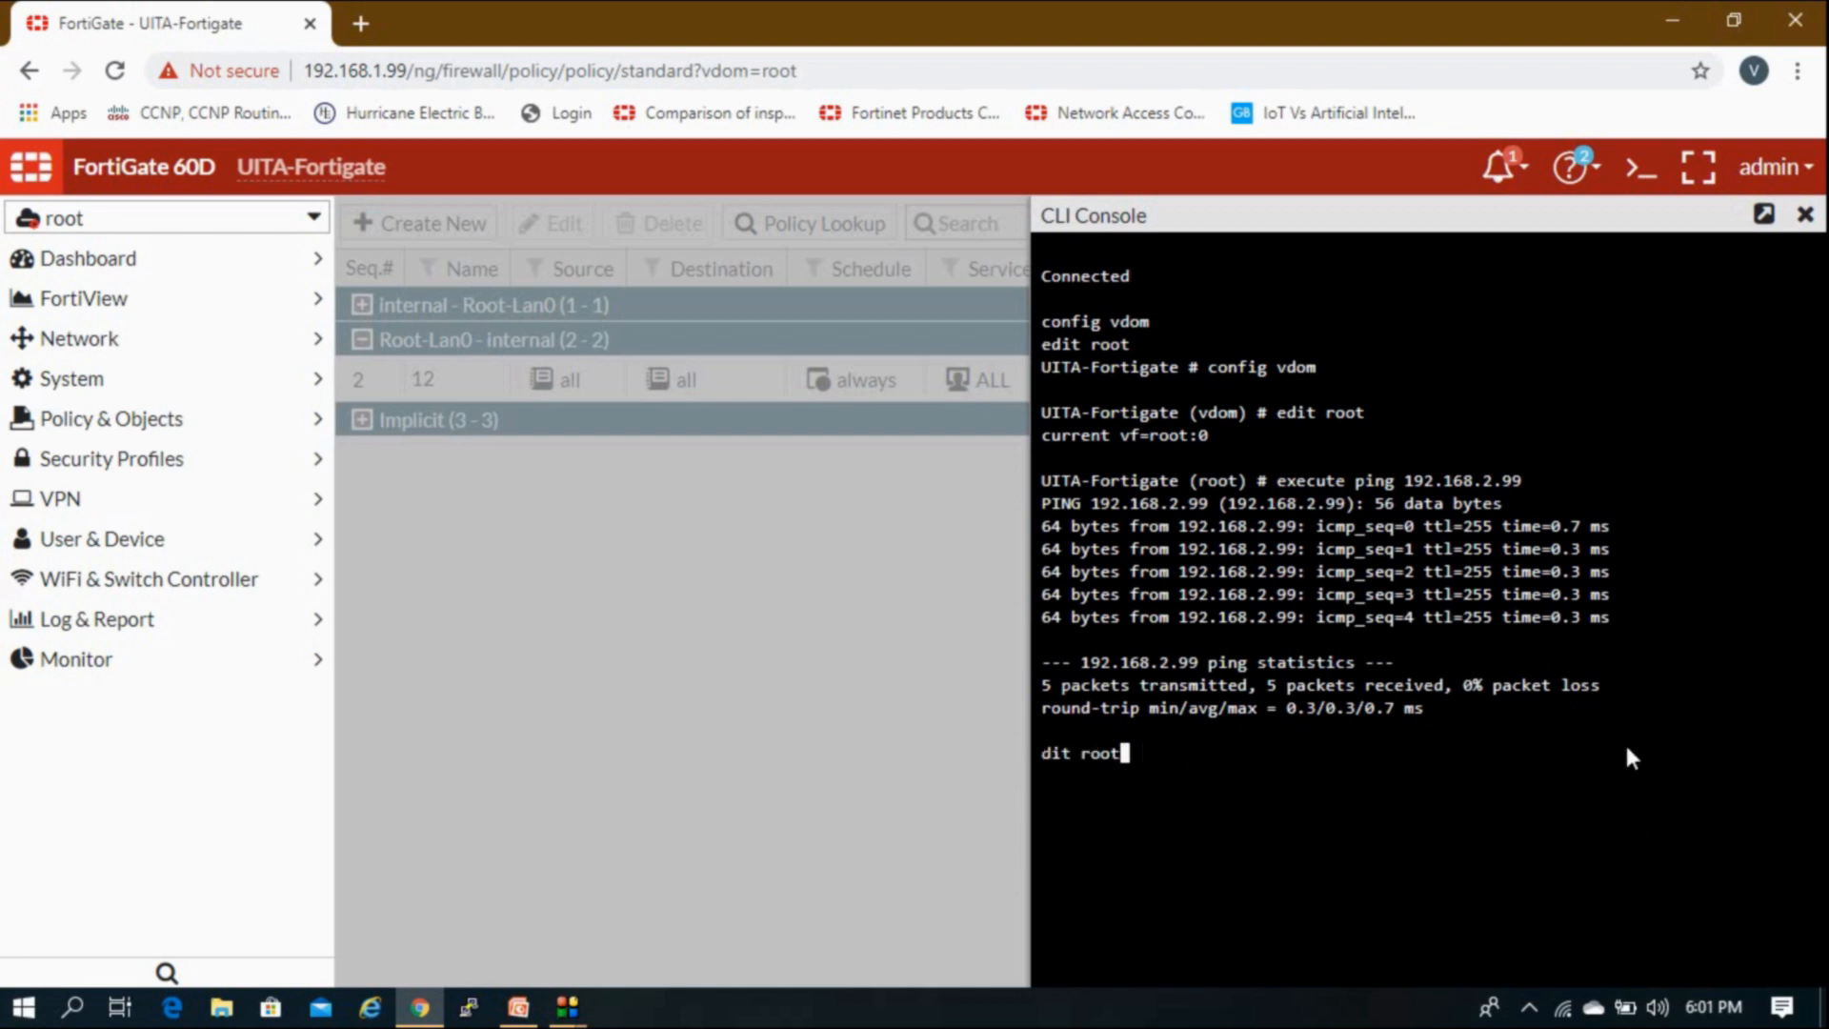
{"action": "key", "text": "Return"}
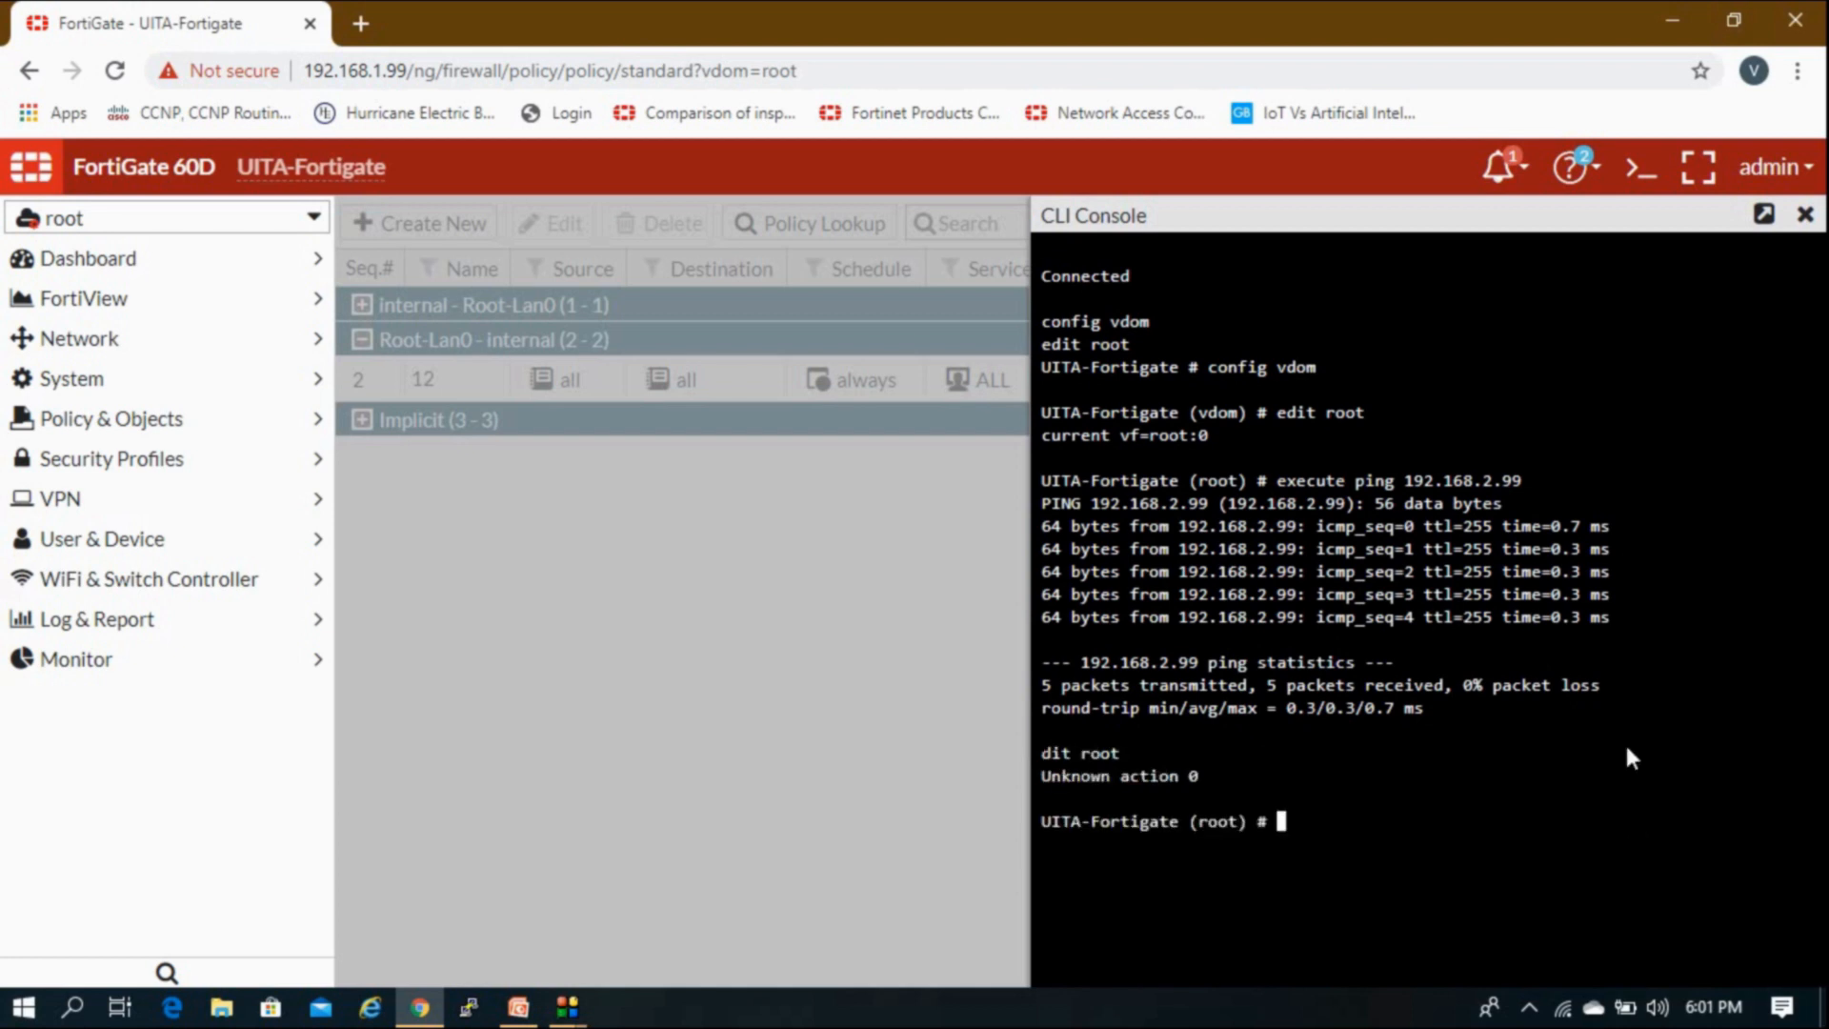
{"action": "key", "text": "Up"}
{"action": "key", "text": "Up"}
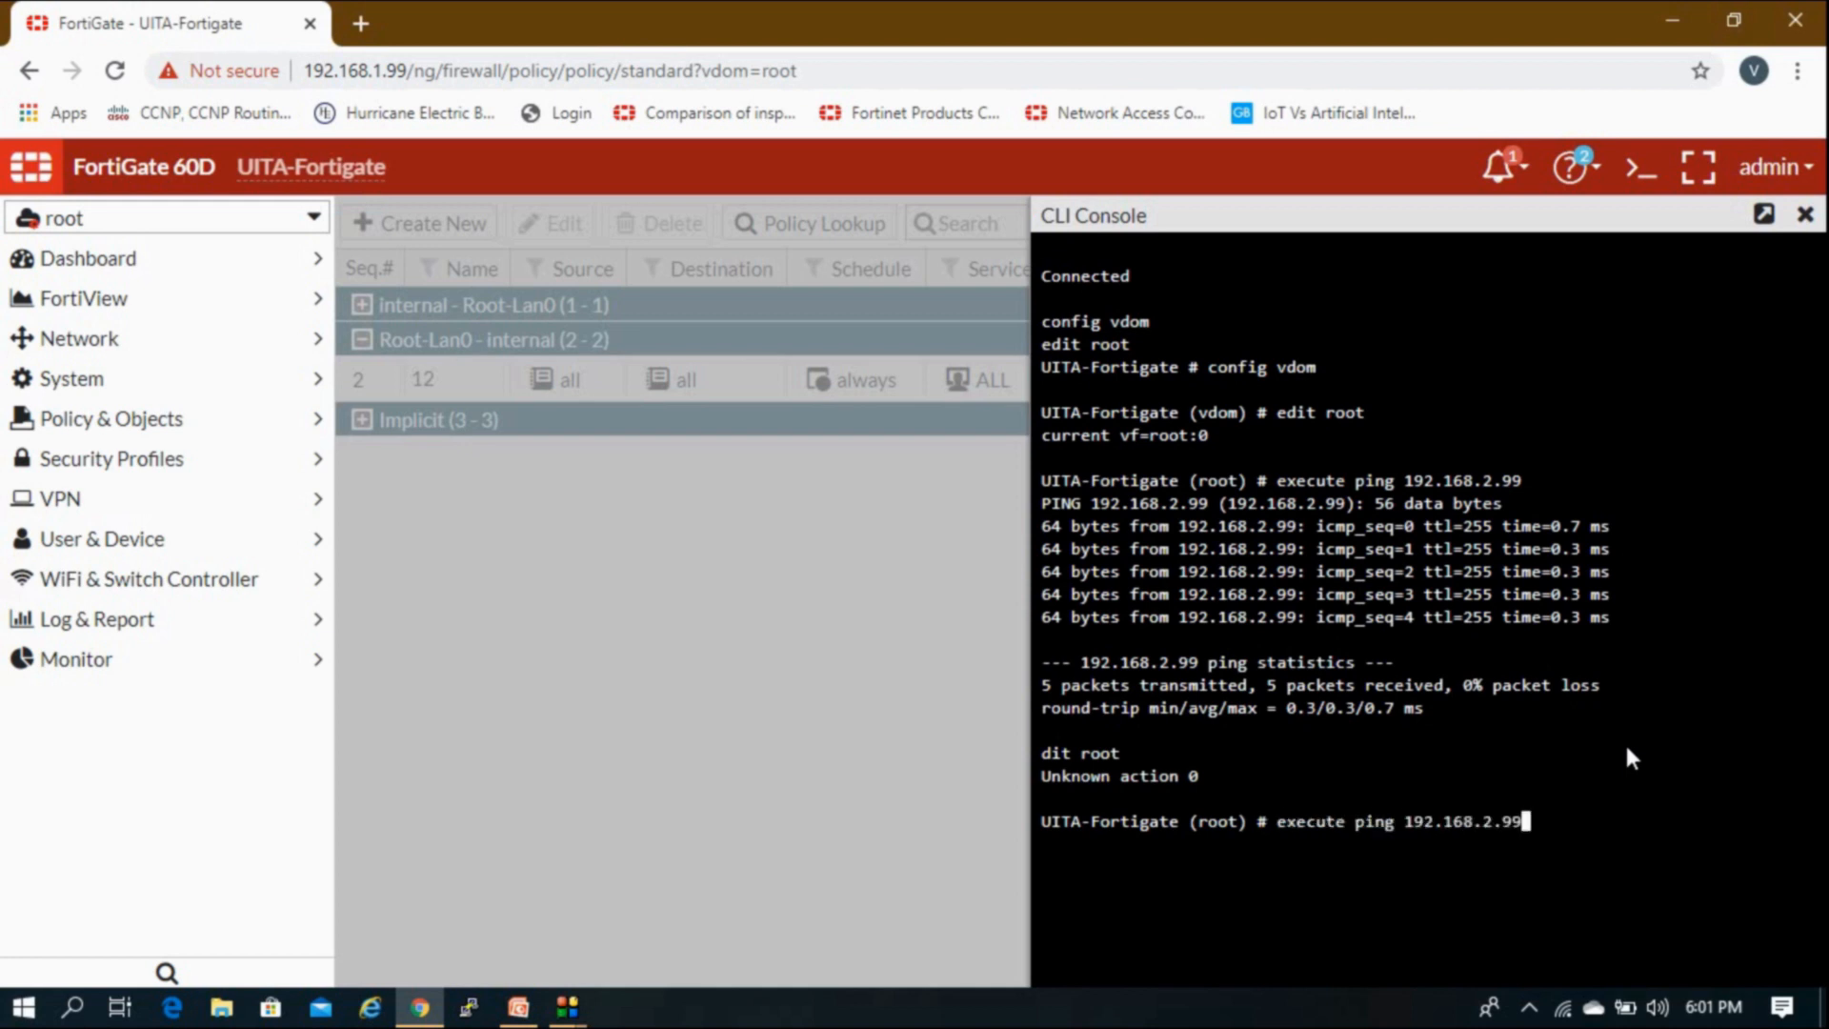
{"action": "key", "text": "BackSpace"}
{"action": "key", "text": "BackSpace"}
{"action": "type", "text": "2"}
{"action": "key", "text": "Return"}
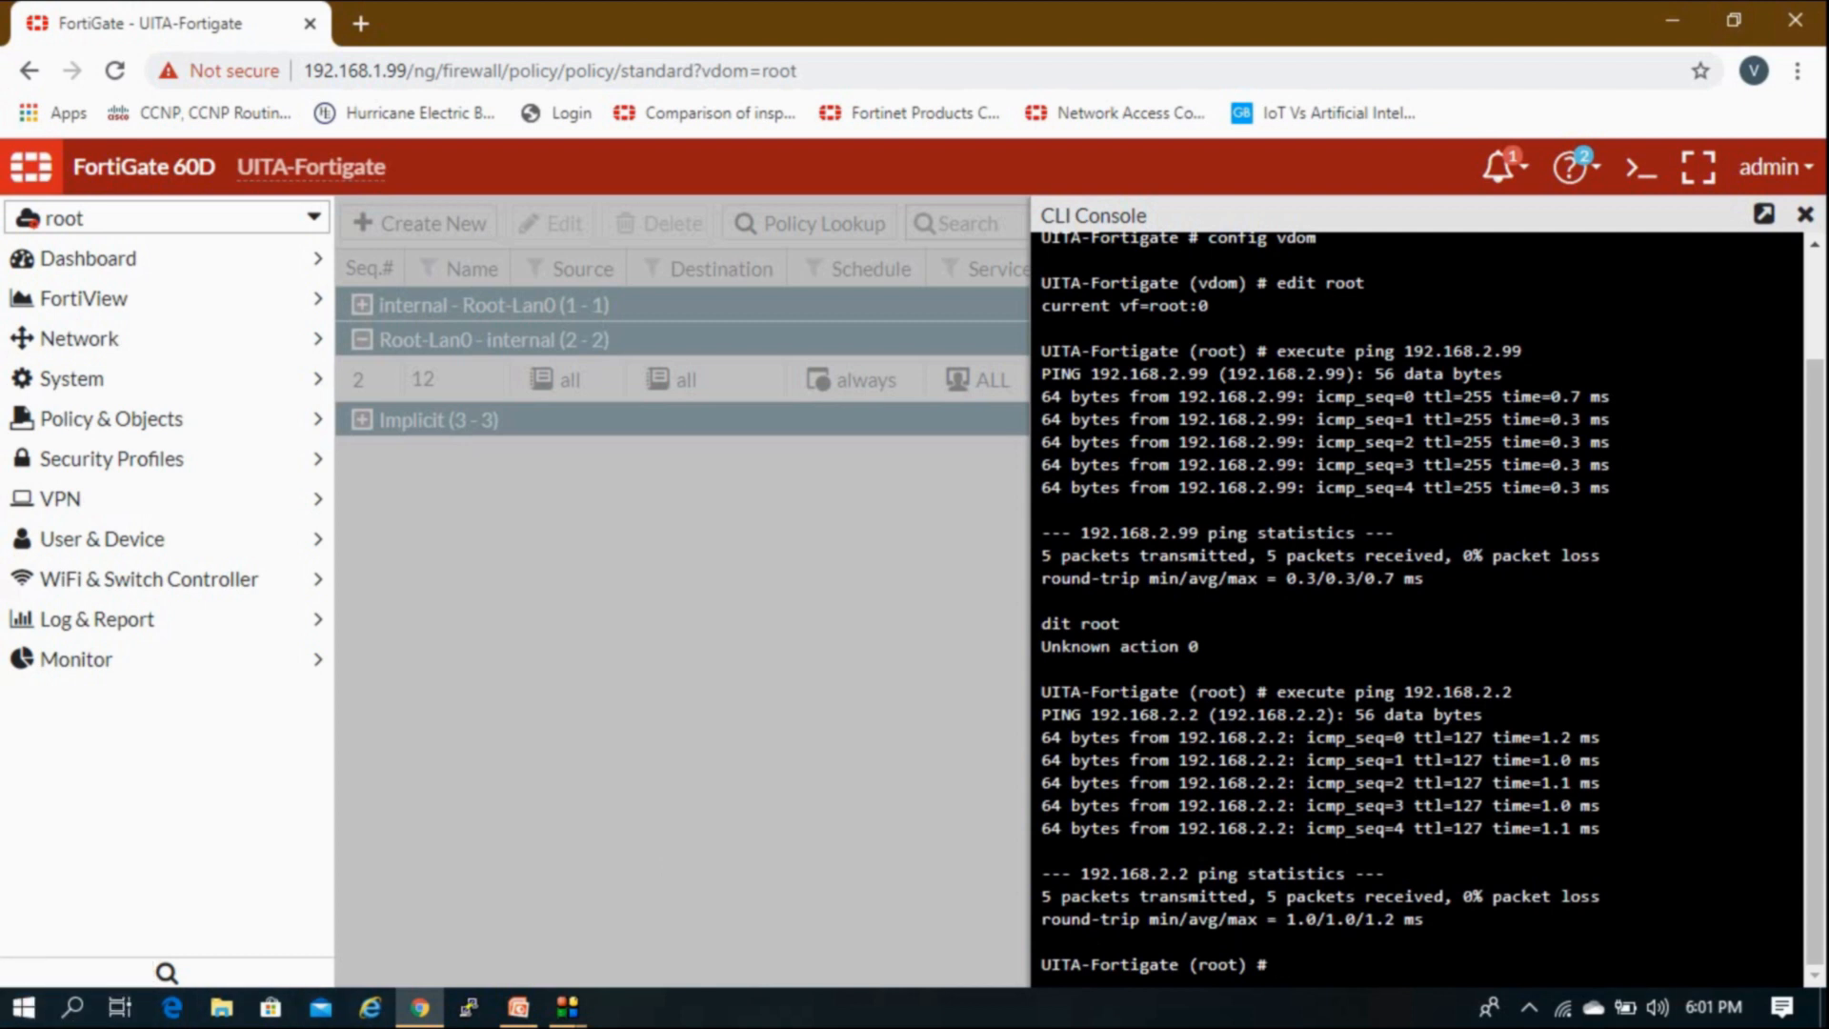
{"action": "left_click", "coordinate": [1563, 1010]}
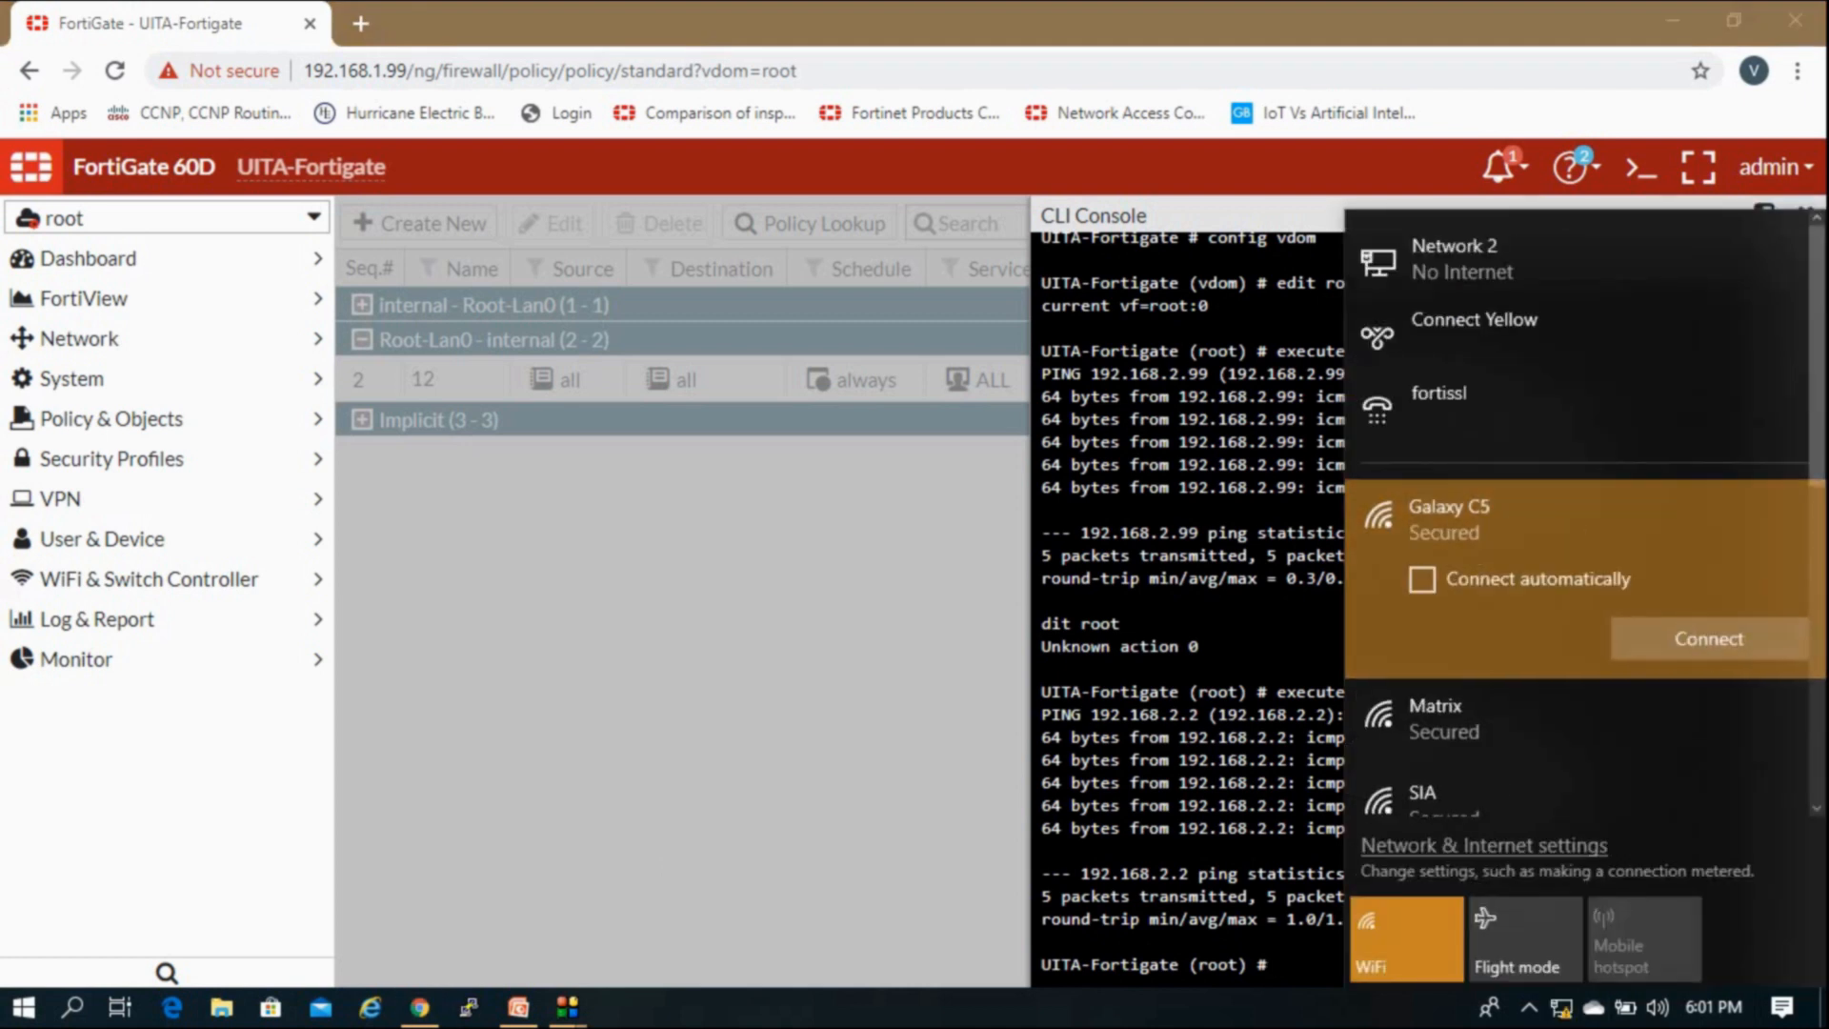
Step: Launch a local Command Prompt from the Win+X Run dialog with cmd
{"action": "left_click", "coordinate": [1230, 1019]}
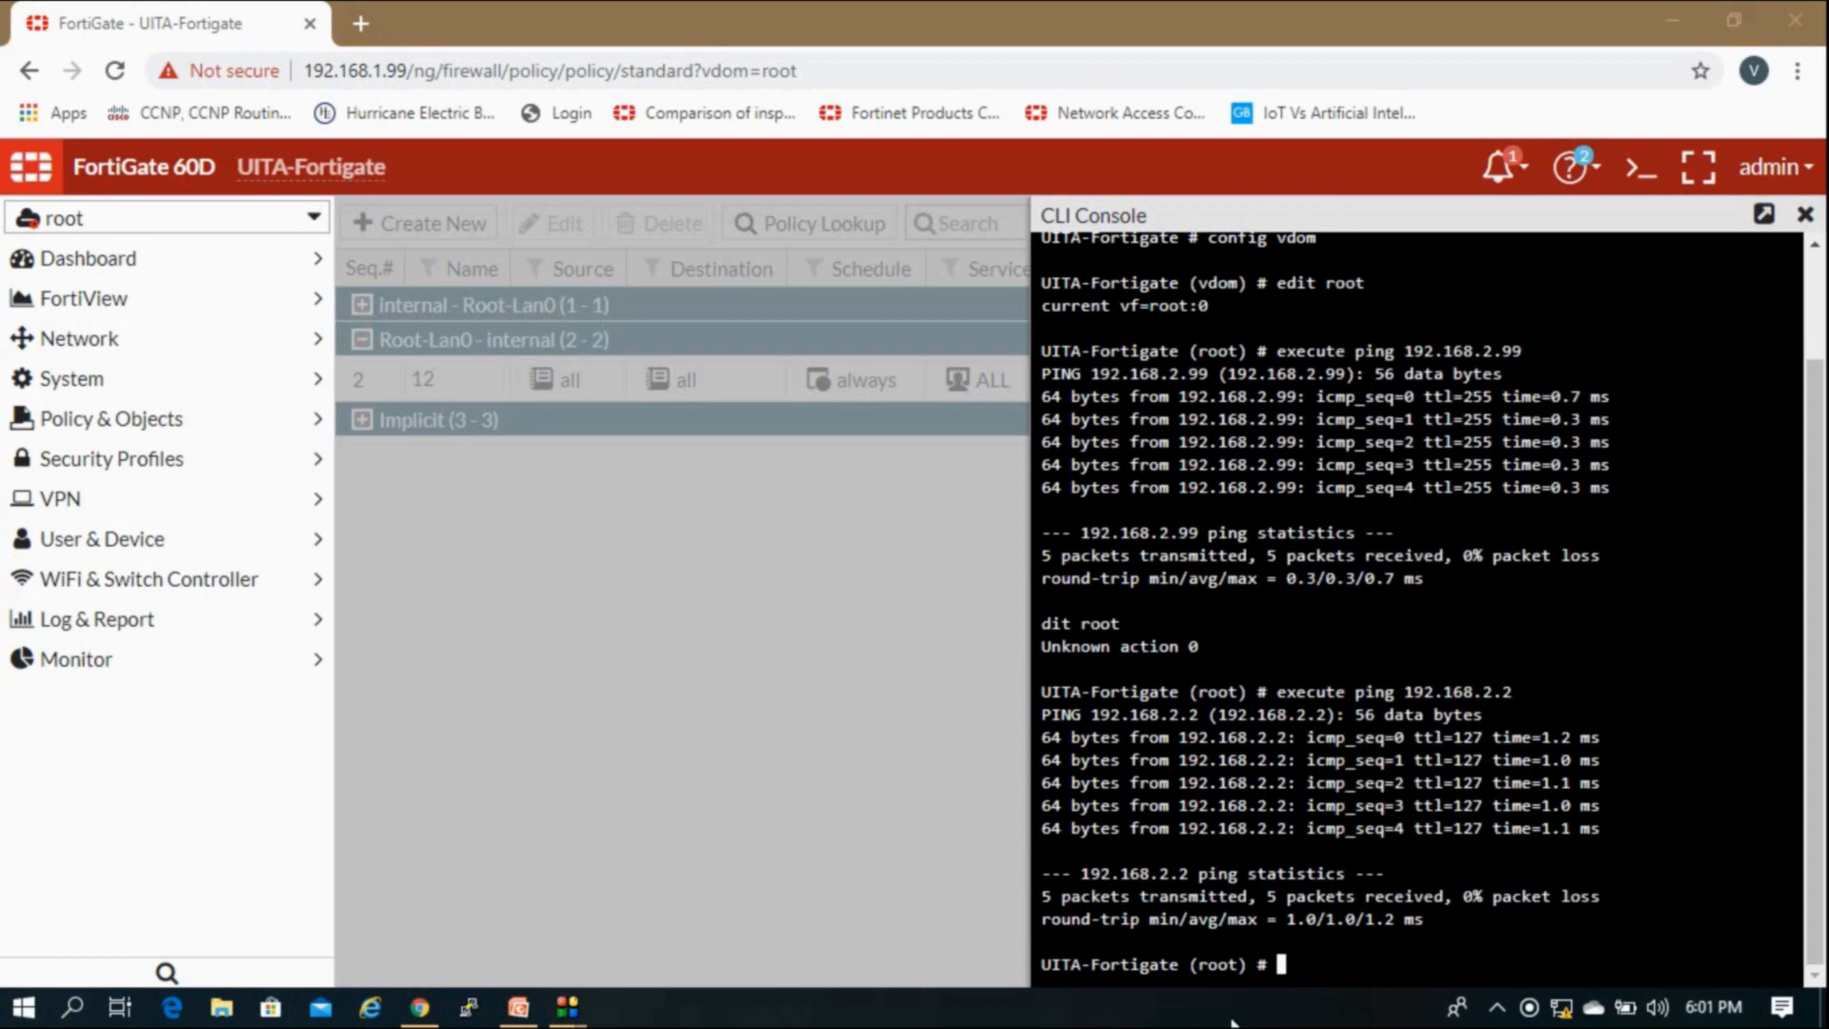
{"action": "right_click", "coordinate": [17, 1011]}
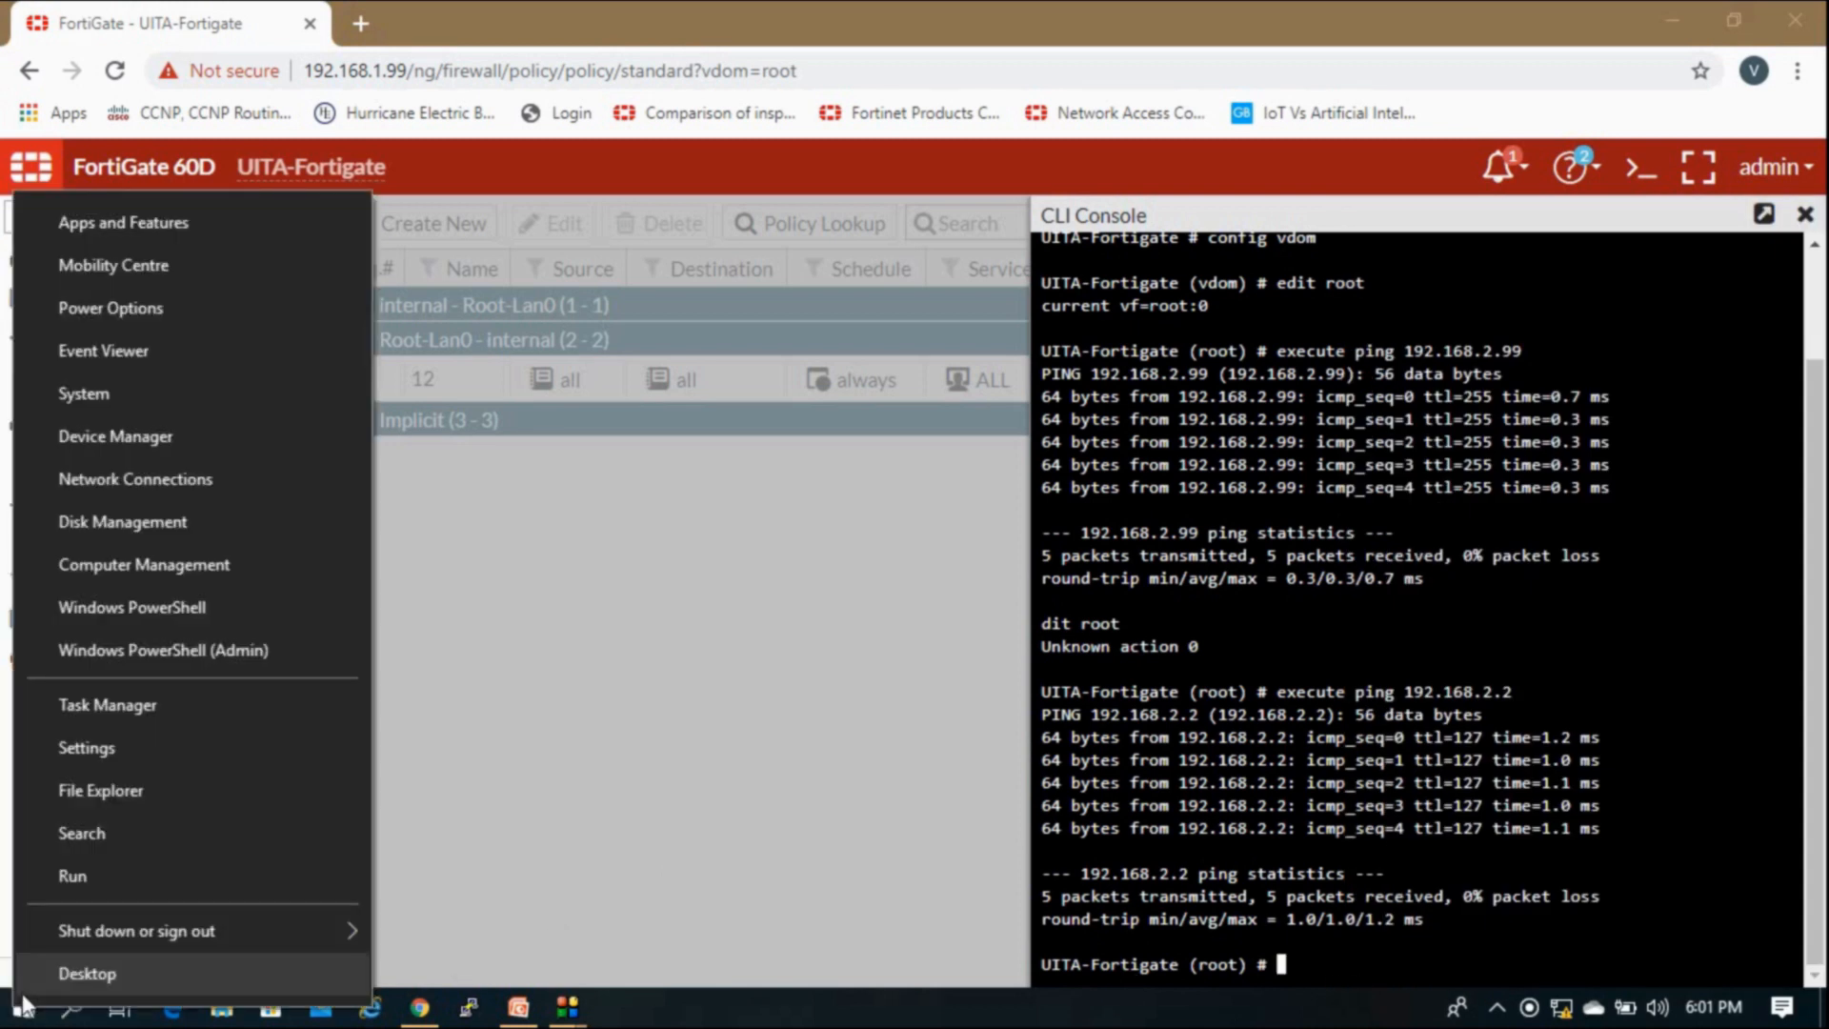
{"action": "left_click", "coordinate": [71, 881]}
{"action": "type", "text": "cmd"}
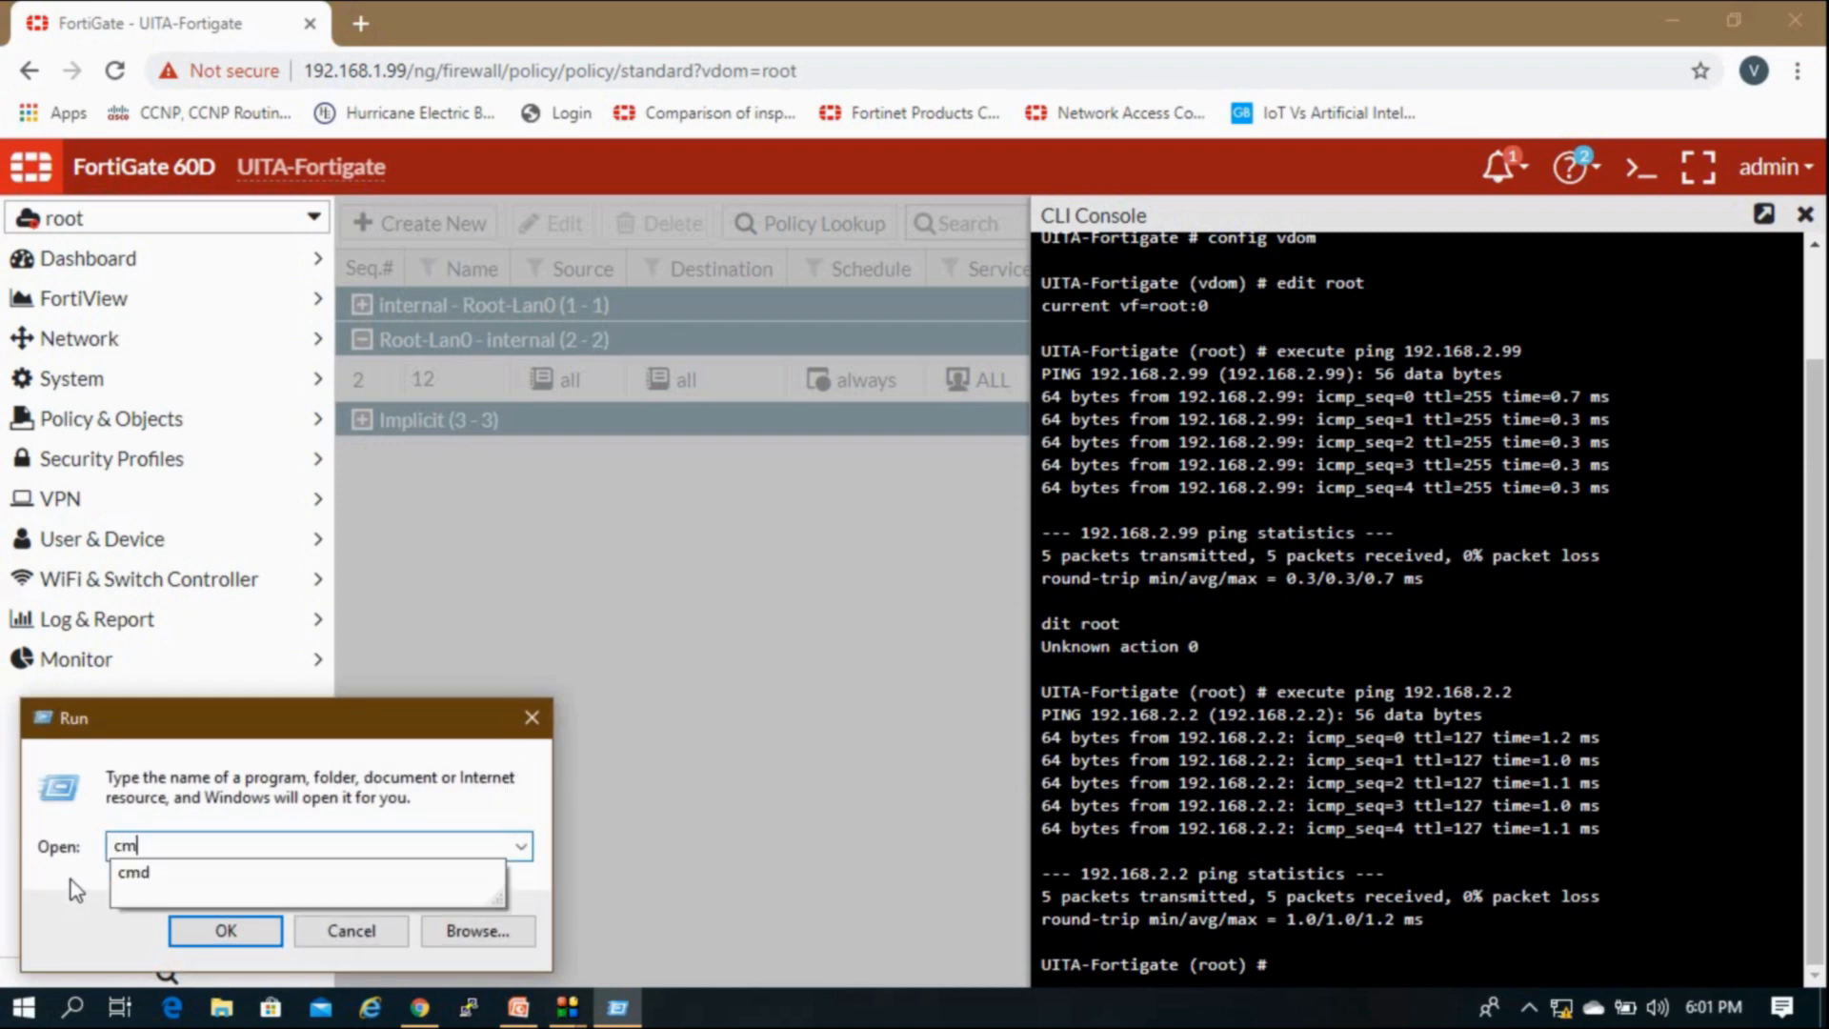
{"action": "key", "text": "Return"}
Step: Ping 192.168.2.2 from the PC with 0% loss, then launch Remote Desktop Connection
{"action": "type", "text": "ping 1"}
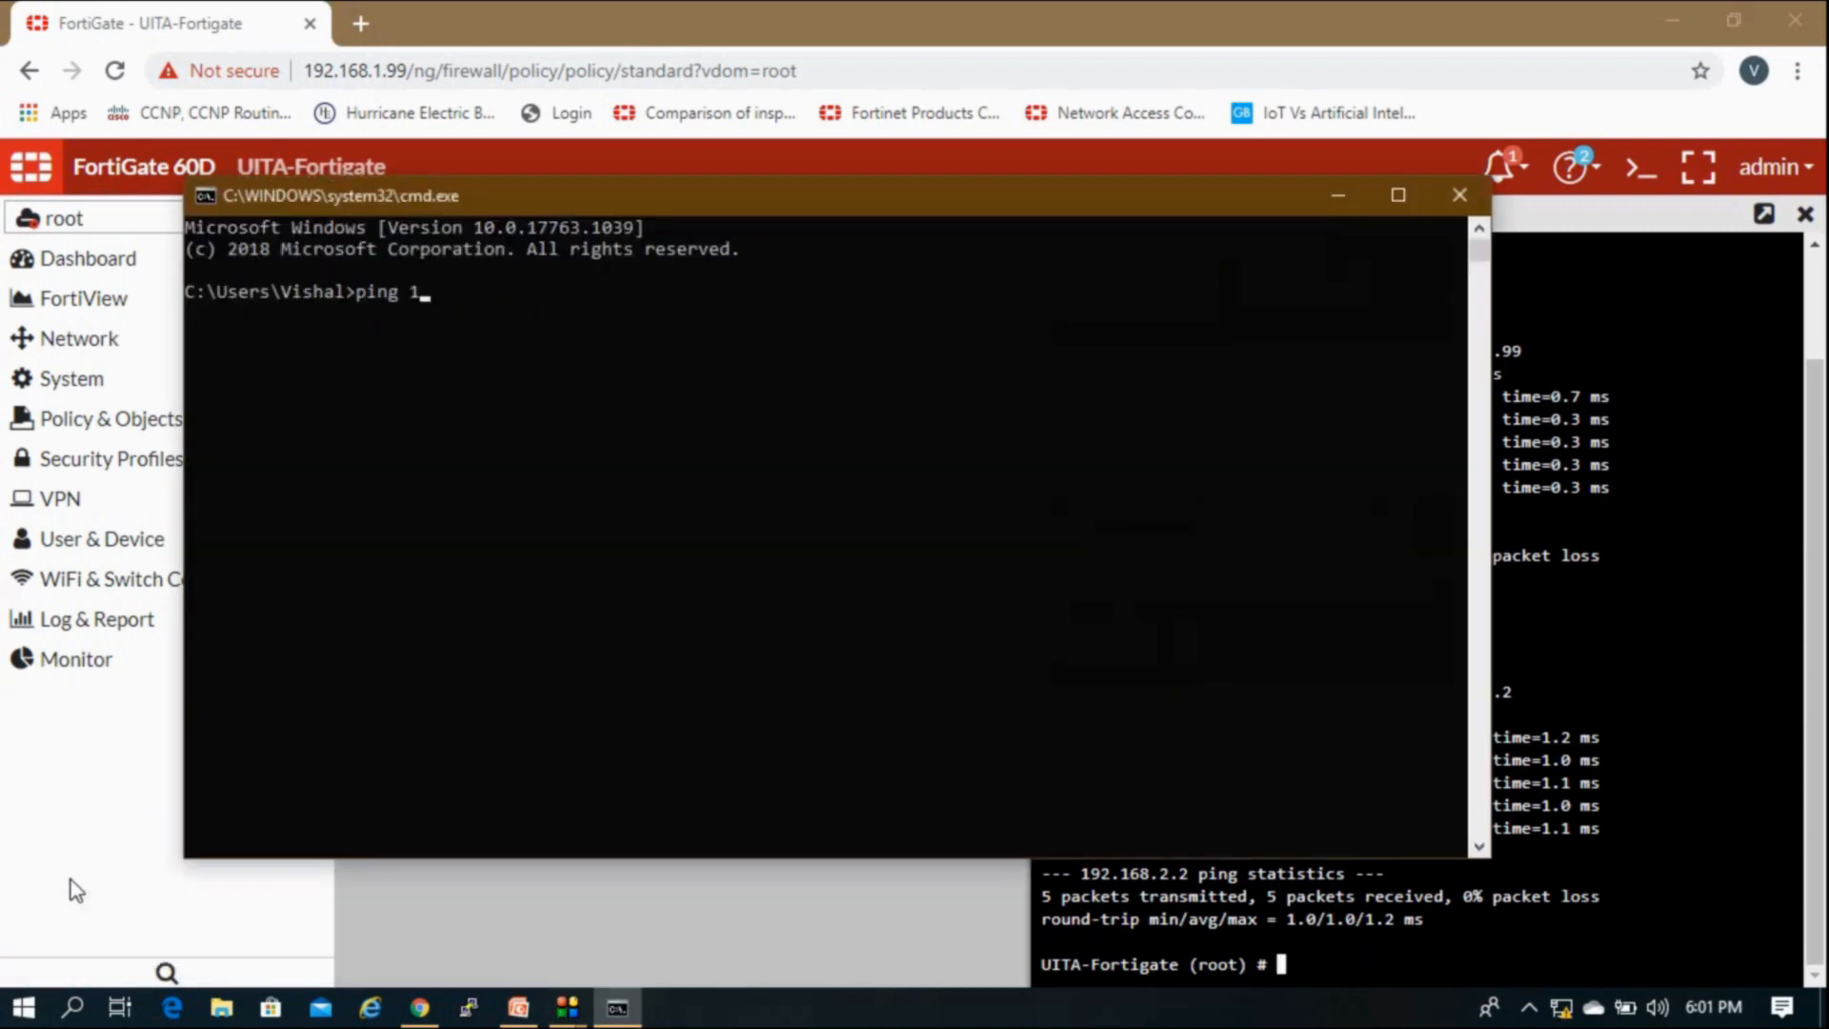
{"action": "type", "text": "92.168.2.2"}
{"action": "key", "text": "Return"}
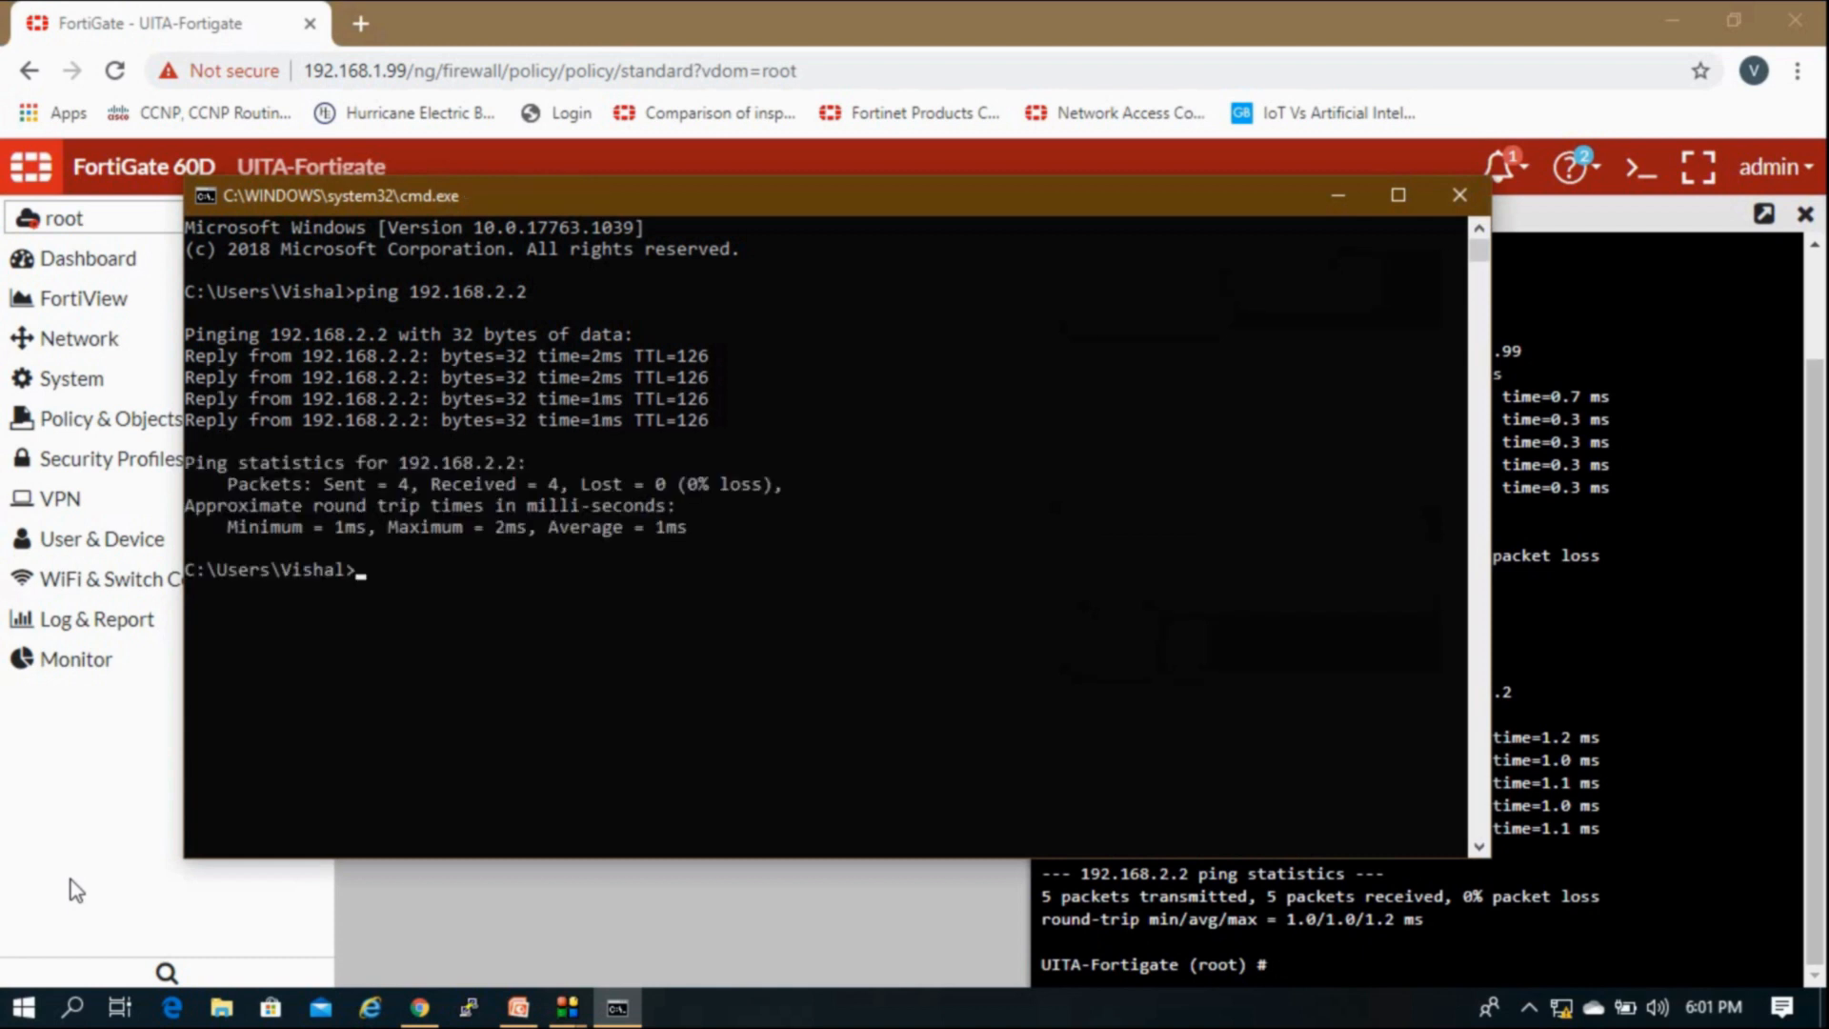
{"action": "key", "text": "super+r"}
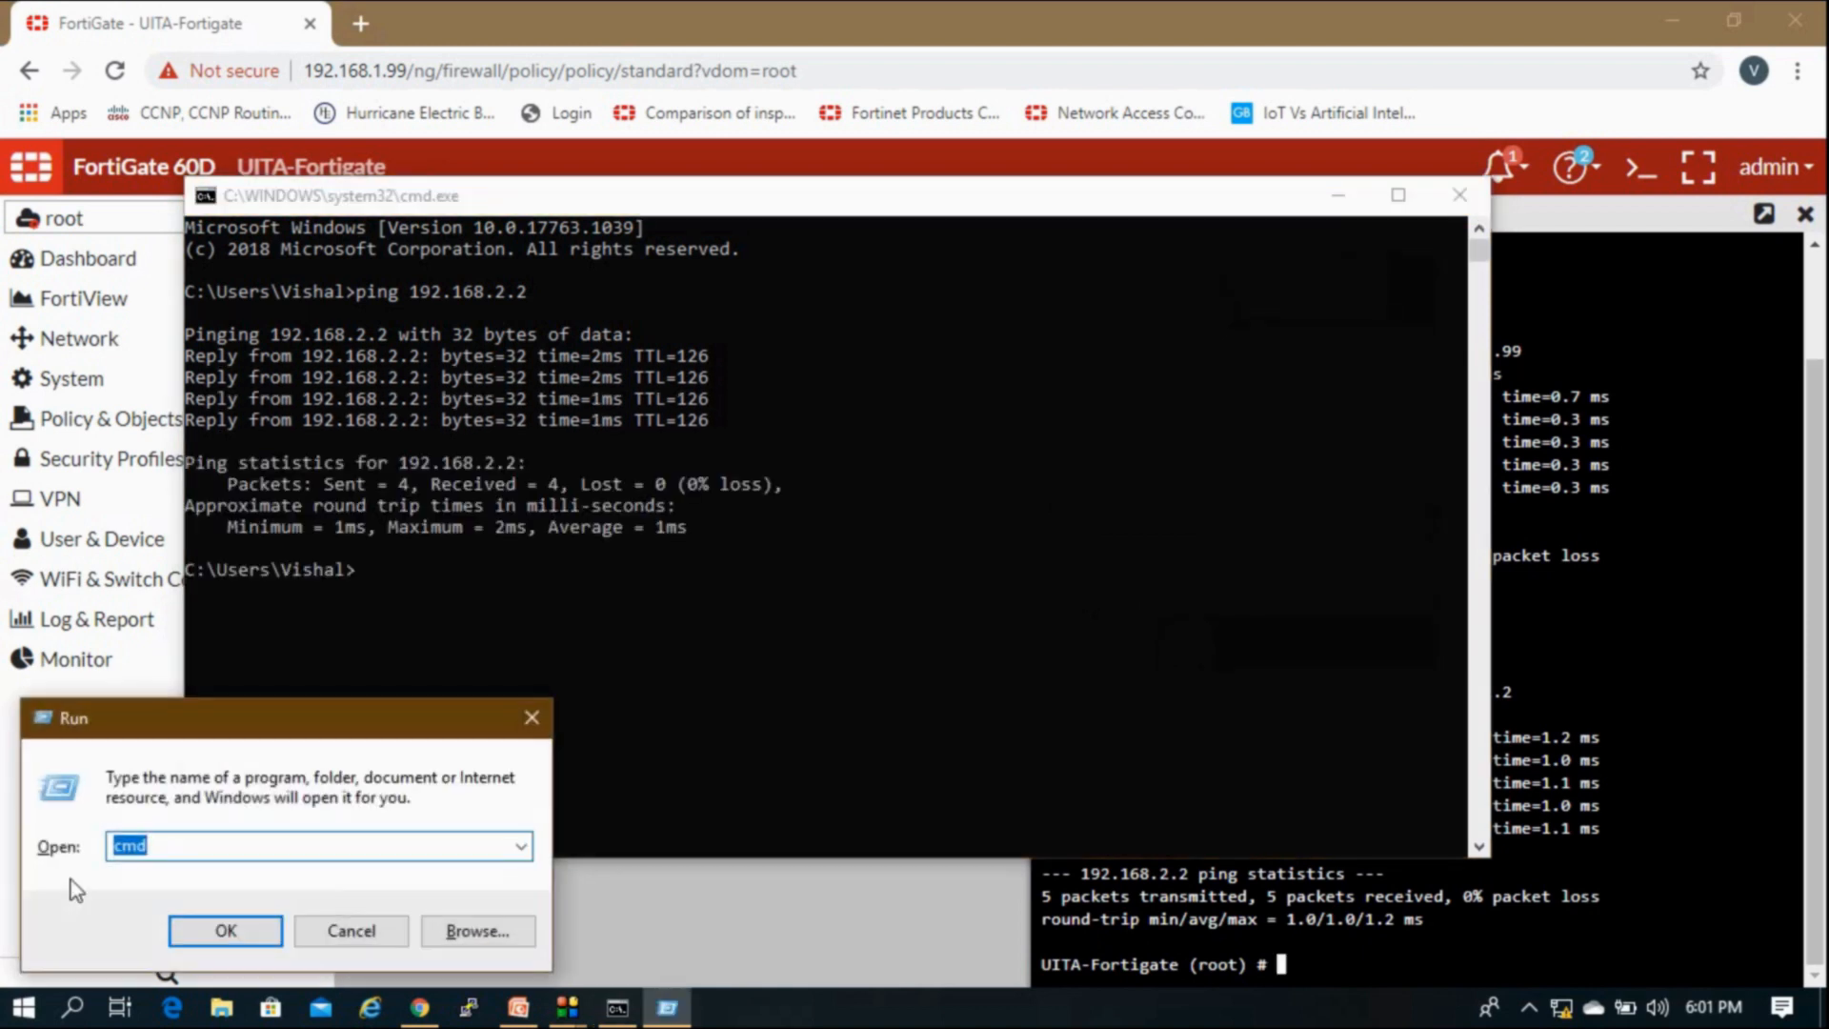
{"action": "key", "text": "Return"}
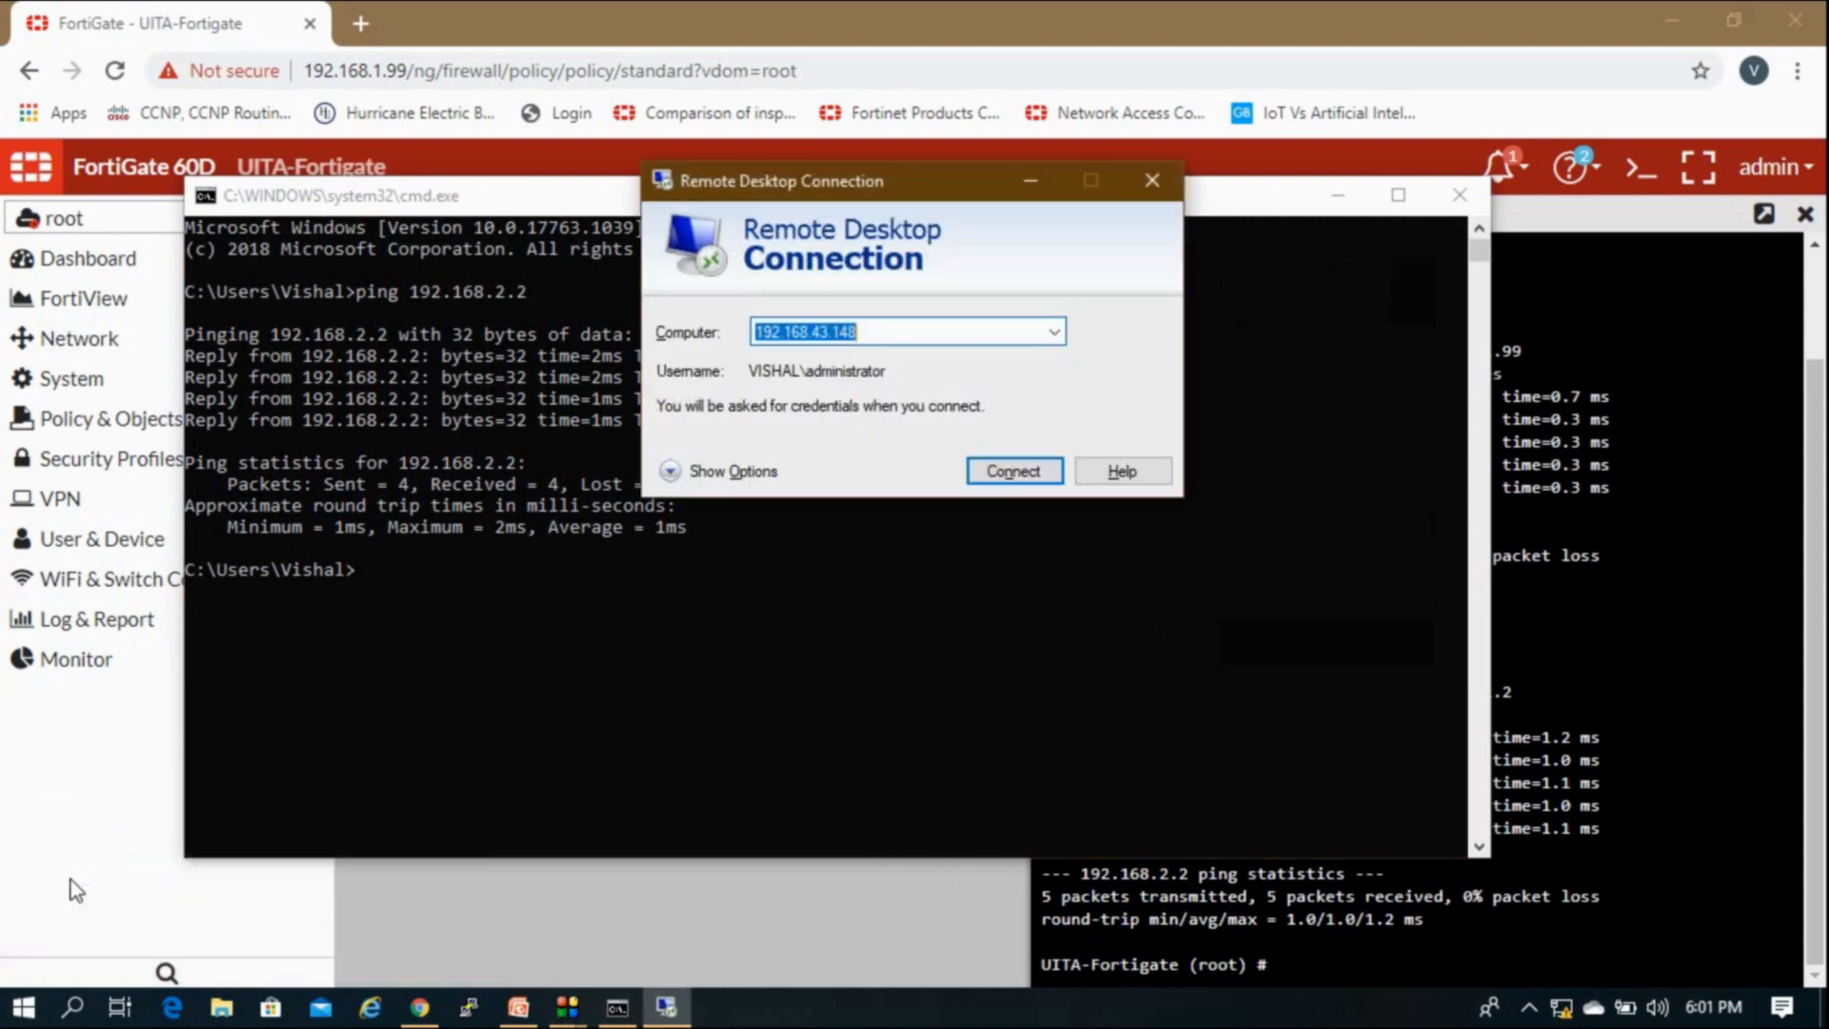
Step: Enter 192.168.2.2 as the remote computer and connect
{"action": "type", "text": "1"}
{"action": "key", "text": "BackSpace"}
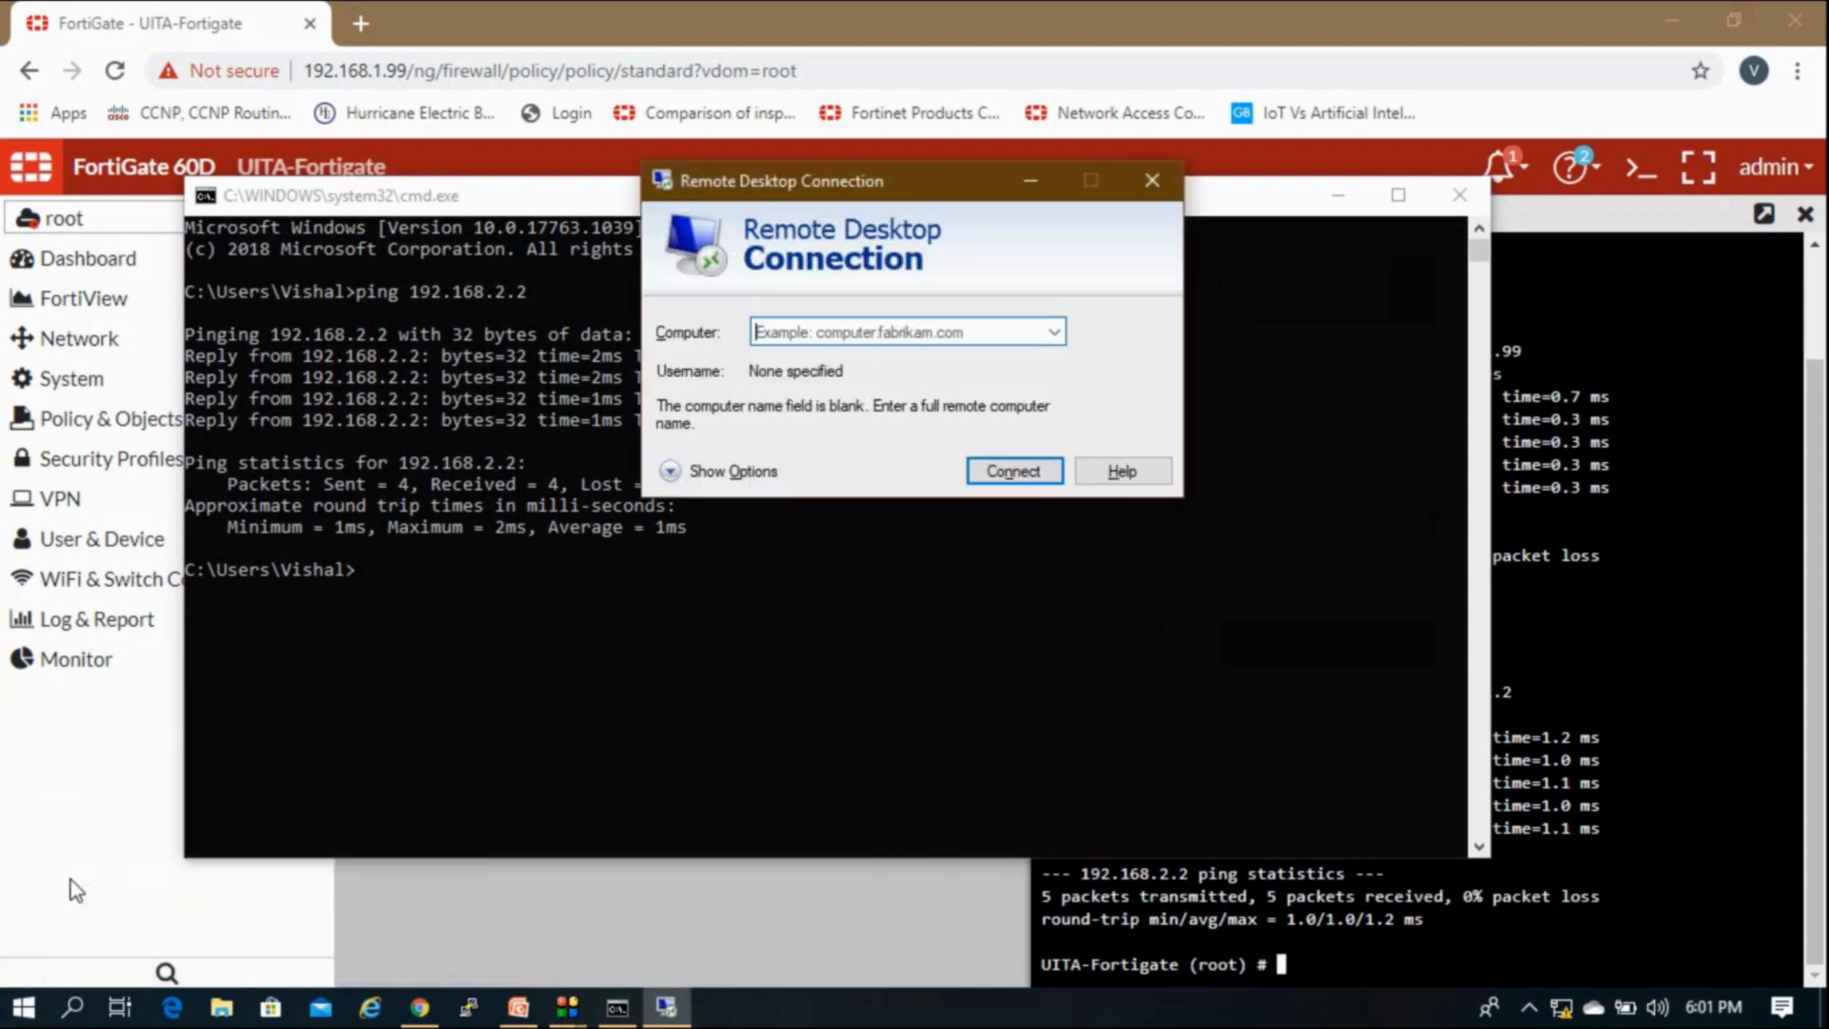
{"action": "type", "text": "192"}
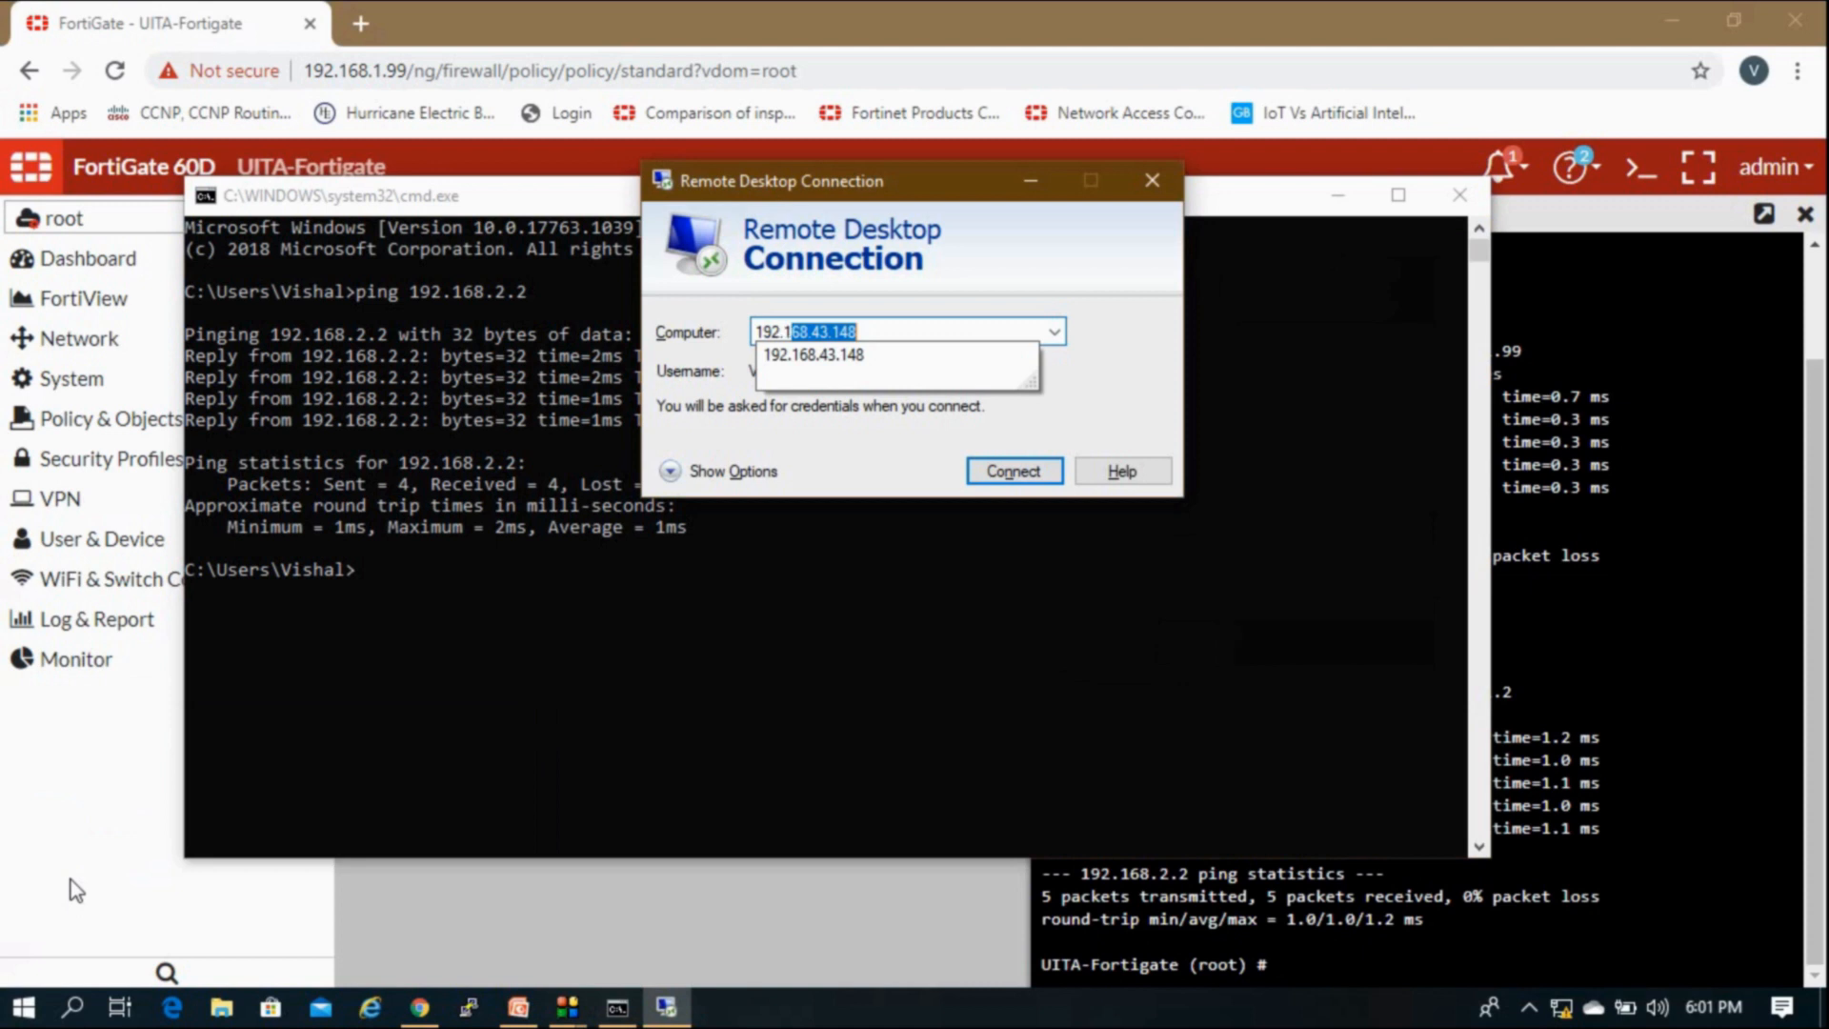
{"action": "type", "text": ".168.2.2"}
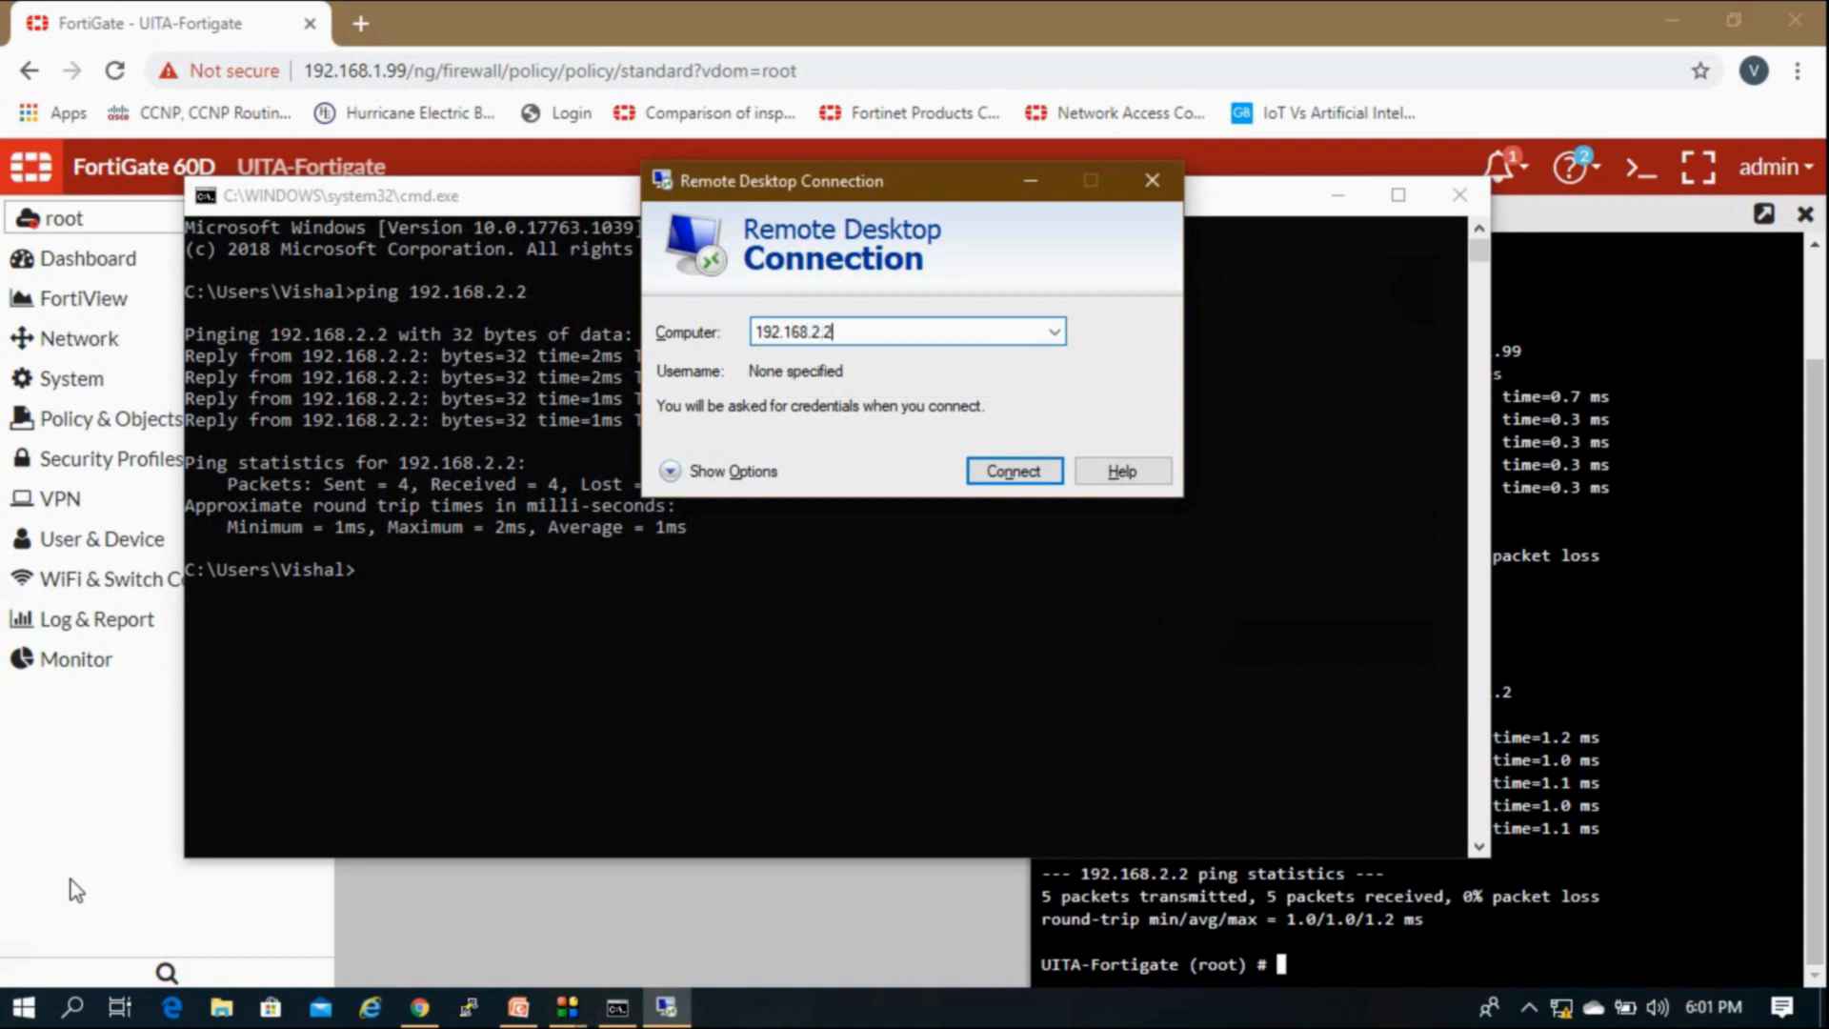
{"action": "key", "text": "Return"}
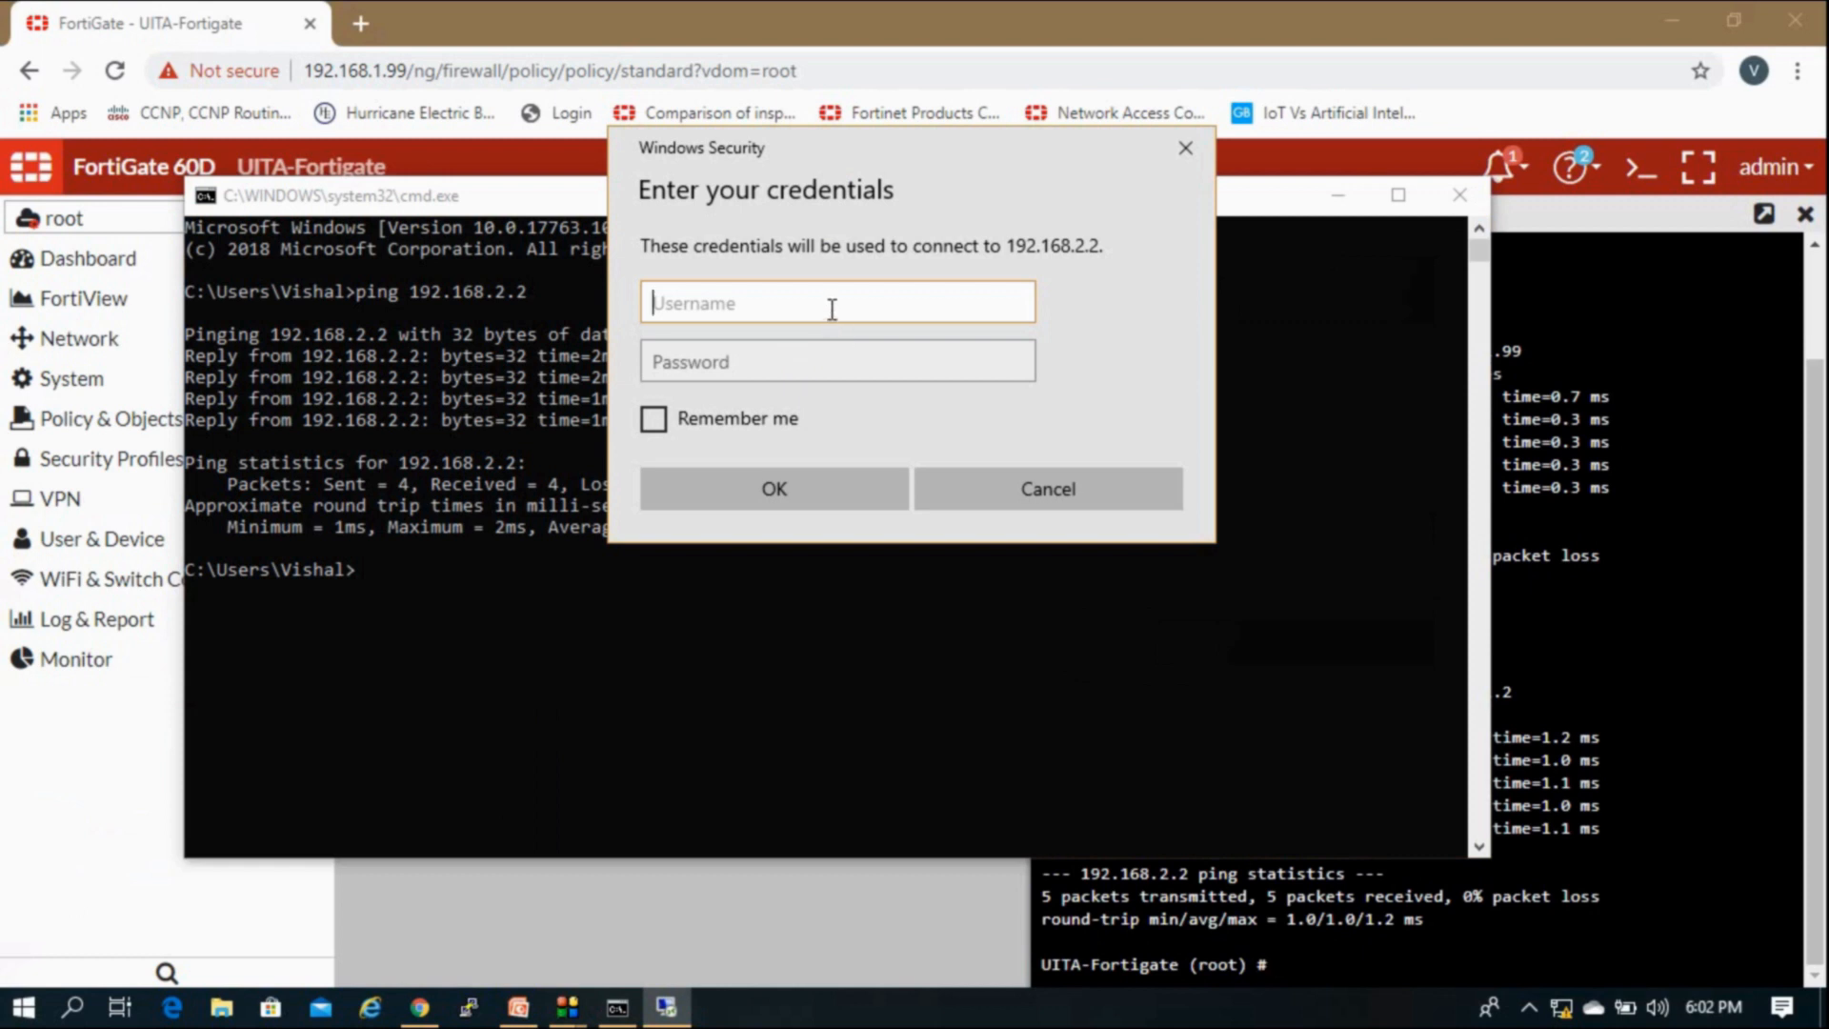
Step: Log in with user name .\administrator and the account password
{"action": "type", "text": ".\\administrator"}
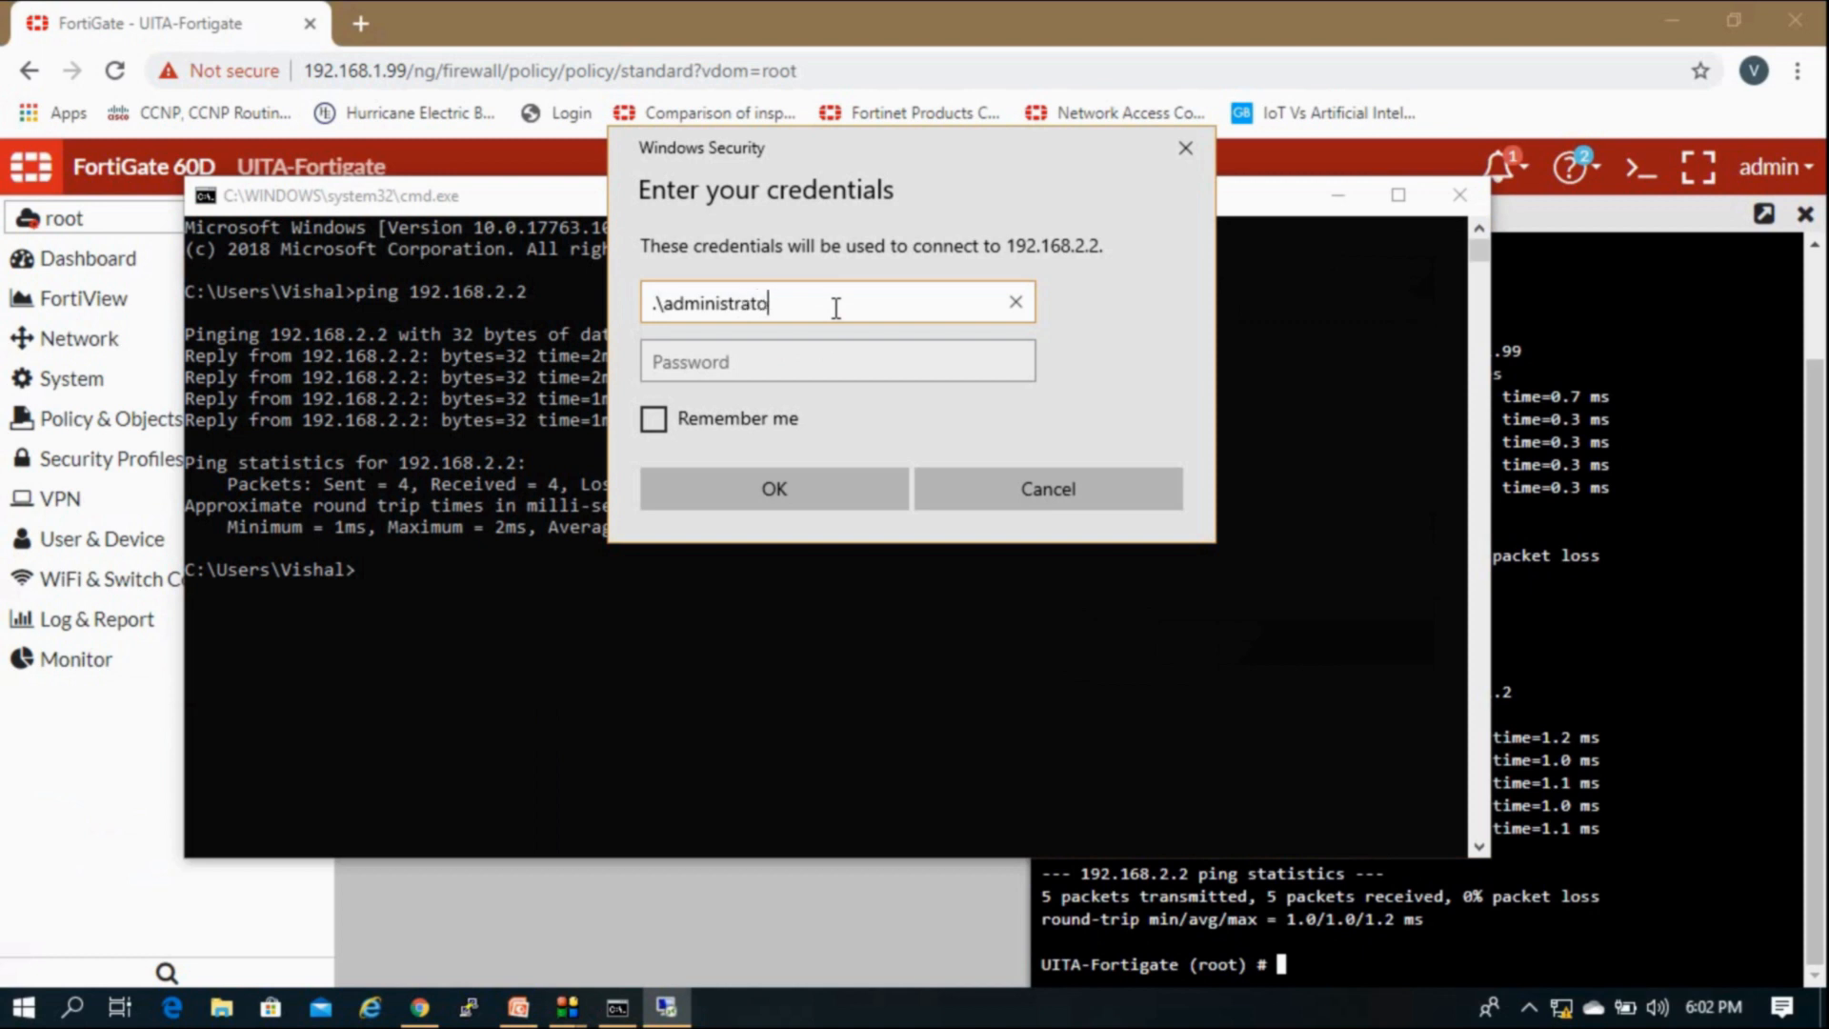
{"action": "key", "text": "Tab"}
{"action": "key", "text": "Caps_Lock"}
{"action": "type", "text": "•"}
{"action": "key", "text": "Caps_Lock"}
{"action": "type", "text": "••••"}
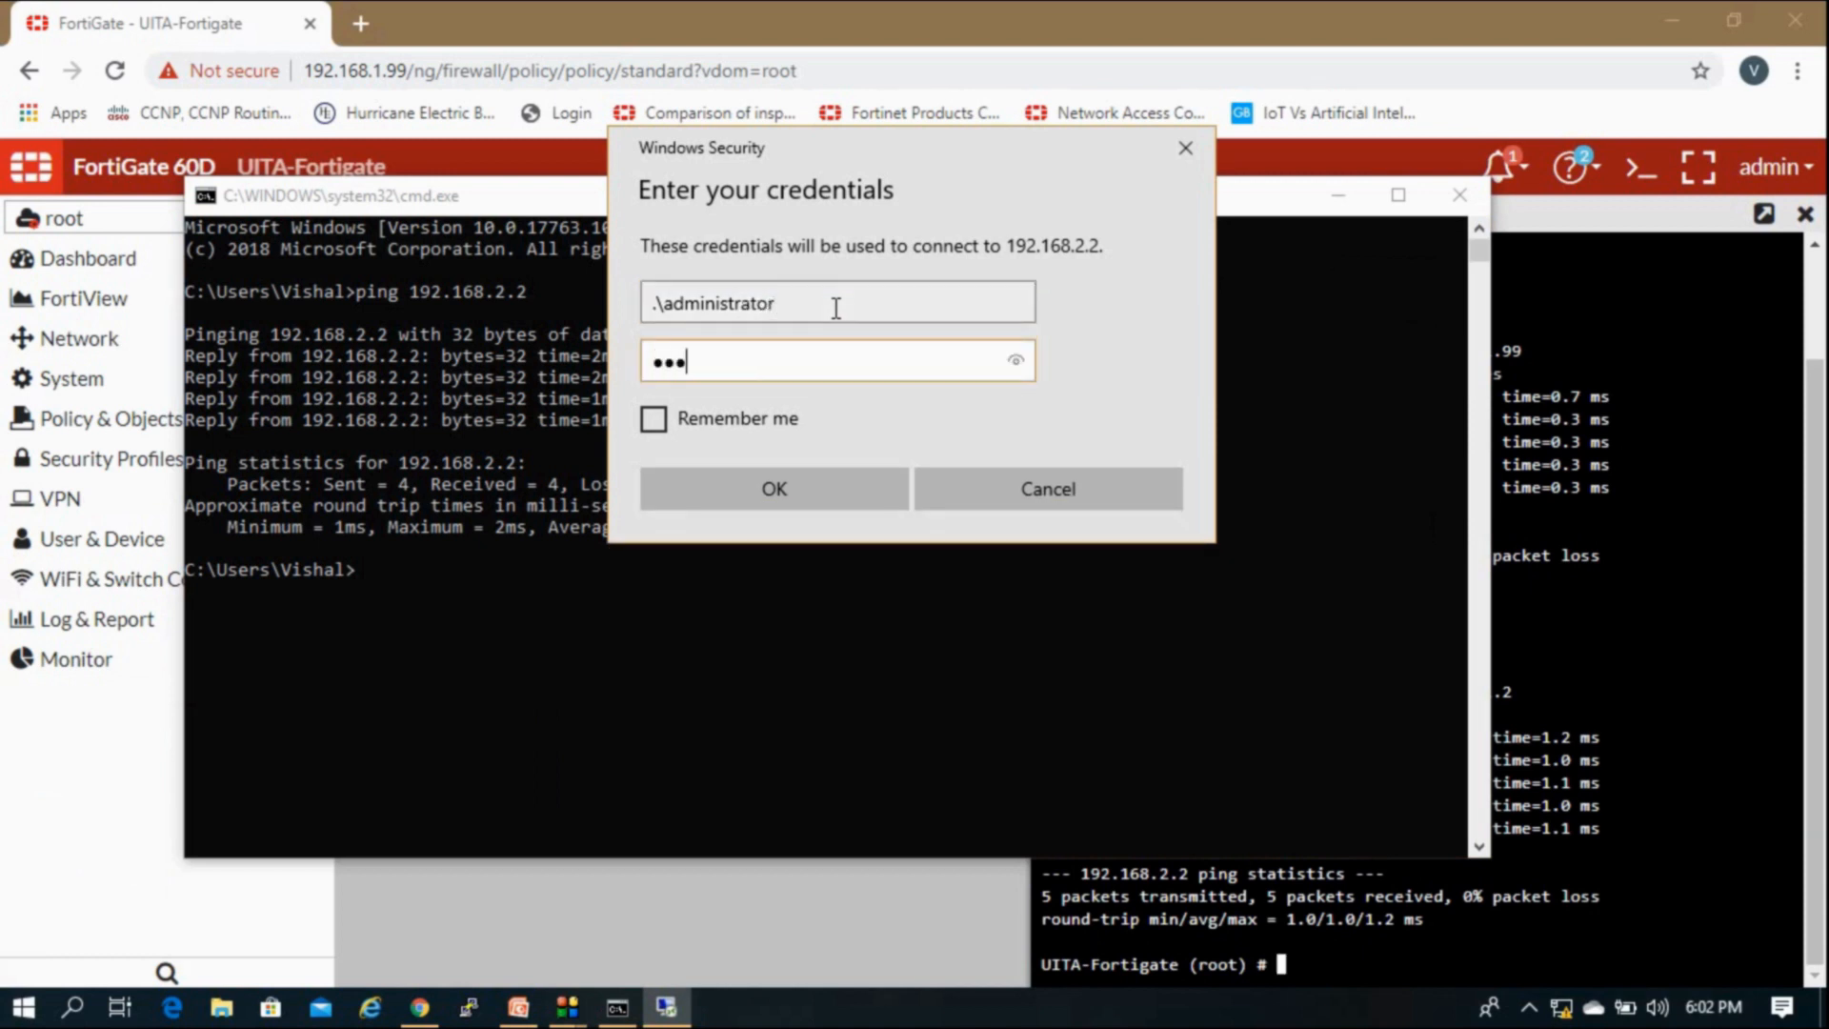
{"action": "type", "text": "•"}
{"action": "key", "text": "Caps_Lock"}
{"action": "type", "text": "•"}
{"action": "key", "text": "Caps_Lock"}
{"action": "type", "text": "••"}
{"action": "key", "text": "Return"}
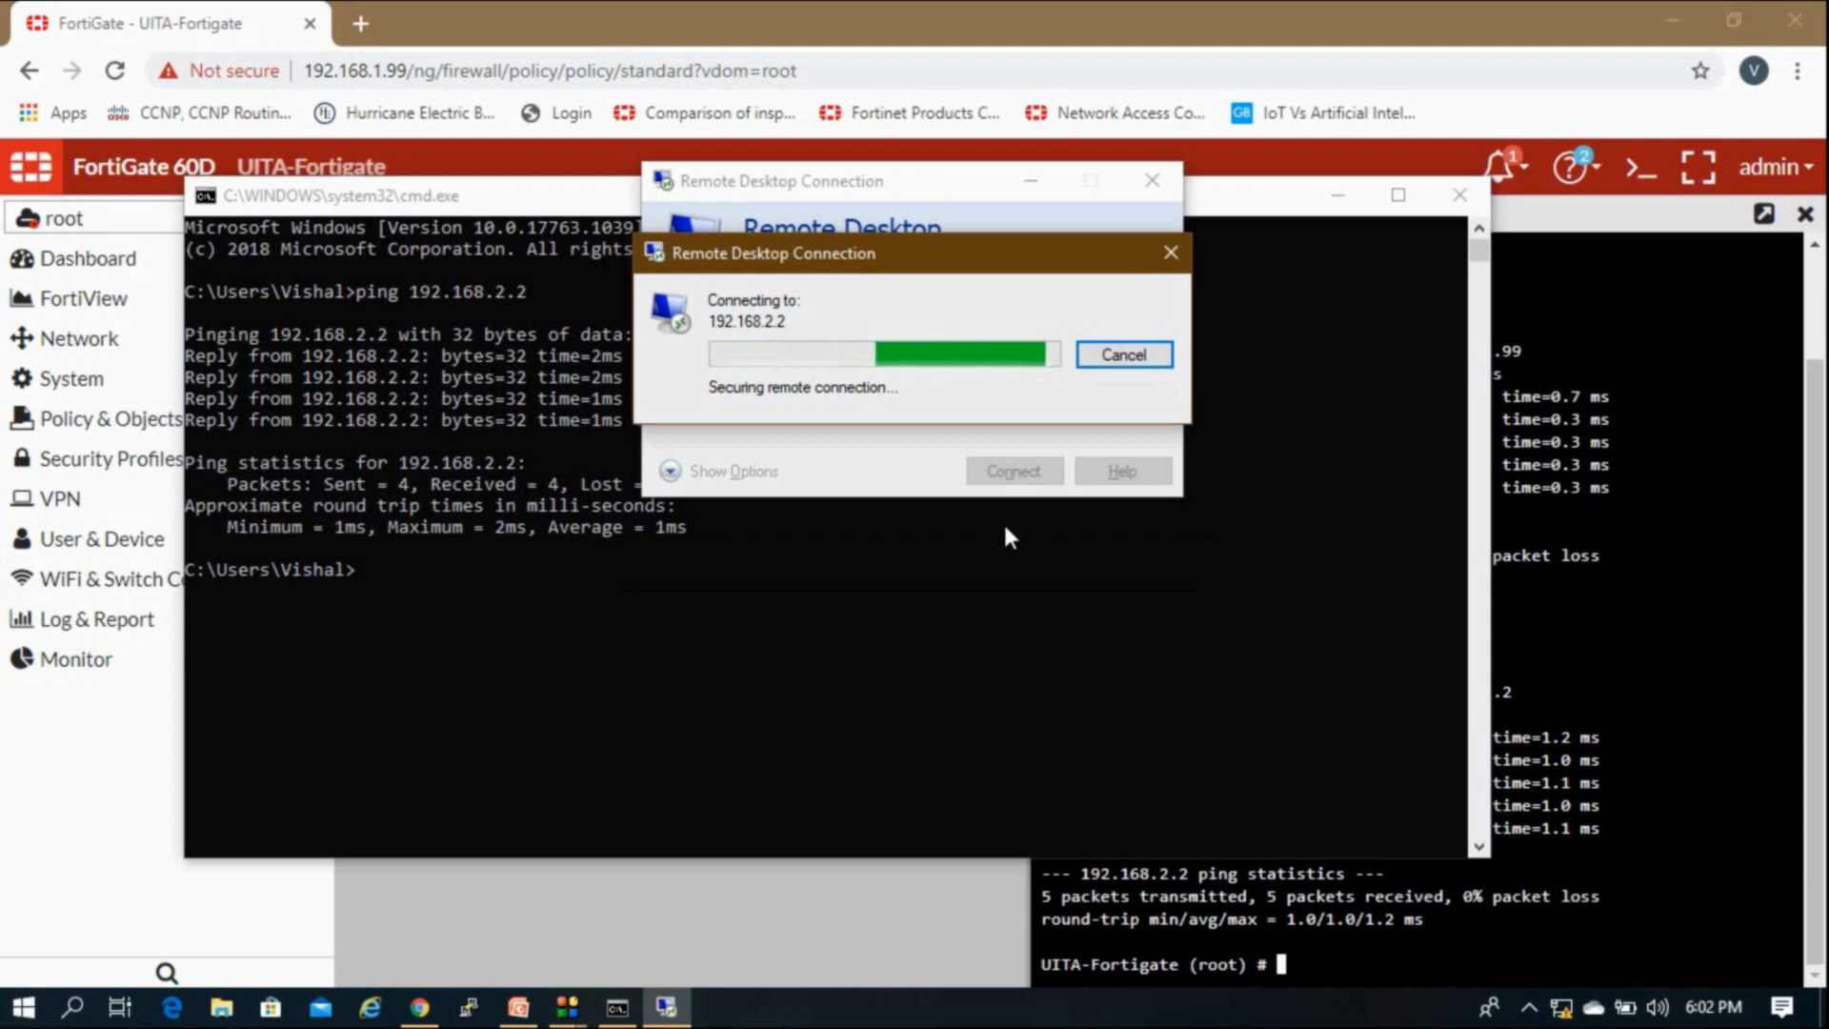
Step: Accept the certificate and usage notice, sign in over the other session, and refresh the desktop
{"action": "left_click", "coordinate": [1016, 564]}
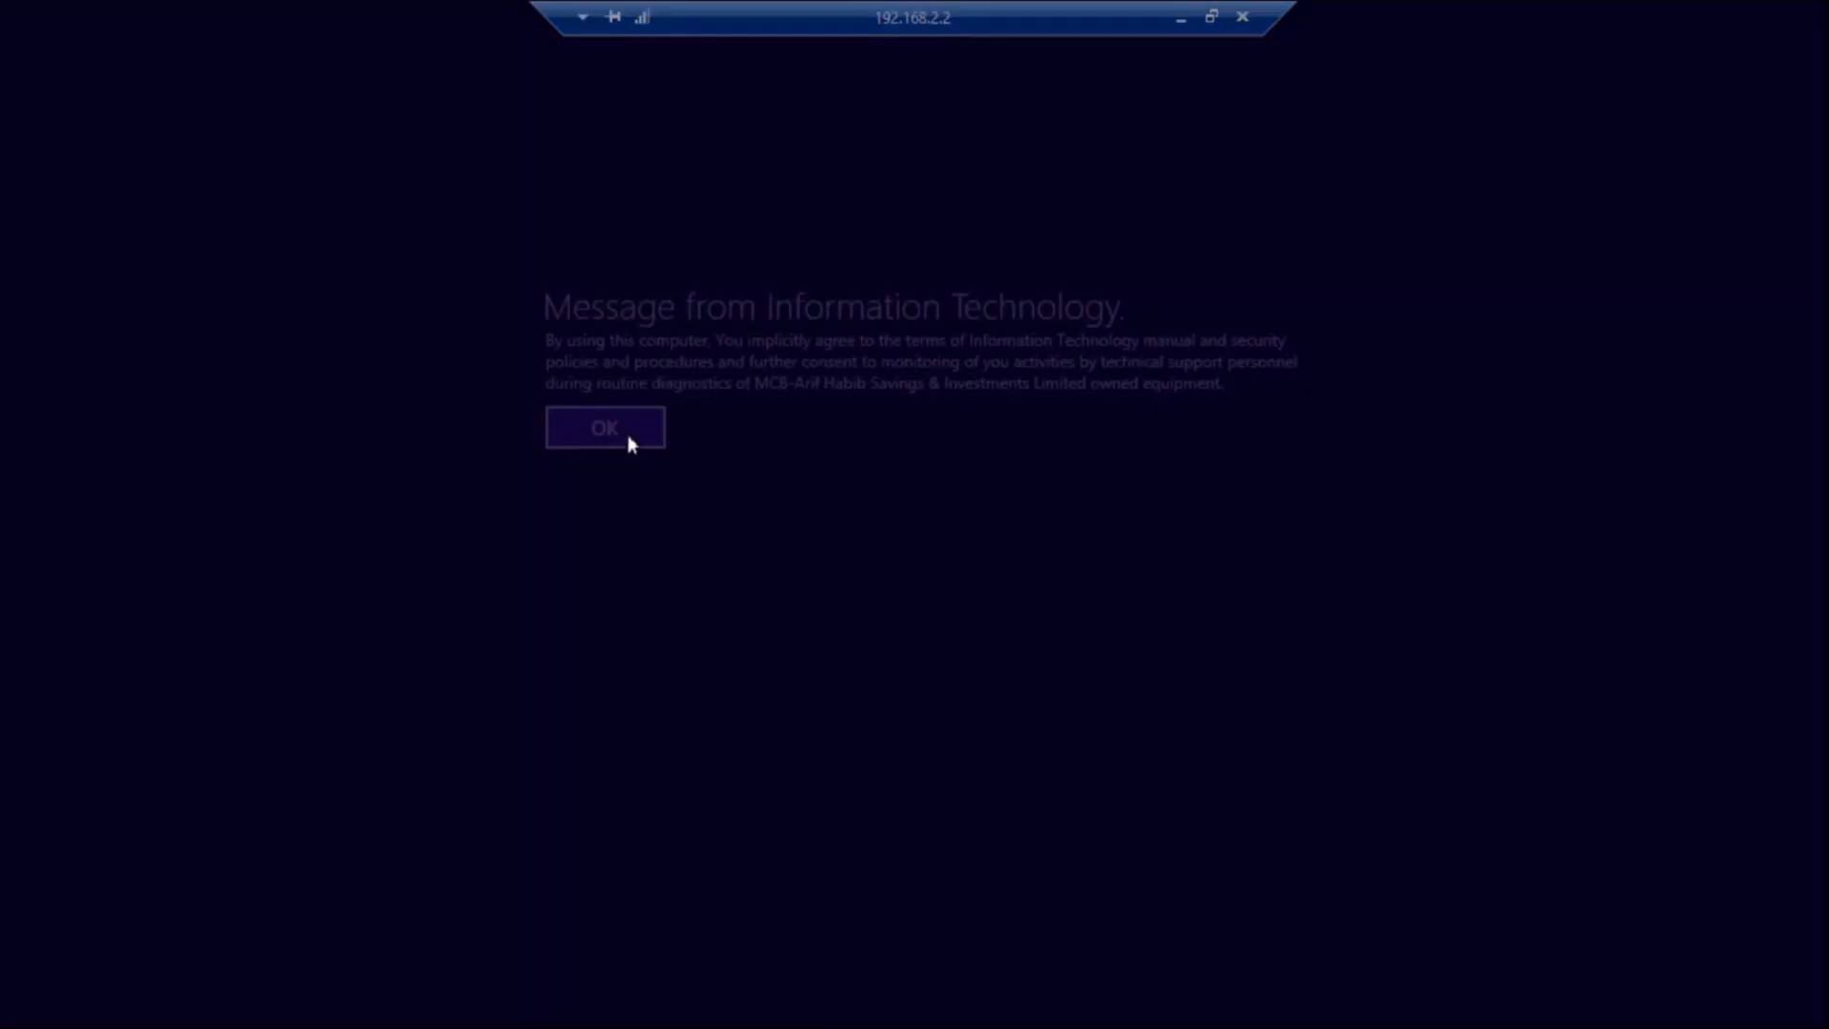
{"action": "left_click", "coordinate": [629, 441]}
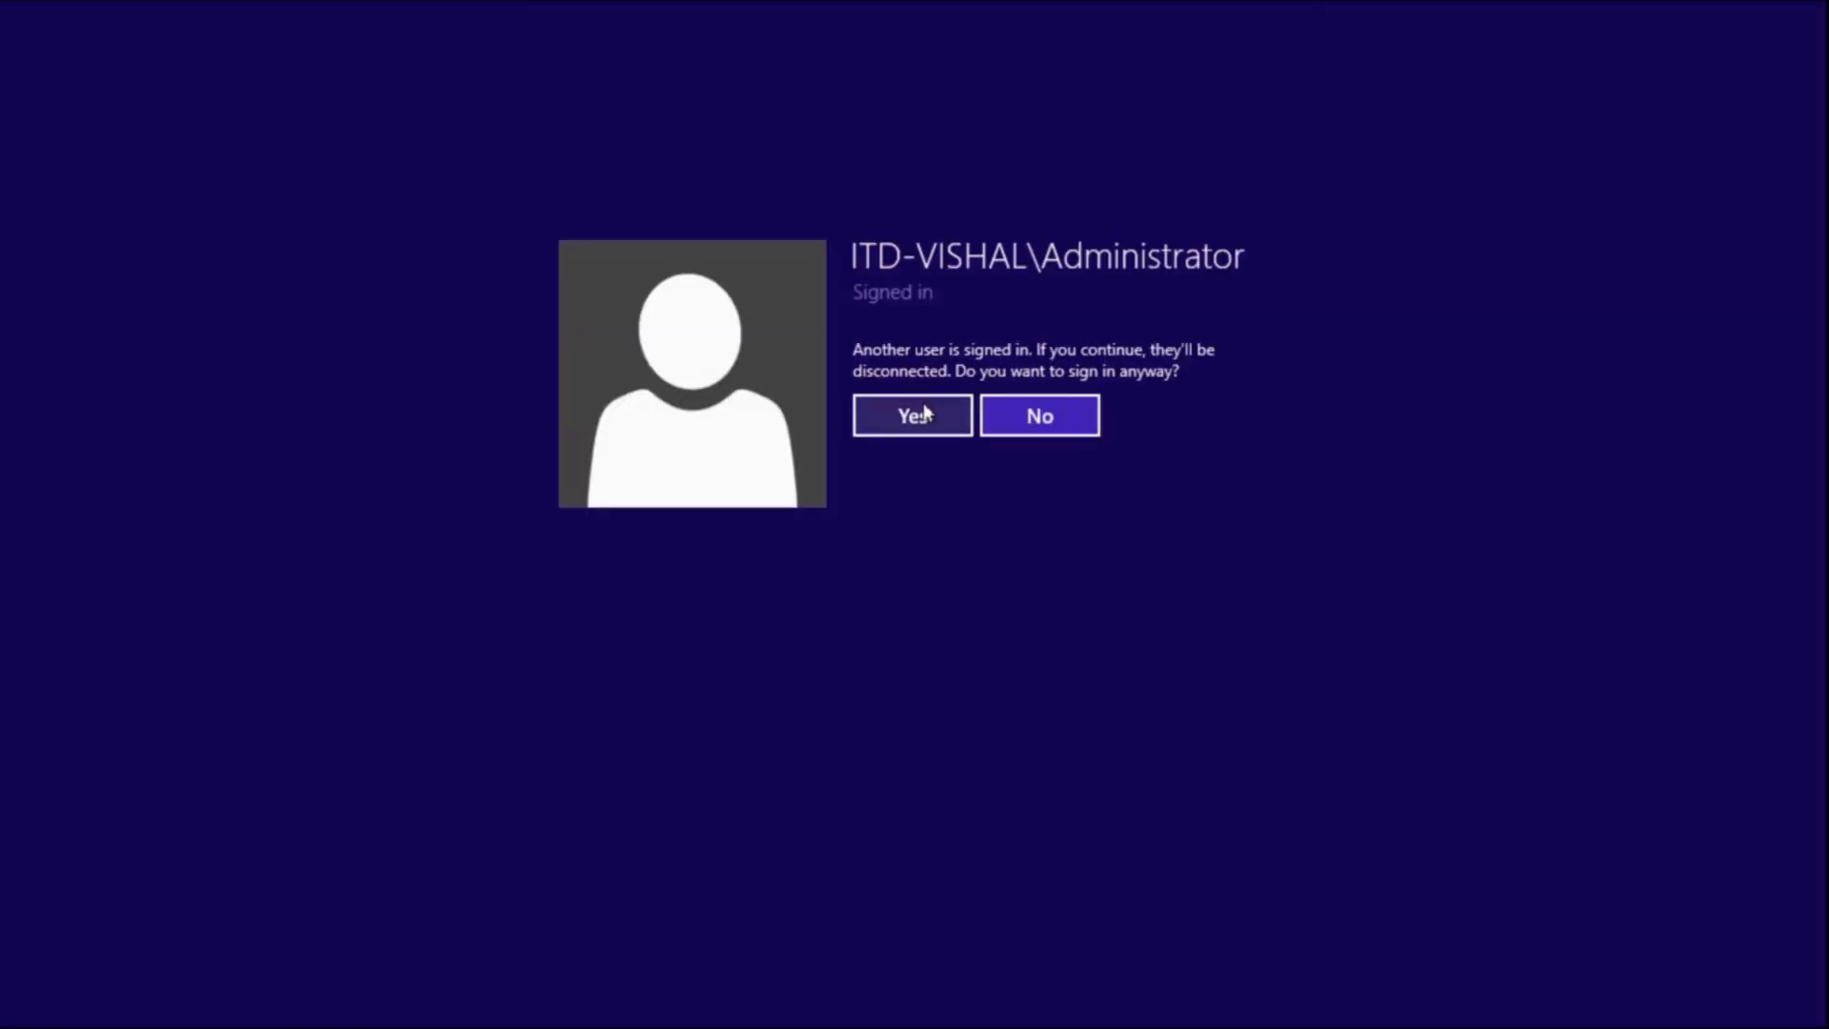
{"action": "left_click", "coordinate": [924, 412]}
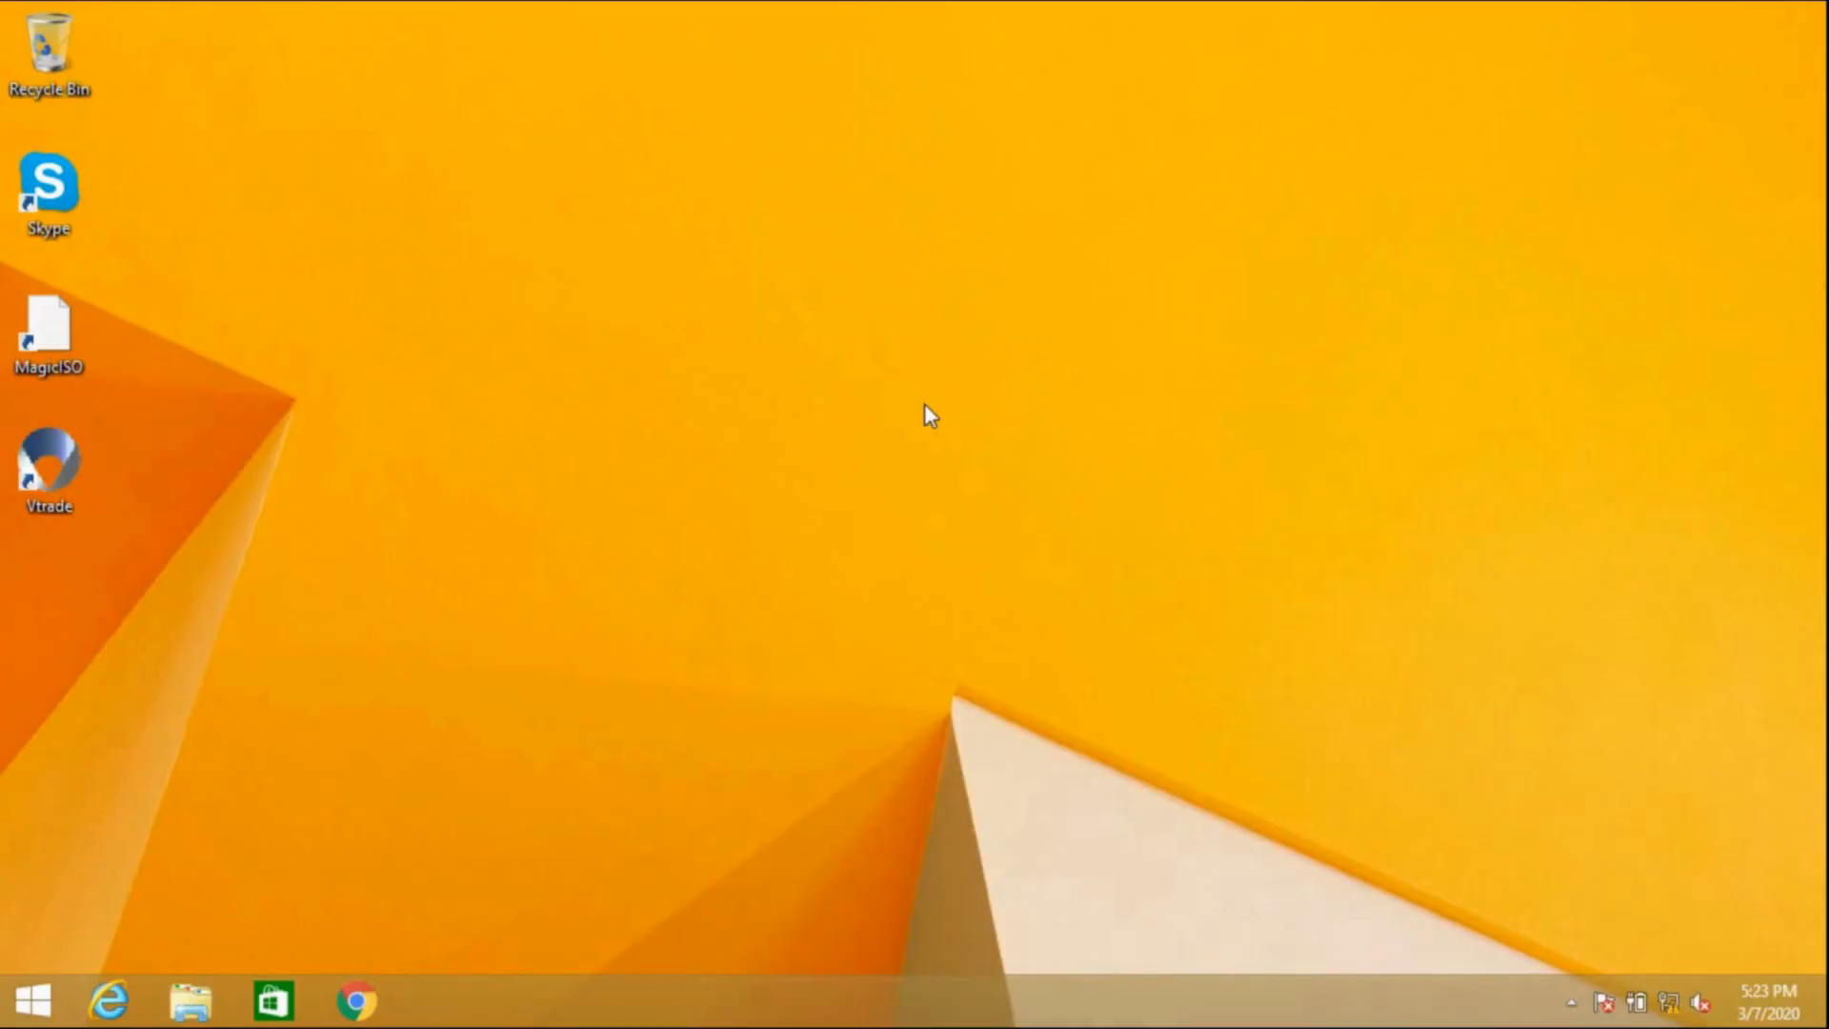
{"action": "right_click", "coordinate": [675, 353]}
{"action": "left_click", "coordinate": [752, 429]}
Step: Launch Command Prompt on the remote machine from the Start search with cmd
{"action": "mouse_move", "coordinate": [1290, 2]}
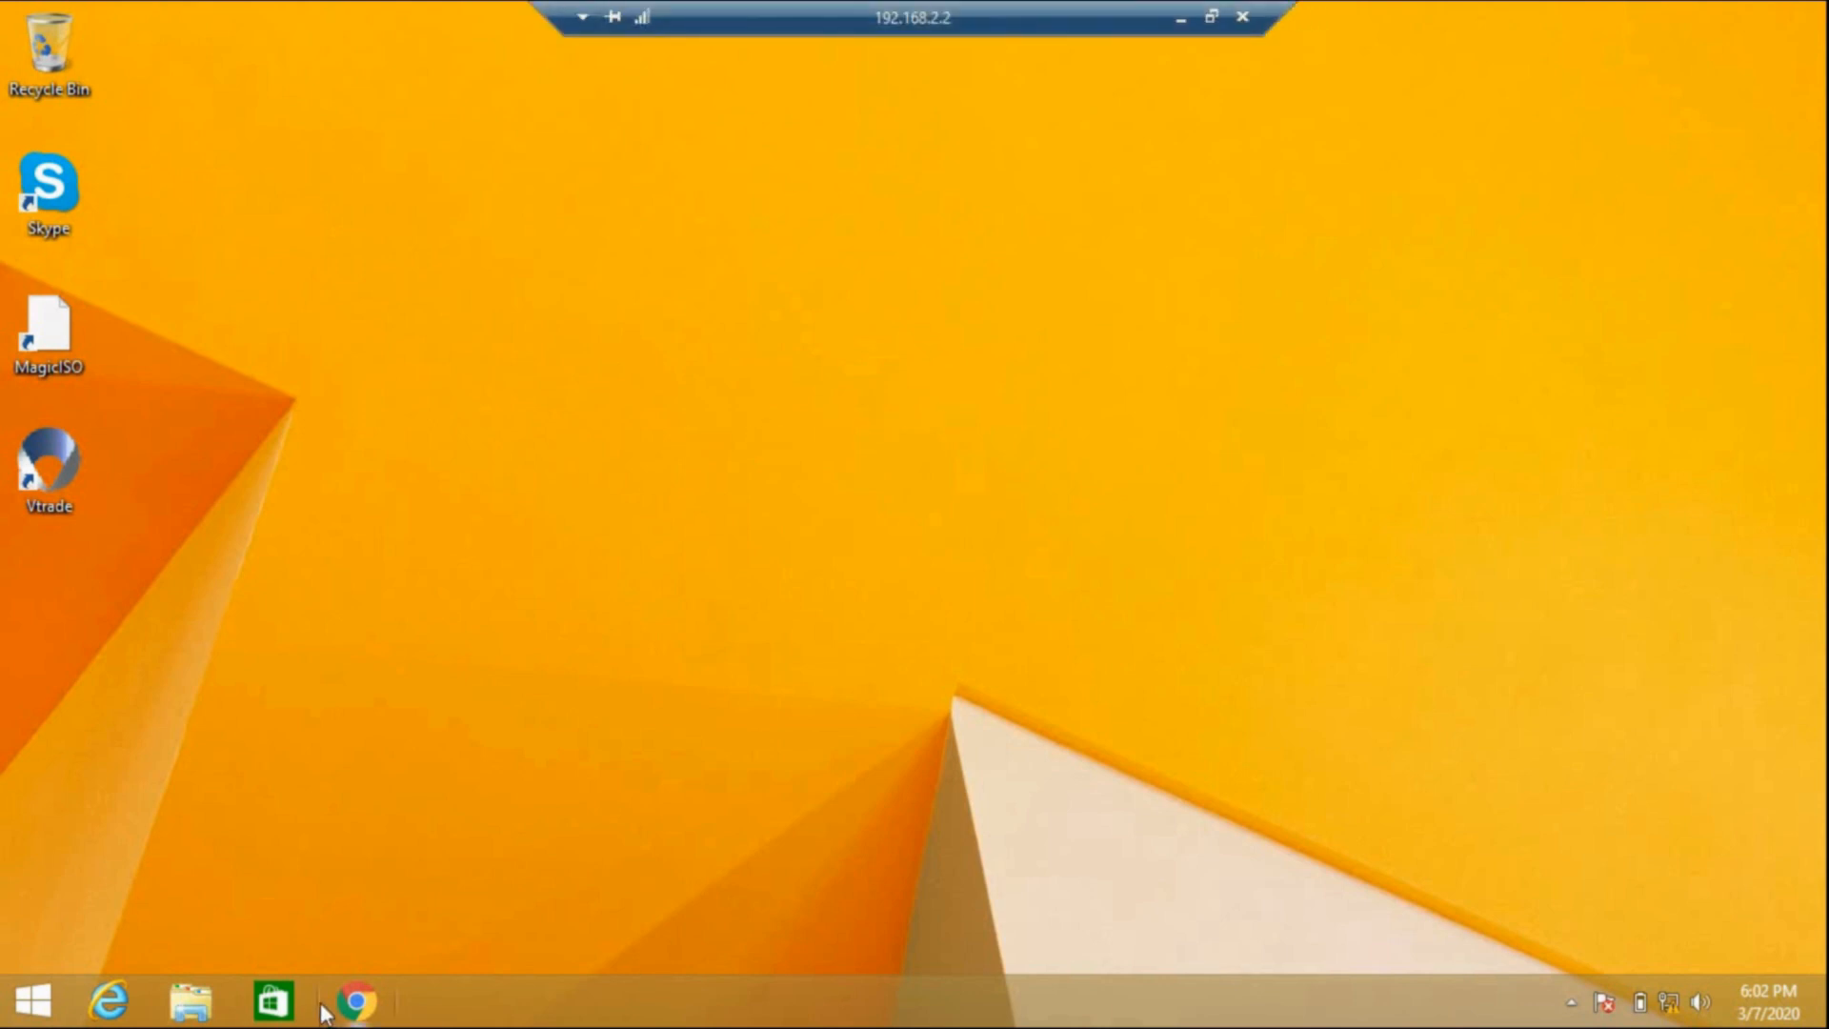
{"action": "left_click", "coordinate": [13, 1018]}
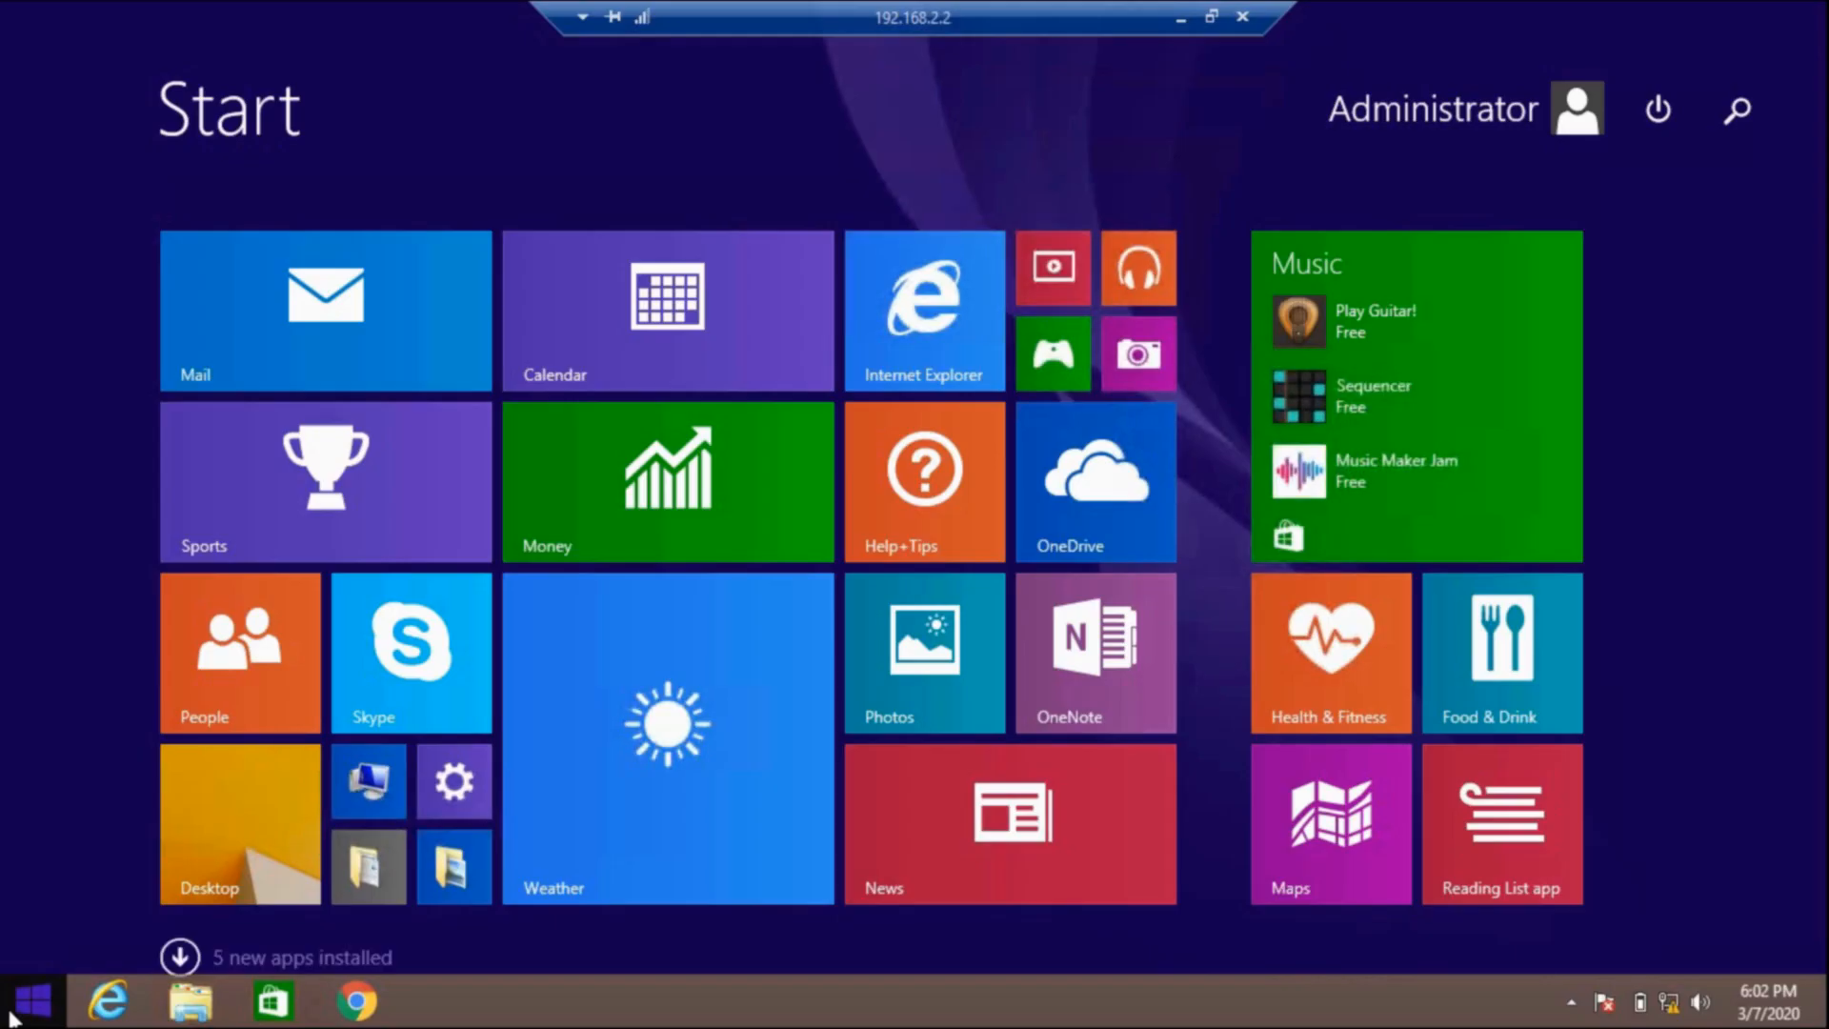
{"action": "type", "text": "cmd"}
{"action": "key", "text": "Return"}
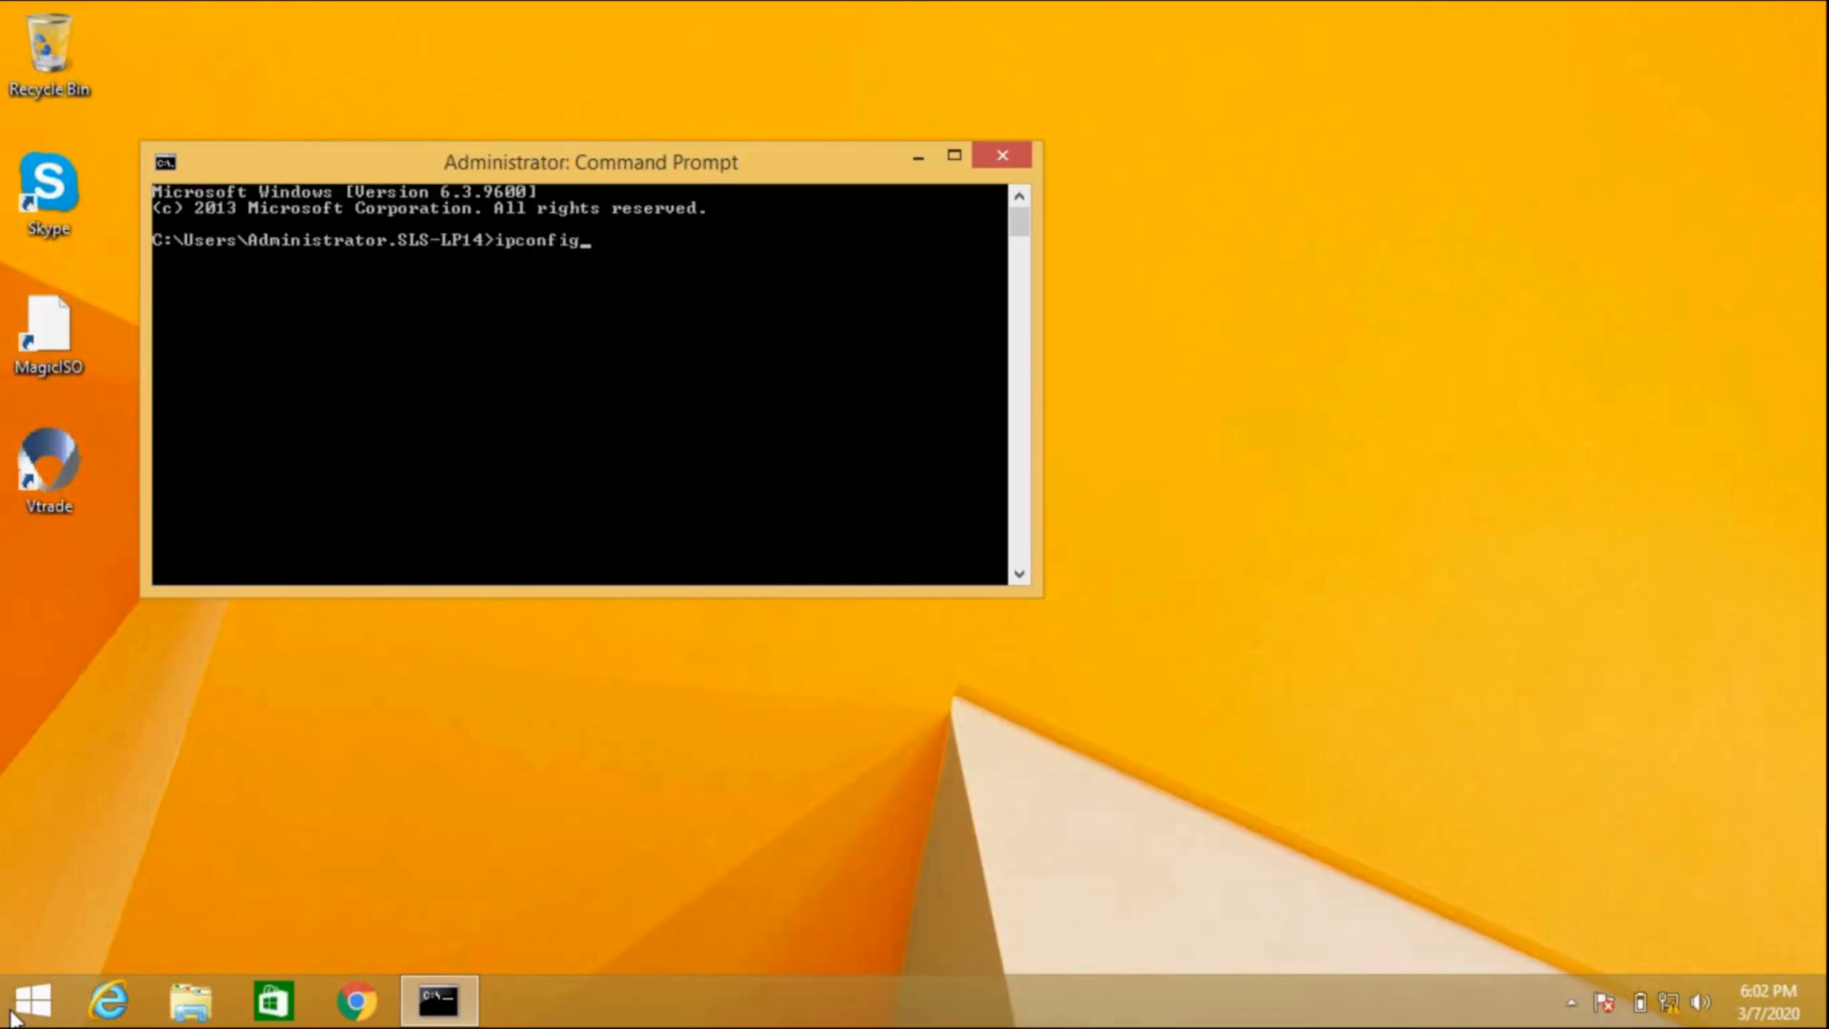
Step: Run ipconfig remotely and mark the Ethernet IPv4 address 192.168.2.2
{"action": "key", "text": "Return"}
{"action": "scroll", "coordinate": [837, 346], "scroll_direction": "up", "scroll_amount": 4}
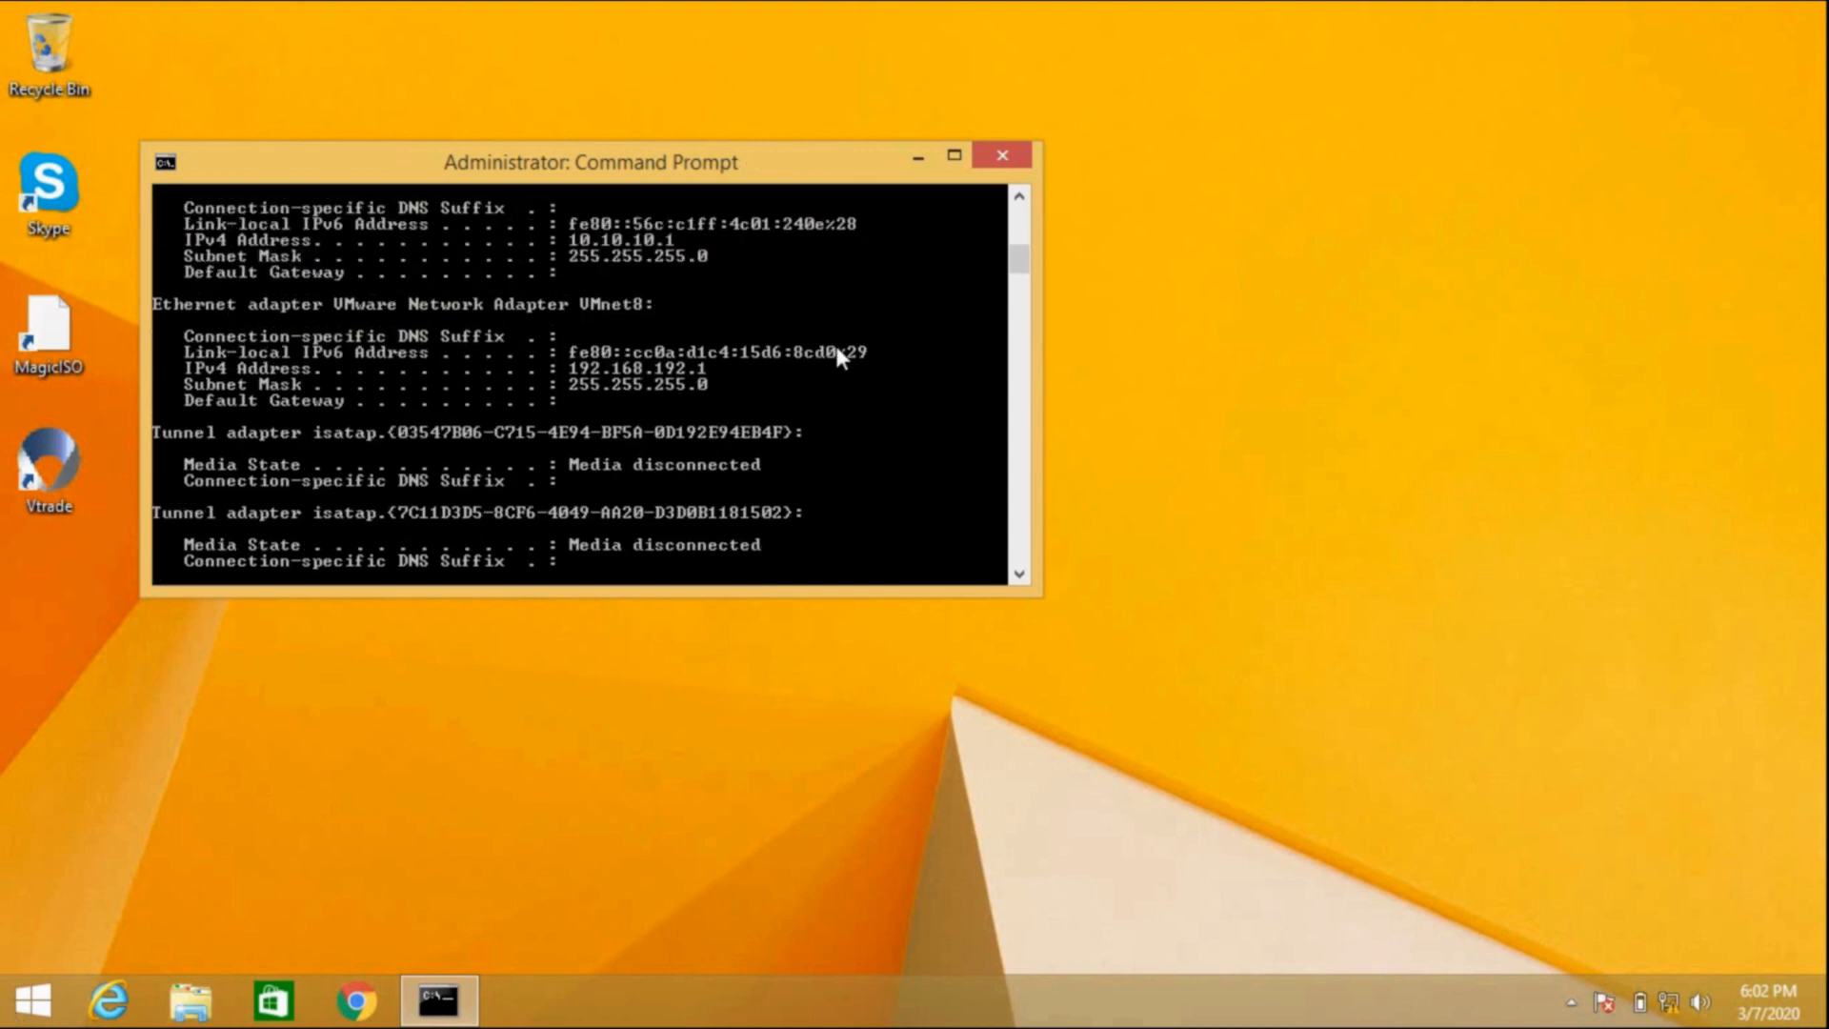
{"action": "scroll", "coordinate": [835, 341], "scroll_direction": "up", "scroll_amount": 1}
{"action": "right_click", "coordinate": [682, 250]}
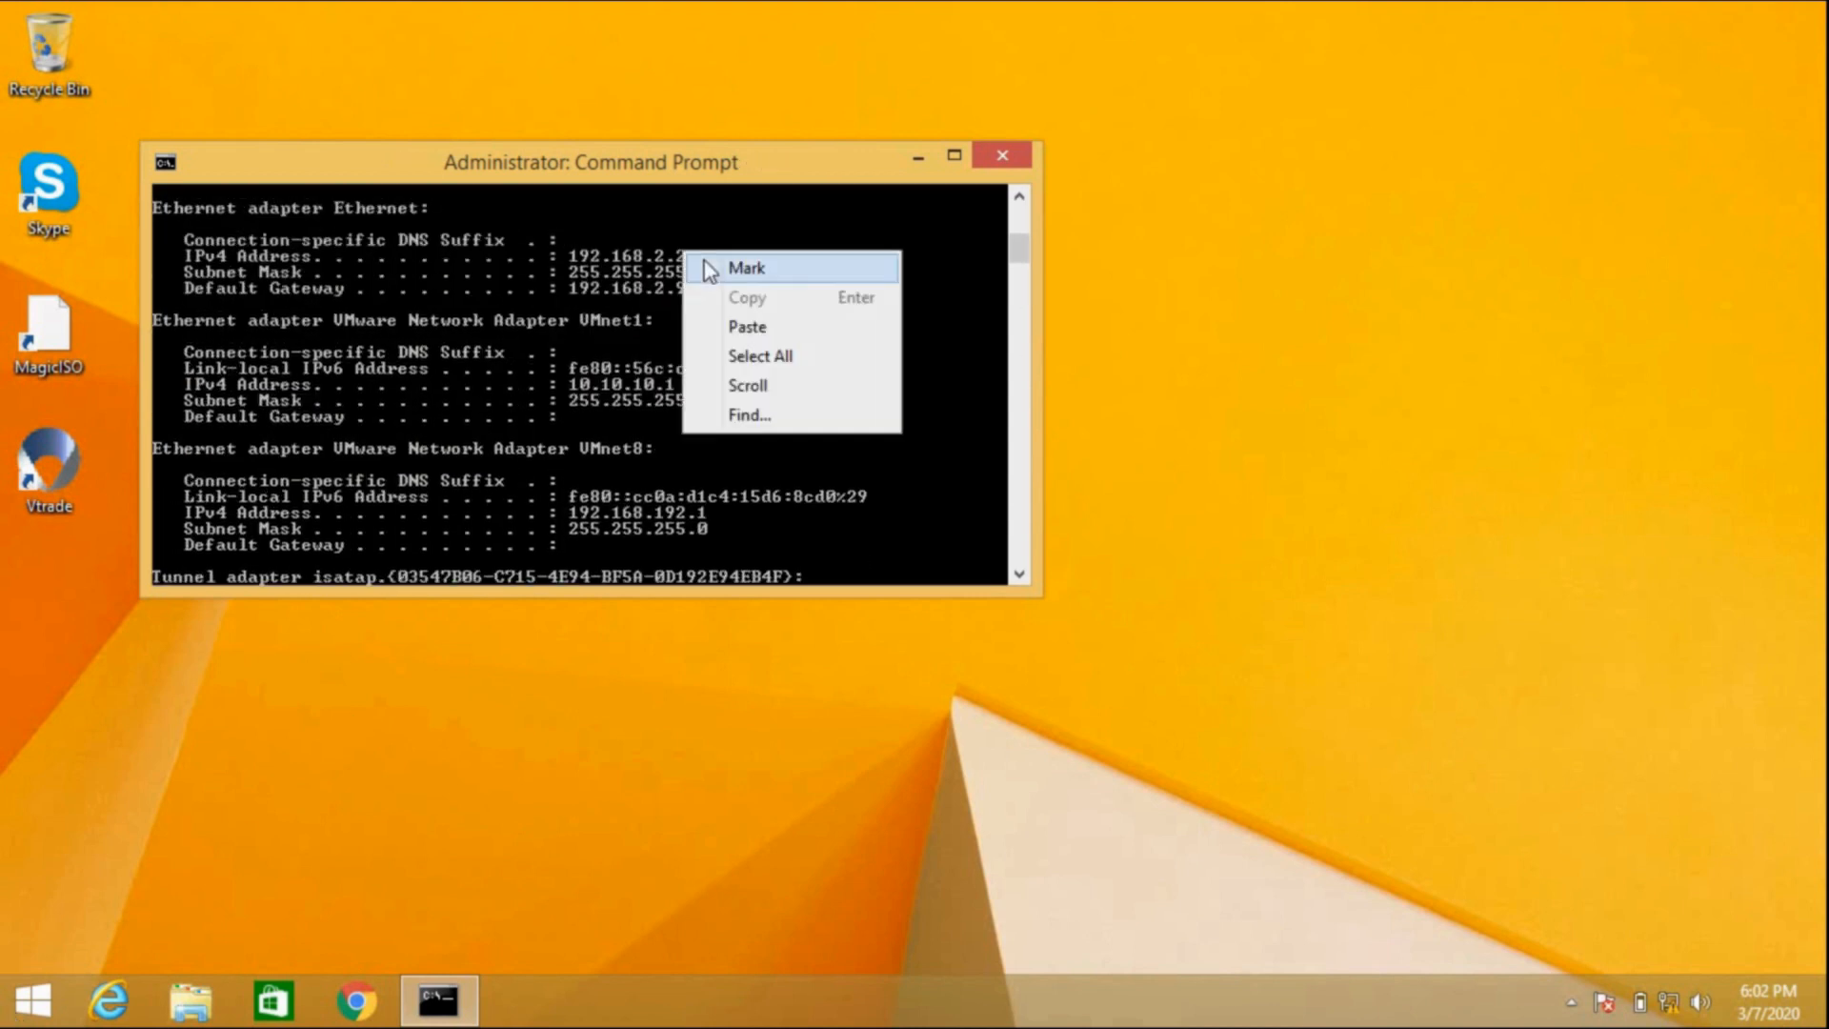
{"action": "left_click", "coordinate": [705, 260]}
{"action": "left_click_drag", "start_coordinate": [573, 258], "coordinate": [659, 255]}
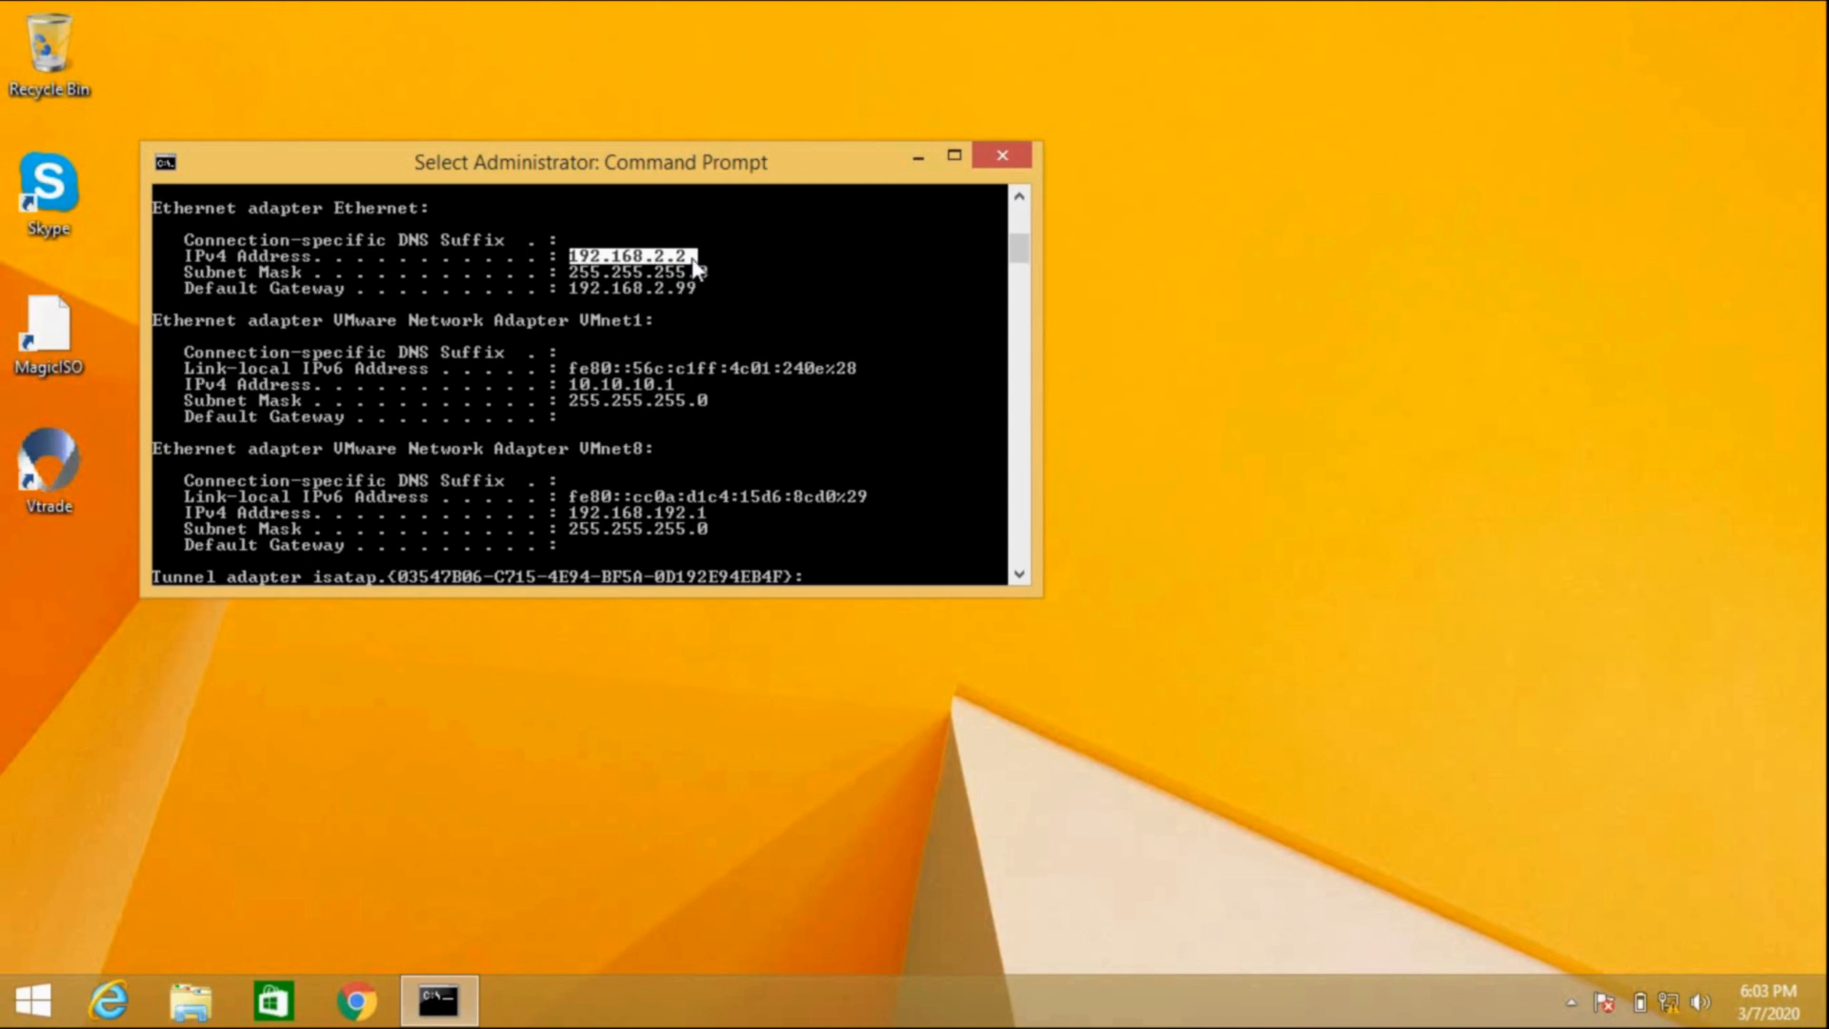
{"action": "left_click", "coordinate": [693, 259]}
{"action": "left_click", "coordinate": [702, 342]}
{"action": "key", "text": "Return"}
{"action": "key", "text": "Return"}
{"action": "key", "text": "Return"}
{"action": "key", "text": "Return"}
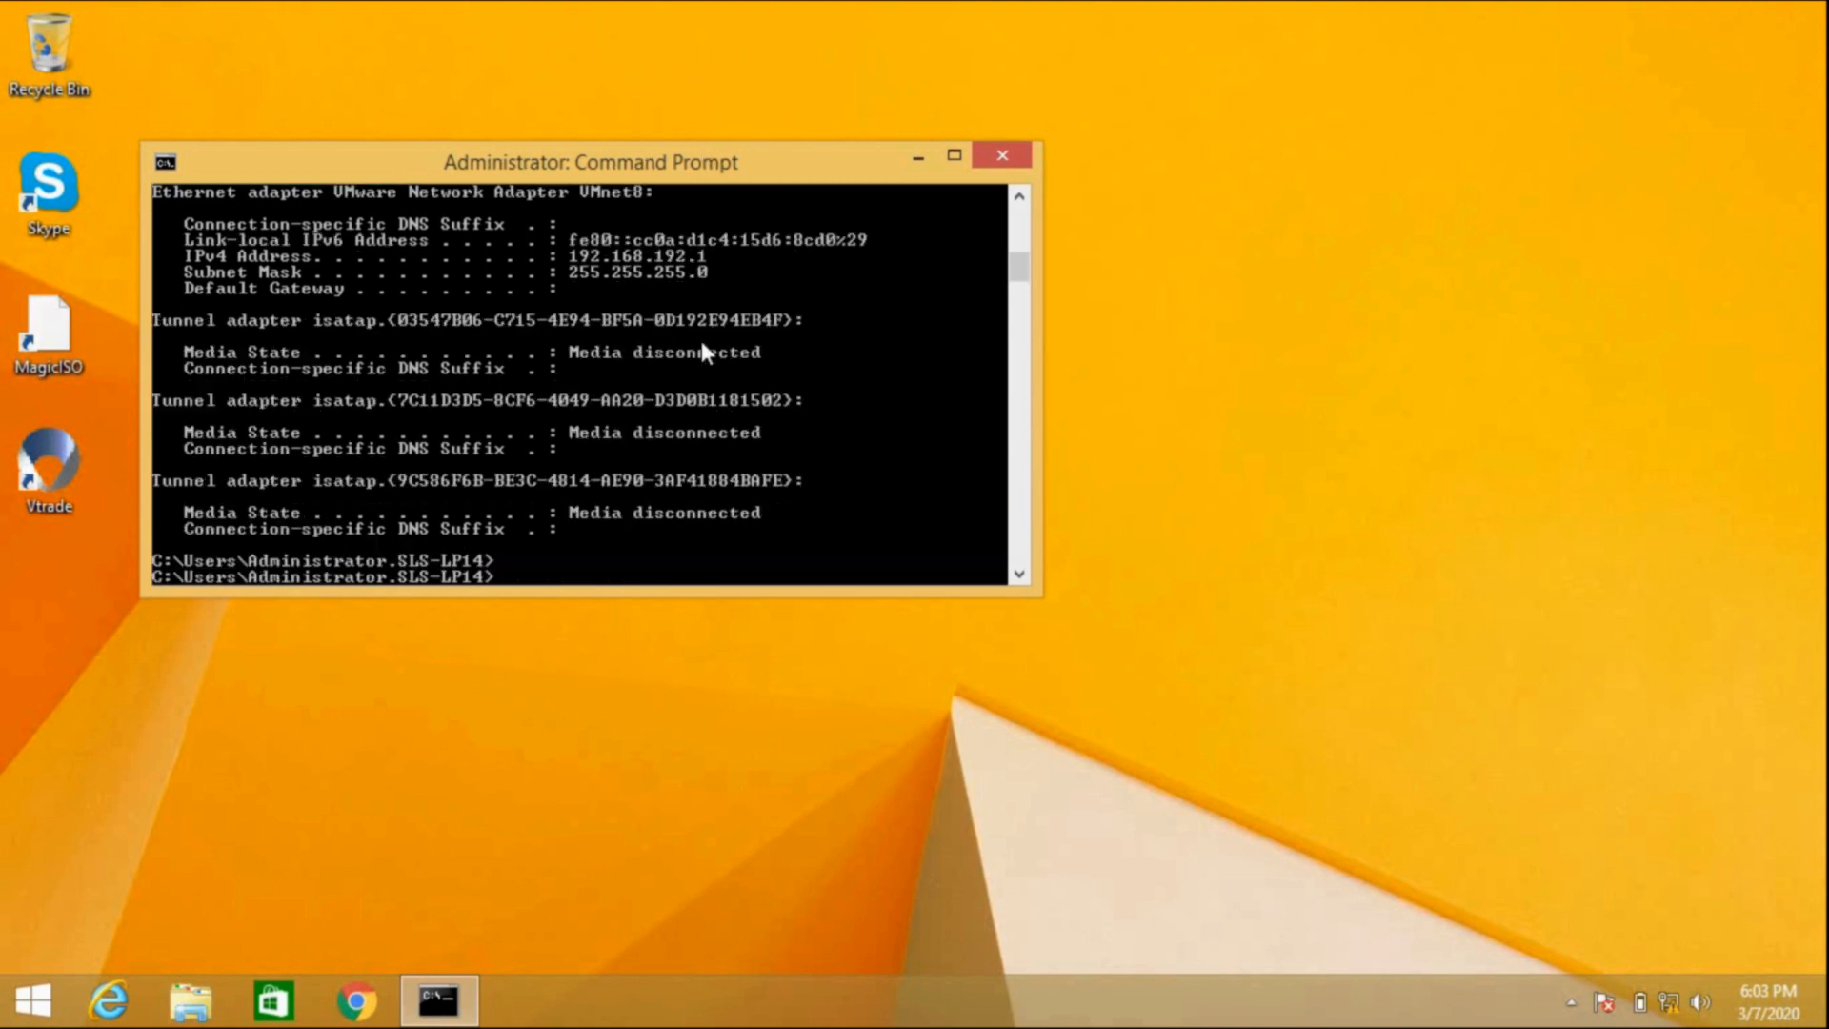
Step: From the remote session, ping 192.168.1.99, then 192.168.1.110, and stop the ping
{"action": "type", "text": "ping "}
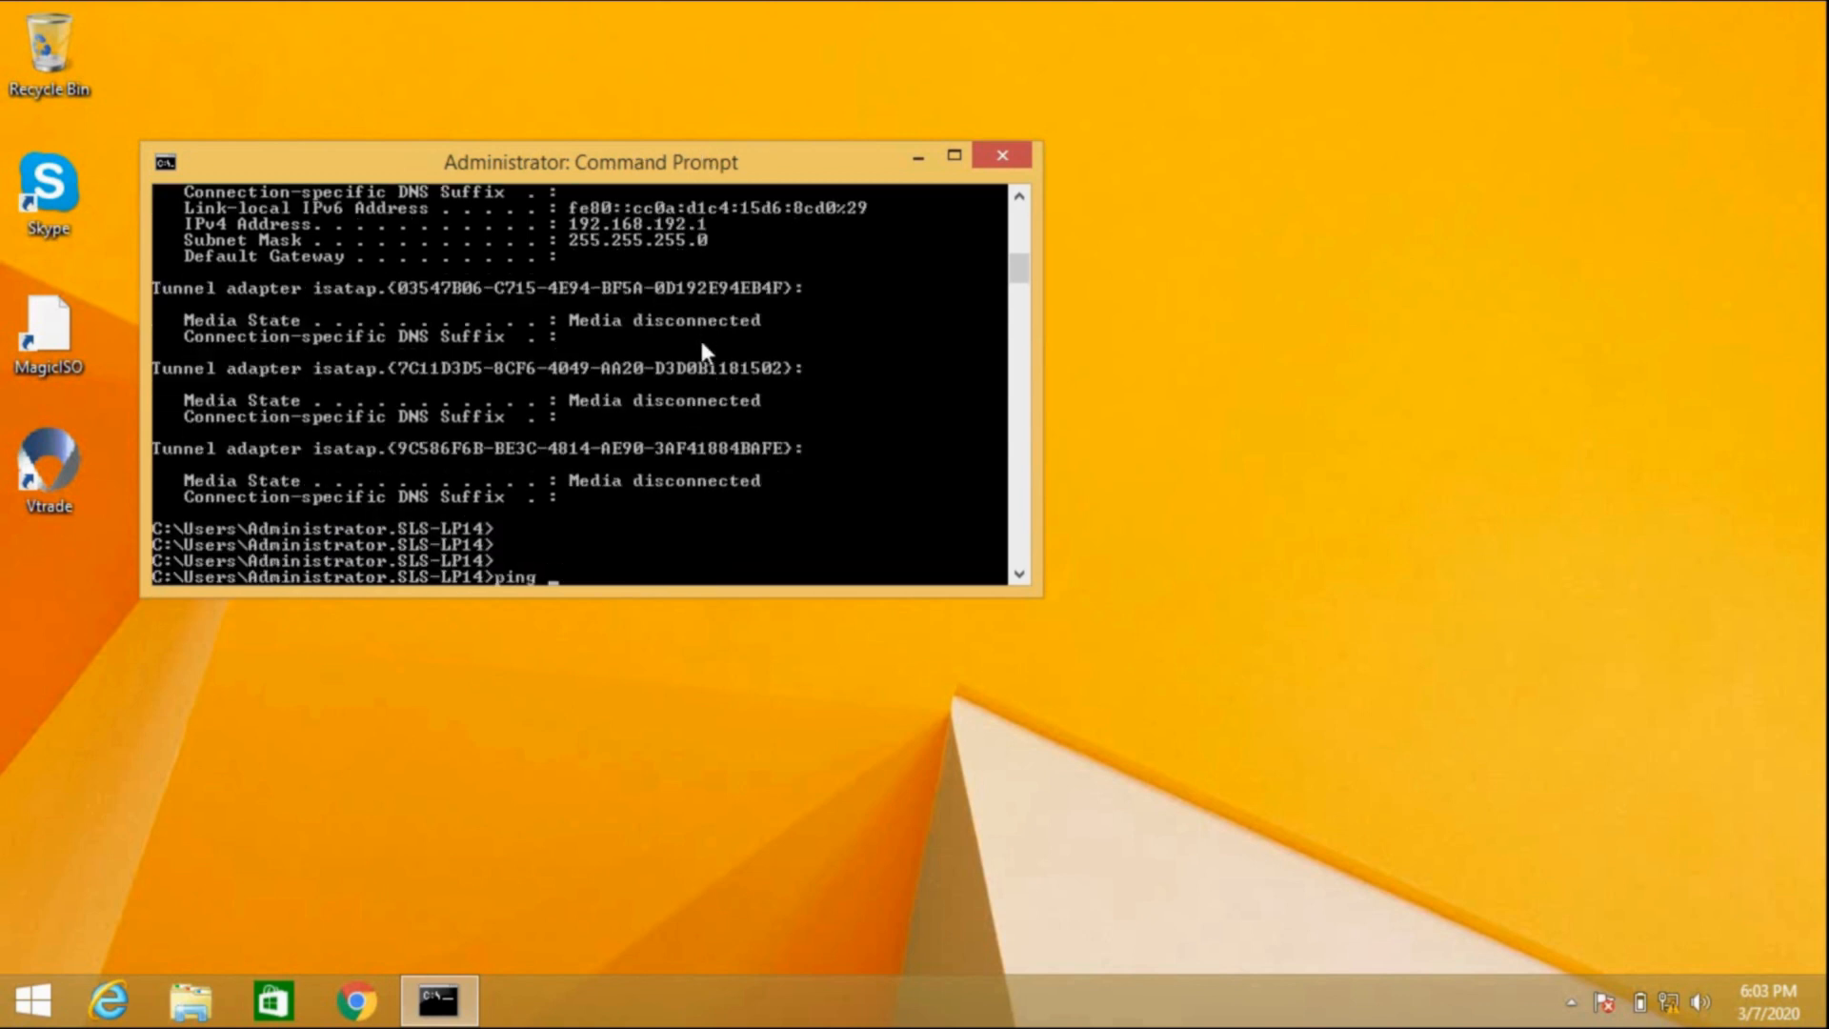
{"action": "type", "text": "192.168.1.99"}
{"action": "key", "text": "Return"}
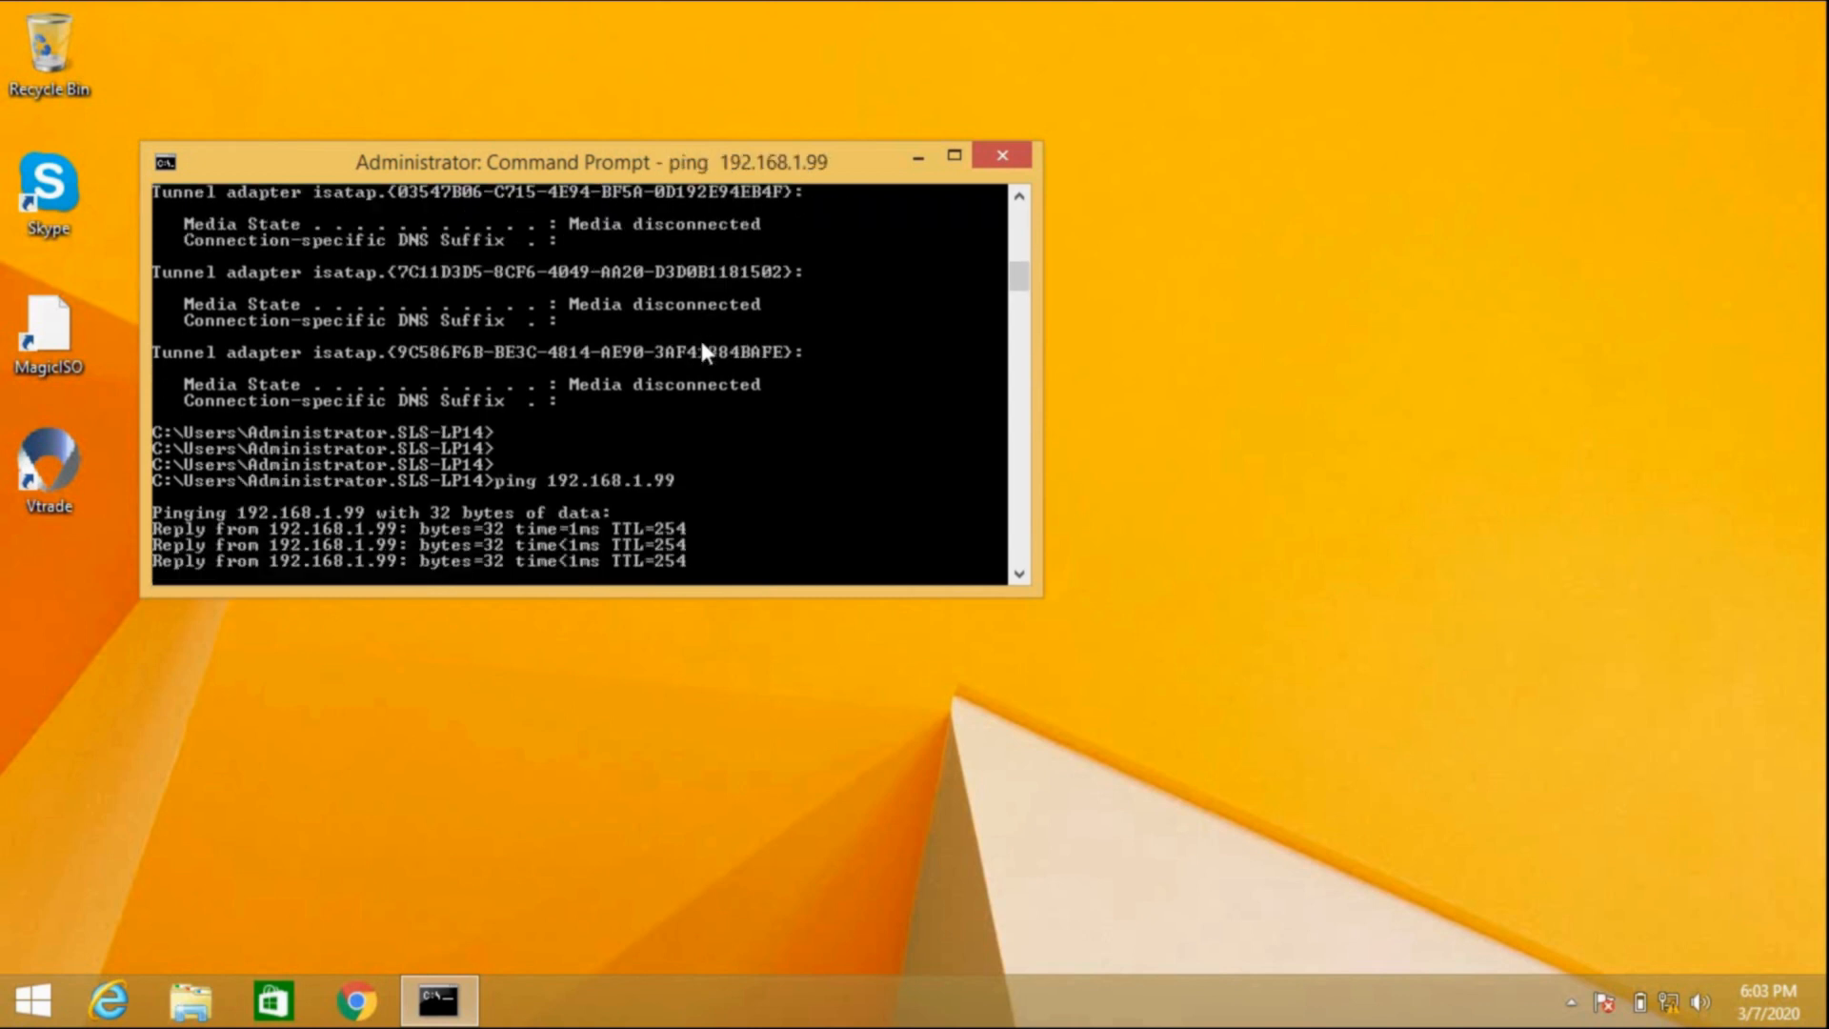
{"action": "key", "text": "Up"}
{"action": "key", "text": "BackSpace"}
{"action": "key", "text": "BackSpace"}
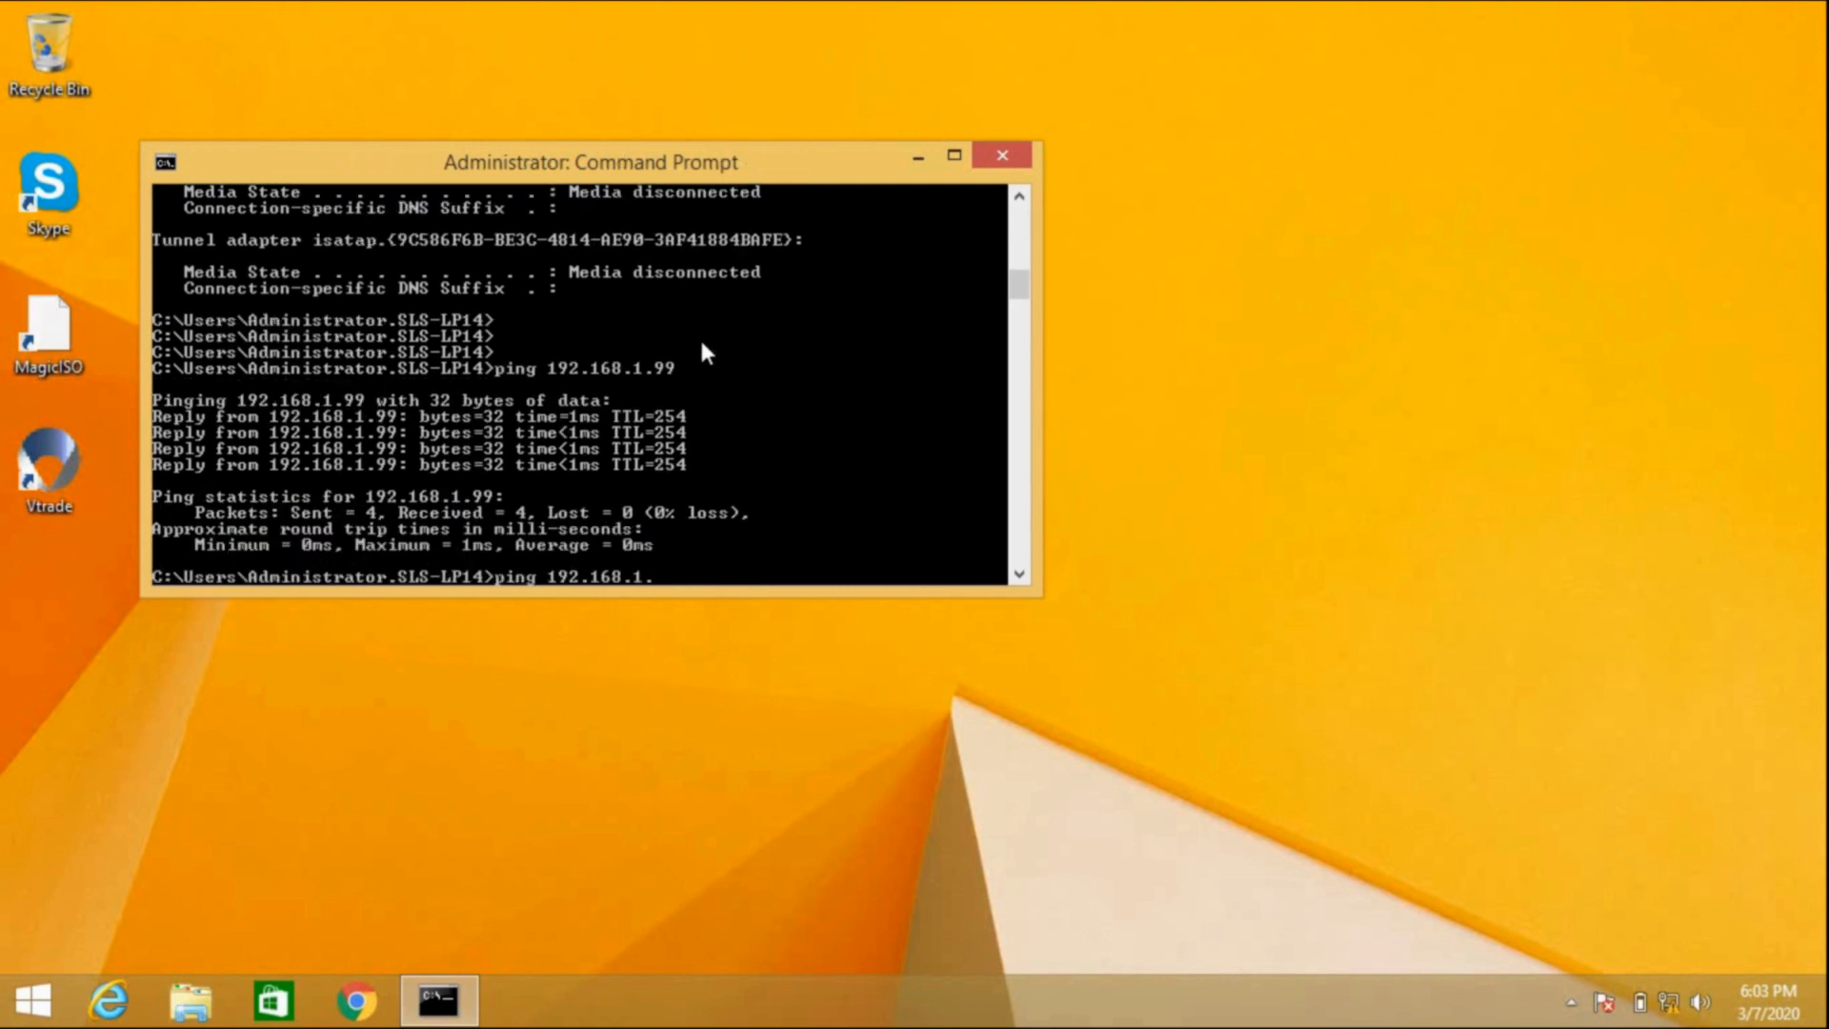
{"action": "type", "text": "110"}
{"action": "key", "text": "Return"}
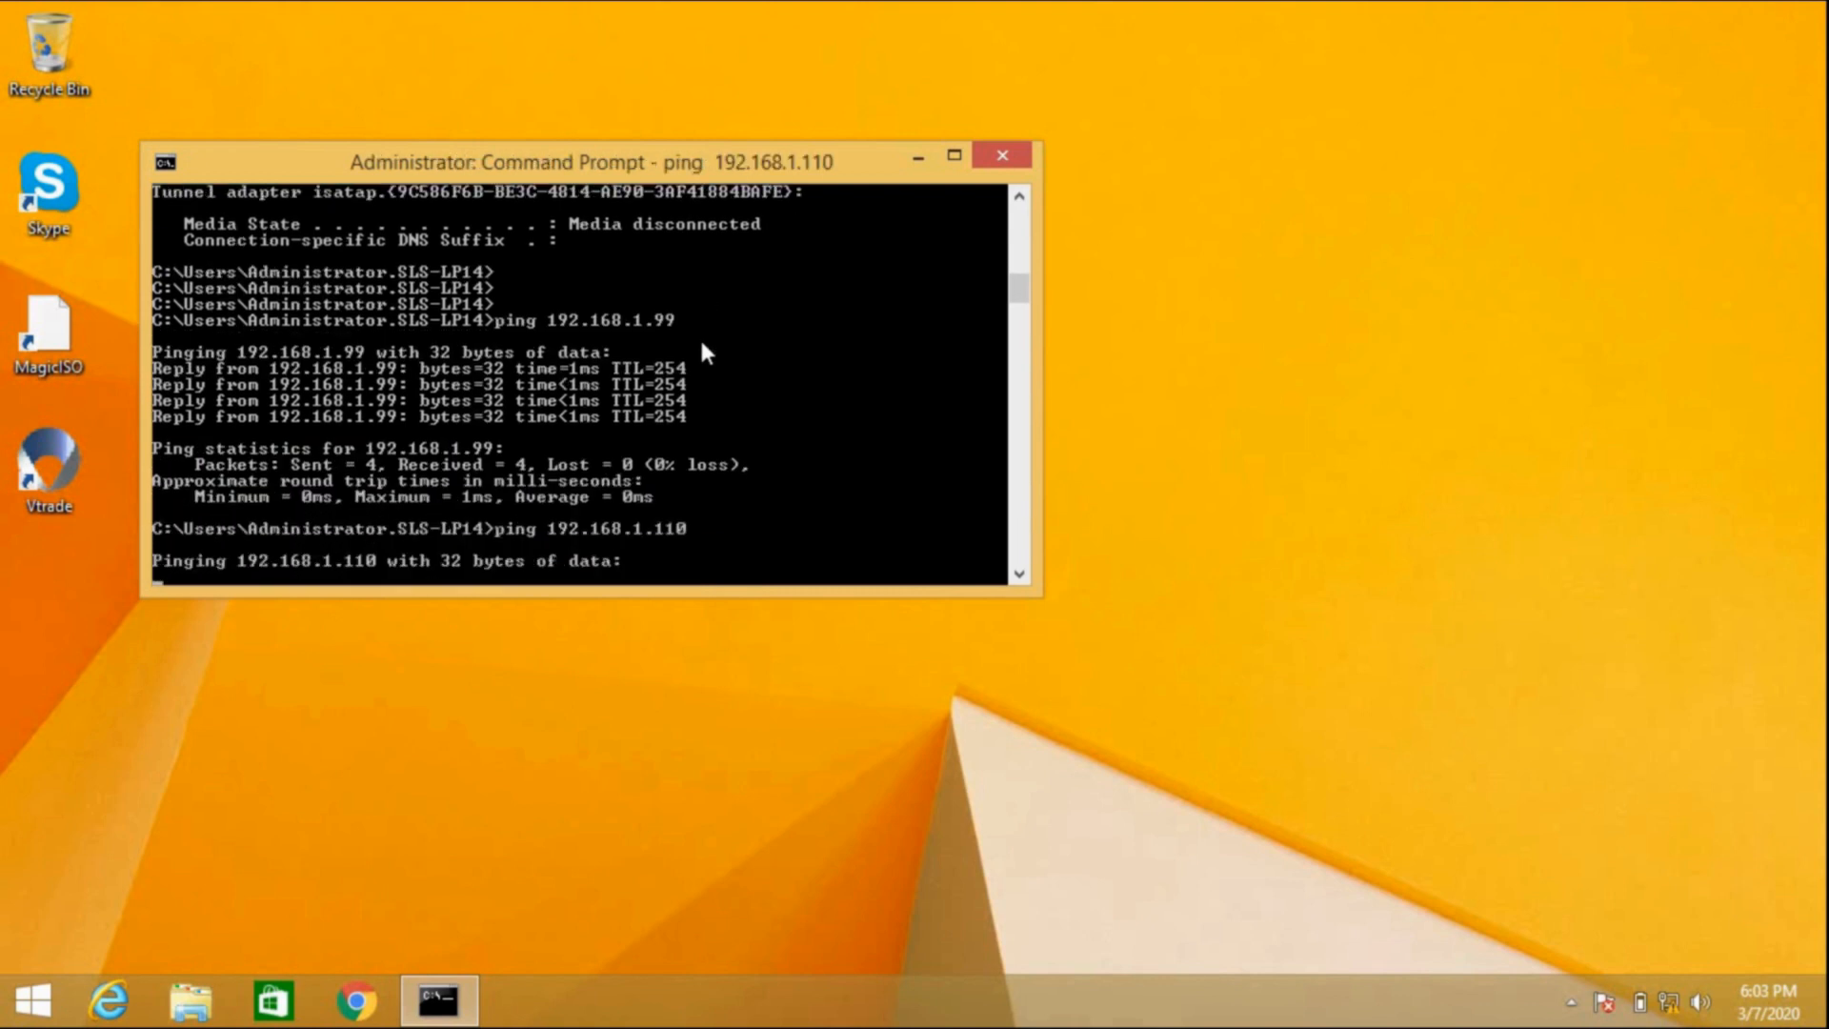
{"action": "key", "text": "ctrl+c"}
Step: Check the local address with ipconfig and re-run the ping to 192.168.1.110 with 0% loss
{"action": "left_click", "coordinate": [1181, 19]}
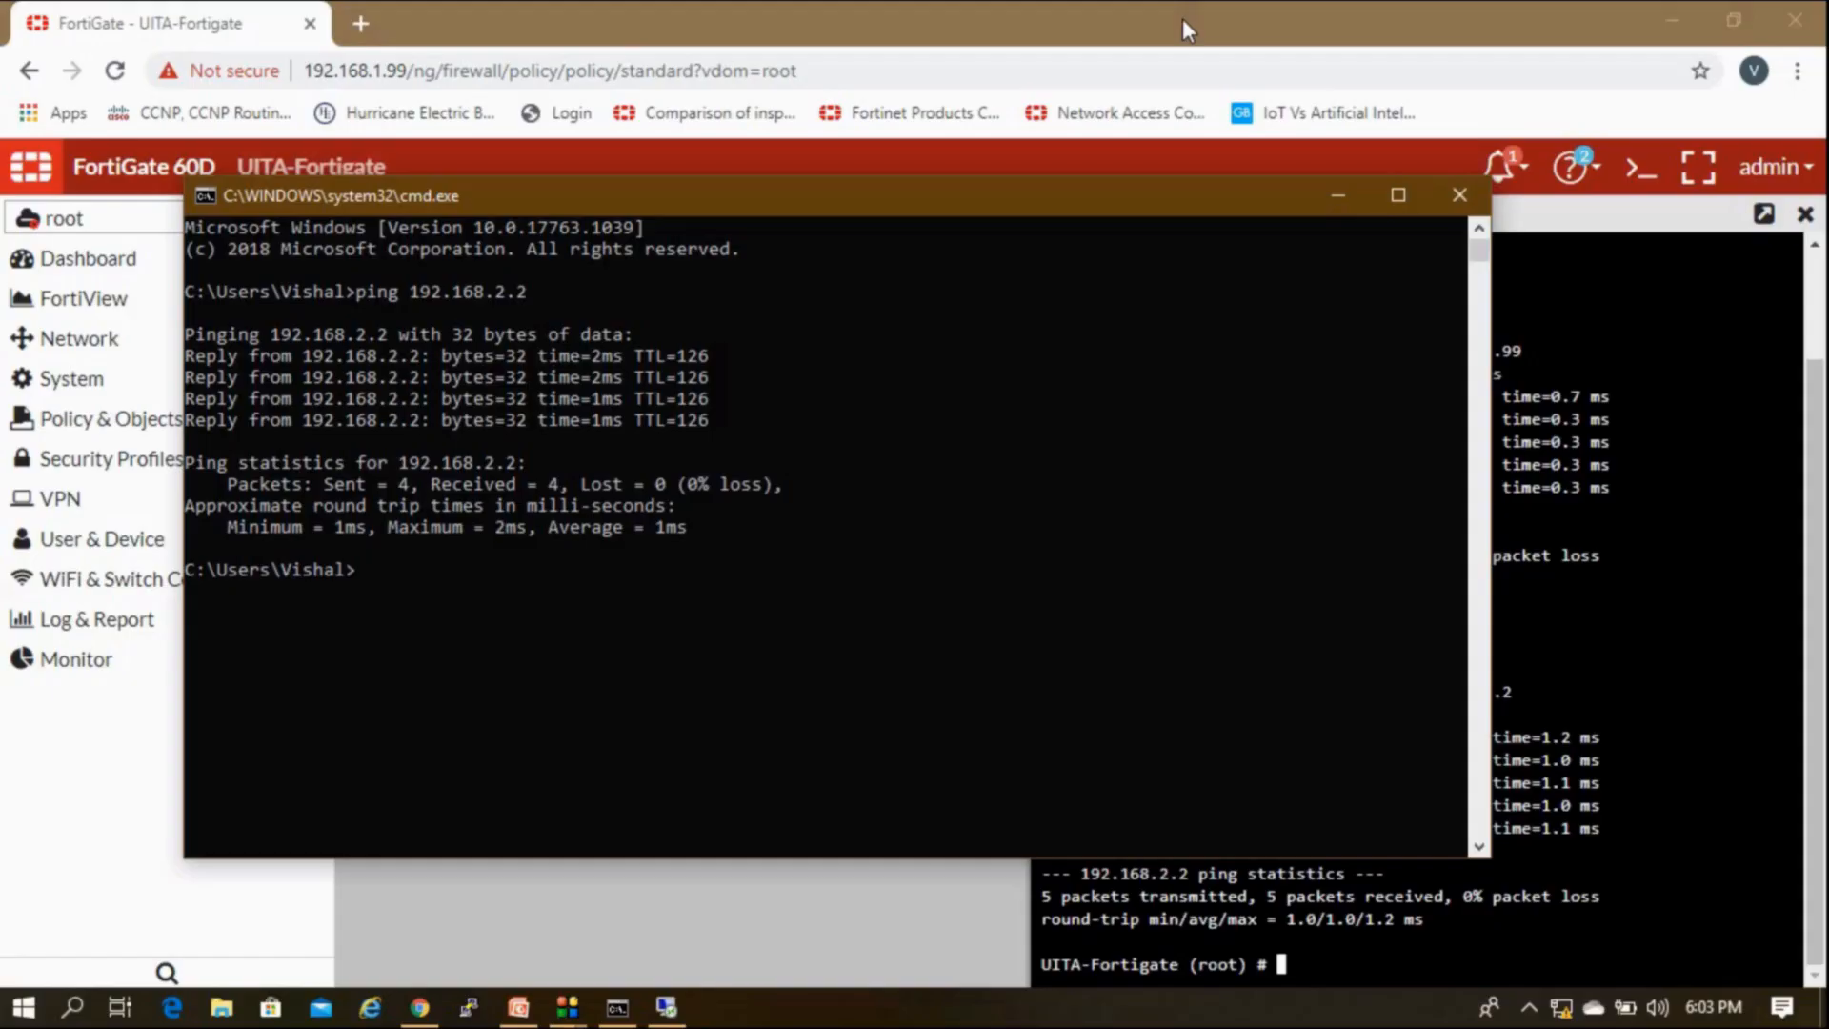
{"action": "type", "text": "ipc"}
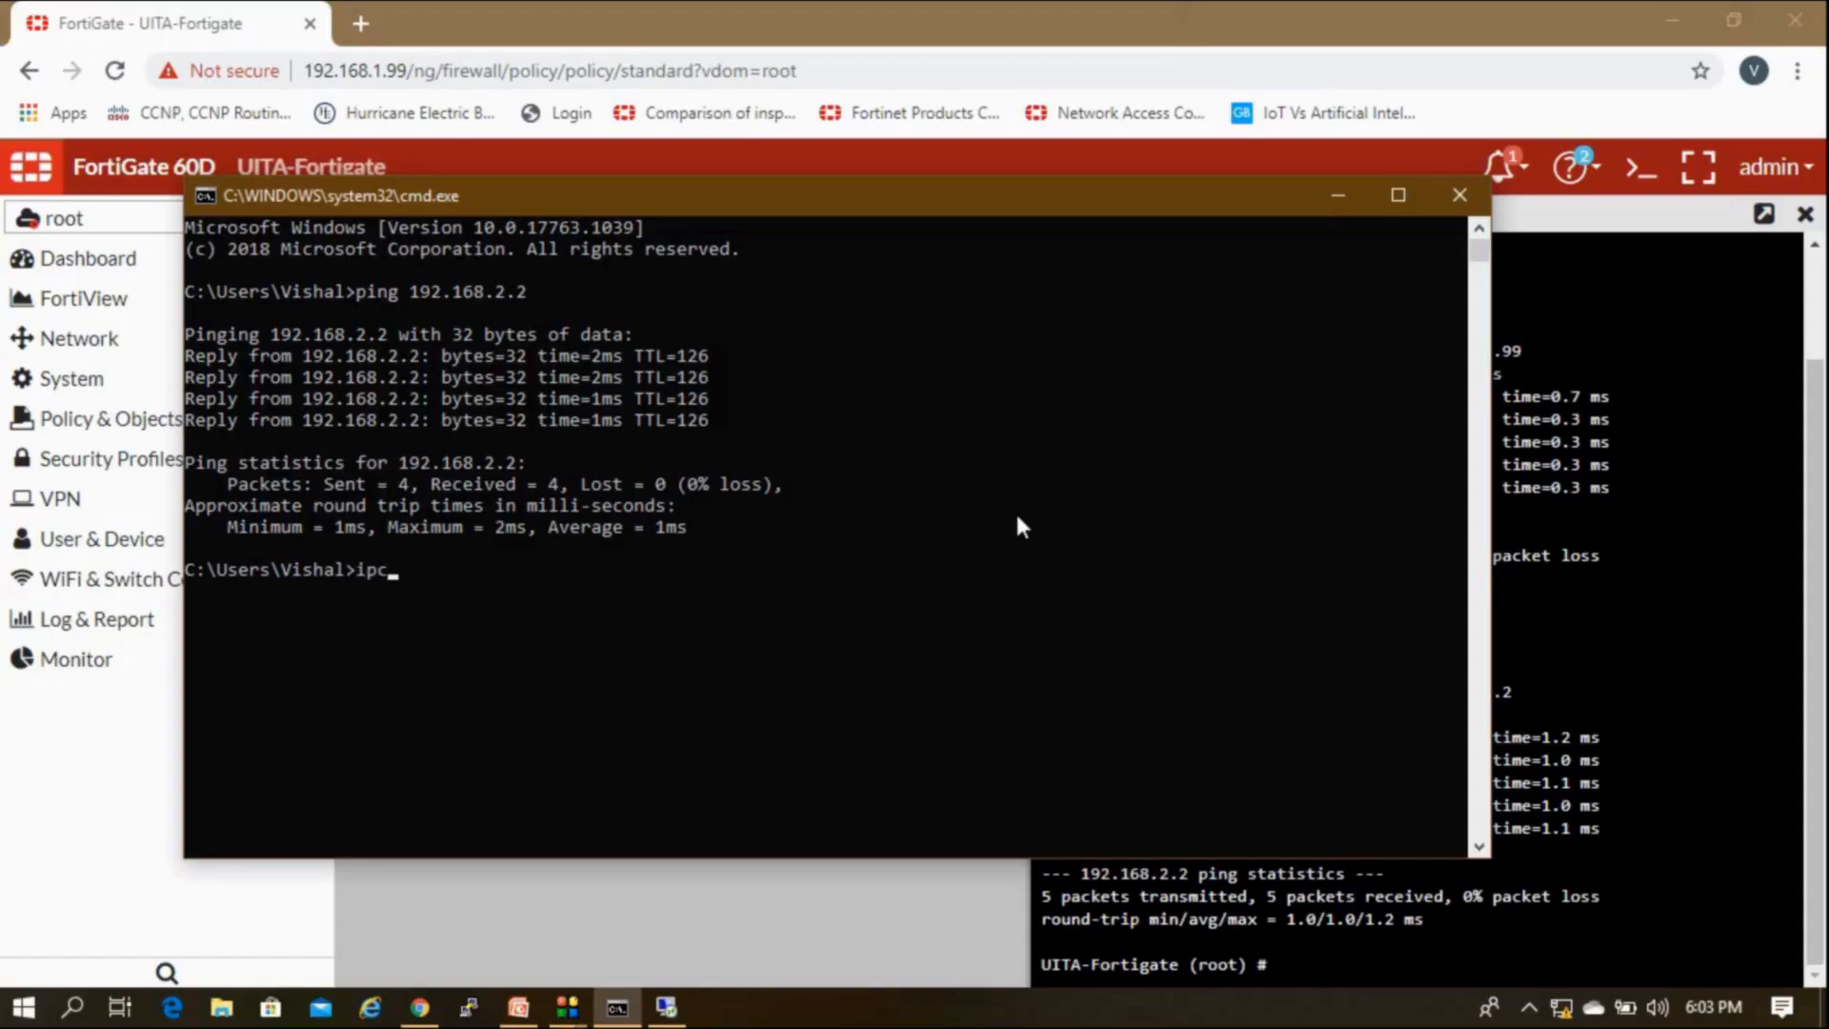
{"action": "type", "text": "onfig"}
{"action": "key", "text": "Return"}
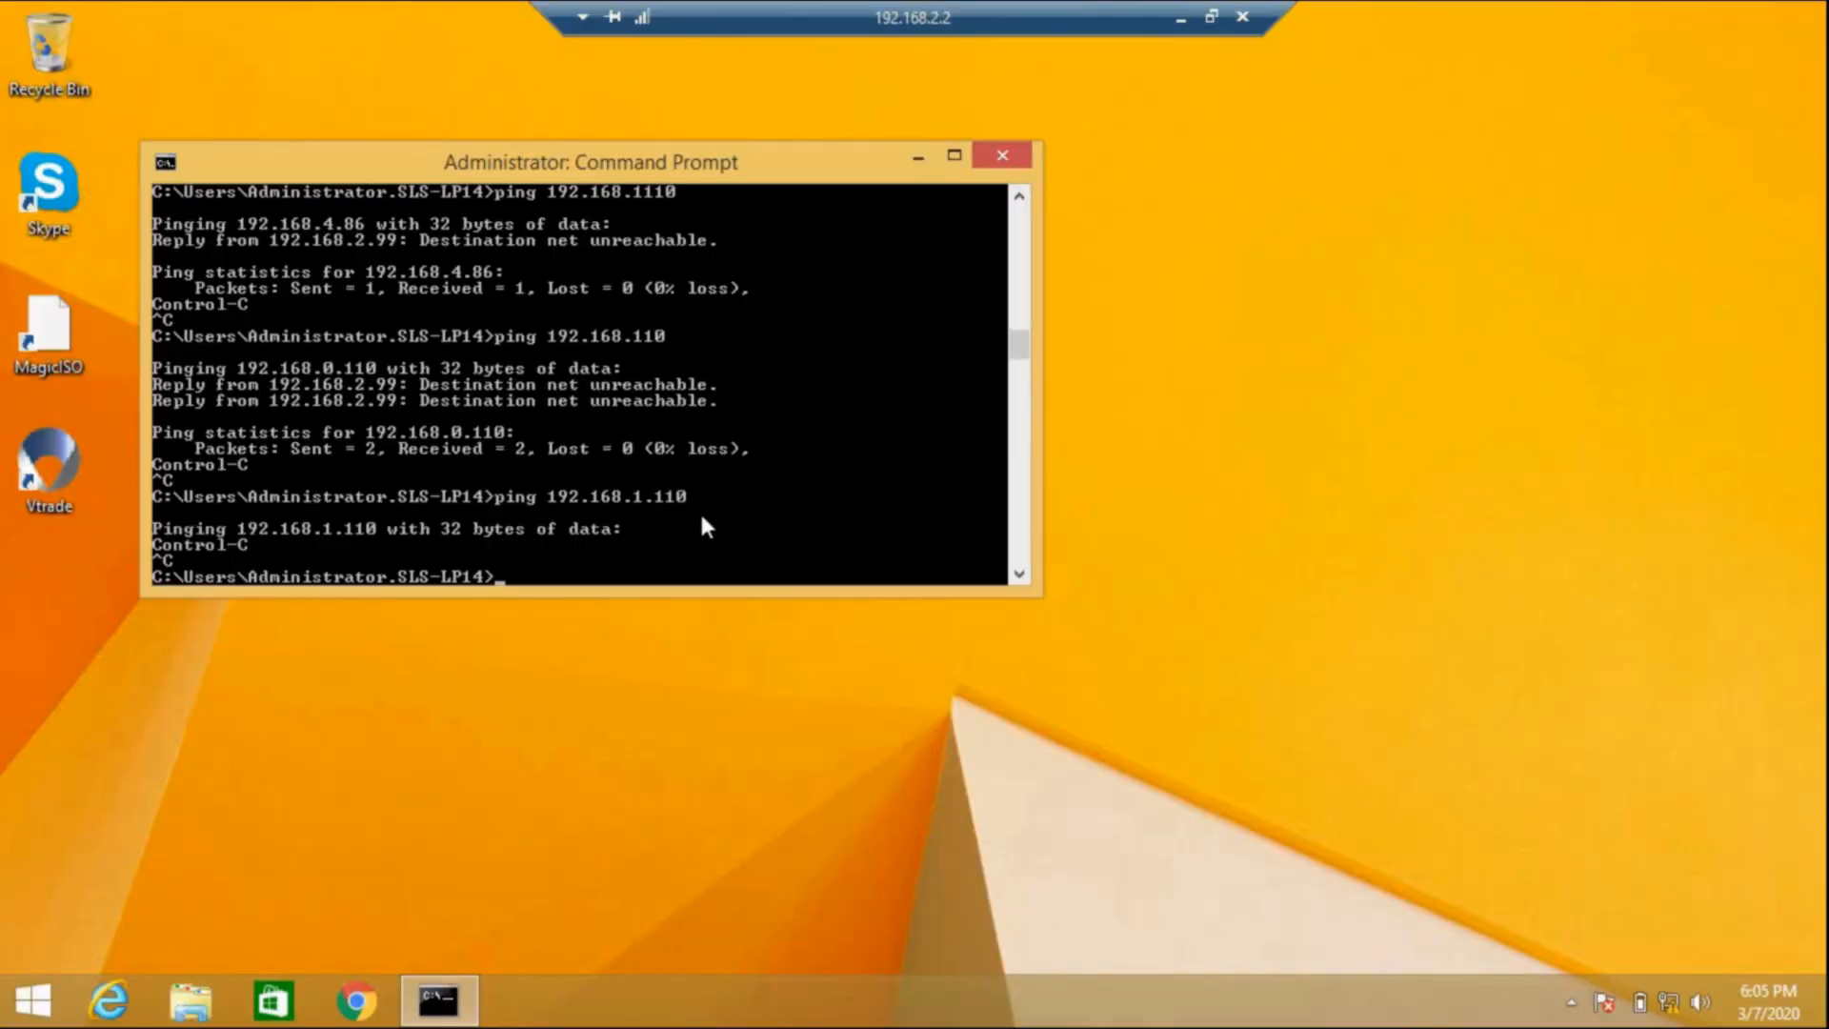
{"action": "key", "text": "Up"}
{"action": "type", "text": "\\"}
{"action": "key", "text": "Return"}
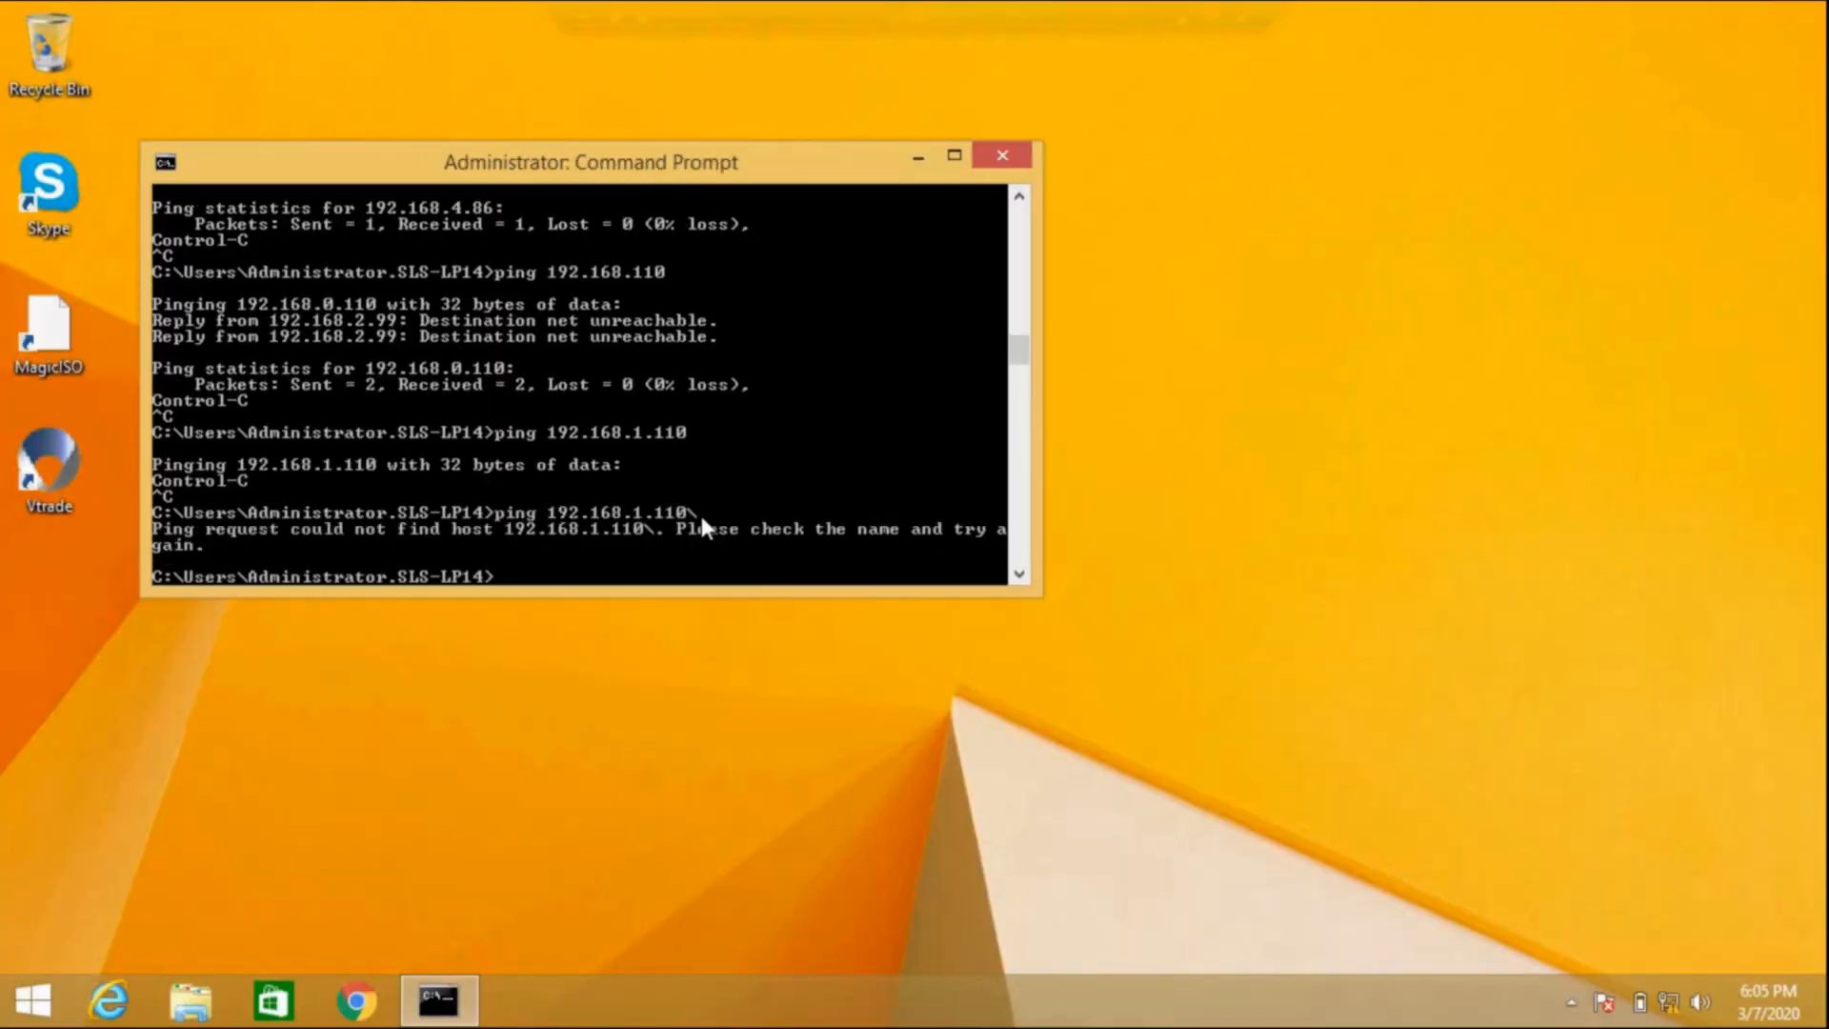
{"action": "key", "text": "Up"}
{"action": "key", "text": "BackSpace"}
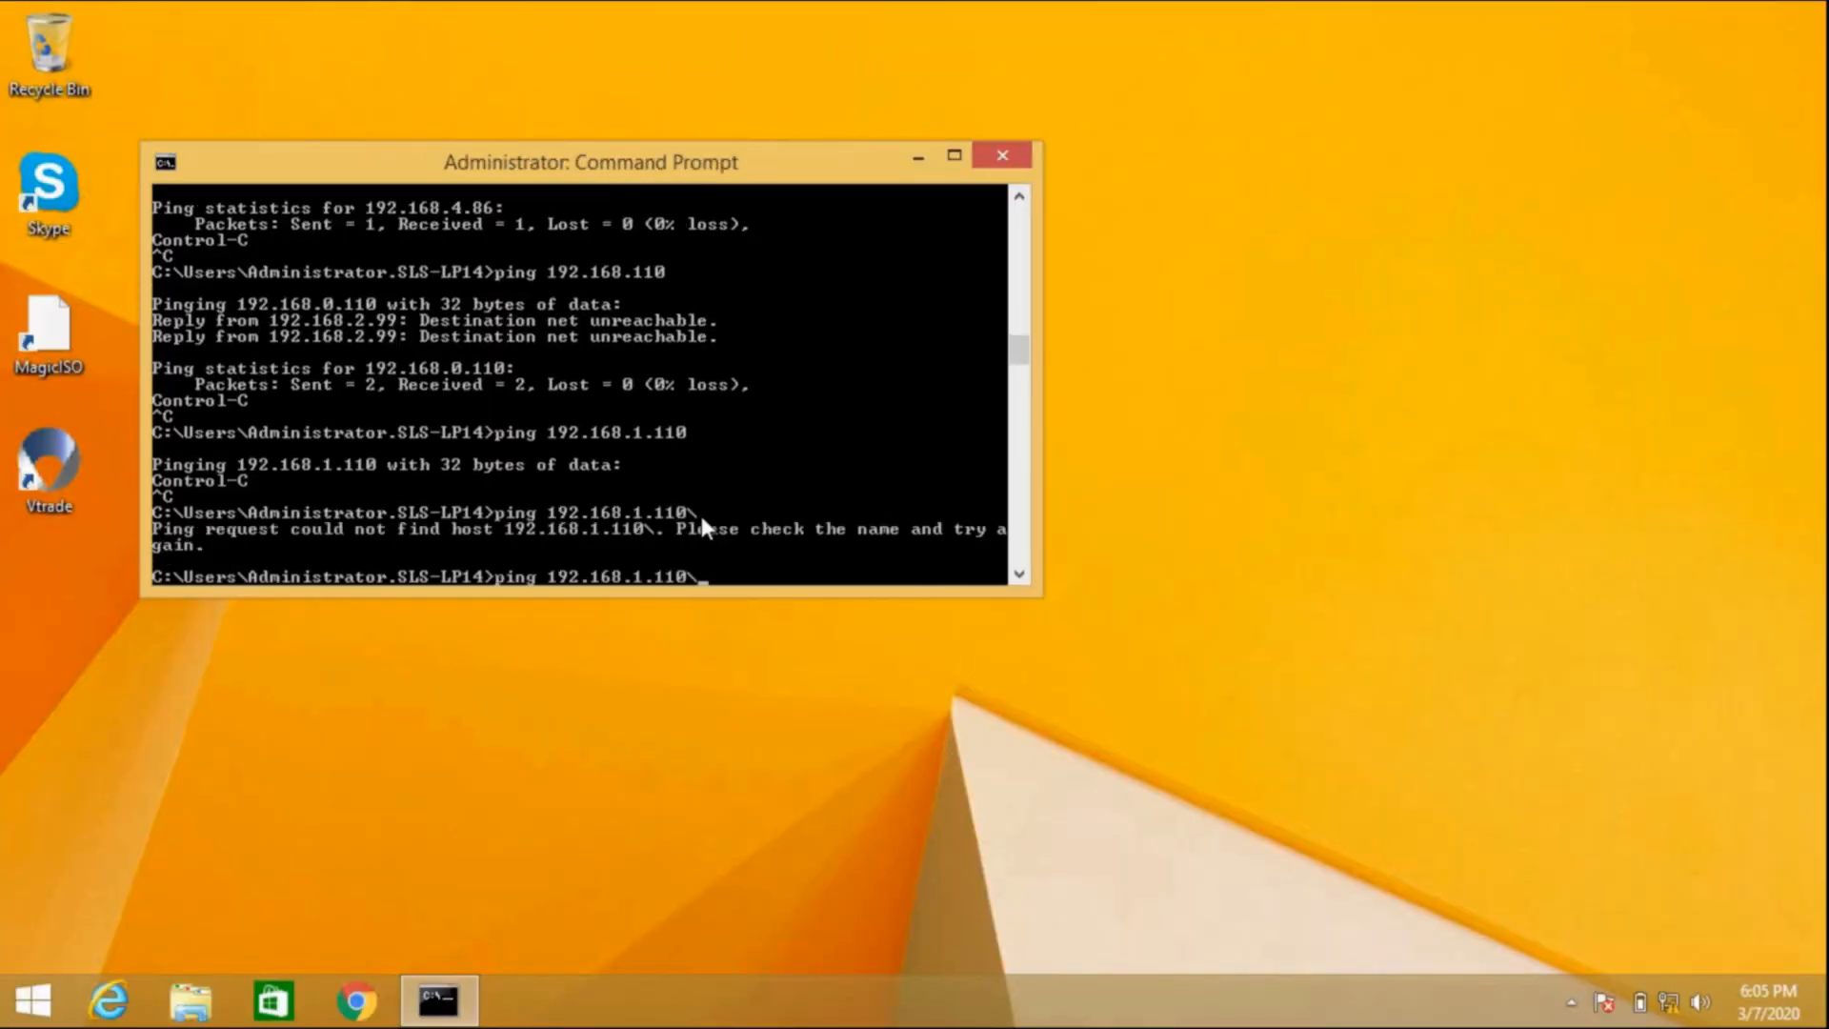
{"action": "key", "text": "Return"}
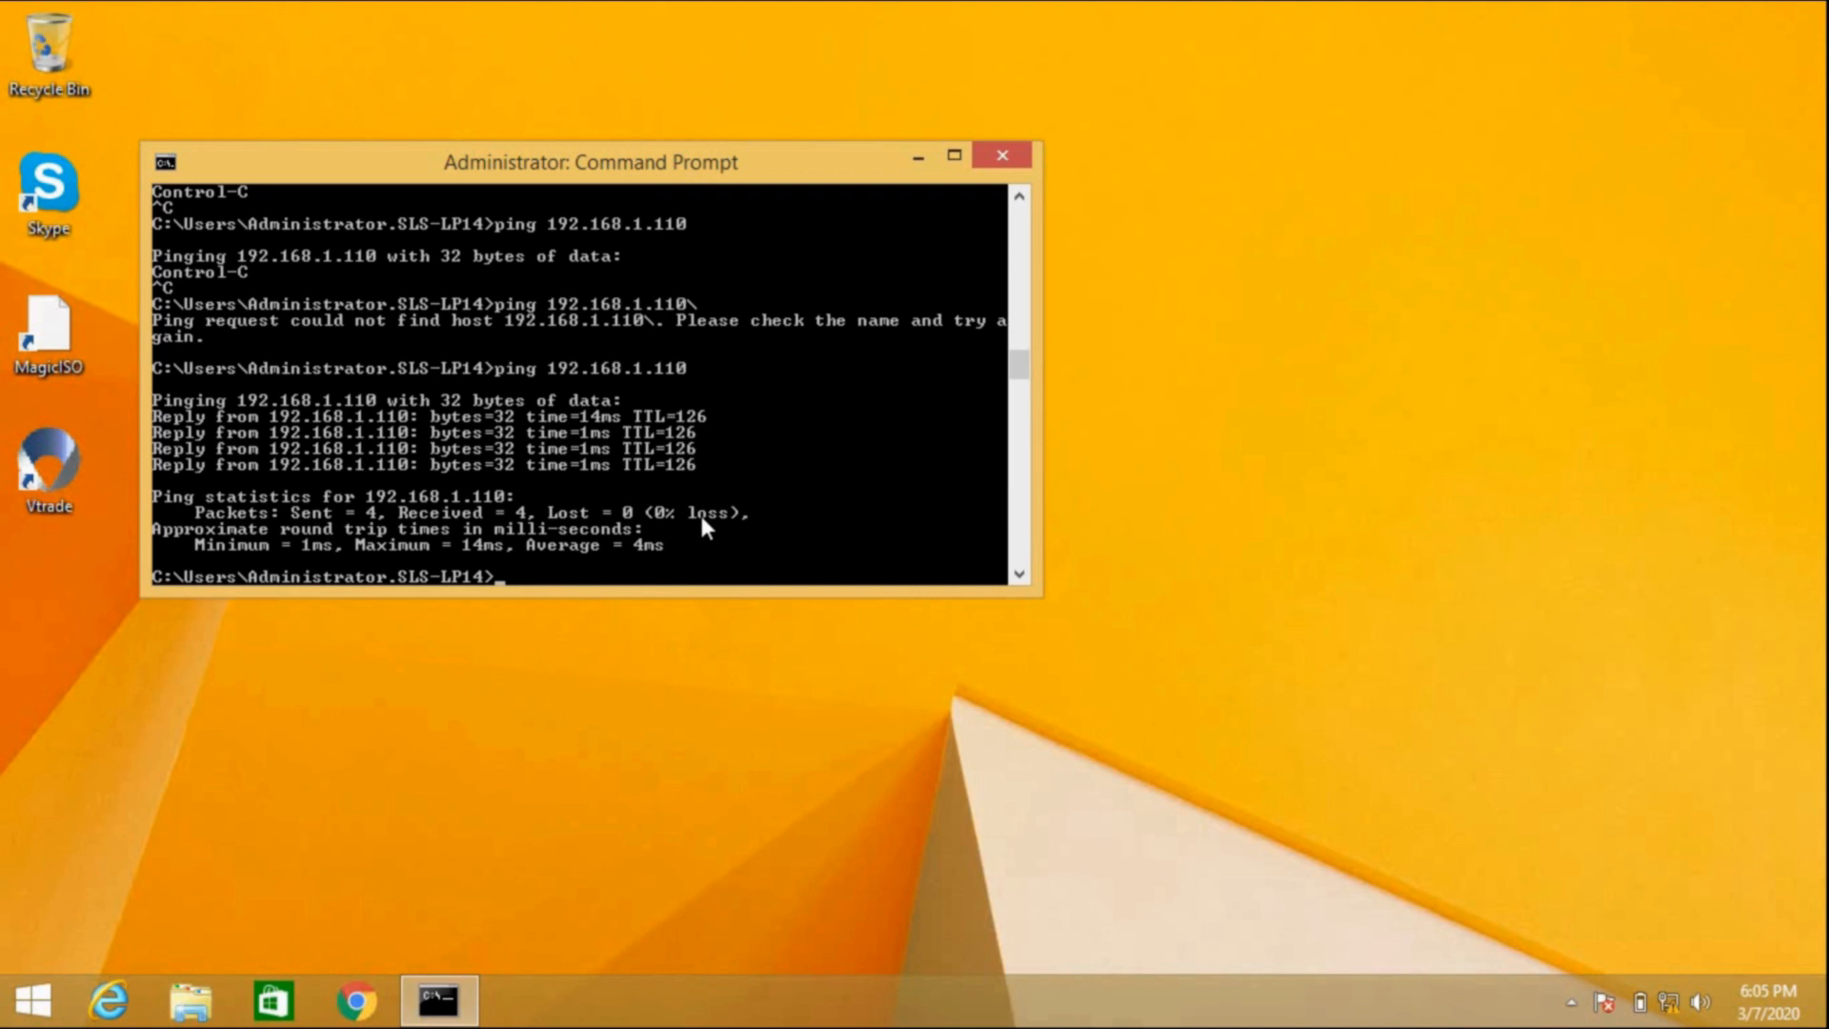
{"action": "mouse_move", "coordinate": [943, 2]}
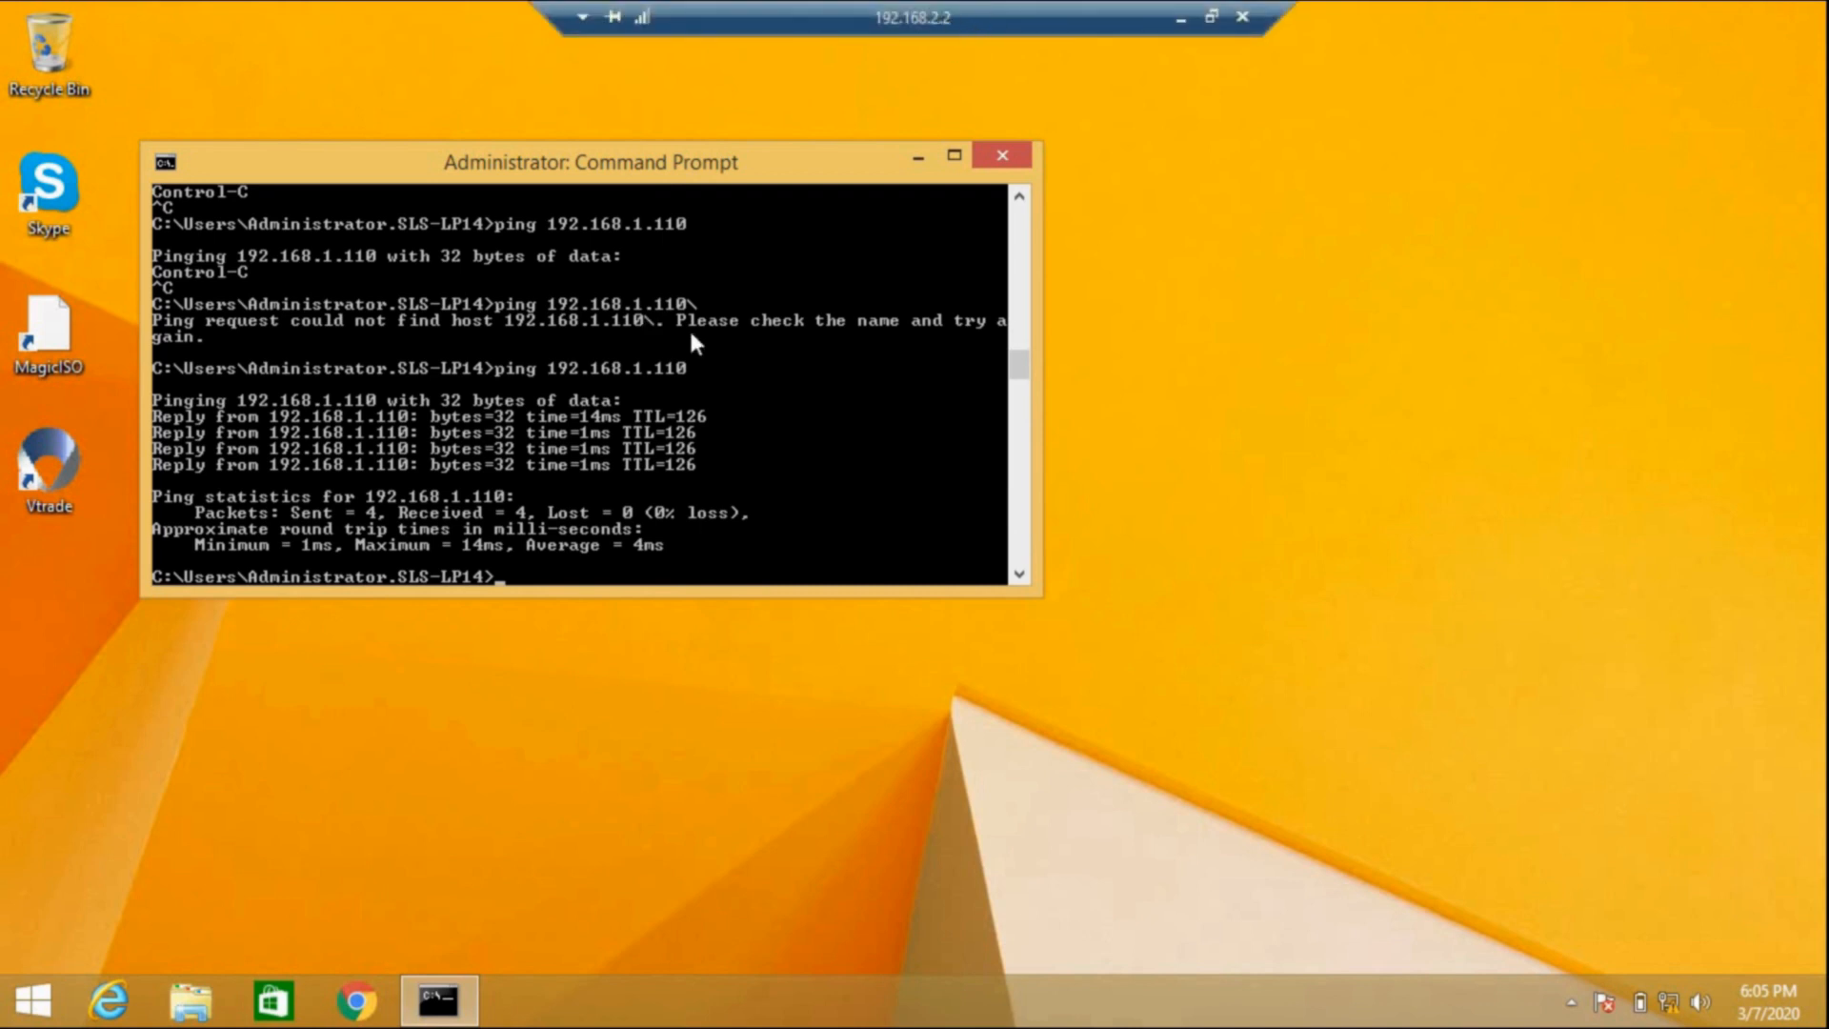
{"action": "key", "text": "Up"}
{"action": "key", "text": "Return"}
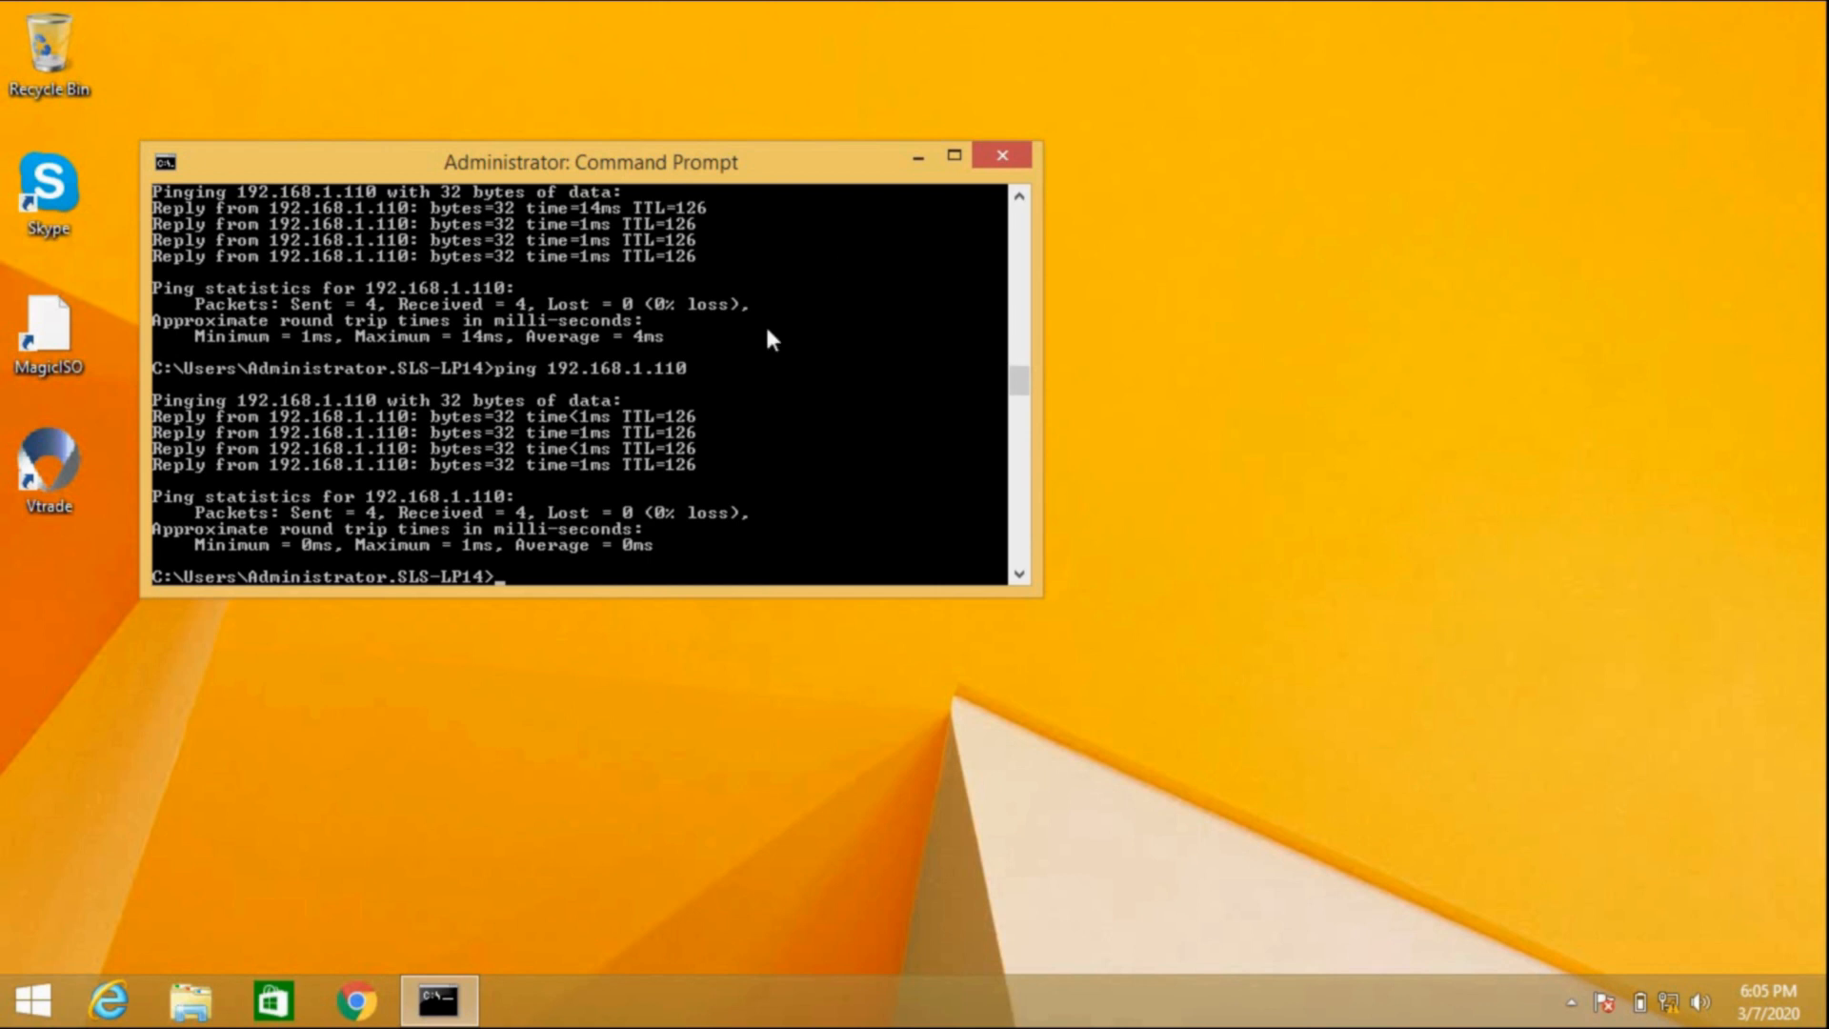
Step: Return to the FortiGate UITA-LAN policy list and open policy 1, Lan-Root, for editing
{"action": "left_click", "coordinate": [1175, 21]}
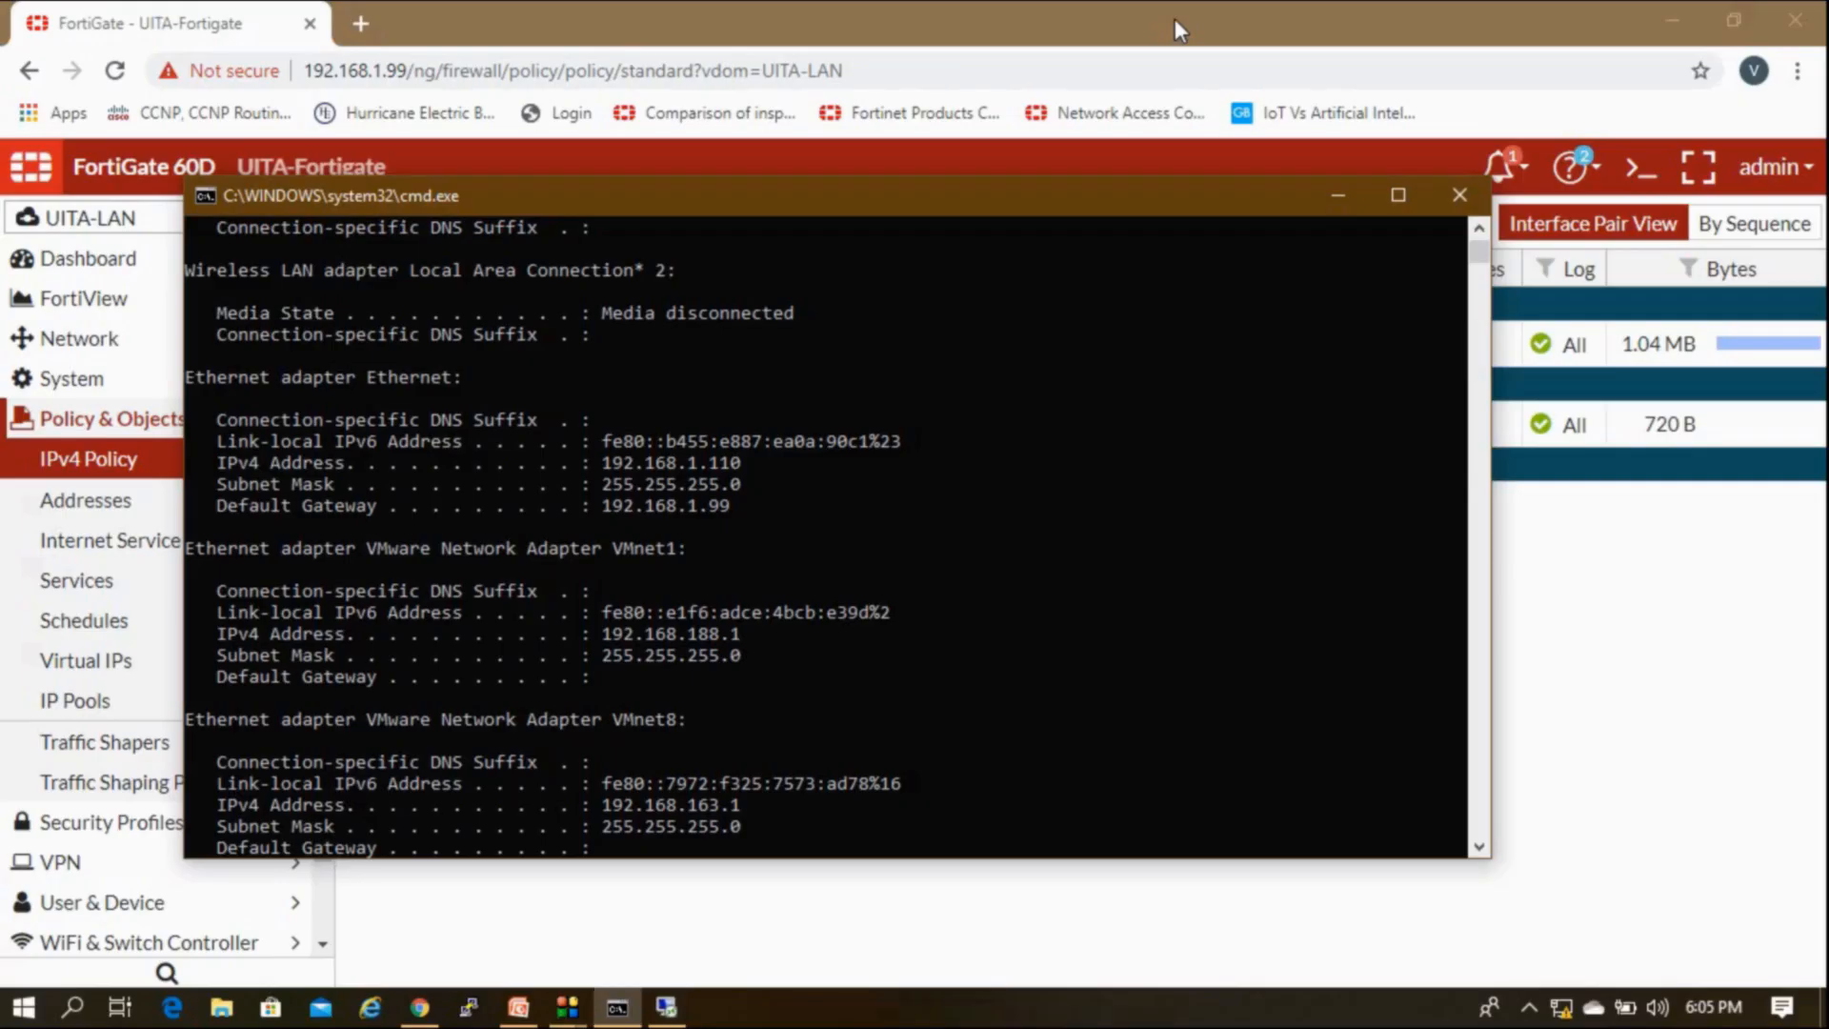
{"action": "left_click", "coordinate": [1339, 196]}
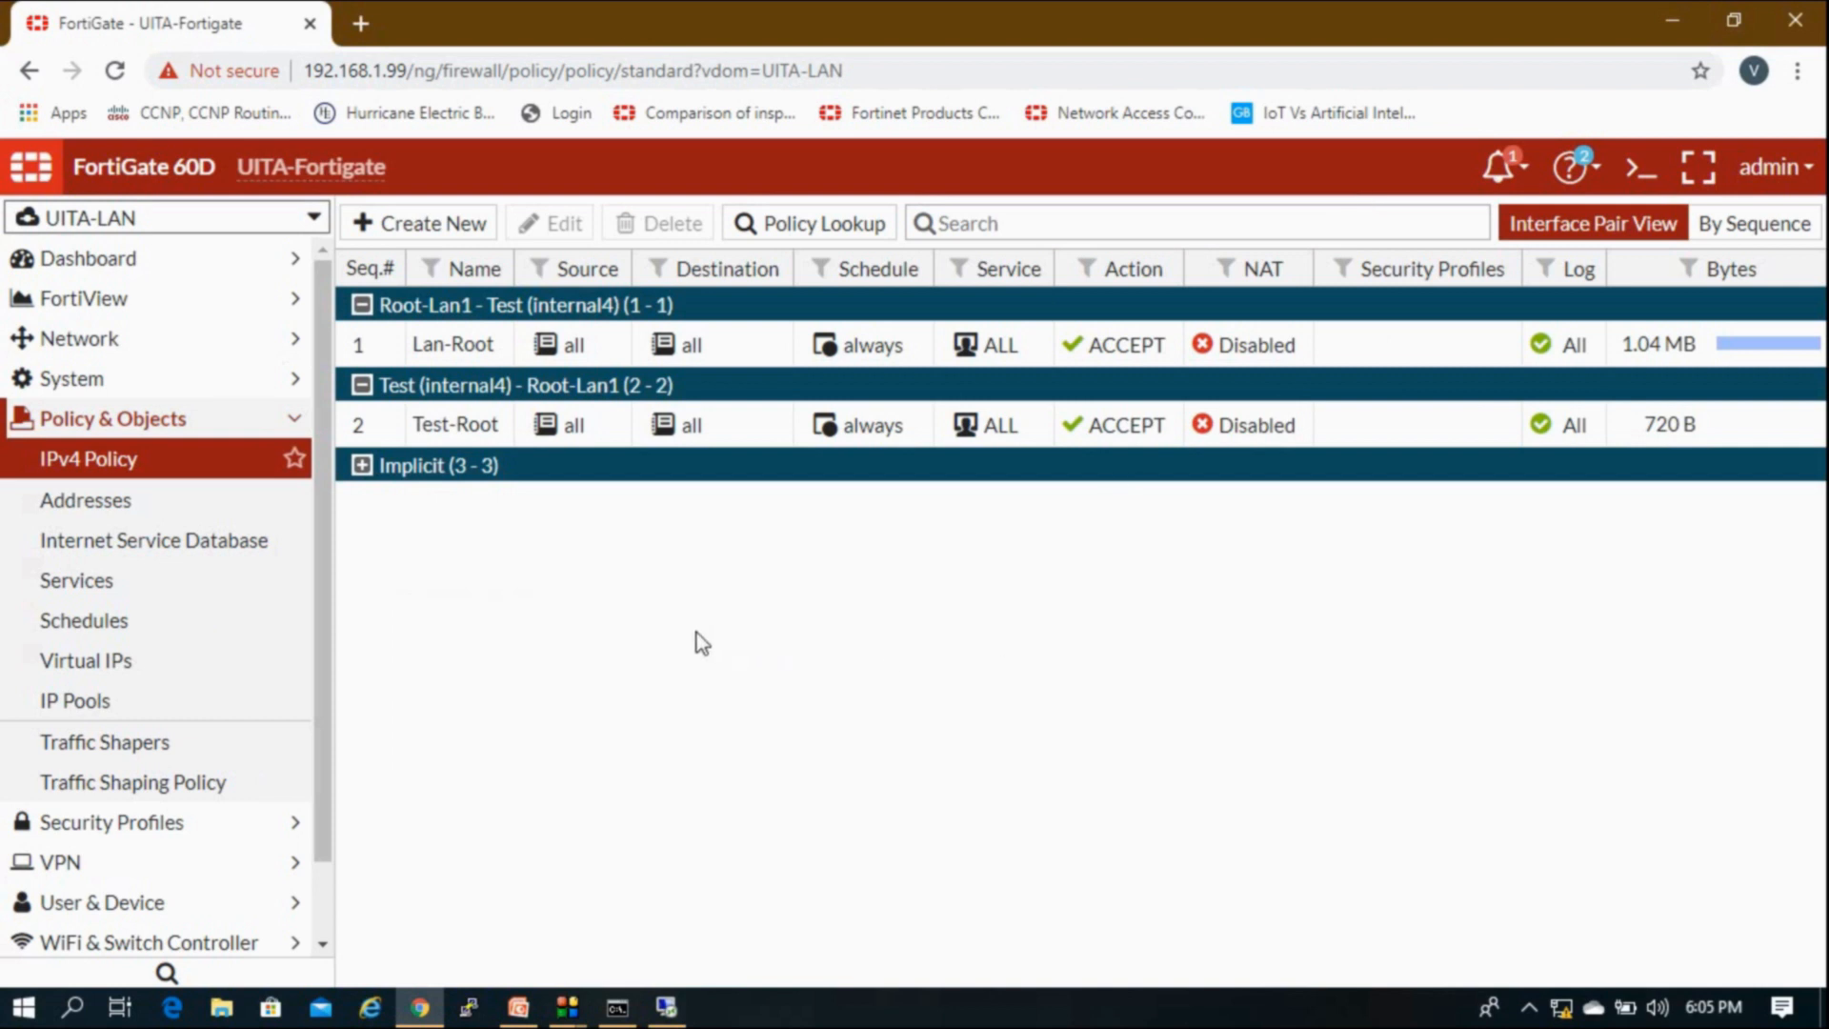
{"action": "left_click", "coordinate": [250, 424]}
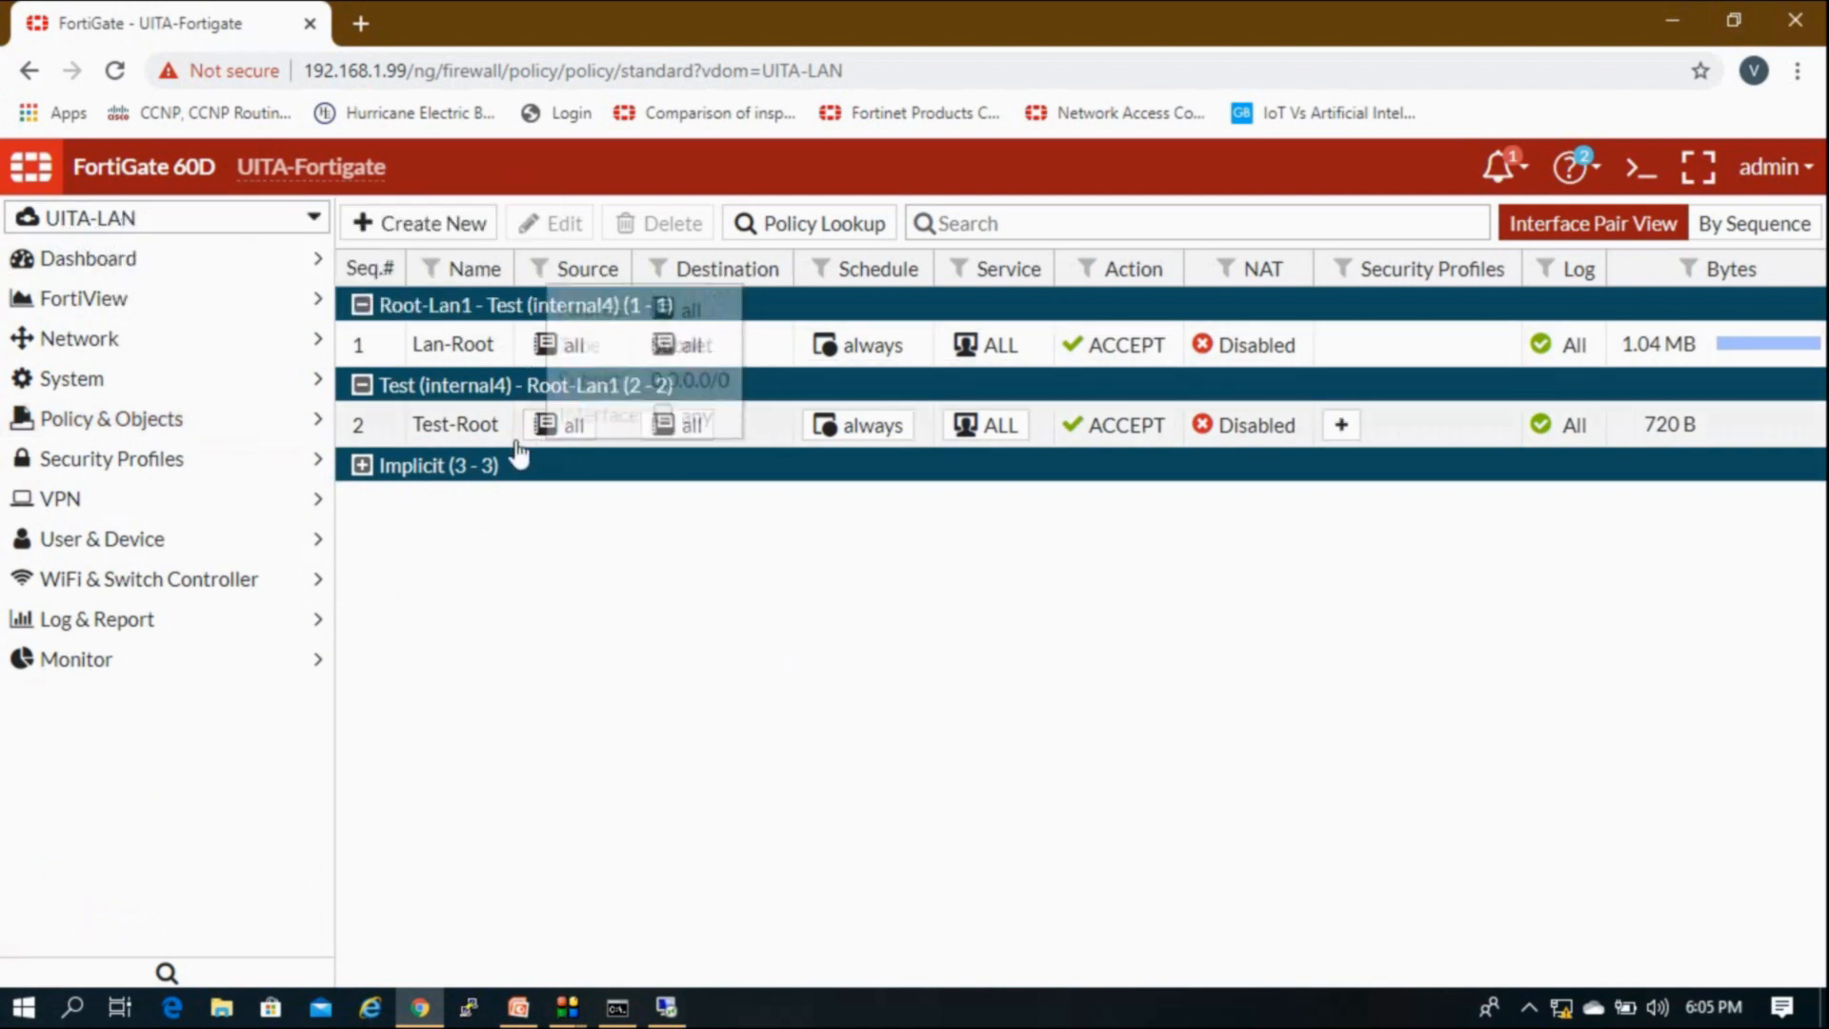
{"action": "left_click", "coordinate": [454, 355]}
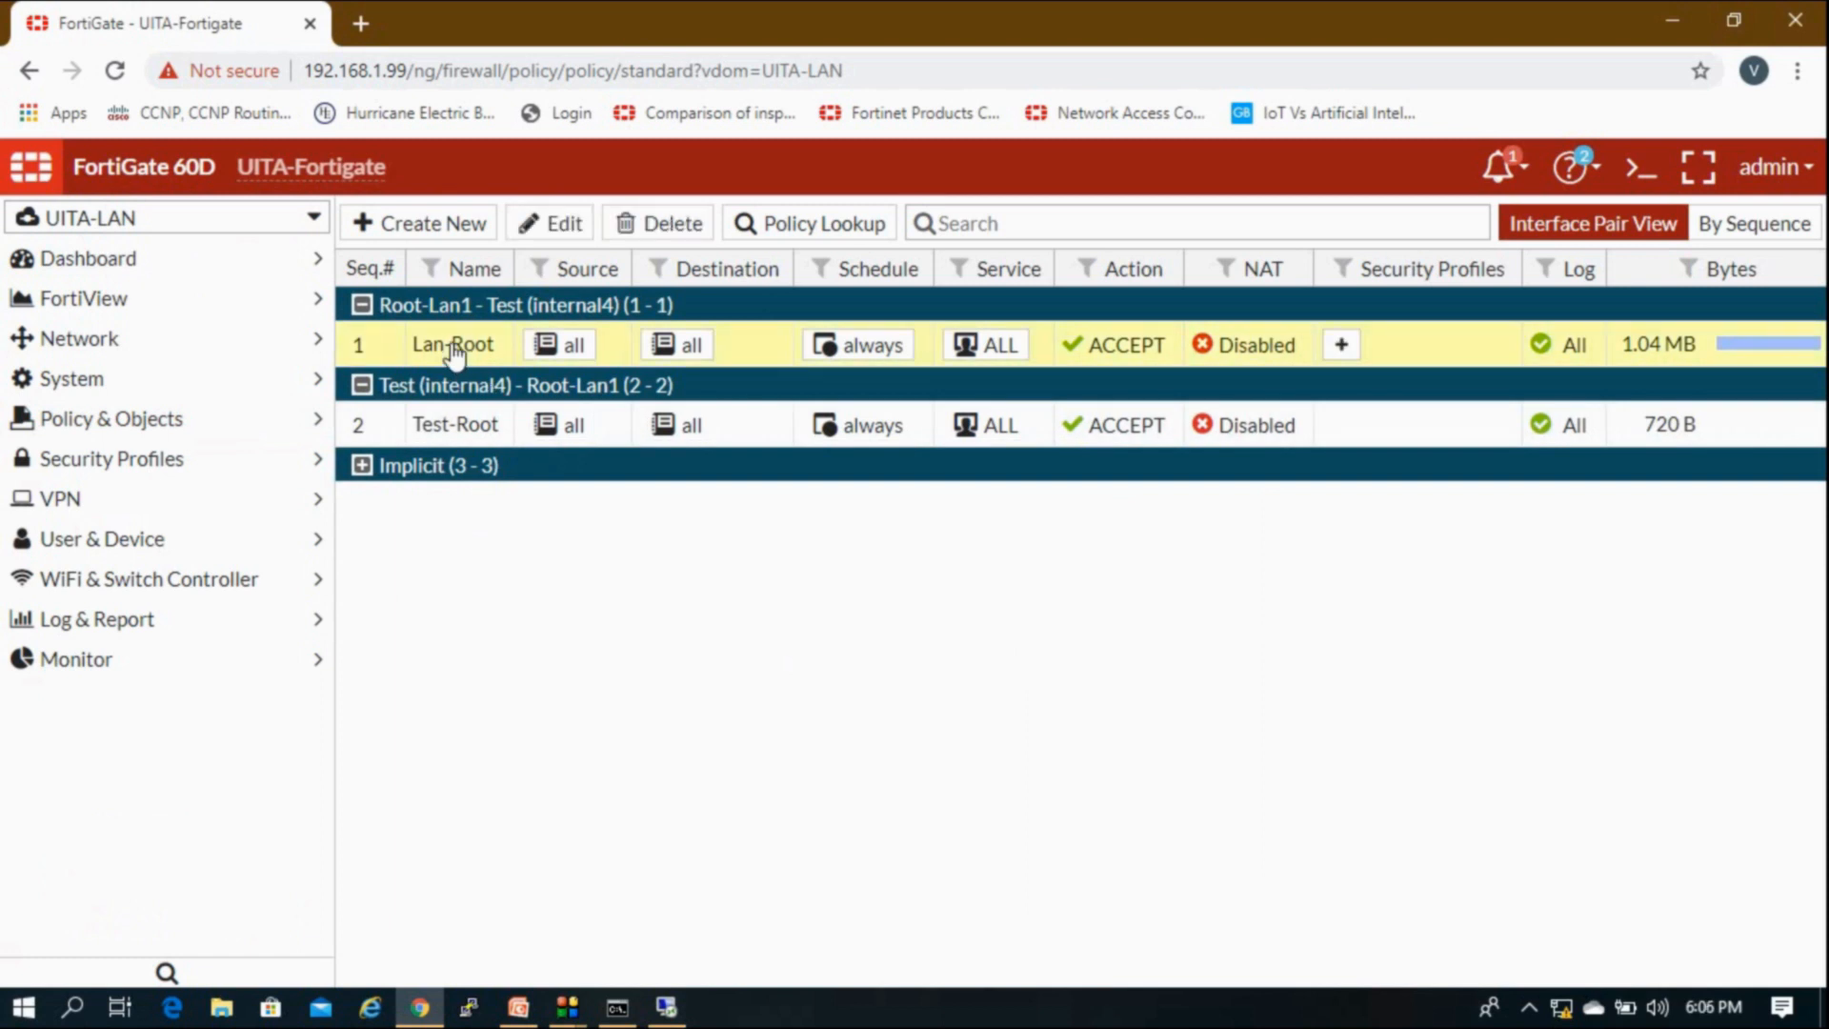
{"action": "double_click", "coordinate": [750, 356]}
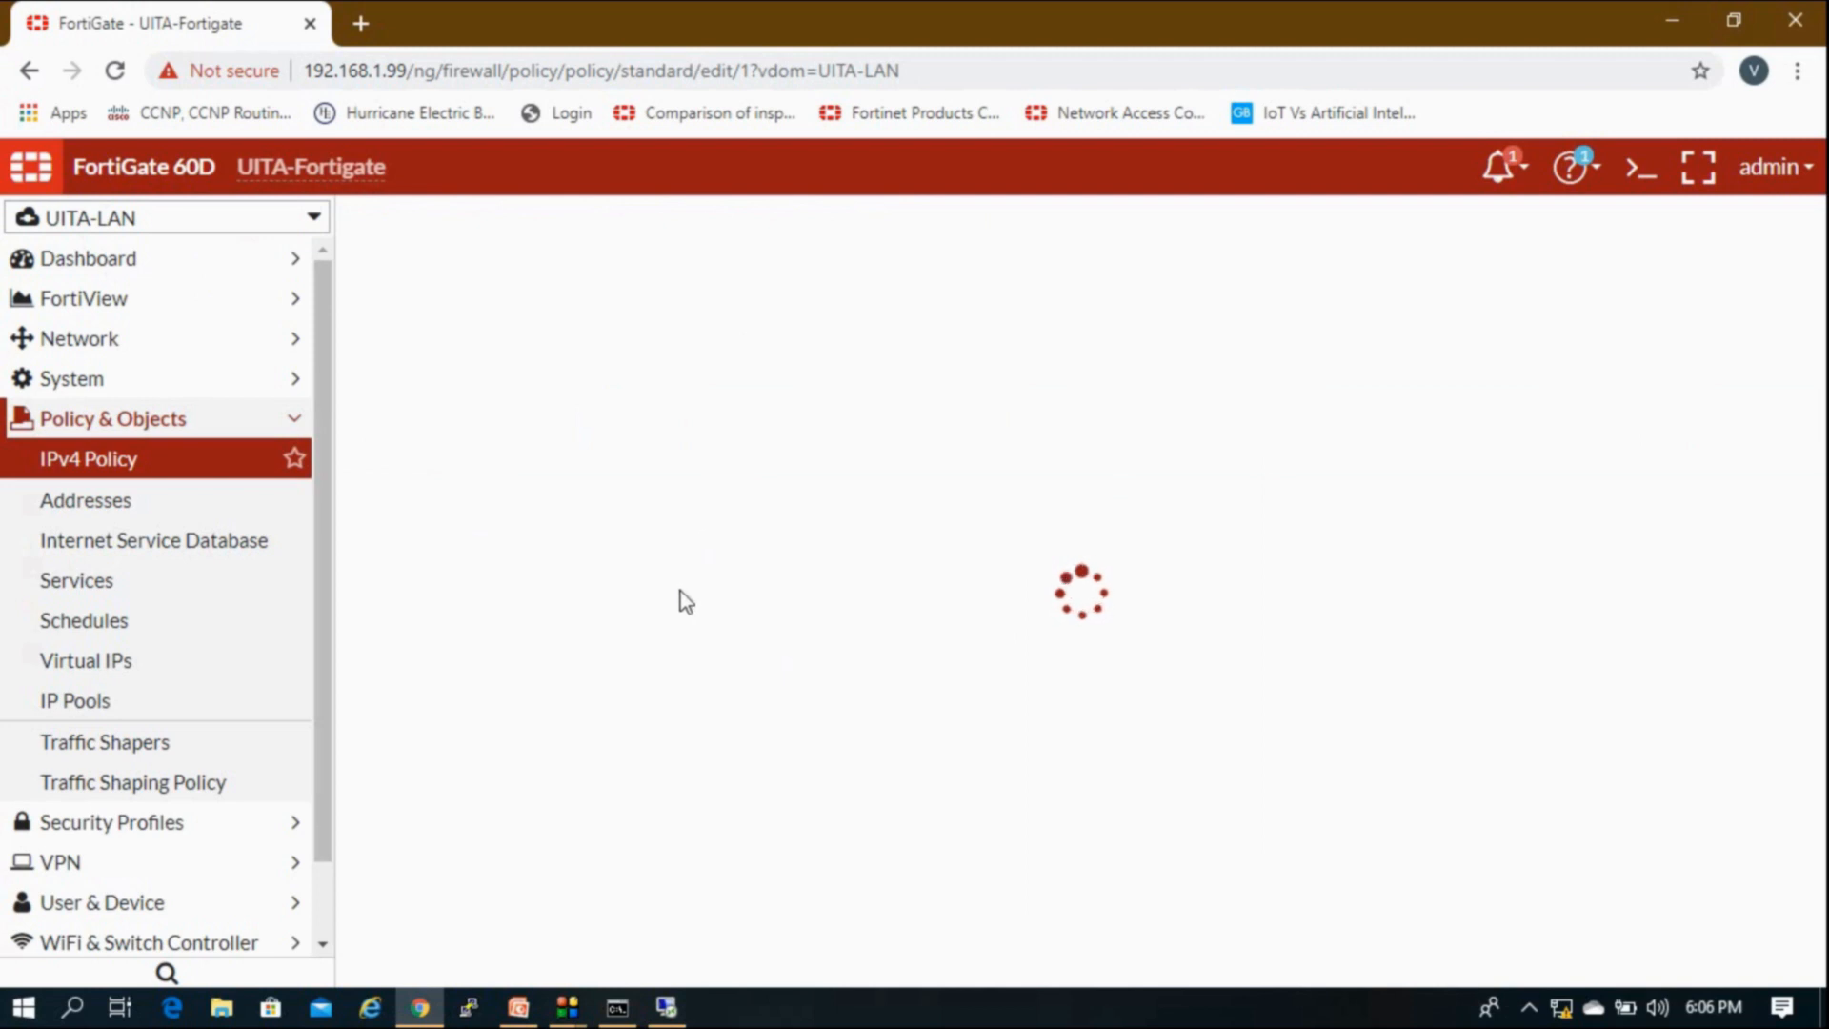
Step: Replace ALL with PING as the Lan-Root policy's service and save it
{"action": "left_click", "coordinate": [894, 588]}
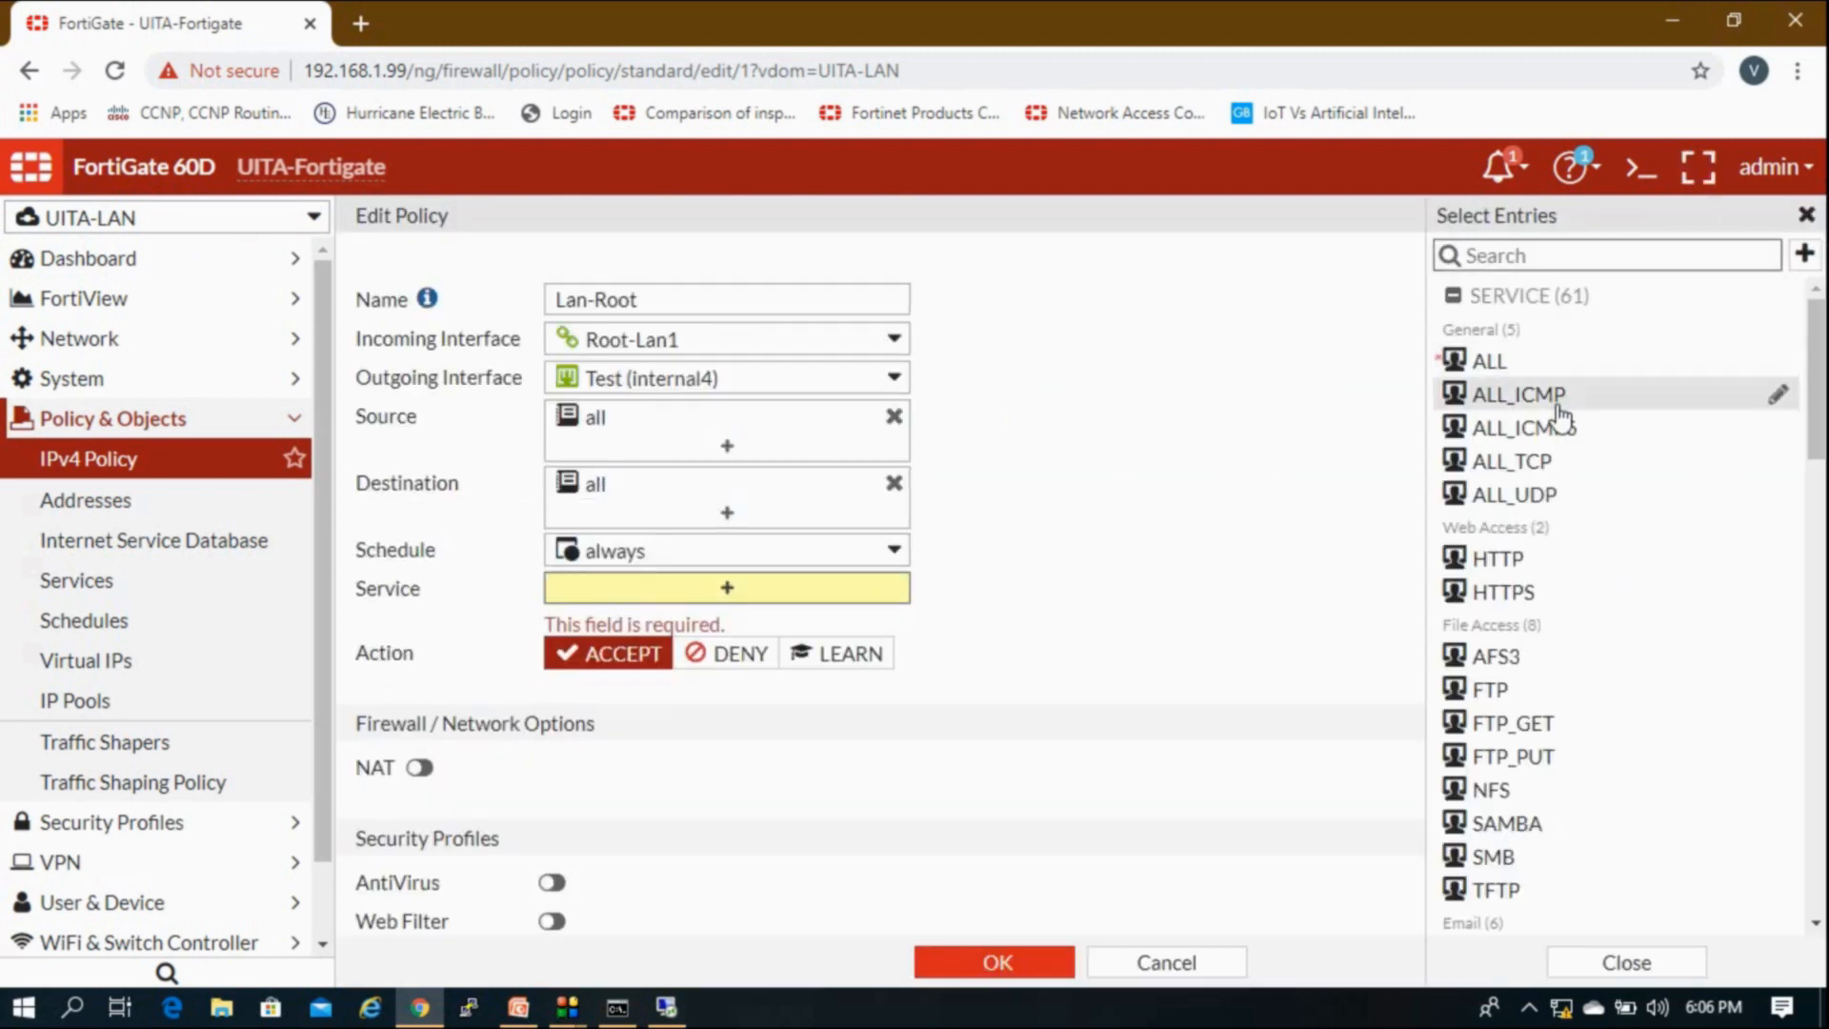
{"action": "mouse_move", "coordinate": [1560, 416]}
{"action": "type", "text": "ping"}
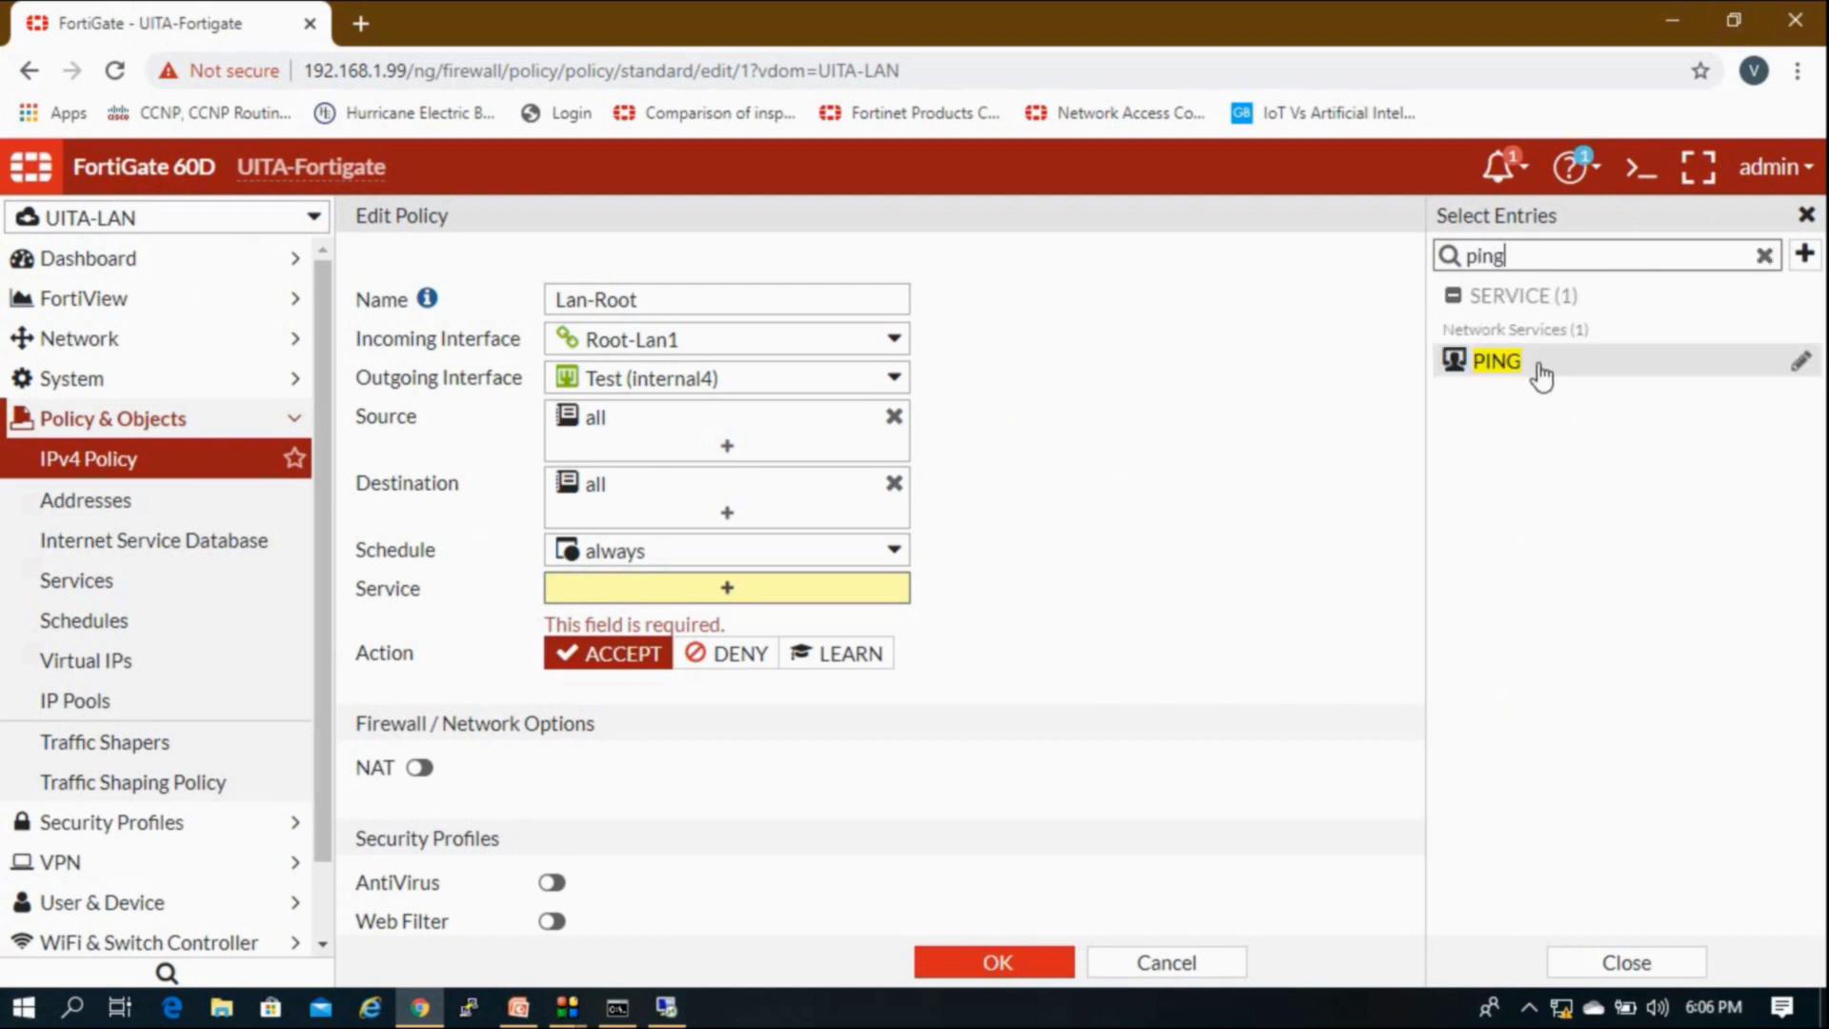
{"action": "left_click", "coordinate": [1536, 368]}
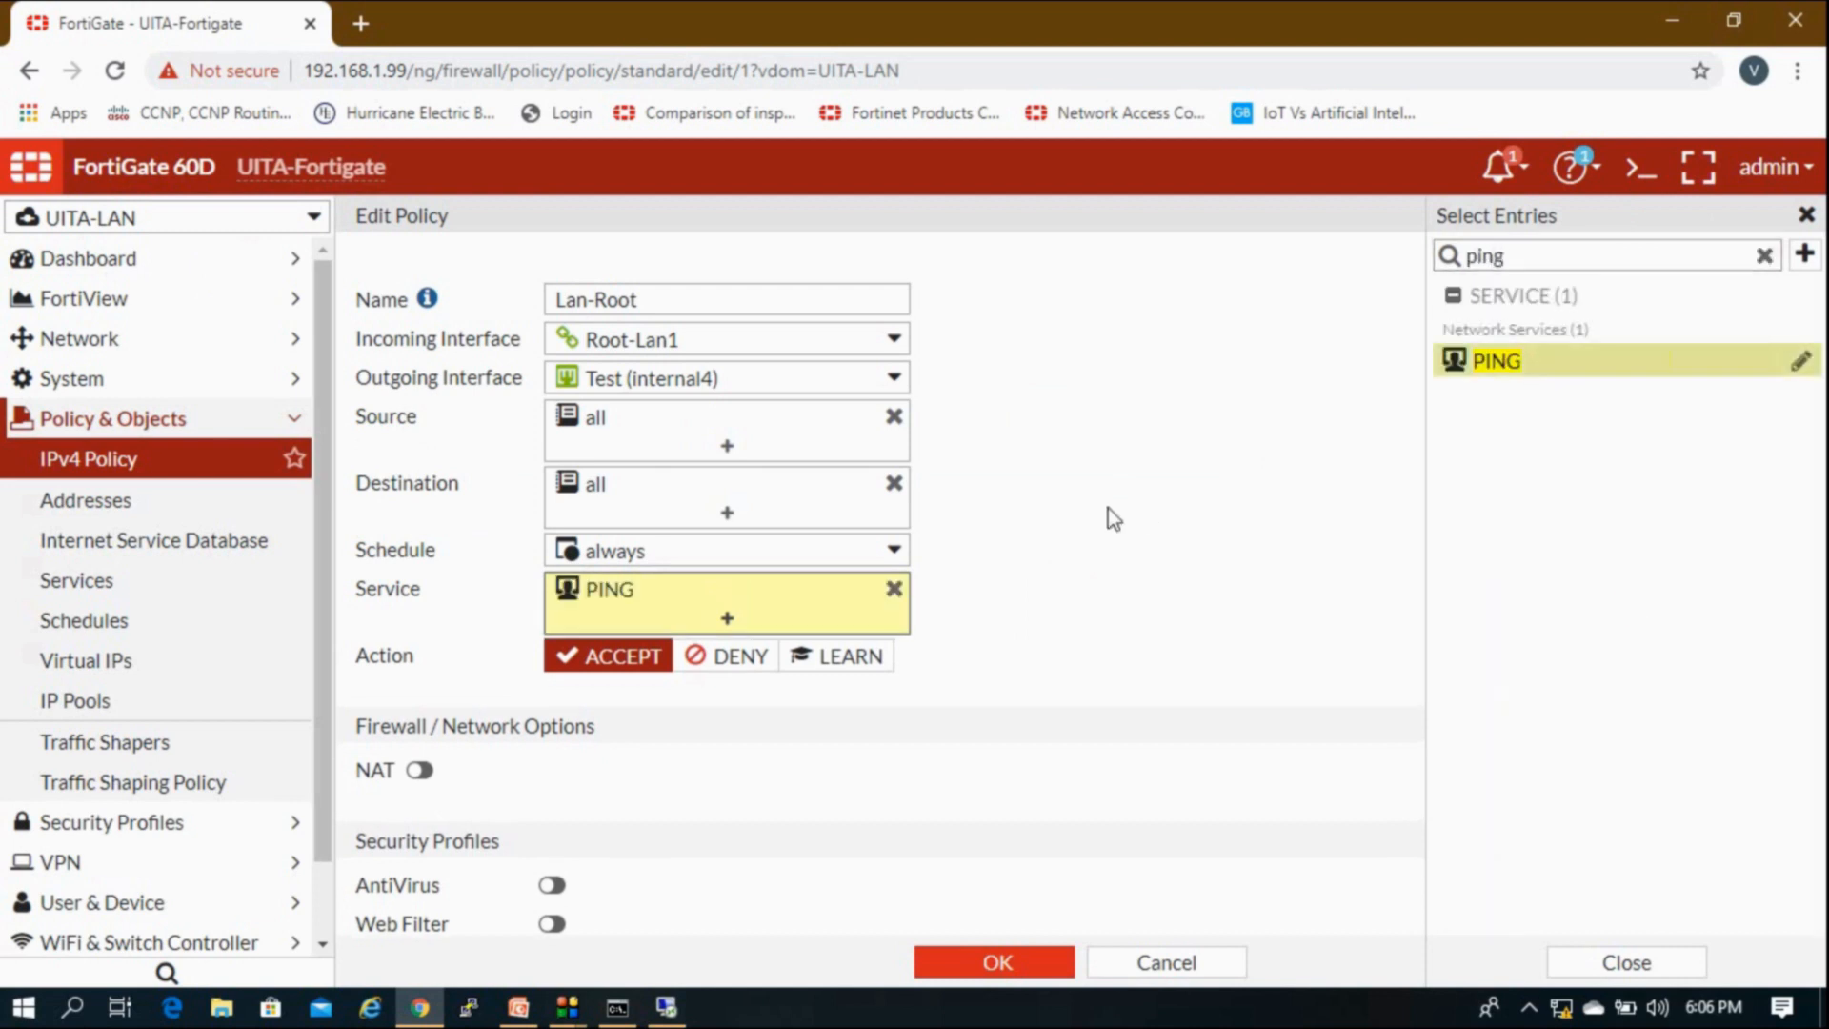
{"action": "left_click", "coordinate": [1107, 507]}
{"action": "left_click", "coordinate": [1061, 967]}
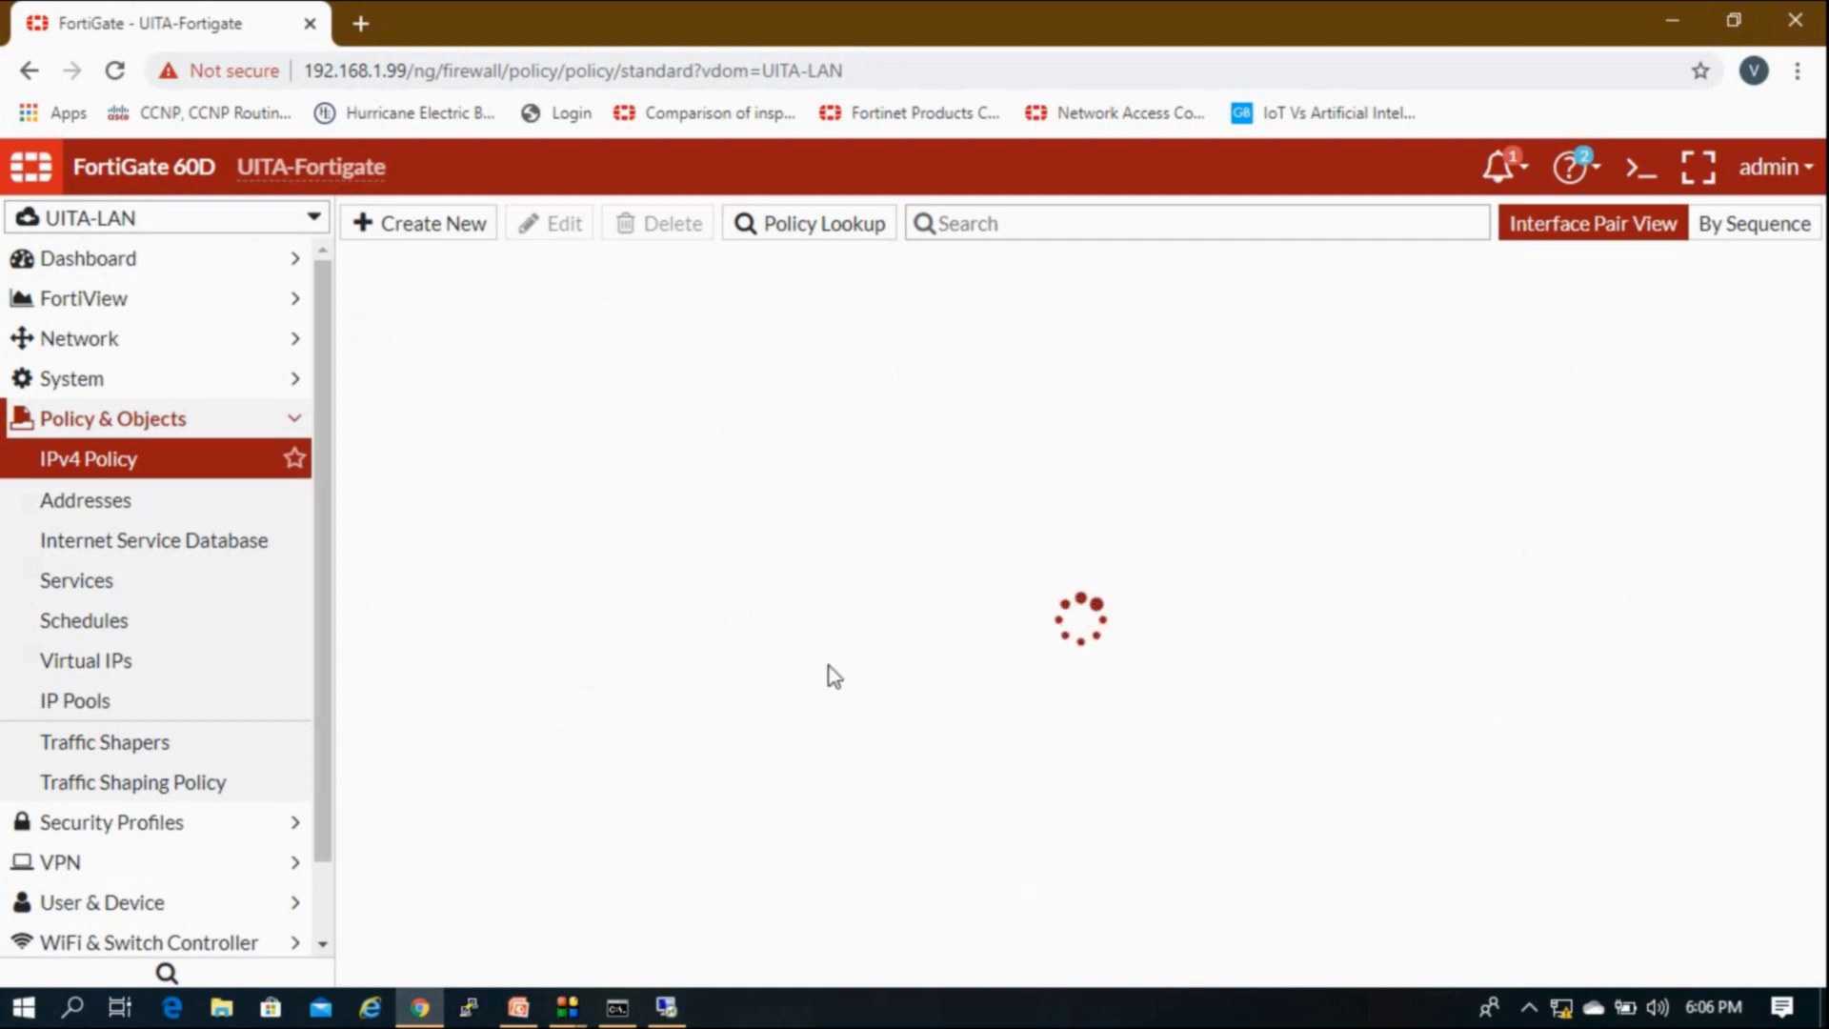
{"action": "left_click", "coordinate": [666, 1007]}
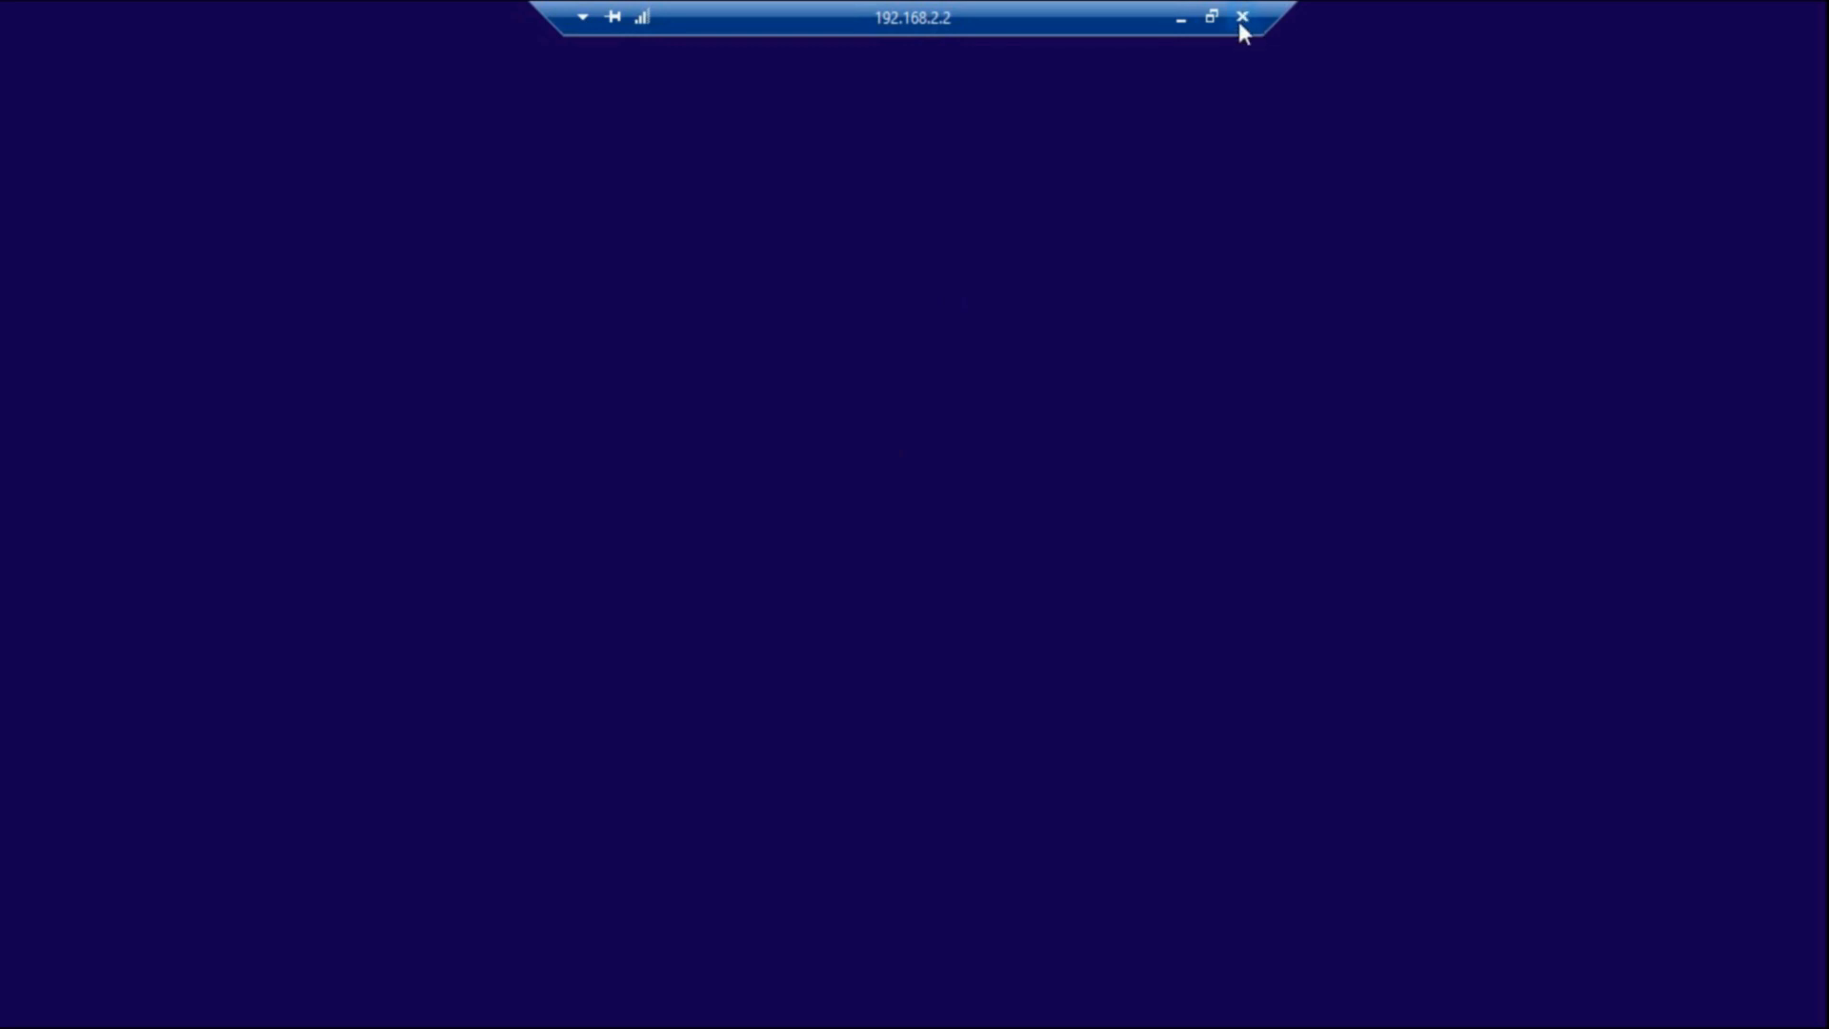
{"action": "left_click", "coordinate": [1181, 19]}
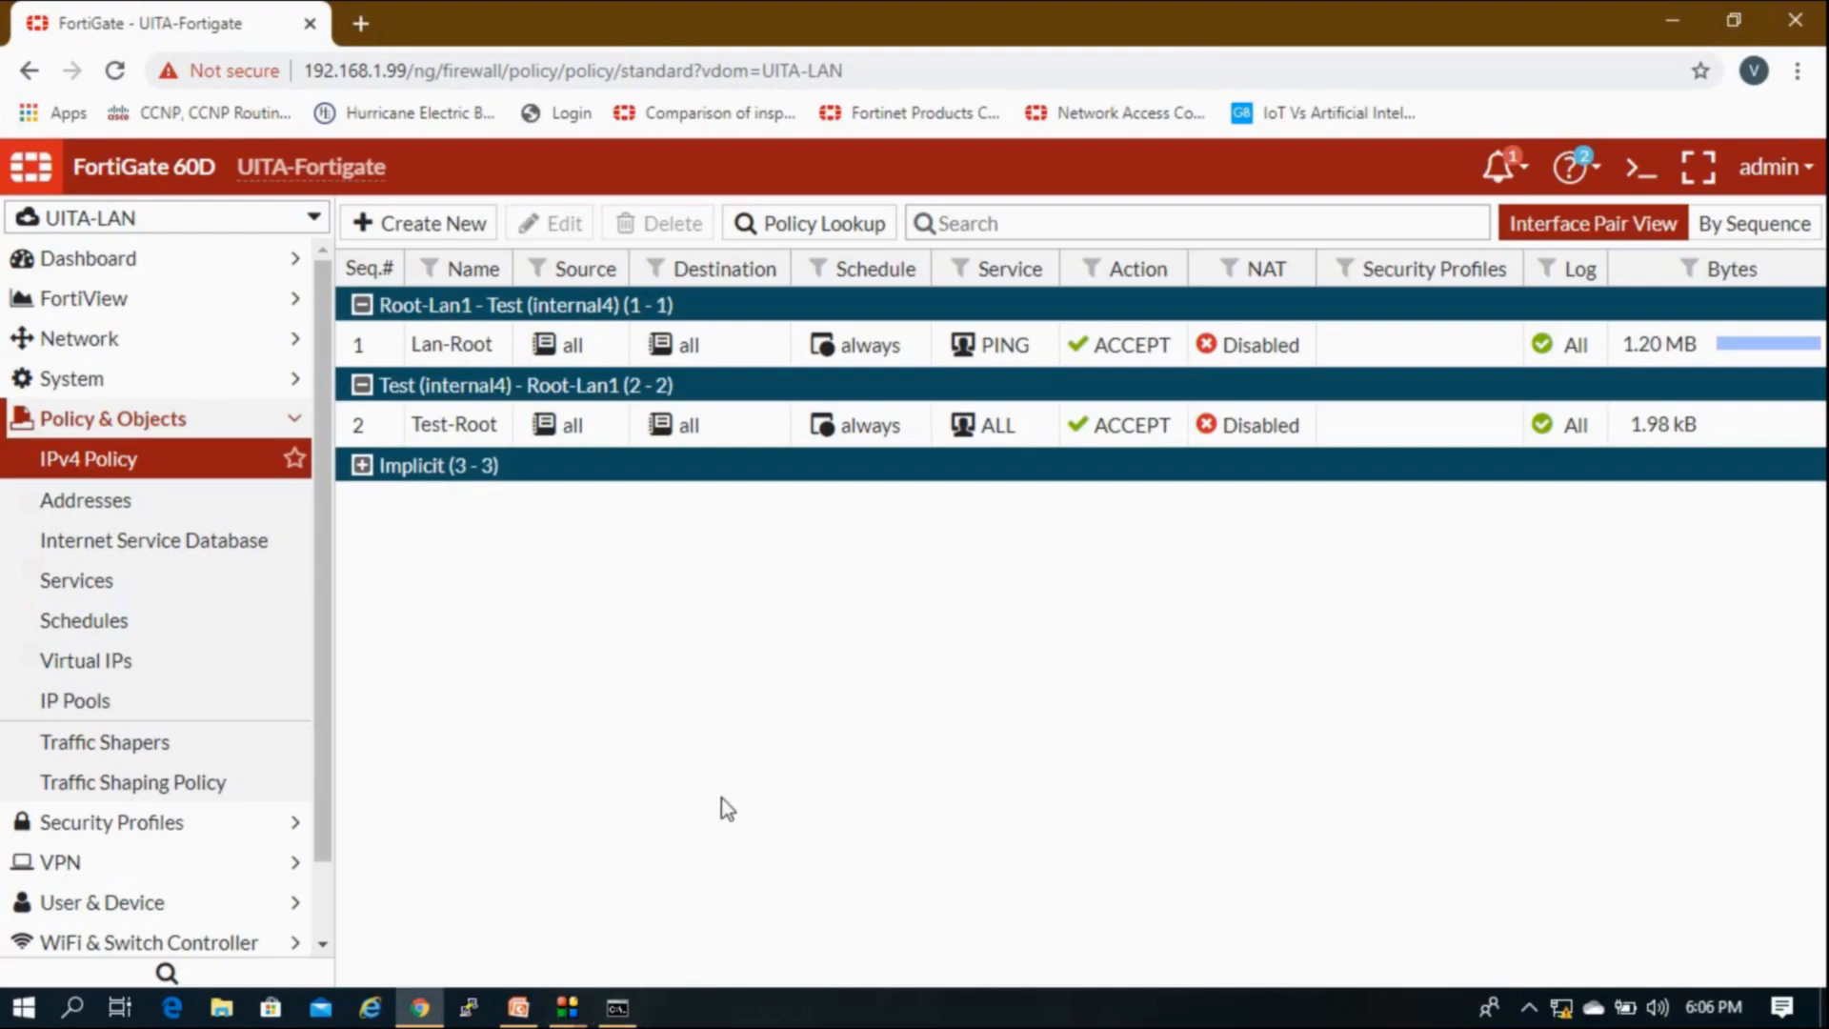
Step: Ping 192.168.2.2 from a new local Command Prompt and confirm 0% loss
{"action": "key", "text": "super+r"}
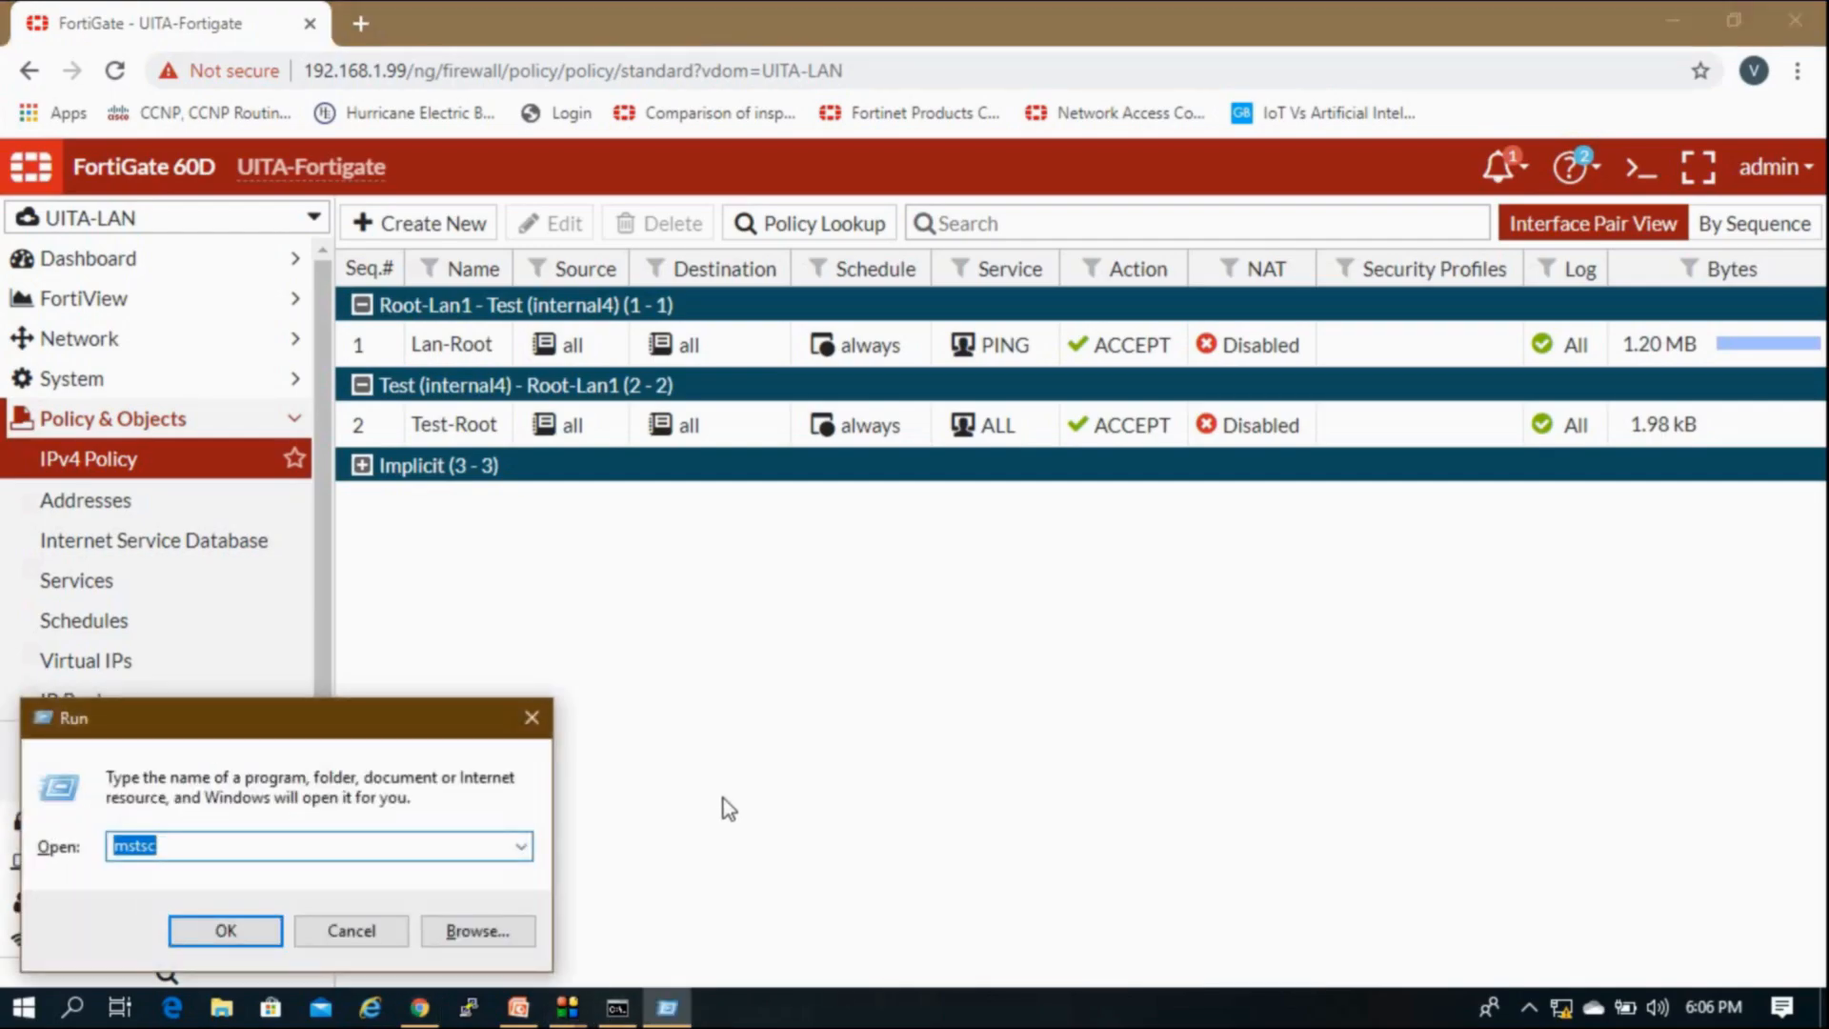
{"action": "type", "text": "cmd"}
{"action": "key", "text": "Return"}
{"action": "type", "text": "ping 192.168.2.2"}
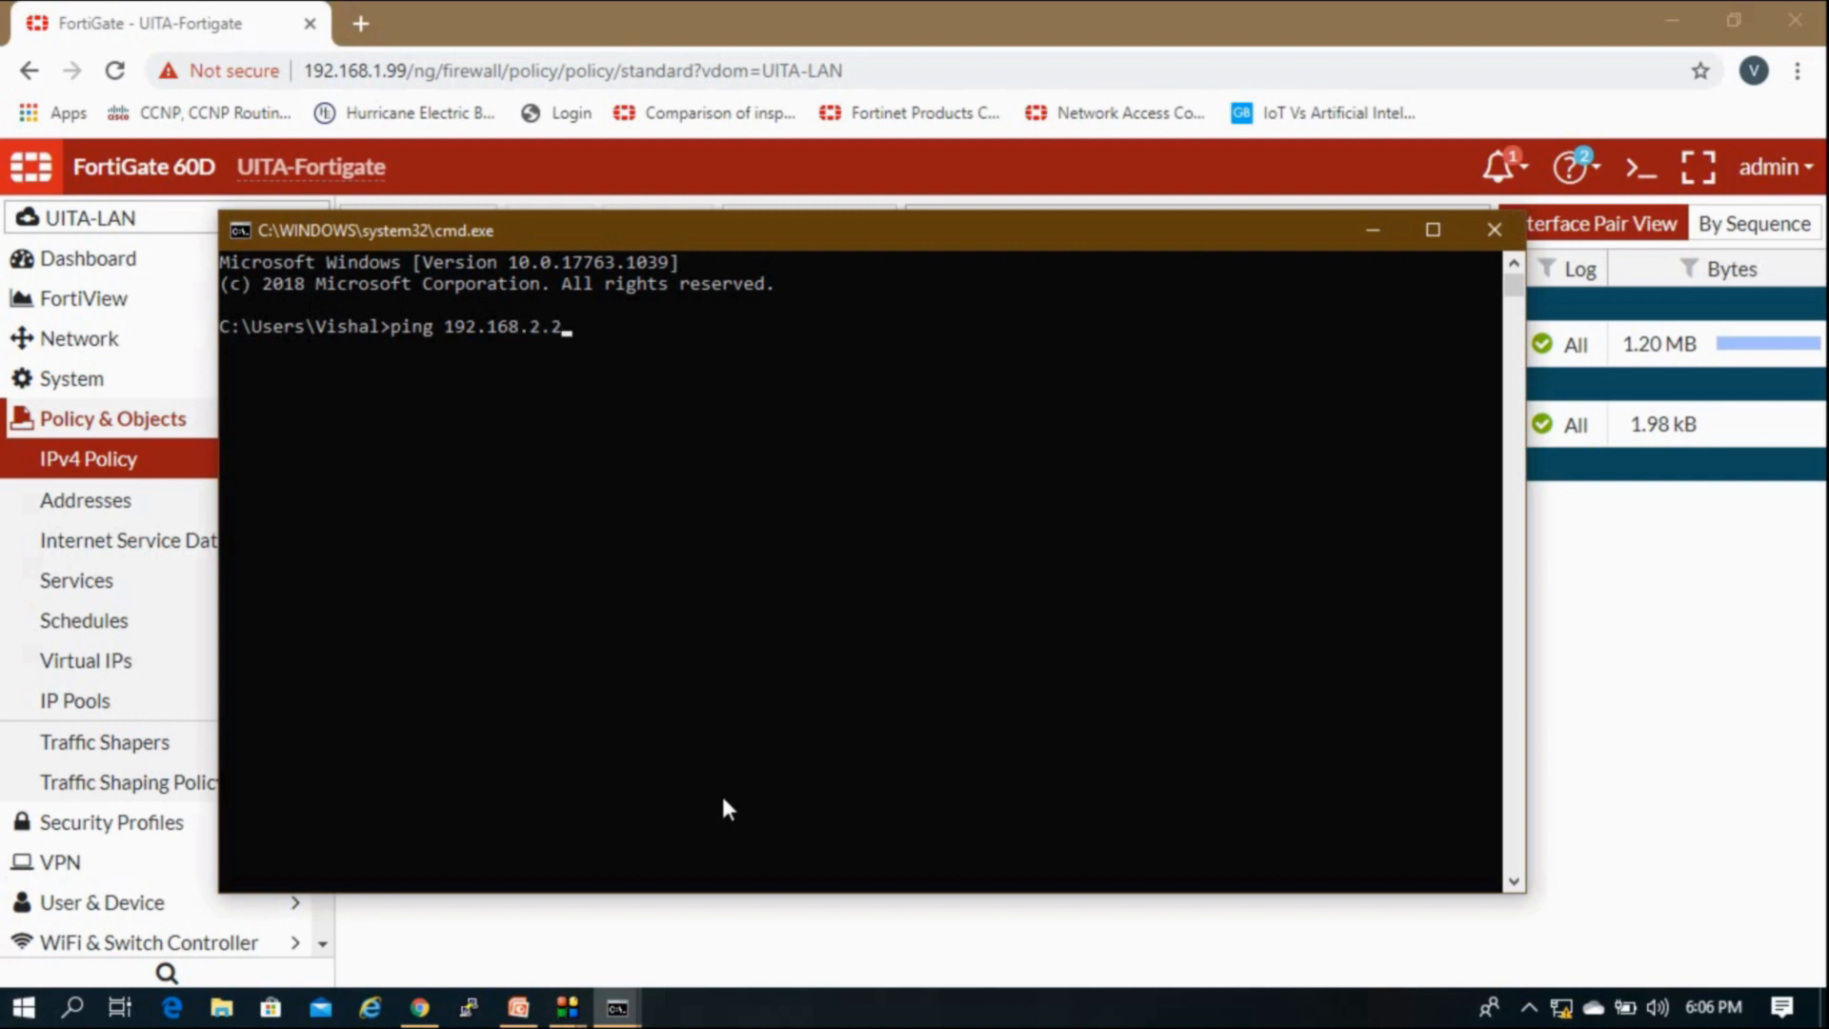
{"action": "key", "text": "Return"}
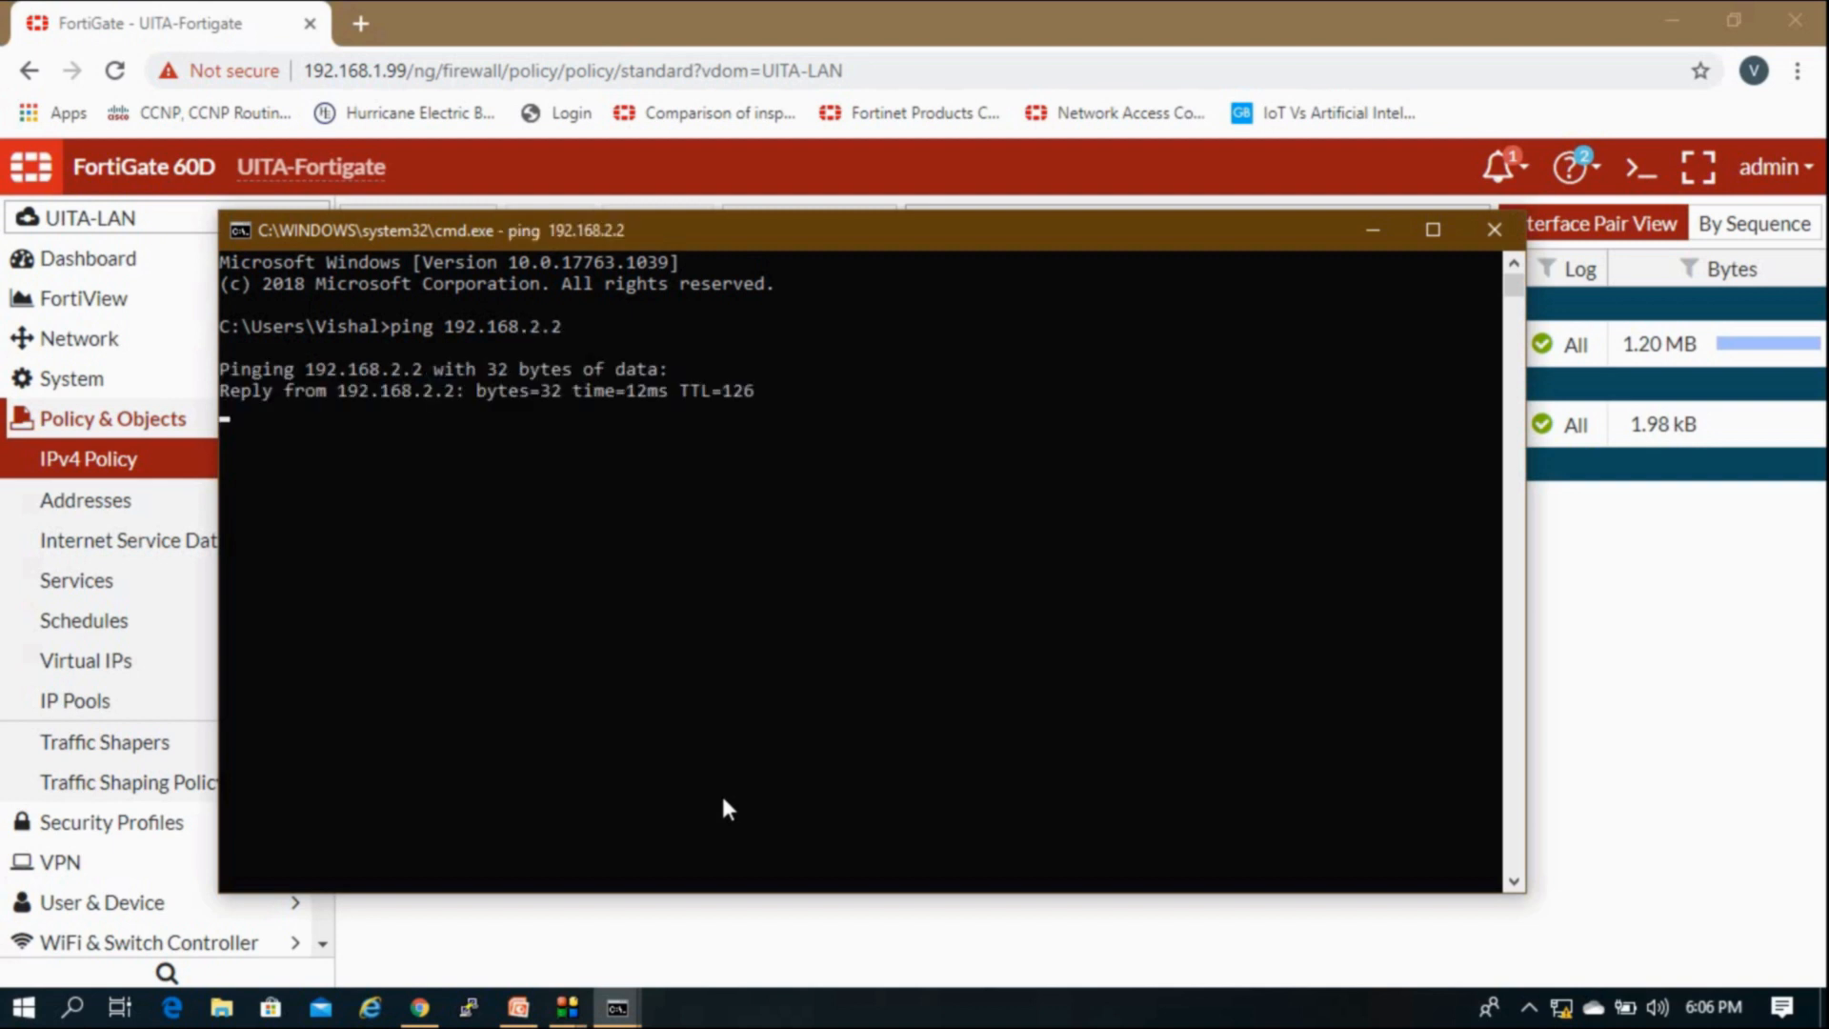
Step: Start a Remote Desktop Connection to 192.168.2.2 via mstsc, then bring FortiGate forward
{"action": "key", "text": "super+r"}
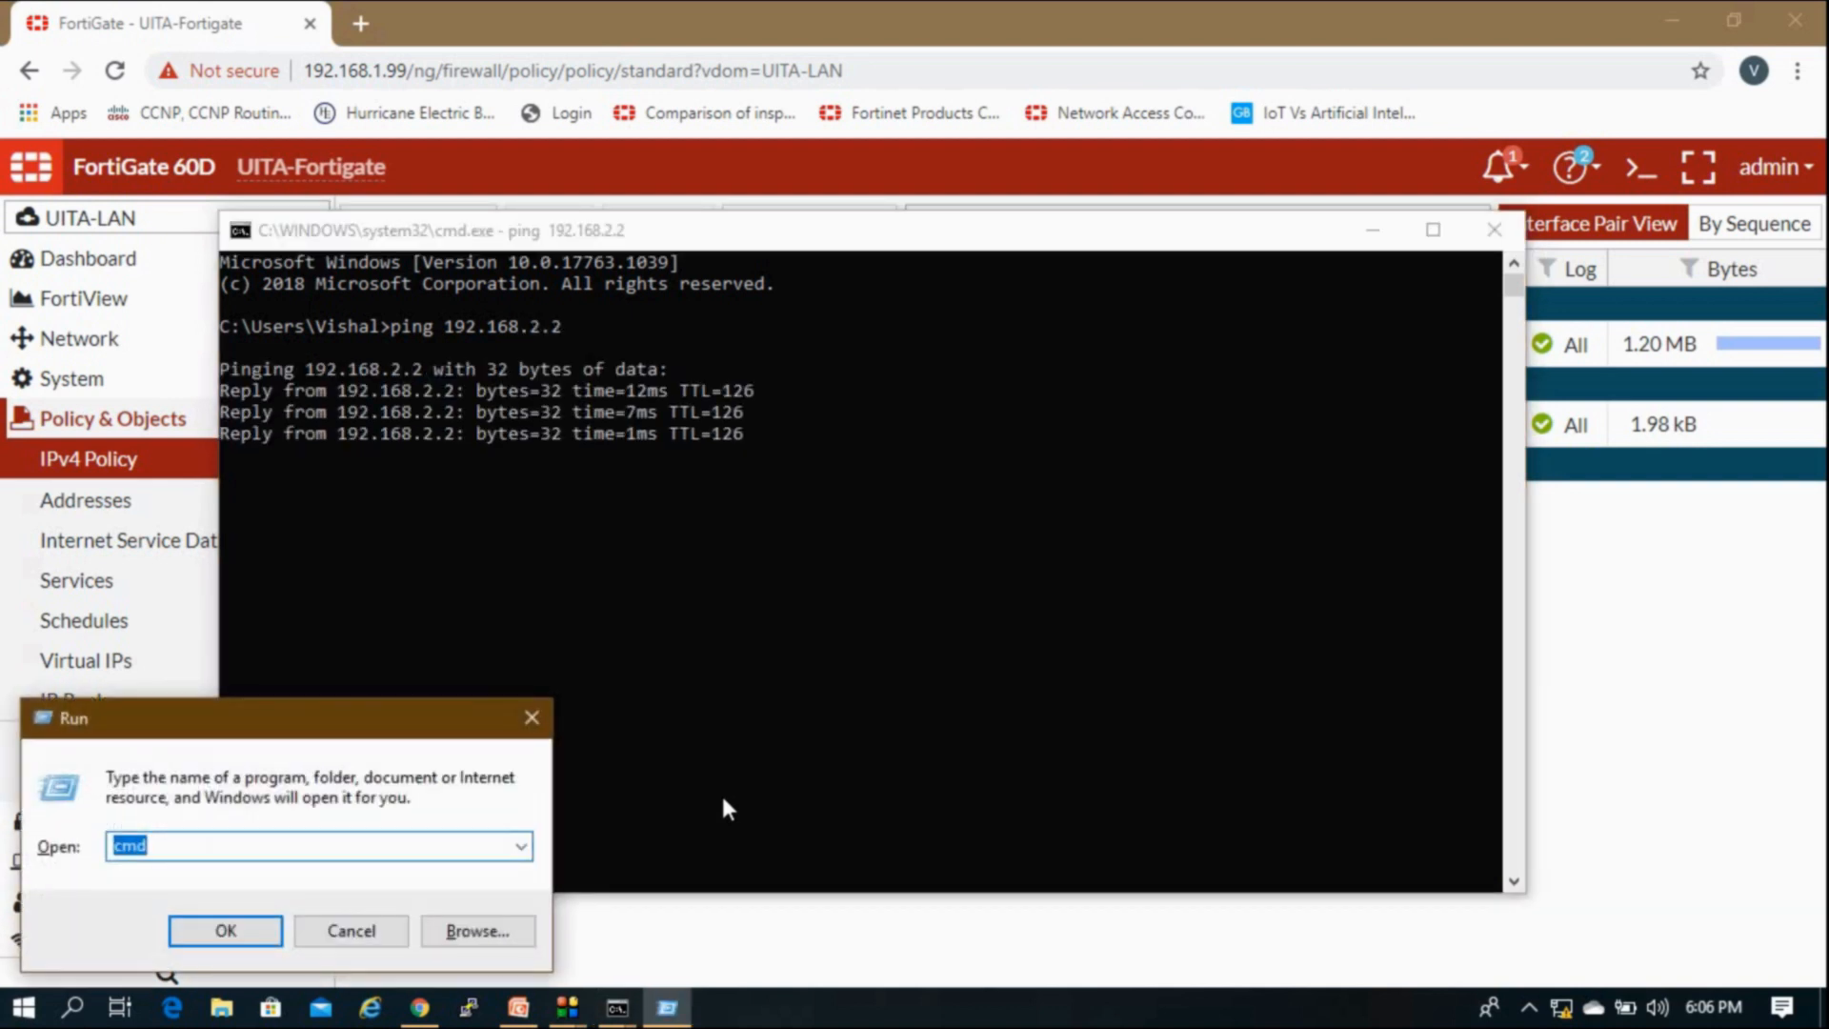
{"action": "type", "text": "mstsc"}
{"action": "key", "text": "Return"}
{"action": "type", "text": "1"}
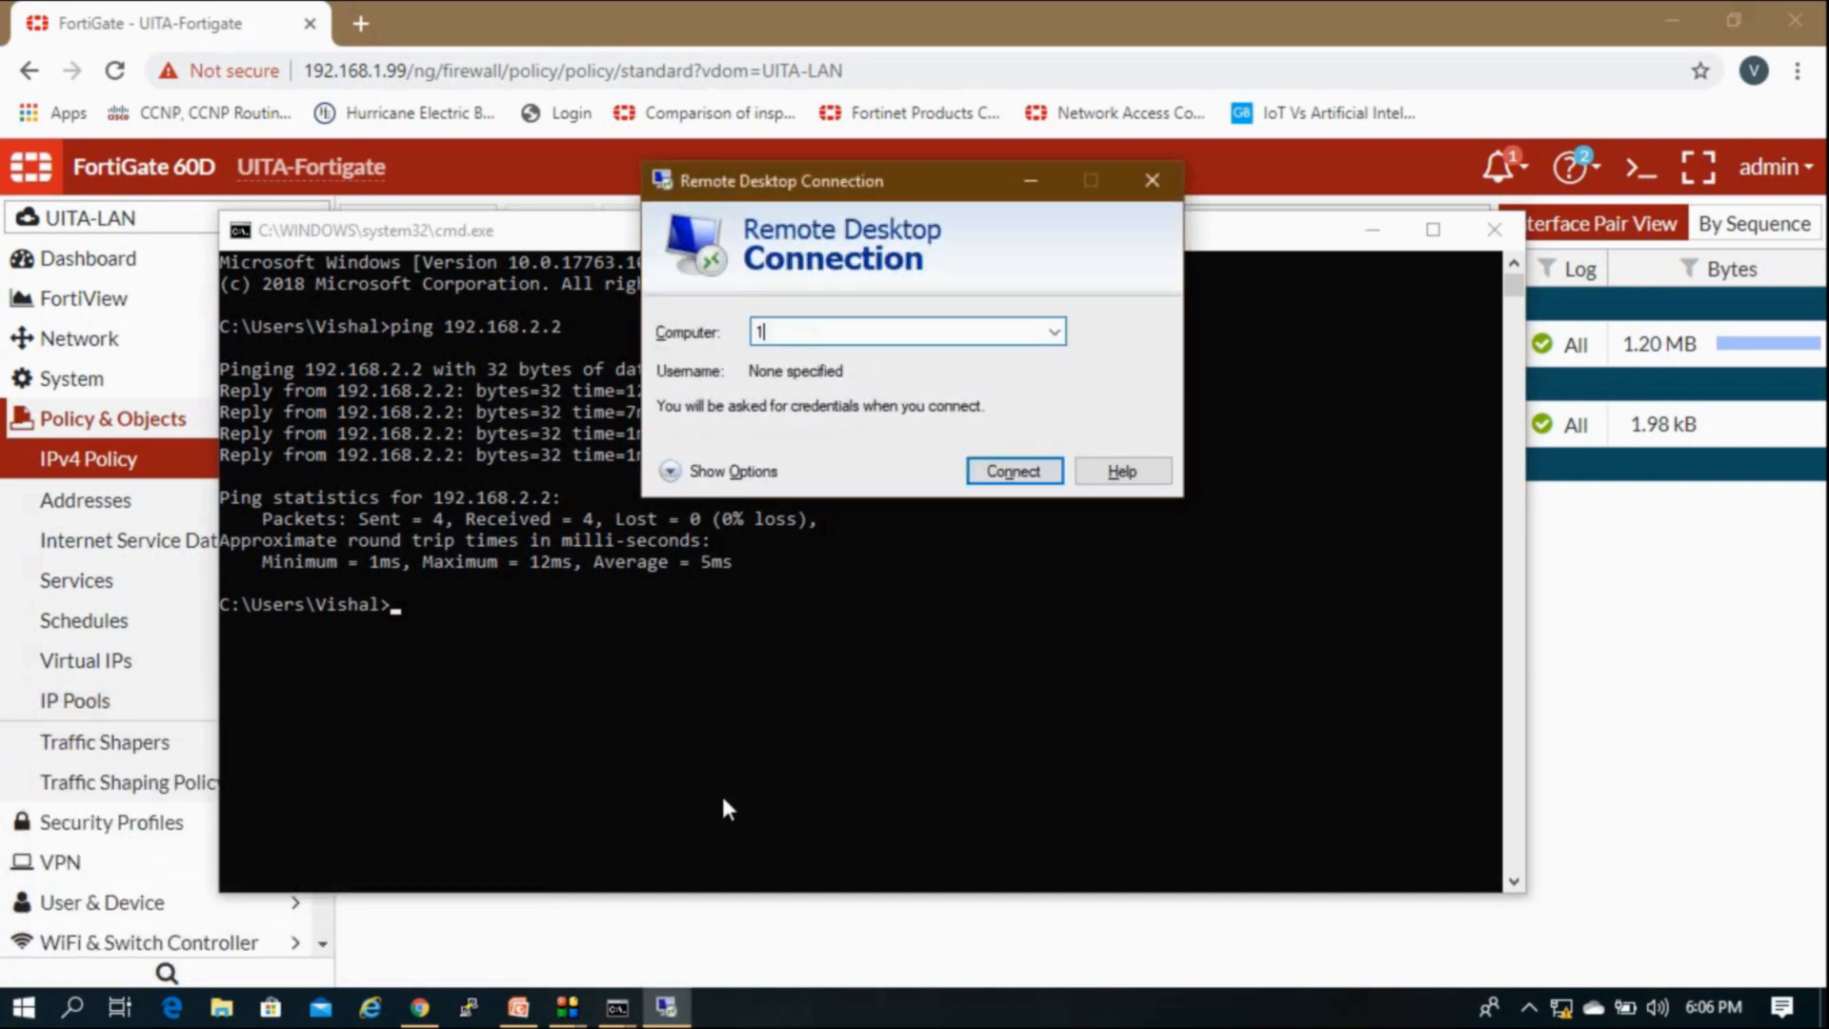
{"action": "type", "text": "92"}
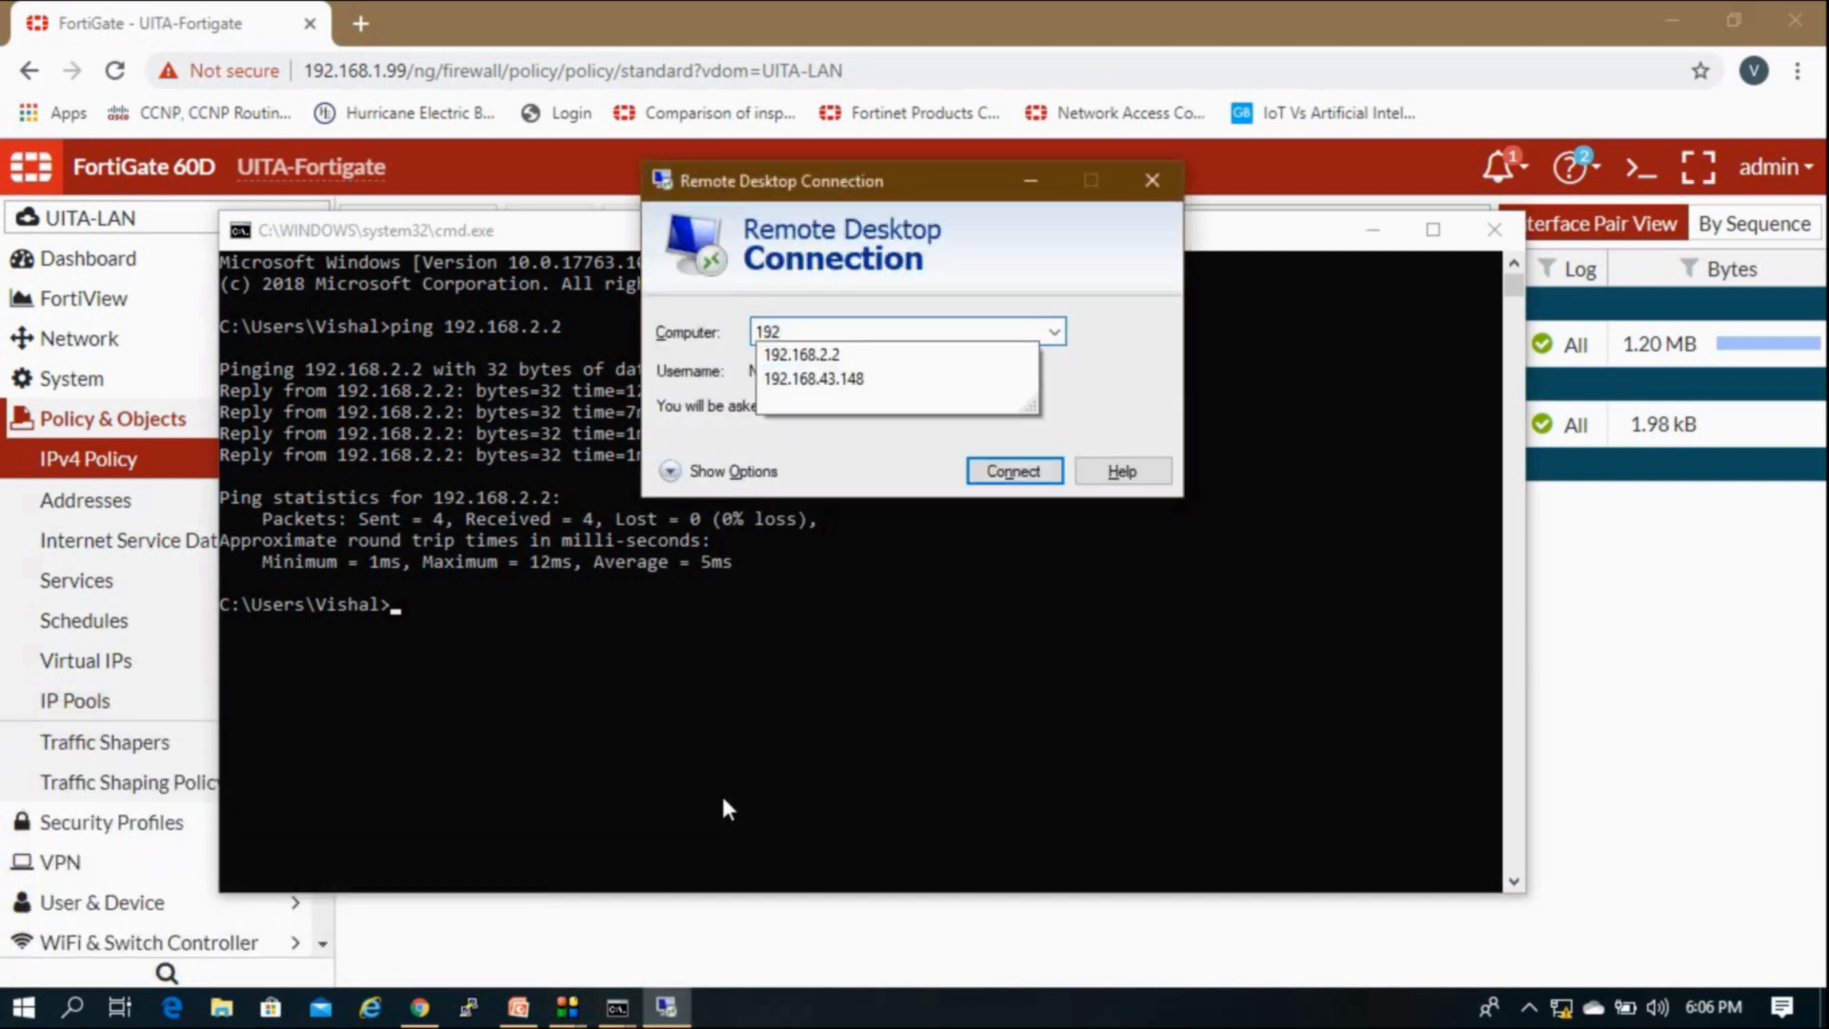
{"action": "type", "text": ".168.2.2"}
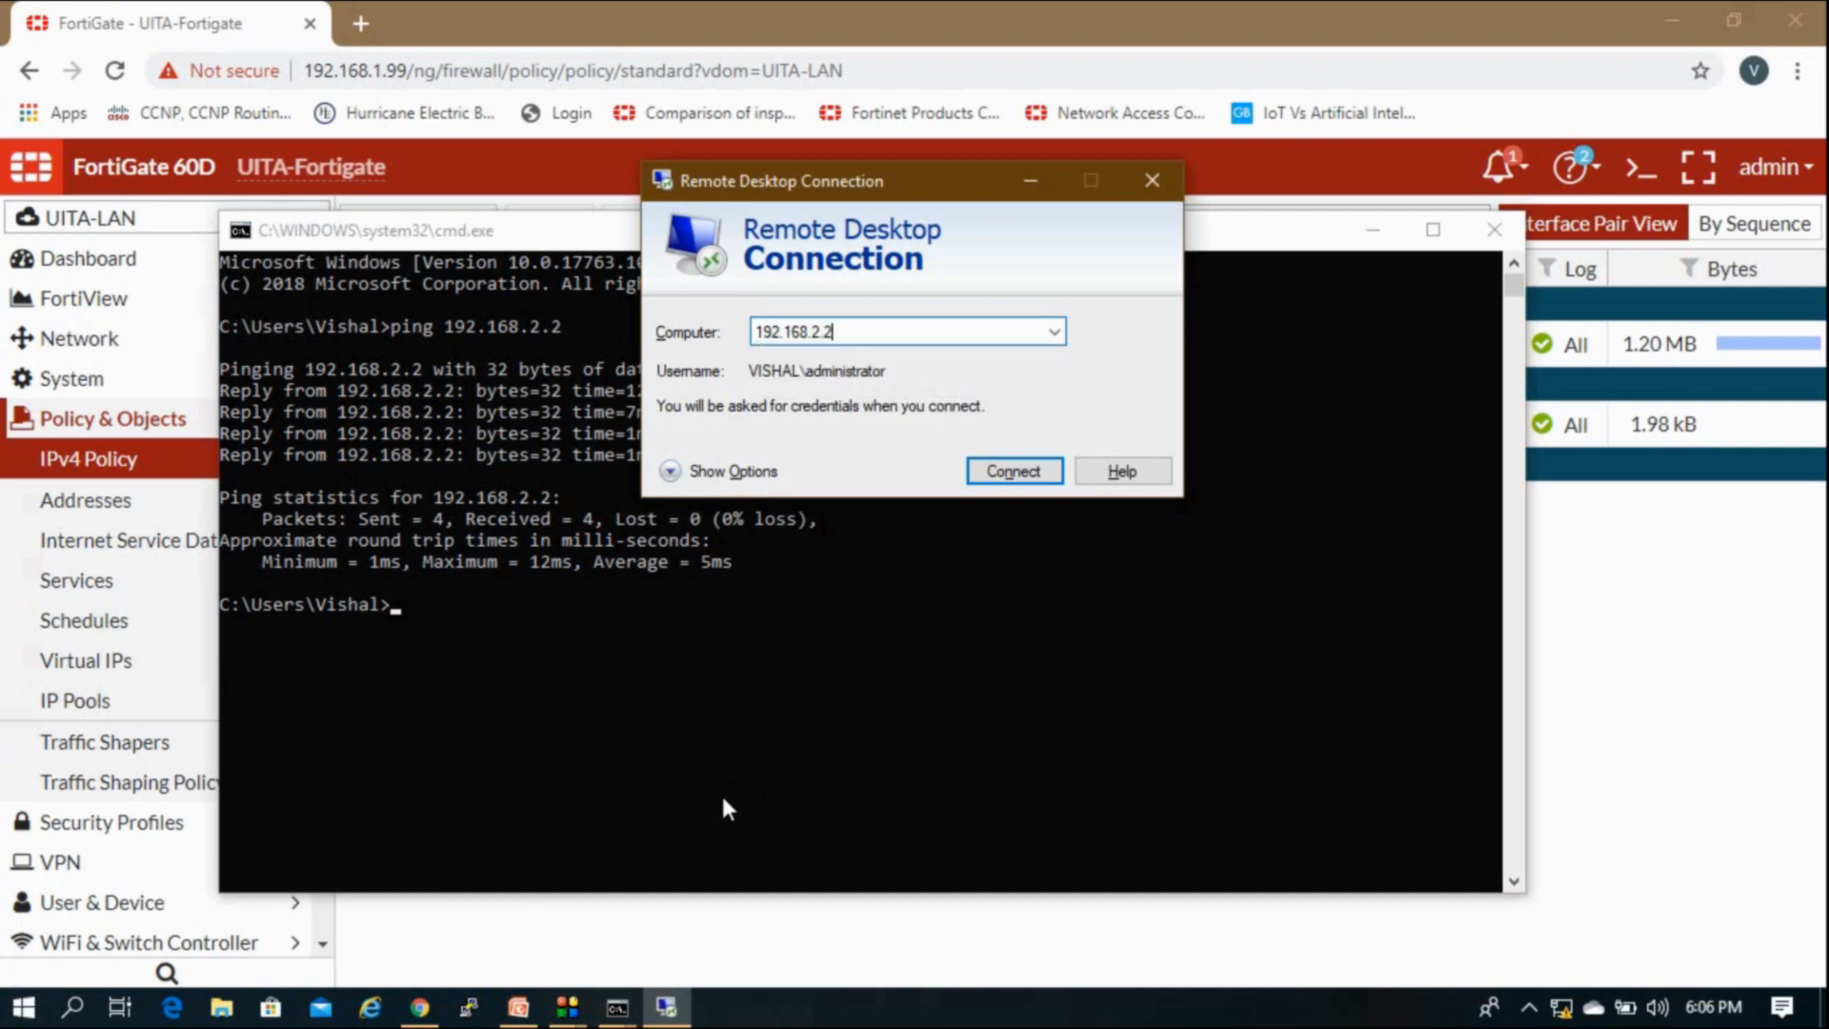
{"action": "key", "text": "Return"}
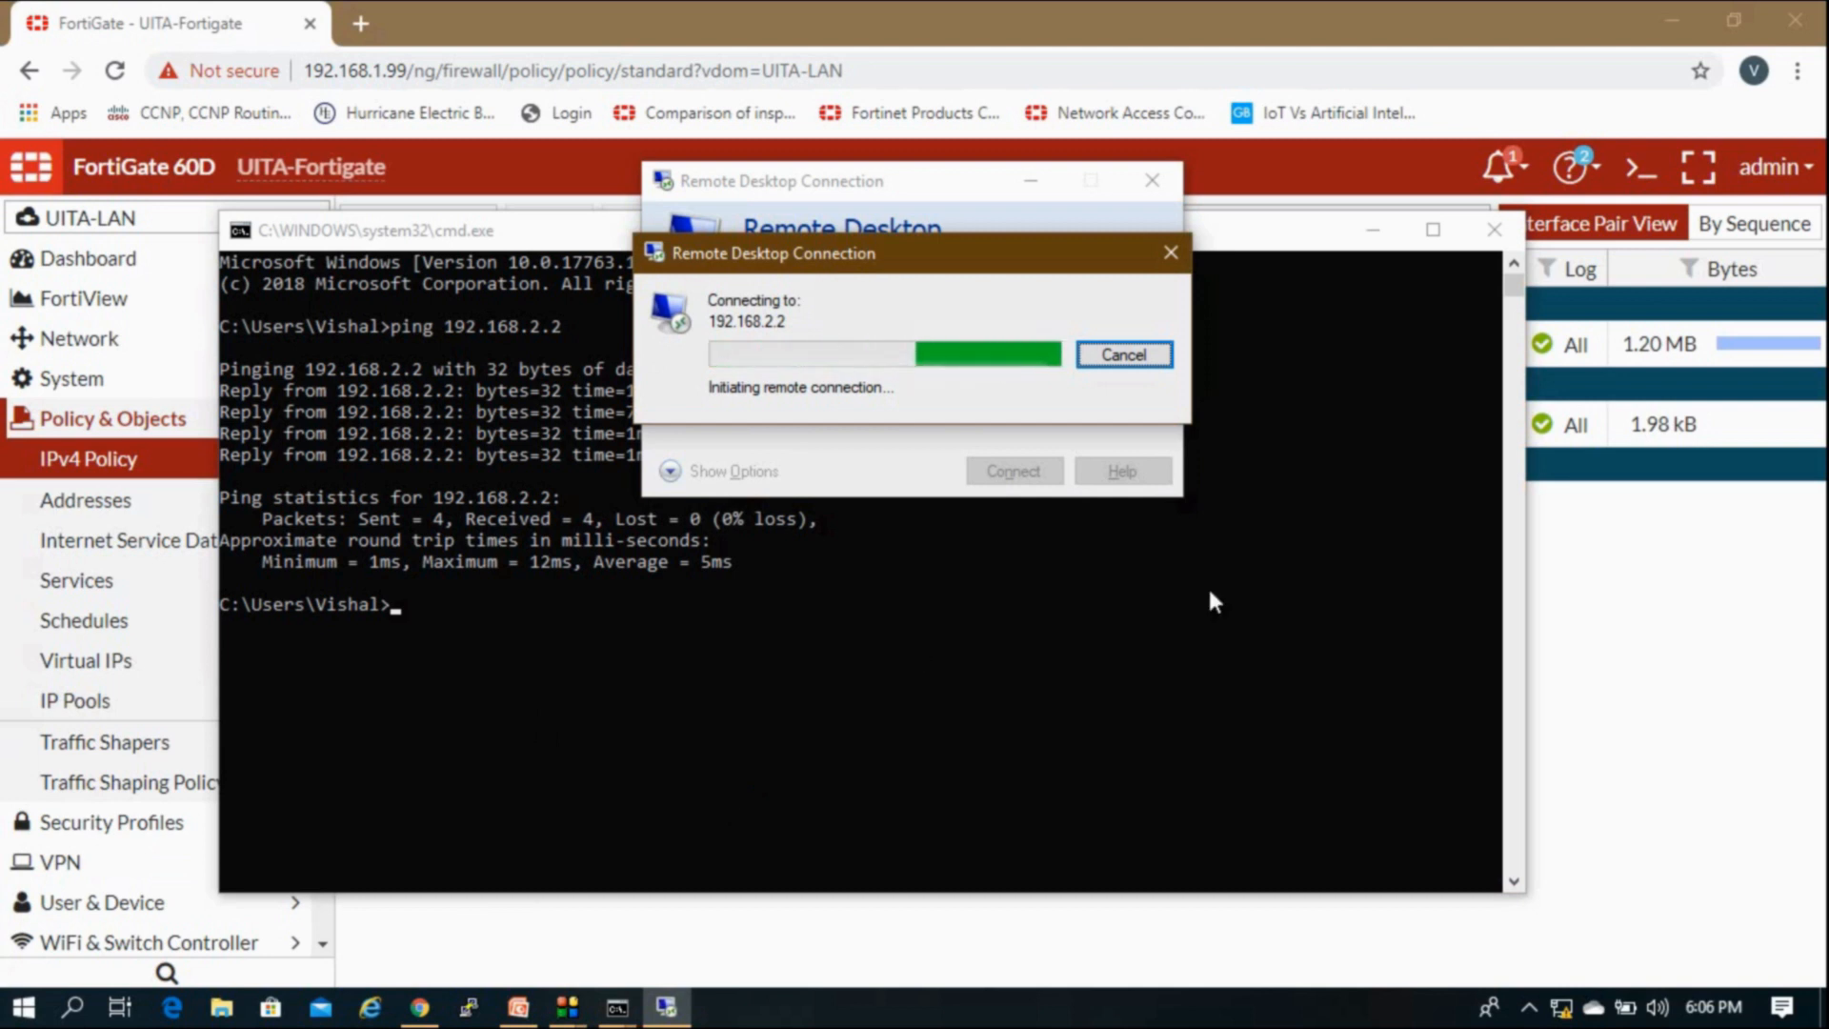
{"action": "left_click", "coordinate": [1615, 545]}
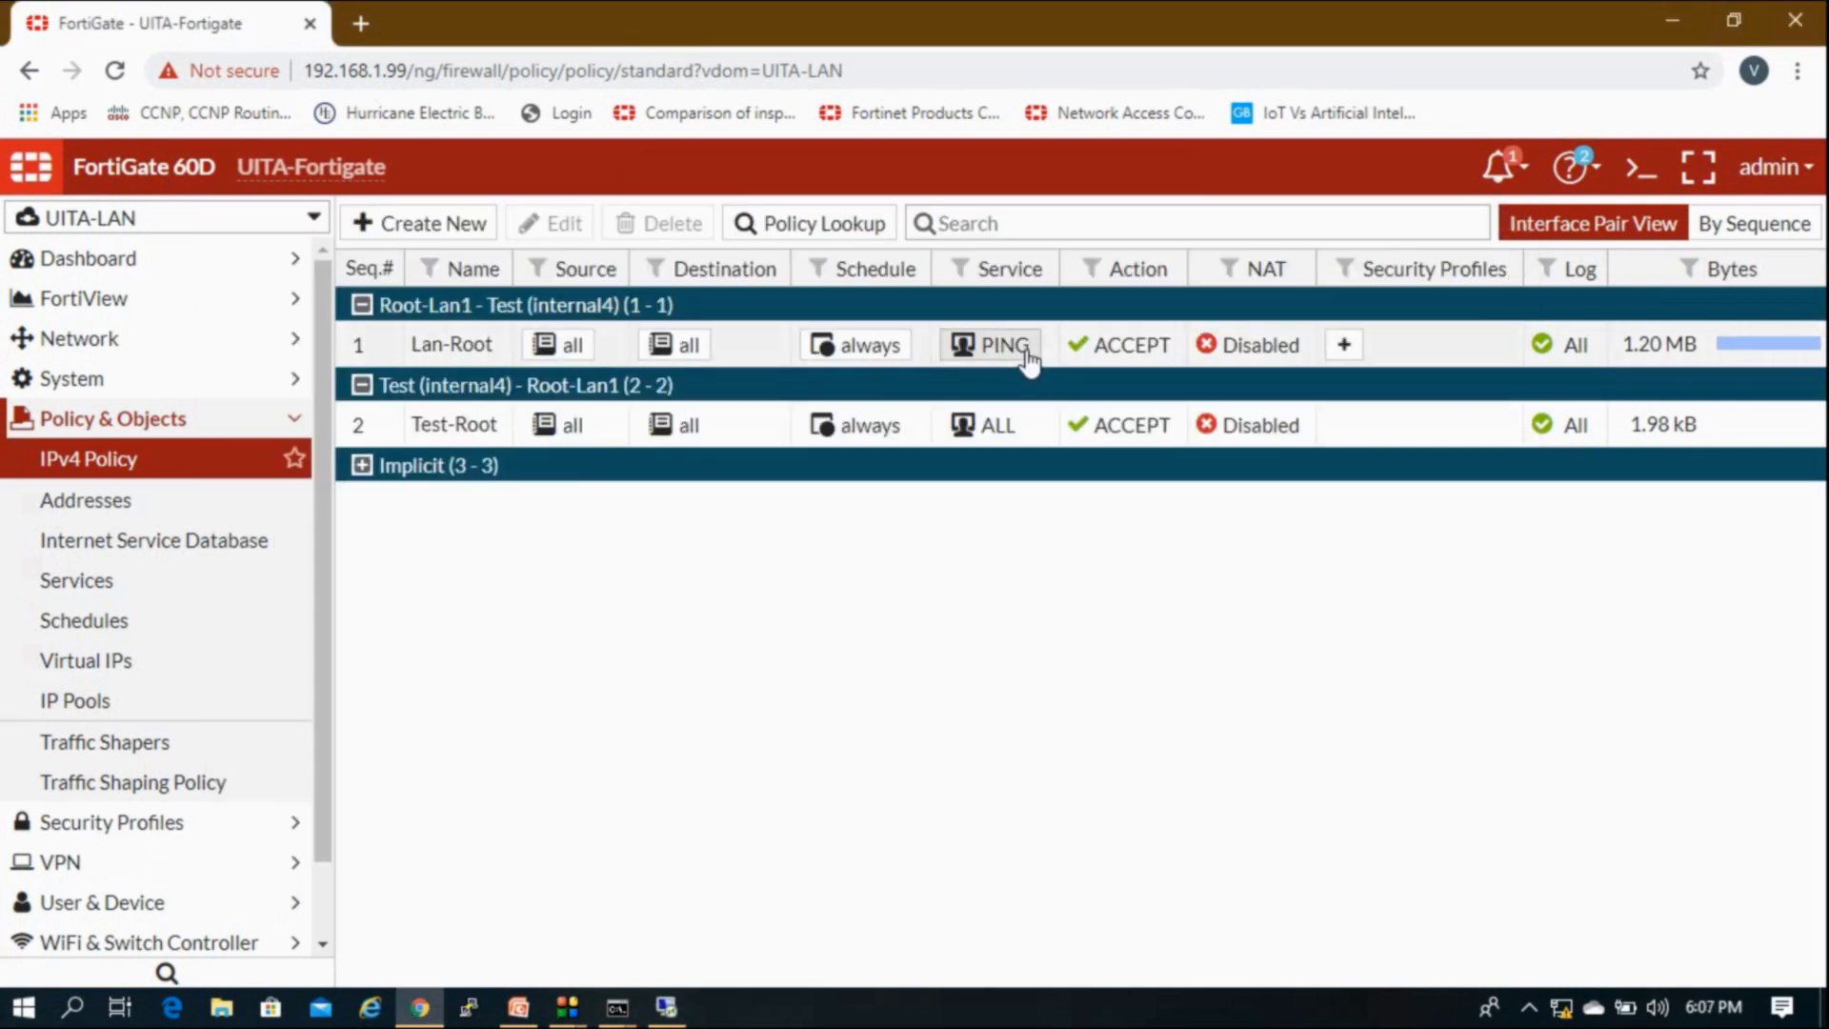
Step: Show Lan-Root in FortiView and review its Destinations, Sessions, Applications, Countries and Sources tabs
{"action": "right_click", "coordinate": [1413, 345]}
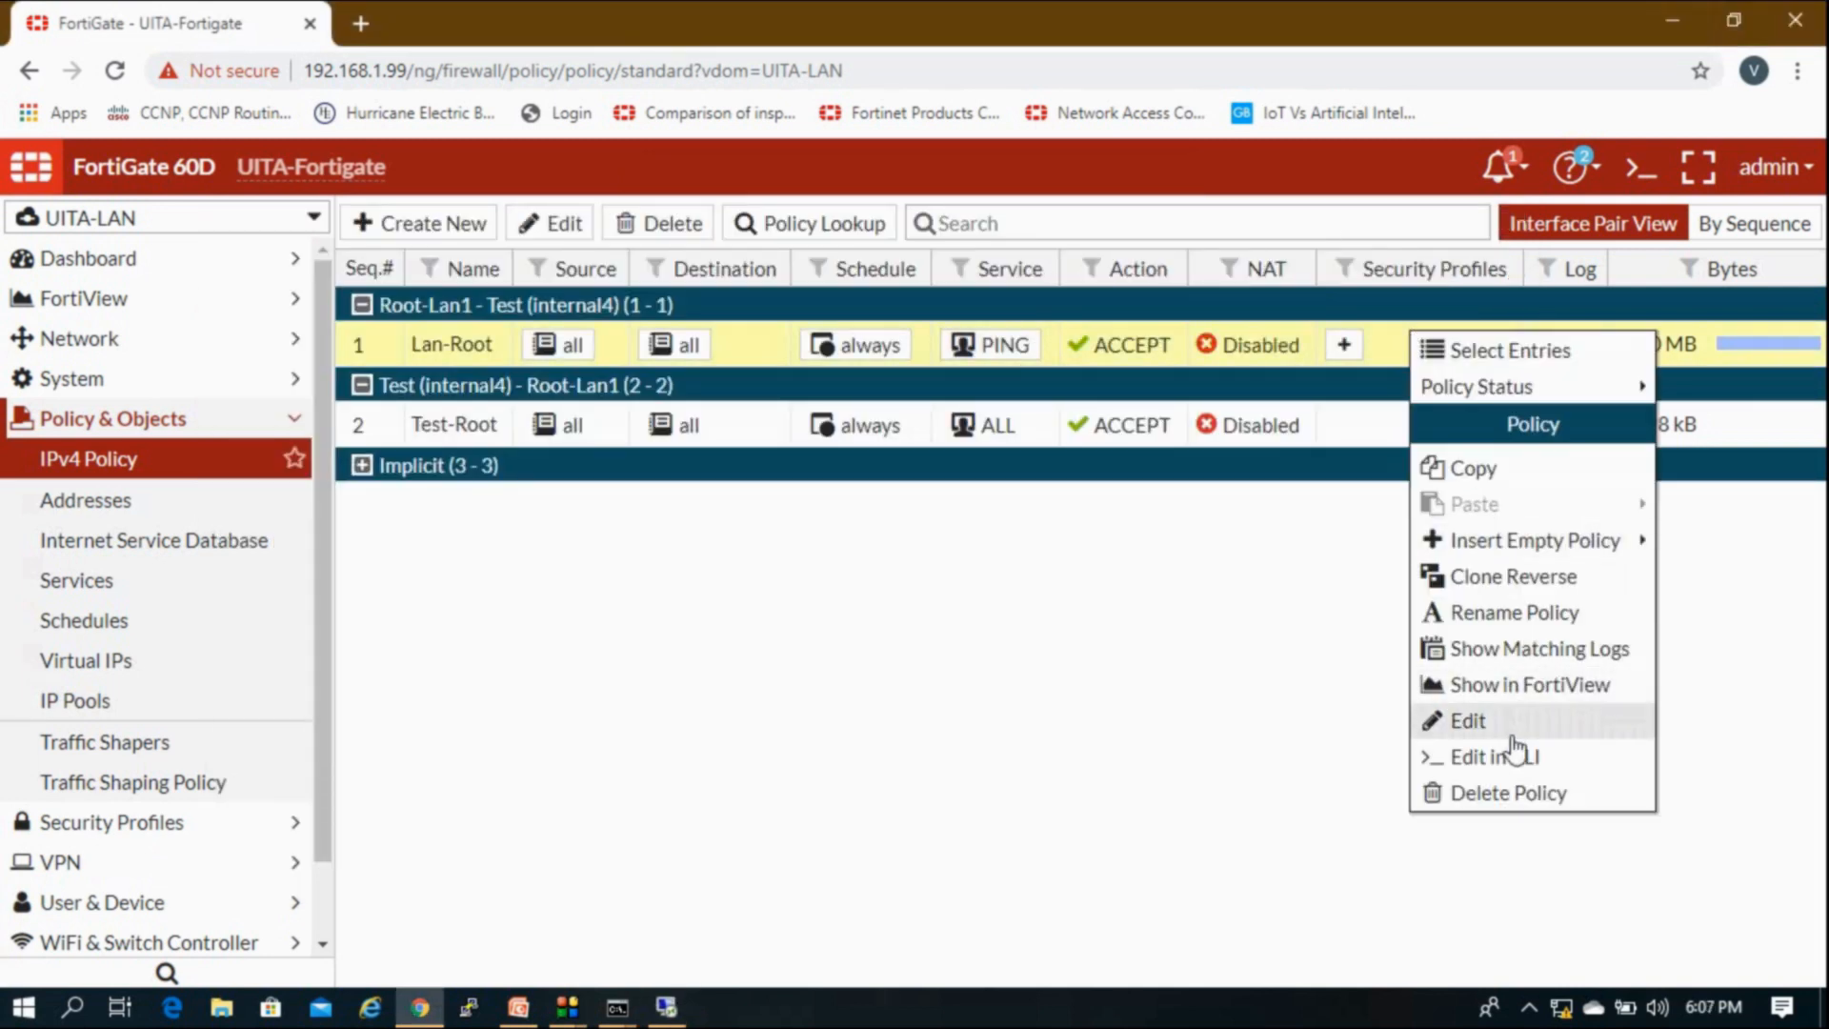
{"action": "left_click", "coordinate": [1520, 691]}
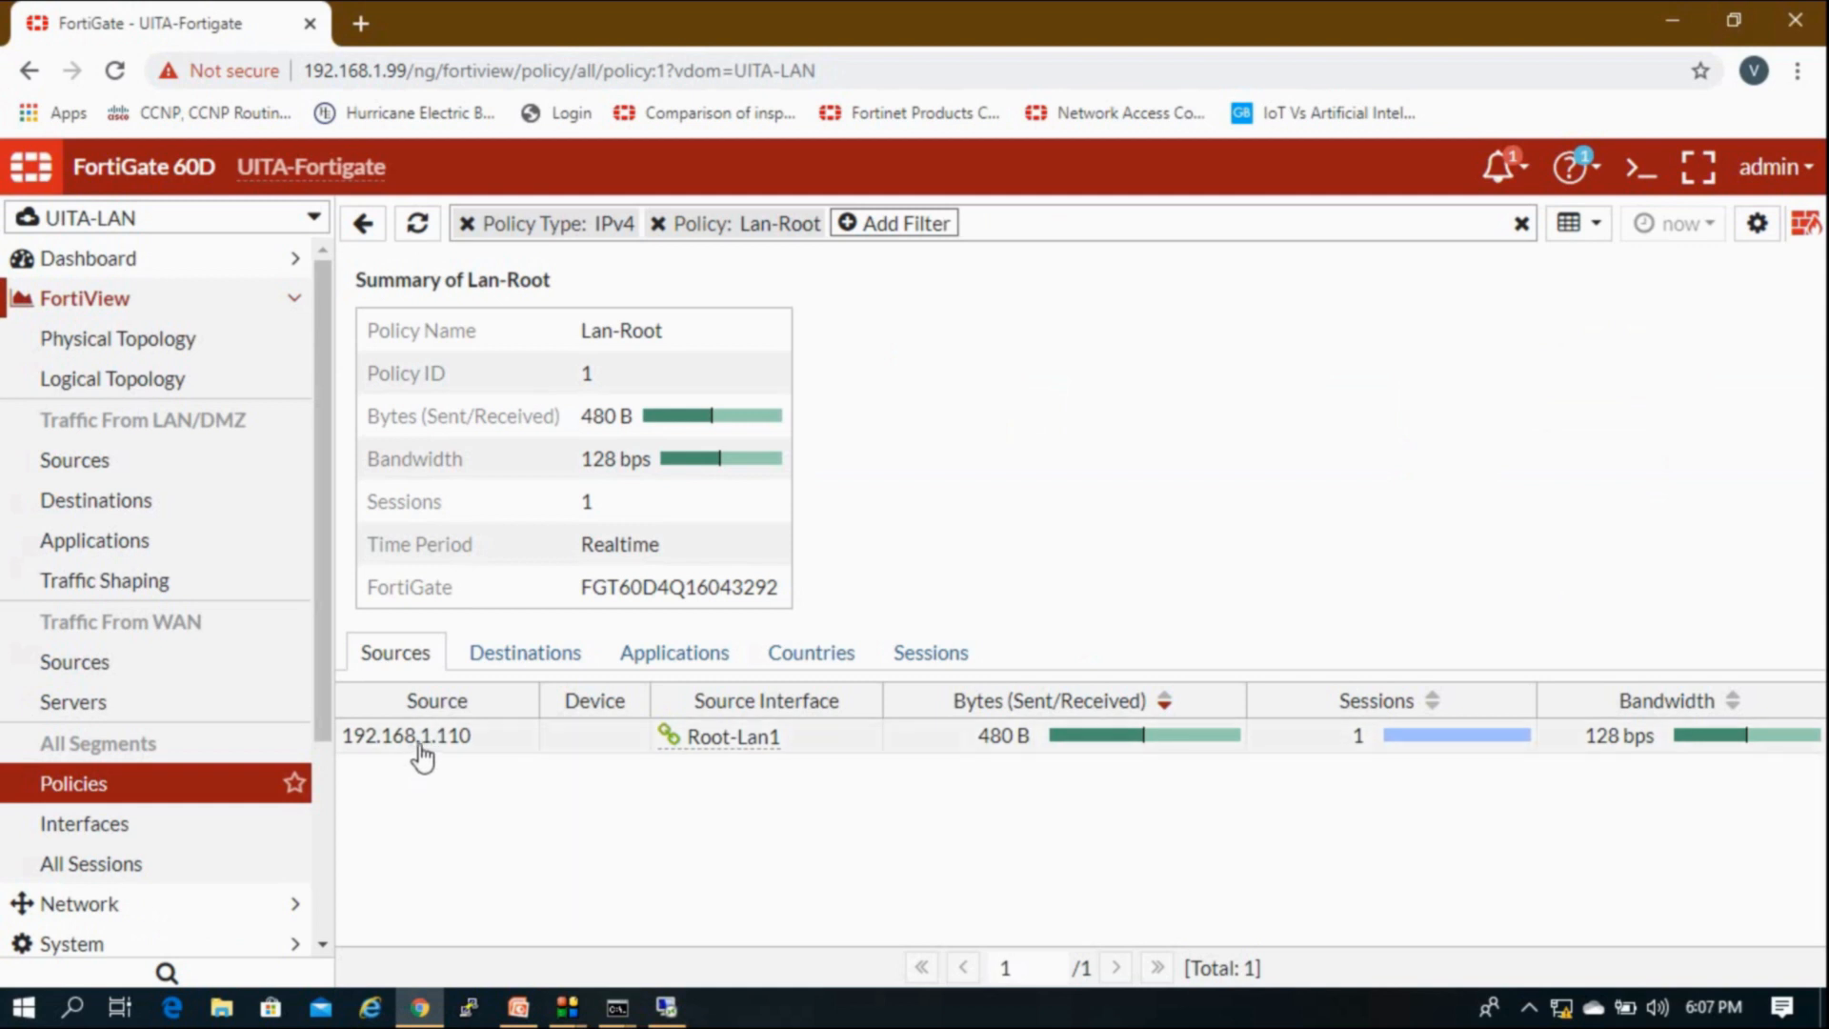
{"action": "left_click", "coordinate": [525, 653]}
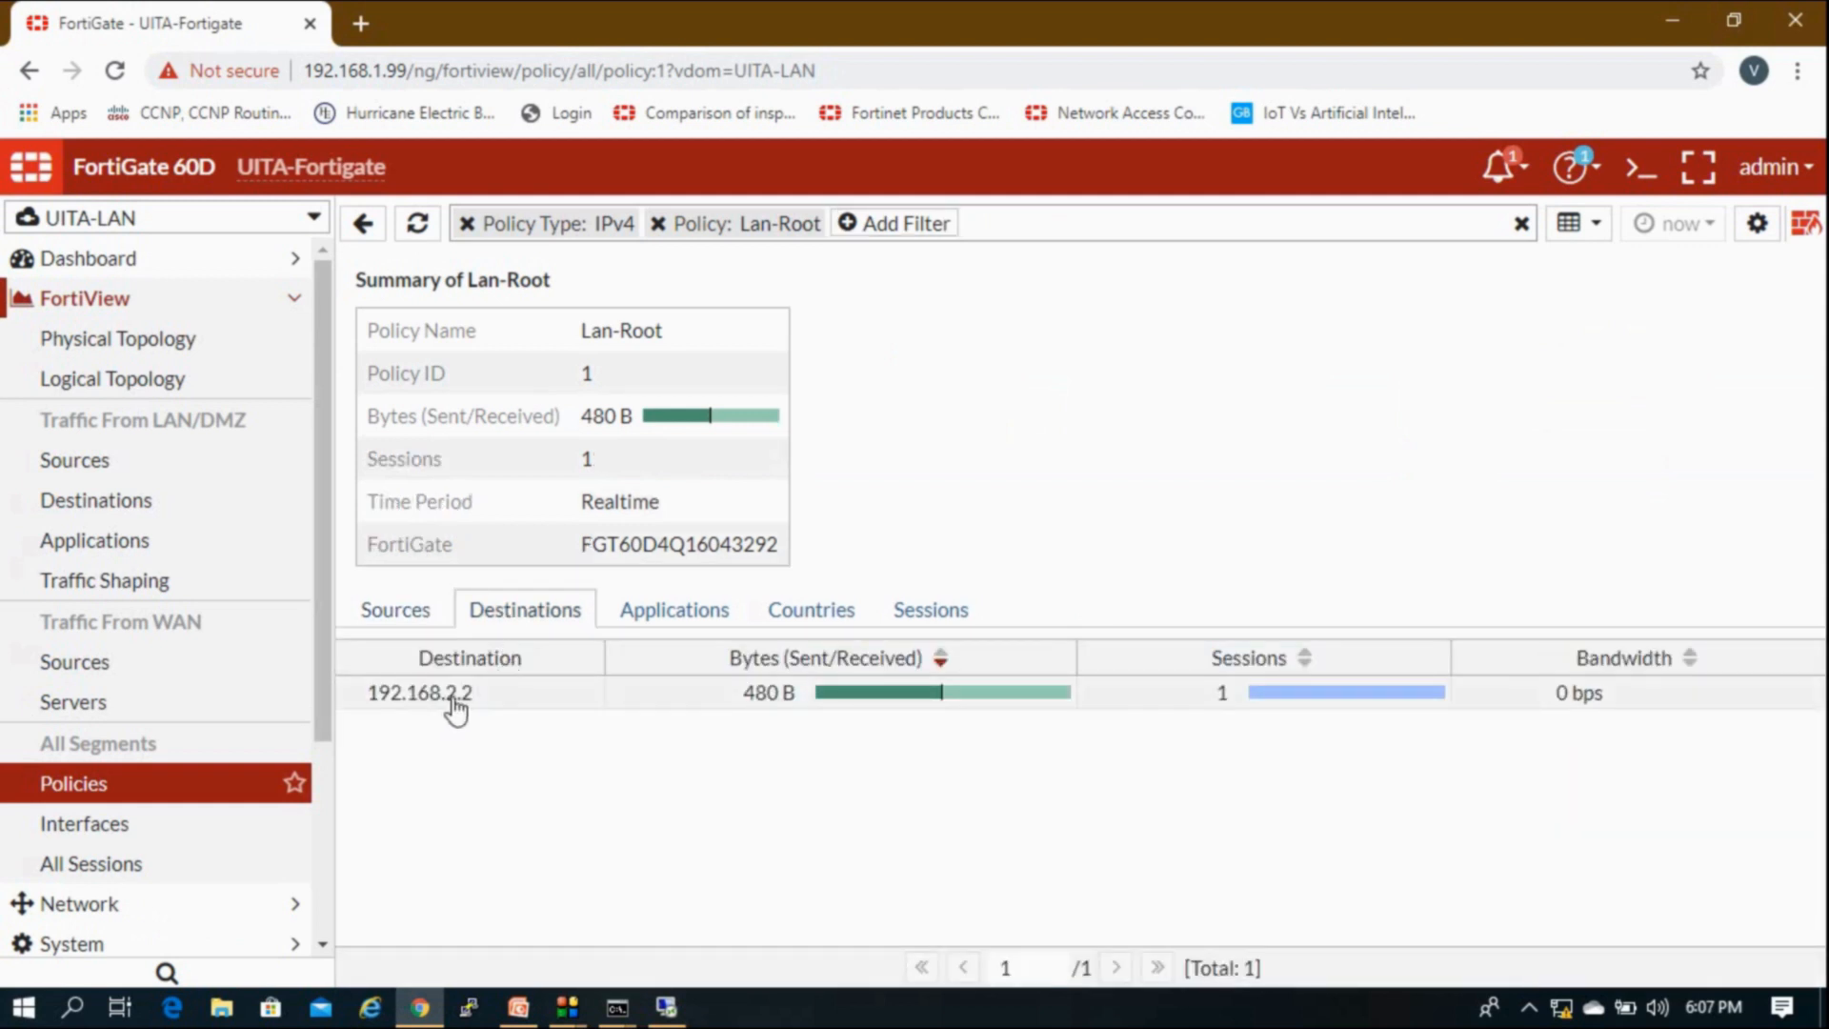
{"action": "left_click", "coordinate": [931, 625]}
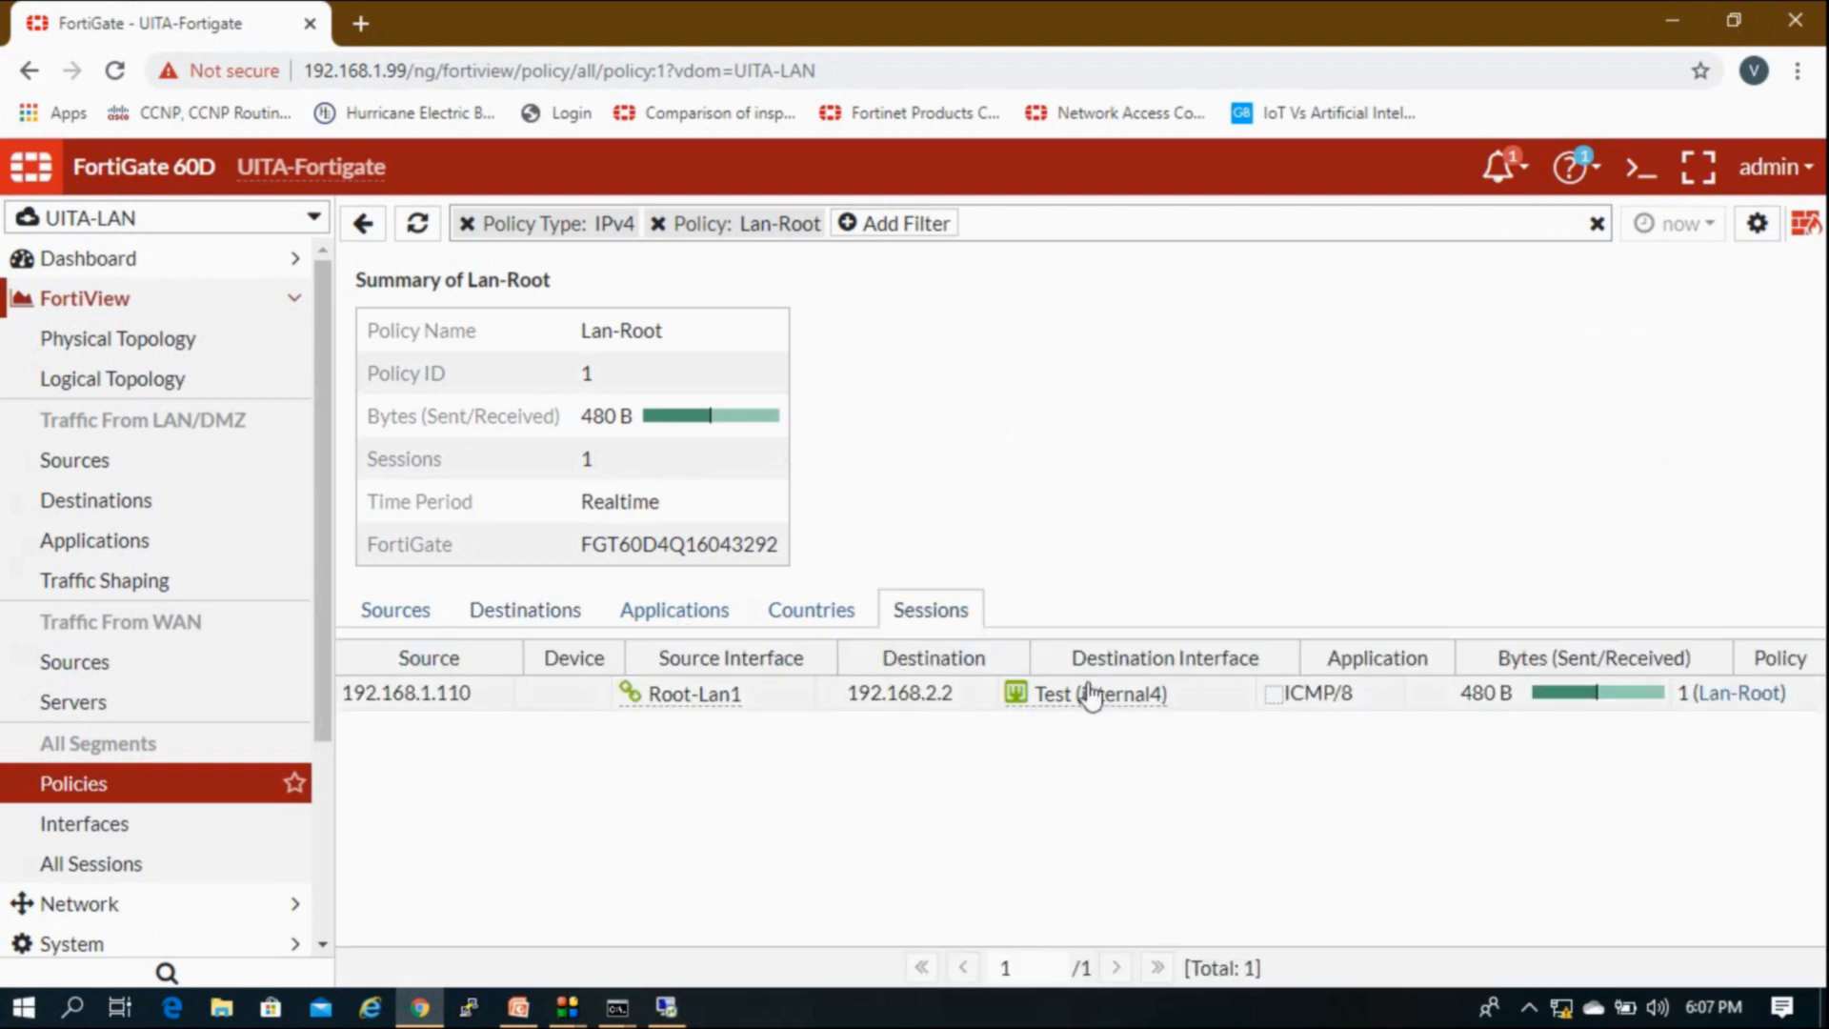
{"action": "left_click", "coordinate": [726, 624]}
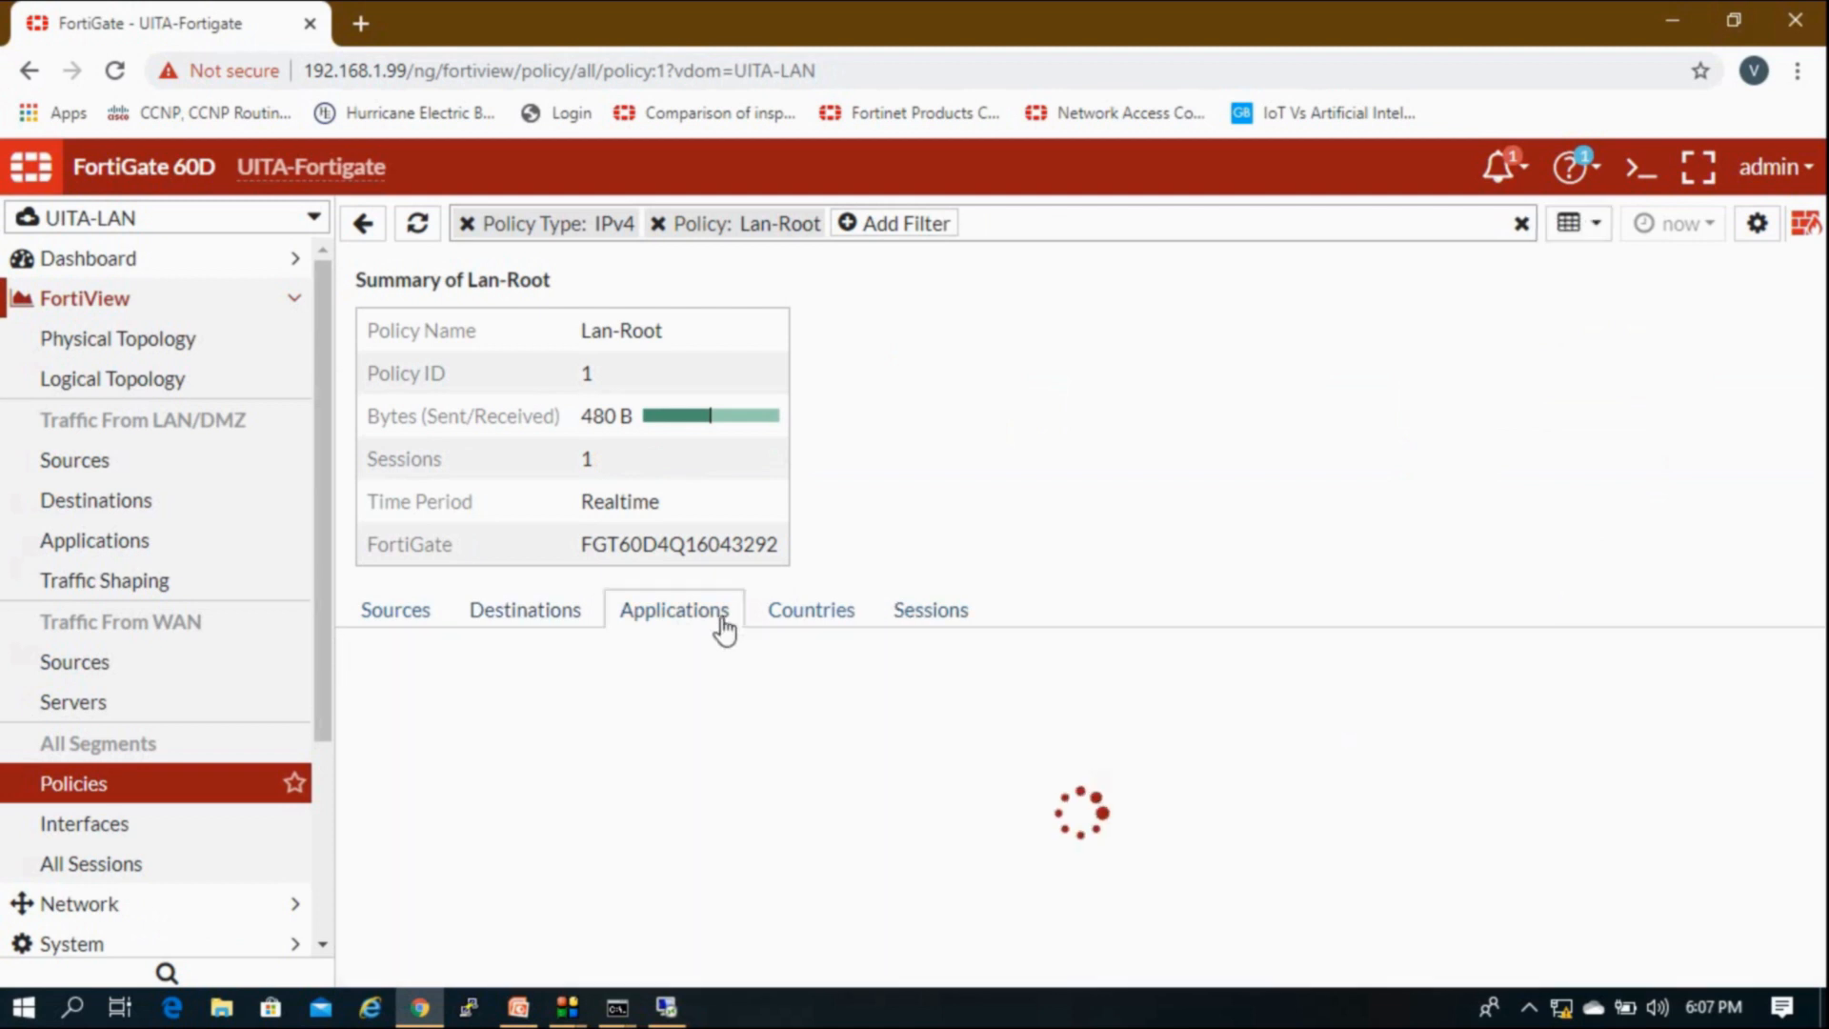
{"action": "left_click", "coordinate": [795, 577]}
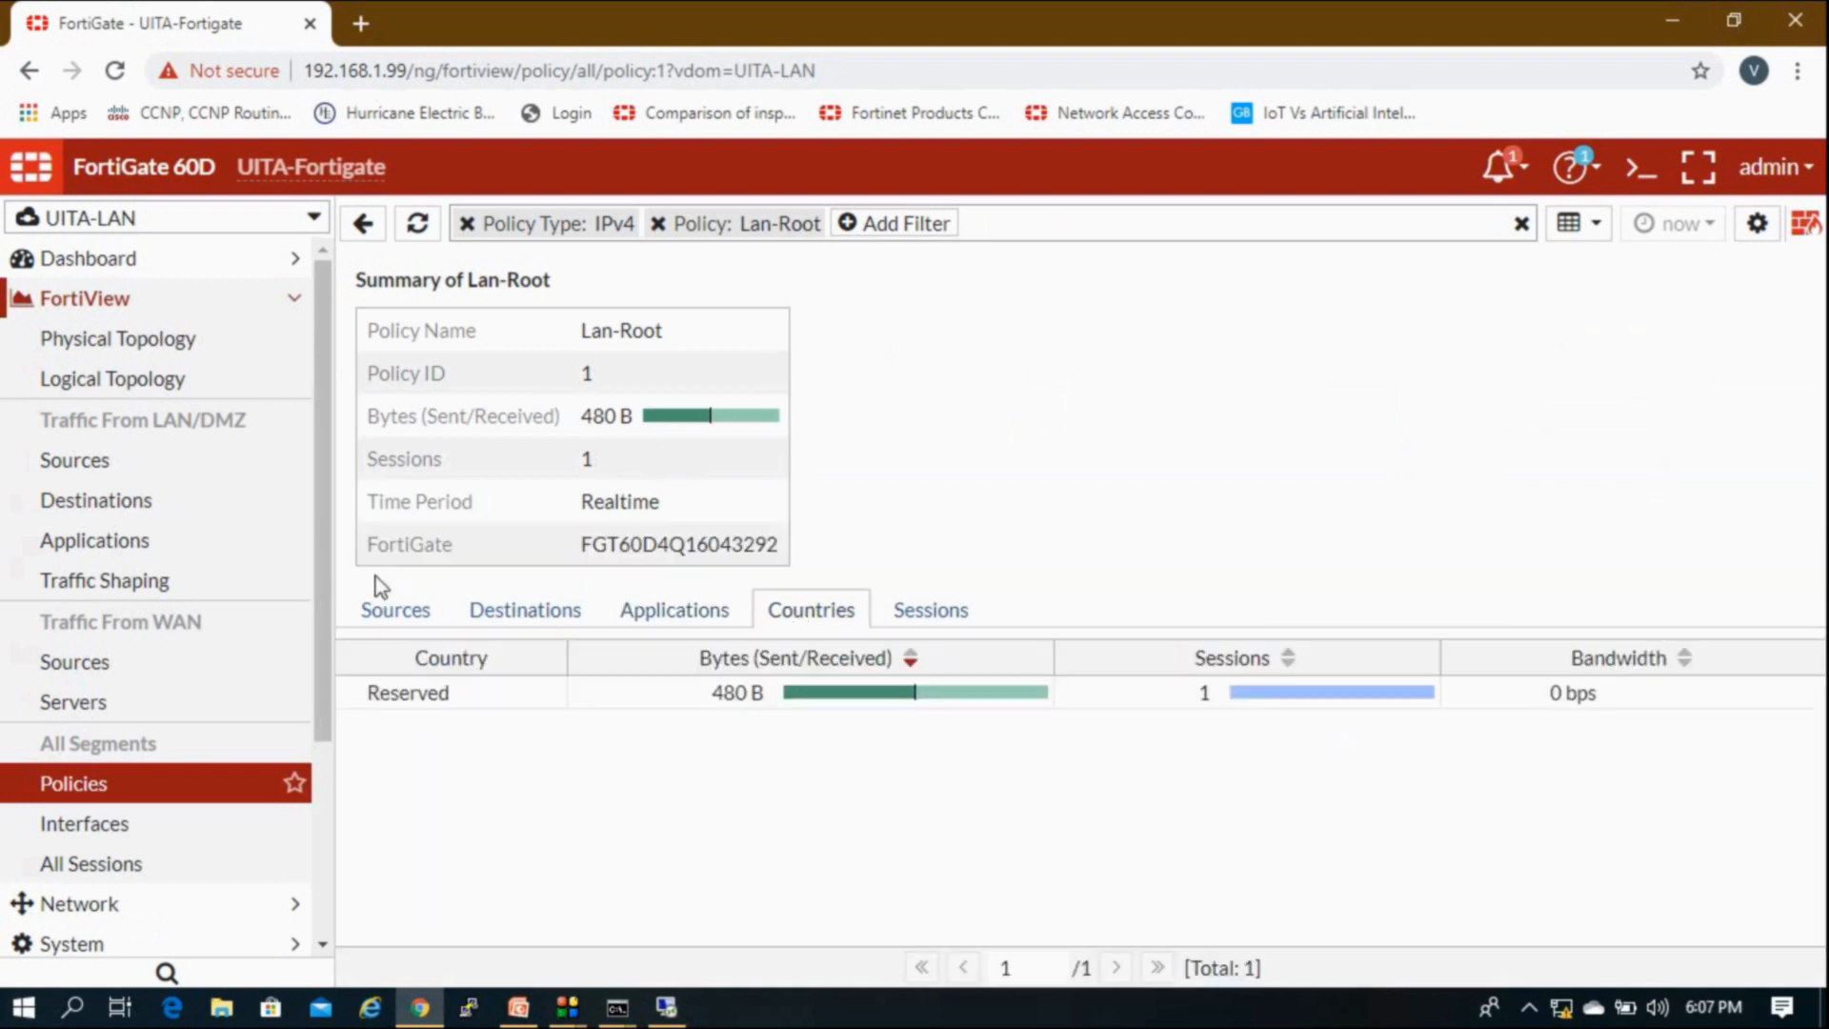
{"action": "left_click", "coordinate": [414, 615]}
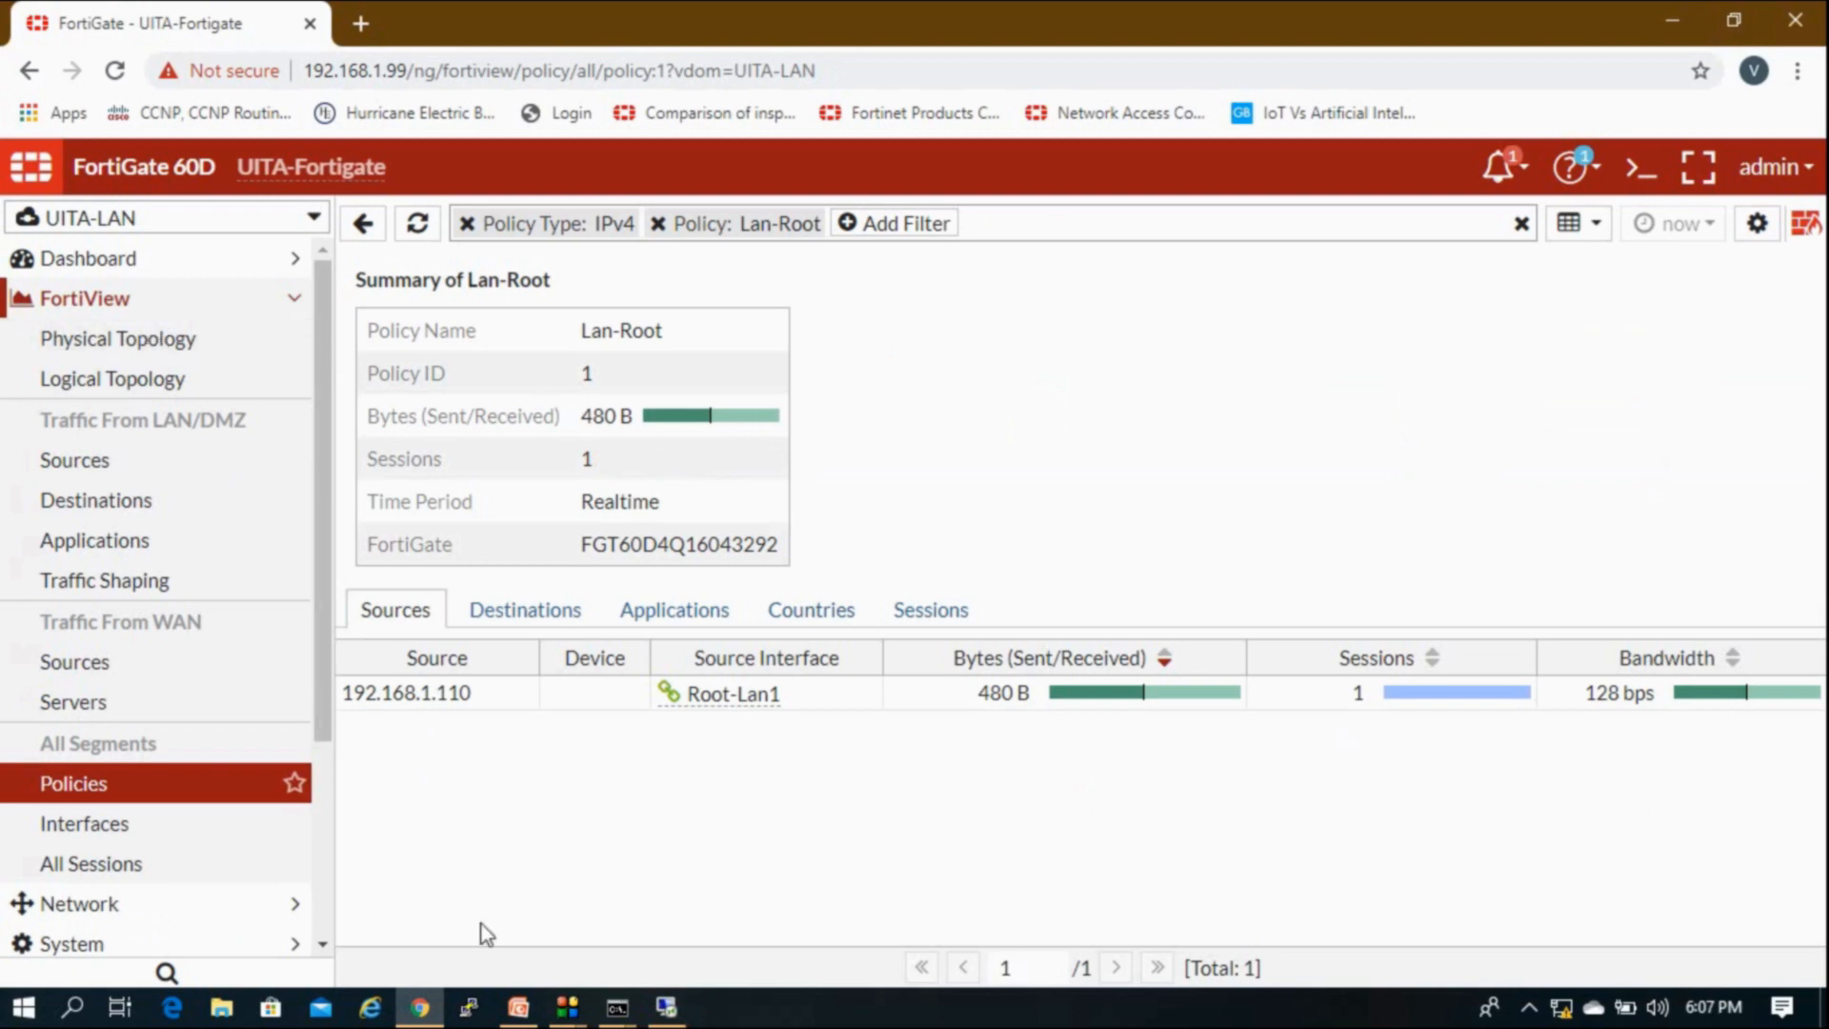
Step: Dismiss the Remote Desktop error, close that window, and return to FortiGate
{"action": "left_click", "coordinate": [667, 1007]}
{"action": "left_click", "coordinate": [1140, 568]}
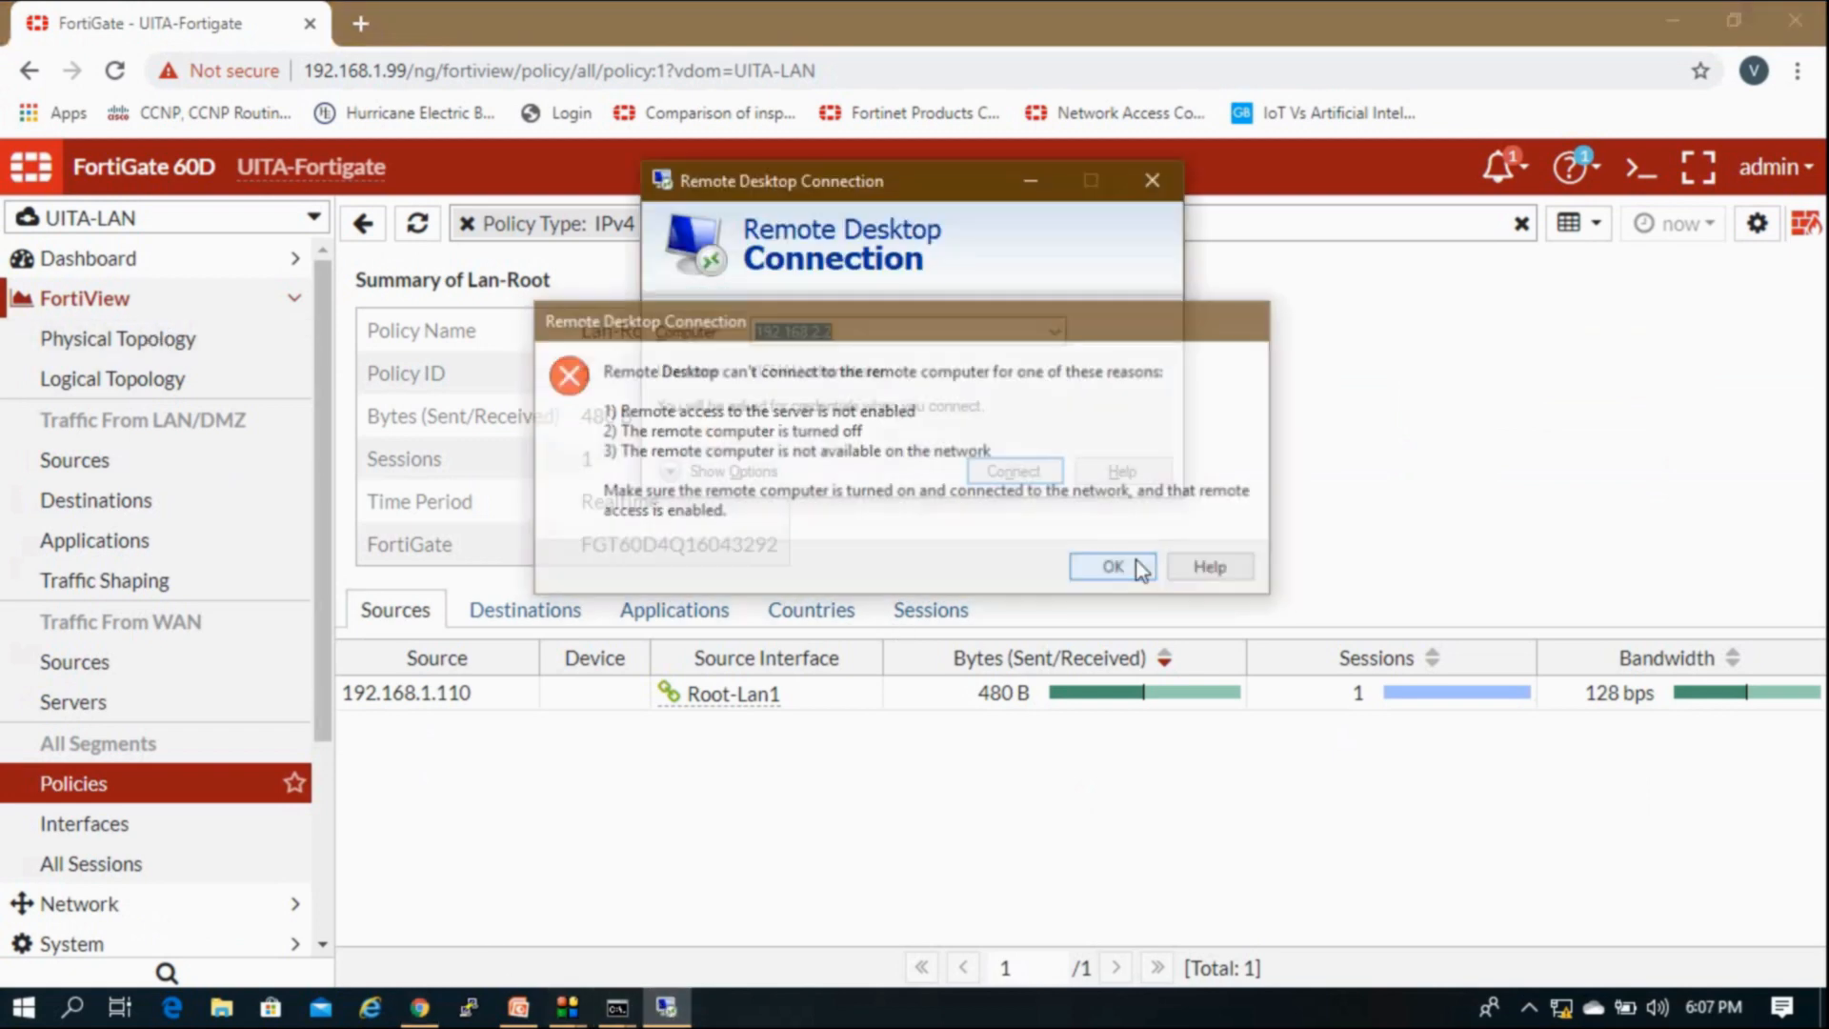
{"action": "left_click", "coordinate": [1152, 181]}
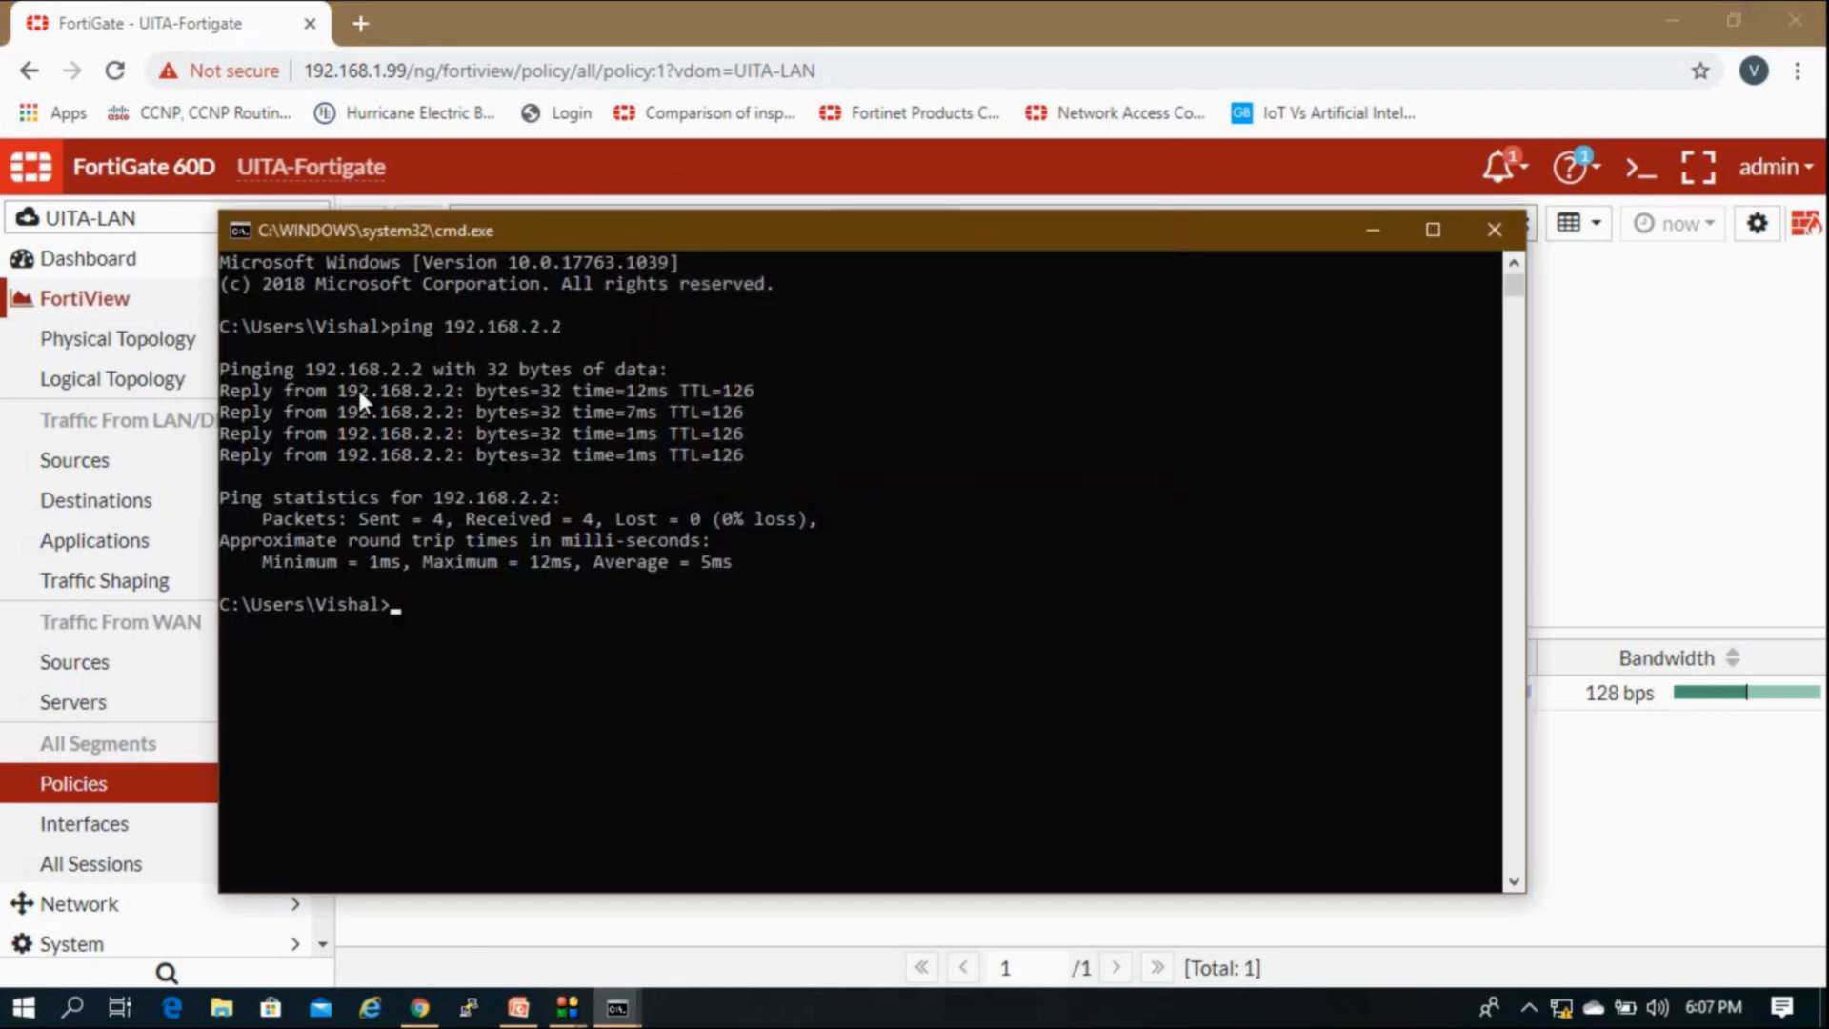
{"action": "left_click", "coordinate": [705, 162]}
{"action": "left_click", "coordinate": [196, 303]}
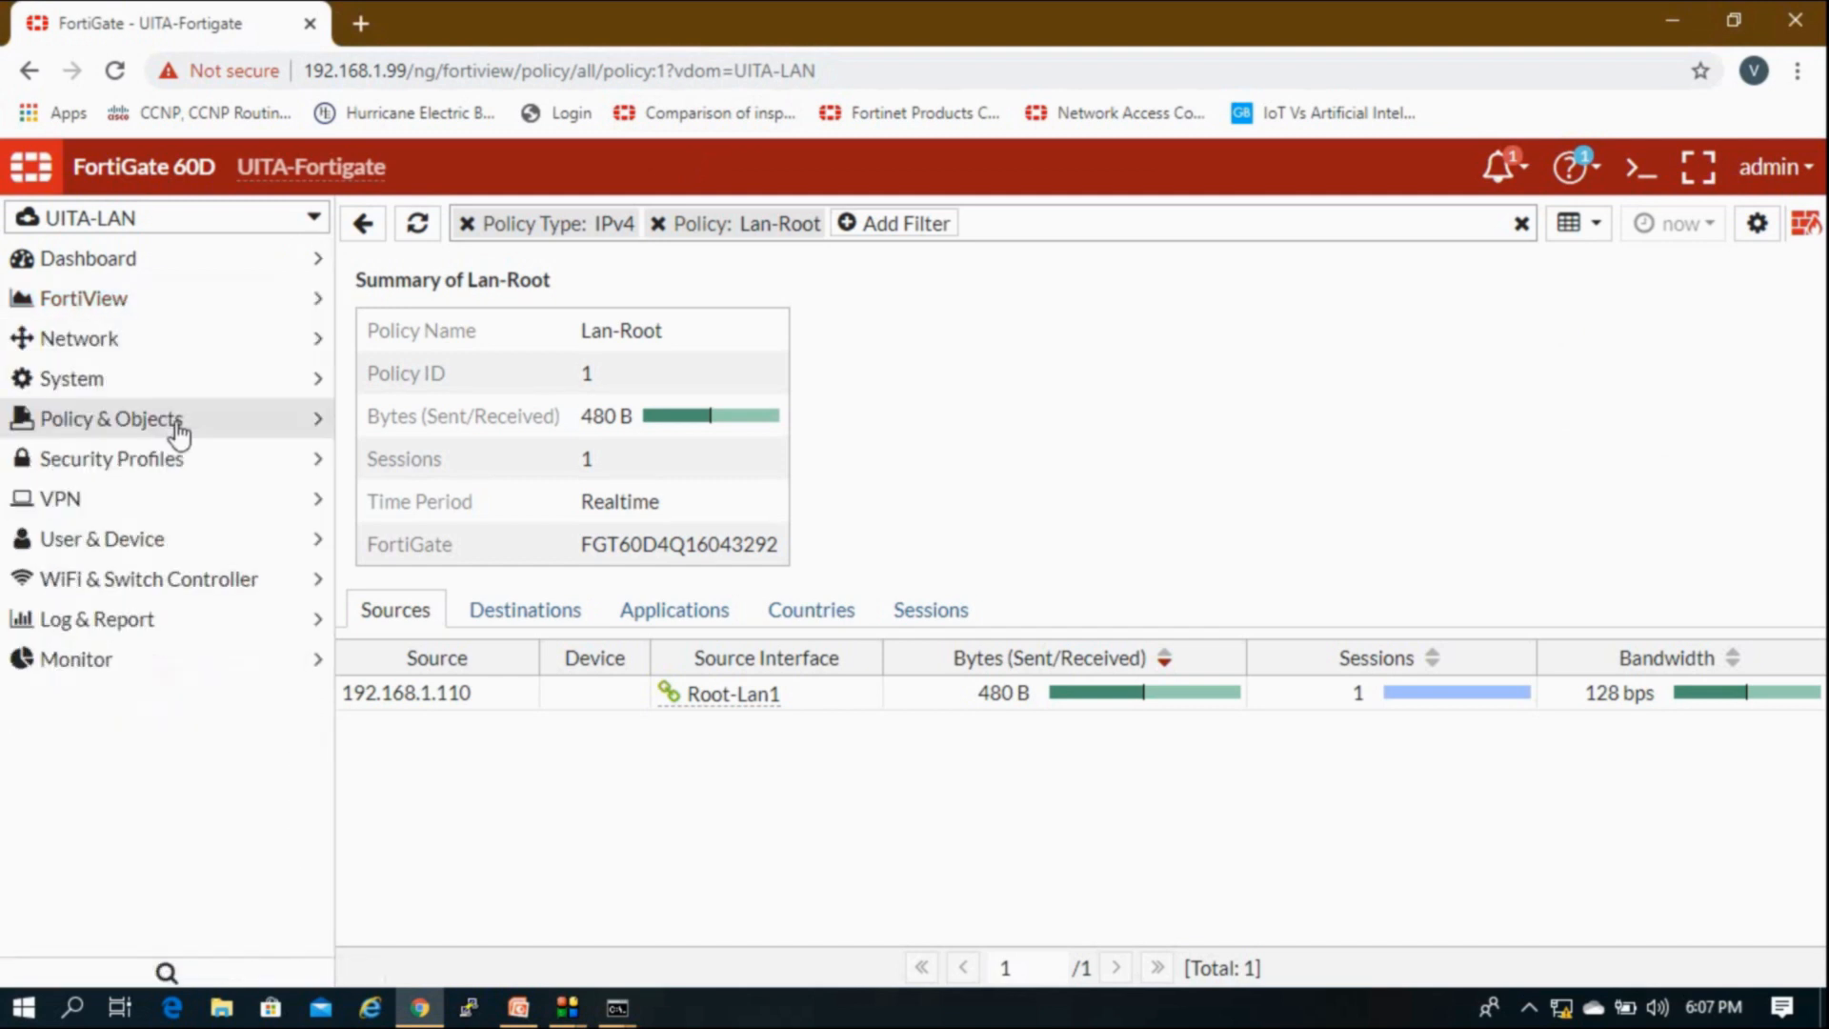
Step: Open Lan-Root from the IPv4 Policy list, replace its PING service with ALL, and save
{"action": "left_click", "coordinate": [177, 426]}
{"action": "left_click", "coordinate": [144, 464]}
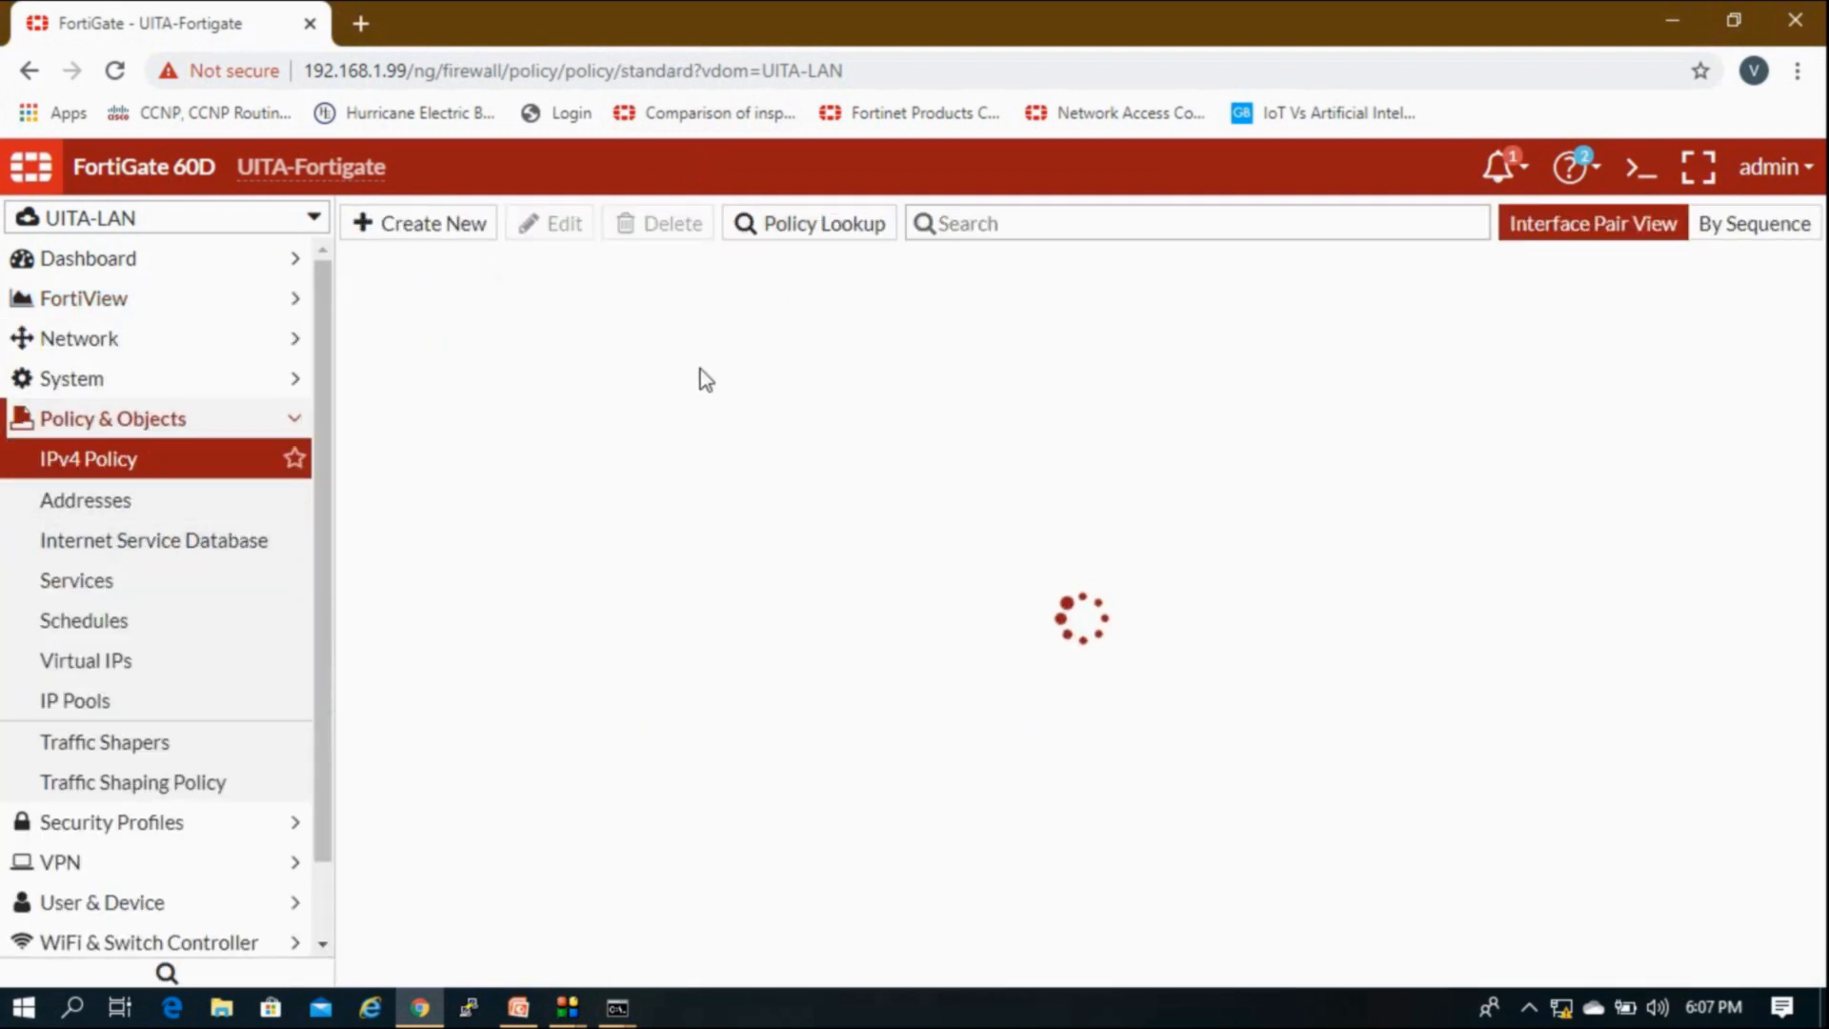
{"action": "left_click", "coordinate": [719, 365]}
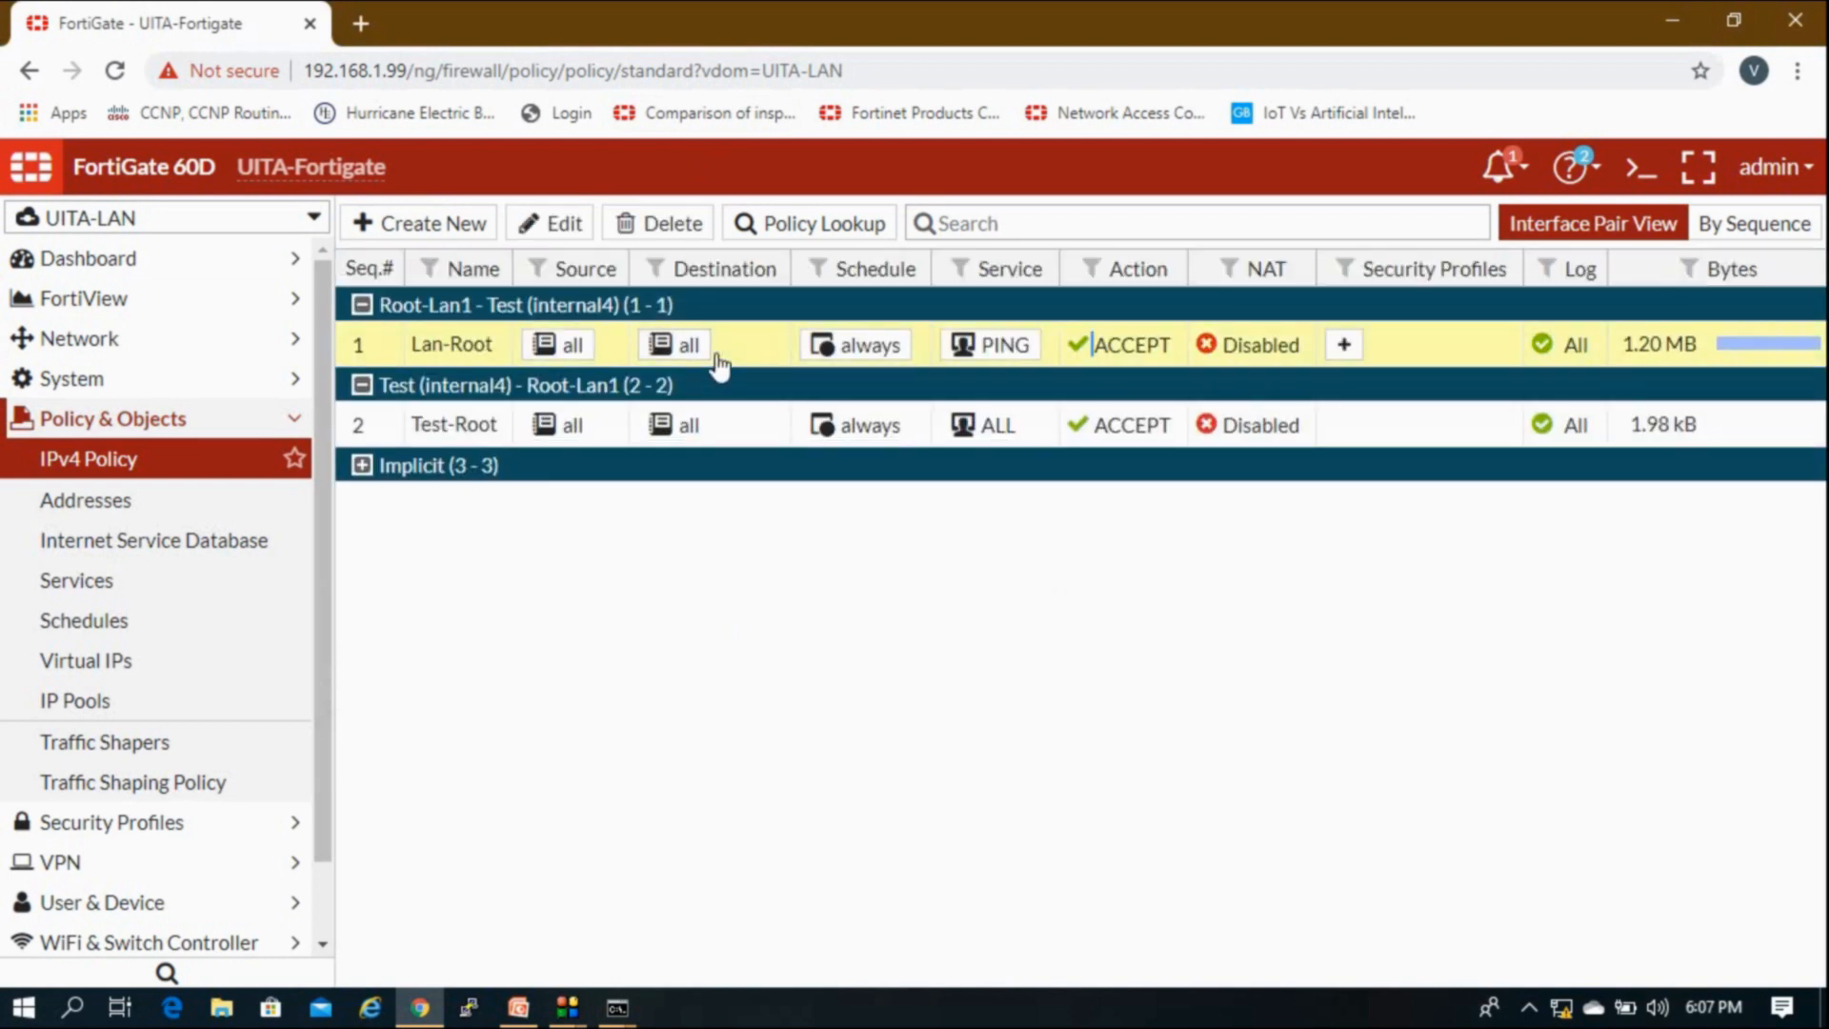
{"action": "double_click", "coordinate": [719, 365]}
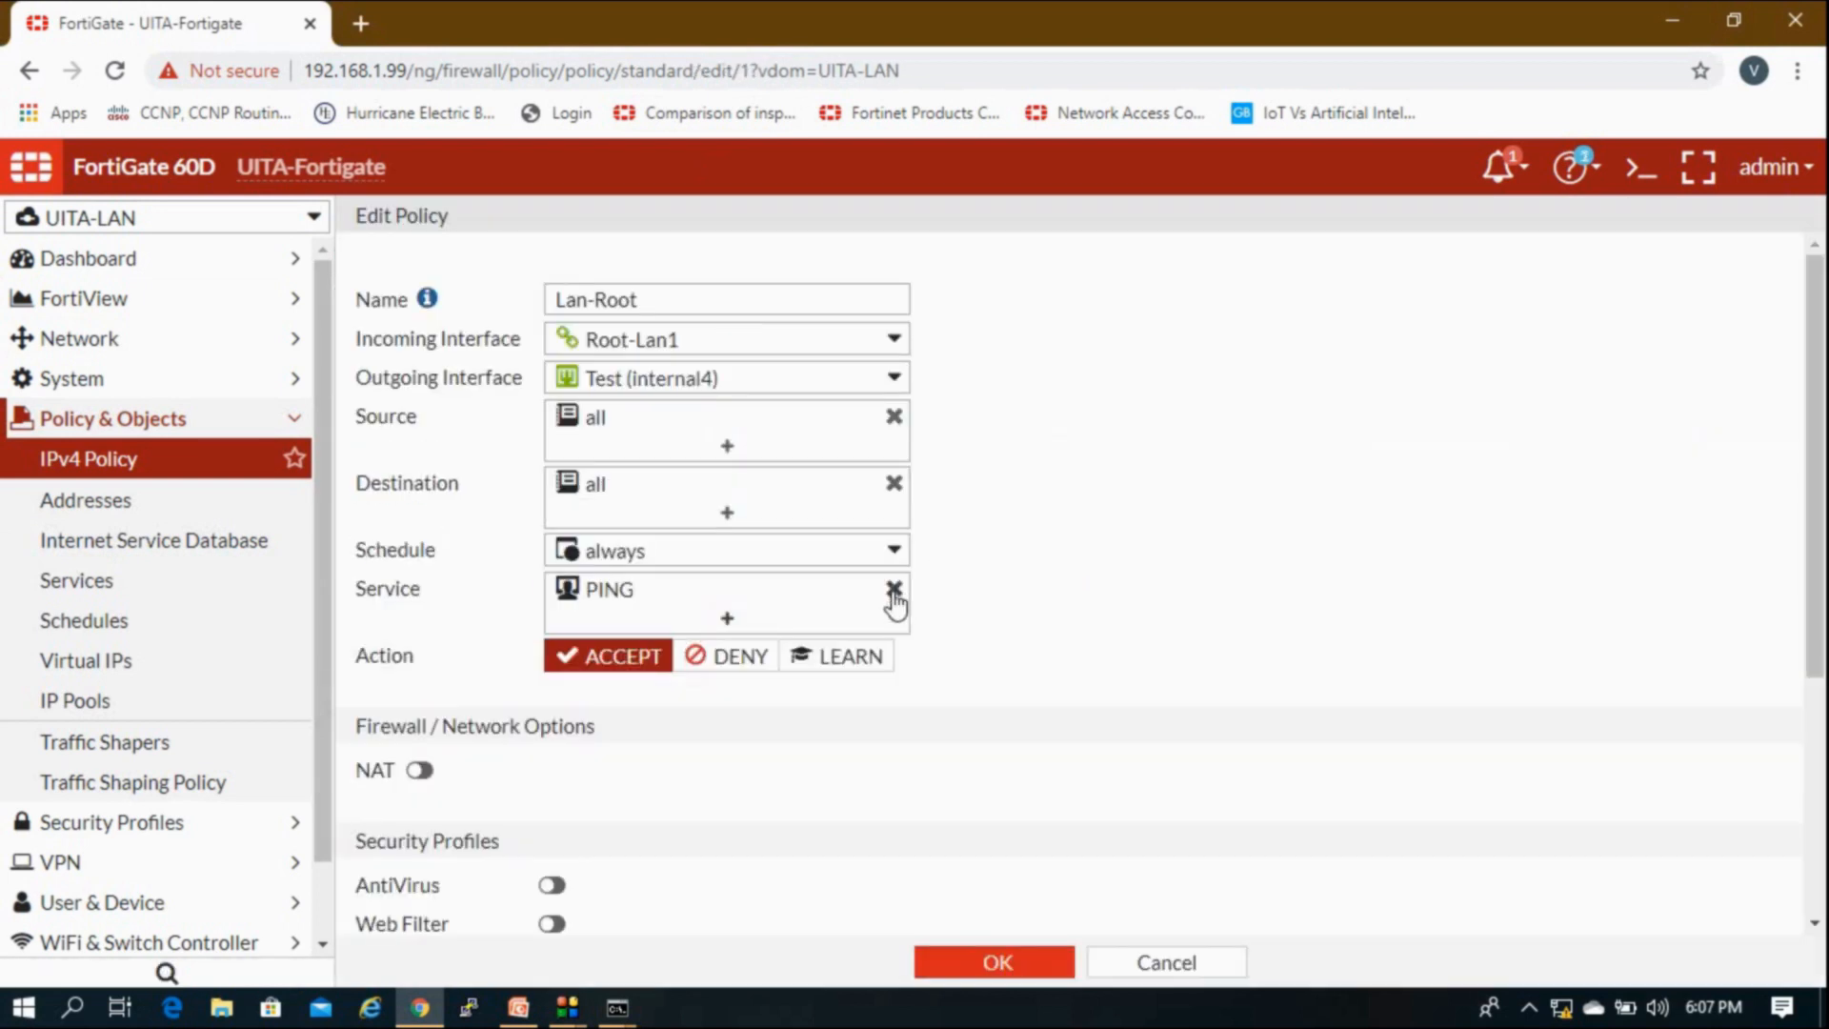
{"action": "left_click", "coordinate": [893, 589]}
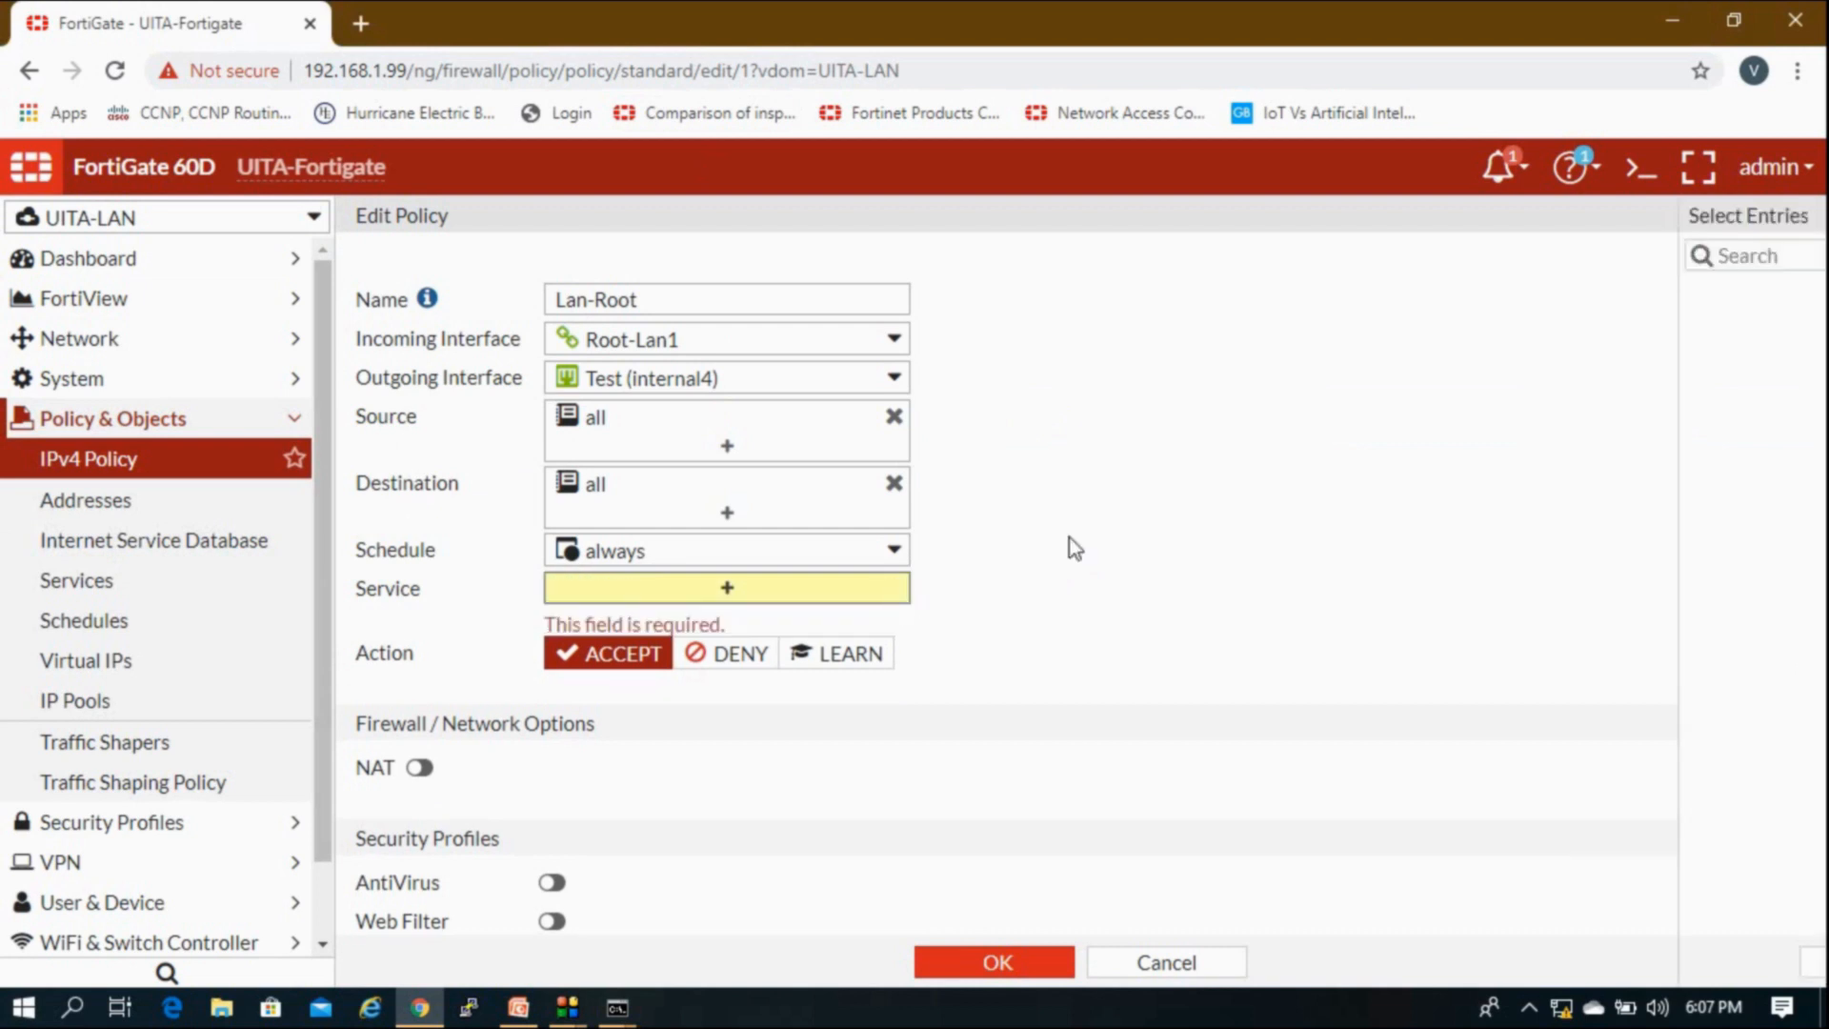
{"action": "left_click", "coordinate": [1535, 359]}
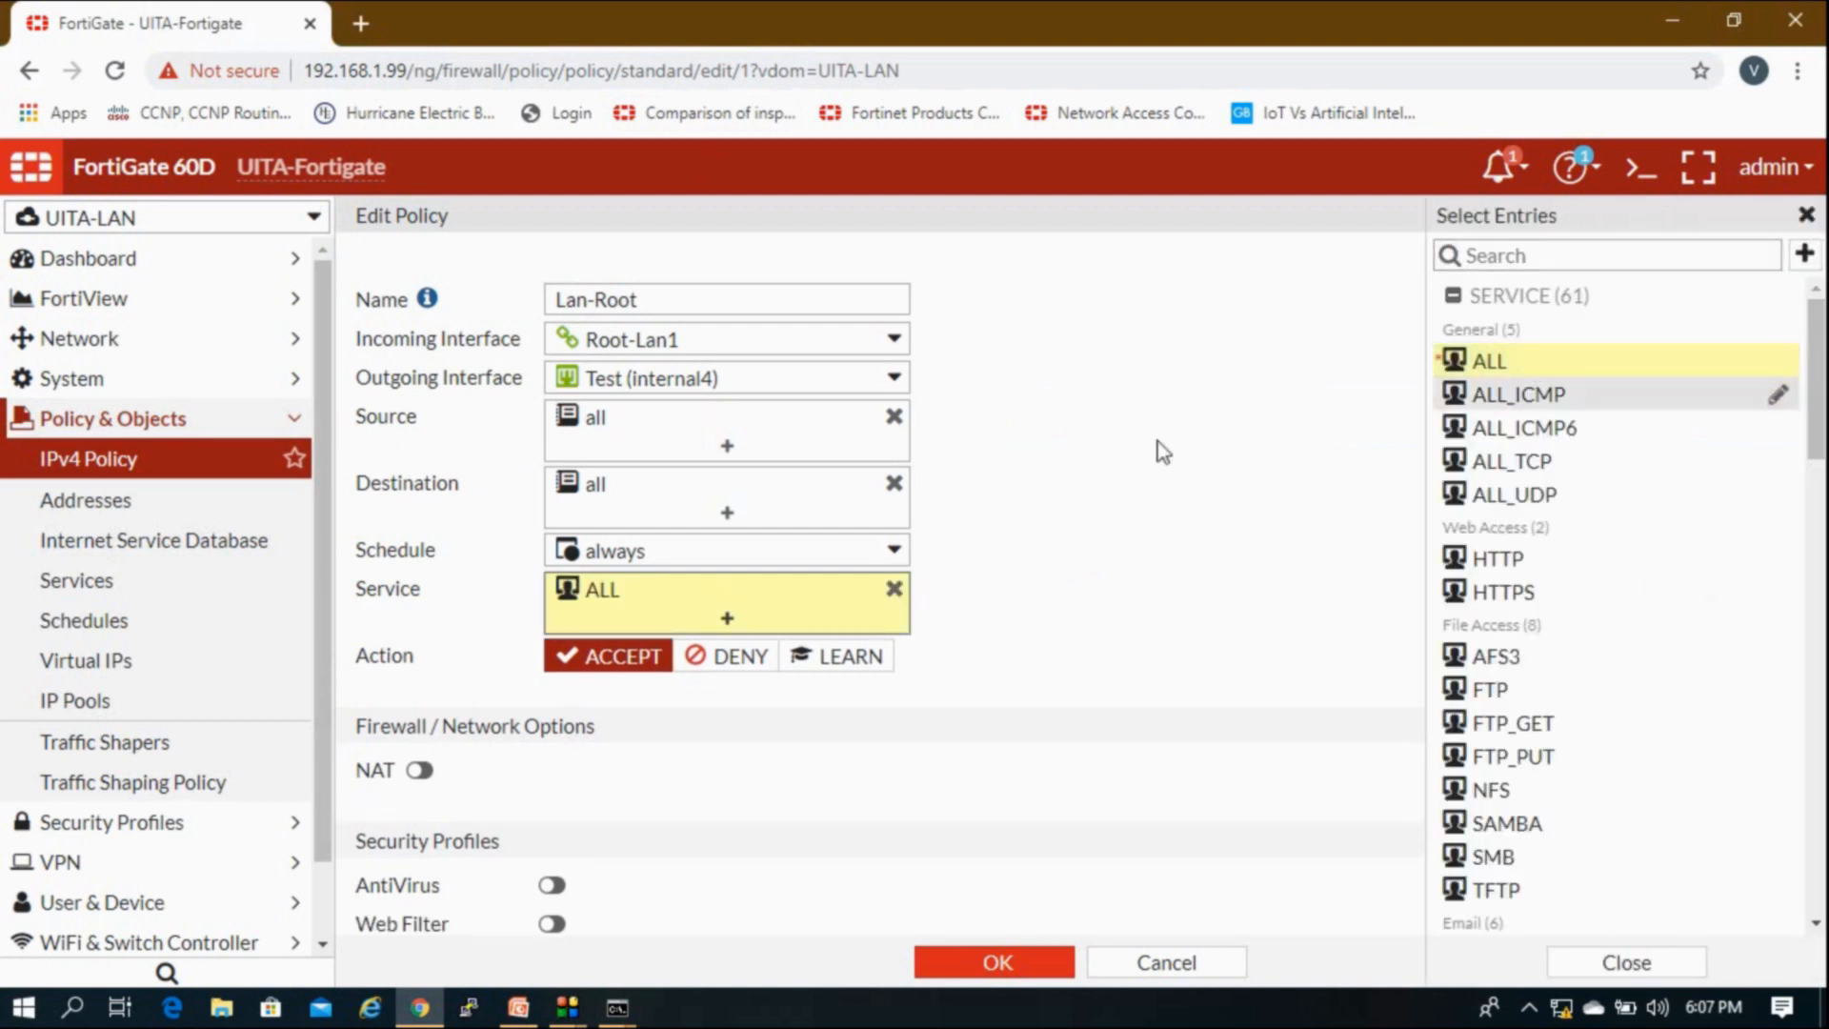
{"action": "left_click", "coordinate": [1050, 975]}
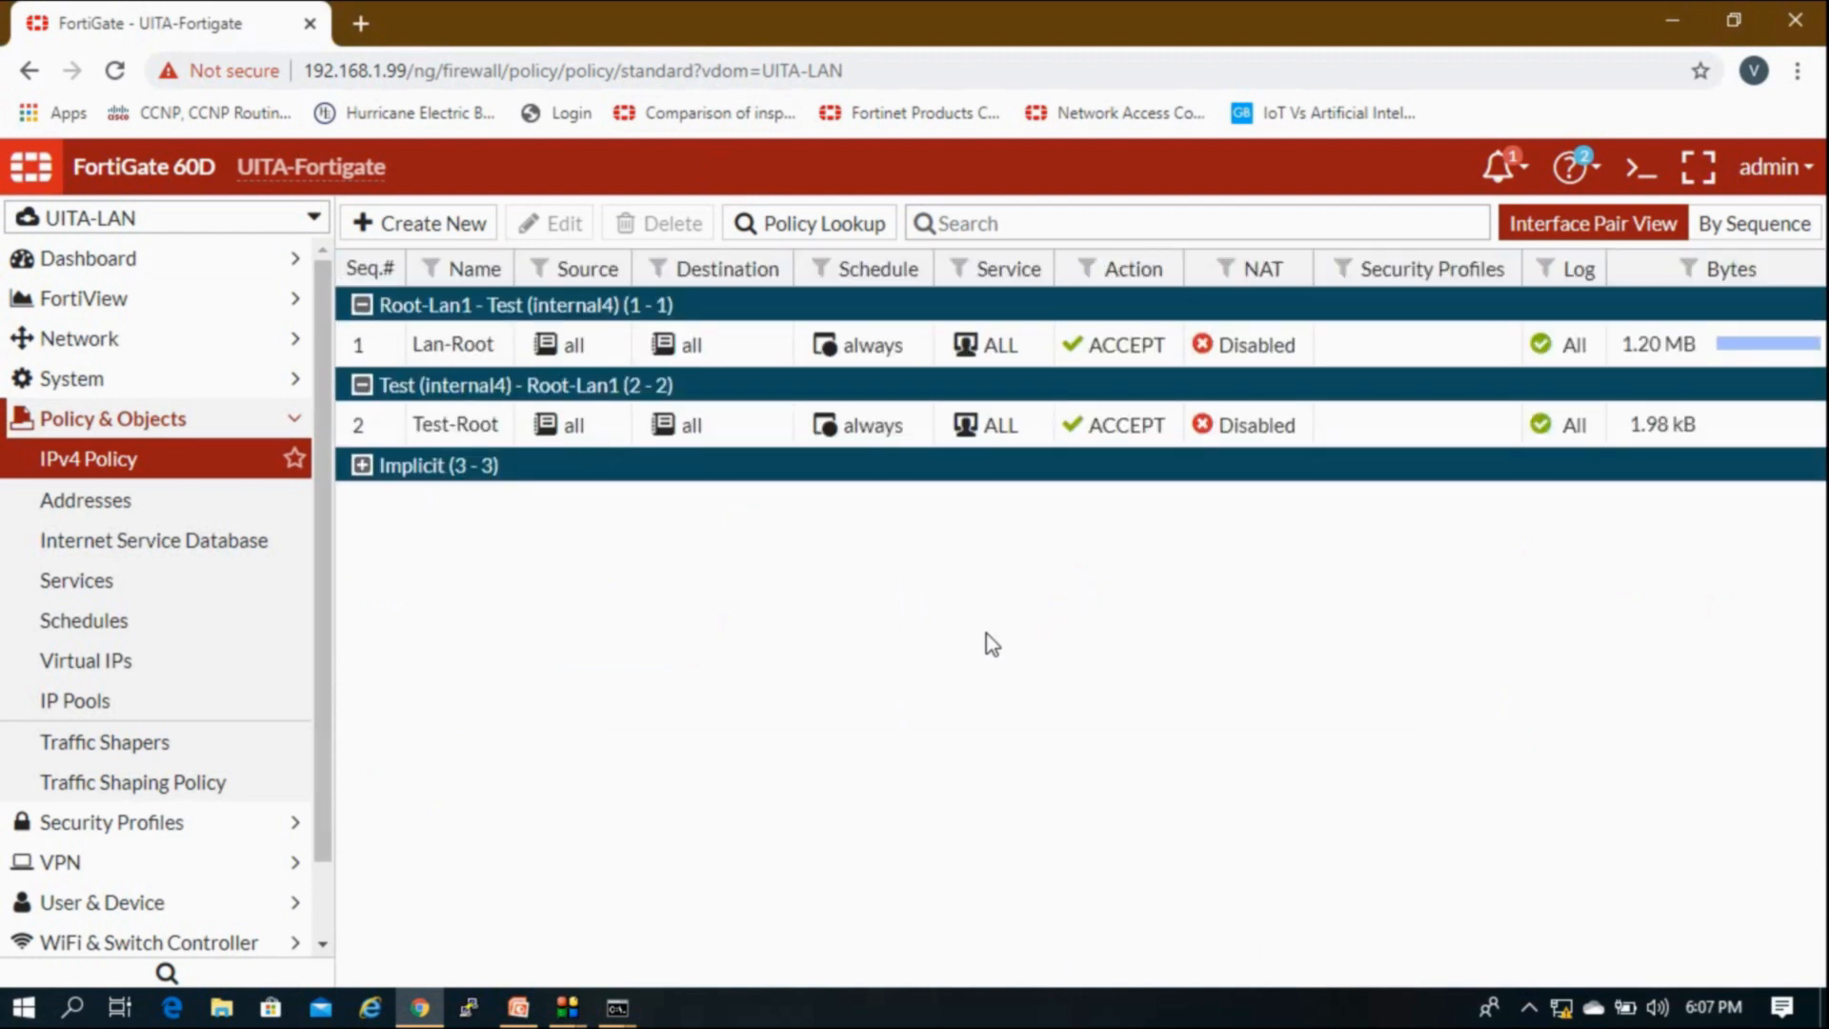
Step: Show PowerPoint slide 7, Lab Network, mapping VIP 20.20.20.1 and IP pool 20.20.20.2
{"action": "left_click", "coordinate": [518, 1007]}
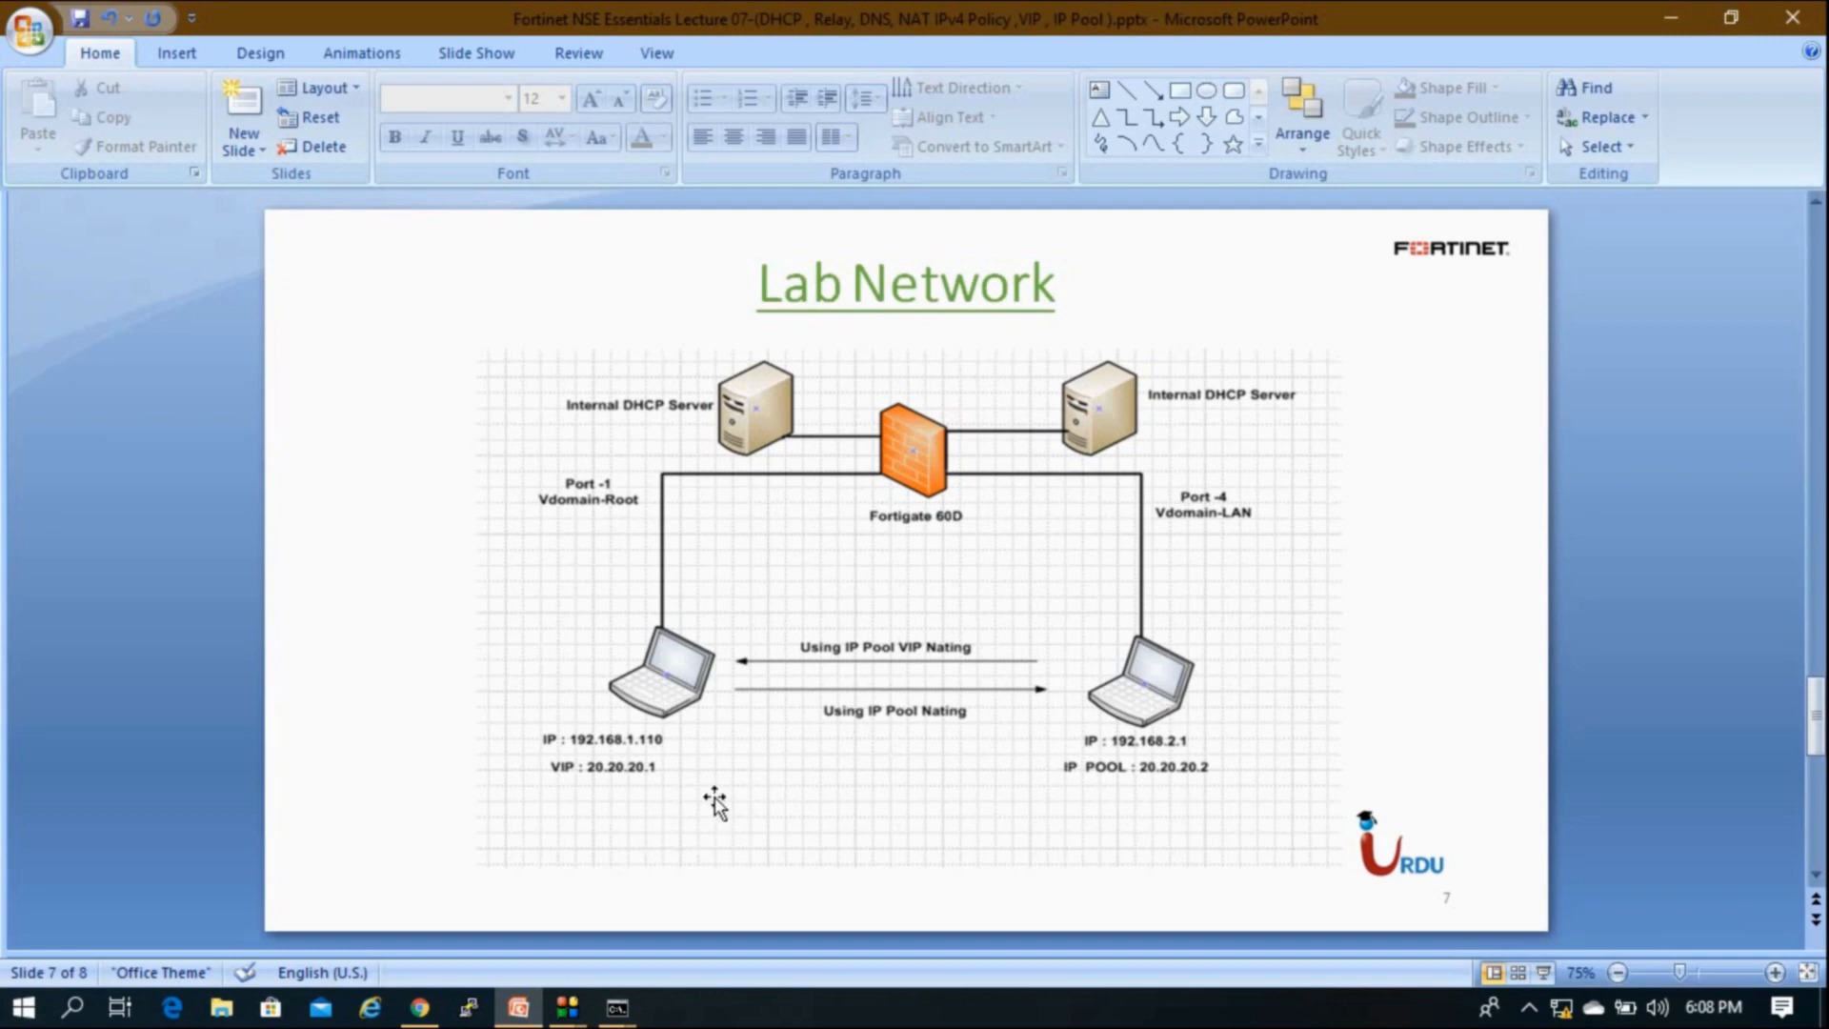
{"action": "left_click", "coordinate": [420, 1007]}
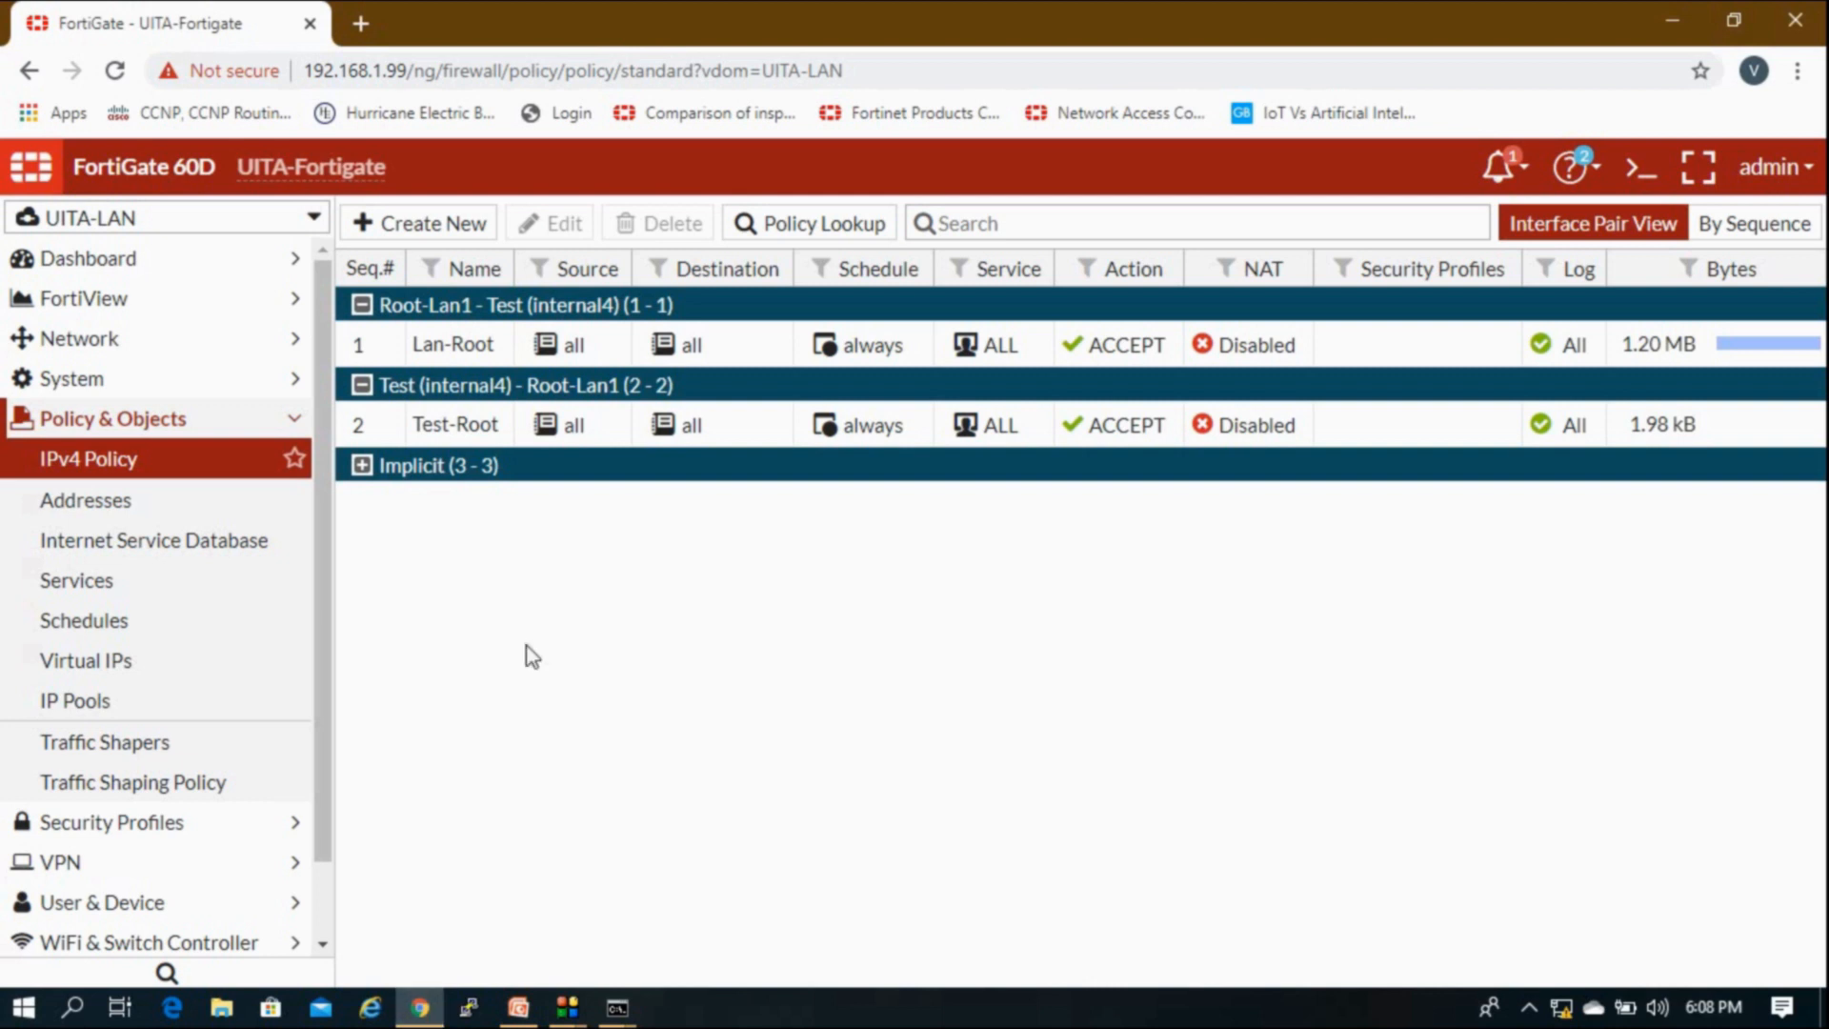
{"action": "scroll", "coordinate": [324, 572], "scroll_direction": "down", "scroll_amount": 2}
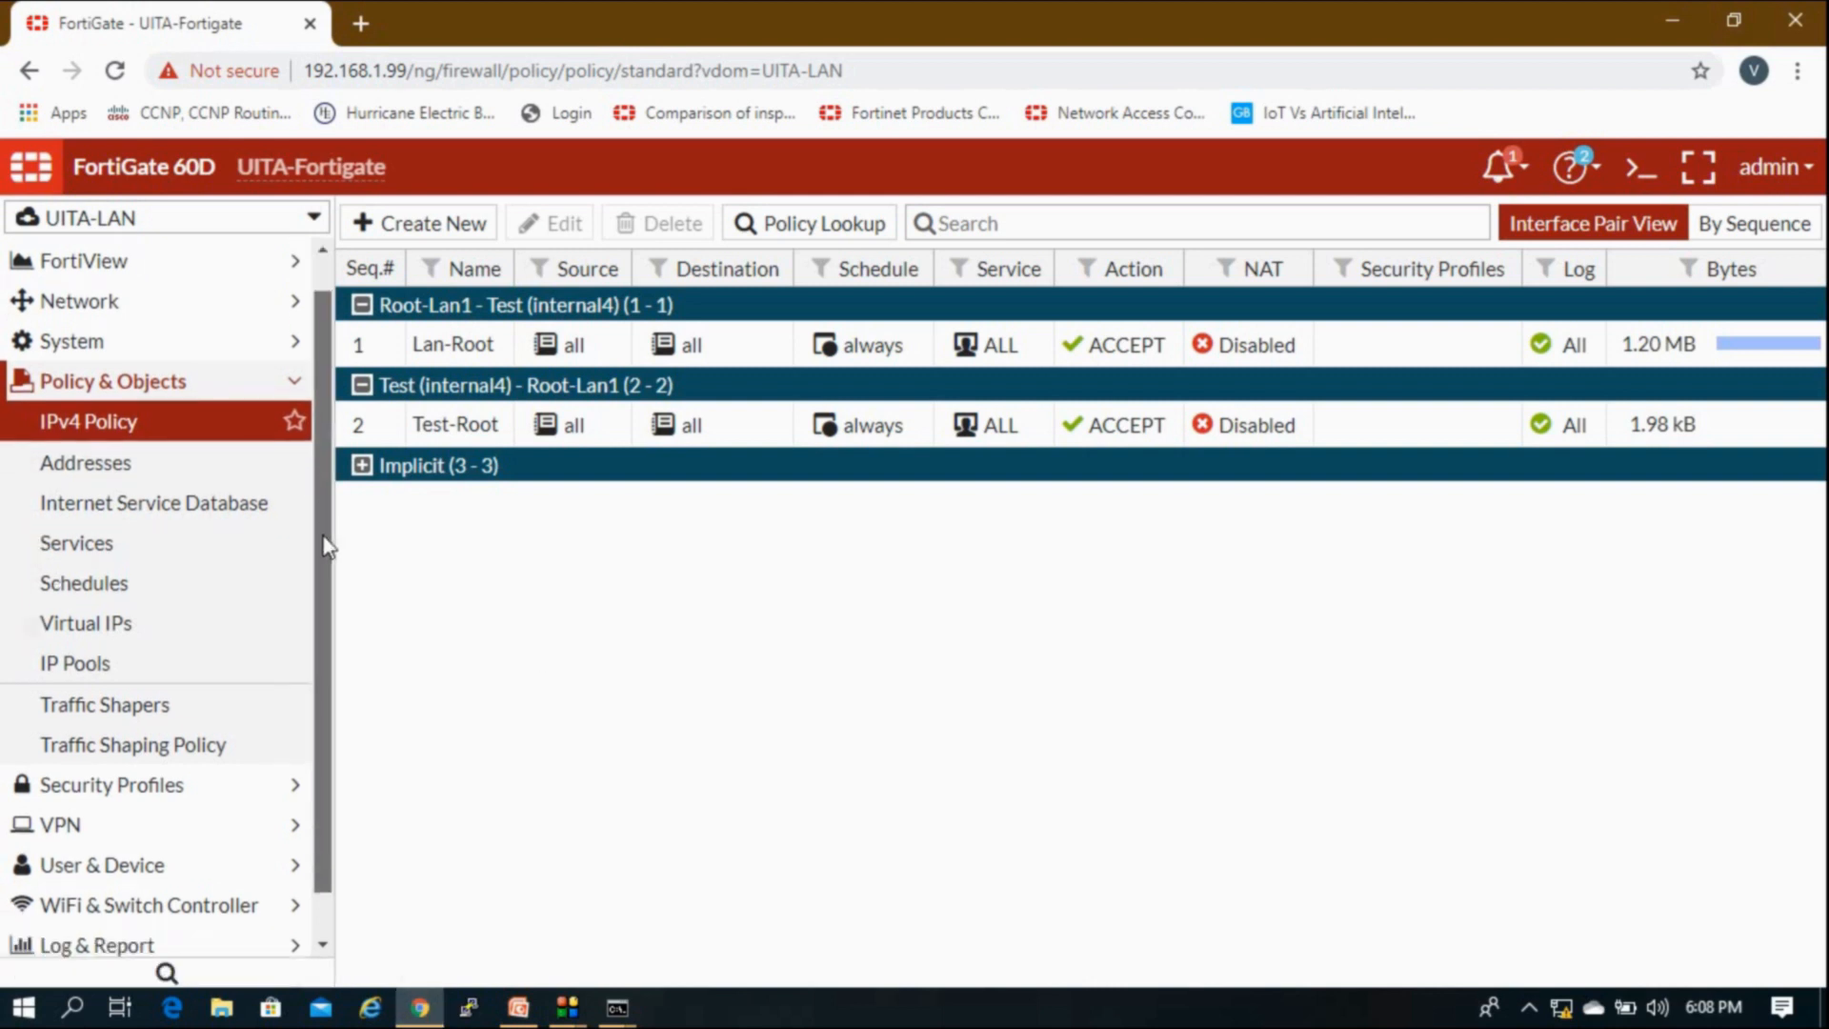
{"action": "scroll", "coordinate": [324, 580], "scroll_direction": "up", "scroll_amount": 2}
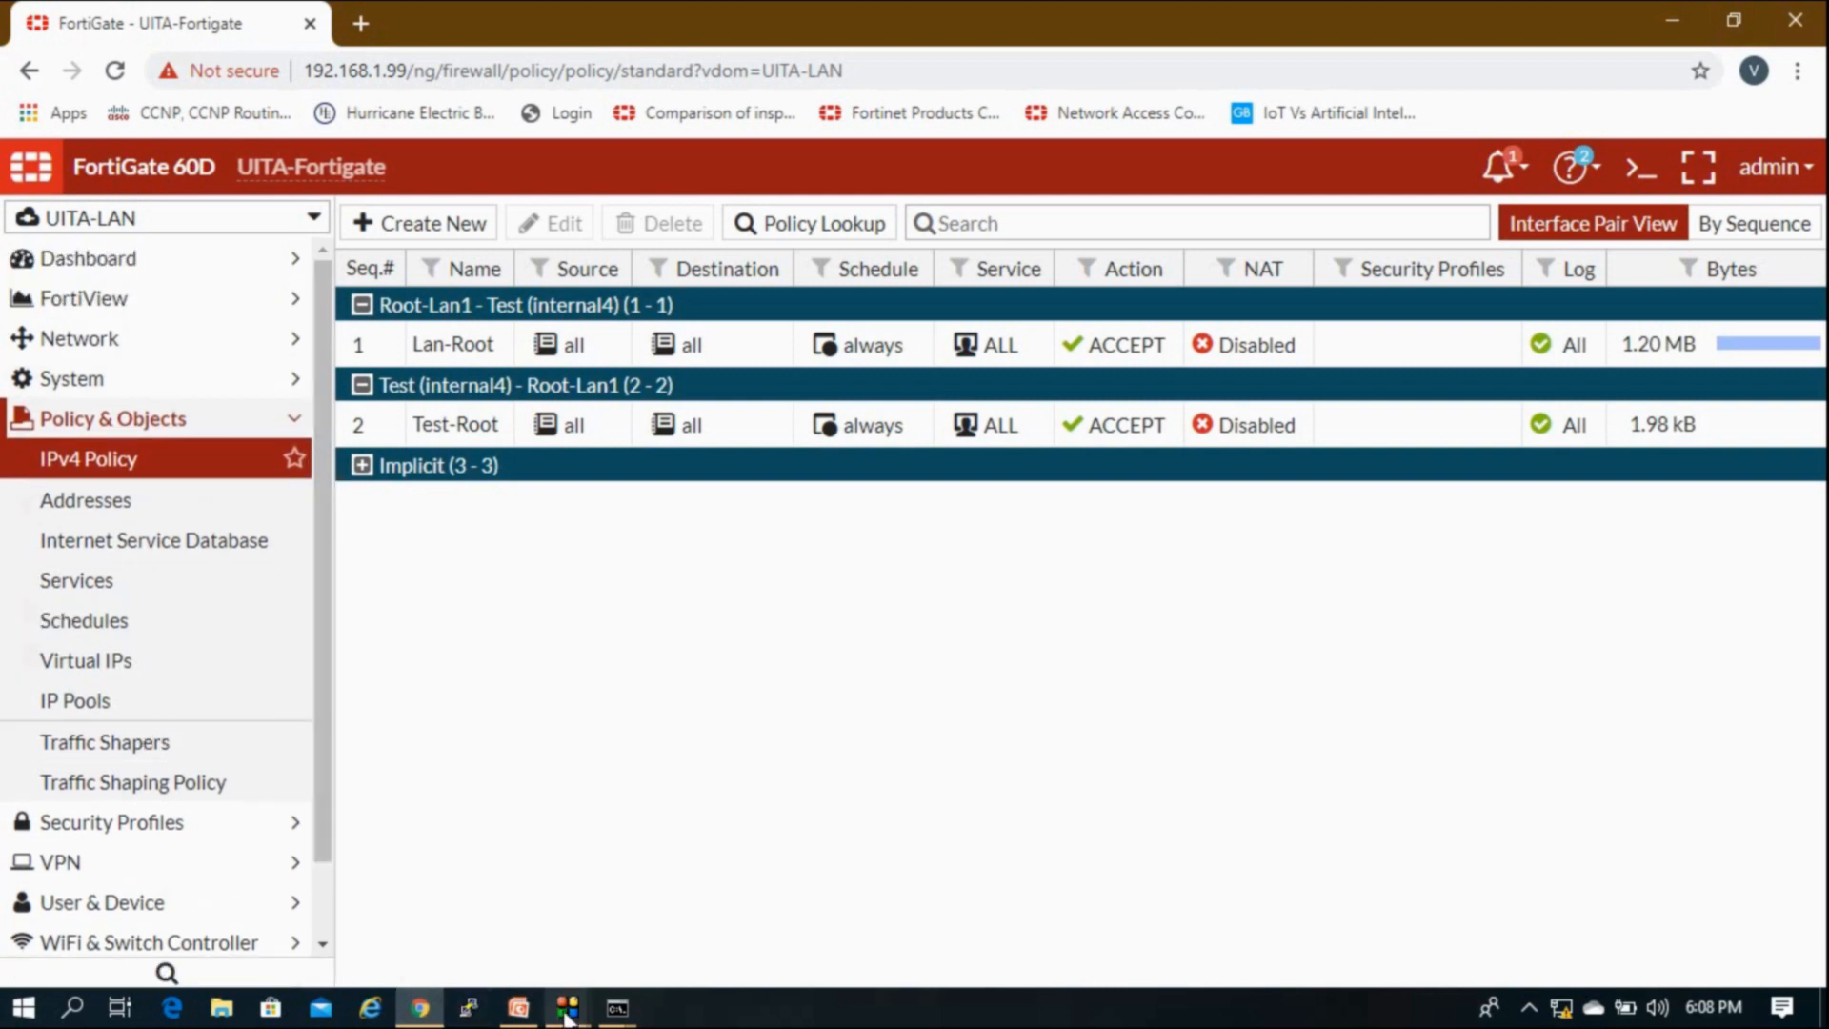
{"action": "mouse_move", "coordinate": [420, 1000]}
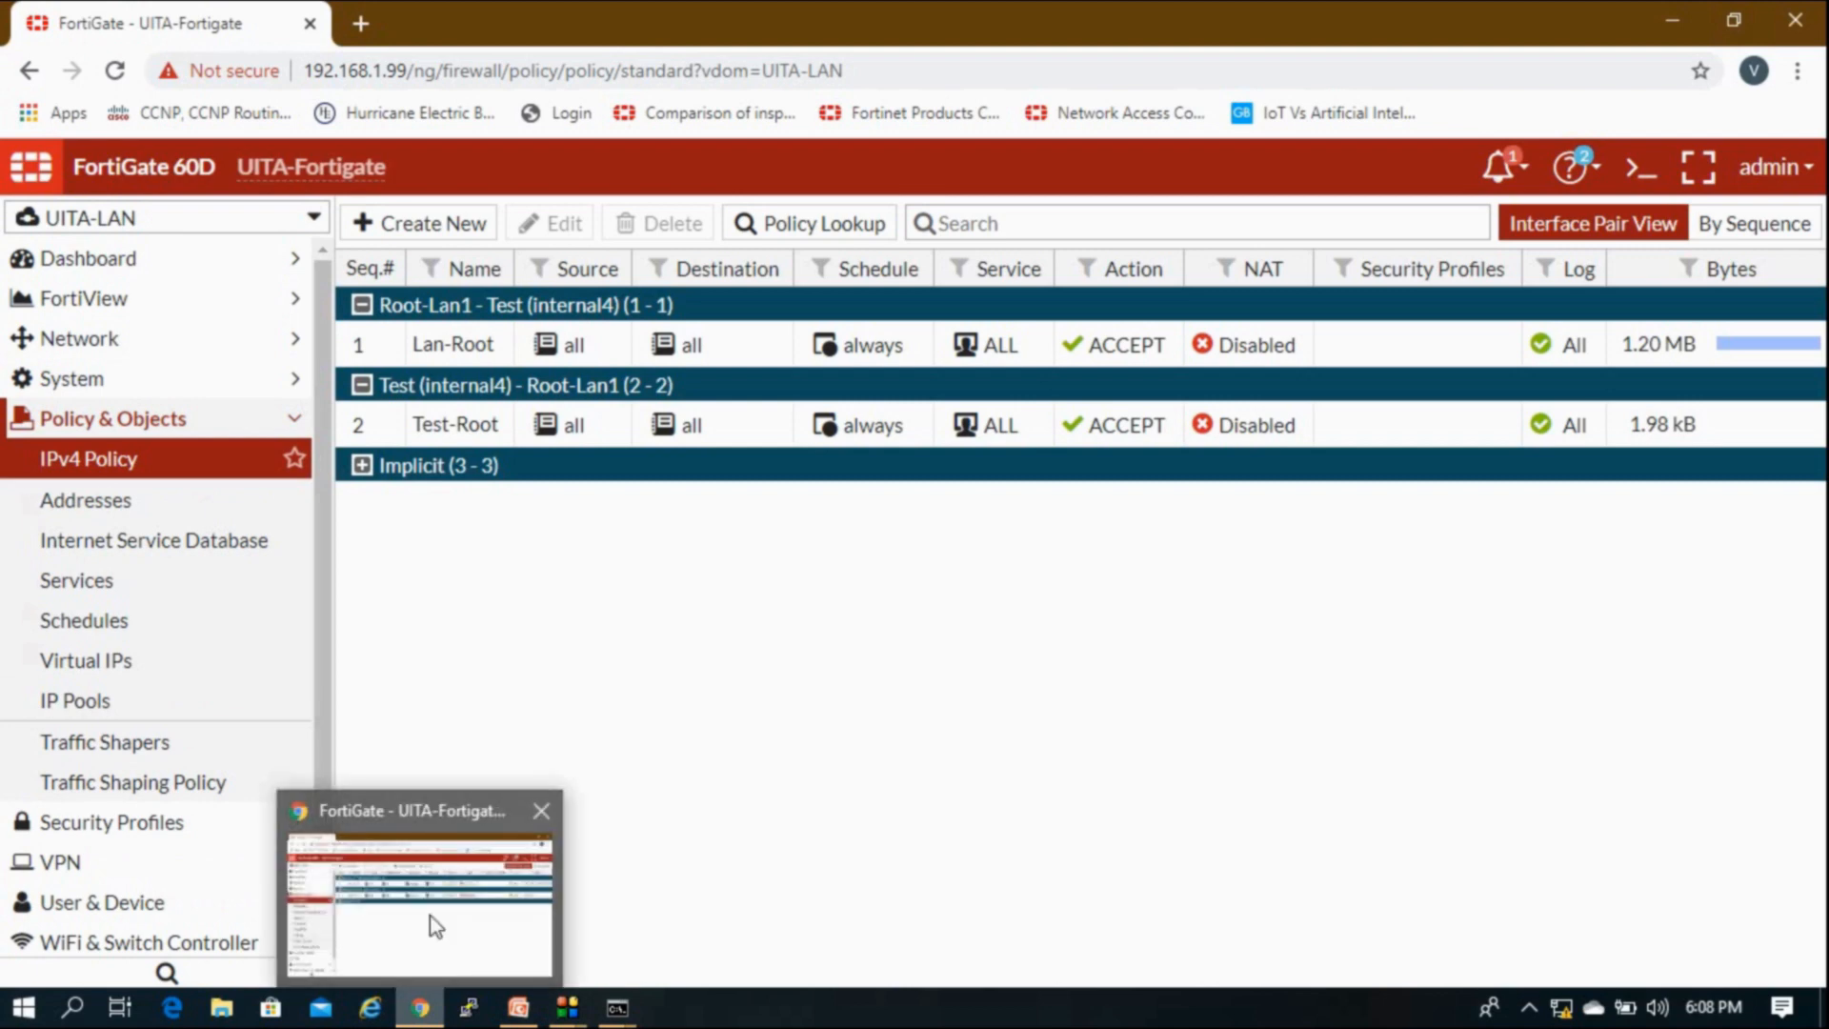
{"action": "left_click", "coordinate": [521, 1008]}
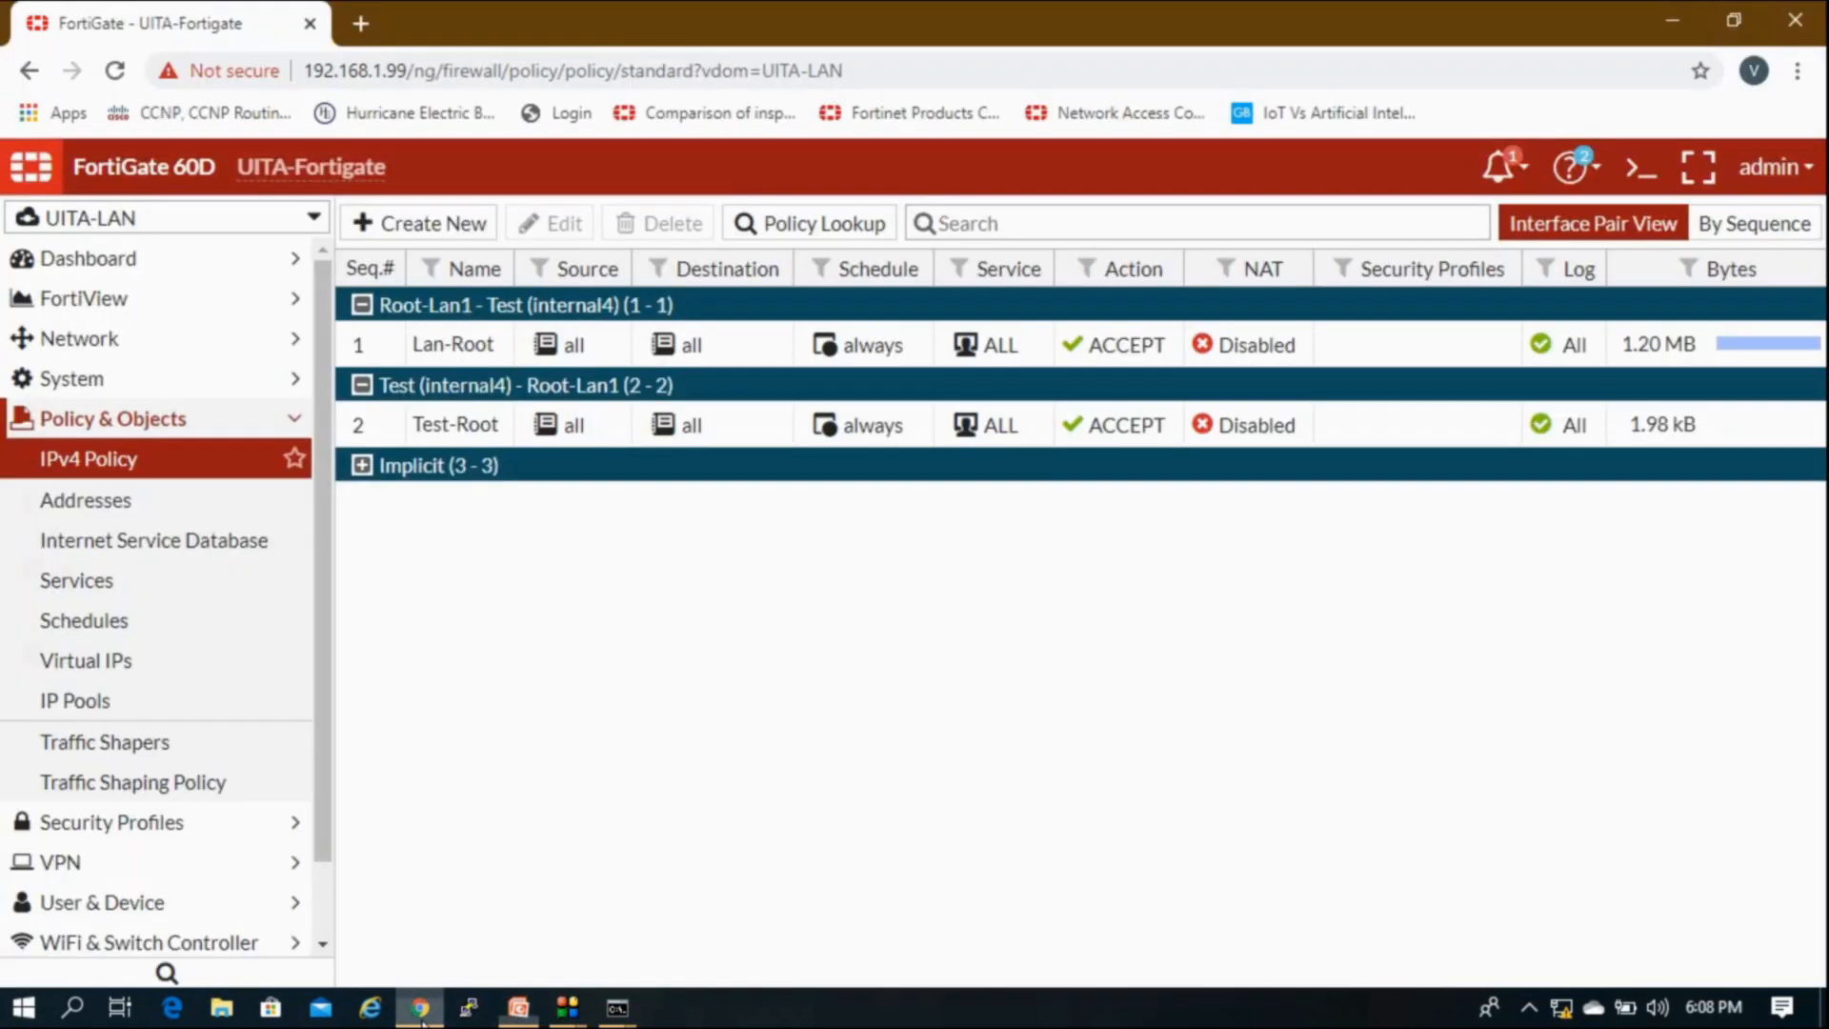
Step: Return to the FortiGate GUI and switch to the root VDOM
{"action": "left_click", "coordinate": [420, 1008]}
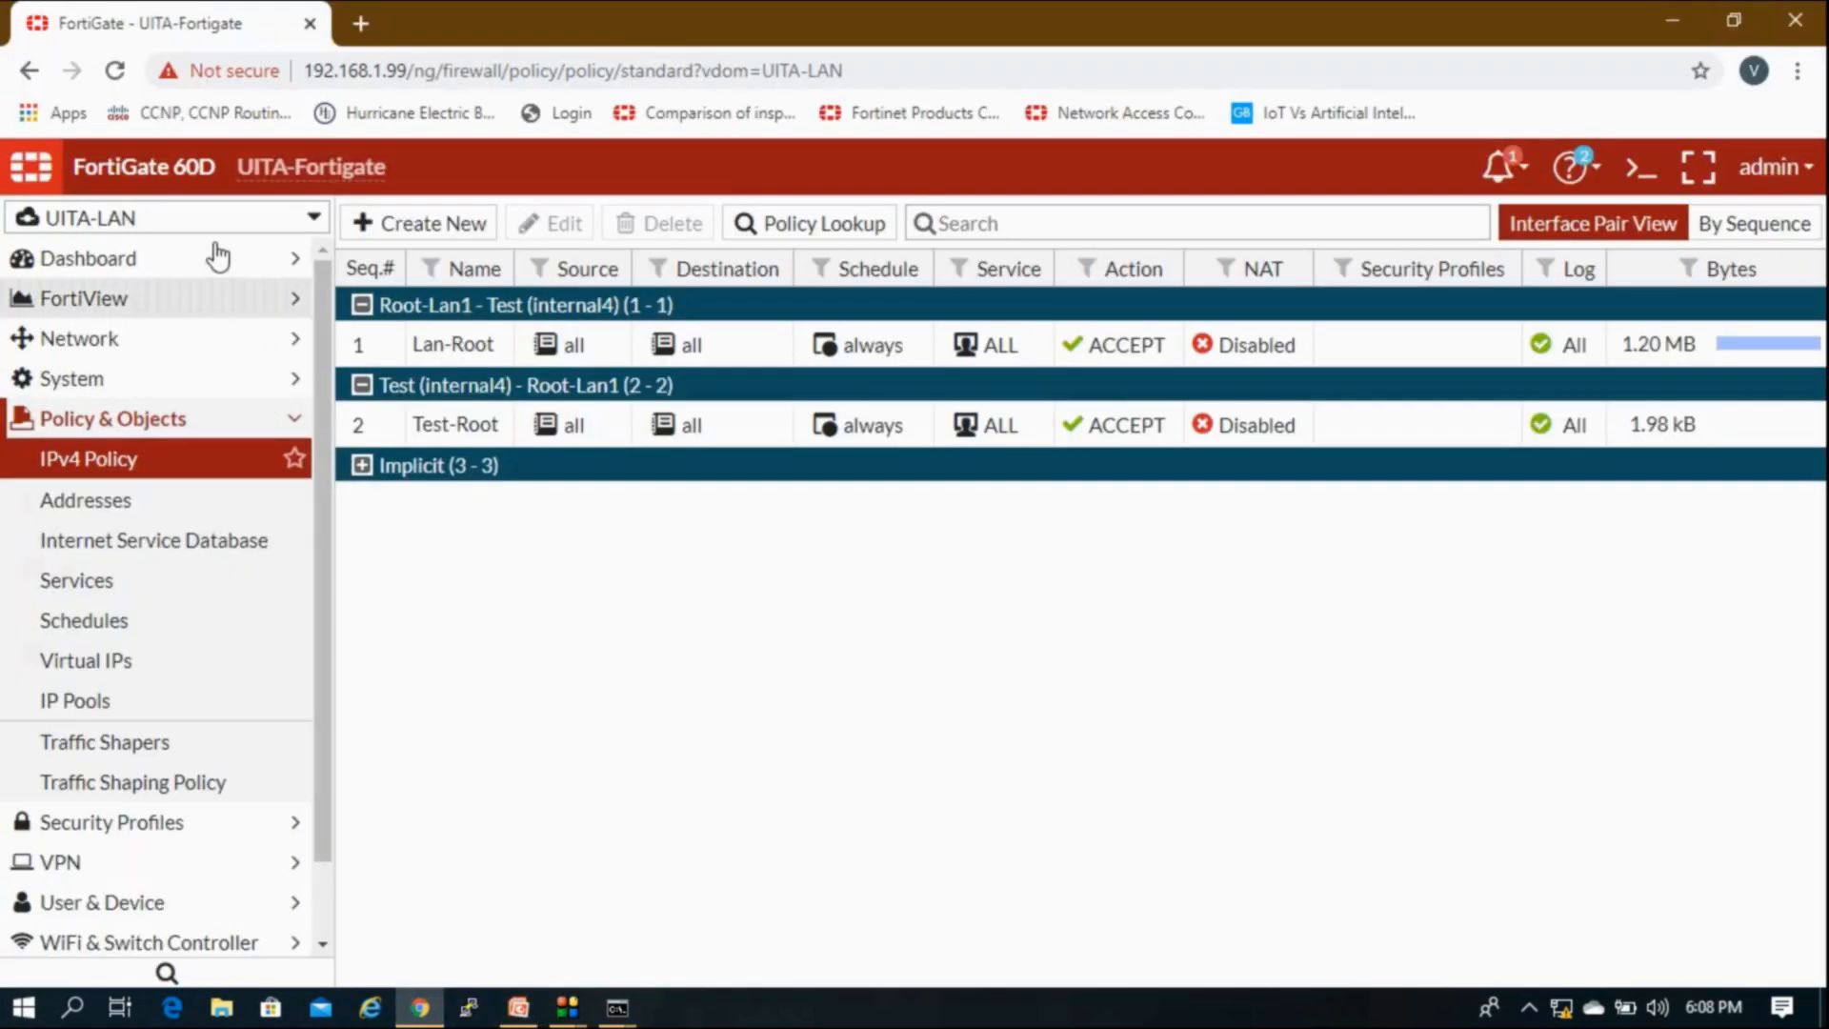
{"action": "left_click", "coordinate": [205, 221]}
{"action": "left_click", "coordinate": [159, 331]}
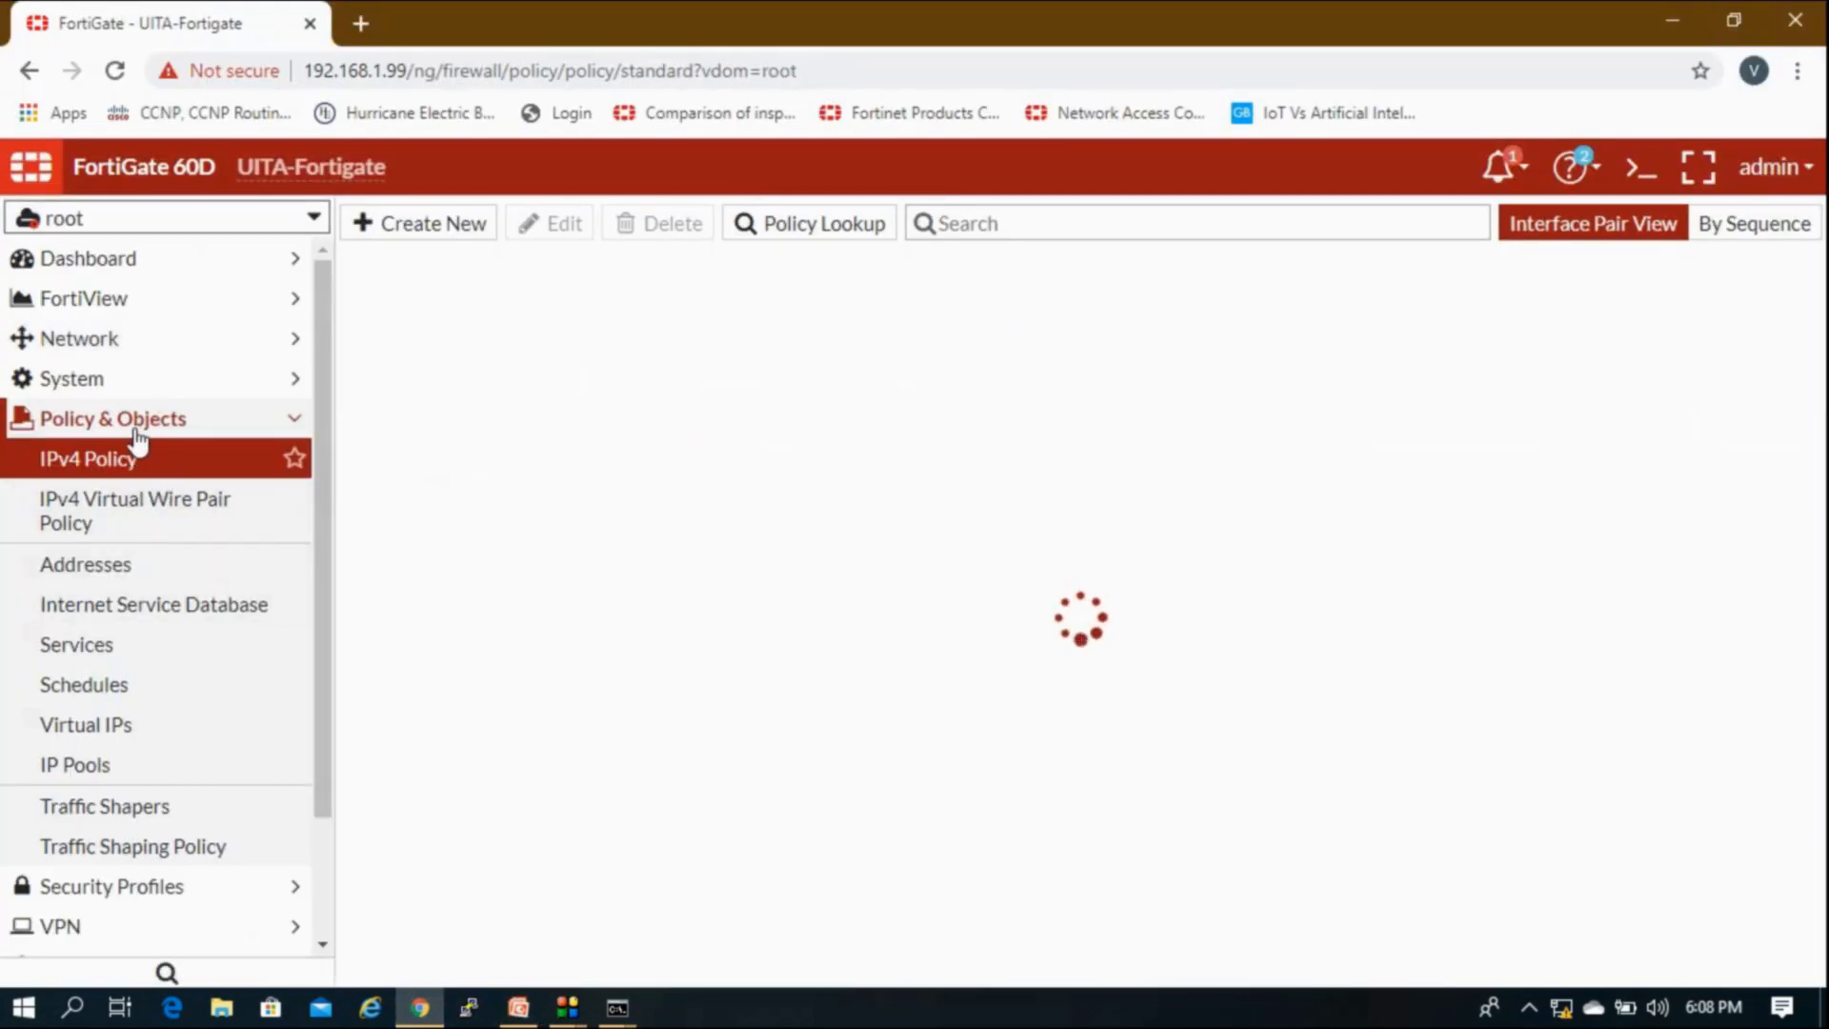
Step: Start a new virtual IP from the root VDOM's Virtual IPs list
{"action": "left_click", "coordinate": [127, 732]}
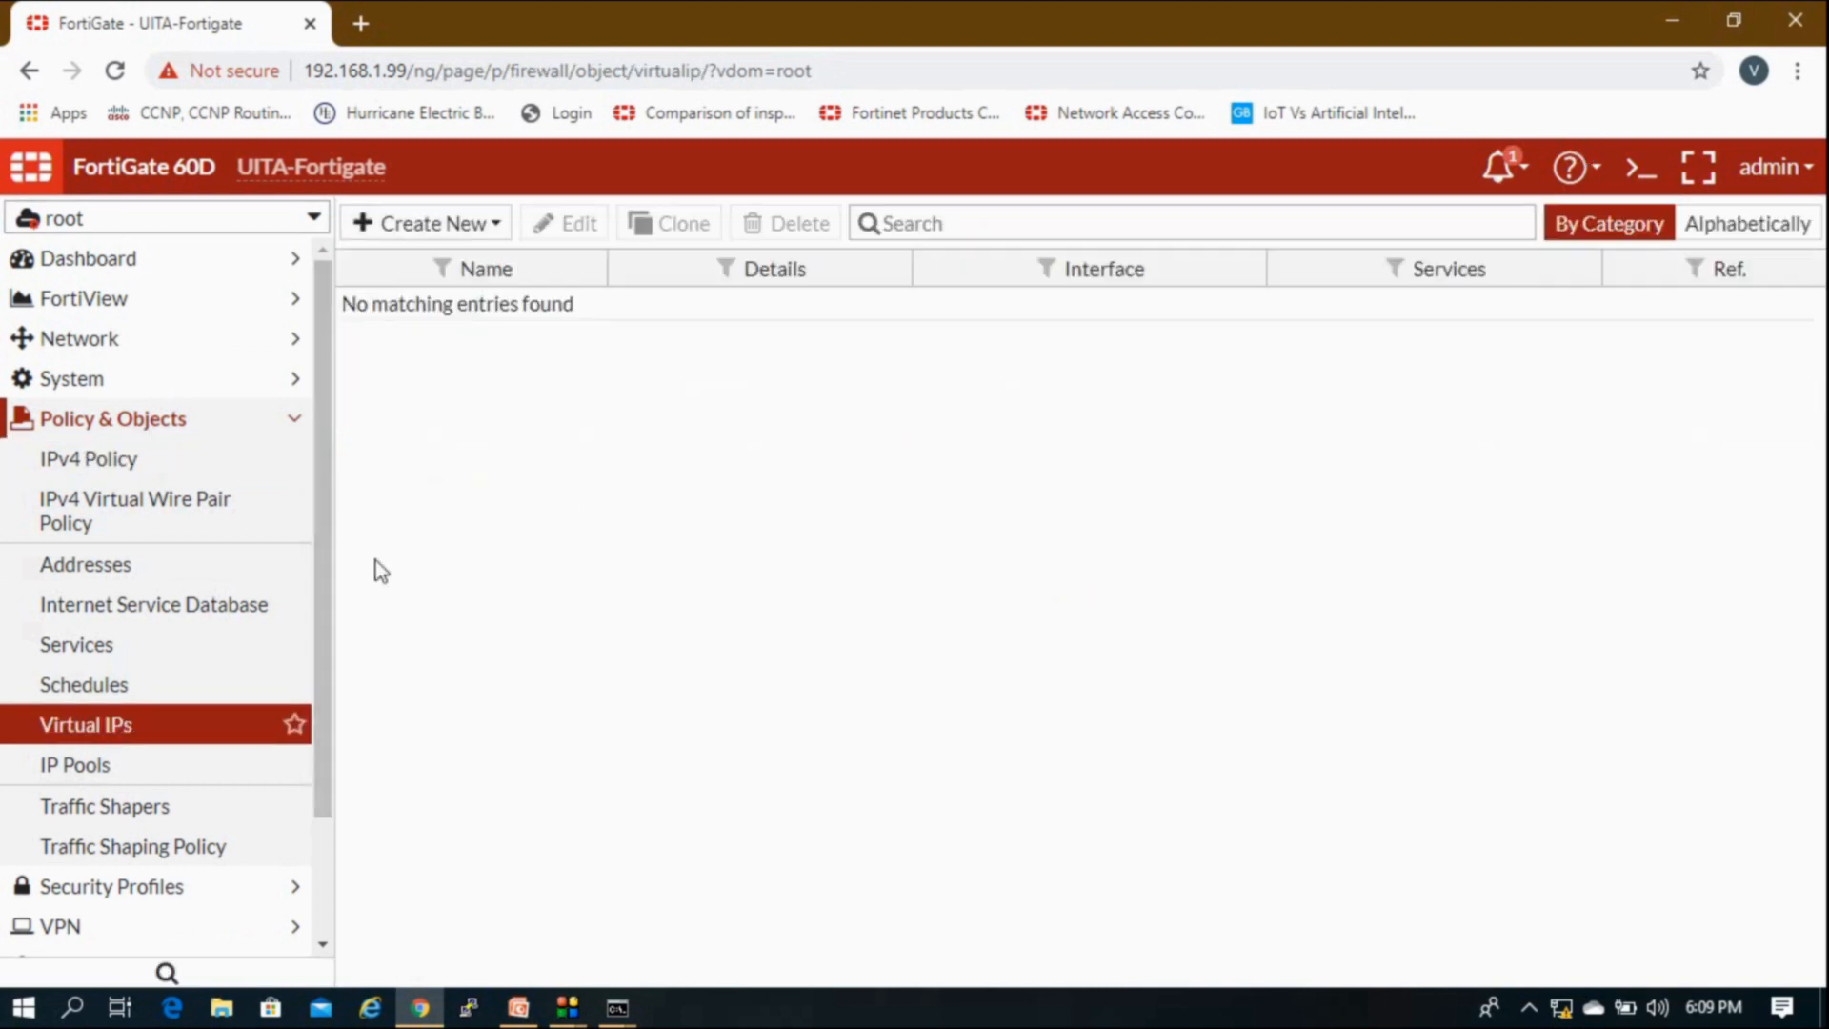
{"action": "left_click", "coordinate": [469, 225]}
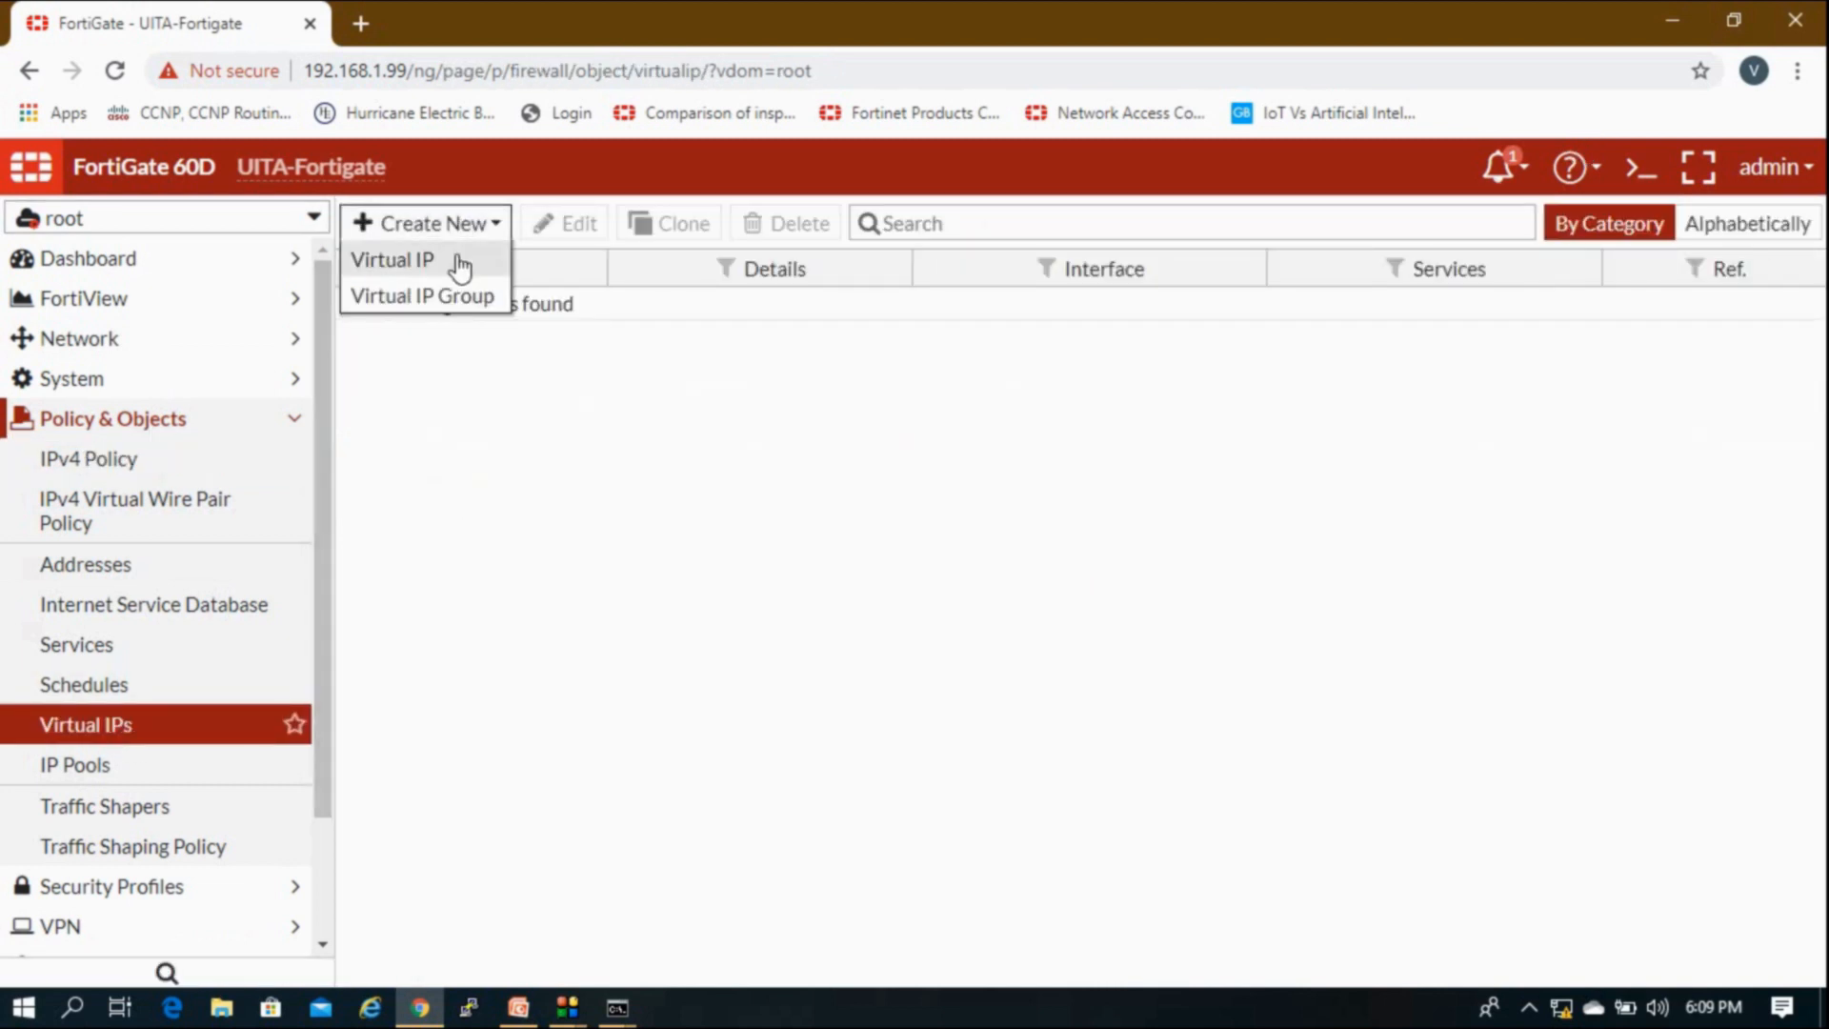
{"action": "left_click", "coordinate": [461, 265]}
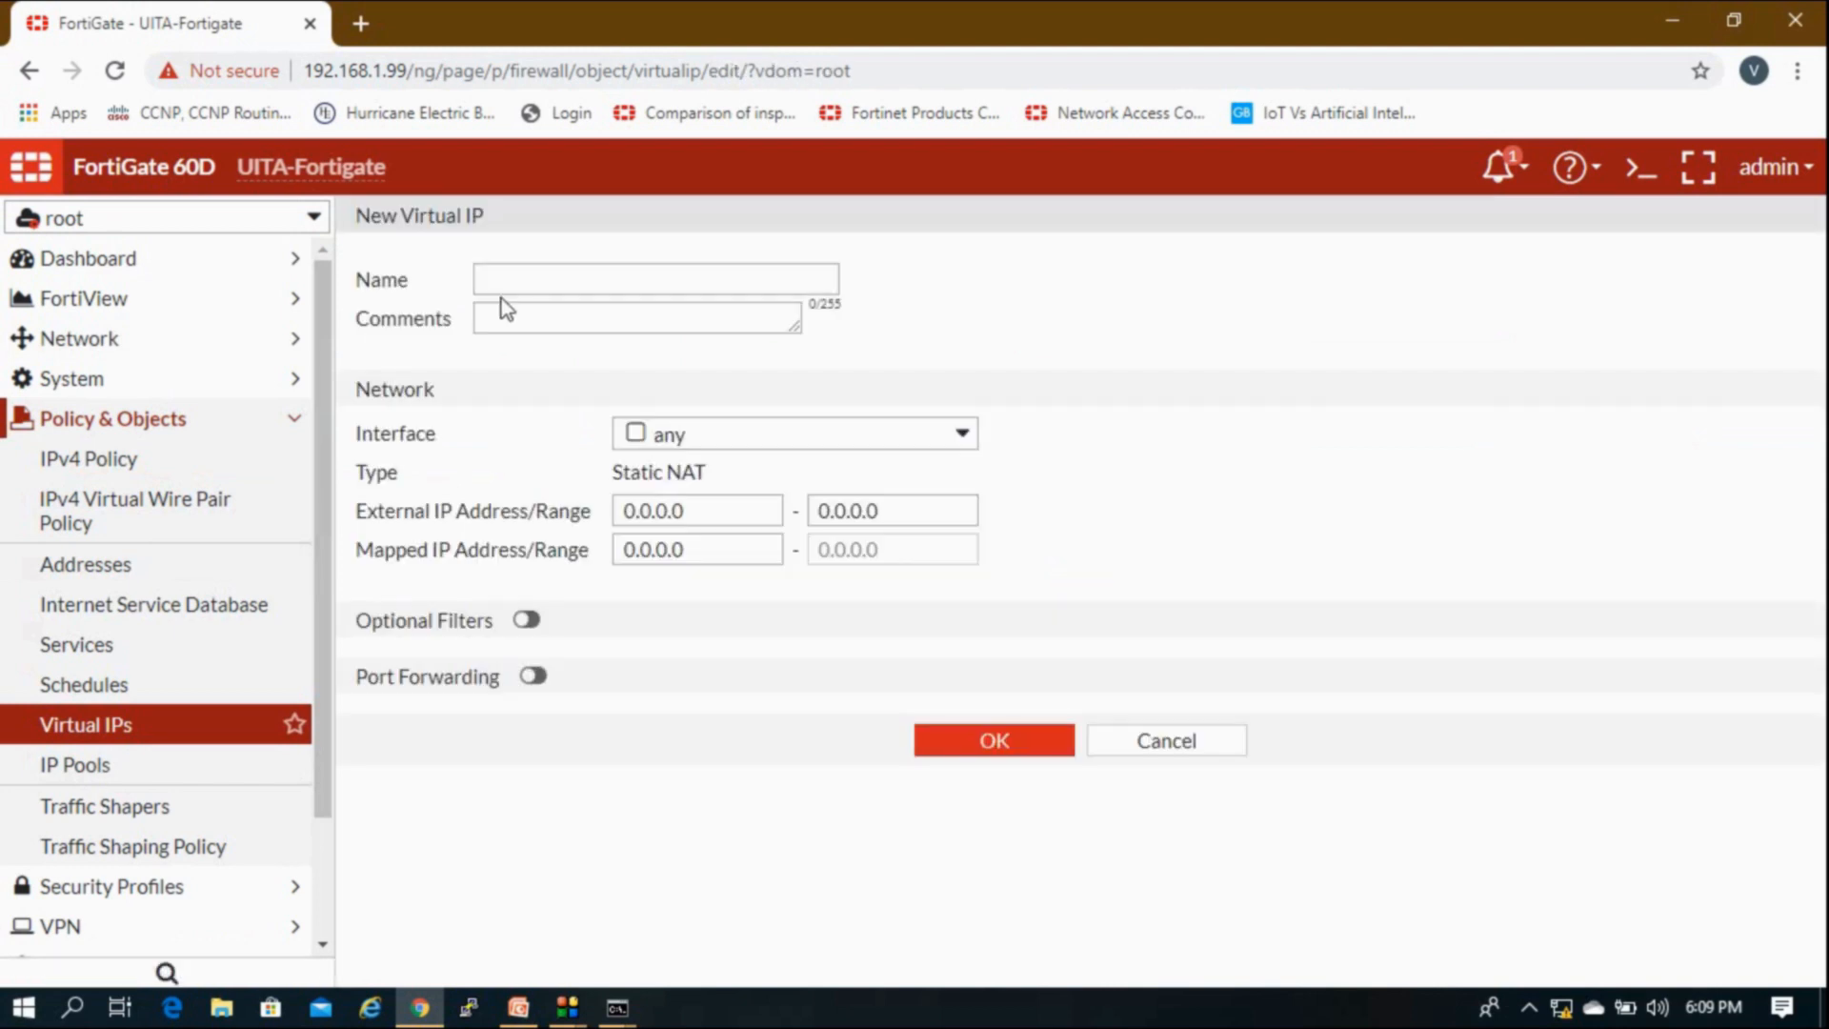
Step: Name the virtual IP Test-NAT and leave its interface set to any
{"action": "left_click", "coordinate": [485, 277]}
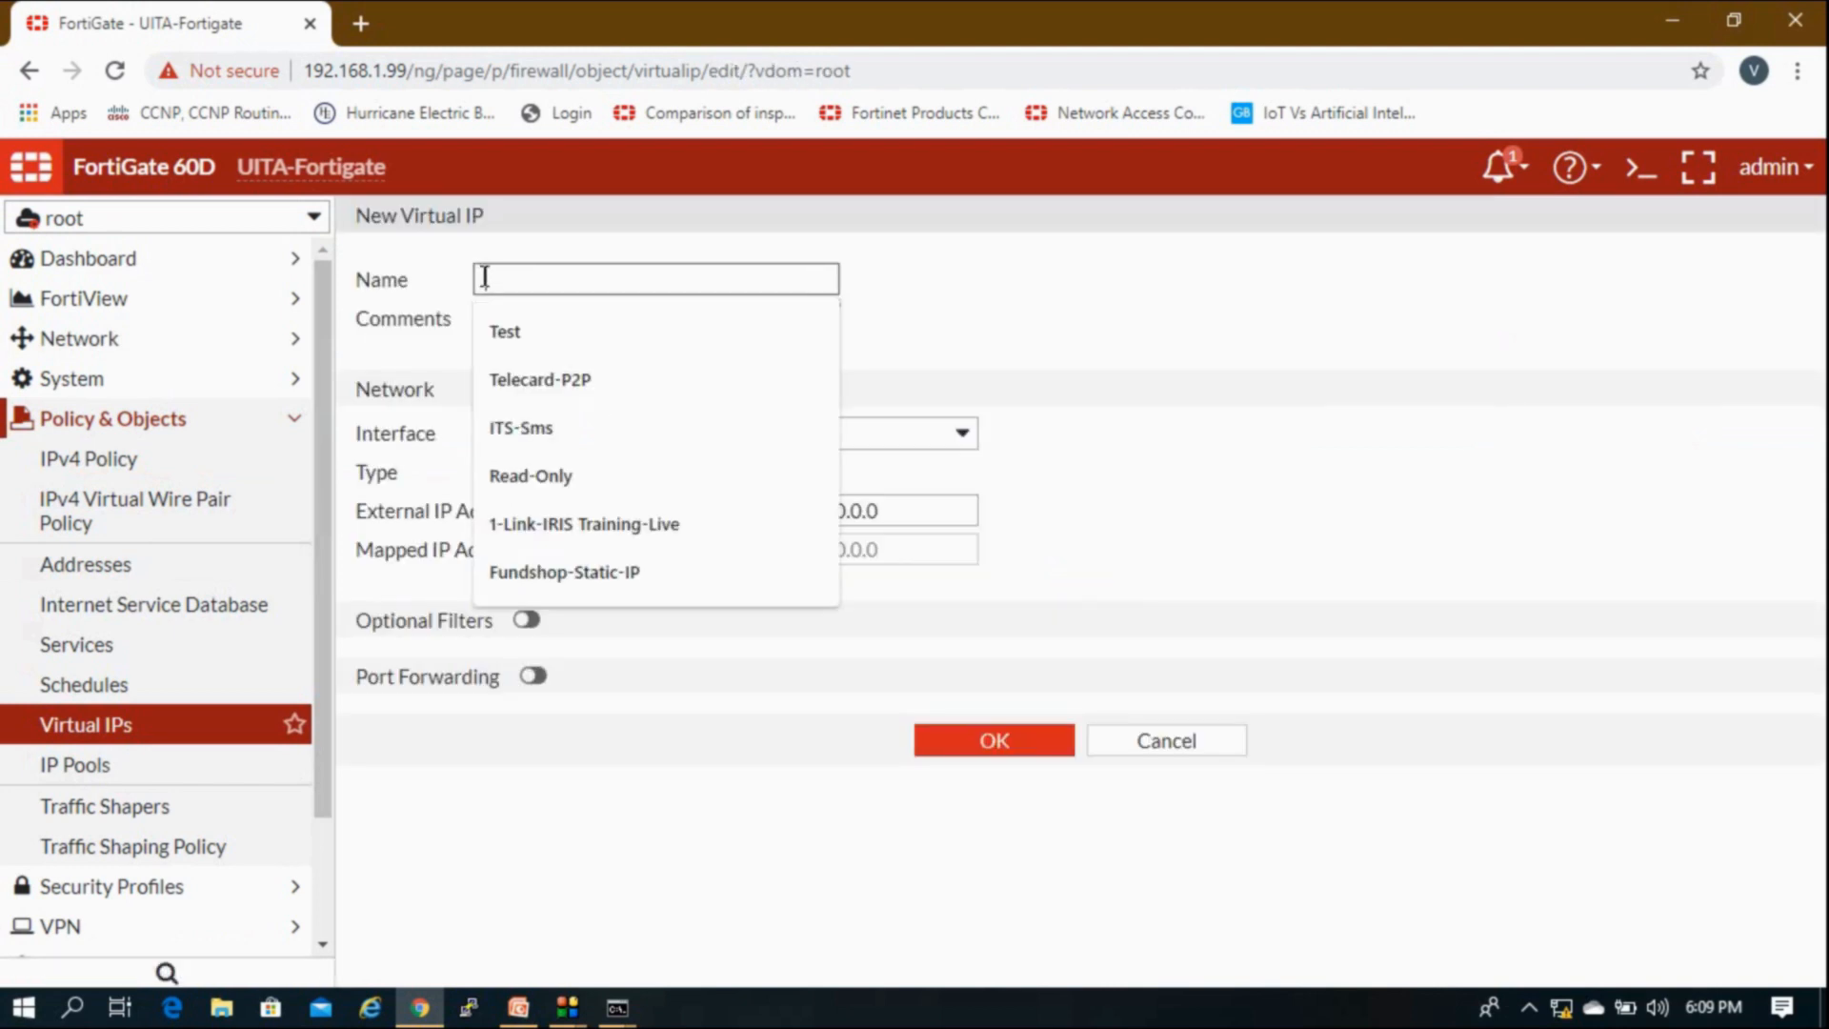
{"action": "type", "text": "Test"}
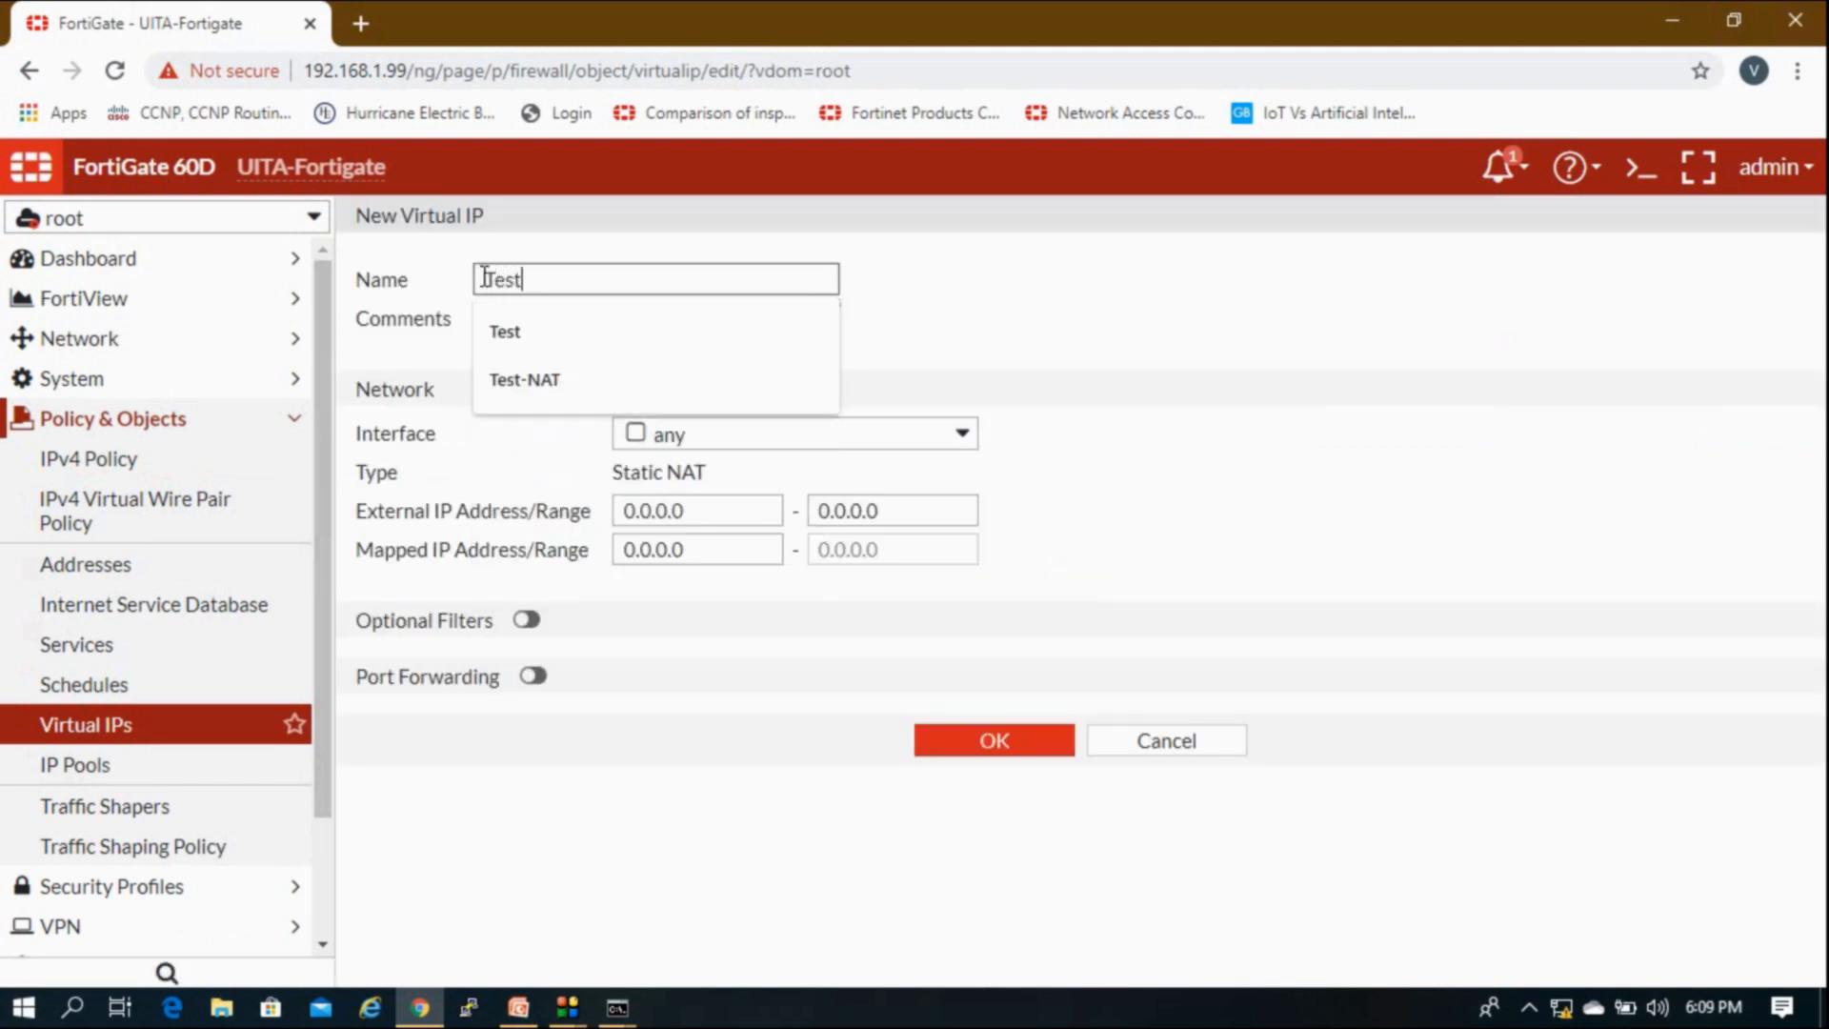
{"action": "key", "text": "Tab"}
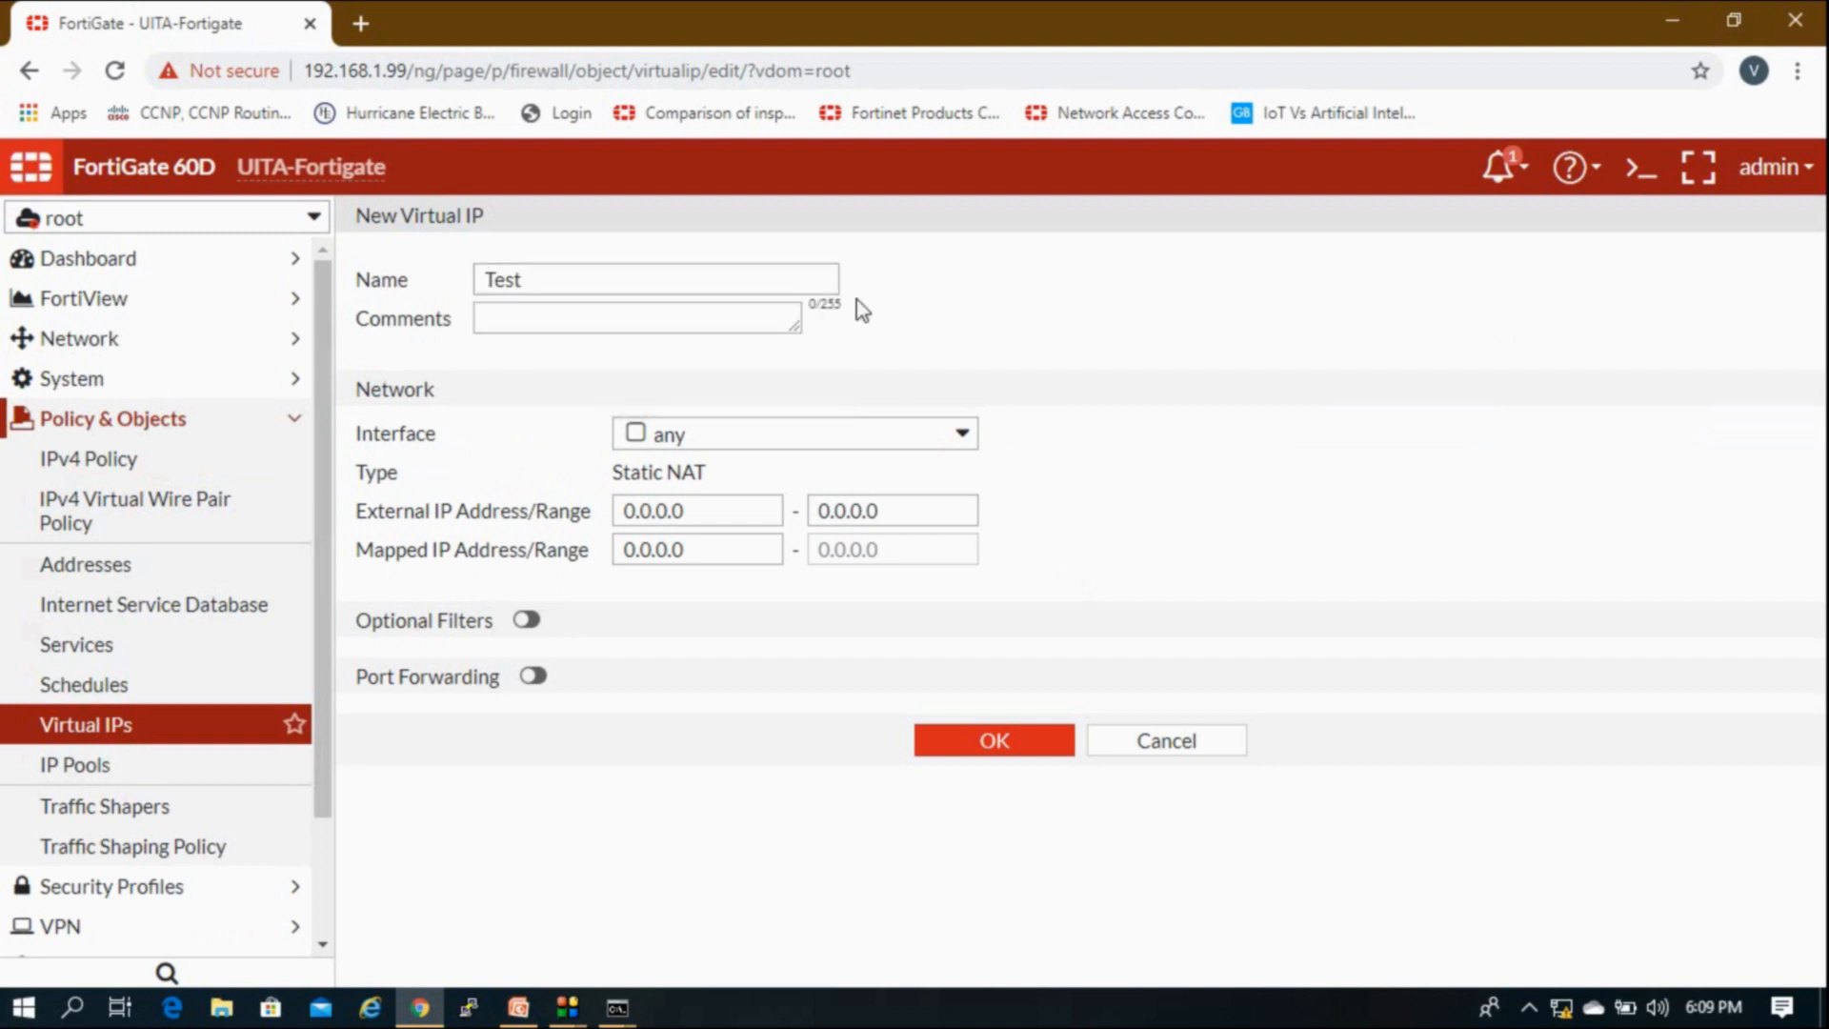
{"action": "left_click", "coordinate": [752, 271]}
{"action": "left_click", "coordinate": [673, 376]}
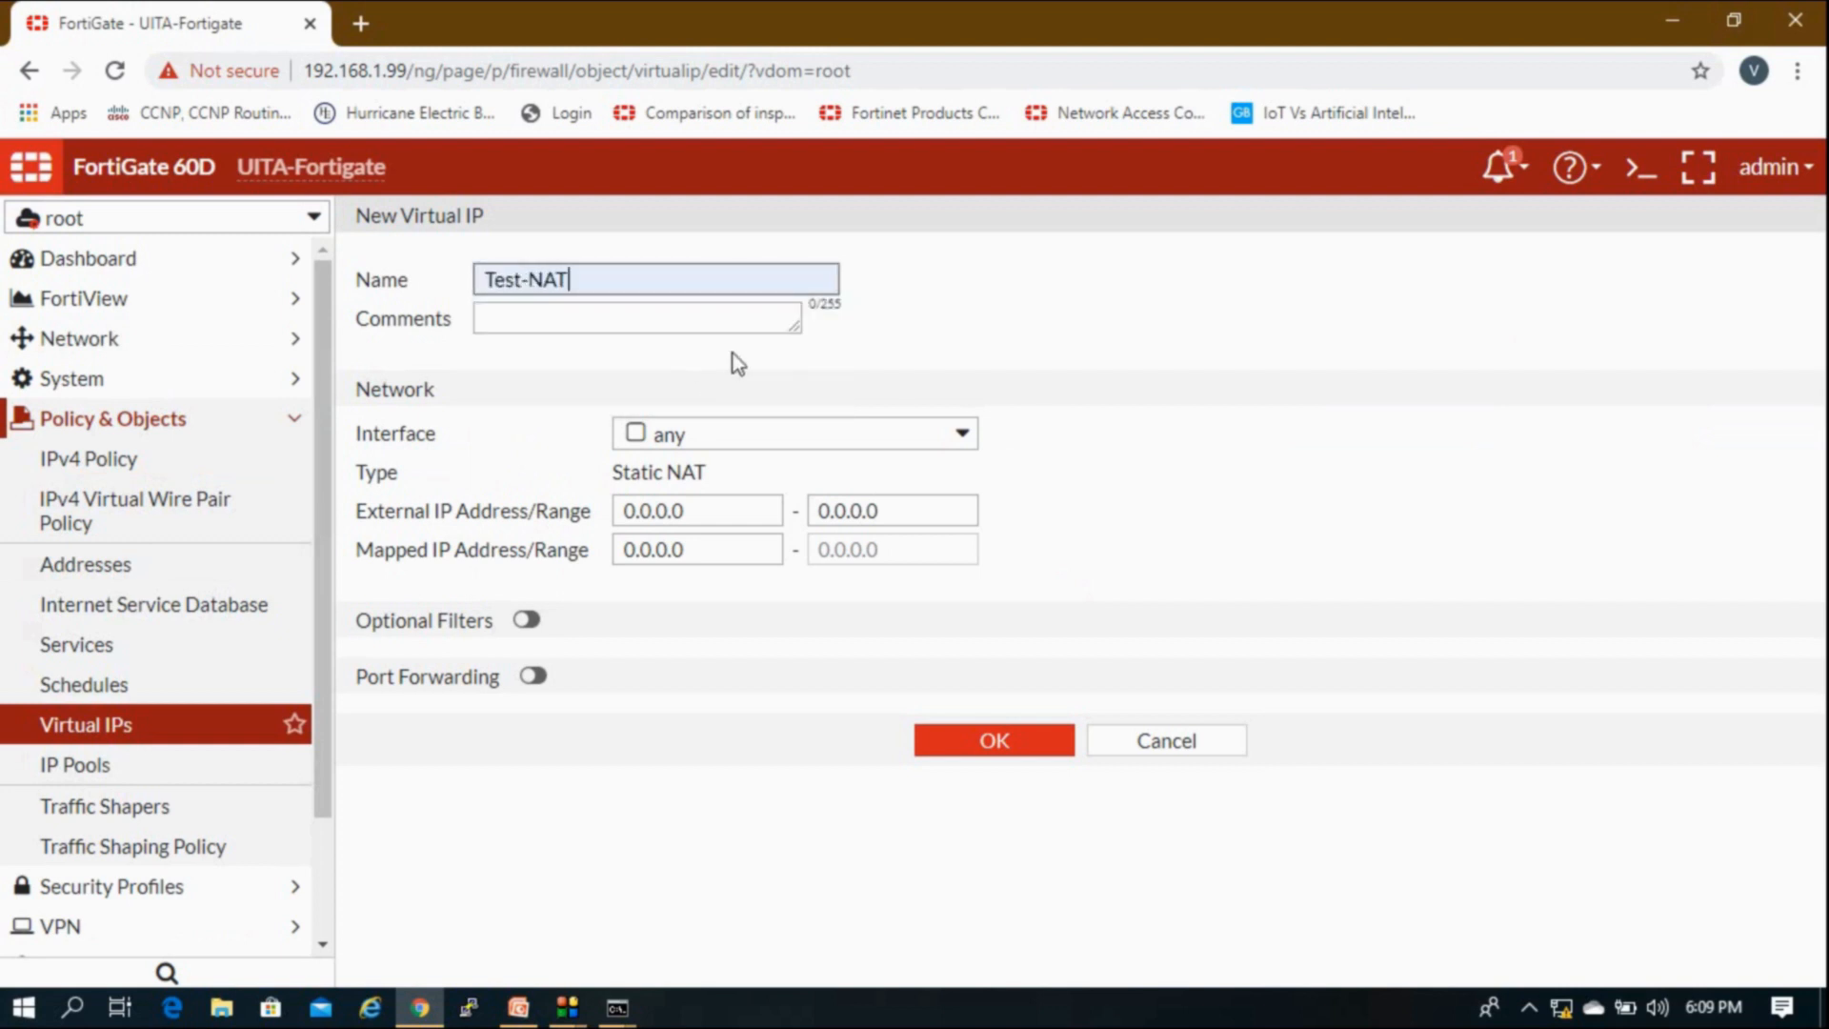
{"action": "left_click", "coordinate": [785, 441]}
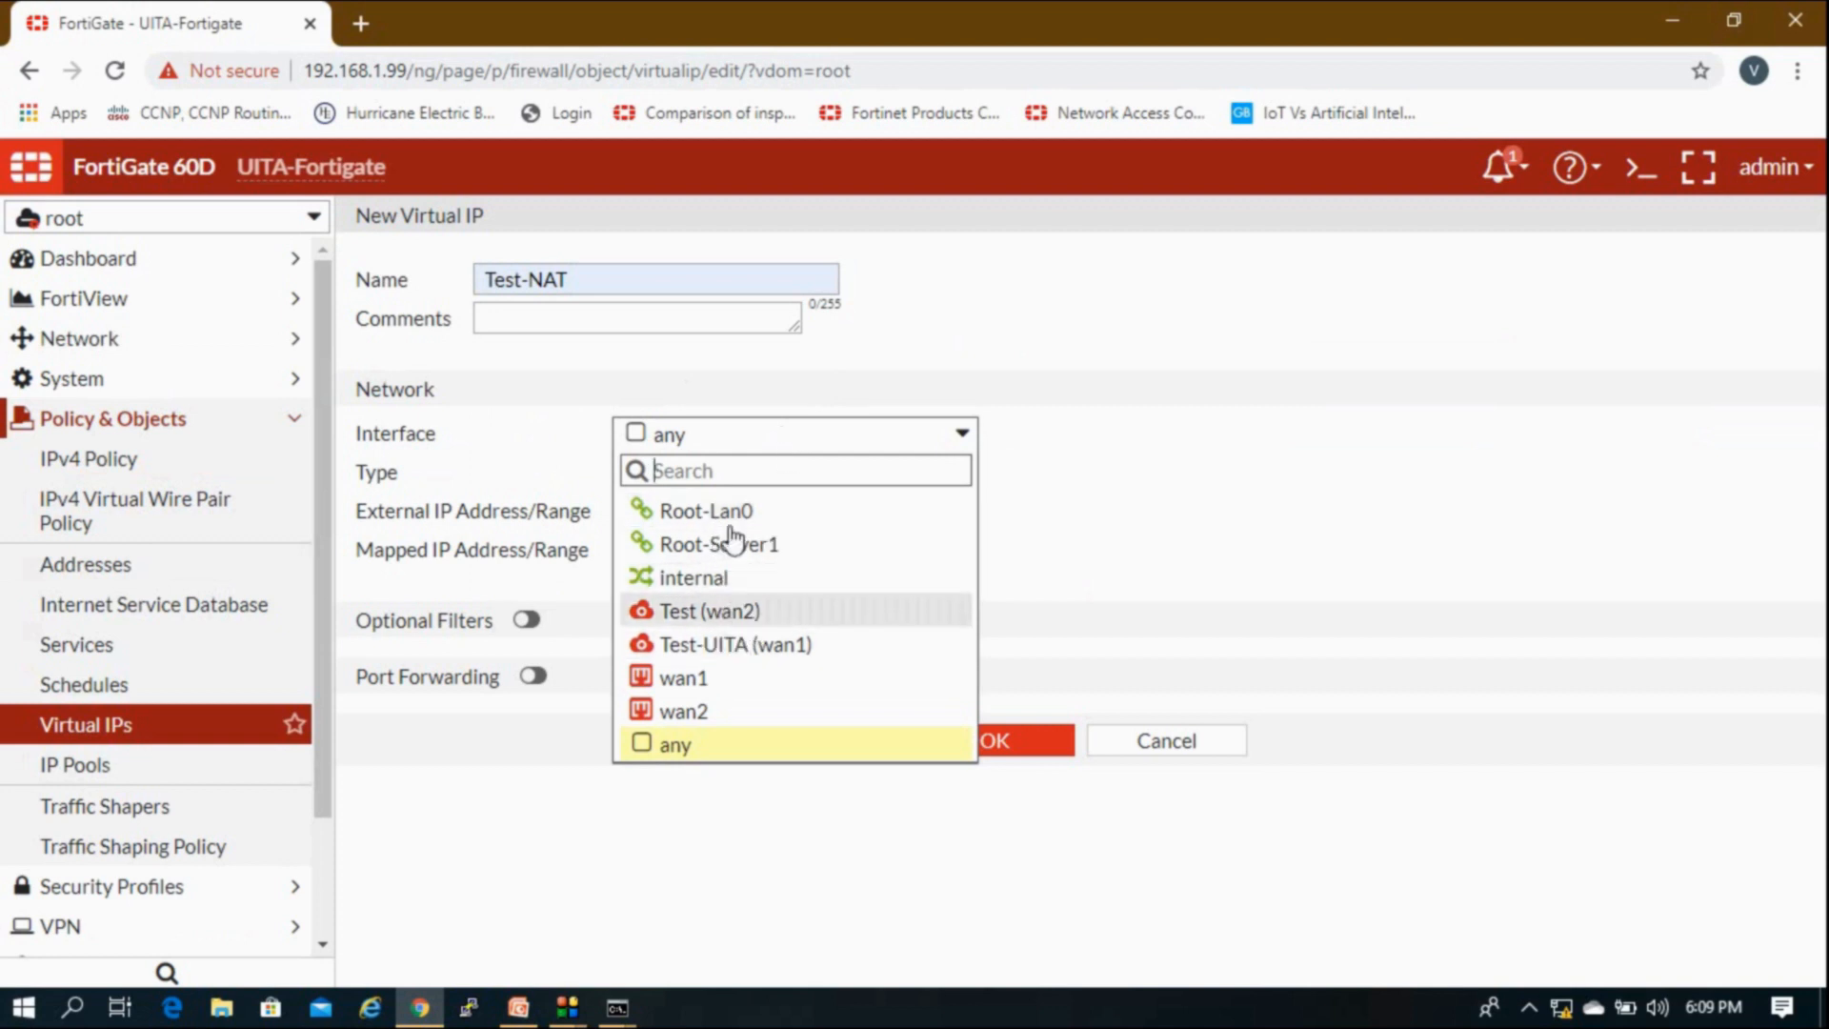
{"action": "mouse_move", "coordinate": [780, 529]}
{"action": "left_click", "coordinate": [983, 322]}
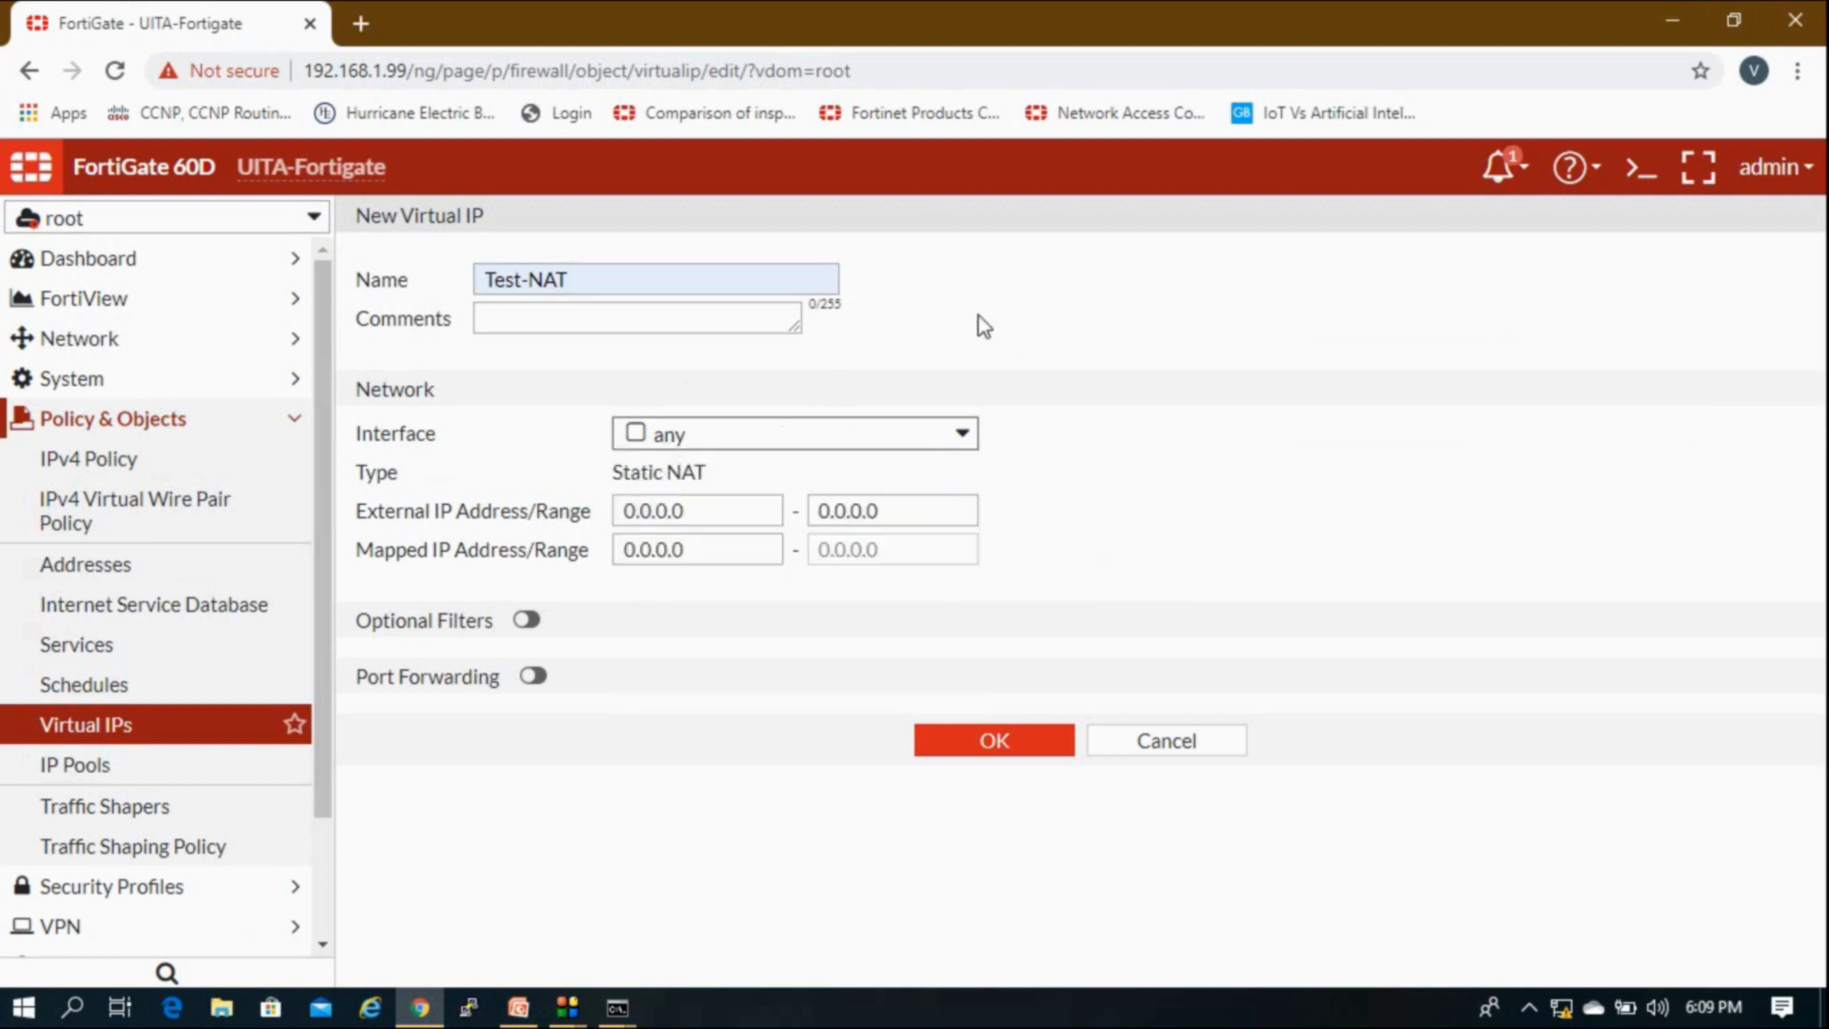
Step: Map external IP 20.20.20.1 to 192.168.1.110 without port forwarding, save, and open IPv4 Policy
{"action": "left_click_drag", "start_coordinate": [725, 523], "coordinate": [466, 522]}
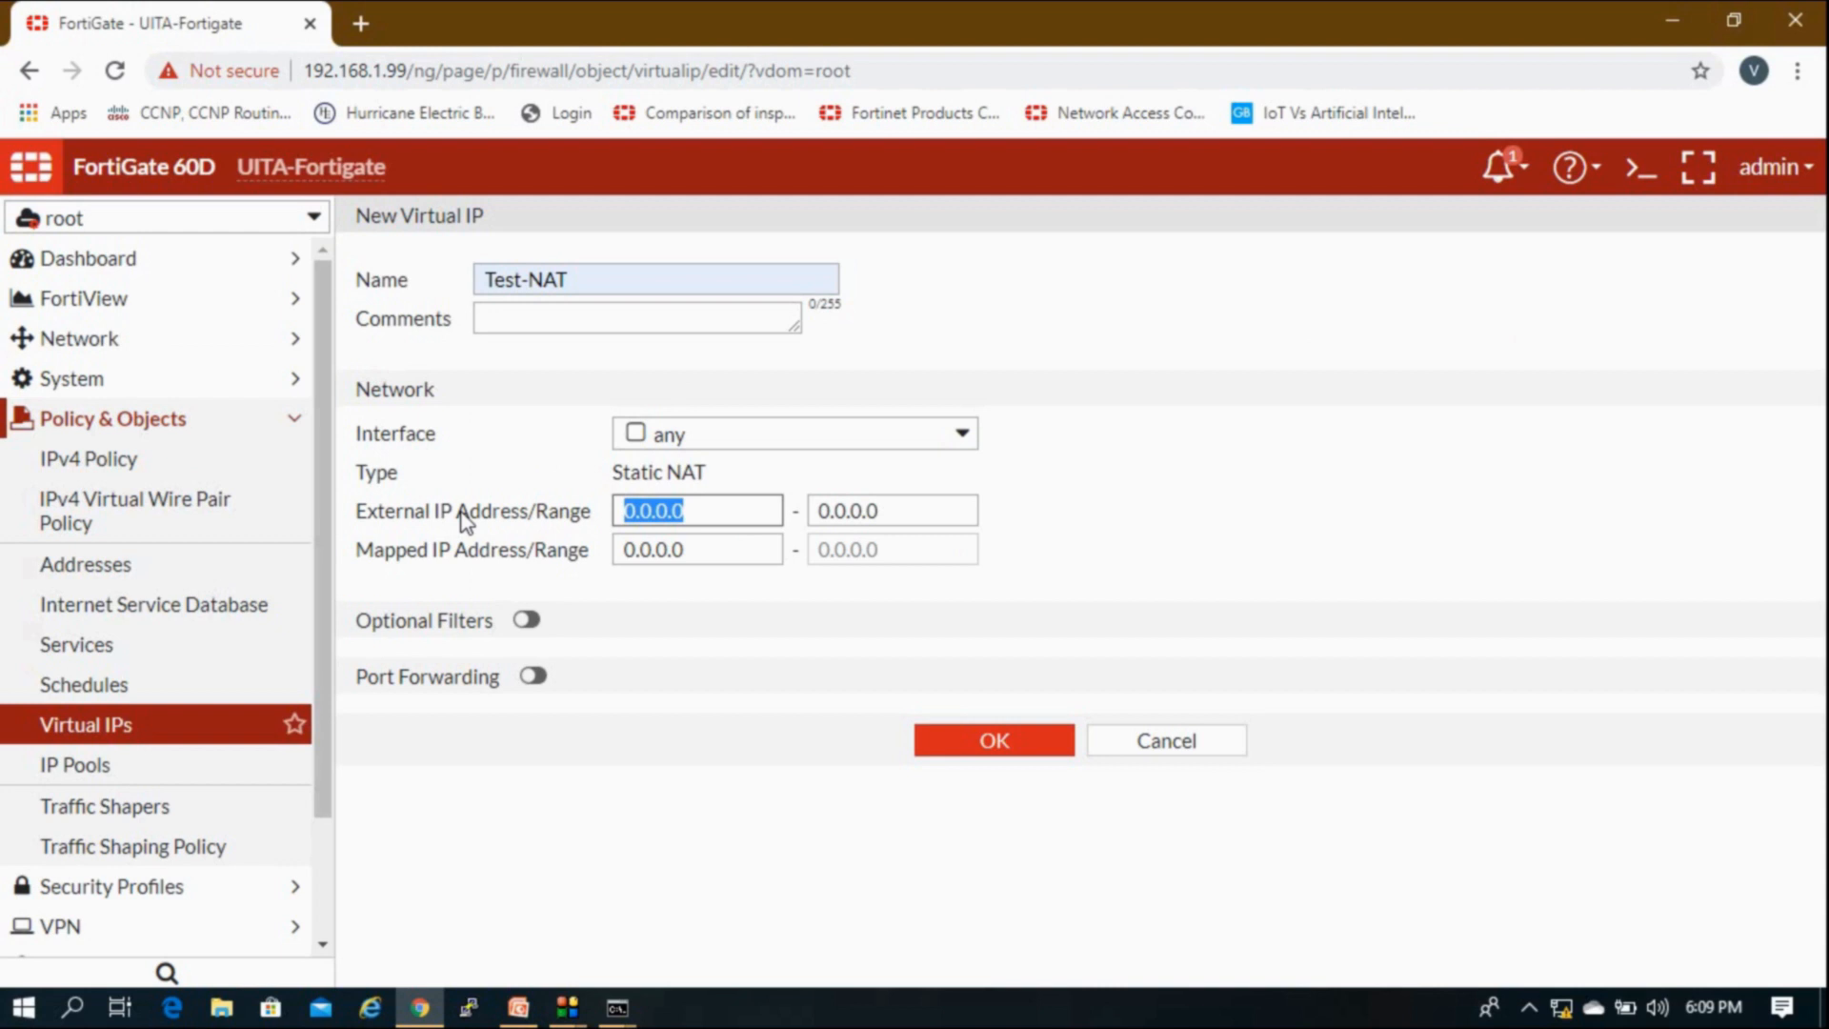
{"action": "type", "text": "20."}
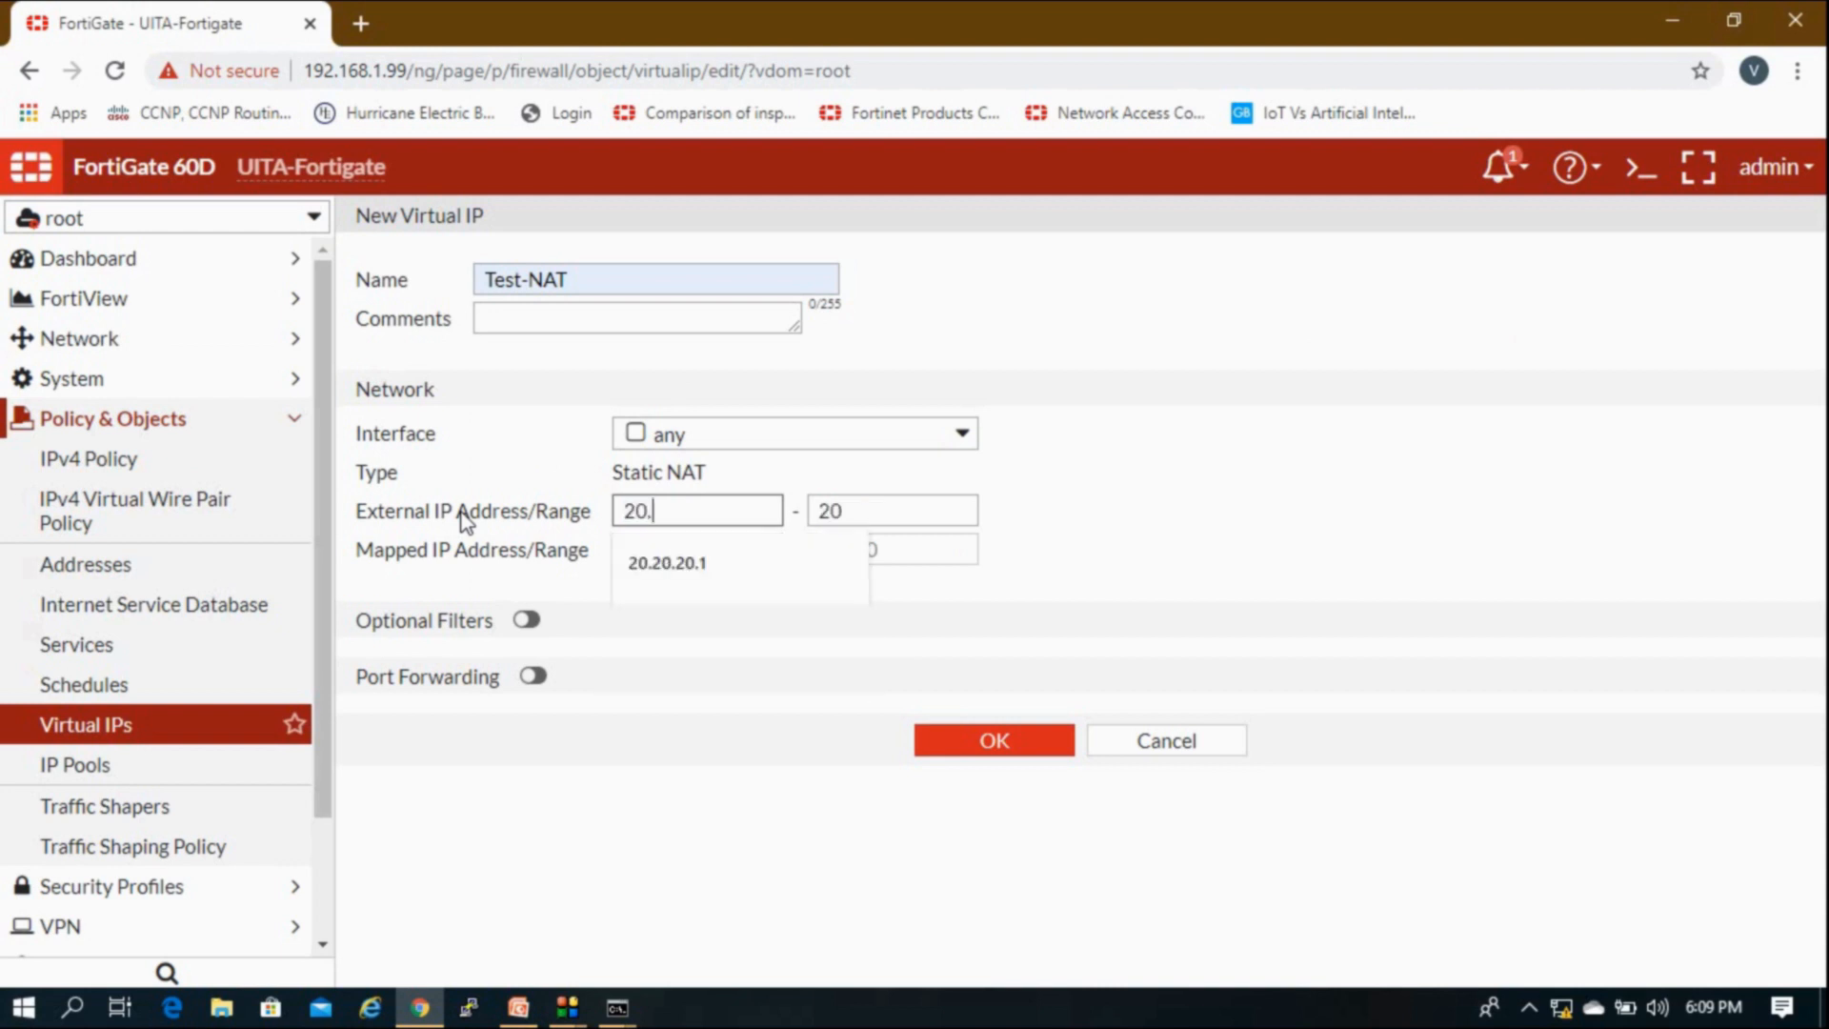
{"action": "type", "text": "20.20.1"}
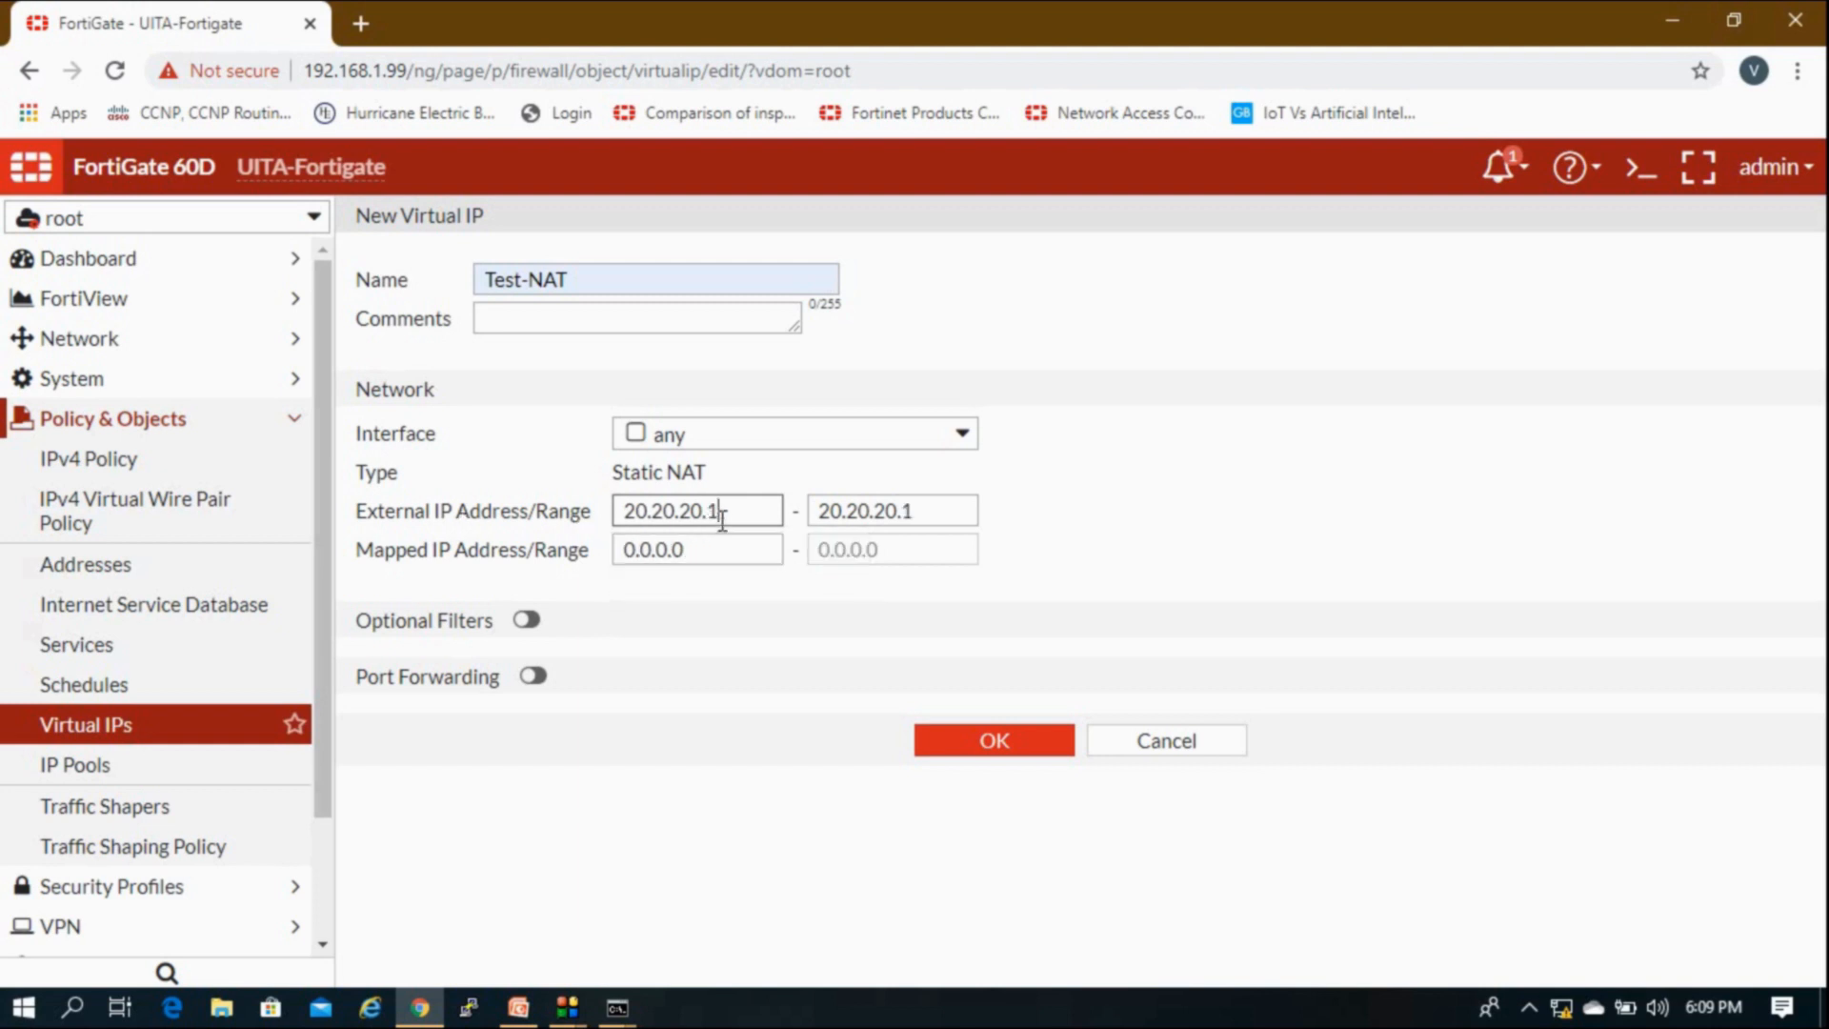
{"action": "left_click_drag", "start_coordinate": [728, 546], "coordinate": [624, 539]}
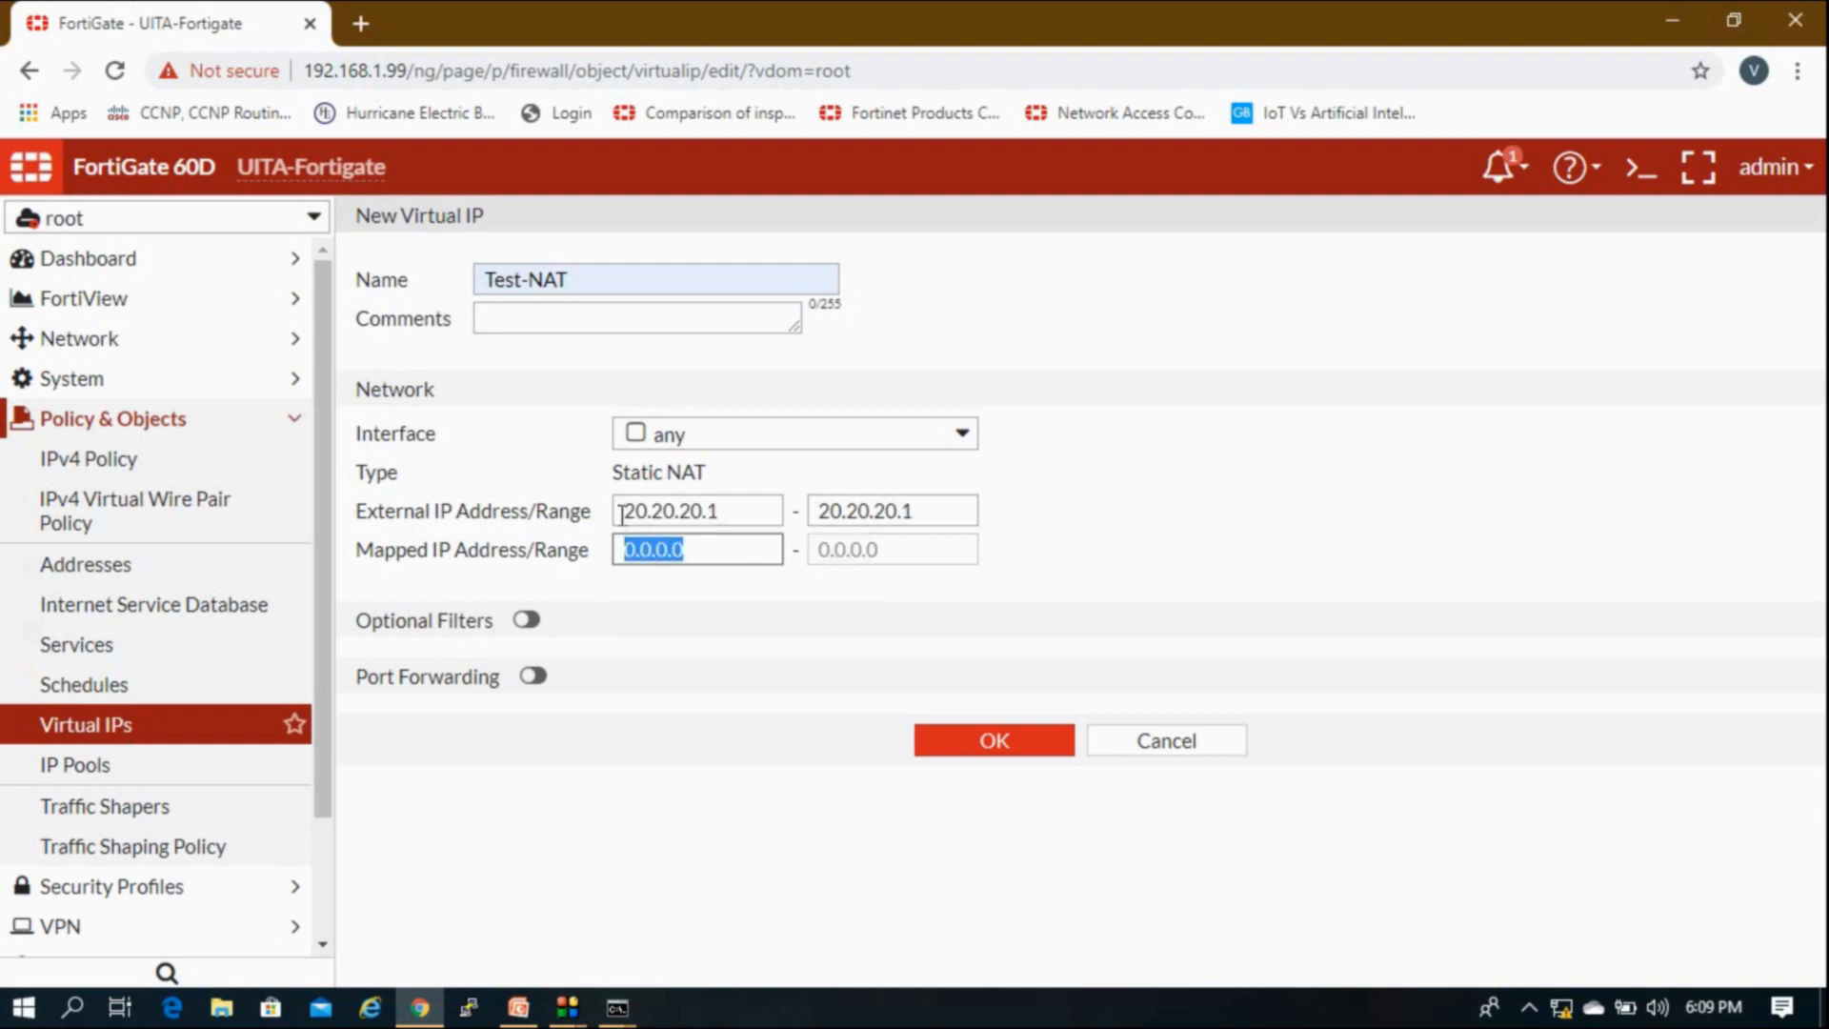
{"action": "type", "text": "192.168"}
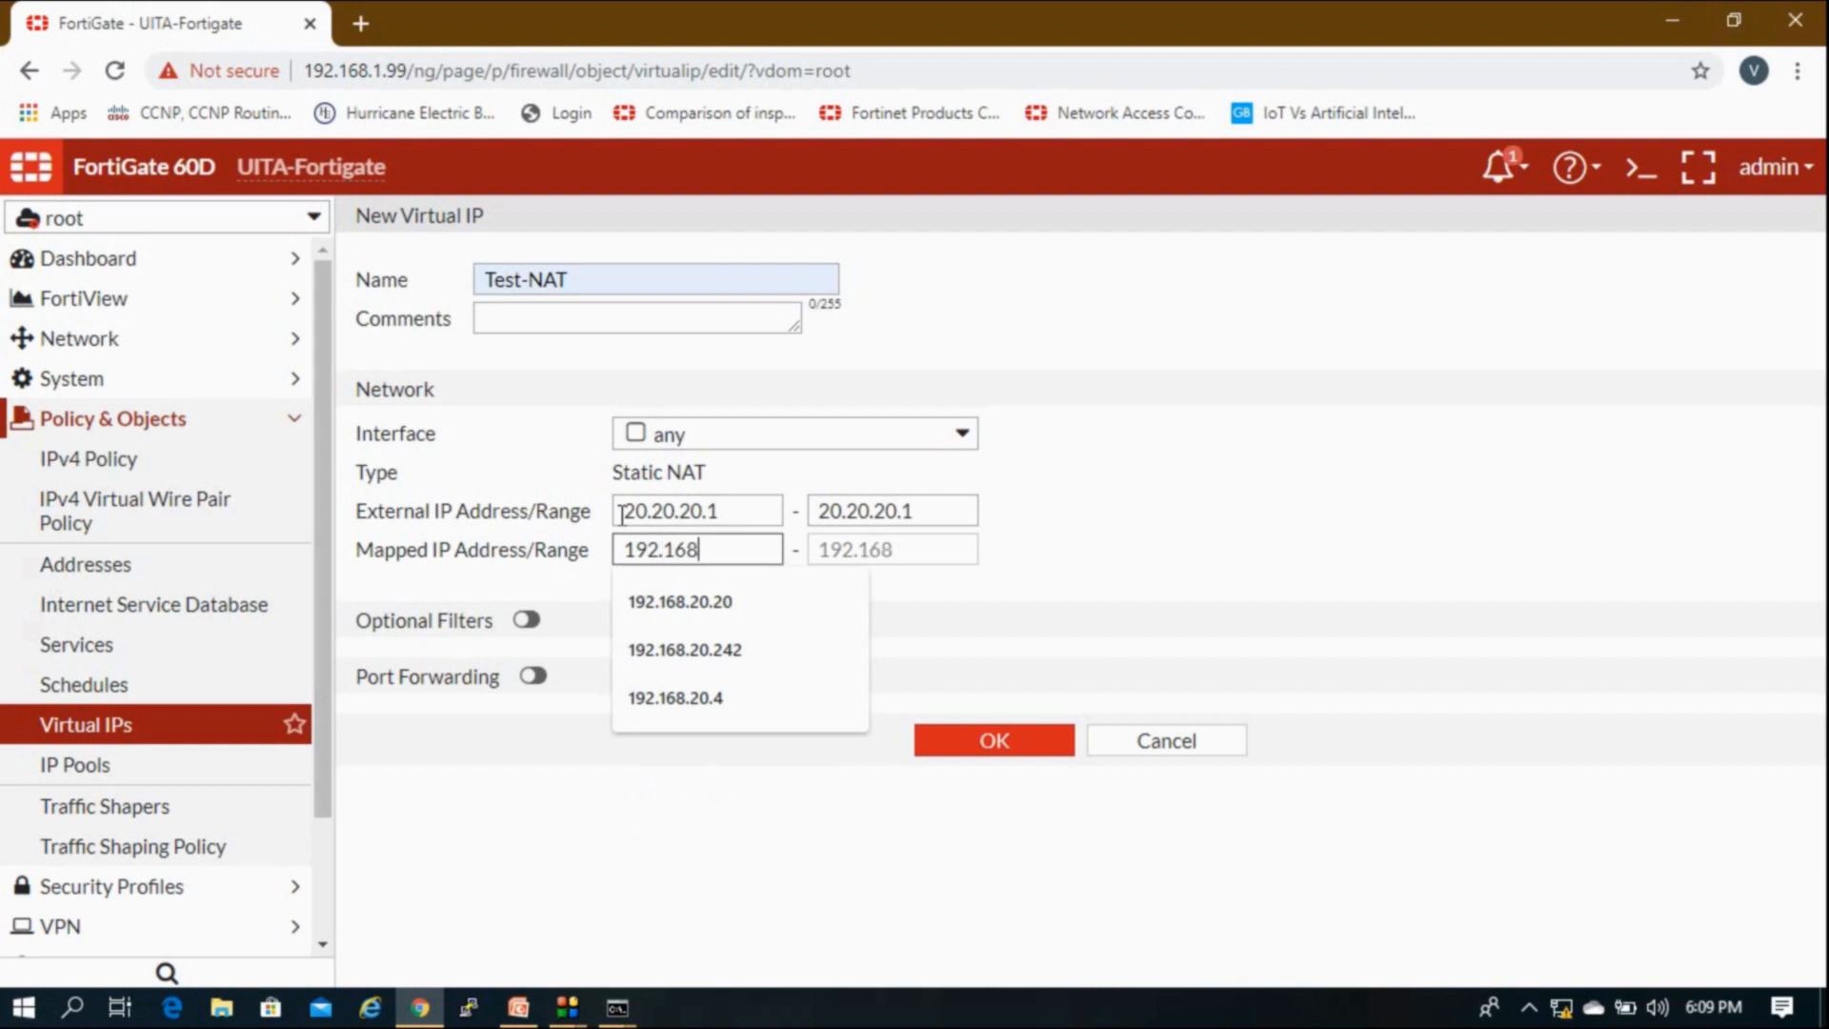
{"action": "type", "text": ".1.110"}
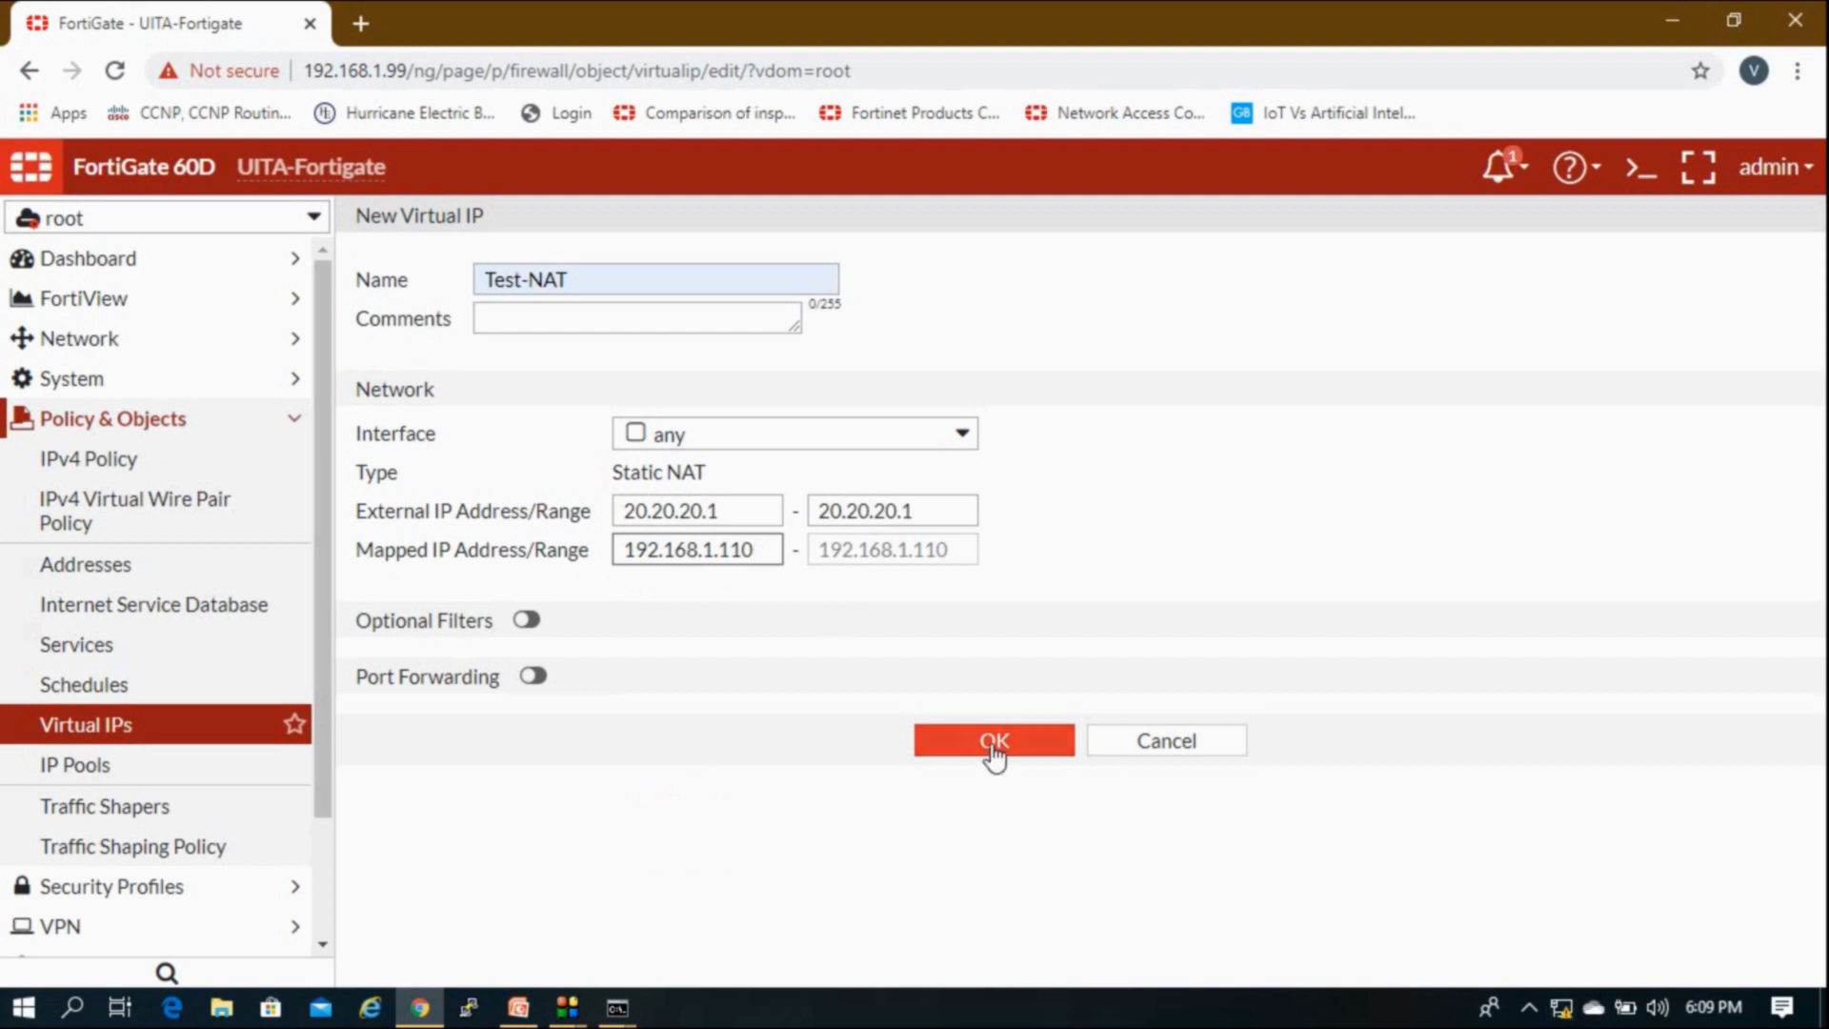
{"action": "left_click", "coordinate": [533, 676]}
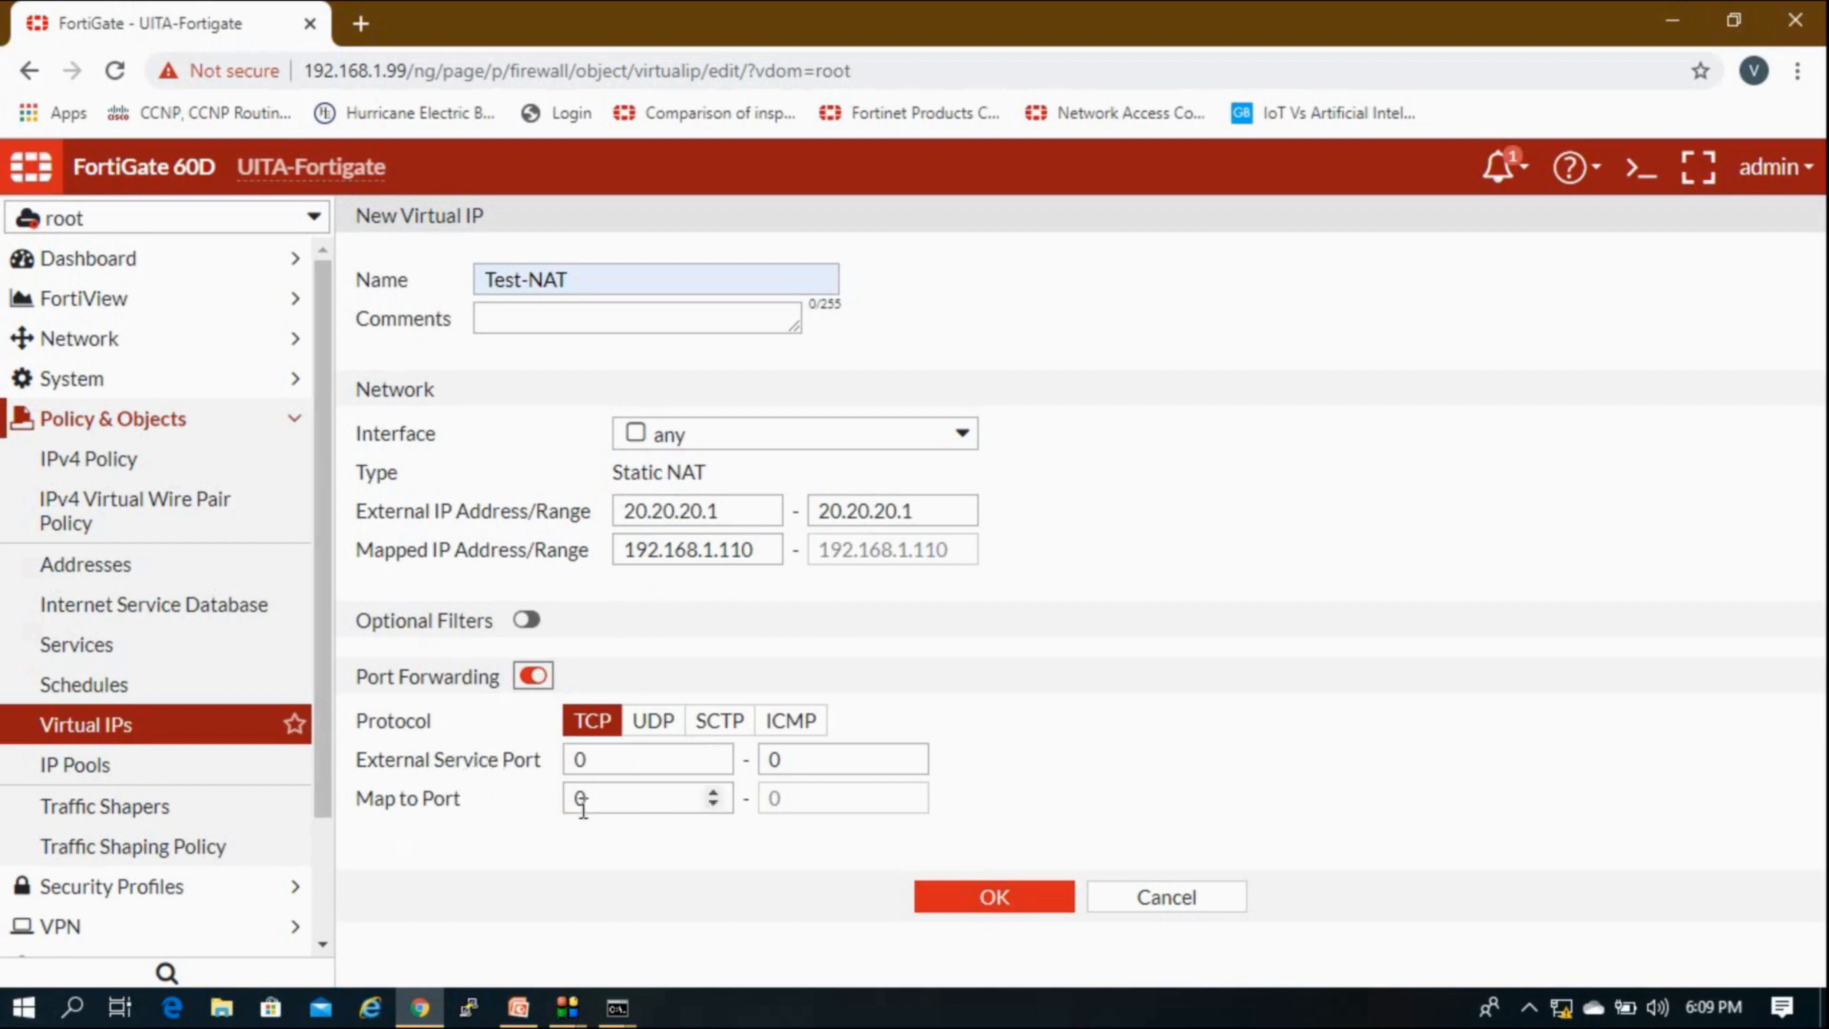
{"action": "left_click", "coordinate": [529, 677]}
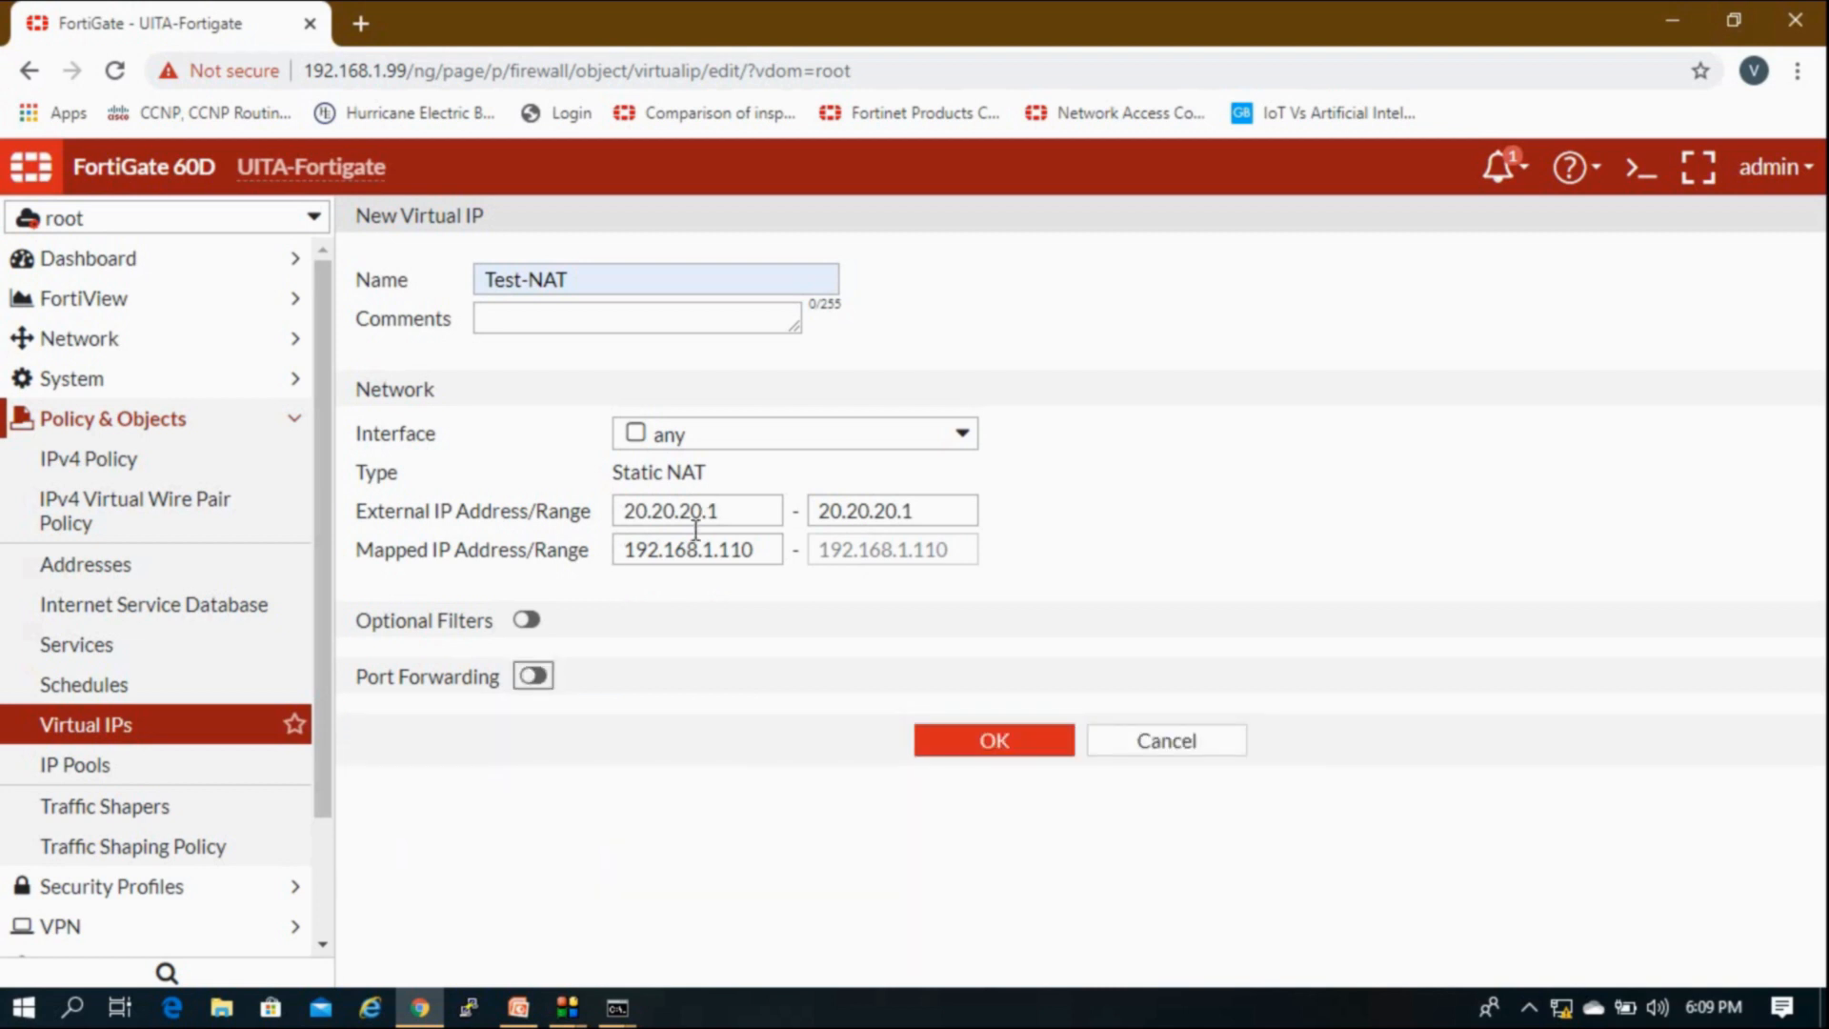
{"action": "left_click", "coordinate": [1021, 759]}
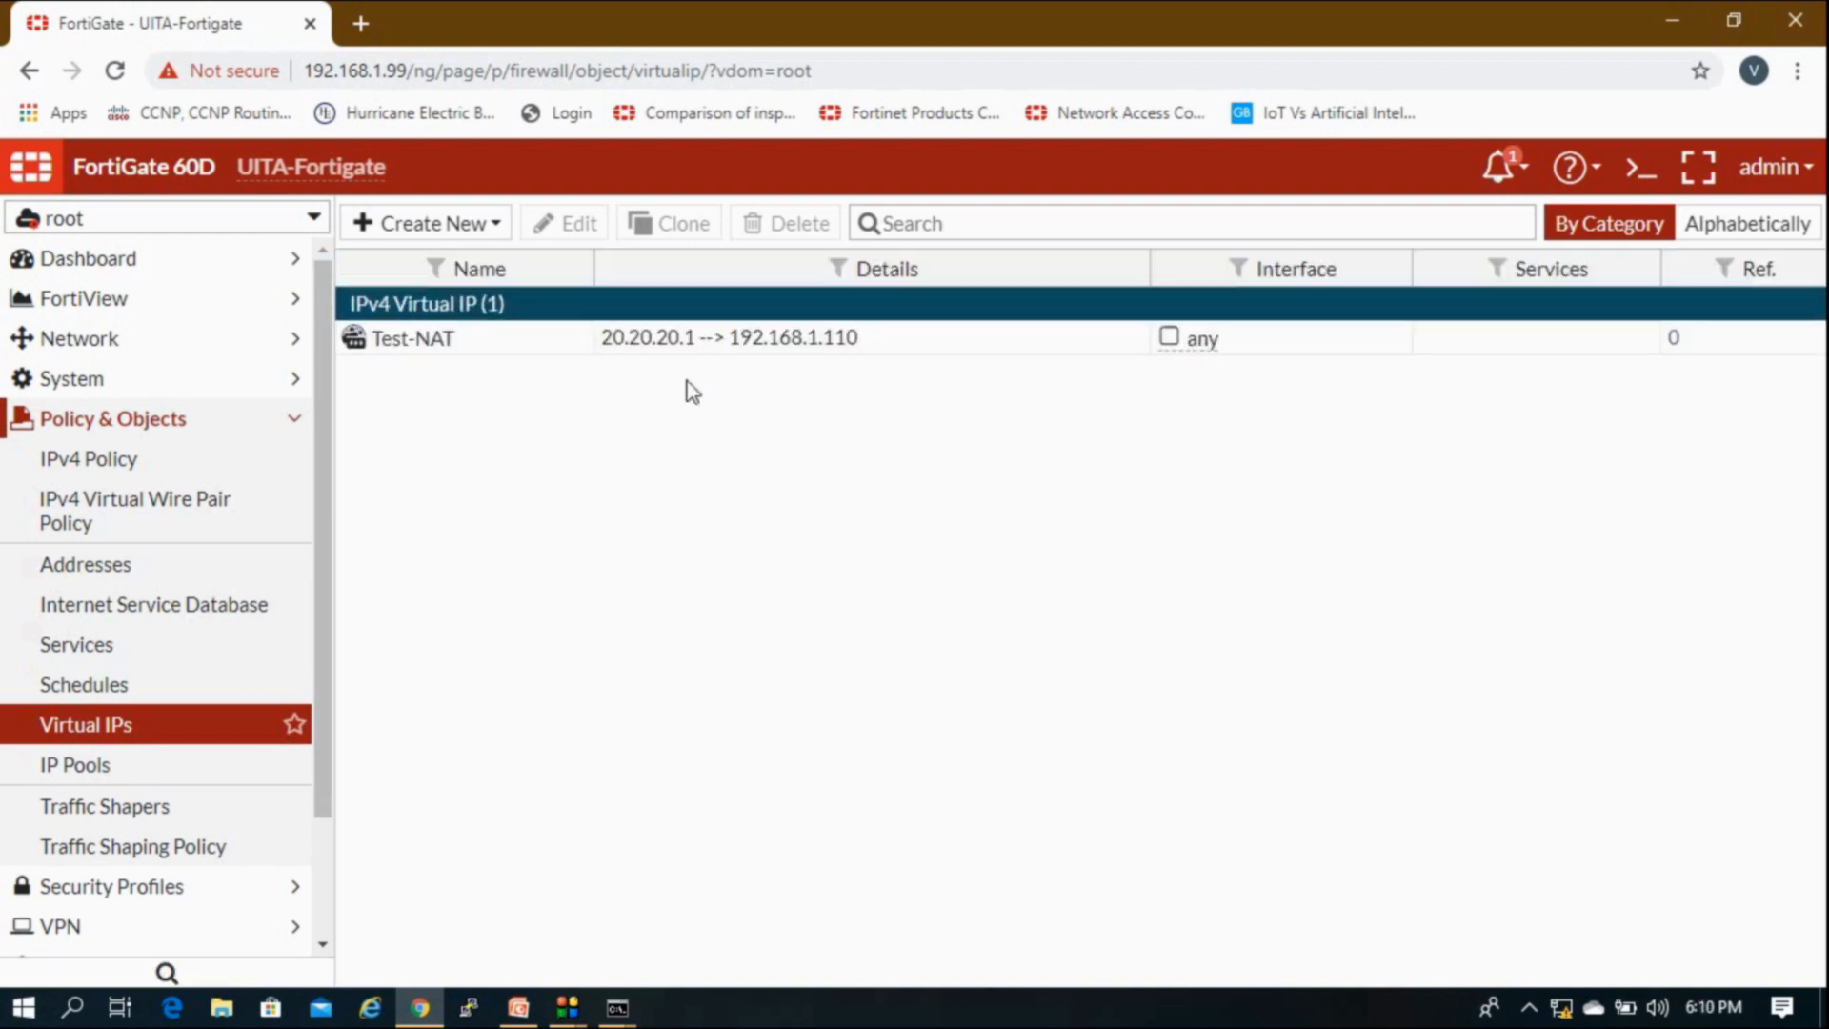
{"action": "left_click", "coordinate": [736, 348]}
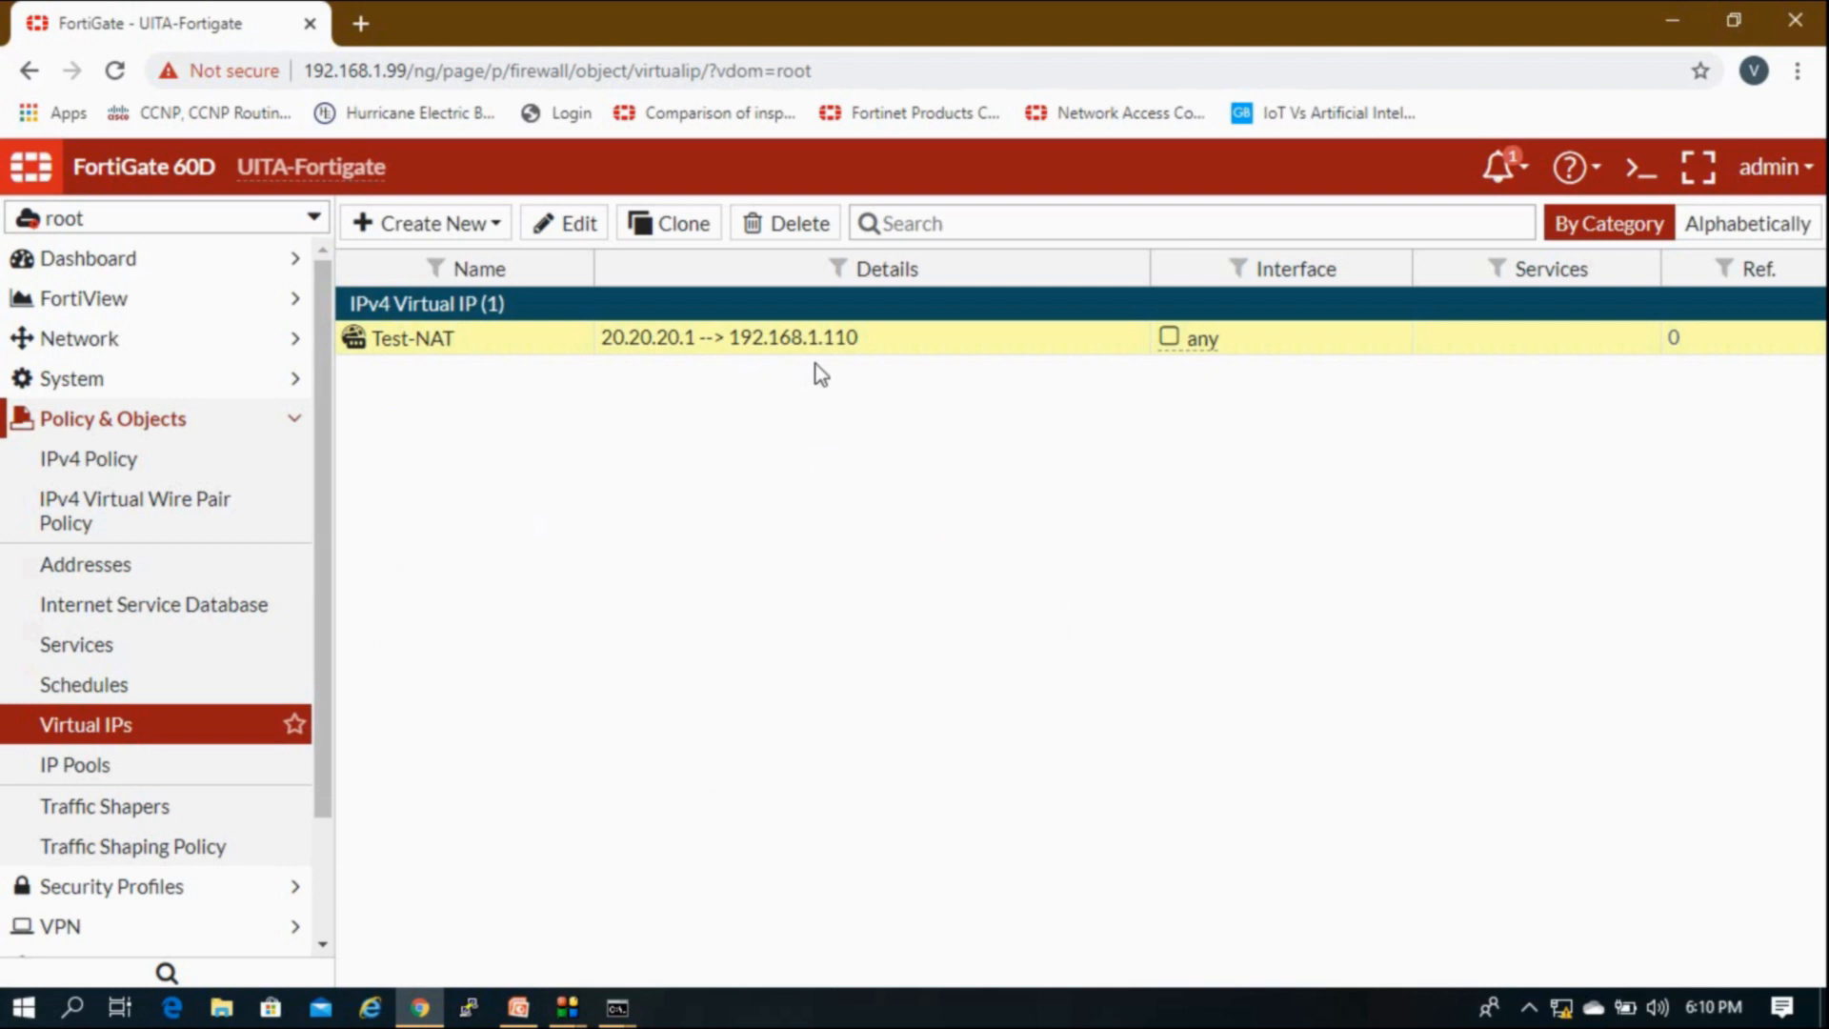
{"action": "left_click", "coordinate": [134, 470]}
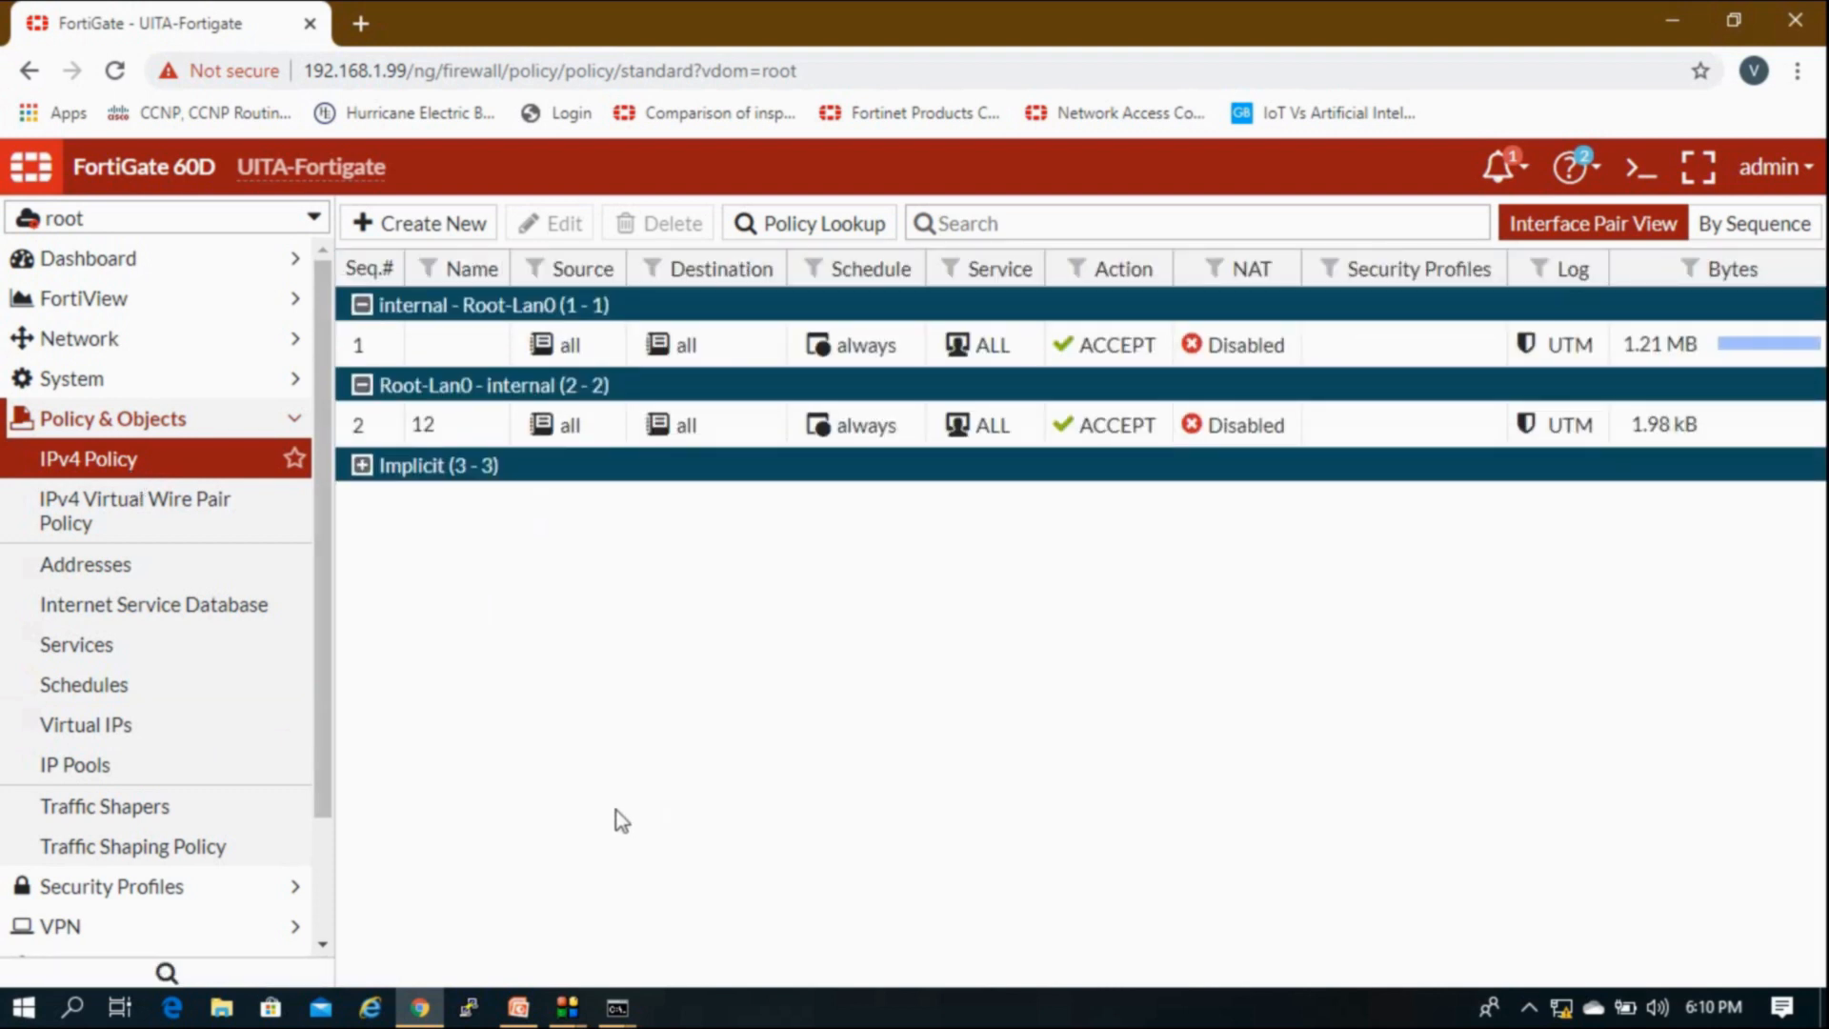
Step: Launch Remote Desktop Connection with mstsc and connect to 192.168.2.2
{"action": "key", "text": "super+r"}
{"action": "key", "text": "Return"}
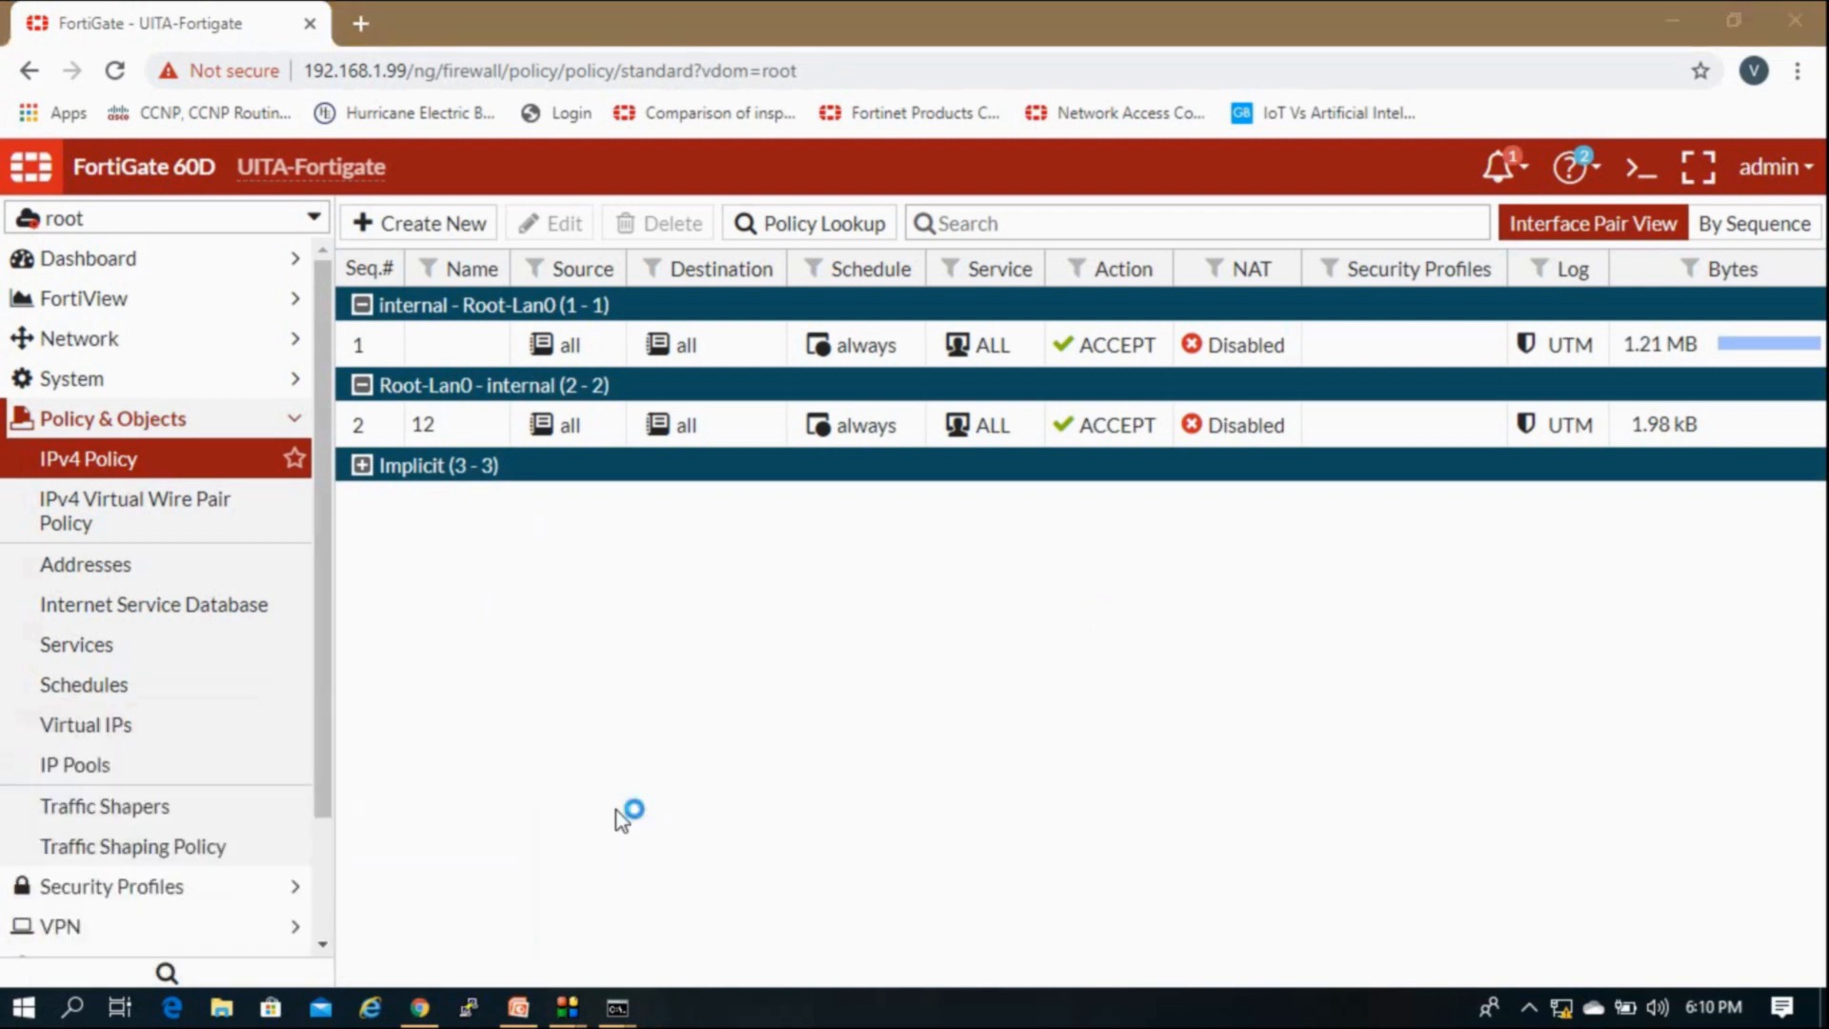
{"action": "key", "text": "Return"}
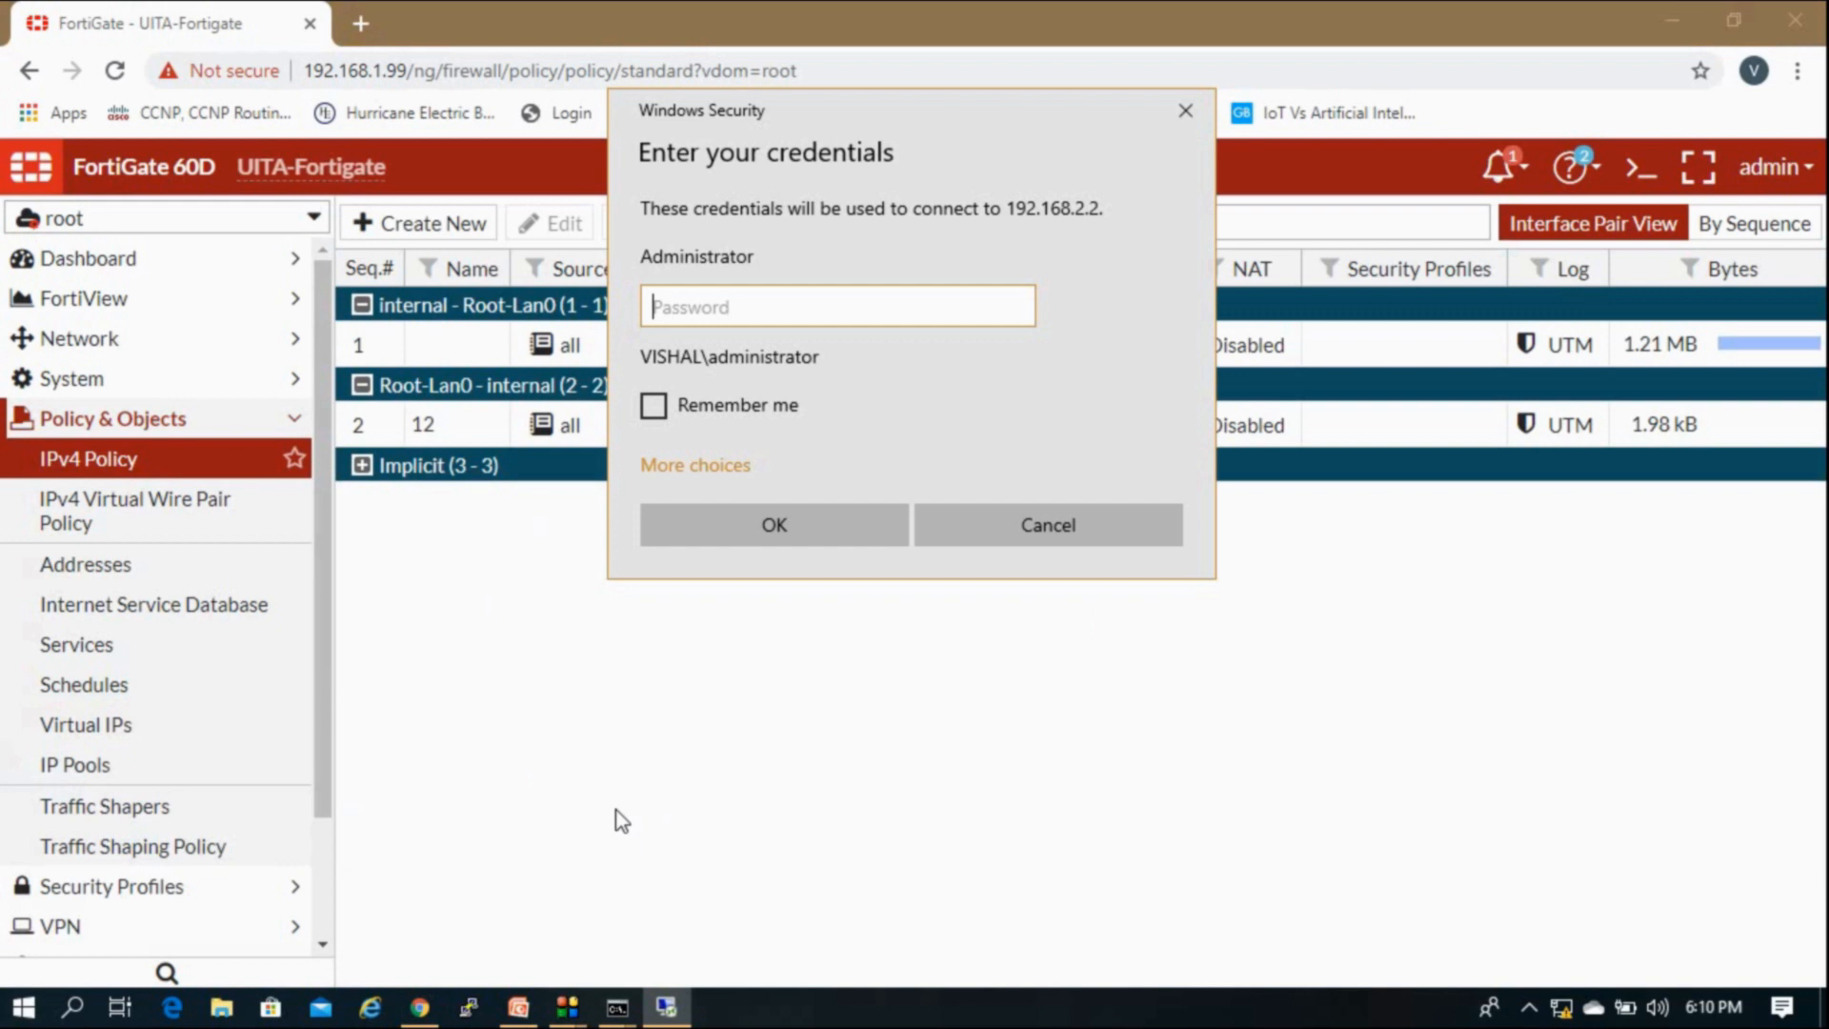
Step: Enter the account password and accept the certificate warning
{"action": "key", "text": "Caps_Lock"}
{"action": "type", "text": "•"}
{"action": "key", "text": "Caps_Lock"}
{"action": "type", "text": "•••••"}
{"action": "key", "text": "Caps_Lock"}
{"action": "type", "text": "•"}
{"action": "key", "text": "Caps_Lock"}
{"action": "type", "text": "••"}
{"action": "key", "text": "Return"}
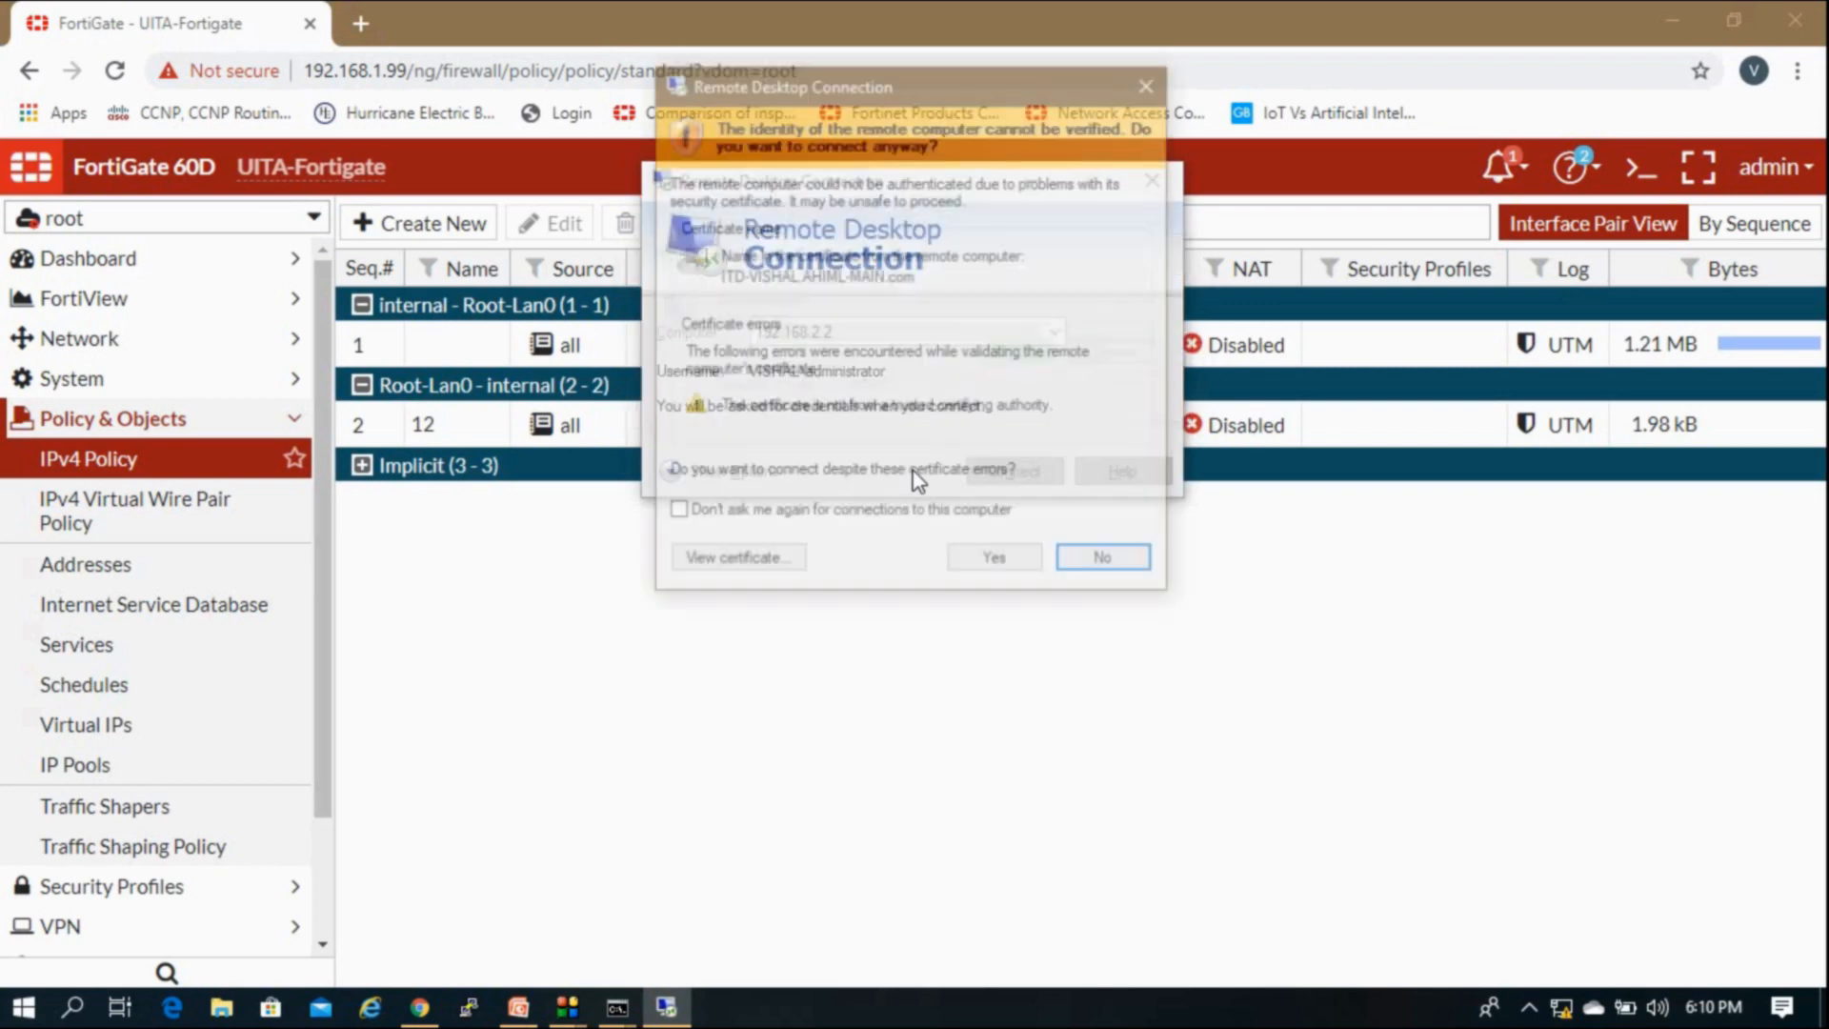
{"action": "left_click", "coordinate": [990, 567]}
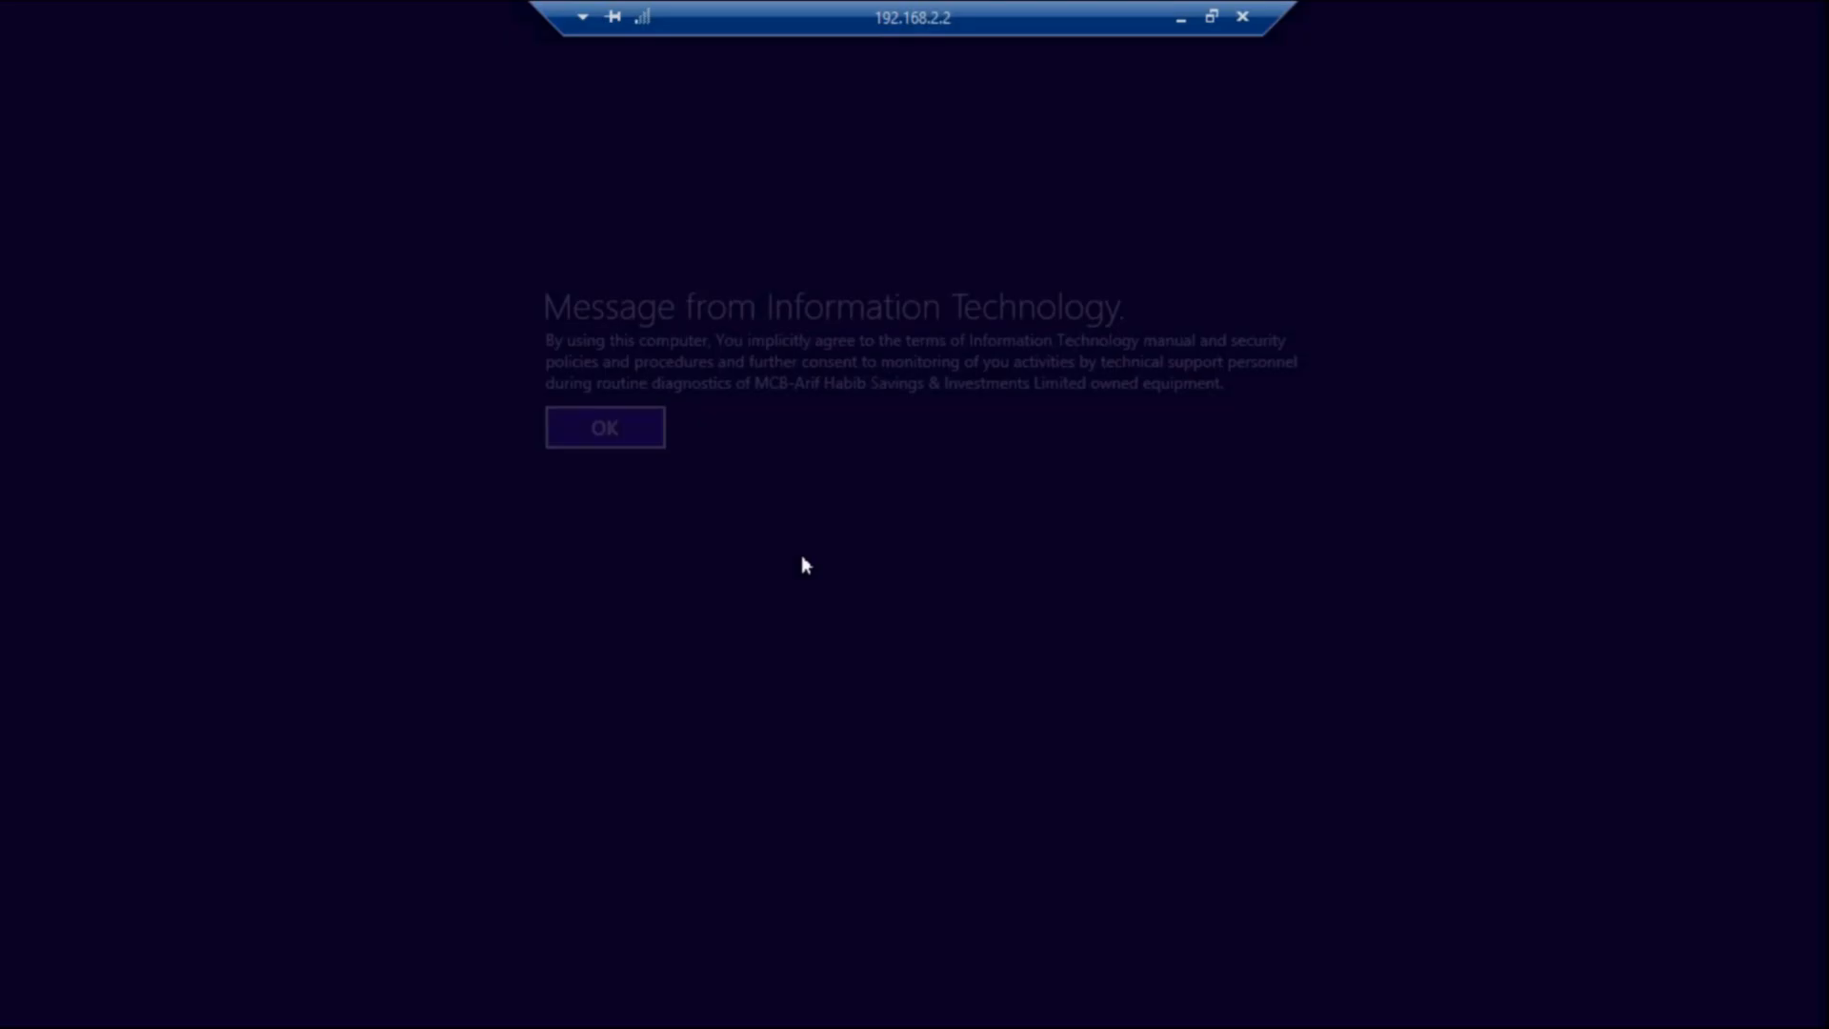
Step: Dismiss the IT usage notice and rerun the ping to 192.168.1.110 with -t
{"action": "left_click", "coordinate": [593, 441]}
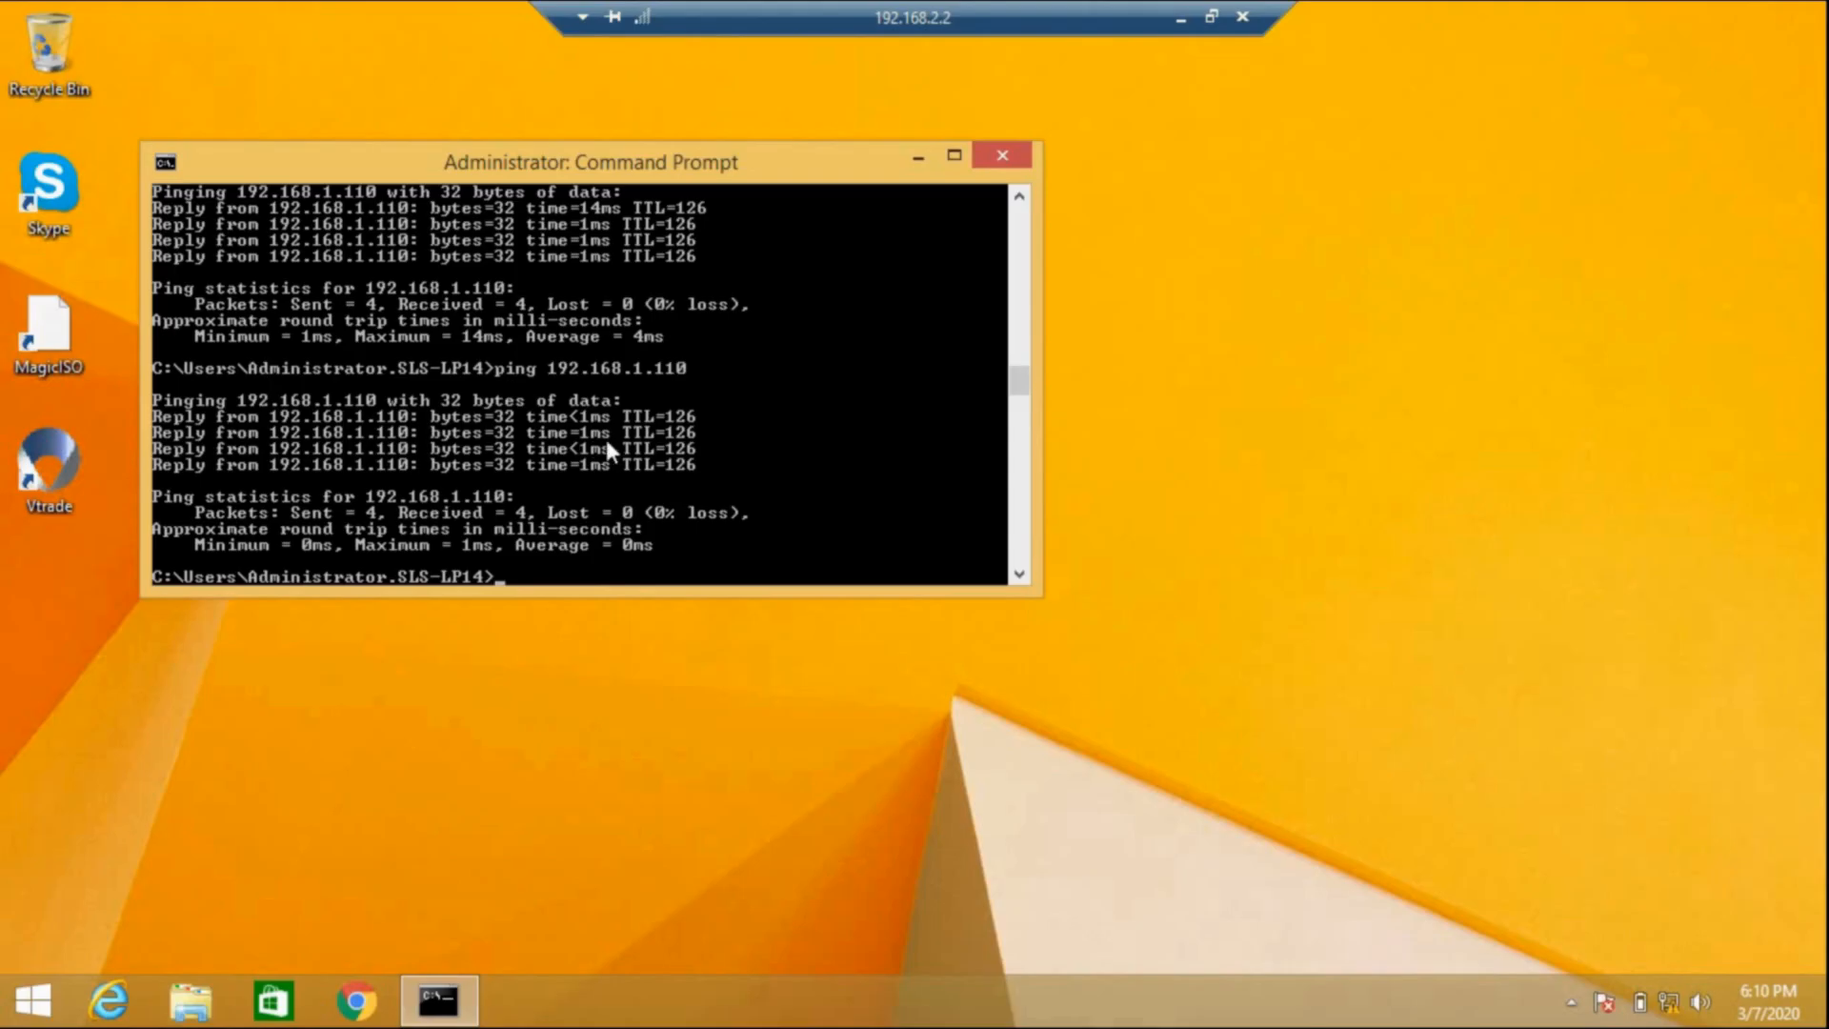
{"action": "key", "text": "Up"}
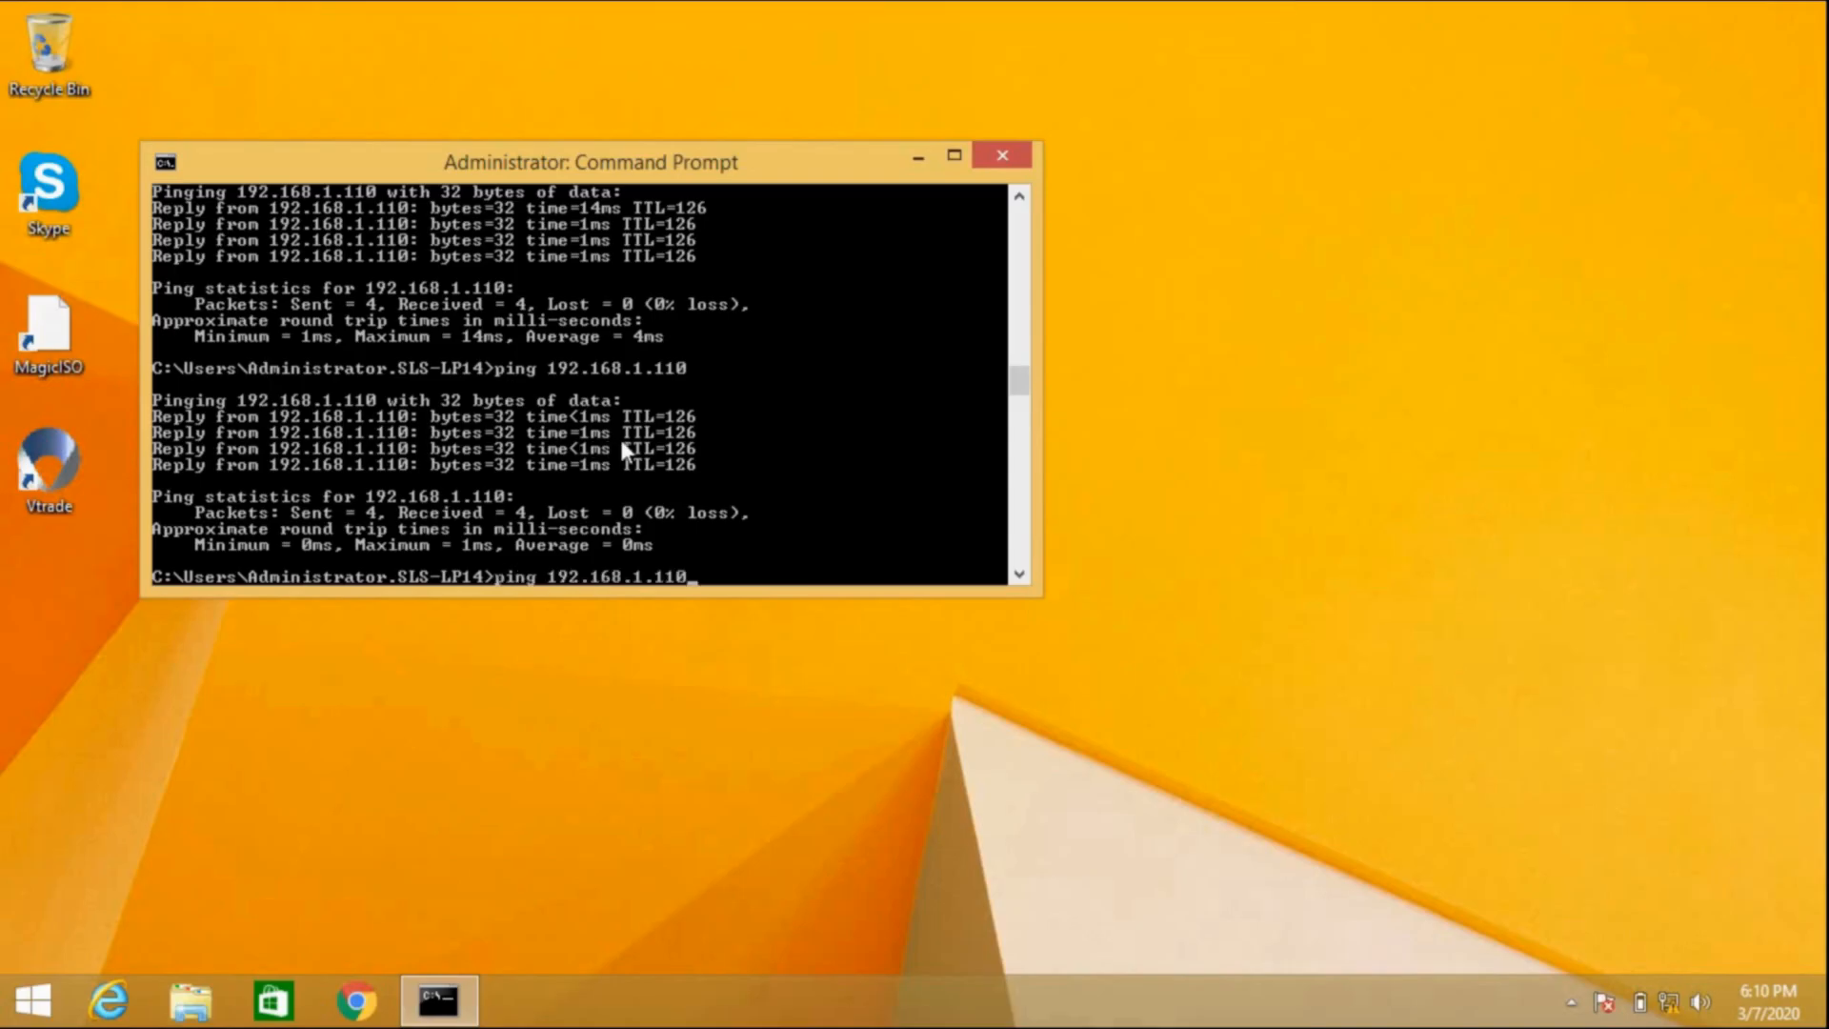
{"action": "type", "text": "-t"}
{"action": "key", "text": "Return"}
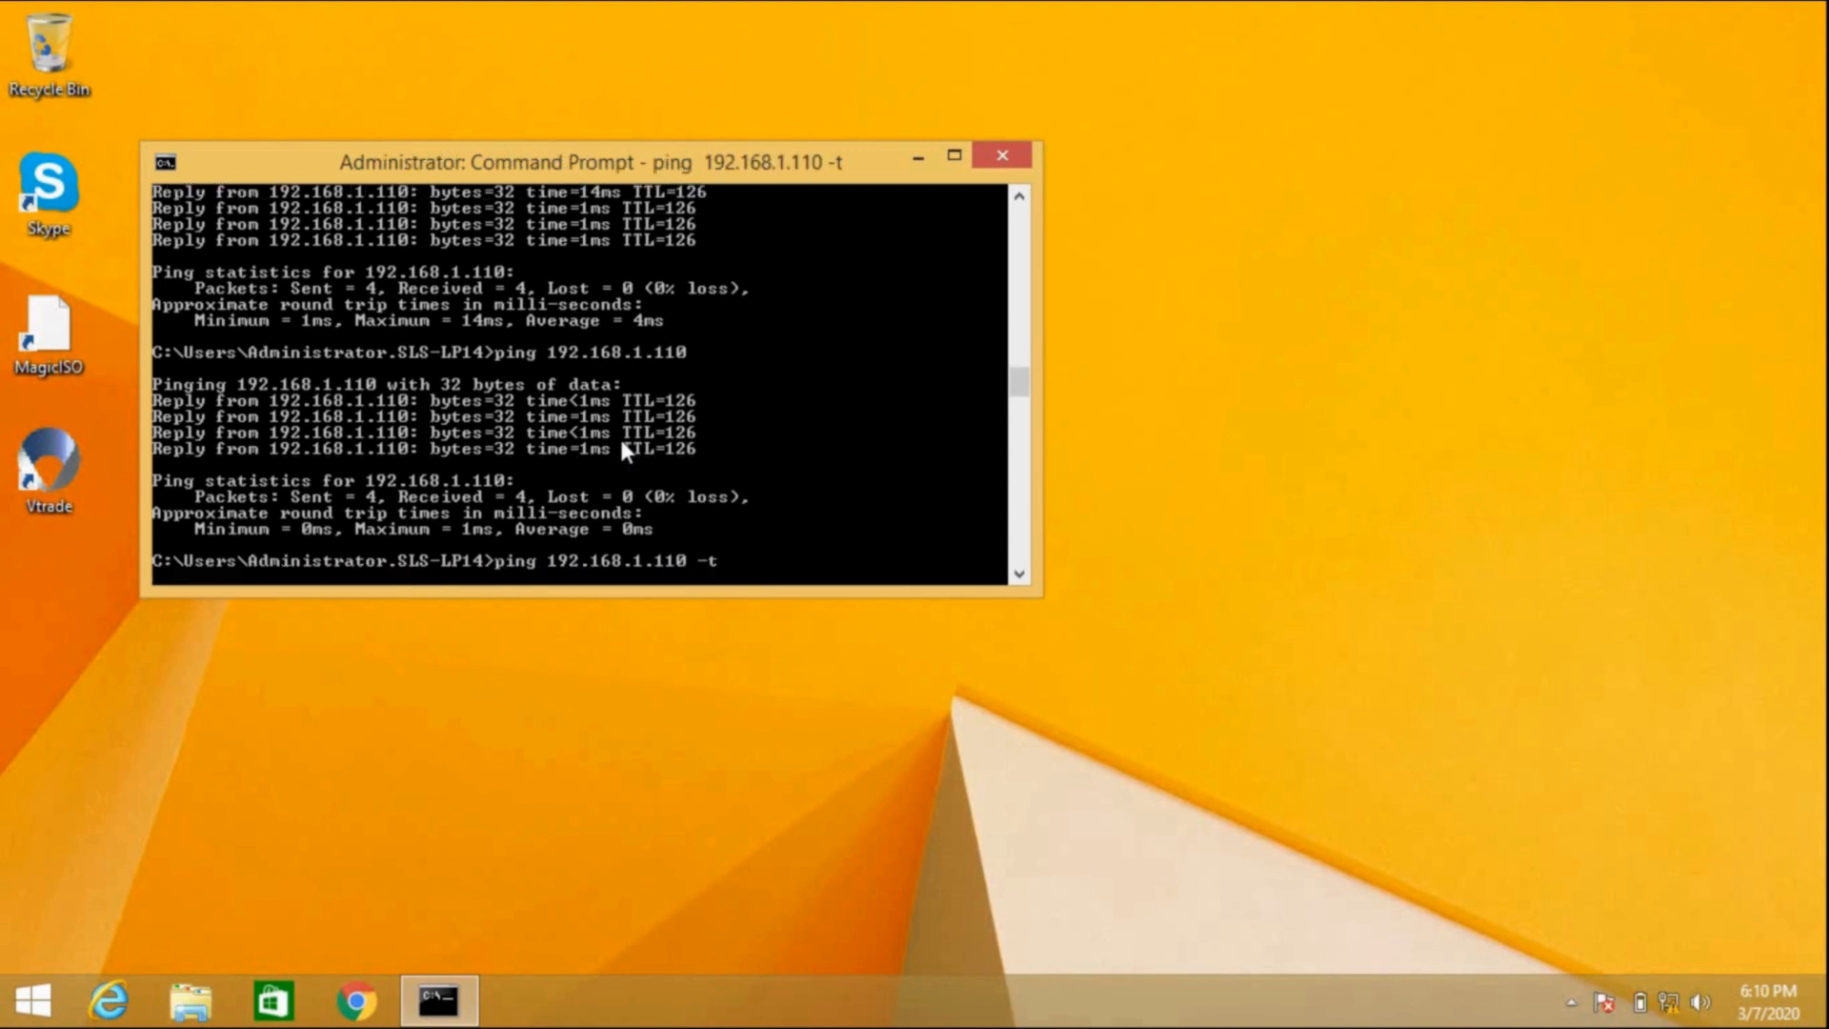
Step: Open a second Command Prompt and run ping 20.20.20.1 -t
{"action": "key", "text": "super+r"}
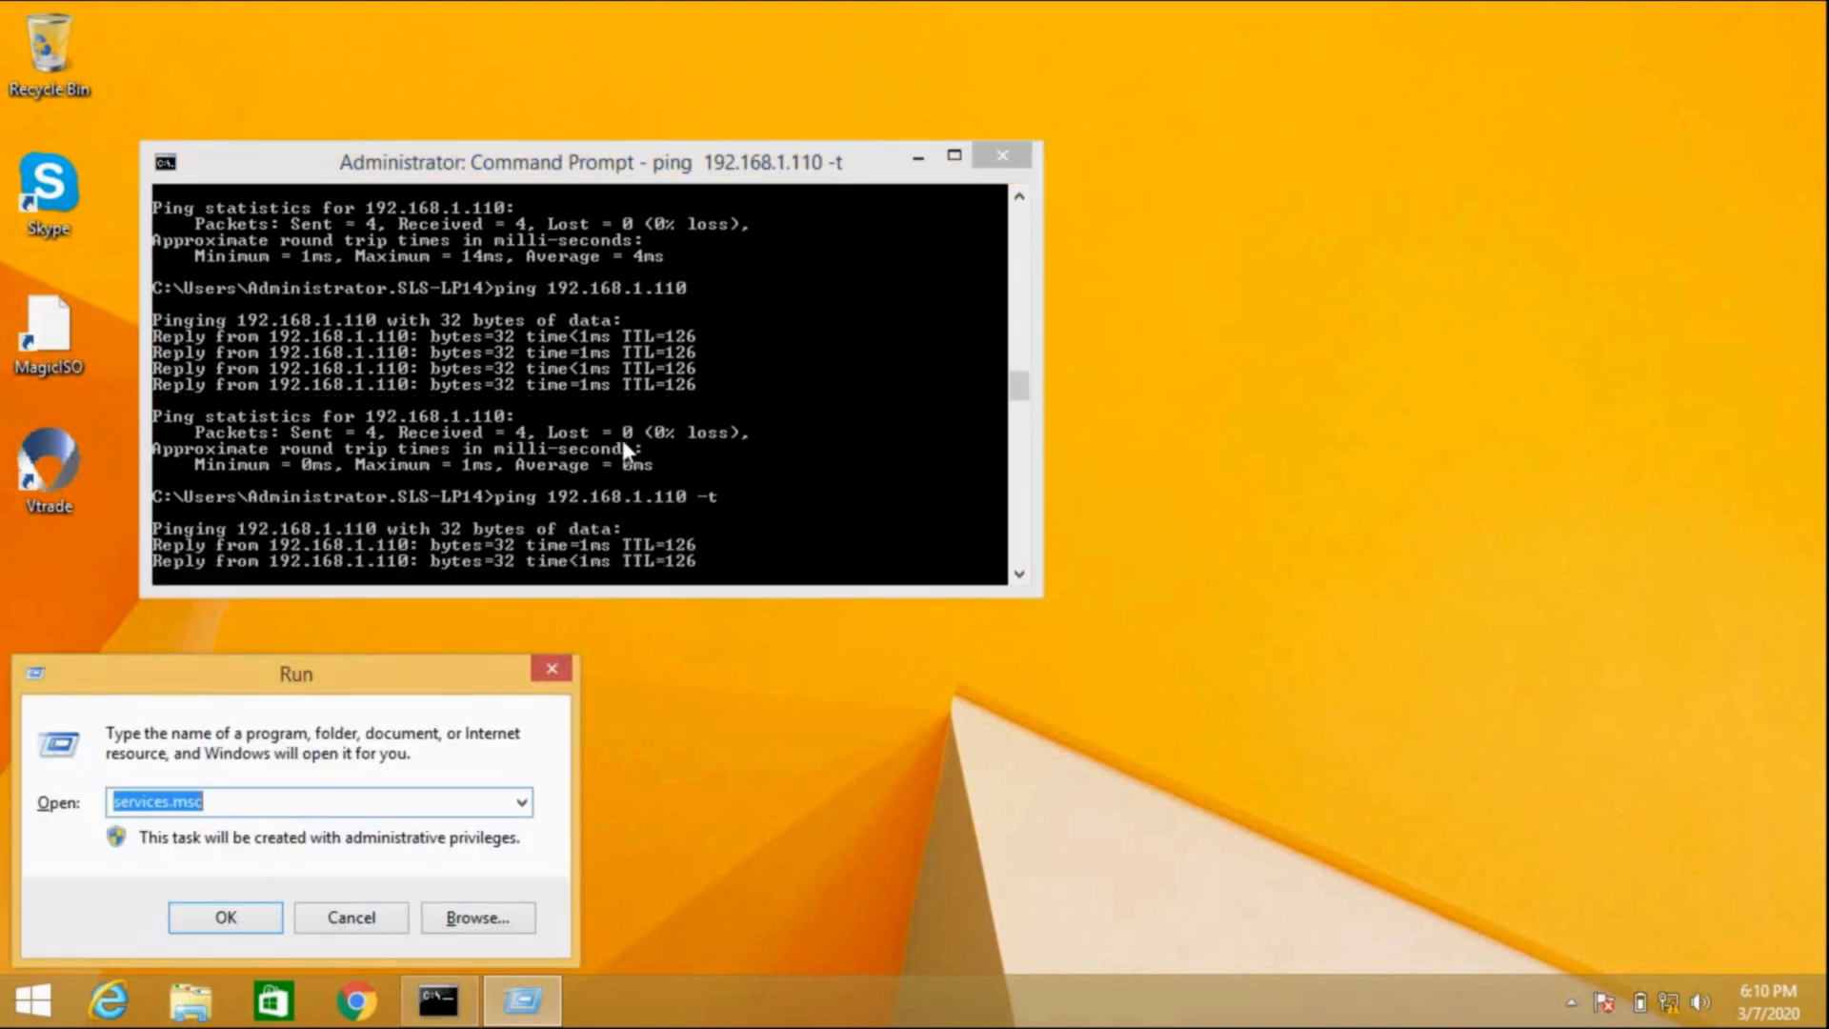
{"action": "type", "text": "cmd"}
{"action": "key", "text": "Return"}
{"action": "type", "text": "pi"}
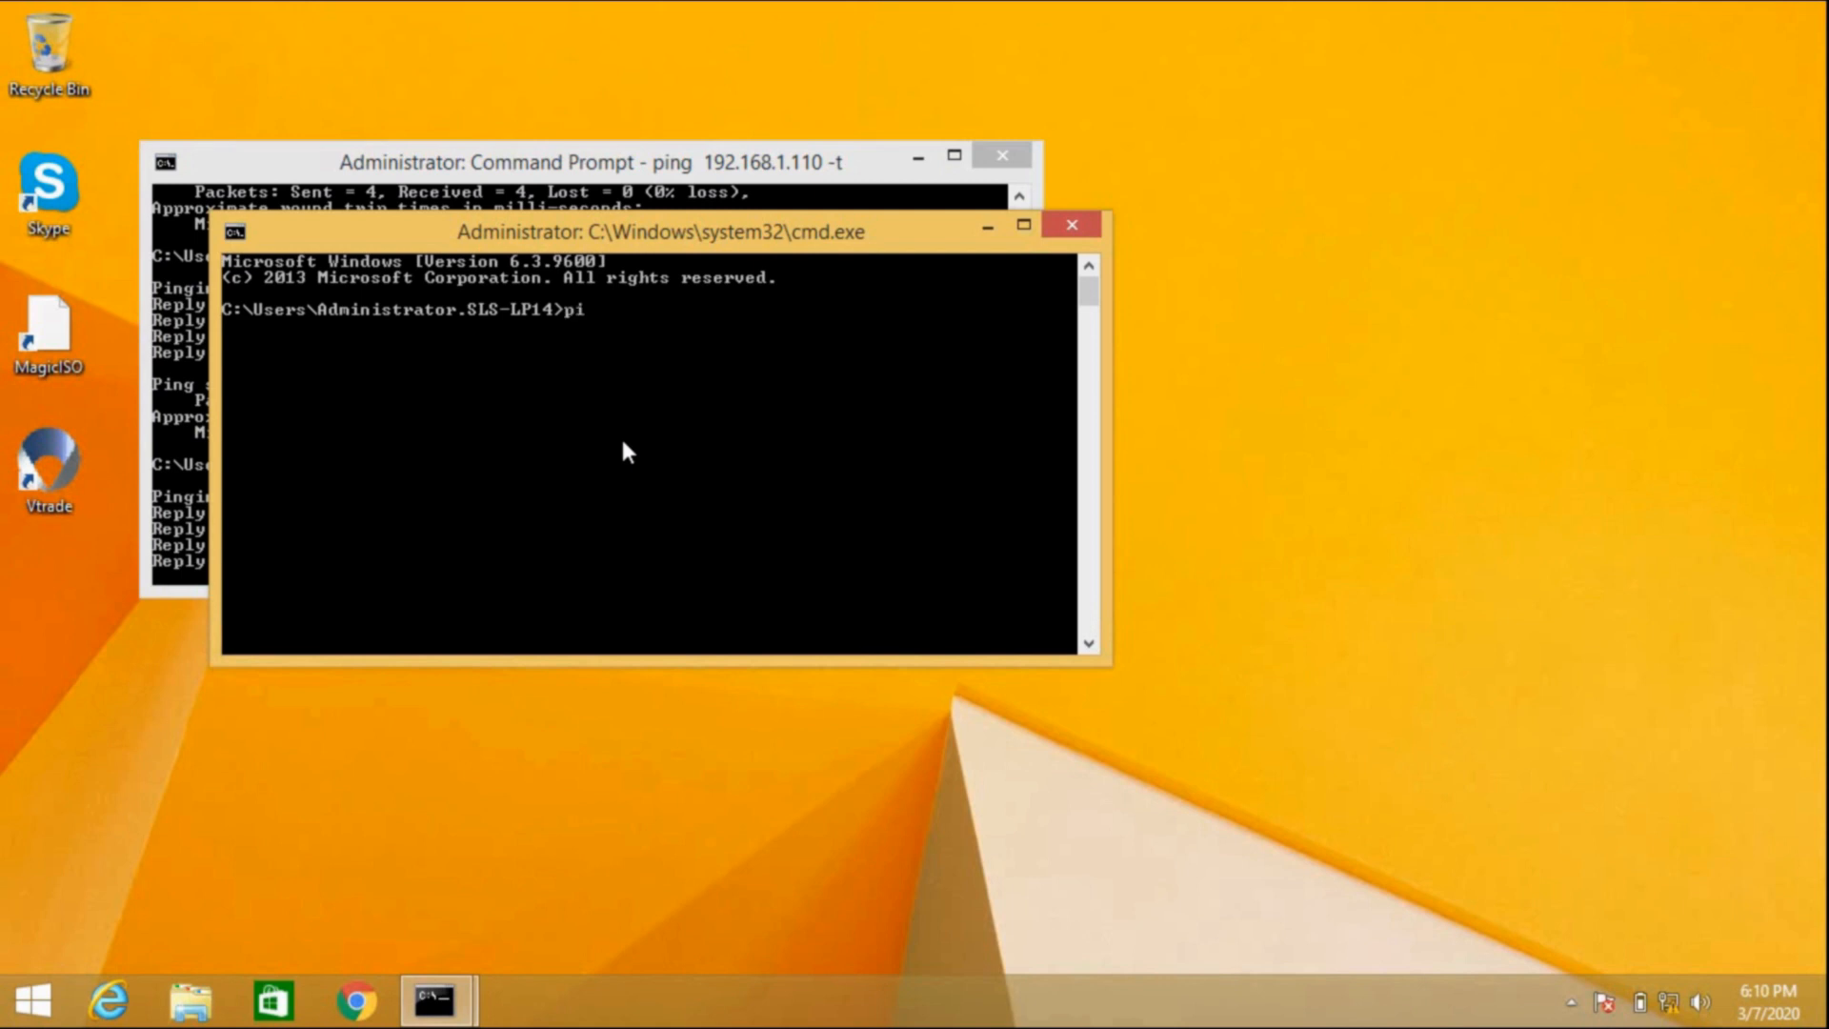
{"action": "type", "text": "ng 20.20.20."}
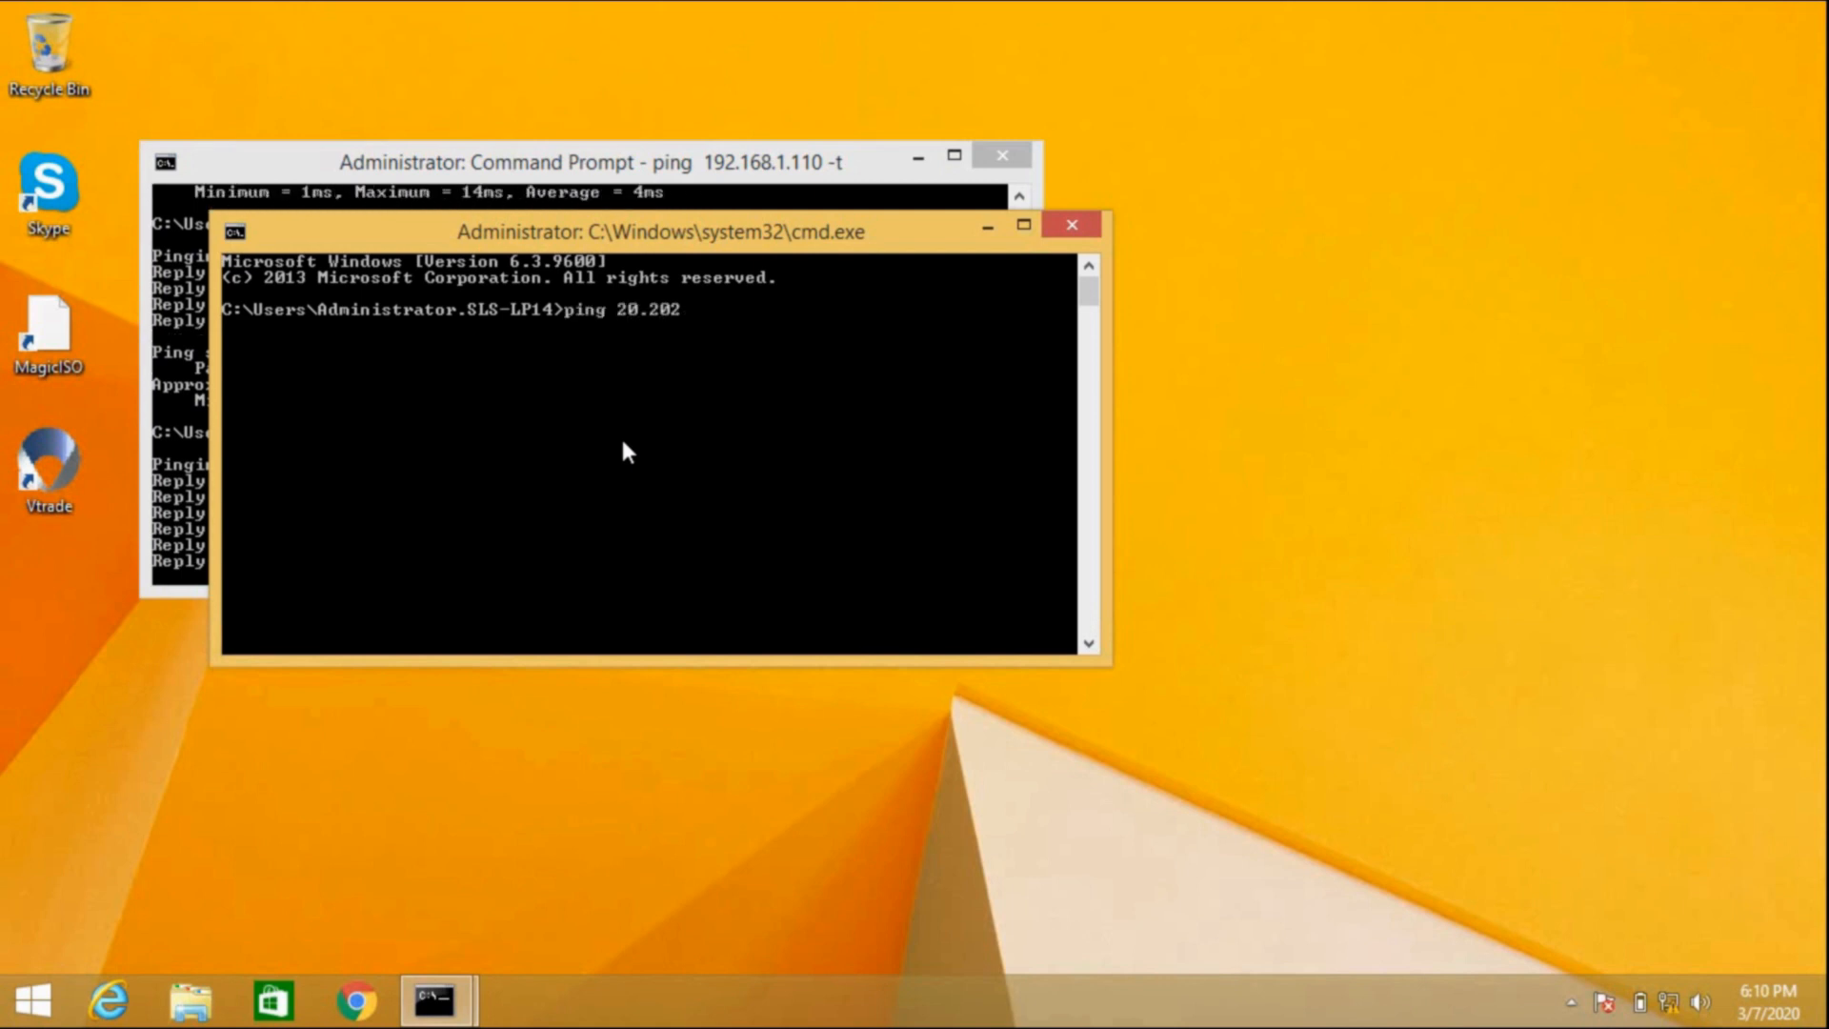
{"action": "type", "text": "1 -t"}
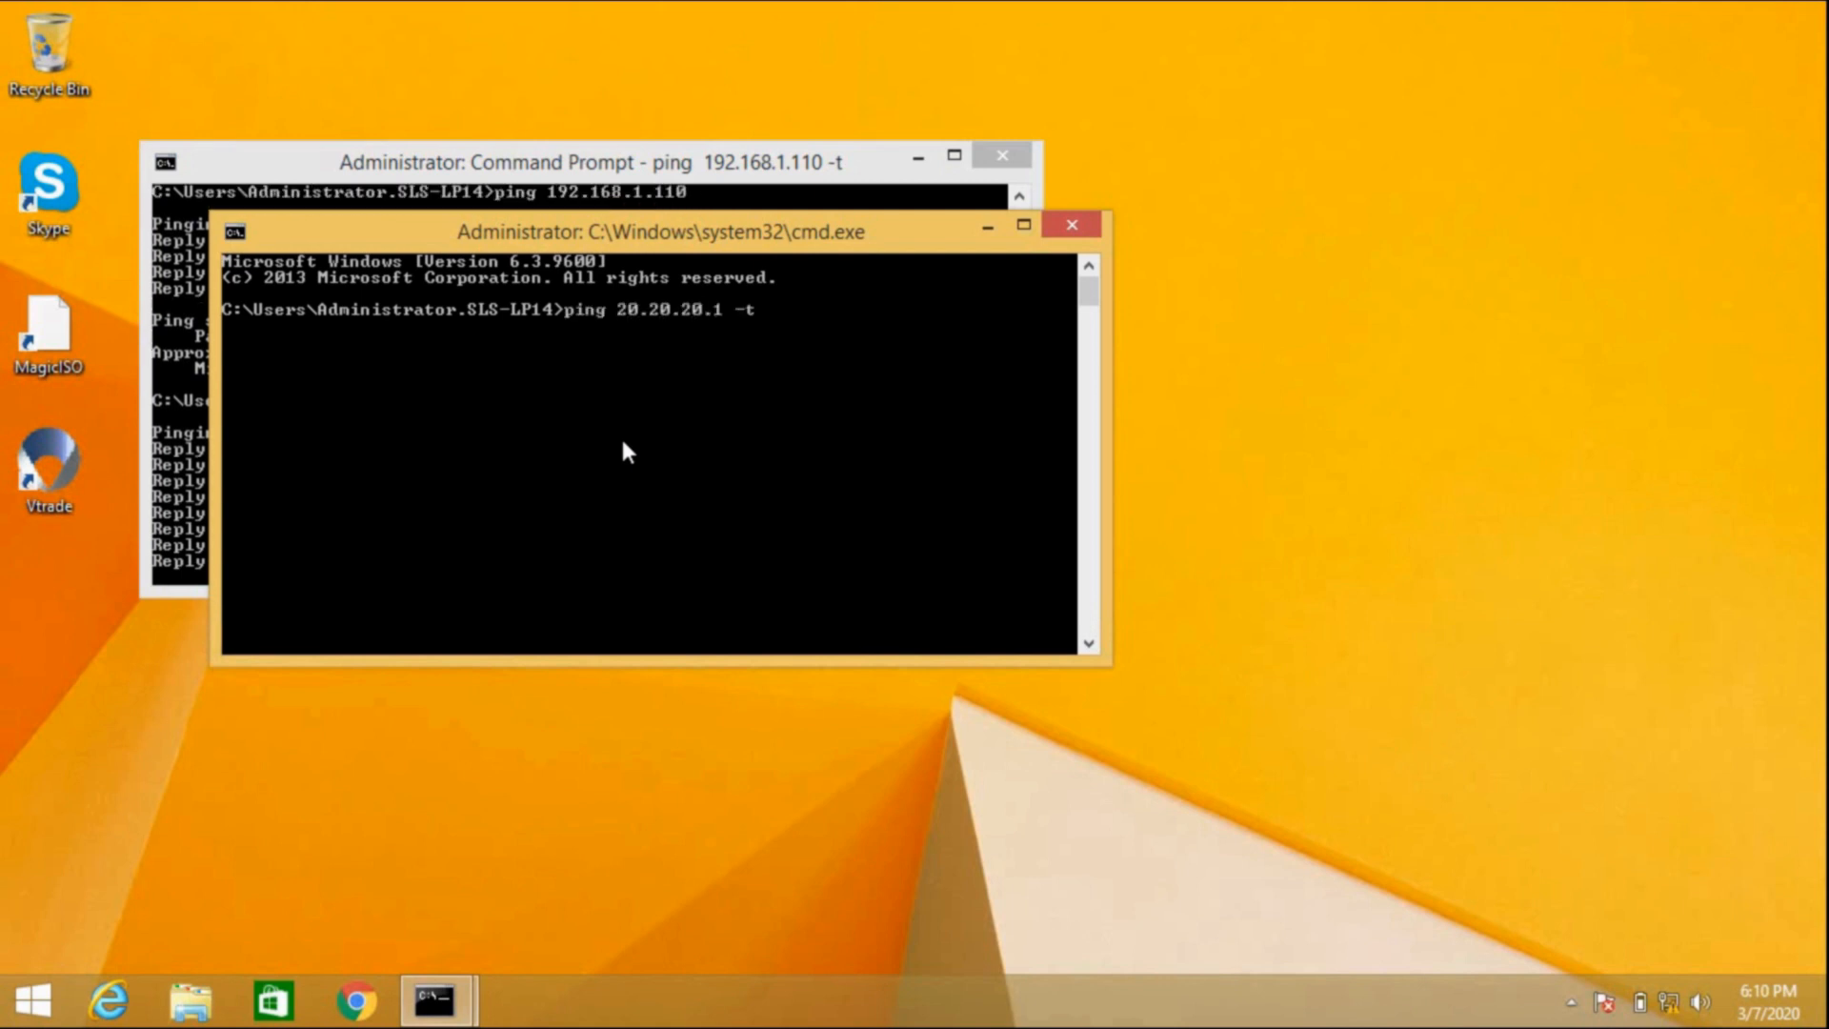
{"action": "key", "text": "Return"}
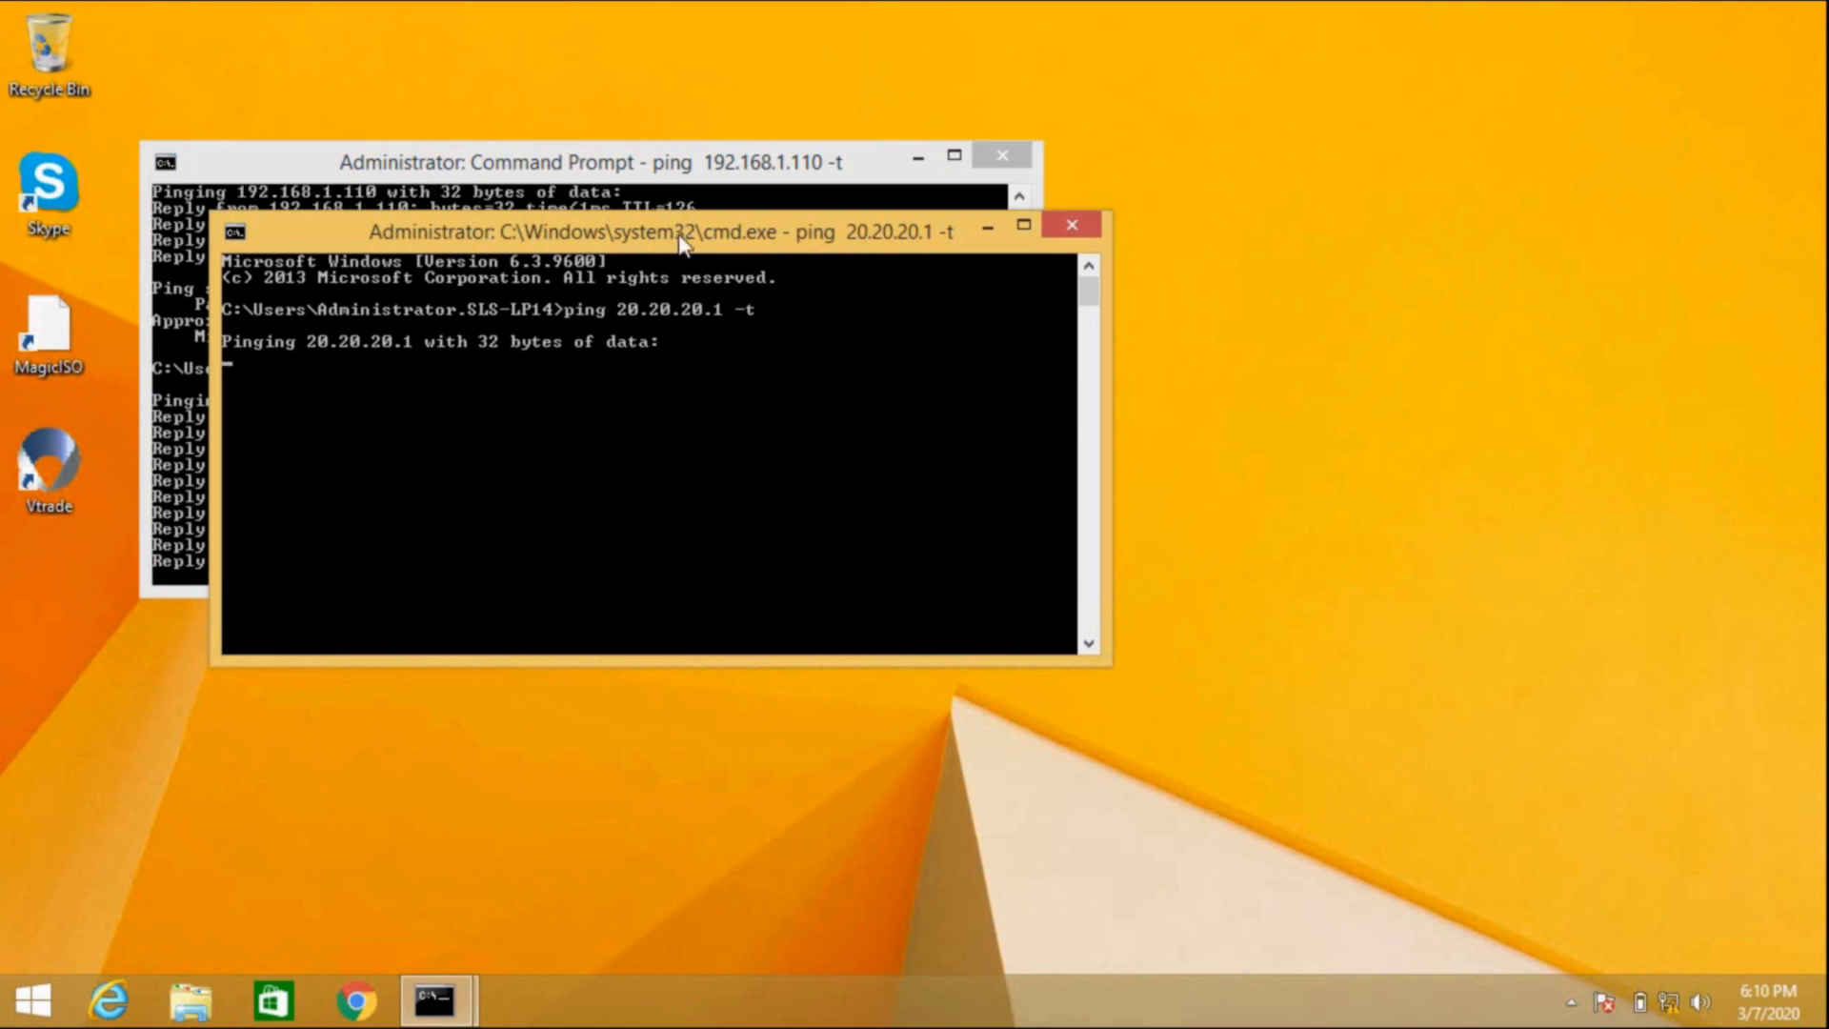
Step: Arrange the two ping windows side by side
{"action": "left_click_drag", "start_coordinate": [682, 244], "coordinate": [1319, 120]}
{"action": "left_click_drag", "start_coordinate": [723, 144], "coordinate": [710, 89]}
{"action": "left_click", "coordinate": [1426, 303]}
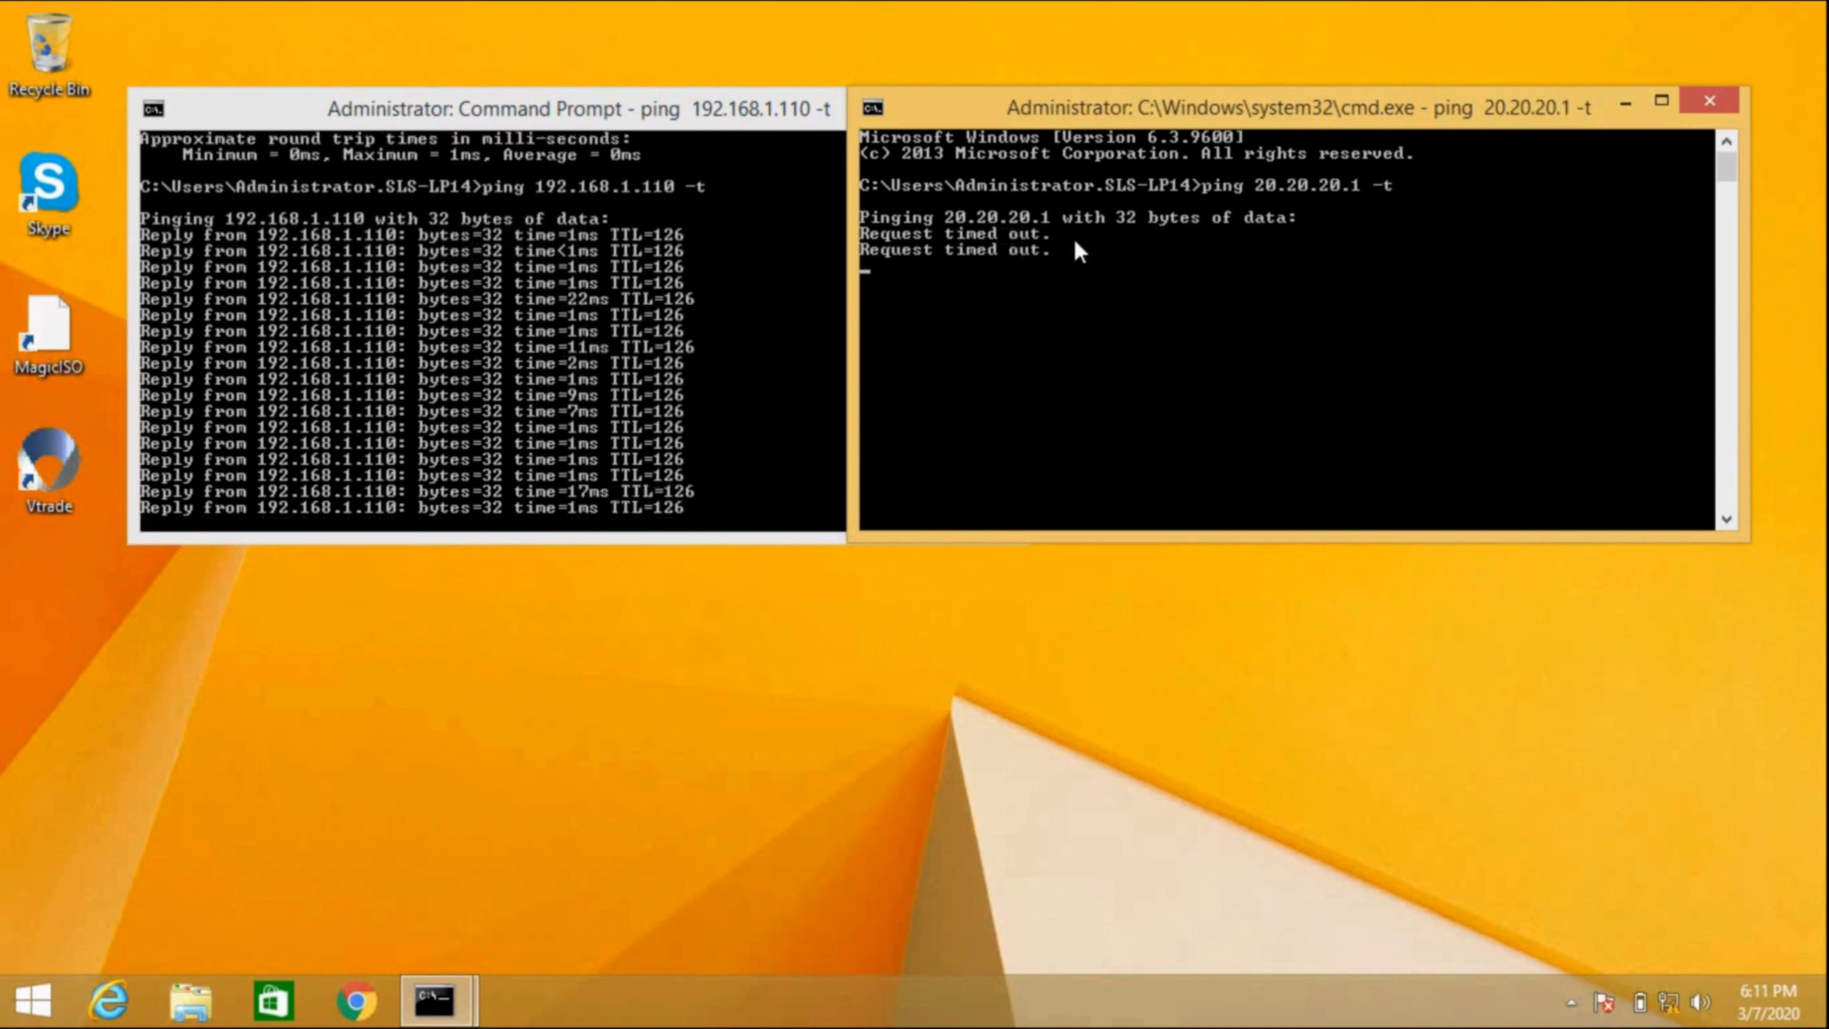
Step: Minimize the remote session and start a new firewall policy in the root VDOM
{"action": "mouse_move", "coordinate": [1022, 2]}
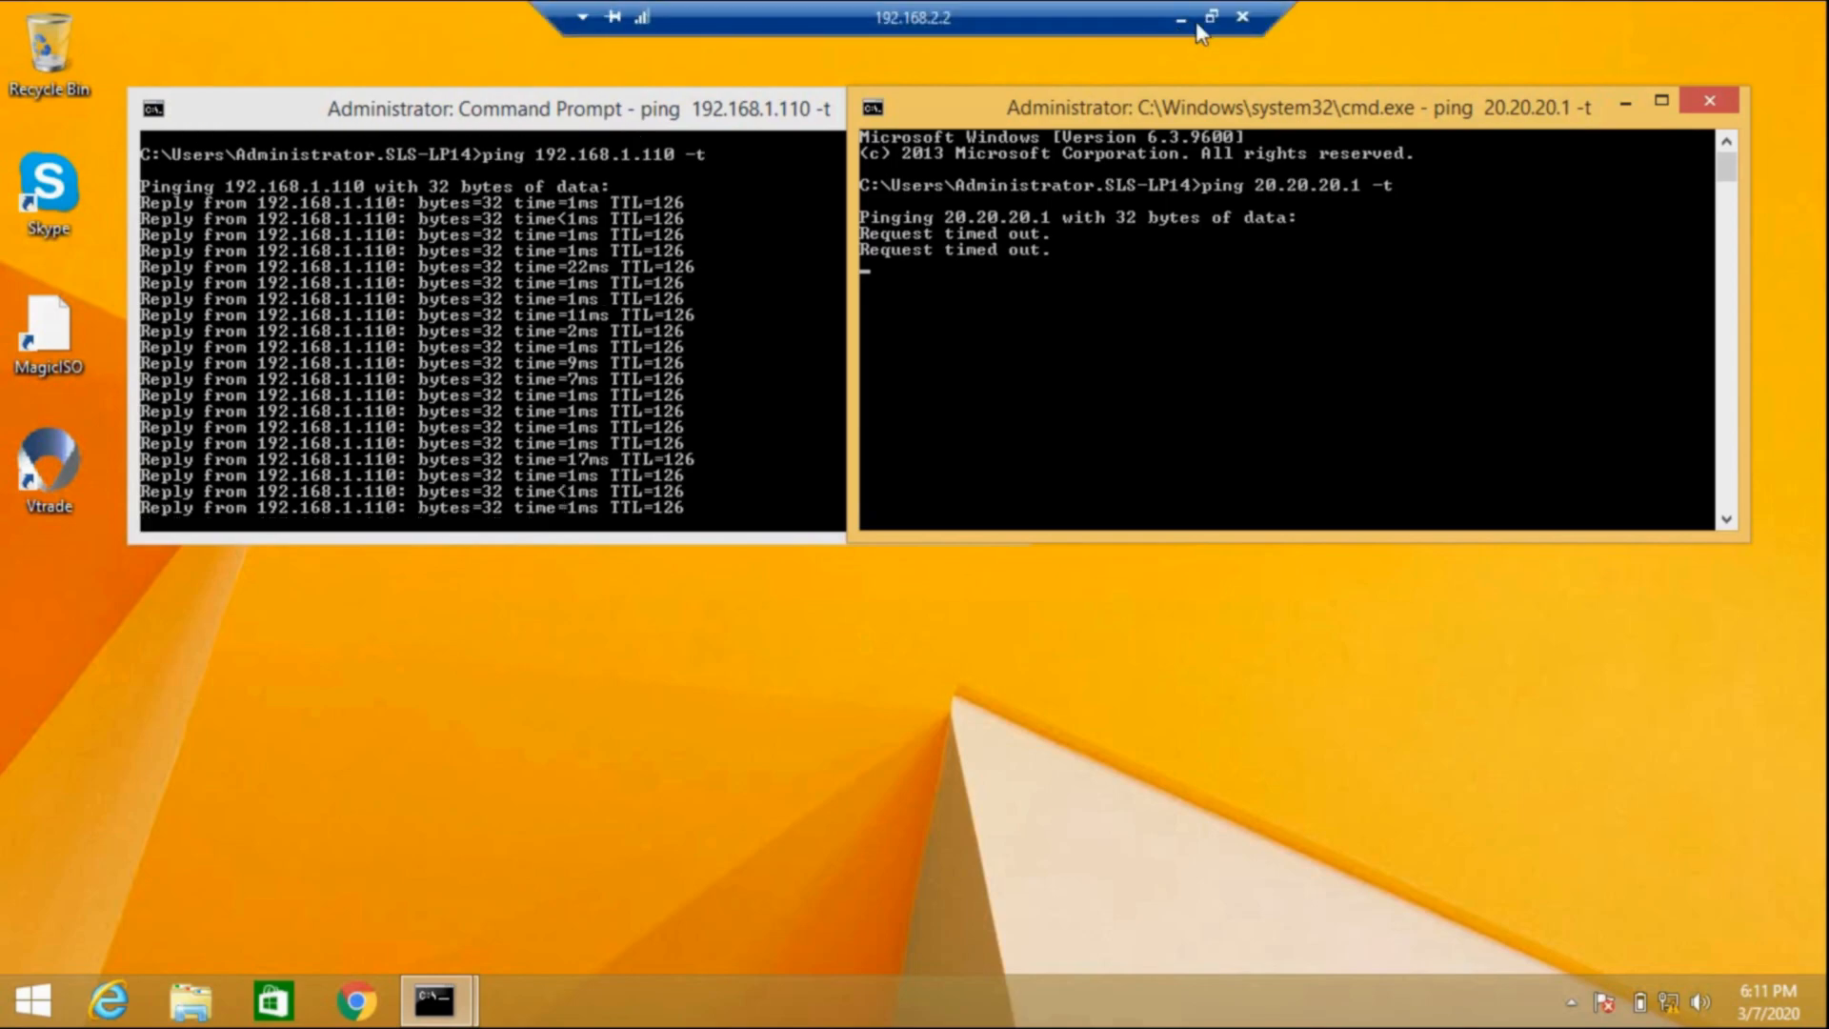
{"action": "left_click", "coordinate": [1183, 19]}
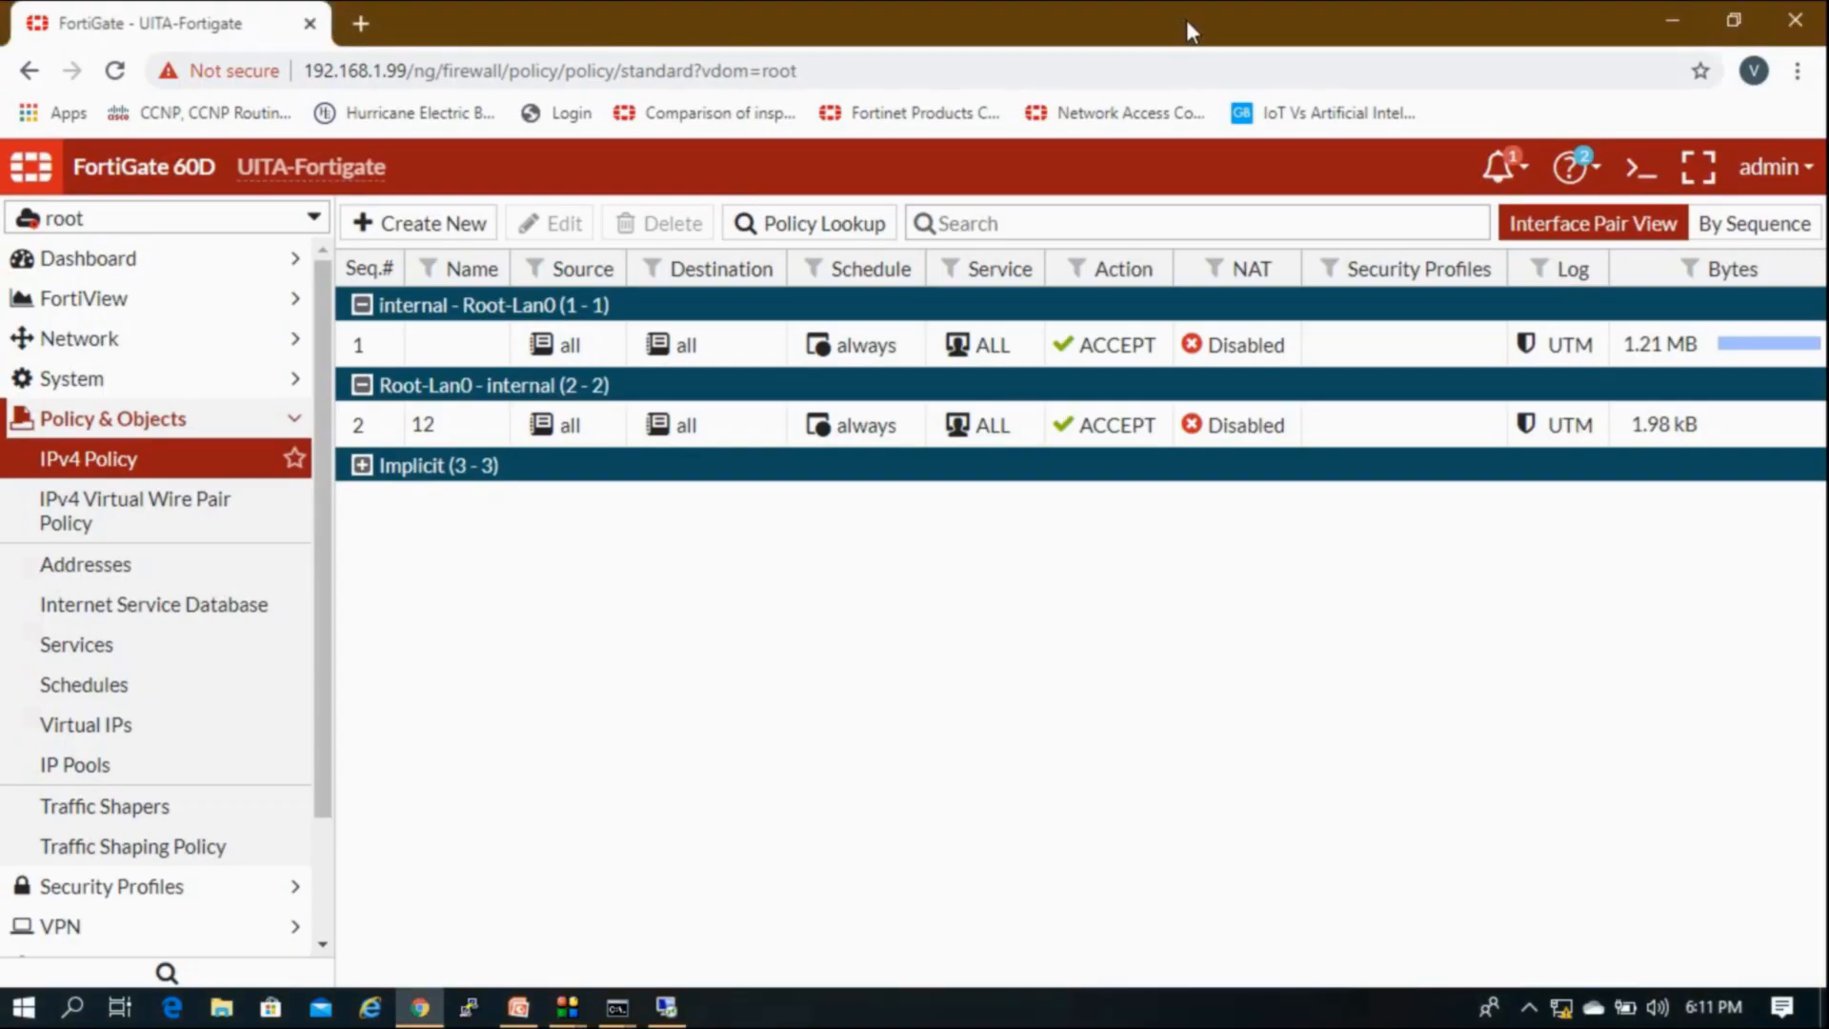
{"action": "left_click", "coordinate": [740, 443]}
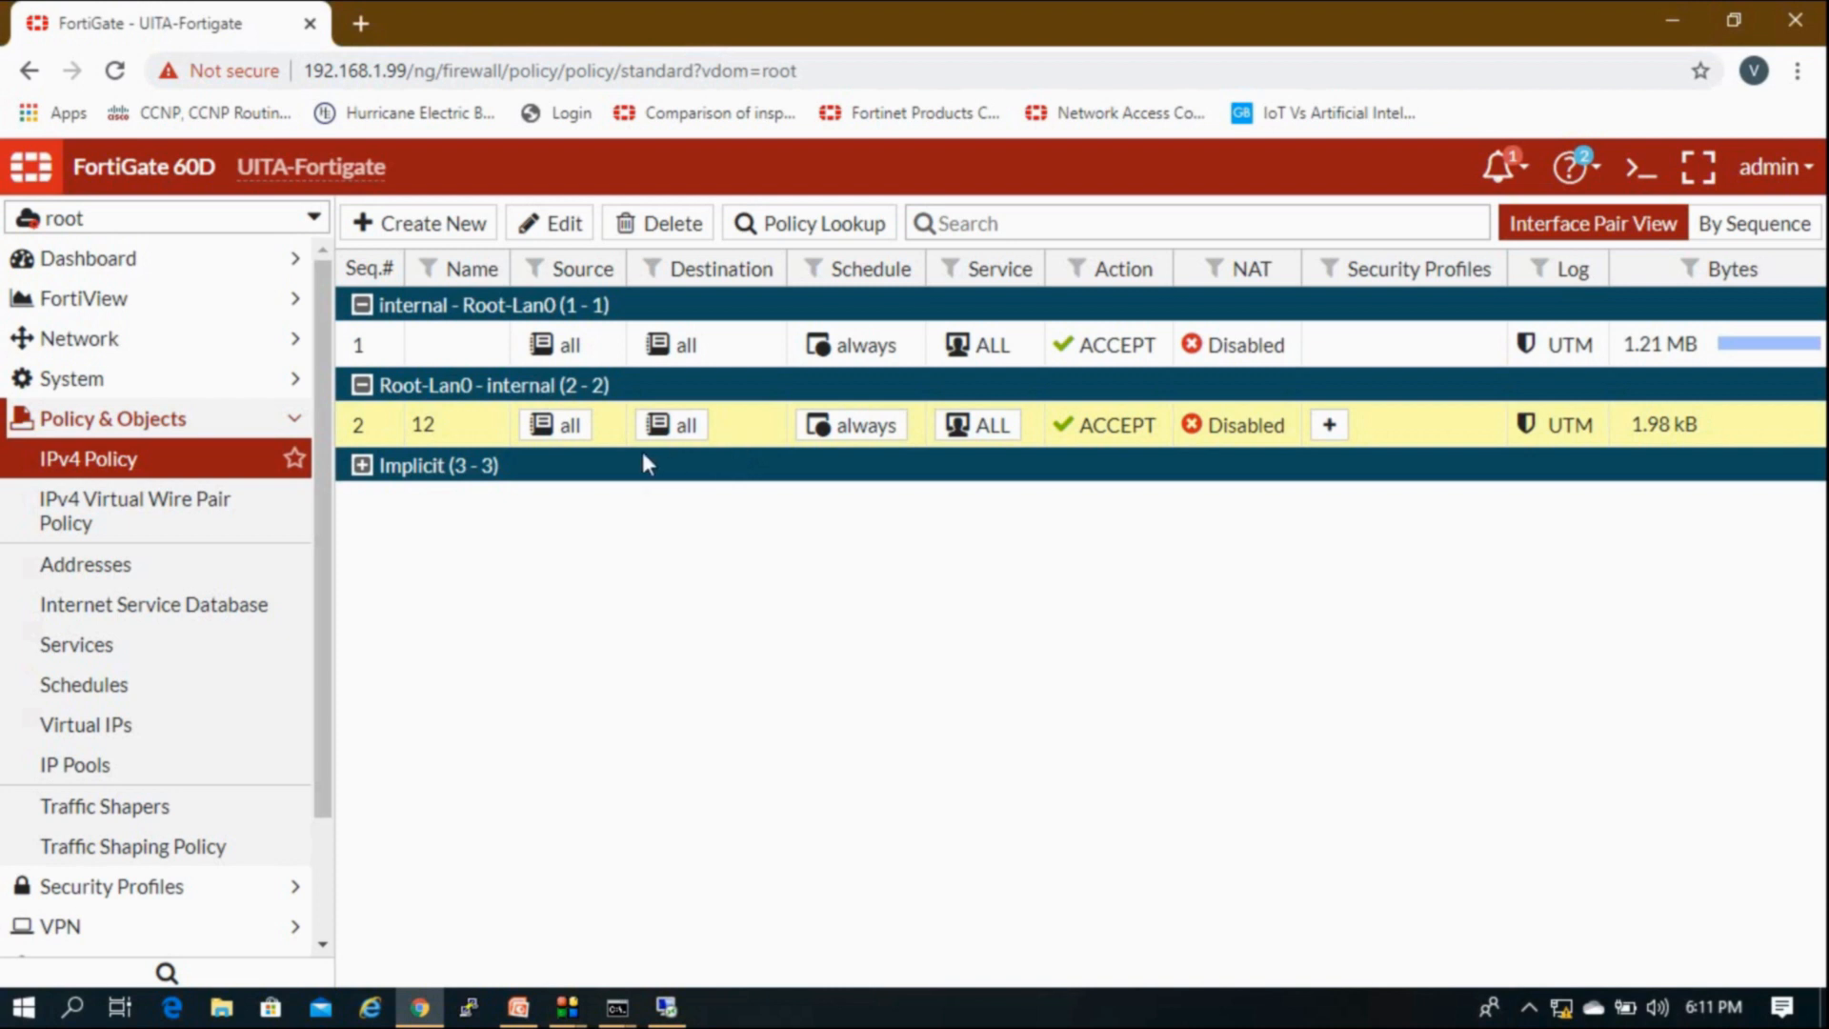
{"action": "mouse_move", "coordinate": [568, 427]}
{"action": "left_click", "coordinate": [443, 350]}
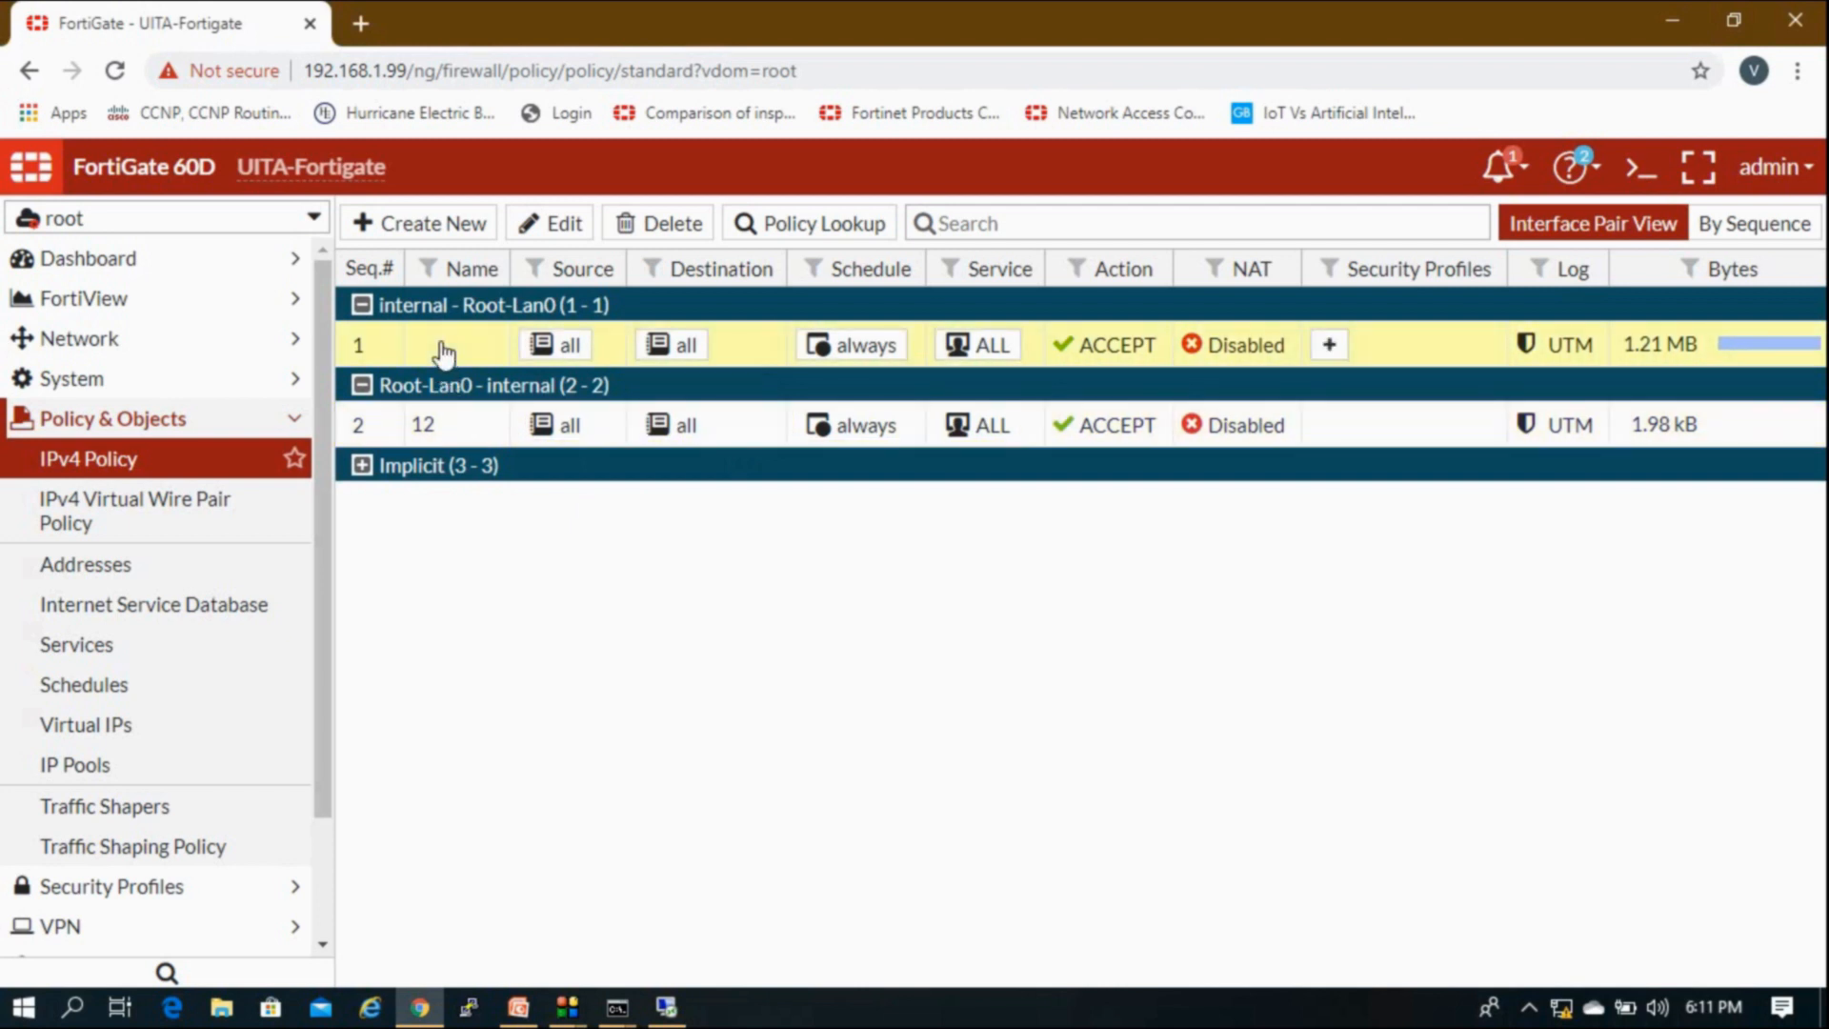
{"action": "right_click", "coordinate": [443, 351]}
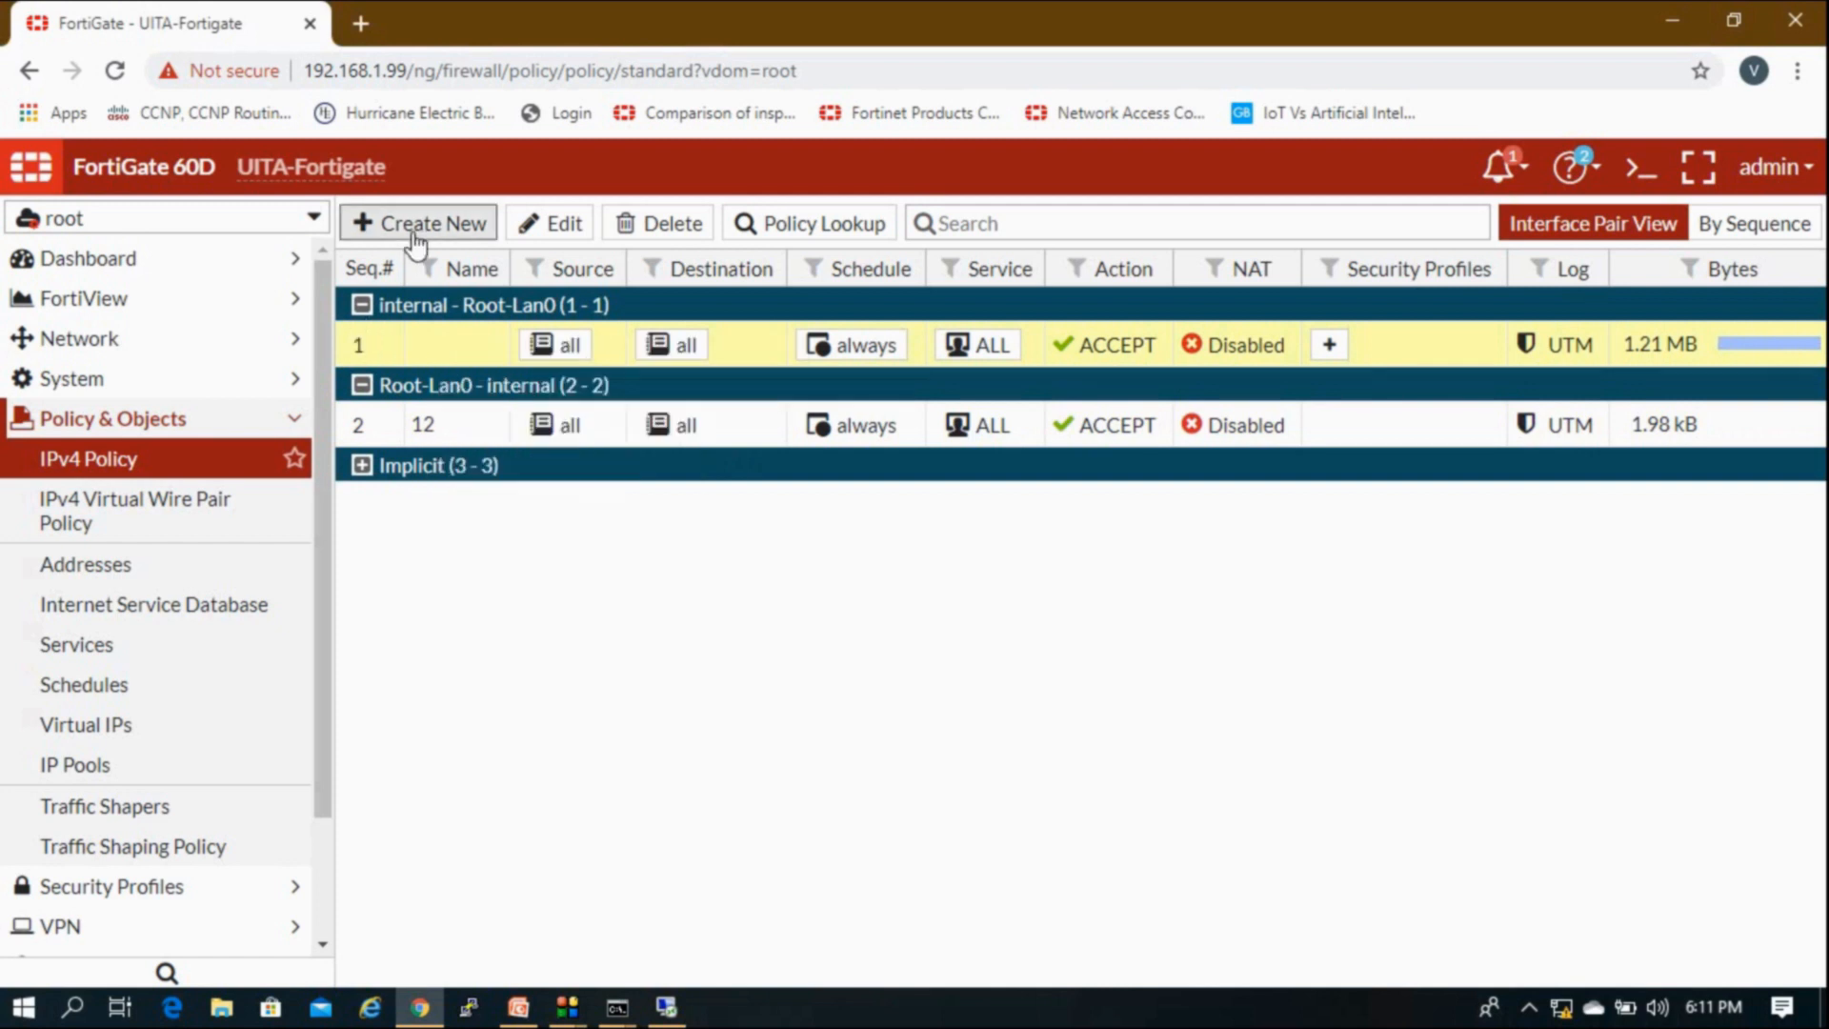
{"action": "left_click", "coordinate": [415, 229]}
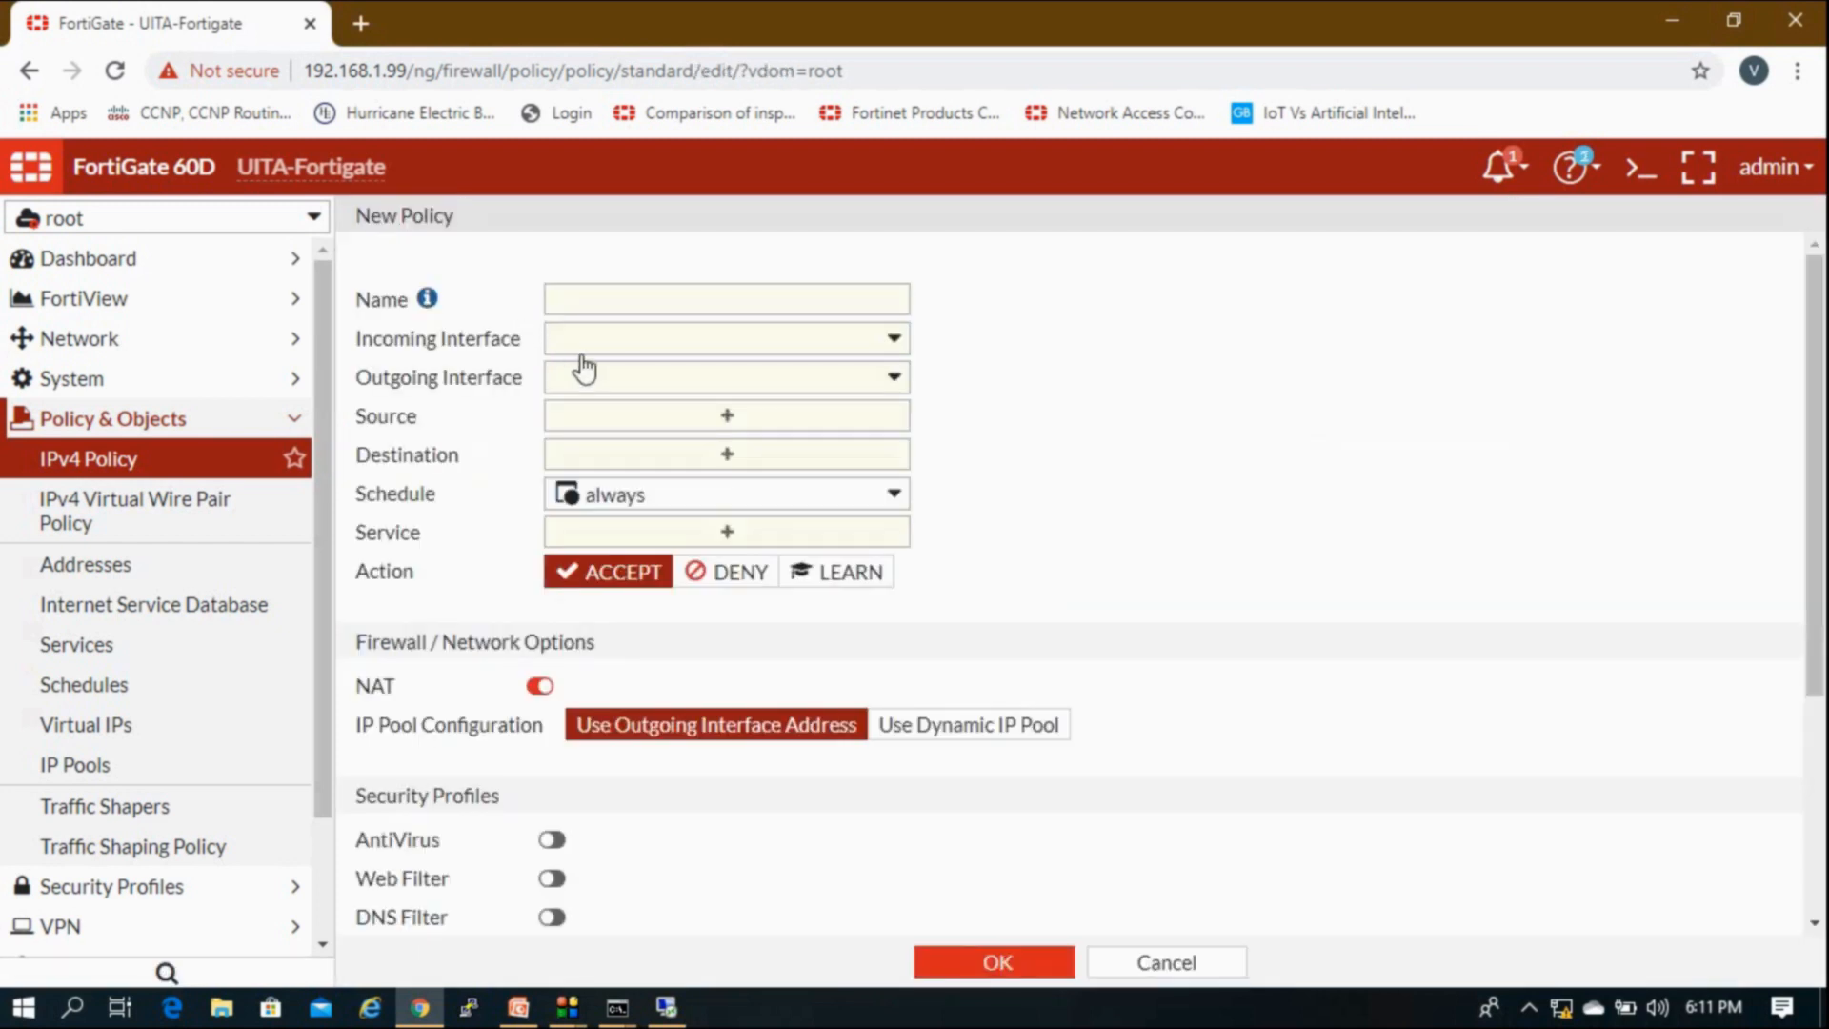
Step: Set incoming Root-Lan0, outgoing internal, source all and destination Test-NAT
{"action": "left_click", "coordinate": [605, 349]}
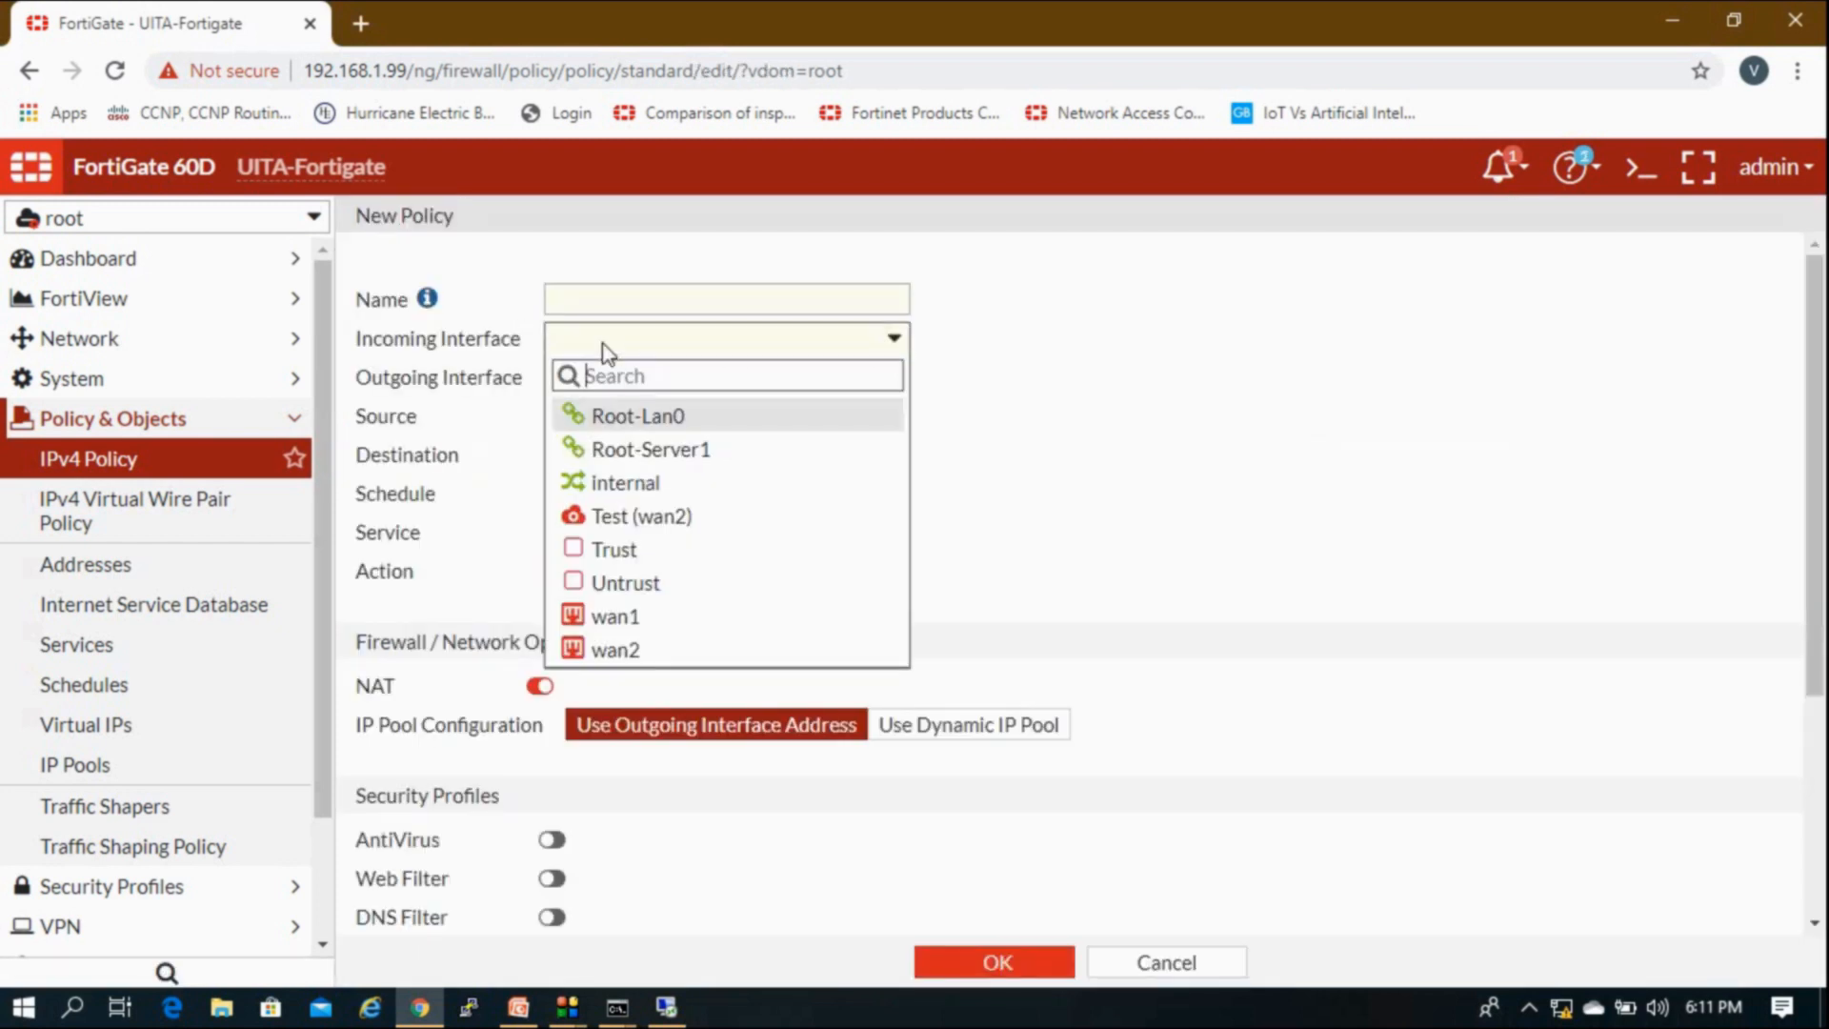
{"action": "left_click", "coordinate": [645, 419]}
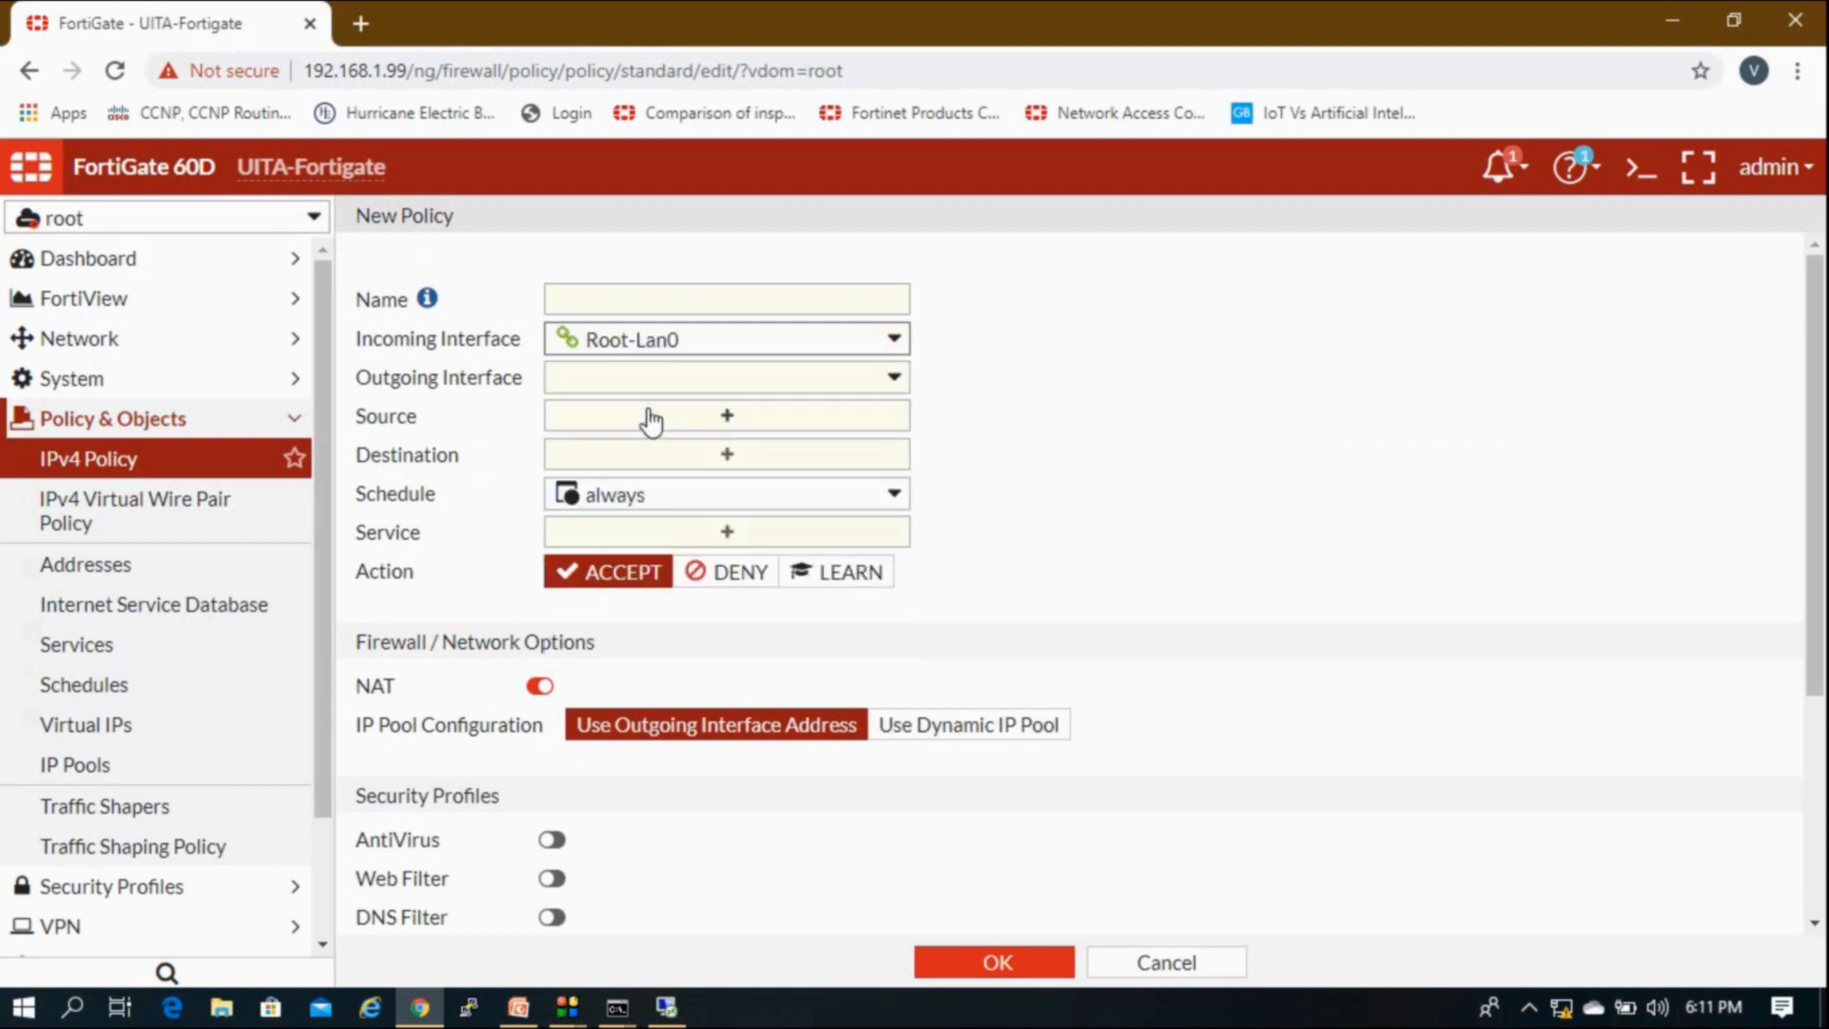
{"action": "left_click", "coordinate": [602, 383]}
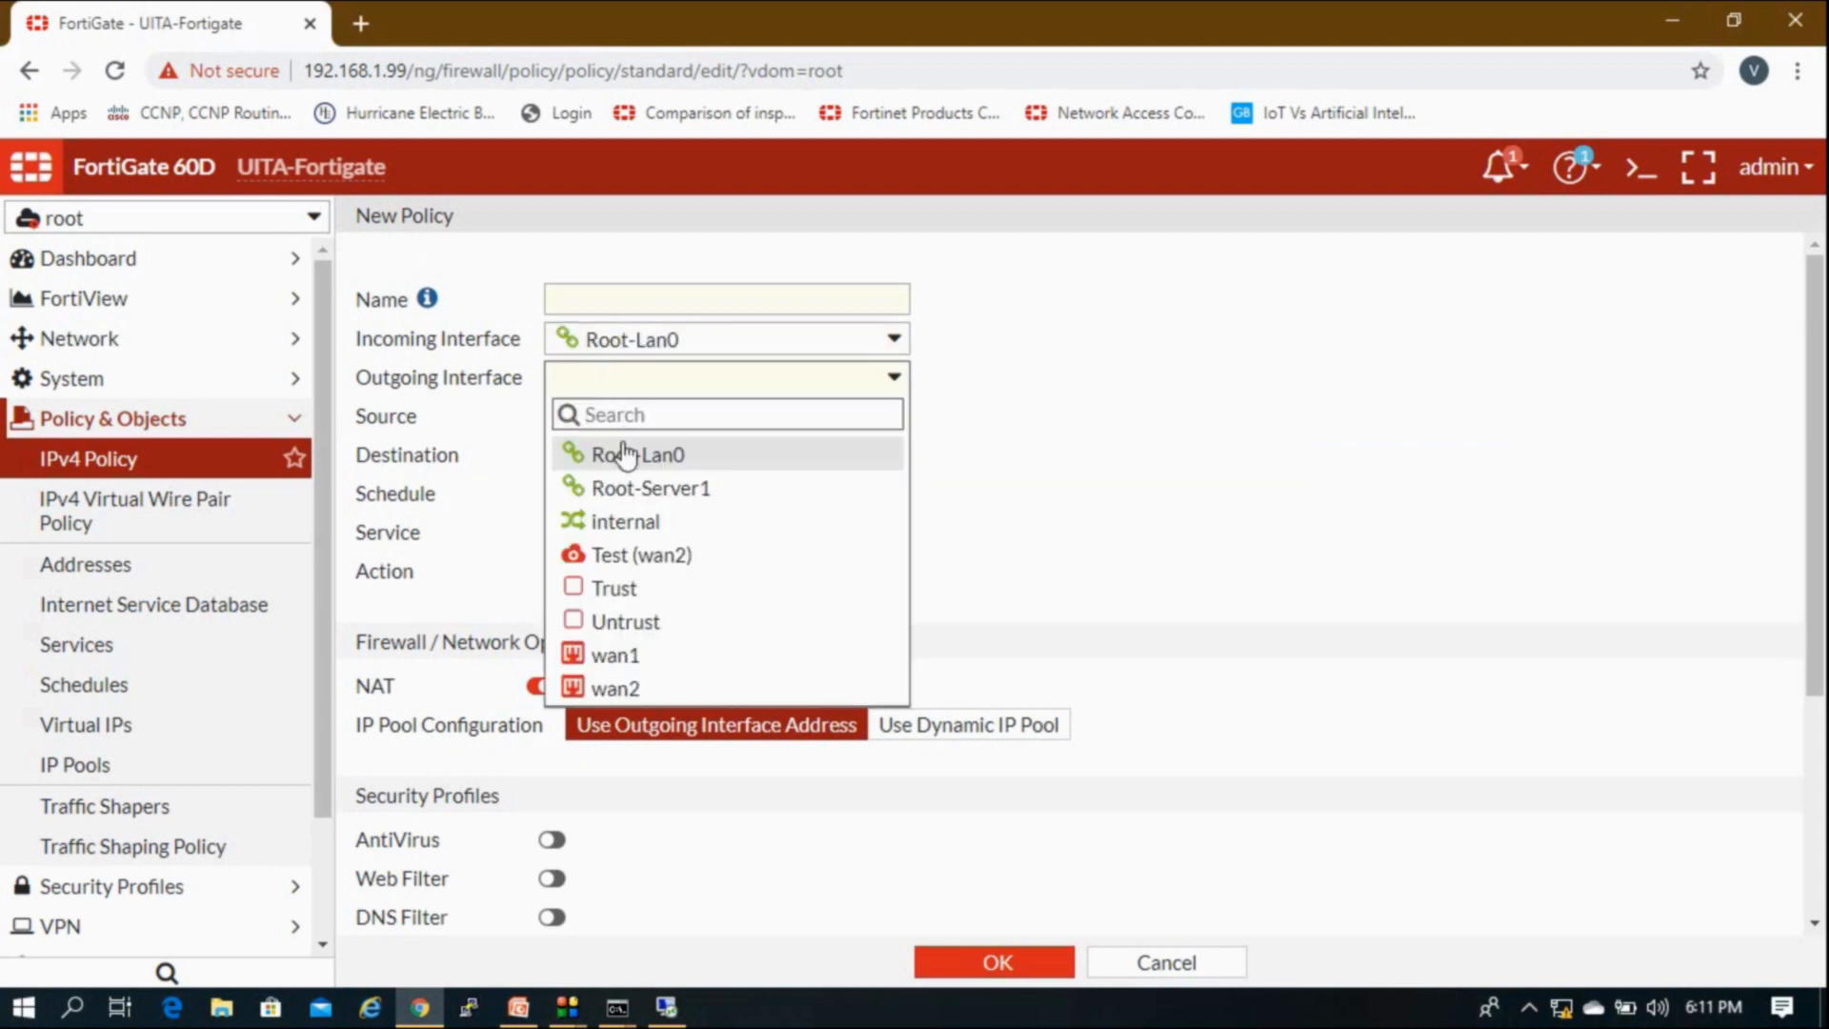
{"action": "left_click", "coordinate": [636, 531]}
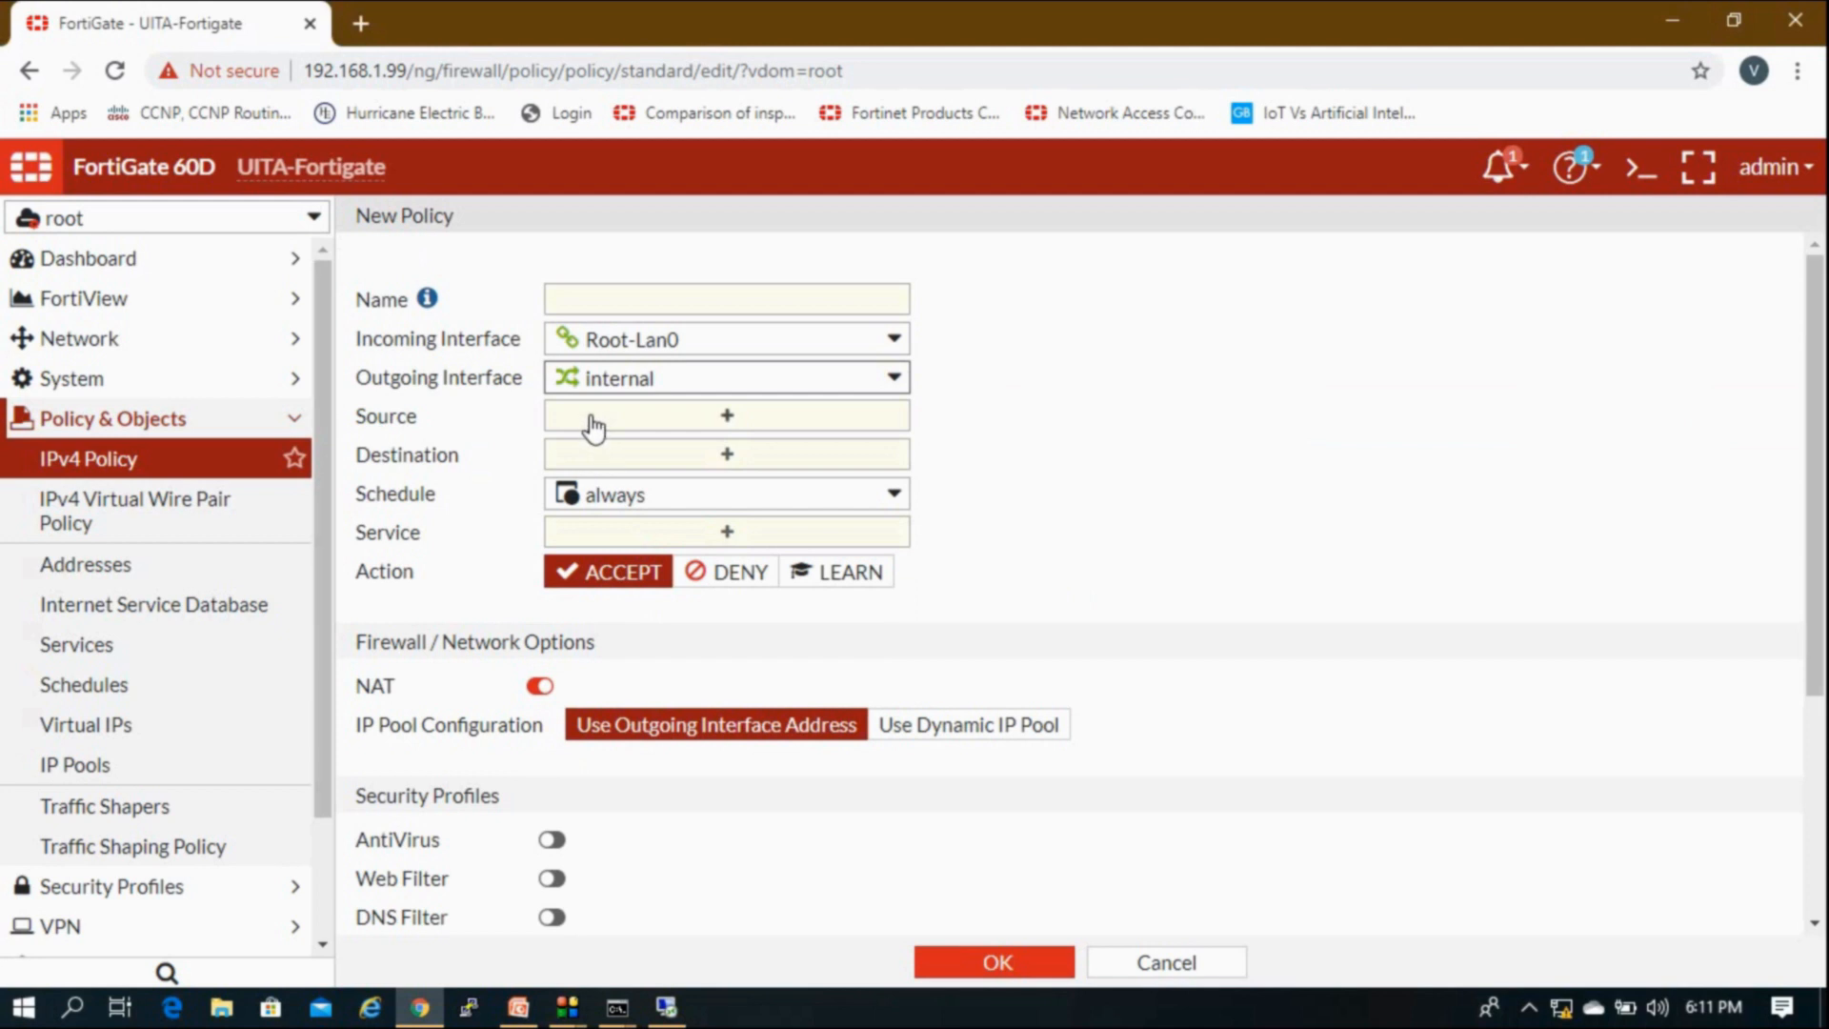
{"action": "left_click", "coordinate": [600, 418]}
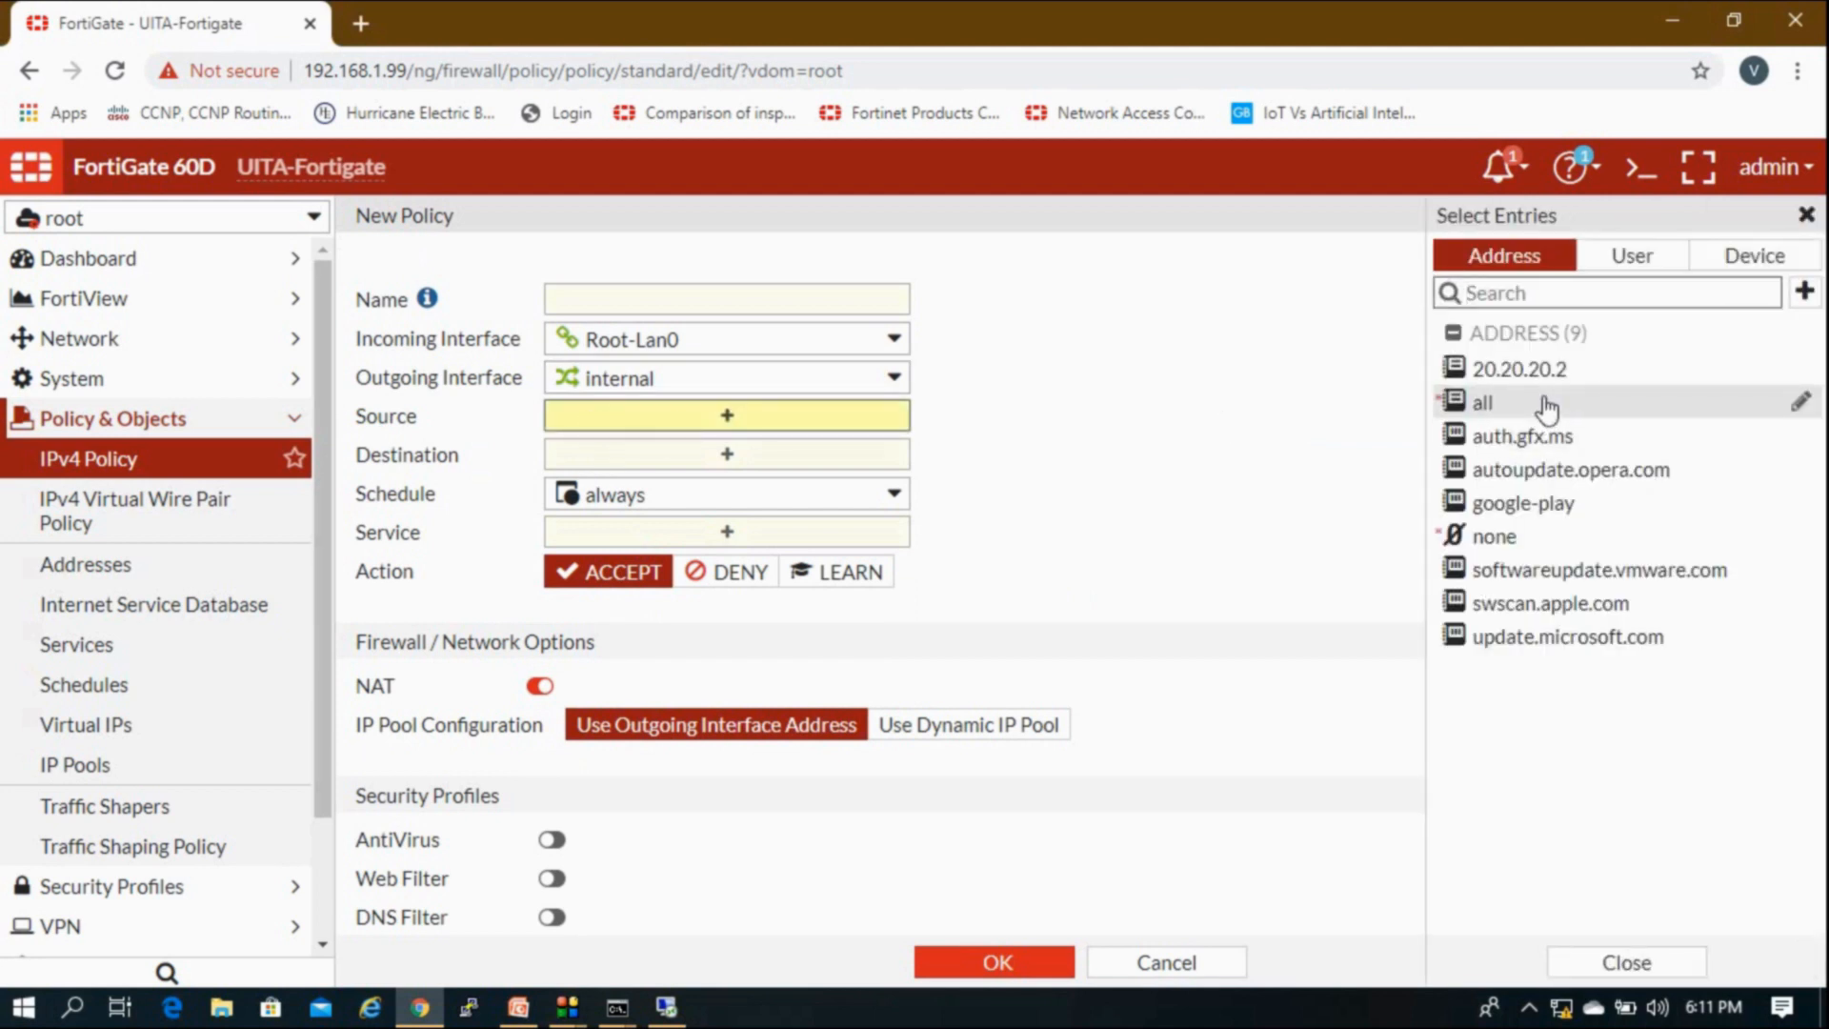
{"action": "left_click", "coordinate": [1545, 411]}
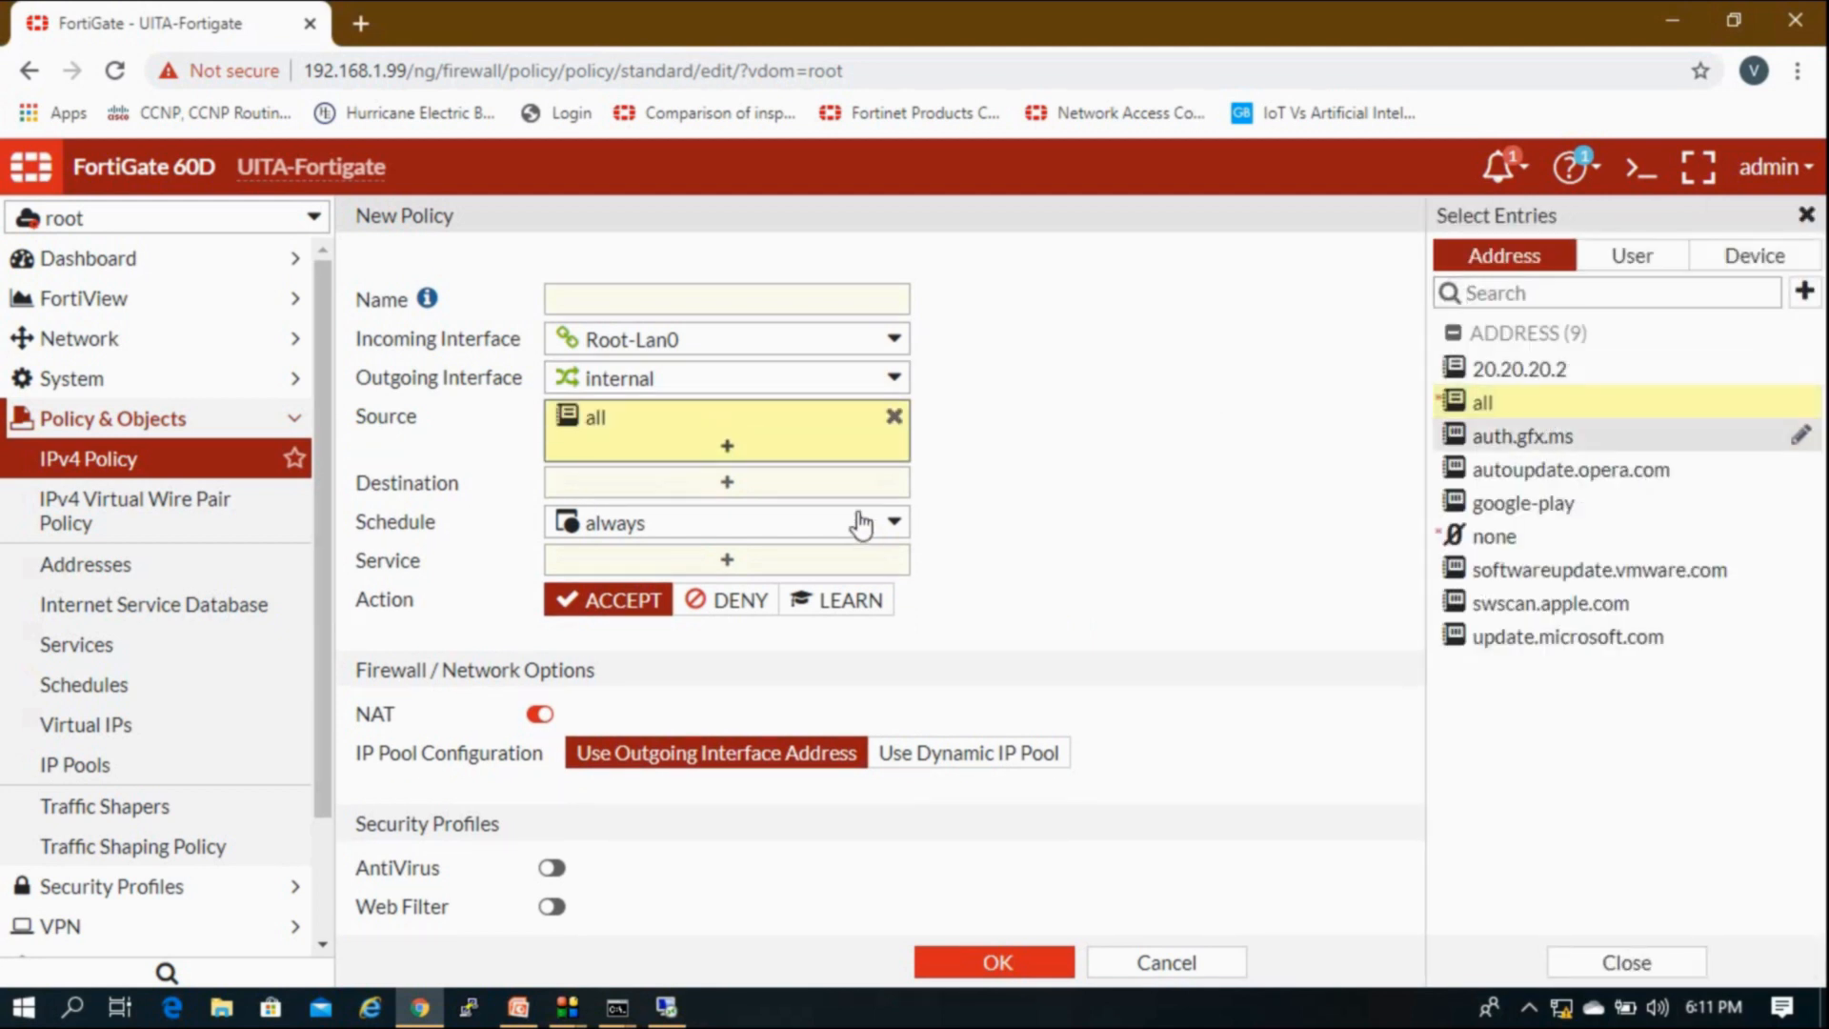
{"action": "left_click", "coordinate": [872, 486]}
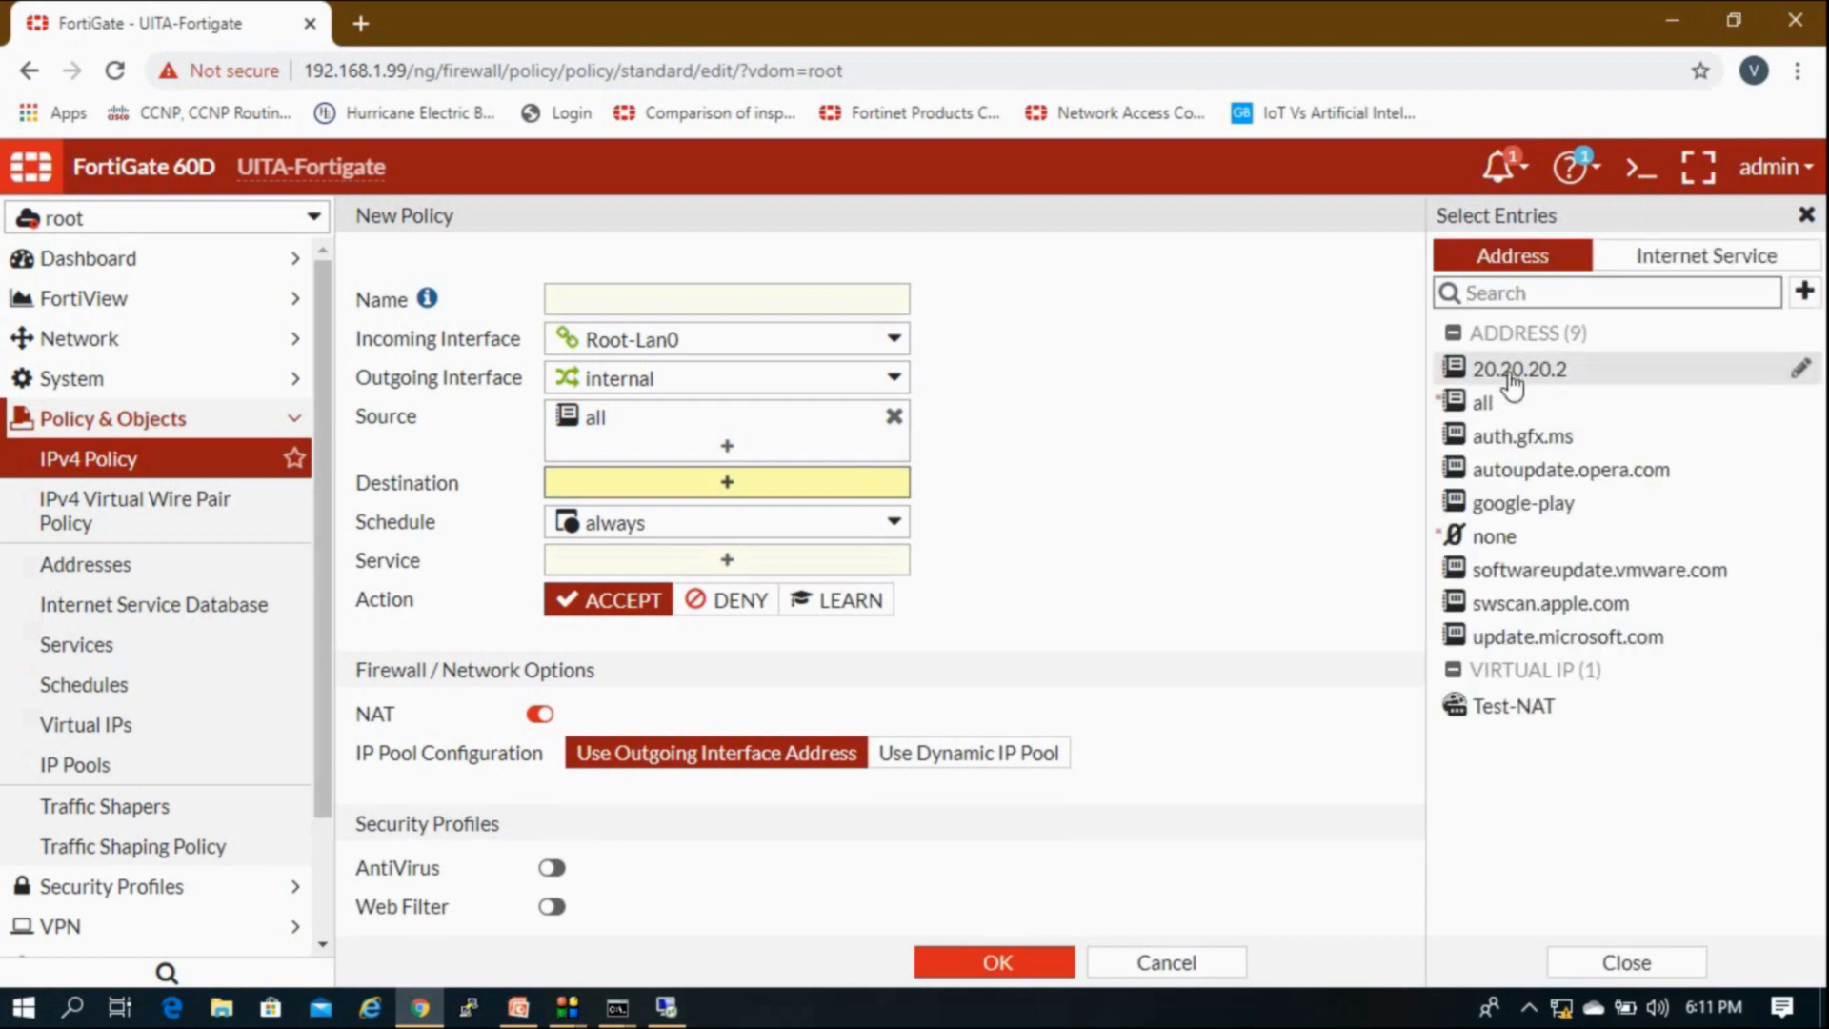
{"action": "left_click", "coordinate": [1567, 713]}
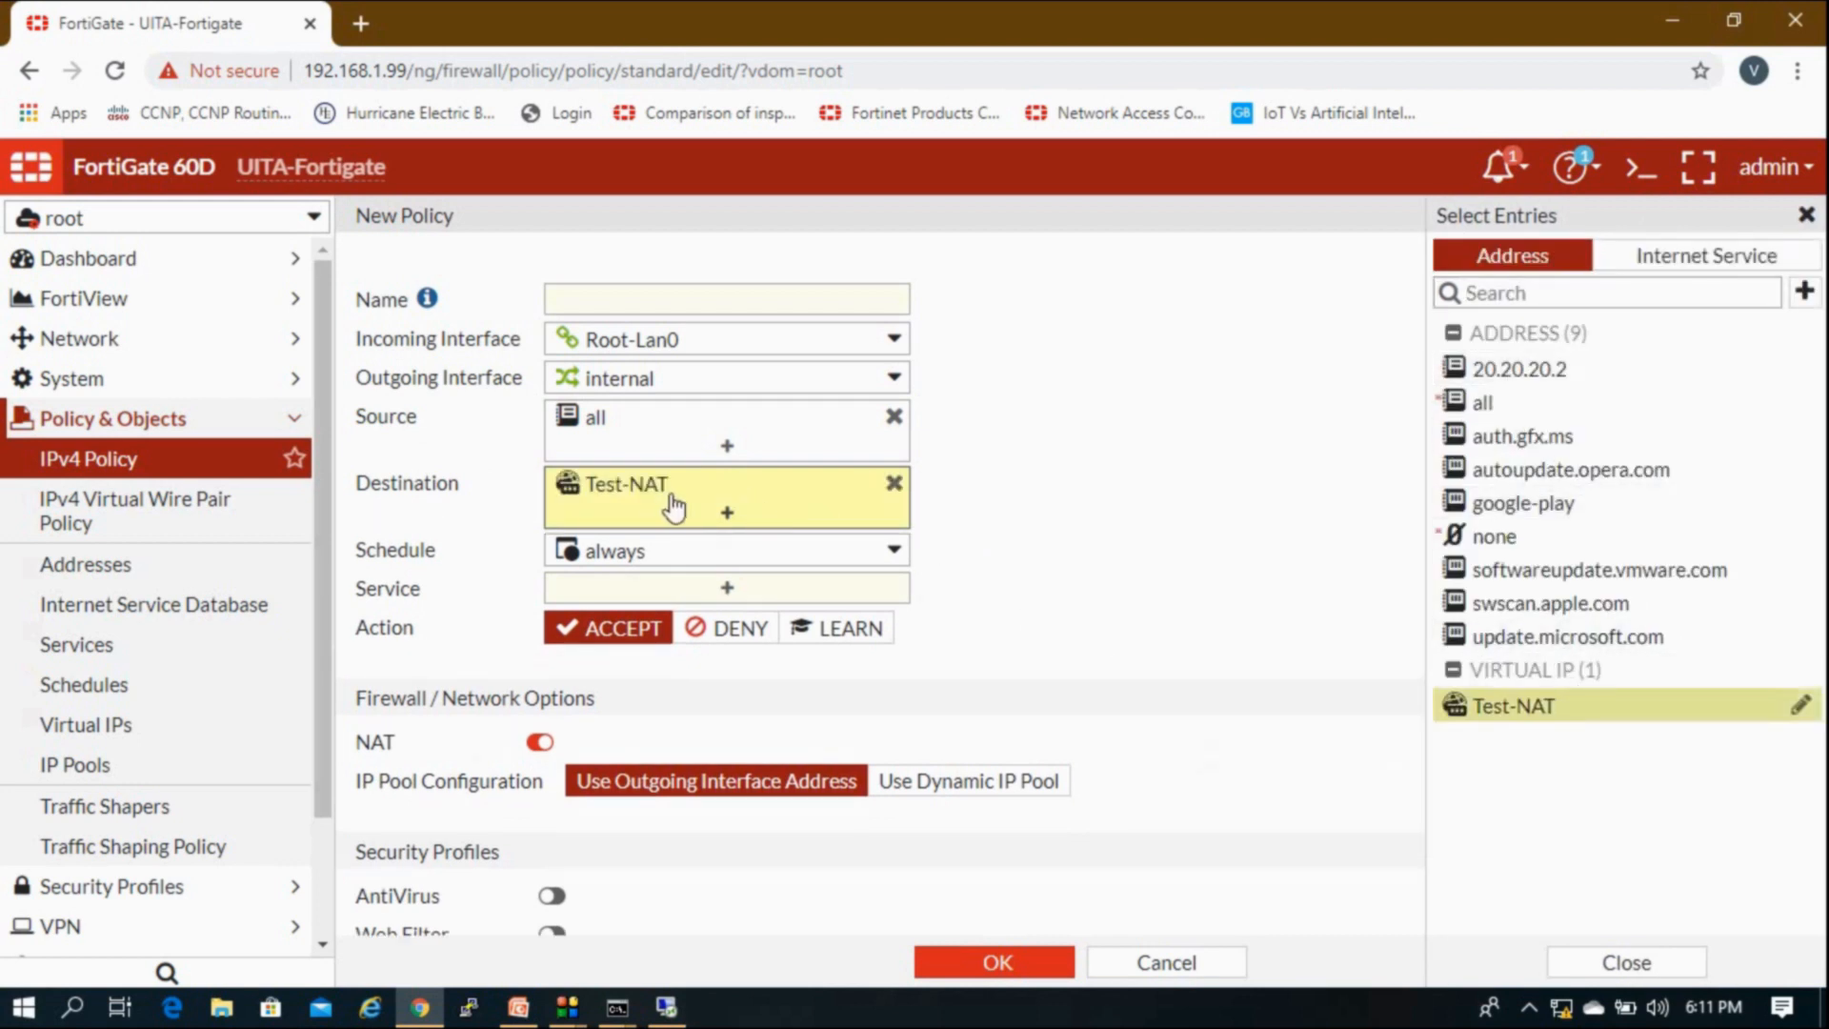
{"action": "mouse_move", "coordinate": [651, 500]}
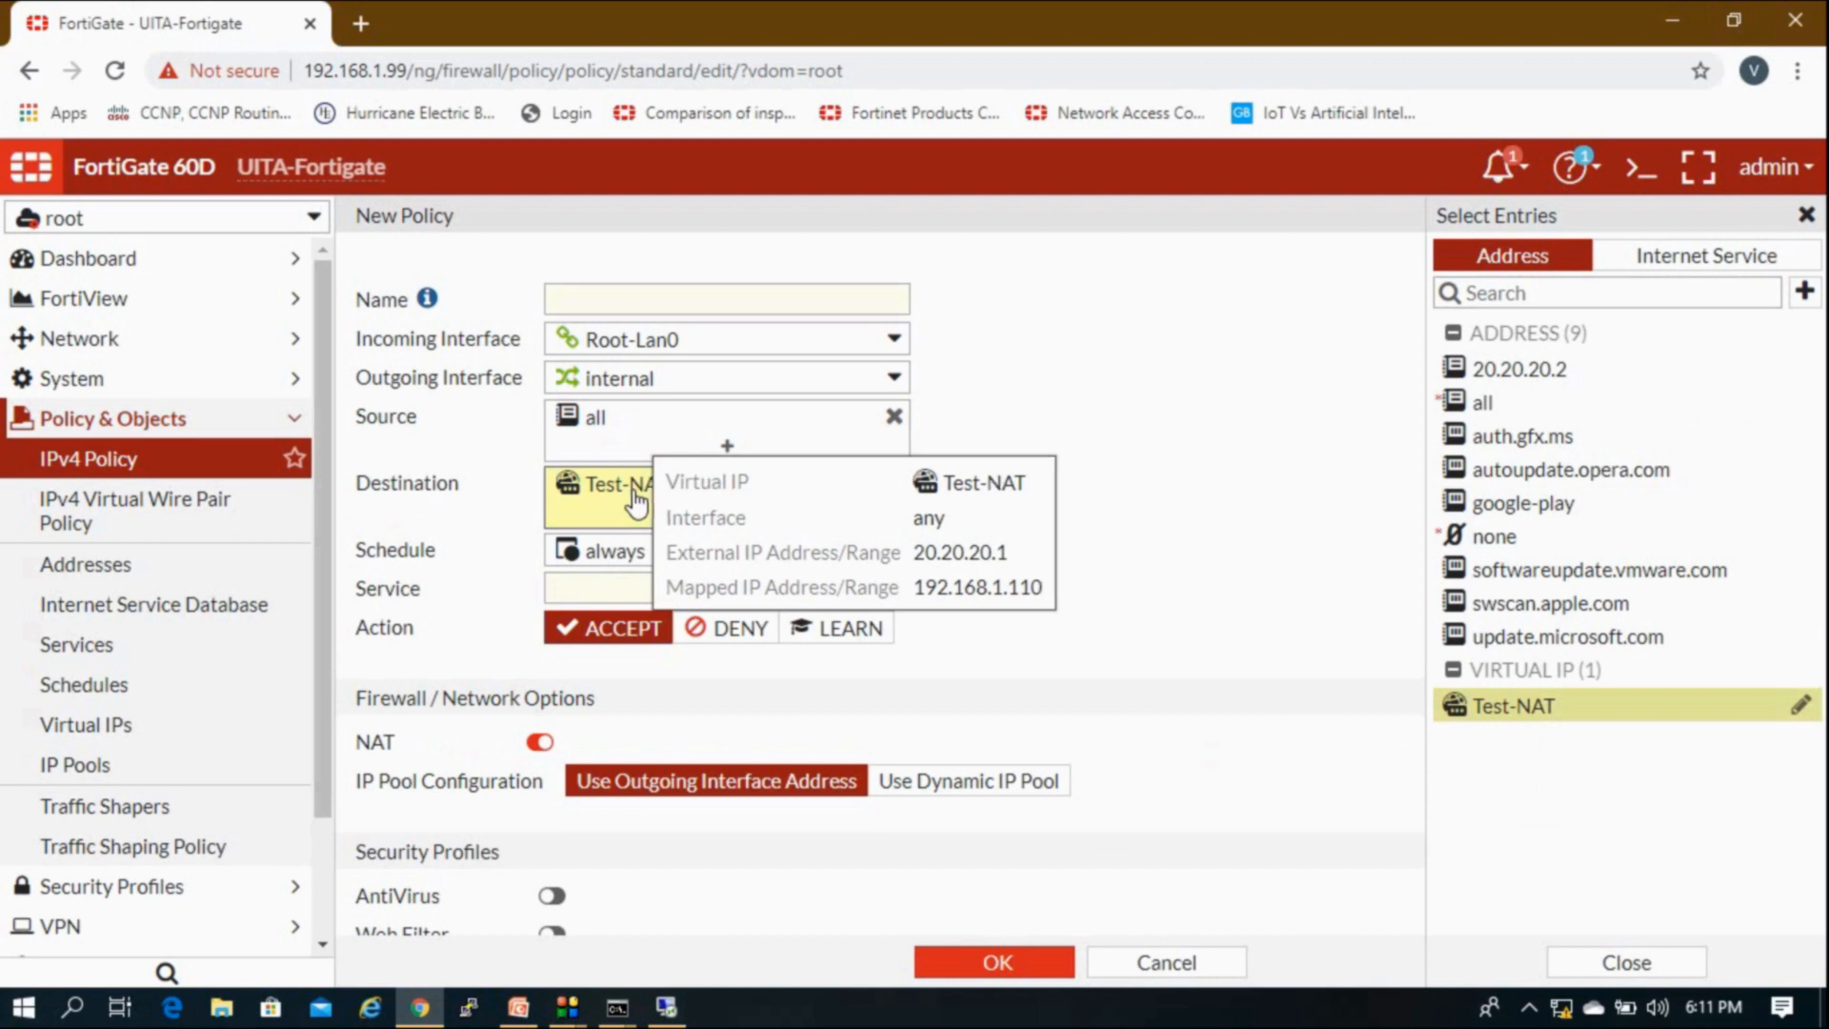
Step: Add service ALL and turn NAT off for the policy
{"action": "left_click", "coordinate": [797, 591]}
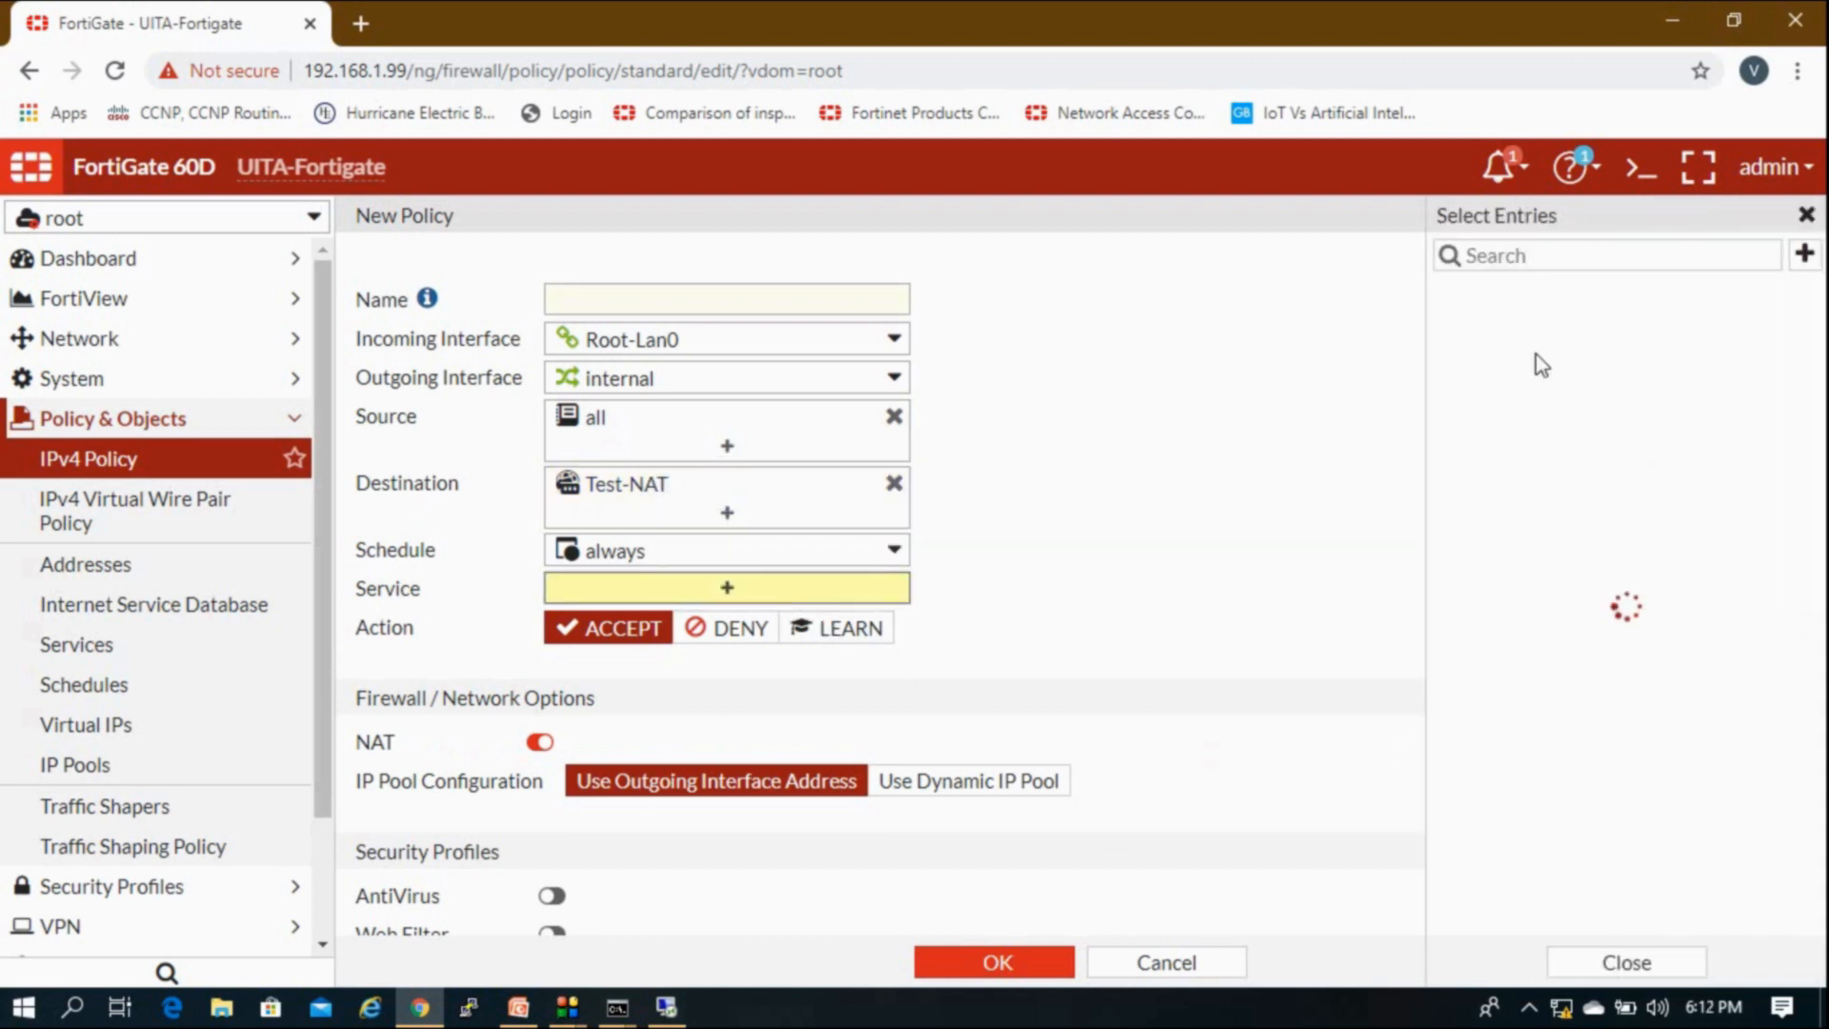
{"action": "left_click", "coordinate": [1531, 360]}
{"action": "left_click", "coordinate": [1241, 465]}
{"action": "scroll", "coordinate": [552, 496], "scroll_direction": "down", "scroll_amount": 4}
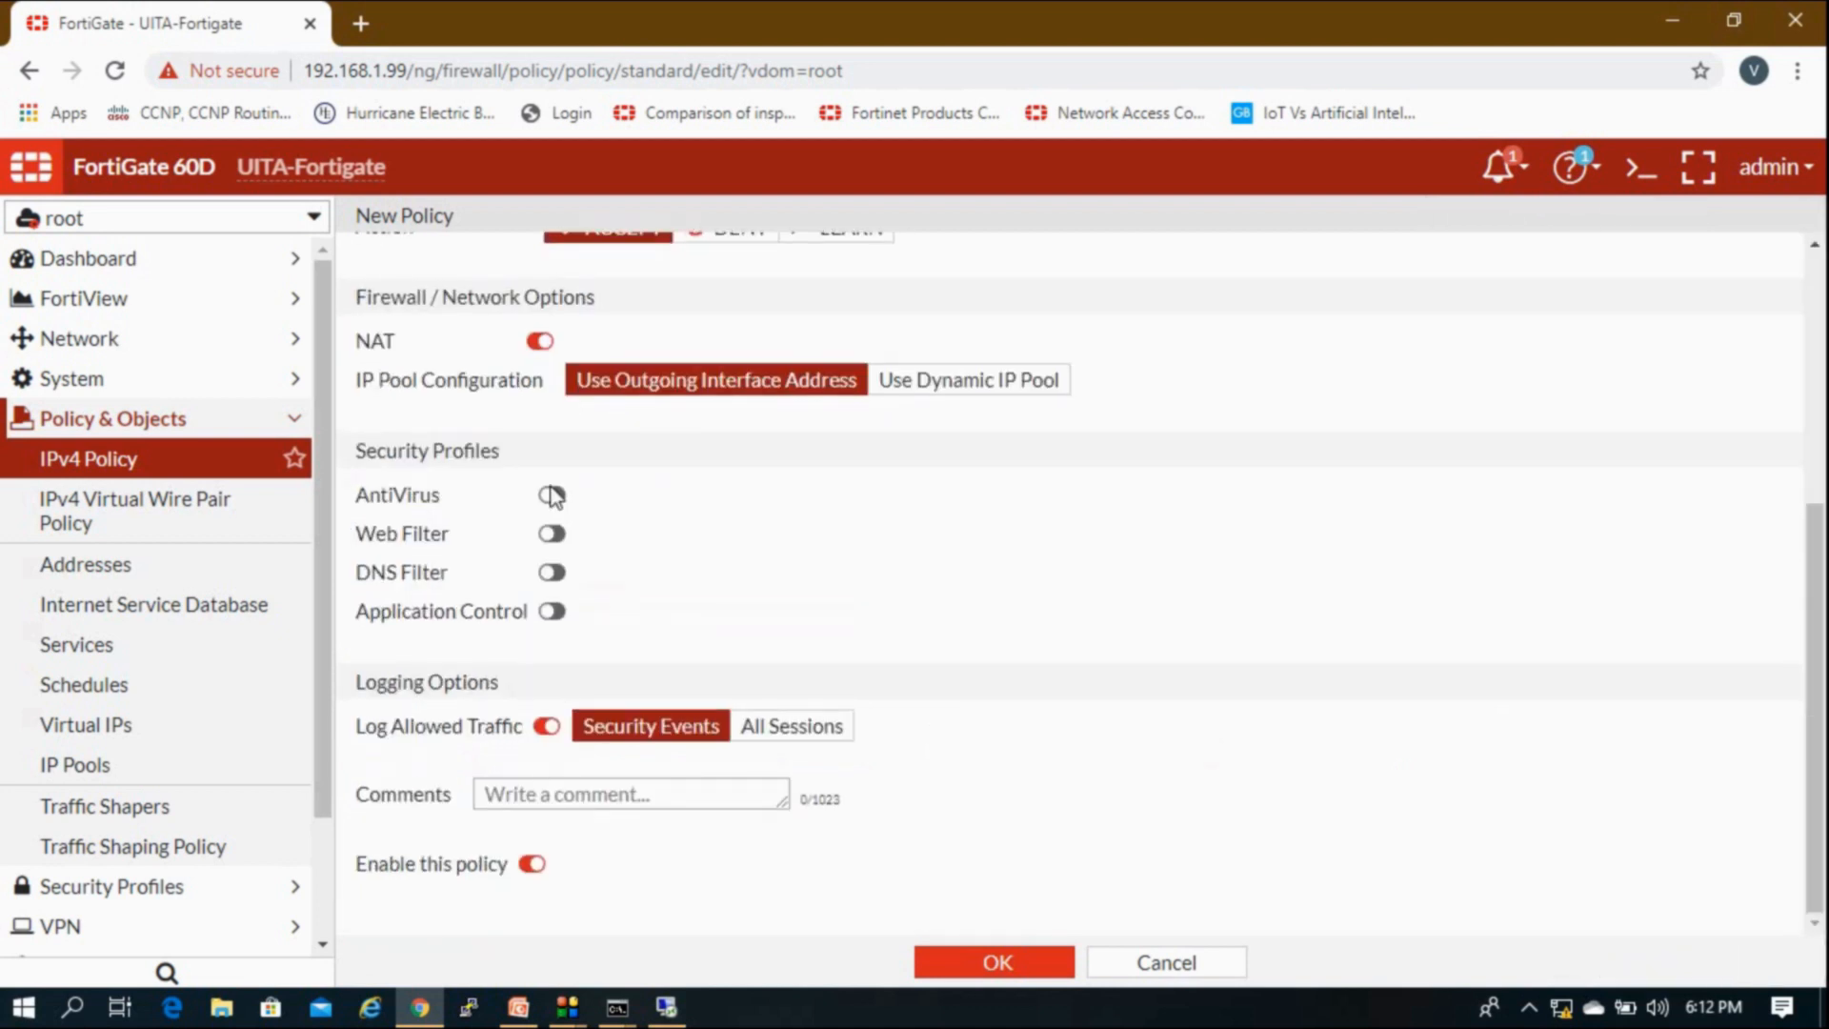
{"action": "left_click", "coordinate": [540, 348]}
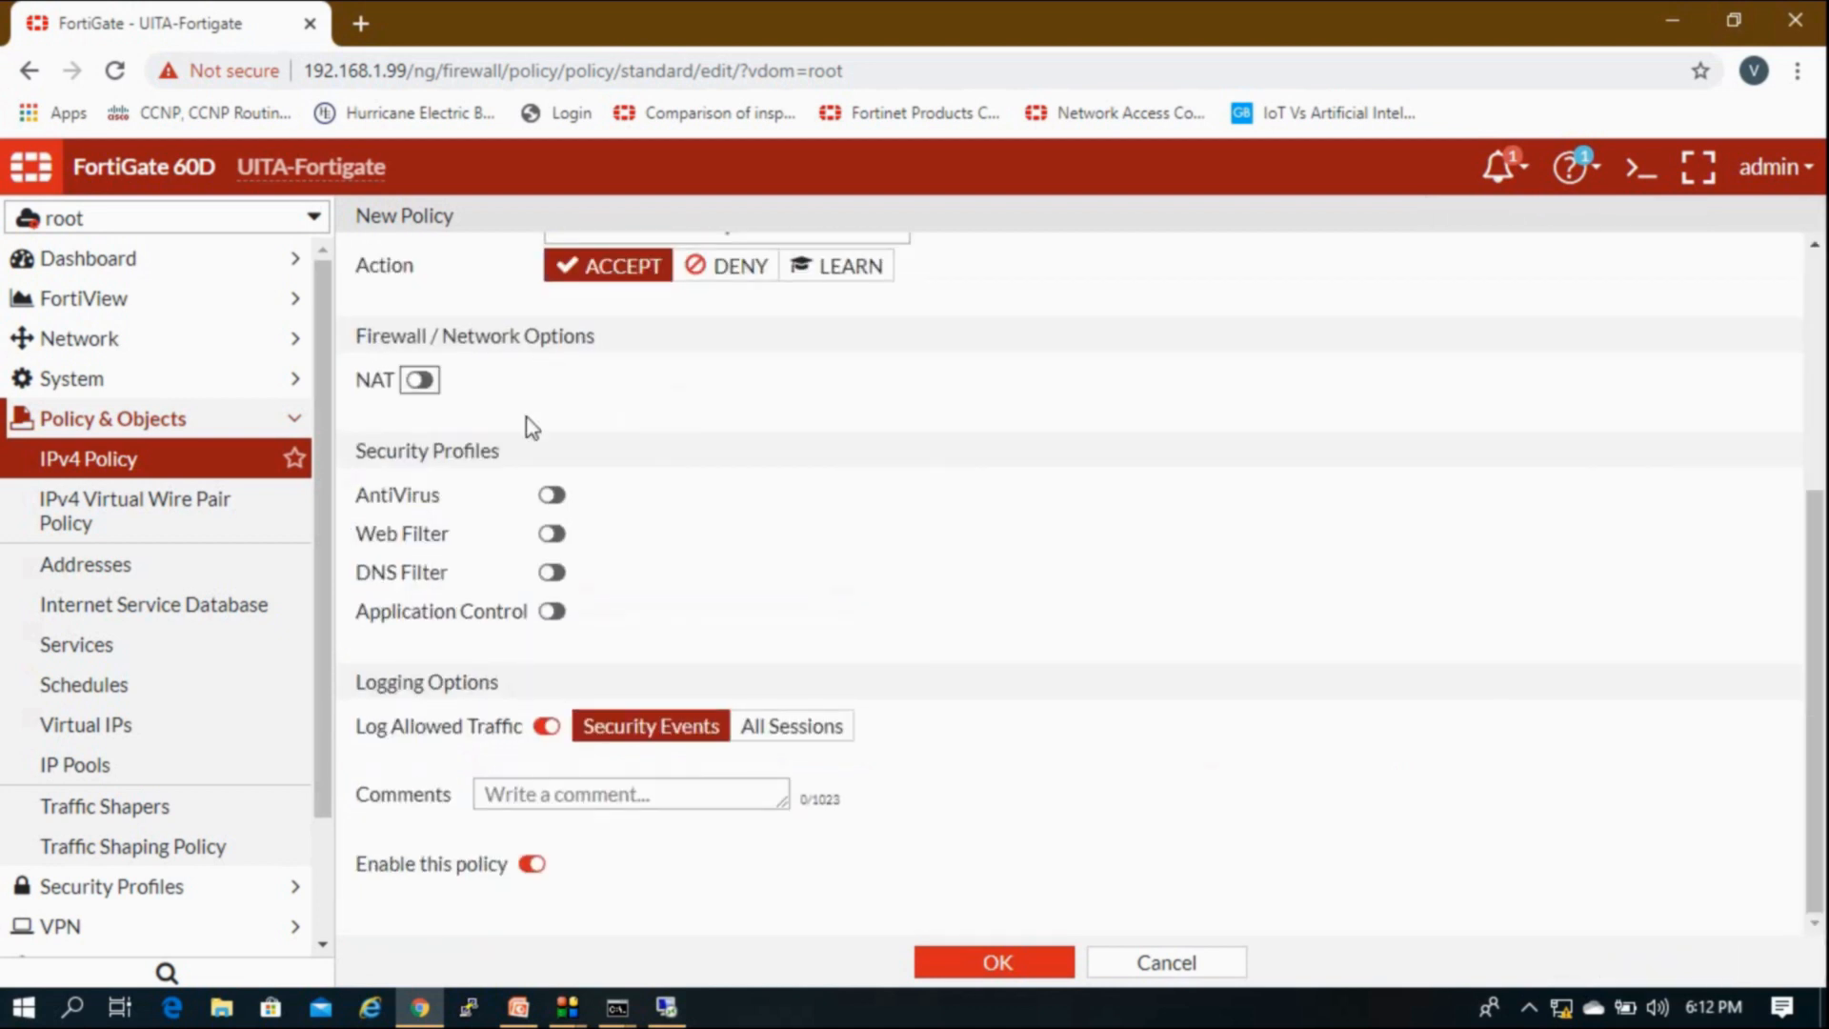
{"action": "scroll", "coordinate": [523, 420], "scroll_direction": "up", "scroll_amount": 4}
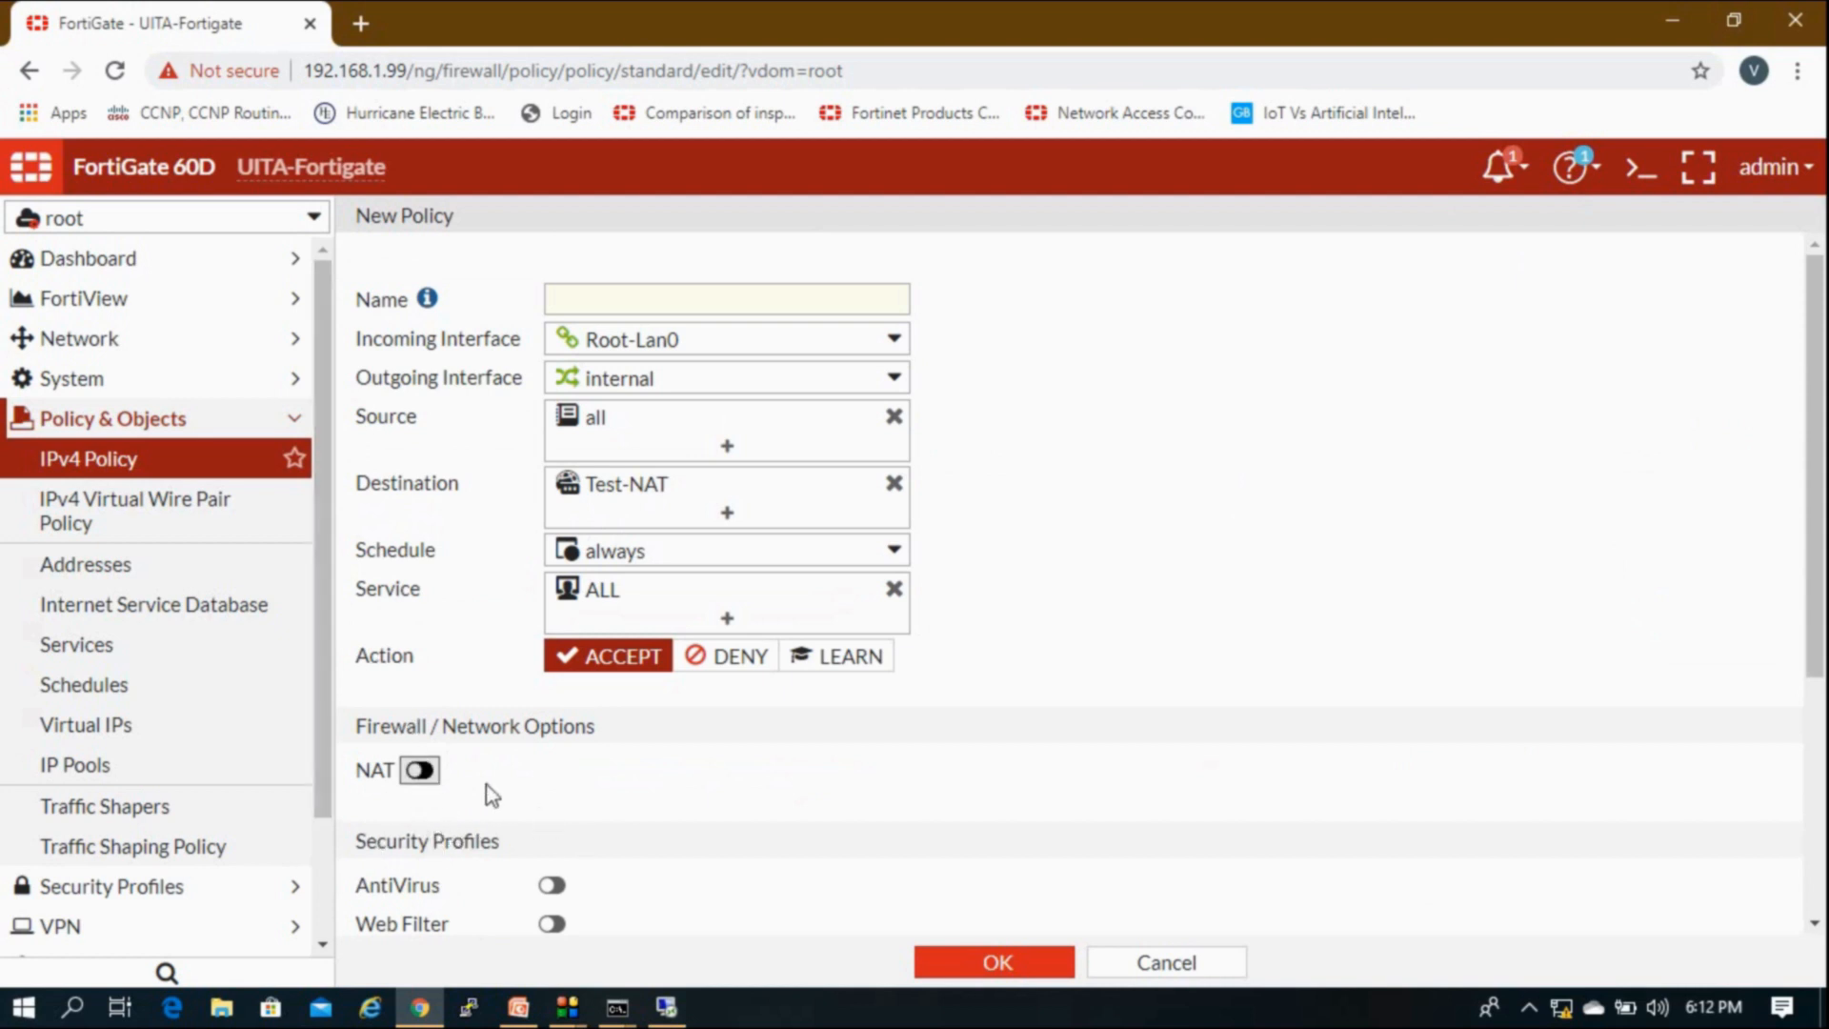
Step: Name the policy 213 and save it
{"action": "scroll", "coordinate": [690, 857], "scroll_direction": "down", "scroll_amount": 4}
{"action": "left_click", "coordinate": [1025, 972]}
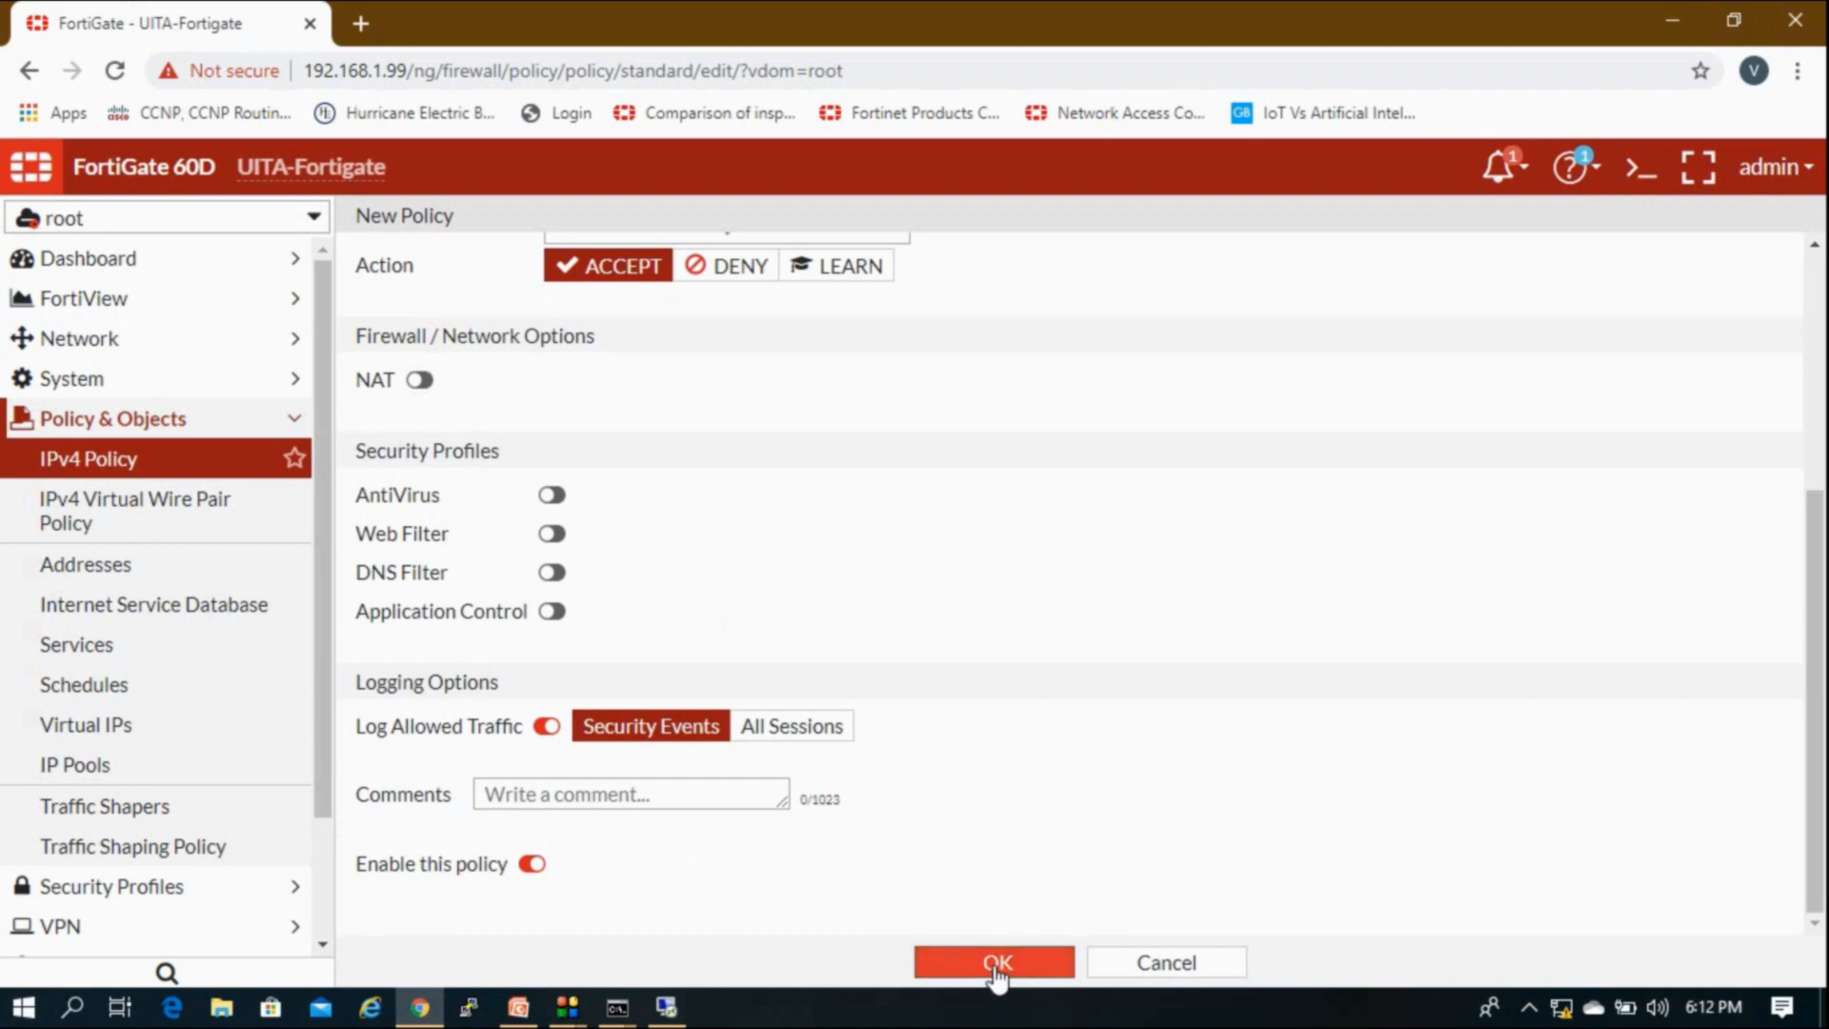
{"action": "left_click", "coordinate": [991, 970]}
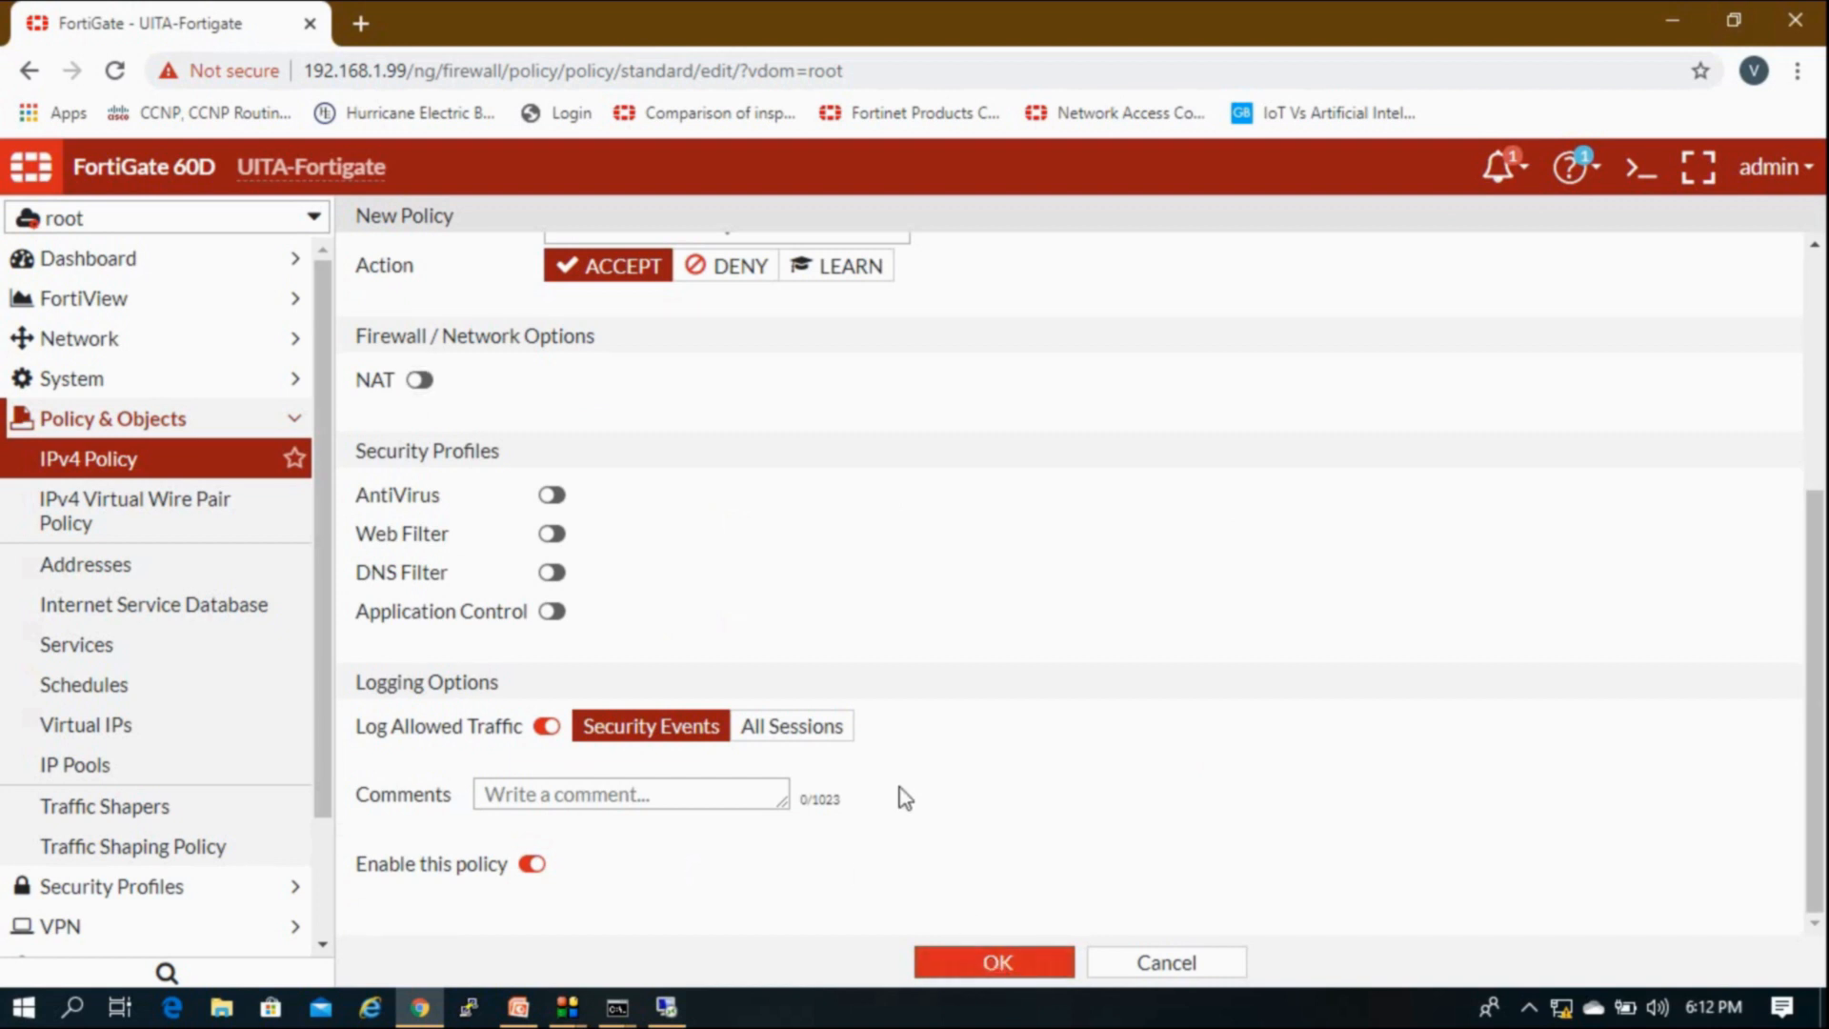
{"action": "left_click", "coordinate": [709, 299]}
{"action": "type", "text": "21"}
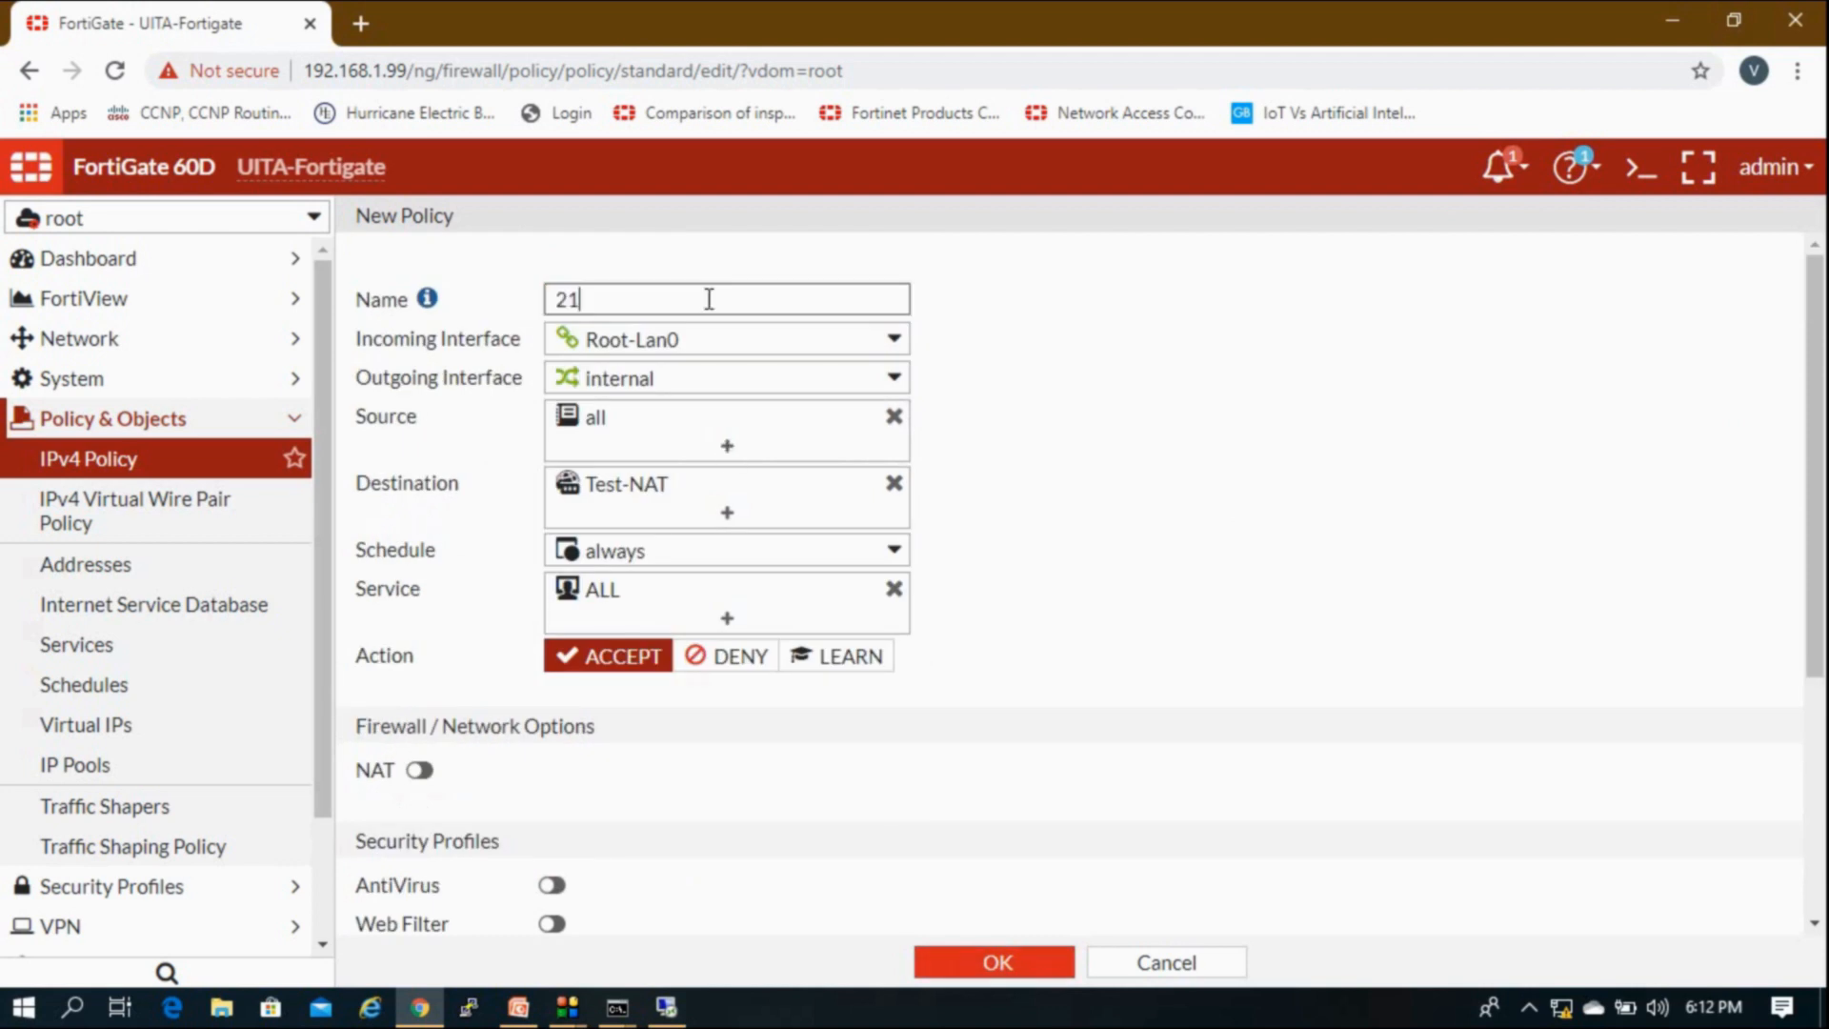
{"action": "type", "text": "3"}
{"action": "left_click", "coordinate": [1014, 963]}
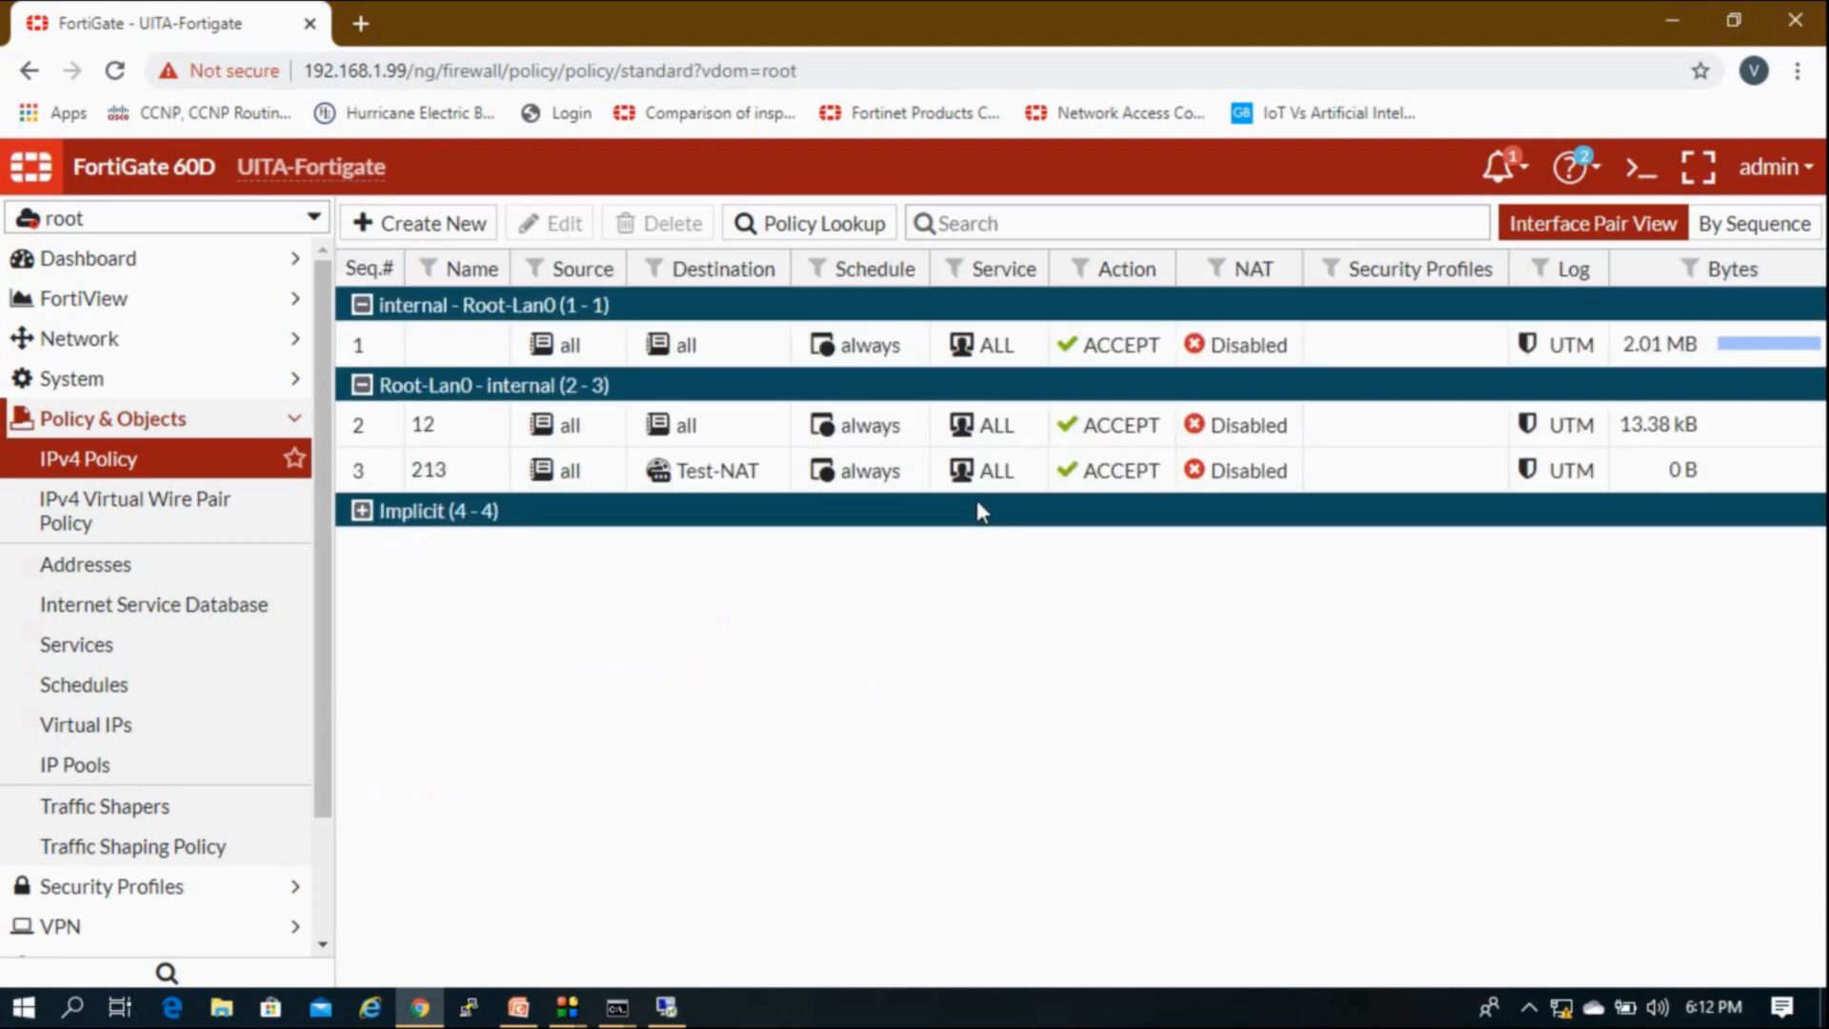
Step: Switch to the UITA-LAN VDOM and view its Static Routes list showing 192.168.1.0/24 via 10.20.20.1
{"action": "left_click", "coordinate": [725, 362]}
{"action": "left_click", "coordinate": [253, 225]}
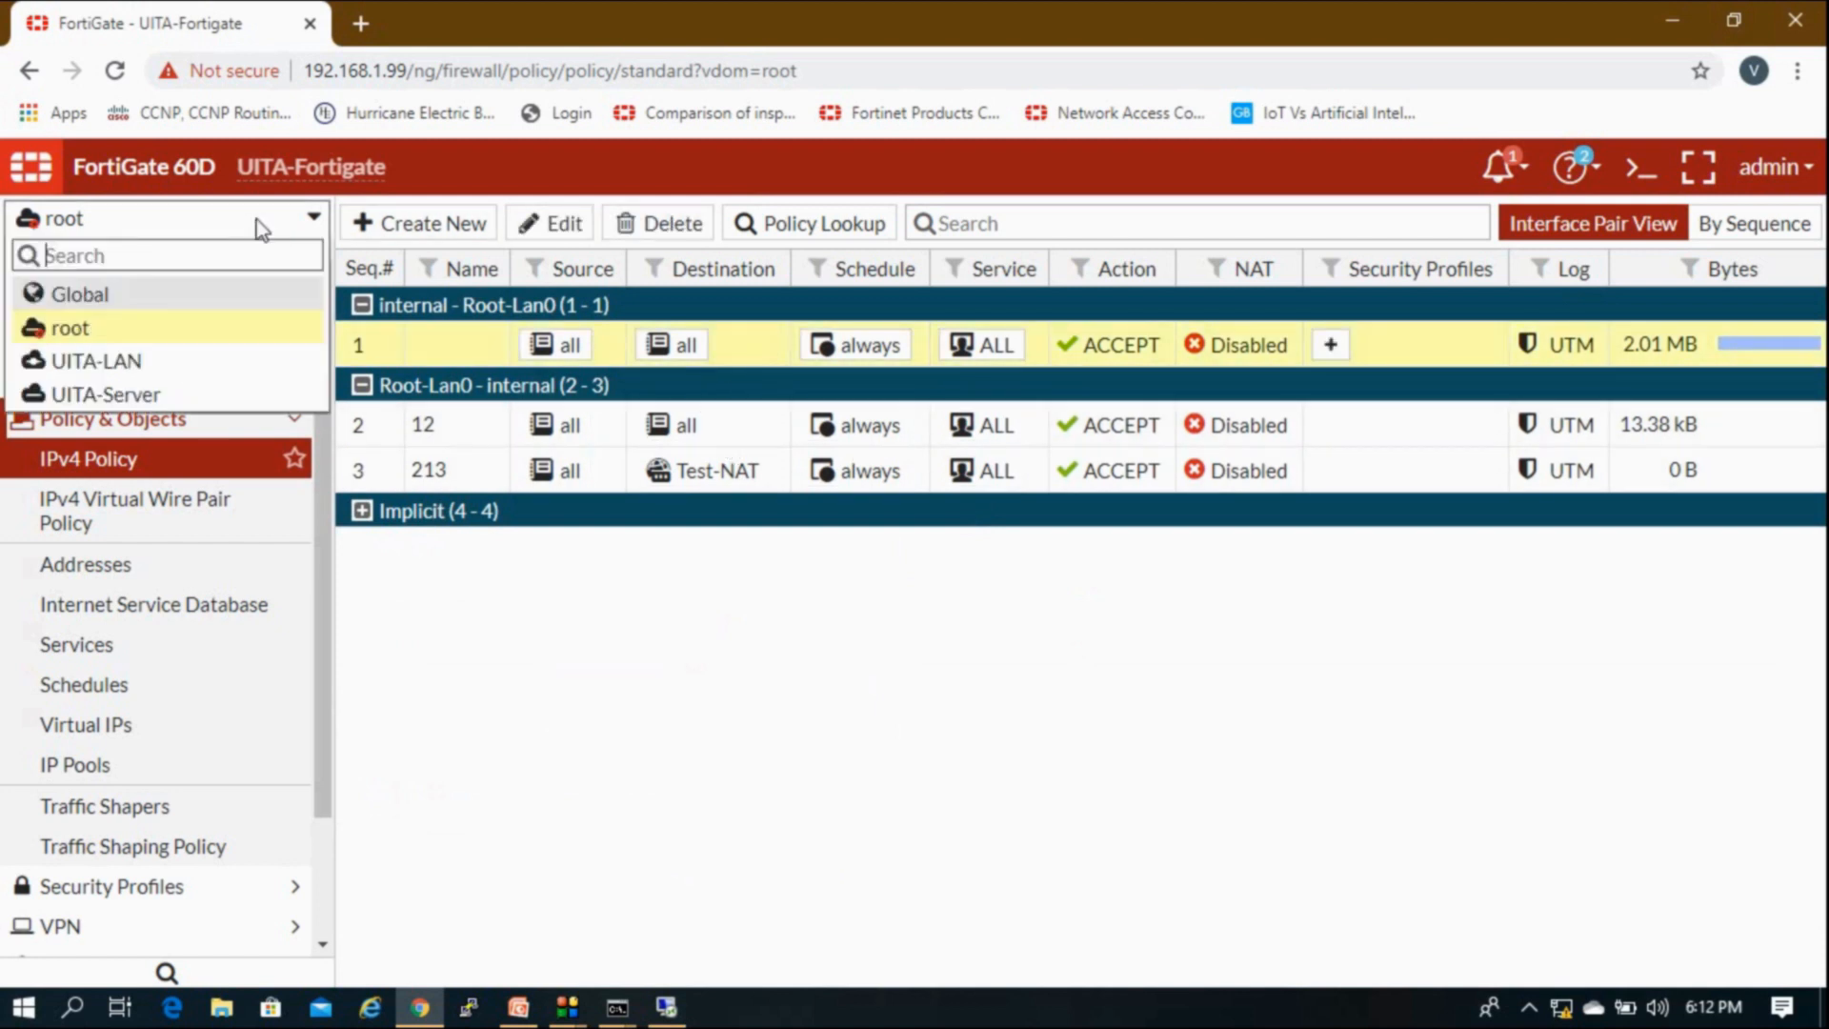
{"action": "left_click", "coordinate": [174, 366]}
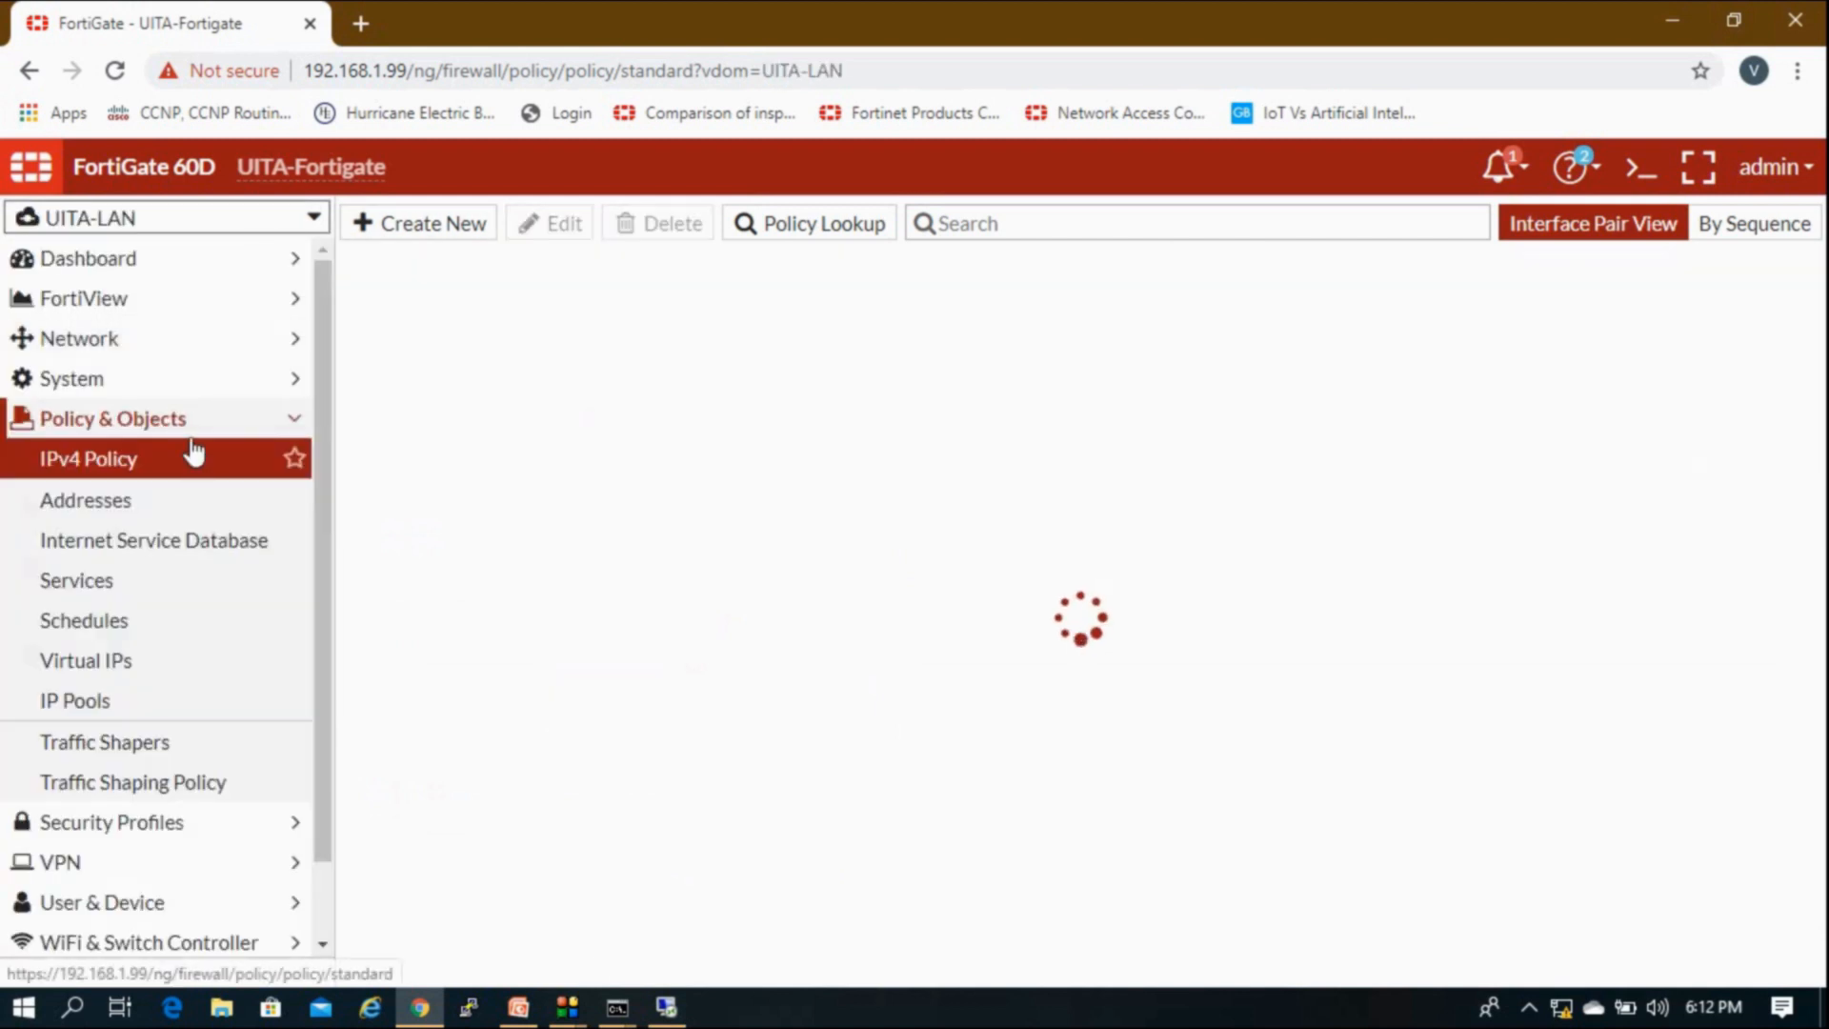
{"action": "left_click", "coordinate": [173, 345]}
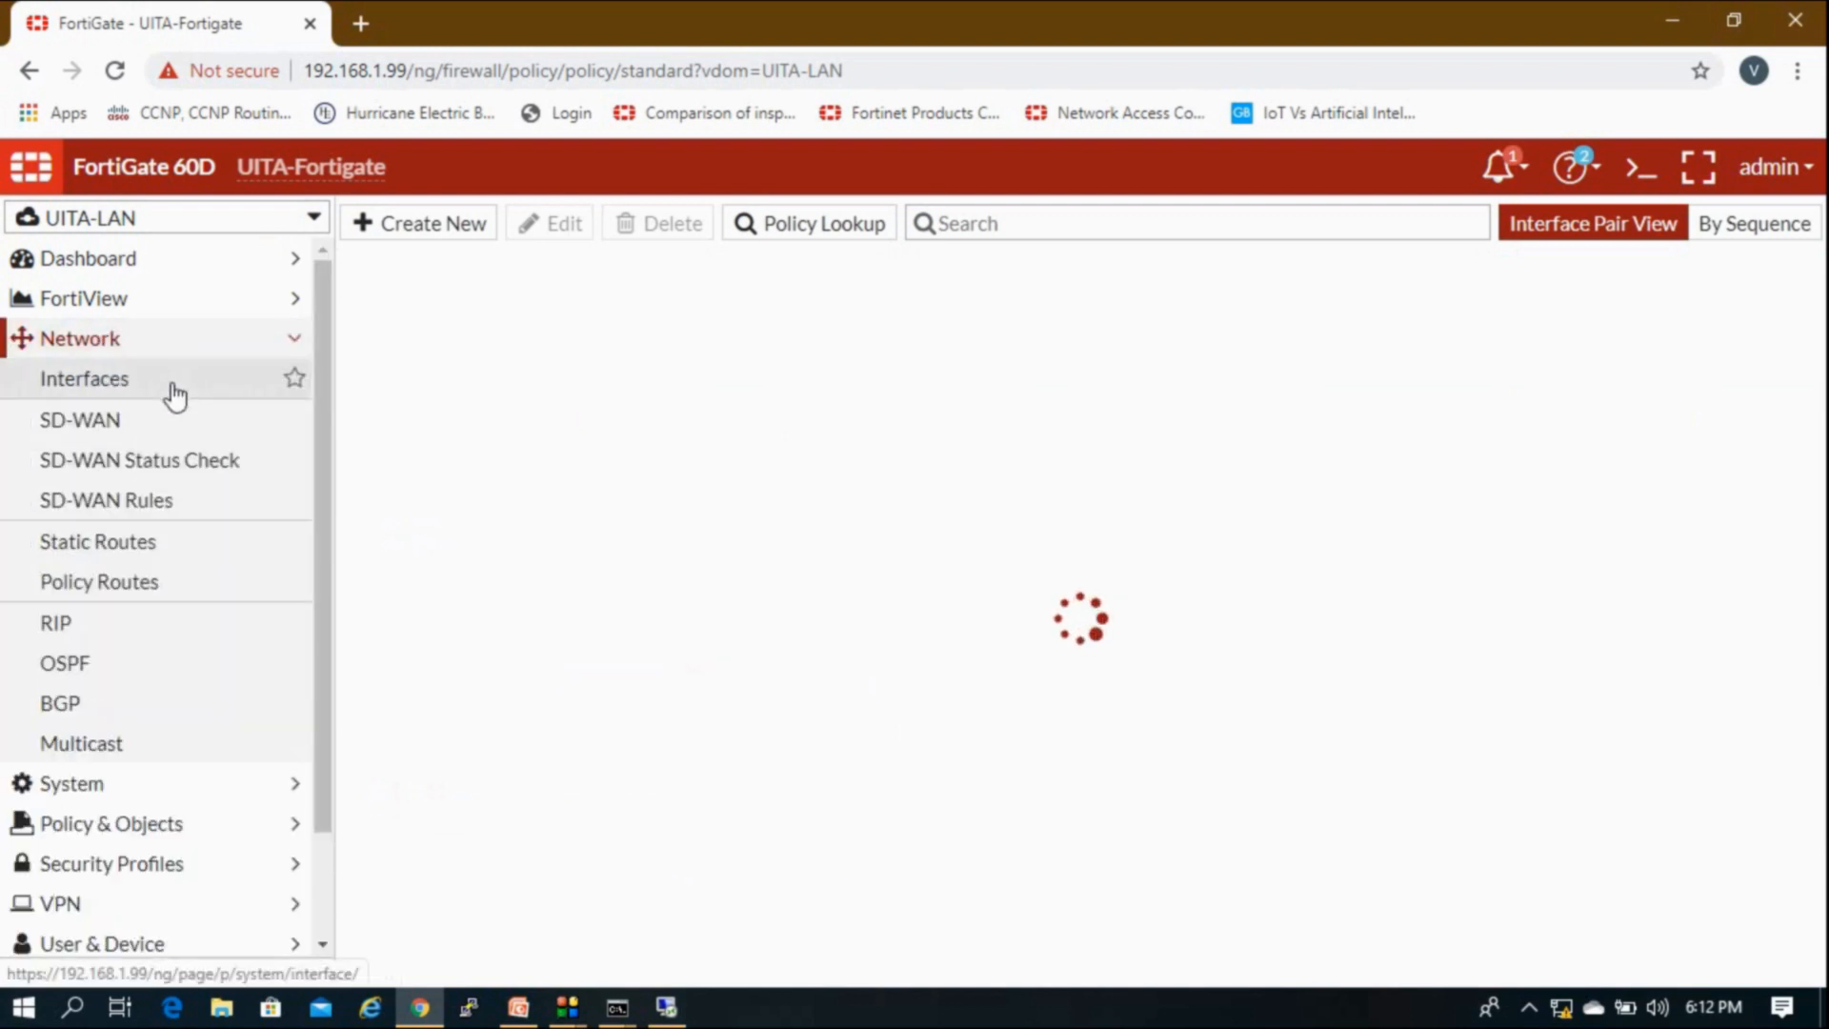
{"action": "left_click", "coordinate": [142, 545]}
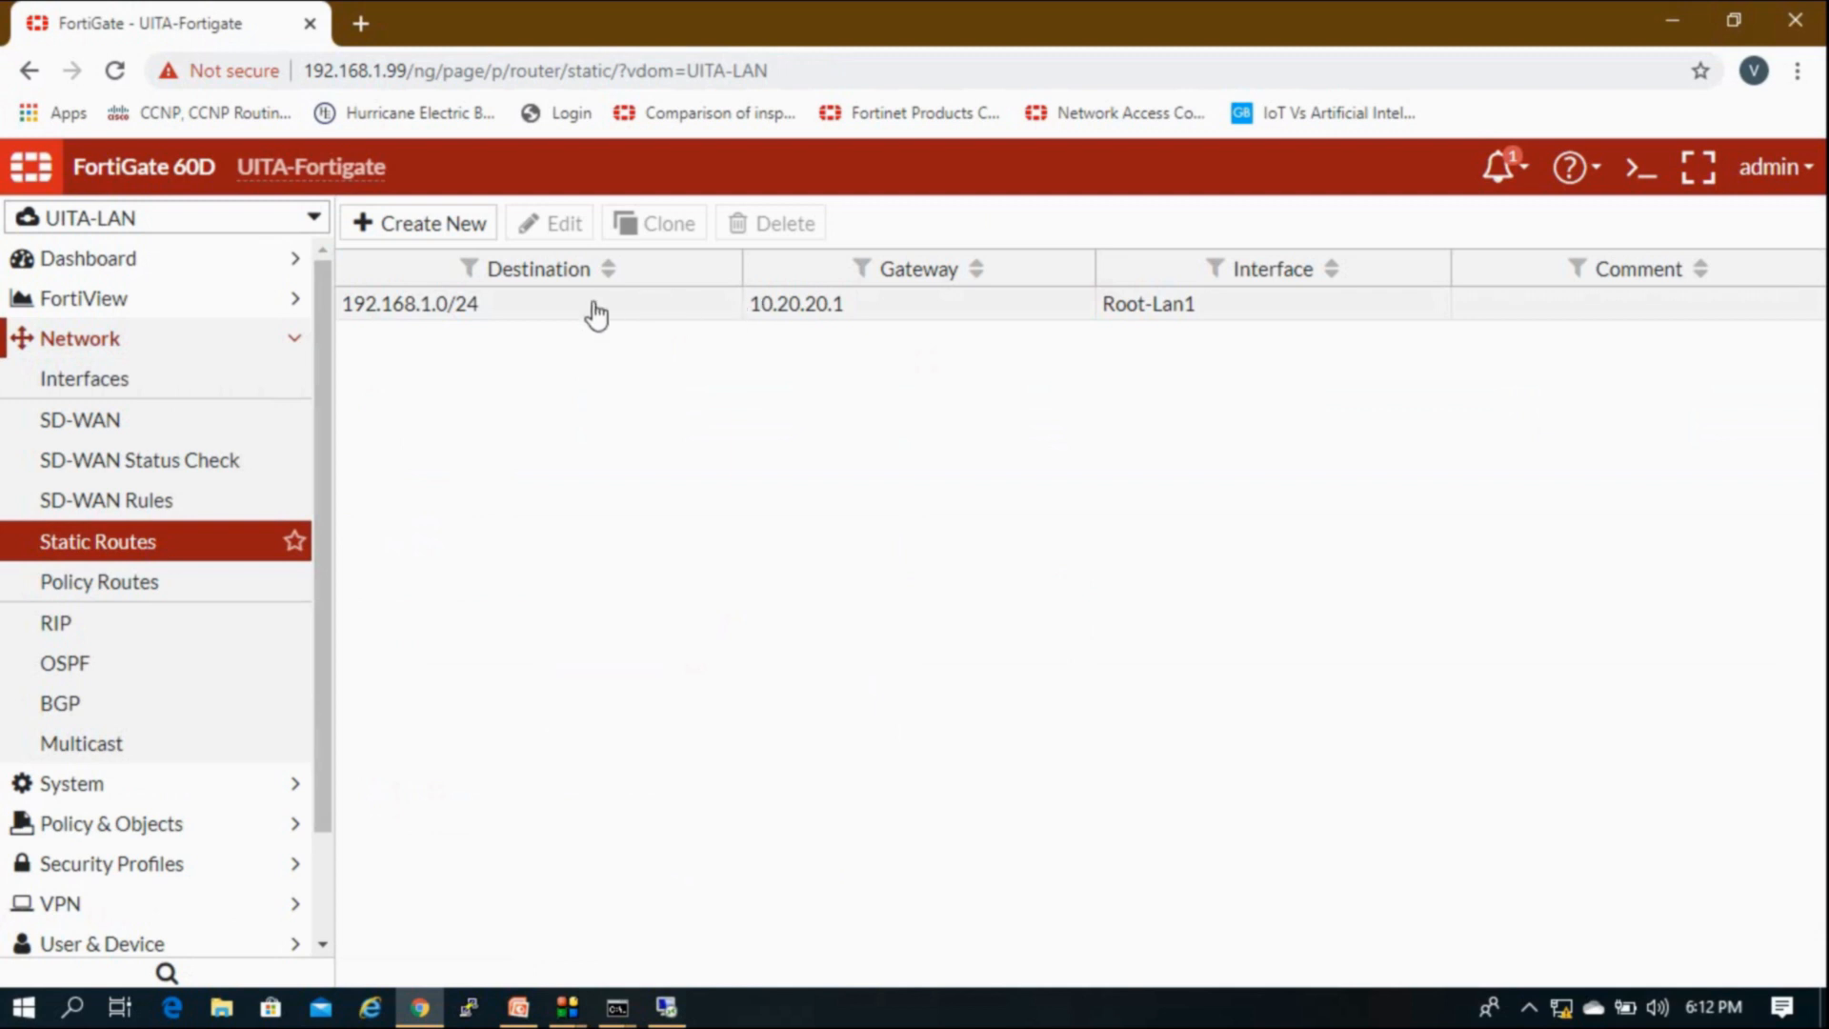
Step: Fill a new static route with 20.20.20.0/24, Root-Lan1 and gateway 10.20.20.2, hitting an invalid gateway error
{"action": "left_click", "coordinate": [455, 229]}
{"action": "left_click_drag", "start_coordinate": [748, 328], "coordinate": [469, 314]}
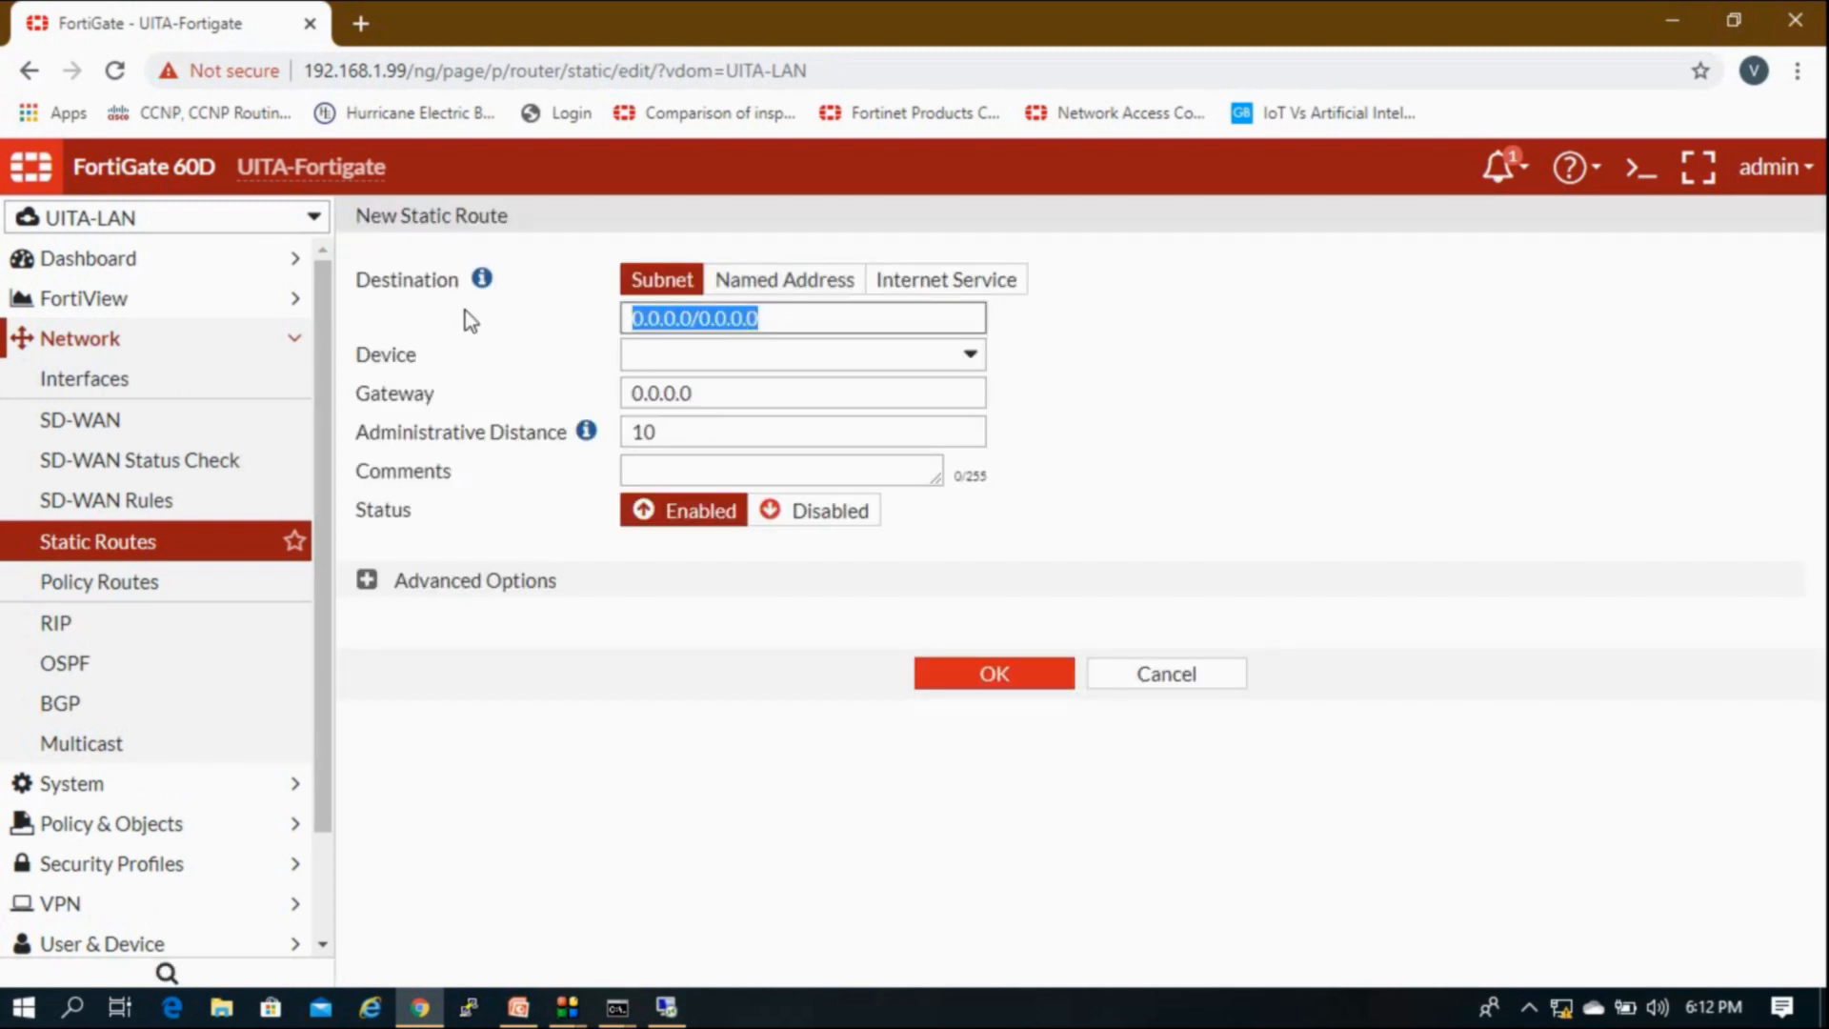
{"action": "type", "text": "20.20.20."}
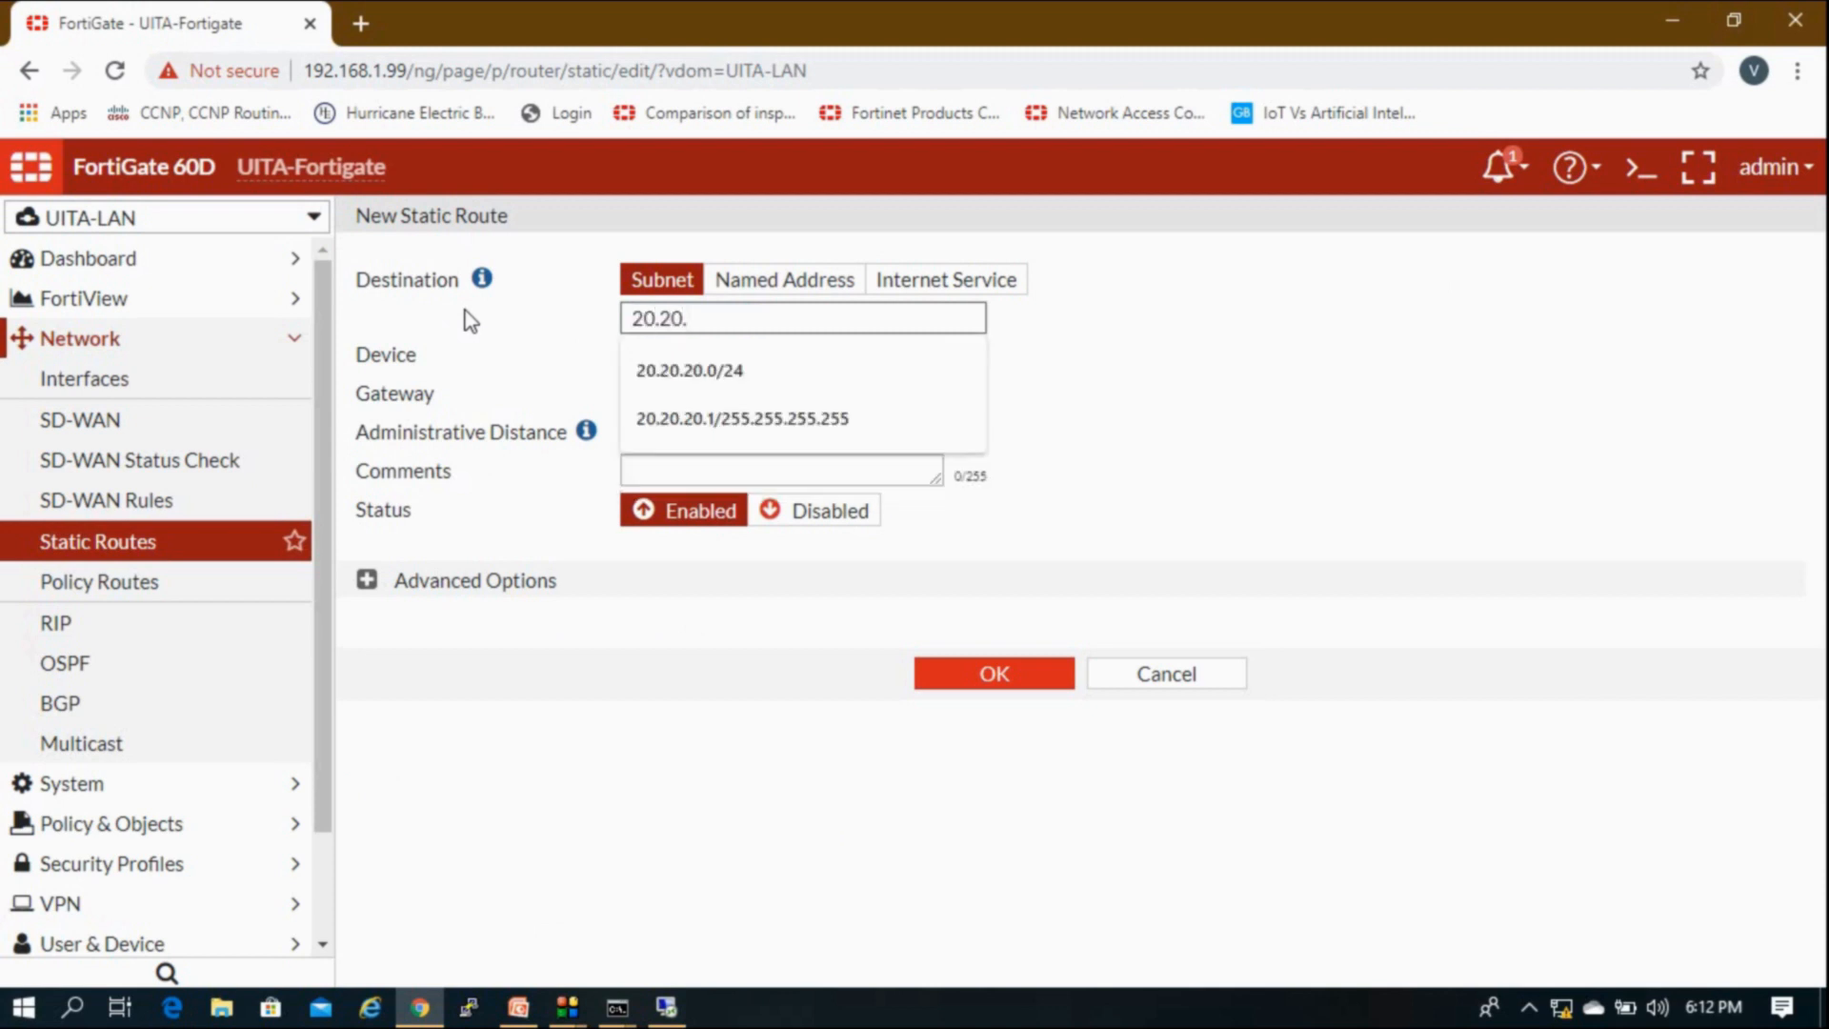
{"action": "left_click", "coordinate": [641, 376]}
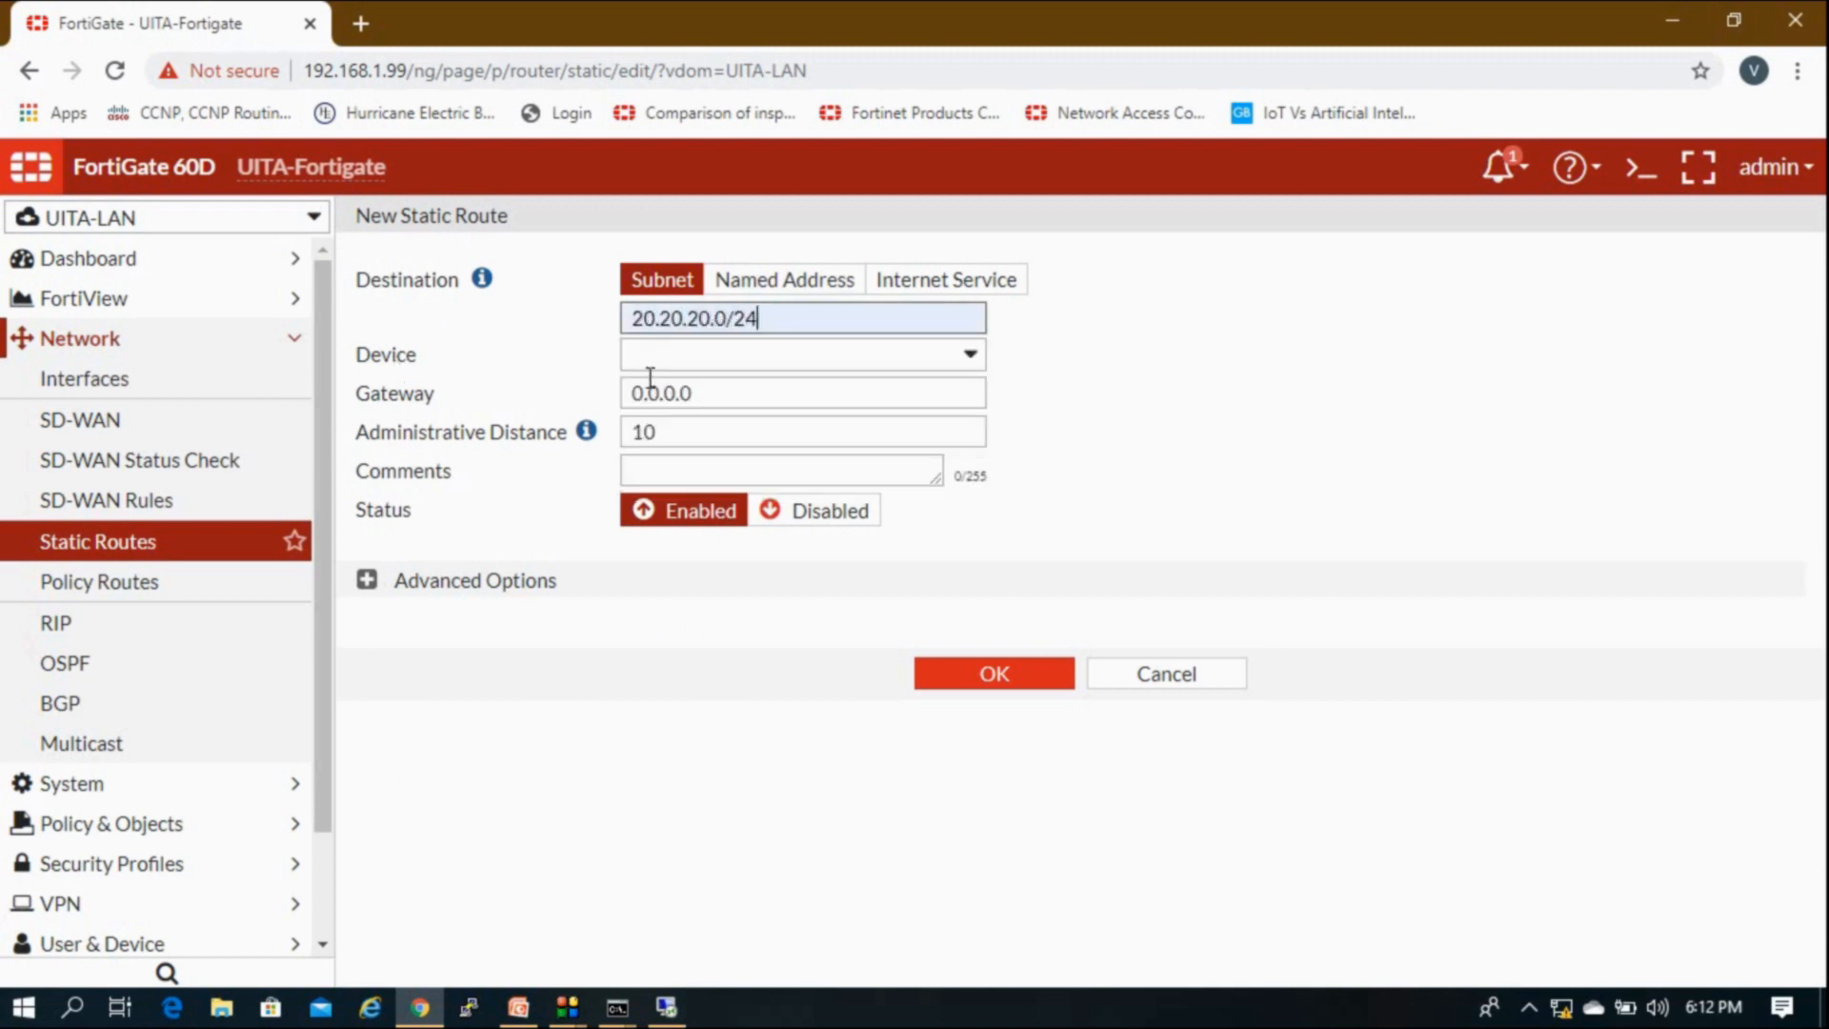
{"action": "left_click", "coordinate": [744, 365]}
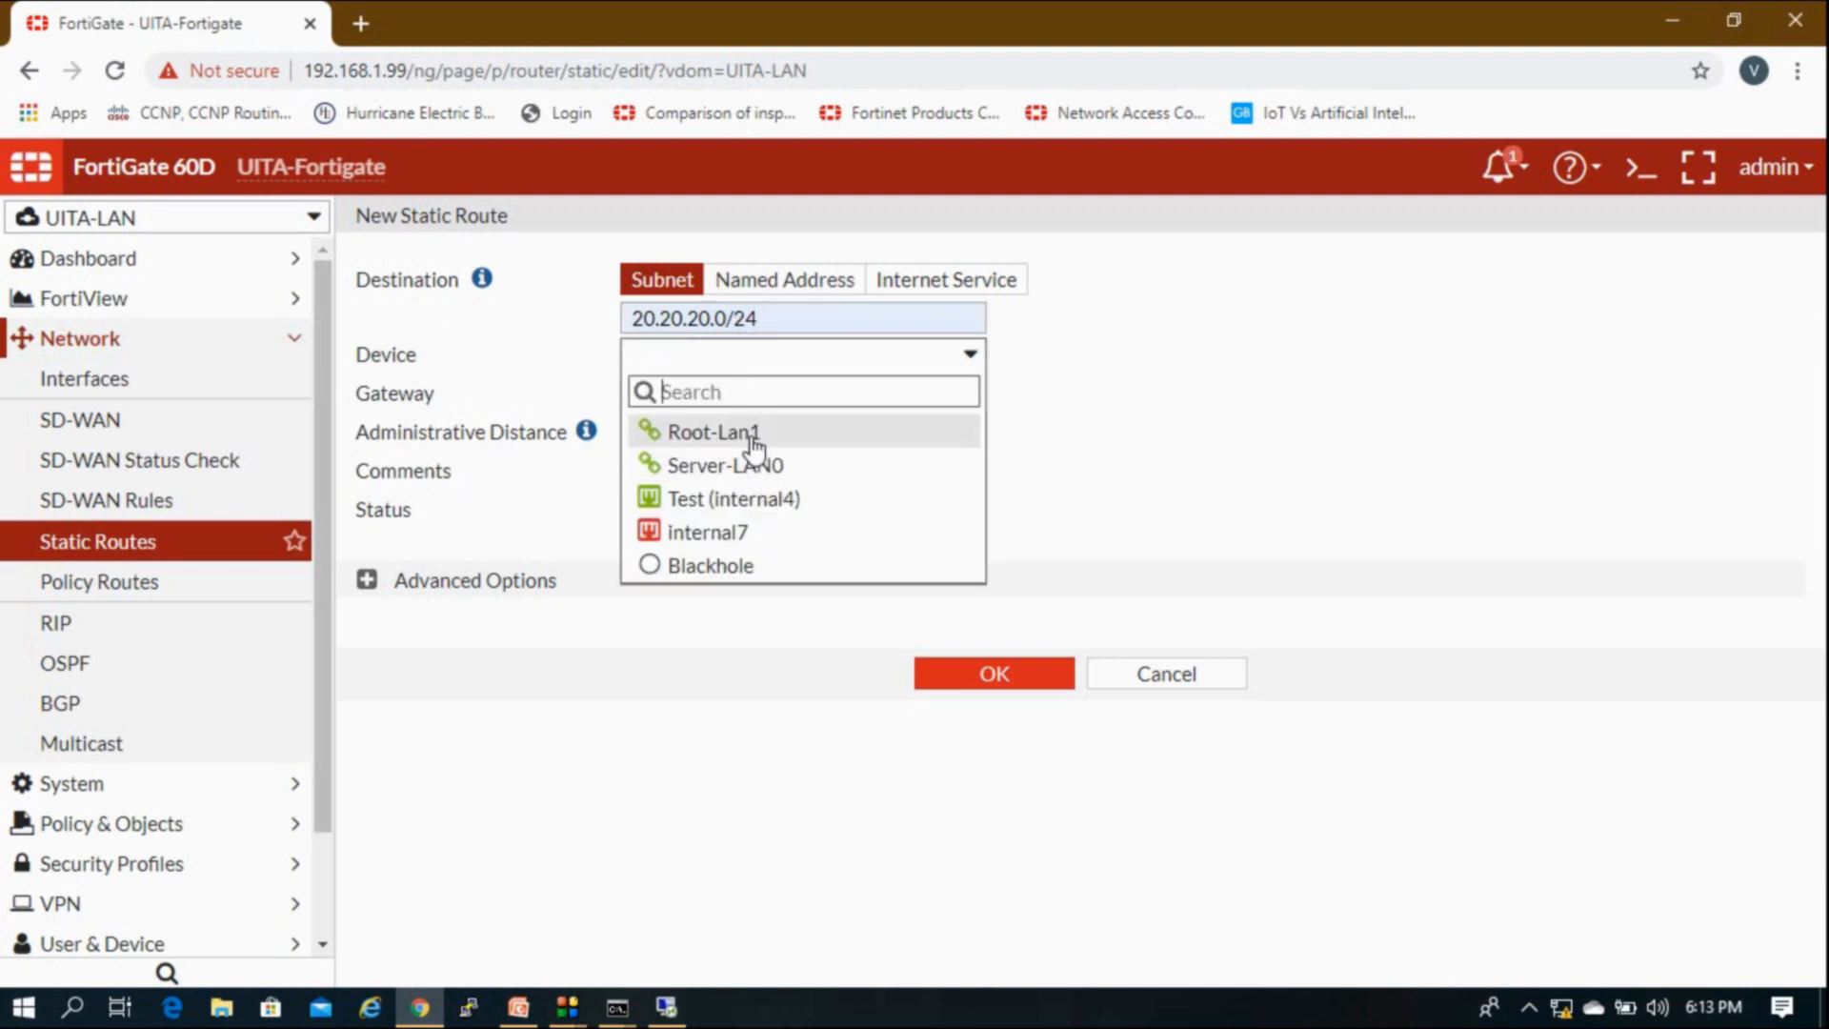
{"action": "left_click", "coordinate": [713, 433]}
{"action": "left_click_drag", "start_coordinate": [702, 397], "coordinate": [411, 419]}
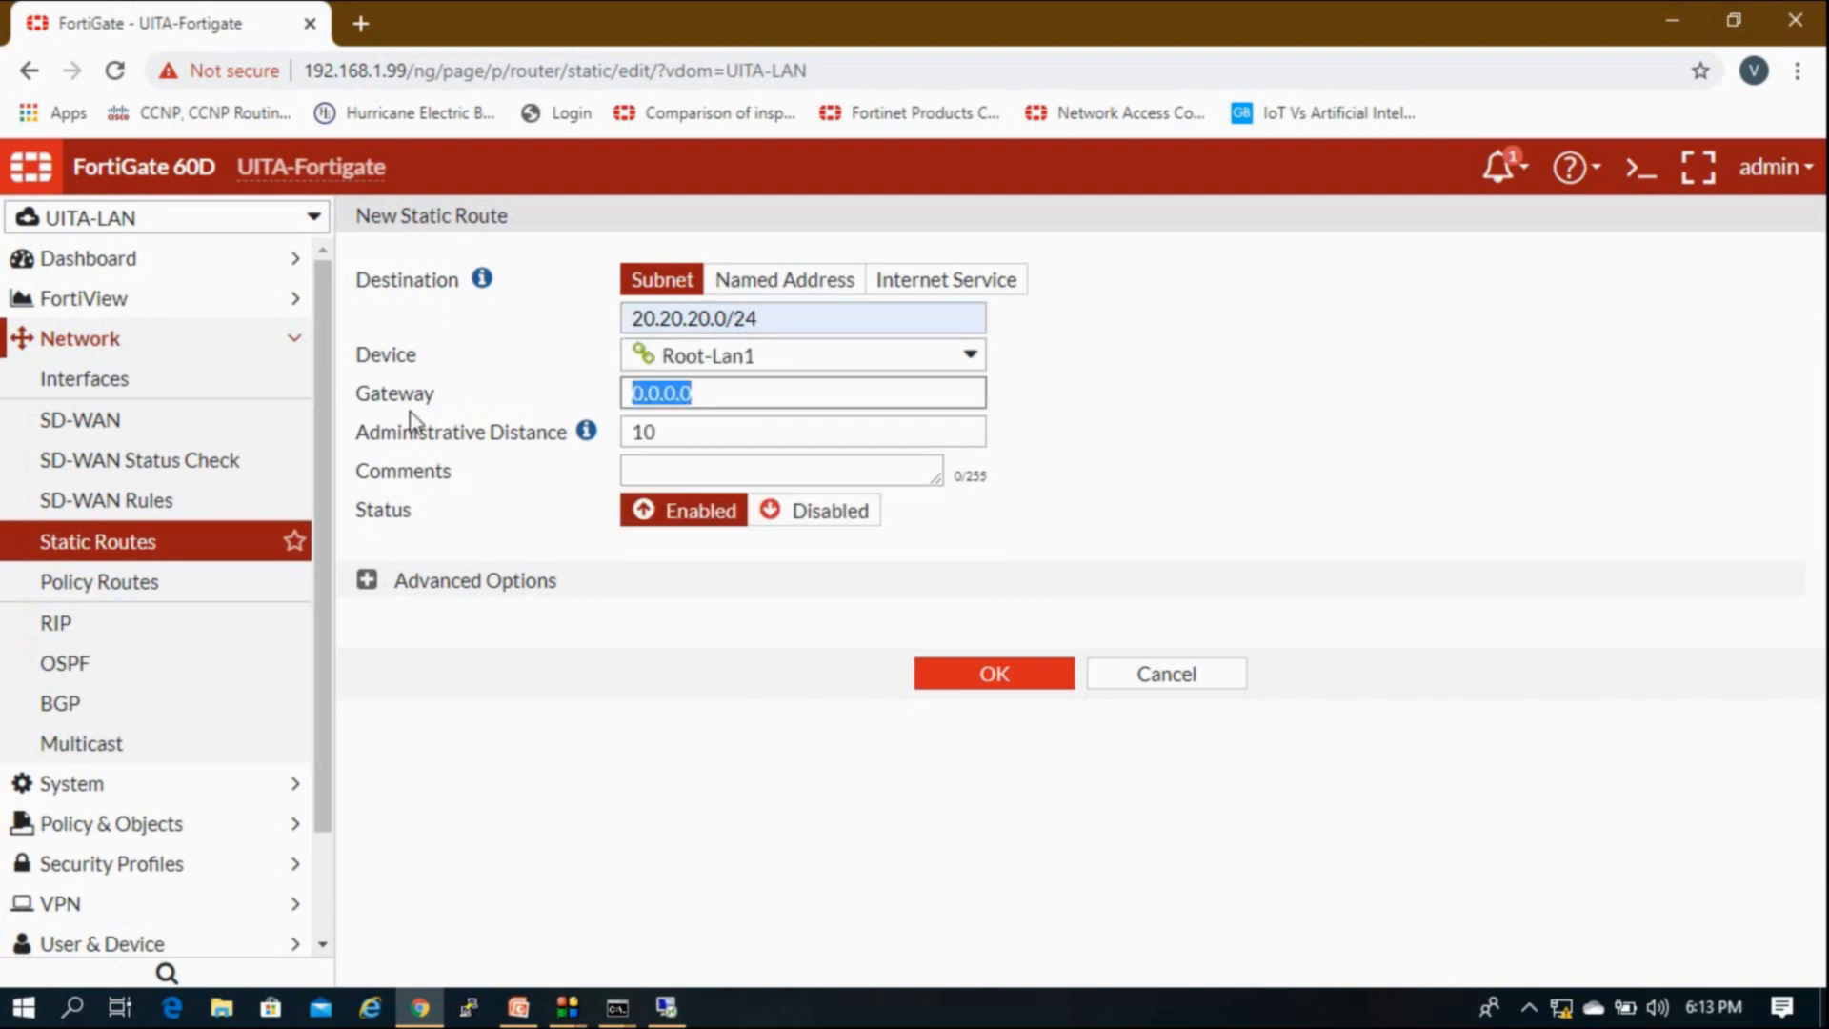
{"action": "type", "text": "10.20."}
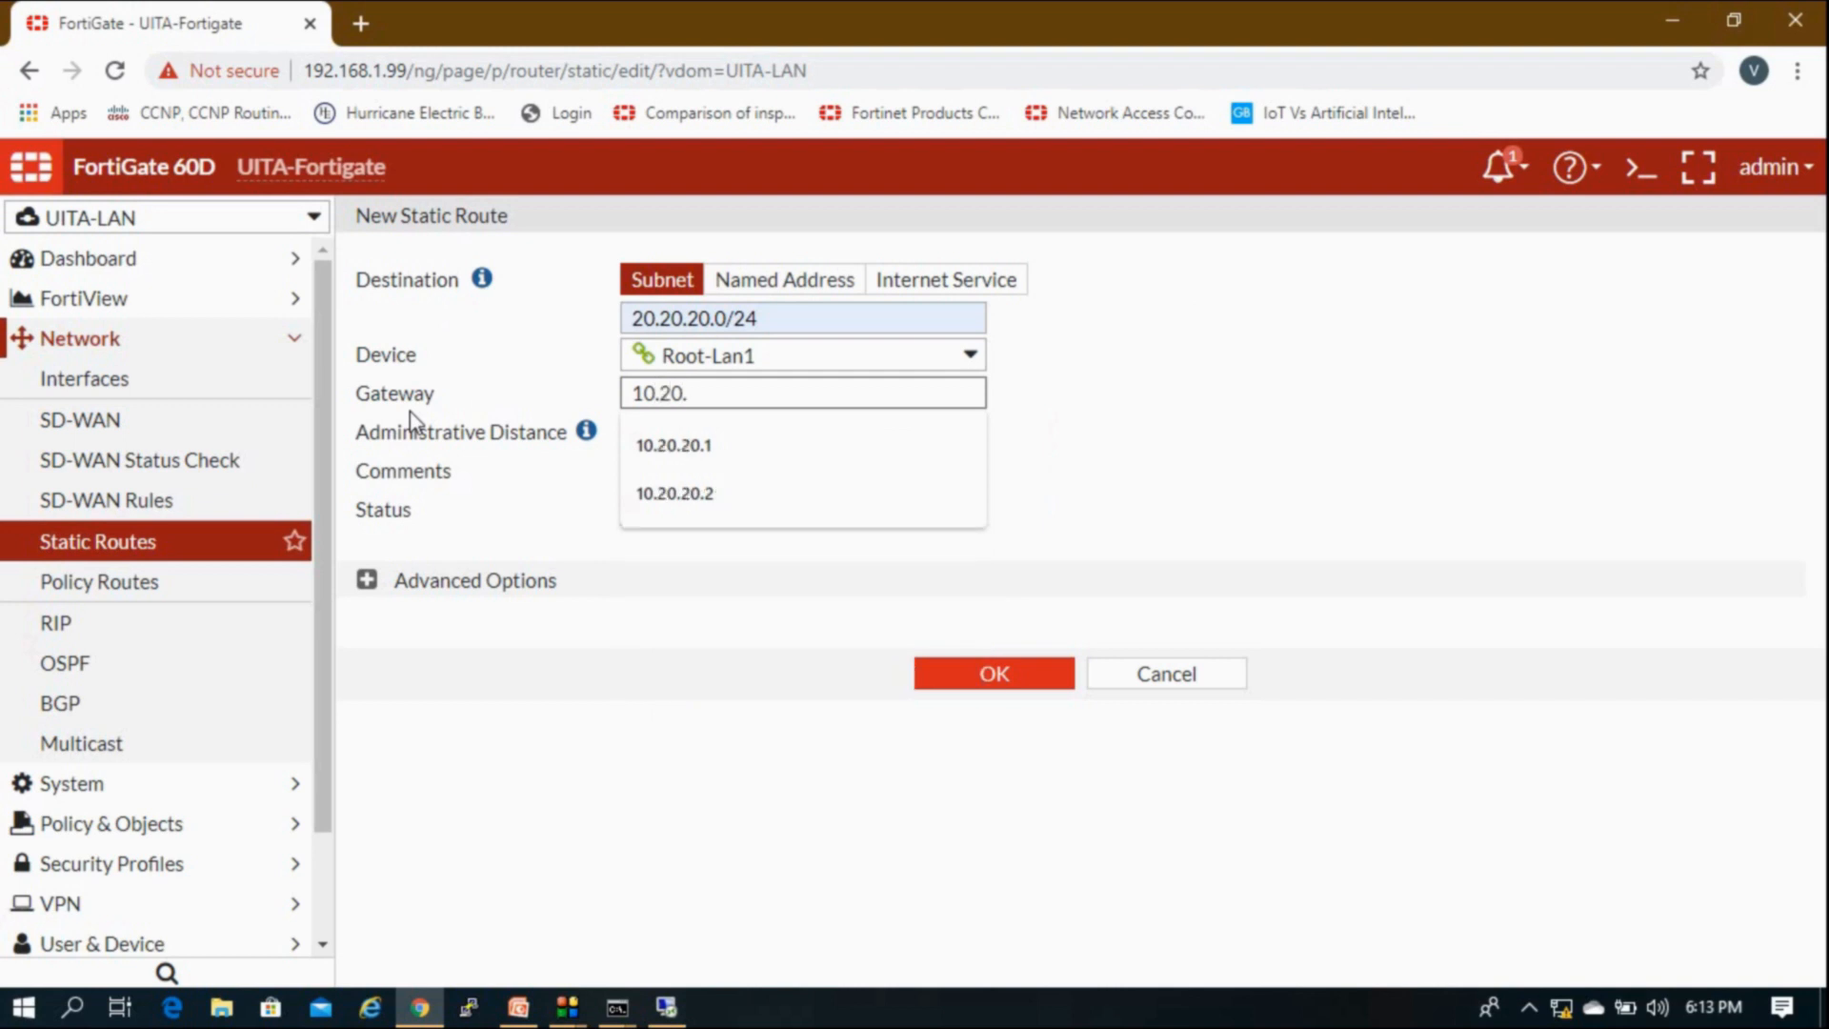
{"action": "left_click", "coordinate": [669, 490]}
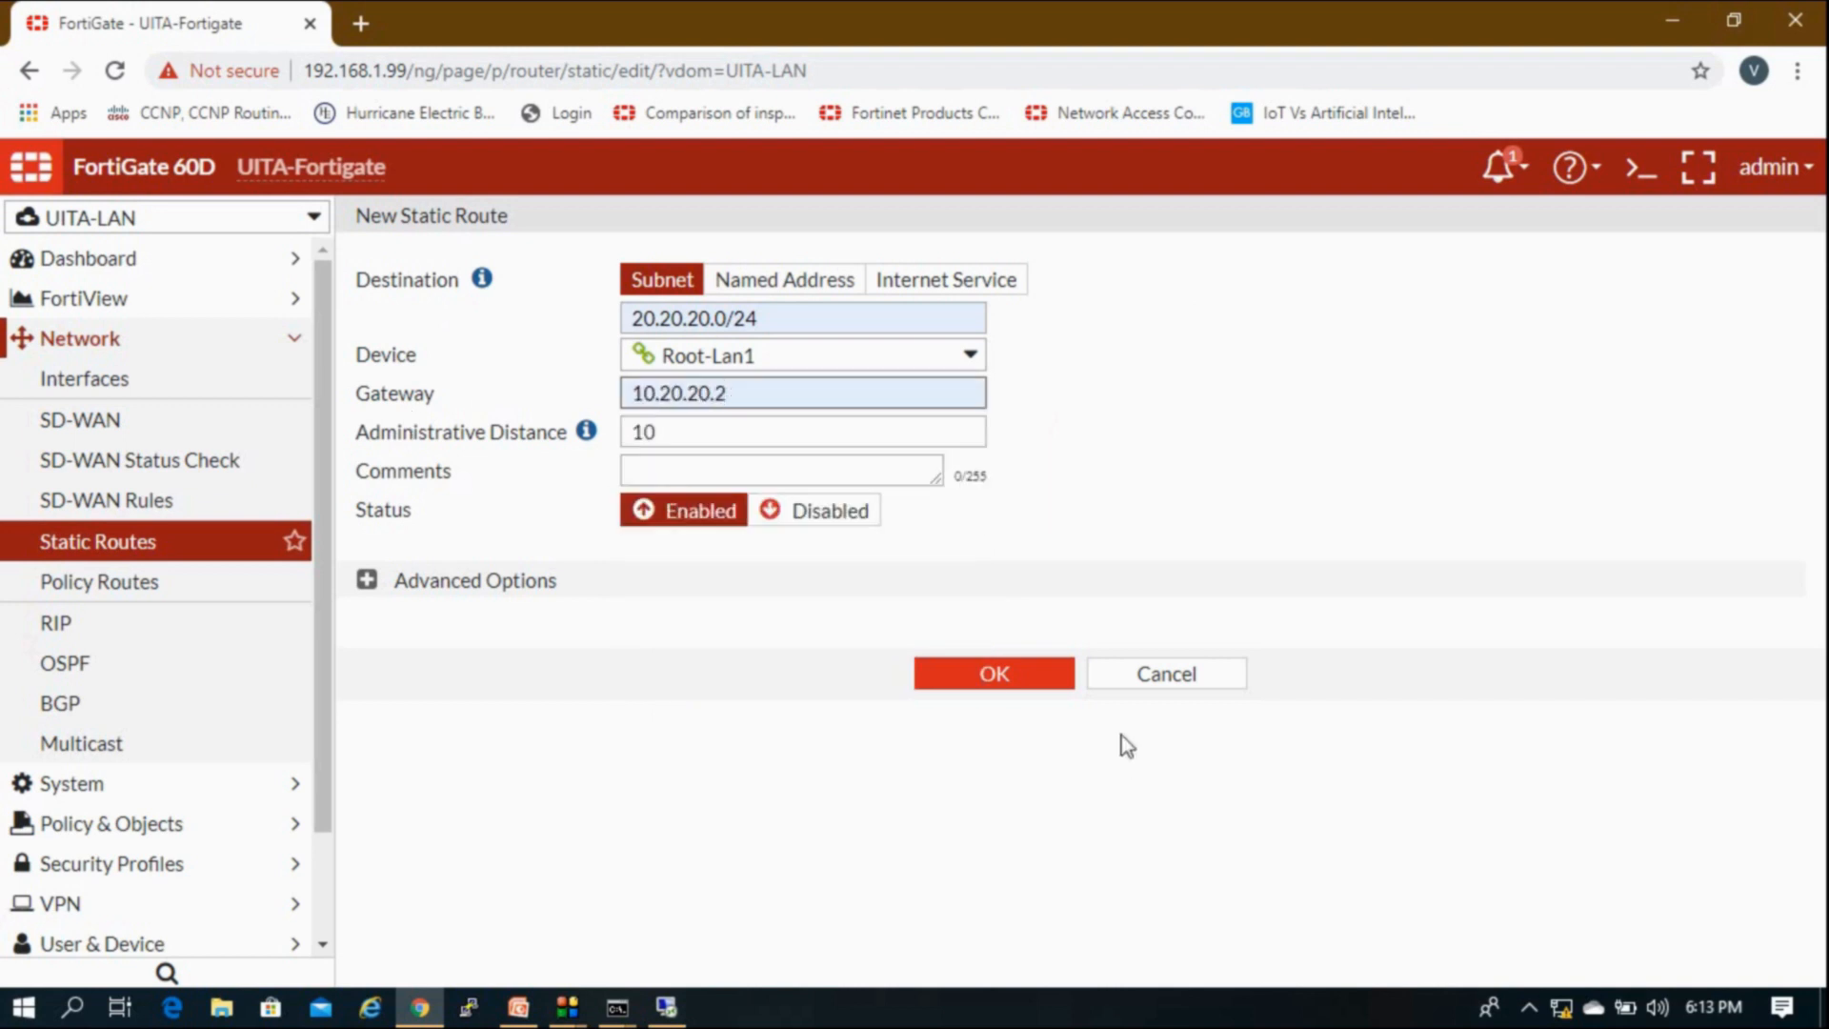
{"action": "left_click", "coordinate": [1043, 682]}
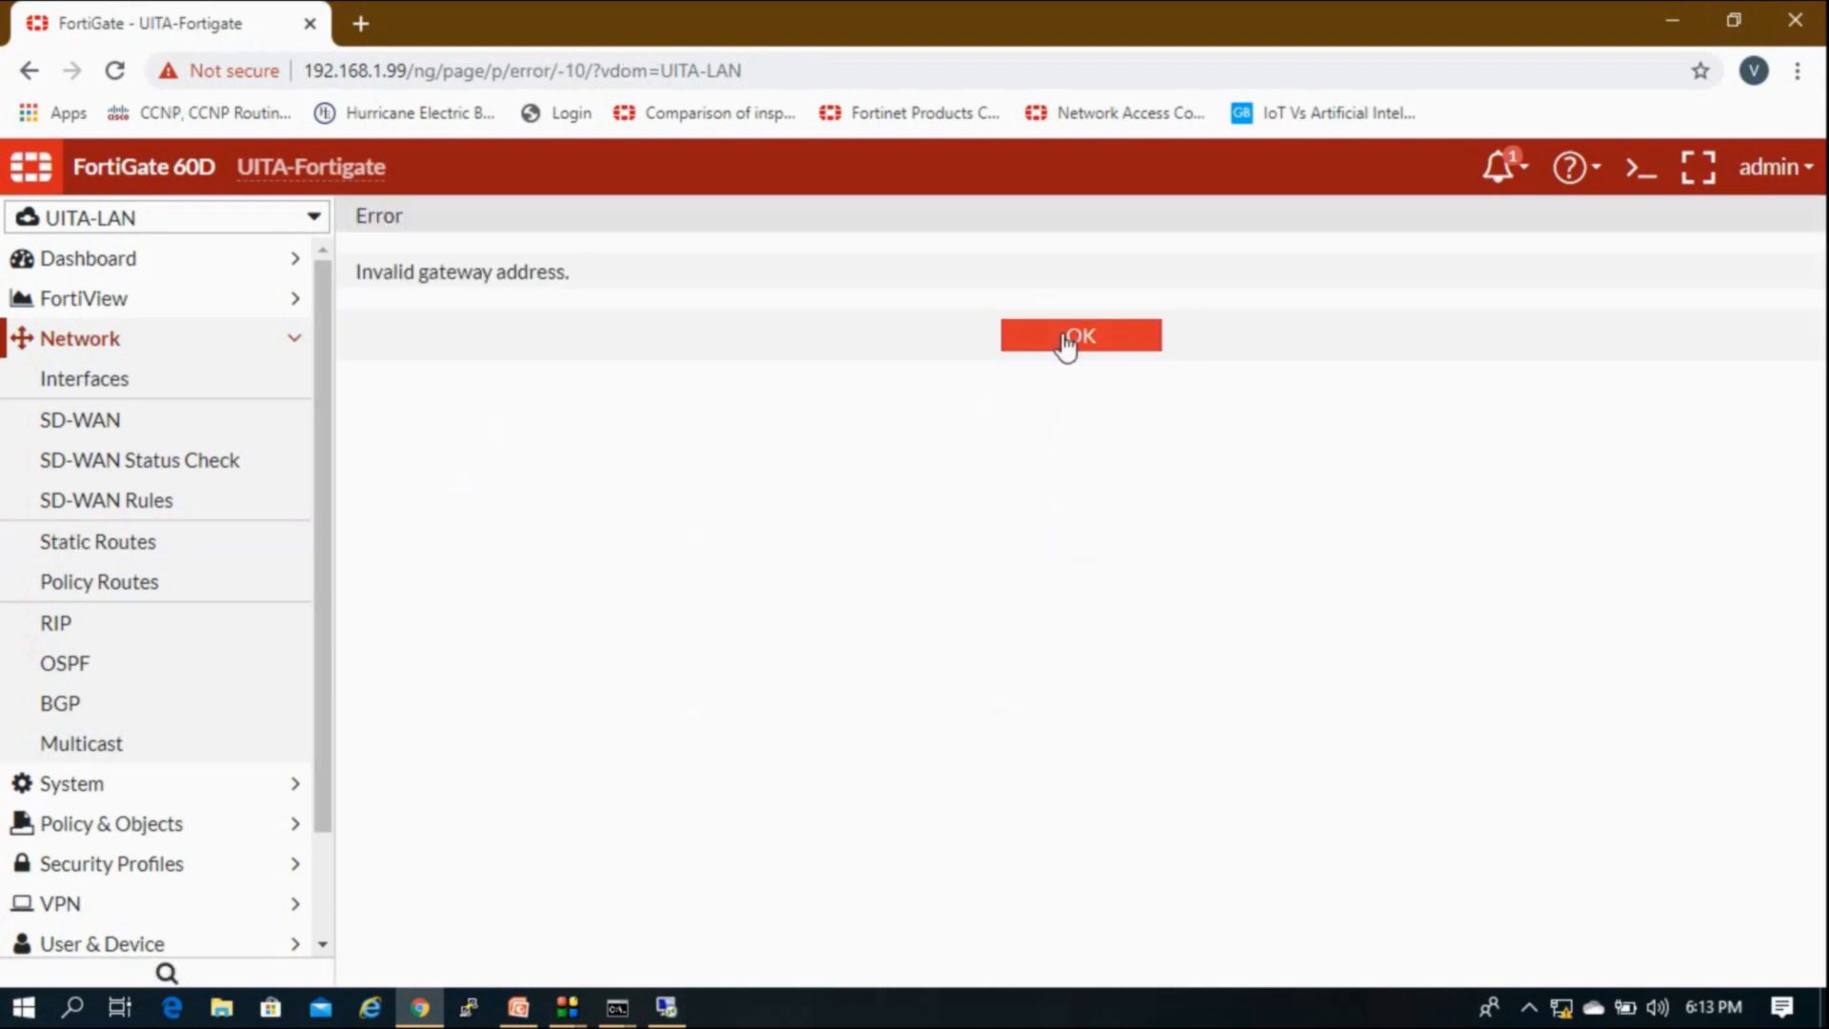
{"action": "left_click", "coordinate": [1066, 343]}
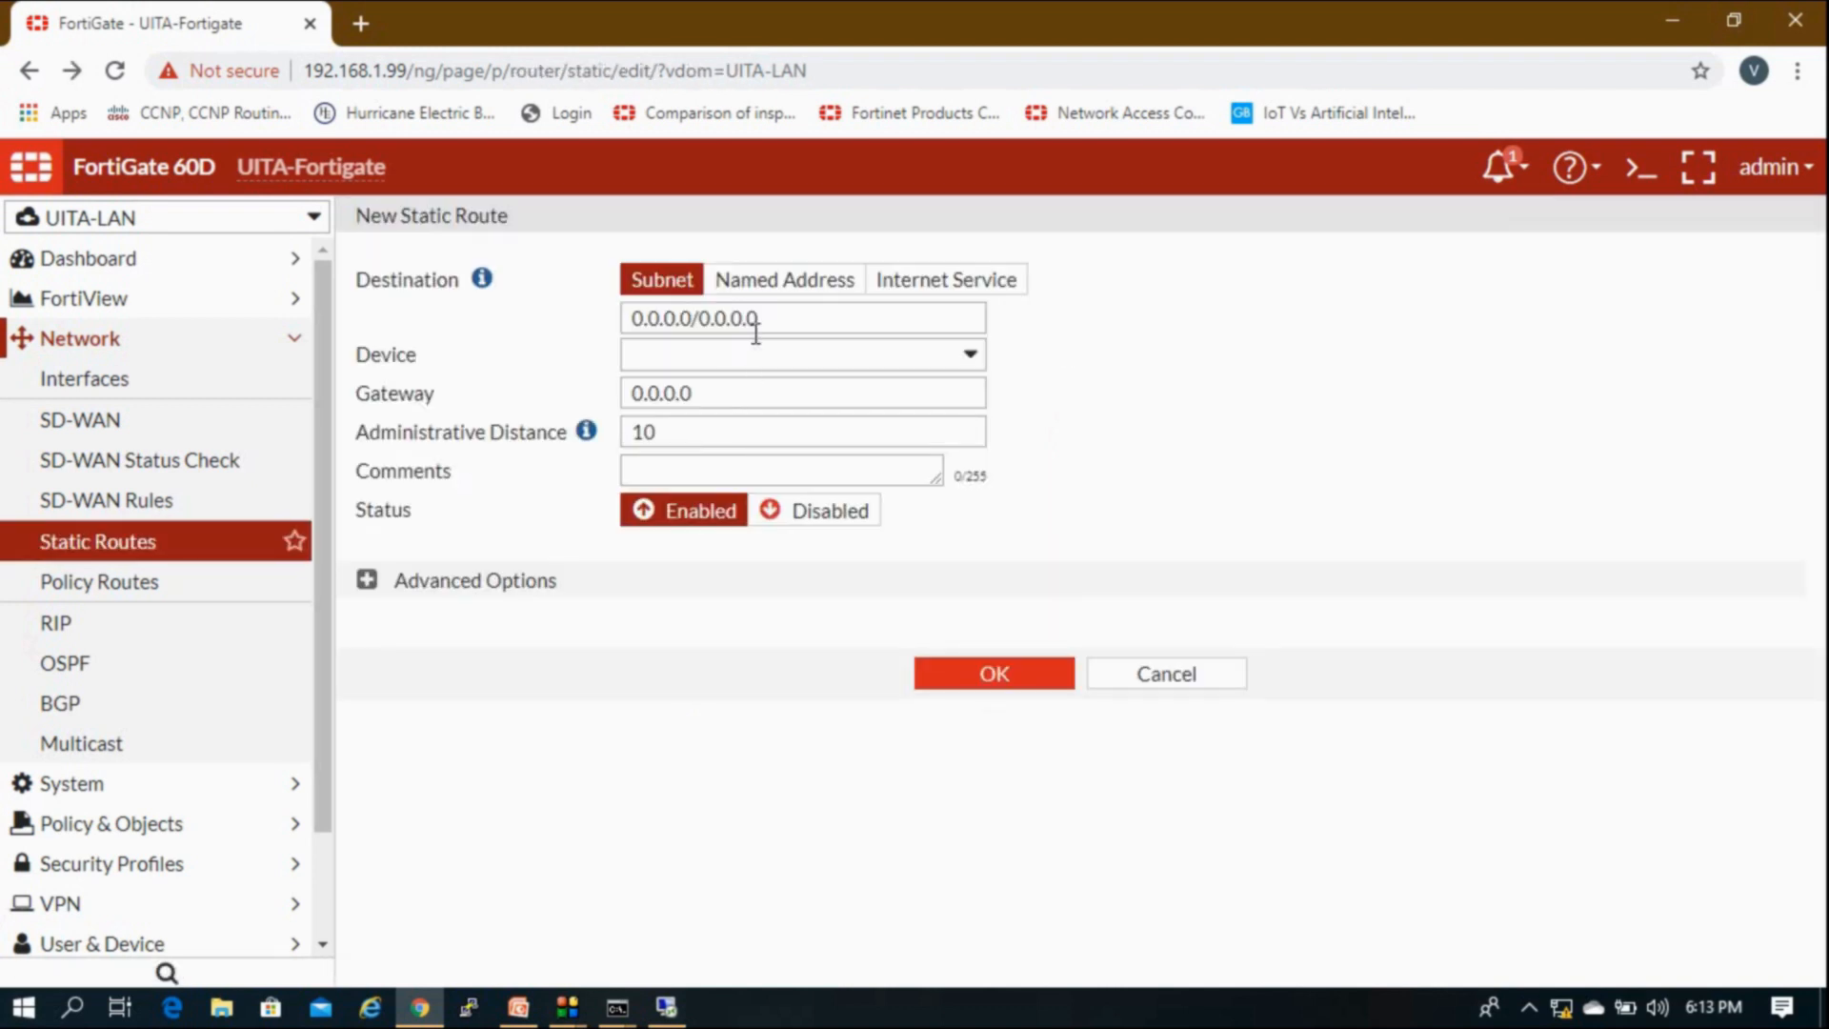
Step: Re-enter destination 20.20.20.0/24, device Root-Lan1 and gateway 10.20.20.1, and save the route
{"action": "left_click_drag", "start_coordinate": [756, 329], "coordinate": [625, 315]}
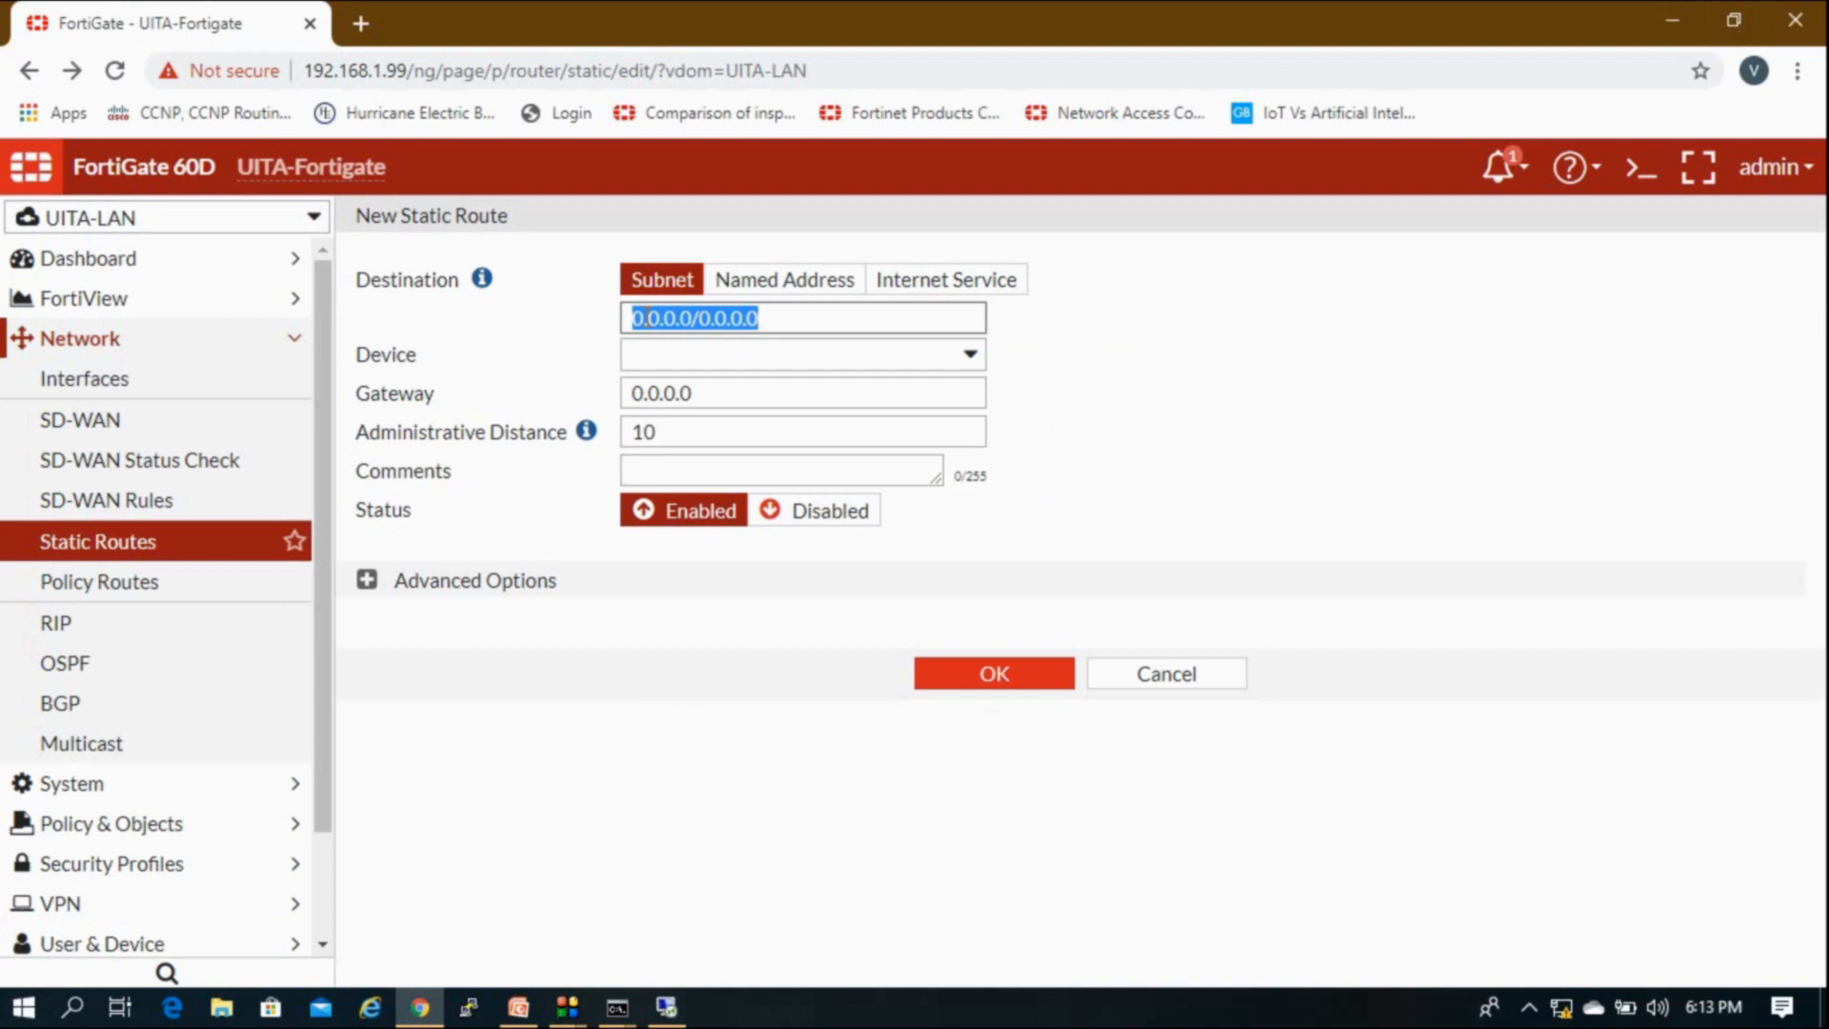
{"action": "type", "text": "20.0"}
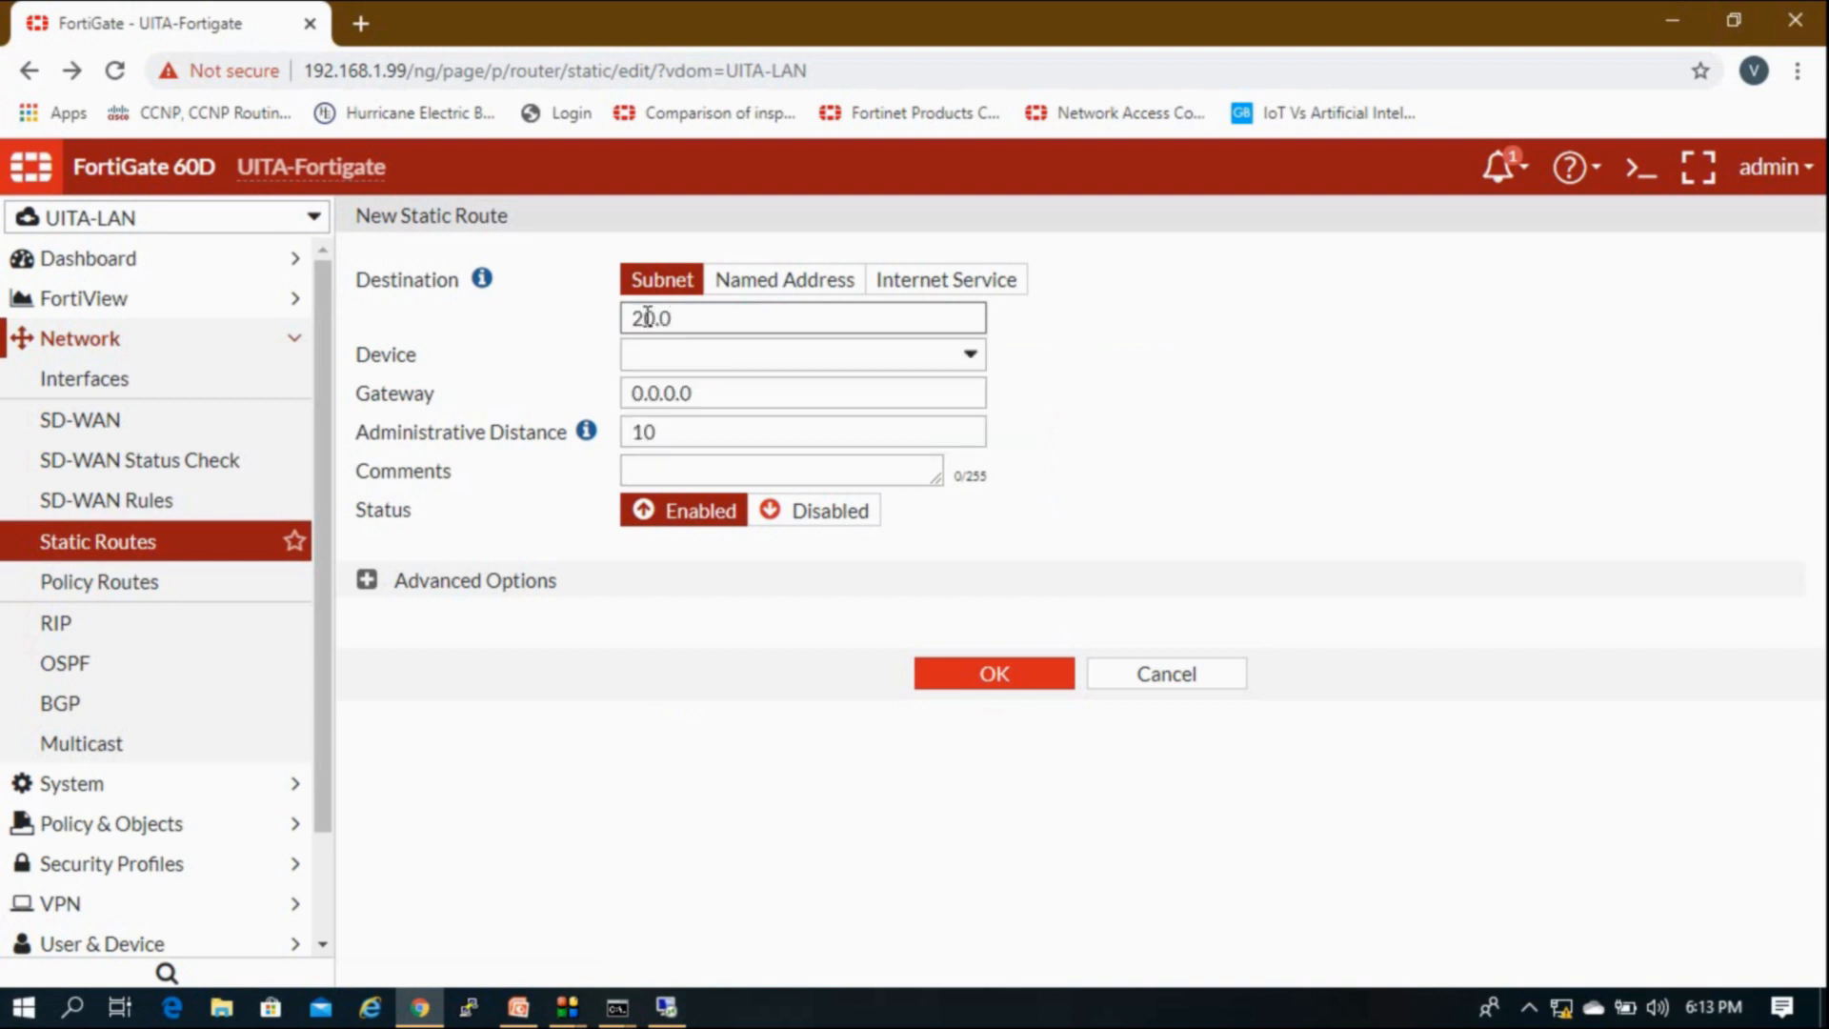
{"action": "left_click", "coordinate": [702, 365]}
{"action": "left_click", "coordinate": [707, 367]}
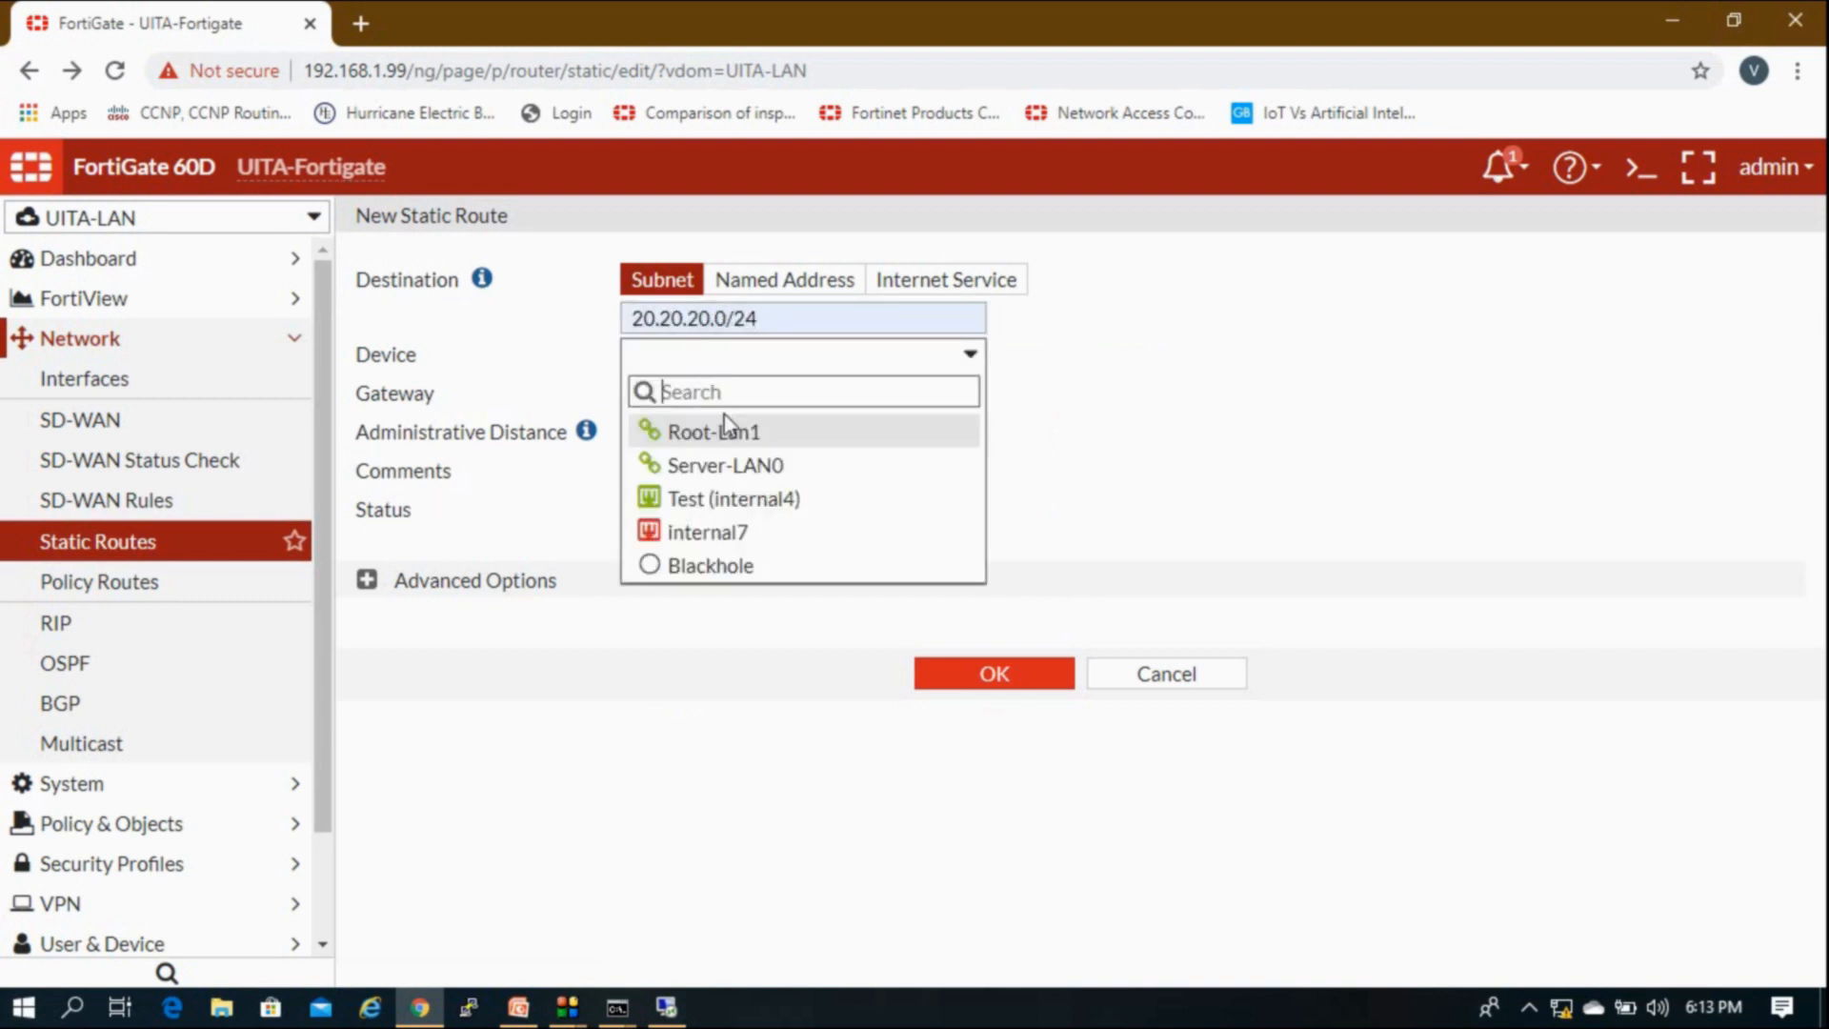
{"action": "left_click", "coordinate": [726, 430]}
{"action": "left_click_drag", "start_coordinate": [714, 396], "coordinate": [564, 396]}
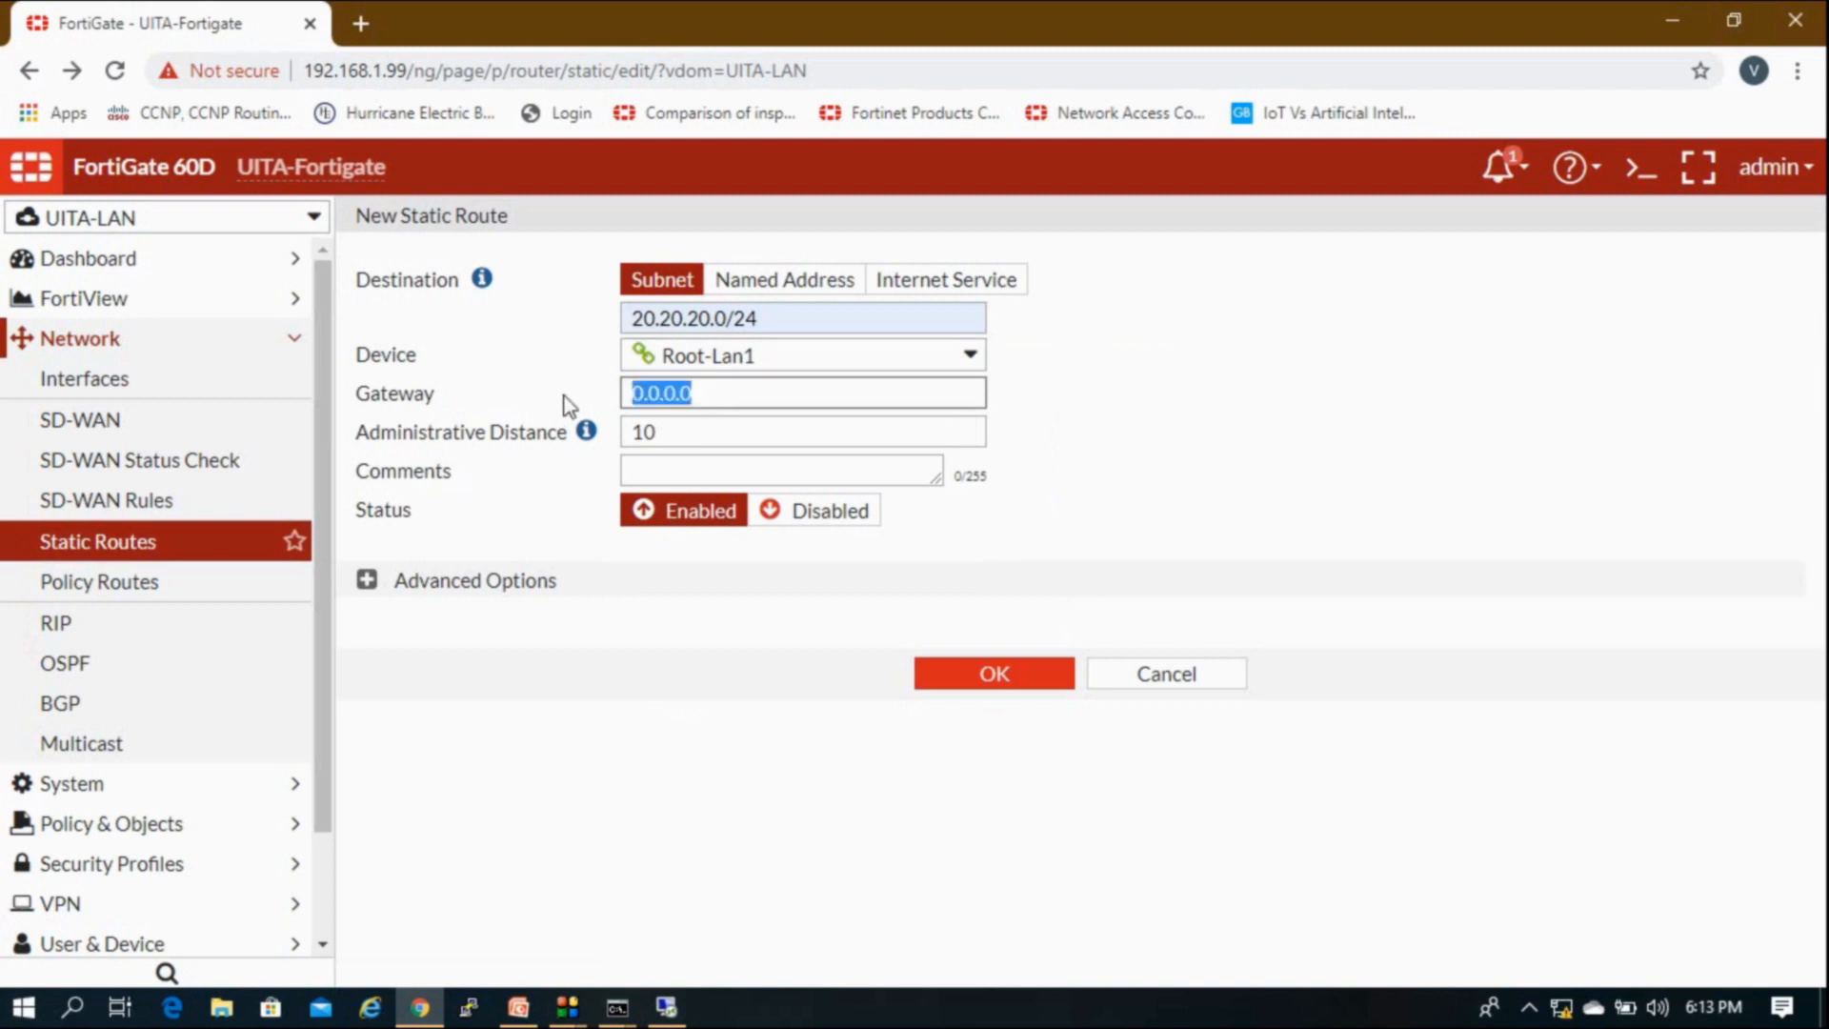
{"action": "type", "text": "10.20."}
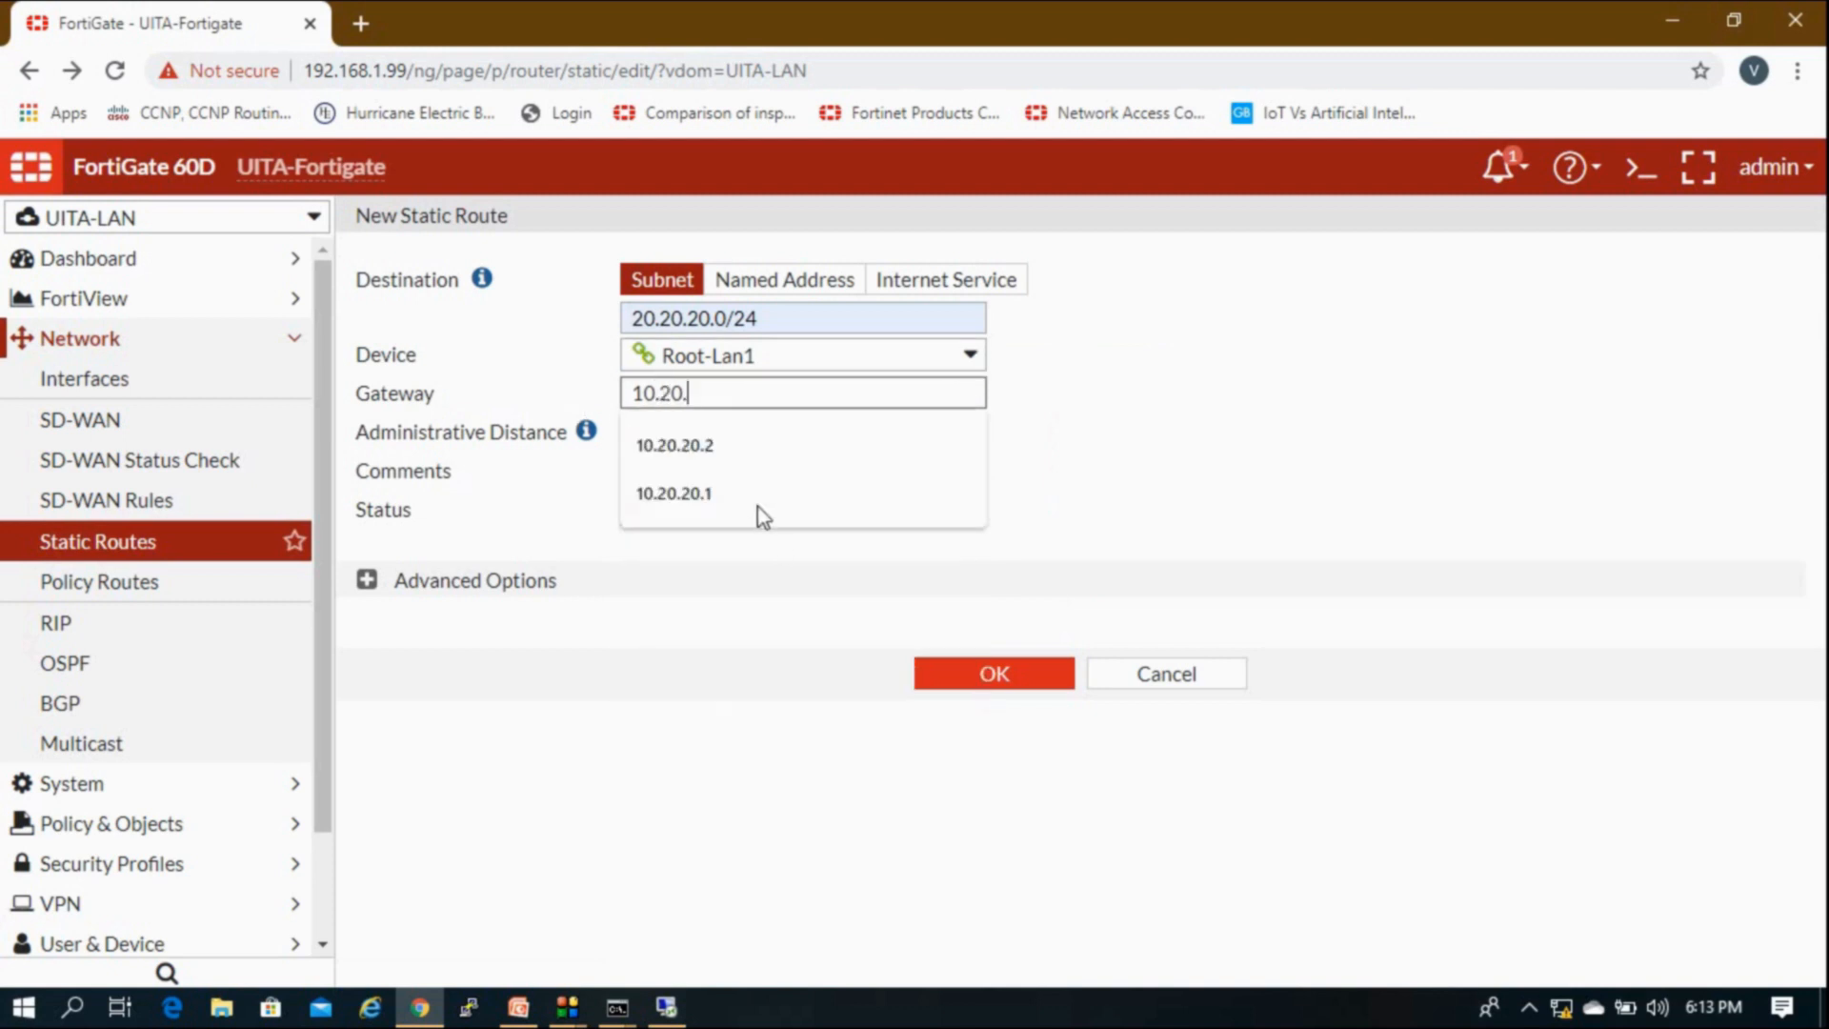
{"action": "left_click", "coordinate": [759, 510]}
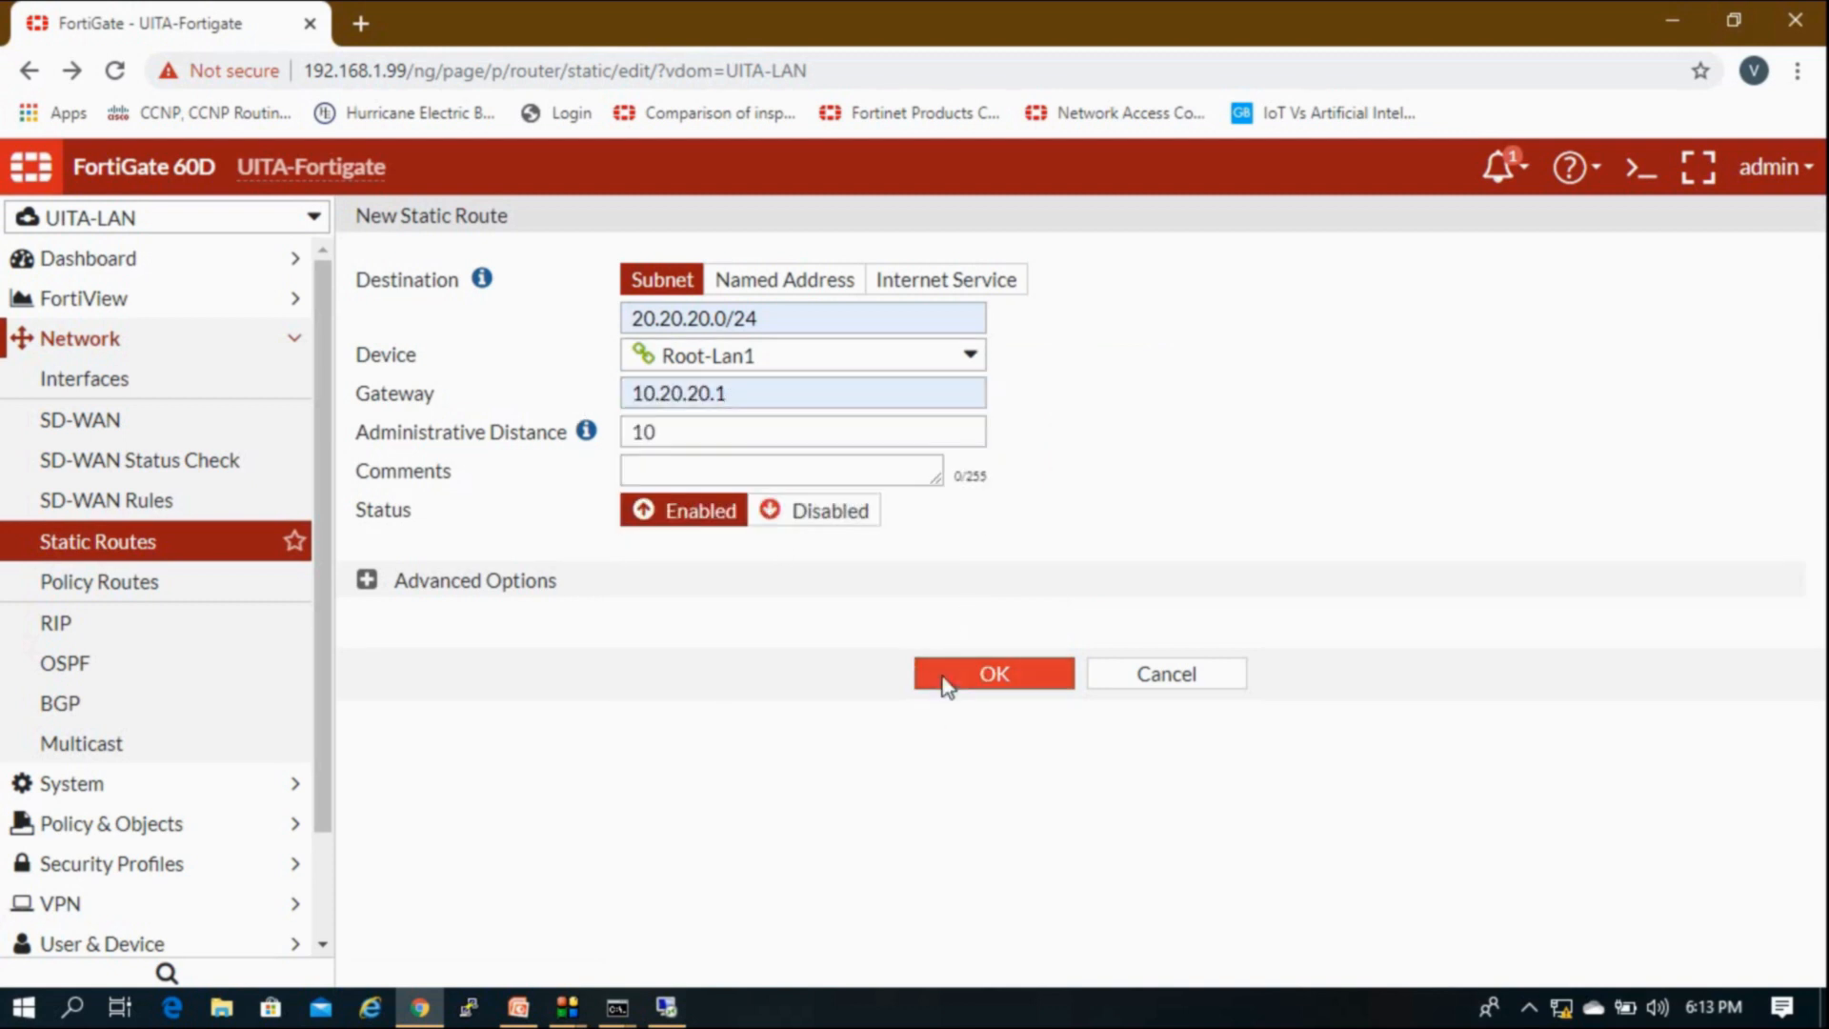
{"action": "left_click", "coordinate": [943, 678]}
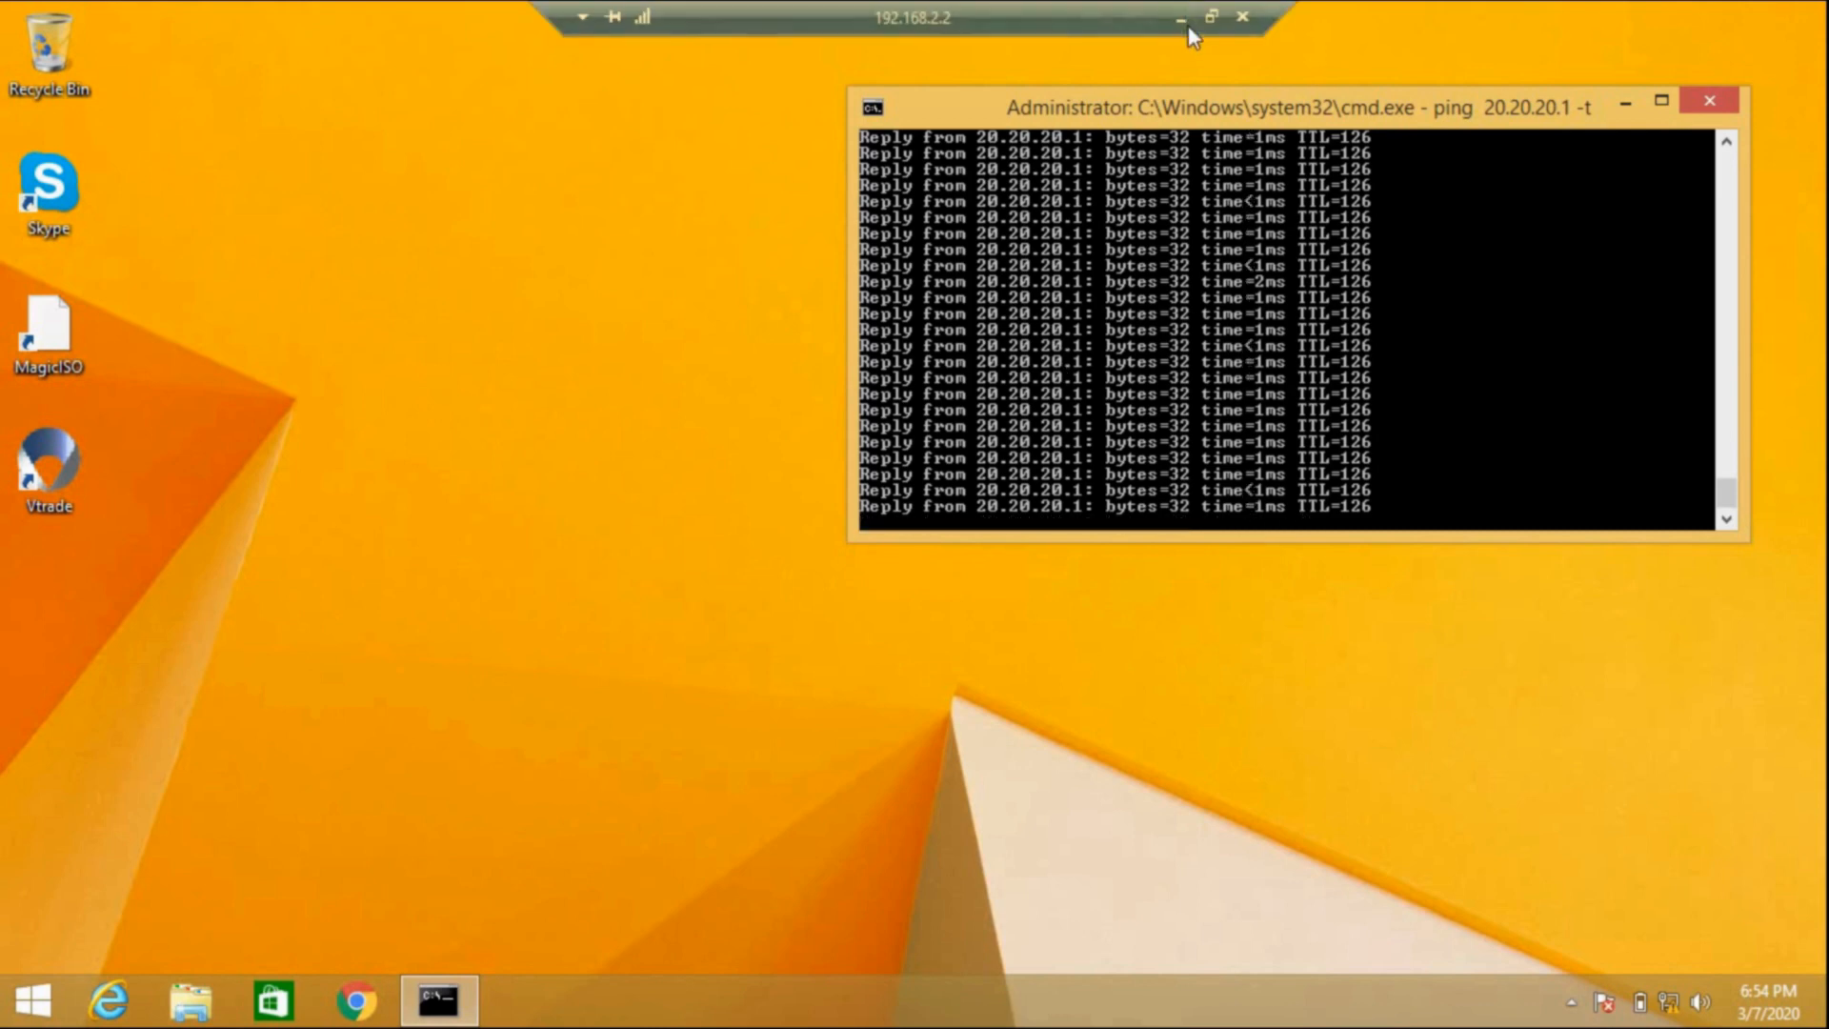
Step: Minimize the remote session after seeing the 20.20.20.1 ping get replies
{"action": "left_click", "coordinate": [1189, 19]}
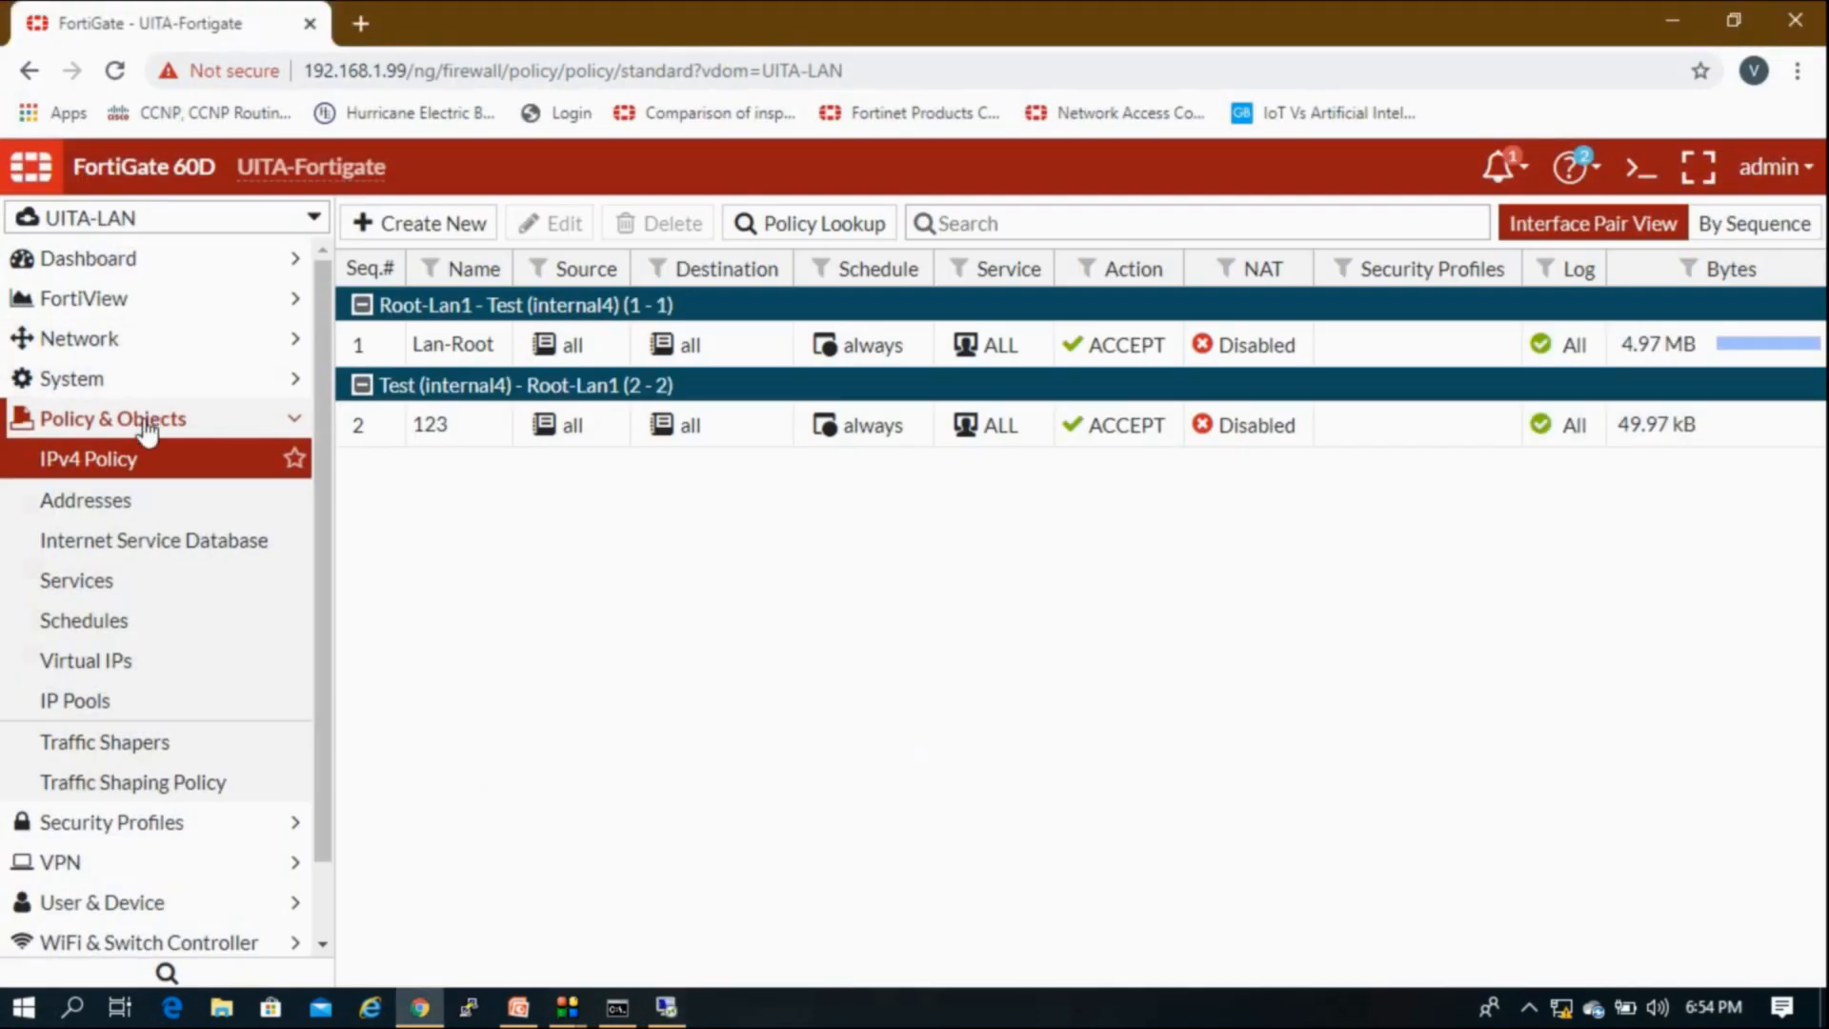
Step: Switch the FortiGate GUI back to the root VDOM
{"action": "left_click", "coordinate": [145, 424]}
{"action": "left_click", "coordinate": [143, 217]}
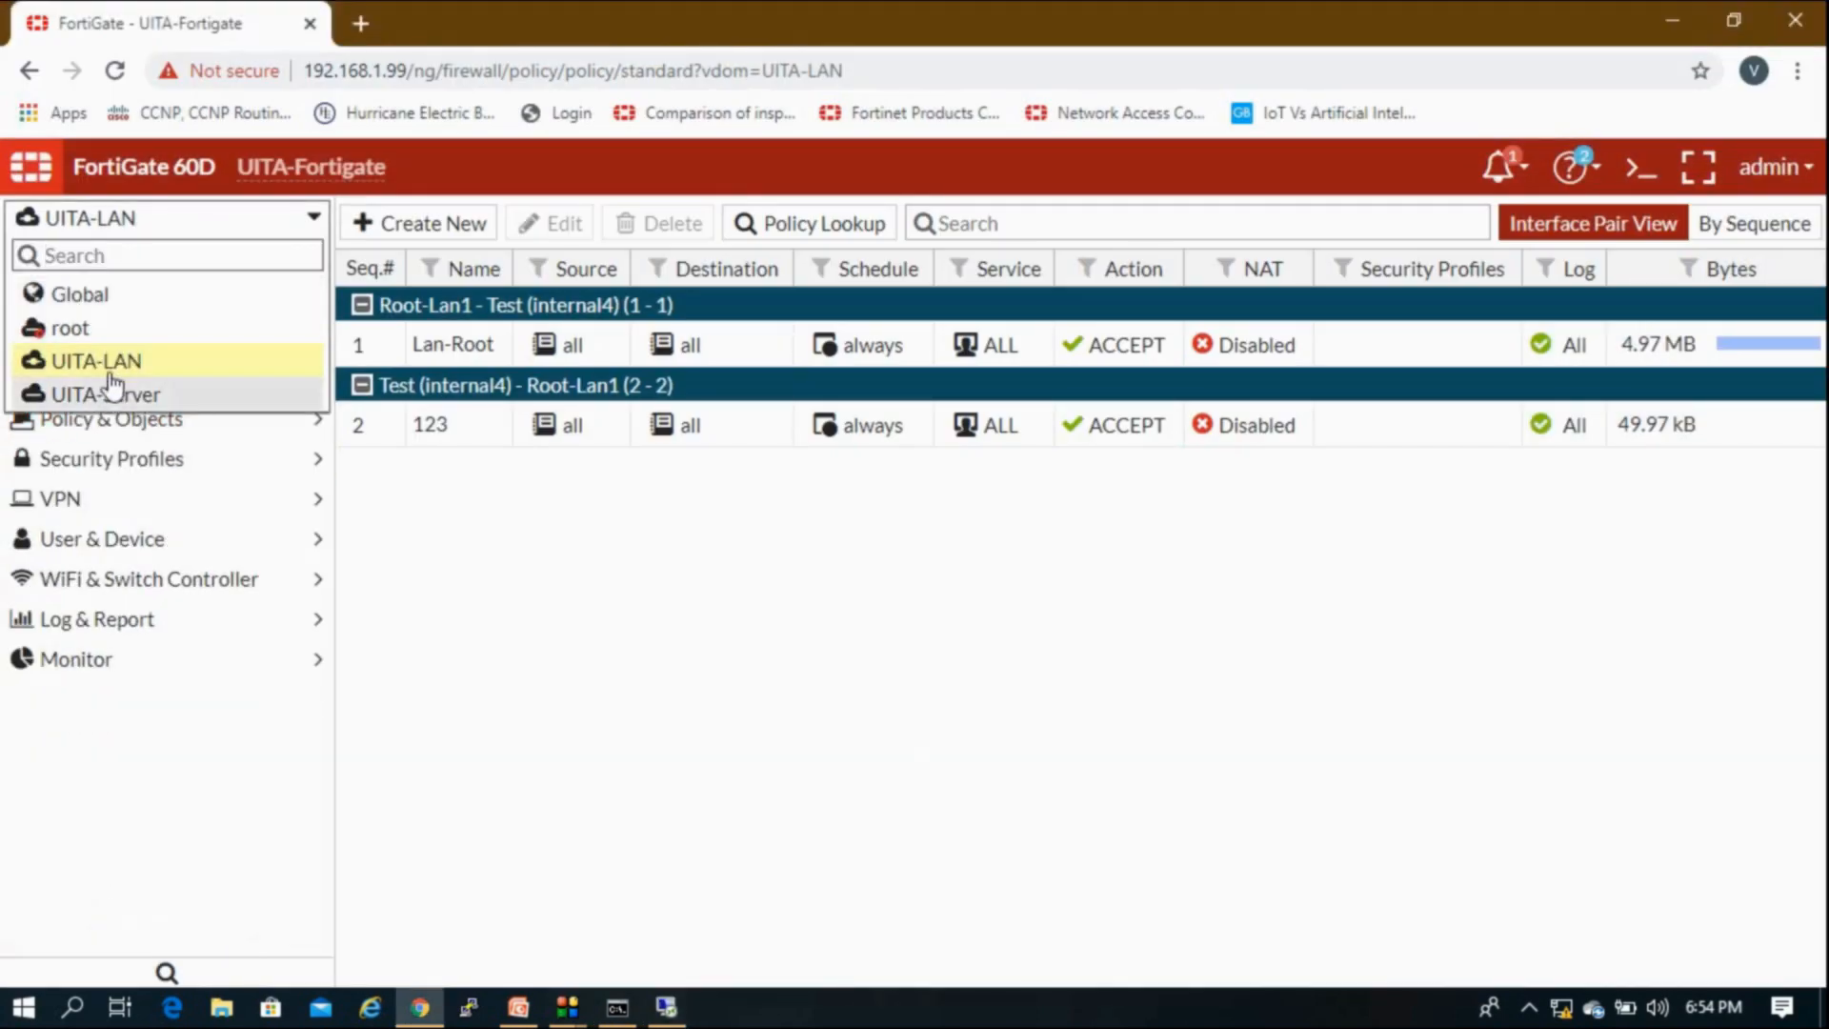
{"action": "left_click", "coordinate": [113, 332]}
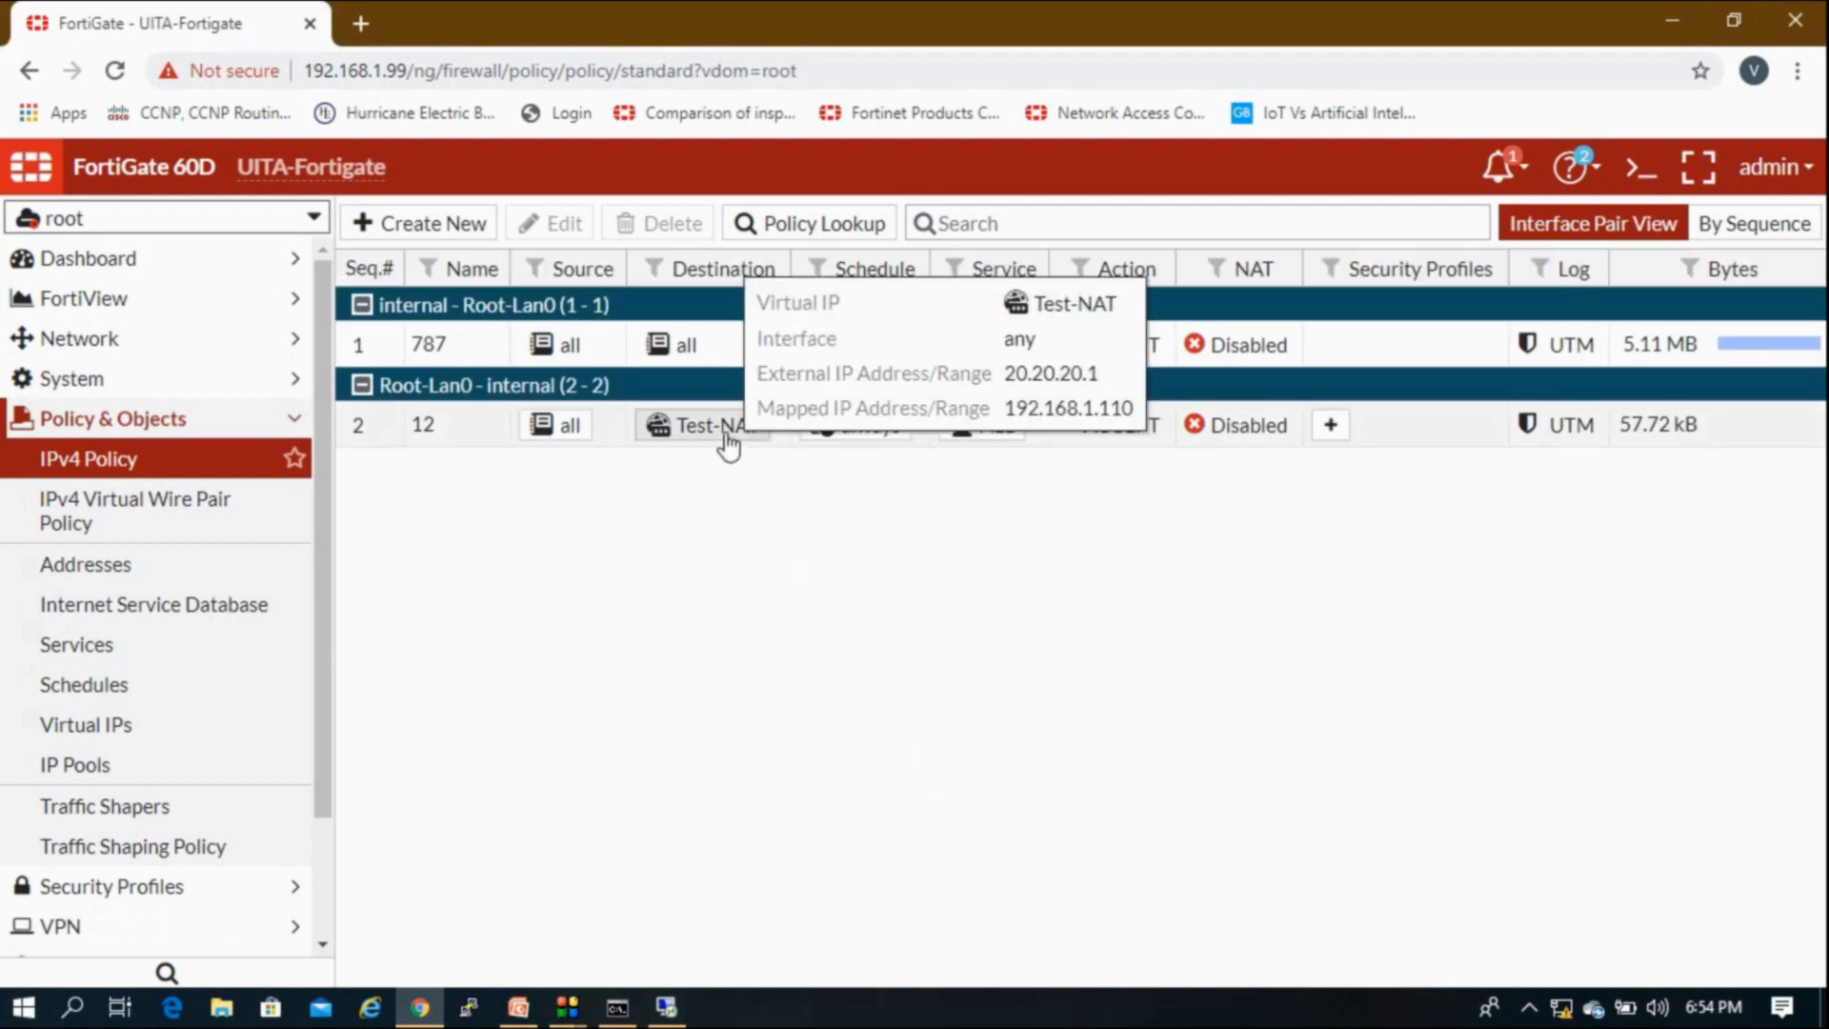
Step: Copy policy 12 from the IPv4 Policy list
{"action": "mouse_move", "coordinate": [1654, 441]}
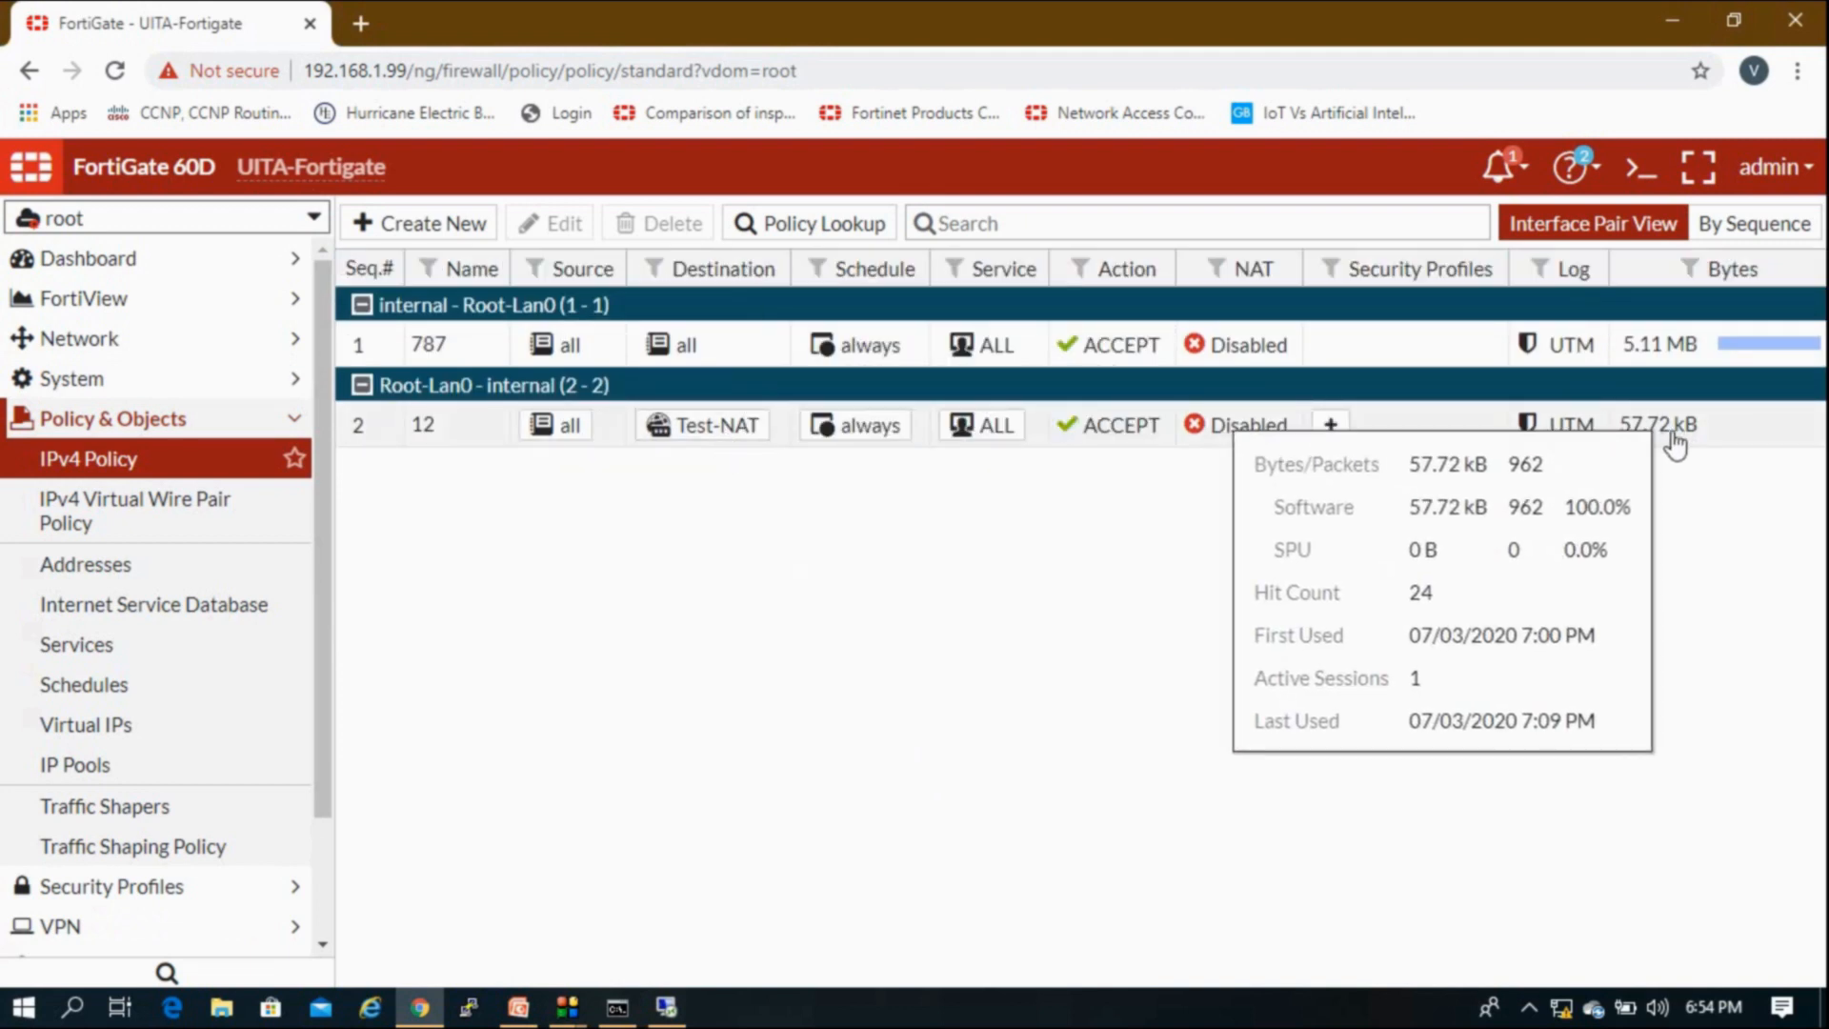
{"action": "left_click", "coordinate": [605, 441]}
{"action": "right_click", "coordinate": [605, 441]}
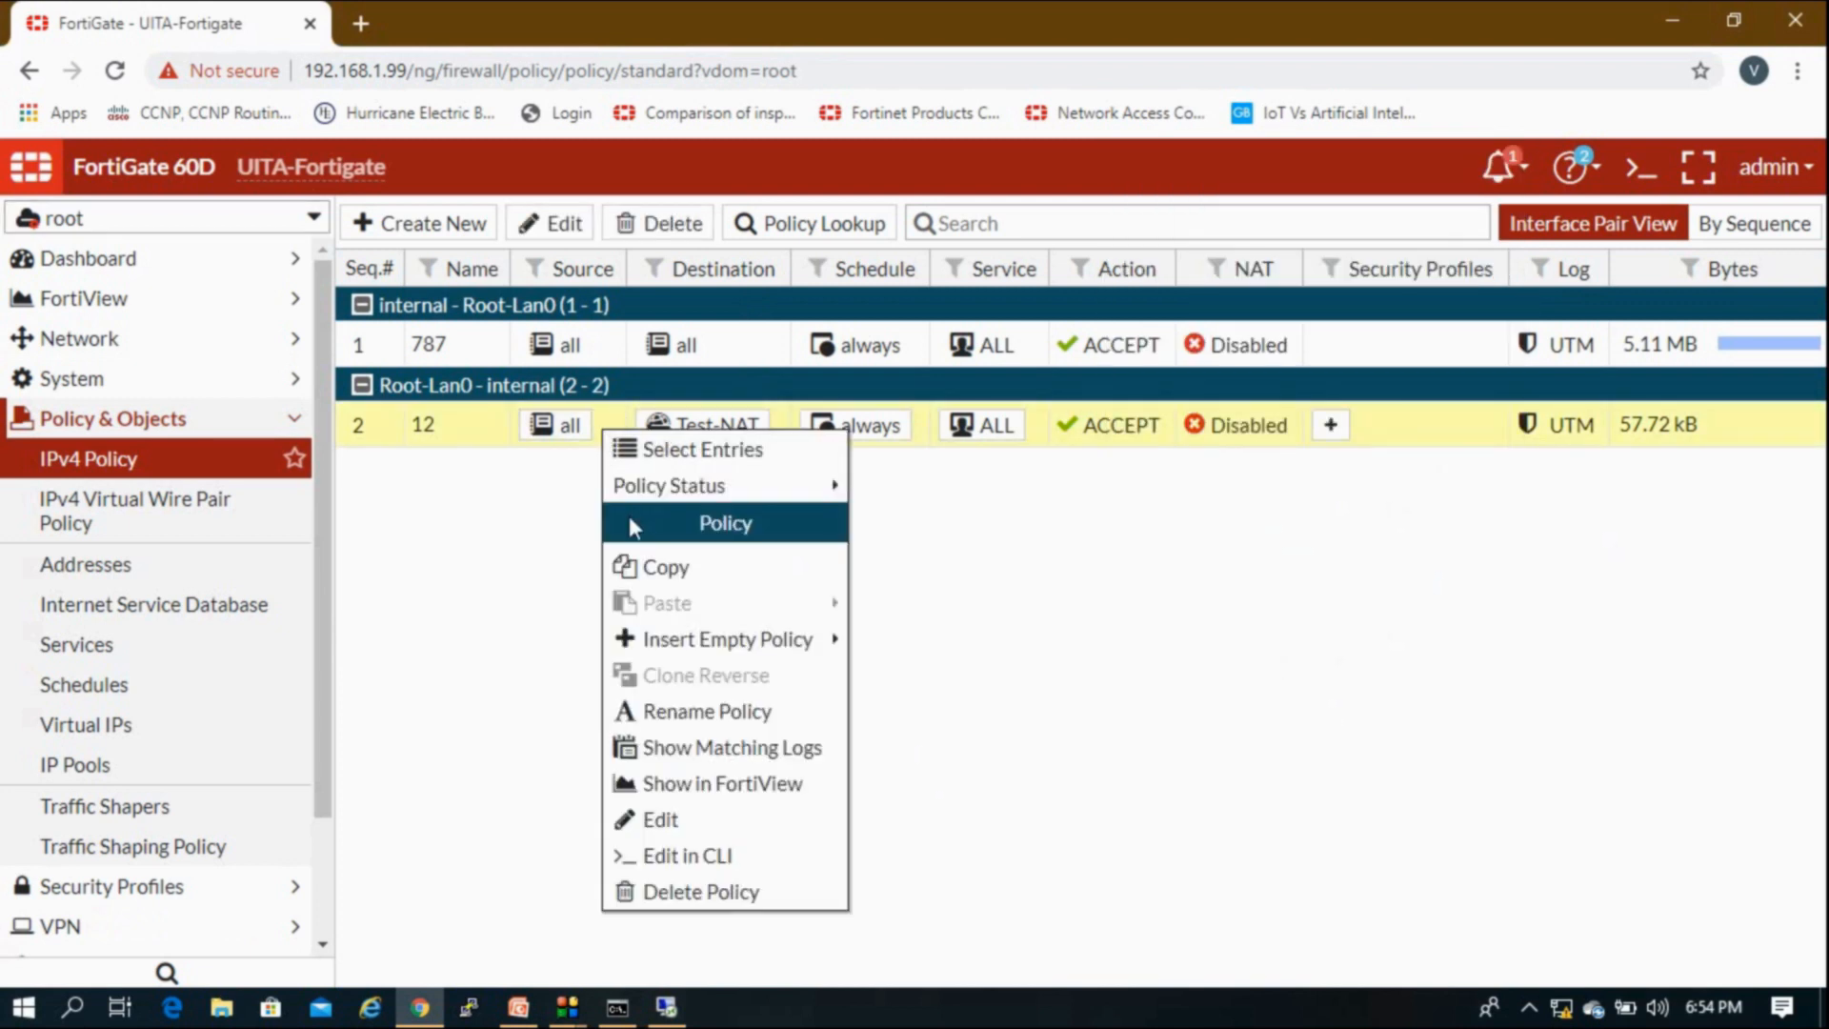
{"action": "left_click", "coordinate": [691, 569]}
{"action": "right_click", "coordinate": [488, 440]}
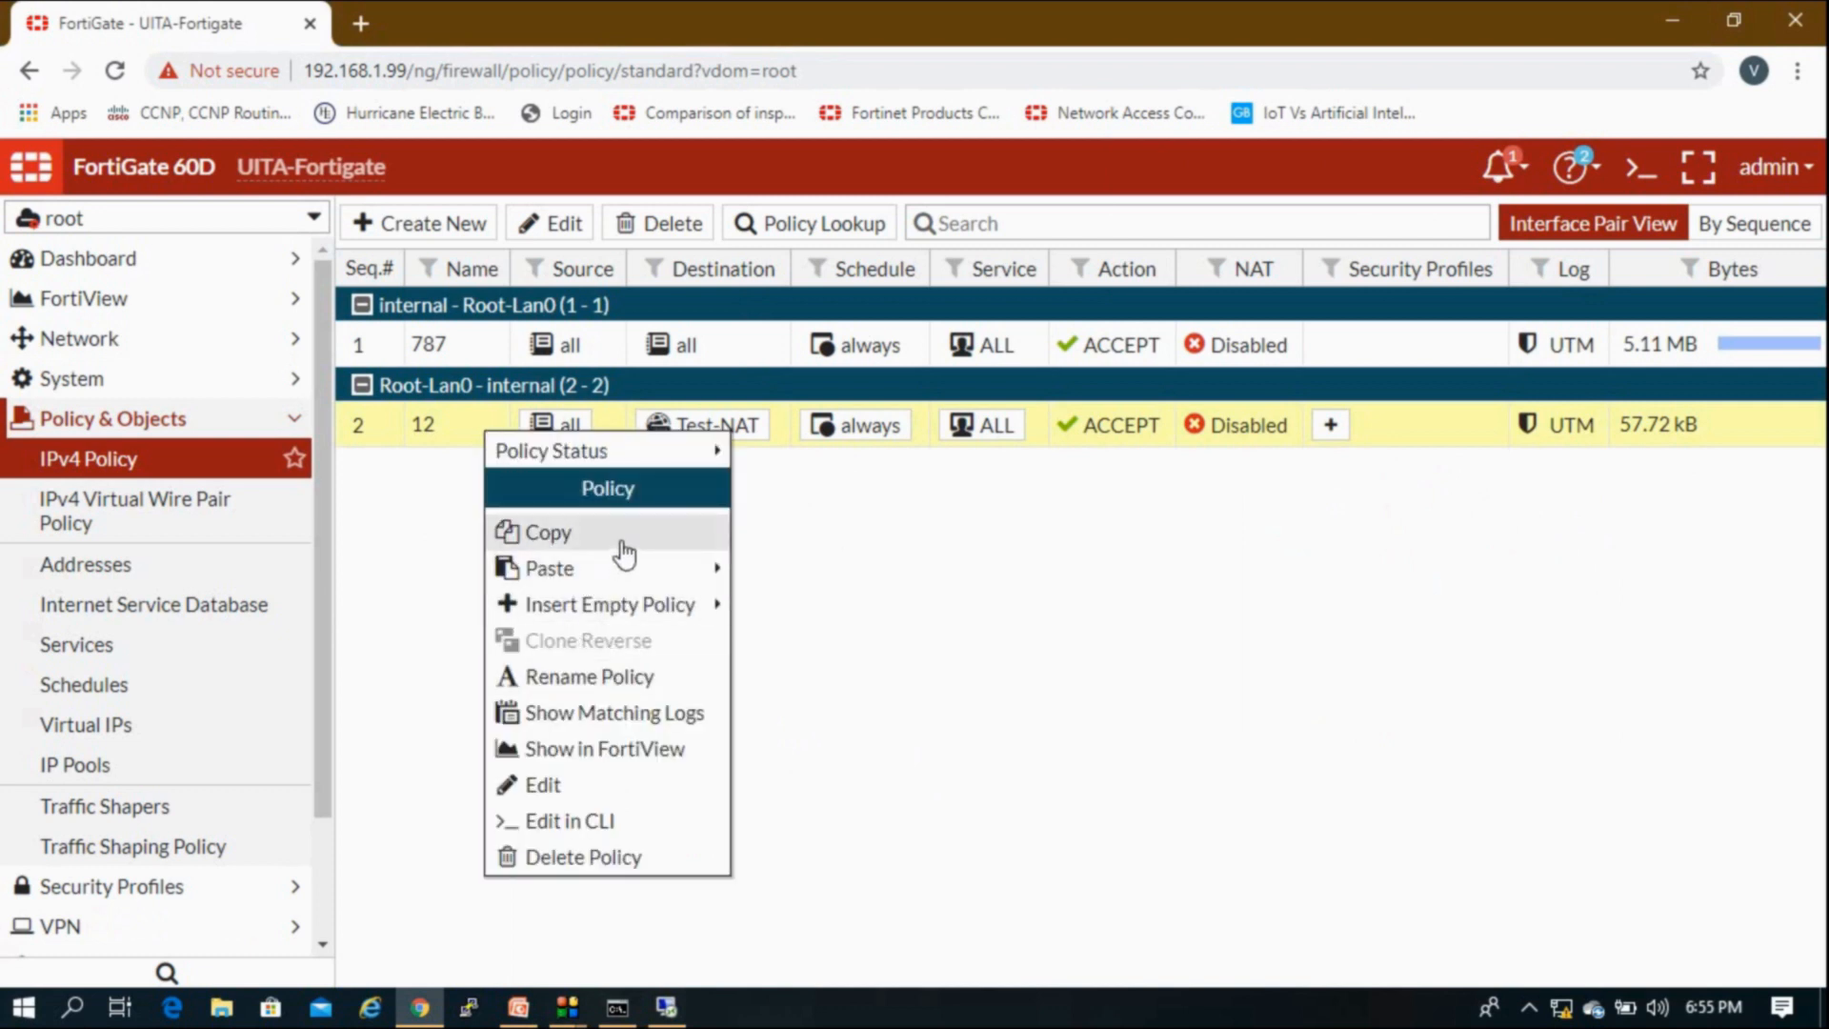
Step: Paste the copy below policy 12 and change its destination from Test-NAT to all
{"action": "mouse_move", "coordinate": [709, 568]}
{"action": "left_click", "coordinate": [790, 607]}
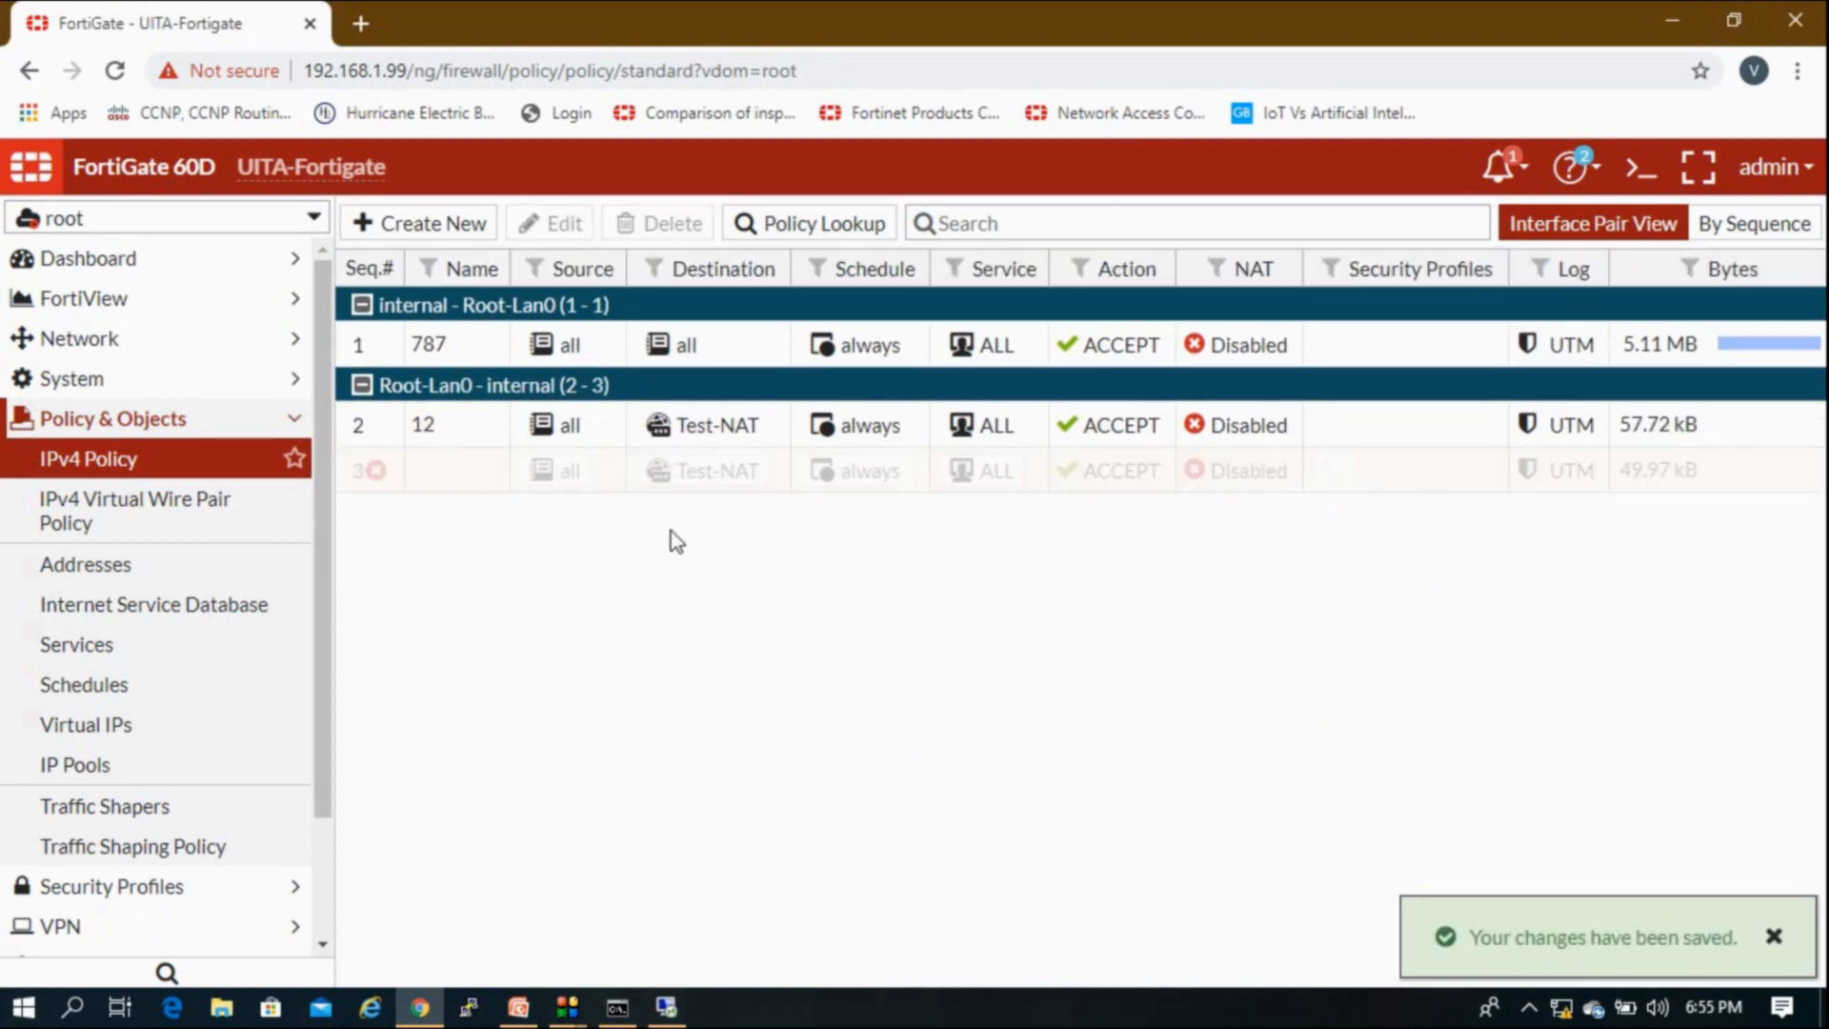
{"action": "double_click", "coordinate": [489, 470]}
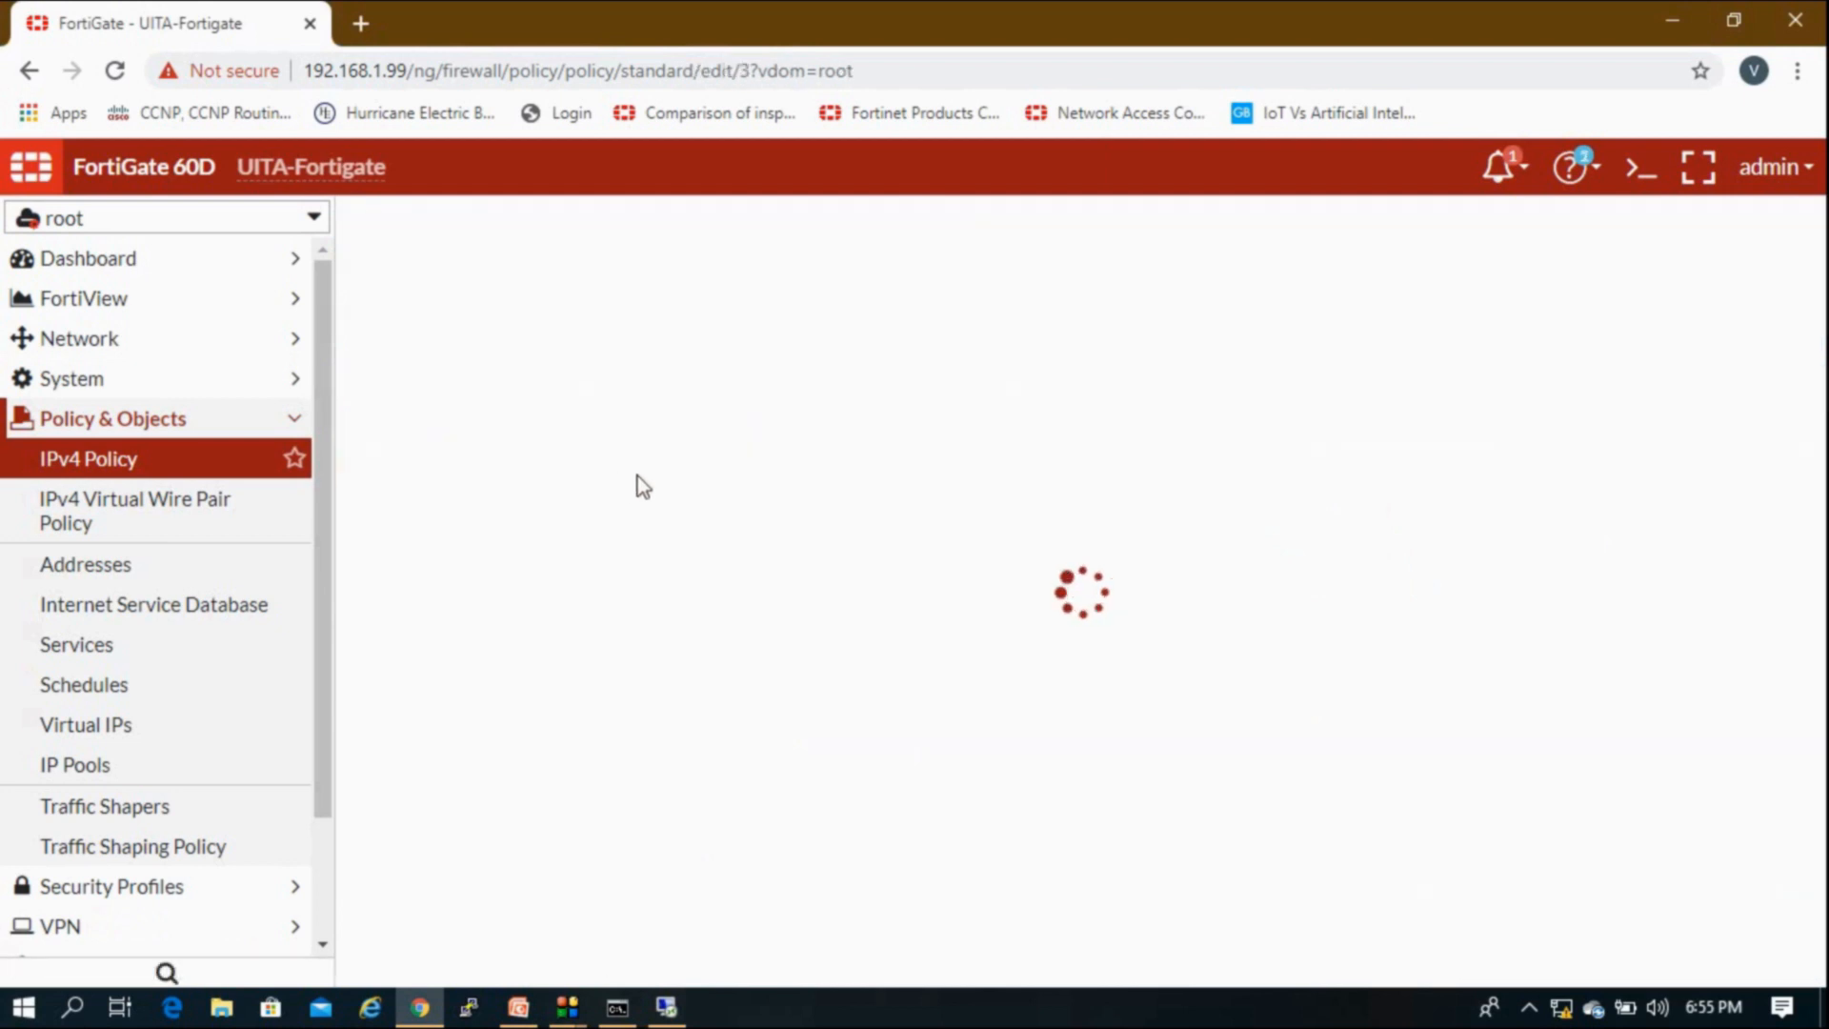
{"action": "left_click", "coordinate": [894, 483]}
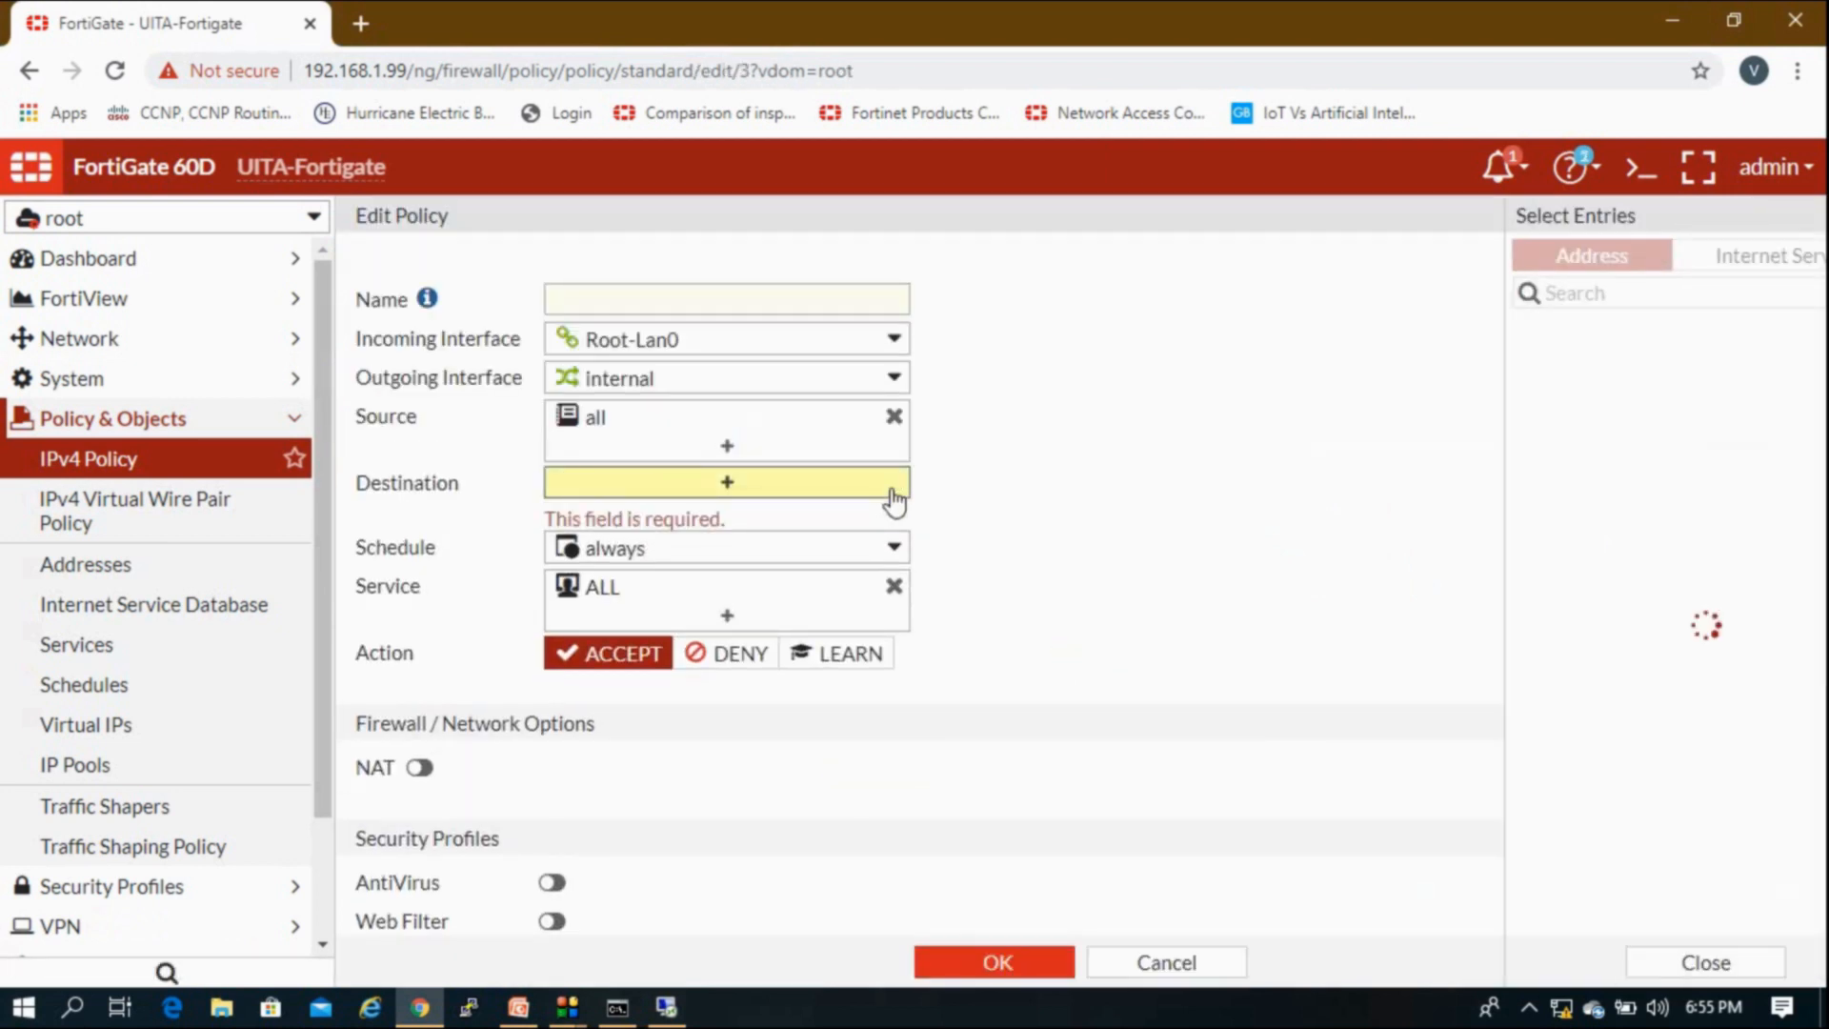
{"action": "left_click", "coordinate": [1482, 402]}
{"action": "left_click", "coordinate": [1145, 543]}
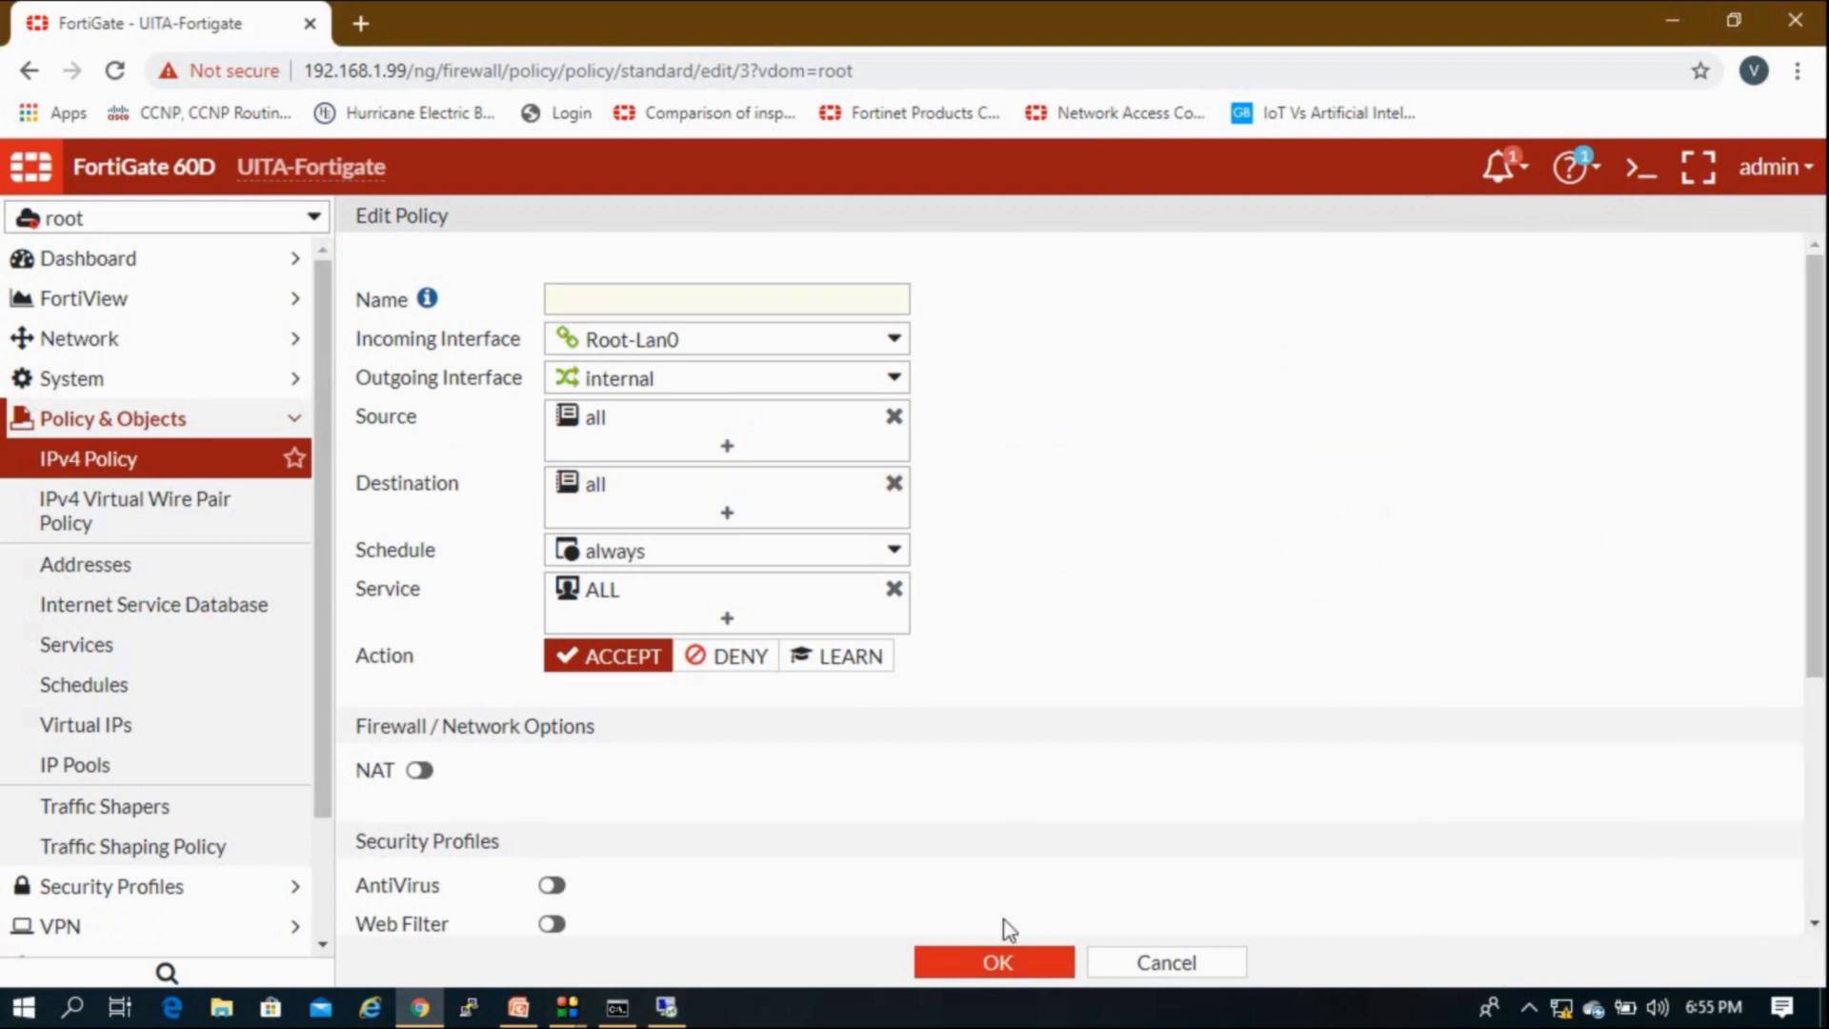
Step: Delete the 'Clone of 12' comment and name the policy 12357
{"action": "scroll", "coordinate": [939, 638], "scroll_direction": "down", "scroll_amount": 5}
{"action": "triple_click", "coordinate": [571, 798]}
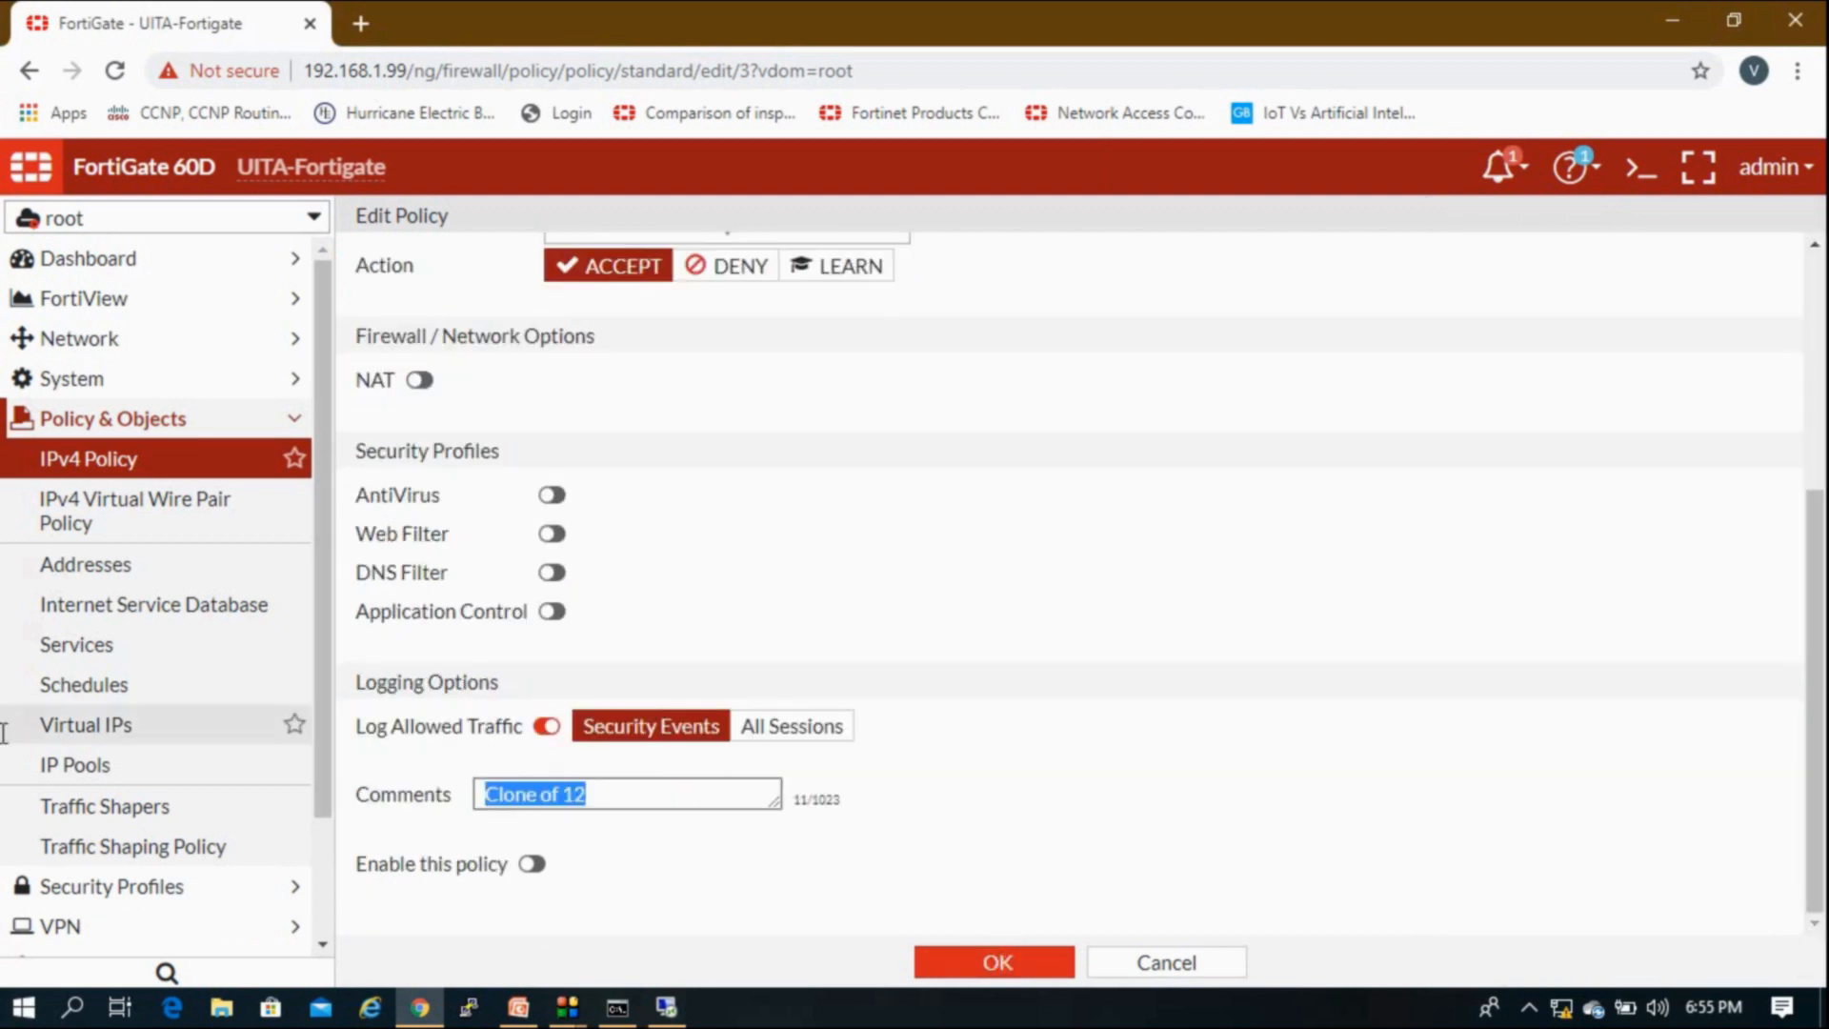
{"action": "key", "text": "BackSpace"}
{"action": "scroll", "coordinate": [590, 823], "scroll_direction": "up", "scroll_amount": 5}
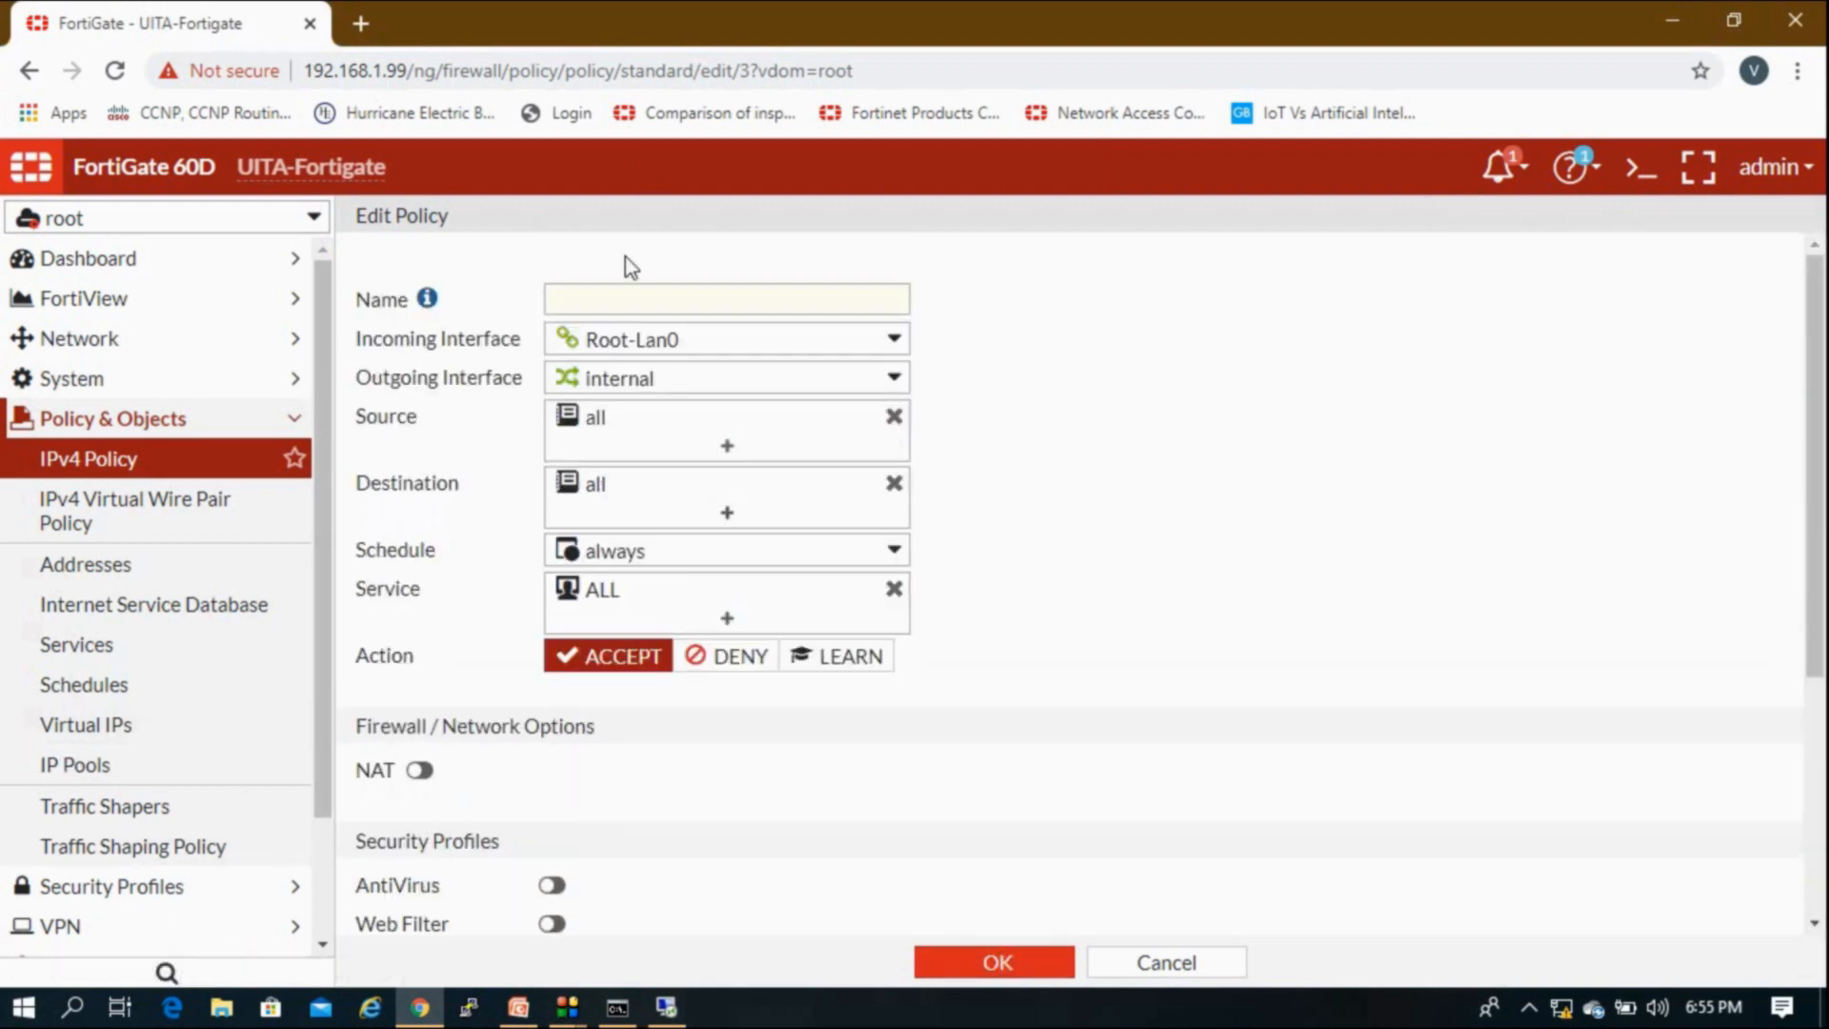
{"action": "left_click", "coordinate": [620, 299]}
{"action": "type", "text": "12357"}
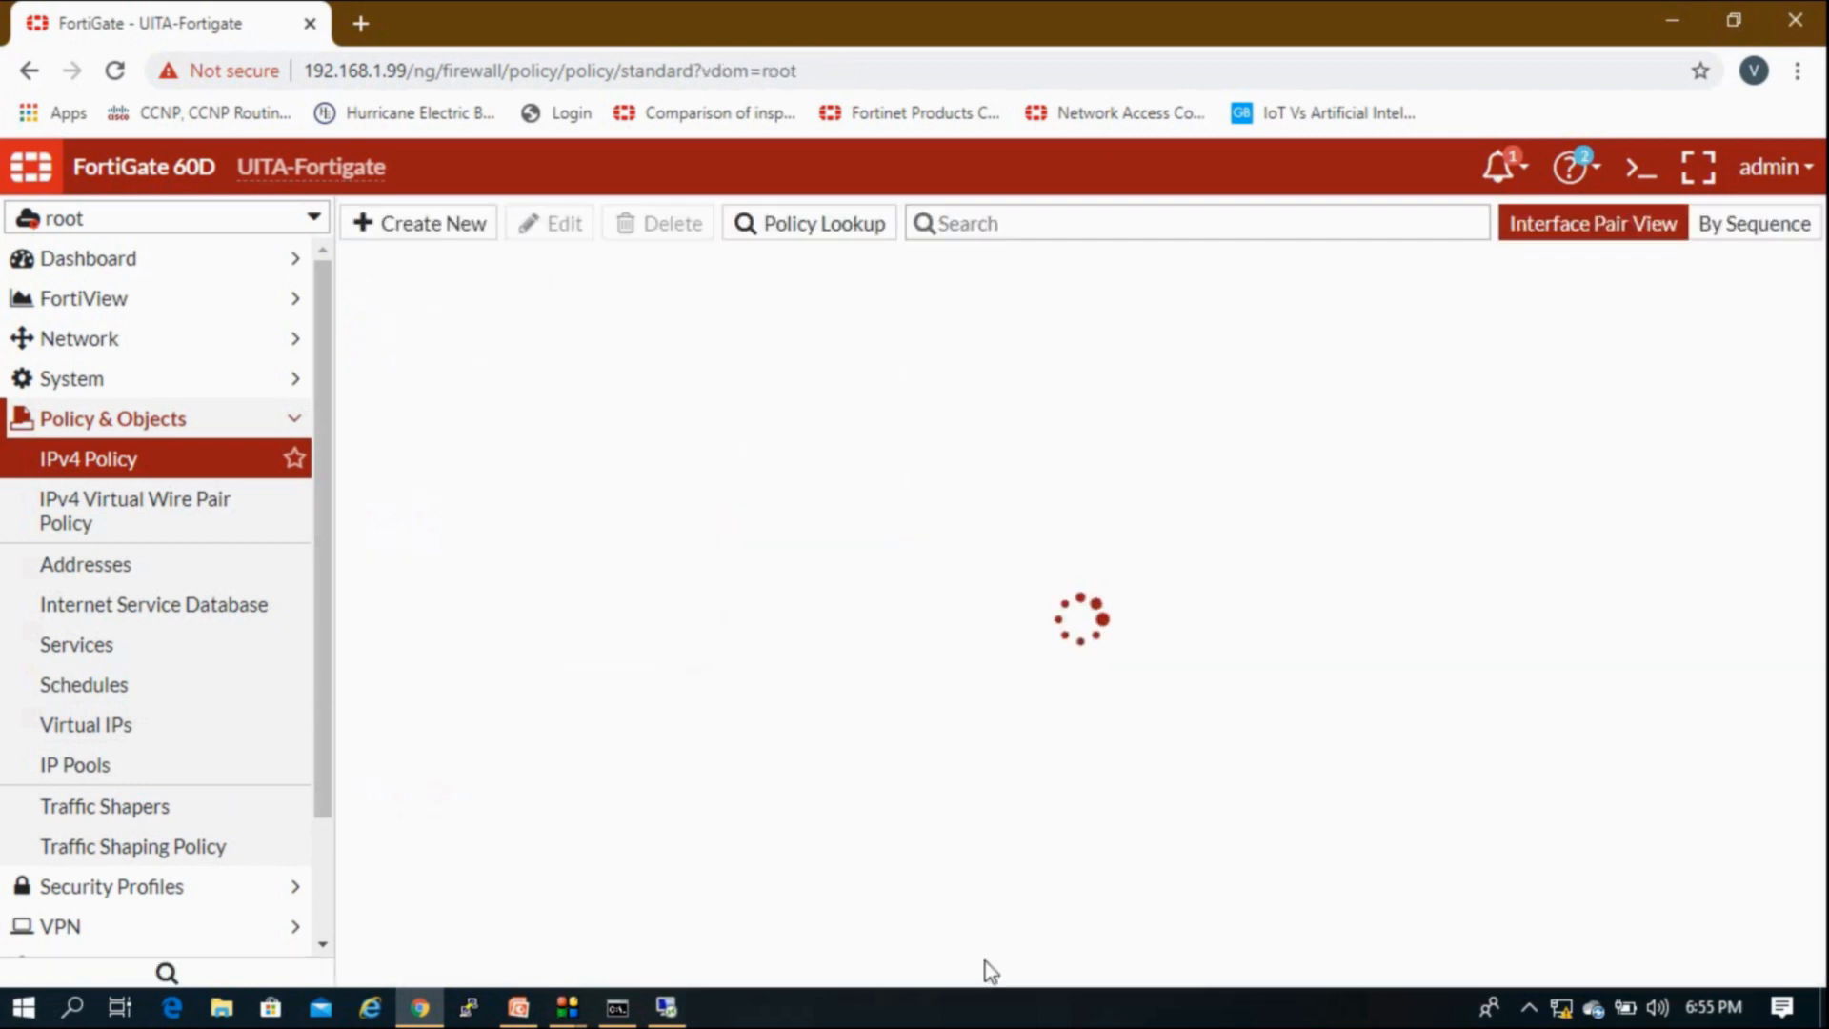
Step: In the remote session, start a continuous ping to 192.168.1.110 in a new cmd console
{"action": "mouse_move", "coordinate": [686, 1016]}
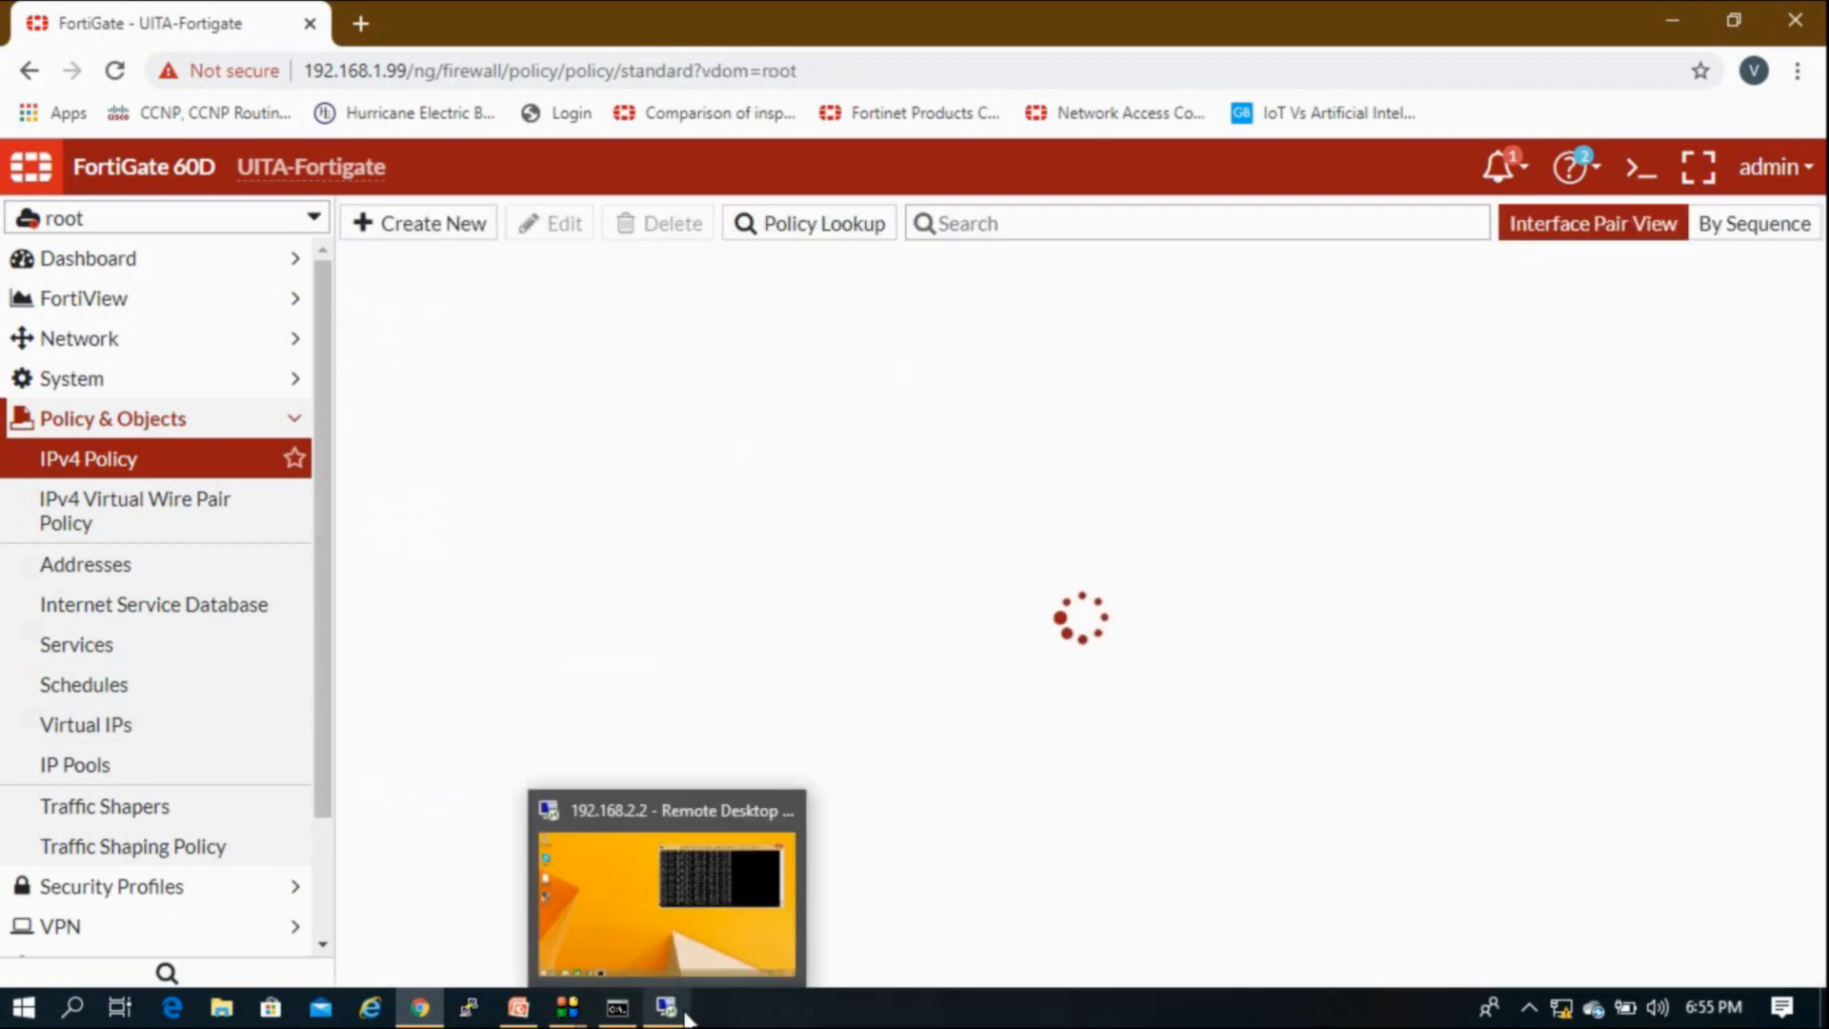
{"action": "left_click", "coordinate": [698, 931]}
{"action": "key", "text": "super+r"}
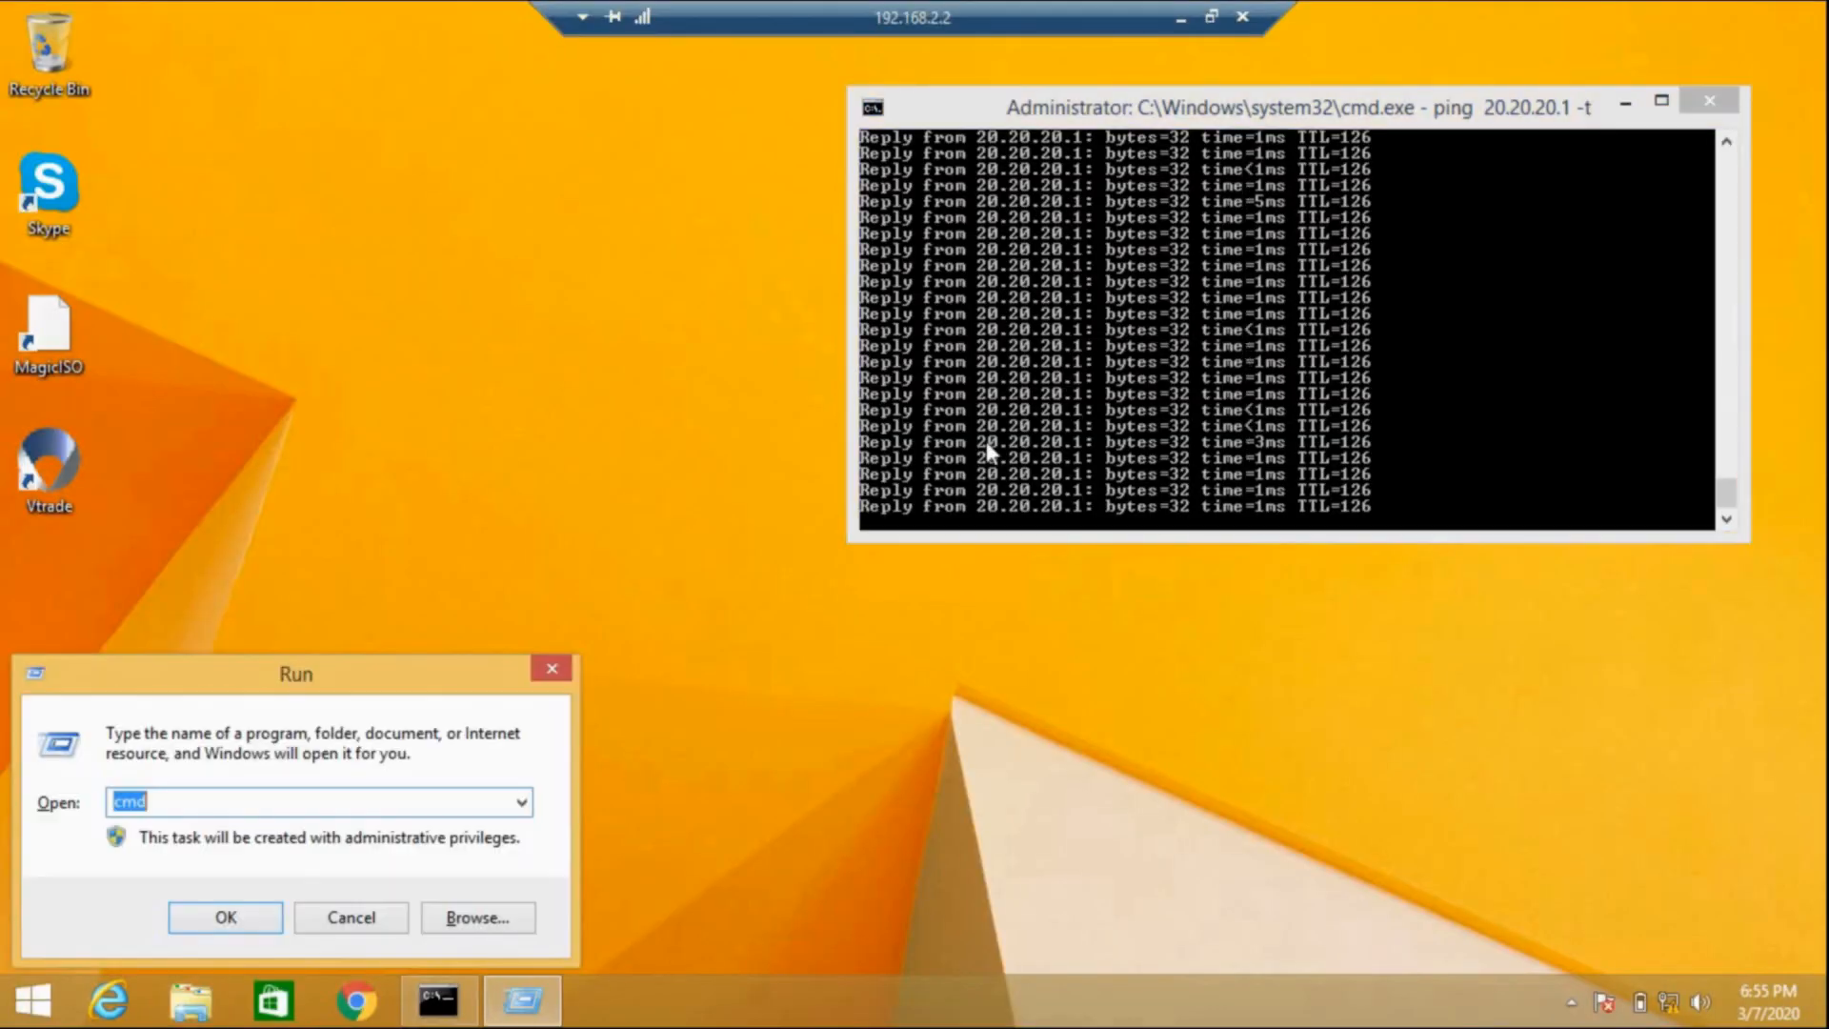
{"action": "type", "text": "cmd"}
{"action": "key", "text": "Return"}
{"action": "type", "text": "ping"}
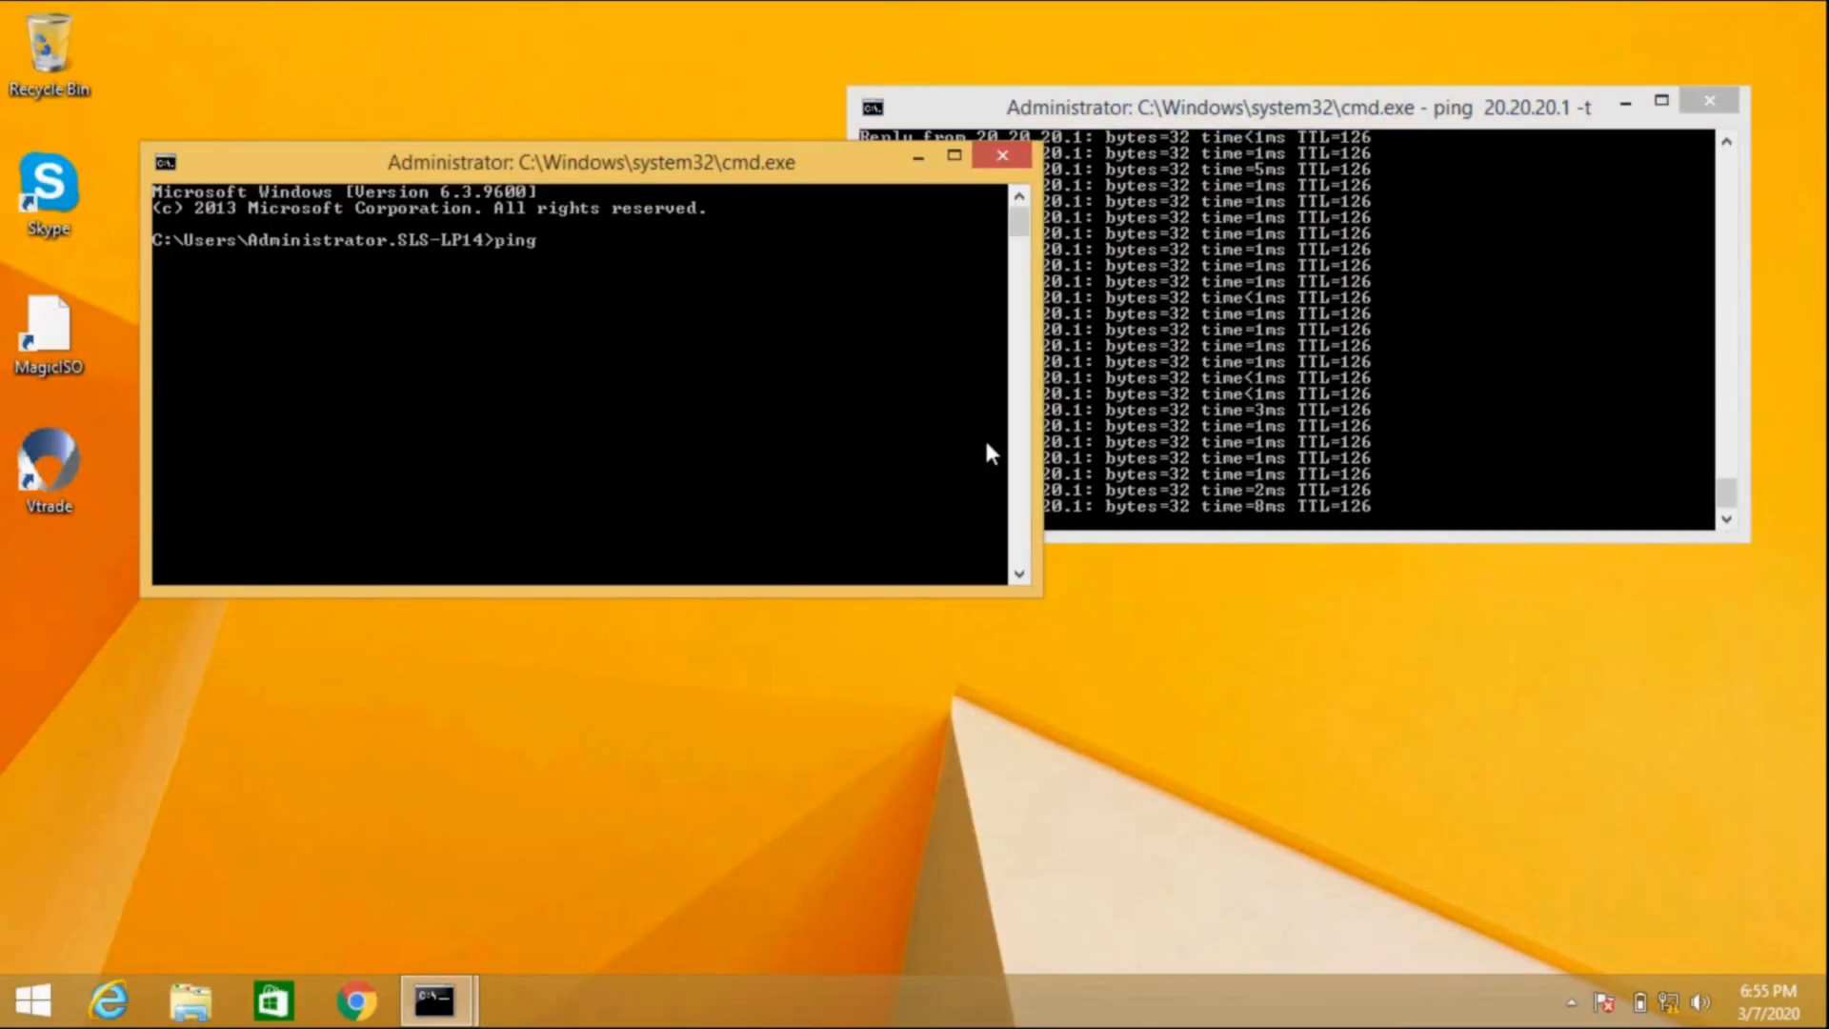
{"action": "type", "text": " 192.168"}
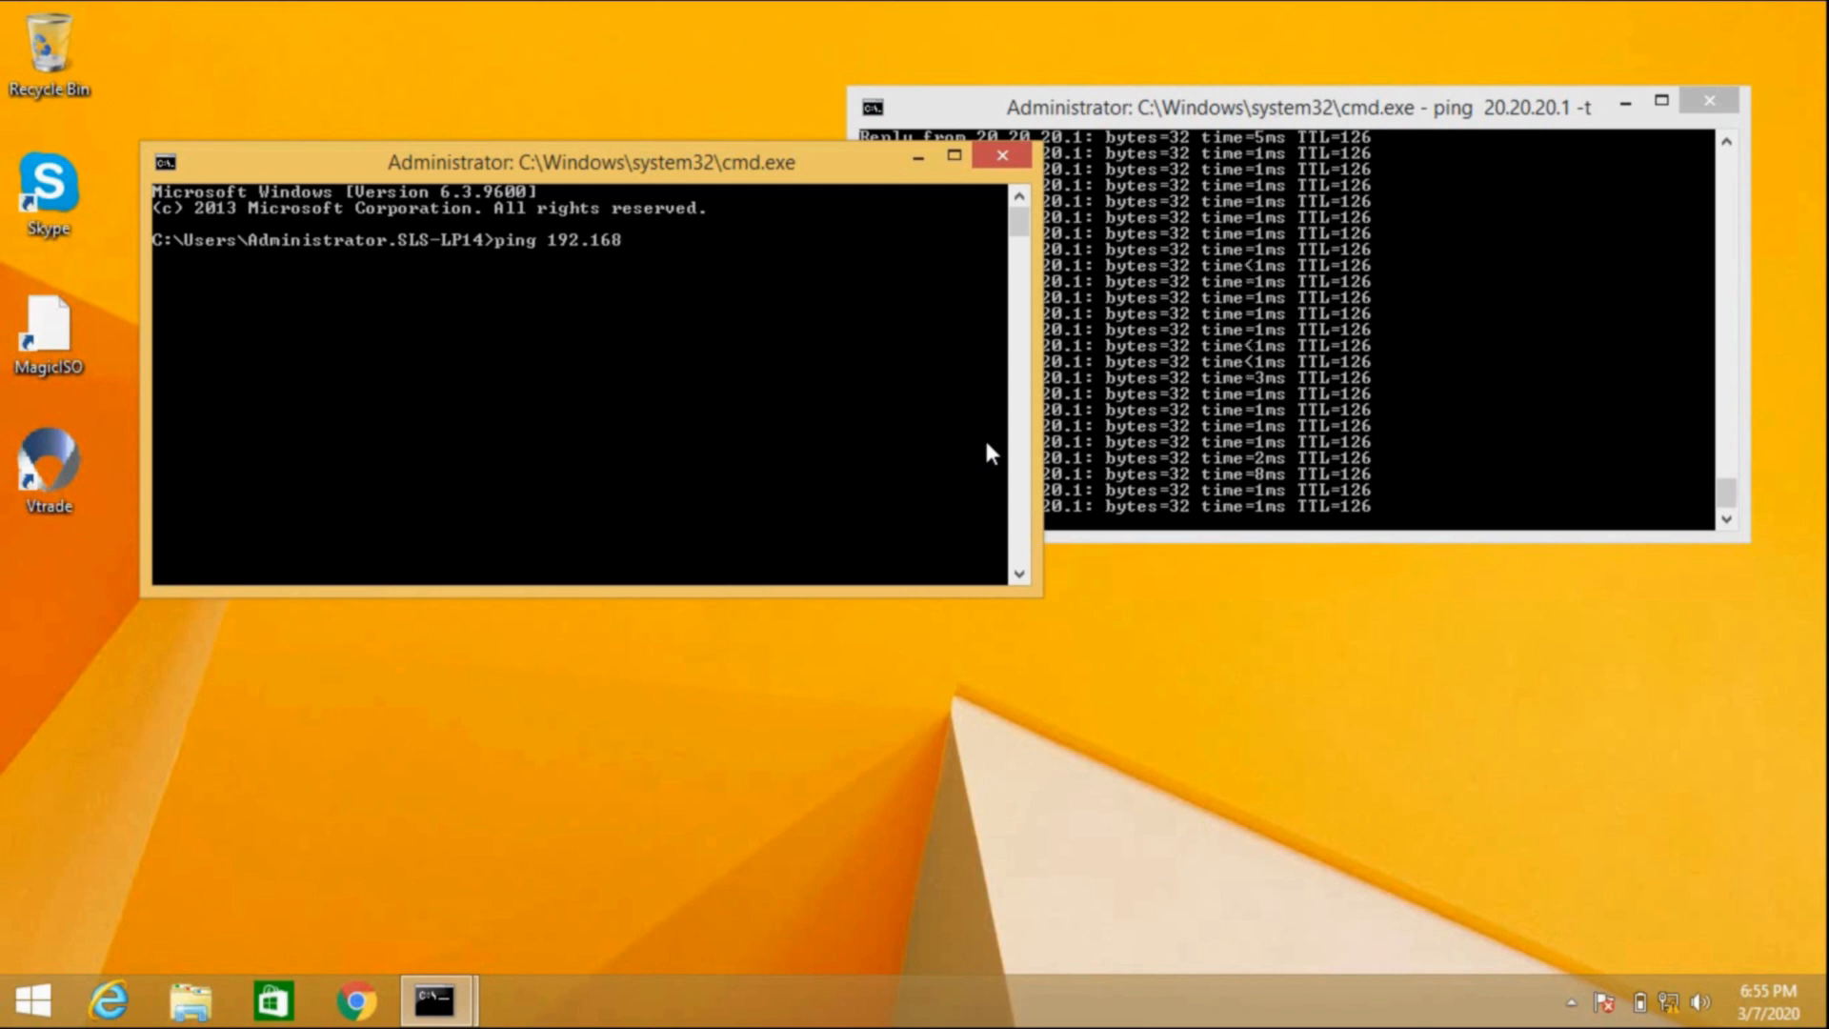
{"action": "type", "text": ".1.110 -t"}
{"action": "key", "text": "Return"}
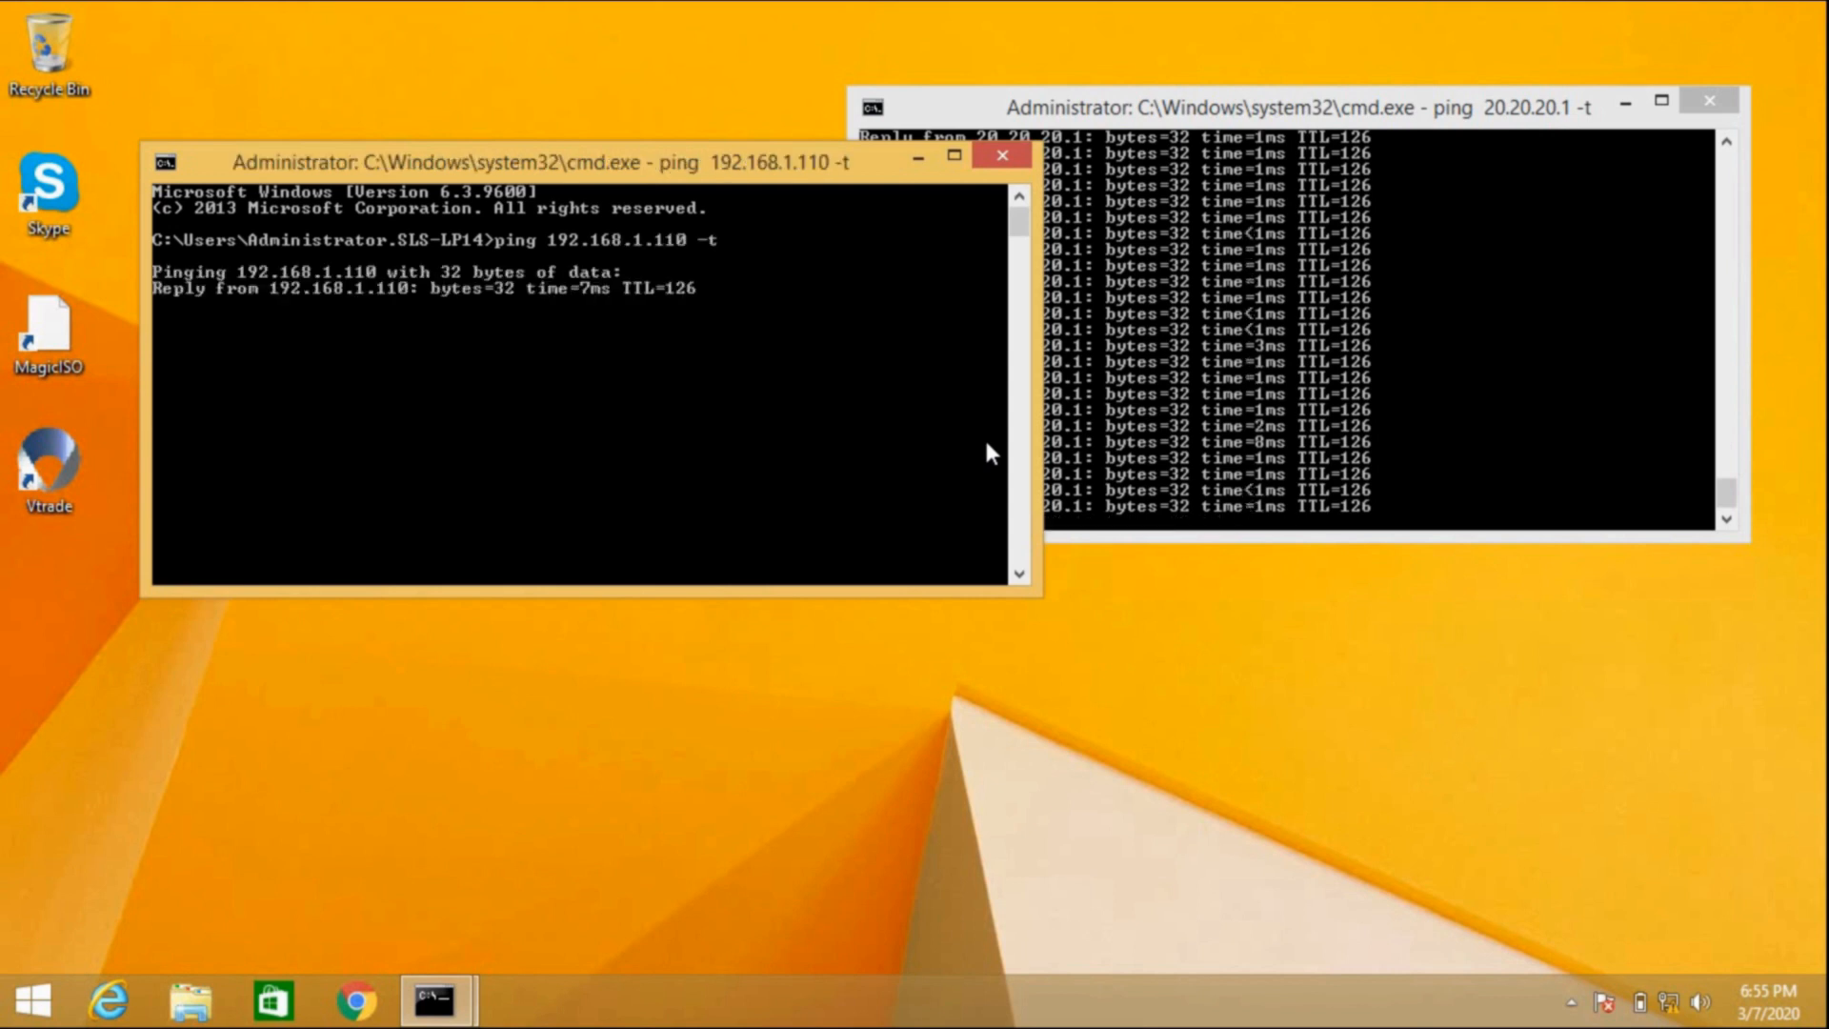
Step: Compare both ping consoles getting replies from 192.168.1.110 and 20.20.20.1, then minimize the remote session
{"action": "left_click", "coordinate": [1145, 376]}
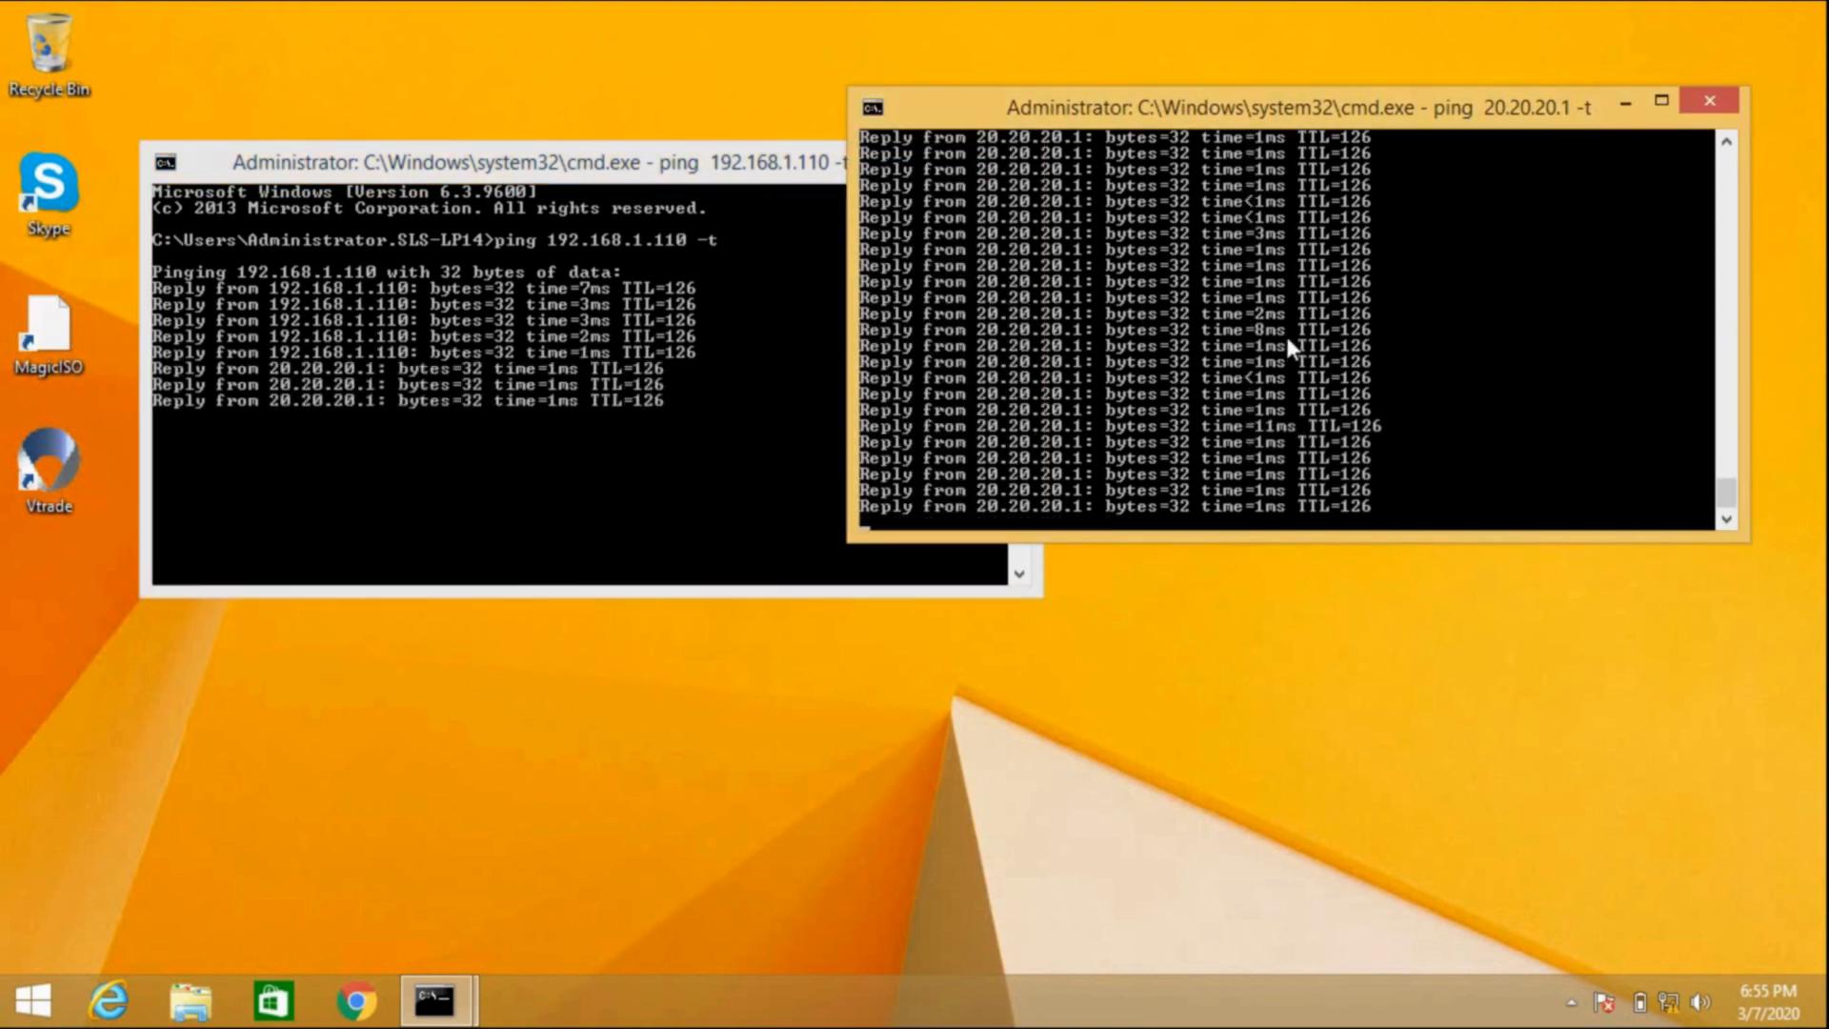
{"action": "mouse_move", "coordinate": [1118, 2]}
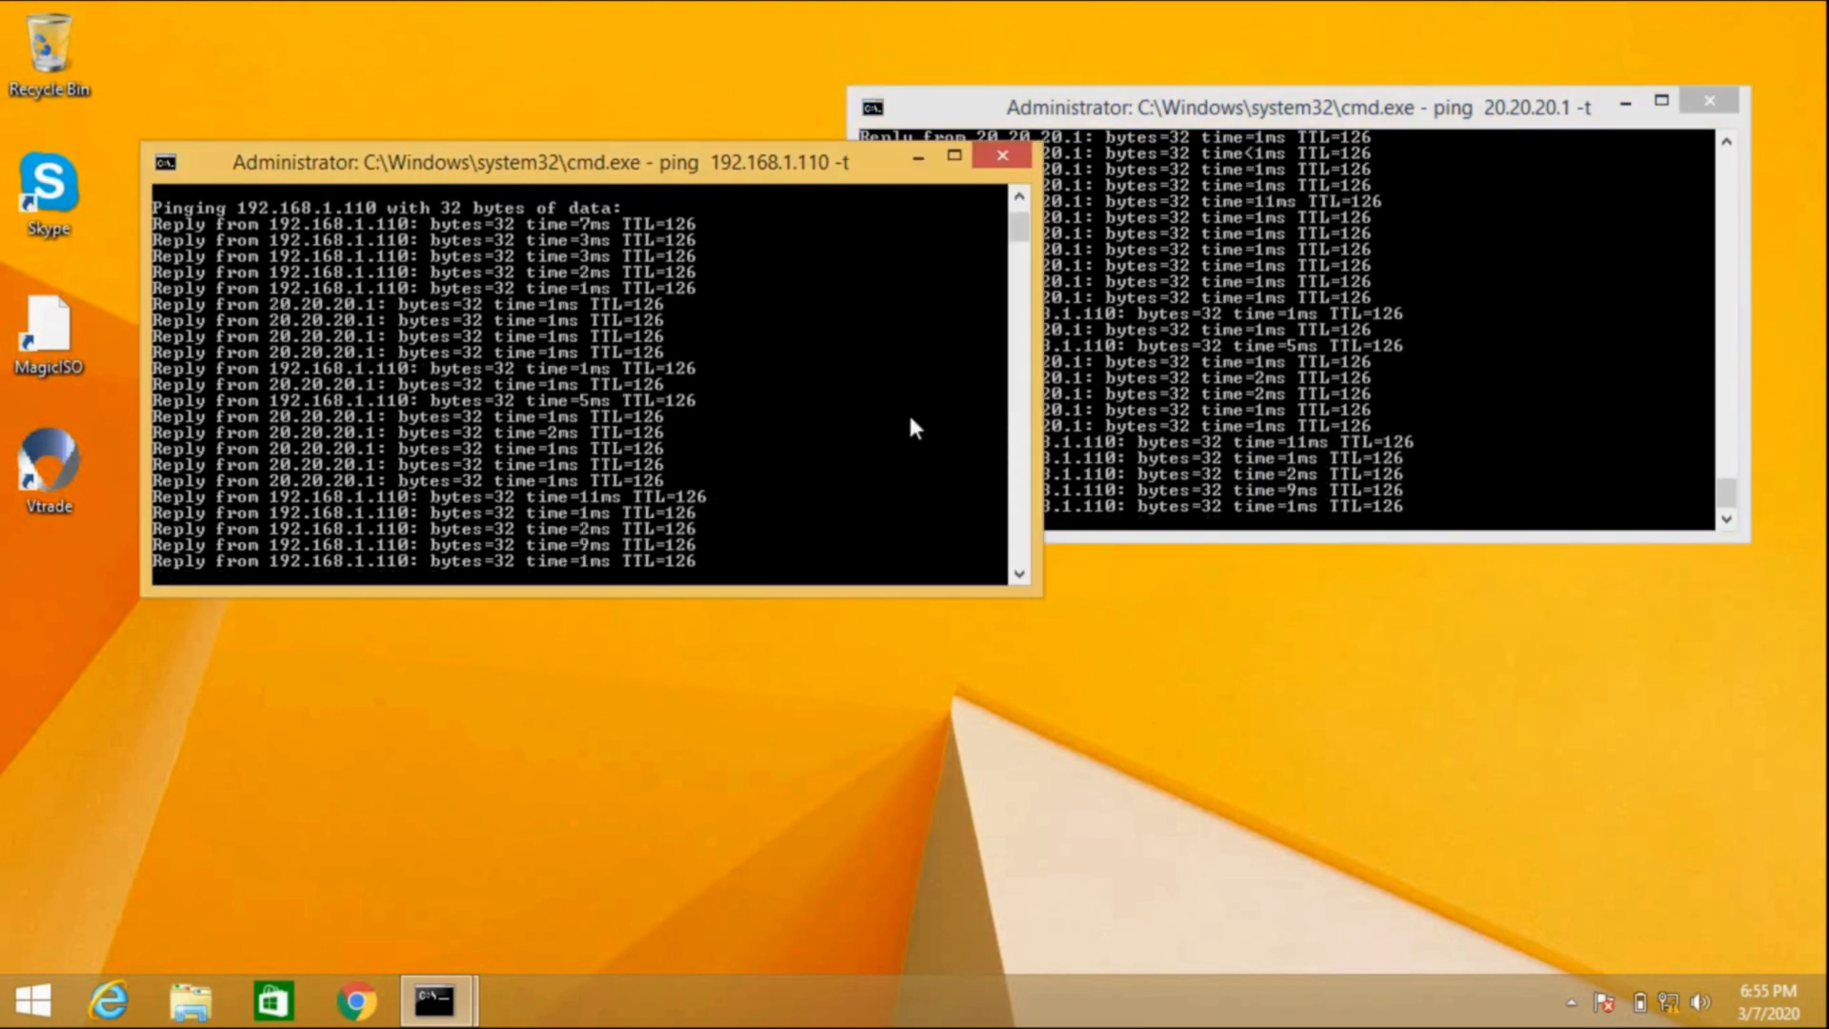
{"action": "left_click", "coordinate": [749, 486]}
{"action": "left_click", "coordinate": [1101, 360]}
{"action": "left_click", "coordinate": [810, 451]}
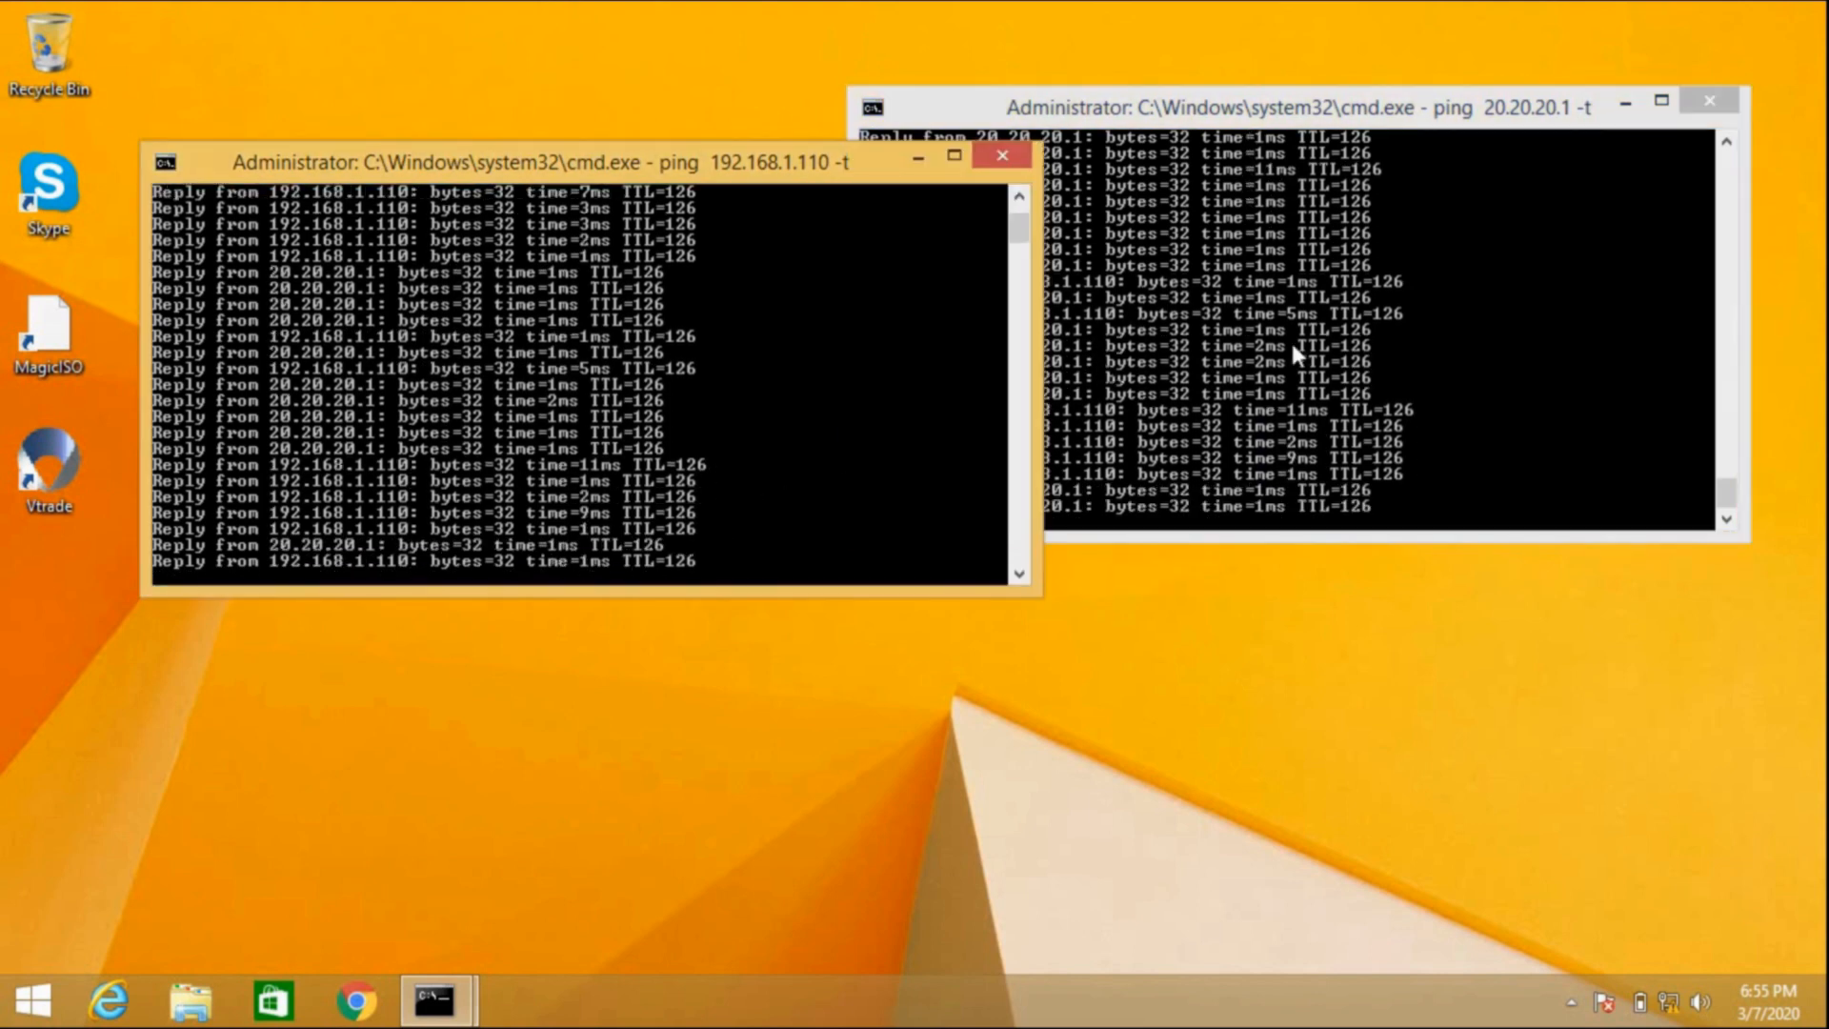
{"action": "left_click", "coordinate": [1291, 343]}
{"action": "left_click", "coordinate": [736, 492]}
{"action": "left_click", "coordinate": [1169, 357]}
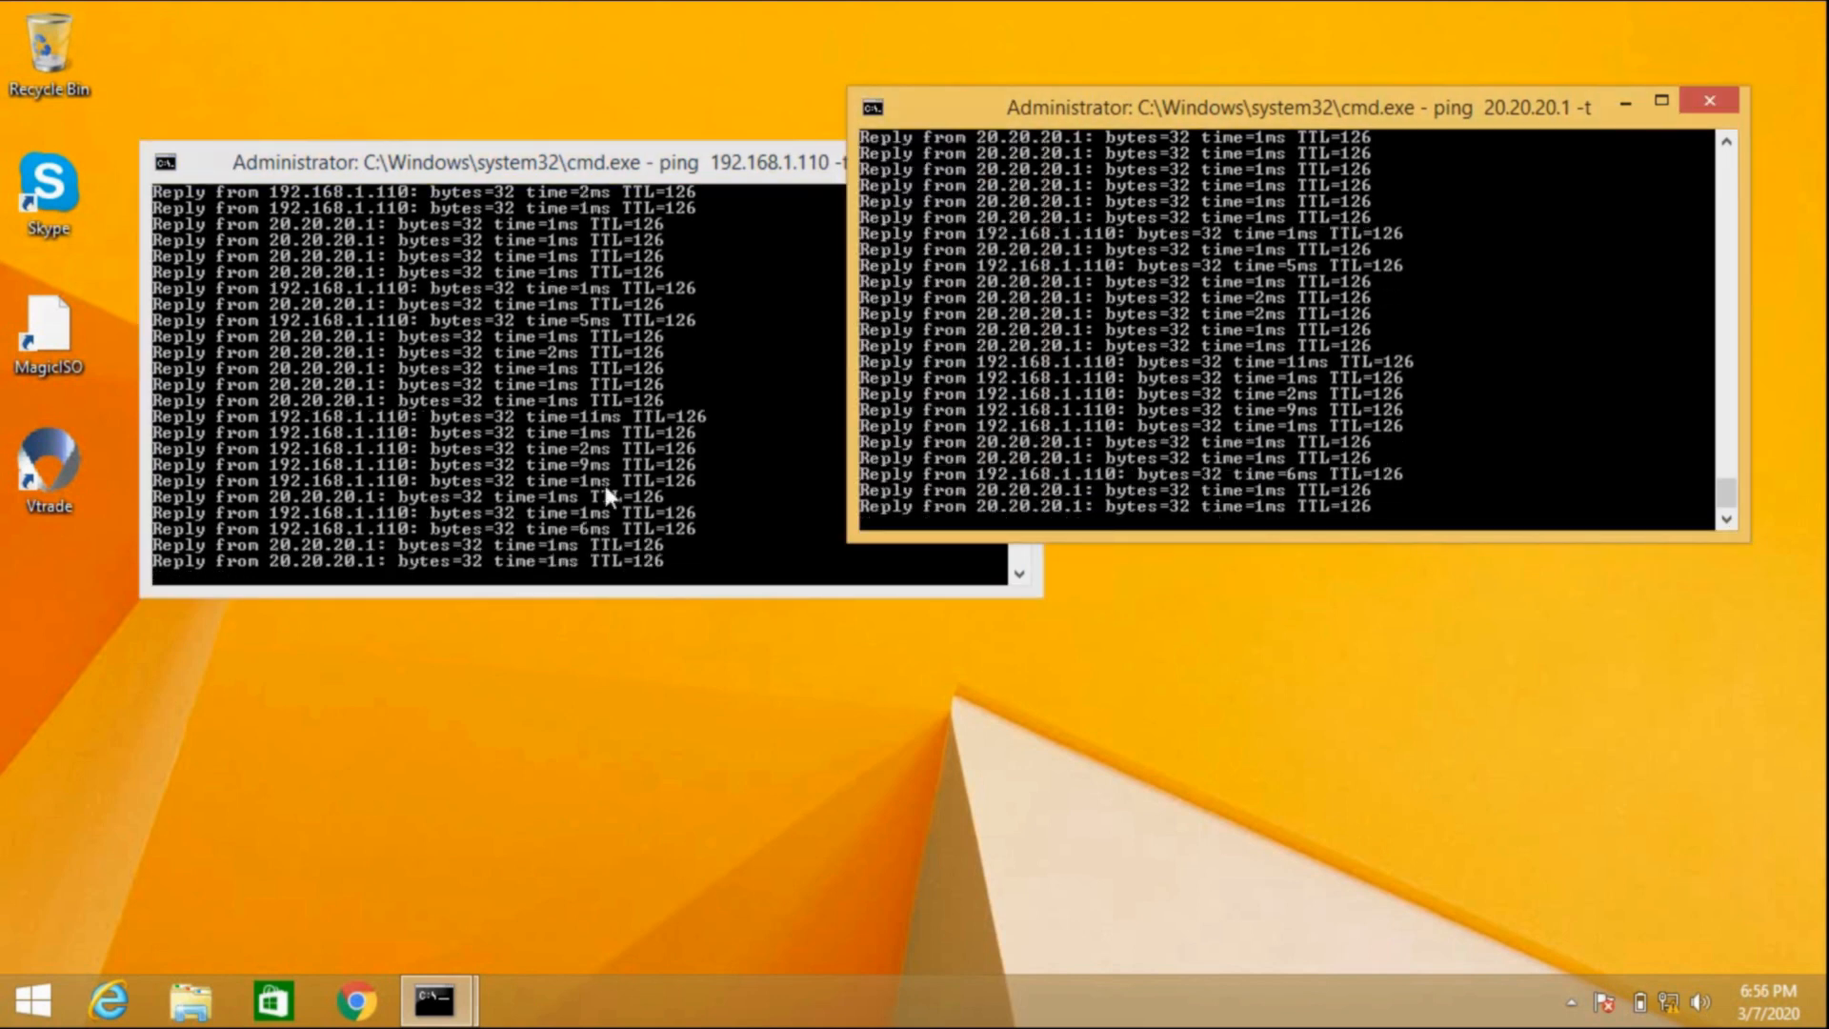
{"action": "left_click", "coordinate": [604, 483]}
{"action": "left_click", "coordinate": [1158, 389]}
{"action": "left_click", "coordinate": [729, 491]}
{"action": "left_click", "coordinate": [1096, 410]}
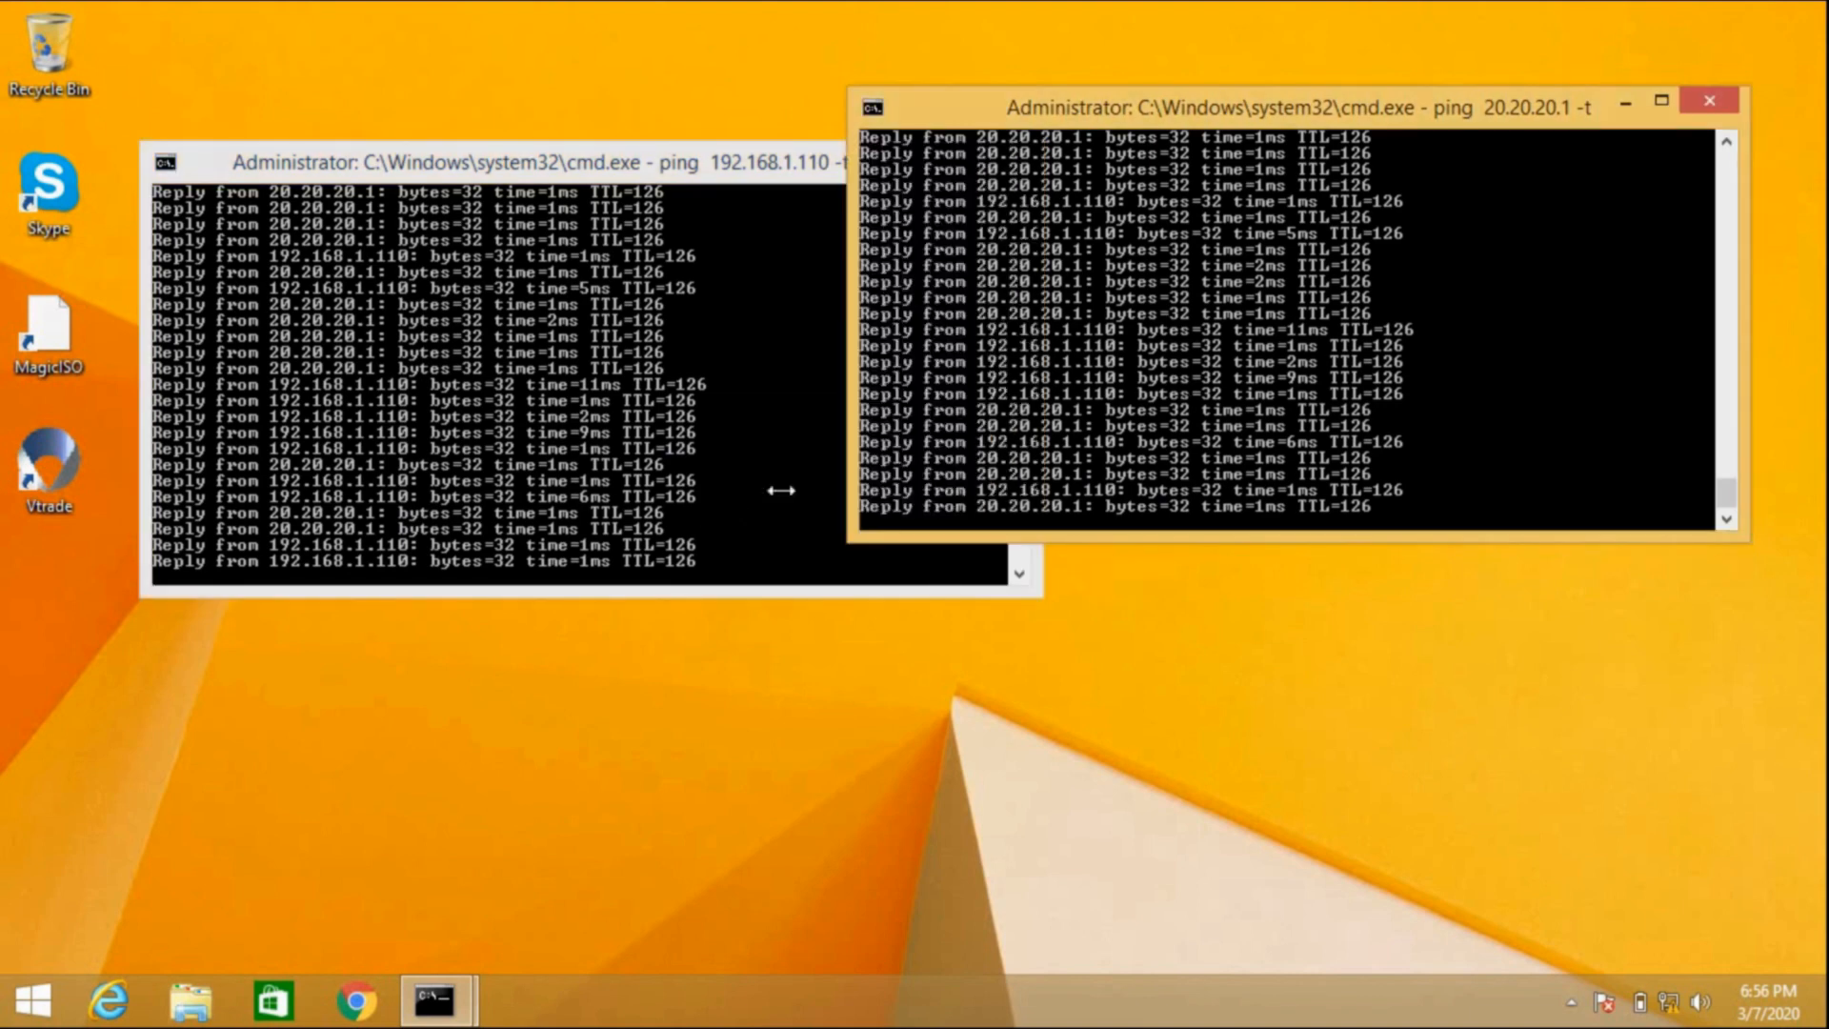
{"action": "left_click", "coordinate": [686, 504]}
{"action": "left_click", "coordinate": [1093, 389]}
{"action": "left_click", "coordinate": [872, 411]}
{"action": "left_click", "coordinate": [1143, 358]}
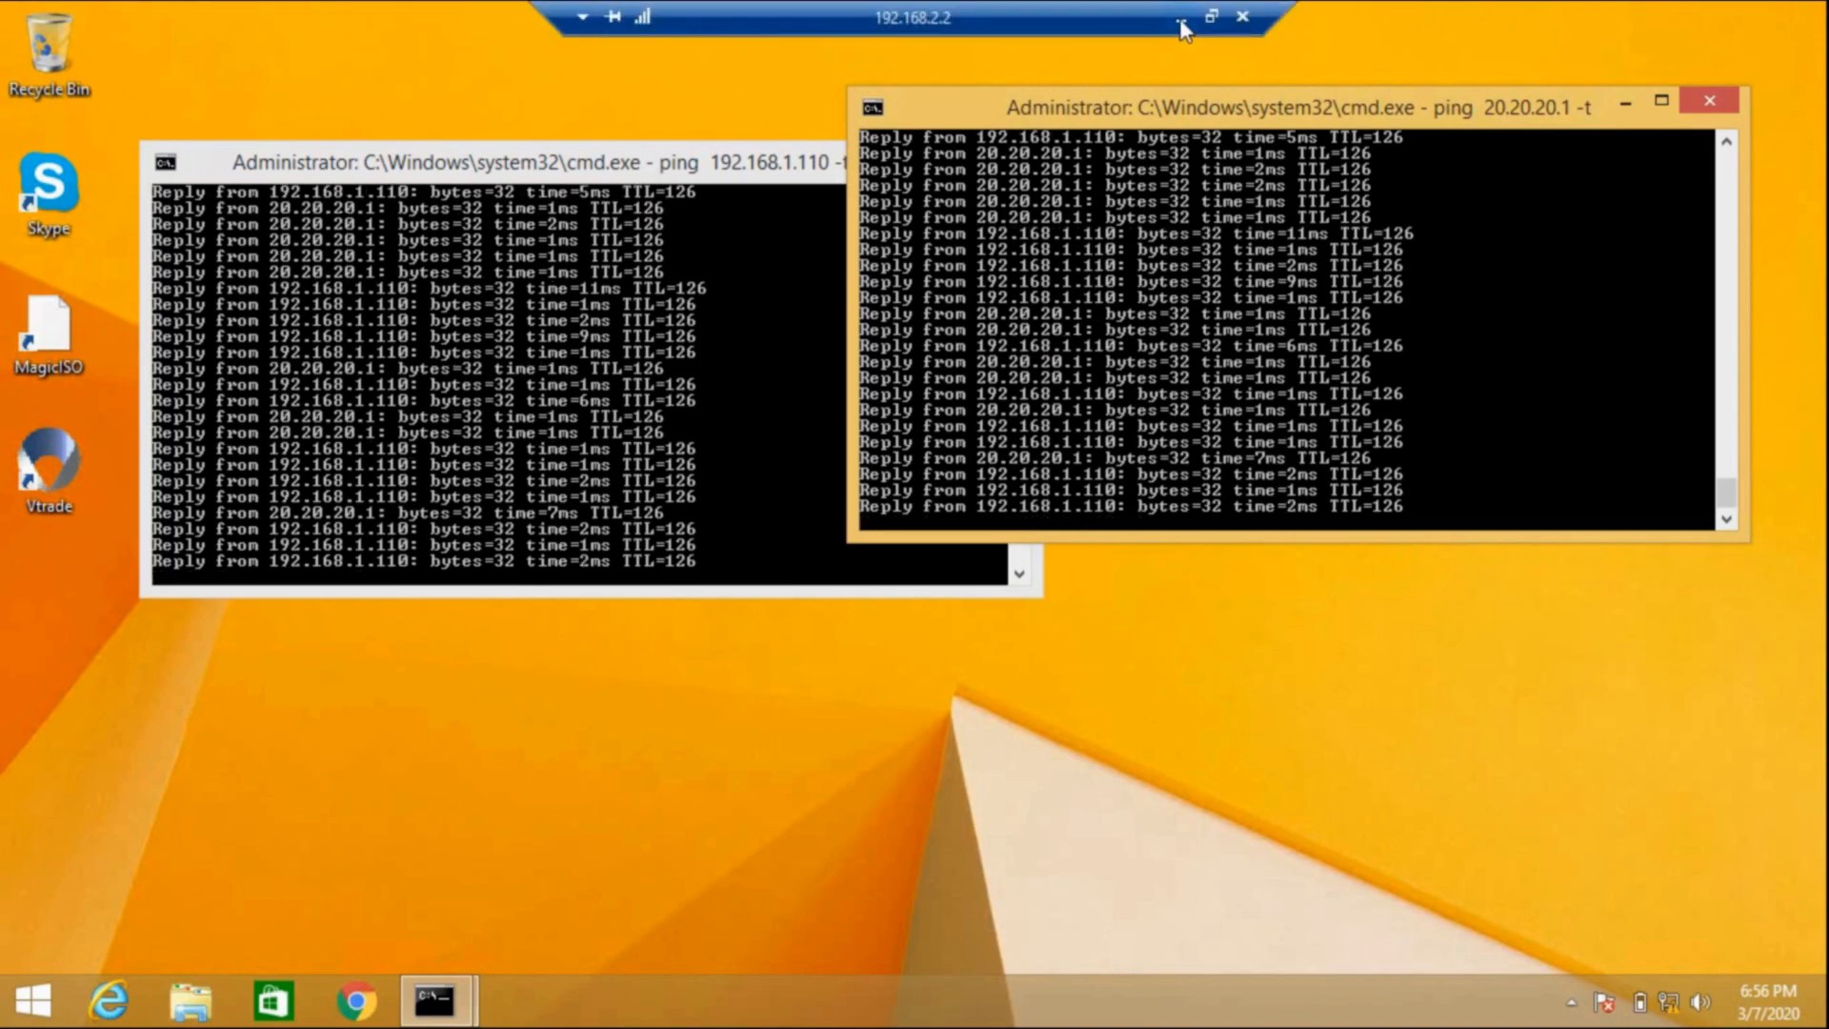
{"action": "left_click", "coordinate": [1181, 21]}
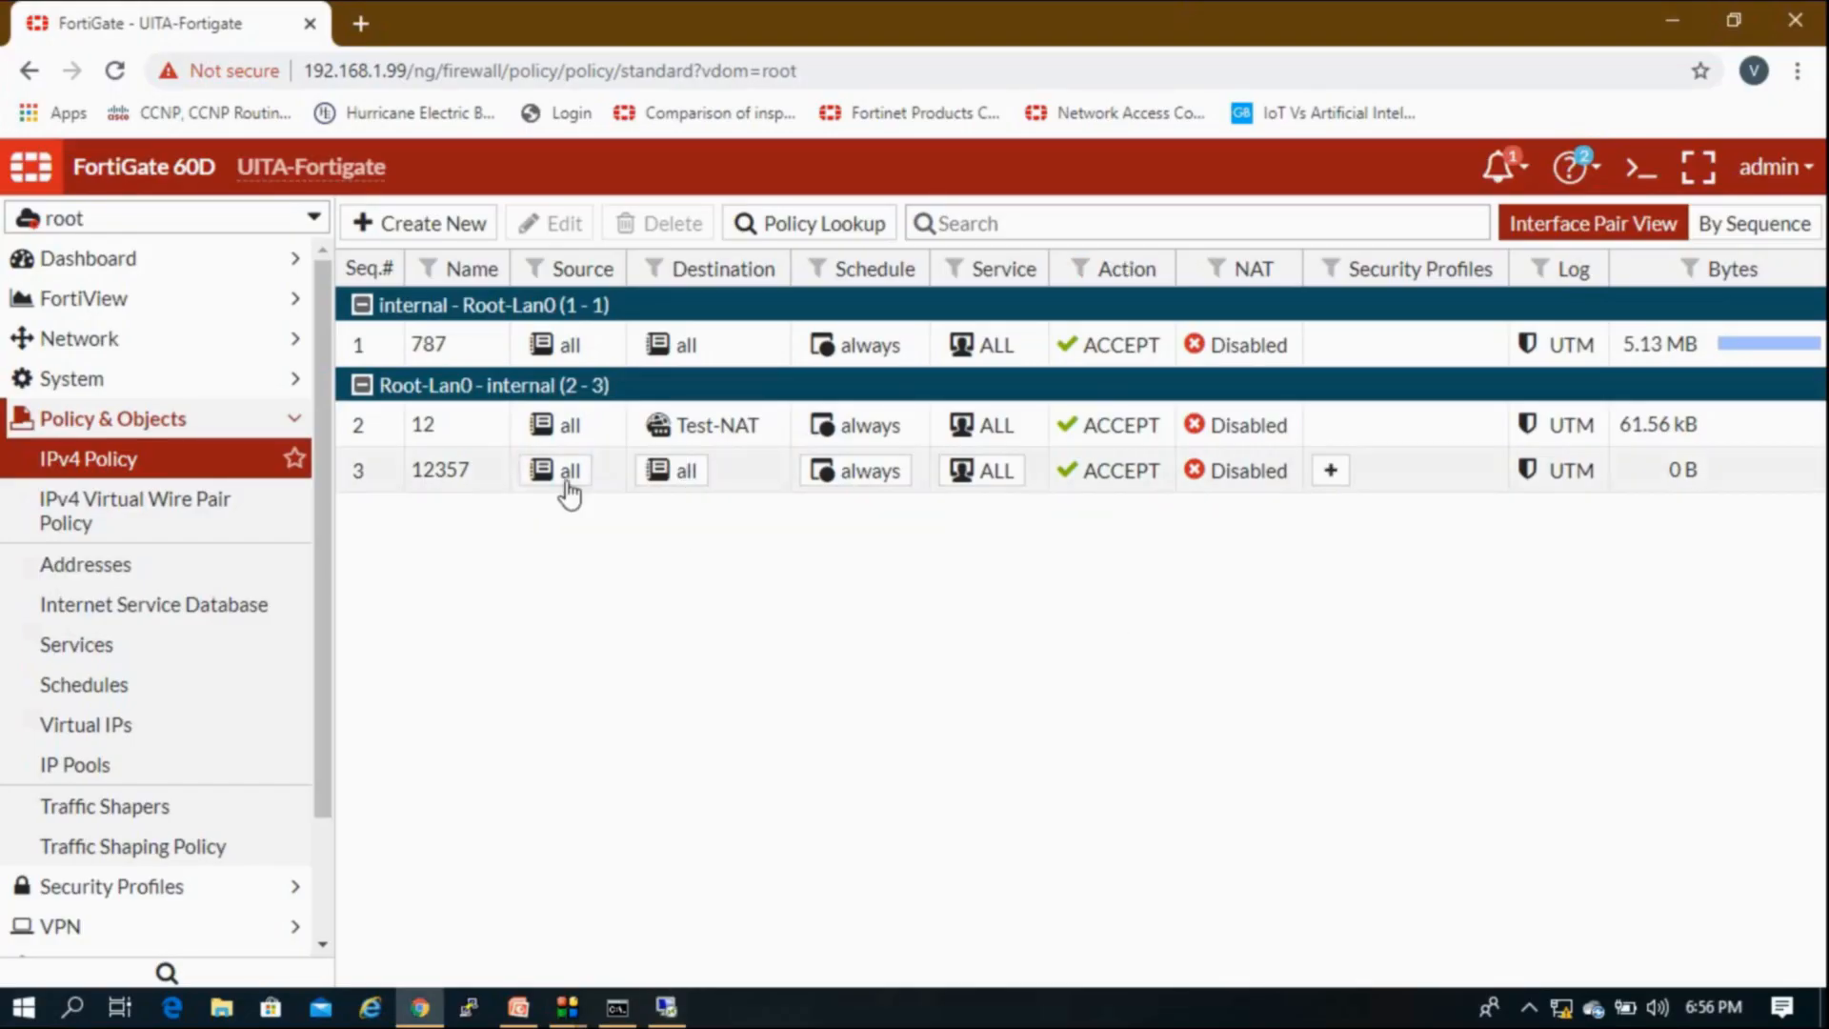
Step: Disable root VDOM policy 12357 through its Policy Status menu
{"action": "left_click", "coordinate": [443, 478]}
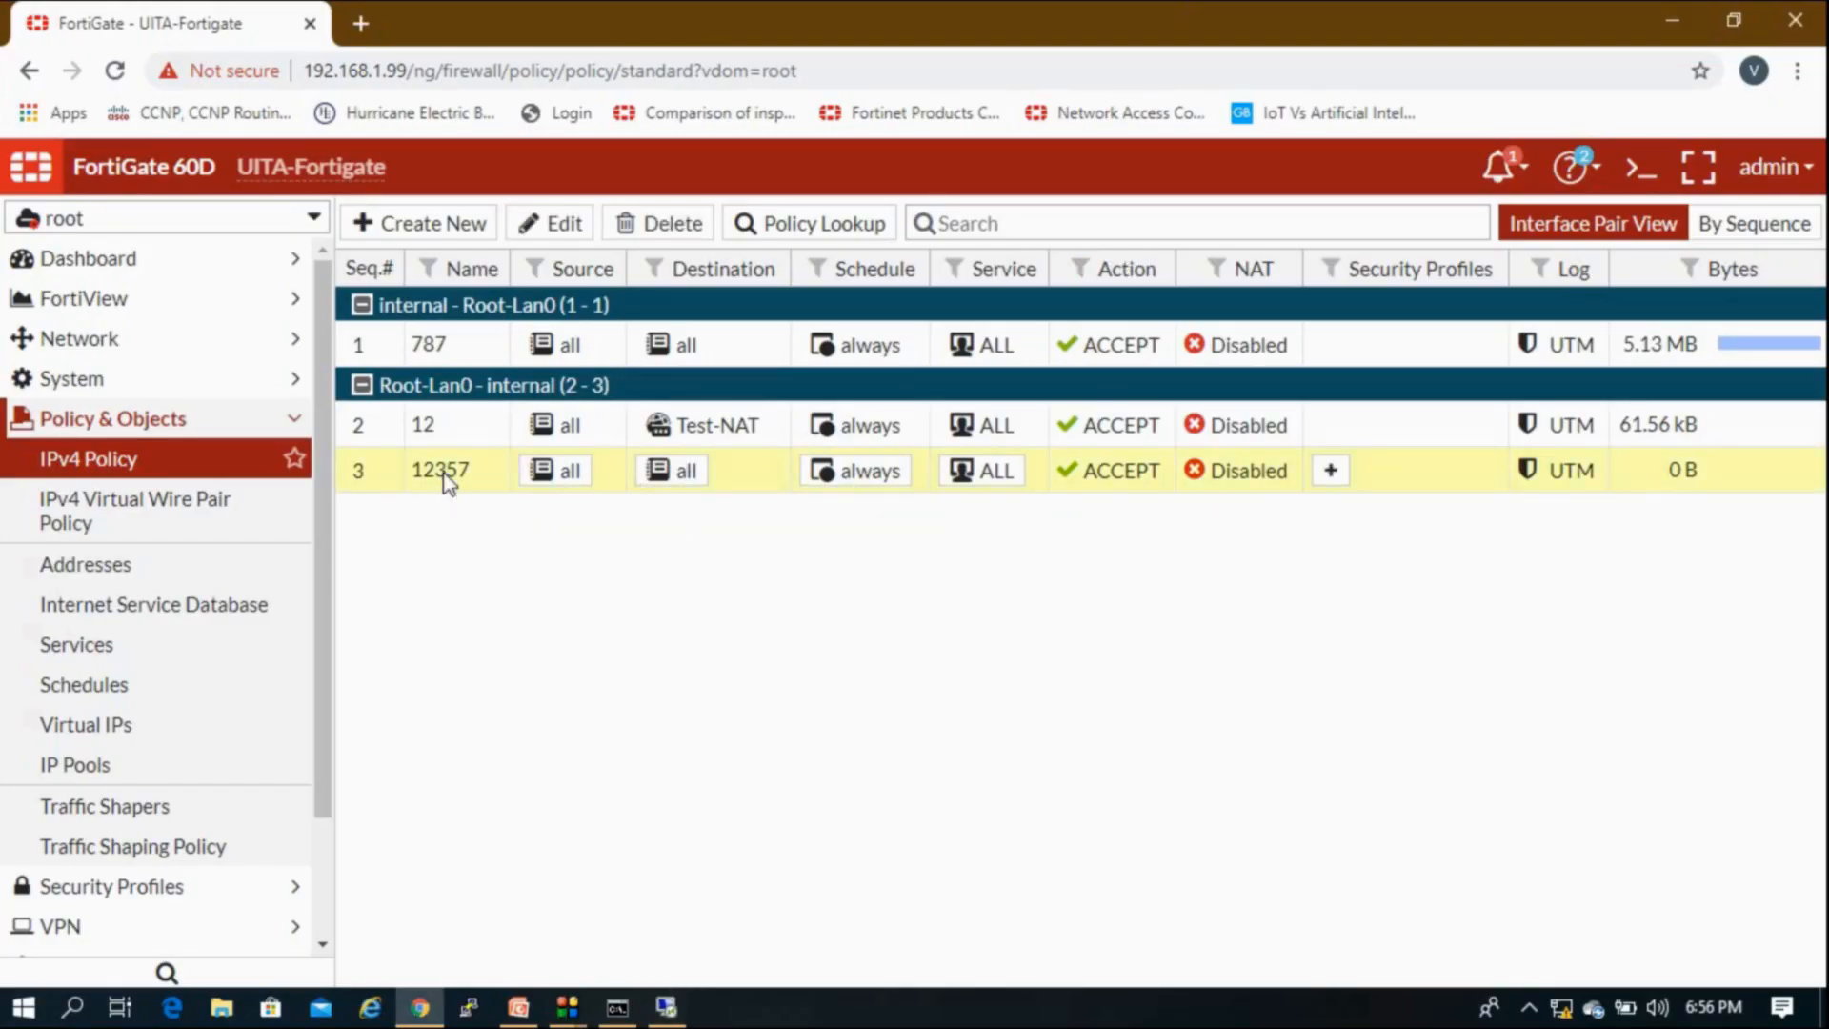
{"action": "right_click", "coordinate": [444, 478]}
{"action": "mouse_move", "coordinate": [490, 496]}
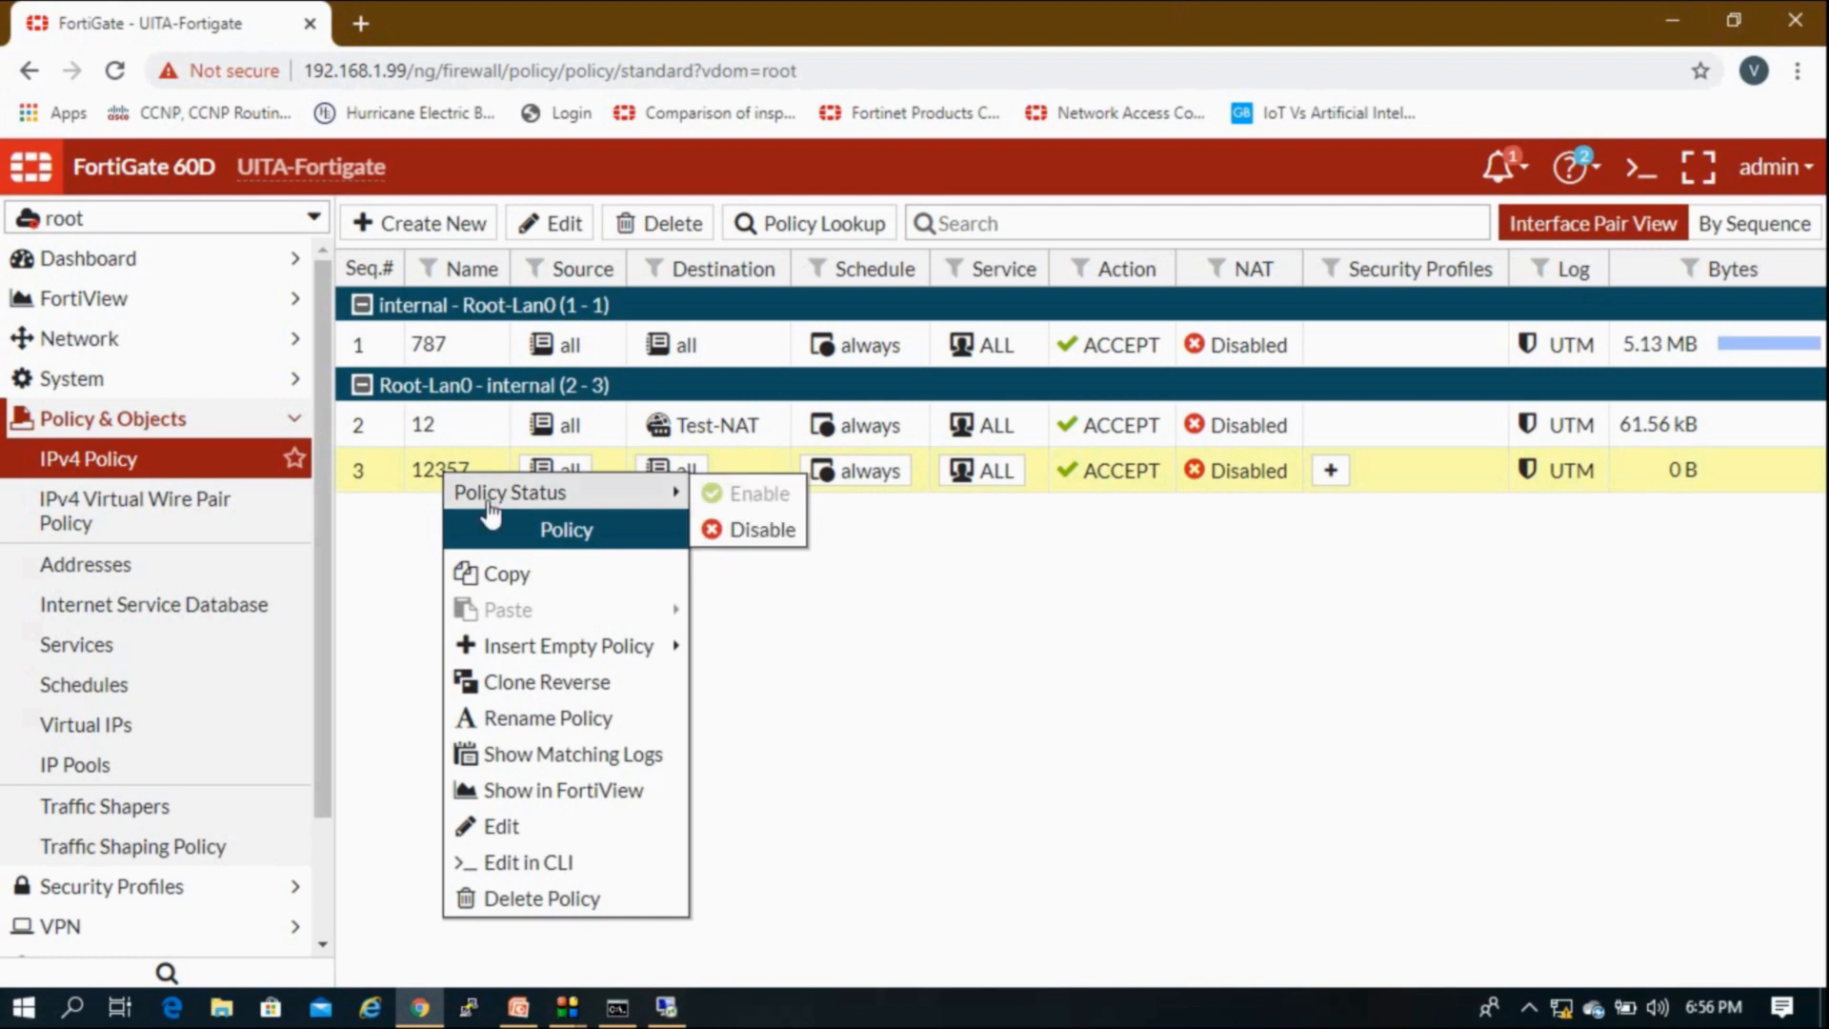
{"action": "left_click", "coordinate": [713, 527]}
Step: Confirm the 192.168.1.110 ping now times out, then bring up the Lab Network slide
{"action": "left_click", "coordinate": [666, 1007]}
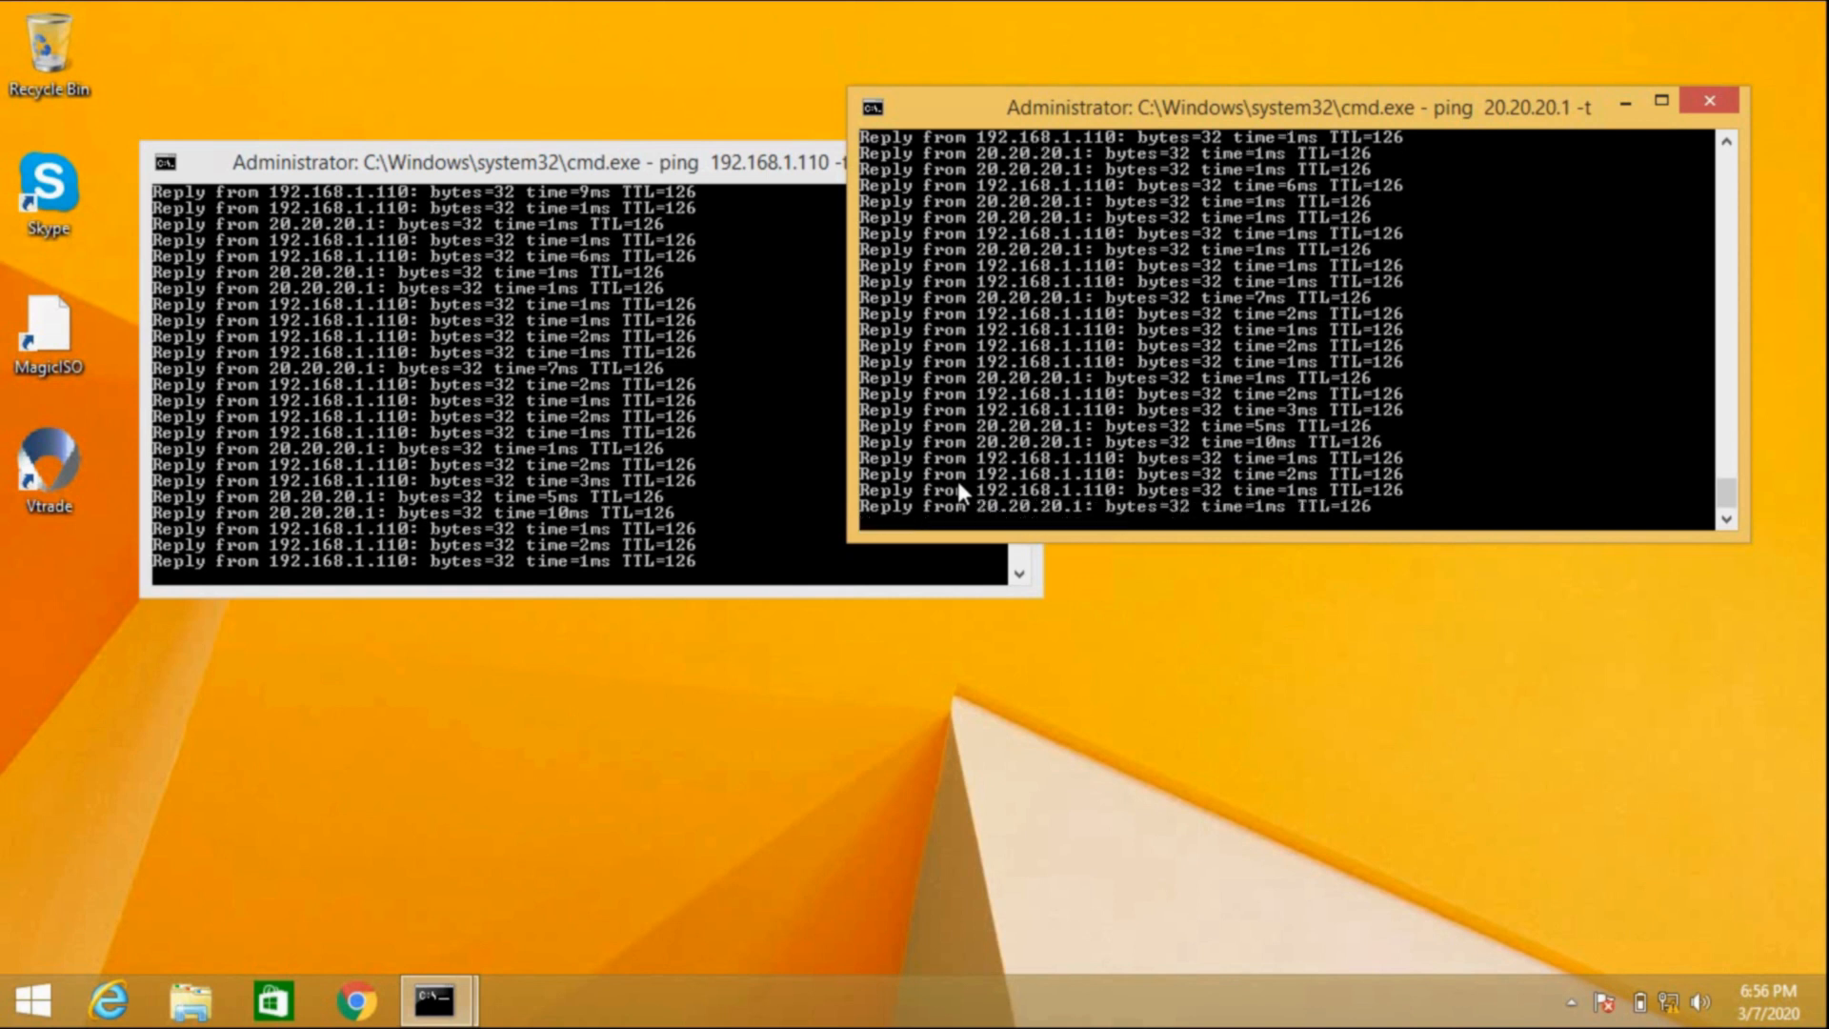
{"action": "left_click", "coordinate": [529, 532]}
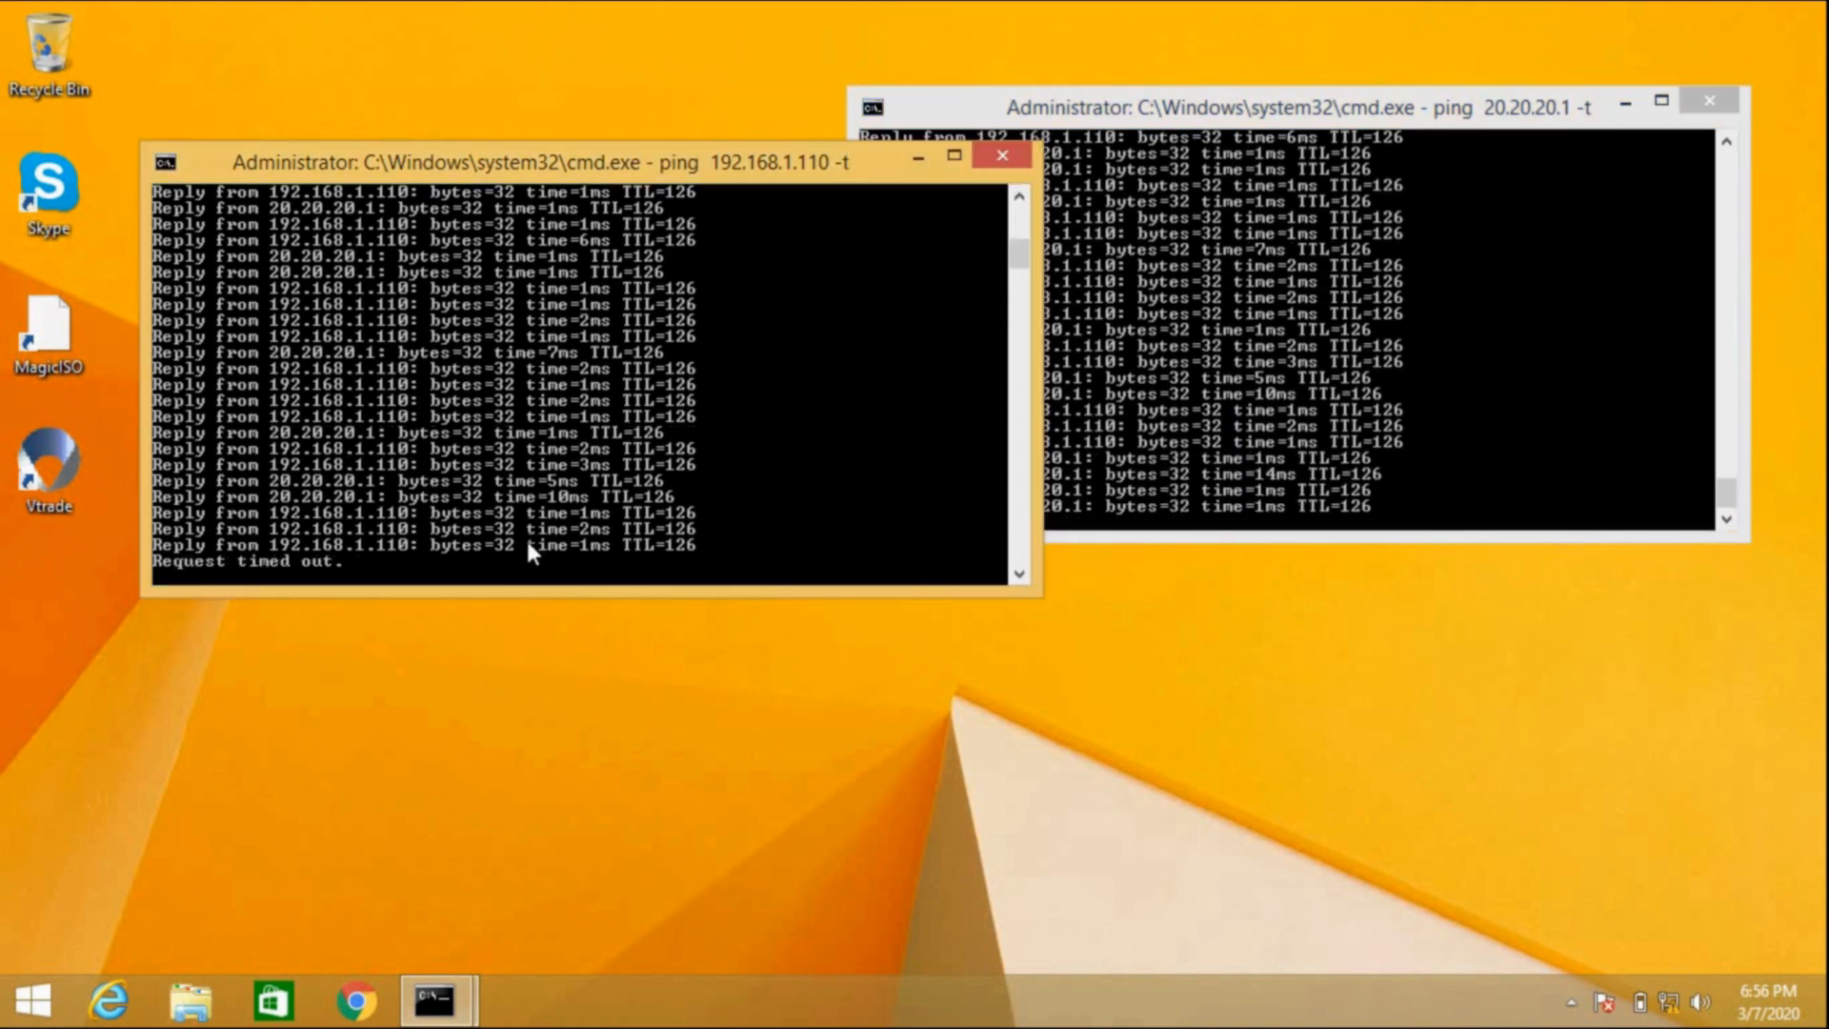
{"action": "left_click", "coordinate": [1045, 461]}
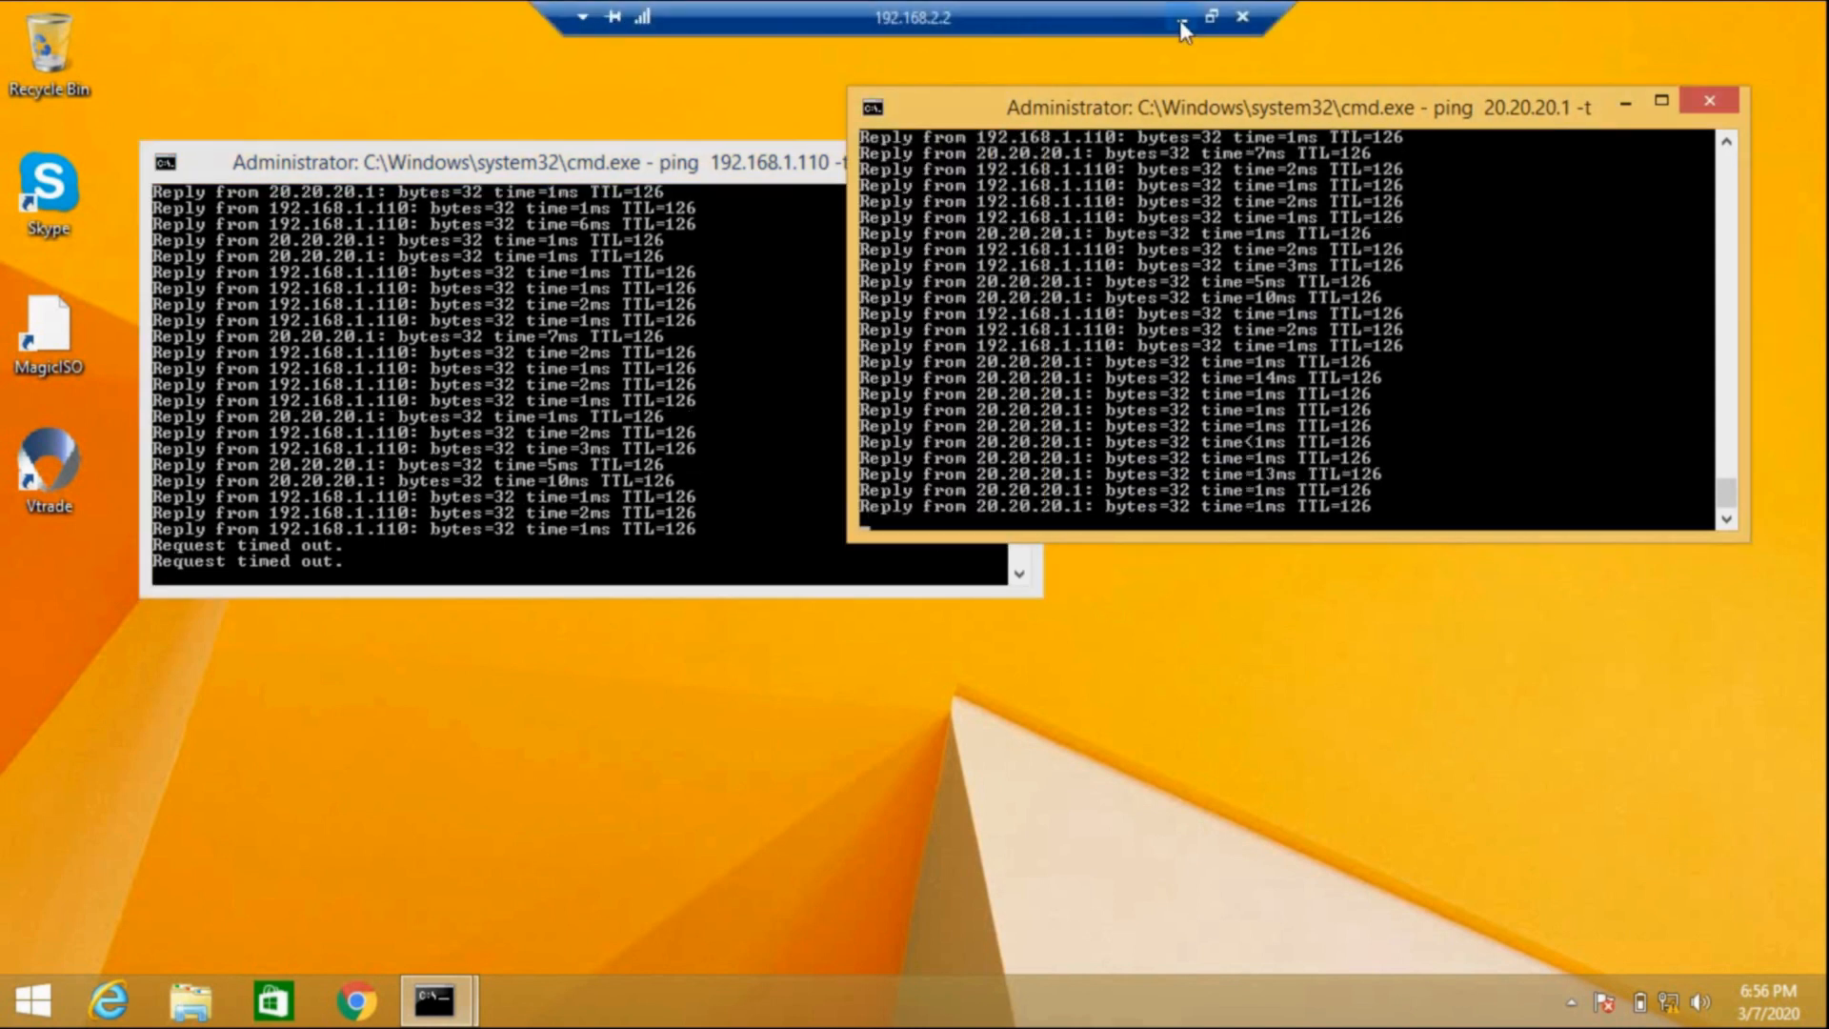
{"action": "left_click", "coordinate": [1181, 17]}
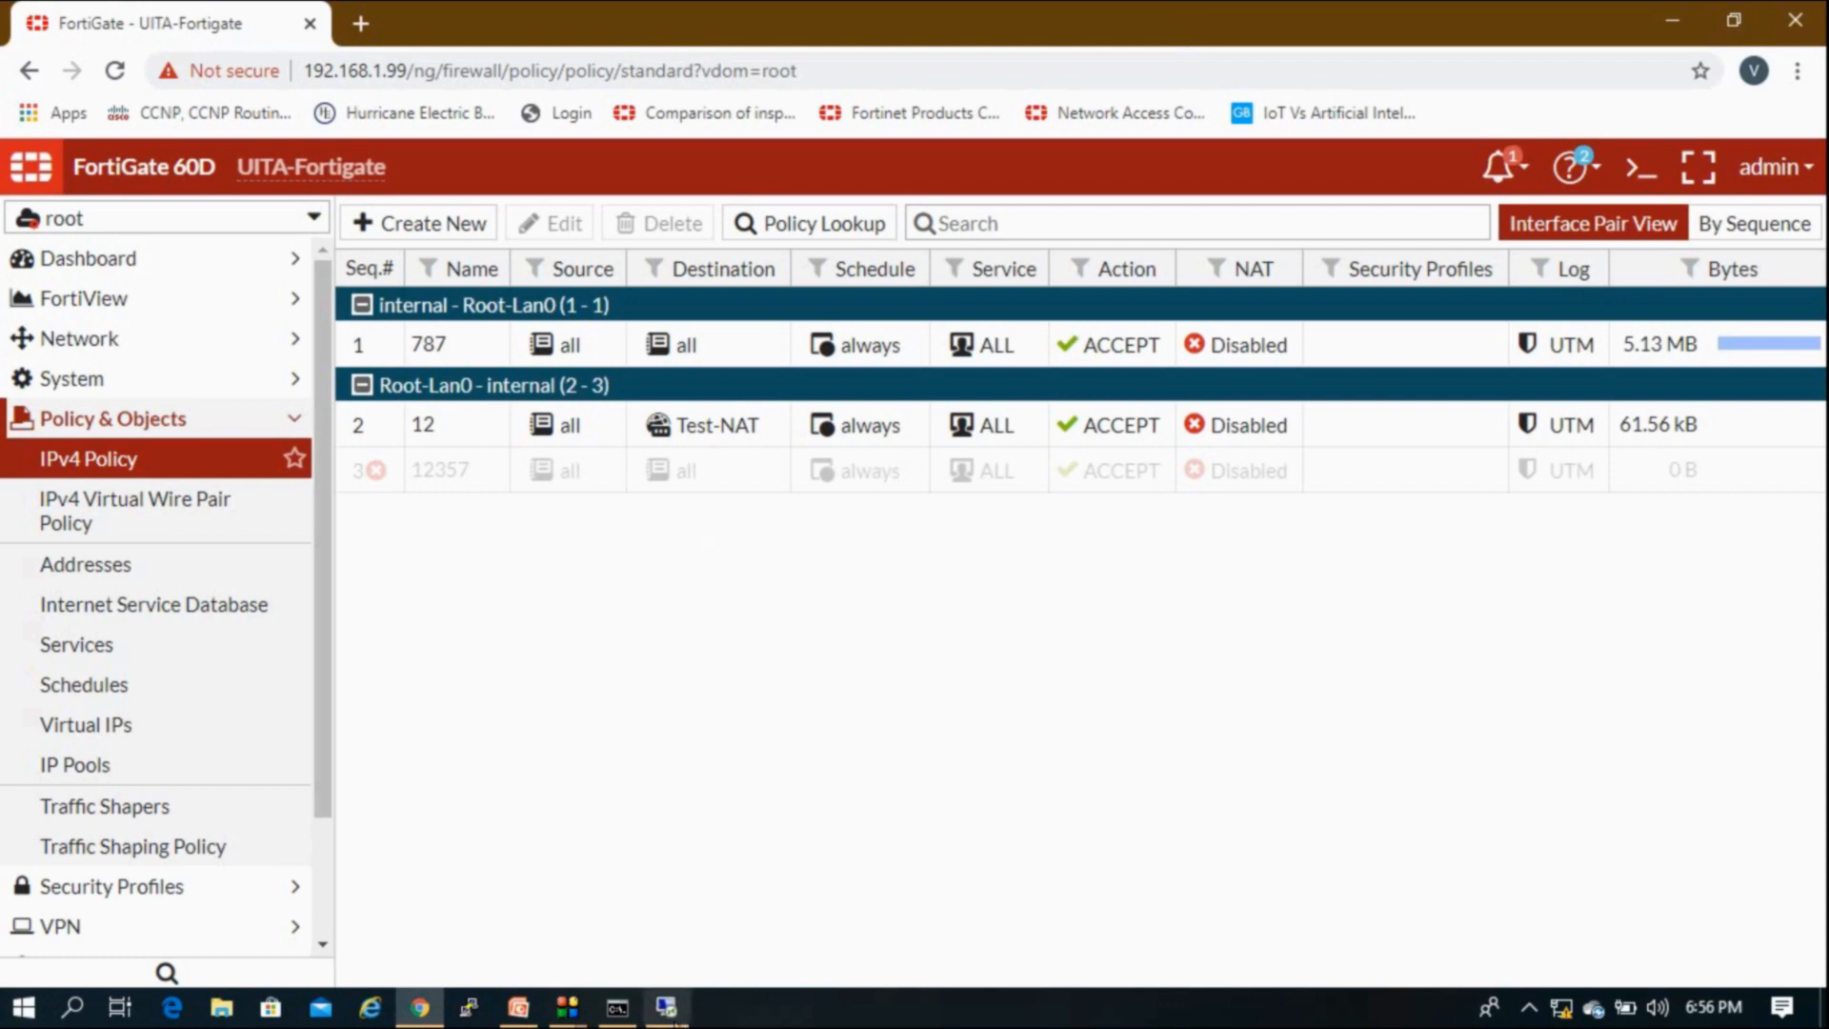
{"action": "left_click", "coordinate": [518, 1007]}
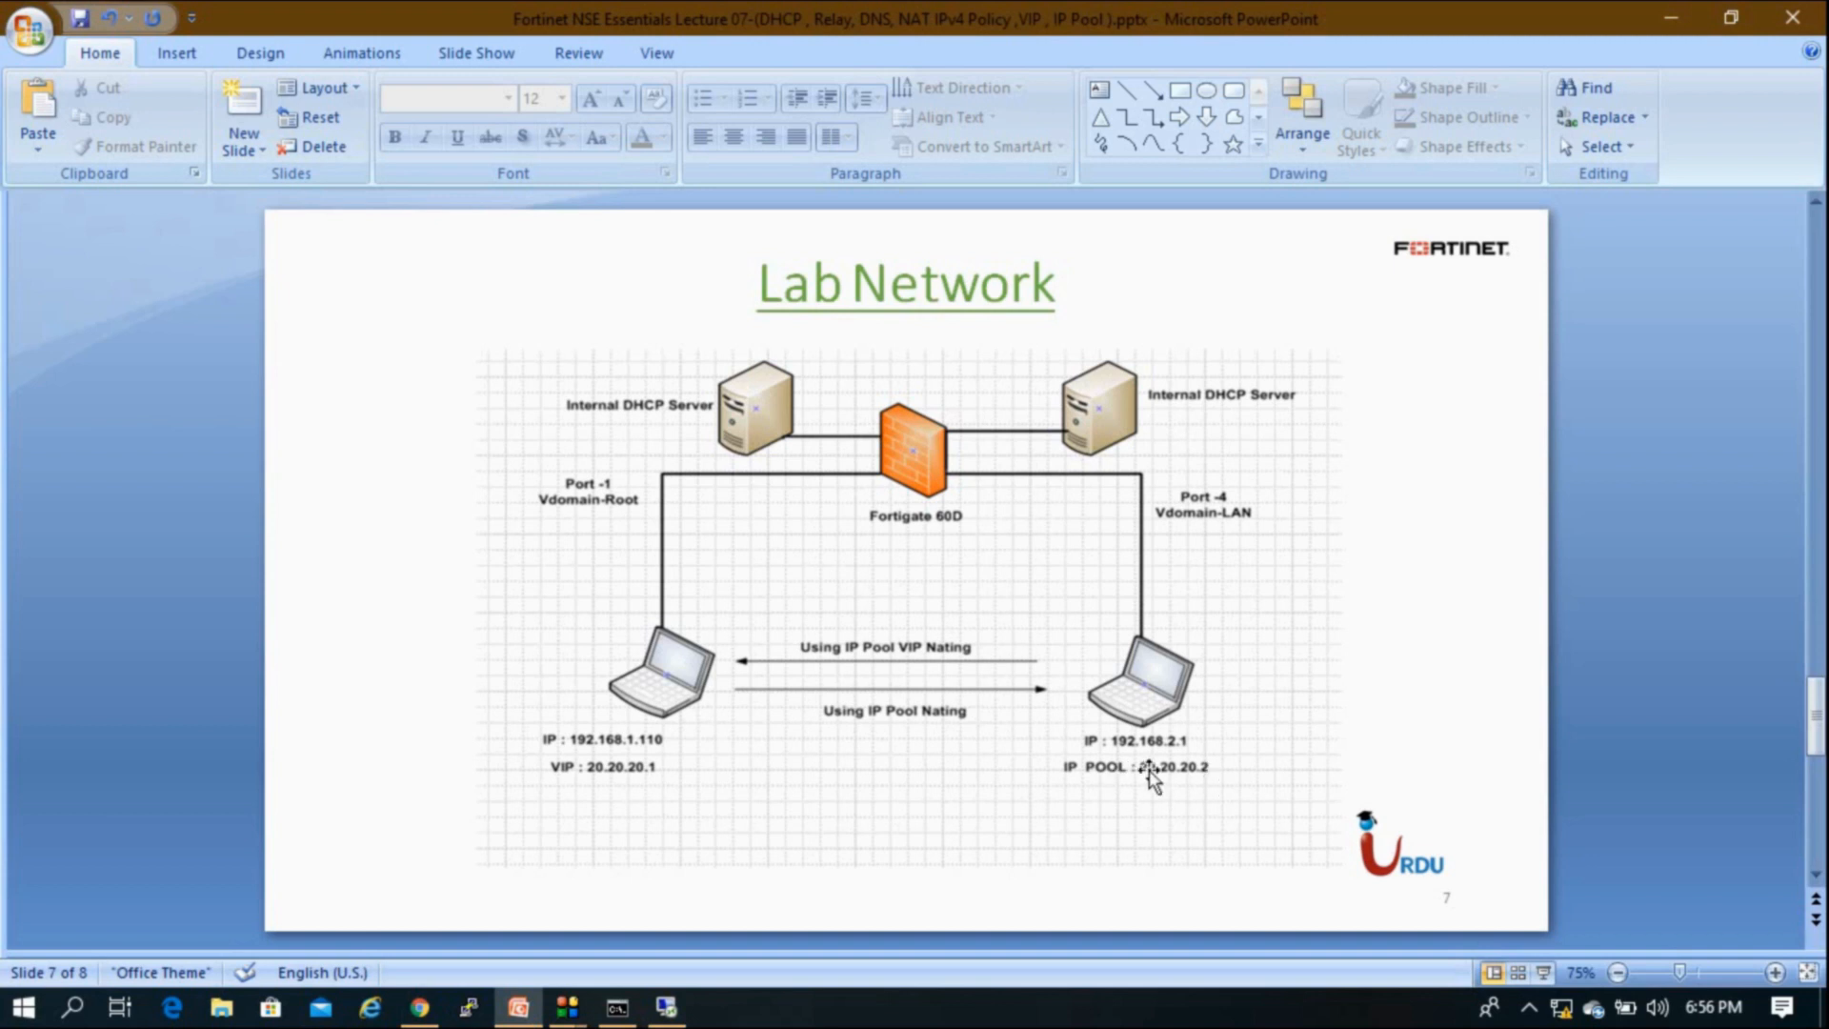
Step: Dismiss the screen recorder window and switch from PowerPoint to the UITA-LAN IPv4 Policy list in Chrome
{"action": "left_click", "coordinate": [569, 1010]}
{"action": "left_click", "coordinate": [721, 875]}
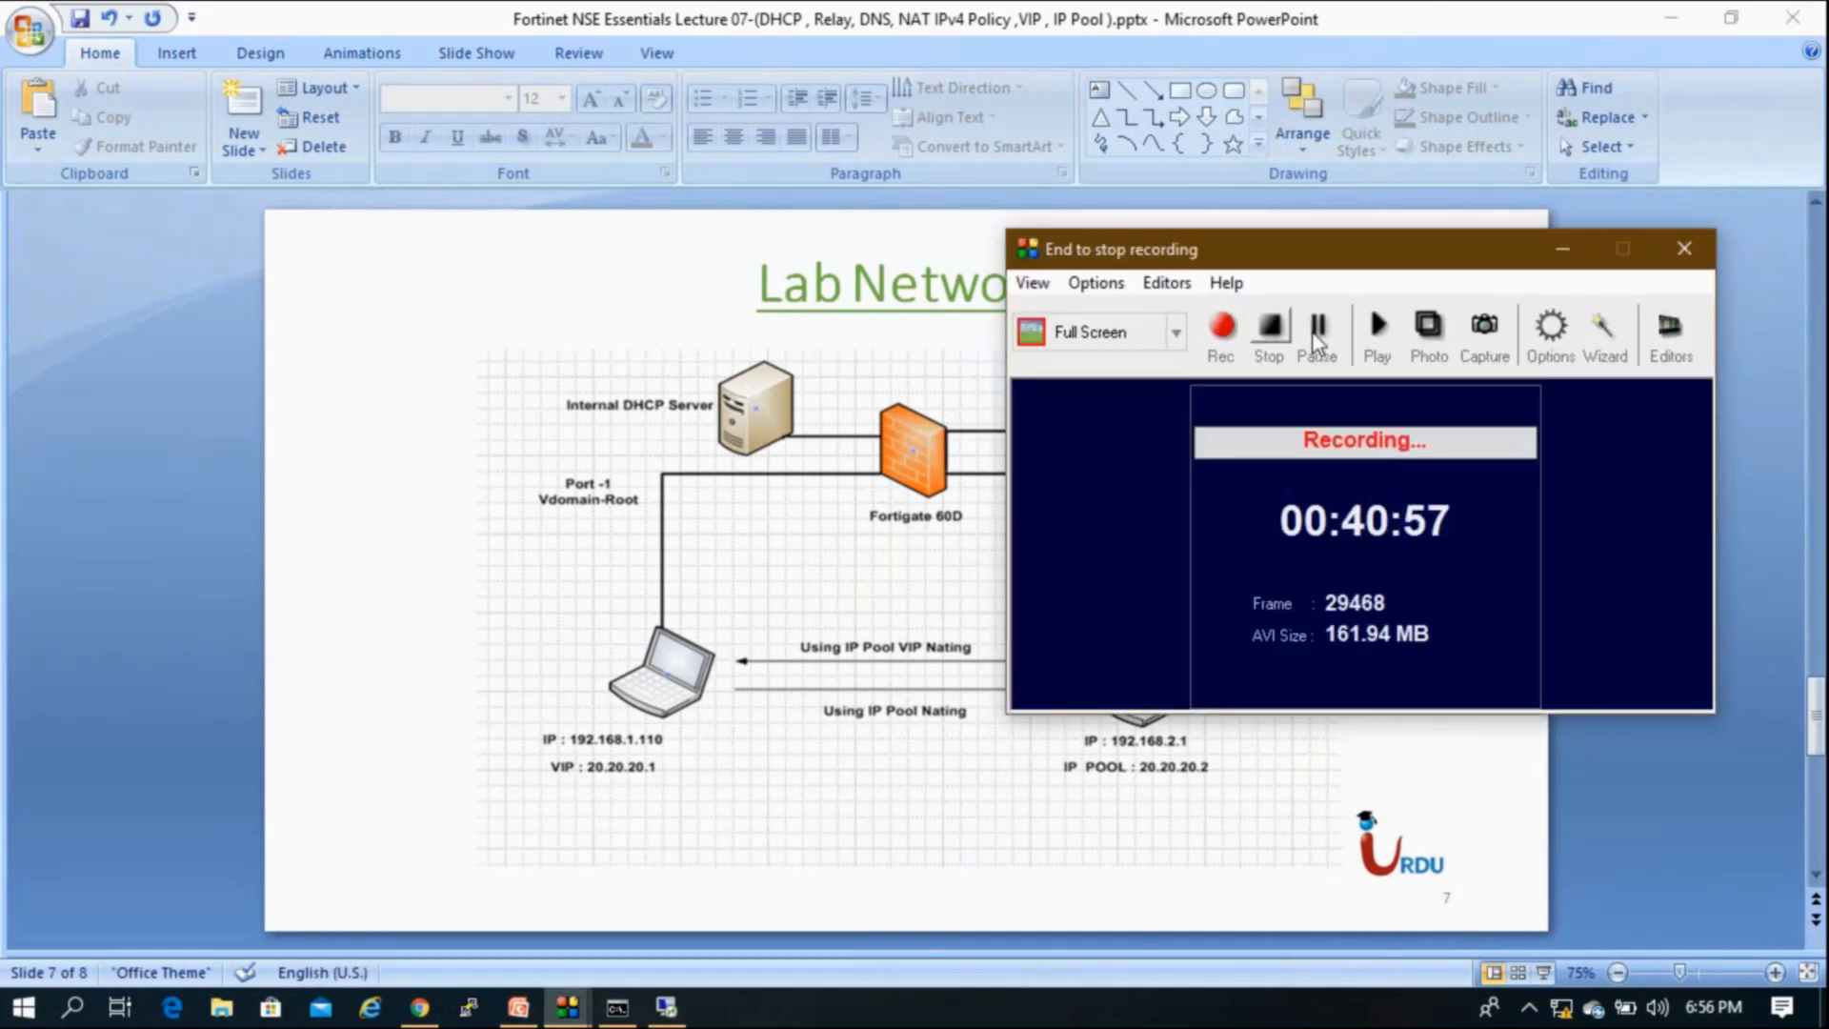
{"action": "key", "text": "alt+Tab"}
{"action": "left_click", "coordinate": [1562, 249]}
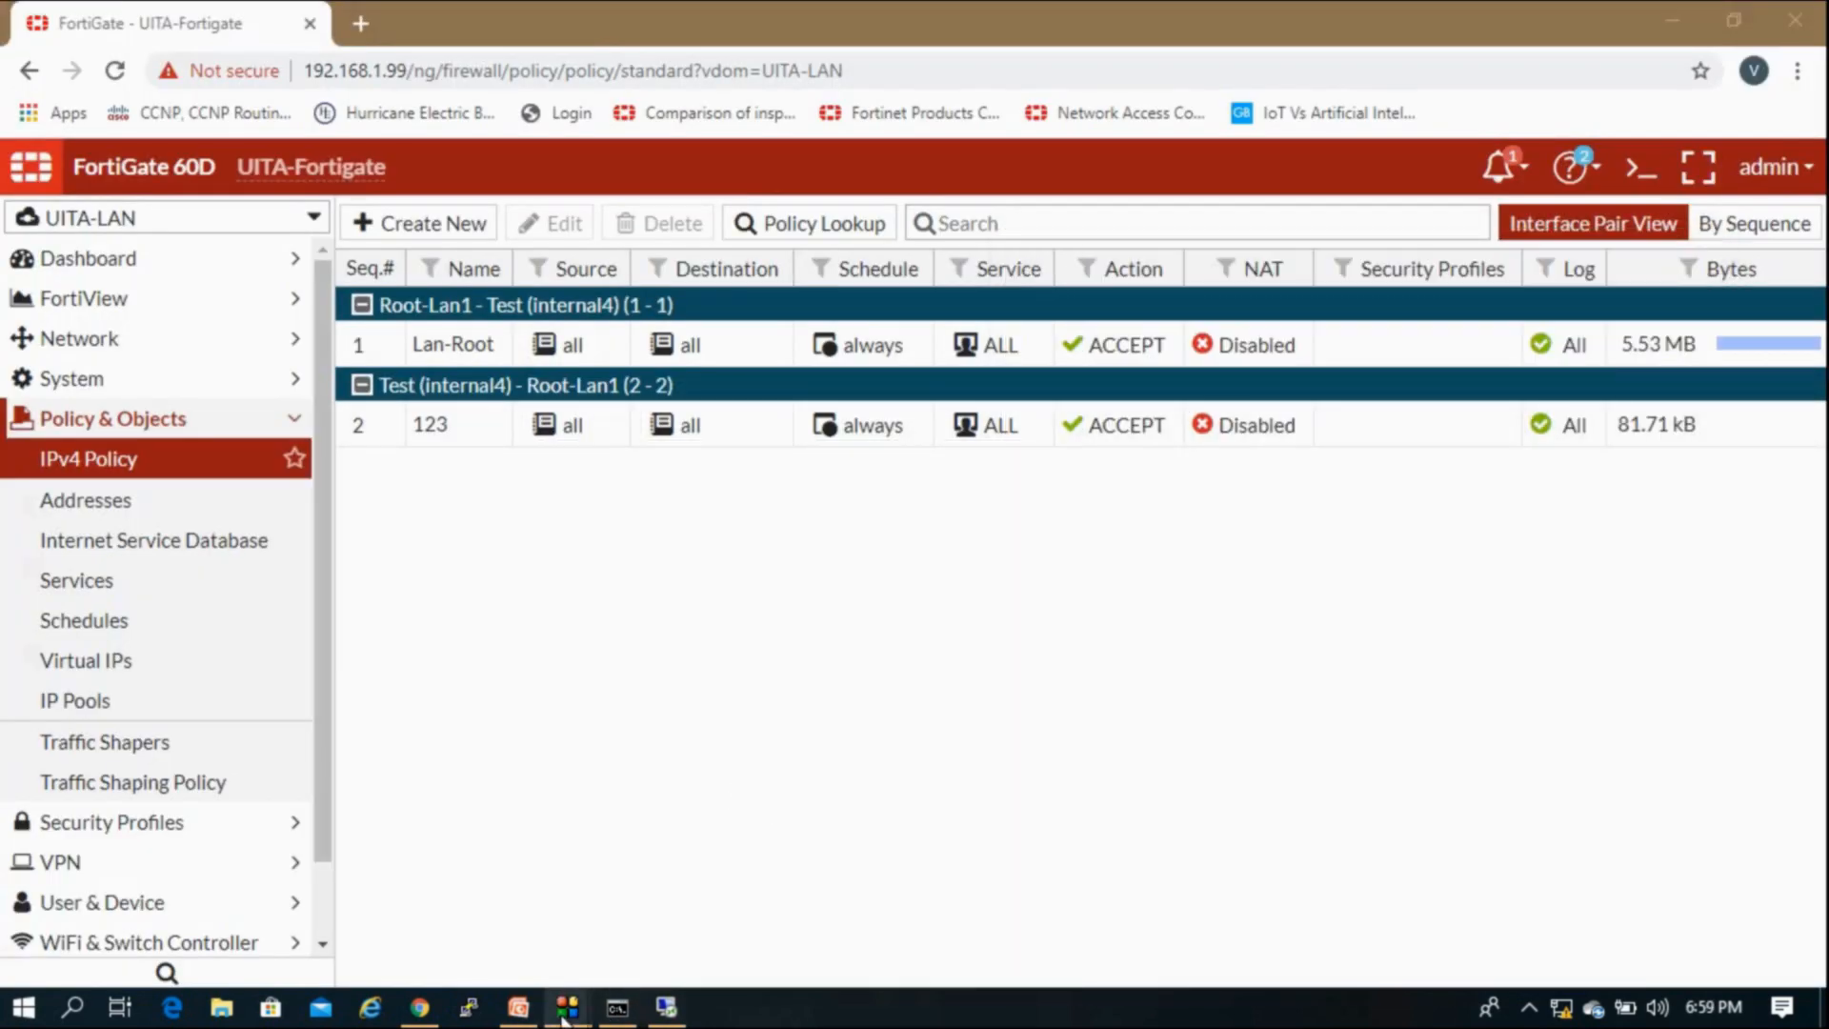
{"action": "left_click", "coordinate": [694, 900]}
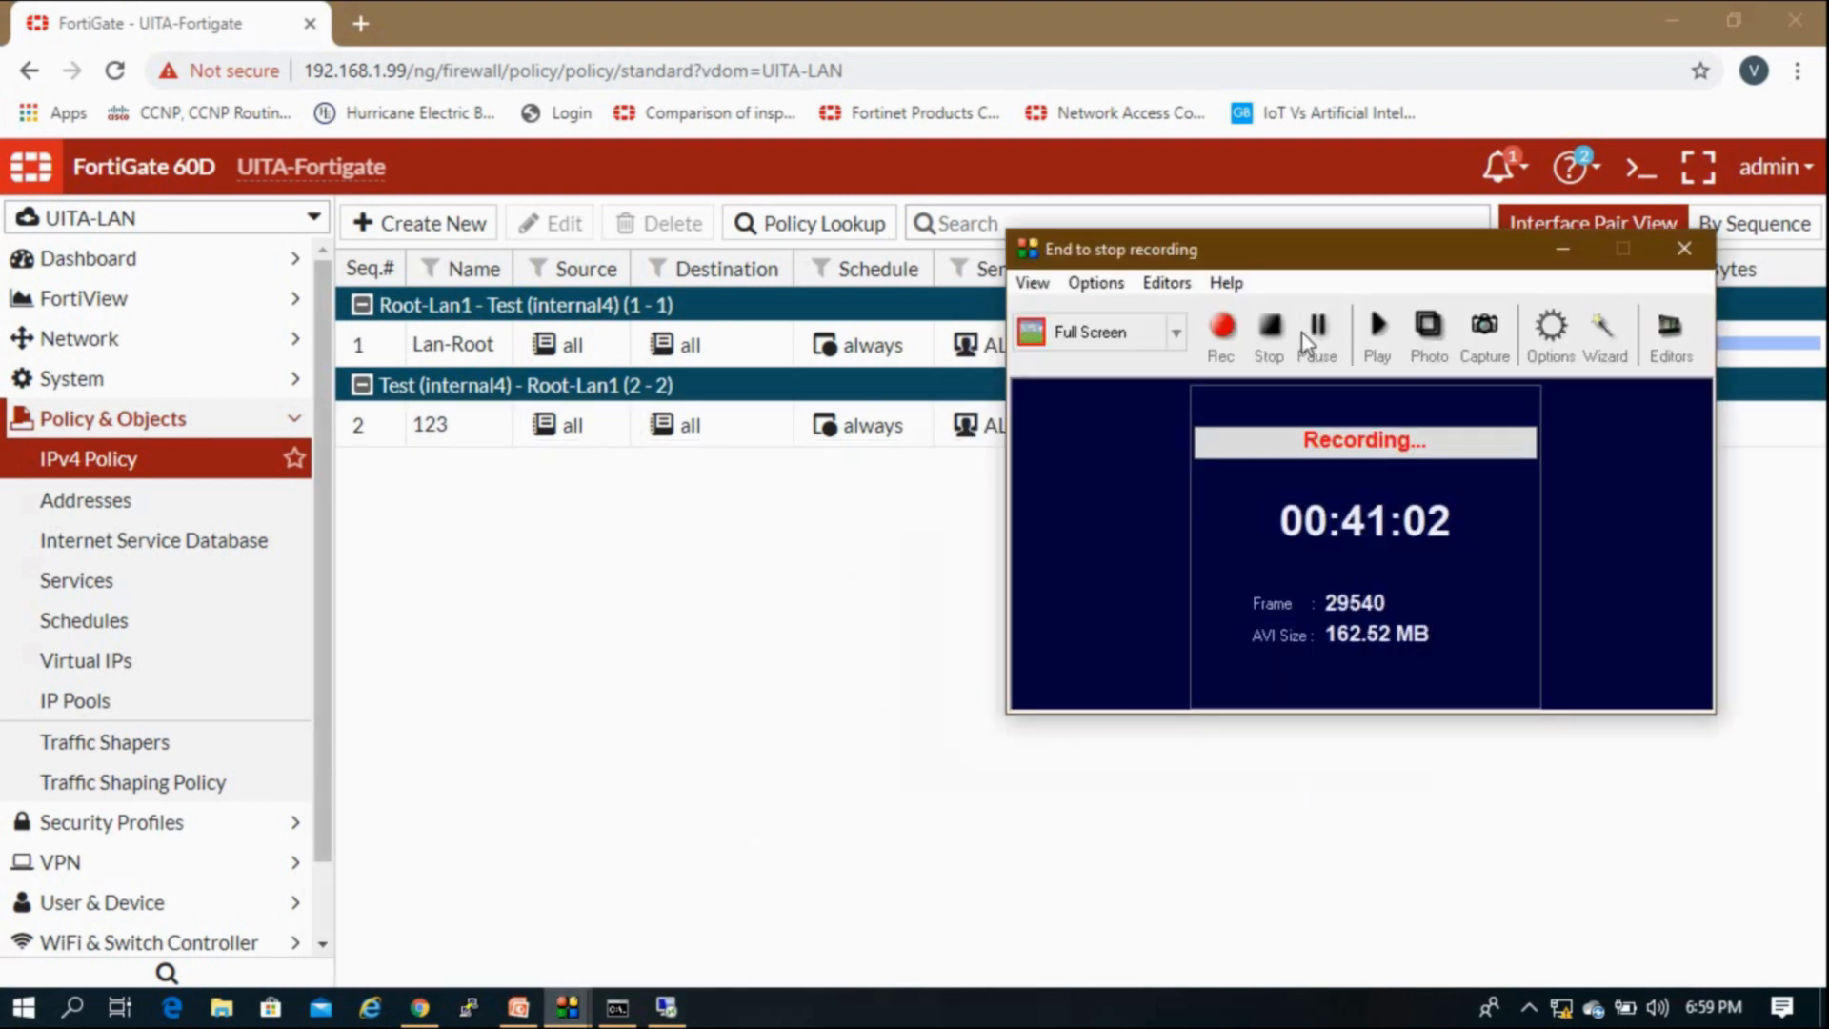
{"action": "left_click", "coordinate": [1550, 255]}
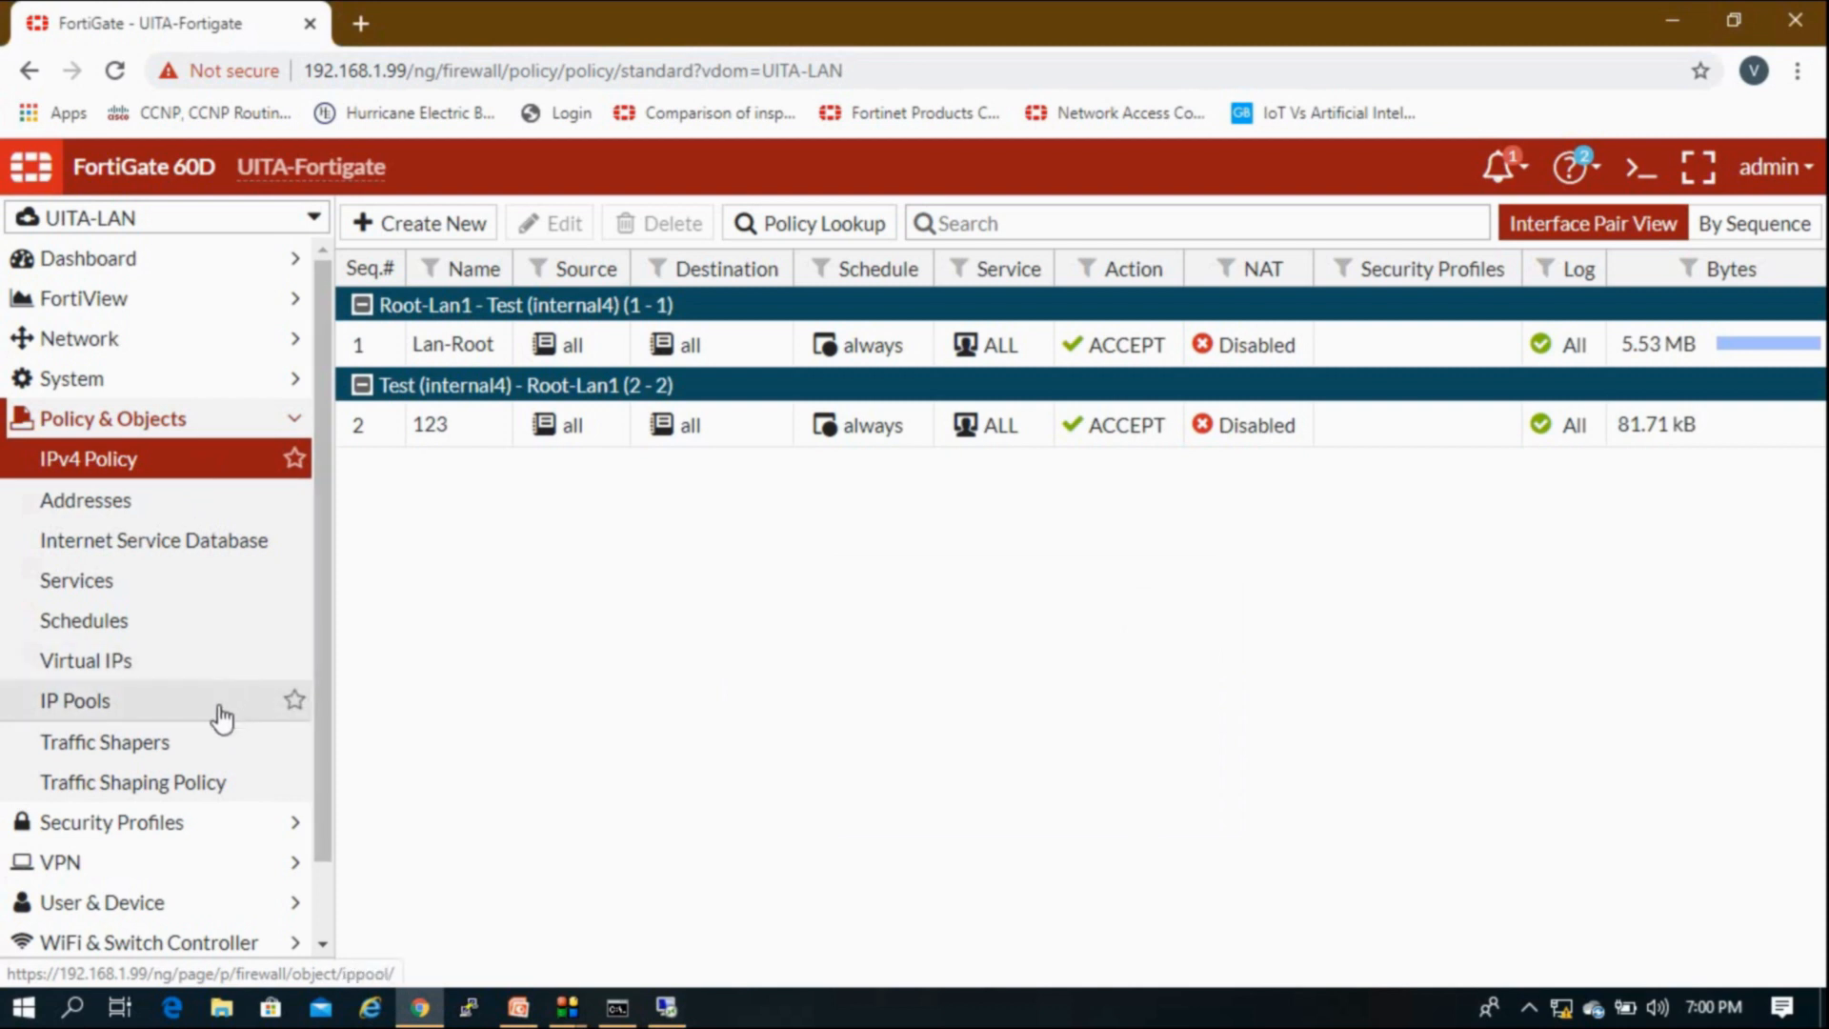
Step: Switch the FortiGate virtual domain to UITA-LAN
{"action": "left_click", "coordinate": [181, 420]}
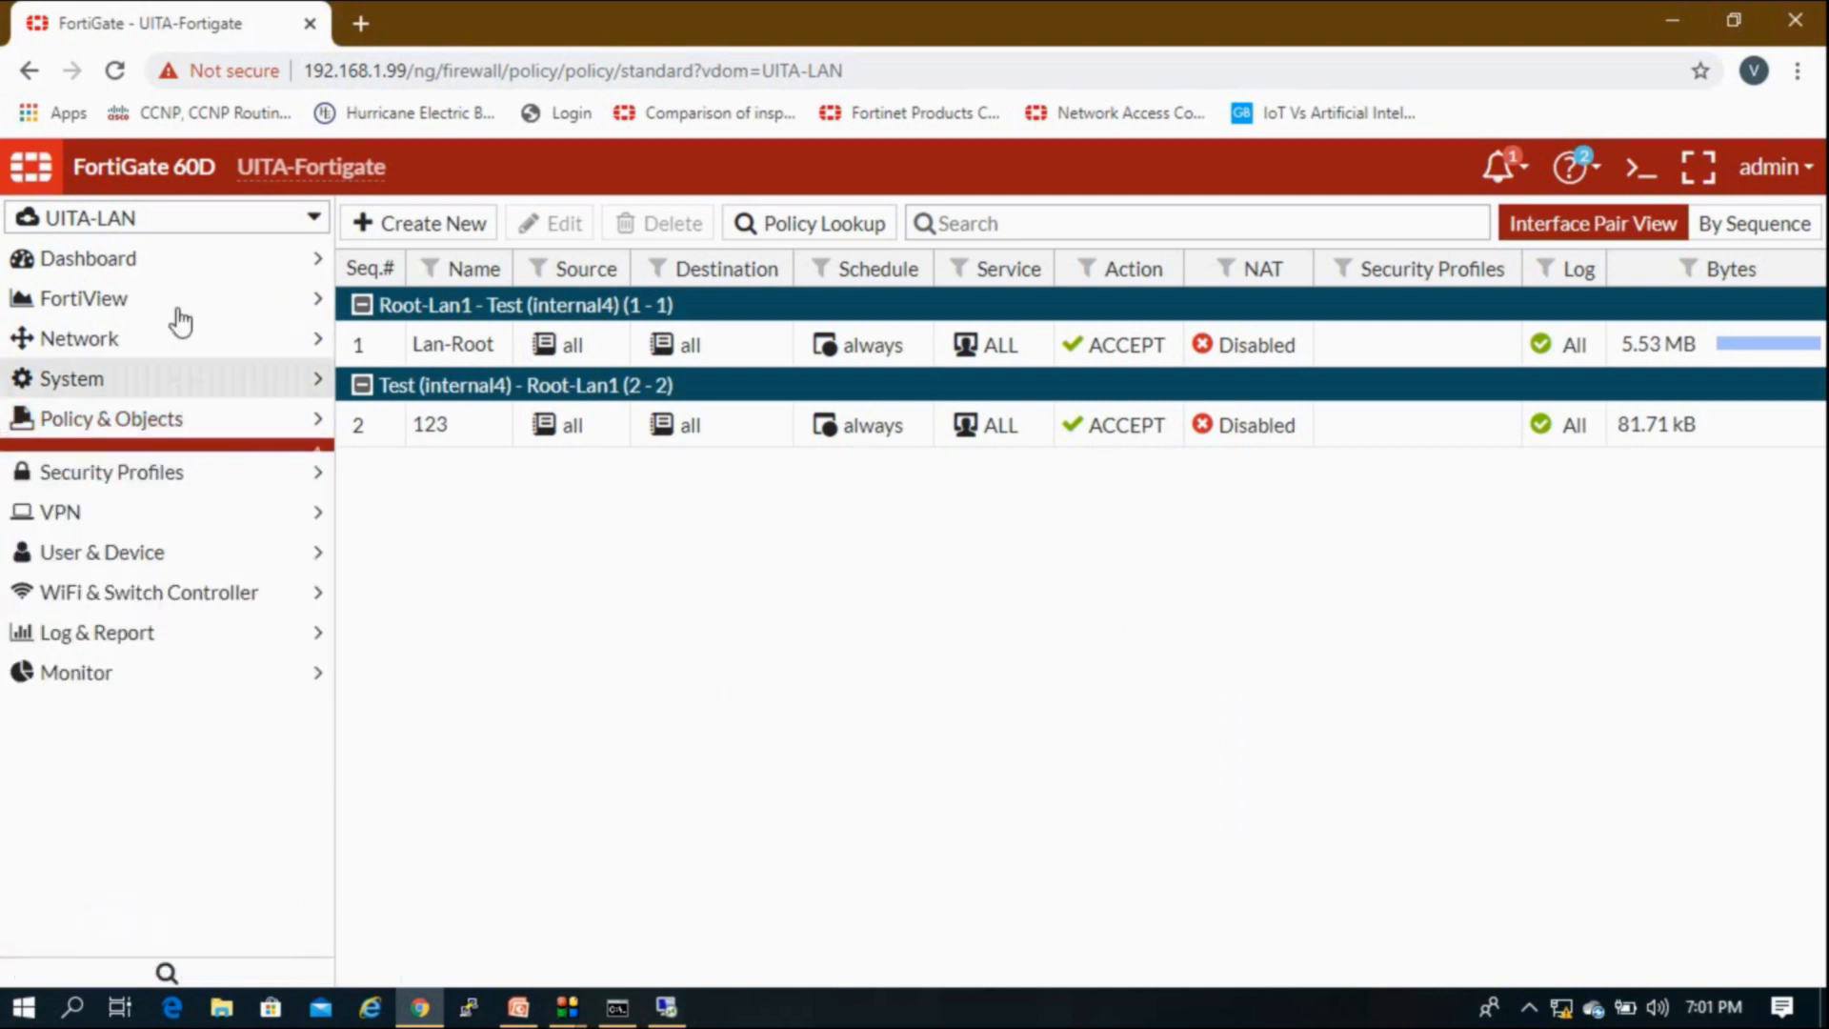
{"action": "left_click", "coordinate": [176, 229]}
{"action": "left_click", "coordinate": [143, 329]}
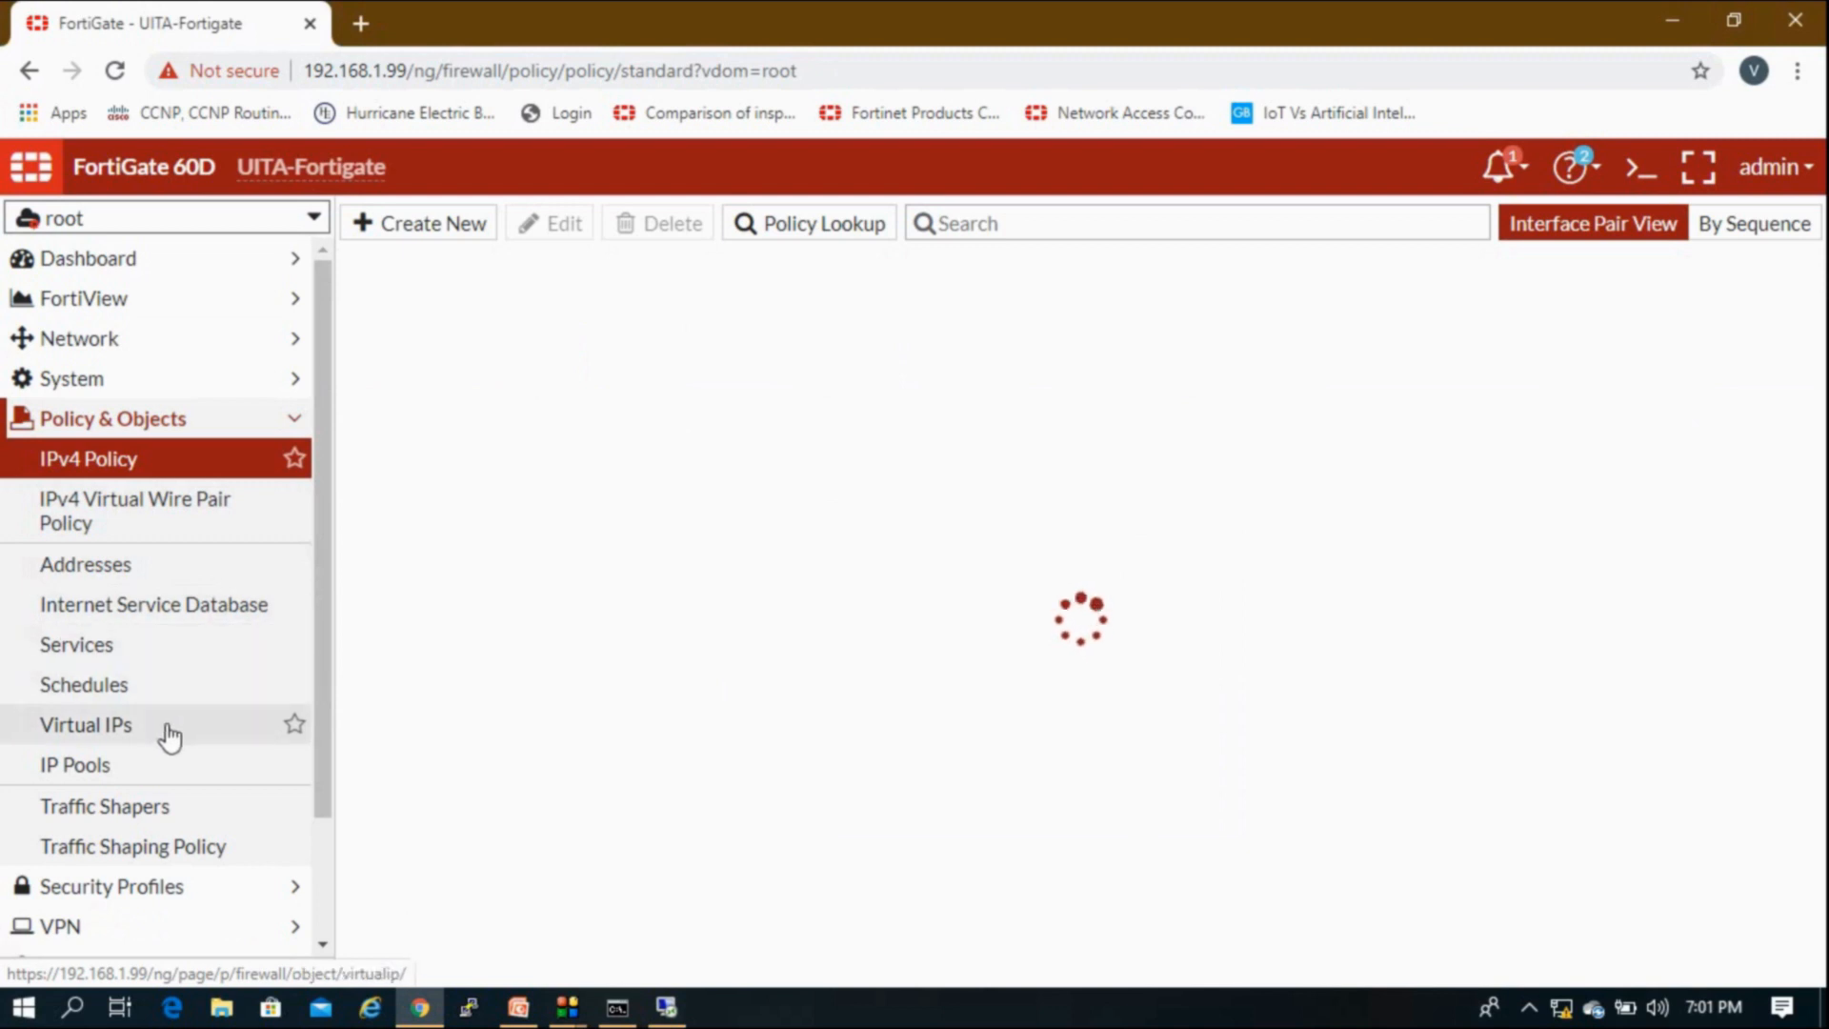
{"action": "left_click", "coordinate": [175, 229]}
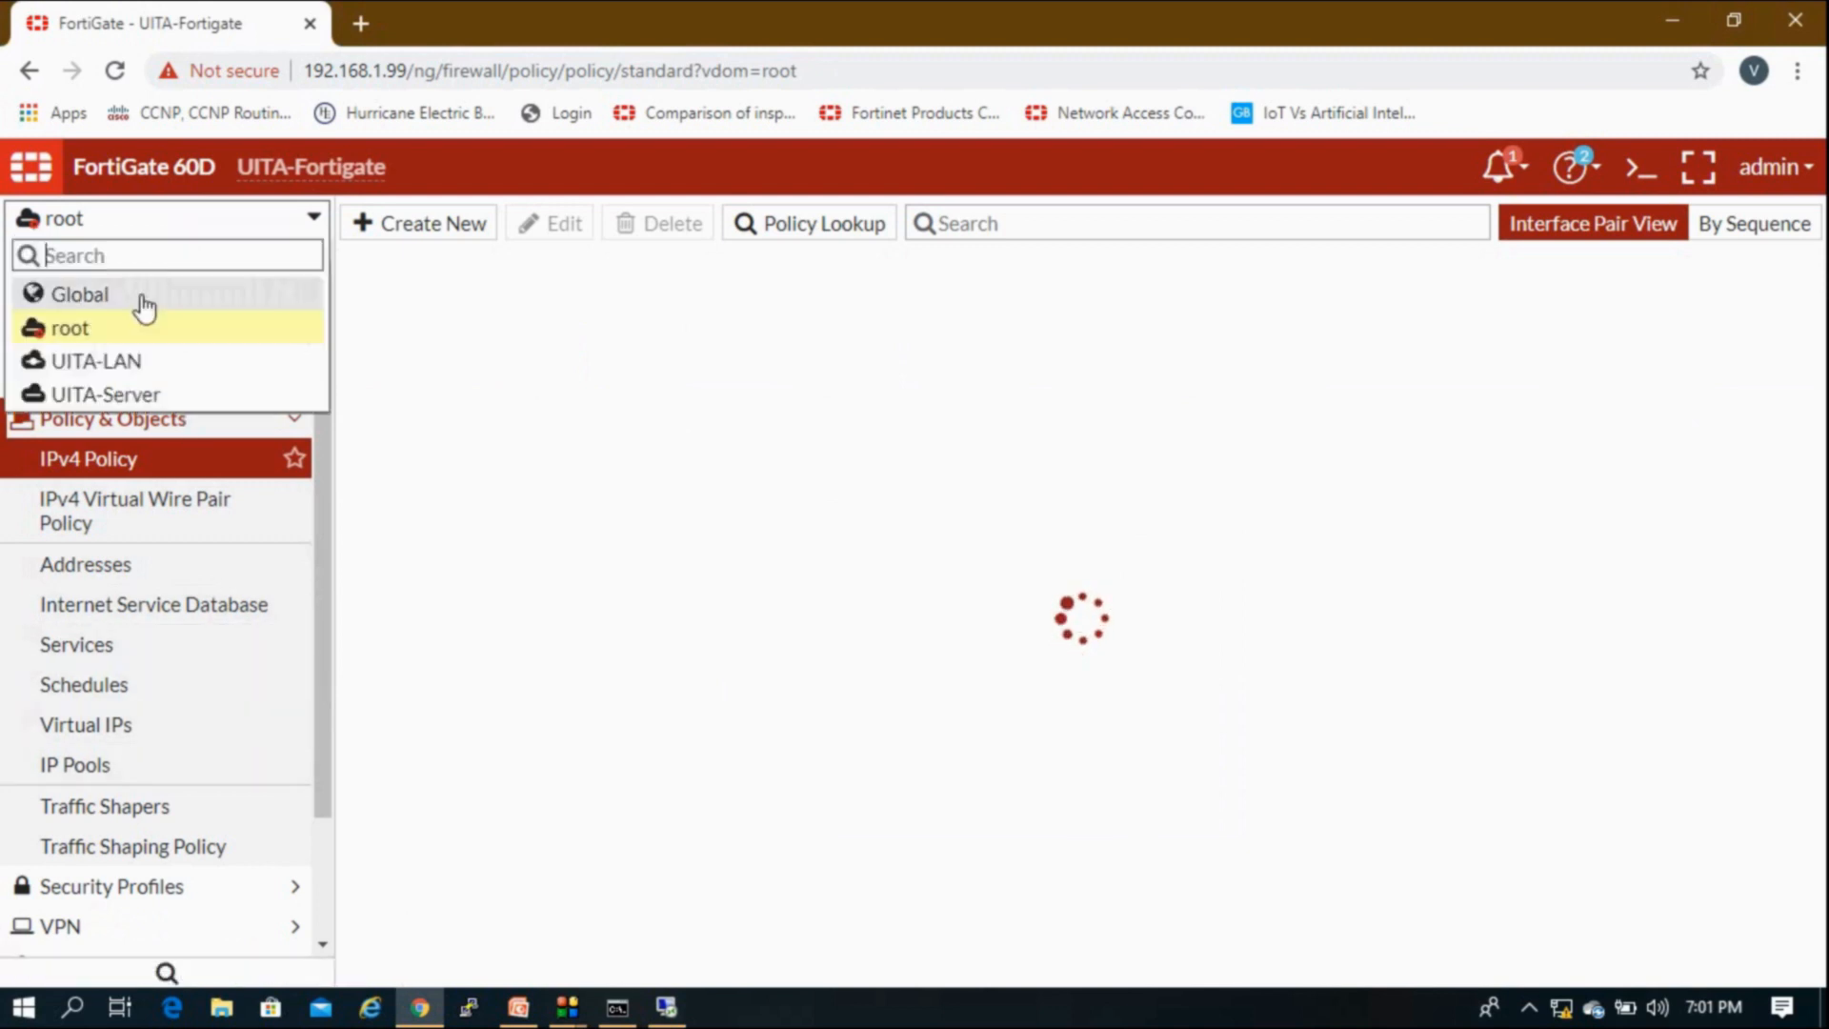
{"action": "left_click", "coordinate": [127, 363]}
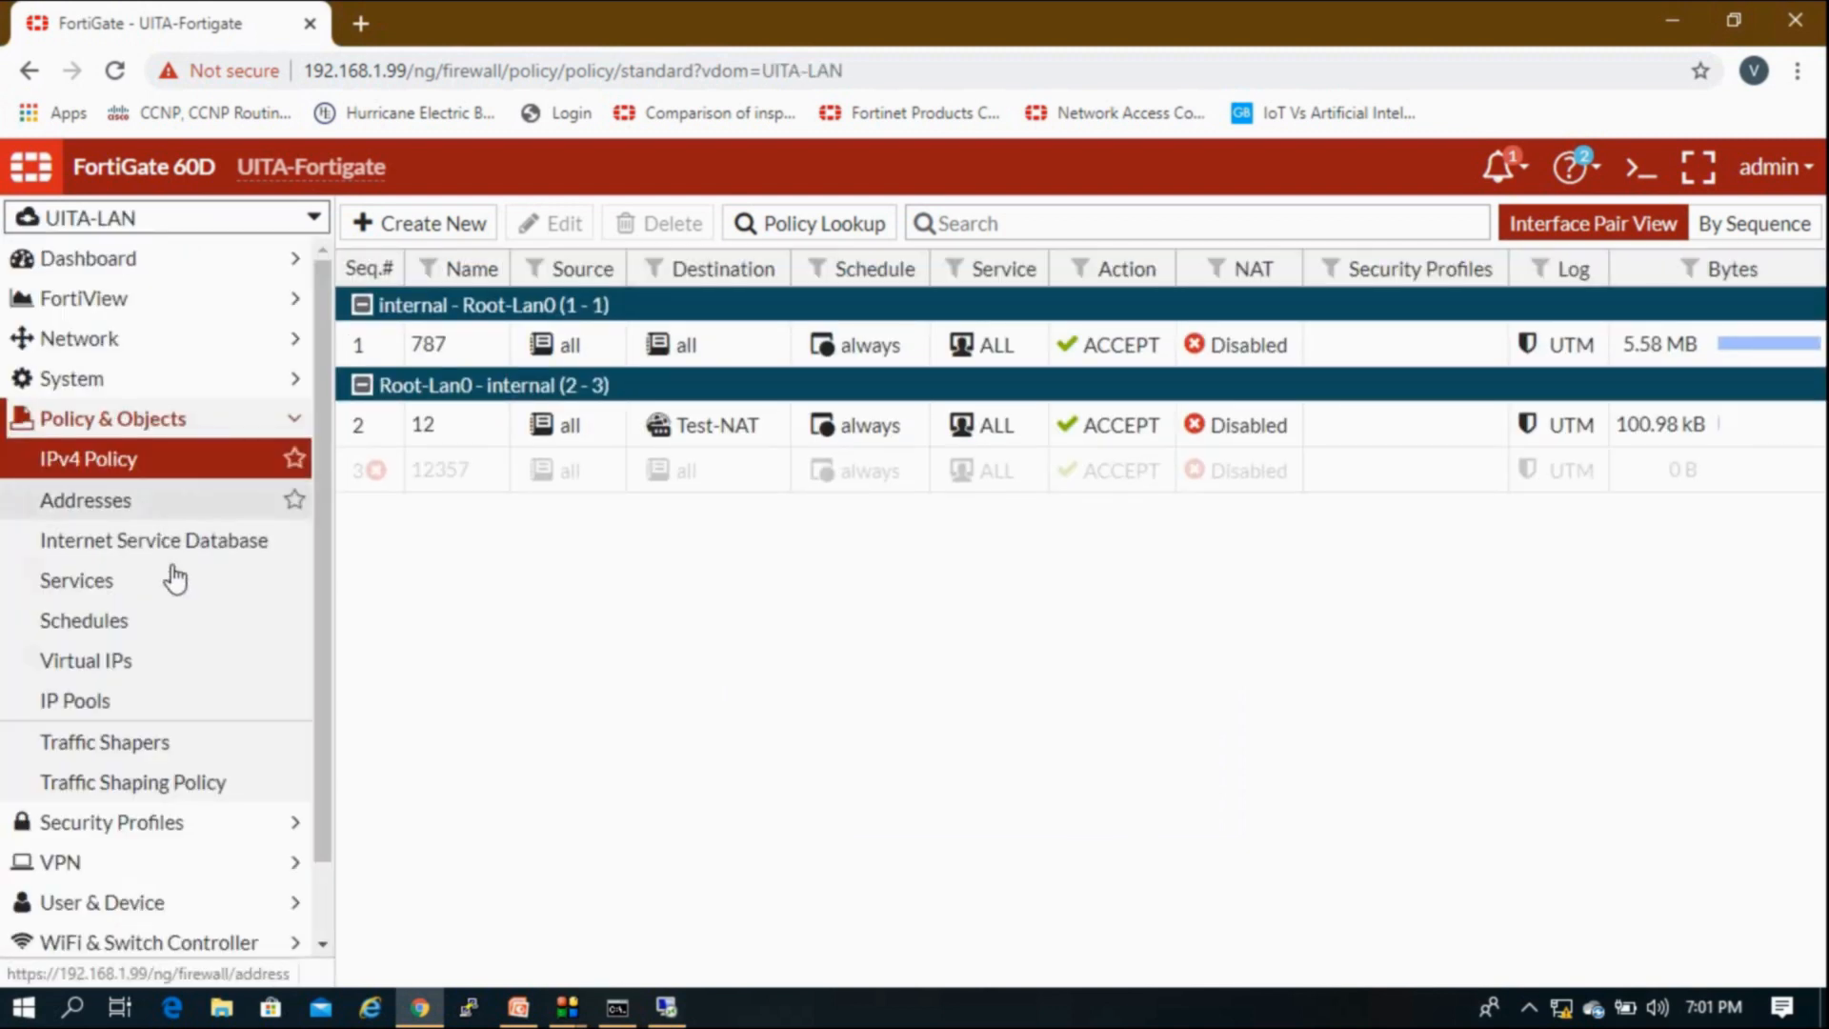
Step: Create overload IP pool 20.20.20.2 with range 20.20.20.2–20.20.20.2, then return to the IPv4 policies
{"action": "left_click", "coordinate": [141, 703]}
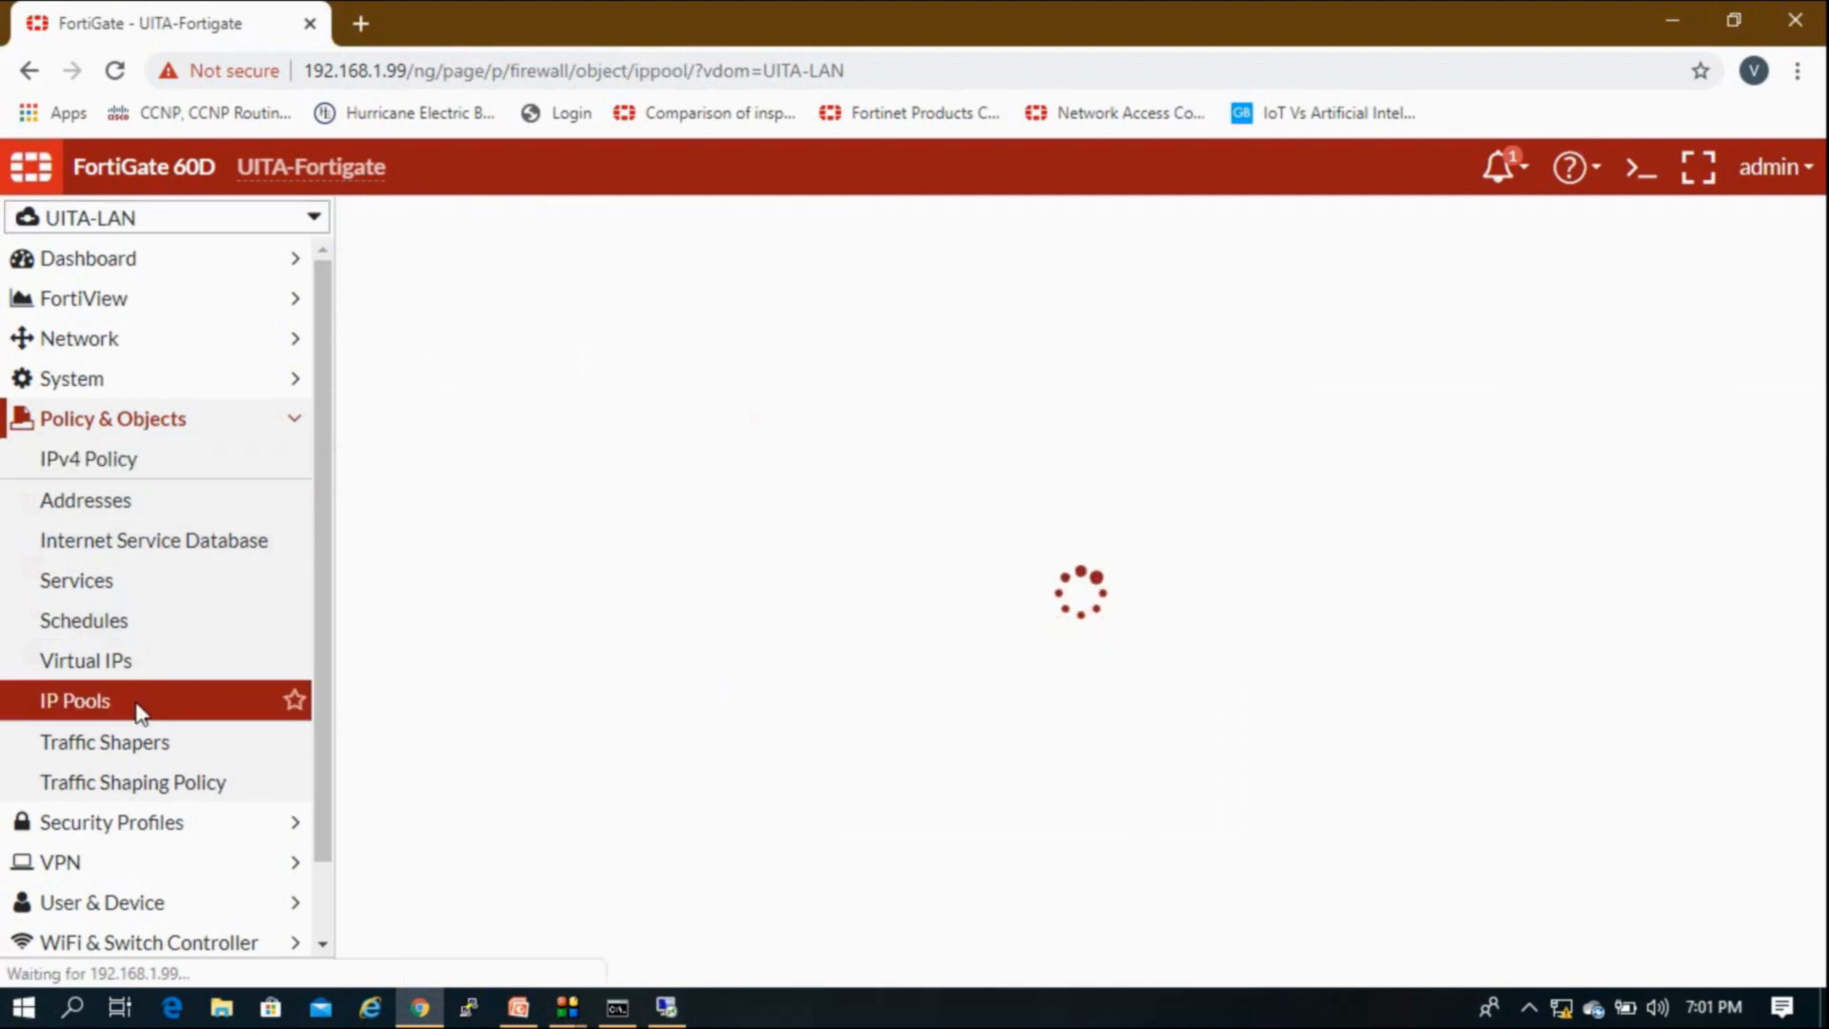
{"action": "left_click", "coordinate": [449, 218]}
{"action": "left_click", "coordinate": [657, 275]}
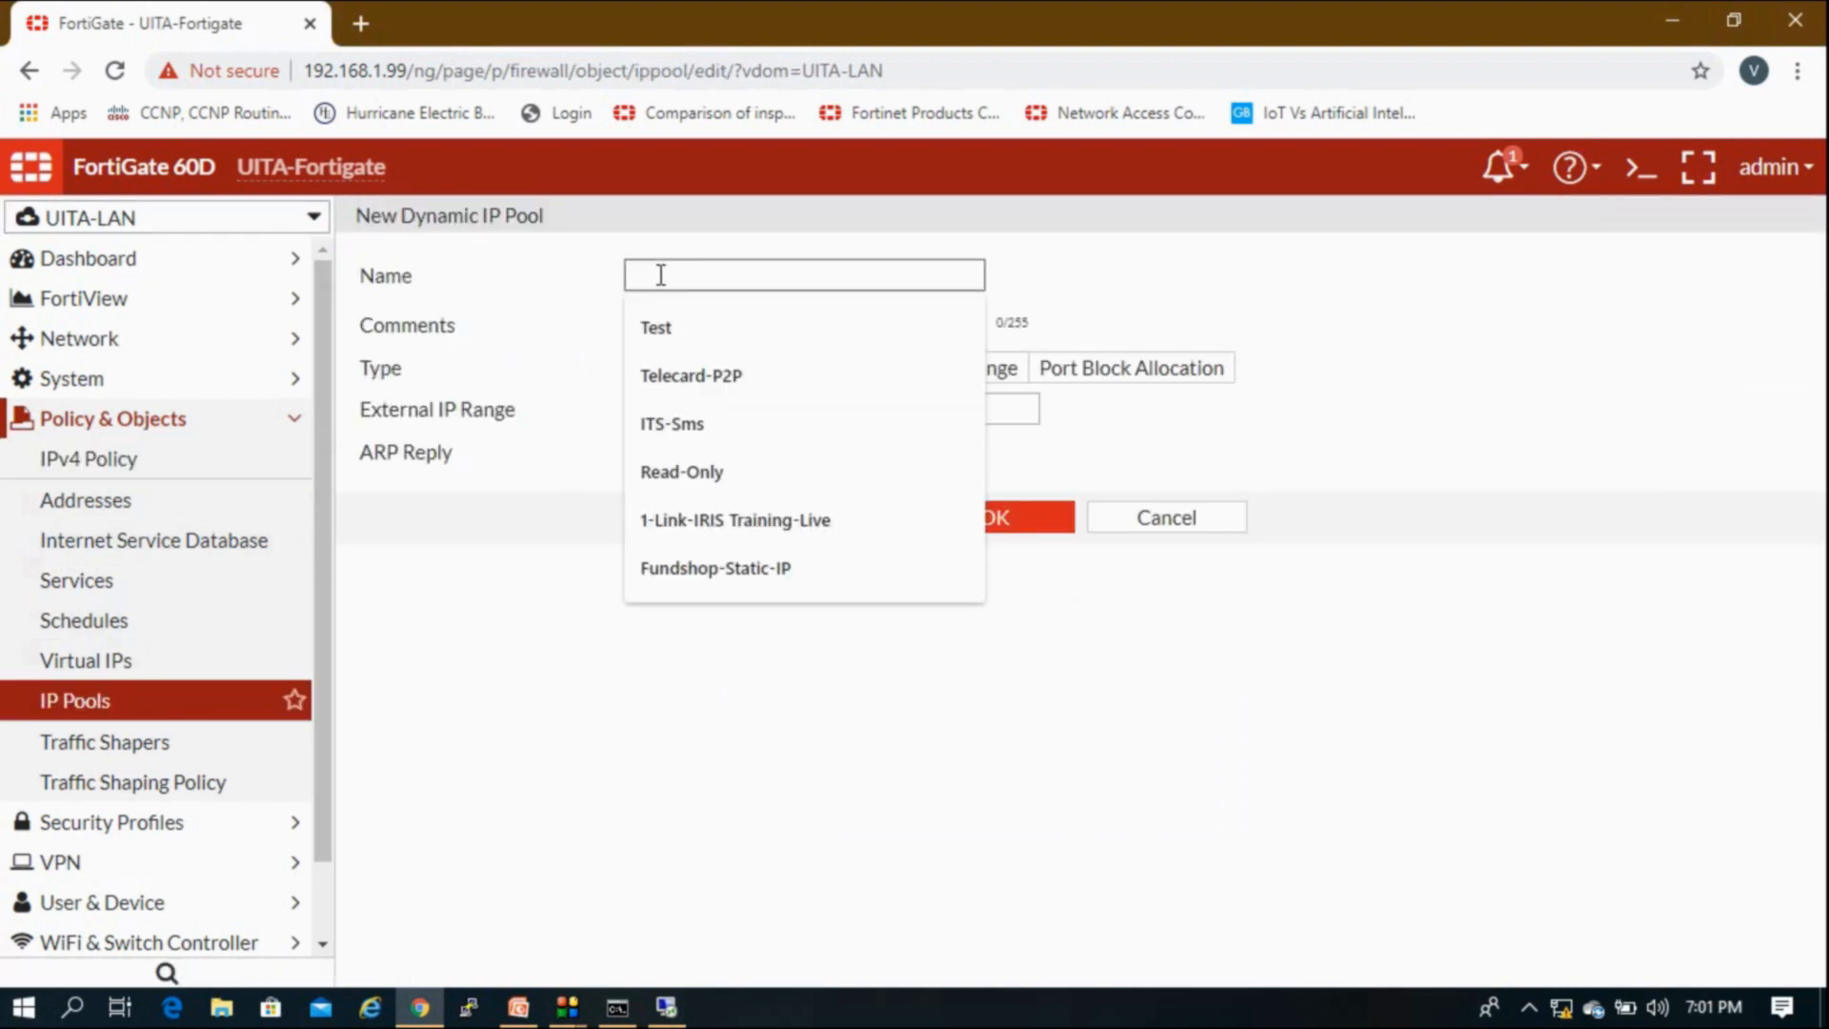
{"action": "type", "text": "20.20.20."}
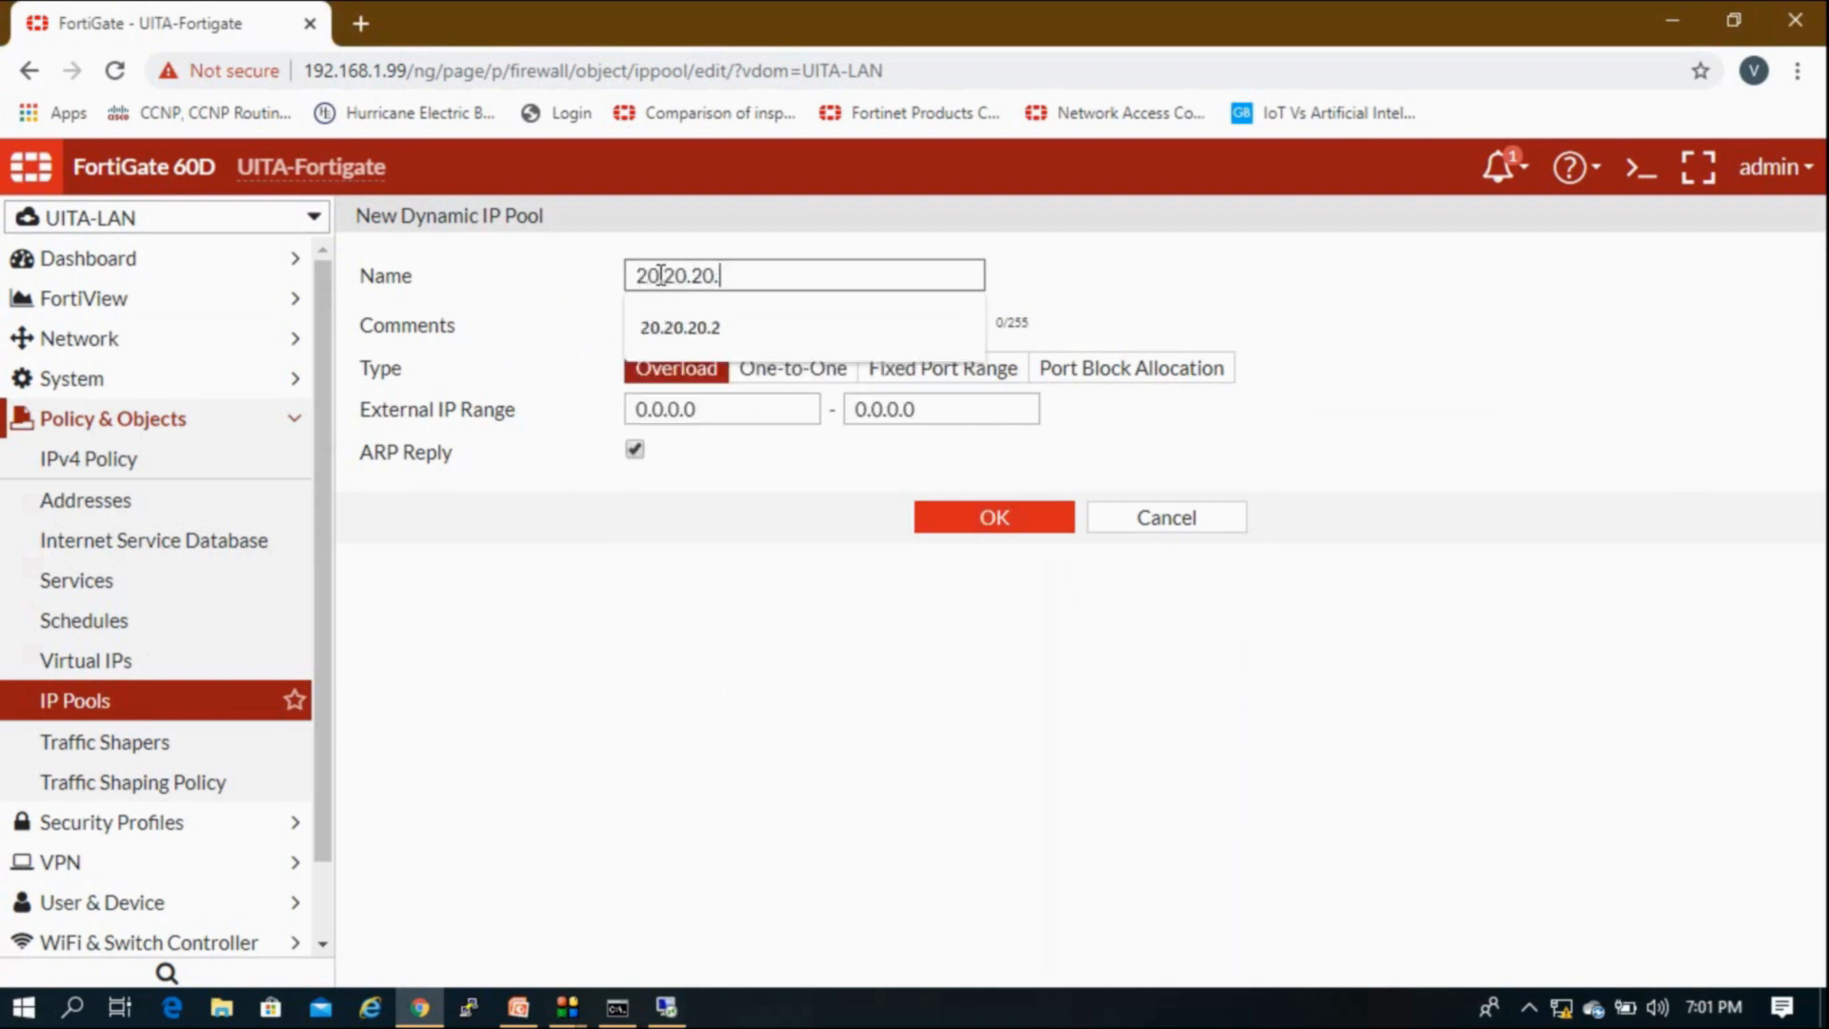
{"action": "type", "text": "2"}
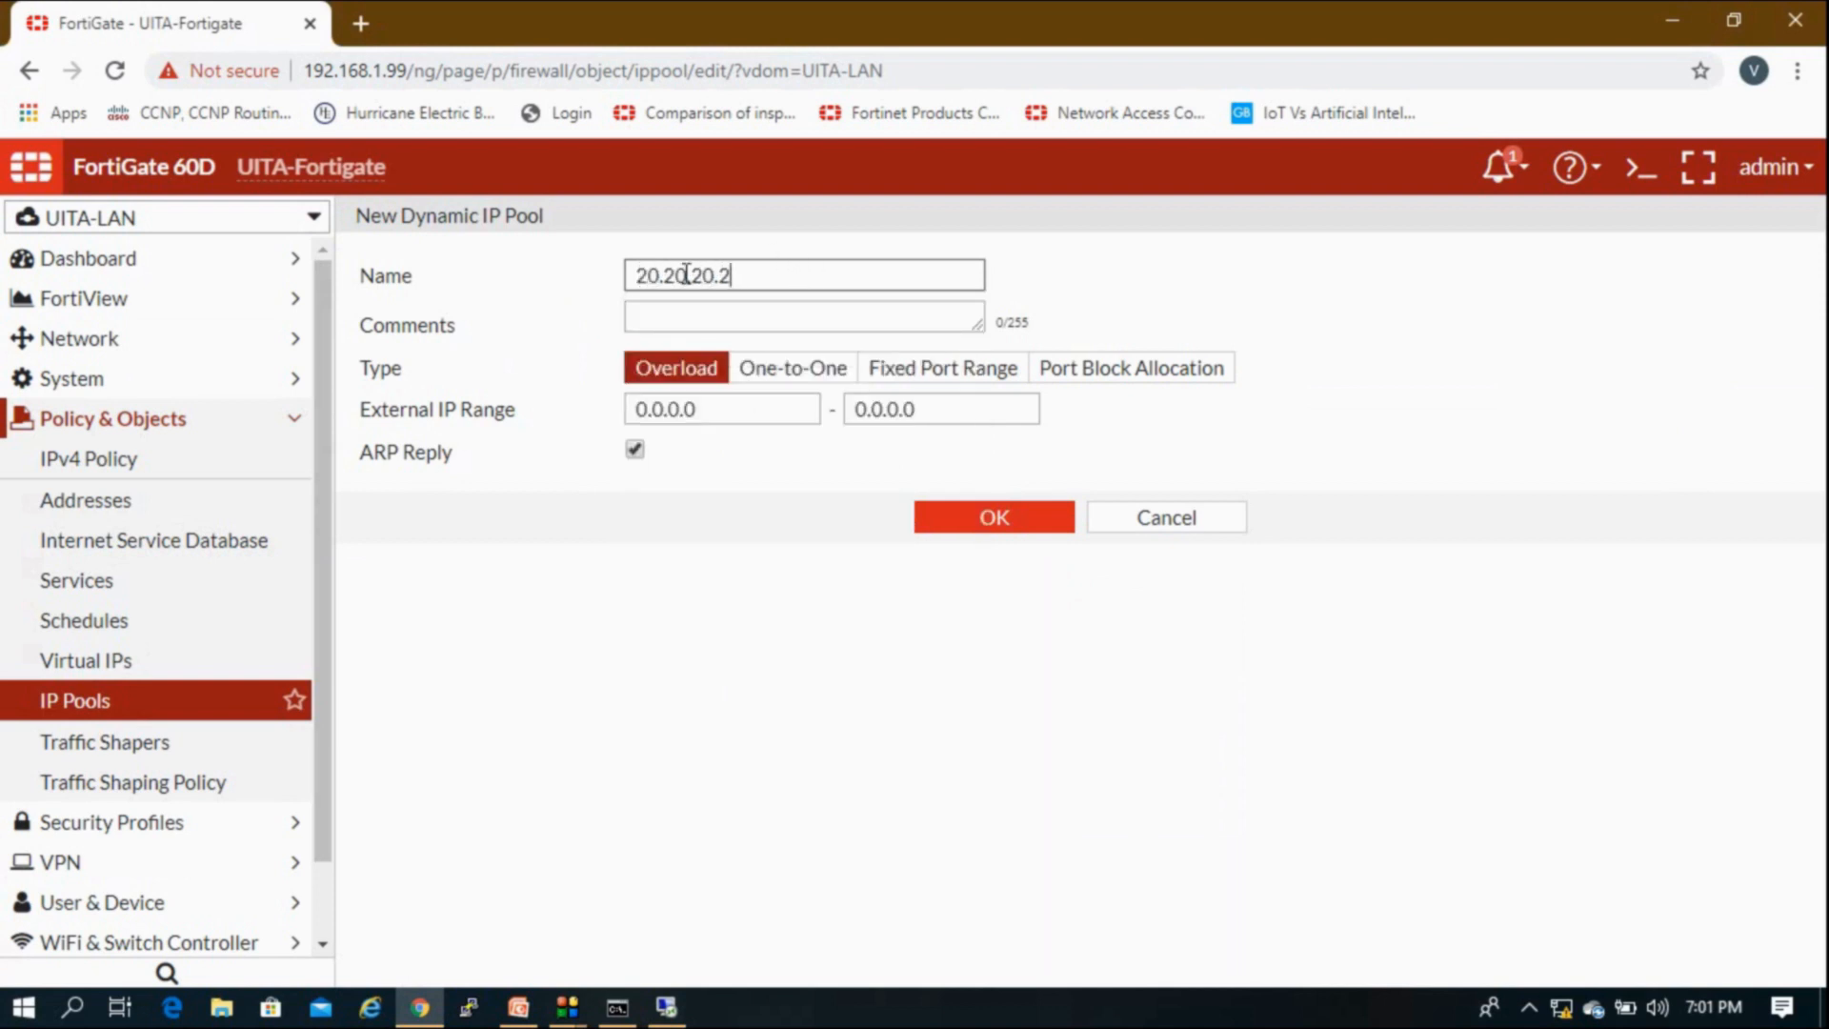
{"action": "key", "text": "ctrl+a"}
{"action": "key", "text": "ctrl+c"}
{"action": "left_click_drag", "start_coordinate": [717, 416], "coordinate": [503, 381]}
{"action": "key", "text": "ctrl+v"}
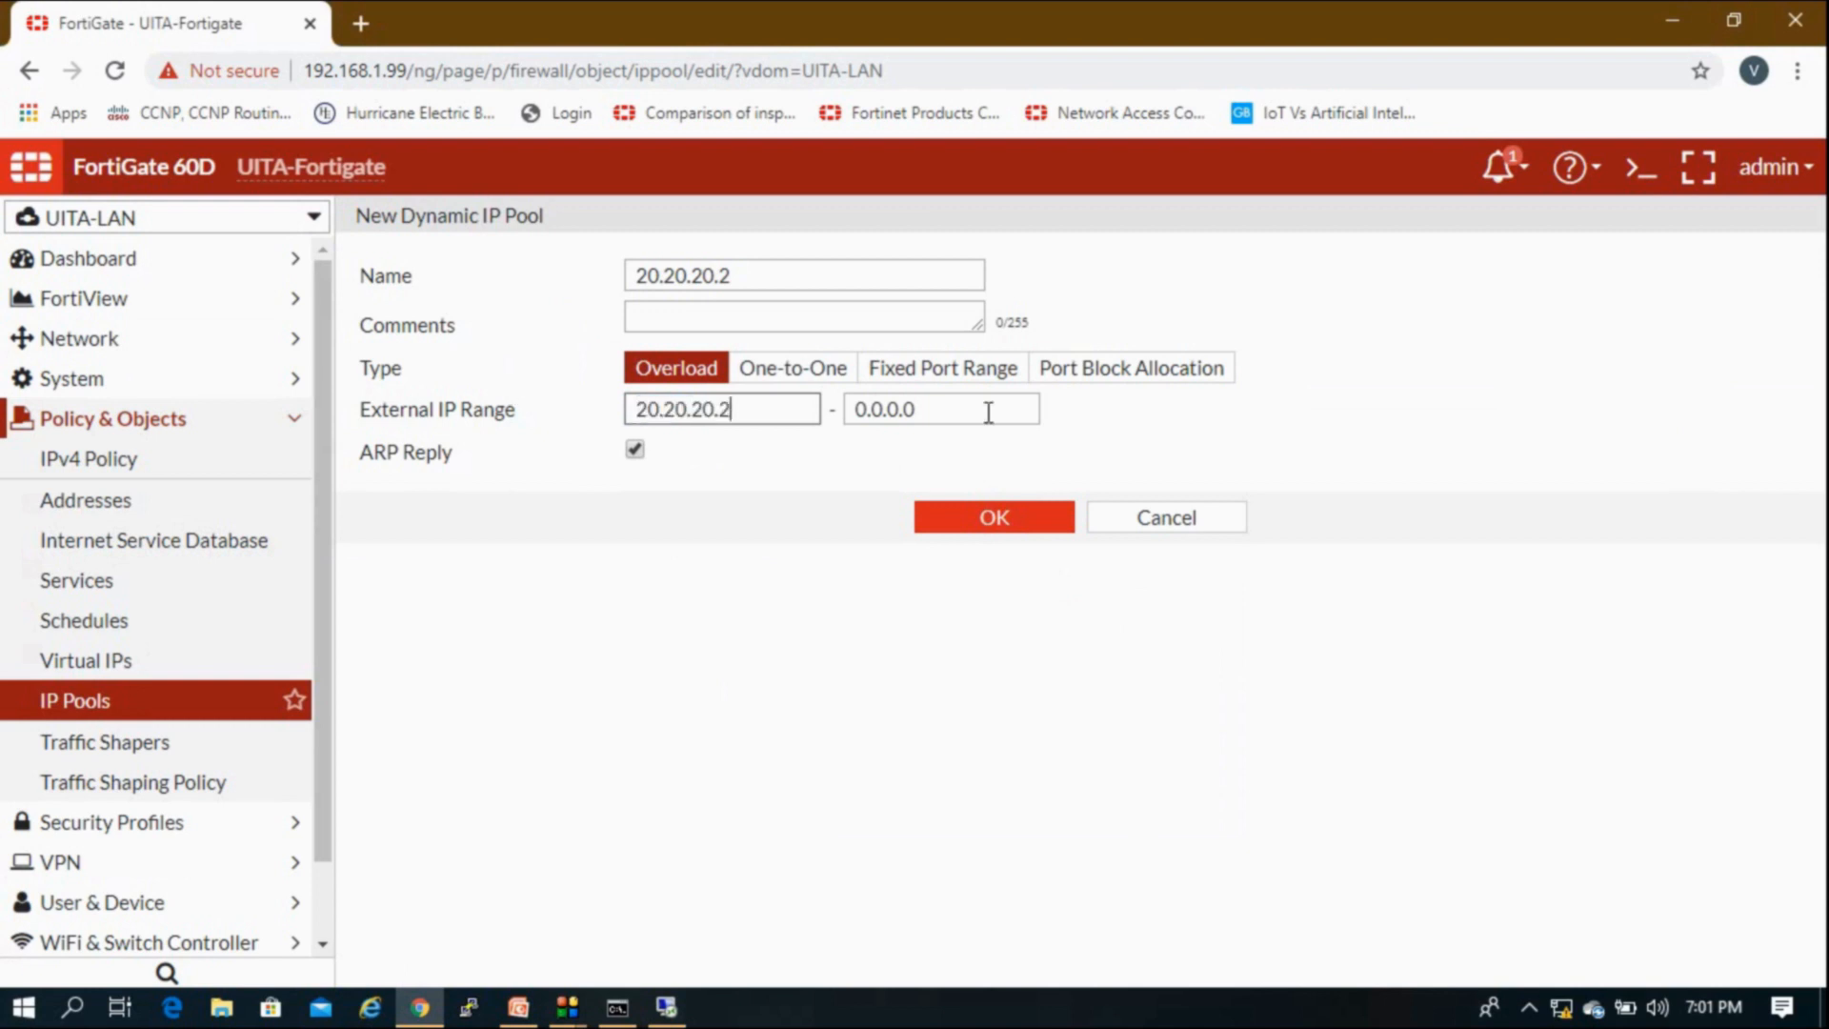
{"action": "left_click_drag", "start_coordinate": [943, 408], "coordinate": [392, 438]}
{"action": "key", "text": "ctrl+v"}
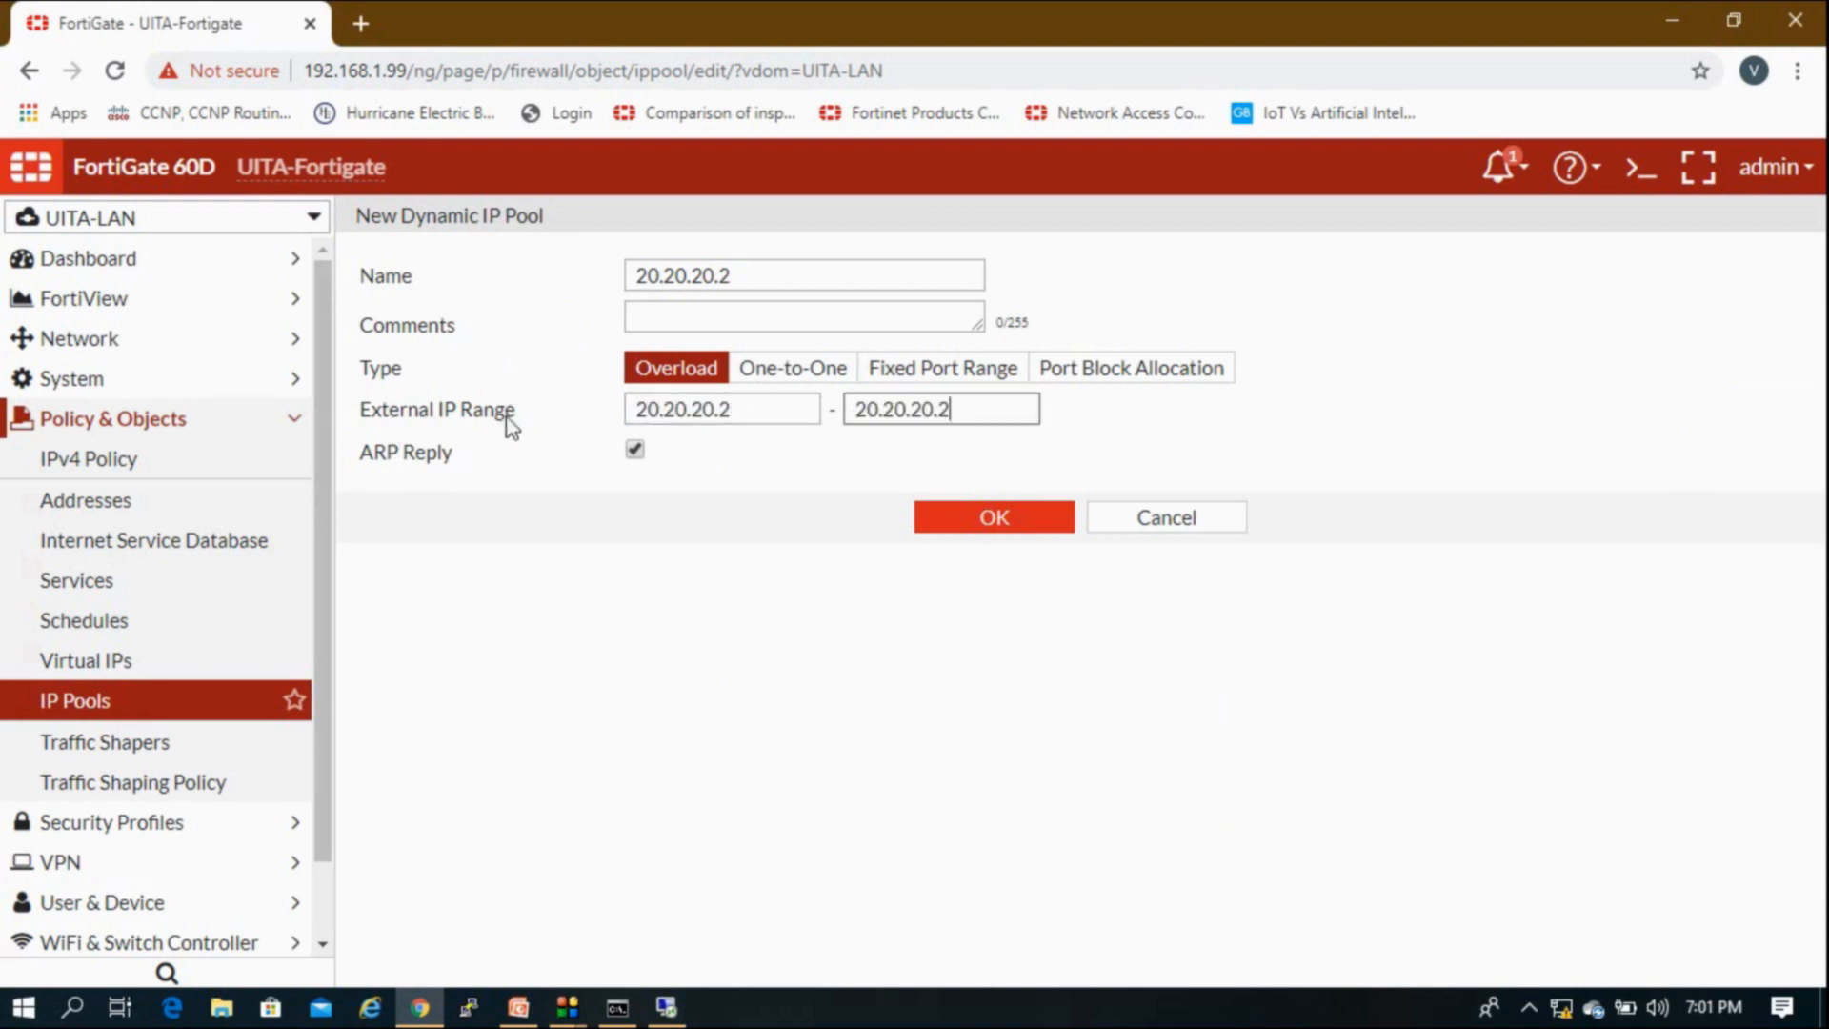
{"action": "left_click", "coordinate": [917, 520]}
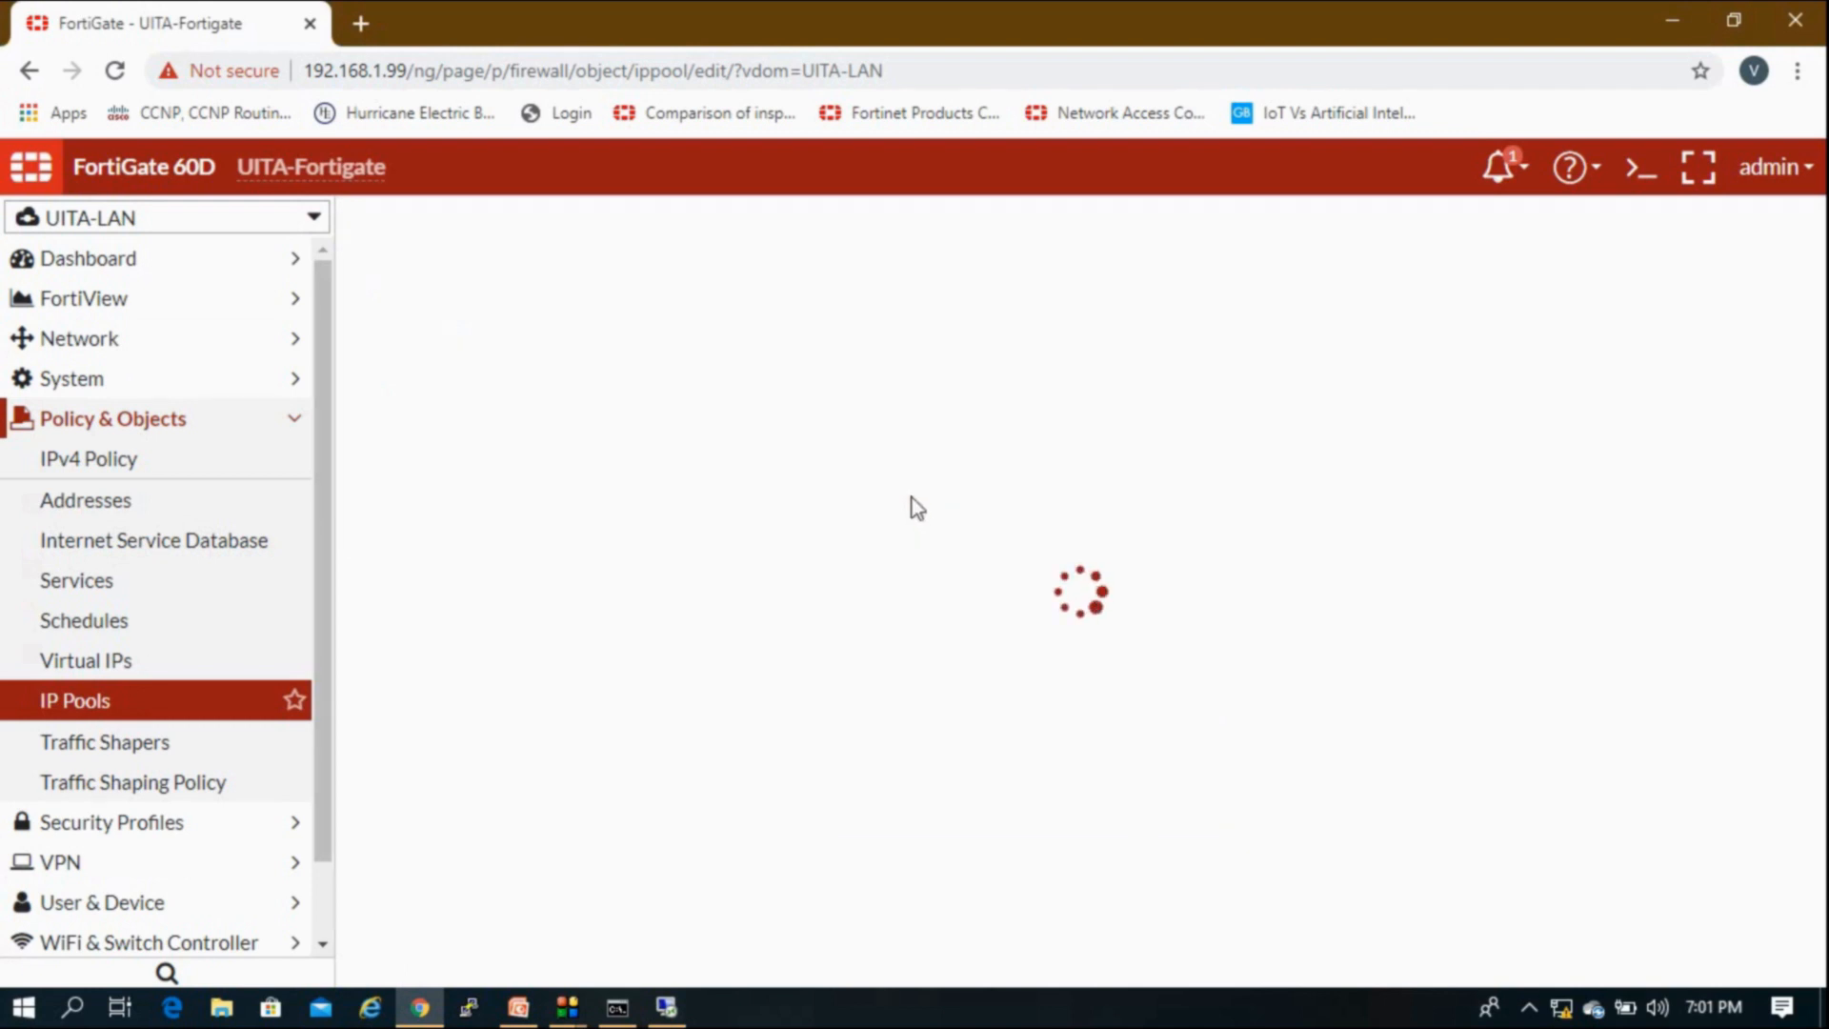
{"action": "left_click", "coordinate": [443, 305]}
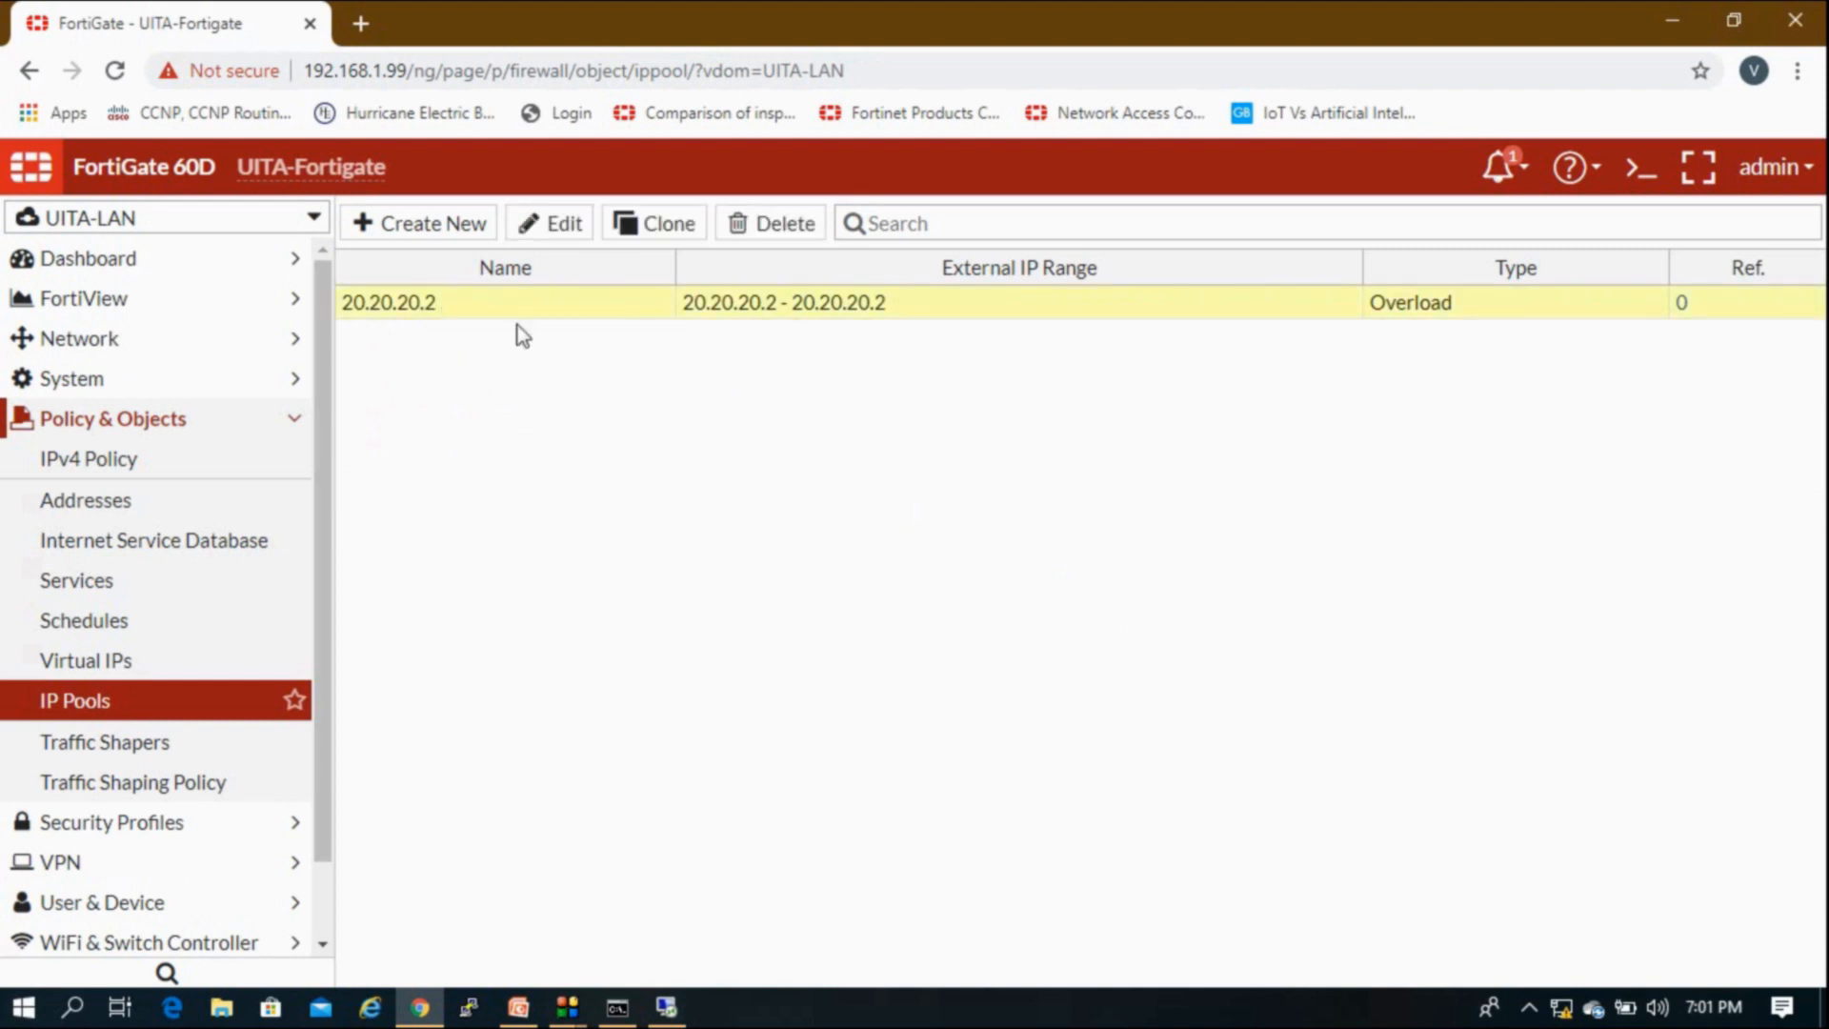
{"action": "left_click", "coordinate": [185, 474]}
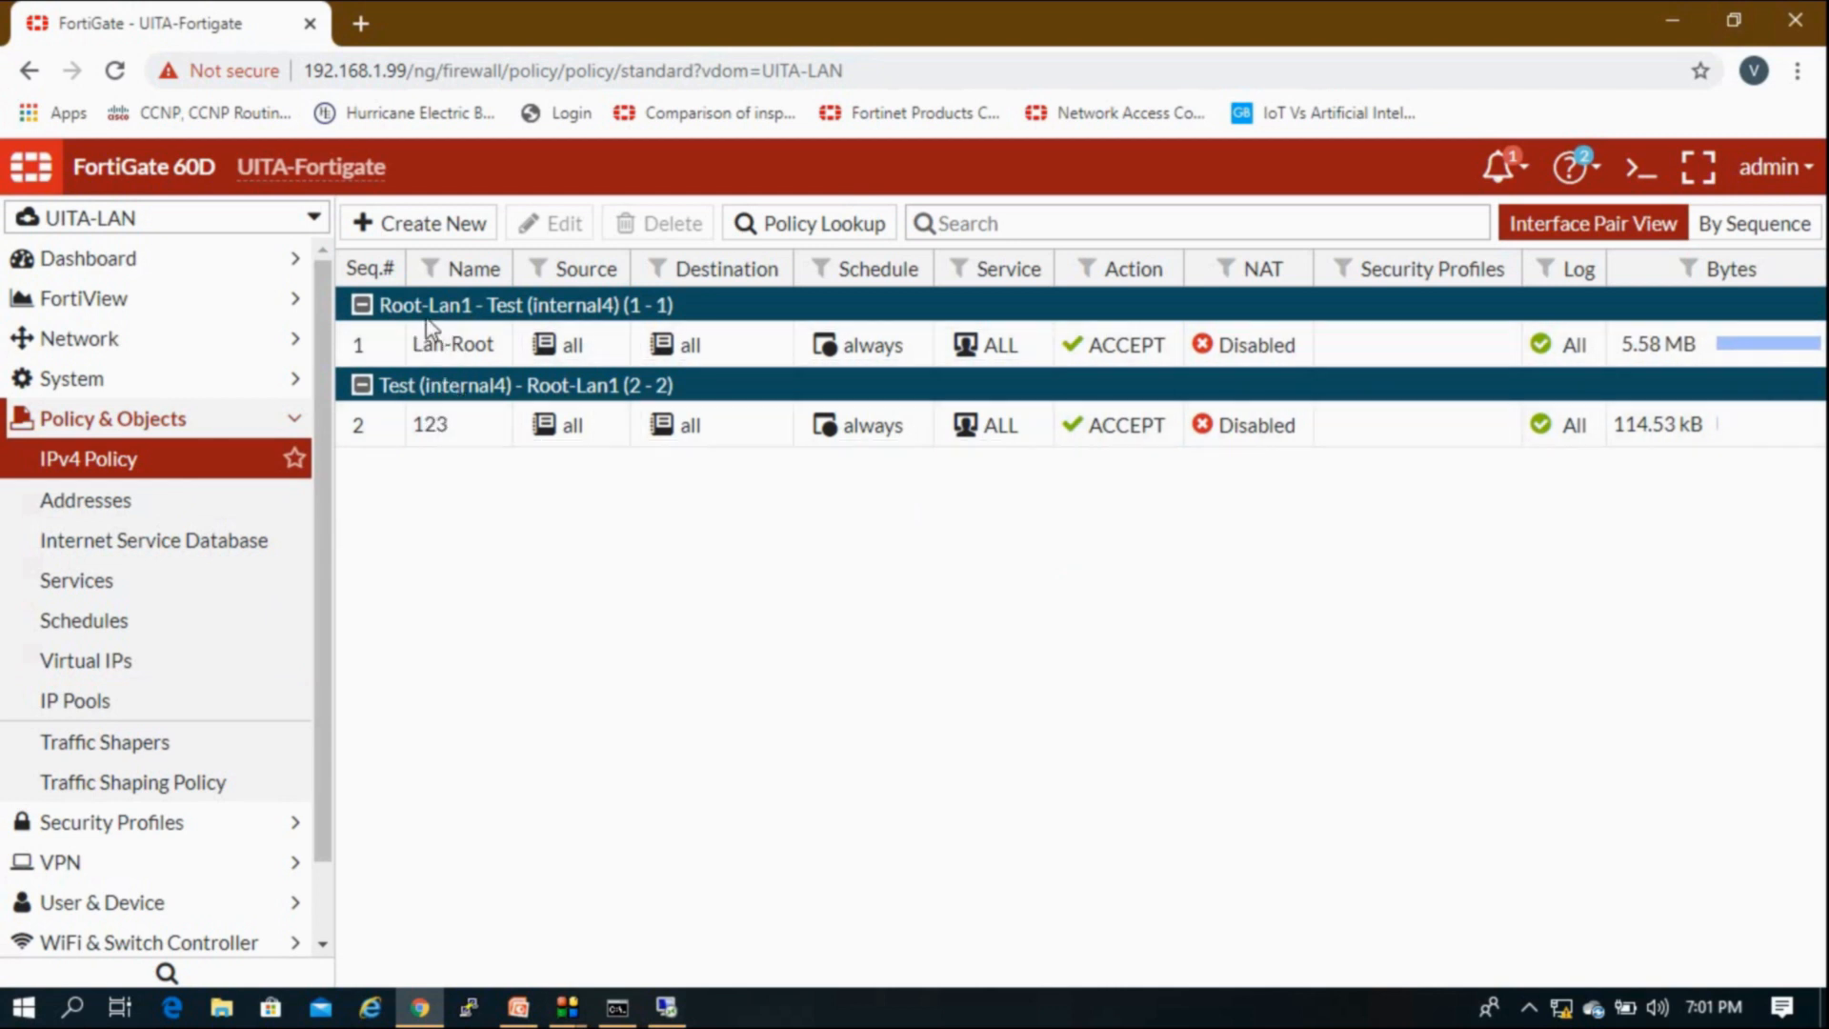
Step: Enable NAT on policy 123 using dynamic IP pool 20.20.20.2 and save the policy
{"action": "double_click", "coordinate": [429, 429]}
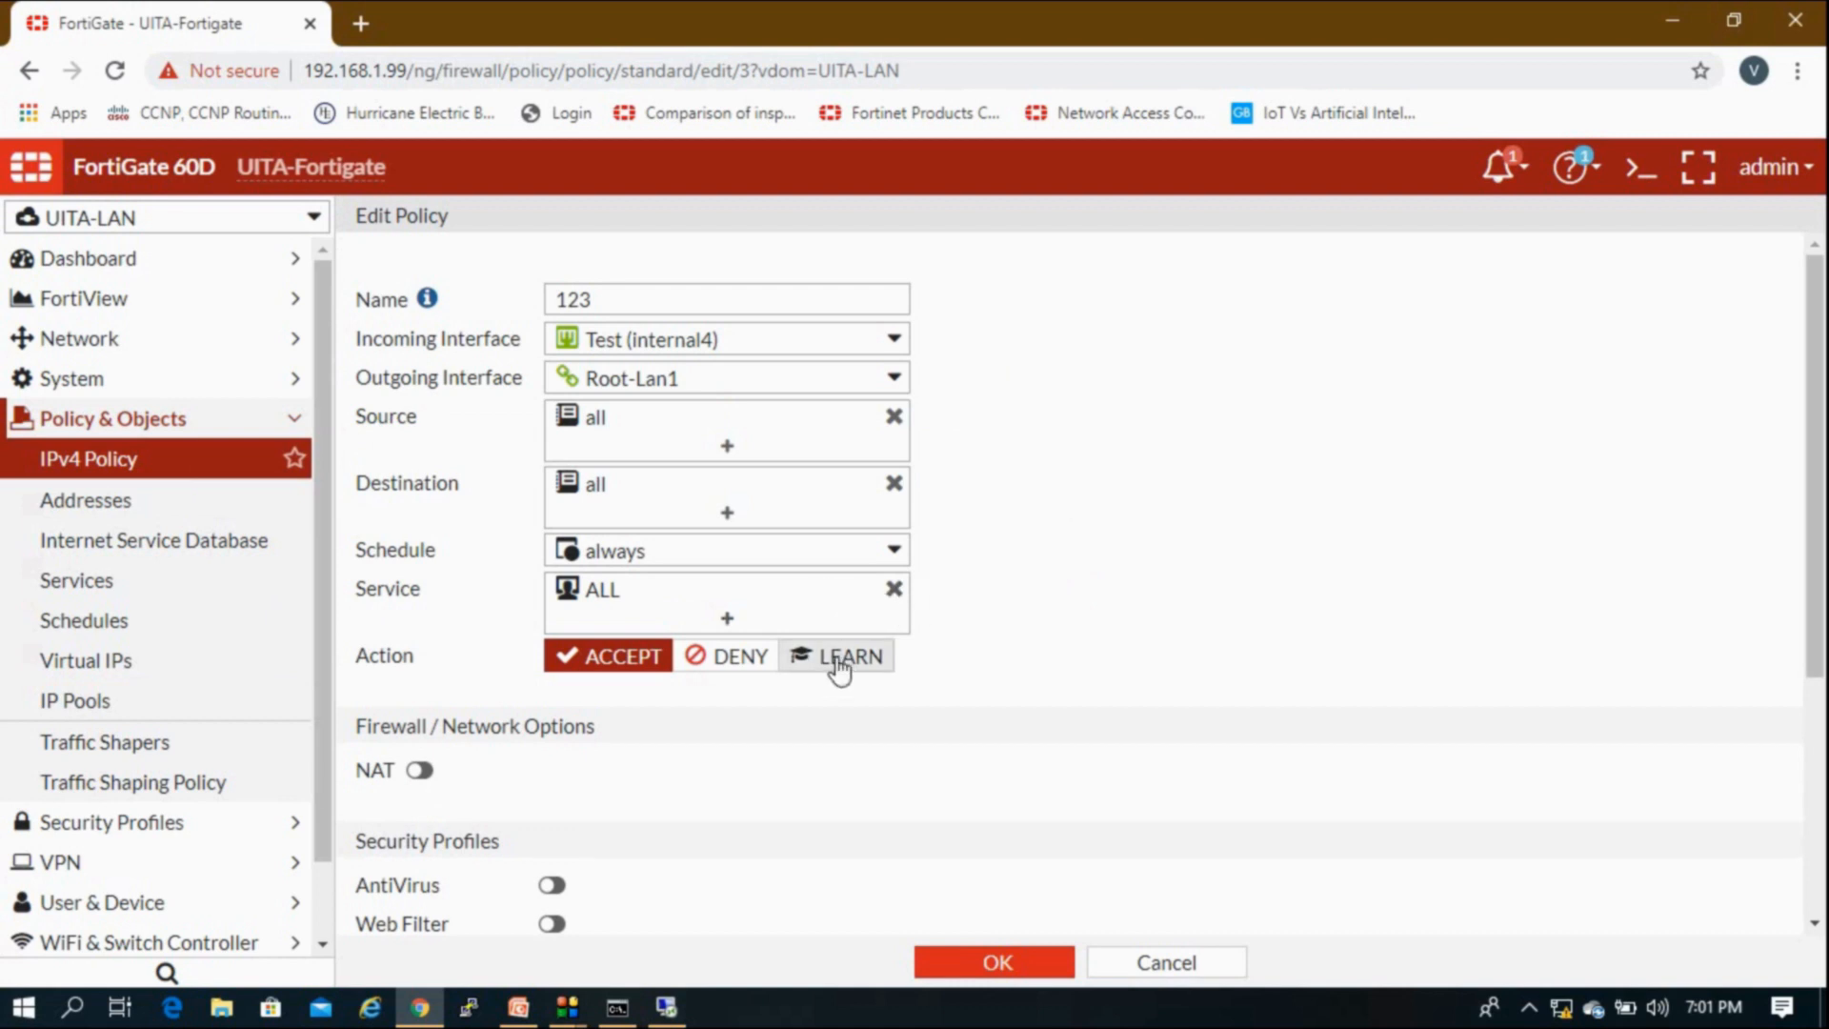
{"action": "left_click", "coordinate": [421, 772]}
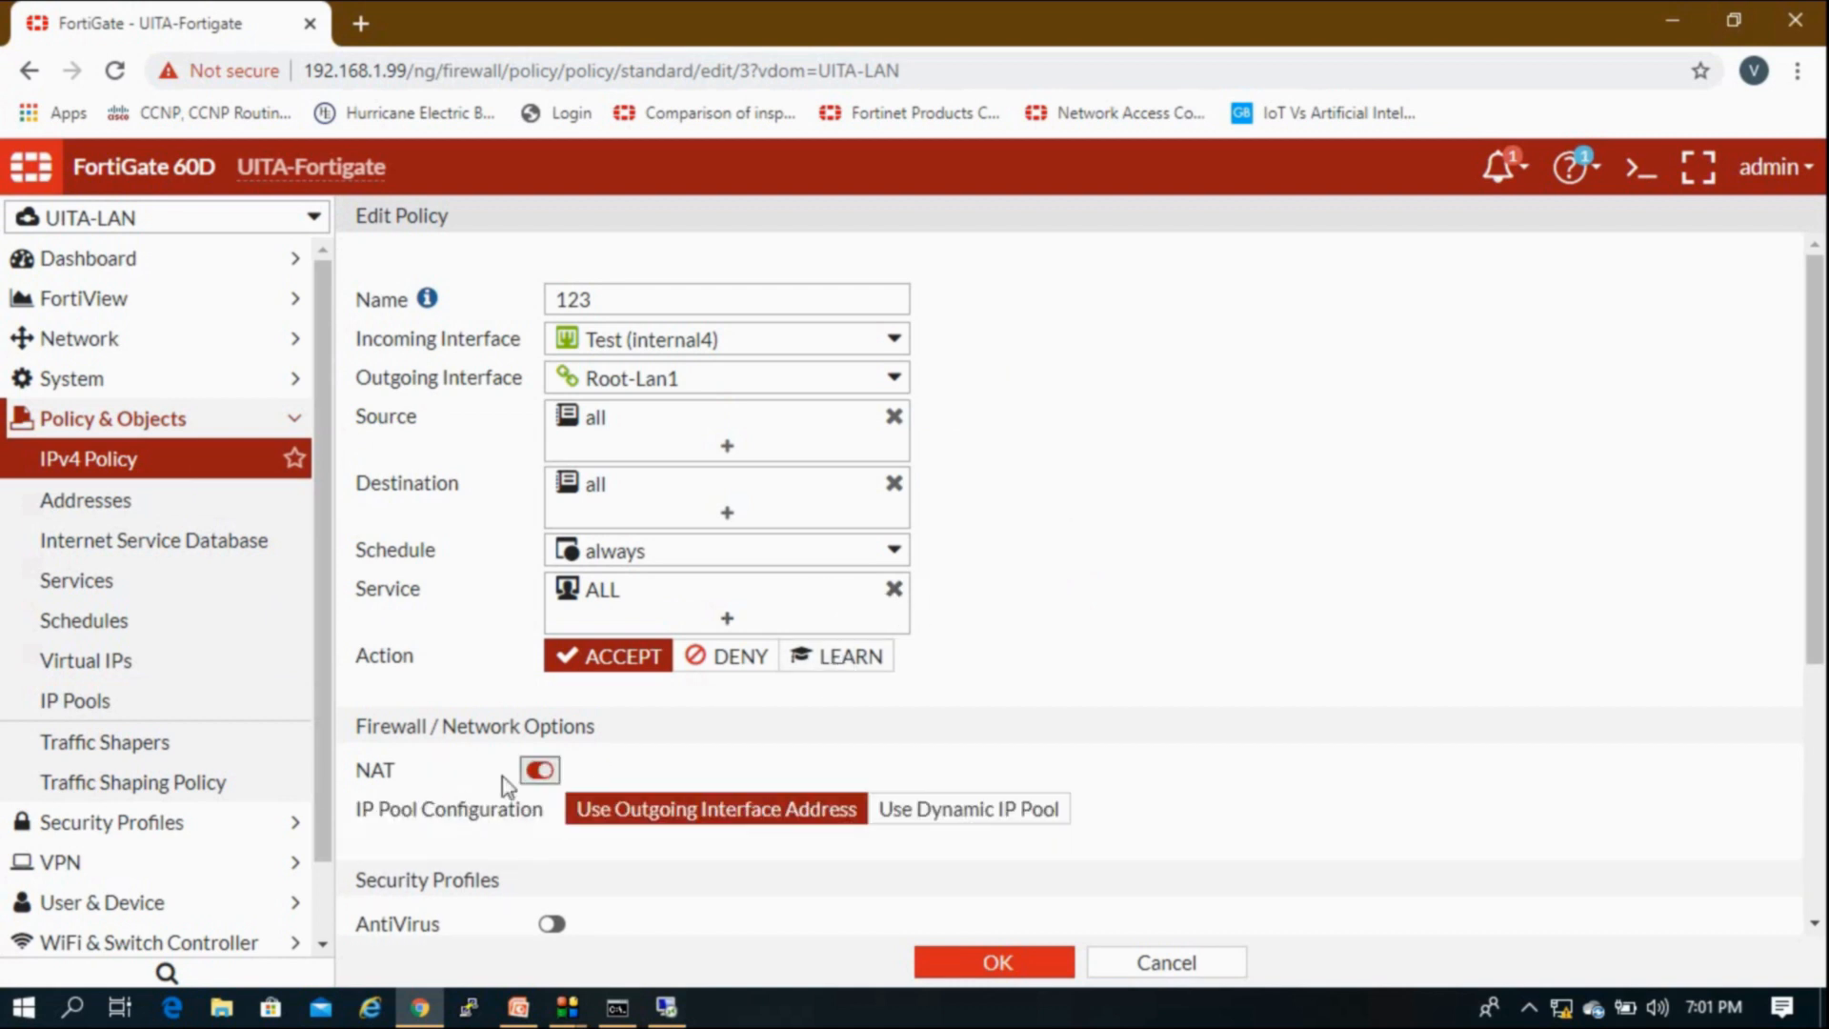
{"action": "scroll", "coordinate": [552, 814], "scroll_direction": "down", "scroll_amount": 3}
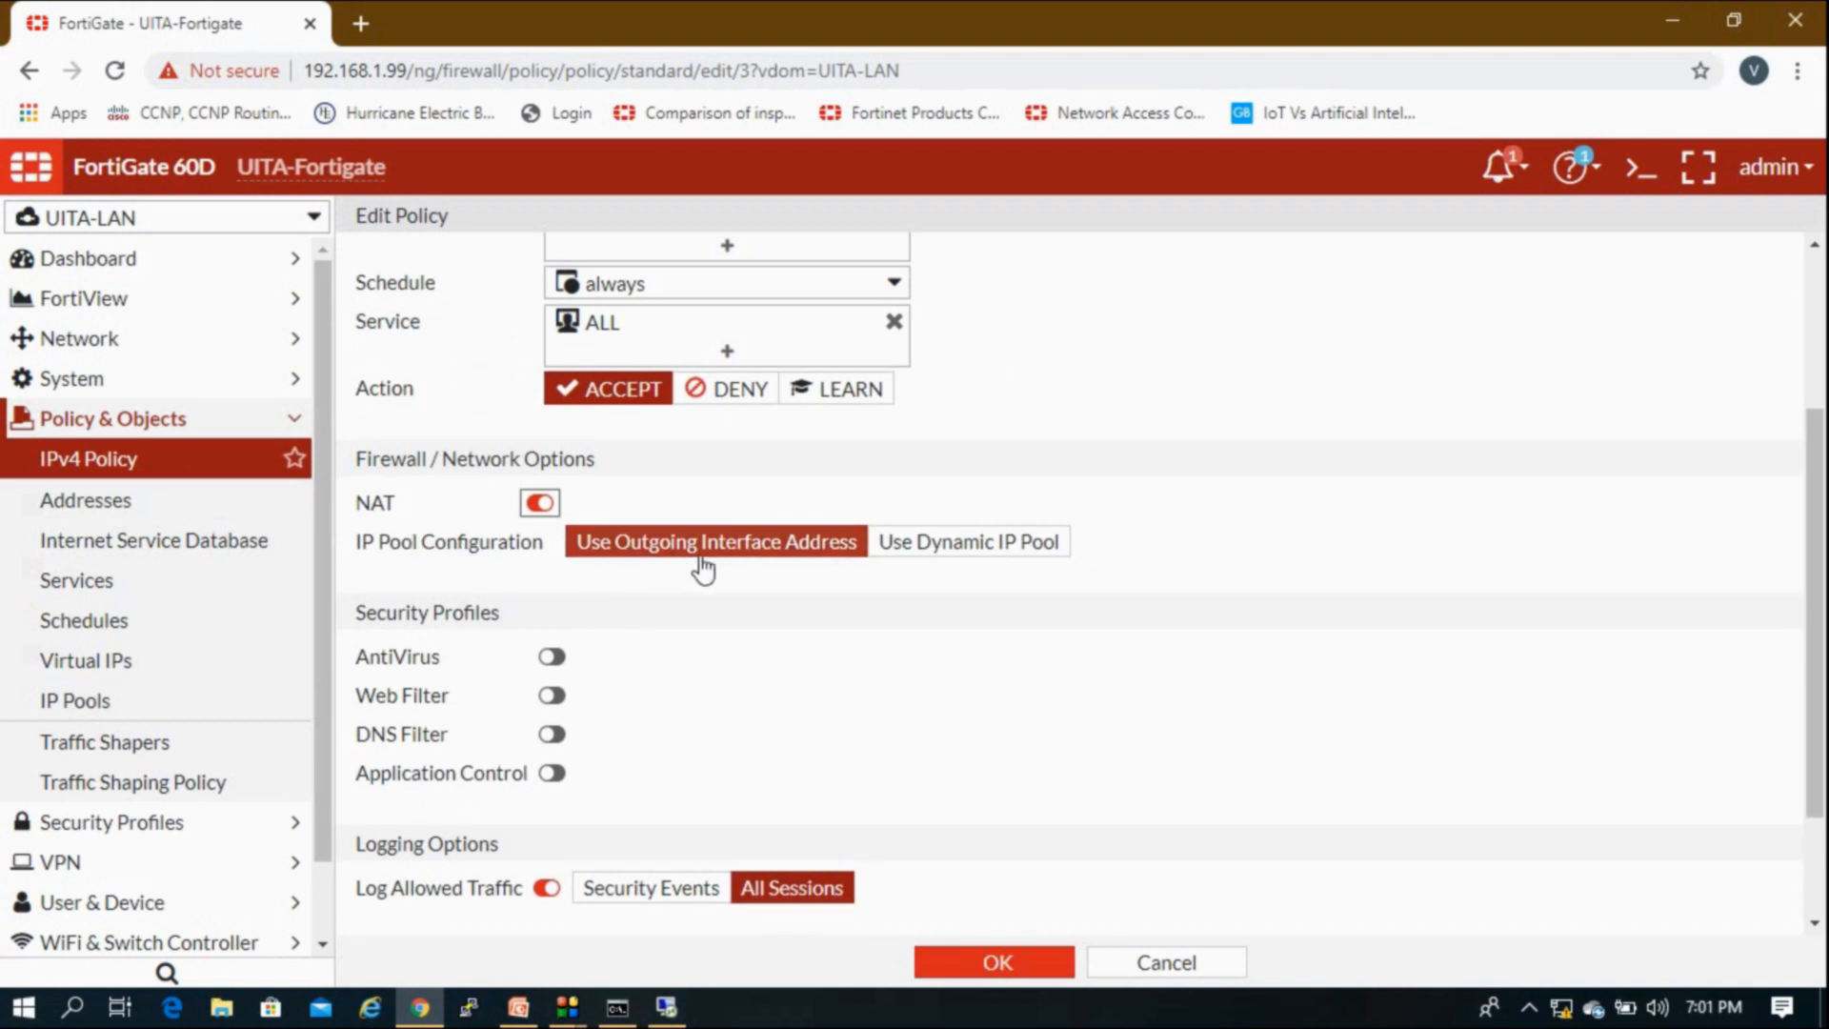
{"action": "scroll", "coordinate": [712, 560], "scroll_direction": "up", "scroll_amount": 3}
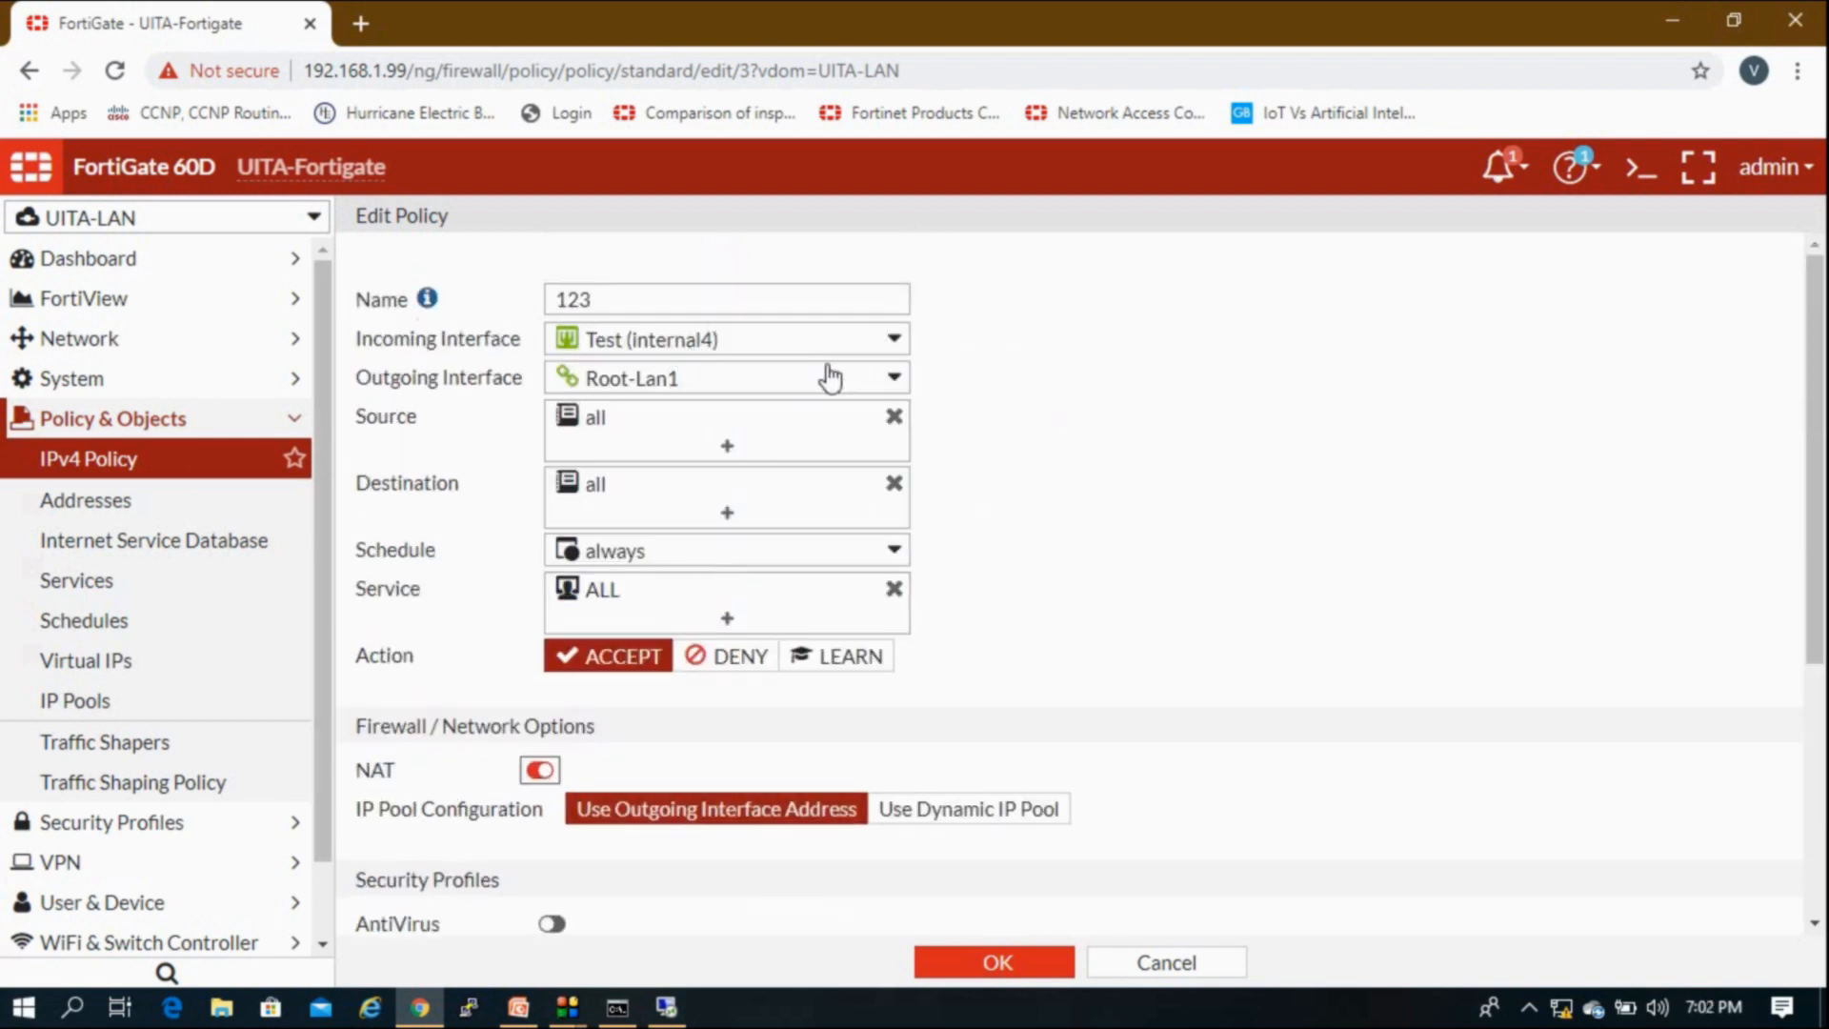
{"action": "left_click", "coordinate": [956, 812]}
{"action": "left_click", "coordinate": [892, 851]}
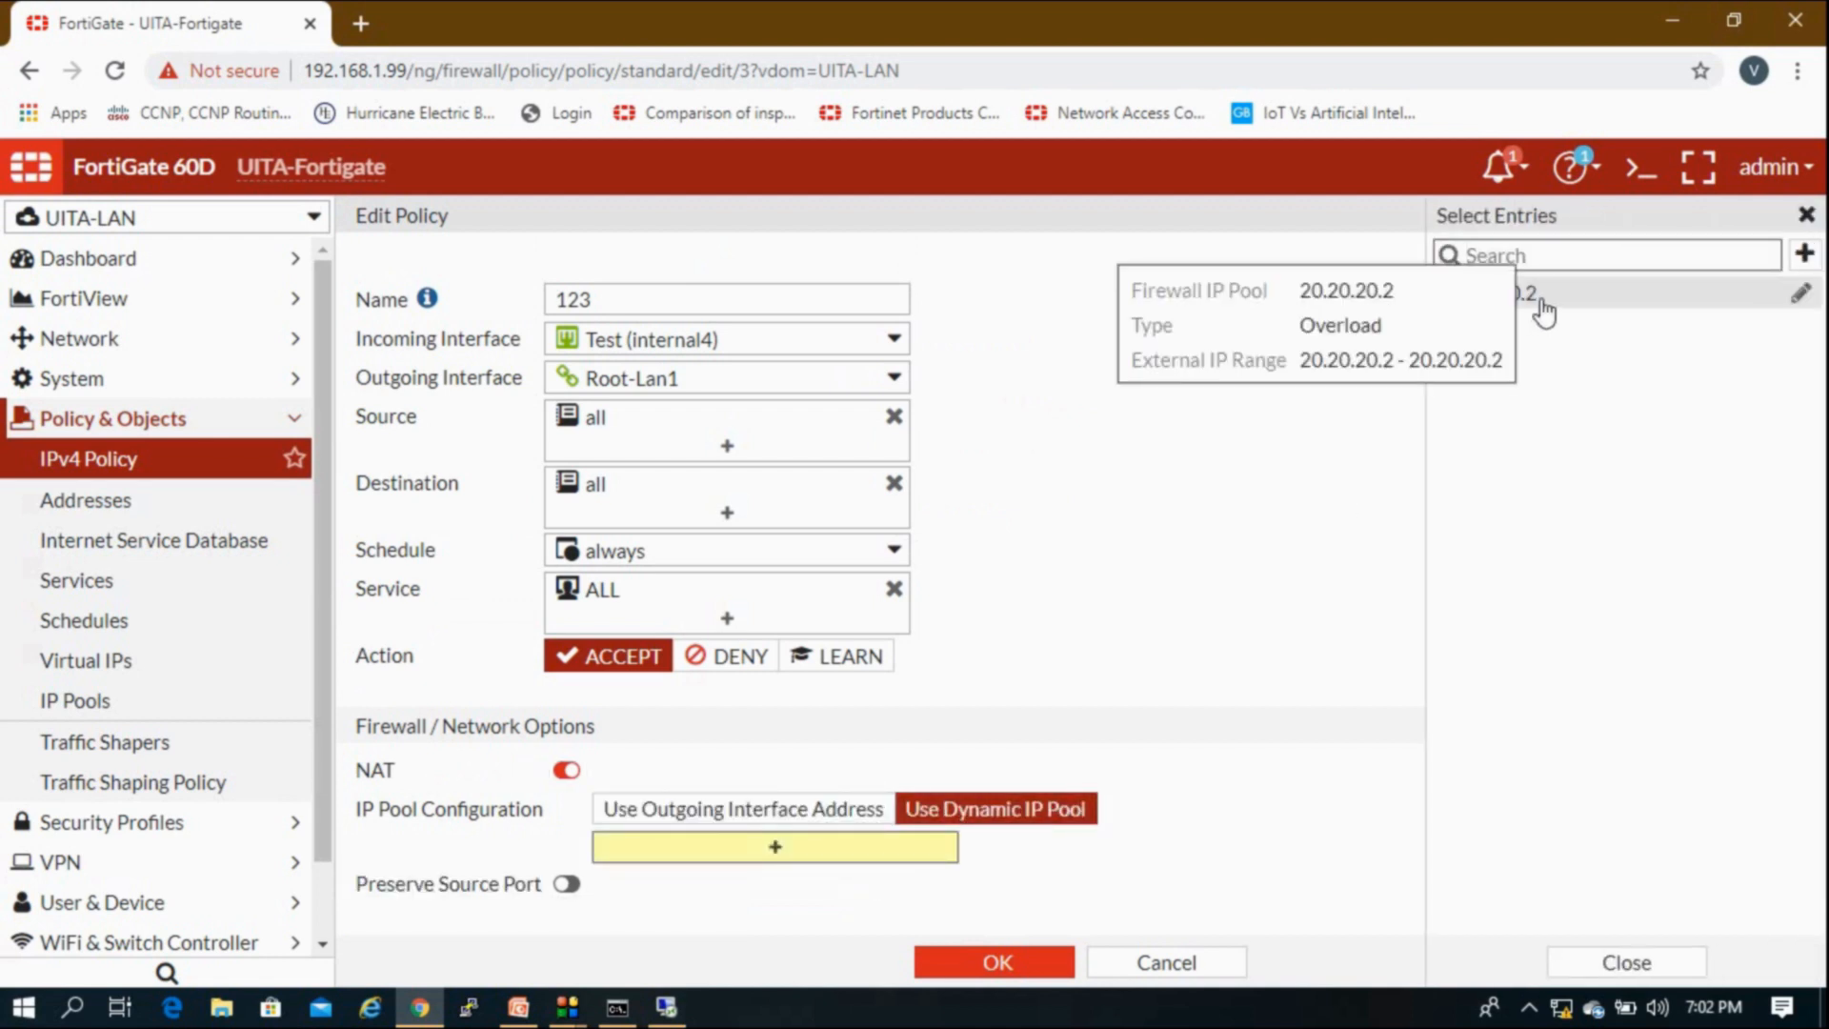
{"action": "left_click", "coordinate": [1541, 303]}
{"action": "left_click", "coordinate": [1067, 560]}
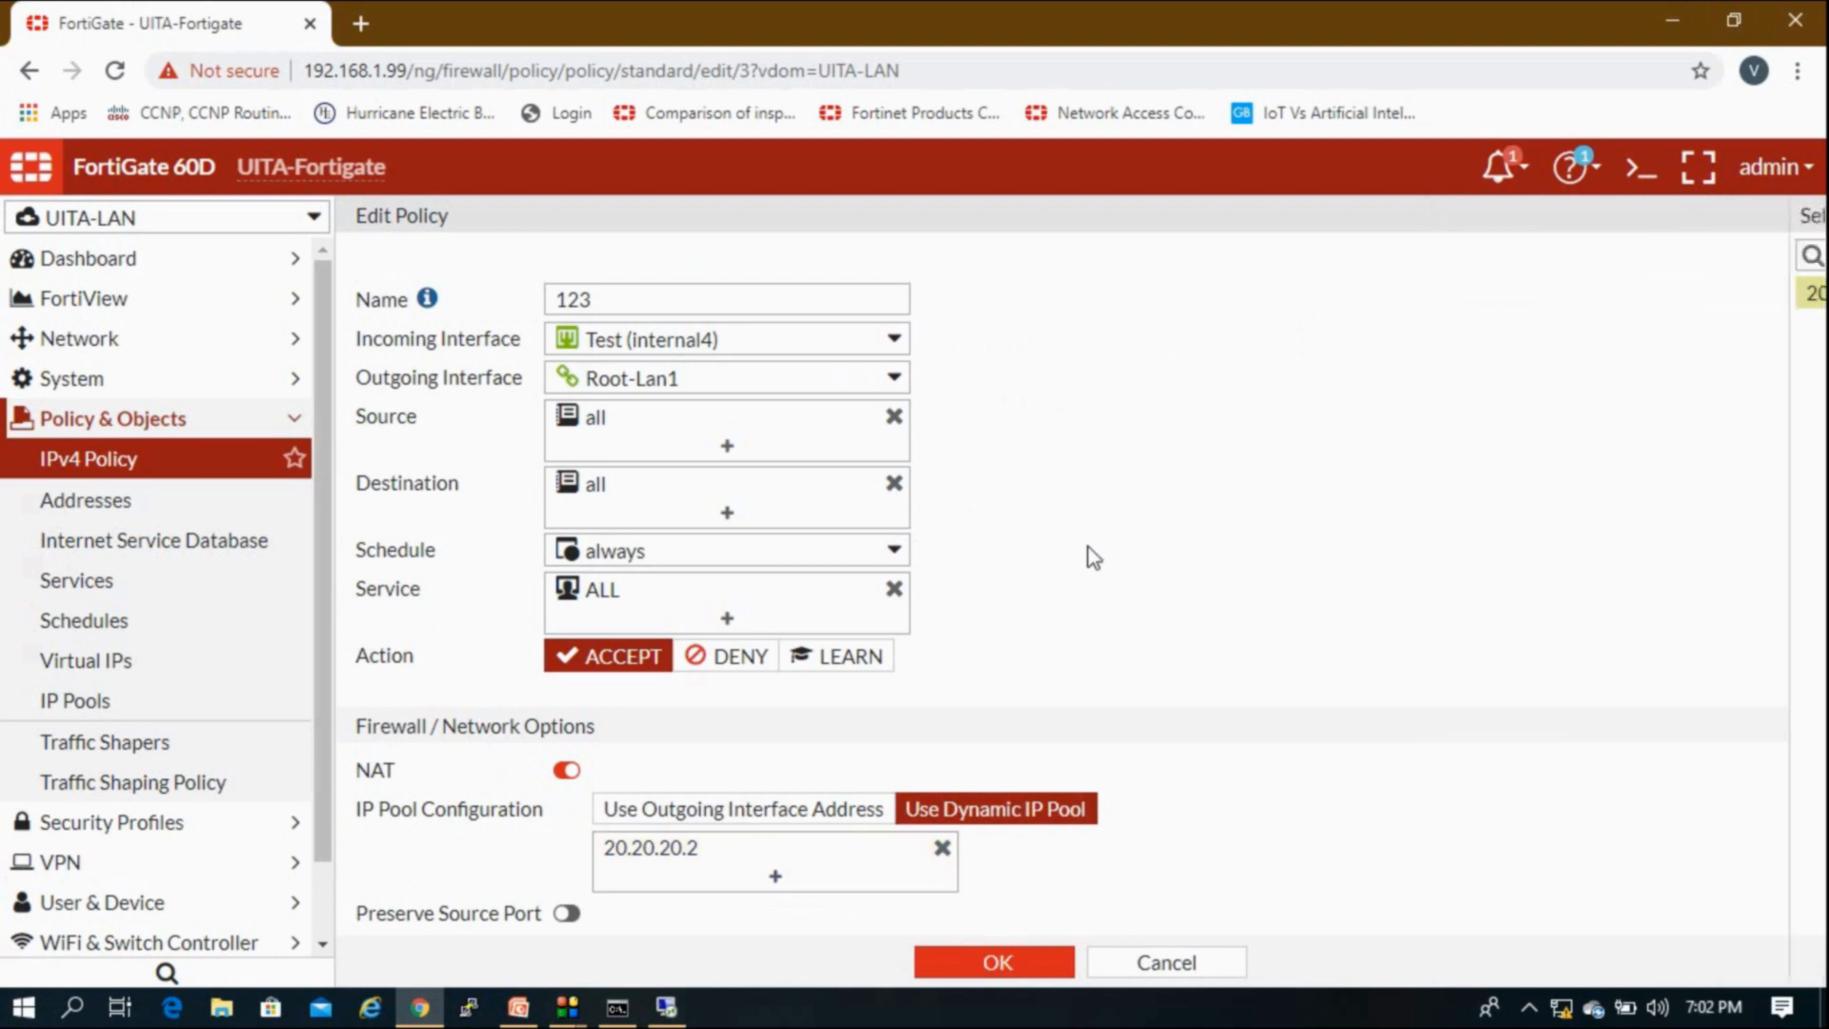
{"action": "left_click", "coordinate": [1030, 970]}
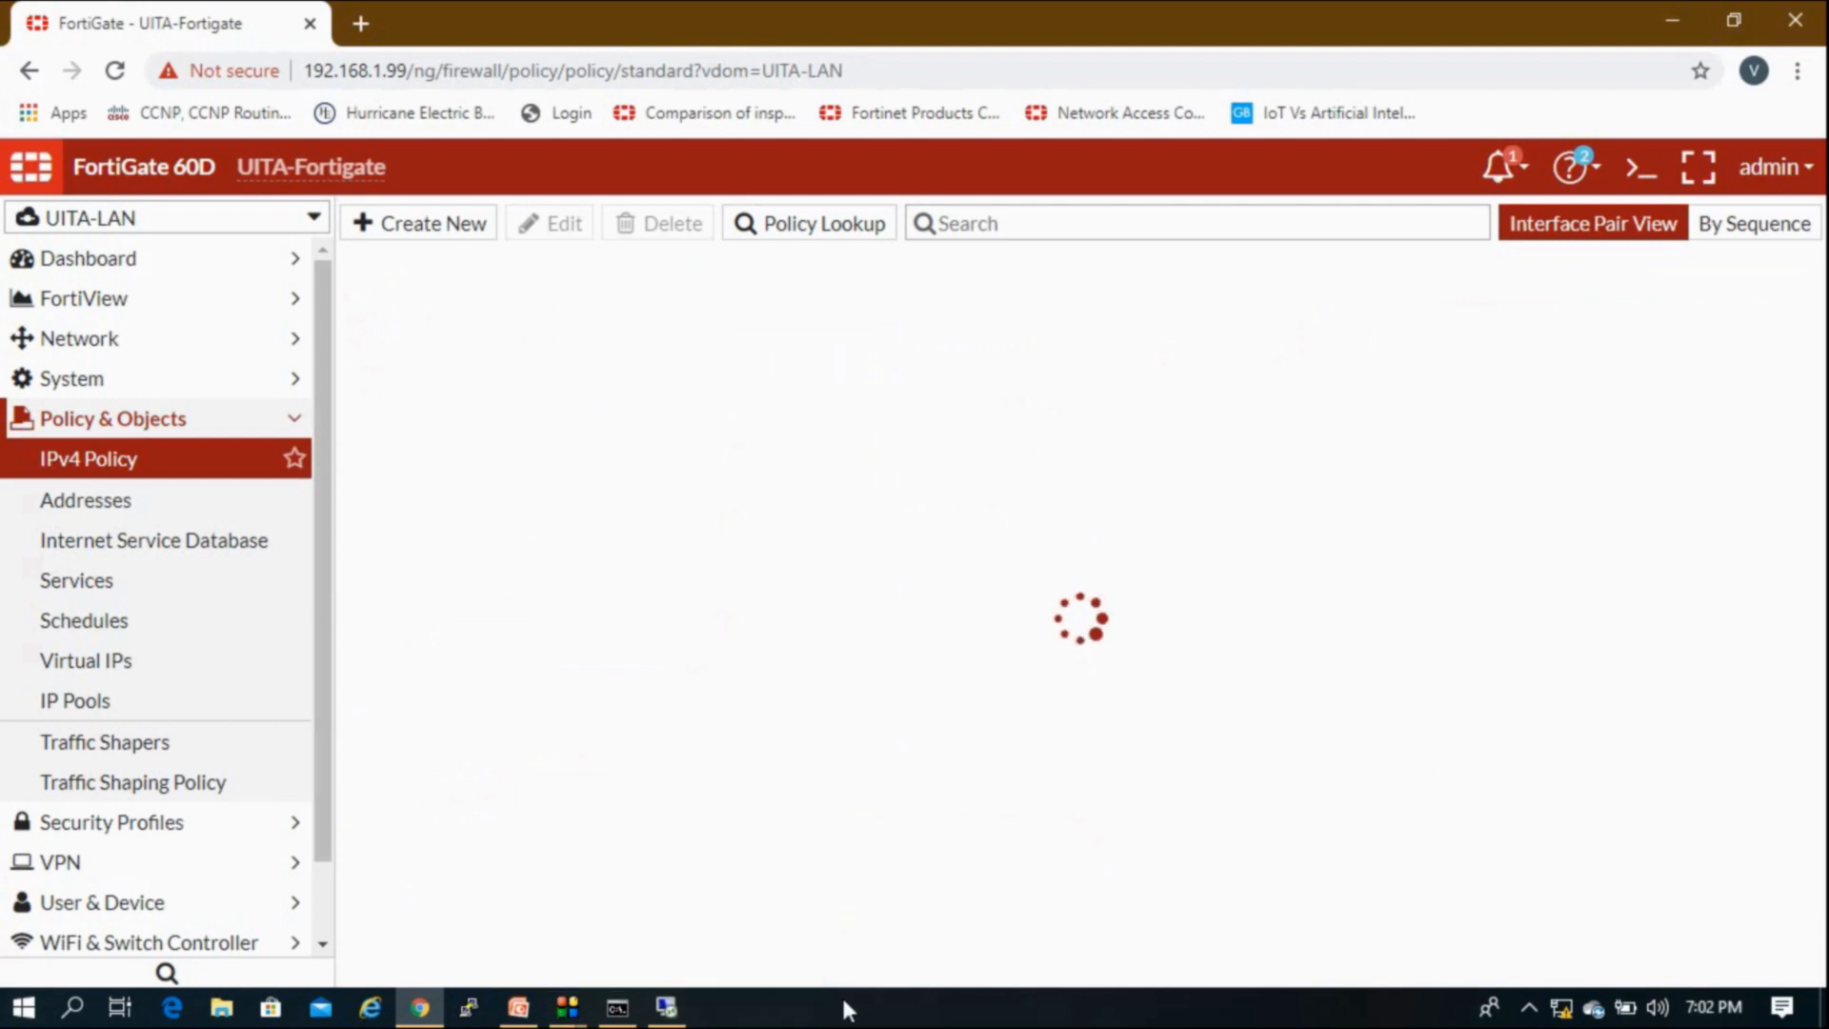
Step: Close the timed-out 192.168.1.110 ping console in the remote session and minimize it
{"action": "left_click", "coordinate": [666, 1007]}
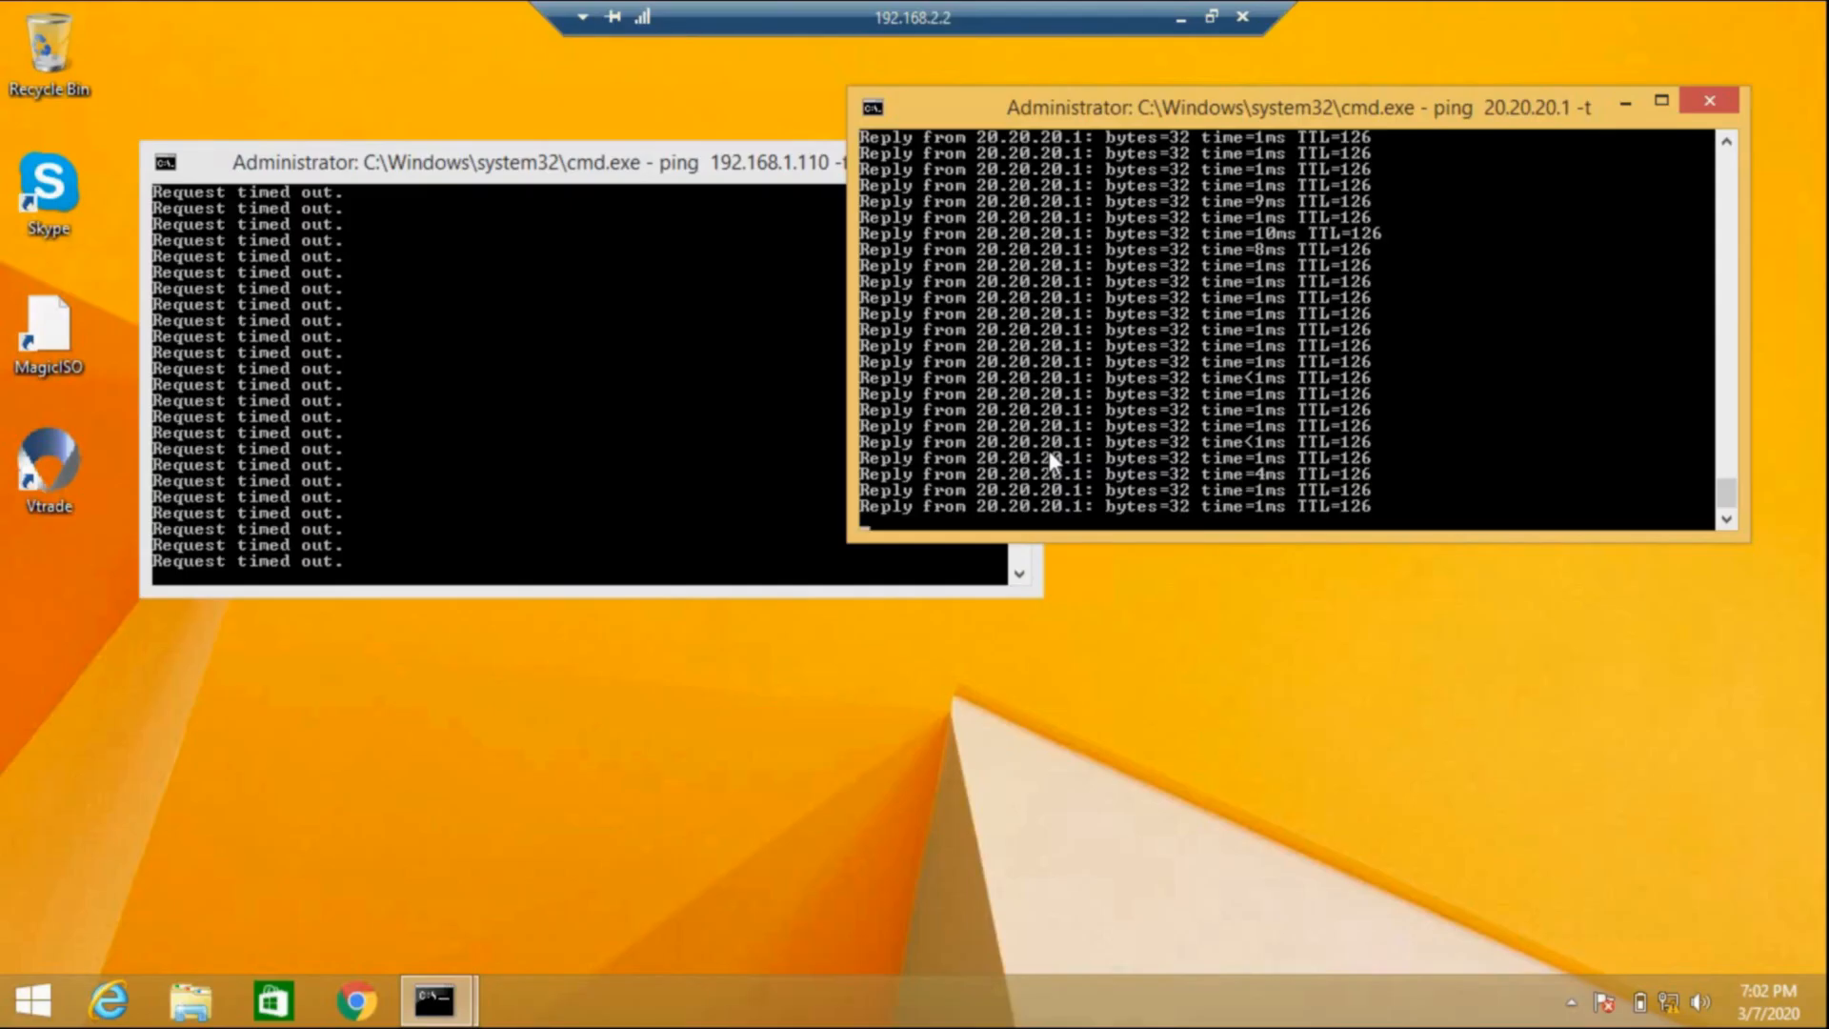
{"action": "left_click", "coordinate": [815, 307]}
{"action": "left_click", "coordinate": [992, 162]}
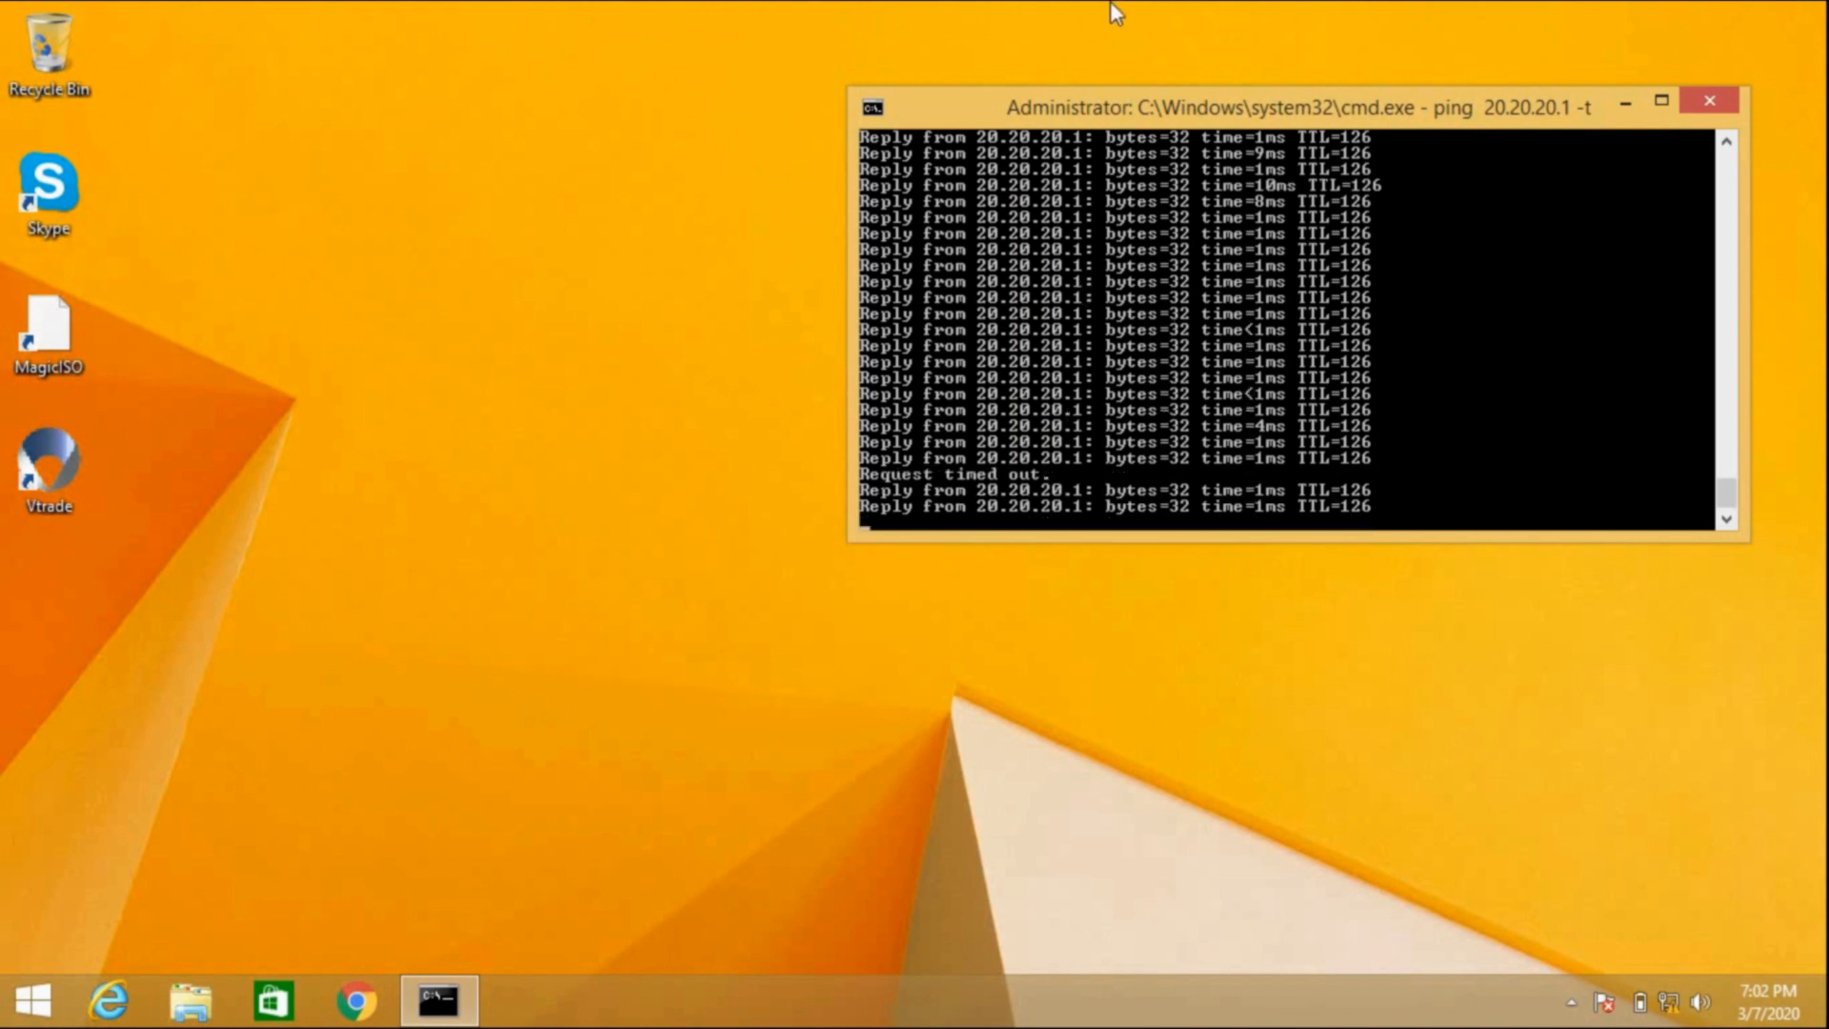
{"action": "mouse_move", "coordinate": [1208, 14]}
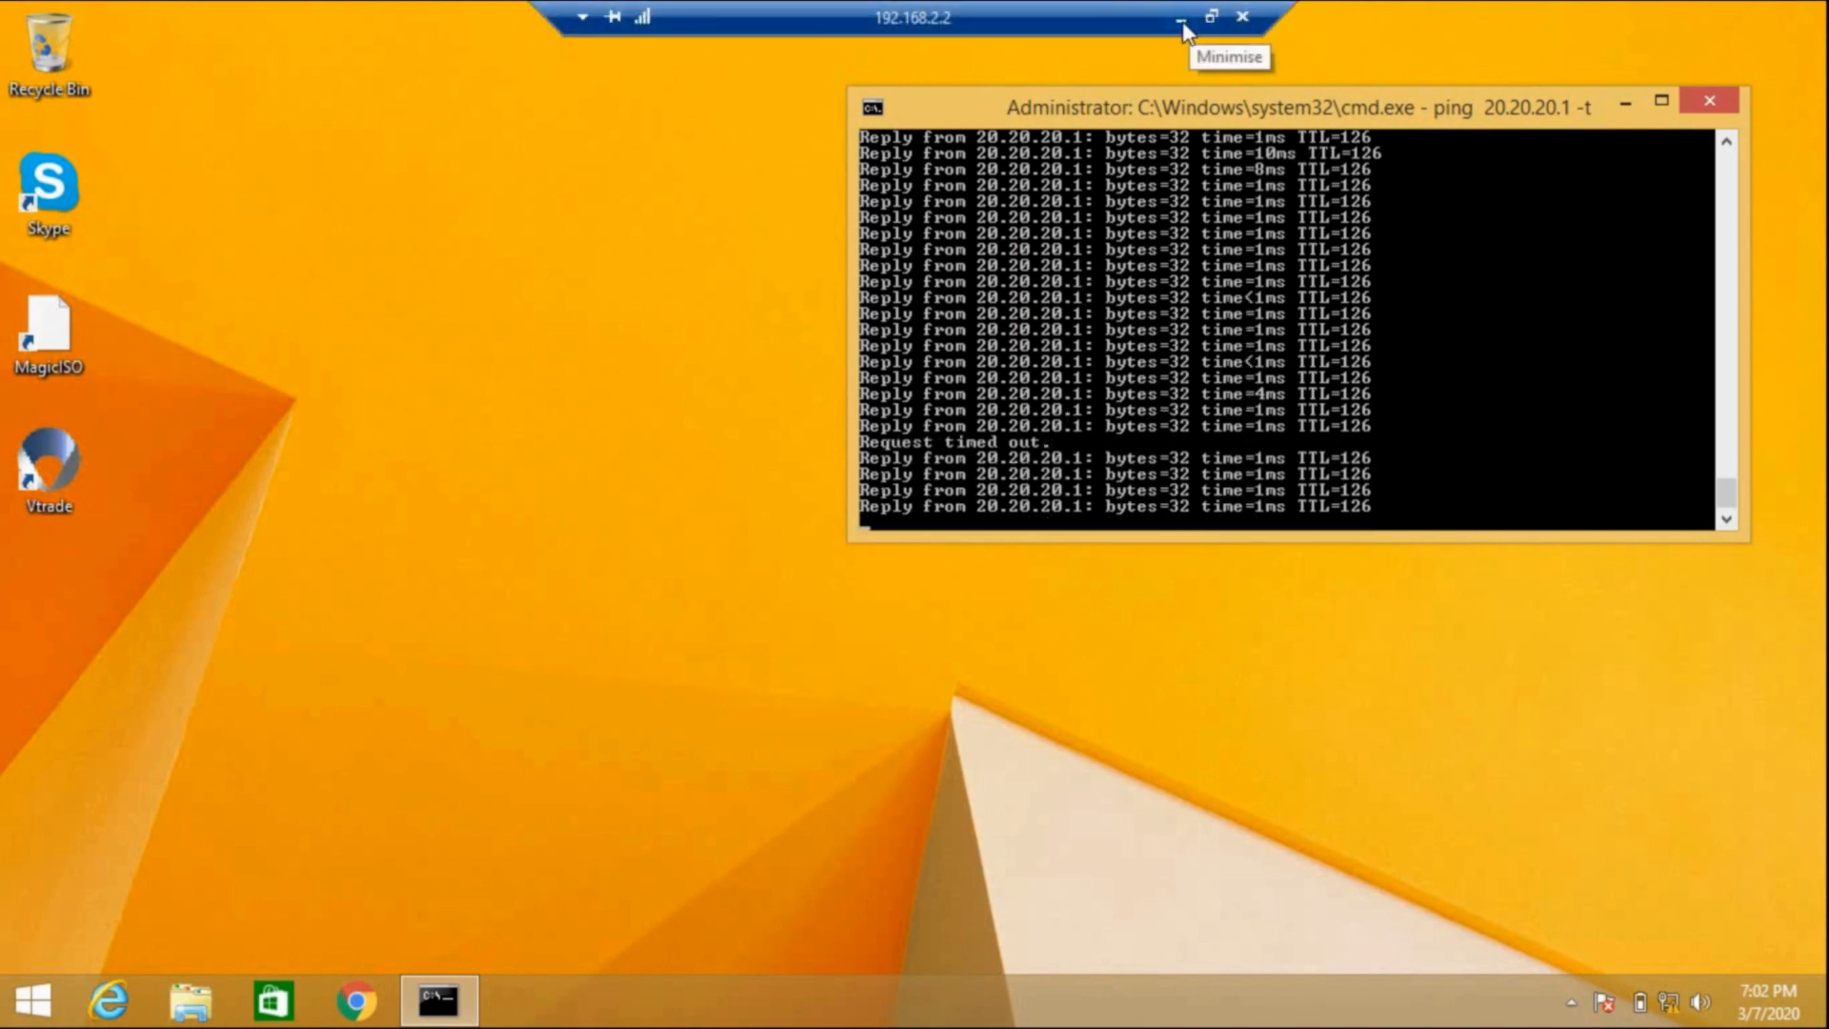
{"action": "left_click", "coordinate": [1182, 21]}
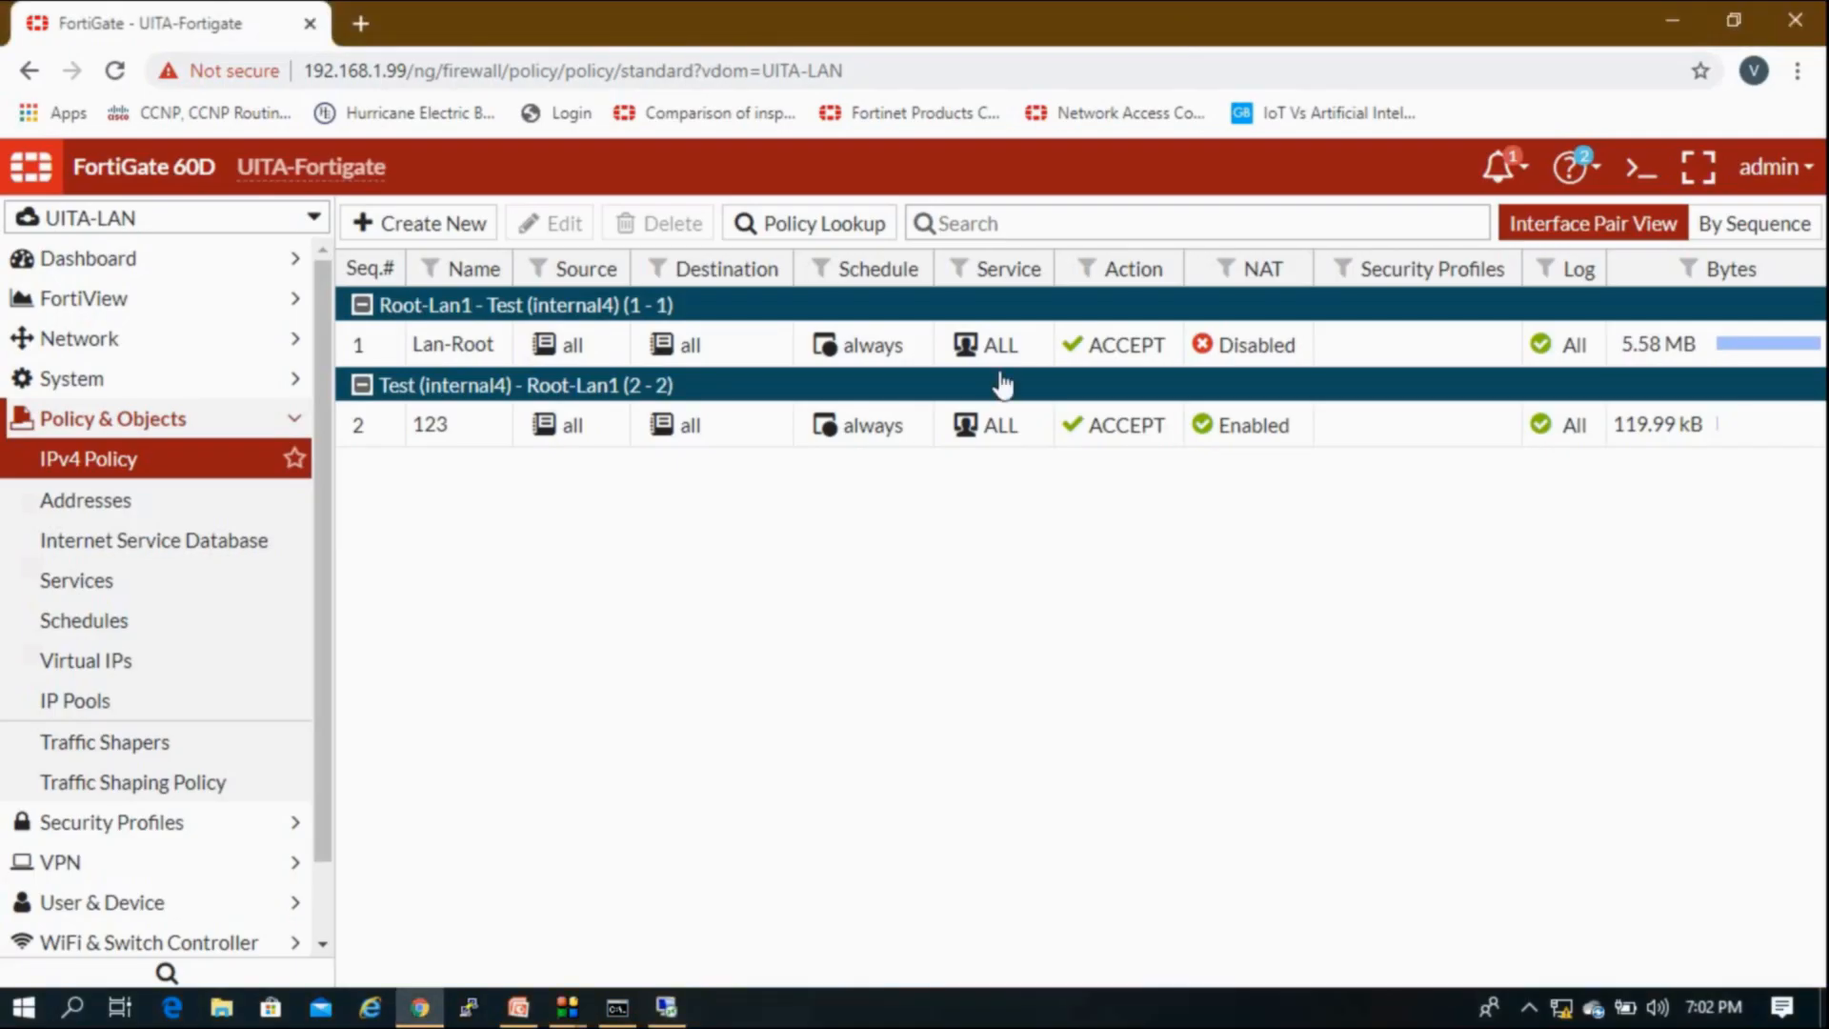
Step: Recheck the remaining 20.20.20.1 ping, then open FortiGate's VDOM list
{"action": "left_click", "coordinate": [259, 421]}
{"action": "left_click", "coordinate": [672, 1012]}
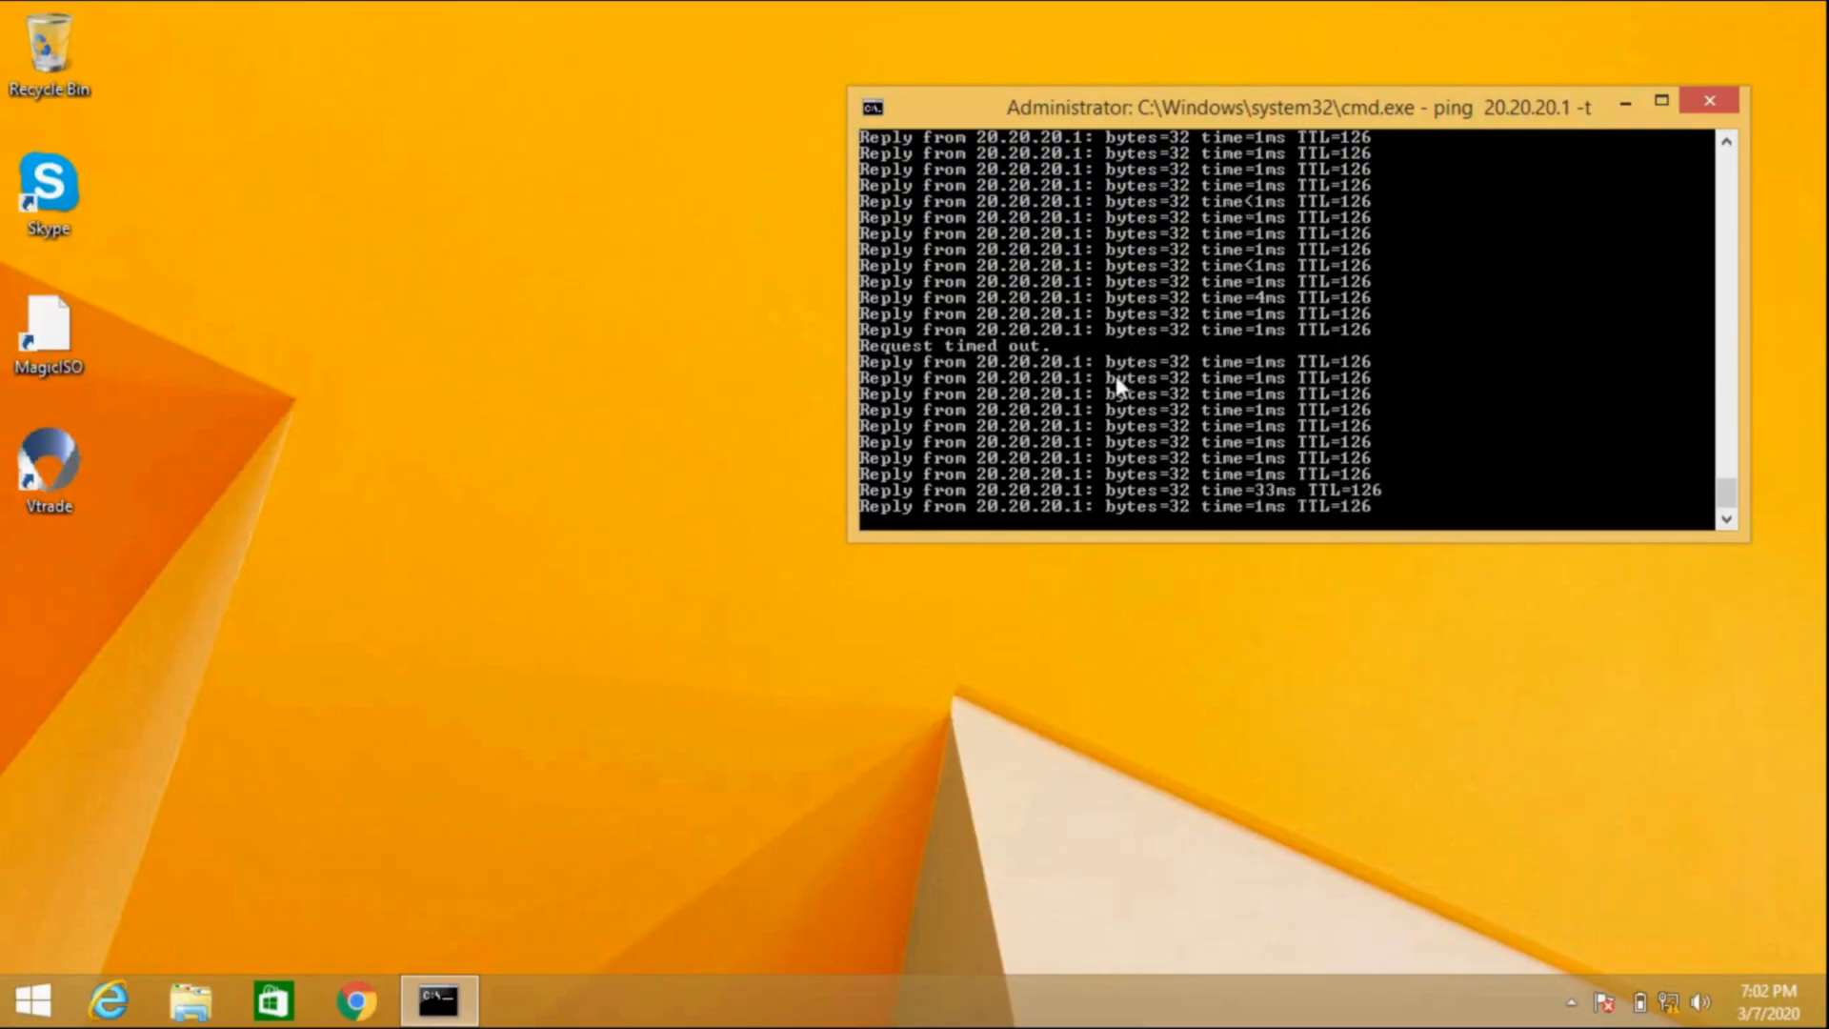
{"action": "left_click", "coordinate": [1186, 34]}
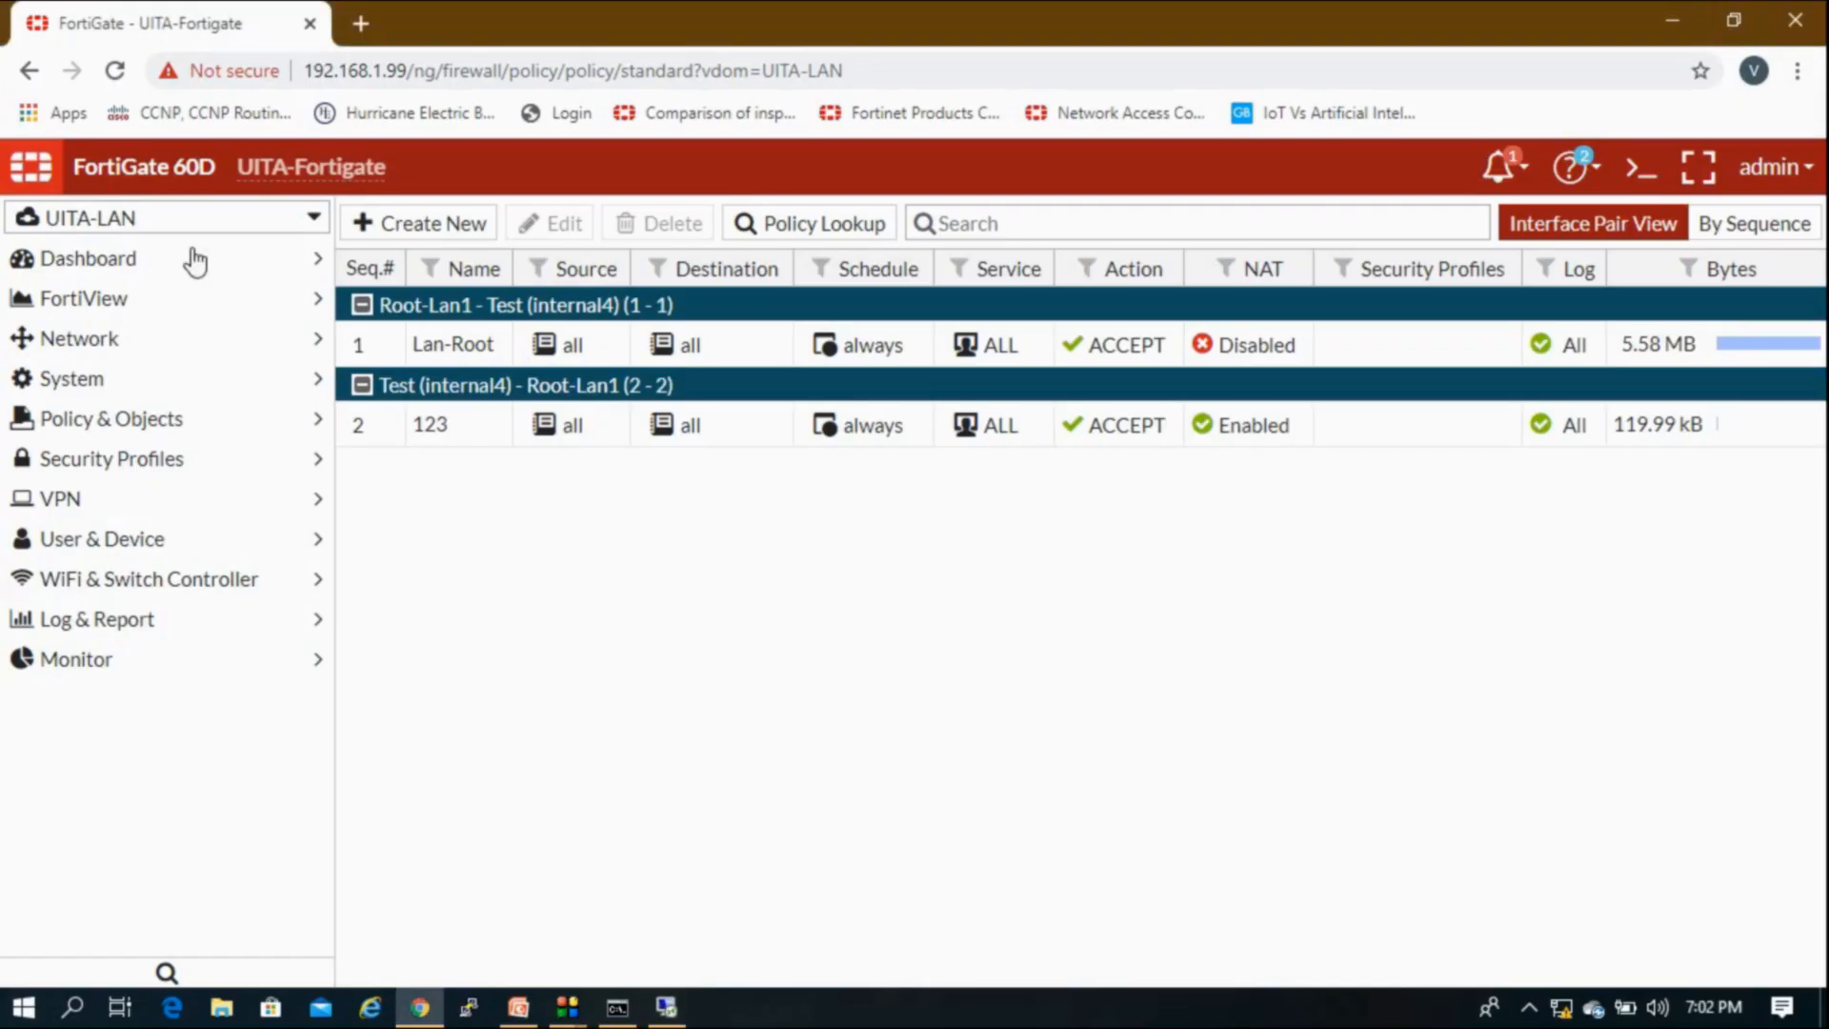
{"action": "left_click", "coordinate": [128, 224]}
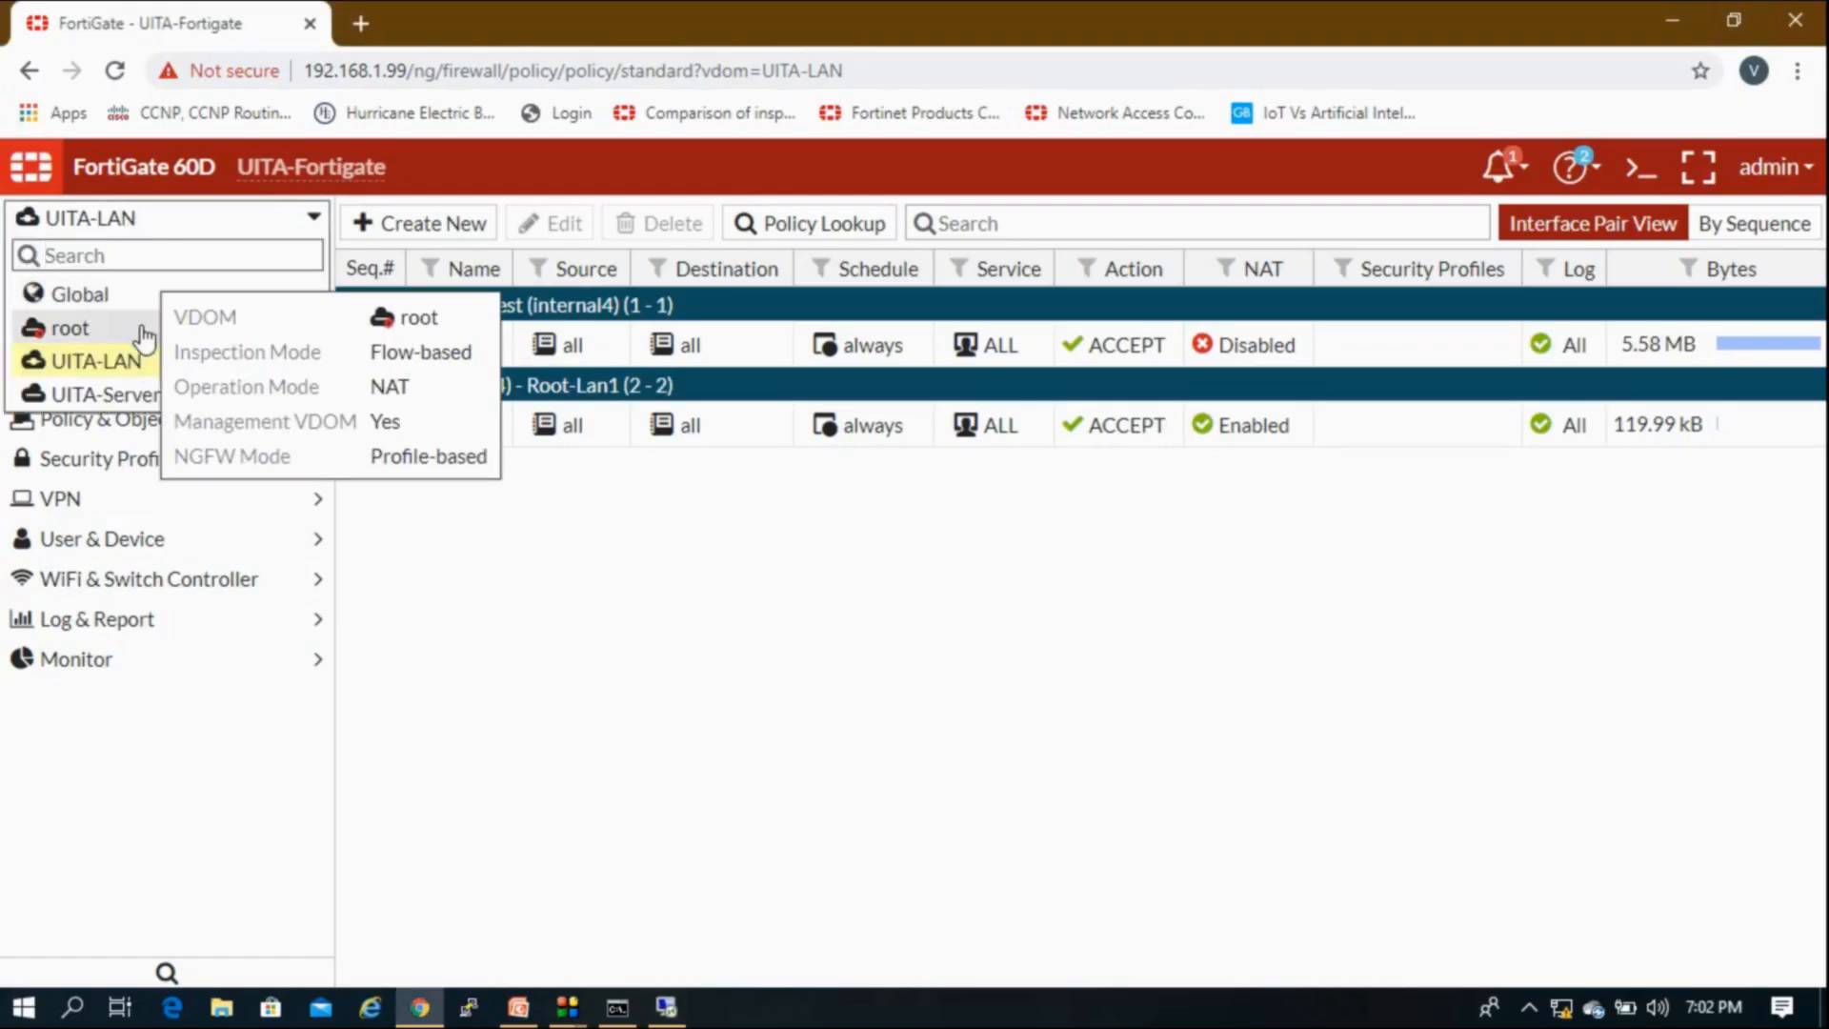
Step: In the root VDOM, change policy 12's source from all to 20.20.20.2, save, and watch the ping
{"action": "left_click", "coordinate": [143, 331]}
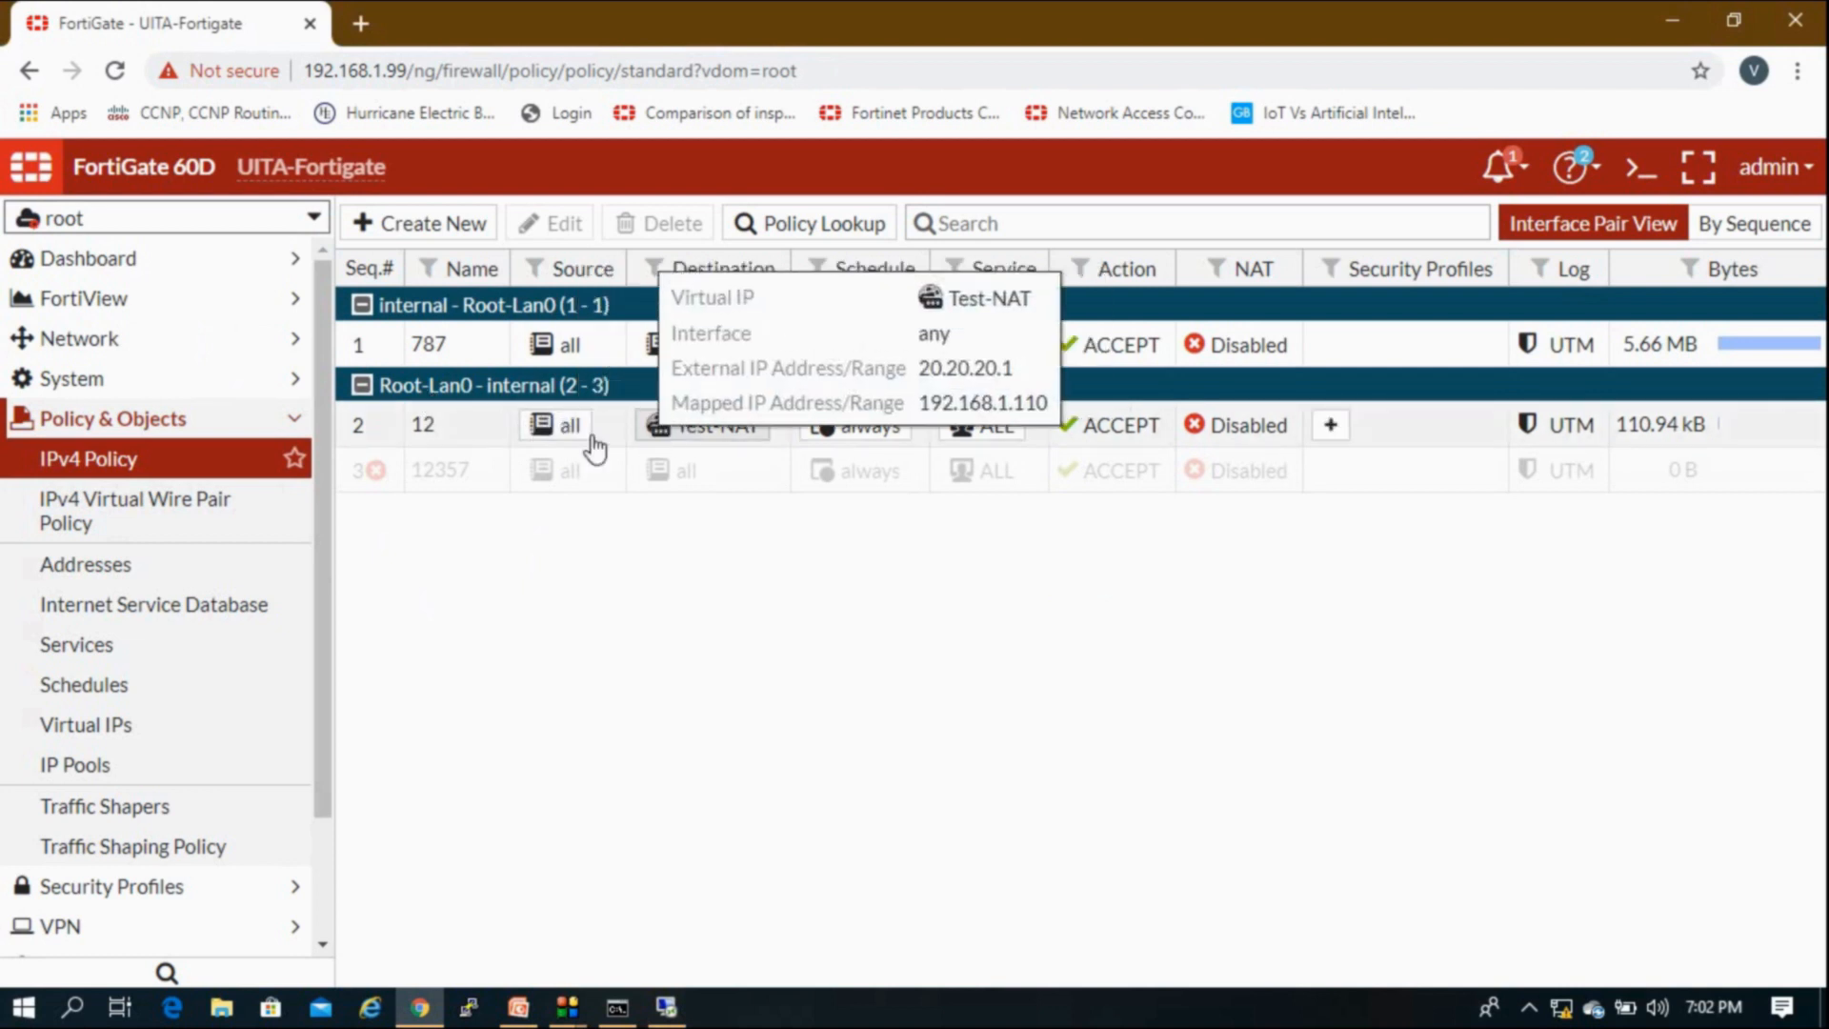
{"action": "double_click", "coordinate": [461, 437]}
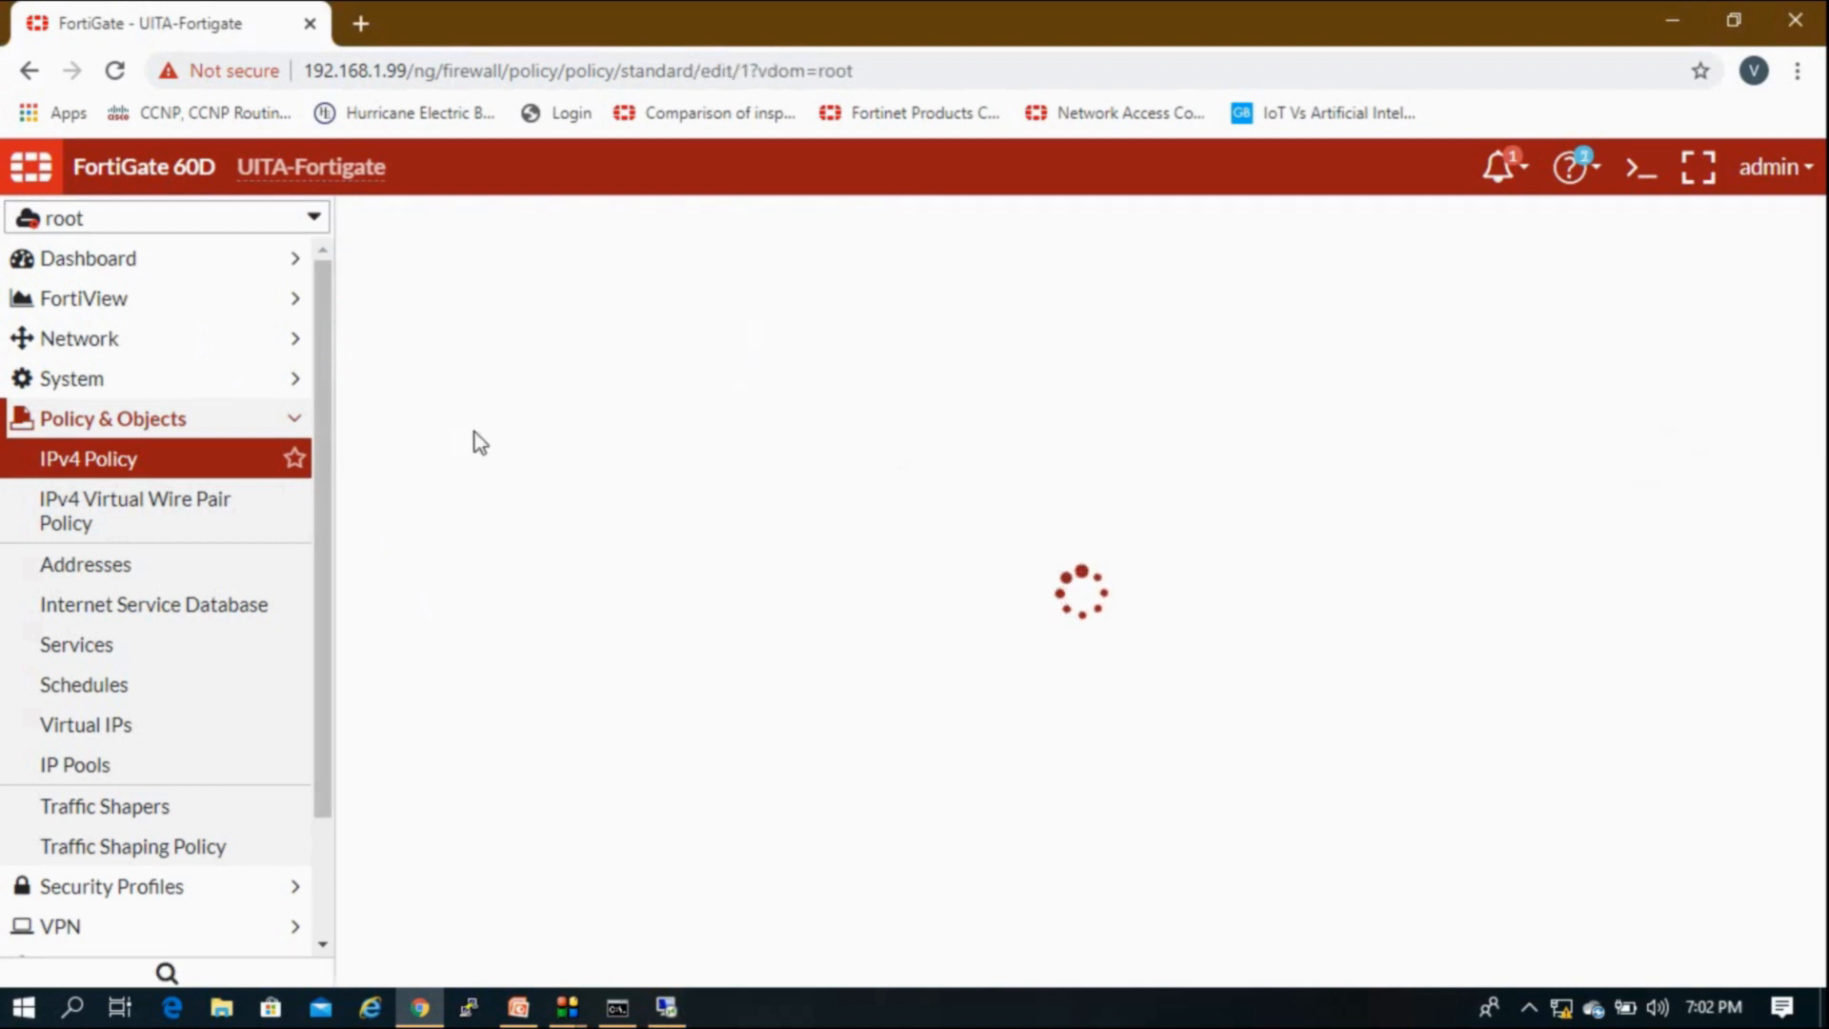
{"action": "left_click", "coordinate": [894, 416]}
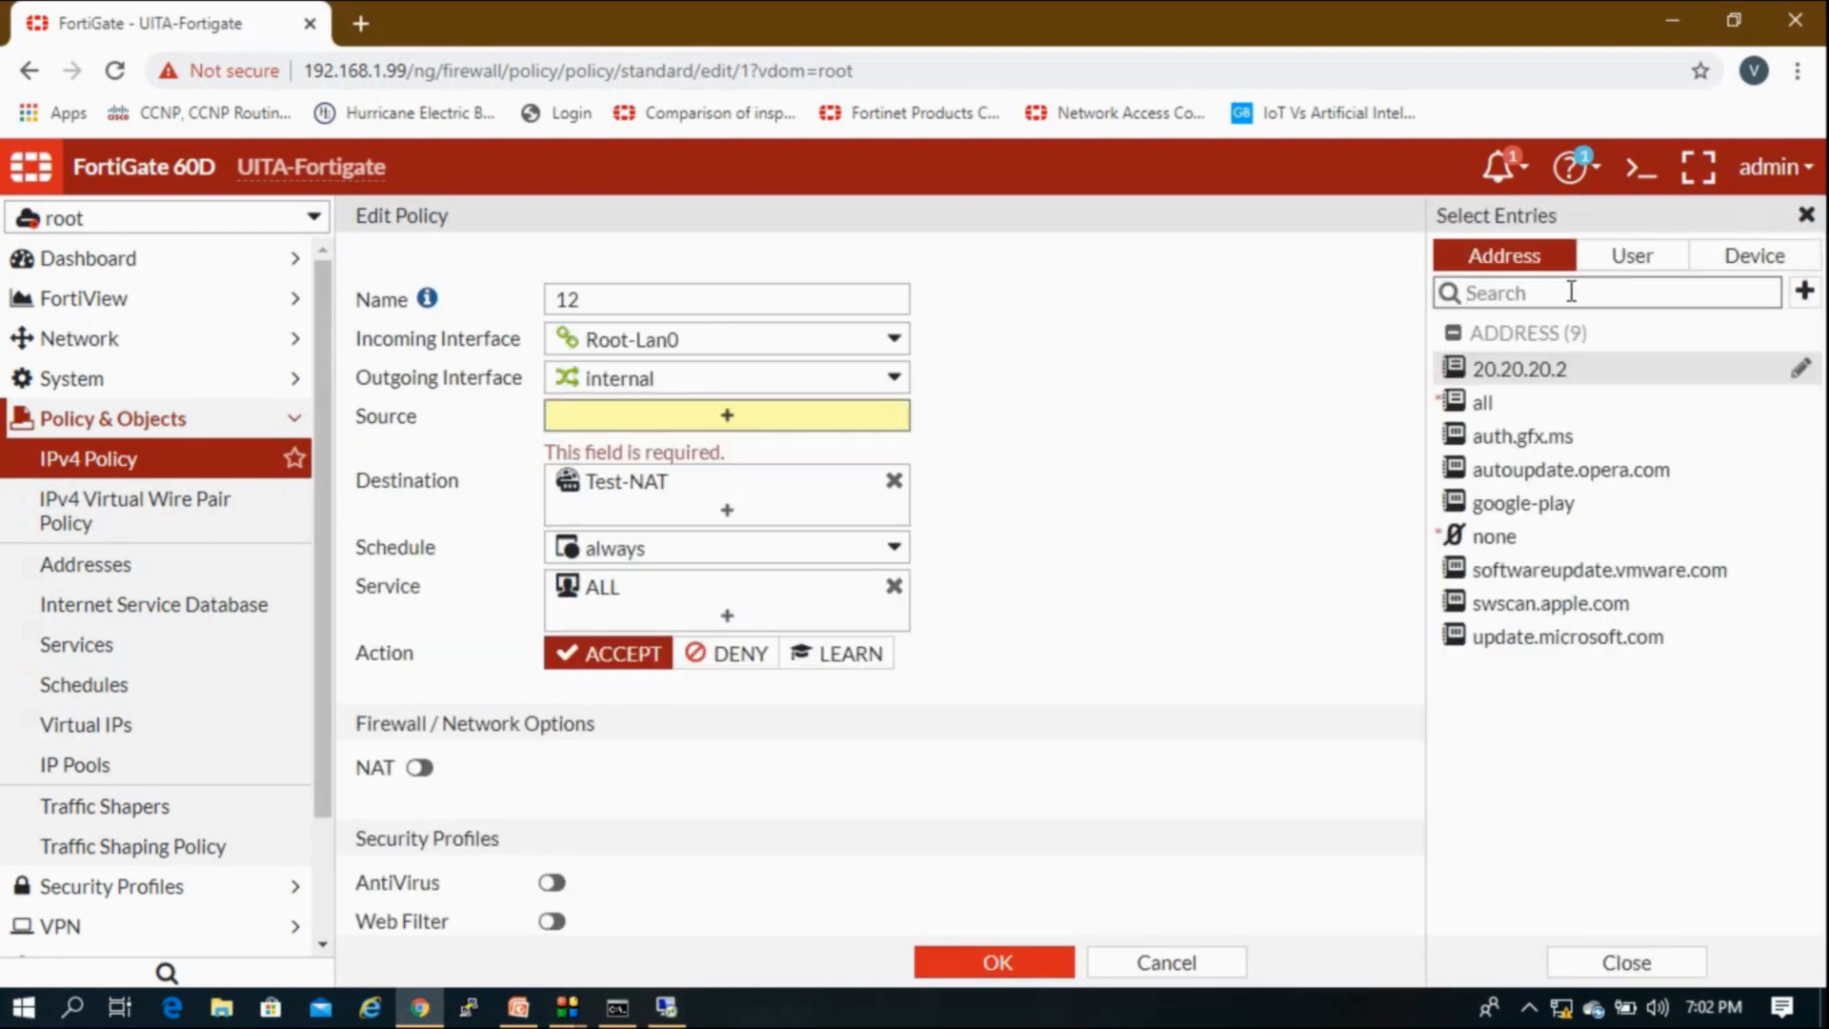
{"action": "left_click", "coordinate": [1524, 372]}
{"action": "left_click", "coordinate": [981, 963]}
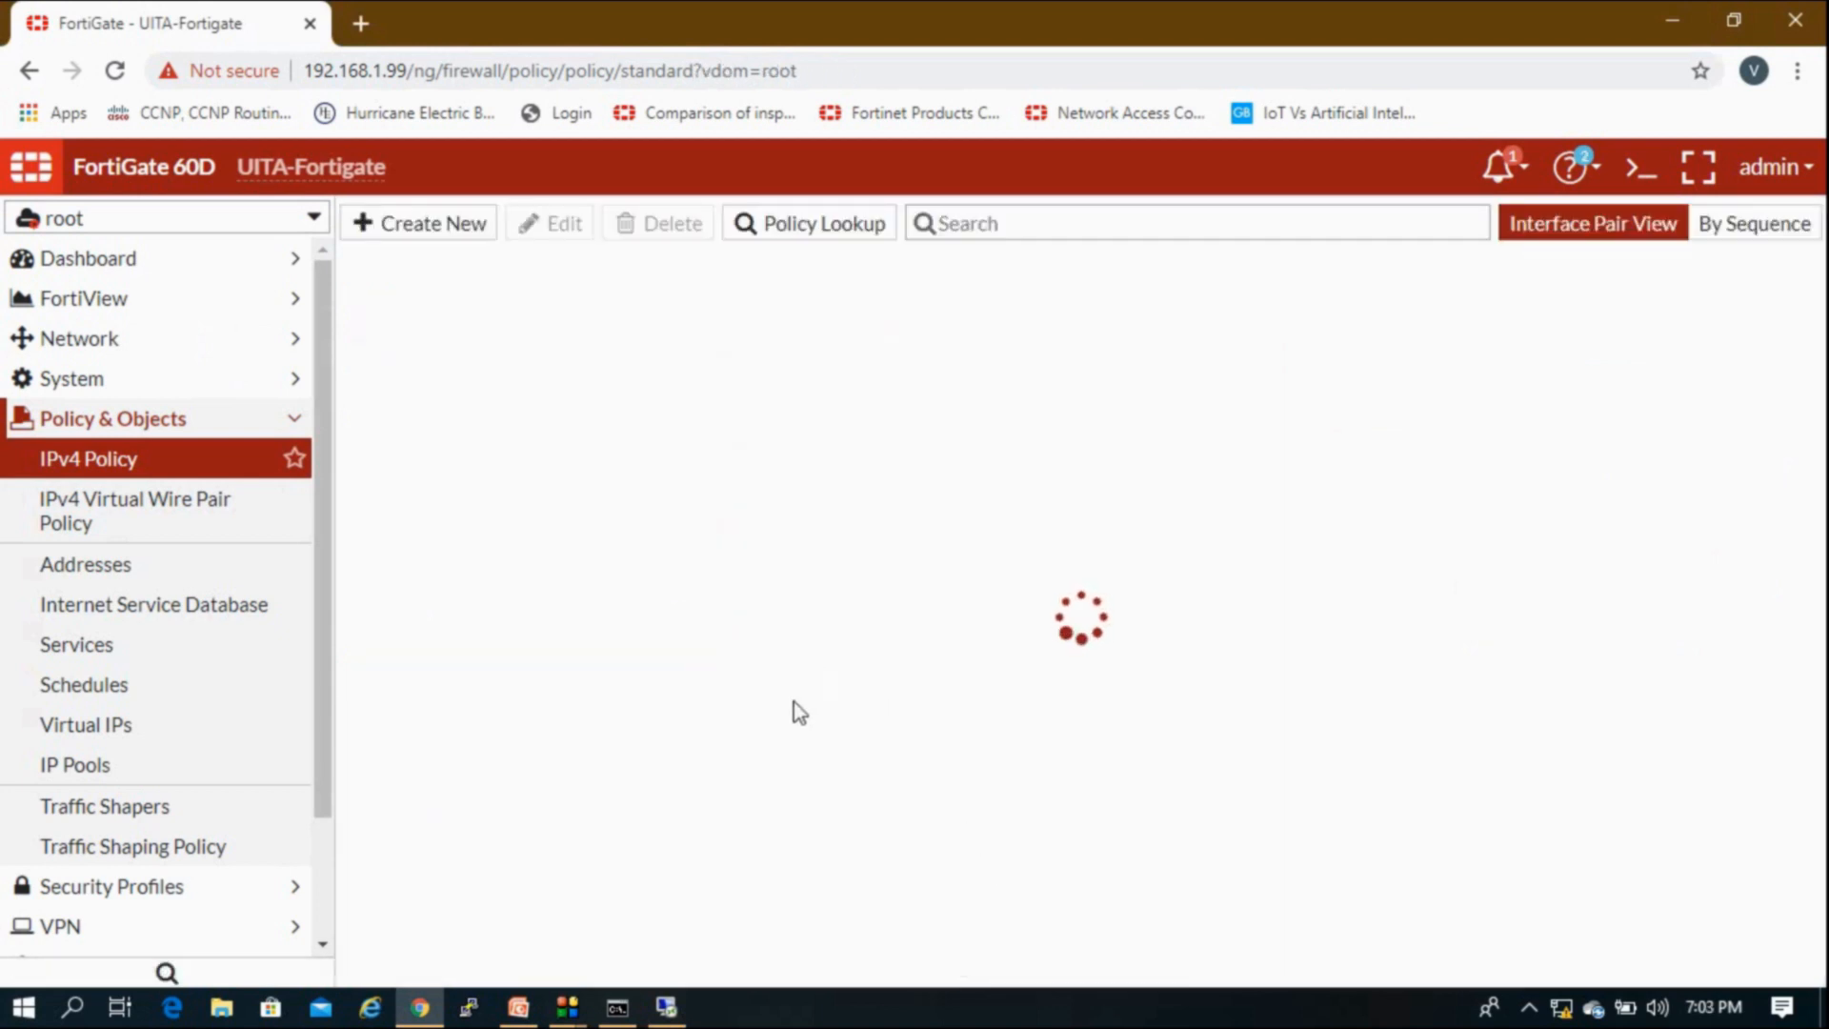
{"action": "left_click", "coordinate": [687, 1010]}
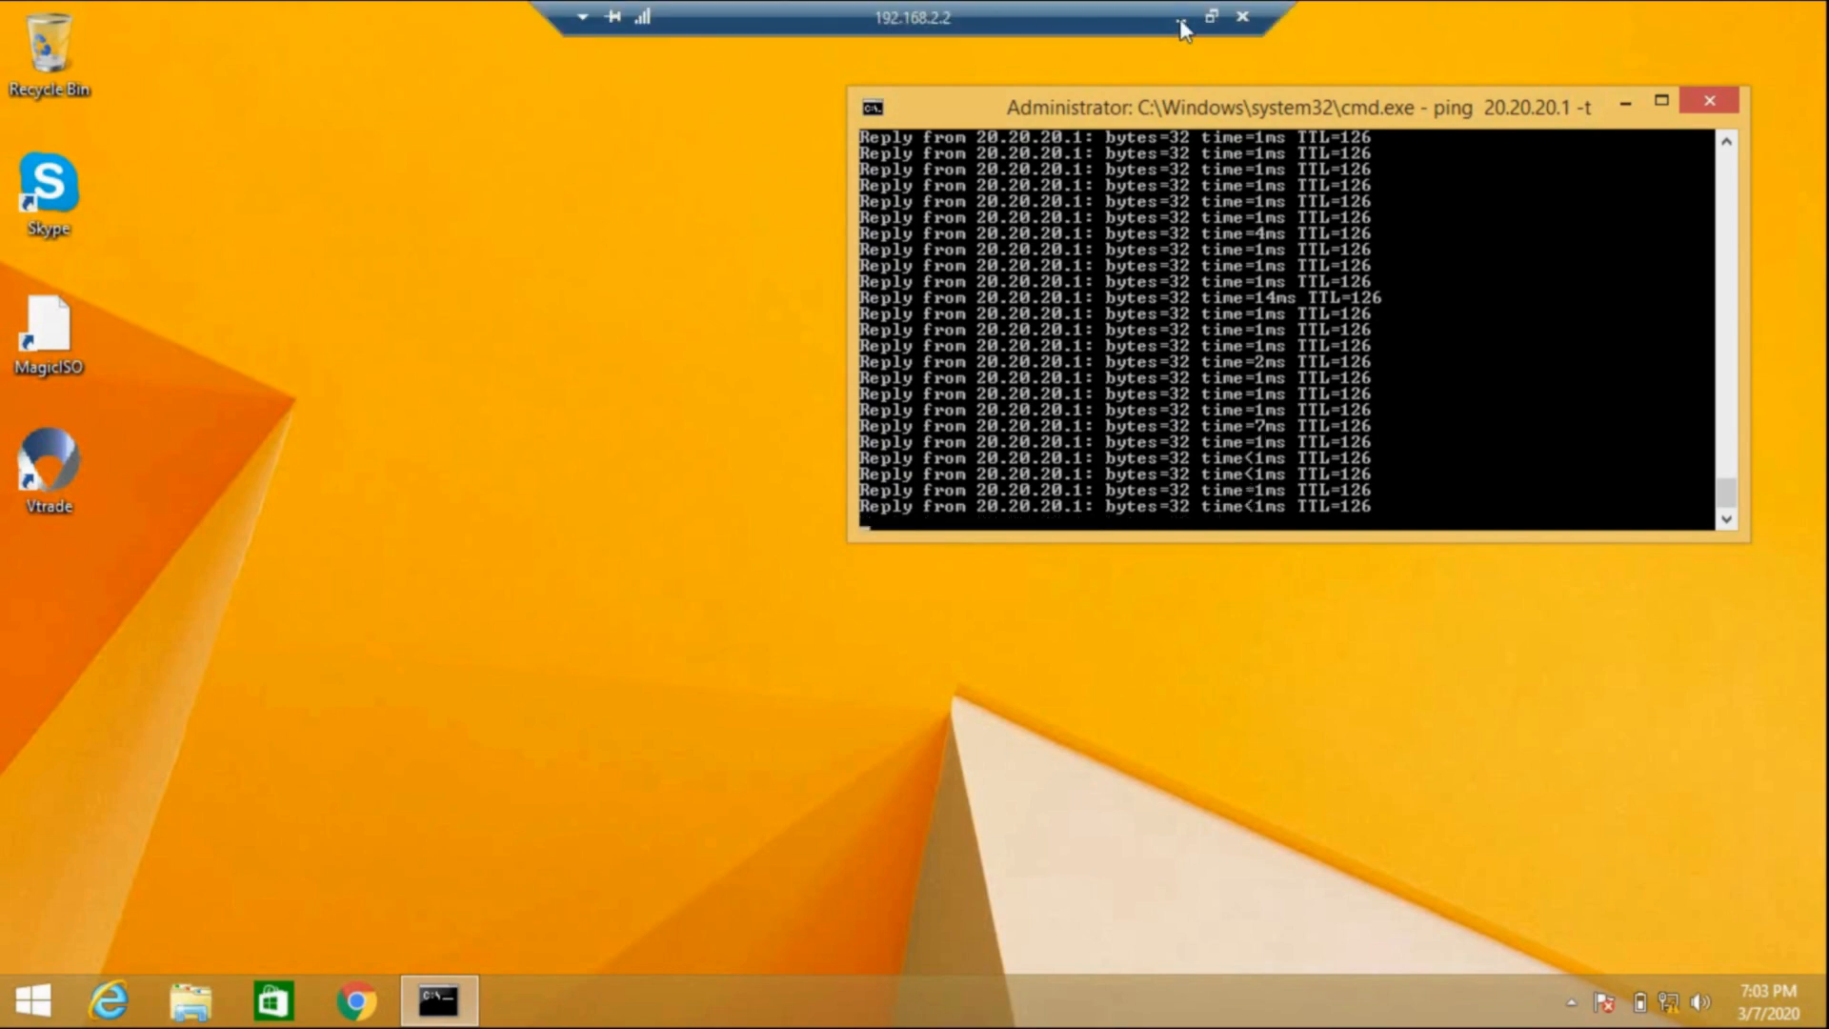
Step: In UITA-LAN, disable NAT on policy 123 and watch the 20.20.20.1 ping start timing out
{"action": "left_click", "coordinate": [1179, 20]}
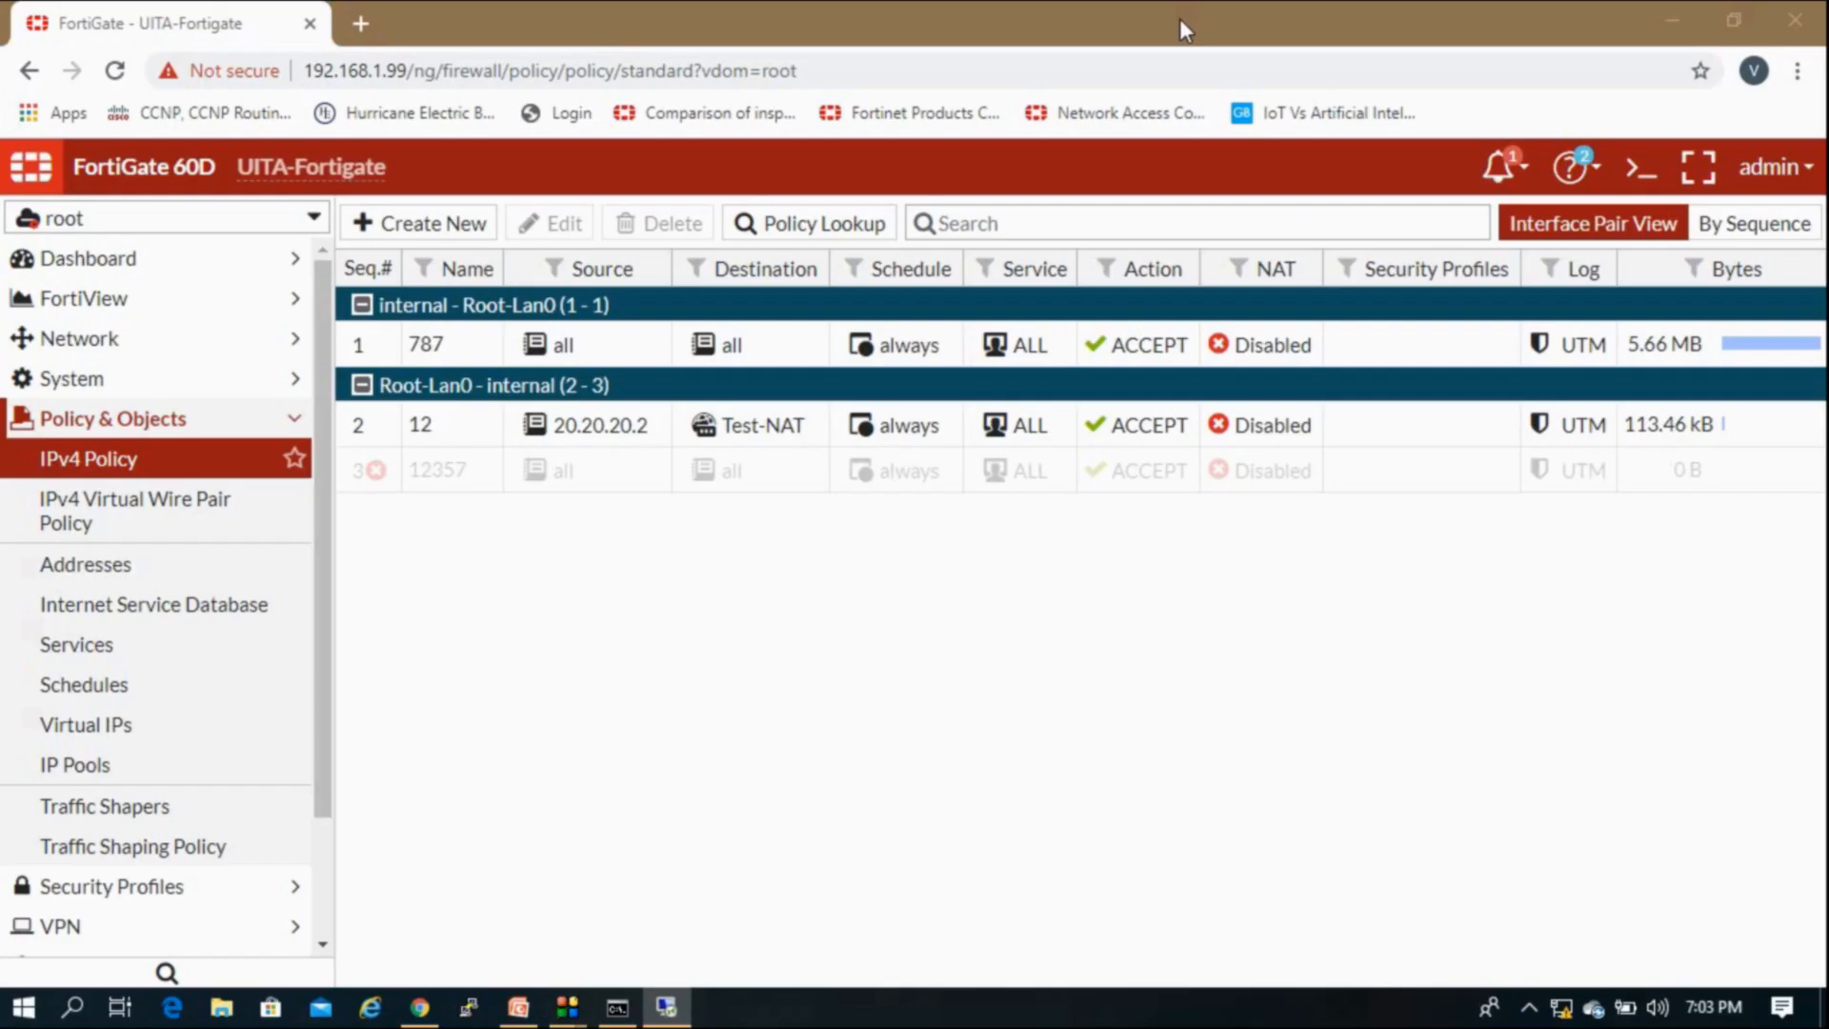
{"action": "left_click", "coordinate": [245, 221]}
{"action": "left_click", "coordinate": [189, 362]}
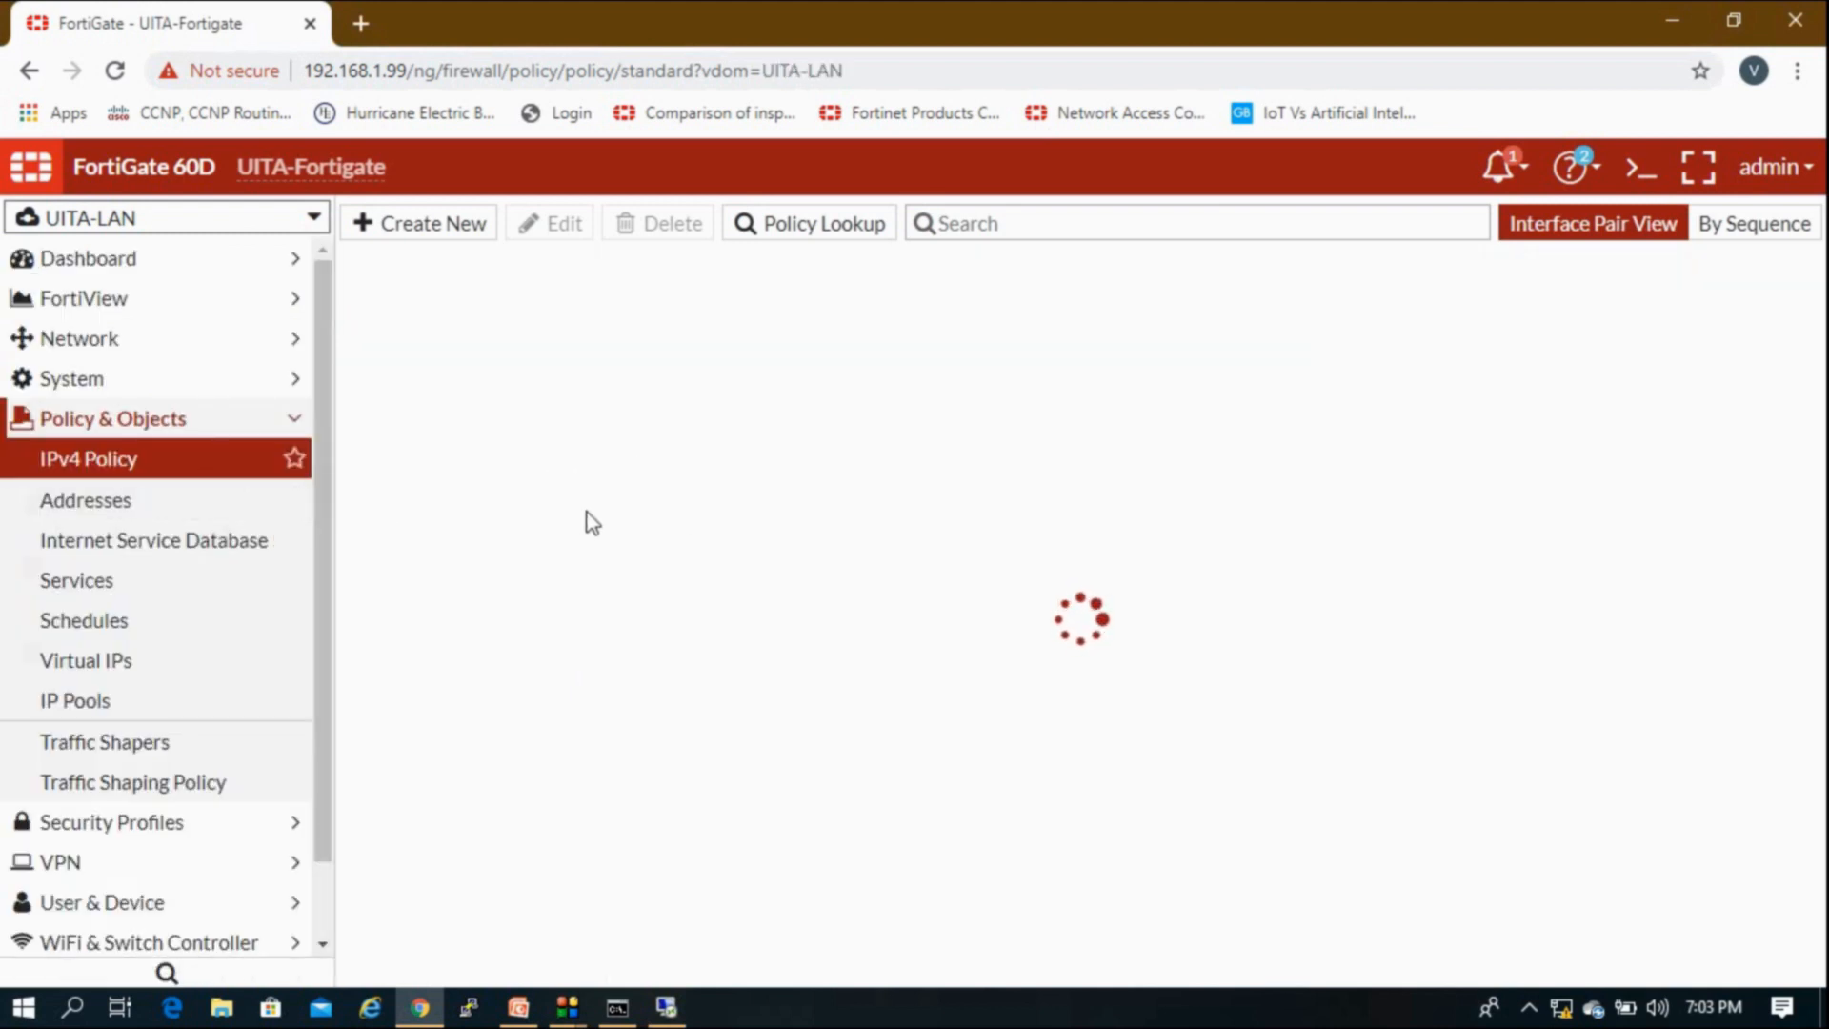
{"action": "double_click", "coordinate": [444, 433]}
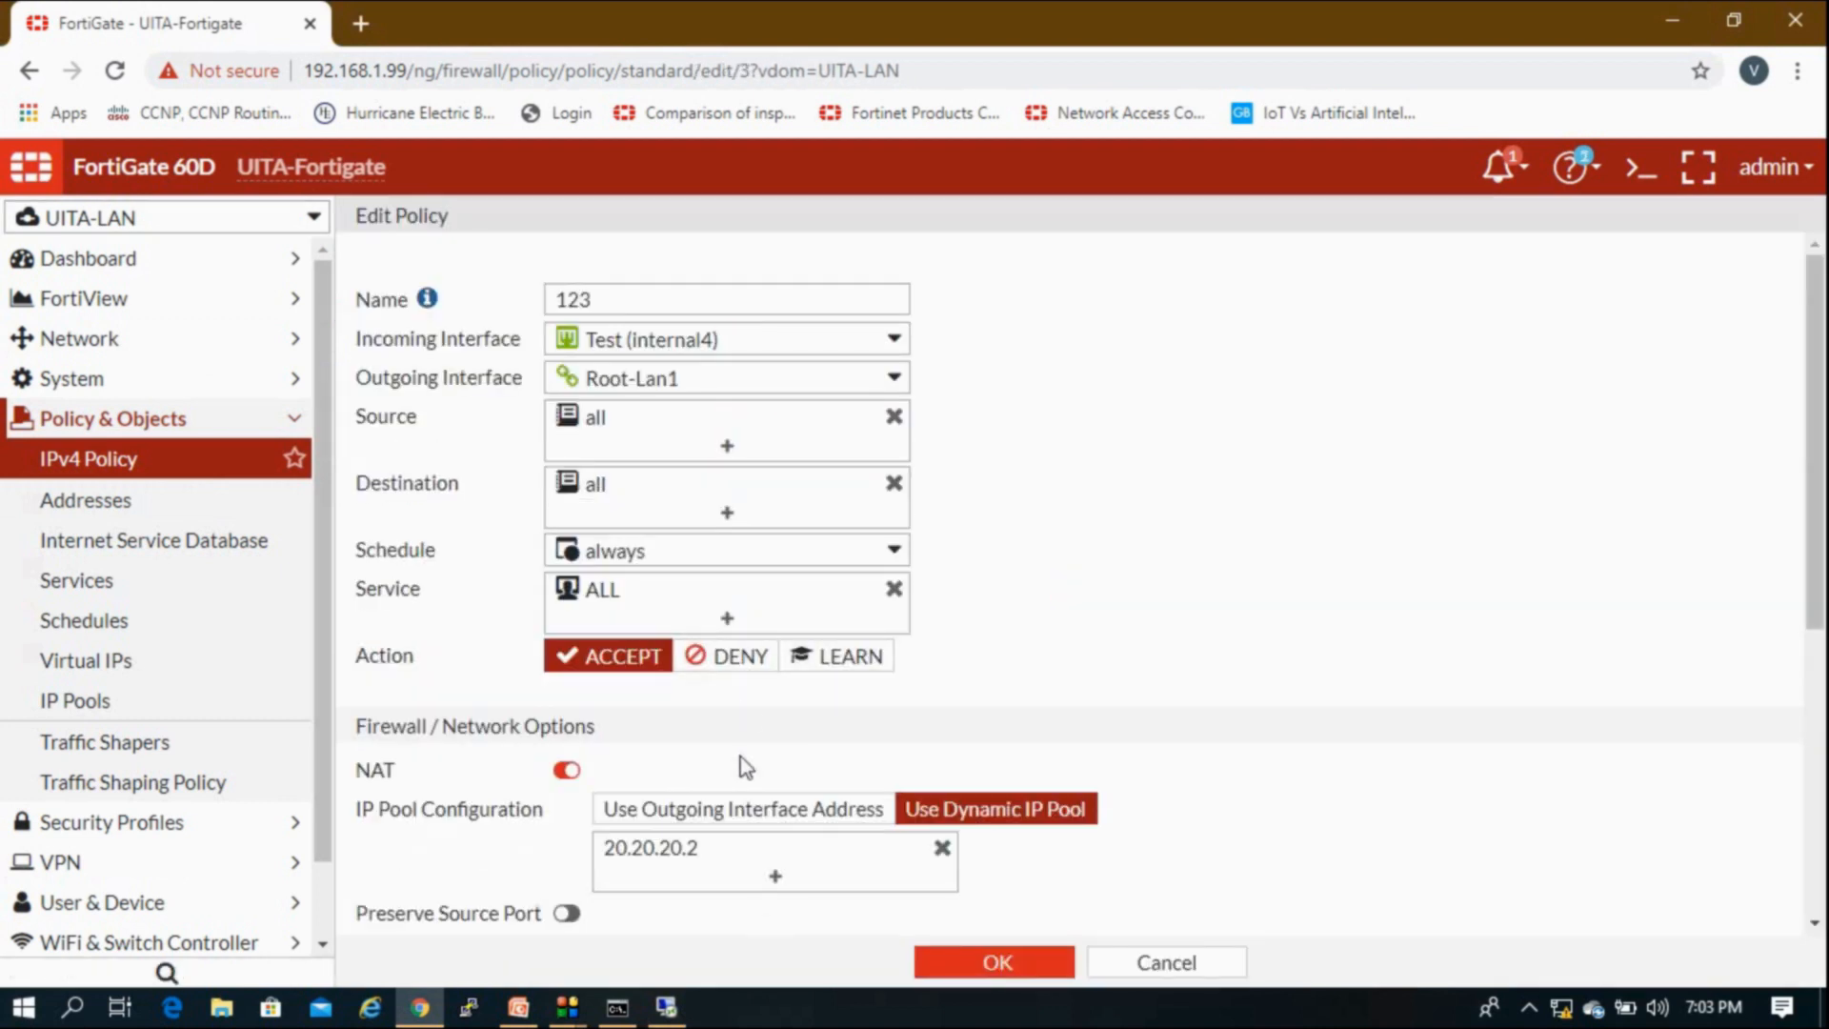
{"action": "left_click", "coordinate": [569, 770]}
{"action": "left_click", "coordinate": [995, 964]}
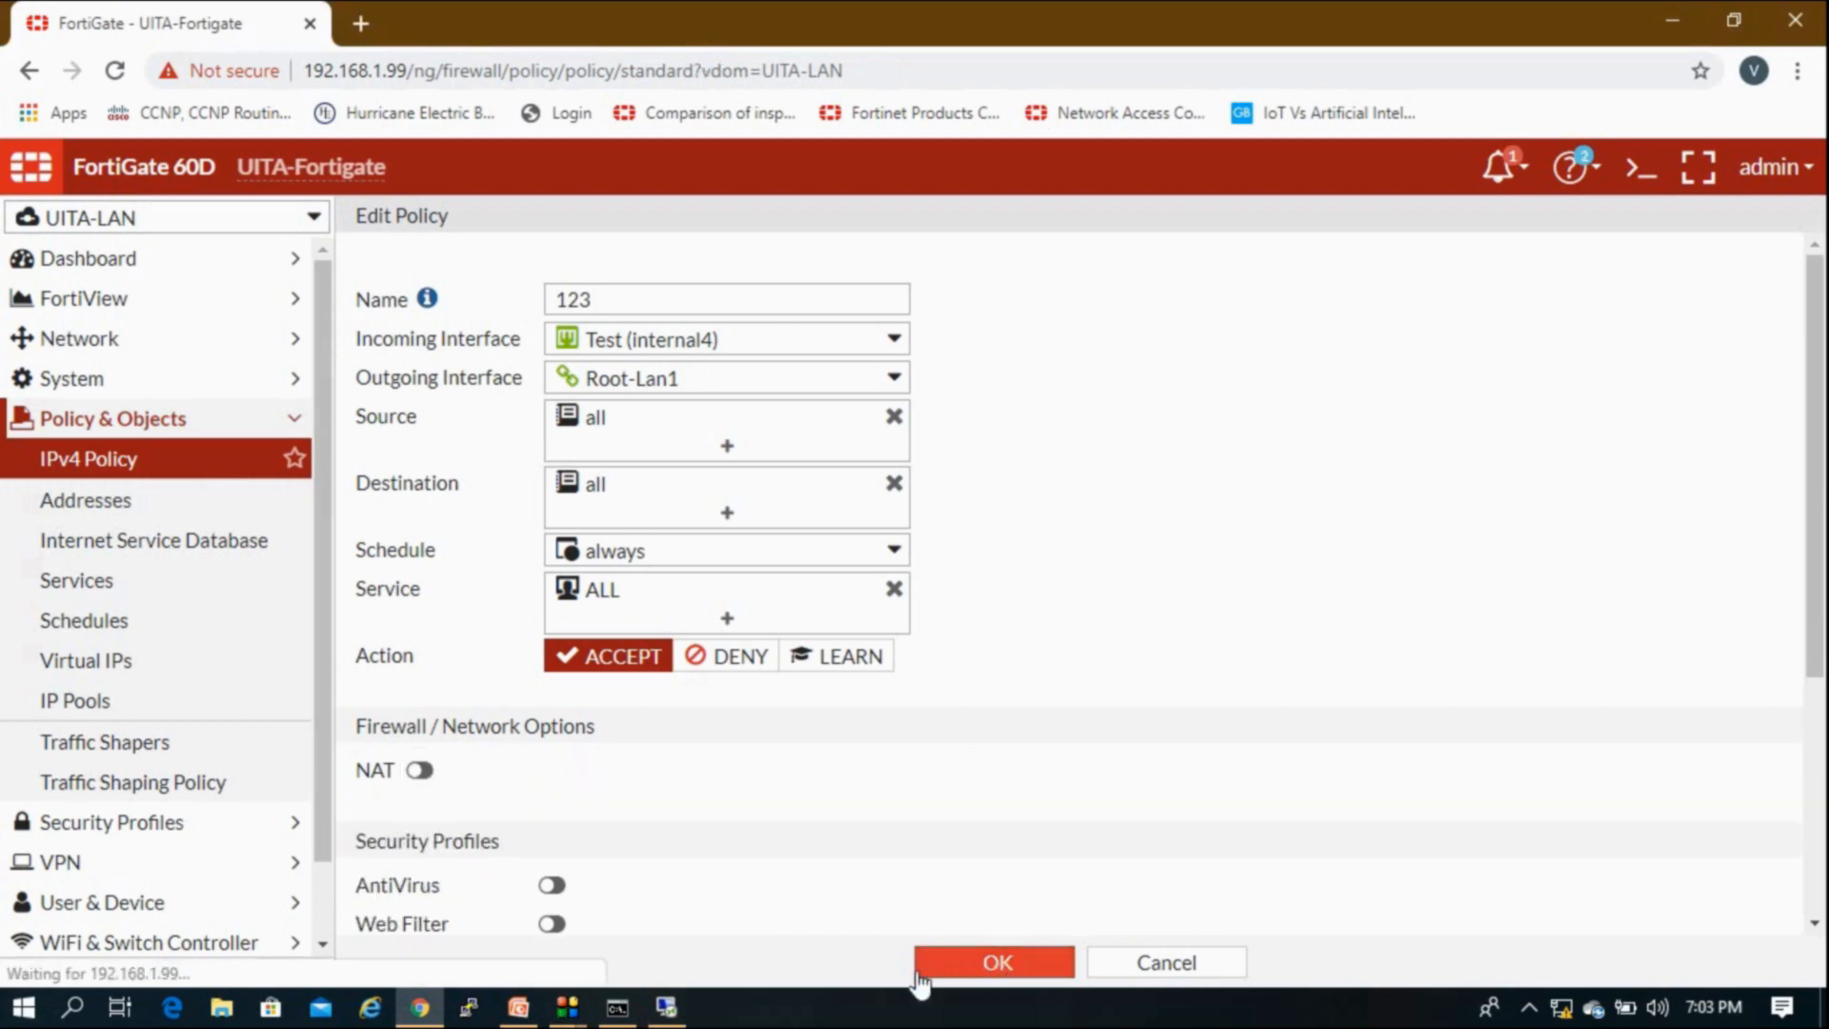
{"action": "left_click", "coordinate": [674, 1008]}
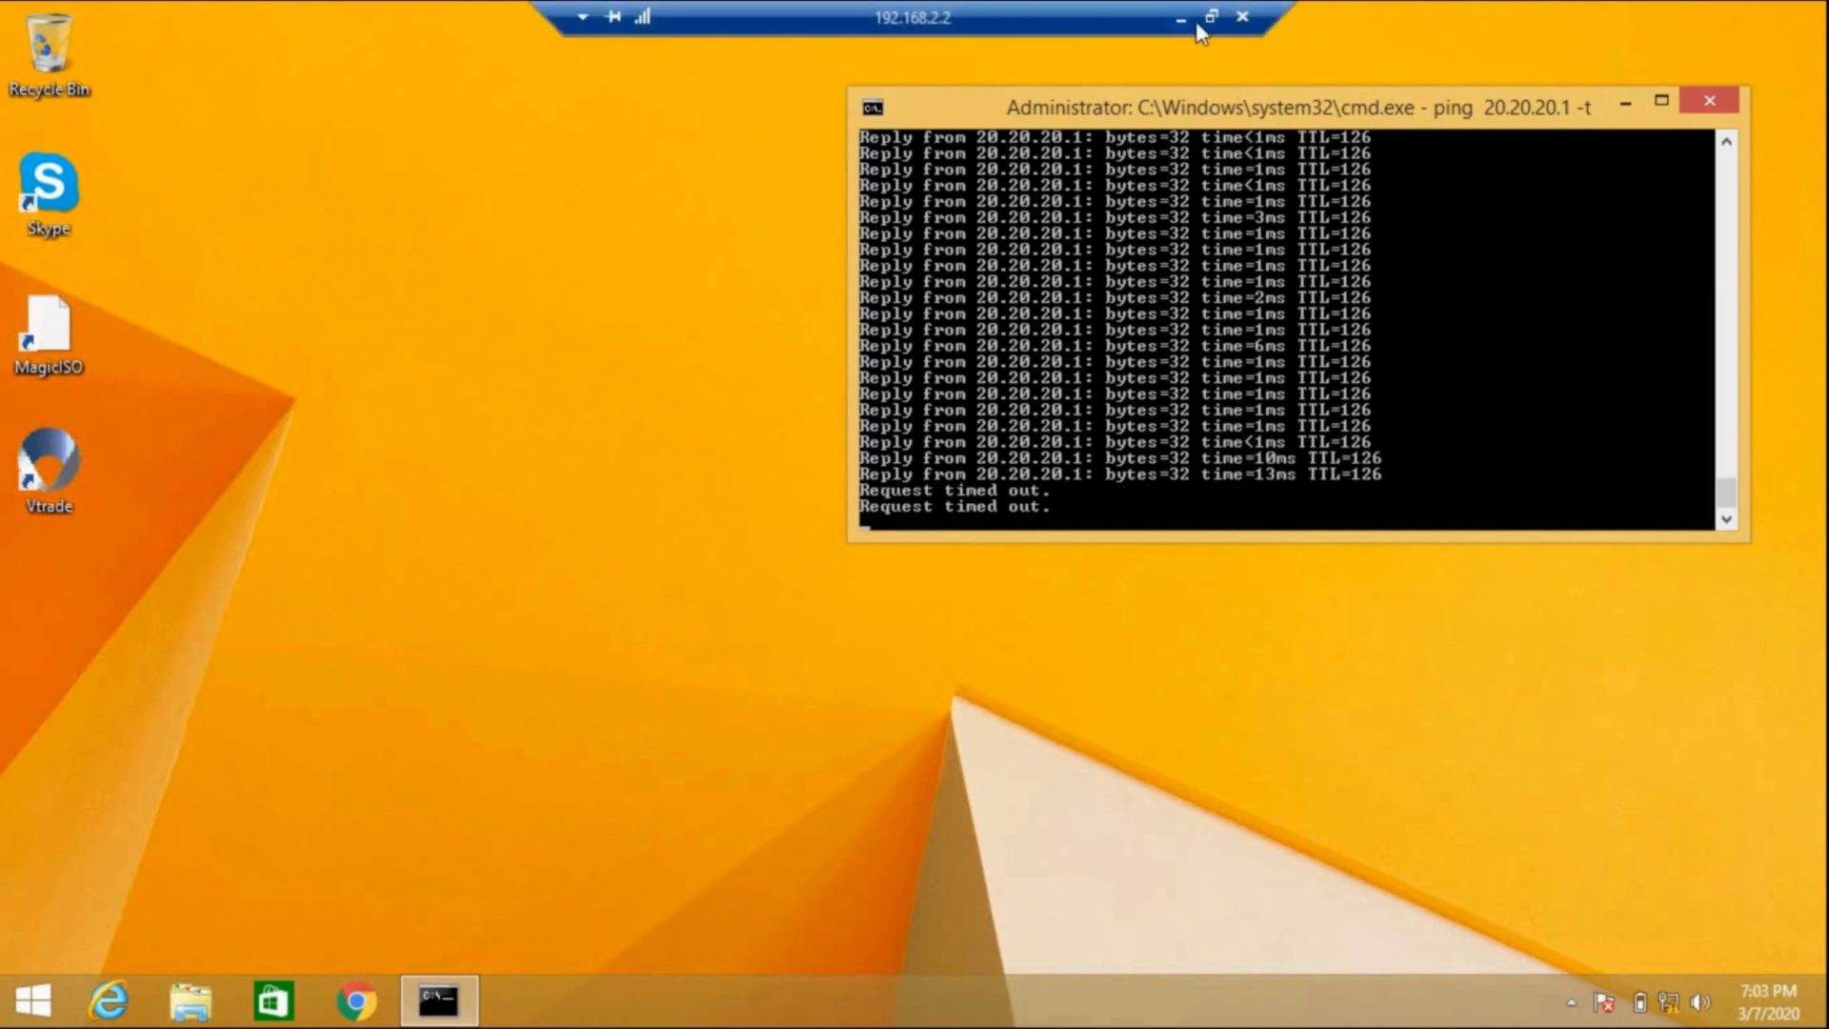
{"action": "left_click", "coordinate": [1184, 23]}
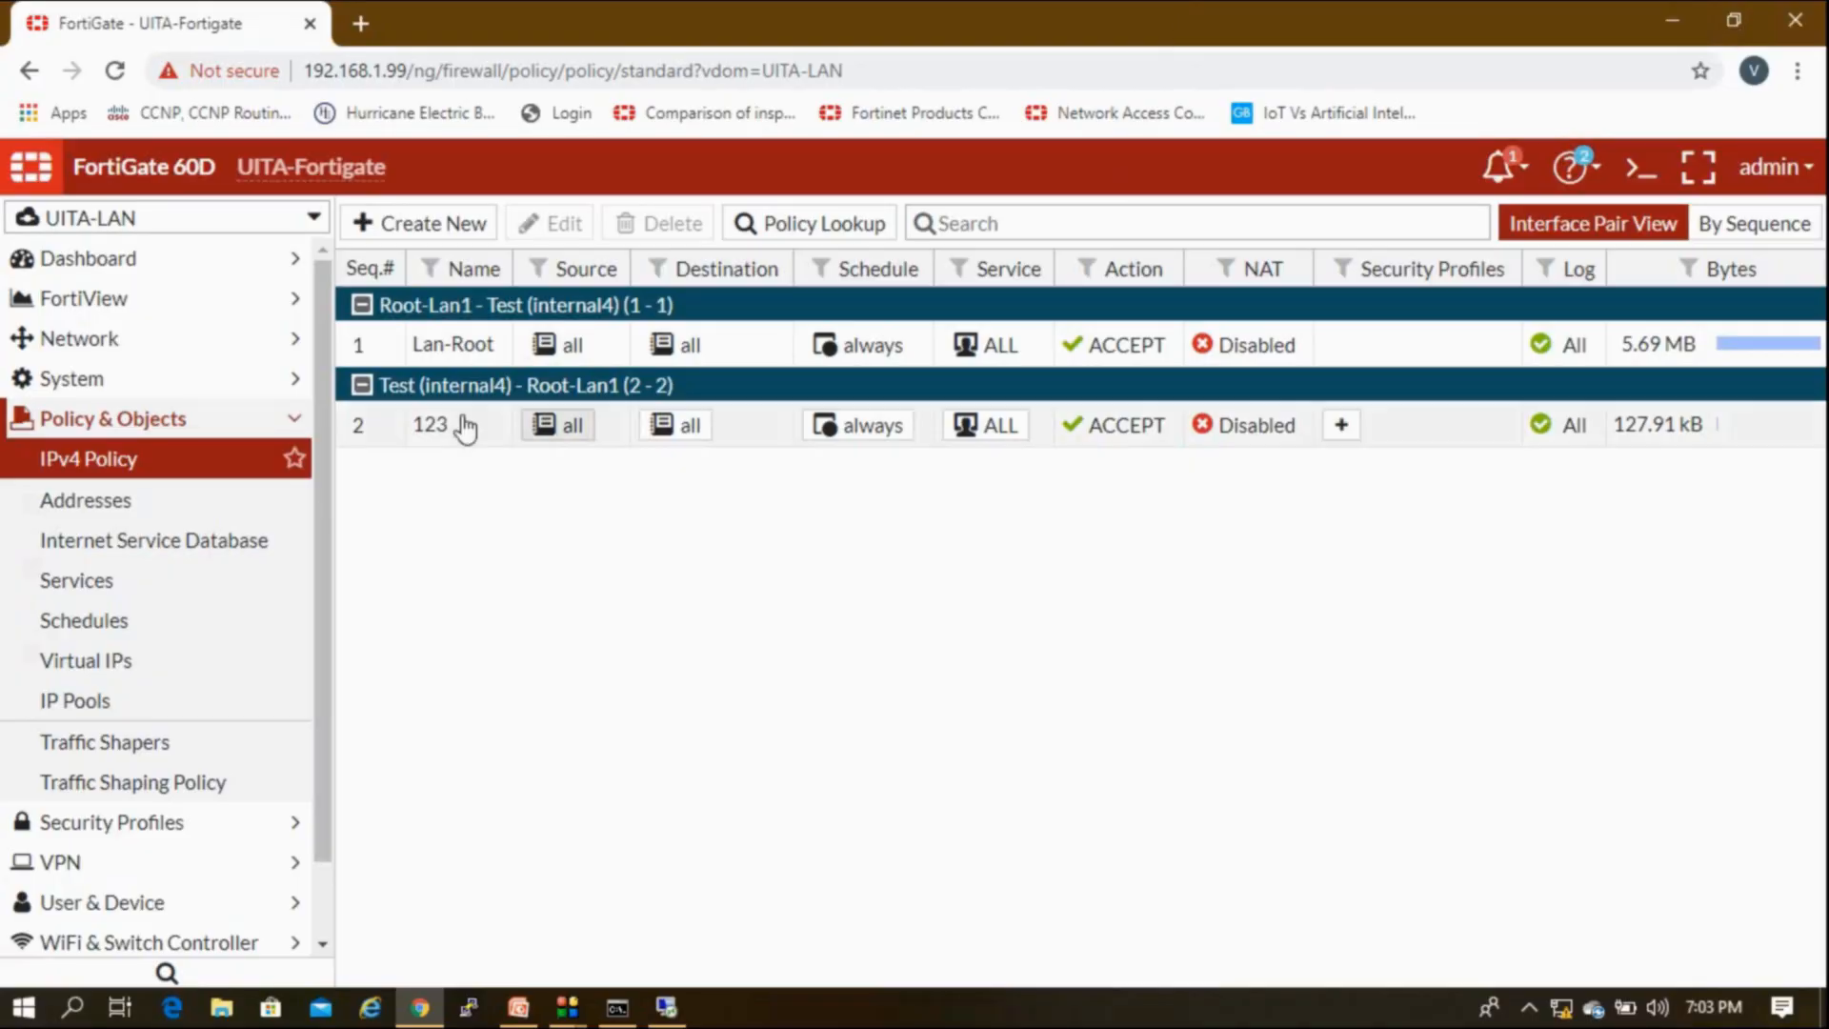
Step: Re-enable NAT on policy 123 with dynamic IP pool 20.20.20.2 and save it
{"action": "double_click", "coordinate": [426, 431]}
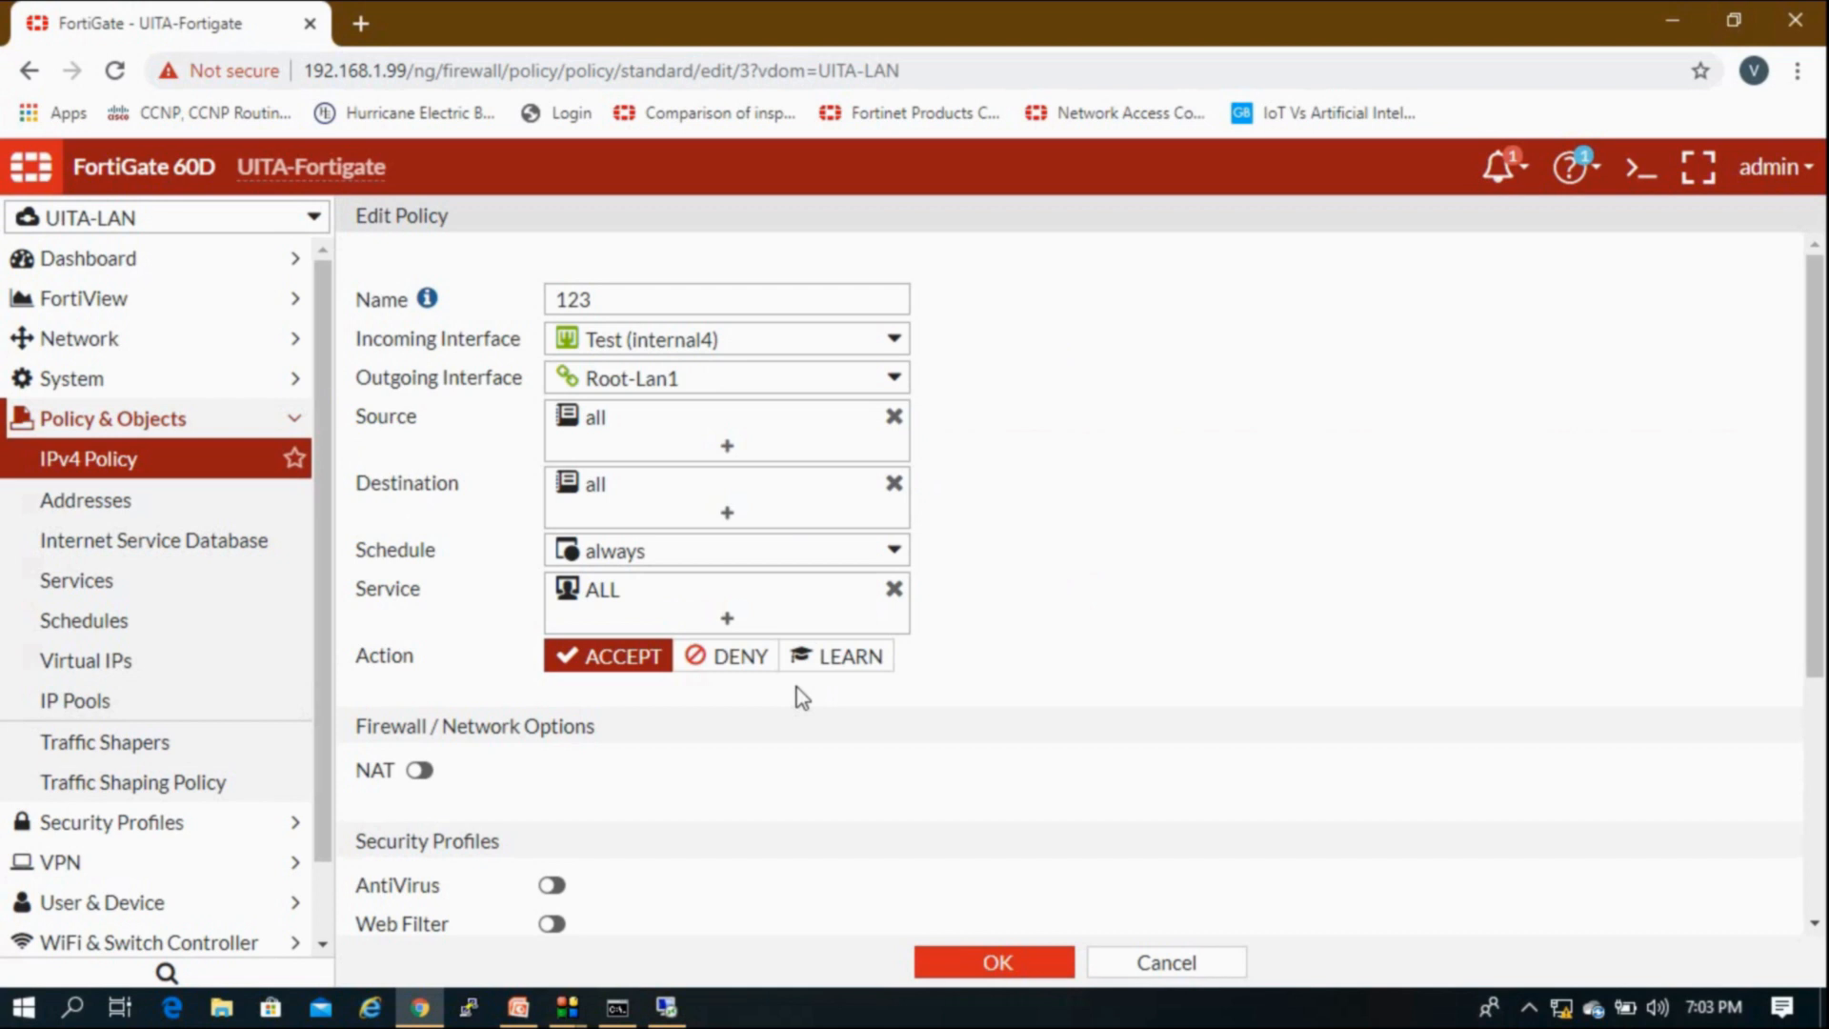
{"action": "left_click", "coordinate": [419, 772]}
{"action": "left_click", "coordinate": [900, 809]}
{"action": "left_click", "coordinate": [695, 853]}
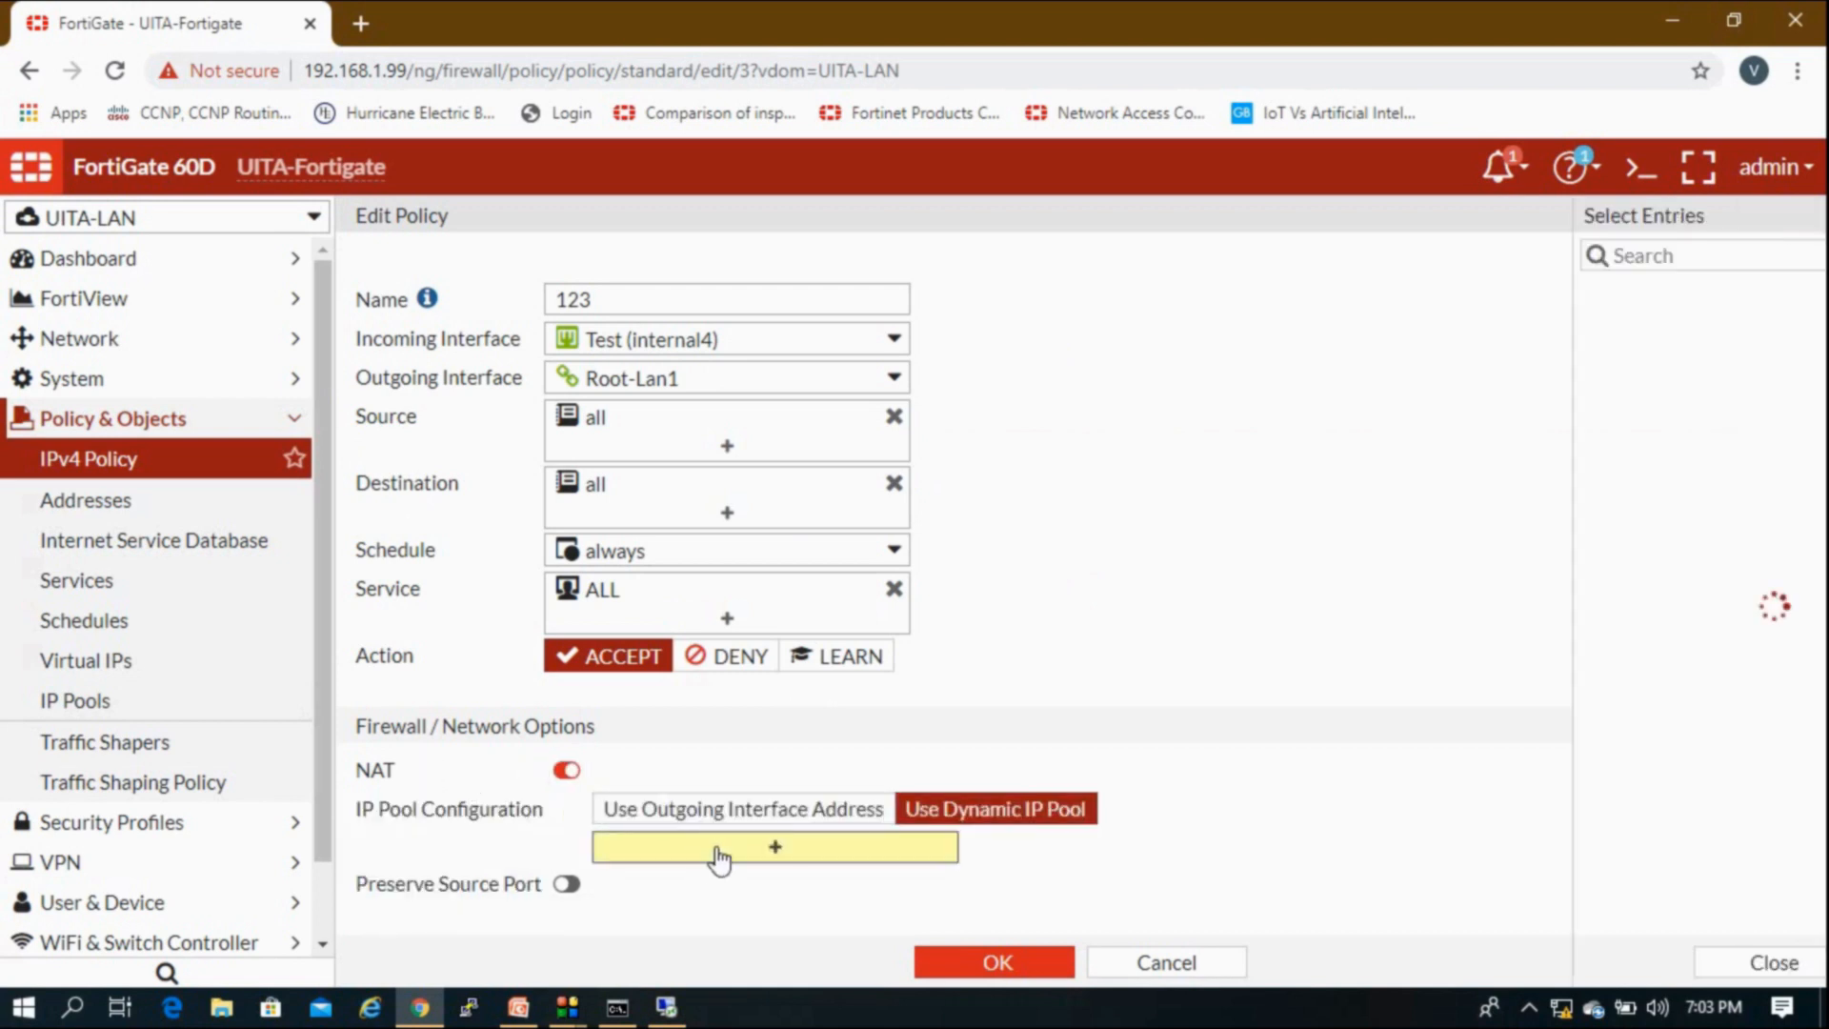
{"action": "left_click", "coordinate": [1509, 296]}
{"action": "left_click", "coordinate": [1195, 568]}
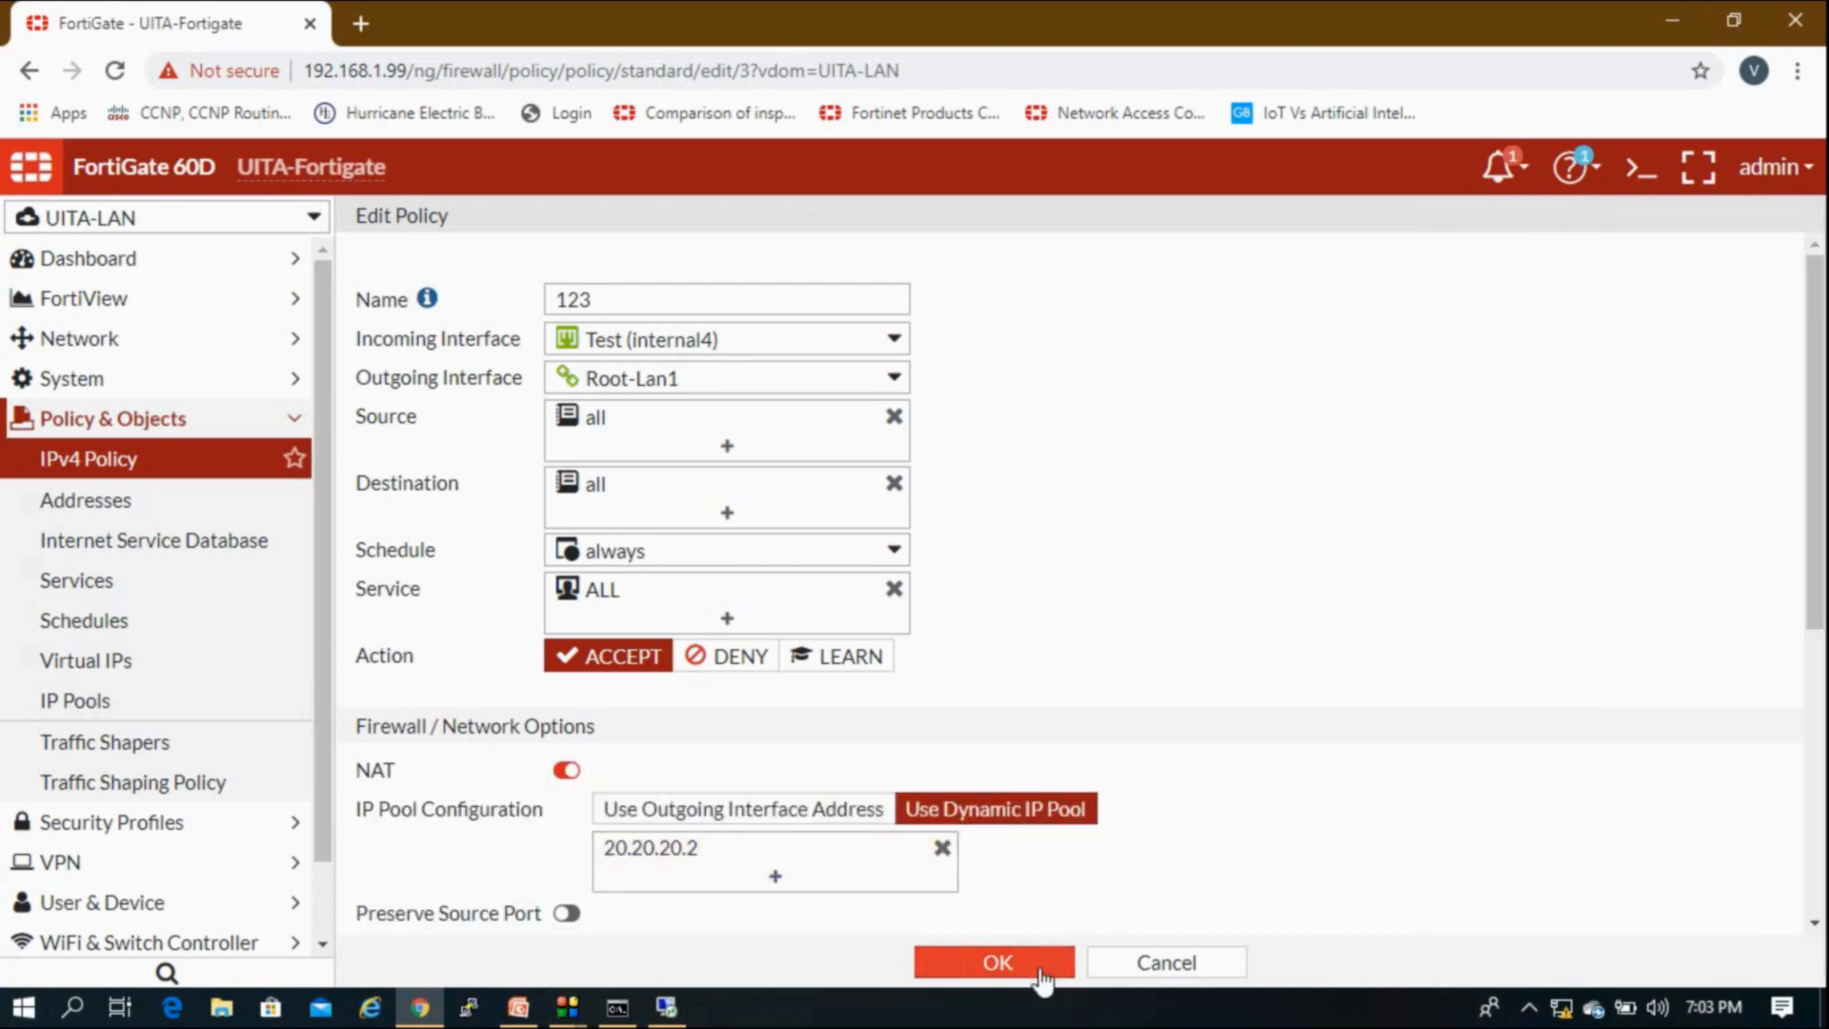
{"action": "left_click", "coordinate": [997, 962]}
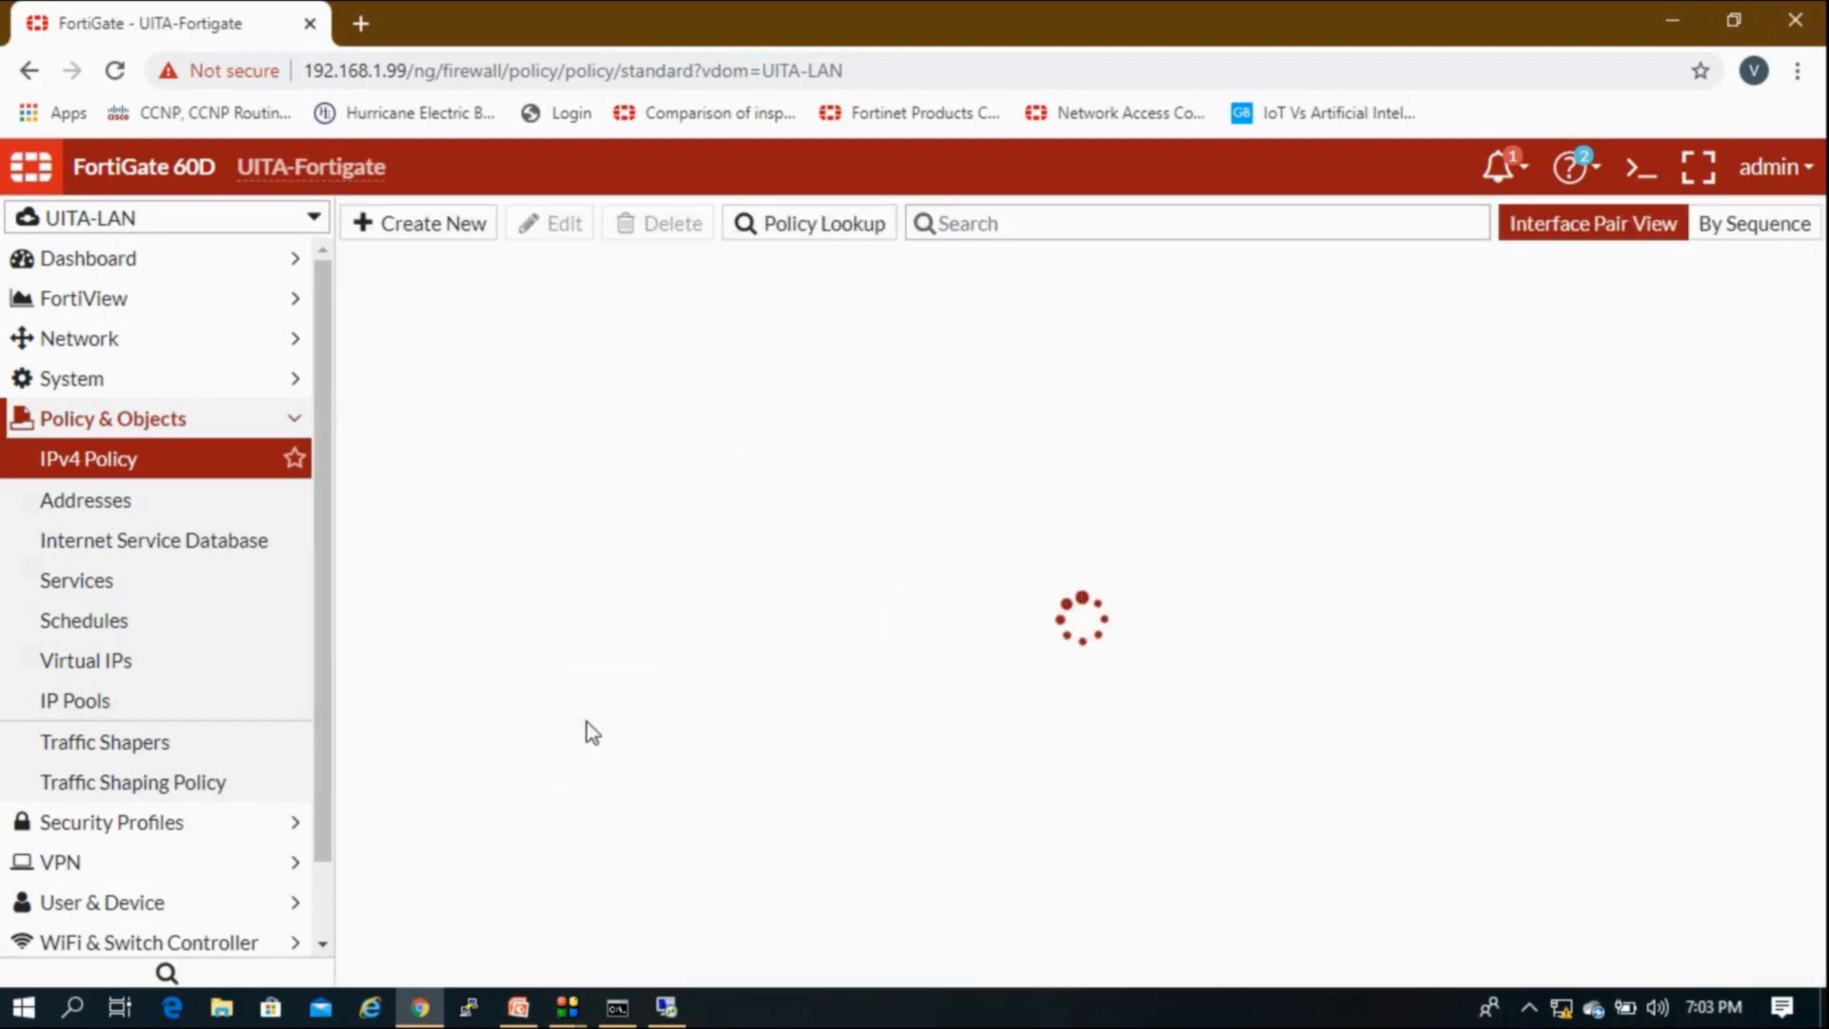
Step: Confirm the 20.20.20.1 ping replies again, then bring up the Lab Network slide
{"action": "left_click", "coordinate": [667, 1007]}
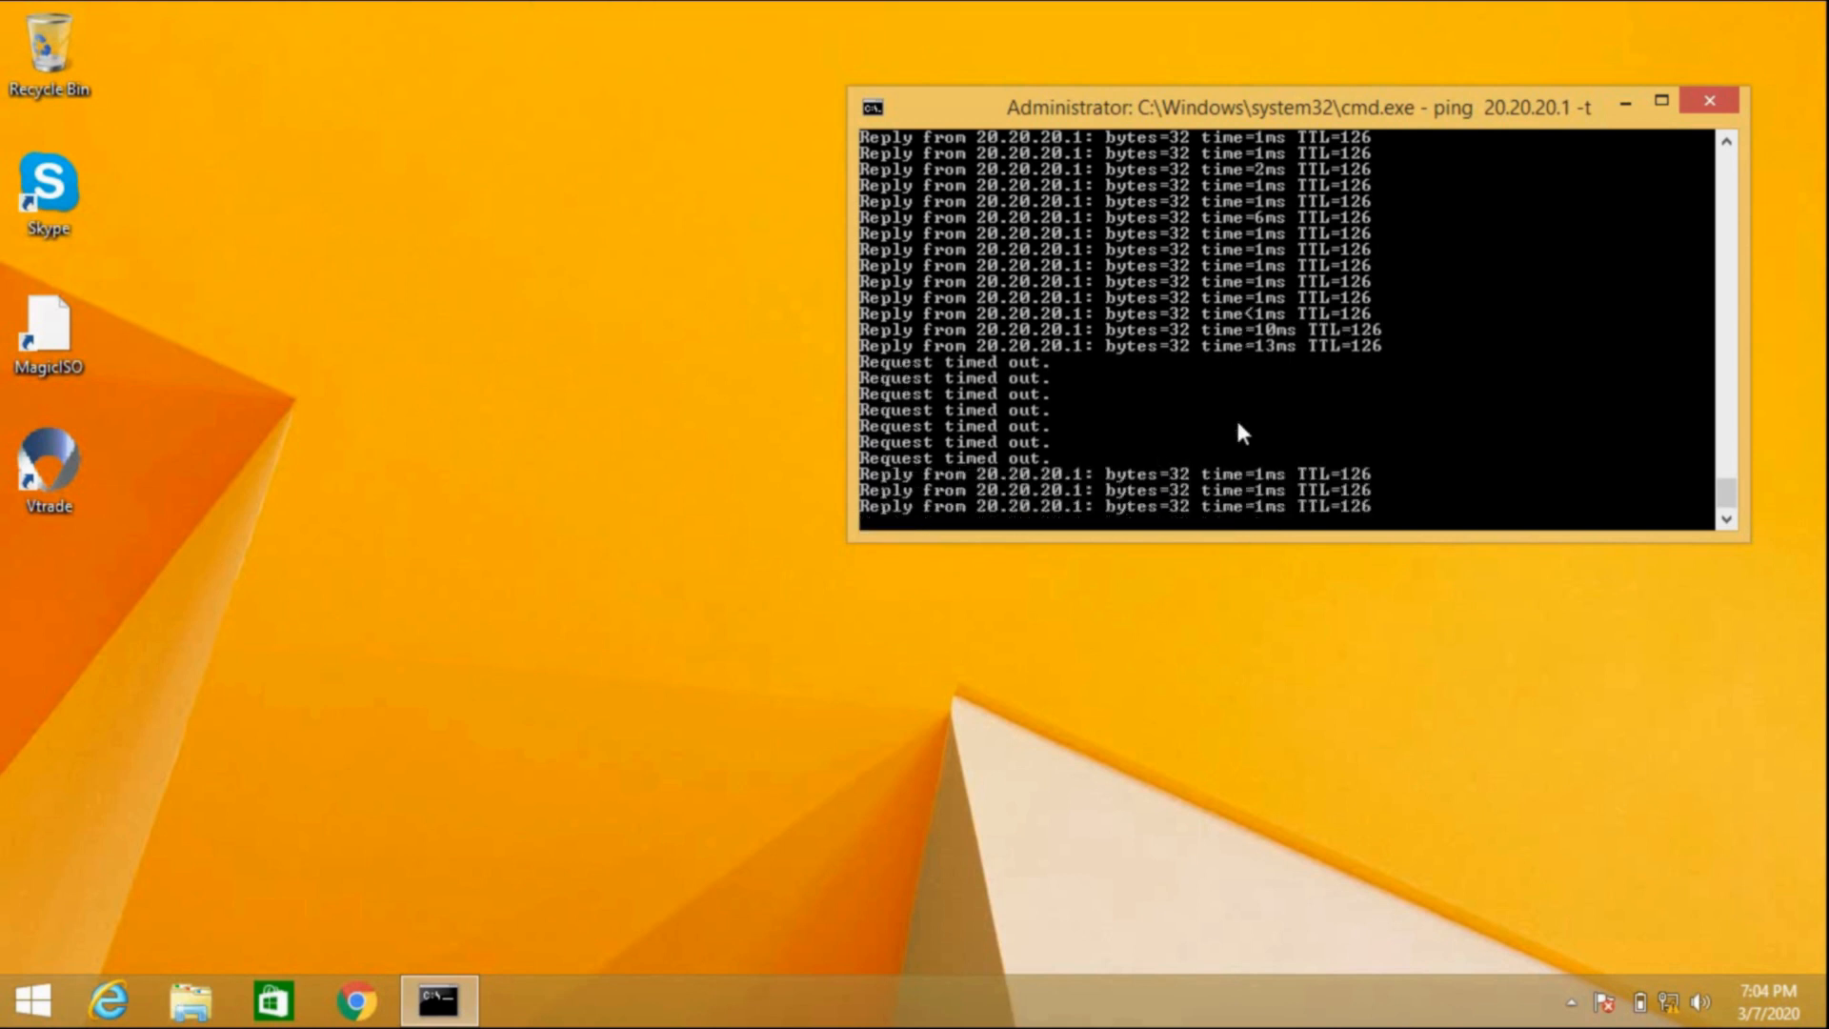
{"action": "mouse_move", "coordinate": [1248, 21]}
{"action": "left_click", "coordinate": [1181, 19]}
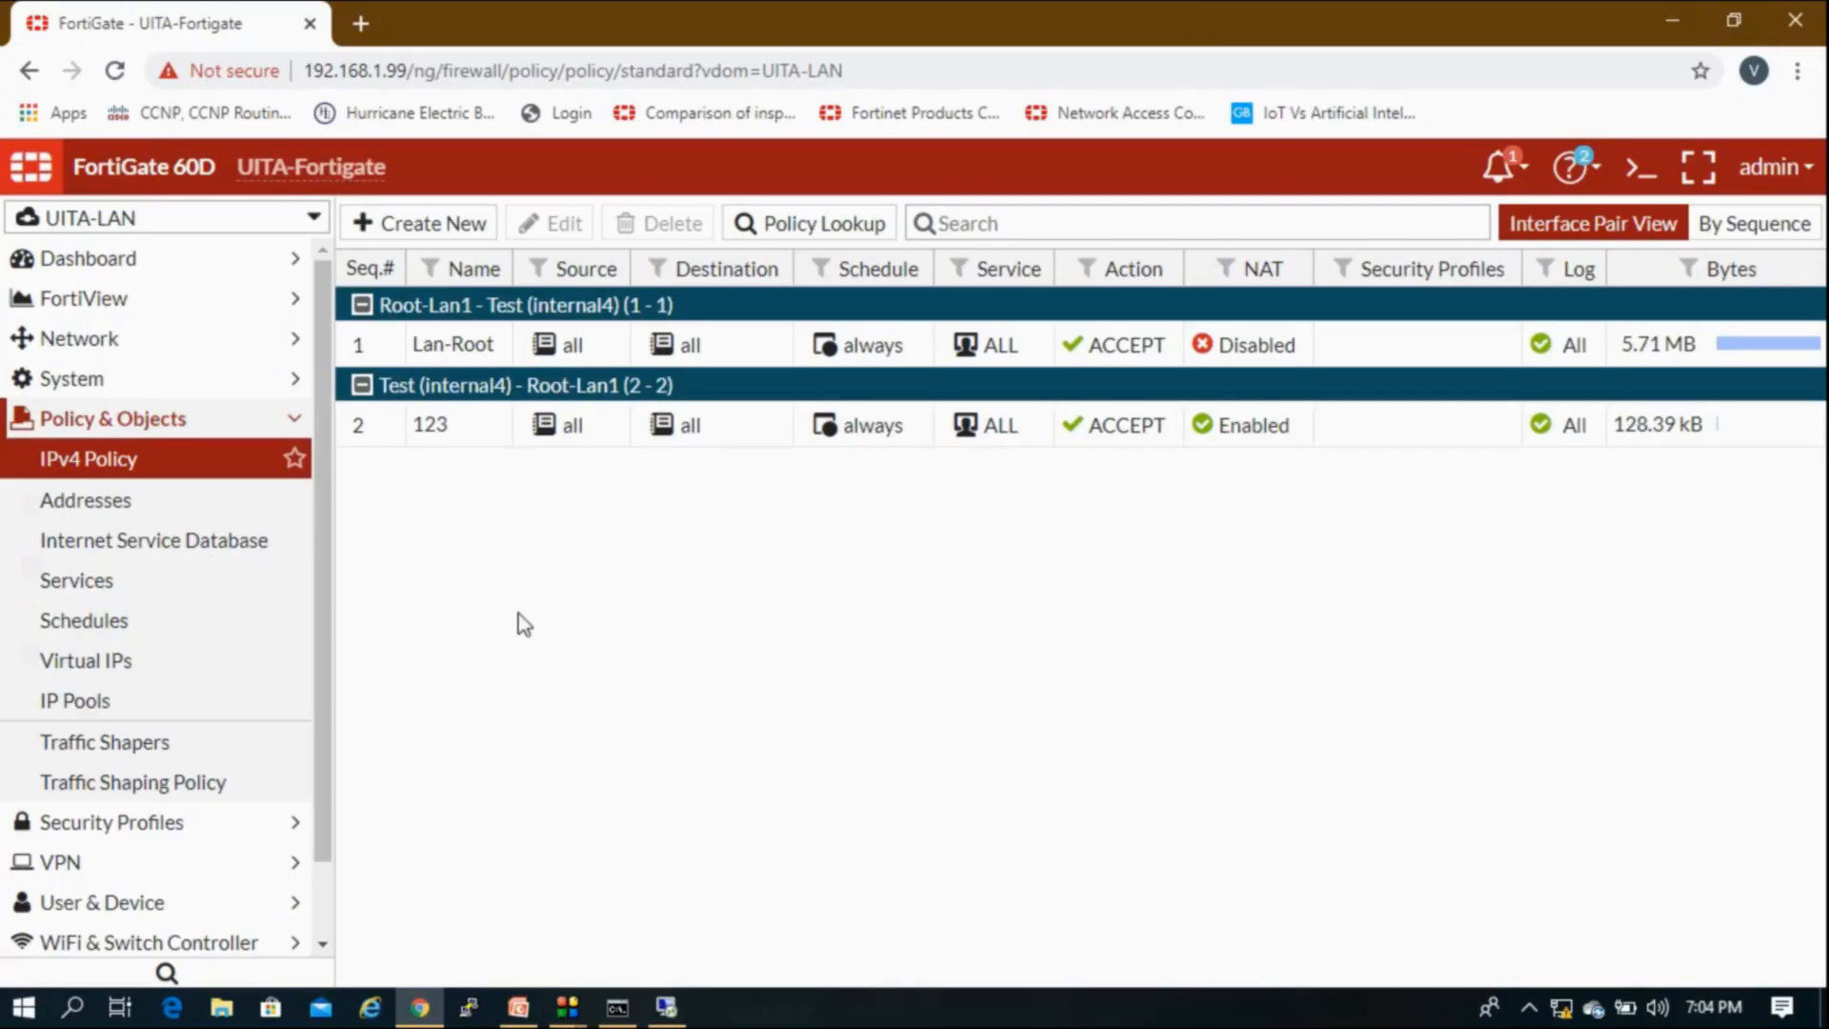
{"action": "left_click", "coordinate": [517, 1007]}
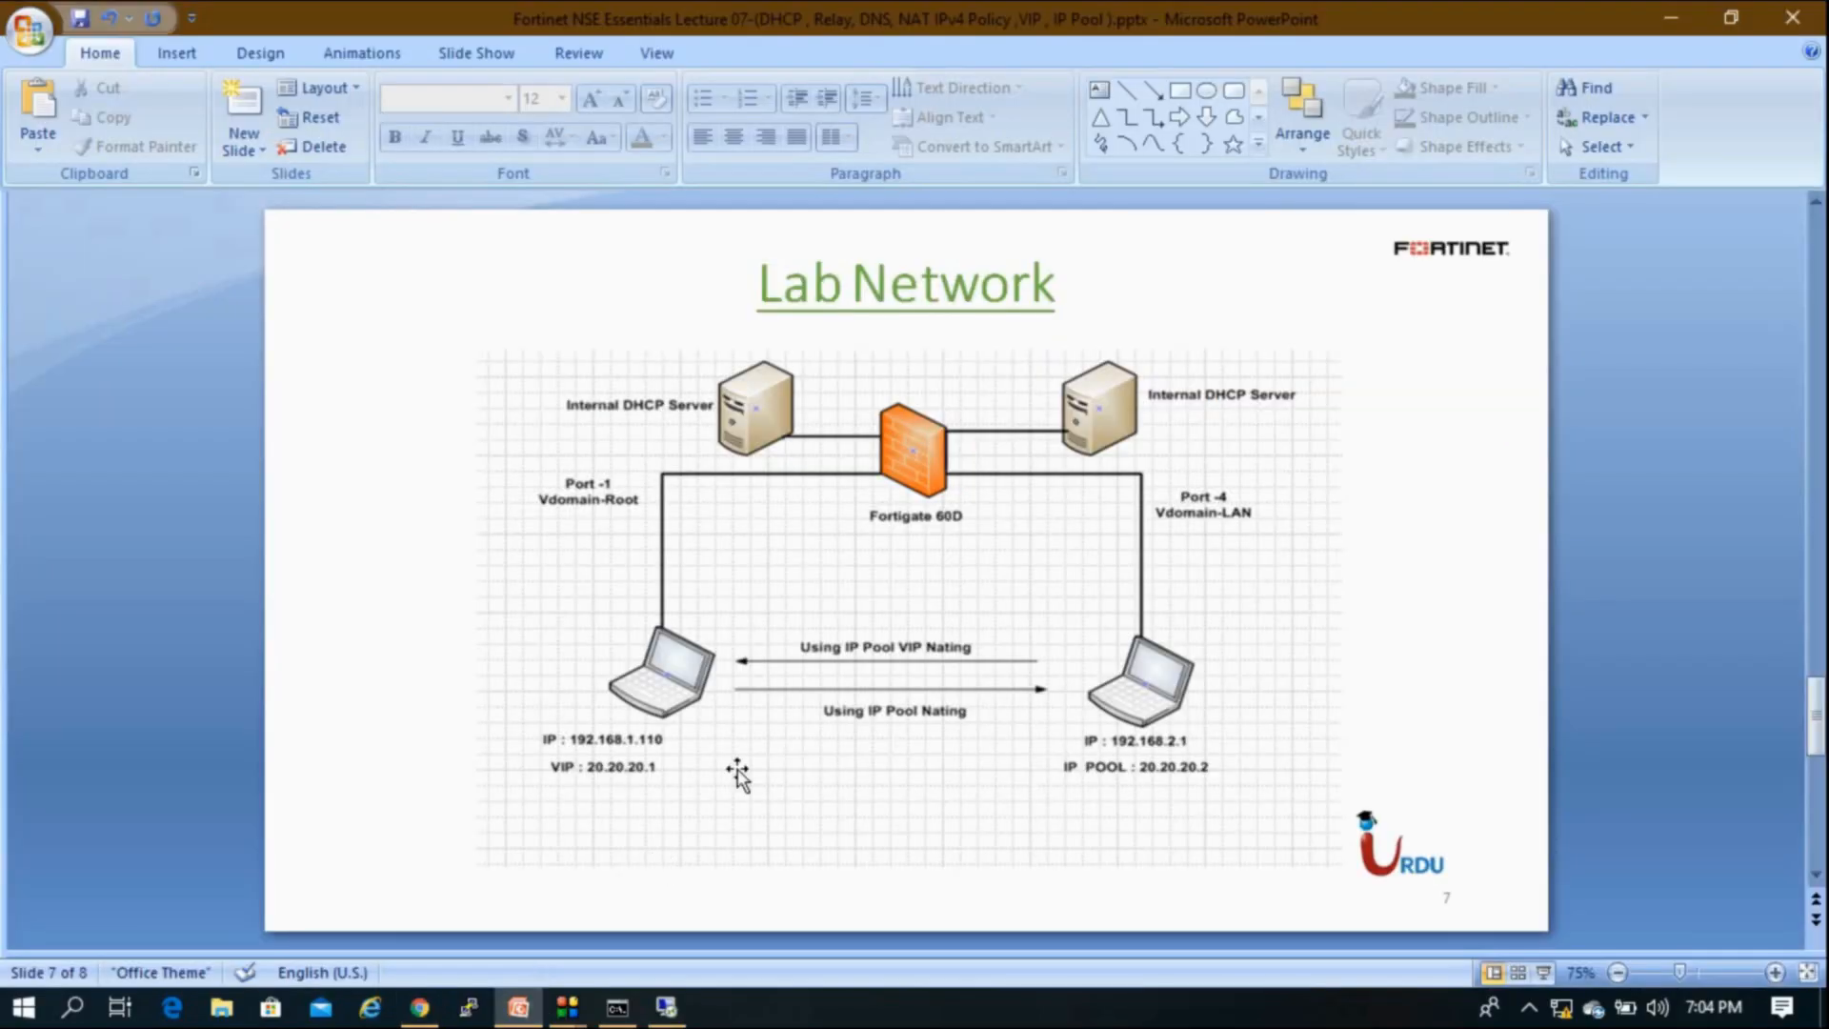
Step: Move between slides 6 and 7, glance at FortiGate, then advance to the Thank You slide 8
{"action": "scroll", "coordinate": [740, 774], "scroll_direction": "up", "scroll_amount": 1}
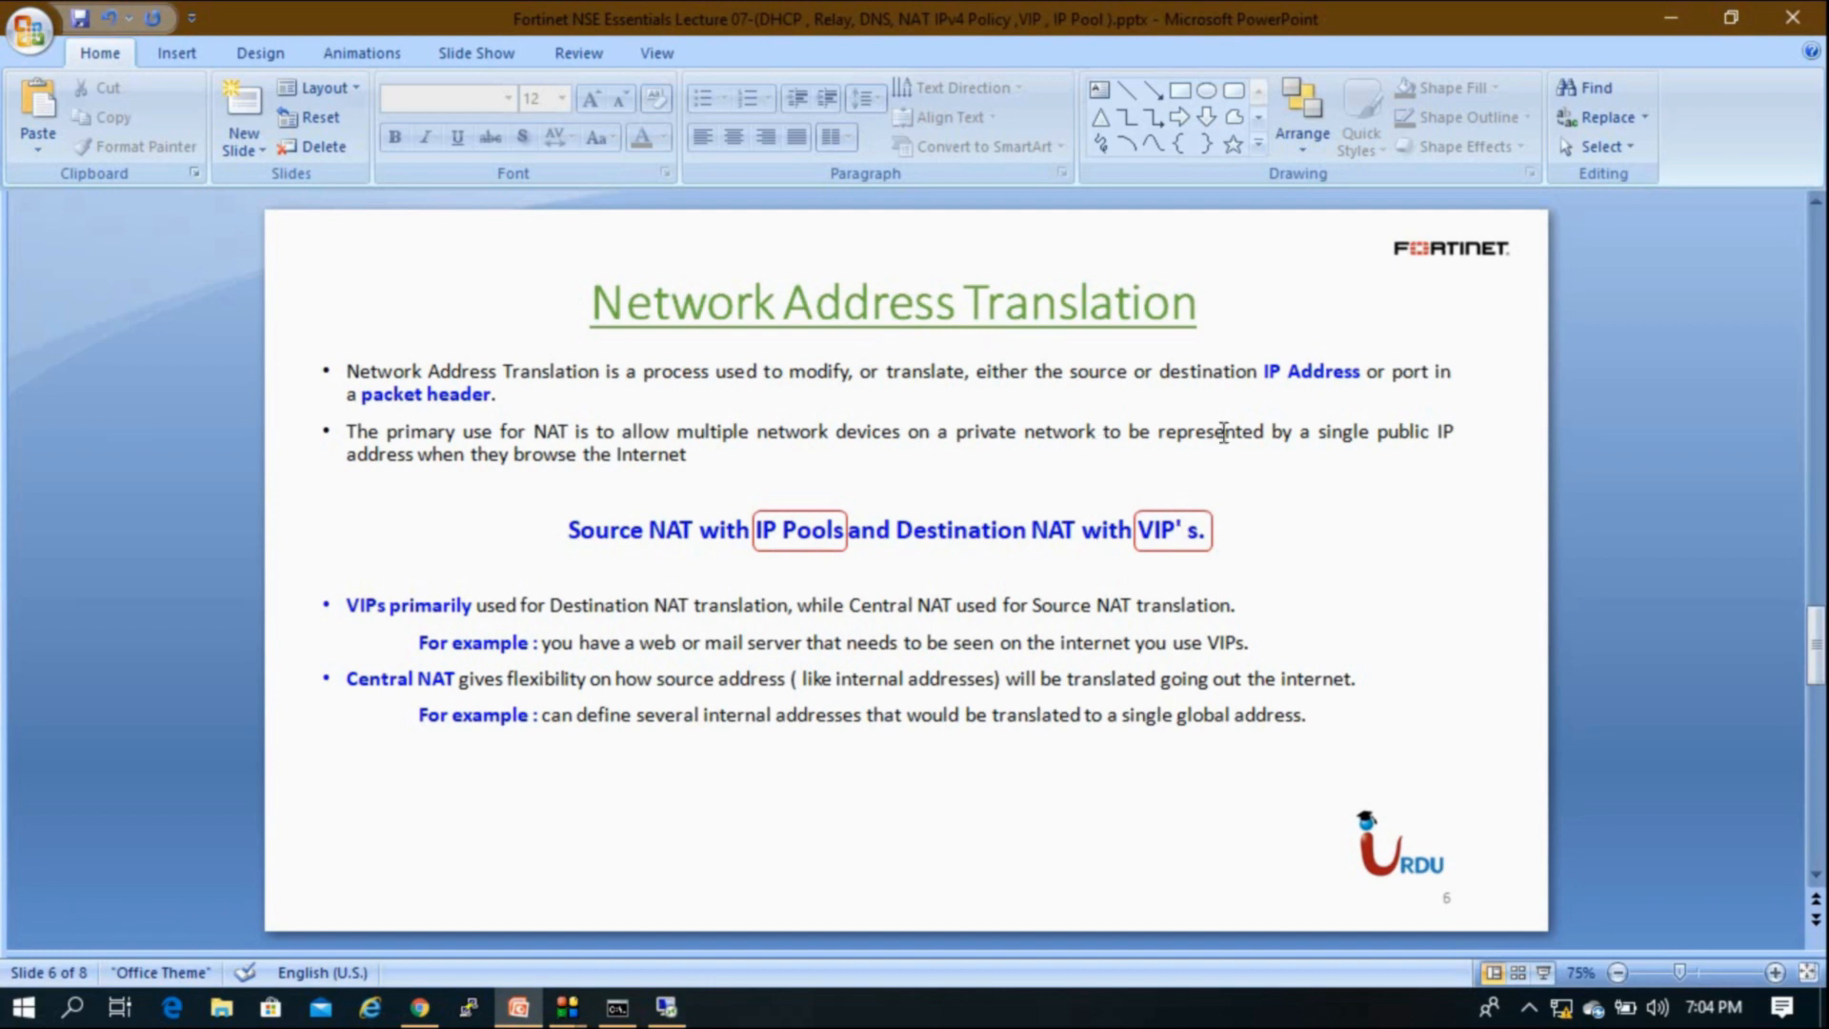
{"action": "scroll", "coordinate": [1087, 678], "scroll_direction": "down", "scroll_amount": 1}
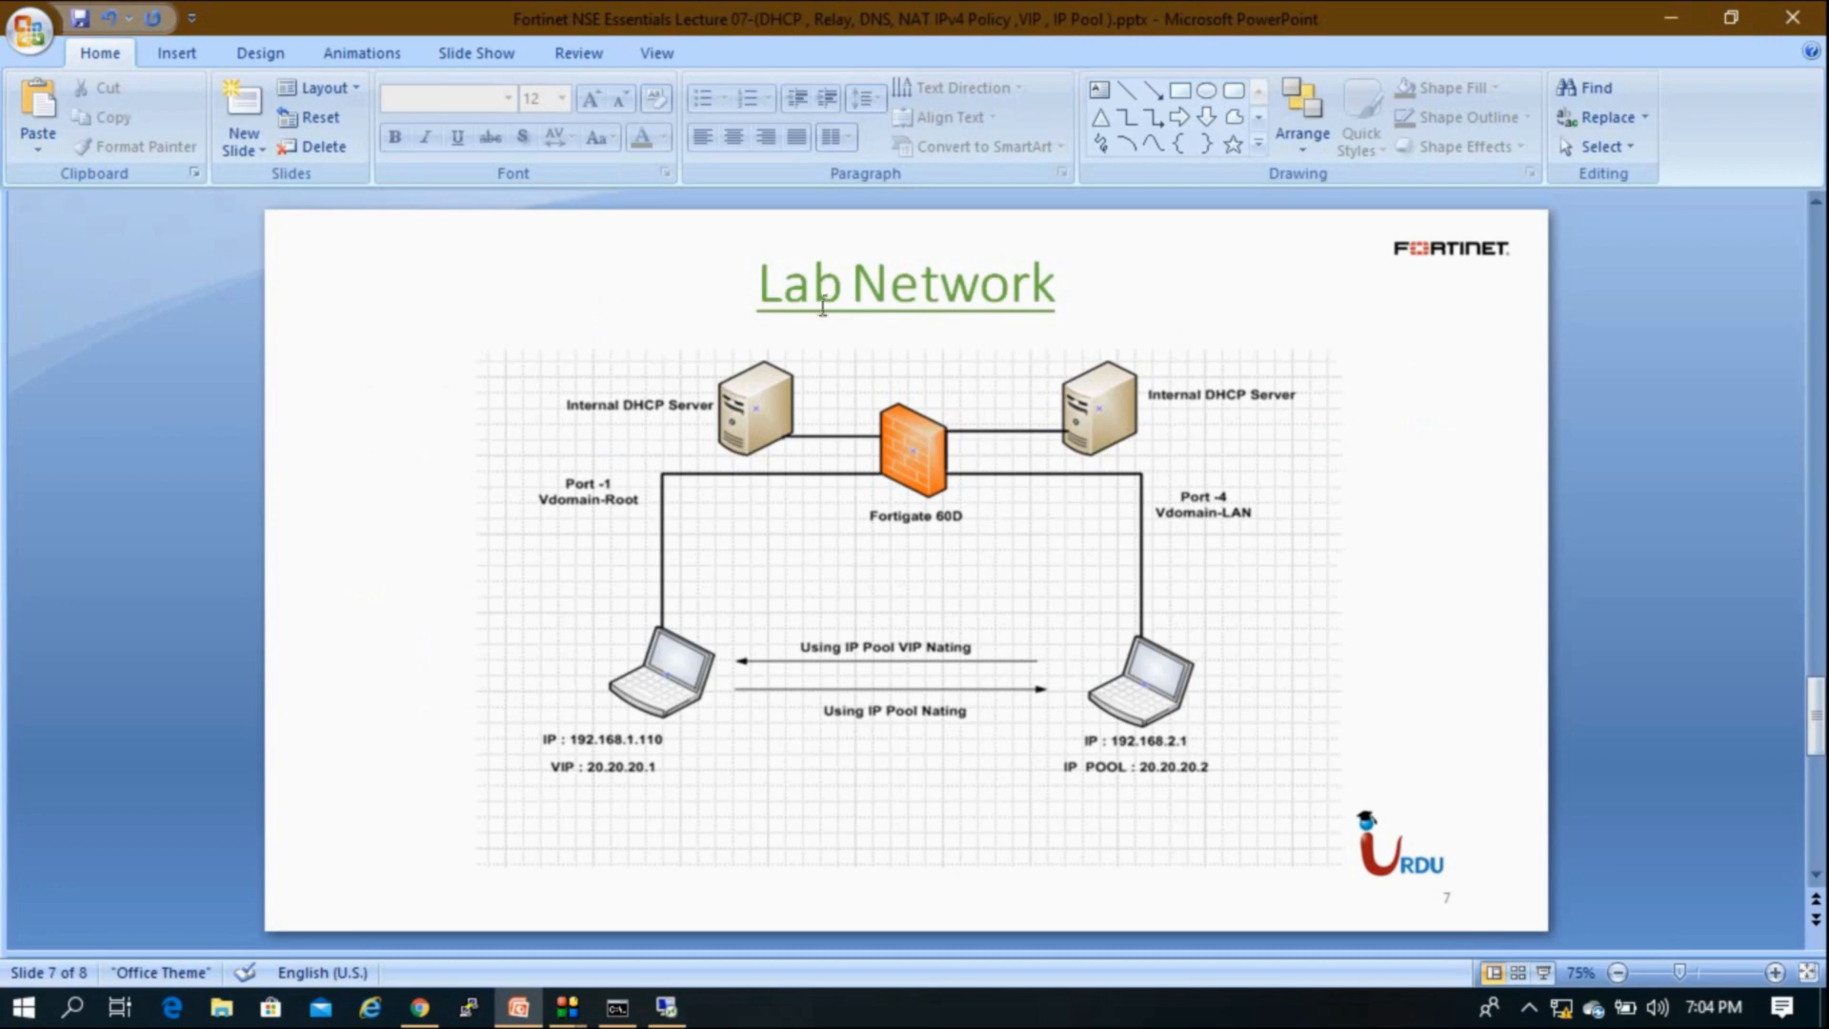
{"action": "left_click", "coordinate": [505, 1013]}
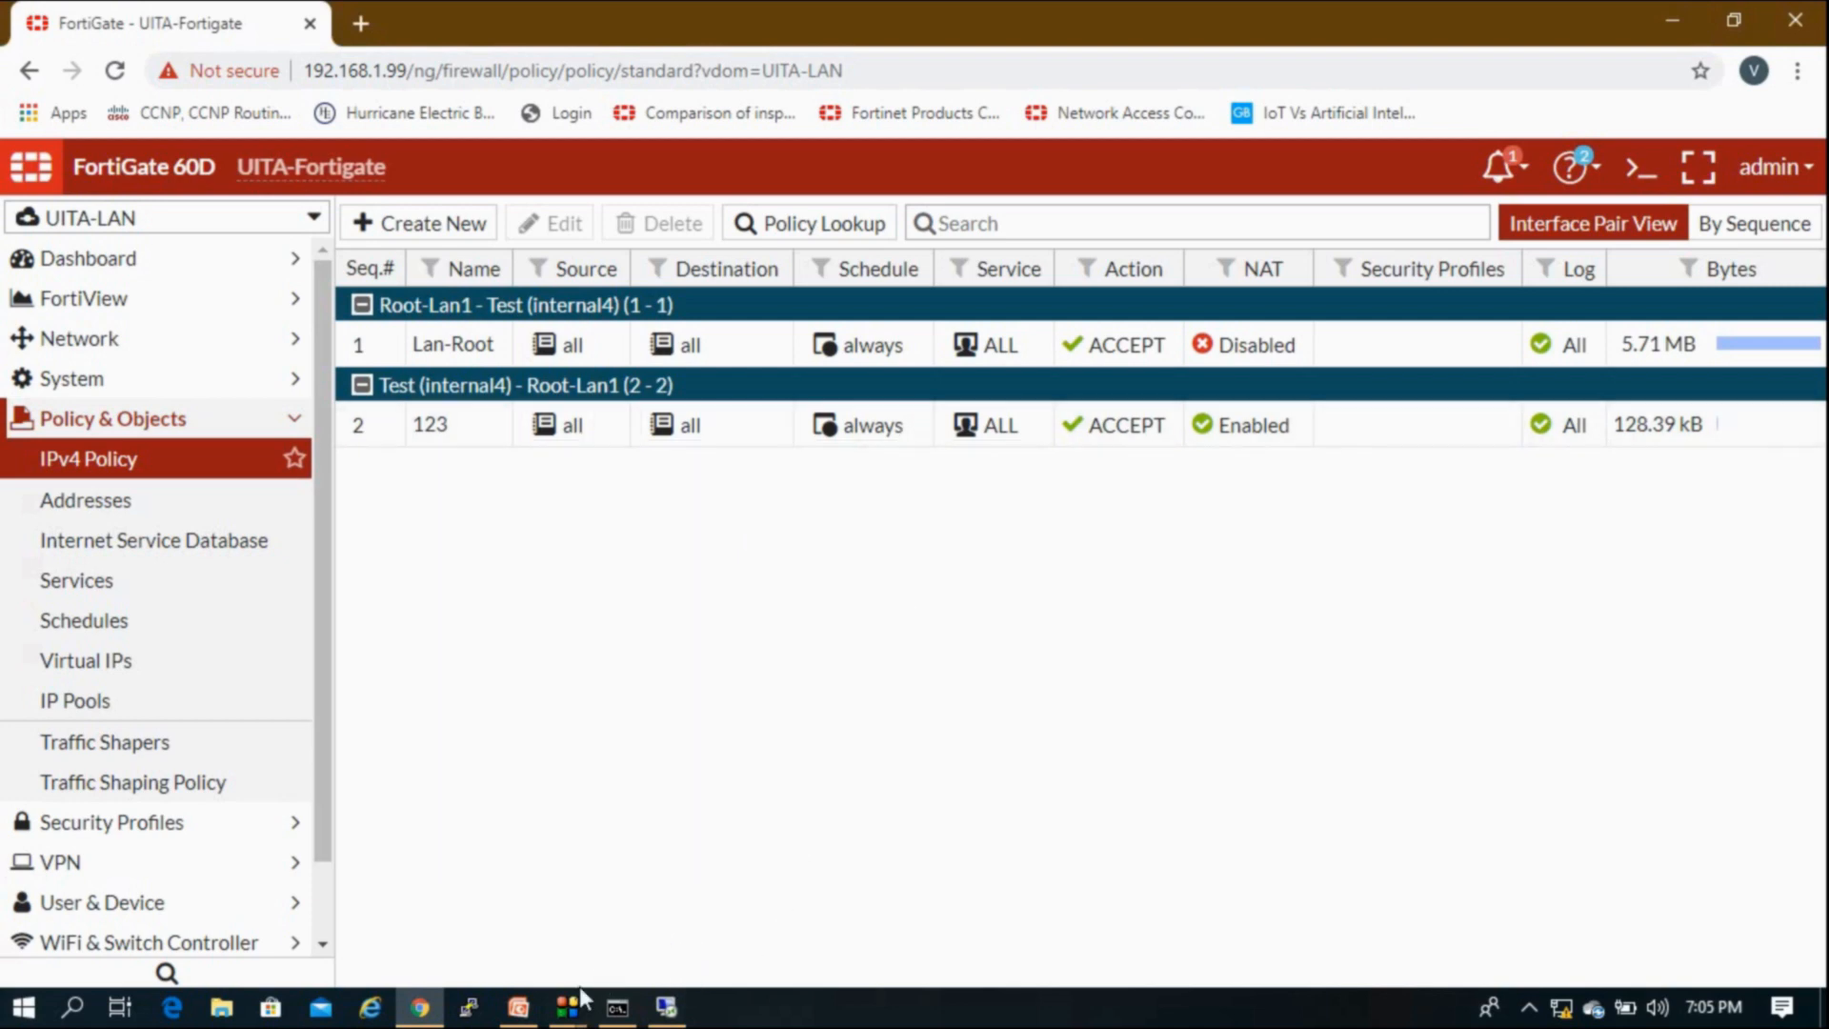
{"action": "left_click", "coordinate": [524, 1012]}
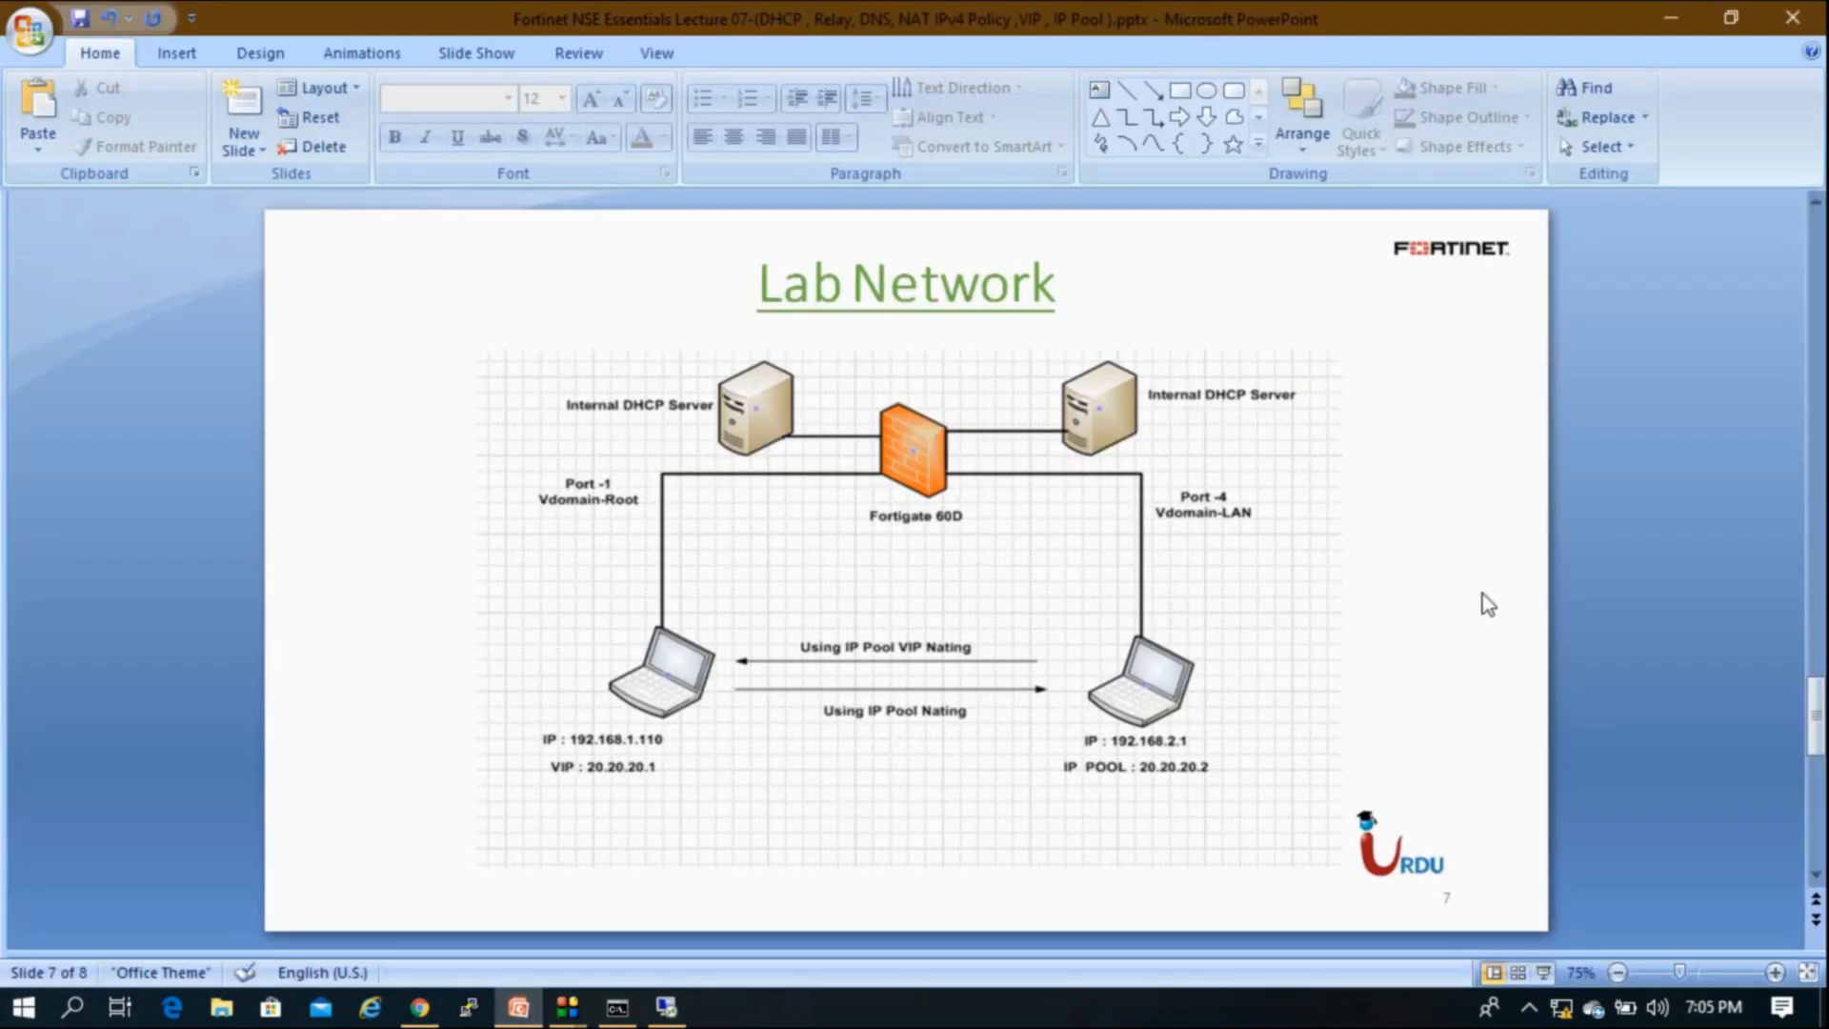
{"action": "scroll", "coordinate": [1483, 593], "scroll_direction": "down", "scroll_amount": 1}
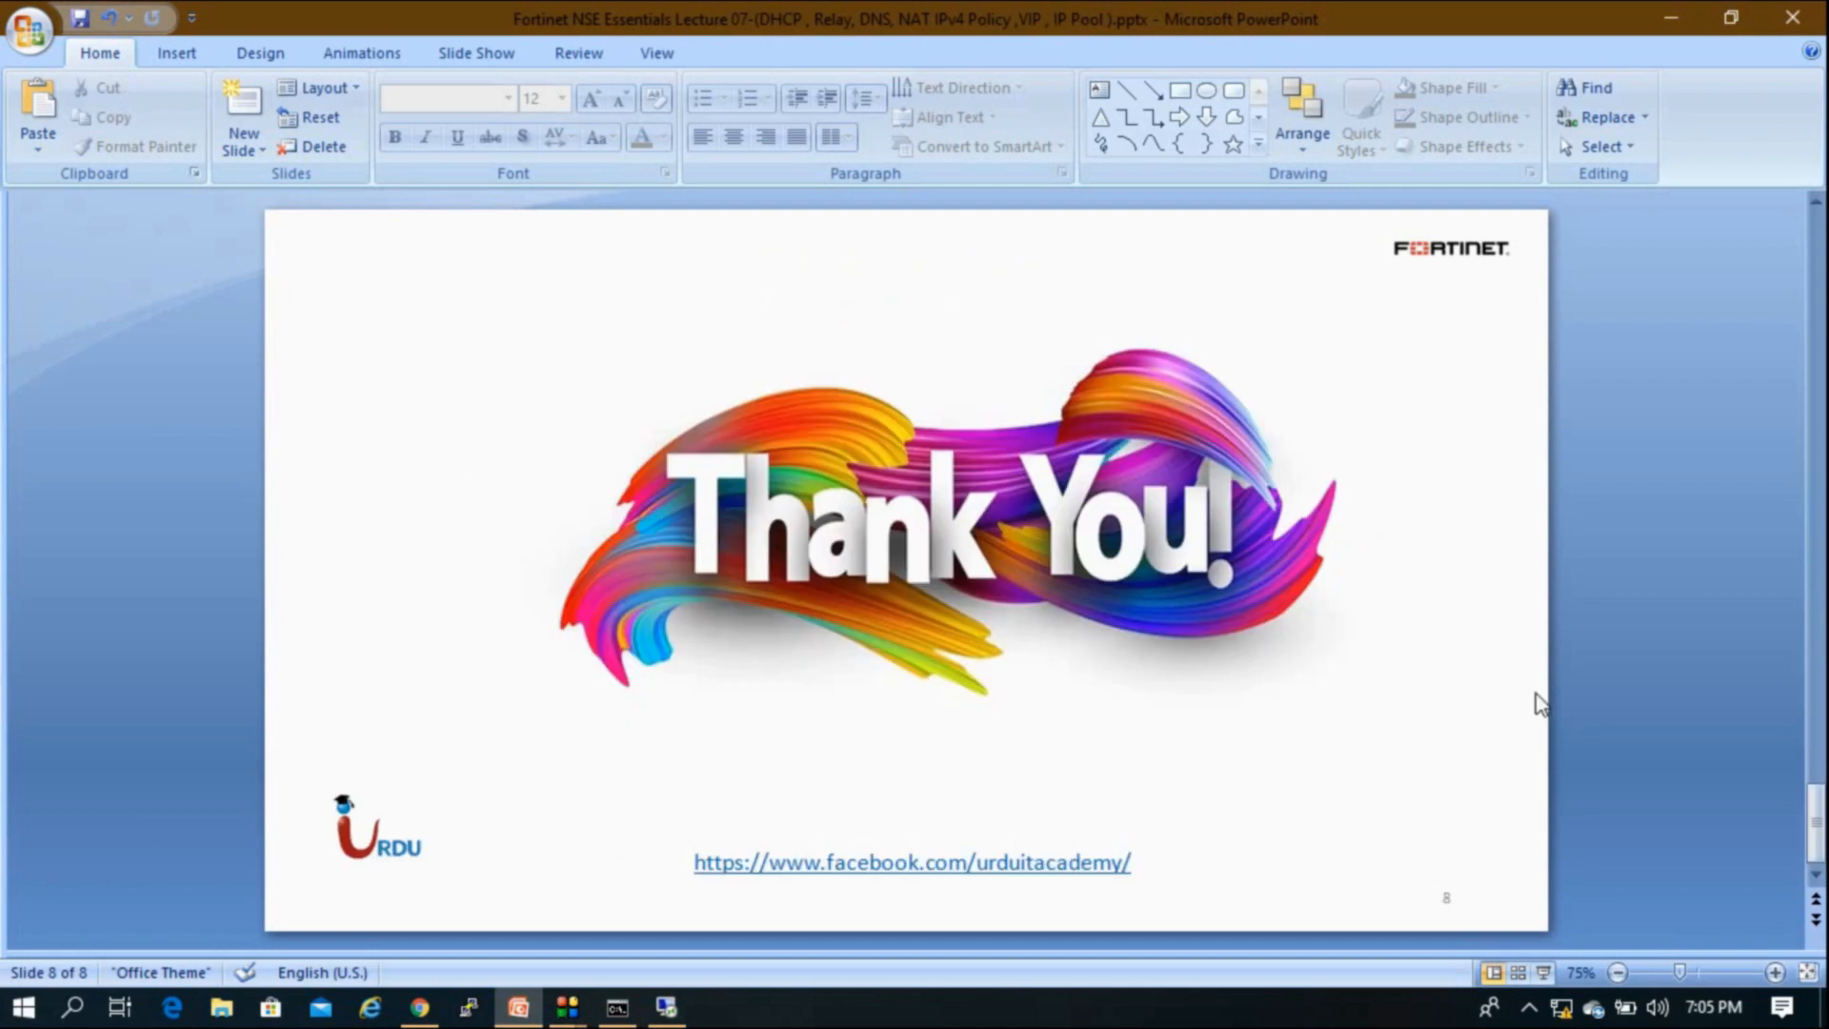